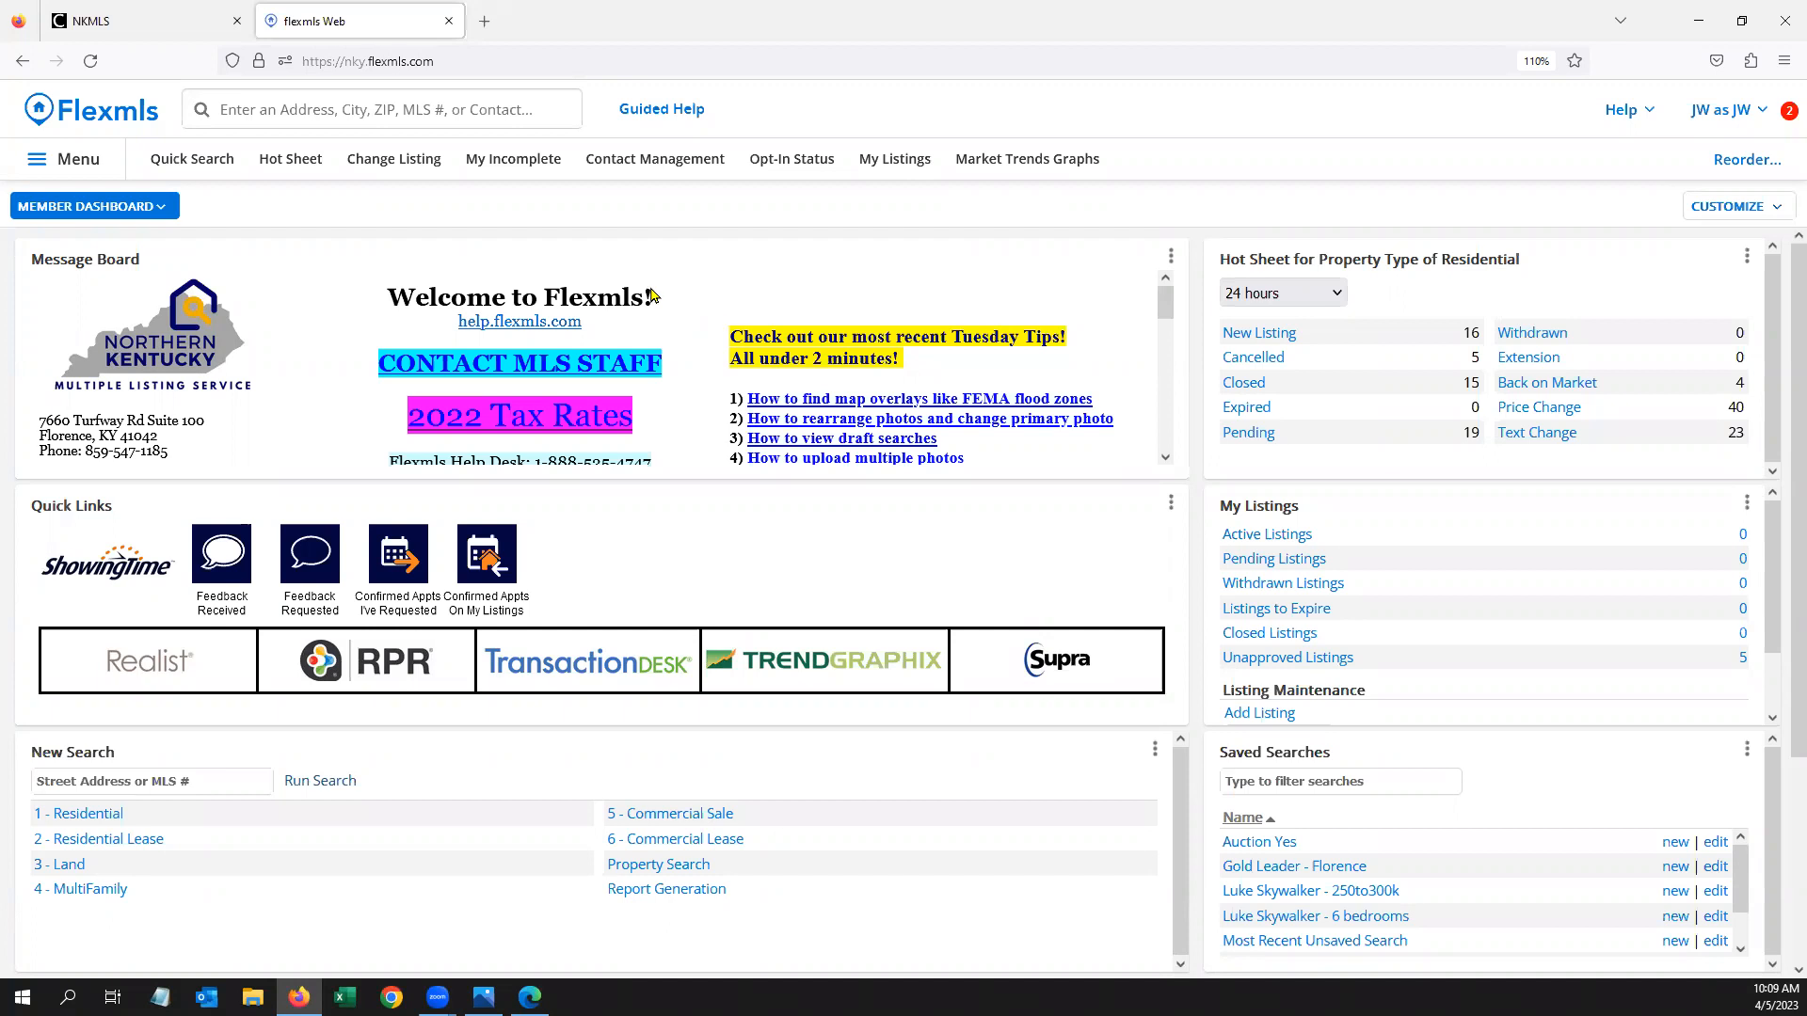
Run a Residential quick search for 'active, 2-3 bed, 2 bath, 250-300k, area of k07'
{"action": "left_click", "coordinate": [291, 109]}
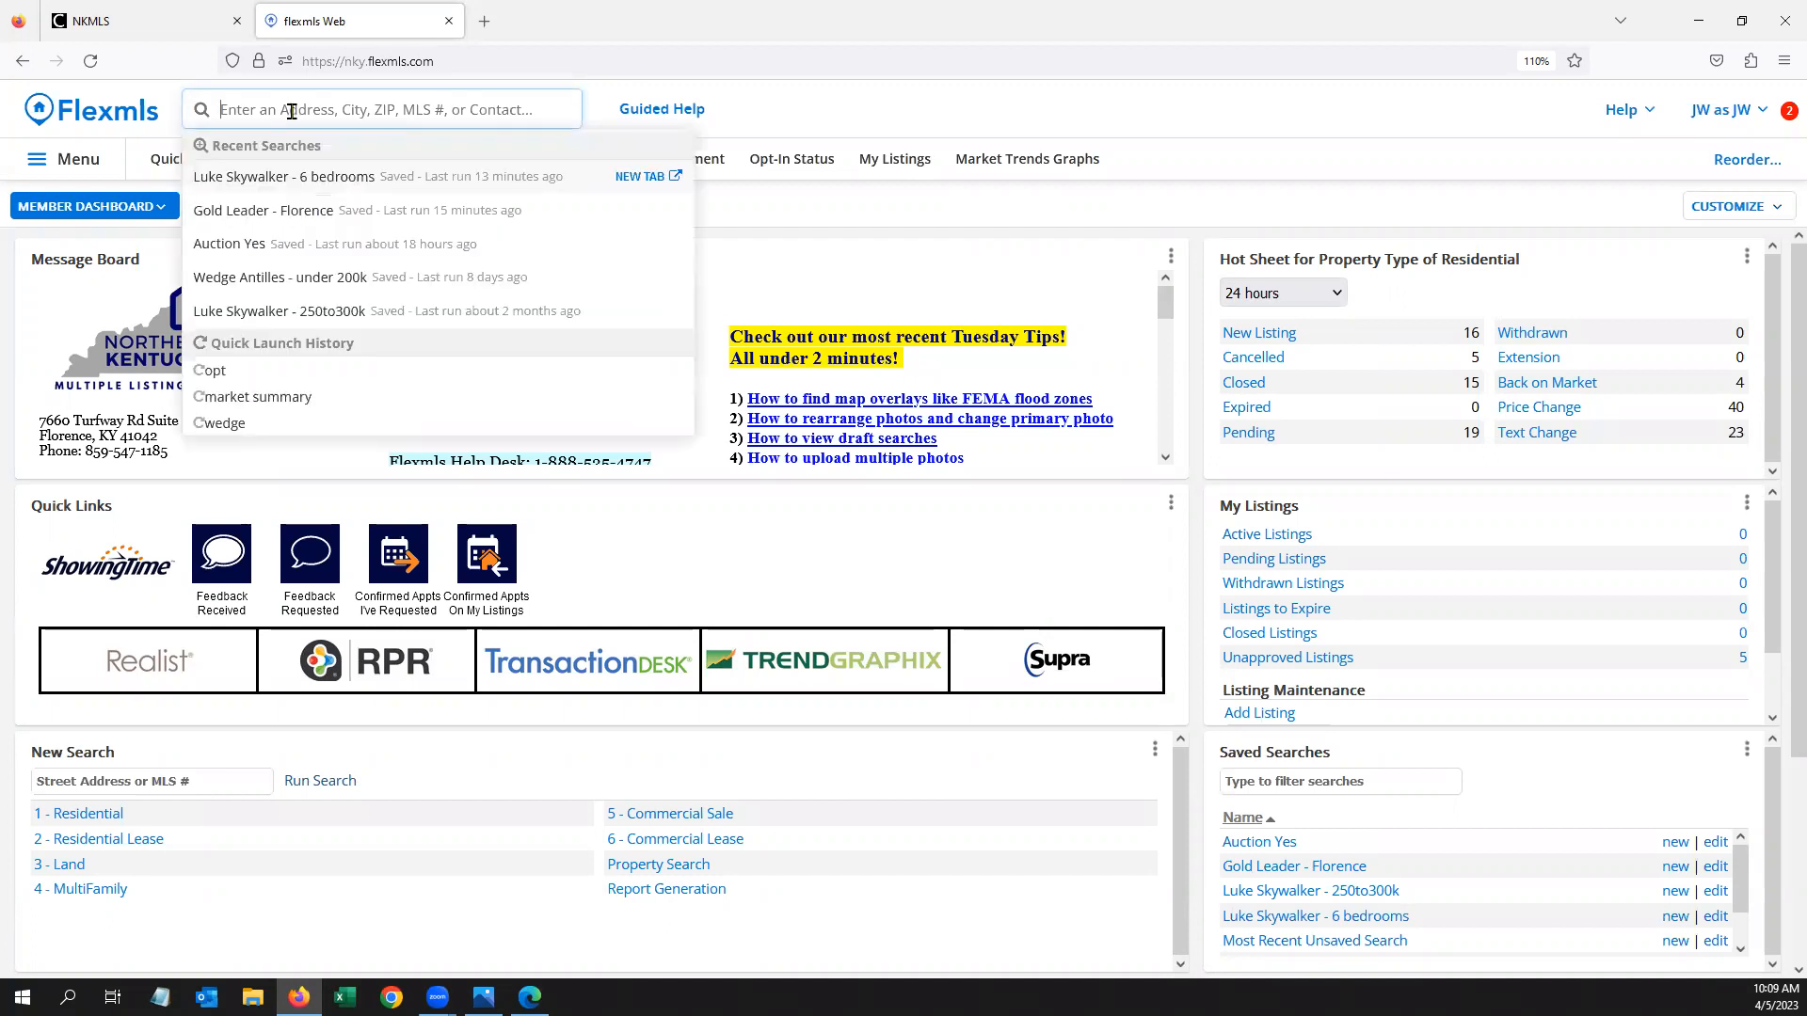
{"action": "type", "text": "active, 2-"}
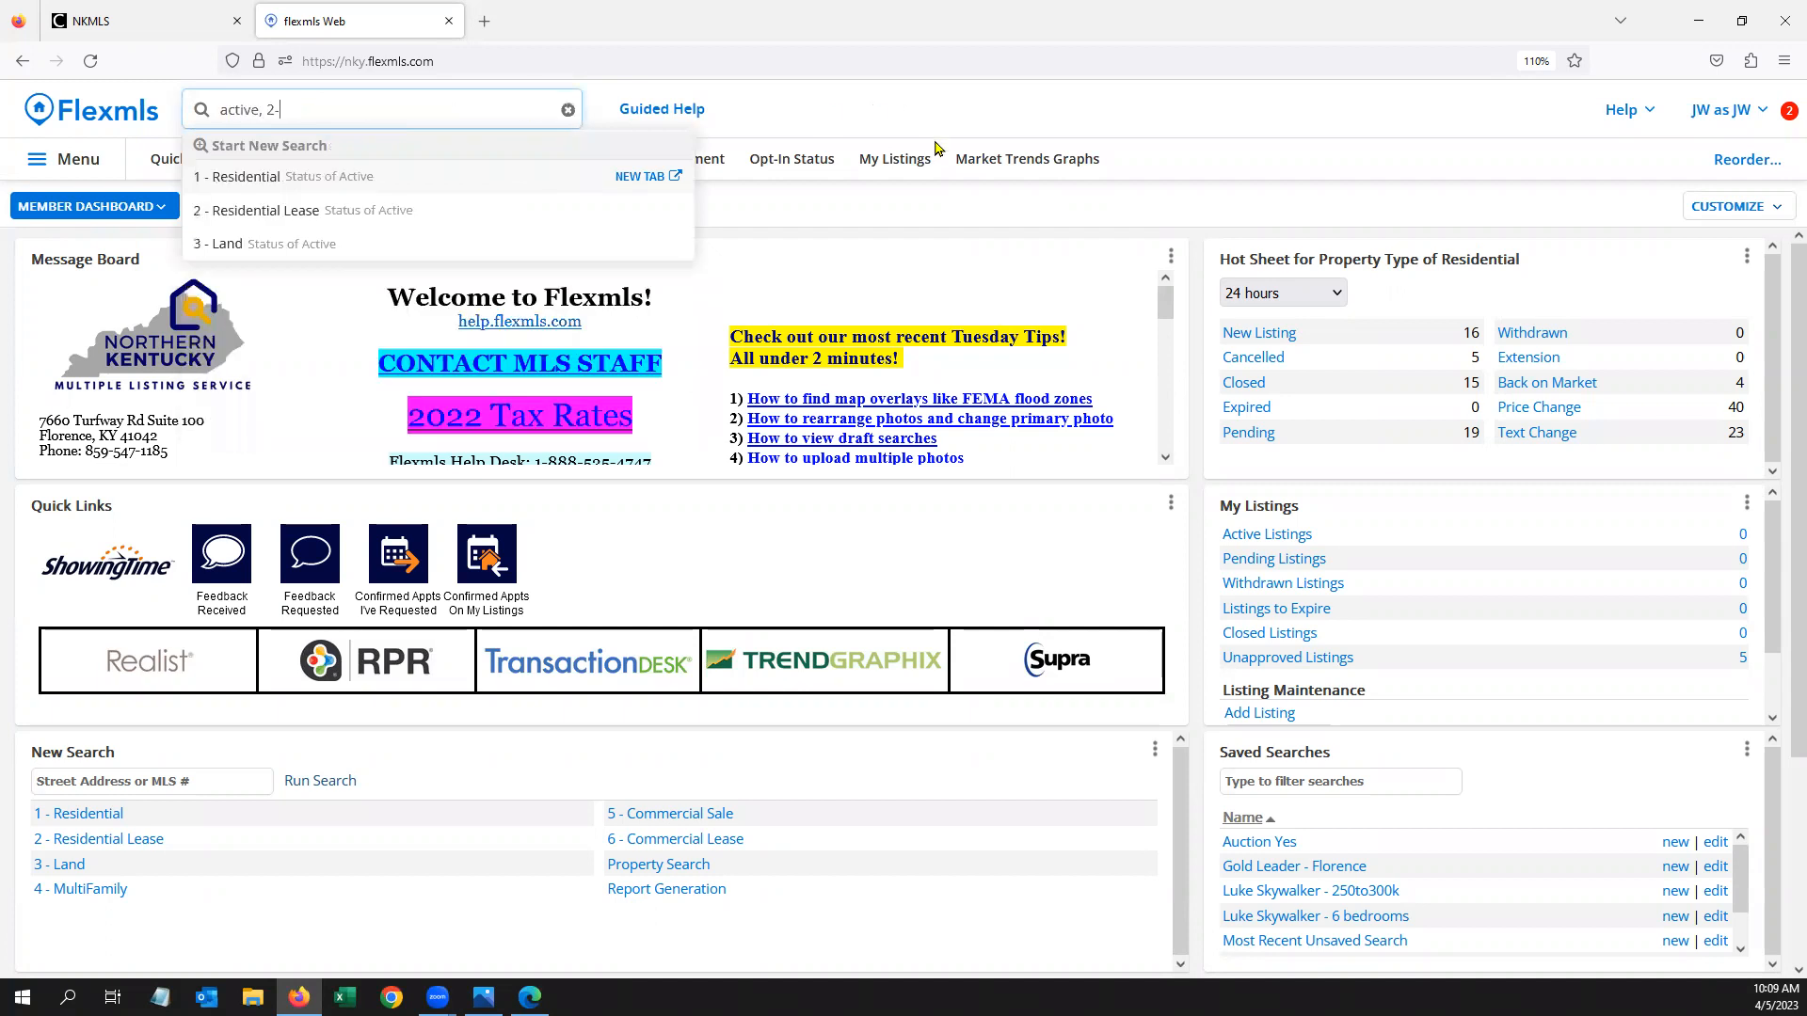
{"action": "type", "text": "3 bed, "}
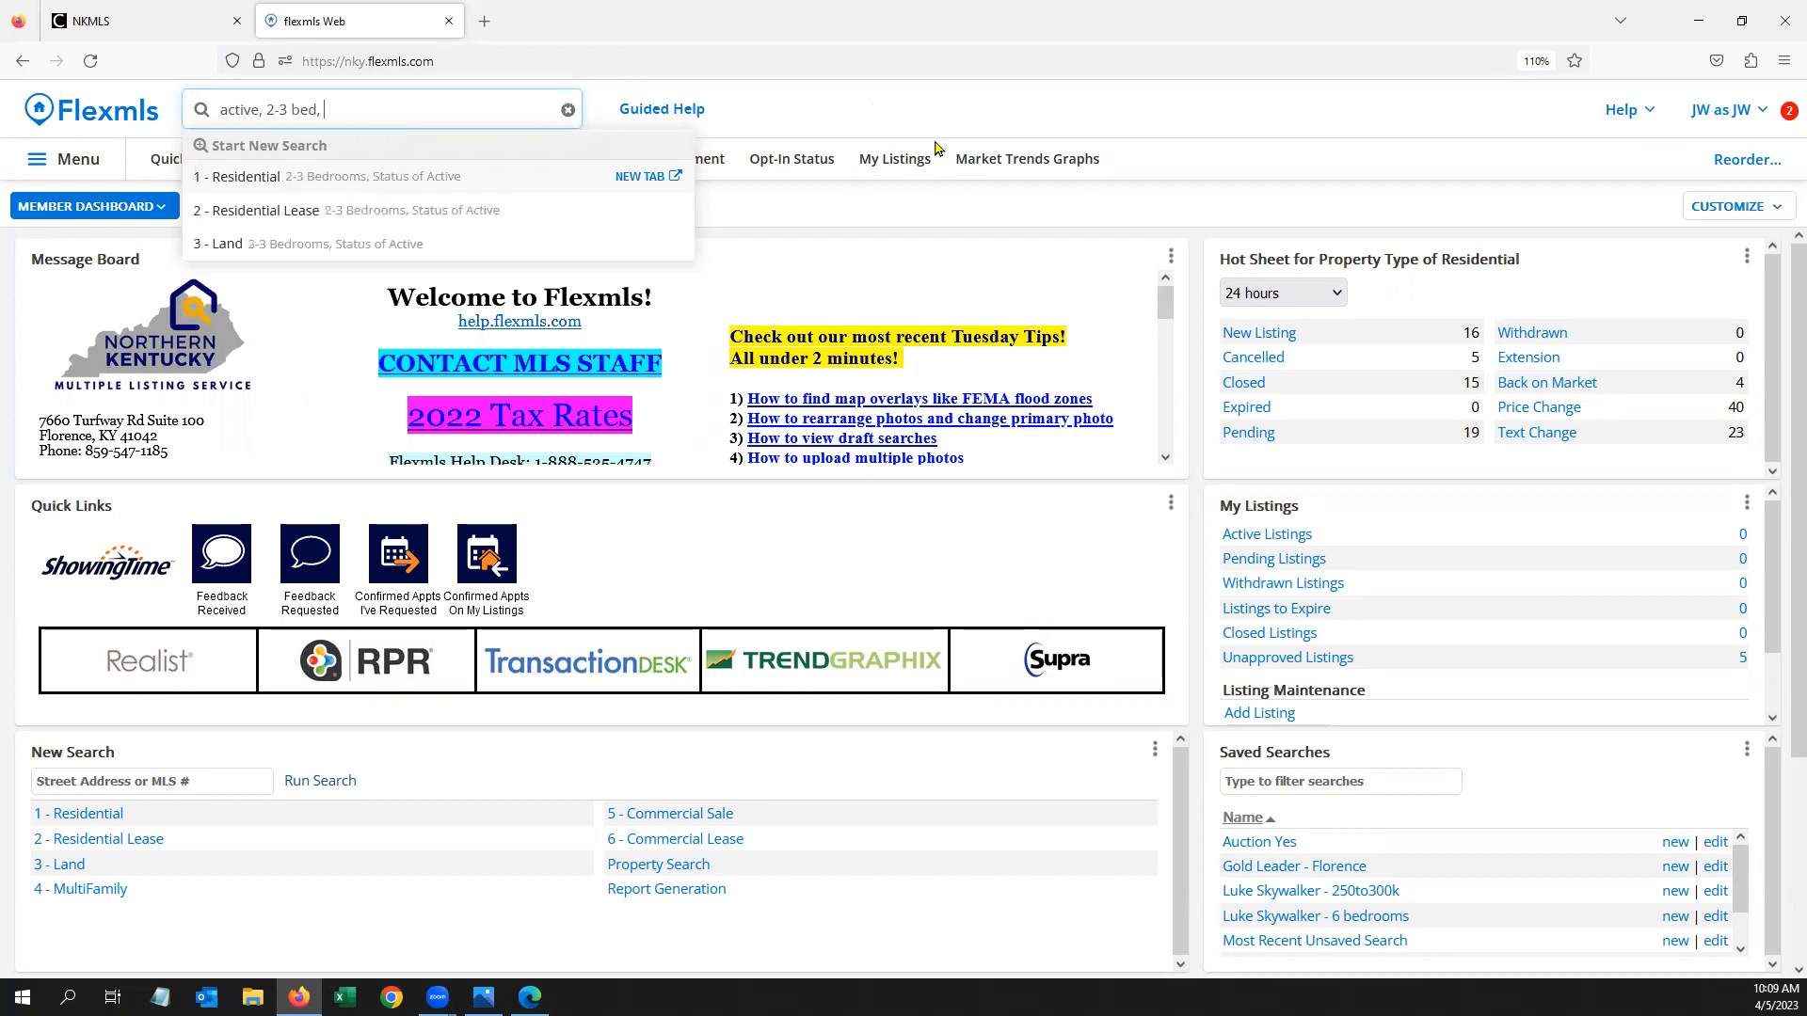
{"action": "type", "text": "2 bath, "}
{"action": "type", "text": "250-300k"}
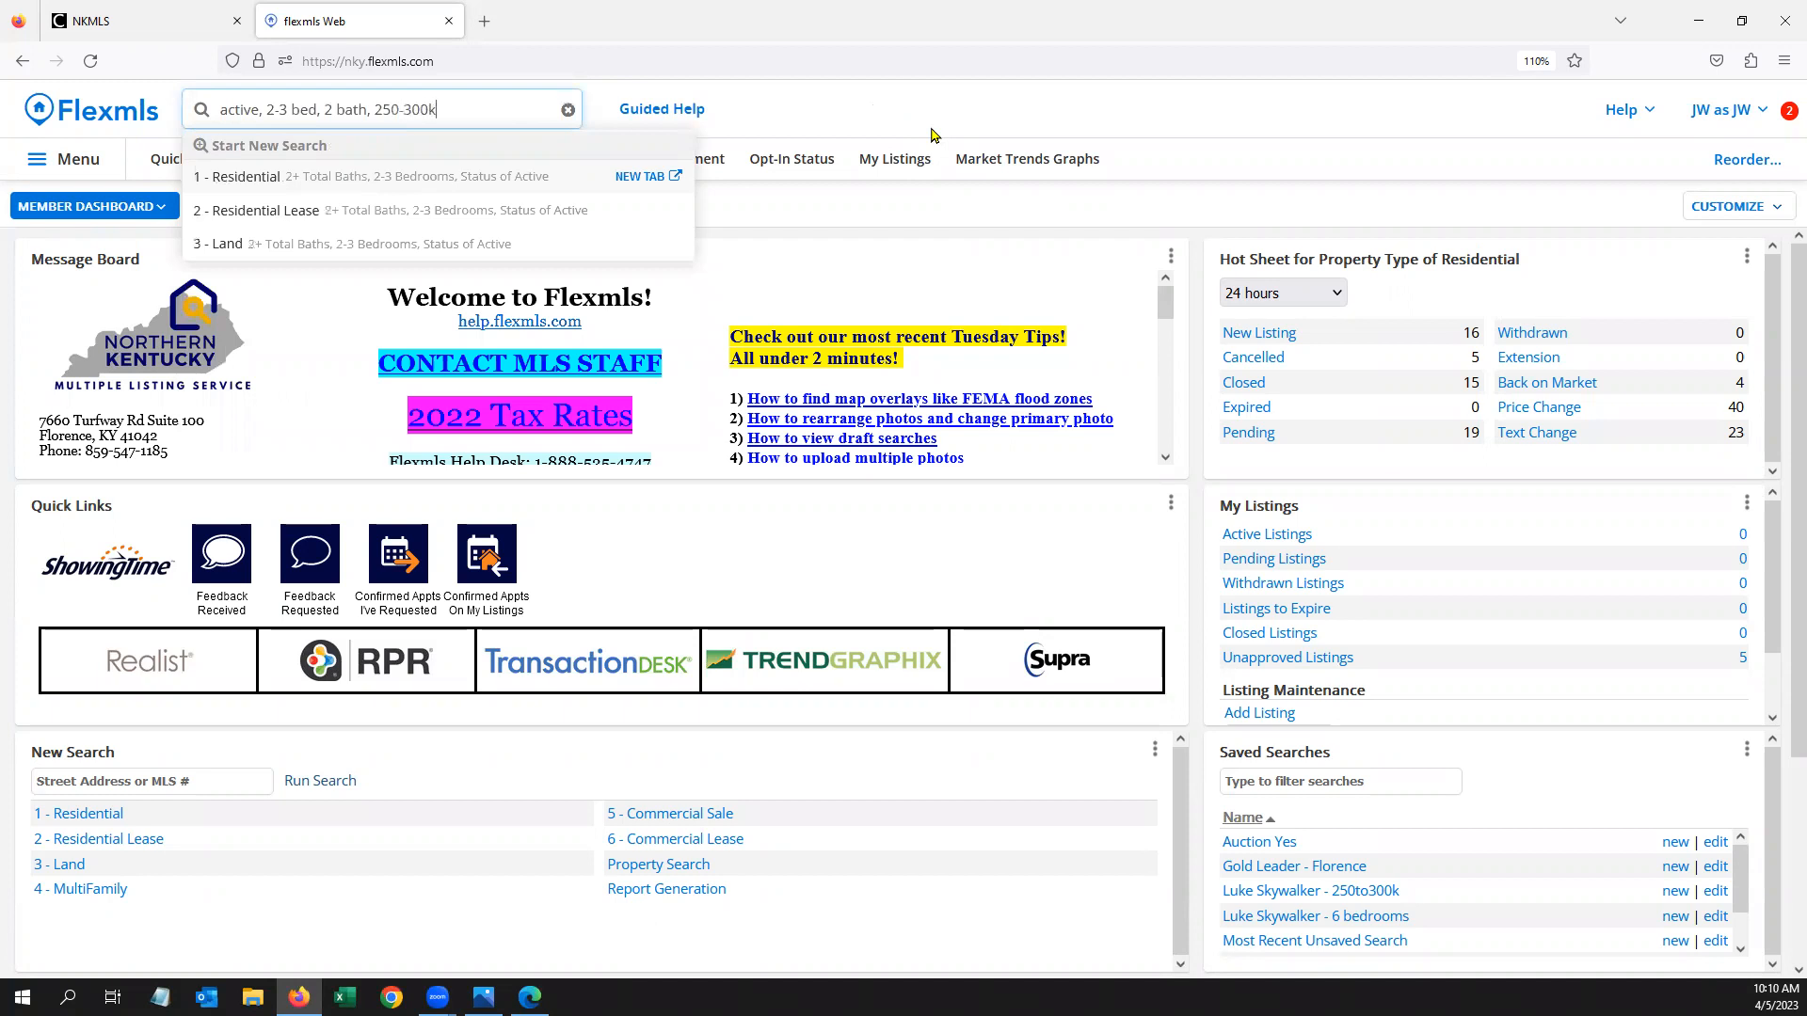
{"action": "type", "text": ", area "}
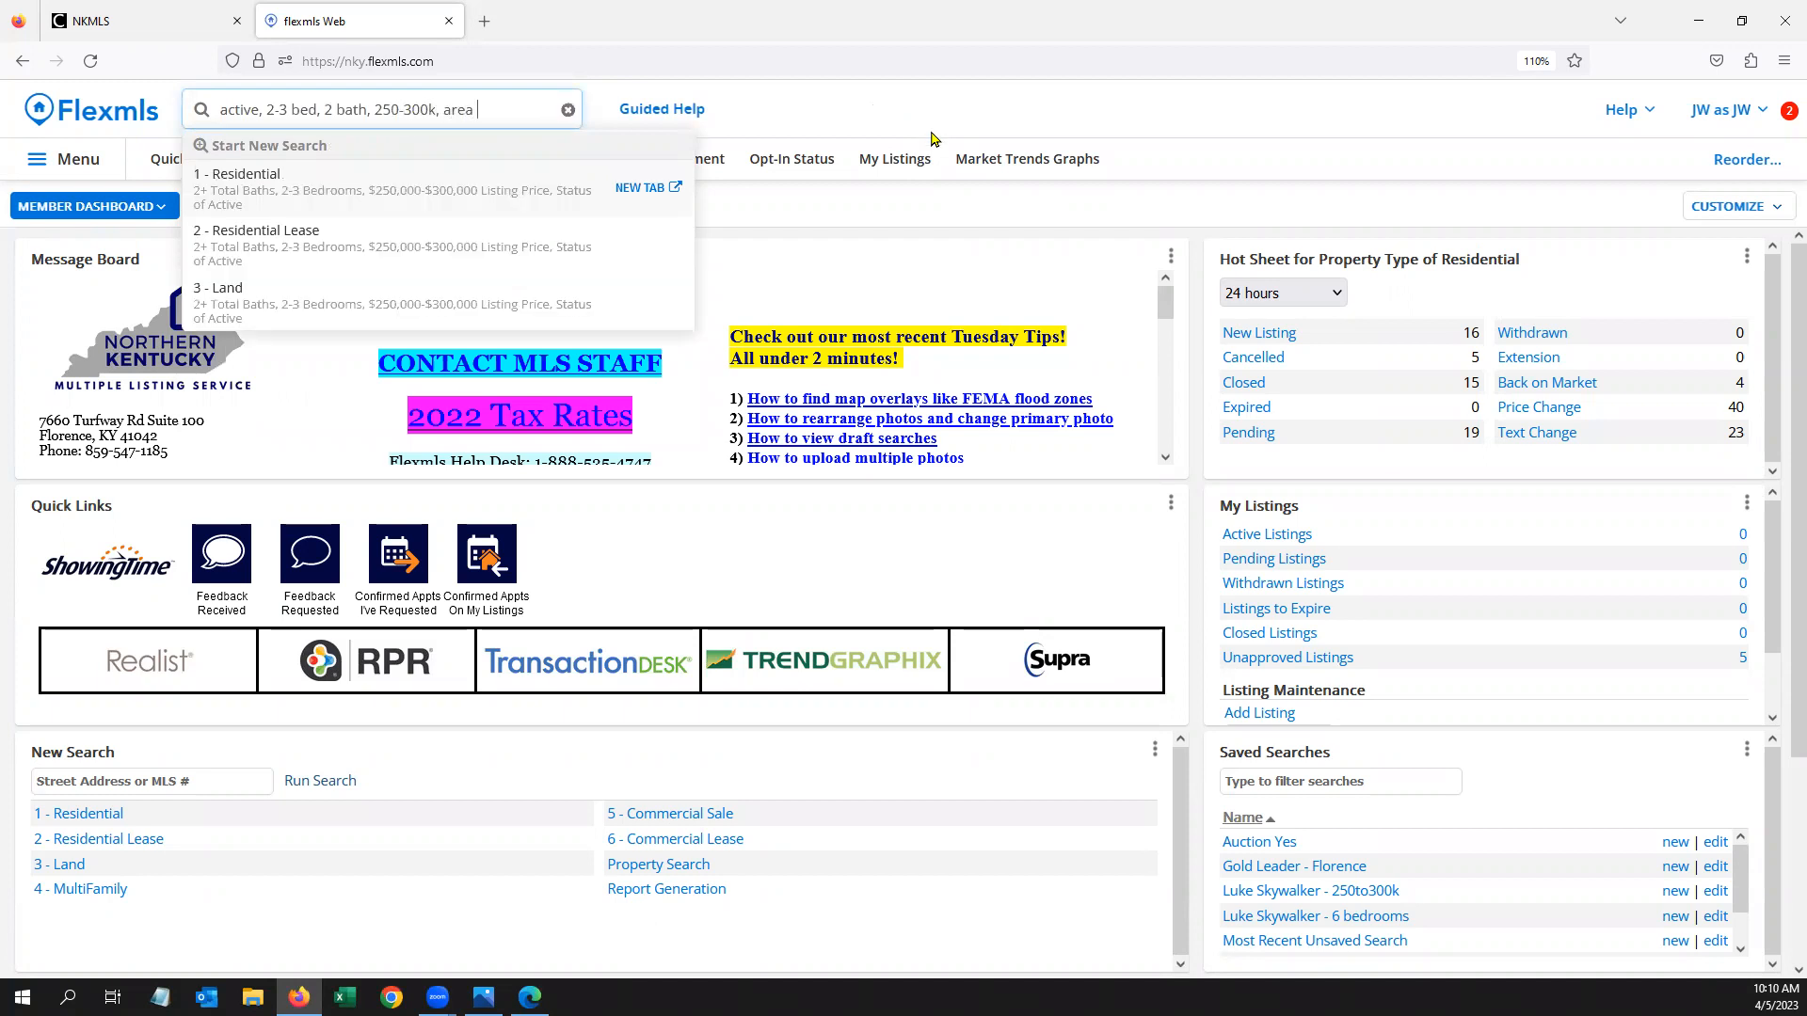
{"action": "type", "text": "of k07"}
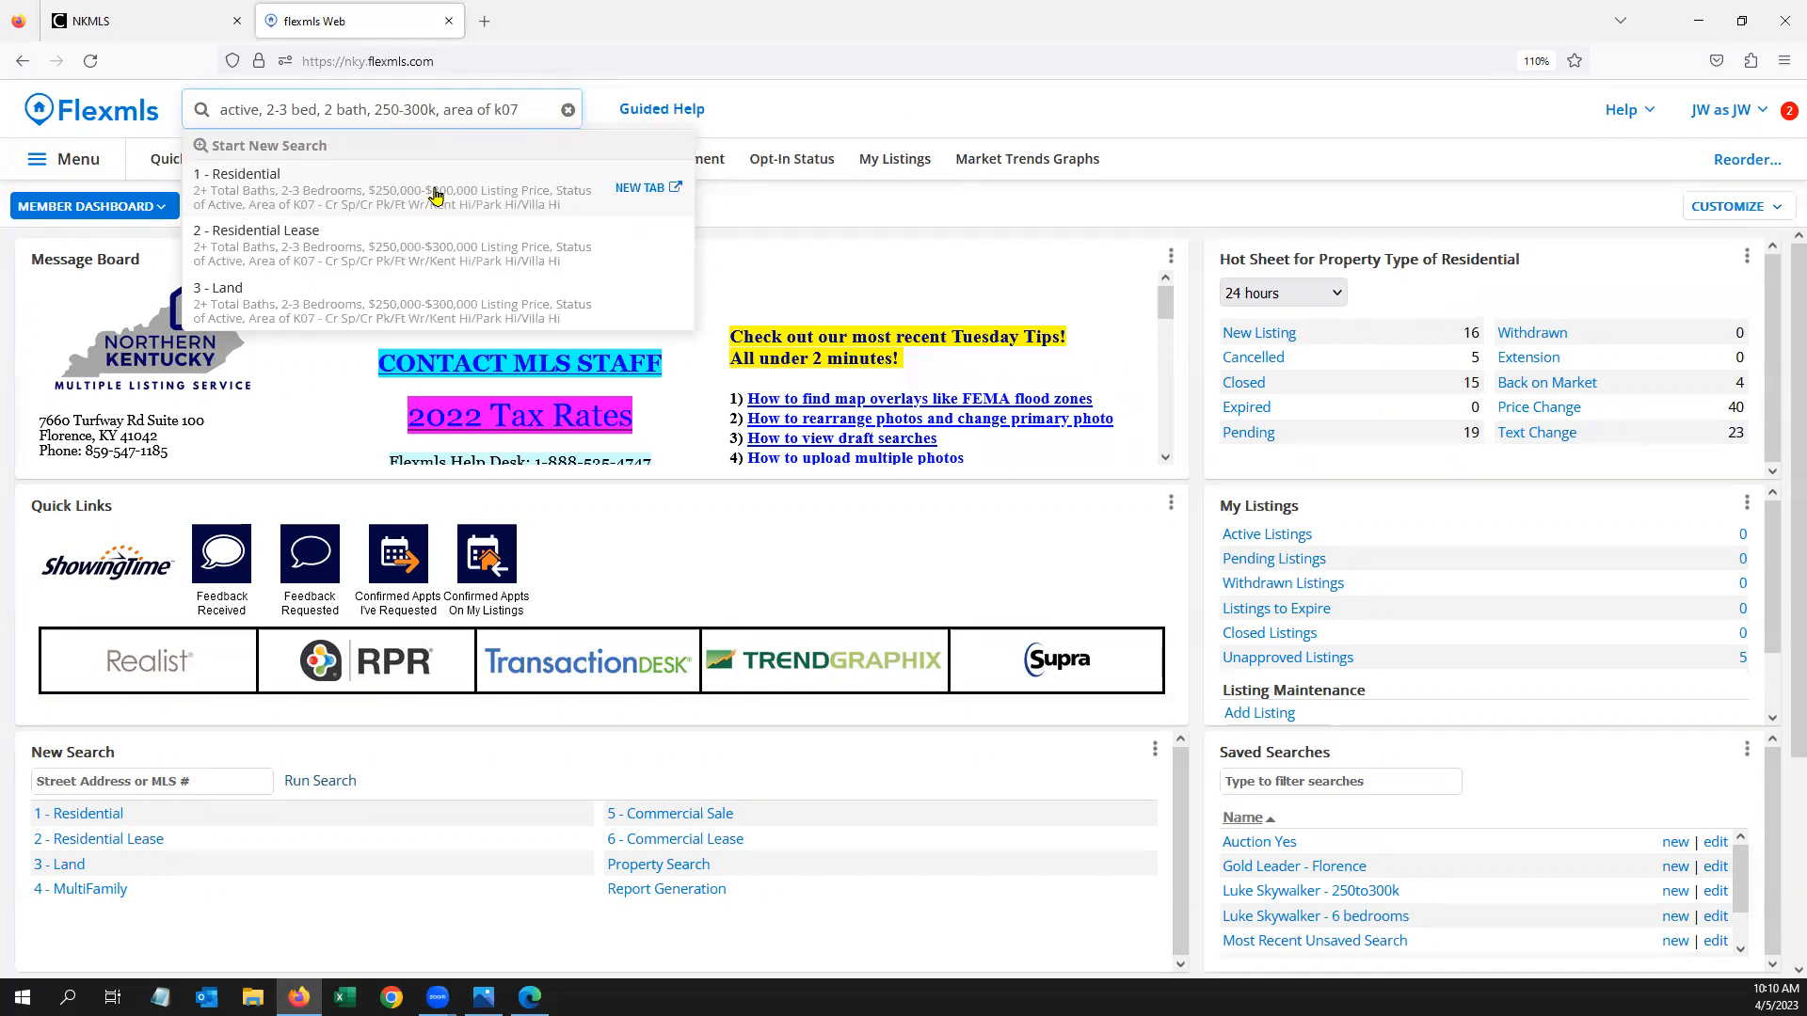
{"action": "left_click", "coordinate": [436, 195]}
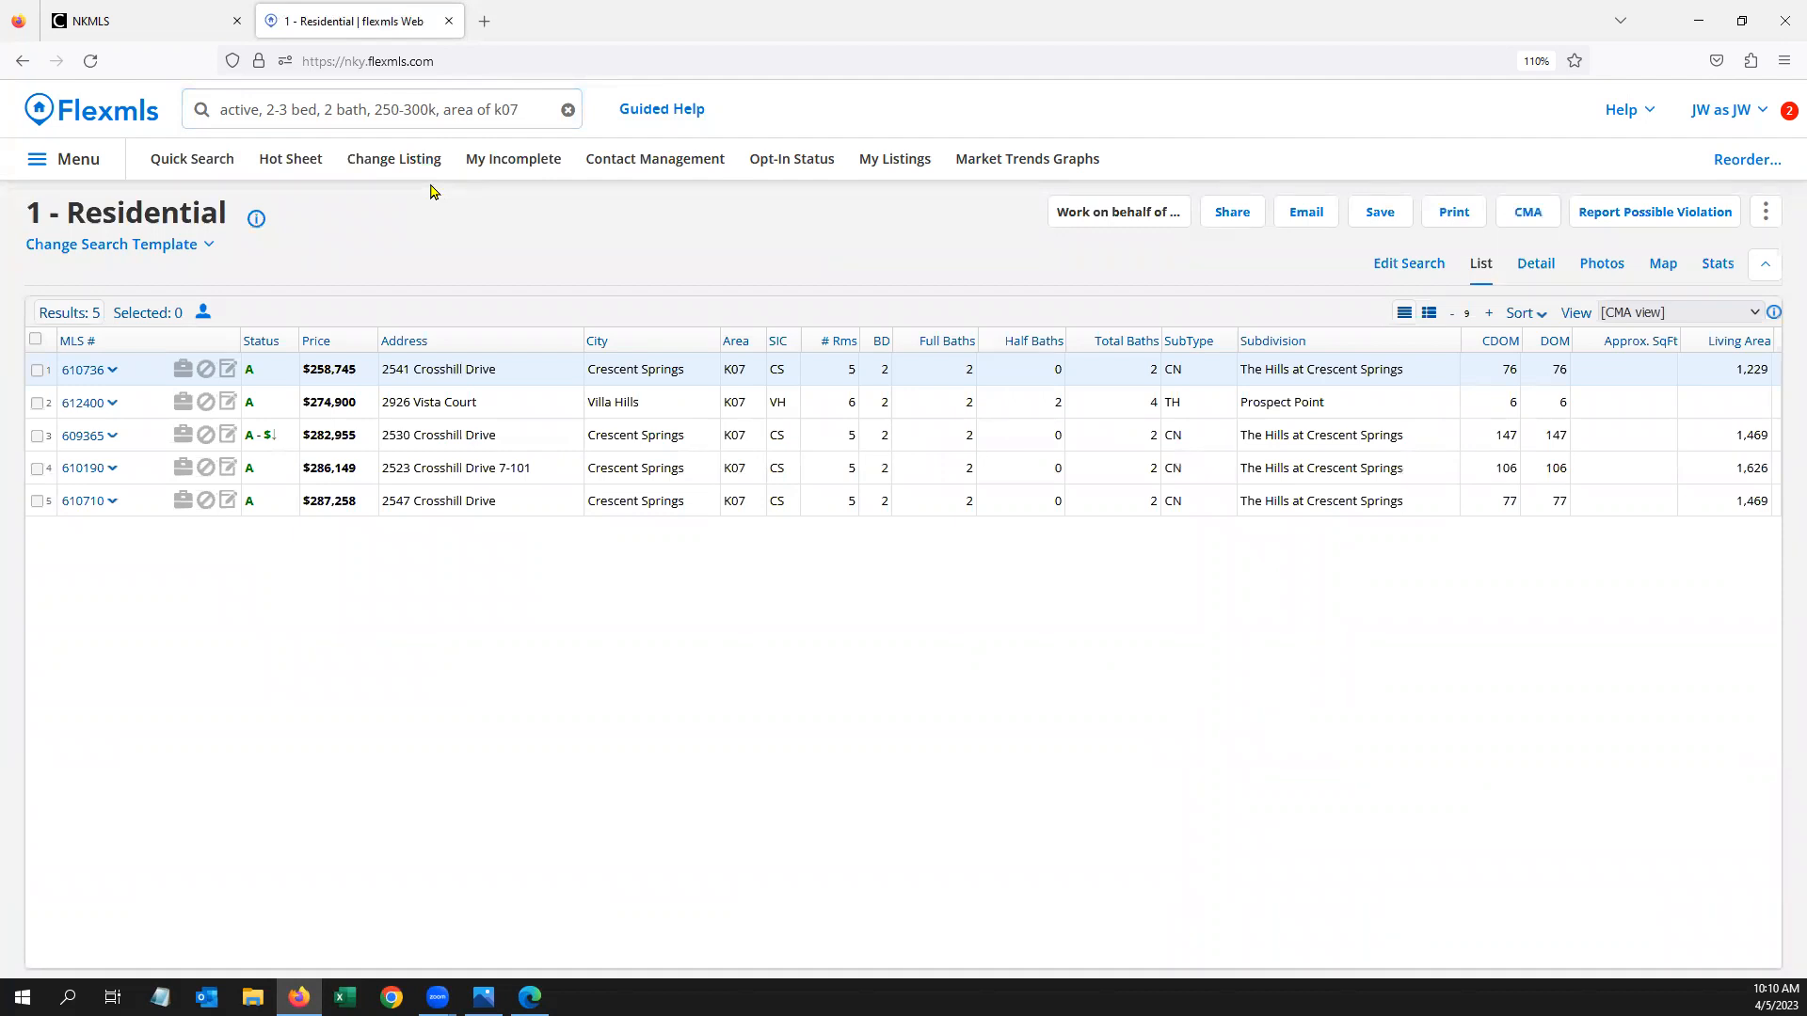
In Edit Search, set the Current Price range to 250–300
{"action": "left_click", "coordinate": [193, 160]}
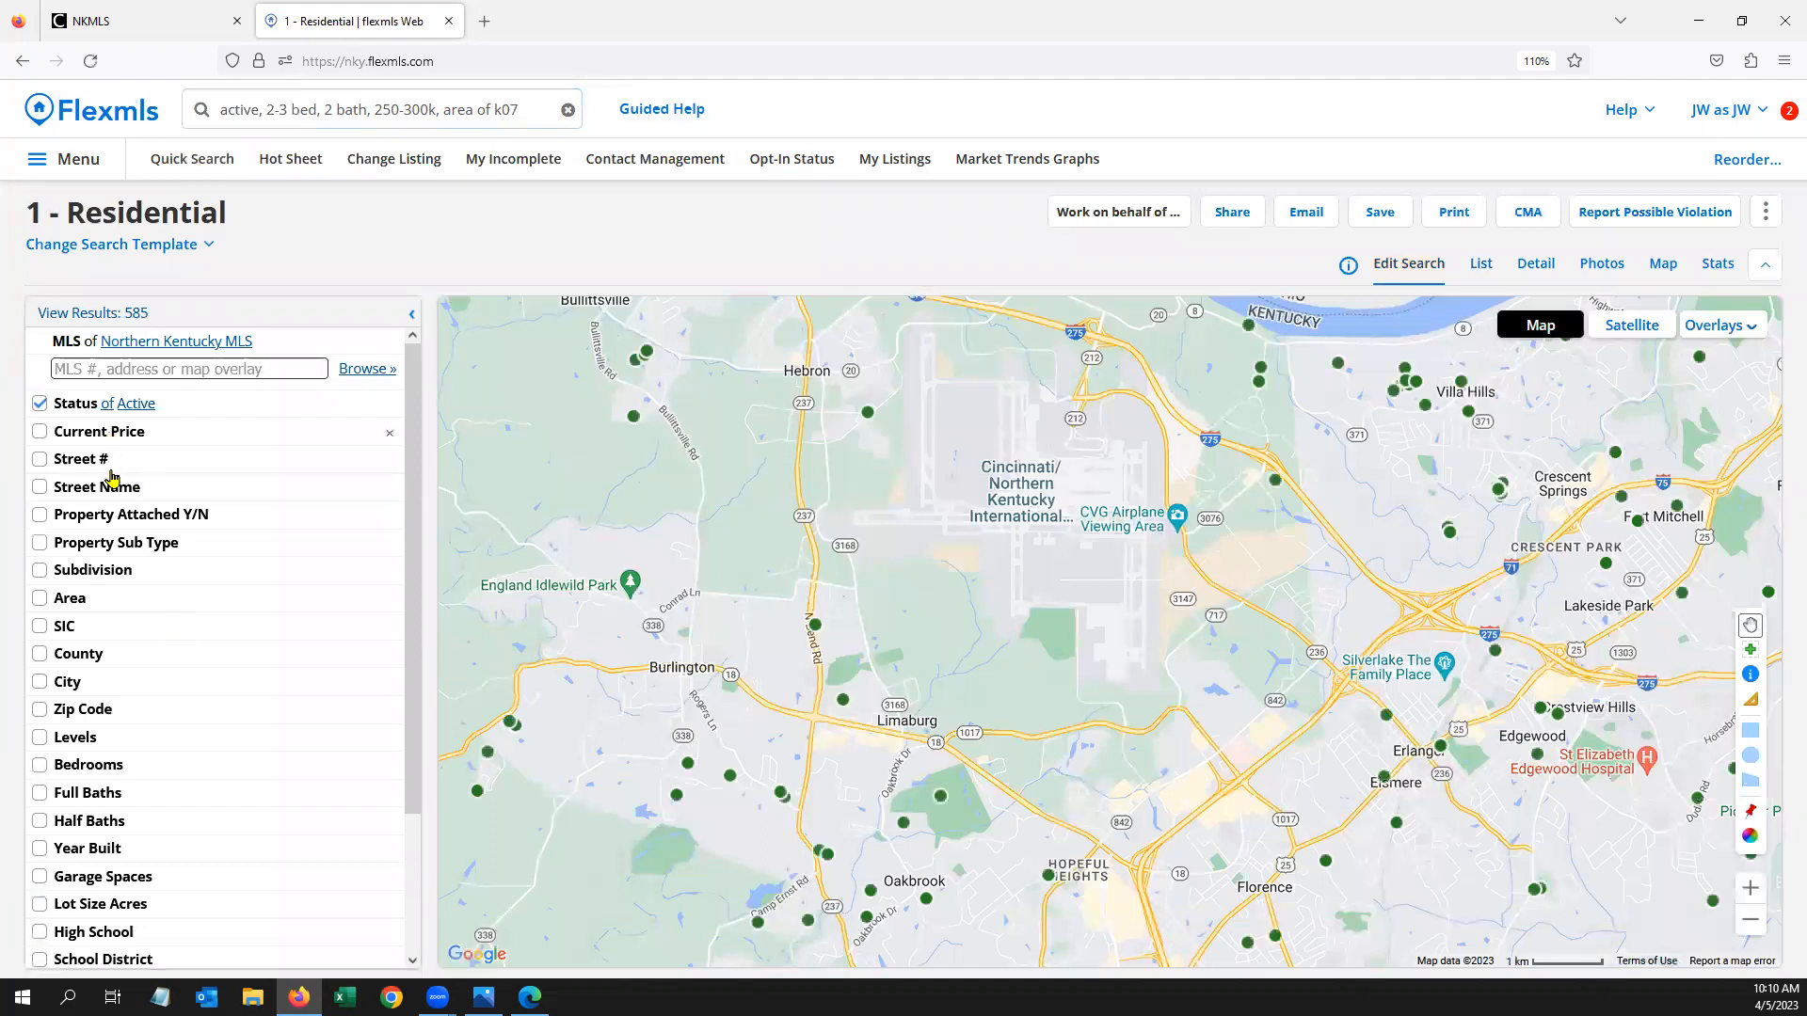
{"action": "left_click", "coordinate": [104, 432]}
{"action": "left_click", "coordinate": [113, 456]}
{"action": "type", "text": "050"}
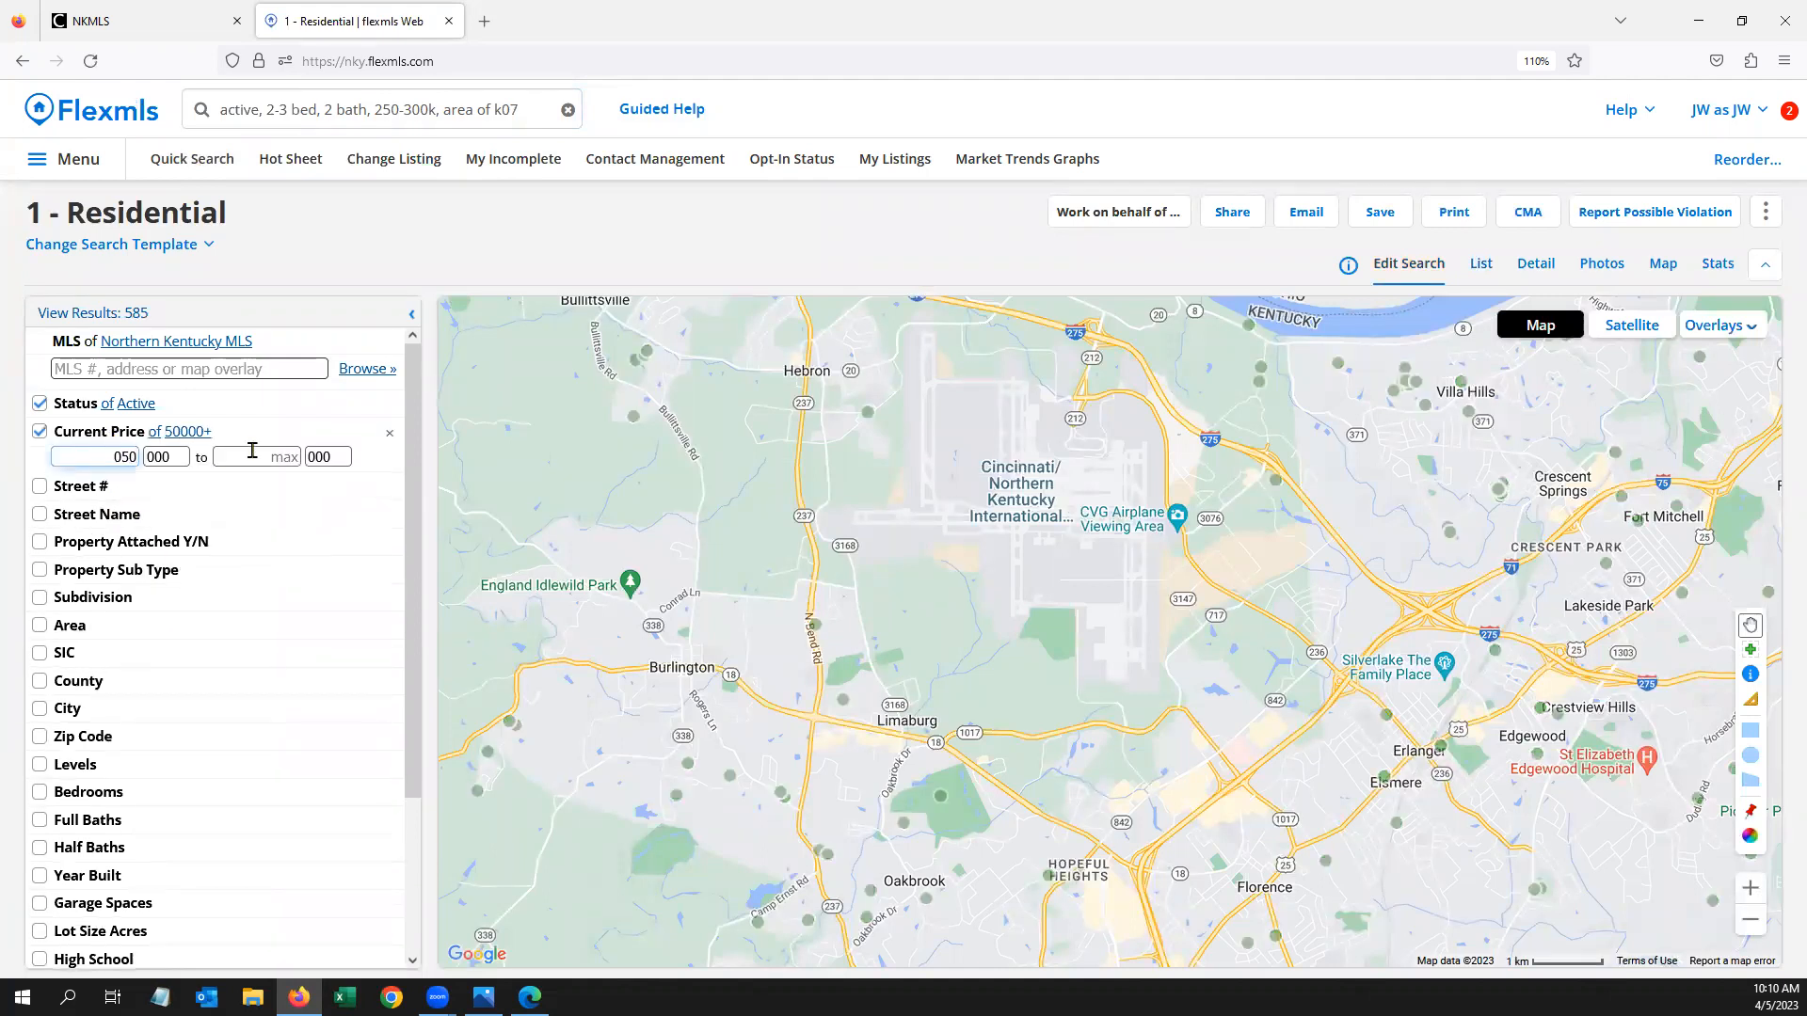
{"action": "key", "text": "BackSpace"}
{"action": "key", "text": "BackSpace"}
{"action": "key", "text": "BackSpace"}
{"action": "type", "text": "250"}
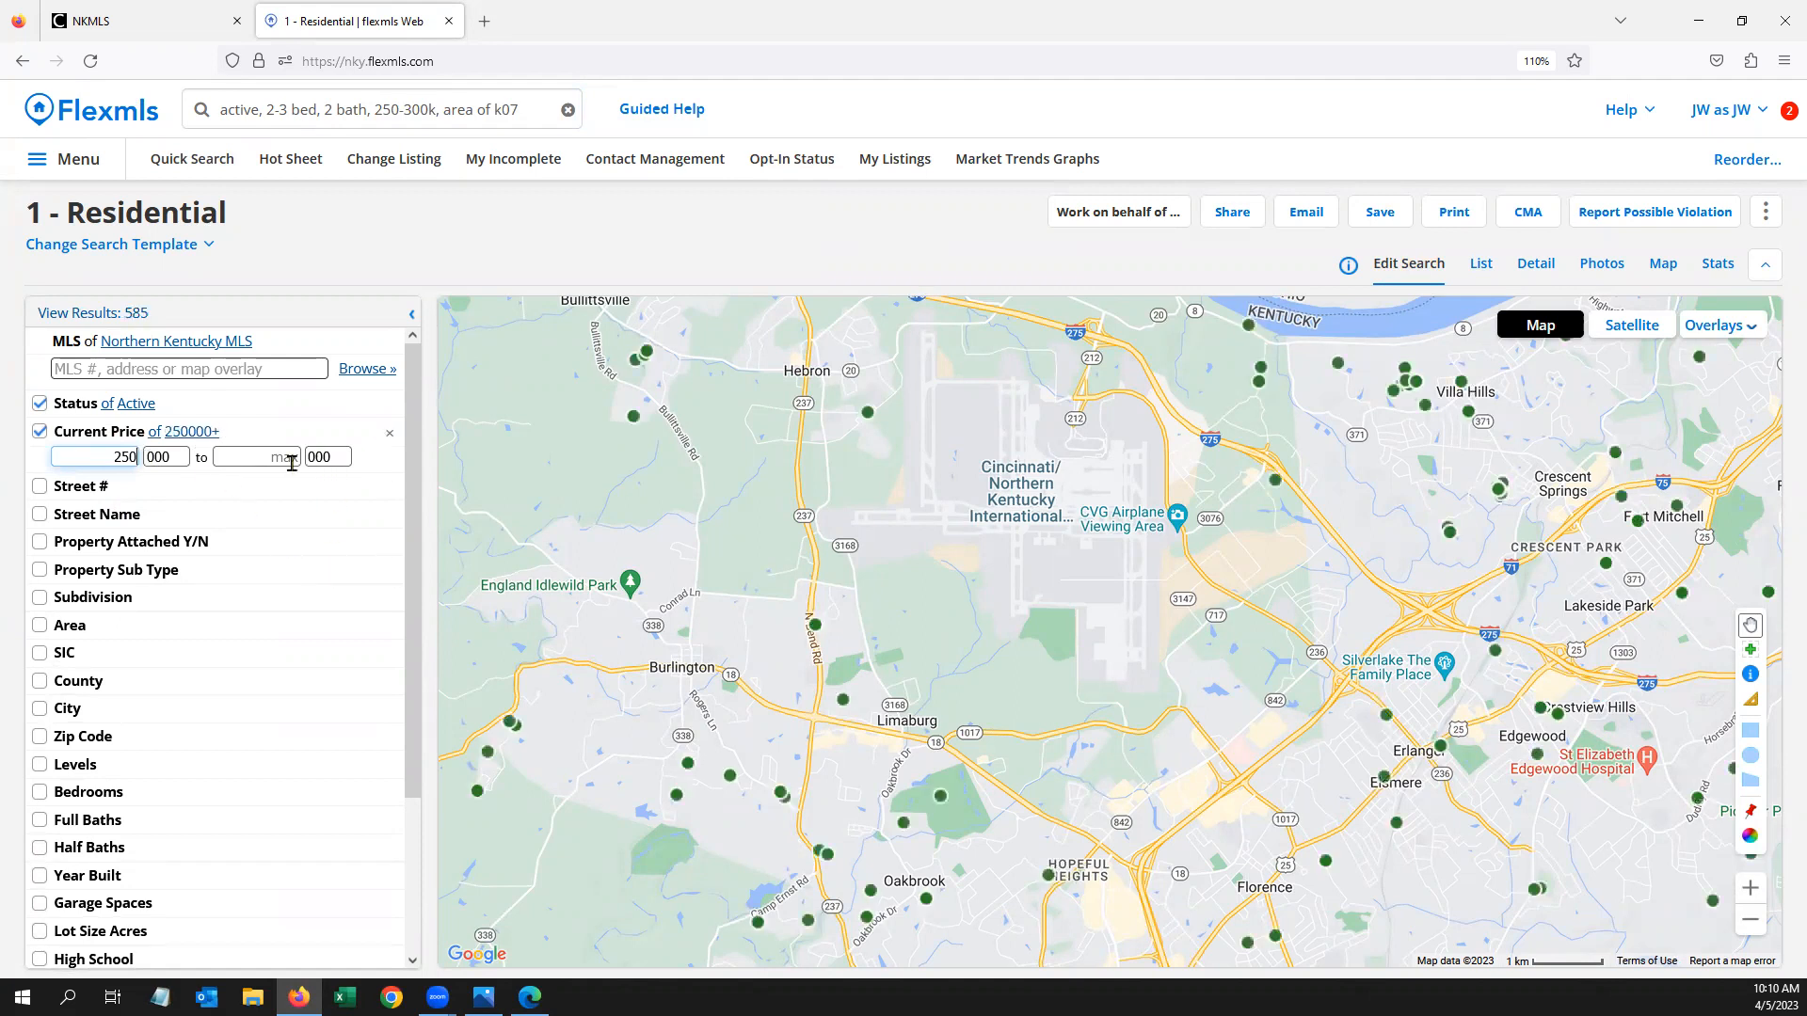
{"action": "left_click", "coordinate": [291, 459]}
{"action": "type", "text": "300"}
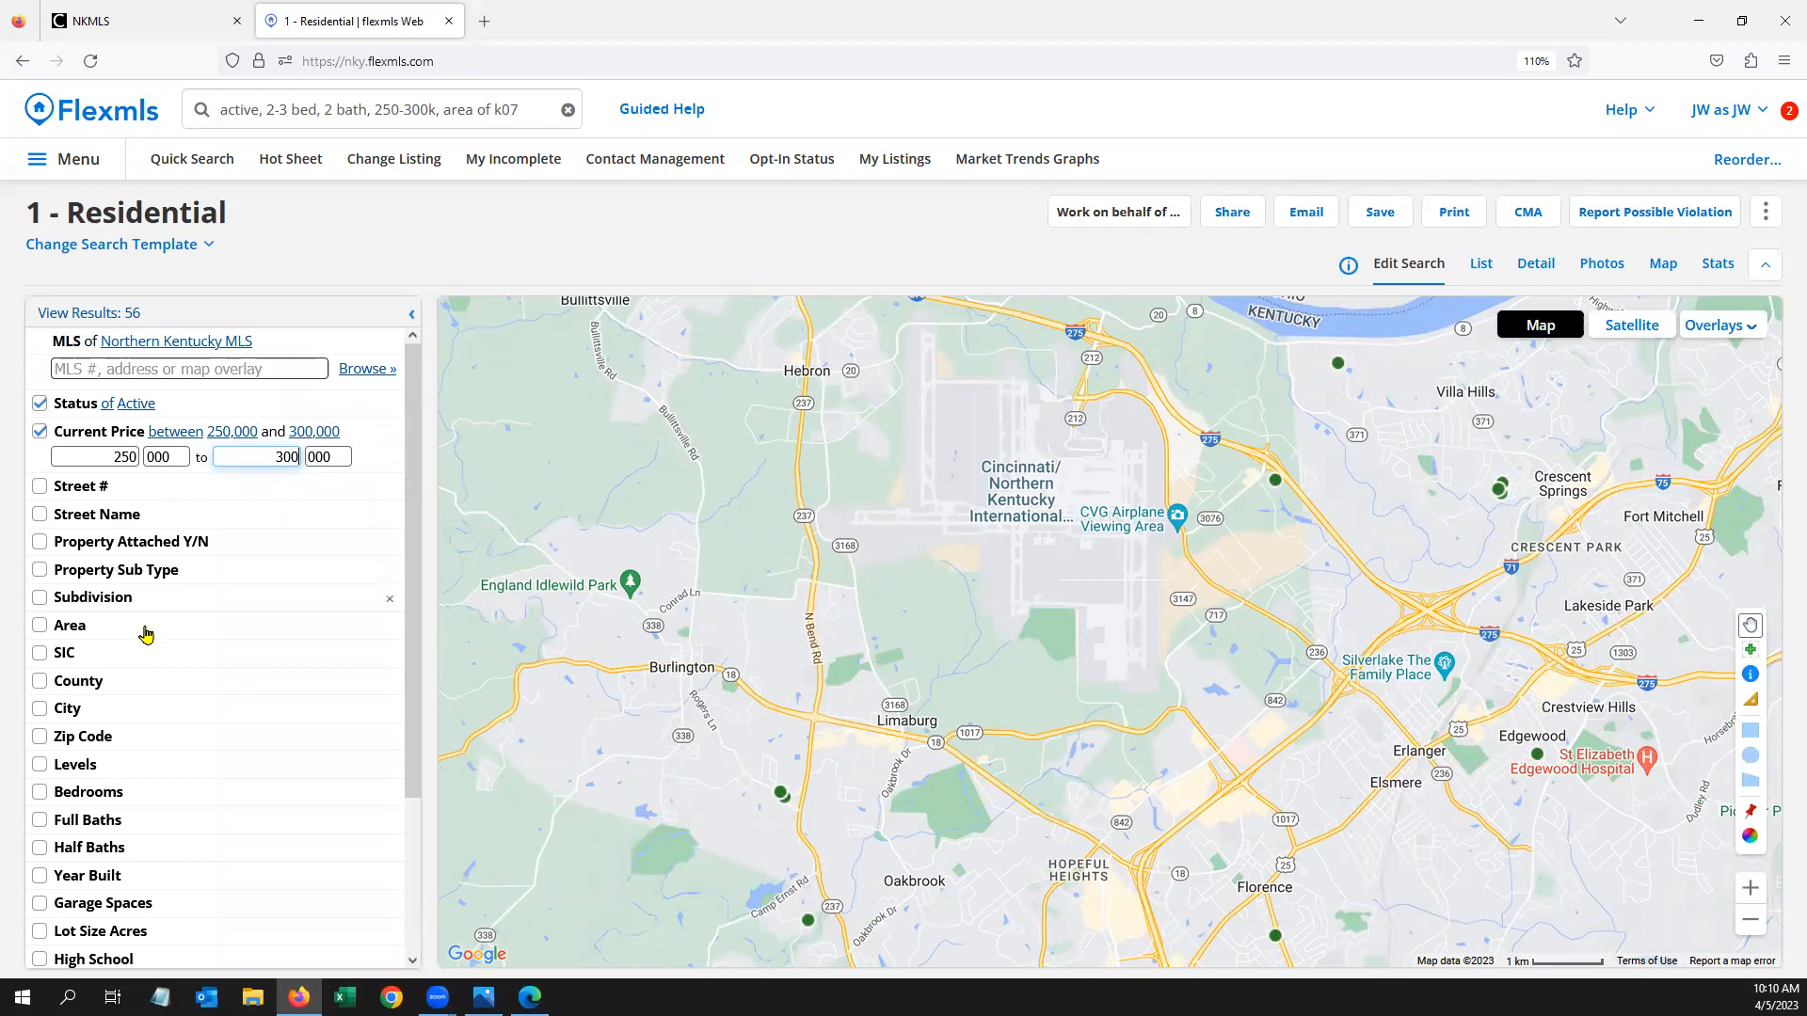
Set Bedrooms to 2–3 and Full Baths to a minimum of 2
{"action": "left_click", "coordinate": [133, 795]}
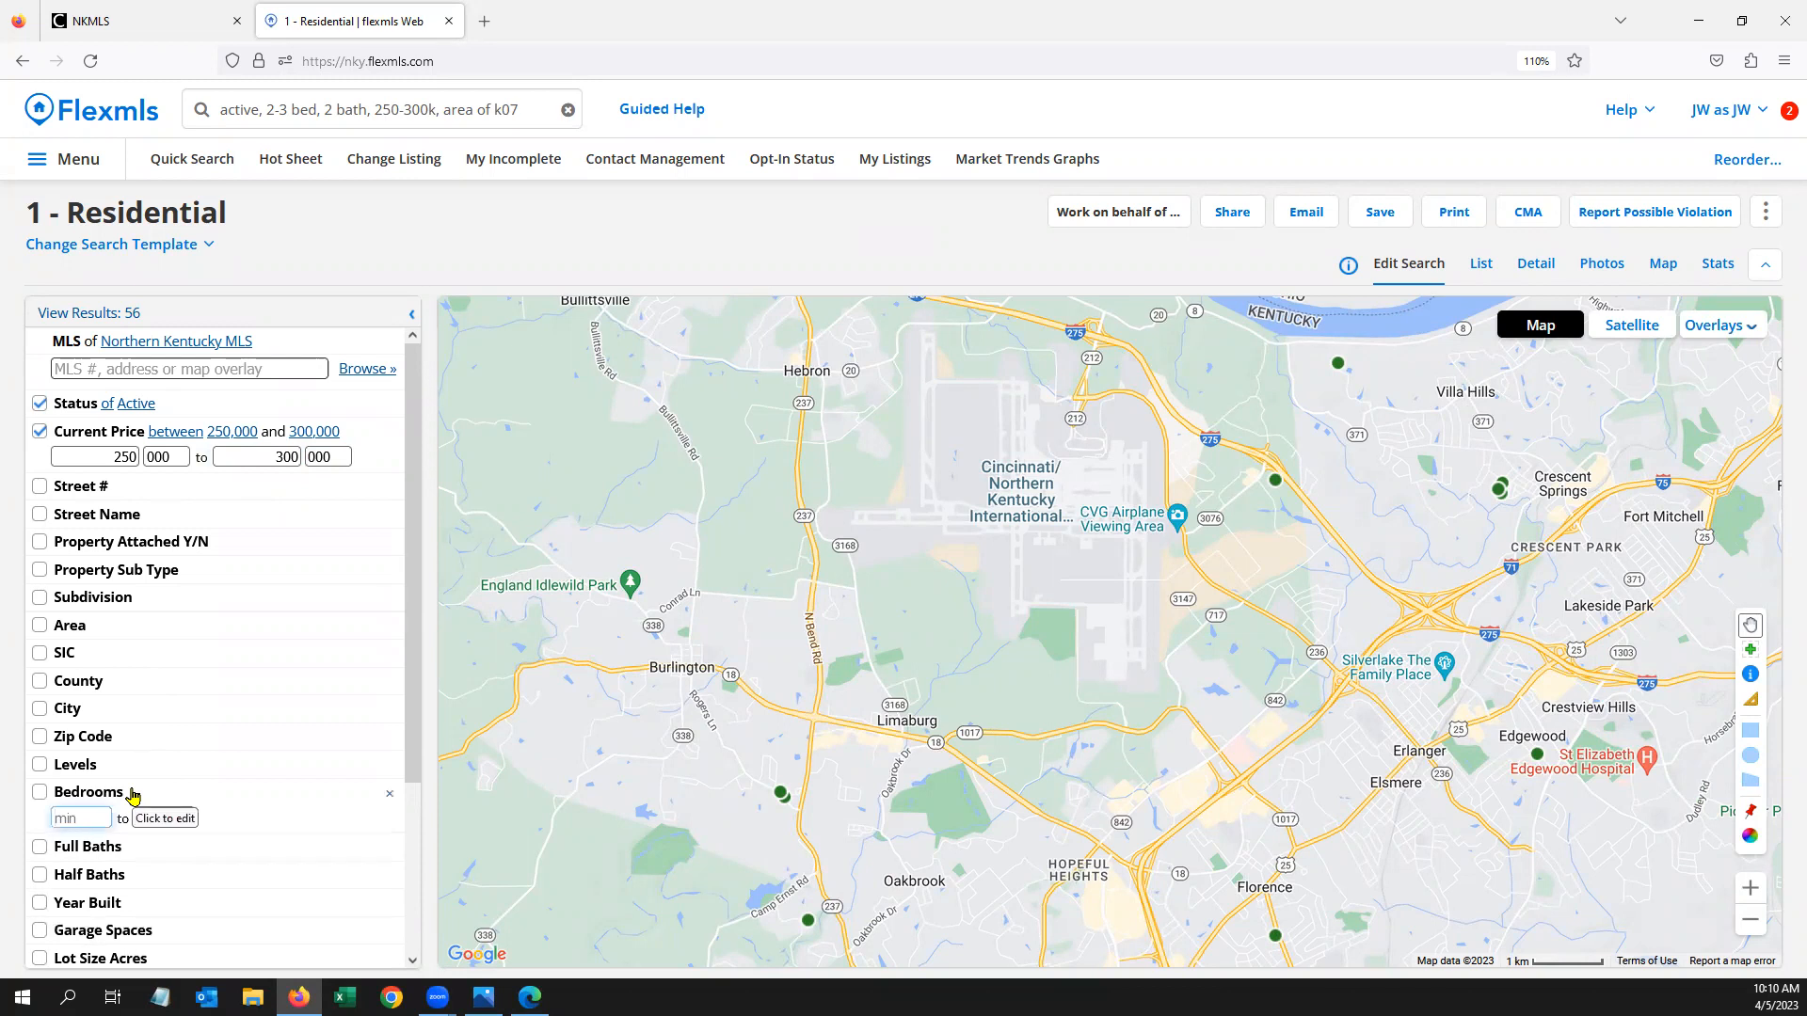
{"action": "type", "text": "2"}
{"action": "left_click", "coordinate": [173, 817]}
{"action": "type", "text": "3"}
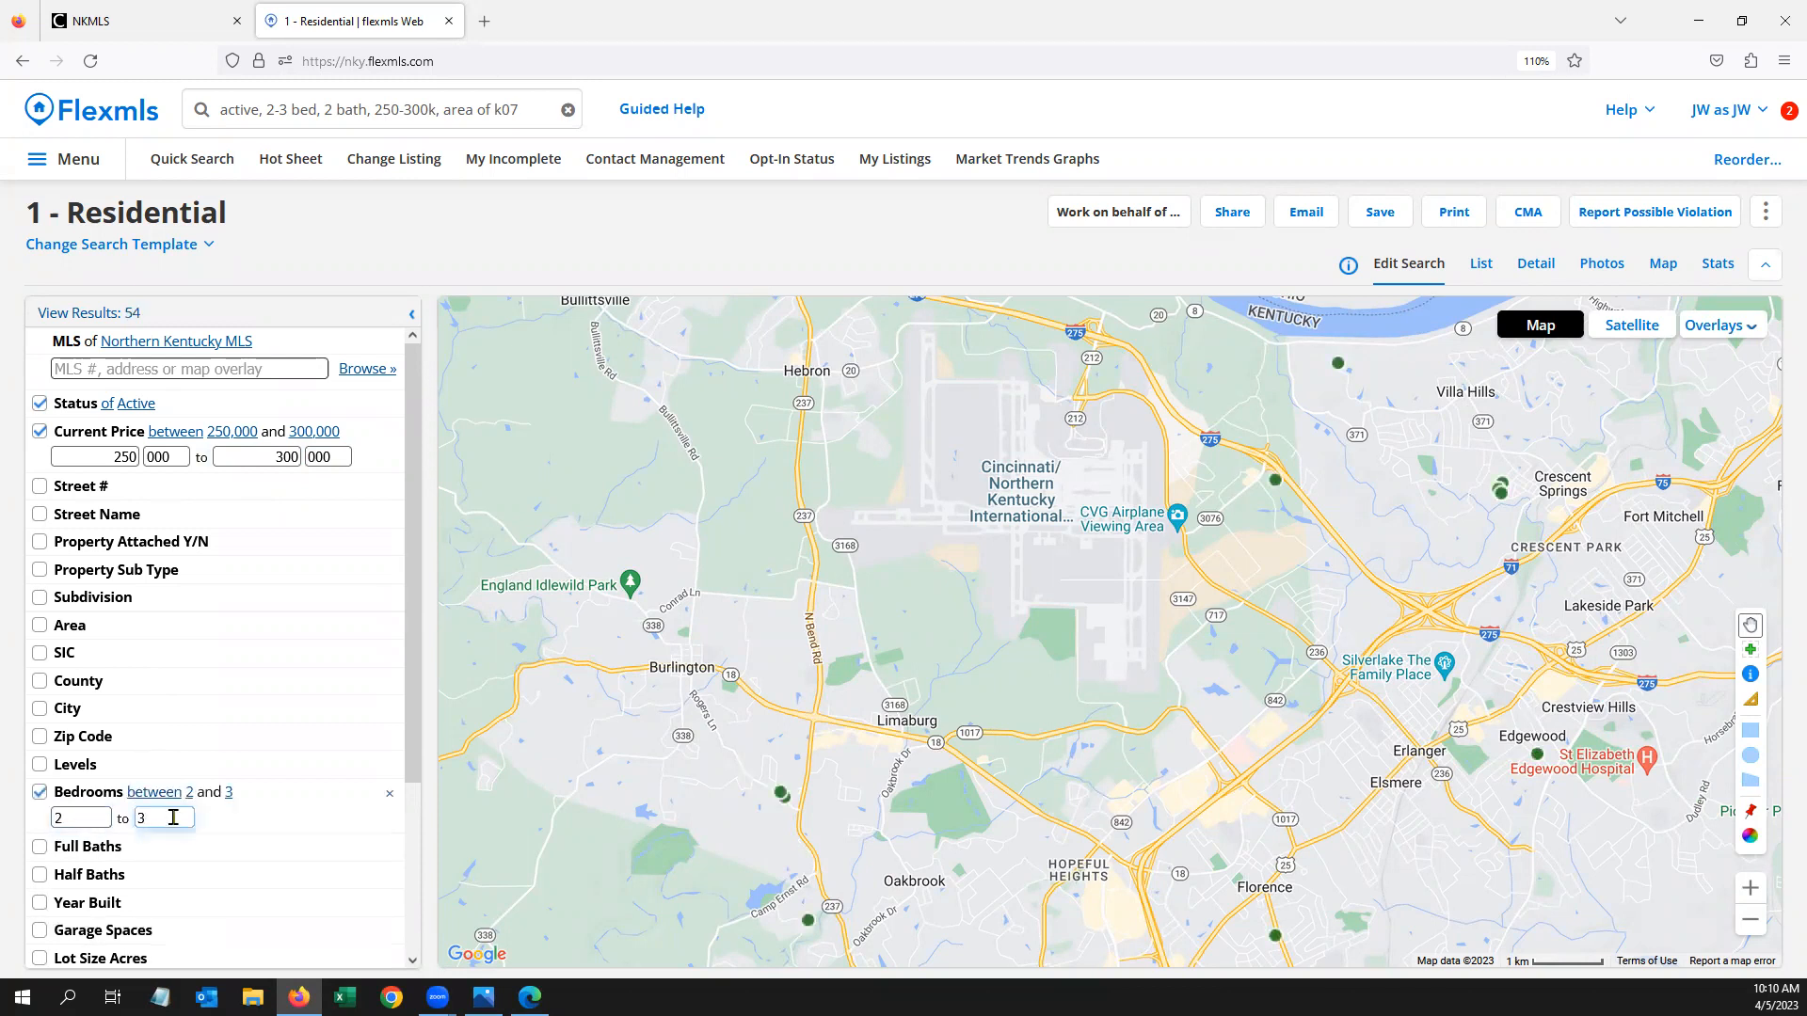
{"action": "left_click", "coordinate": [108, 845]}
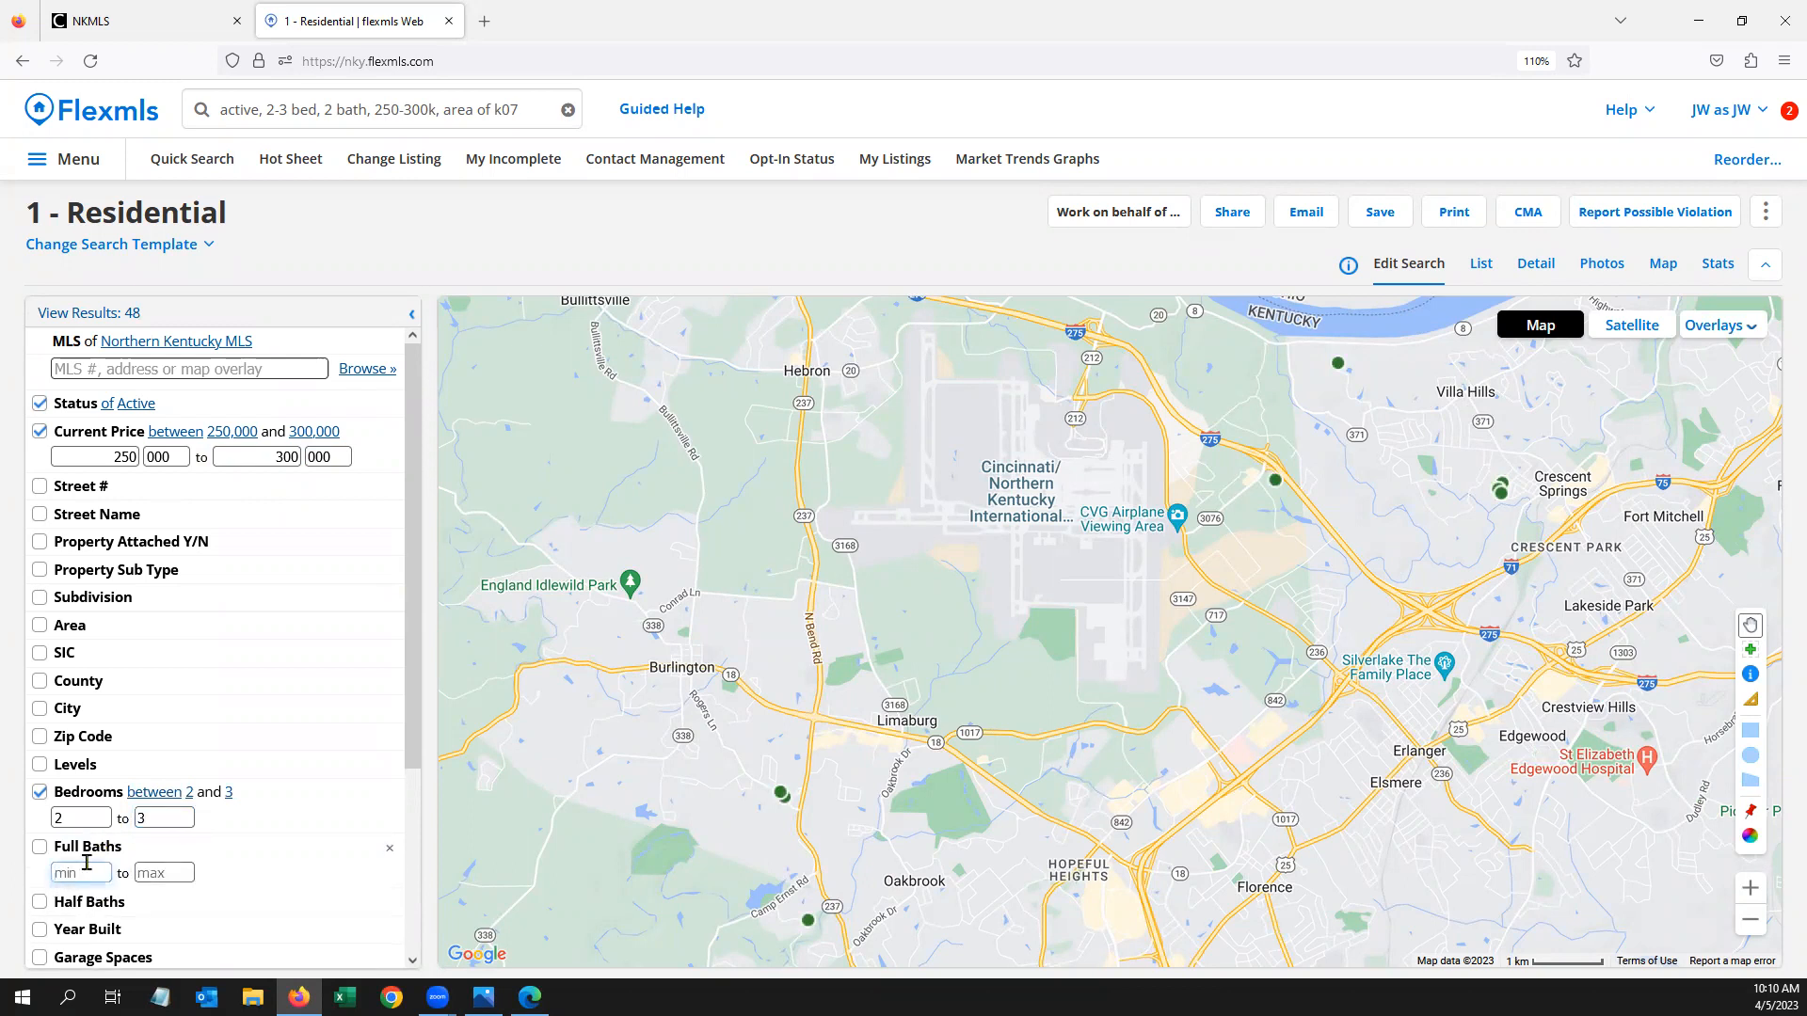
{"action": "type", "text": "2"}
Limit the search to Area K07
{"action": "left_click", "coordinate": [123, 625]}
{"action": "left_click", "coordinate": [170, 656]}
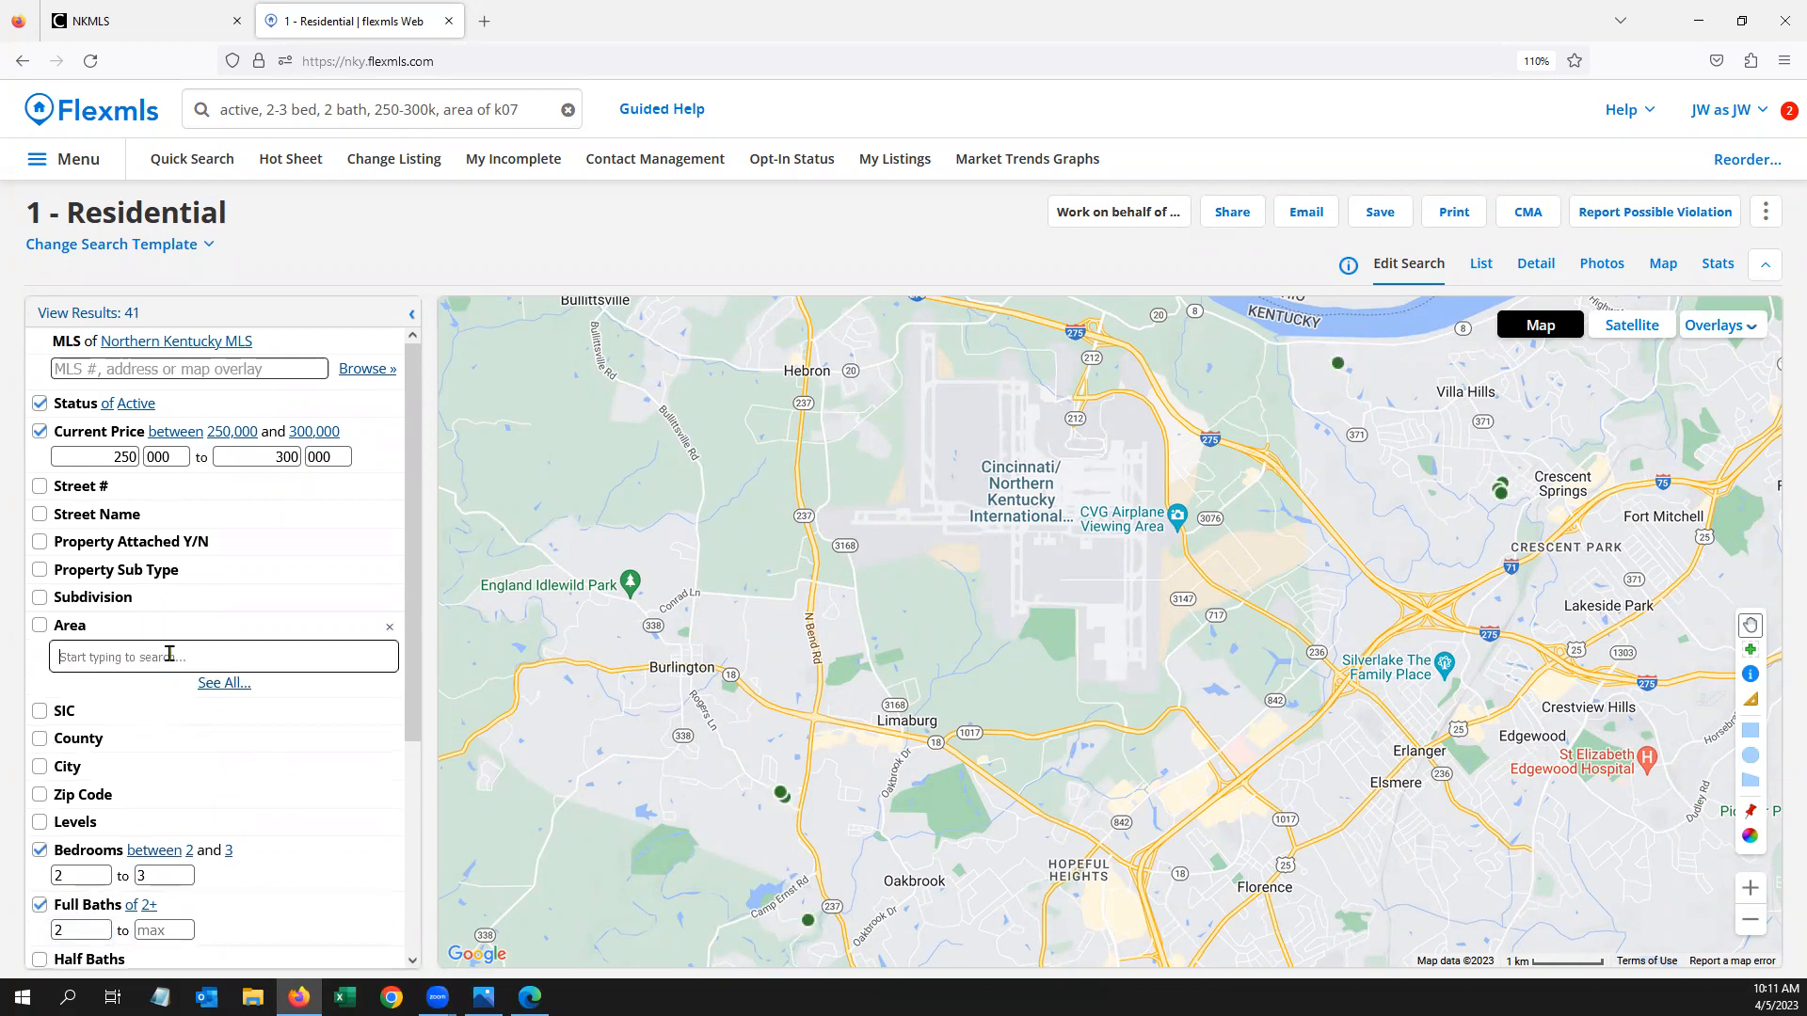
{"action": "type", "text": "k07"}
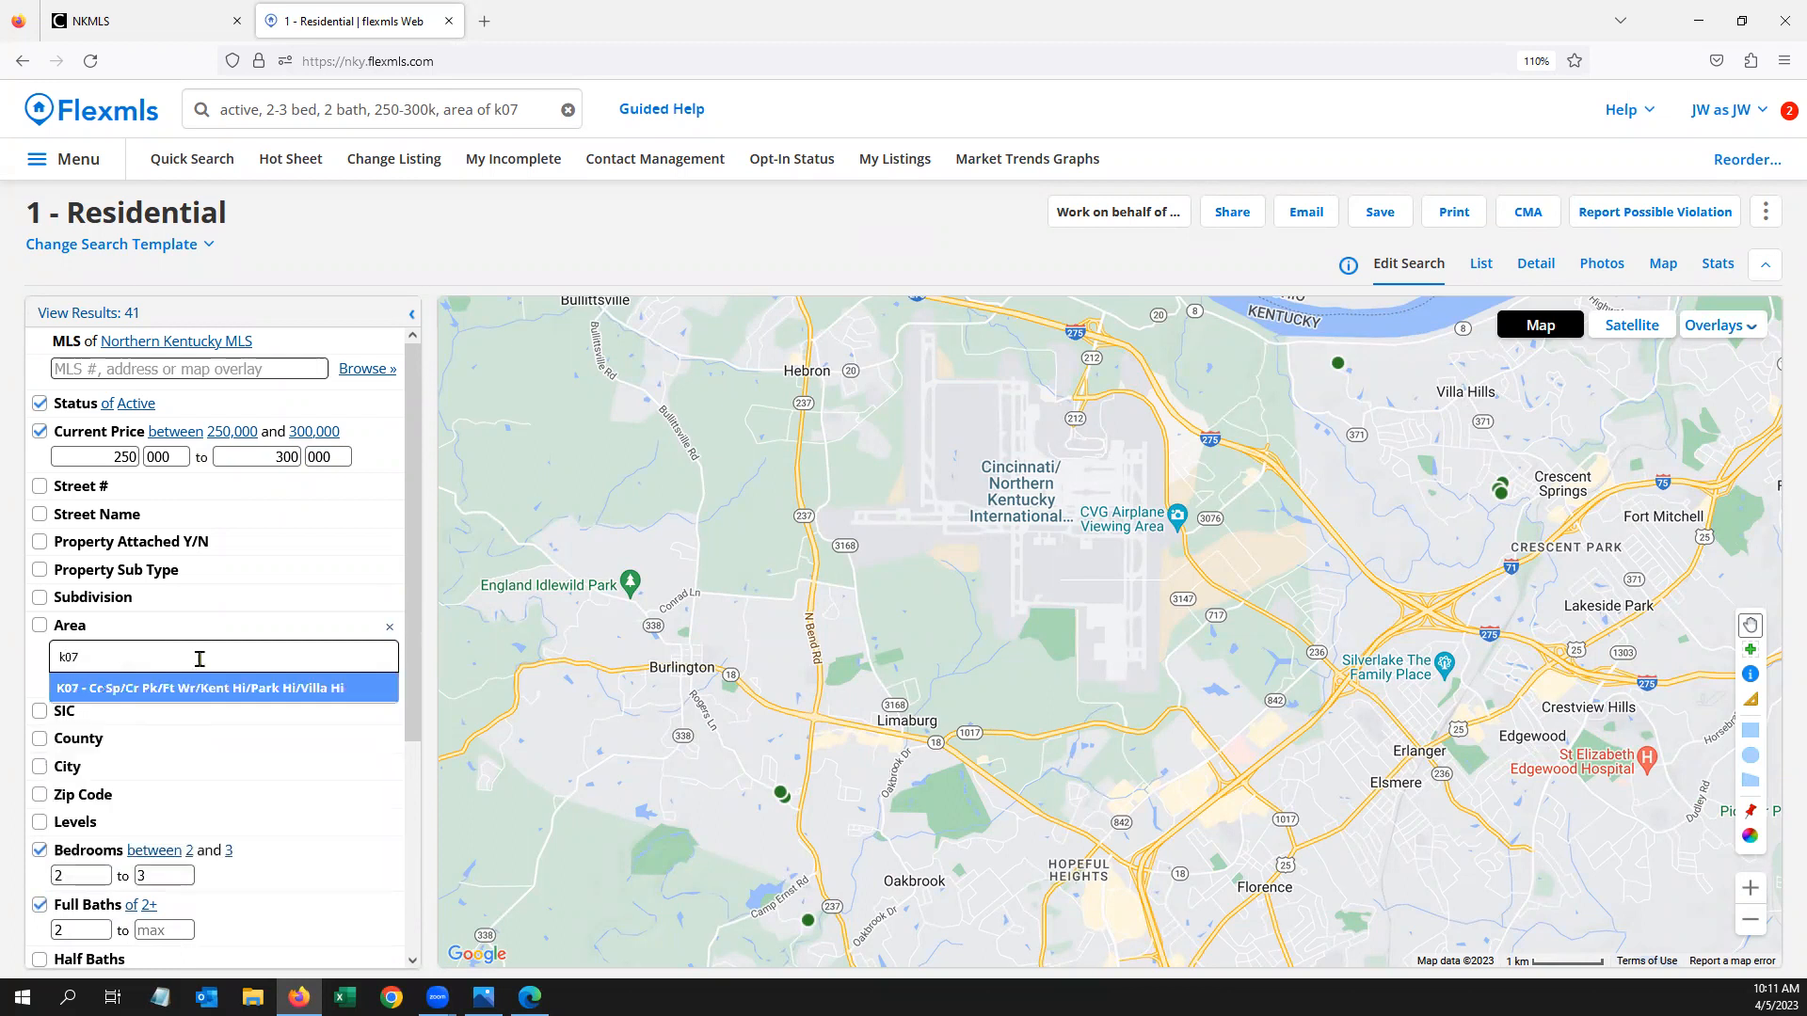
{"action": "left_click", "coordinate": [204, 688]}
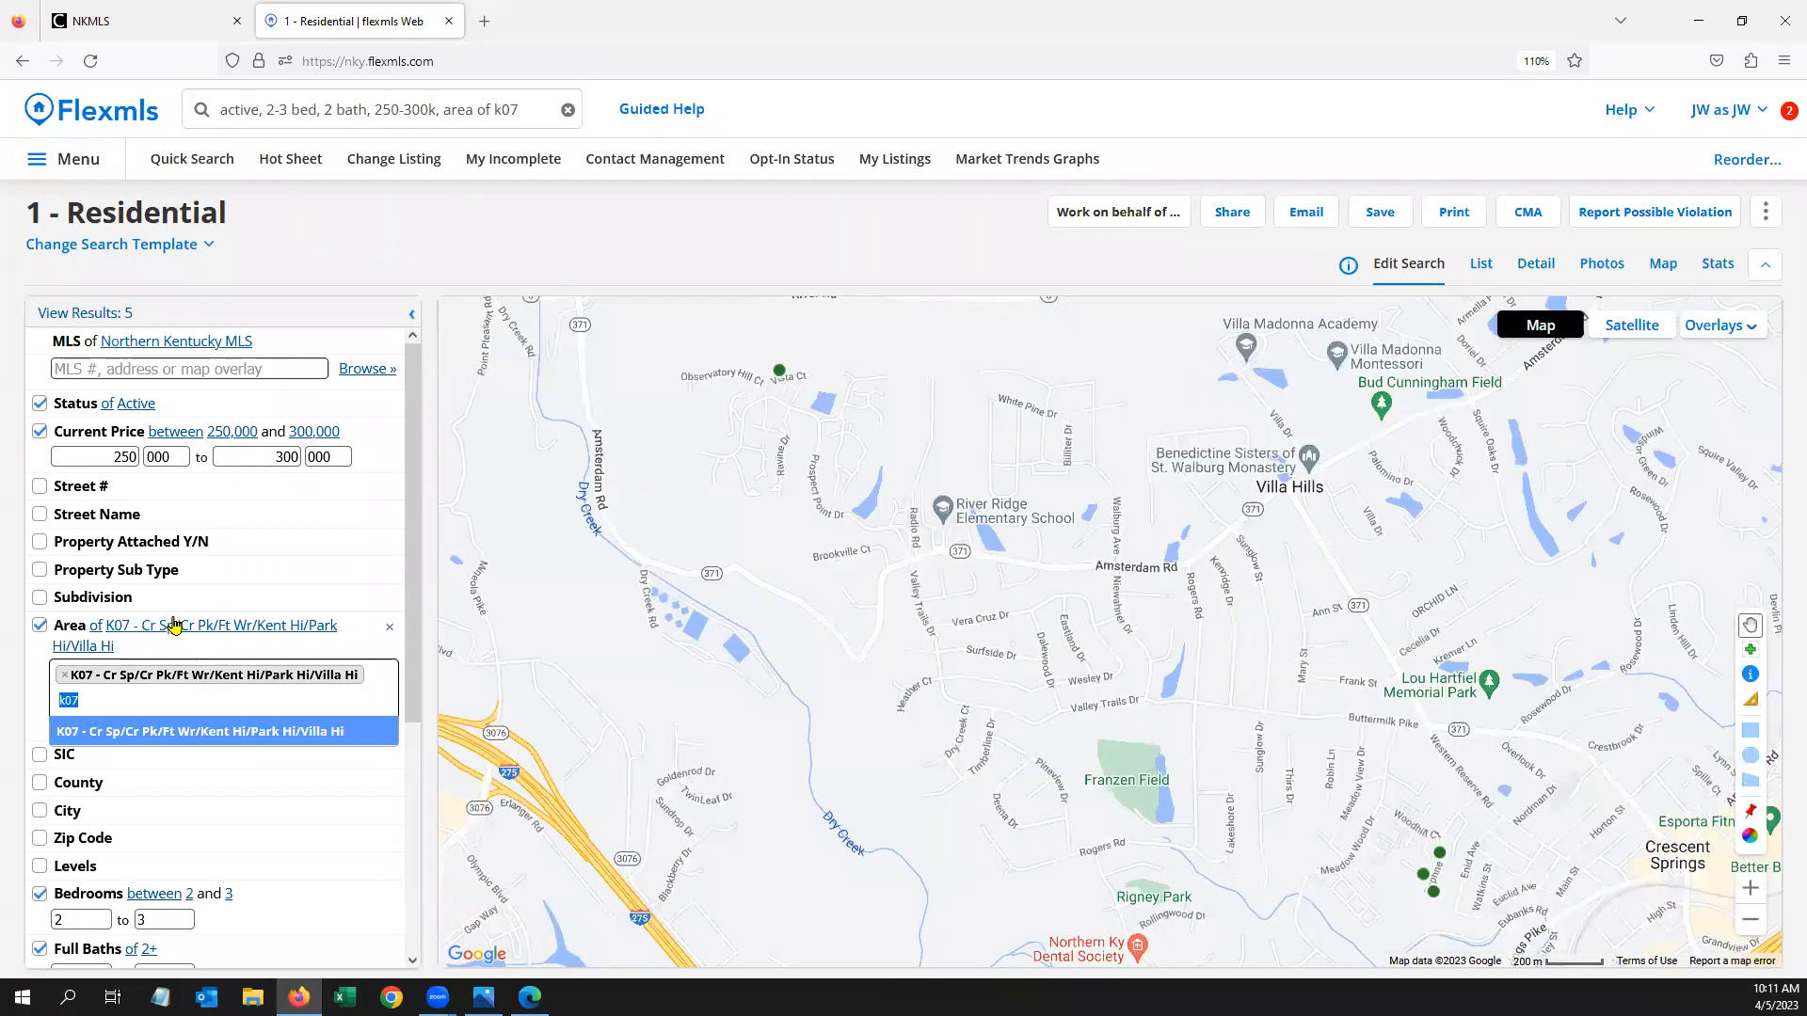
{"action": "left_click", "coordinate": [157, 578]}
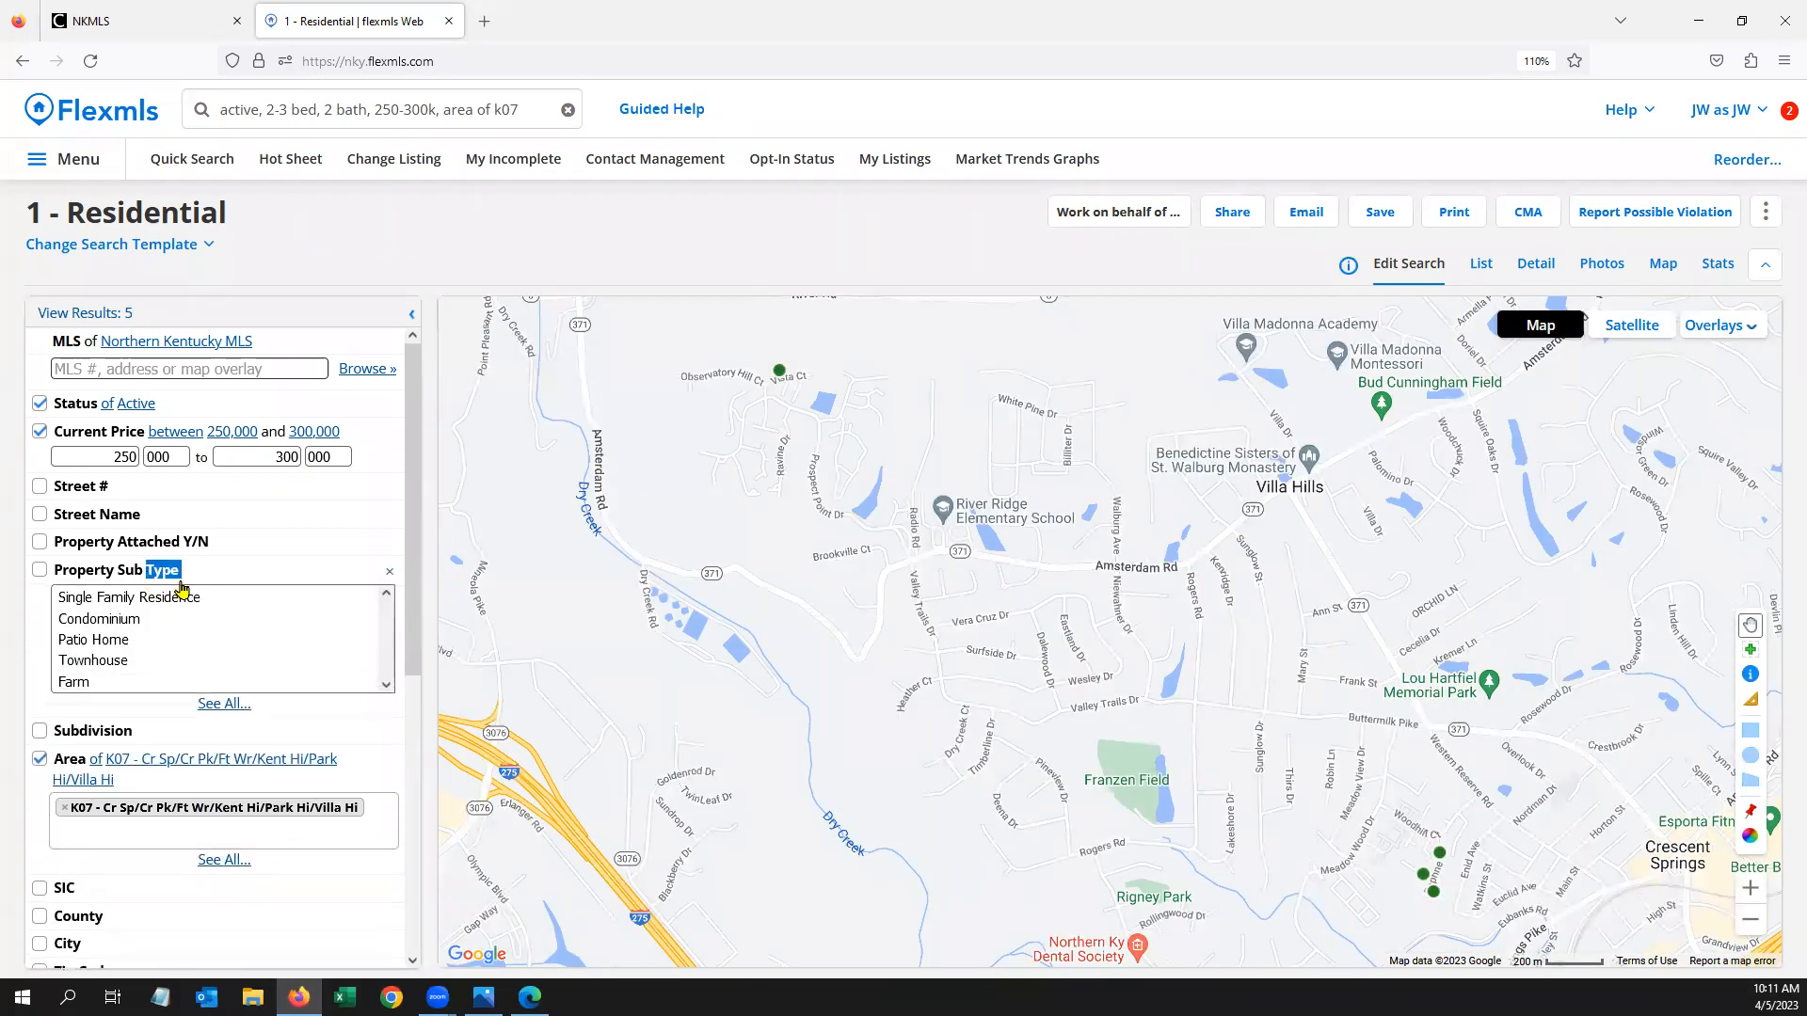
Set Property Sub Type to 'not of' Single Family Residence
{"action": "left_click", "coordinate": [160, 577]}
{"action": "left_click", "coordinate": [162, 577]}
{"action": "left_click", "coordinate": [168, 597]}
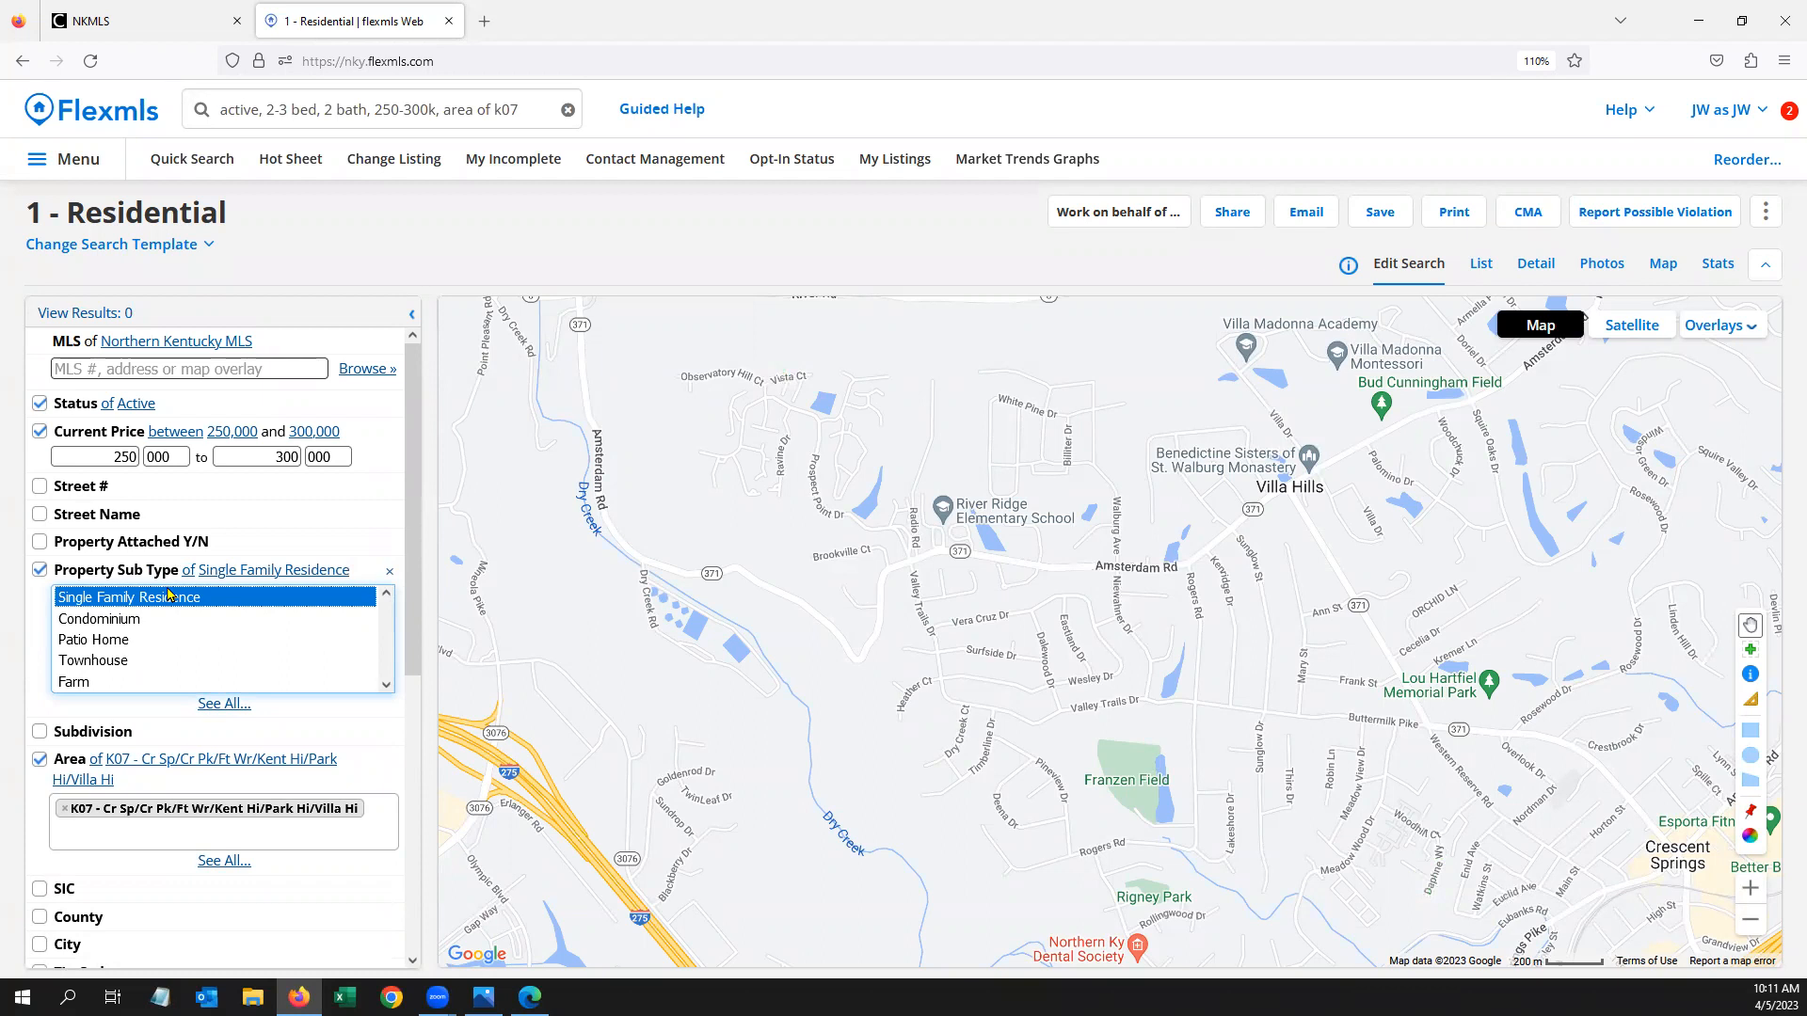
{"action": "left_click", "coordinate": [190, 572]}
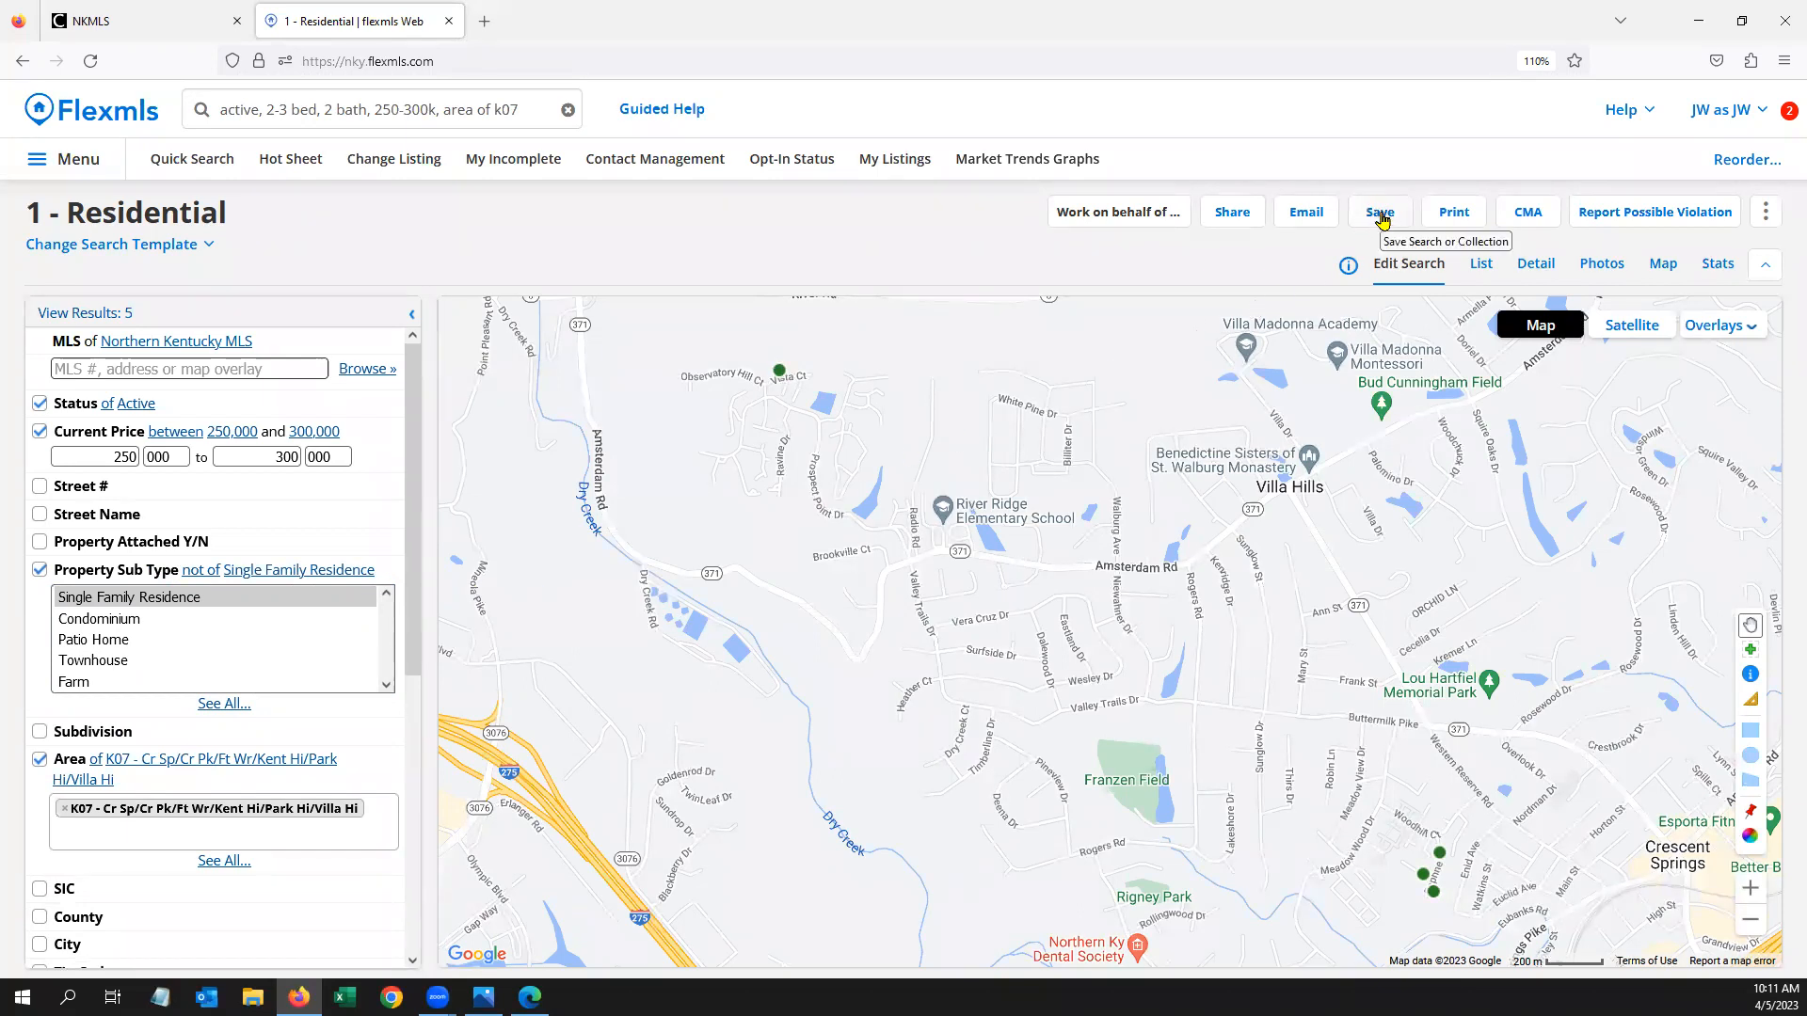
Look over the Save options and scroll down the criteria form
{"action": "left_click", "coordinate": [1381, 214]}
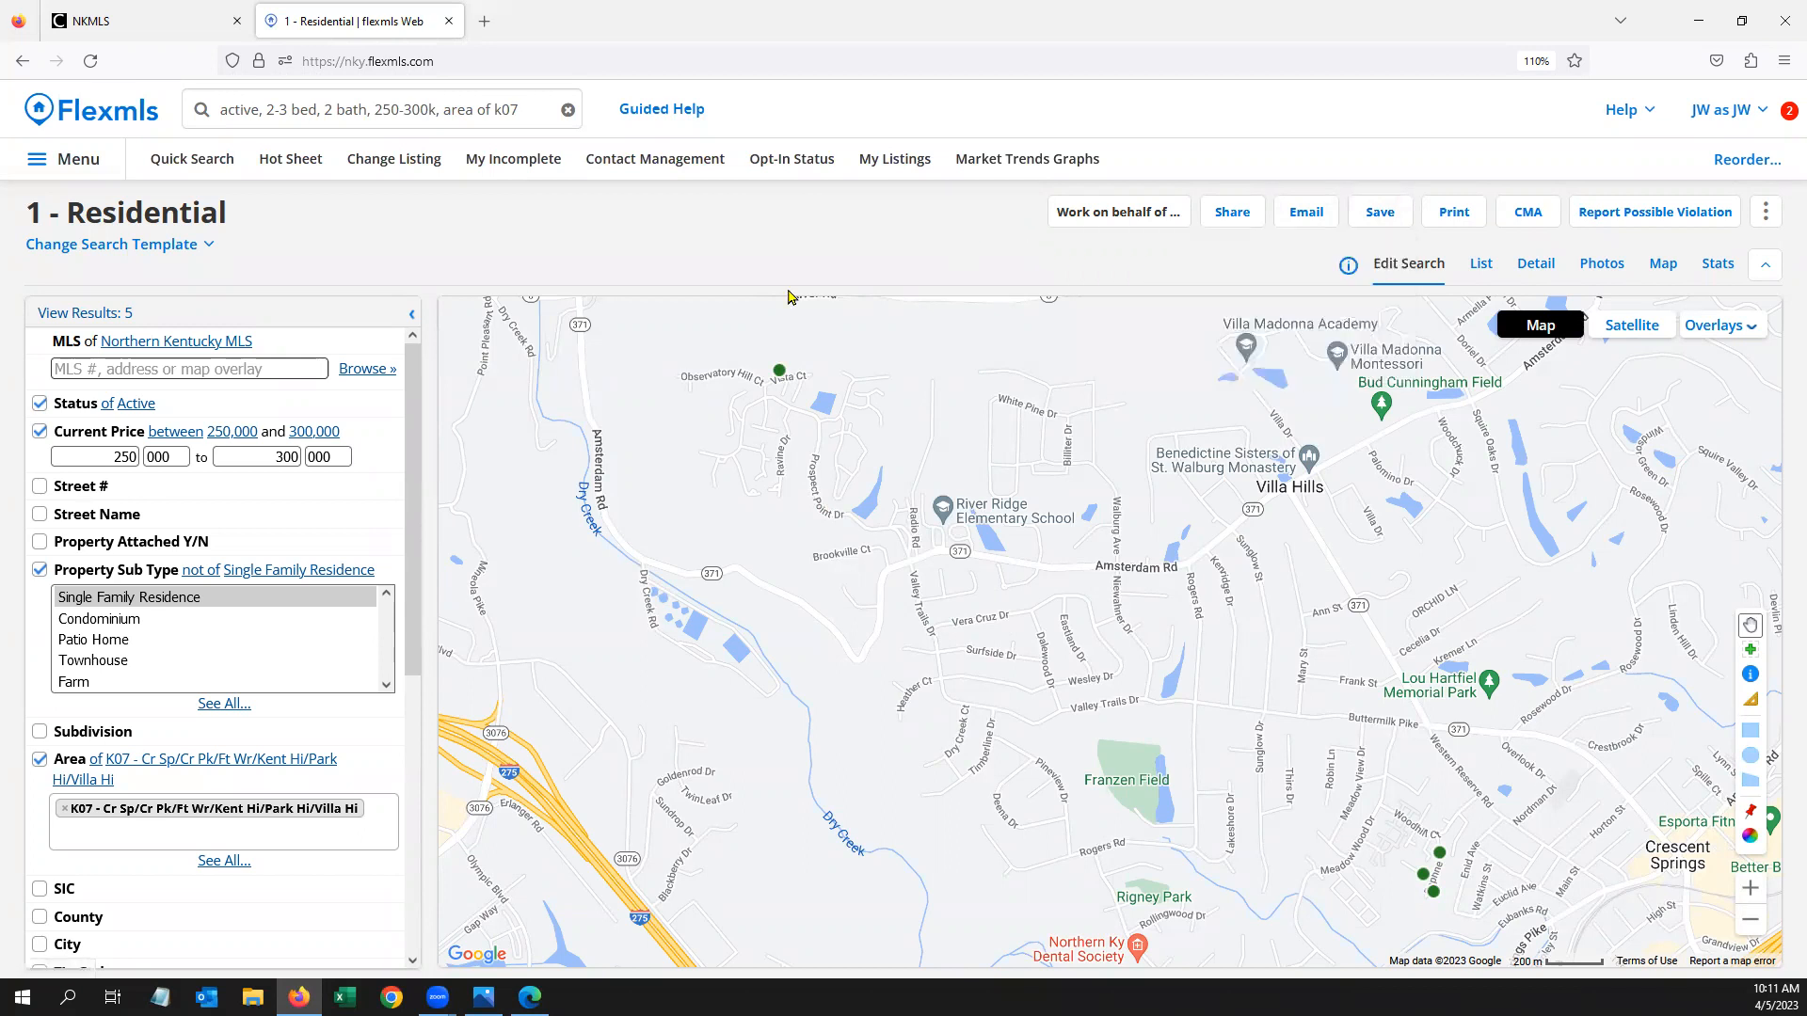
{"action": "scroll", "coordinate": [221, 565], "scroll_direction": "down", "scroll_amount": 2}
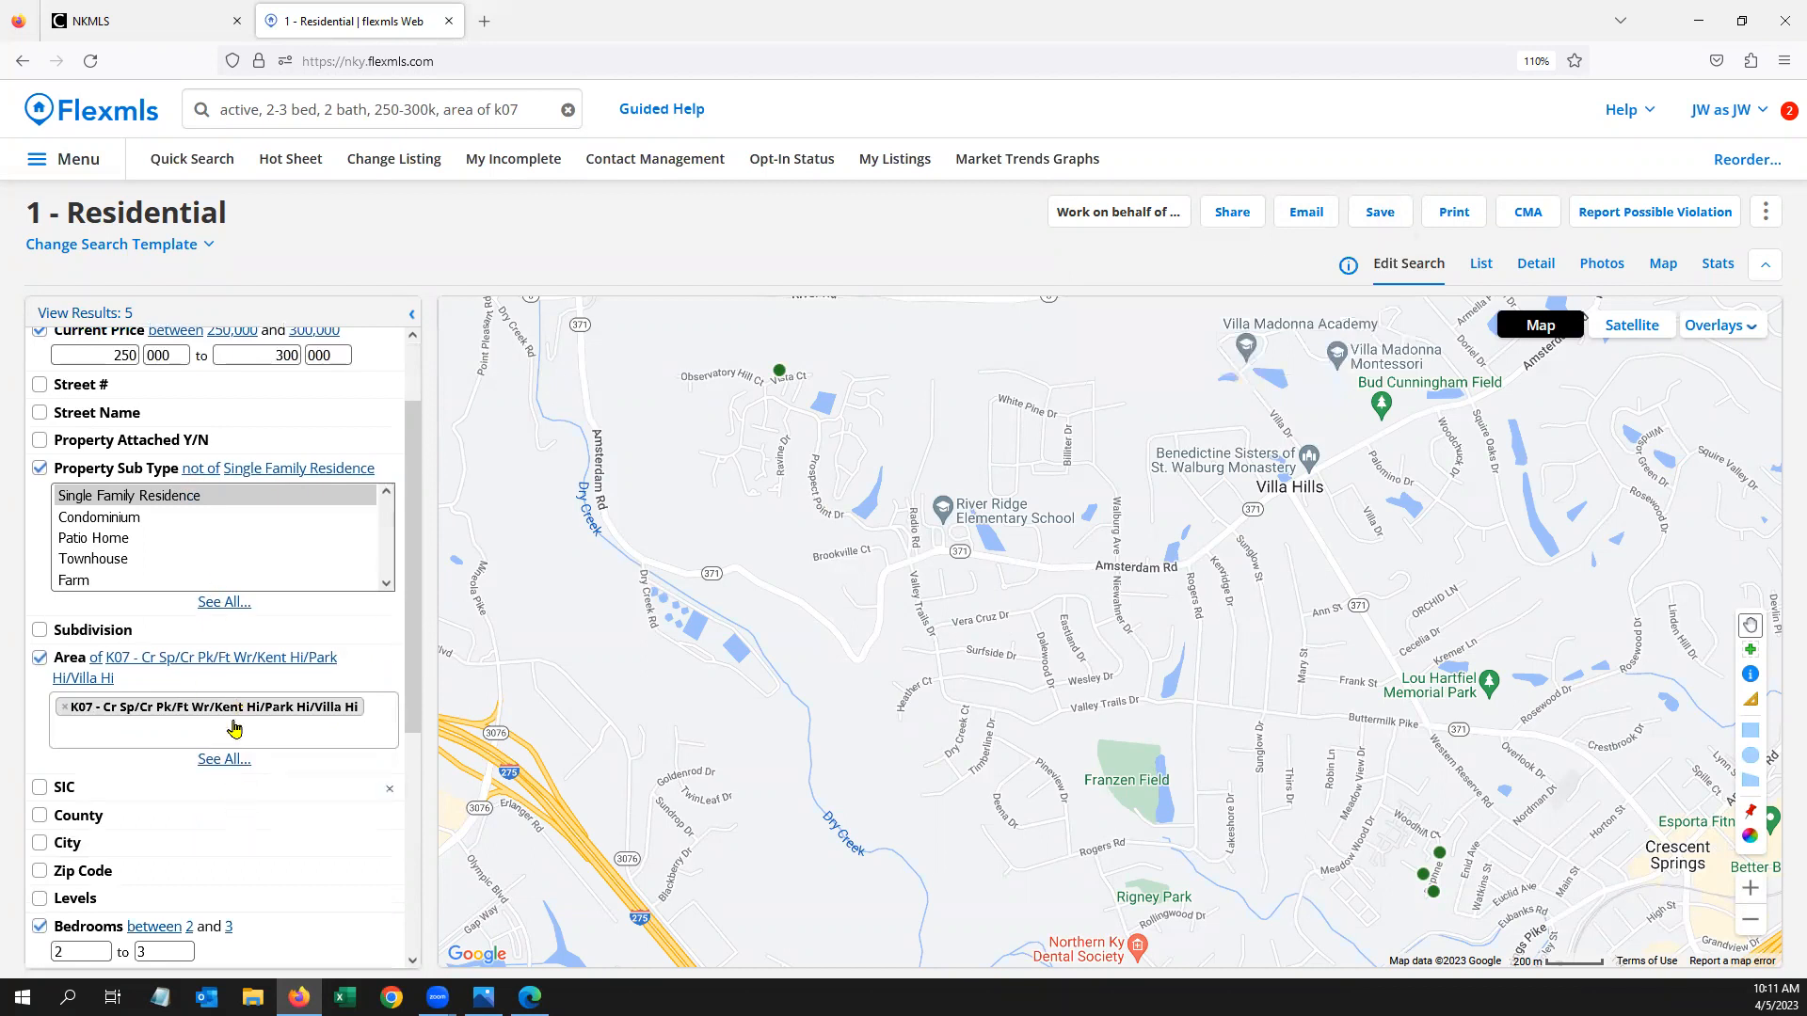
{"action": "scroll", "coordinate": [246, 739], "scroll_direction": "down", "scroll_amount": 2}
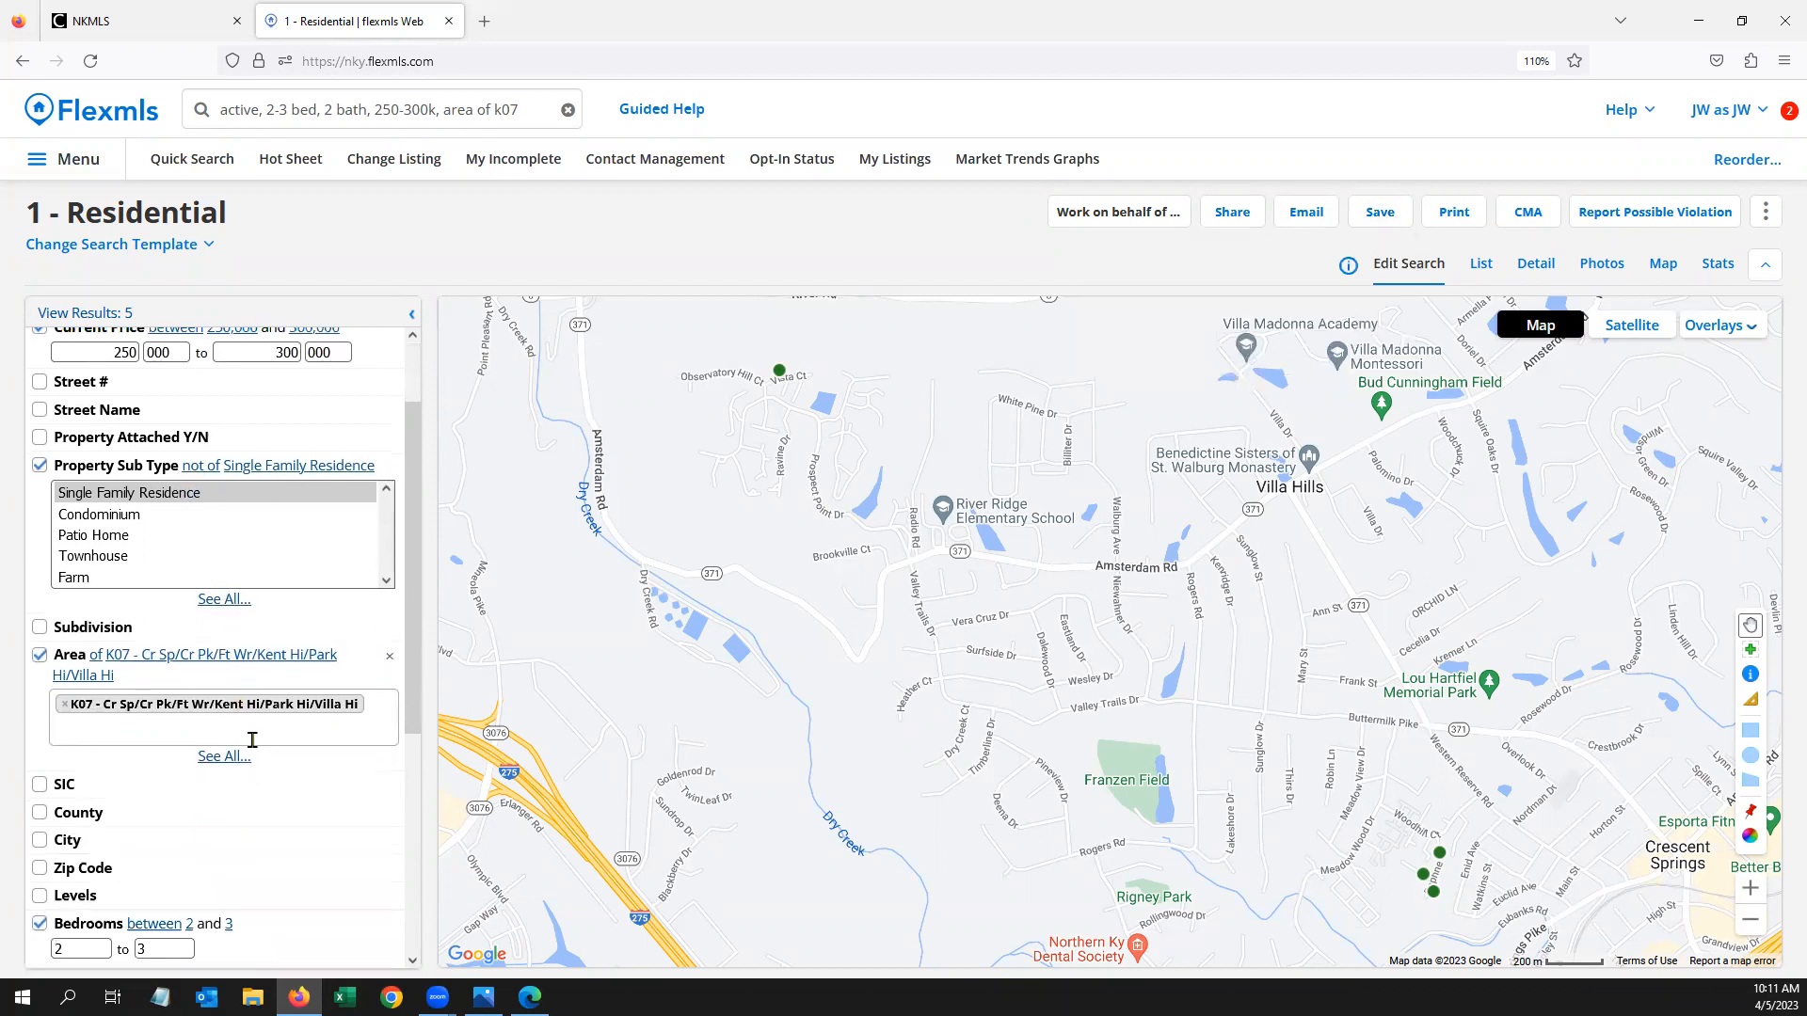
Add a Pool Features field to the search criteria
{"action": "scroll", "coordinate": [243, 746], "scroll_direction": "down", "scroll_amount": 5}
{"action": "left_click", "coordinate": [92, 911]}
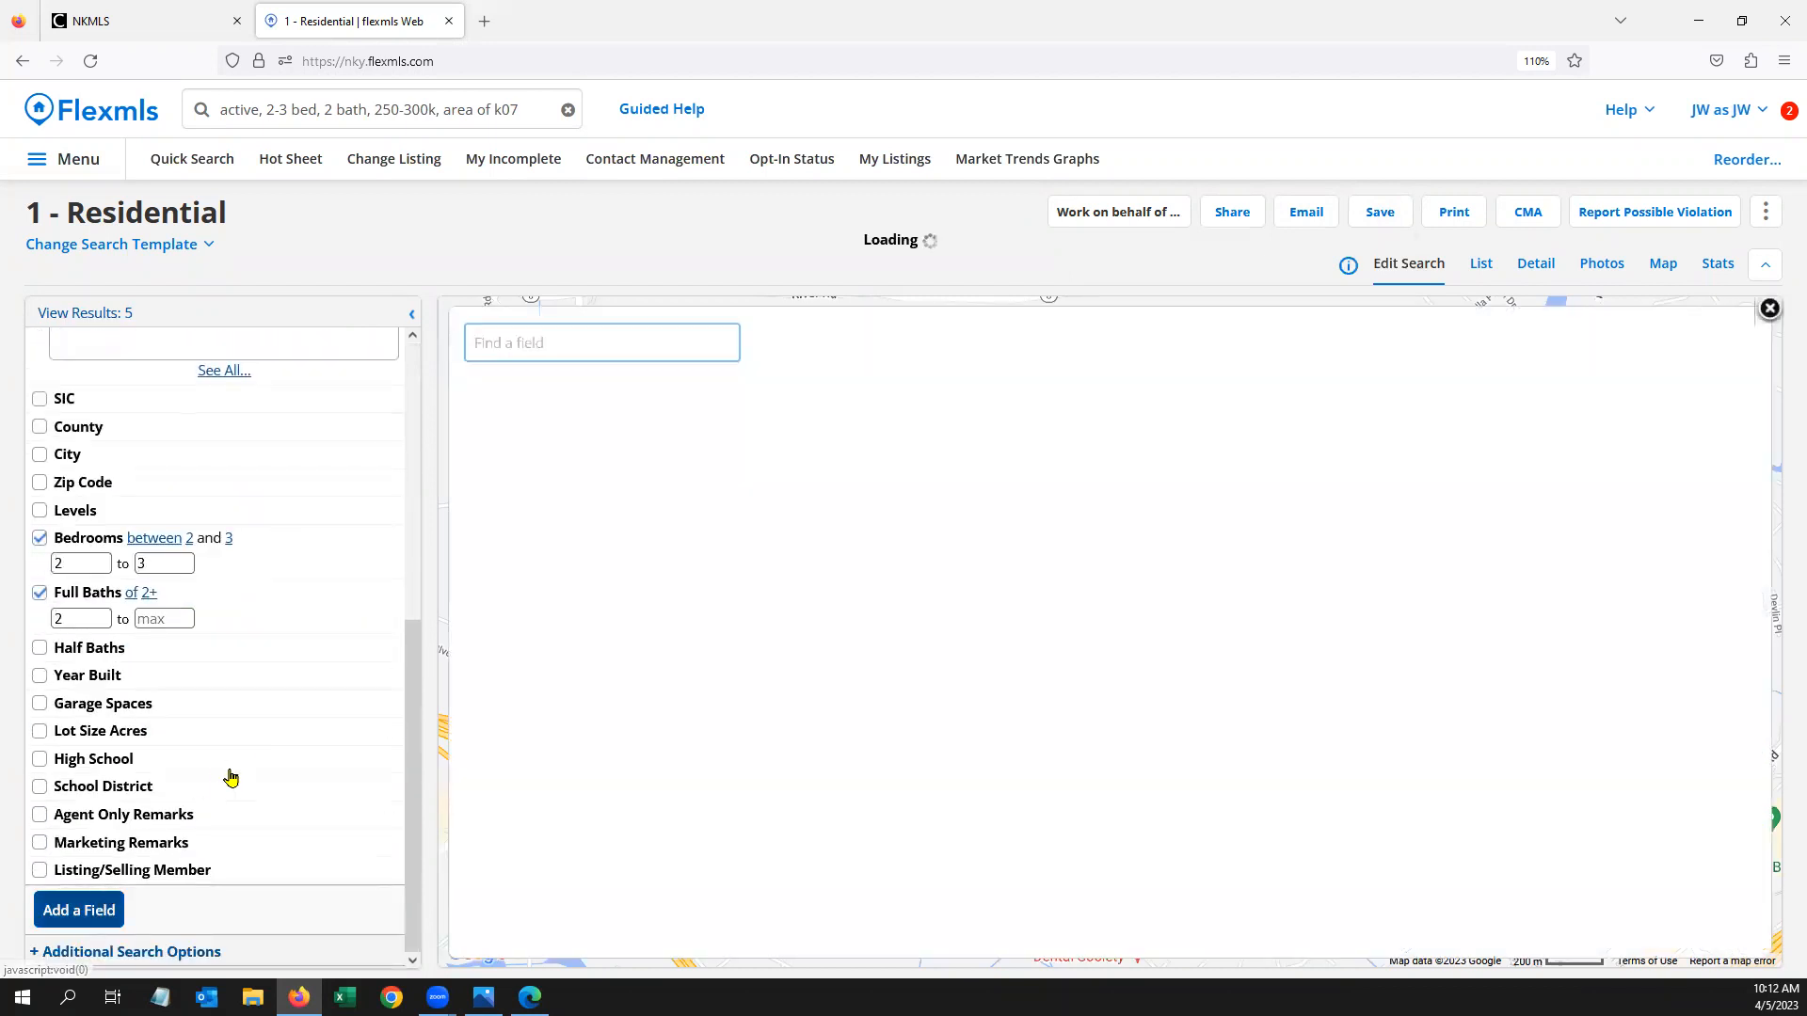
{"action": "type", "text": "pool"}
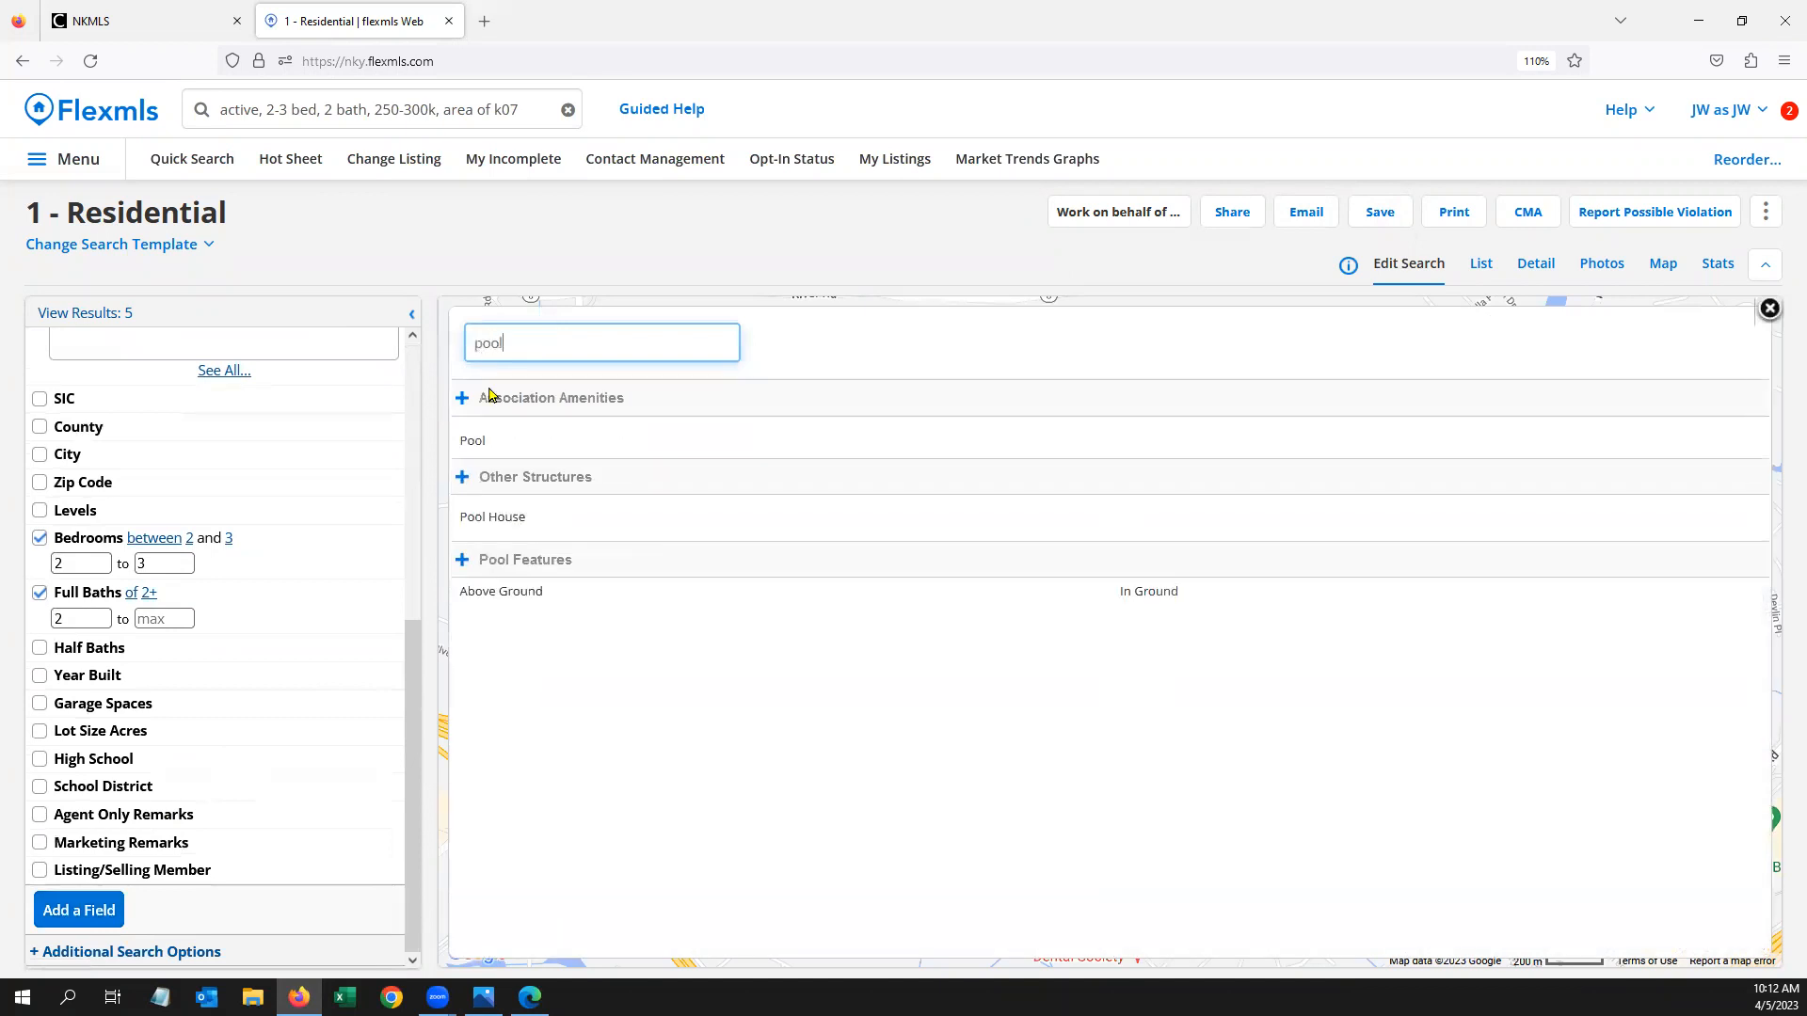
{"action": "left_click", "coordinate": [505, 561]}
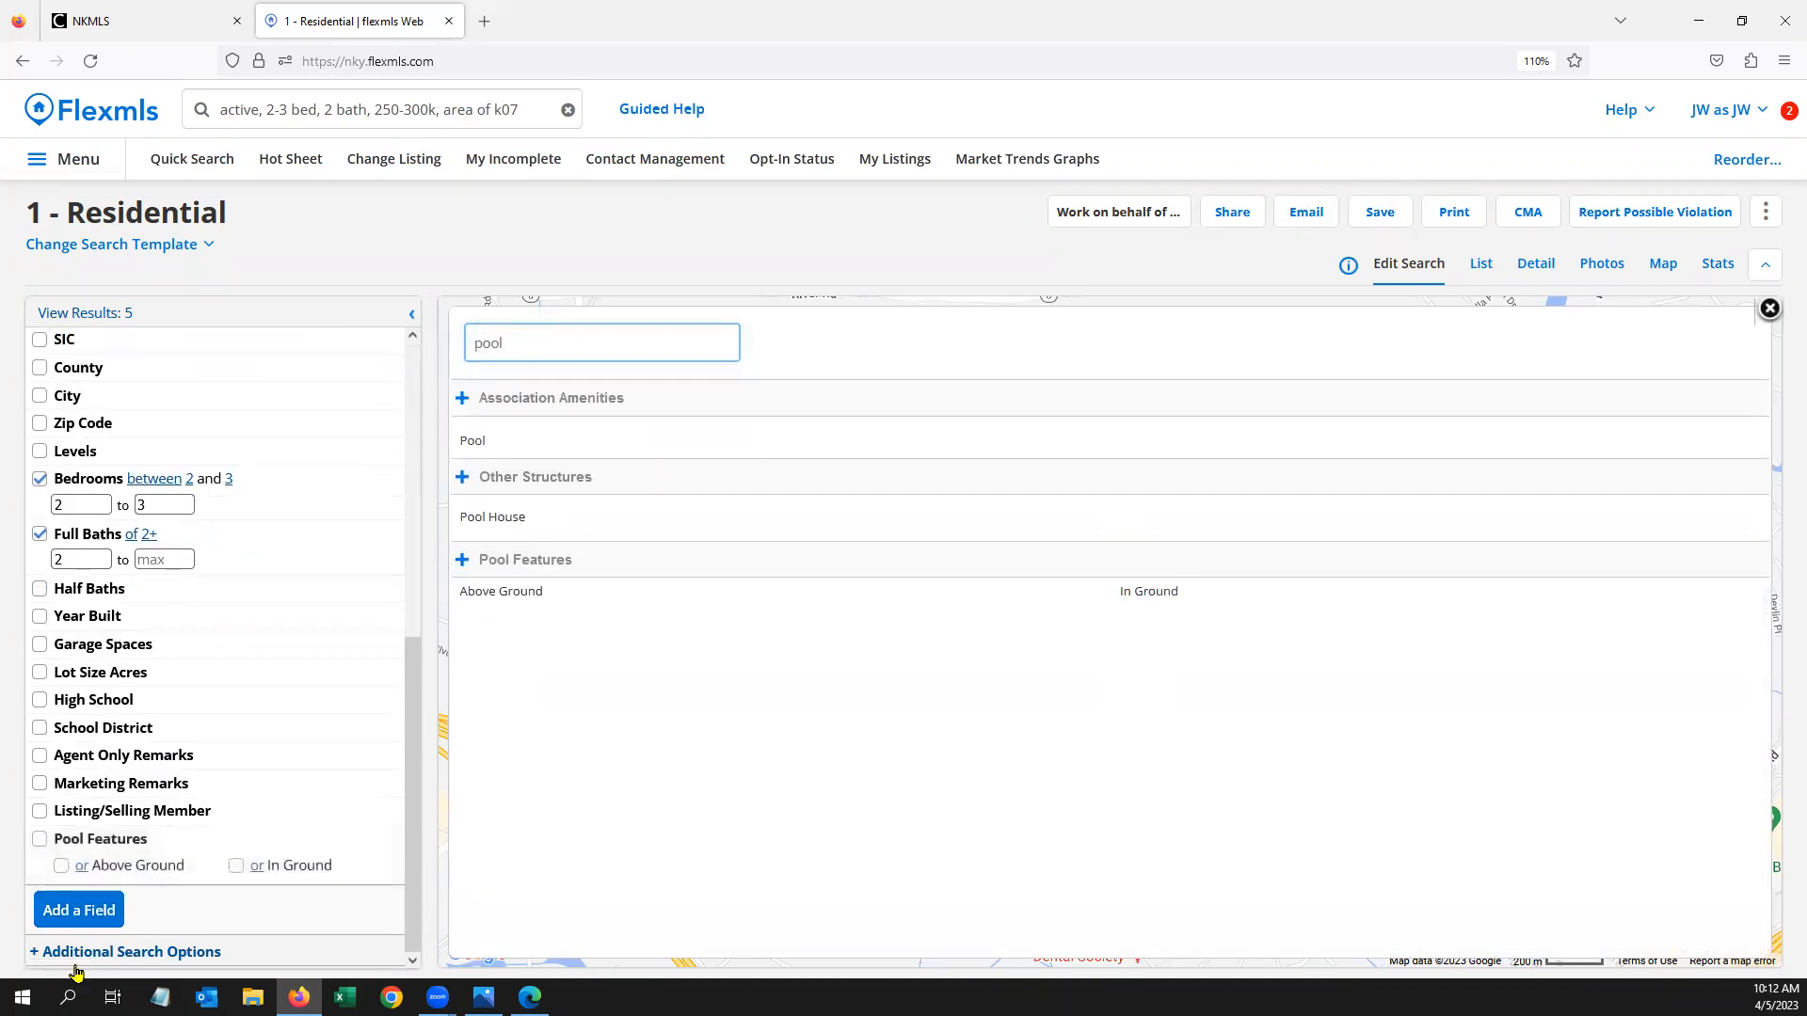
{"action": "left_click", "coordinate": [69, 908]}
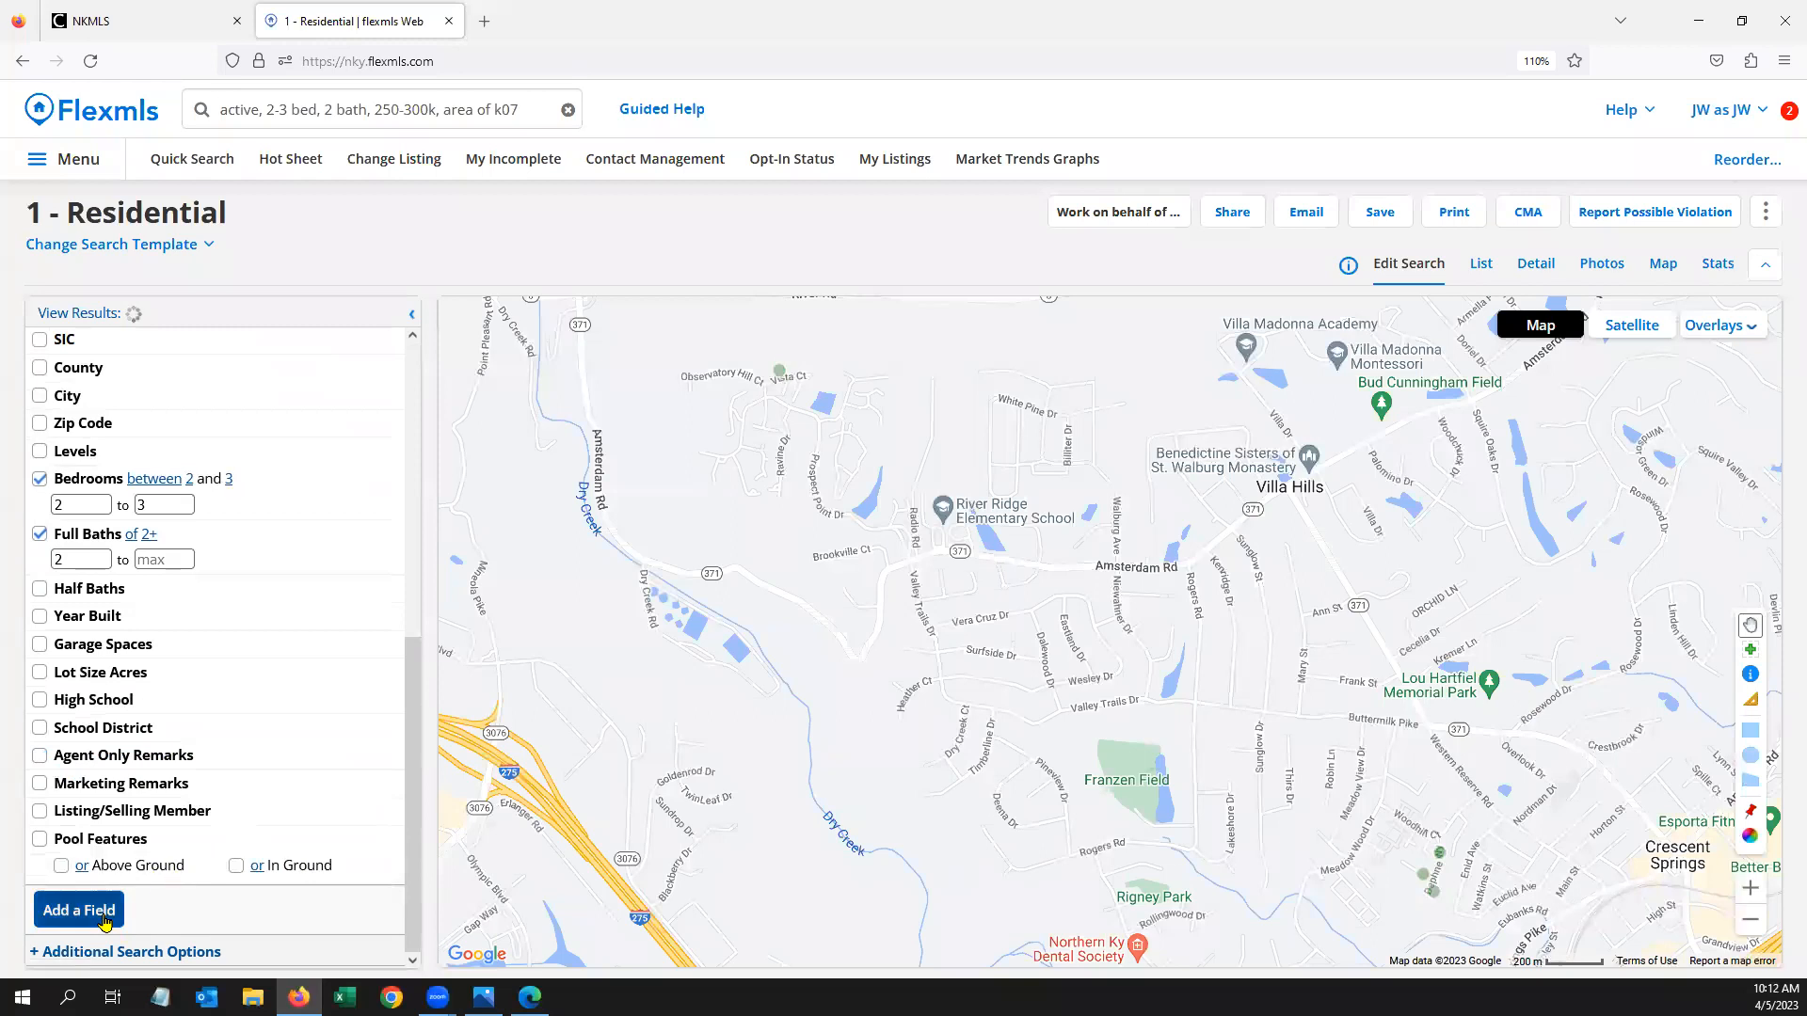
Add an Exterior Features field to the search criteria
{"action": "left_click", "coordinate": [105, 917]}
{"action": "left_click_drag", "start_coordinate": [549, 340], "coordinate": [426, 330]}
{"action": "type", "text": "exter"}
{"action": "left_click", "coordinate": [505, 397]}
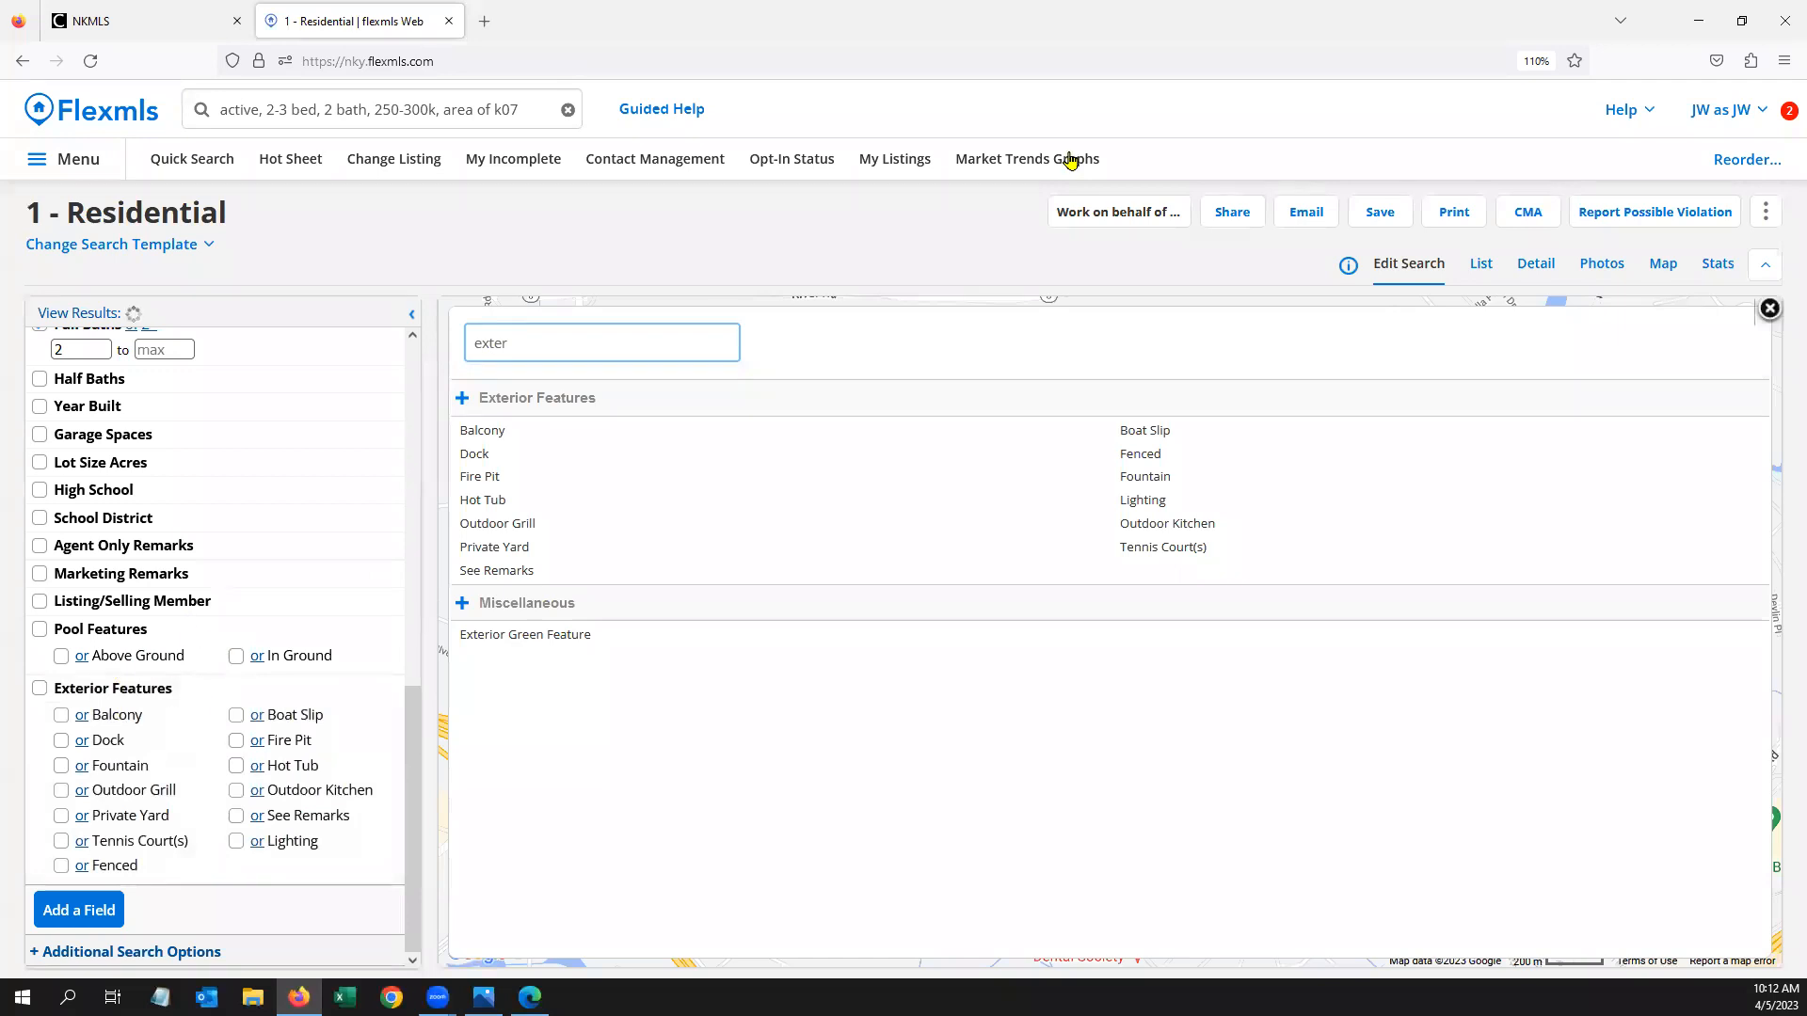
Close the field finder and show the five matching listings in List view
{"action": "left_click", "coordinate": [1375, 212]}
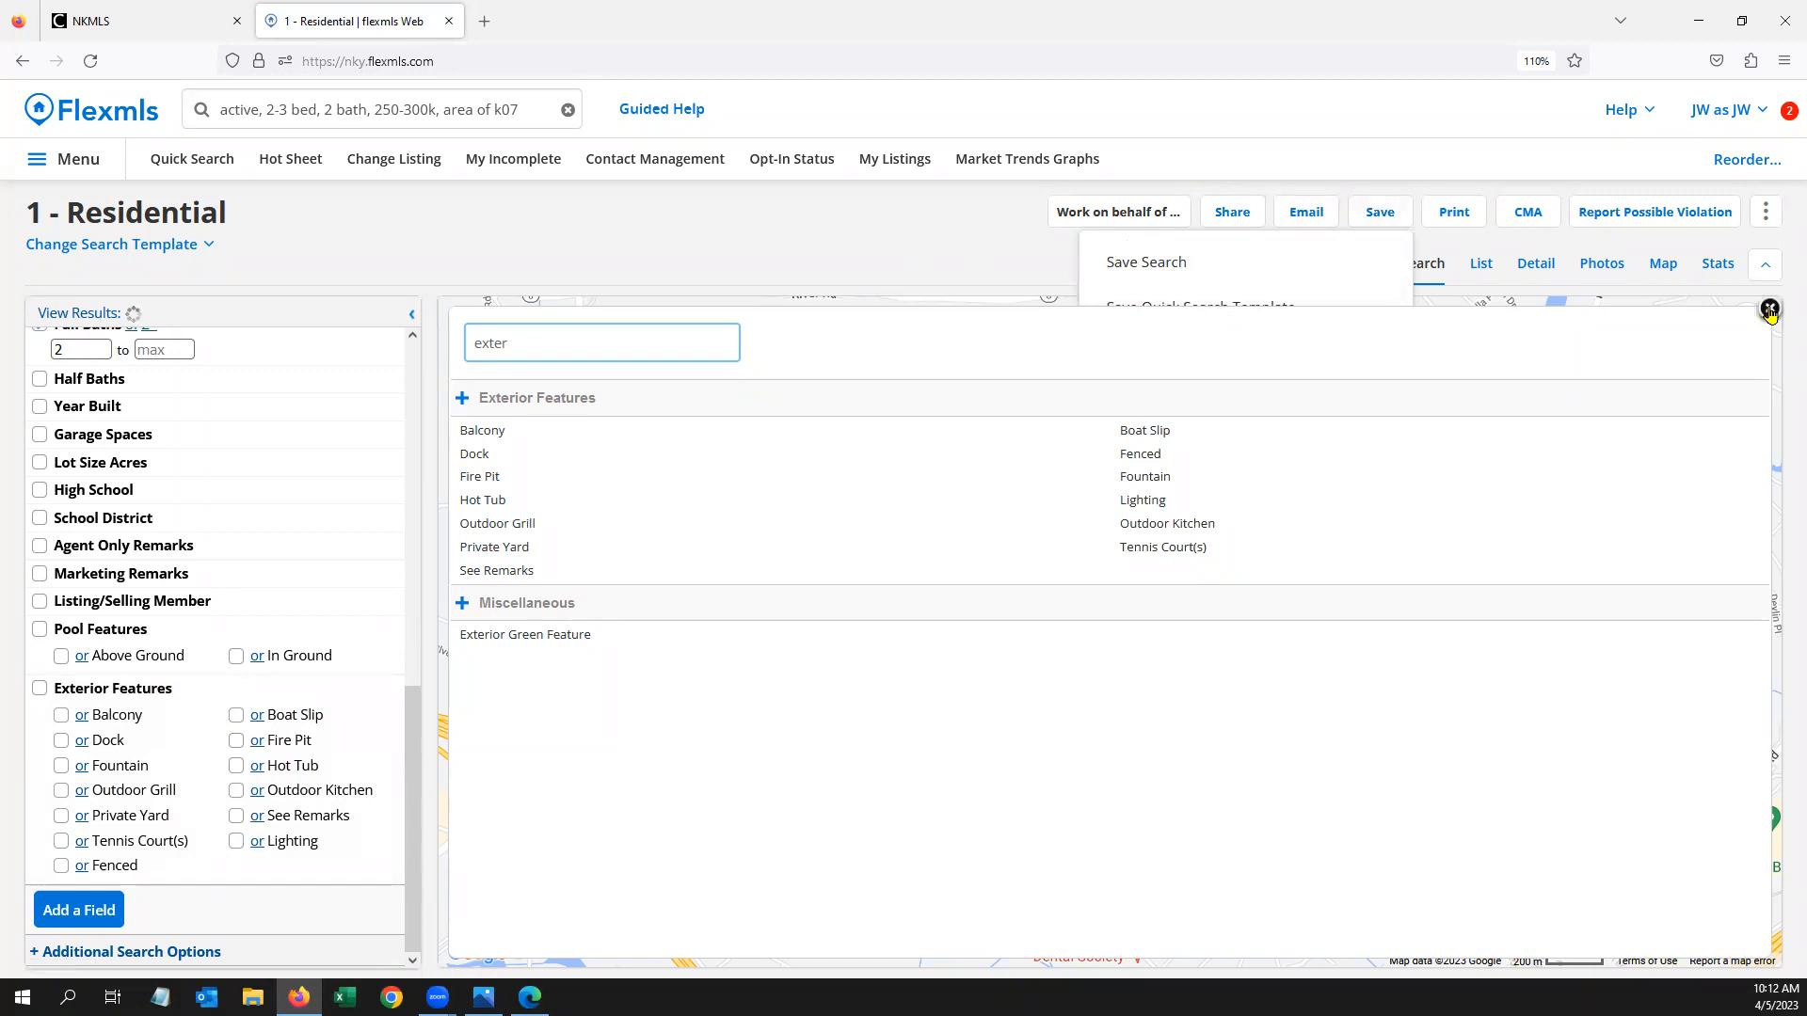
{"action": "key", "text": "Escape"}
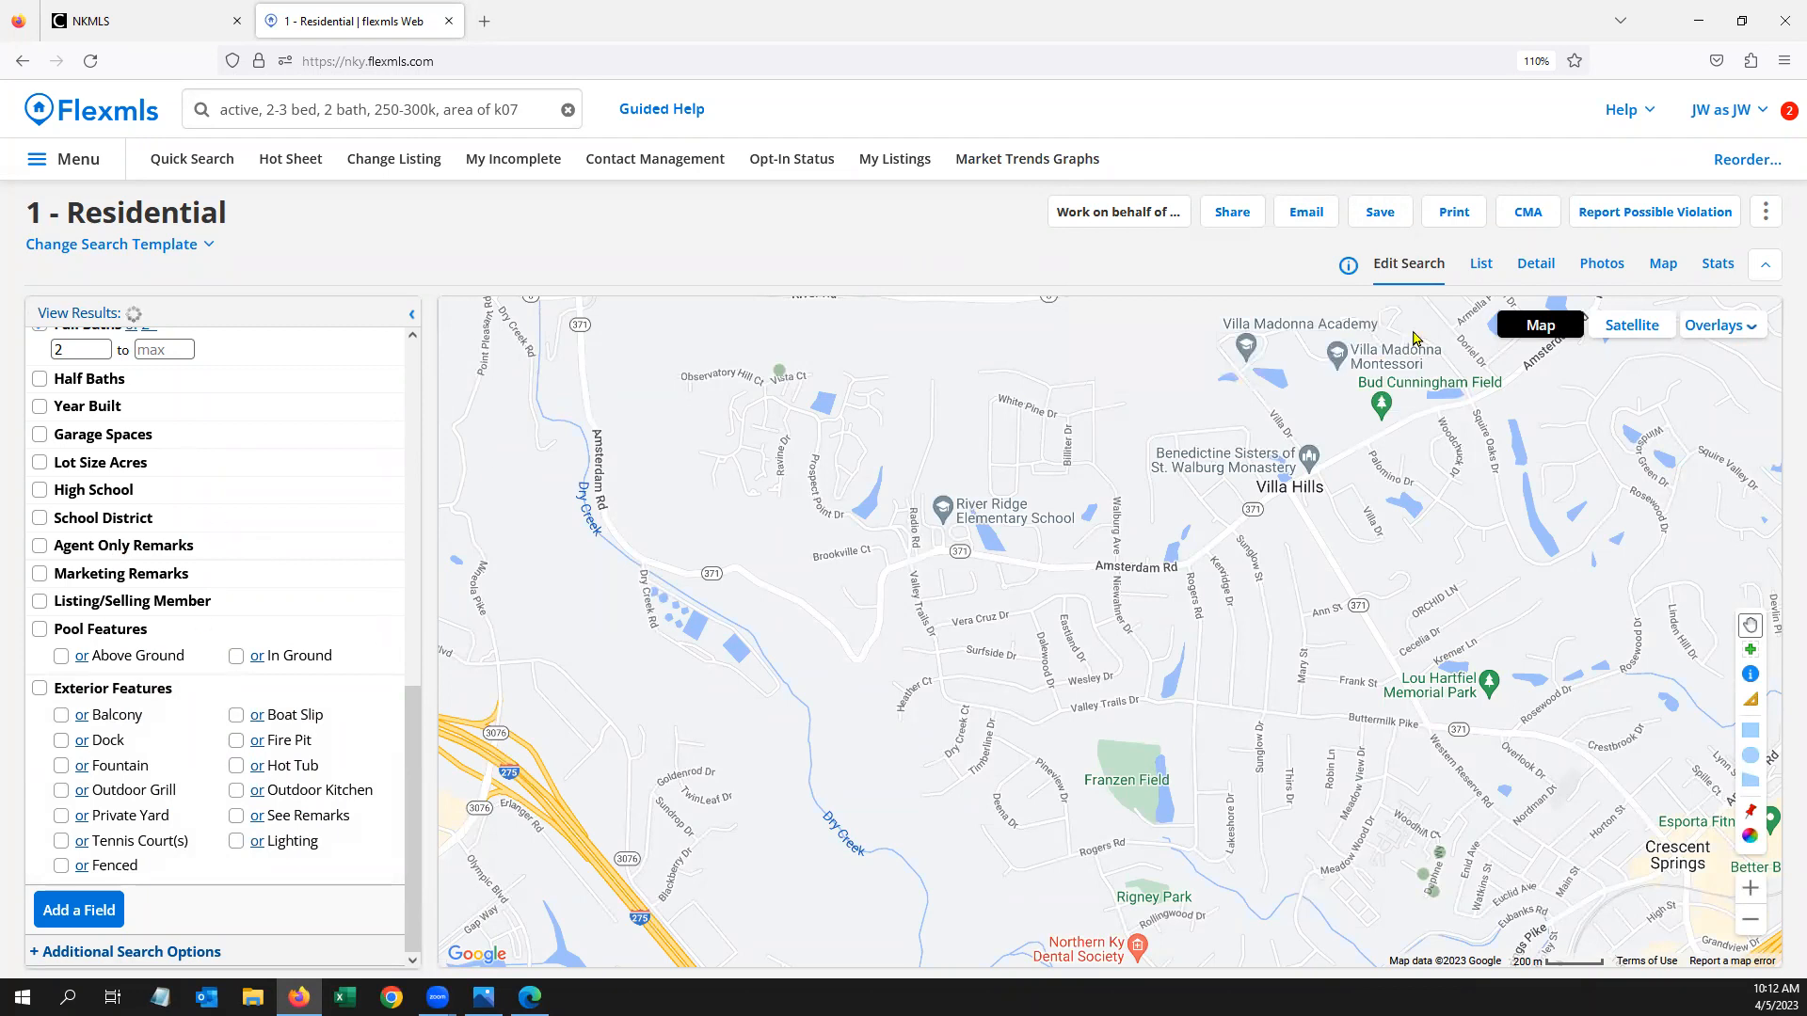
{"action": "left_click", "coordinate": [1483, 268]}
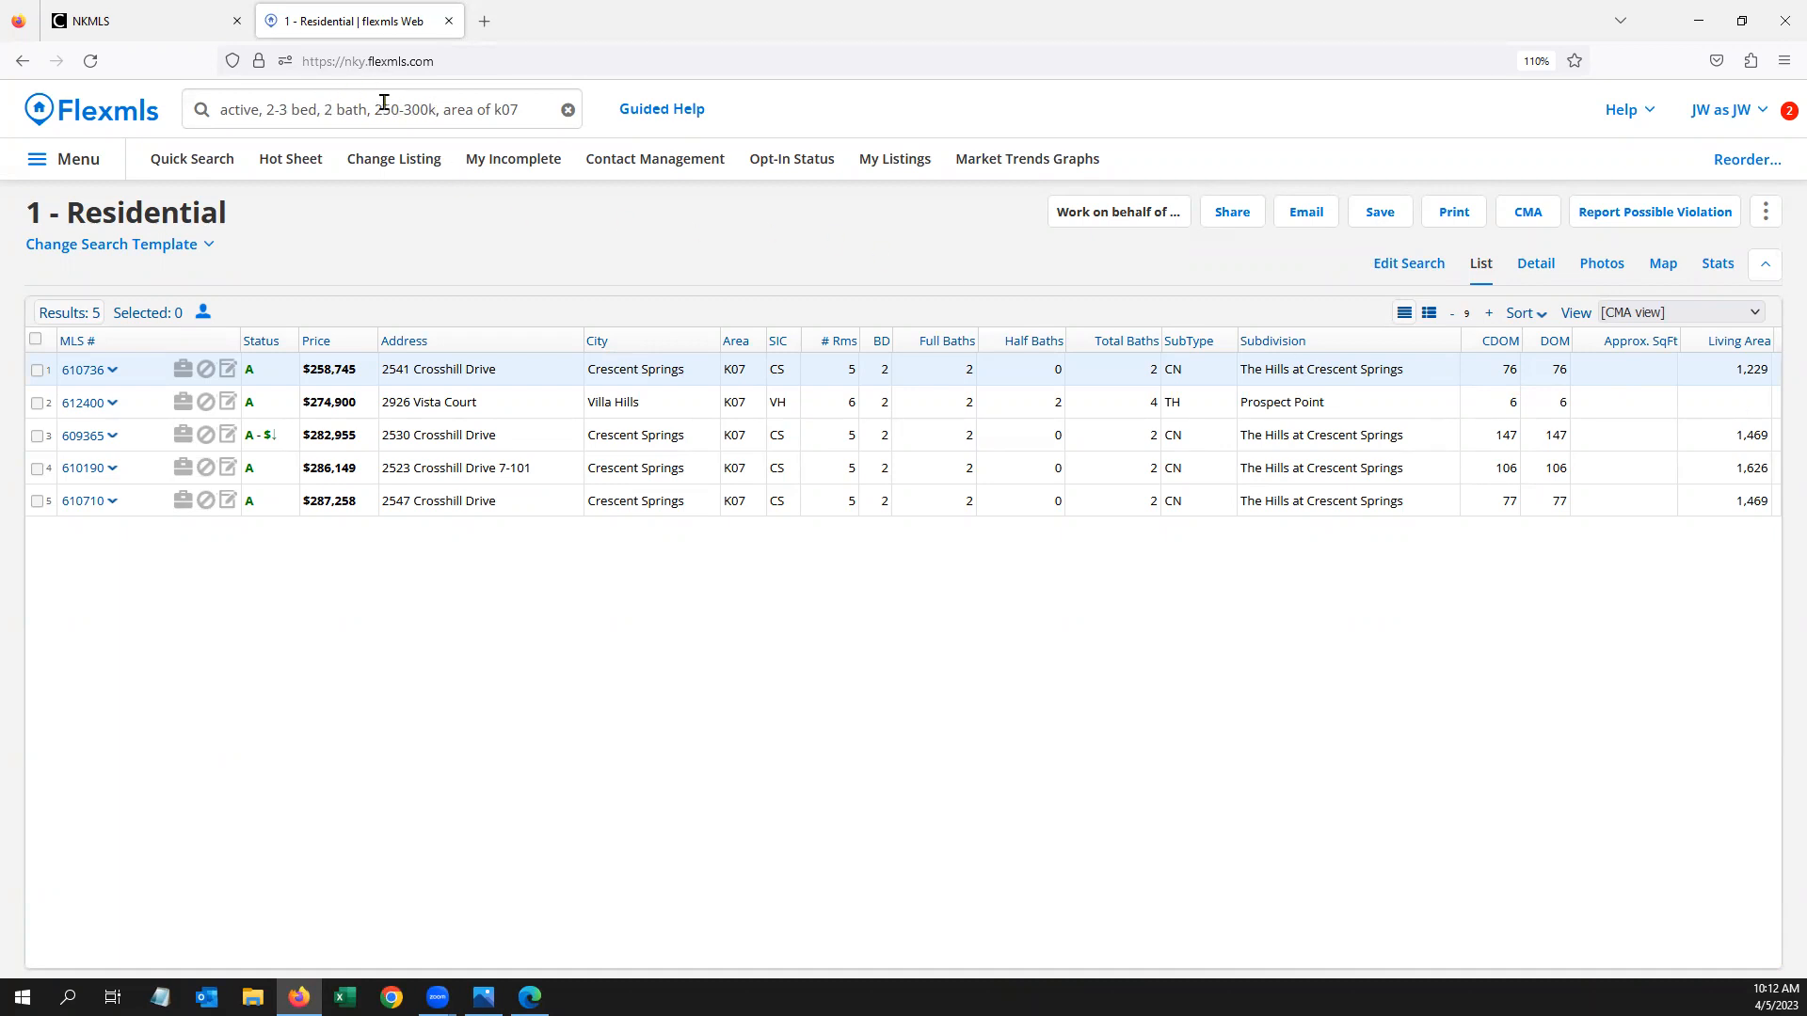
Switch from the results list back to the Edit Search criteria and map
{"action": "left_click", "coordinate": [1407, 263]}
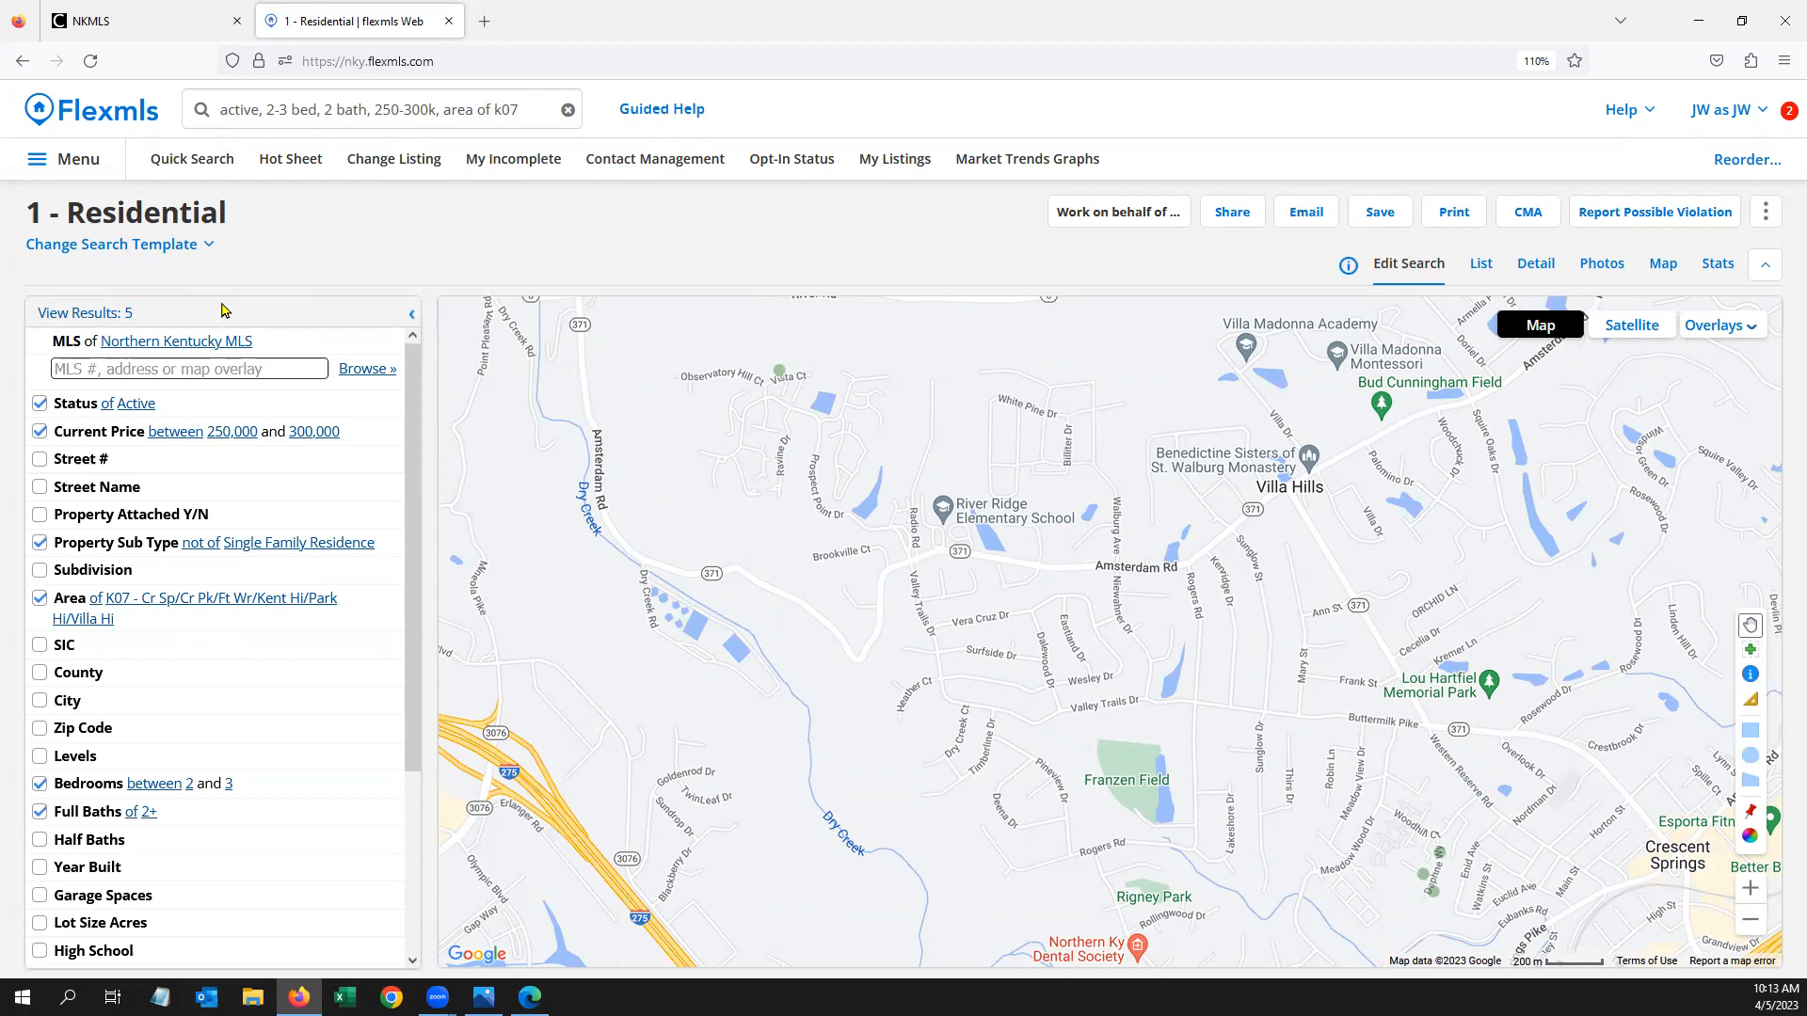
Choose Save Search from the Save dropdown to save as a new search
{"action": "left_click", "coordinate": [1377, 212]}
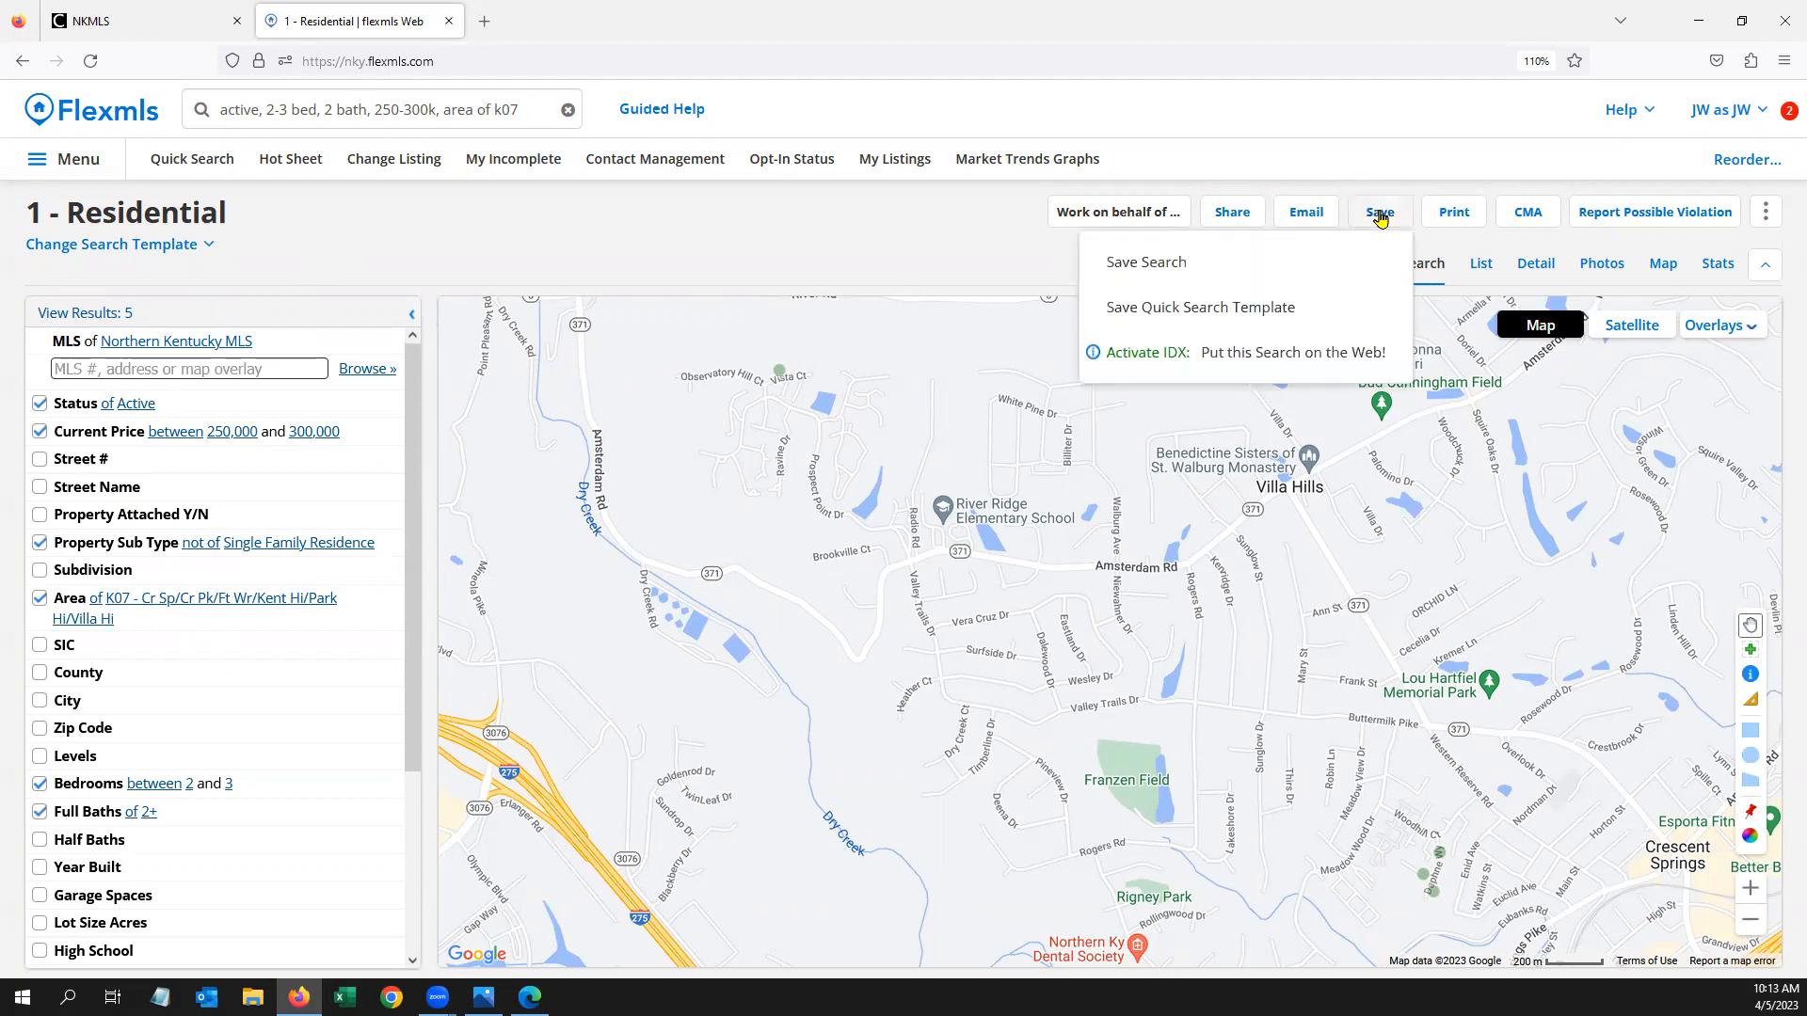
{"action": "left_click", "coordinate": [1167, 265]}
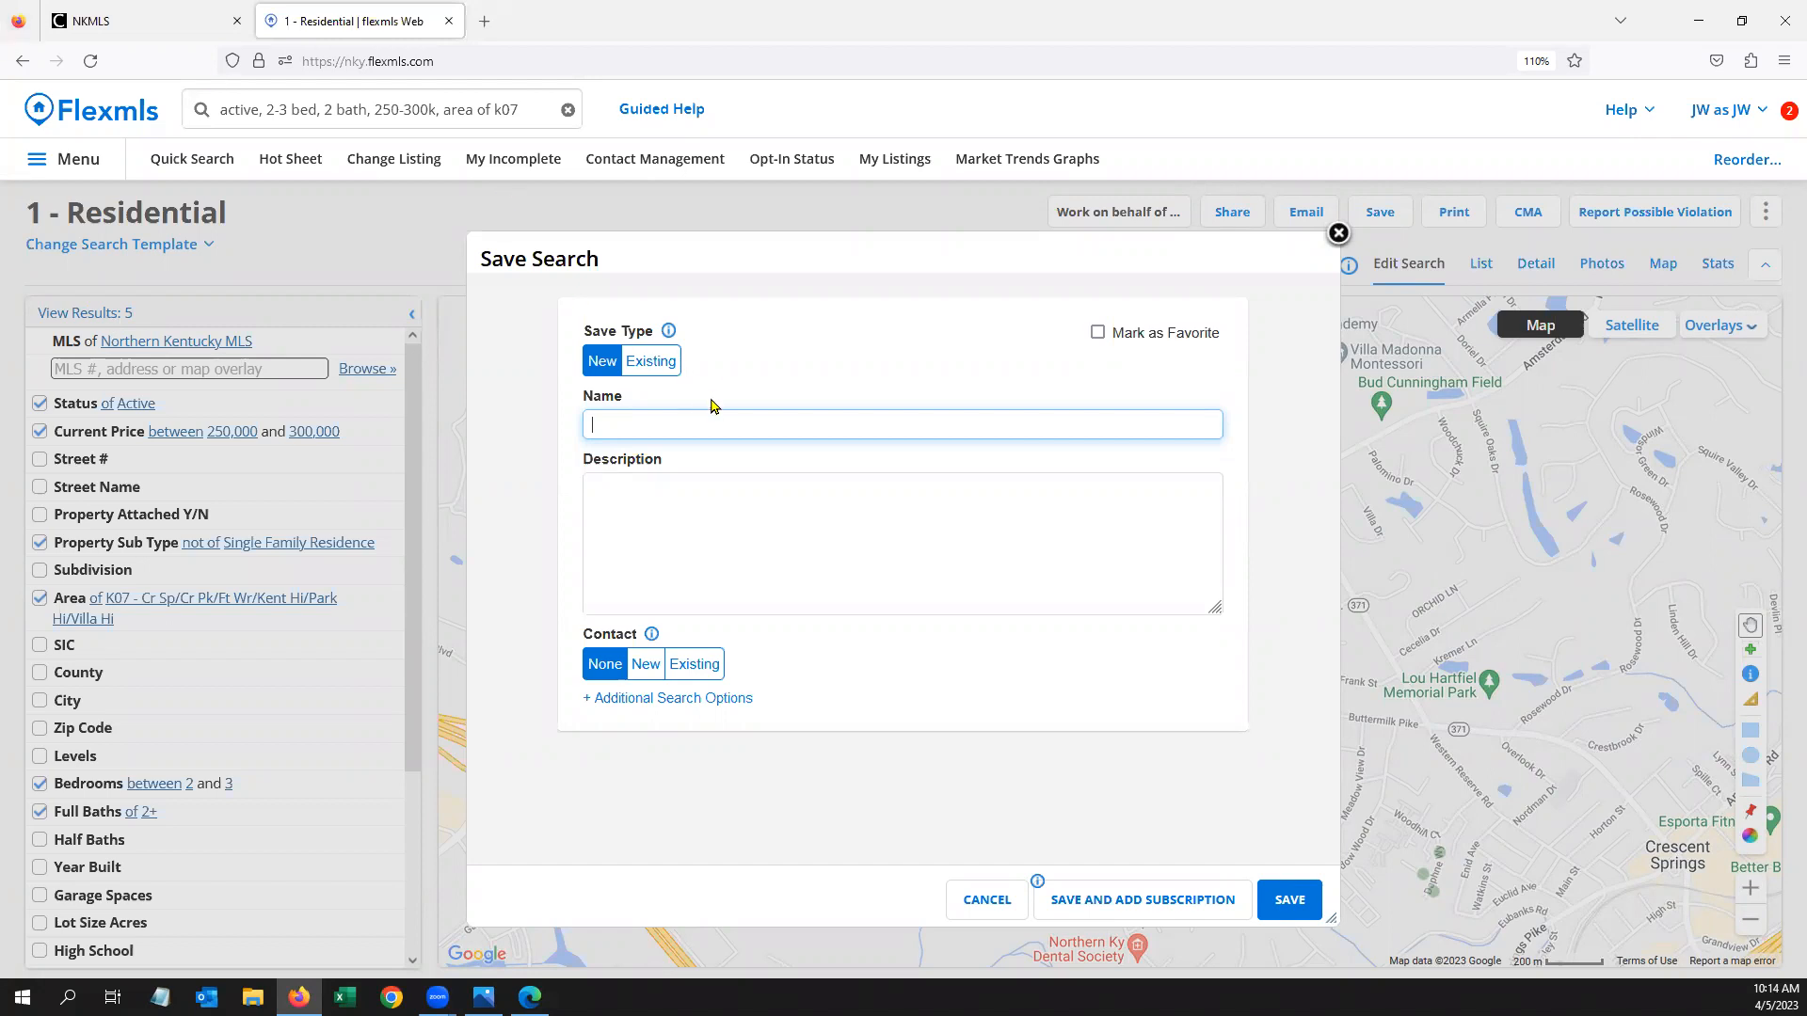
Name the saved search with the client's name followed by '- 250 to 300k'
{"action": "type", "text": "Lando Calrissian - 250"}
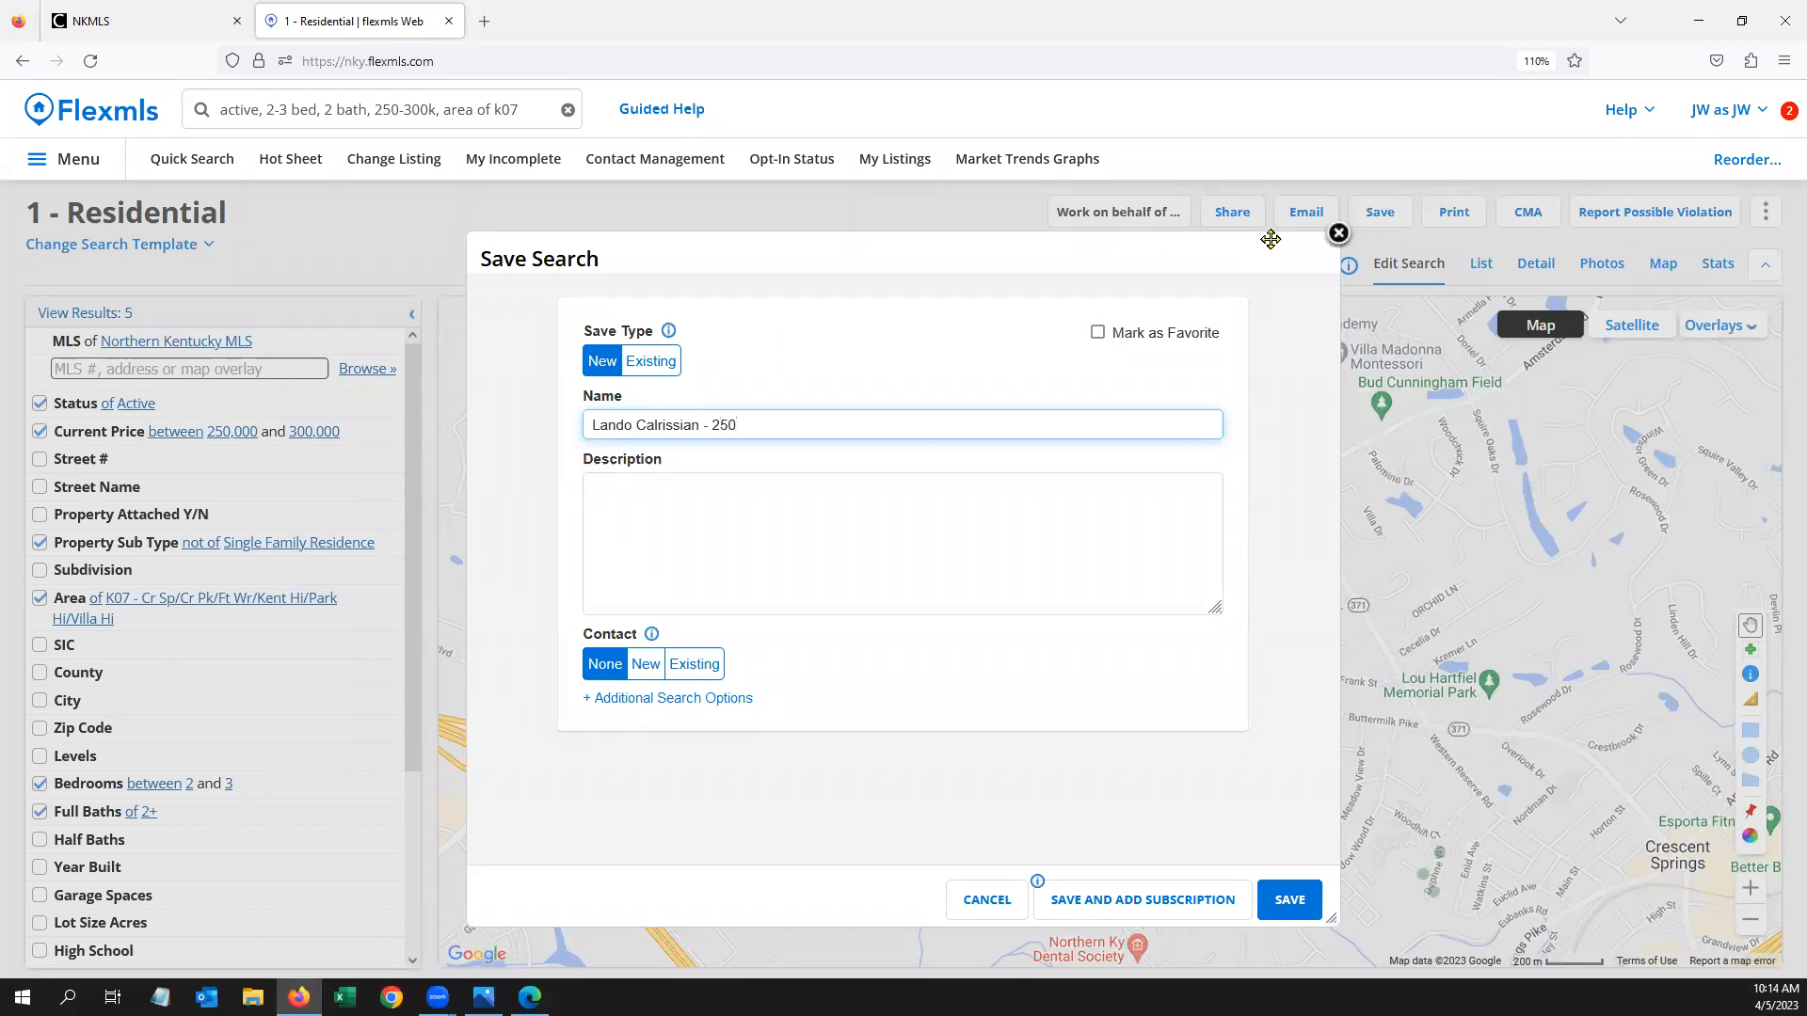
{"action": "type", "text": " to 300k"}
{"action": "left_click", "coordinate": [770, 493]}
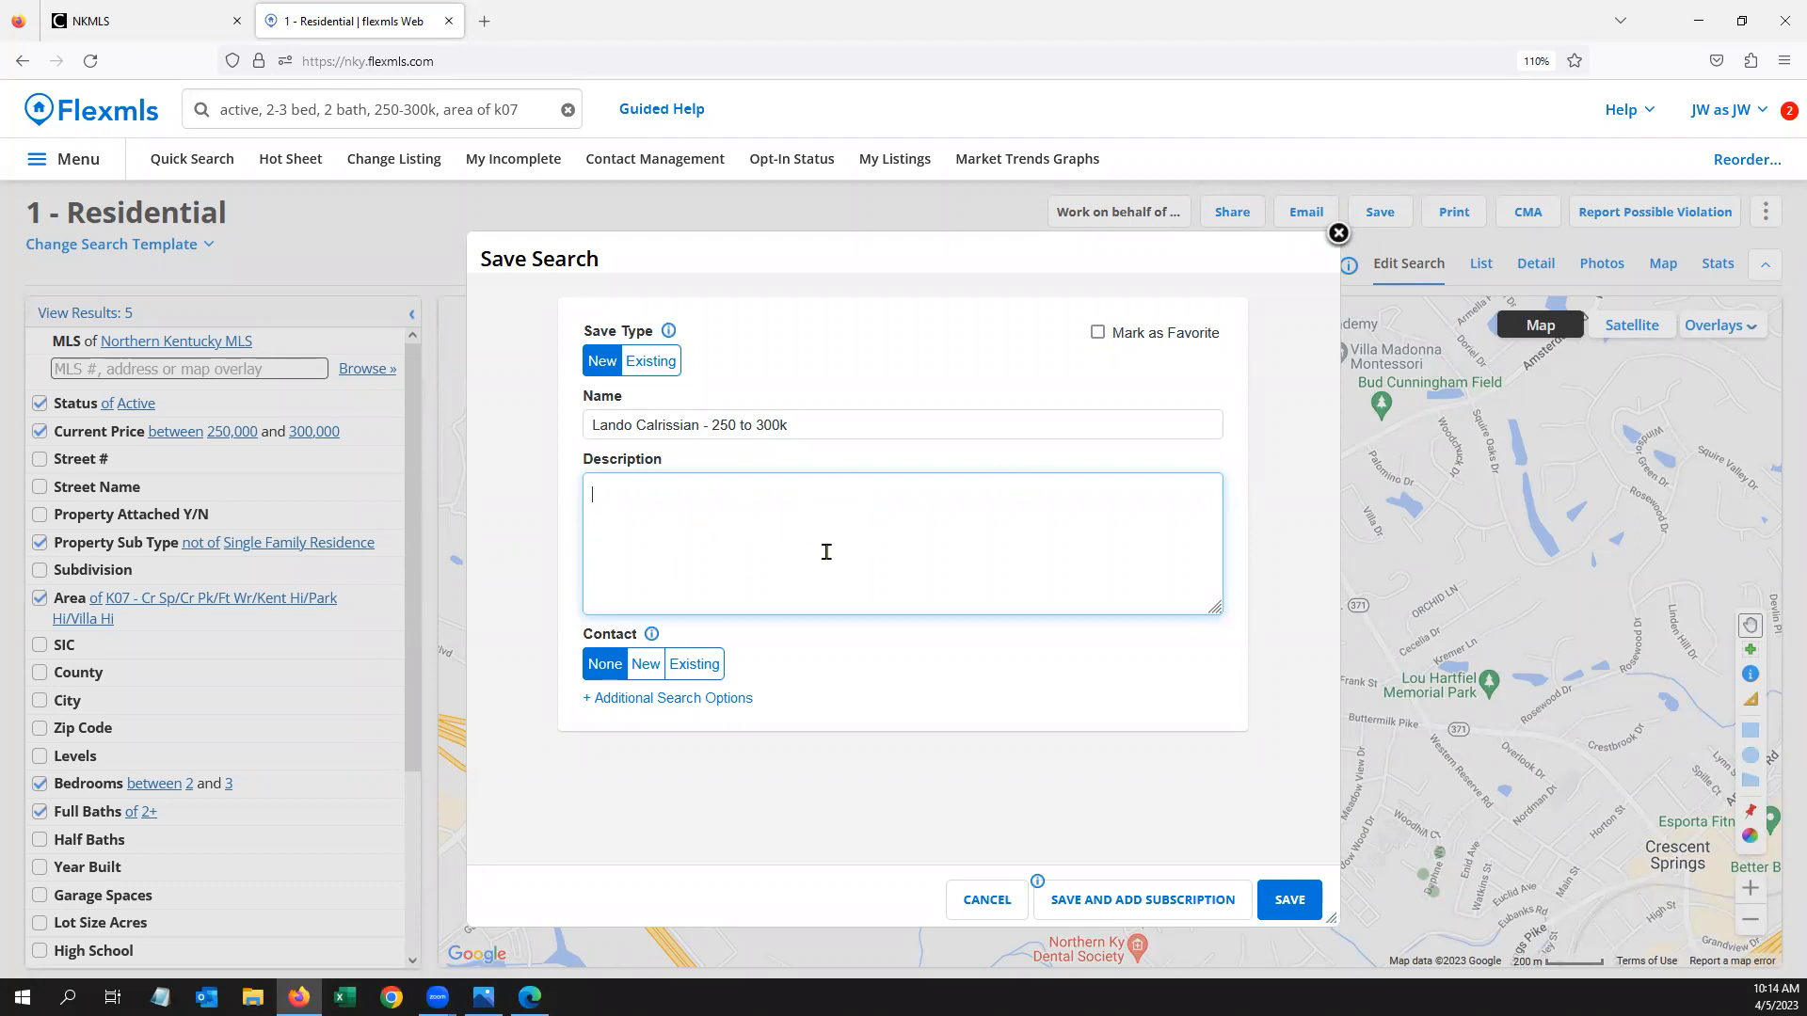
Look up the client among existing contacts, then switch the contact option to New
{"action": "left_click", "coordinate": [701, 676]}
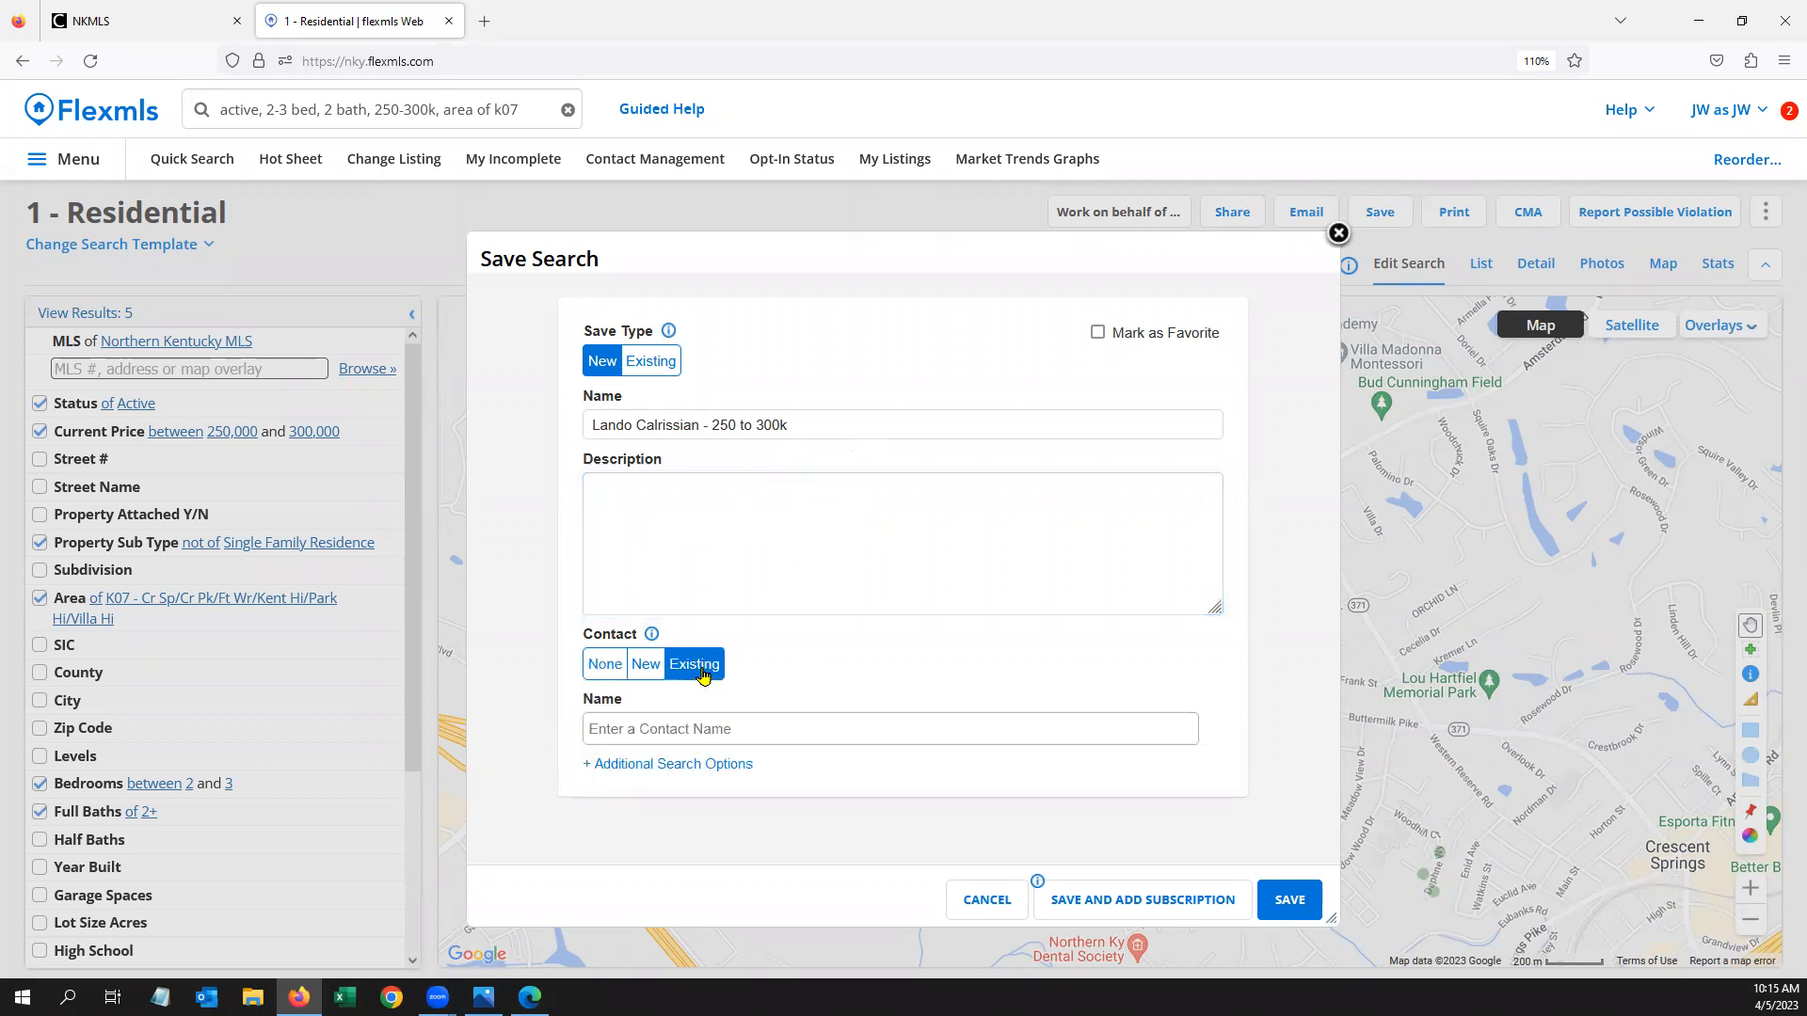
{"action": "left_click", "coordinate": [713, 722]}
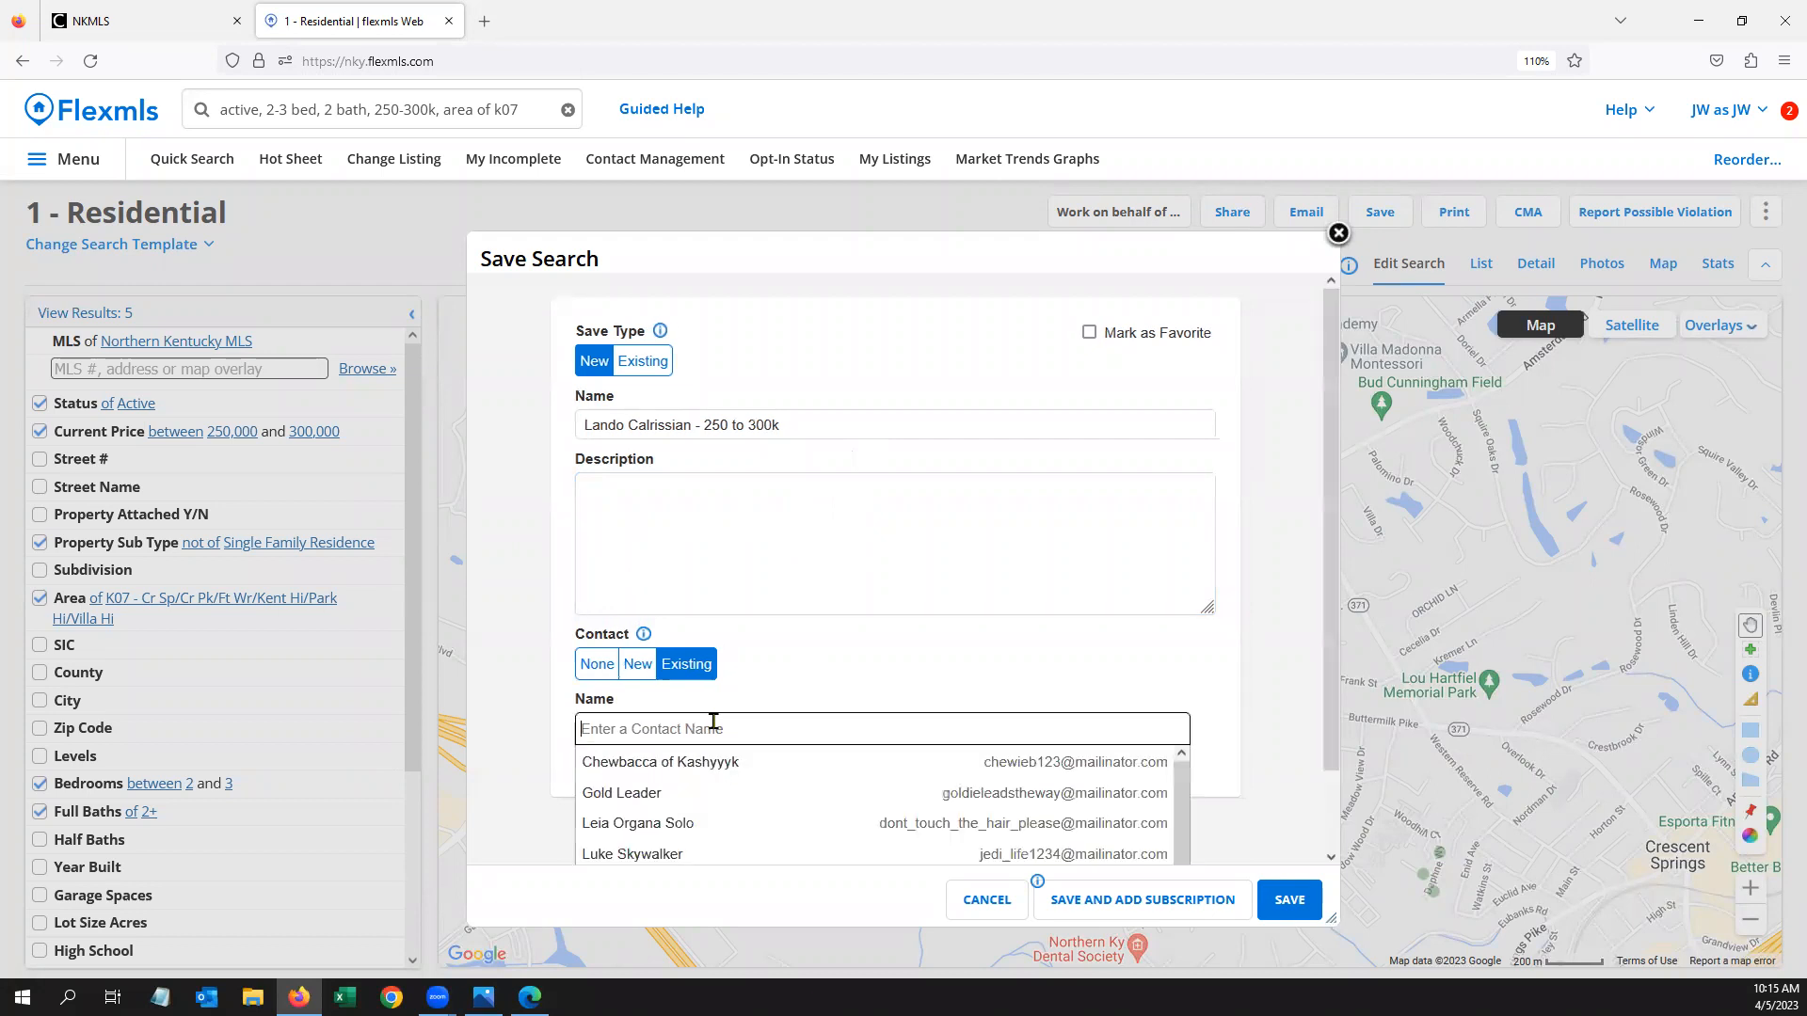
{"action": "type", "text": "lando"}
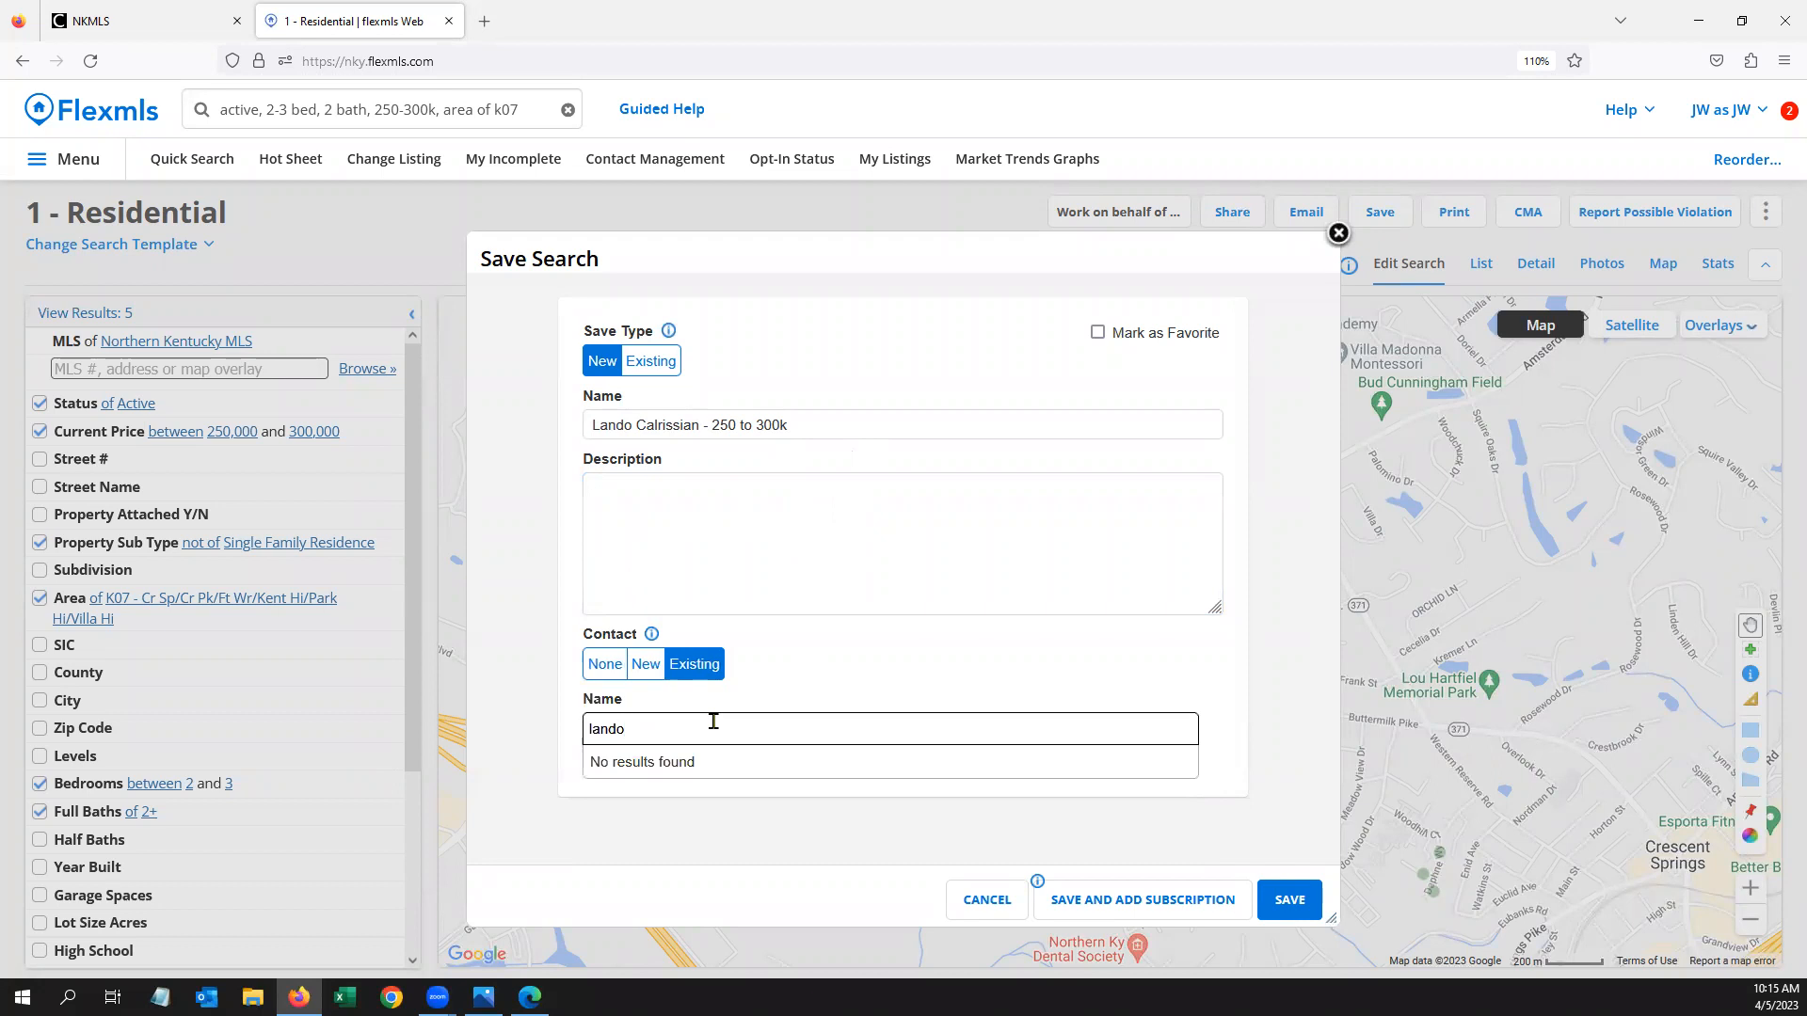
{"action": "key", "text": "BackSpace"}
{"action": "key", "text": "BackSpace"}
{"action": "key", "text": "BackSpace"}
{"action": "key", "text": "BackSpace"}
{"action": "key", "text": "BackSpace"}
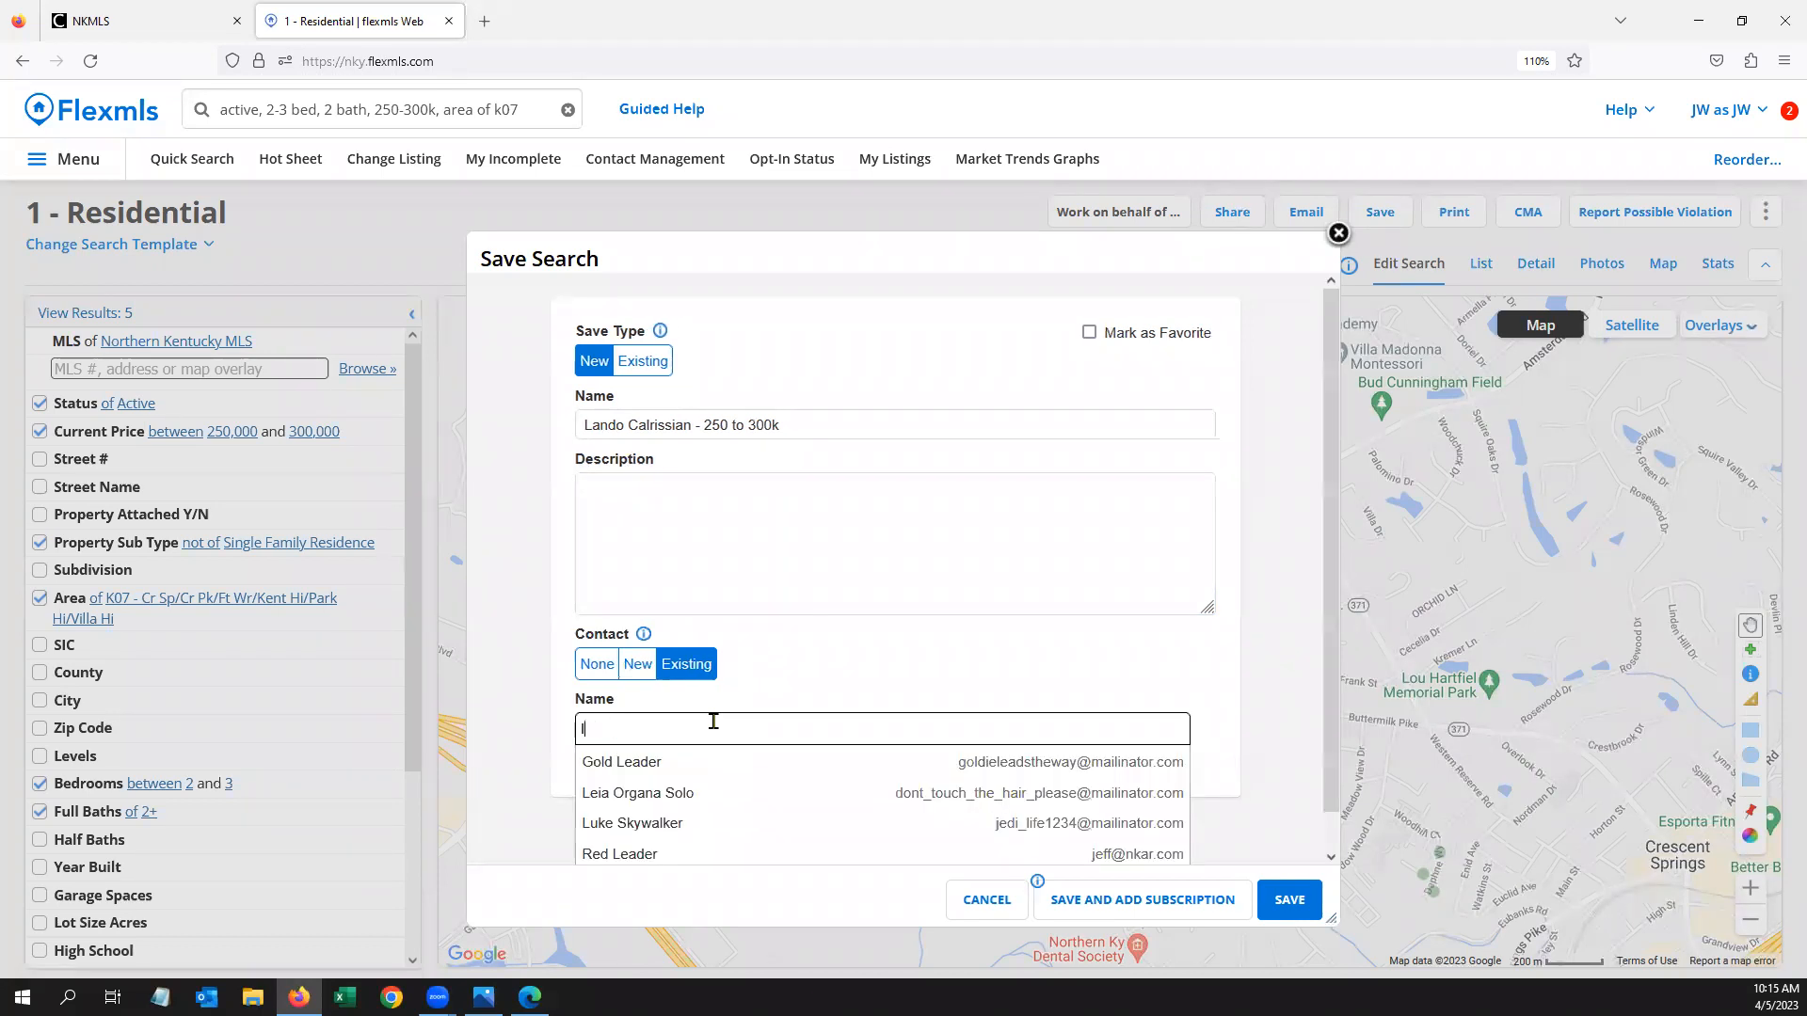
{"action": "left_click", "coordinate": [639, 665]}
Enter the new contact's full name and e-mail address
{"action": "left_click", "coordinate": [665, 730]}
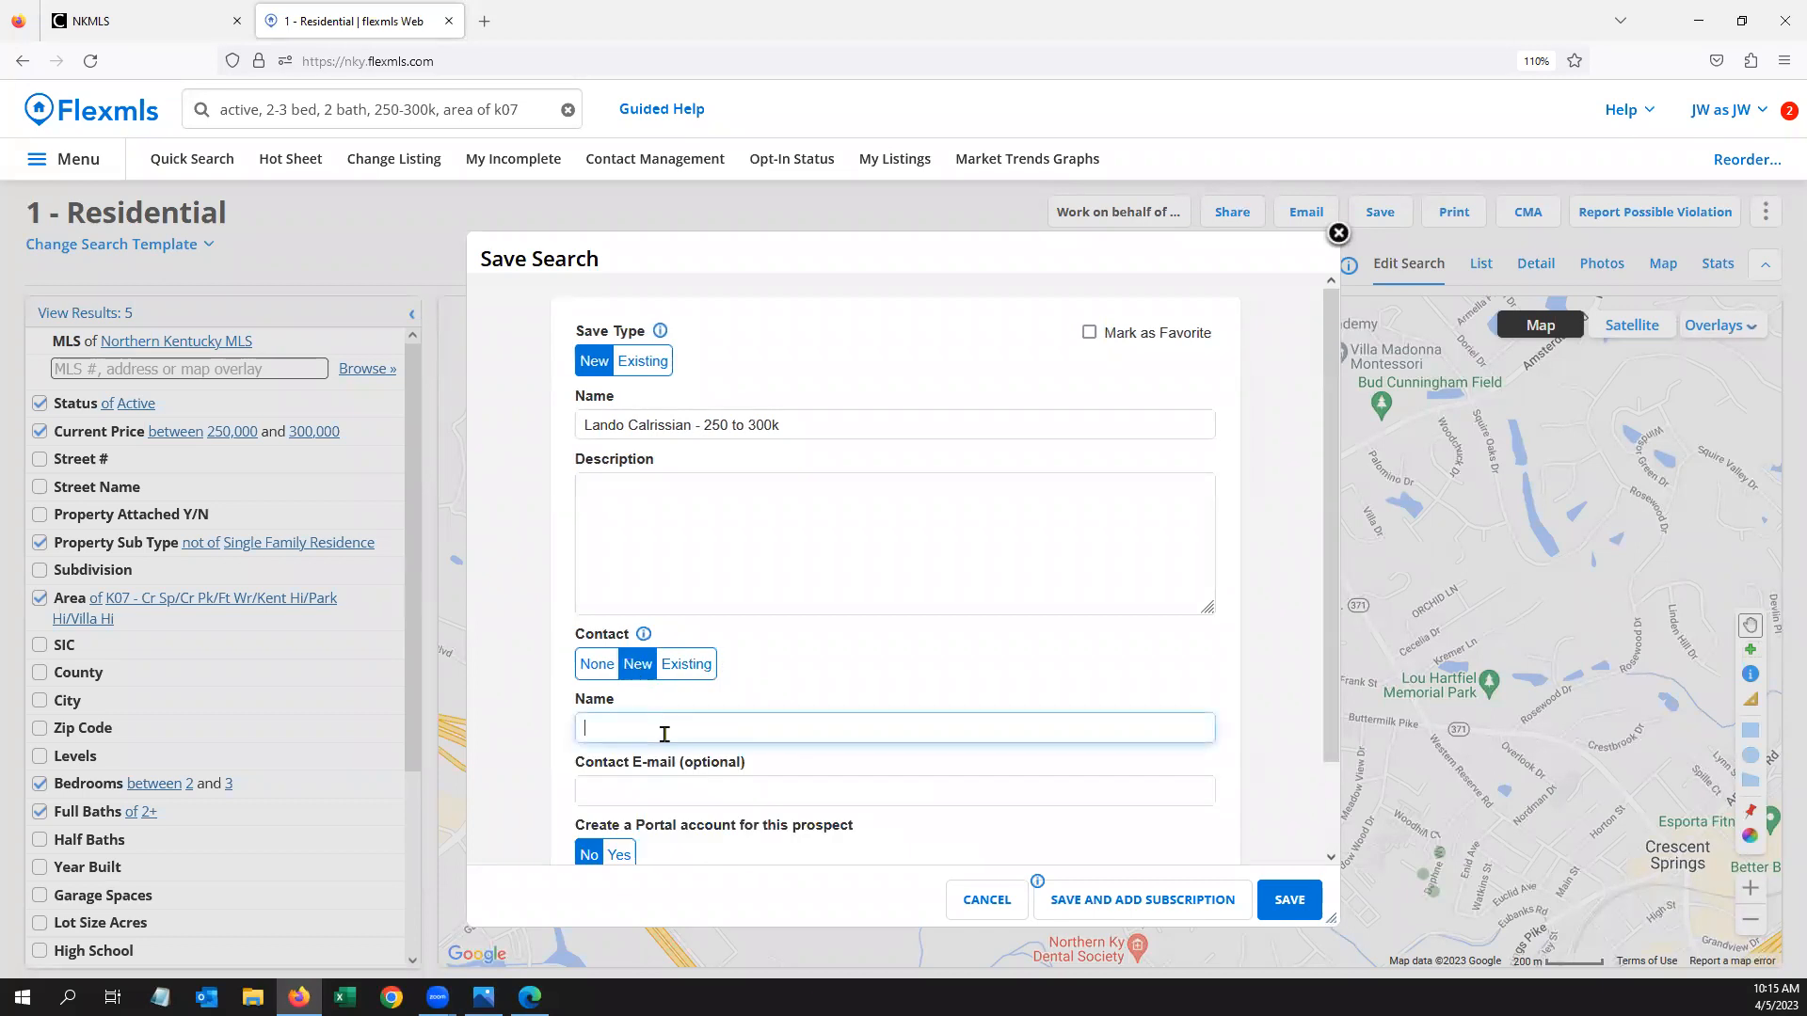
{"action": "type", "text": "Lando Calrissian"}
{"action": "left_click", "coordinate": [672, 789]}
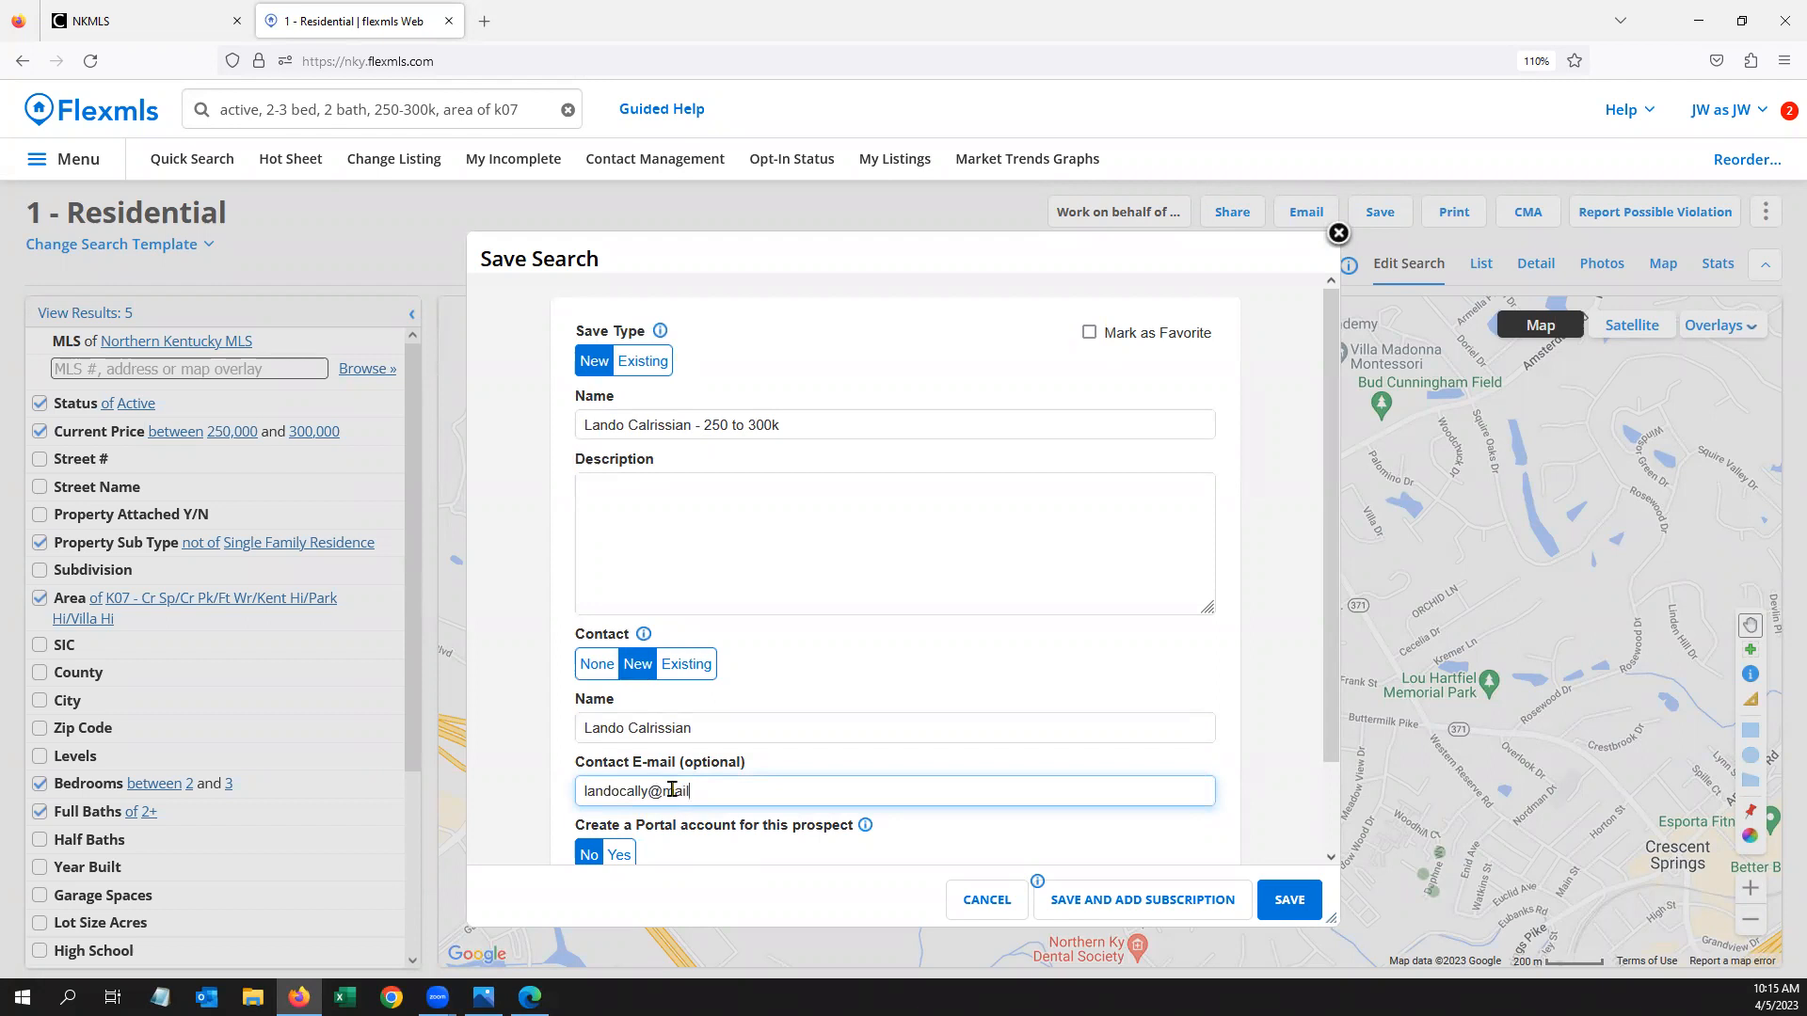
{"action": "scroll", "coordinate": [880, 701], "scroll_direction": "down", "scroll_amount": 2}
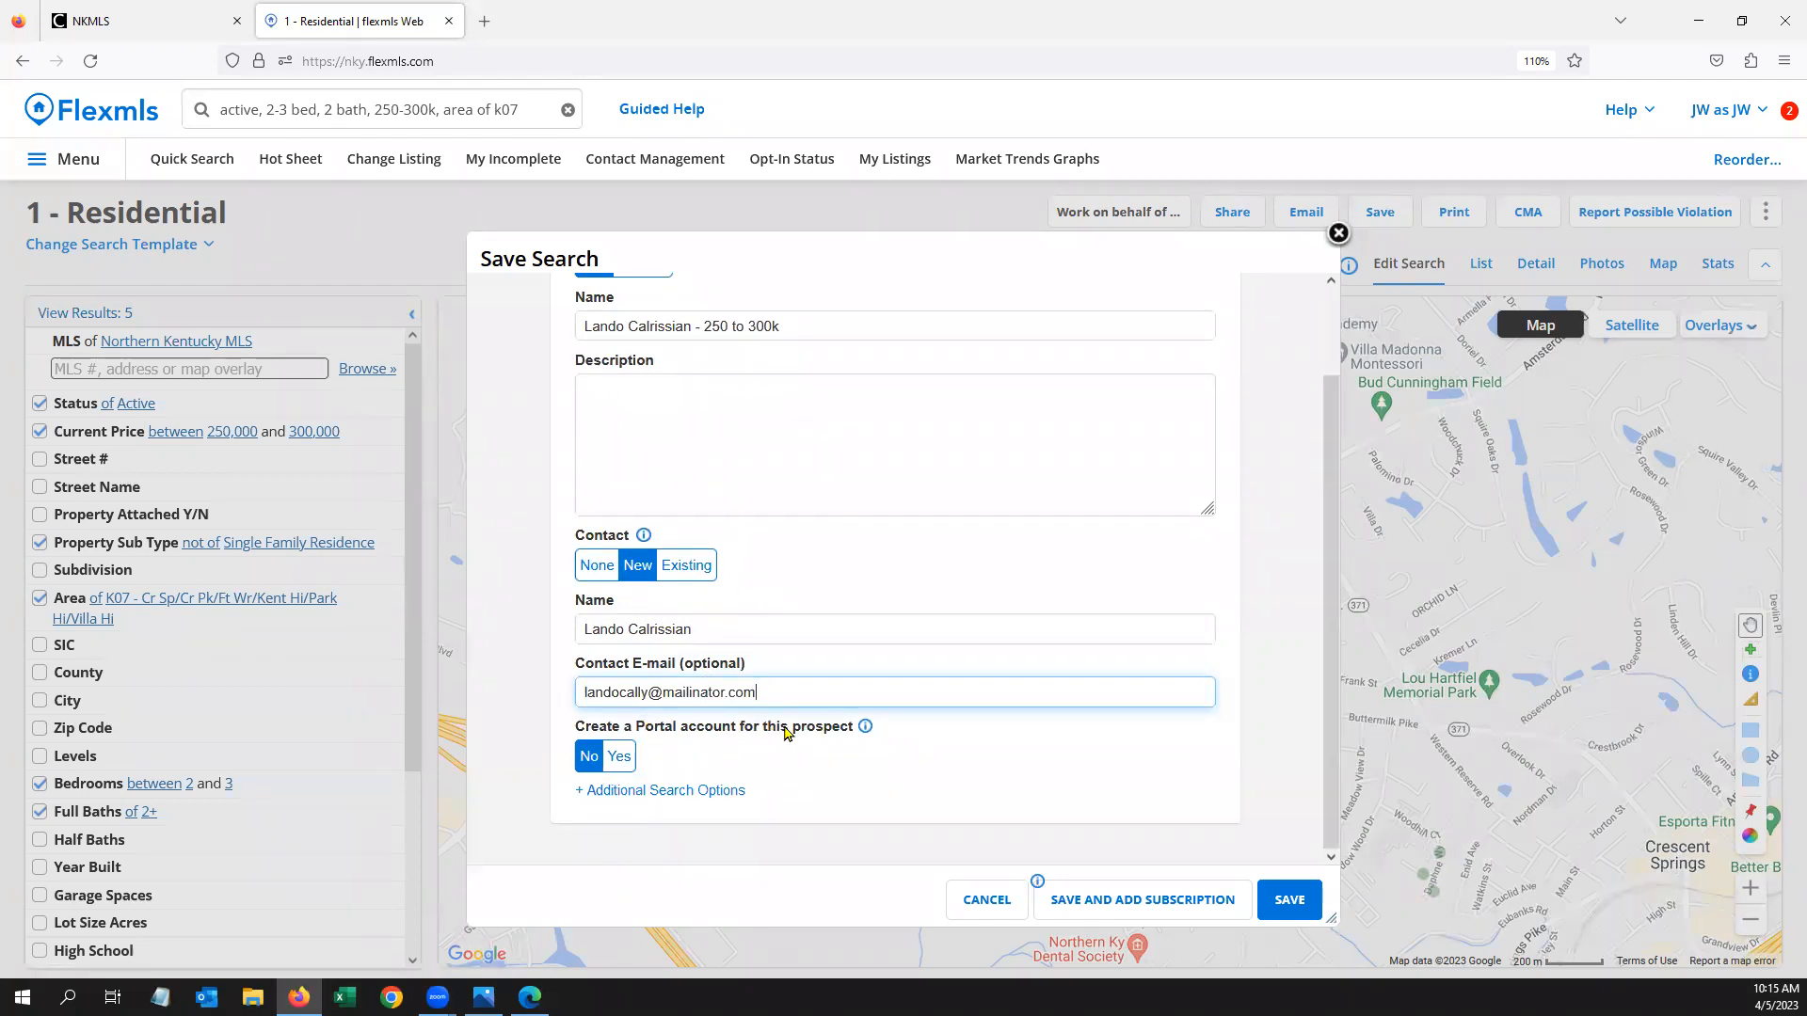
Set Create a Portal account to Yes and tick 'Invite this customer to the portal'
{"action": "left_click", "coordinate": [620, 758]}
{"action": "left_click", "coordinate": [635, 796]}
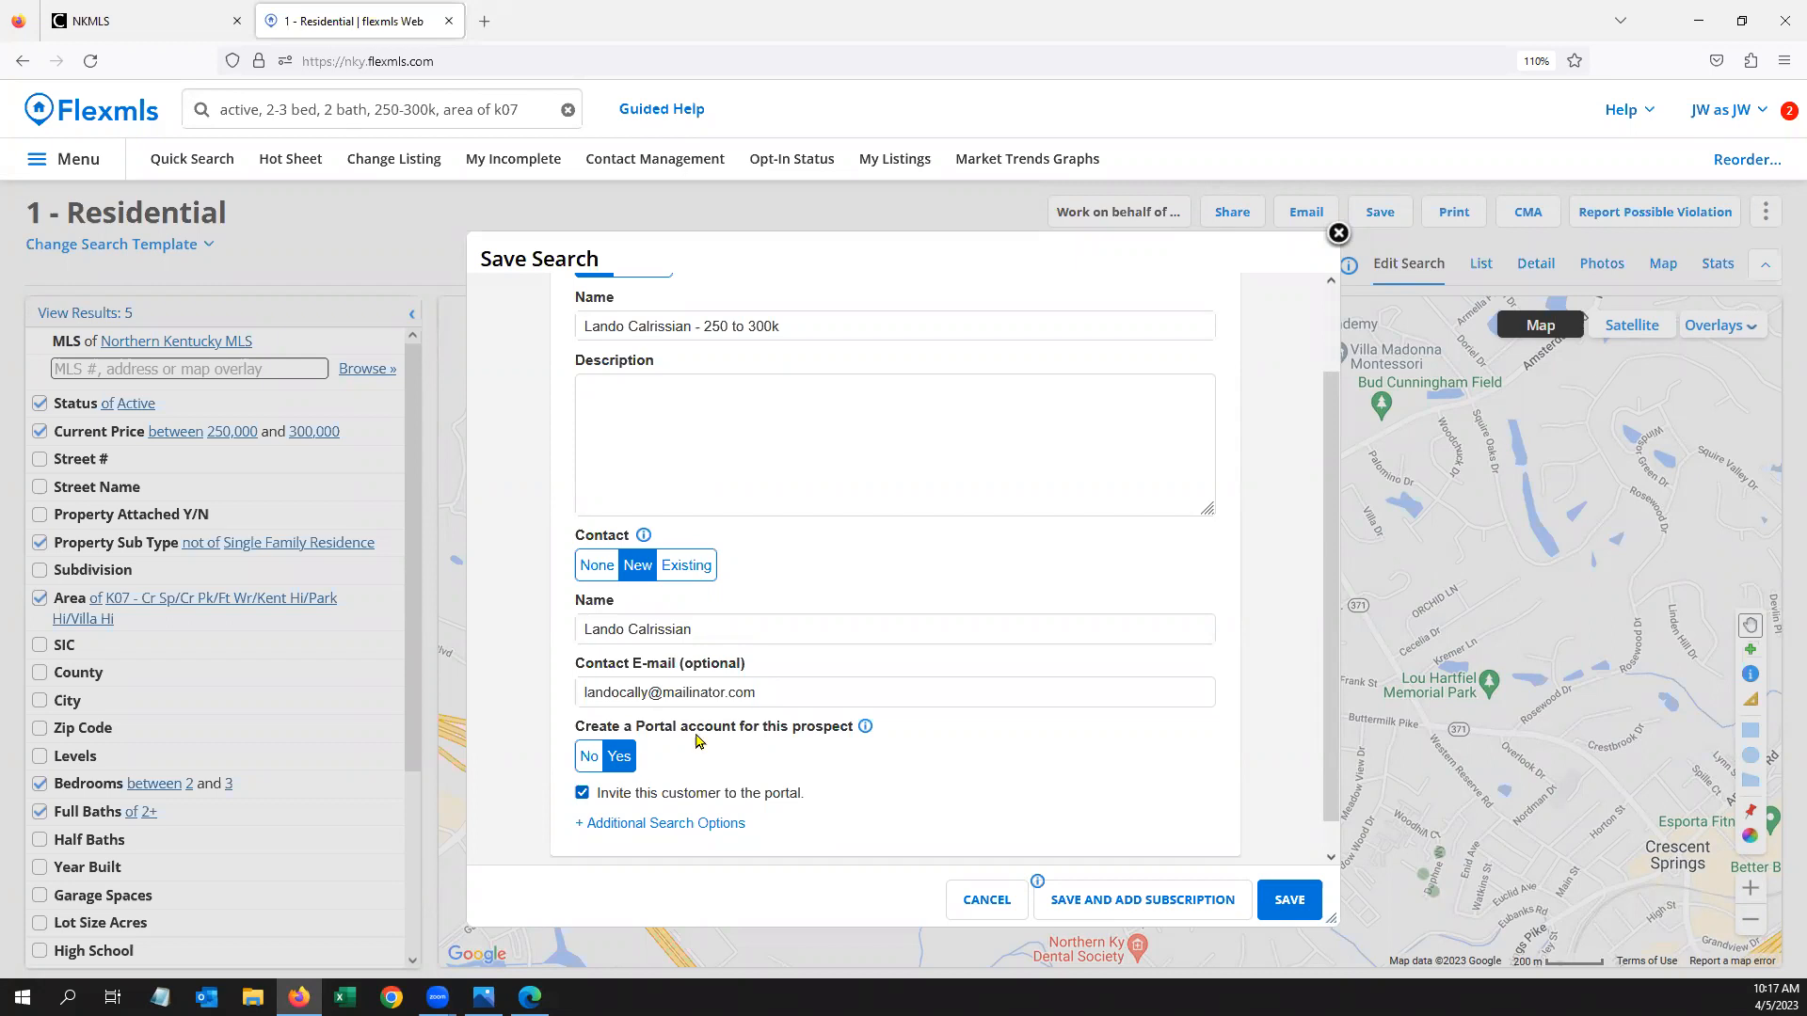
Save the 250 to 300k search and start a subscription, leaving contact-click notifications off
{"action": "scroll", "coordinate": [988, 603], "scroll_direction": "down", "scroll_amount": 1}
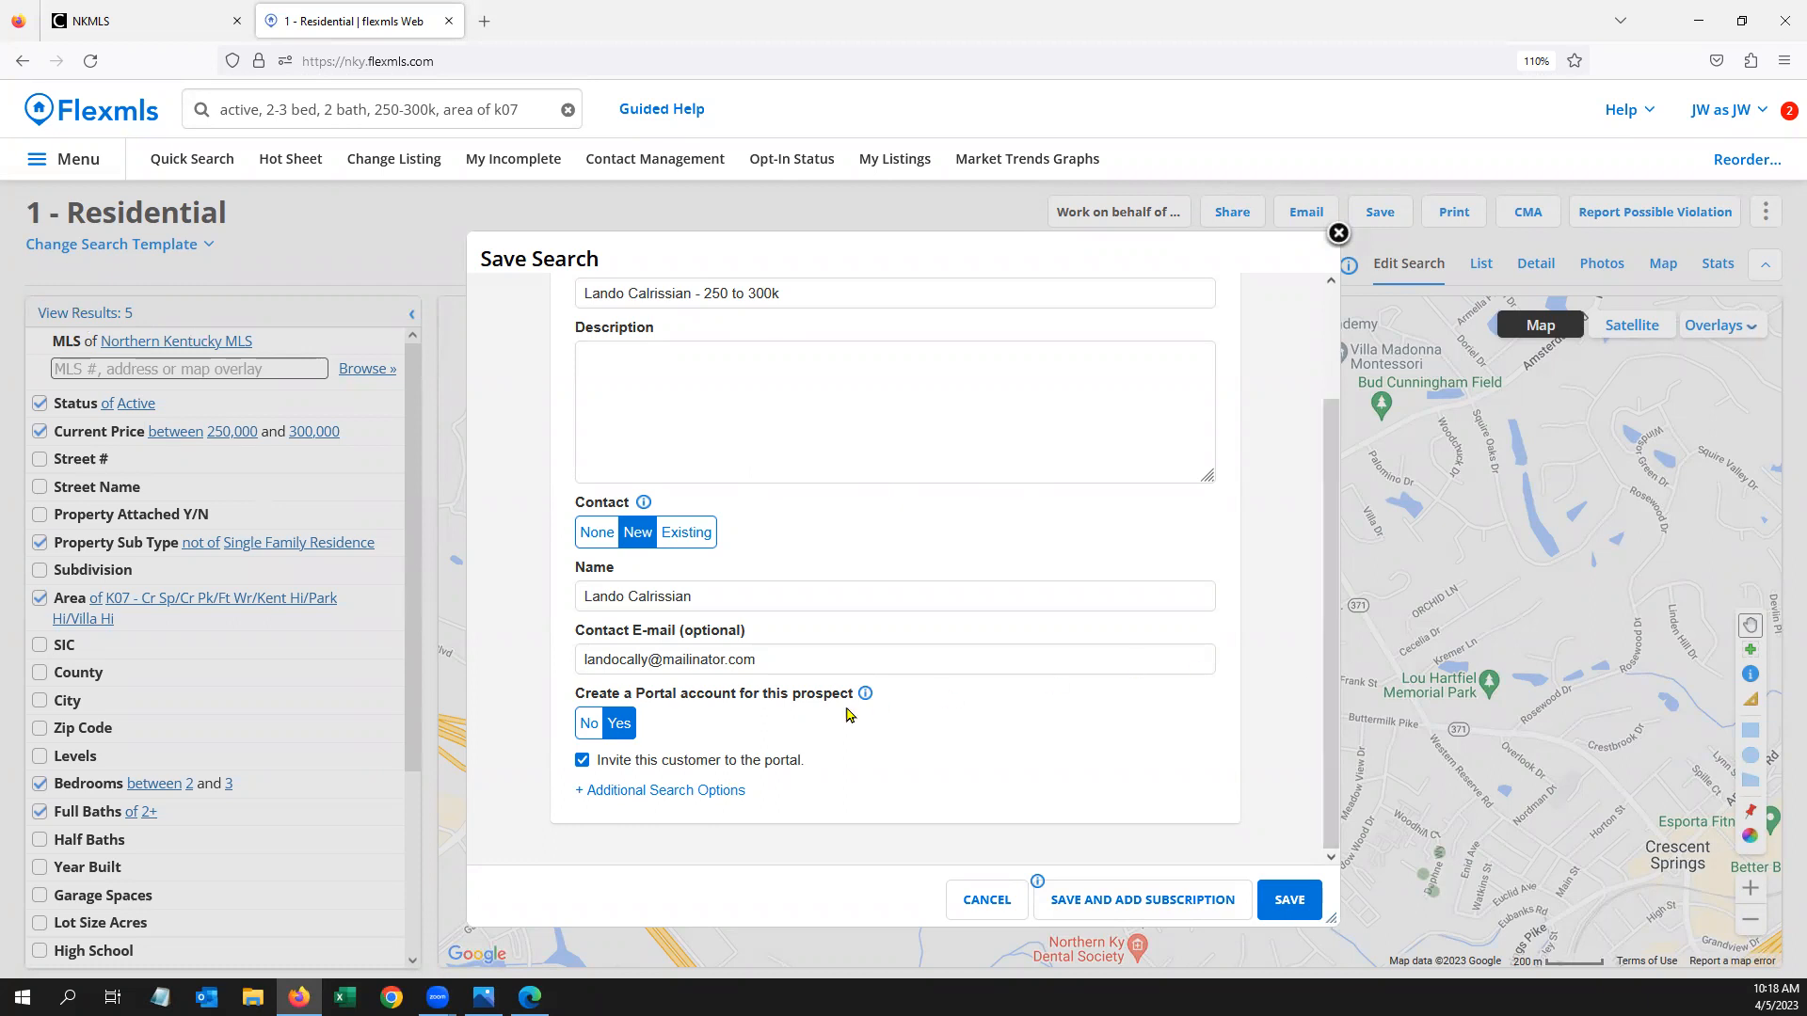
{"action": "left_click", "coordinate": [1156, 906]}
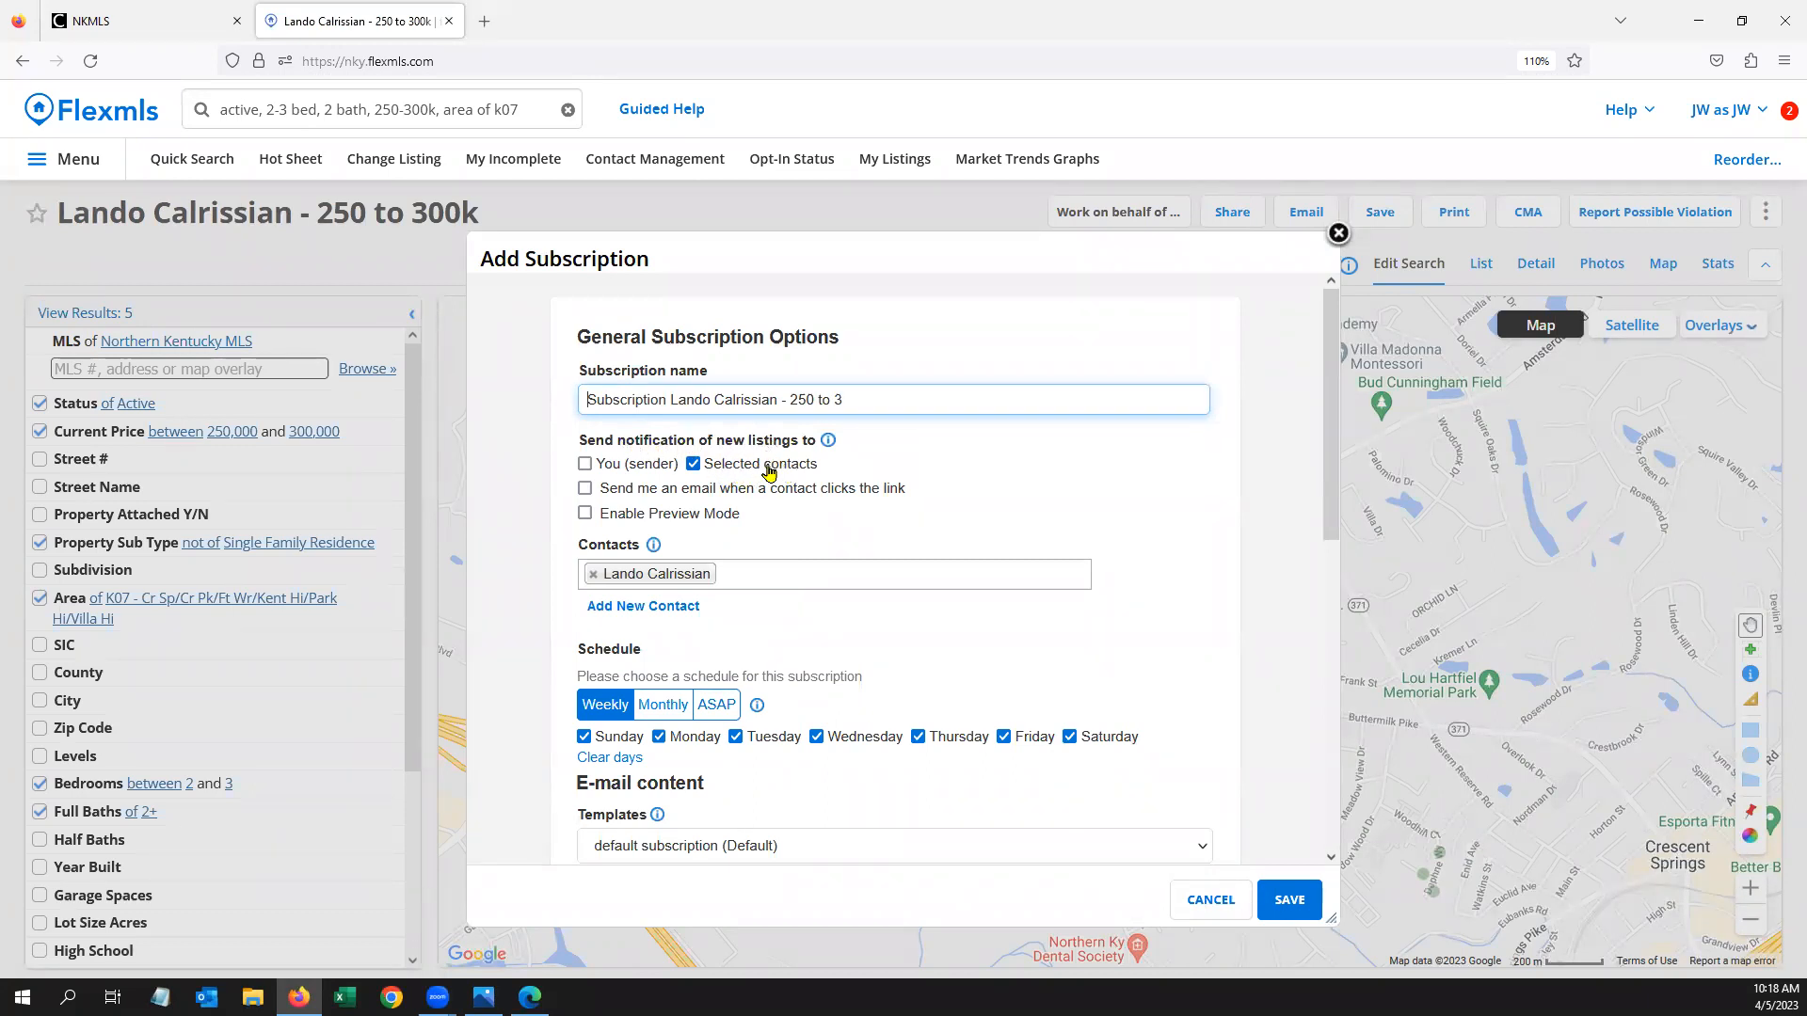
{"action": "left_click", "coordinate": [584, 488]}
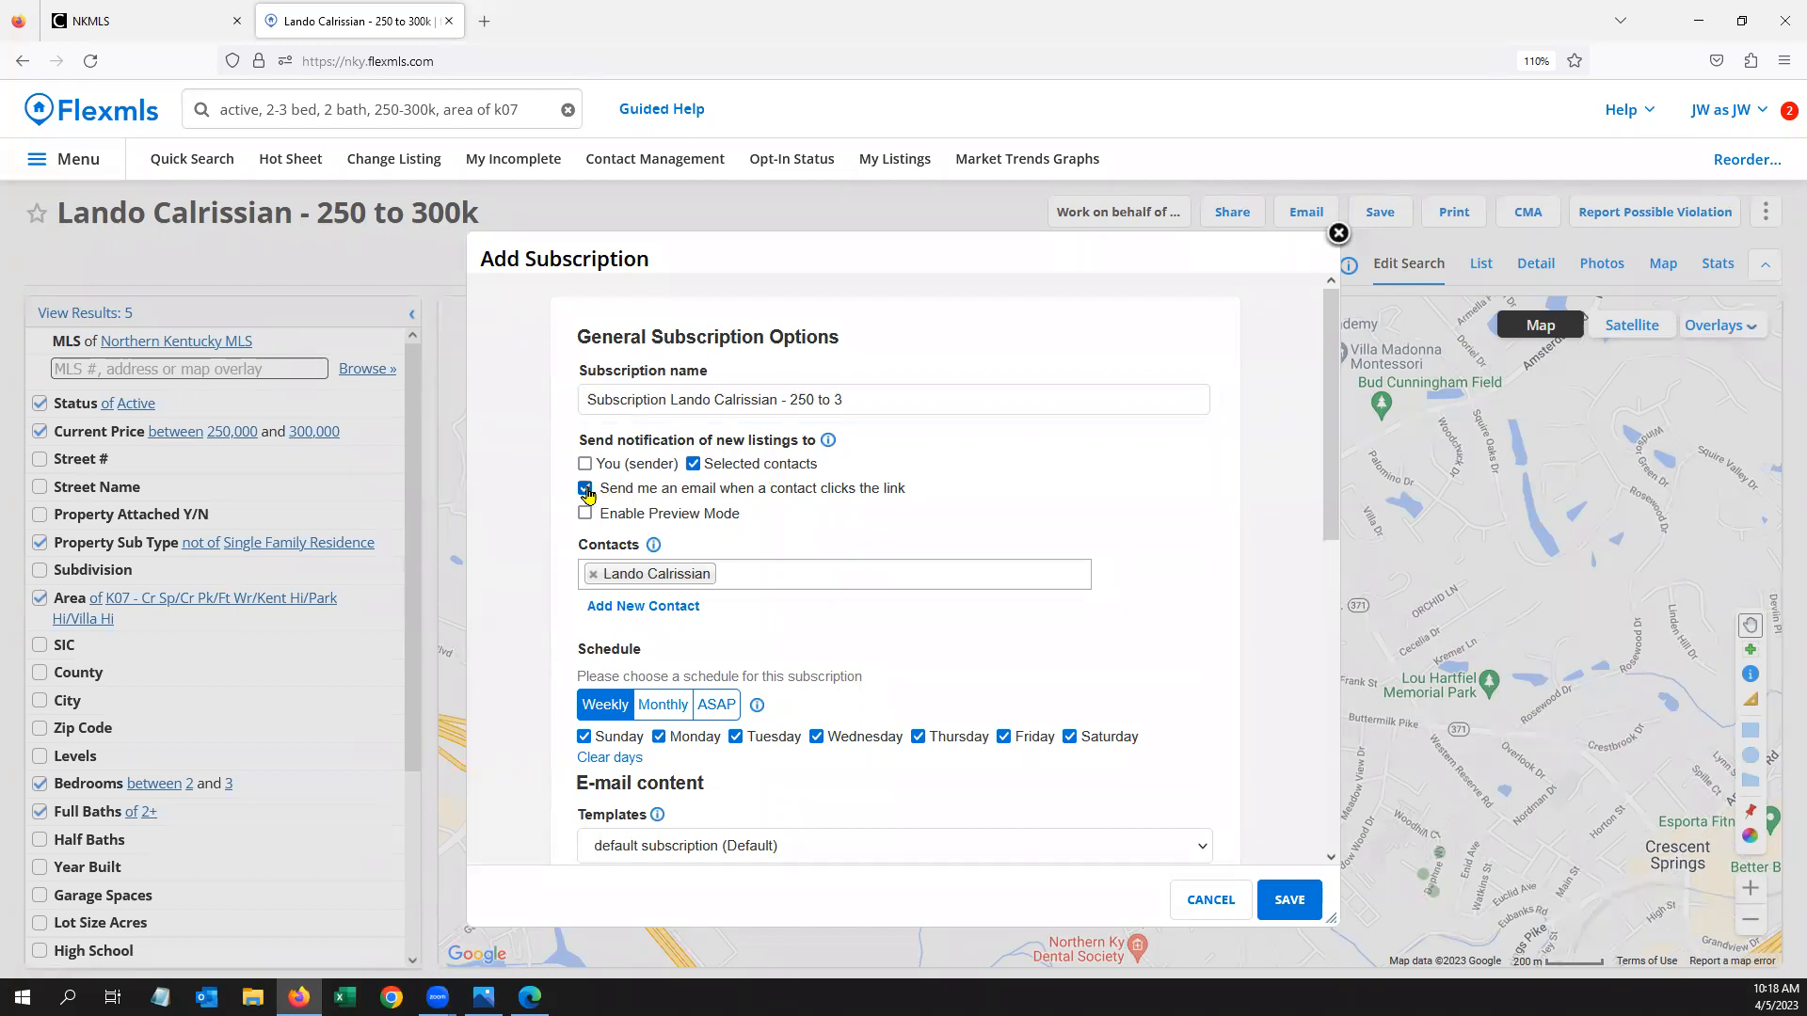
{"action": "left_click", "coordinate": [584, 489]}
{"action": "mouse_move", "coordinate": [712, 524]}
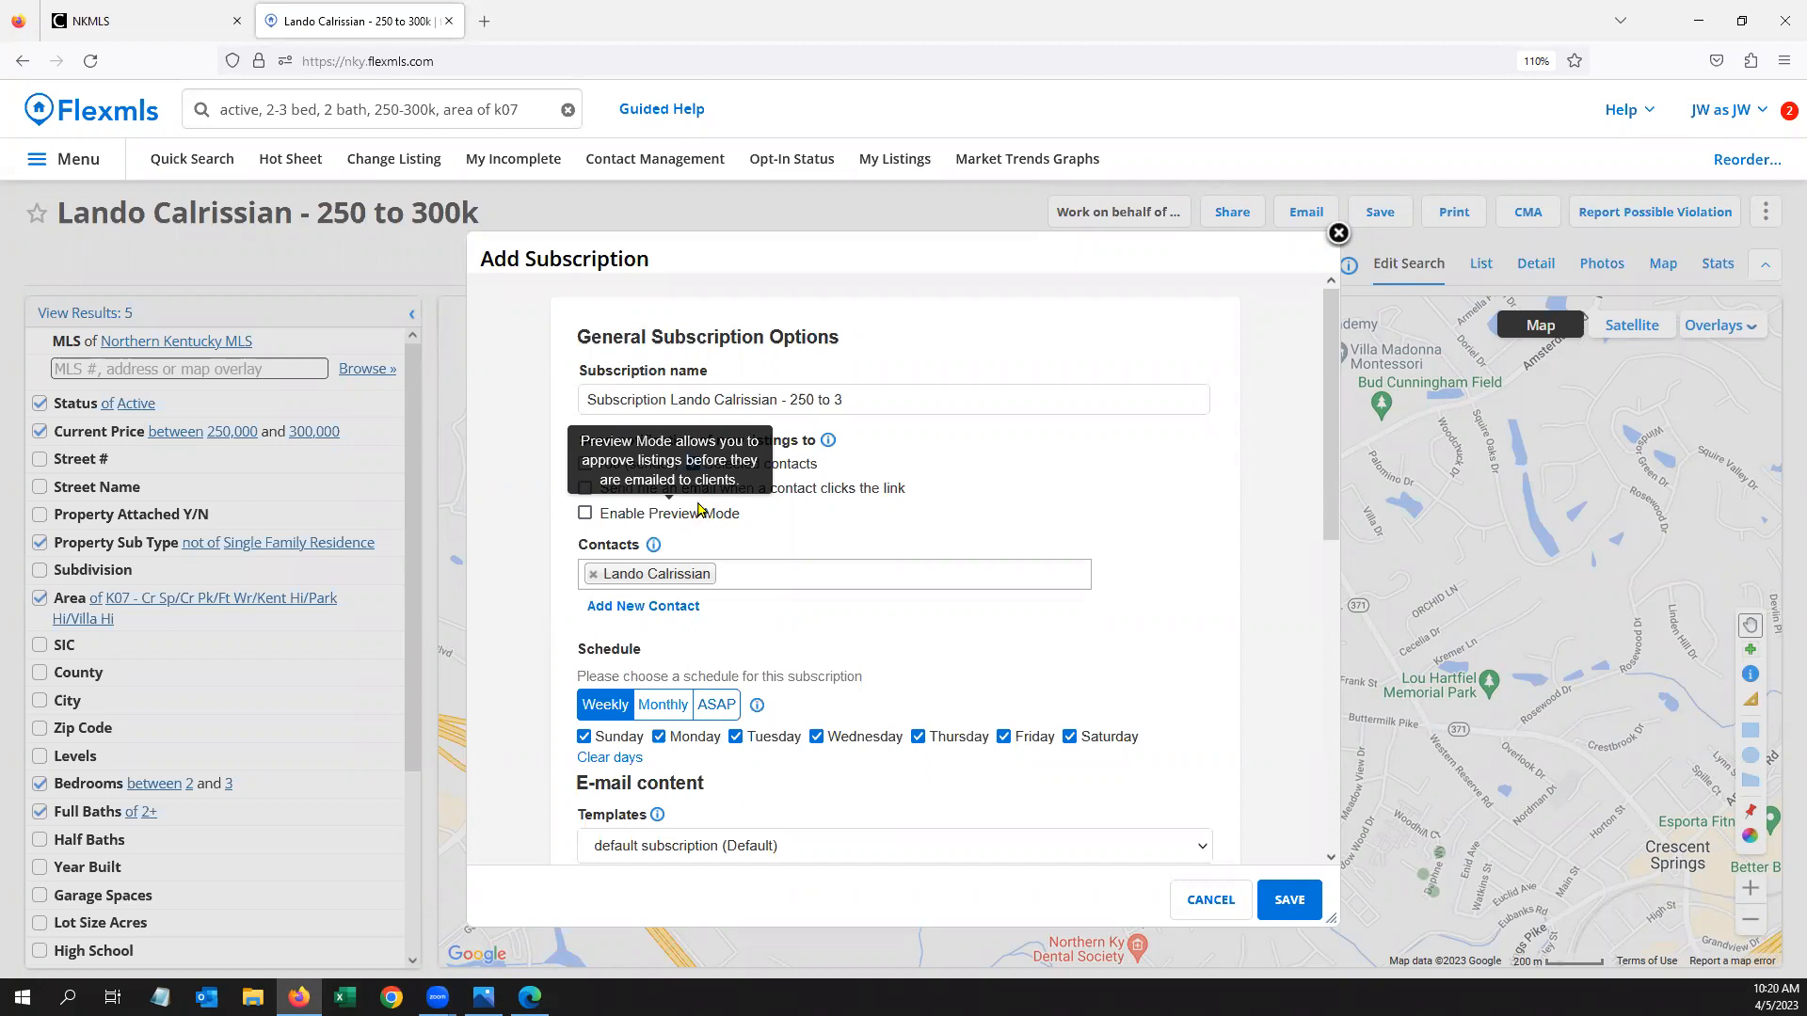
{"action": "scroll", "coordinate": [960, 433], "scroll_direction": "down", "scroll_amount": 5}
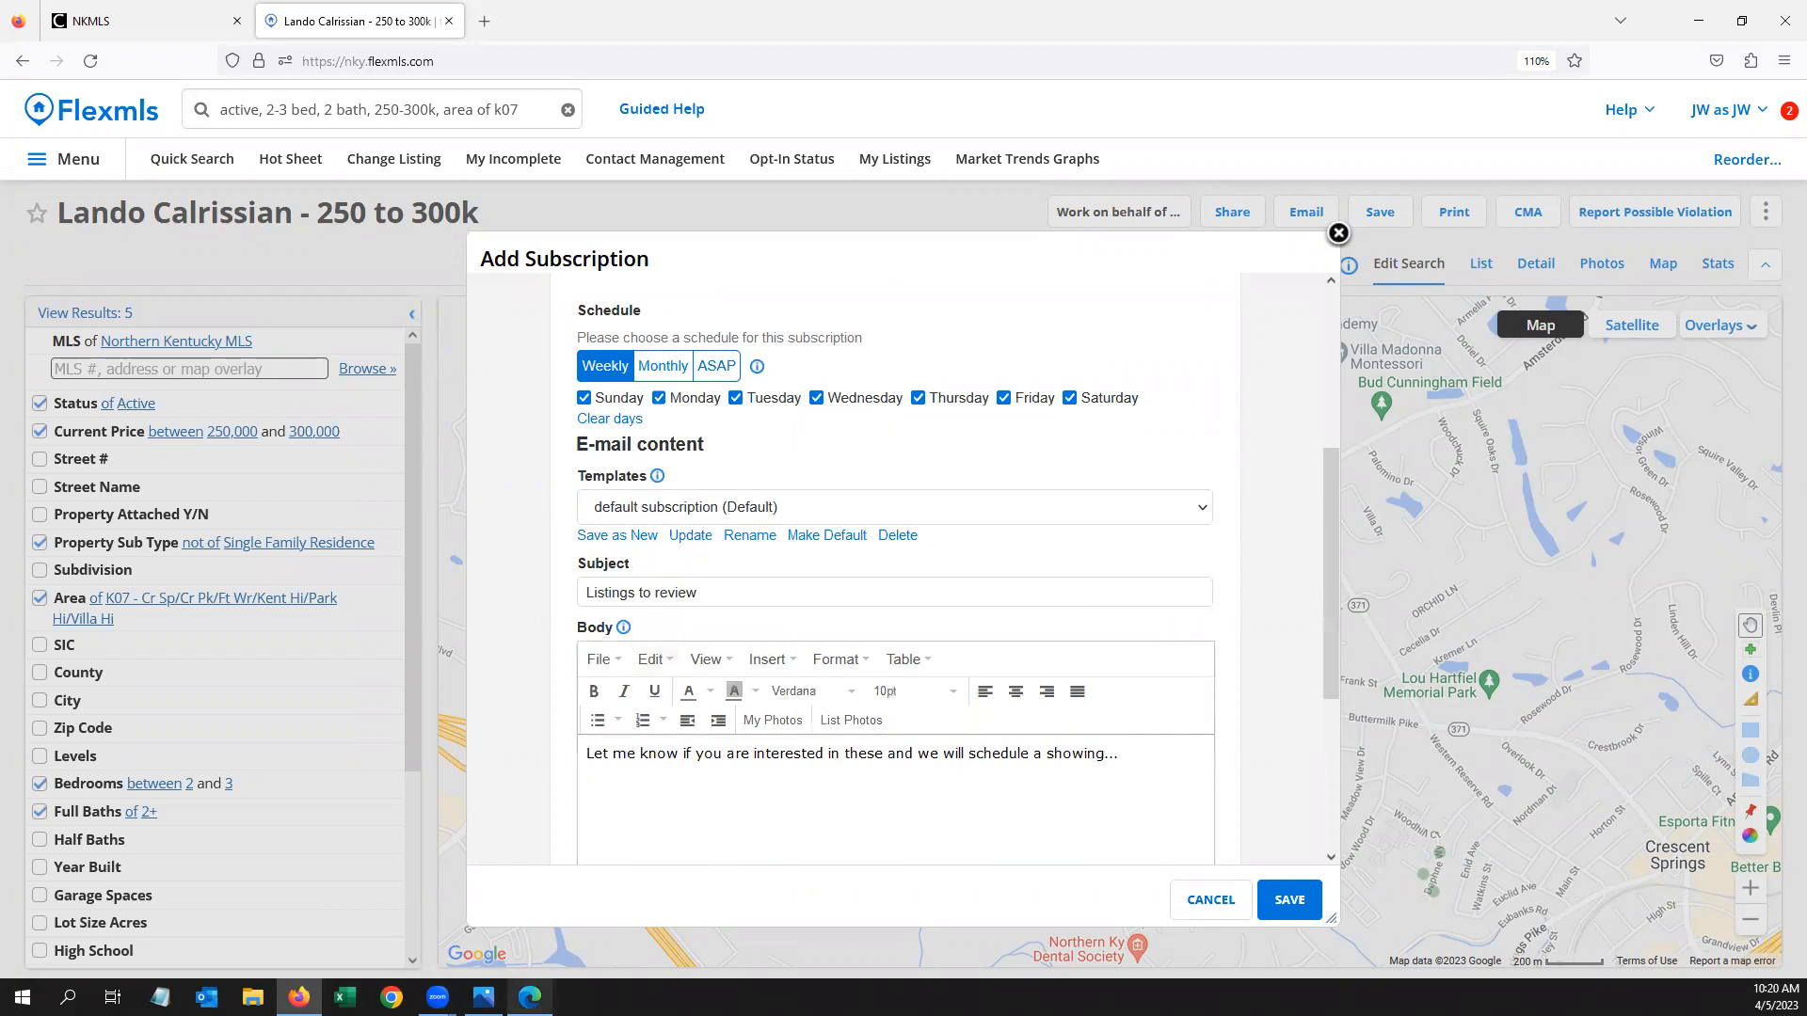
Minimize the Searches, Subscriptions, Portals chart in Photos to get back to Flexmls
{"action": "left_click", "coordinate": [483, 997]}
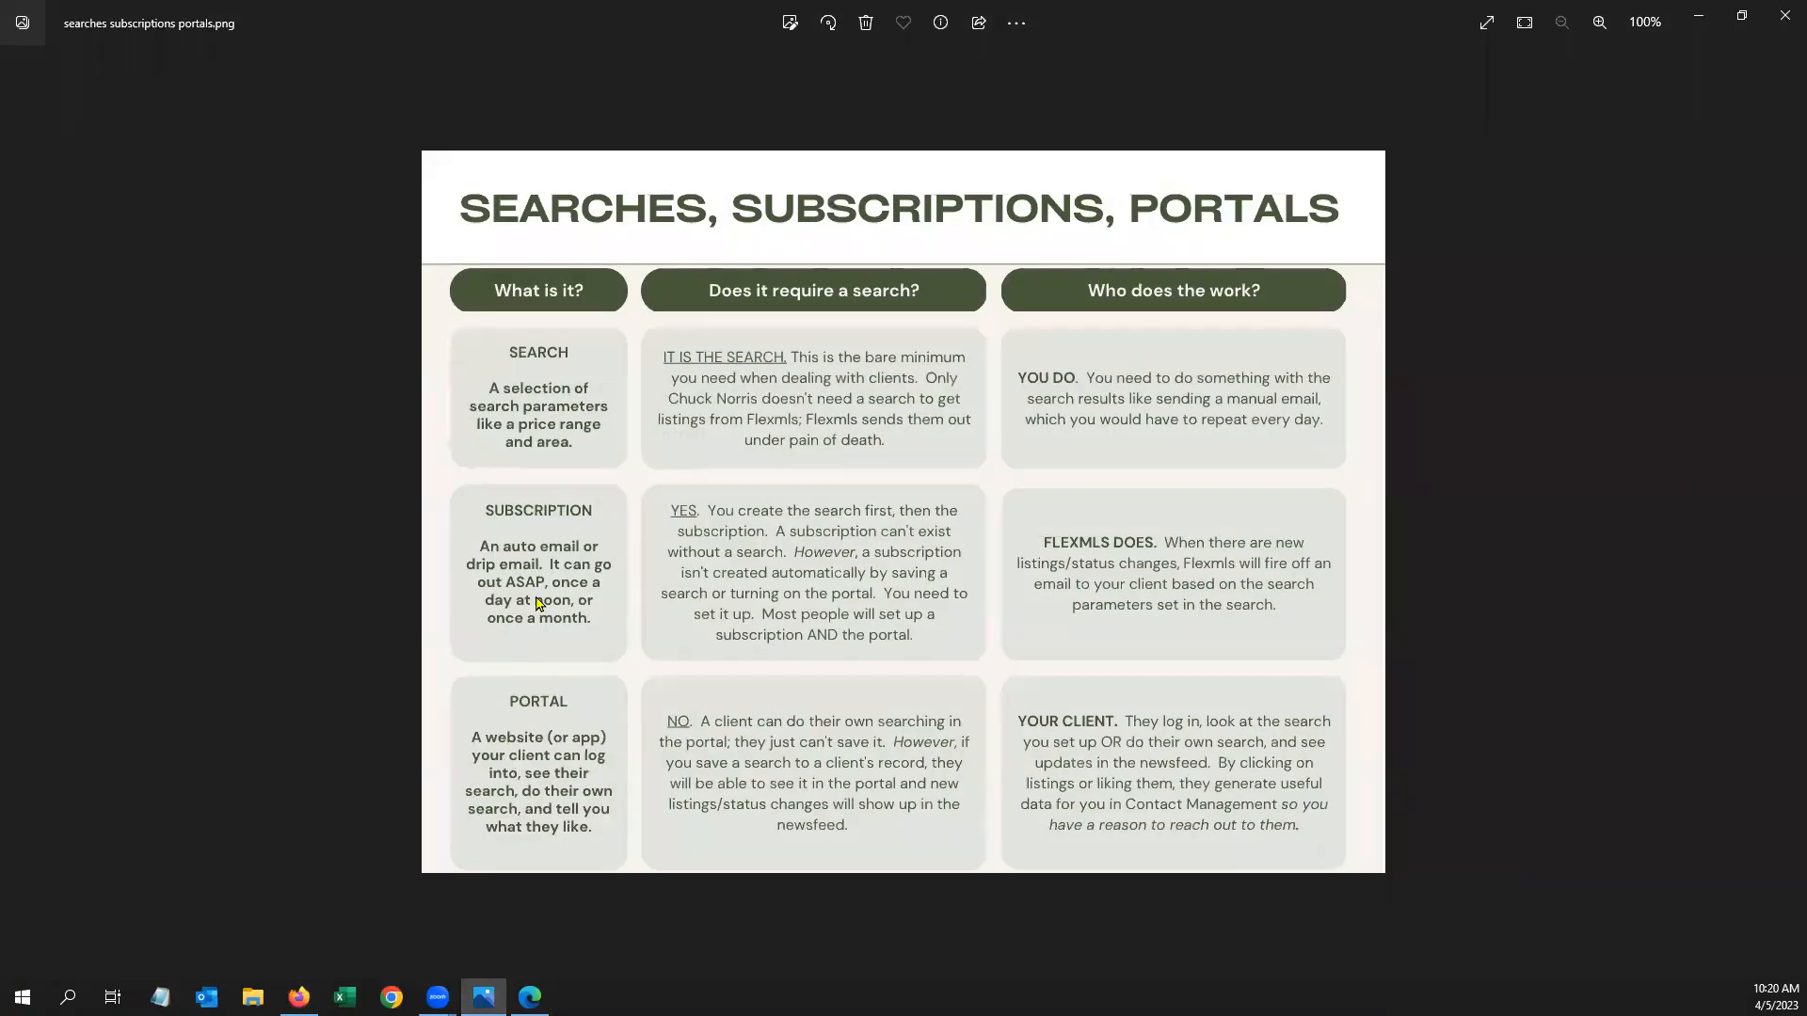
{"action": "left_click", "coordinate": [1699, 19]}
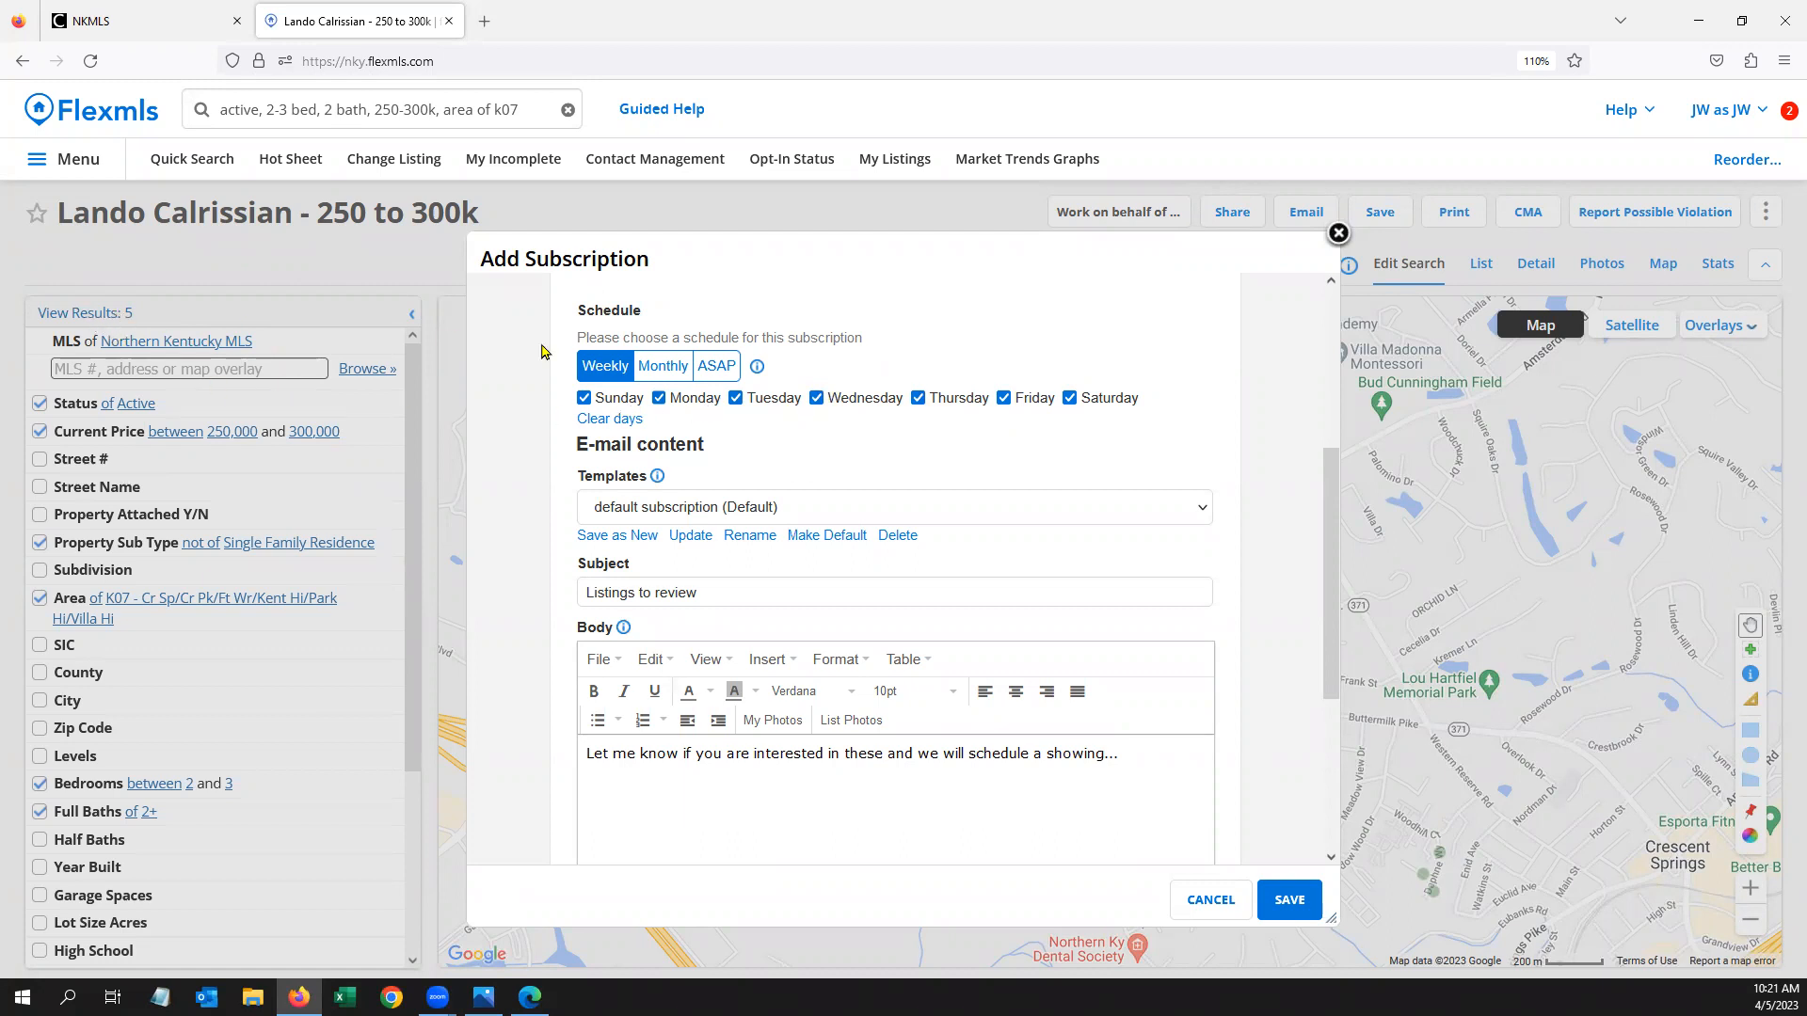
Set the subscription schedule to ASAP and clear the template to the blank option
{"action": "left_click", "coordinate": [728, 370]}
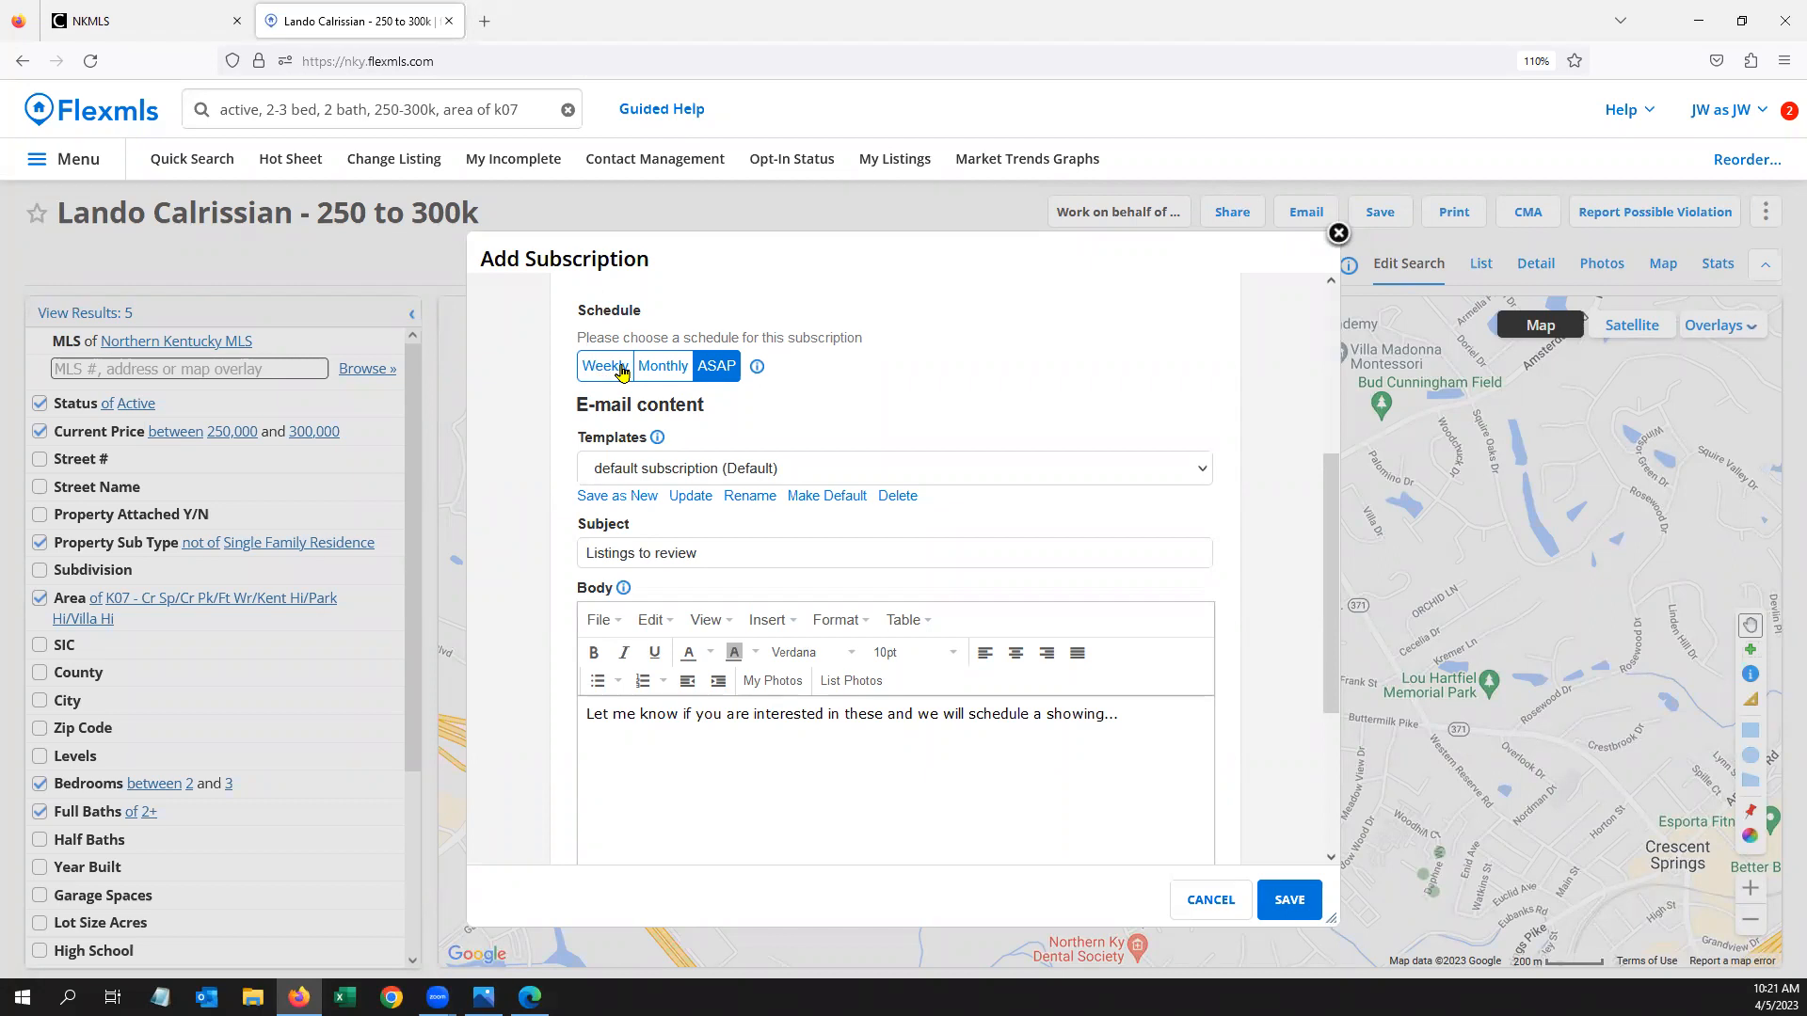
{"action": "left_click", "coordinate": [789, 467]}
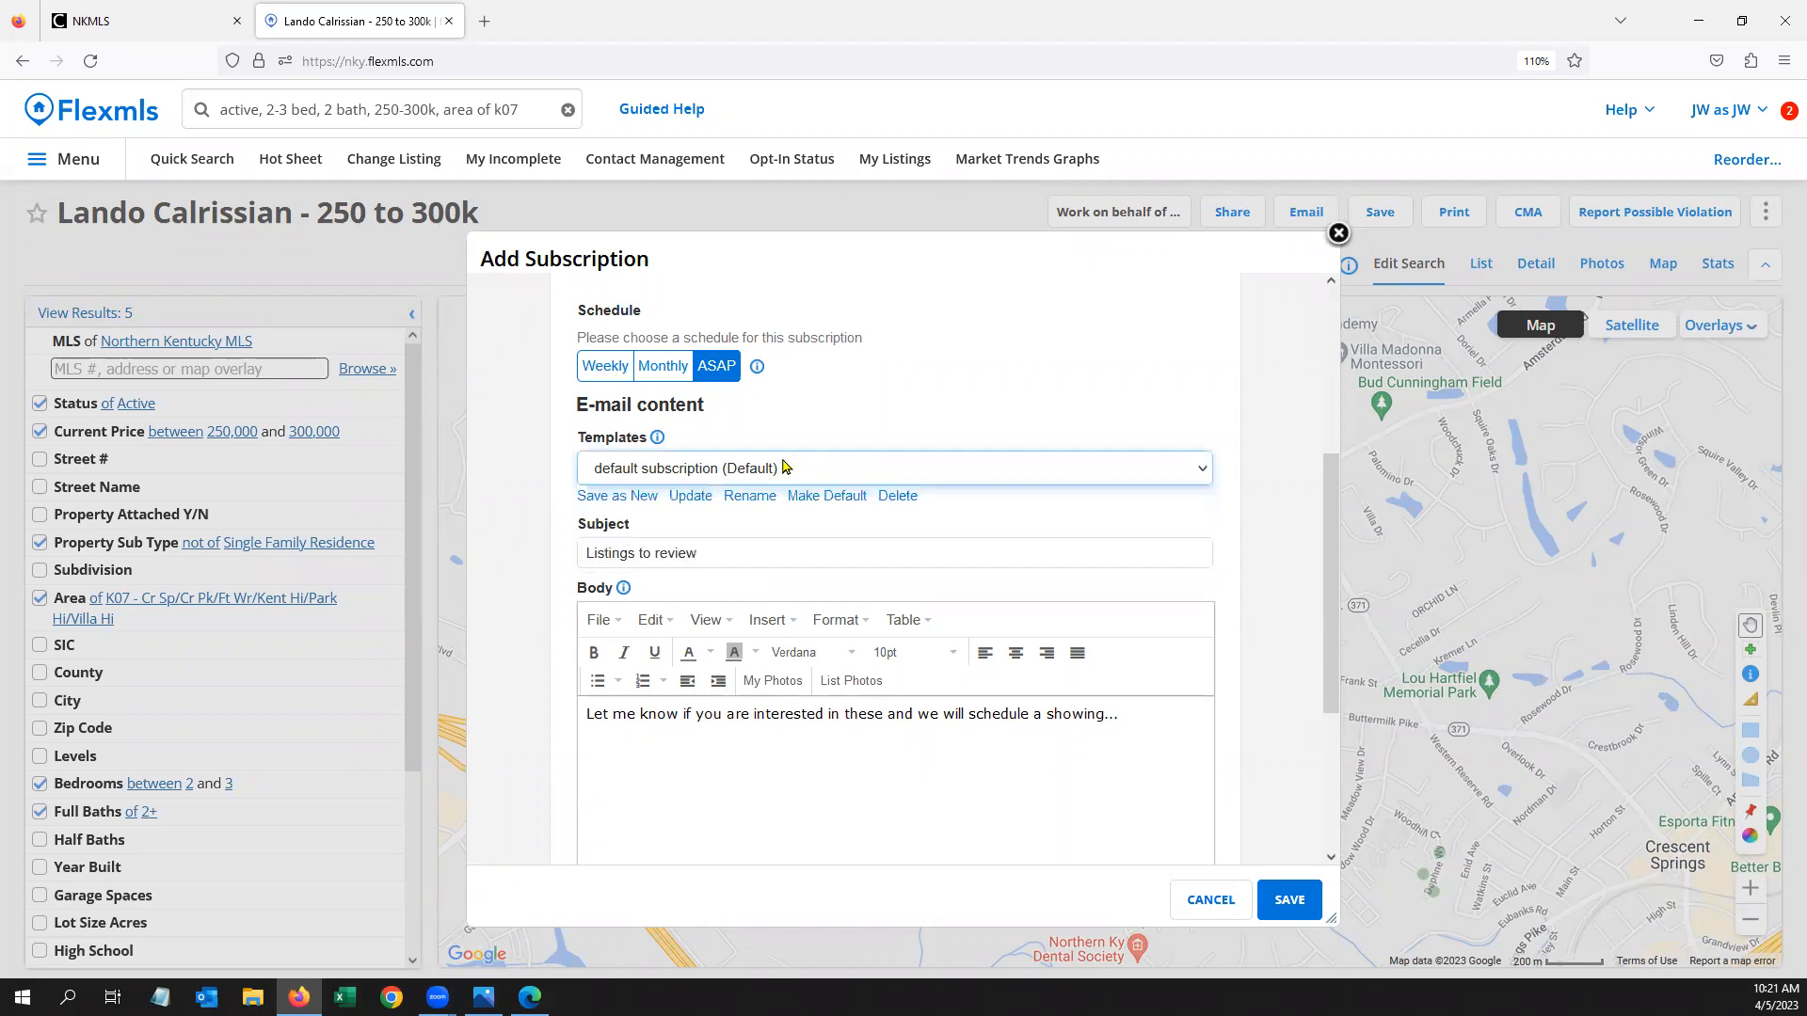
{"action": "left_click", "coordinate": [655, 500]}
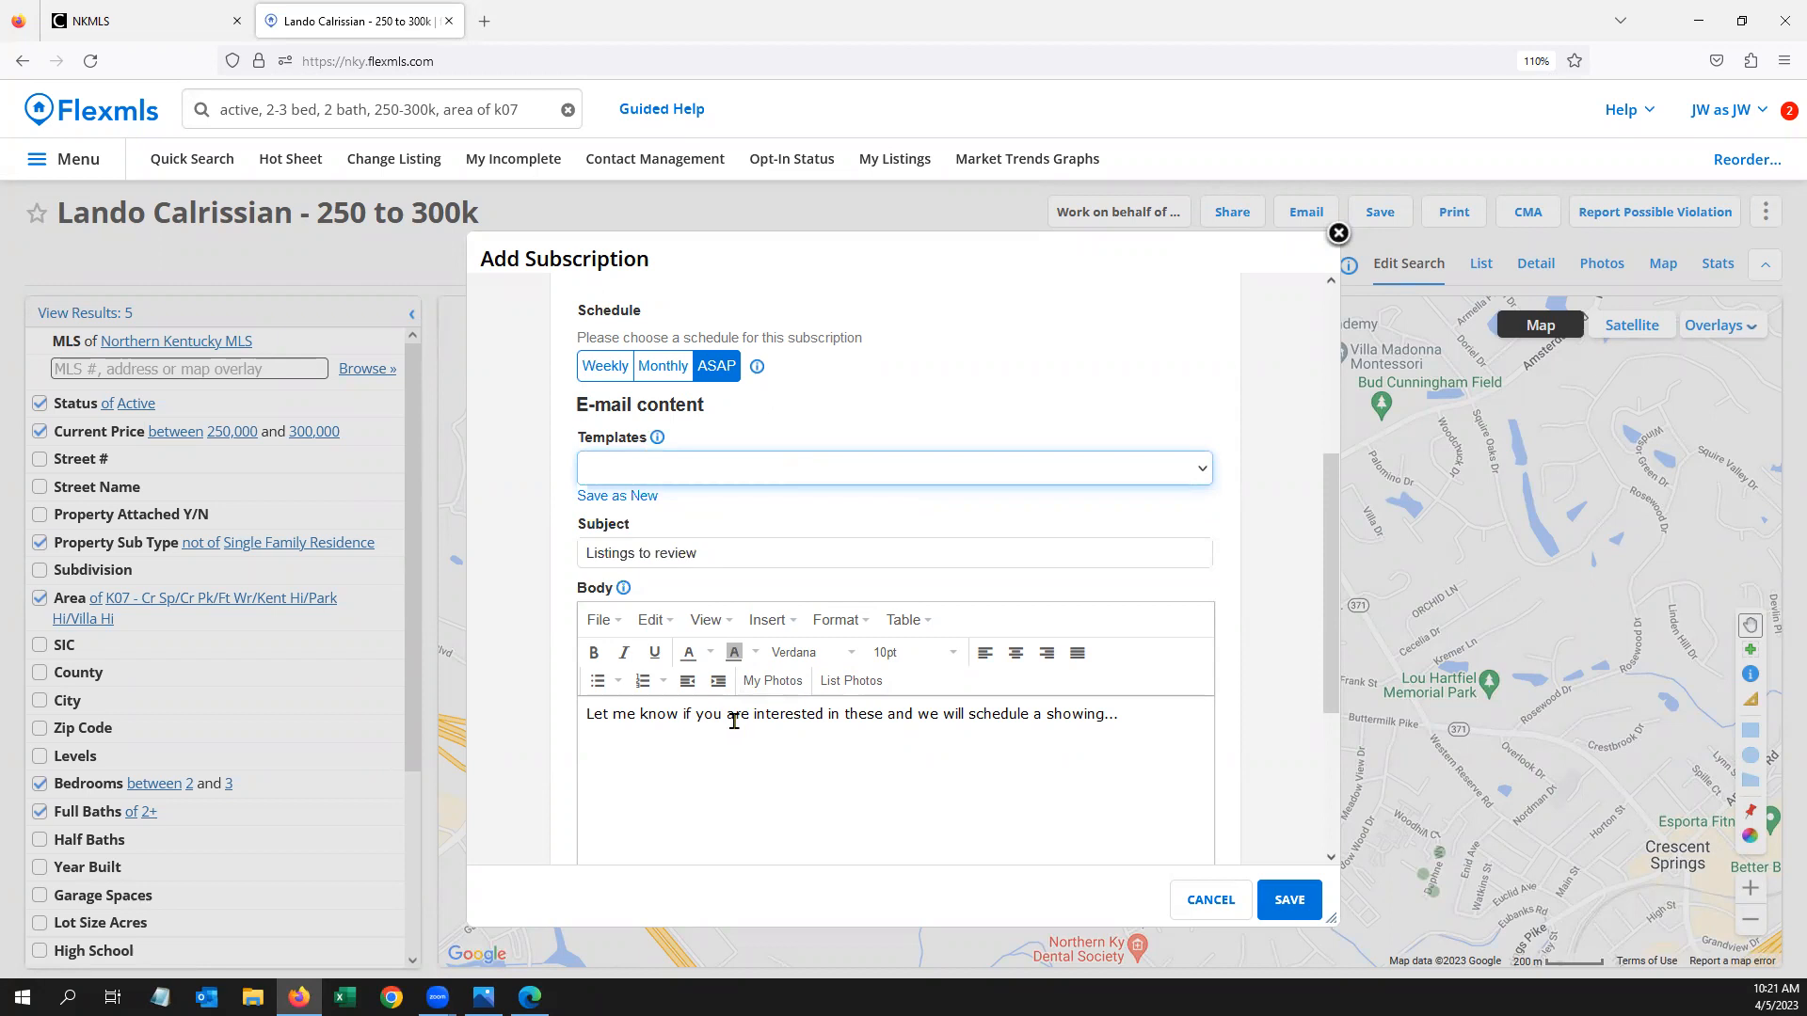
Change the email subject to 'Listings for you'
{"action": "left_click", "coordinate": [721, 551]}
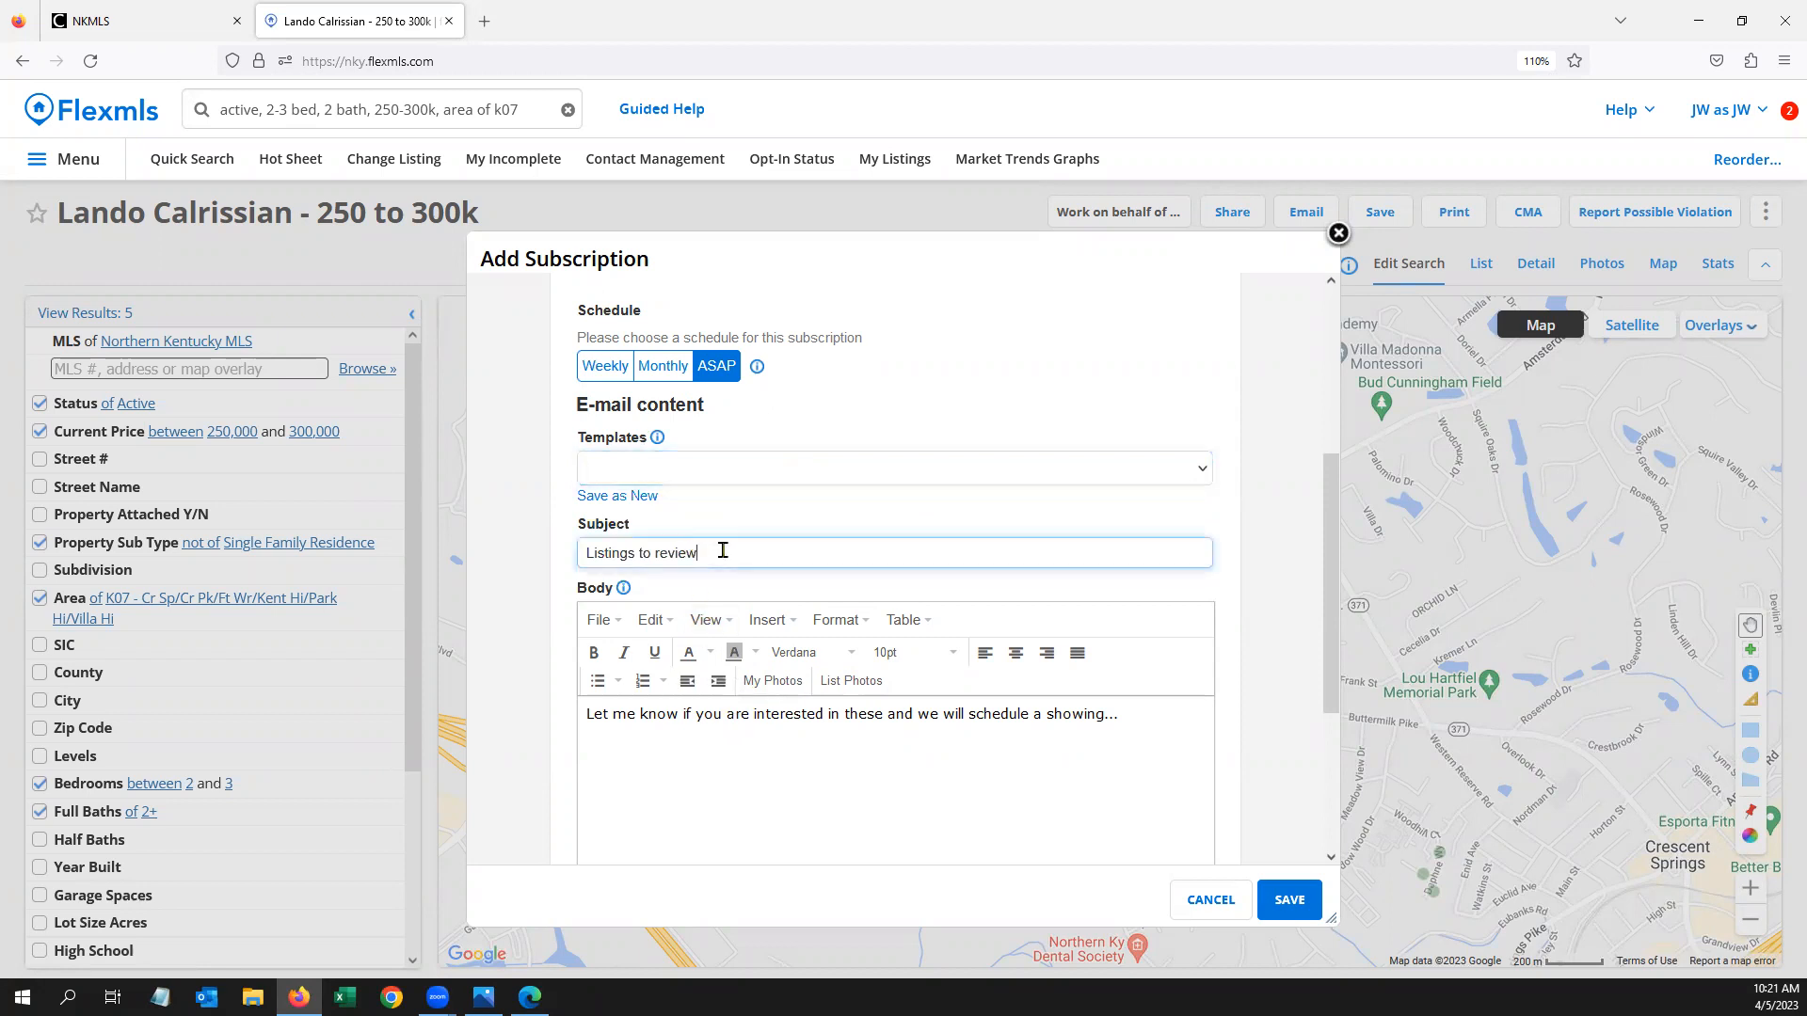
{"action": "key", "text": "BackSpace"}
{"action": "key", "text": "BackSpace"}
{"action": "key", "text": "BackSpace"}
{"action": "key", "text": "BackSpace"}
{"action": "key", "text": "BackSpace"}
{"action": "key", "text": "BackSpace"}
{"action": "key", "text": "BackSpace"}
{"action": "key", "text": "BackSpace"}
{"action": "key", "text": "BackSpace"}
{"action": "key", "text": "BackSpace"}
{"action": "type", "text": "for you"}
{"action": "left_click", "coordinate": [838, 751]}
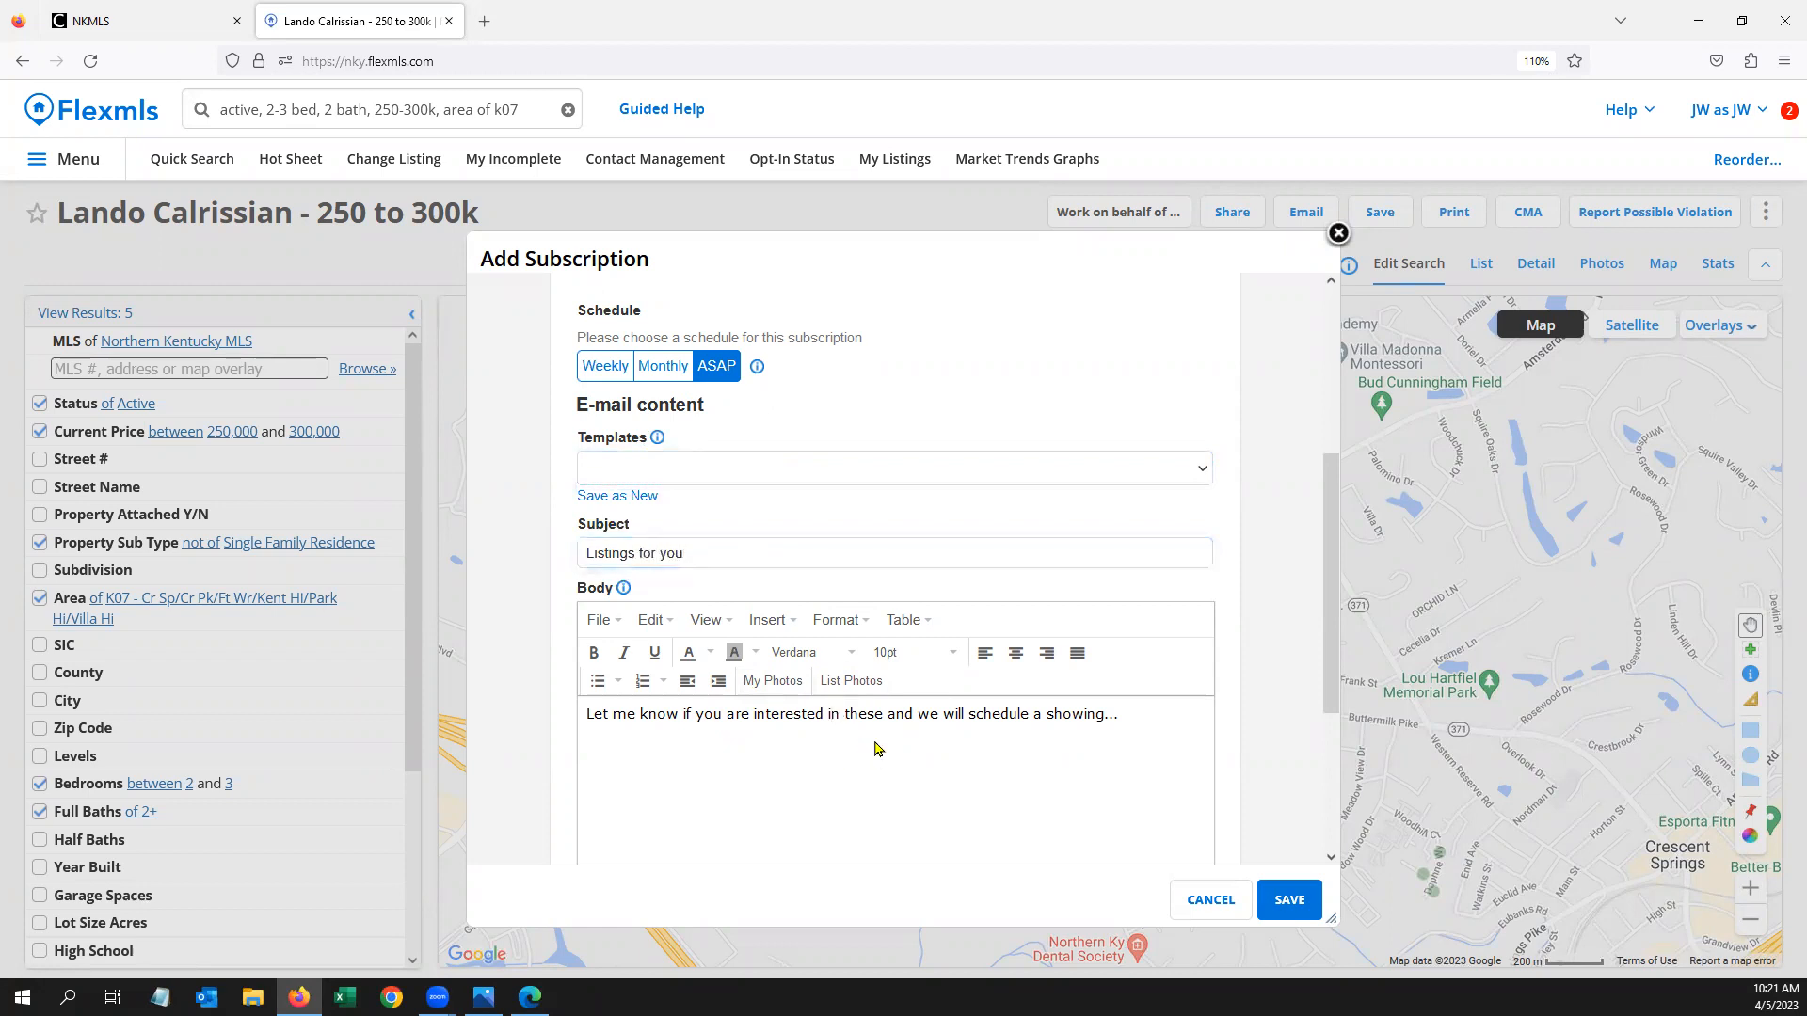
Save the email as a new template 'April class' and make it the default
{"action": "left_click", "coordinate": [648, 498]}
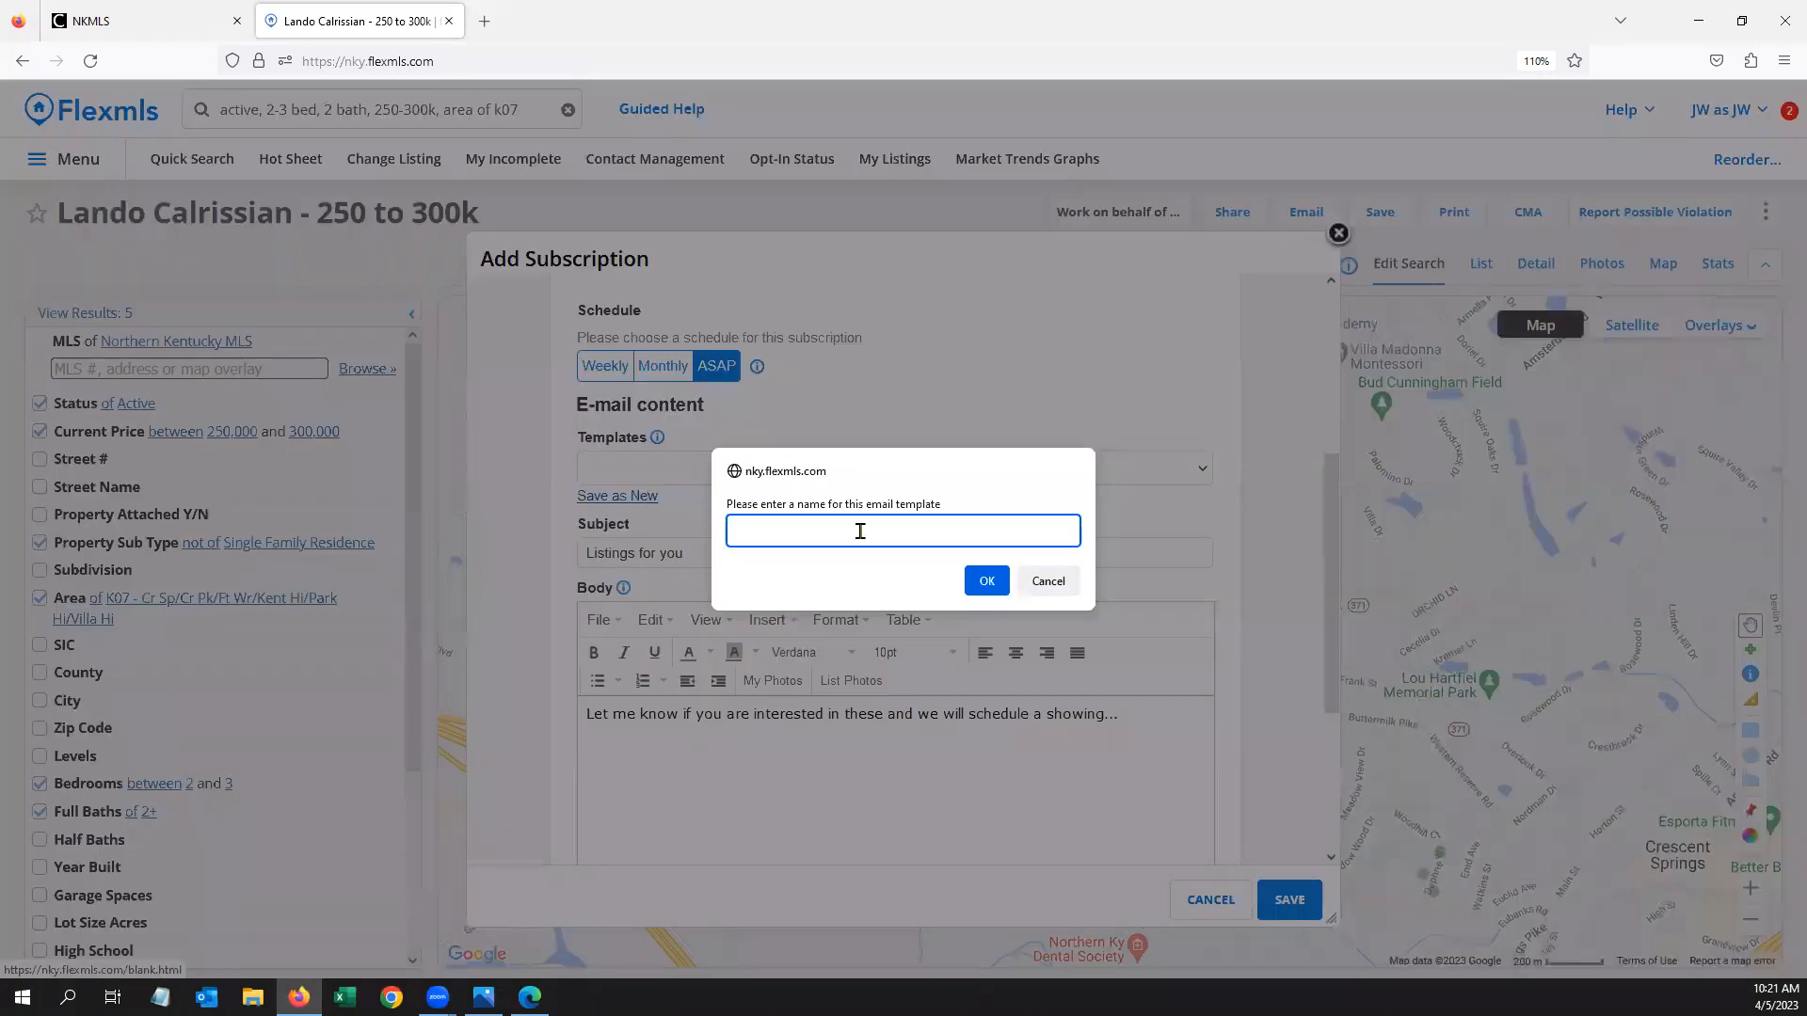
{"action": "type", "text": "APril"}
{"action": "key", "text": "BackSpace"}
{"action": "key", "text": "BackSpace"}
{"action": "type", "text": "pril class"}
{"action": "left_click", "coordinate": [984, 572]}
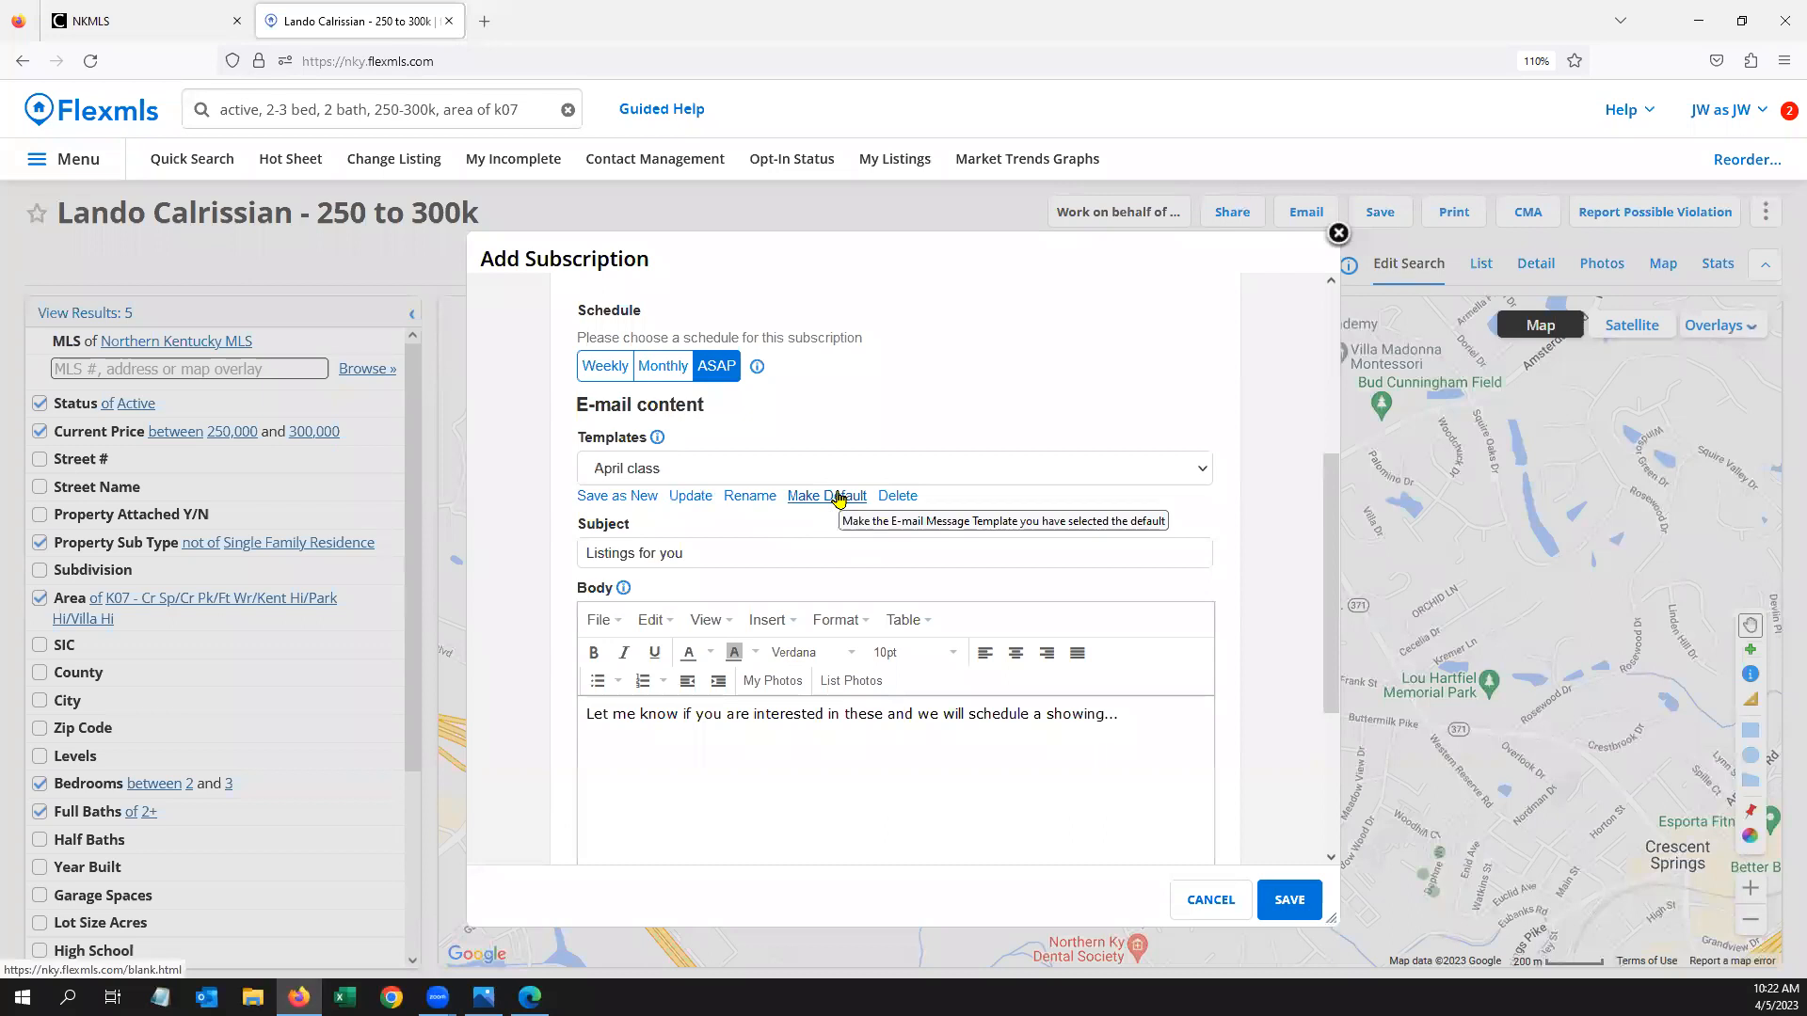
{"action": "left_click", "coordinate": [839, 497]}
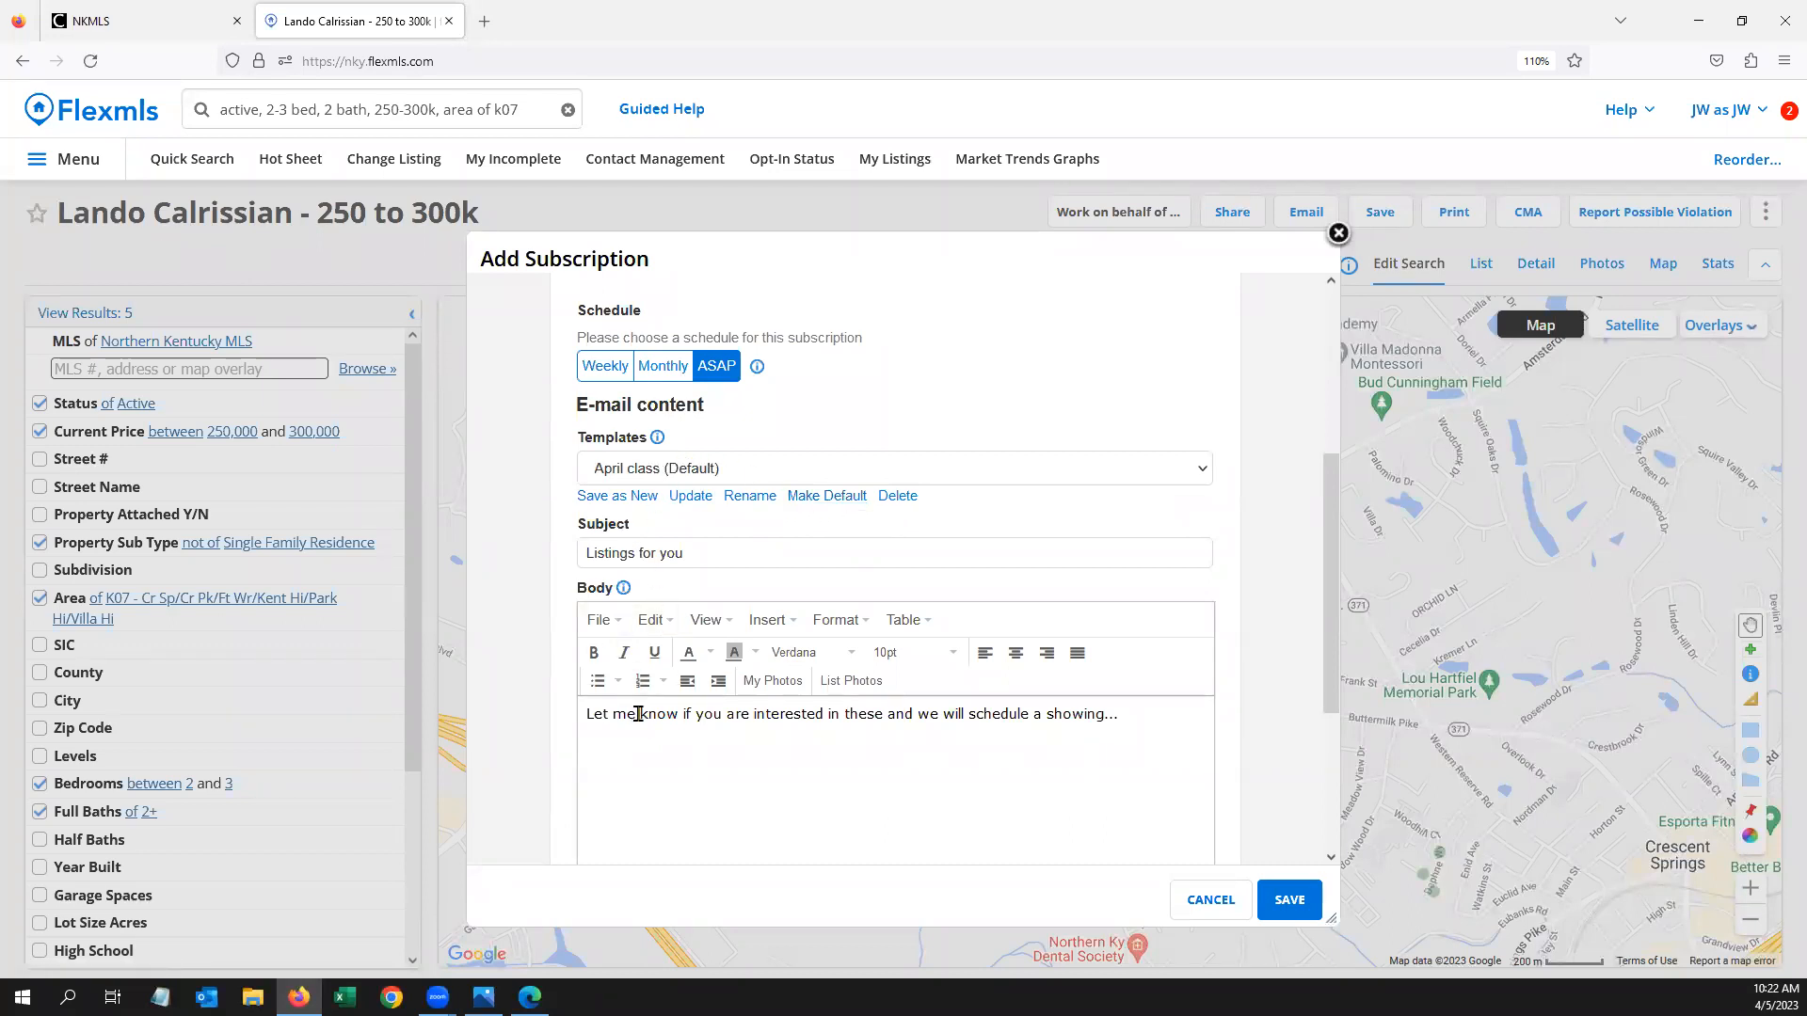
Load the default subscription template, then the manual email default template
{"action": "left_click", "coordinate": [698, 471]}
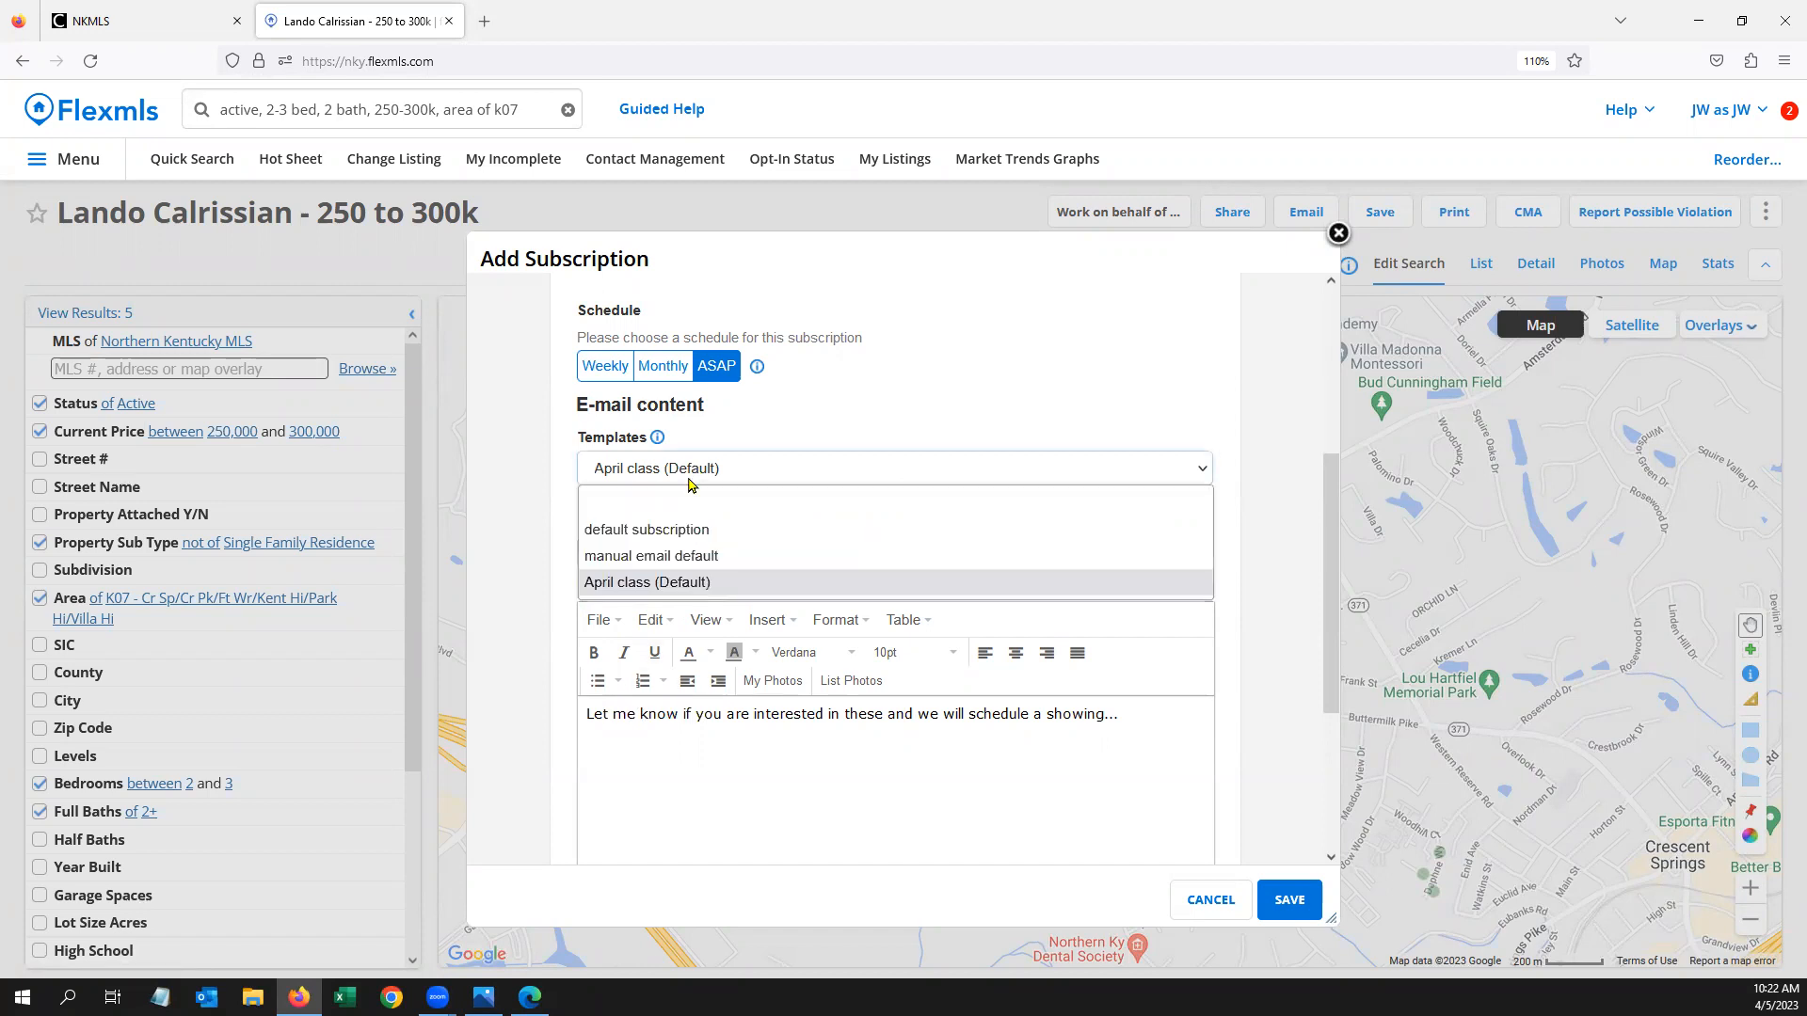
{"action": "left_click", "coordinate": [688, 531]}
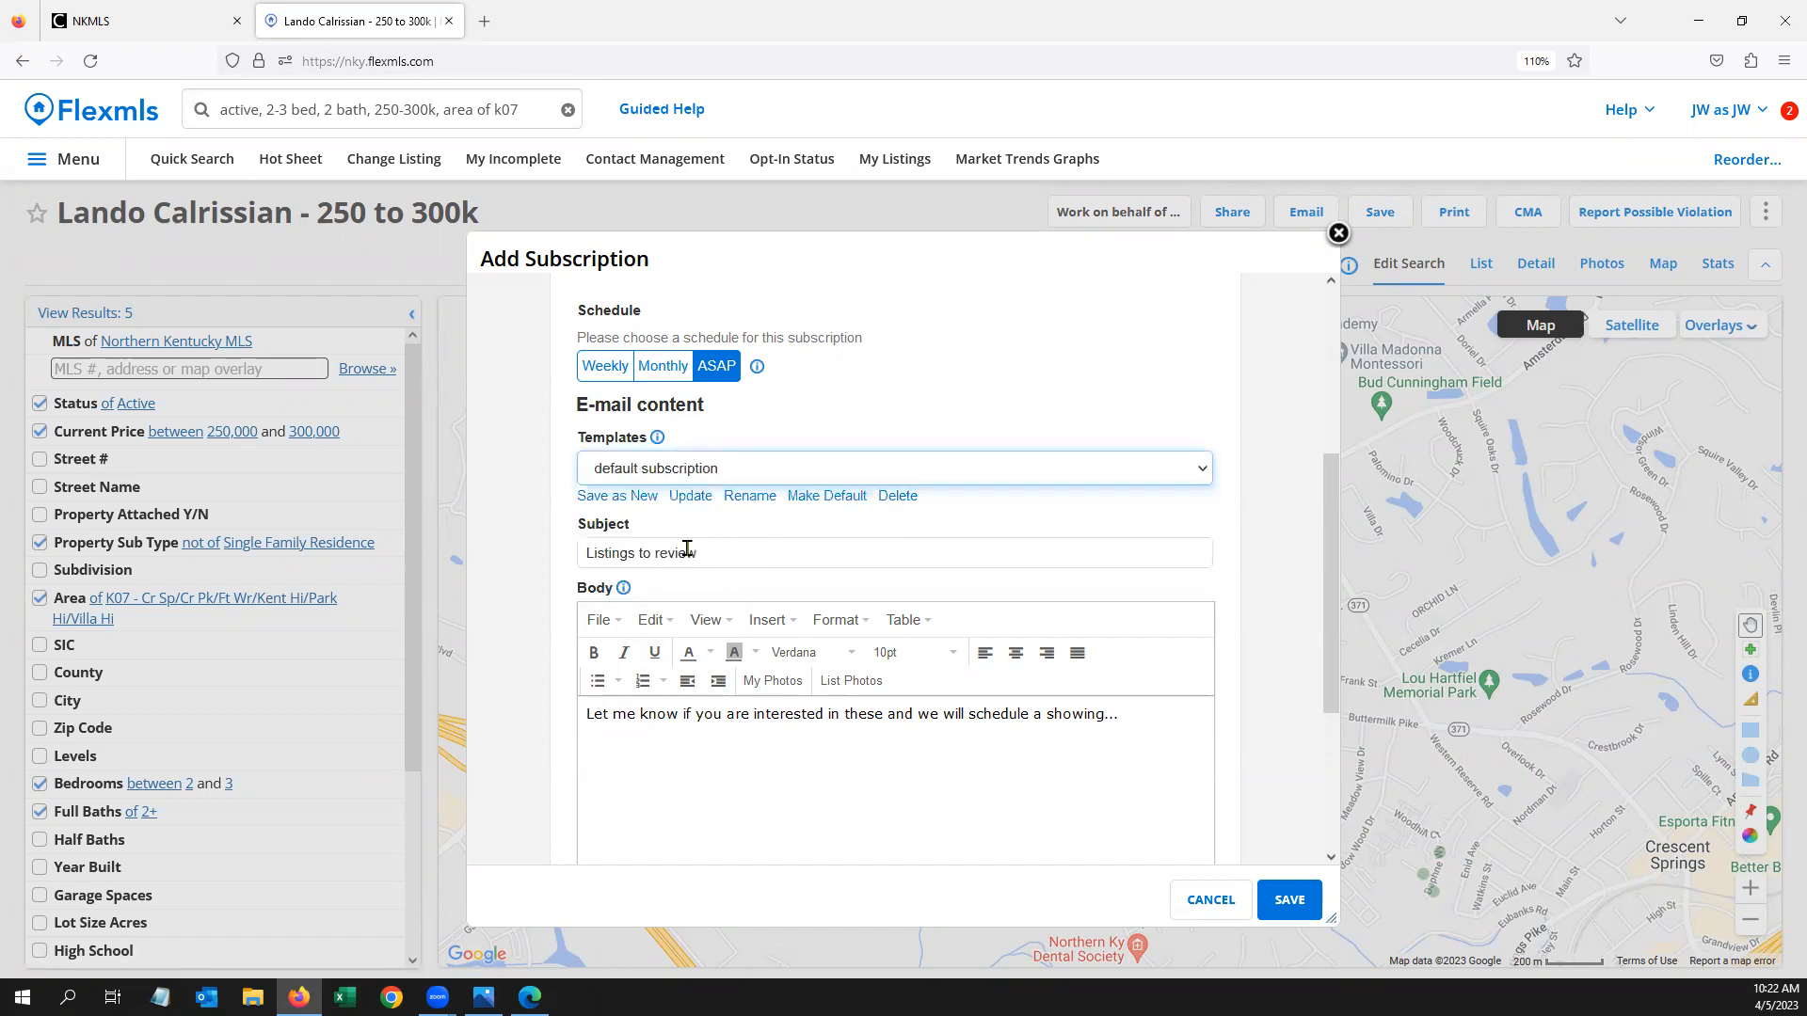
{"action": "left_click", "coordinate": [682, 476]}
{"action": "left_click", "coordinate": [666, 556]}
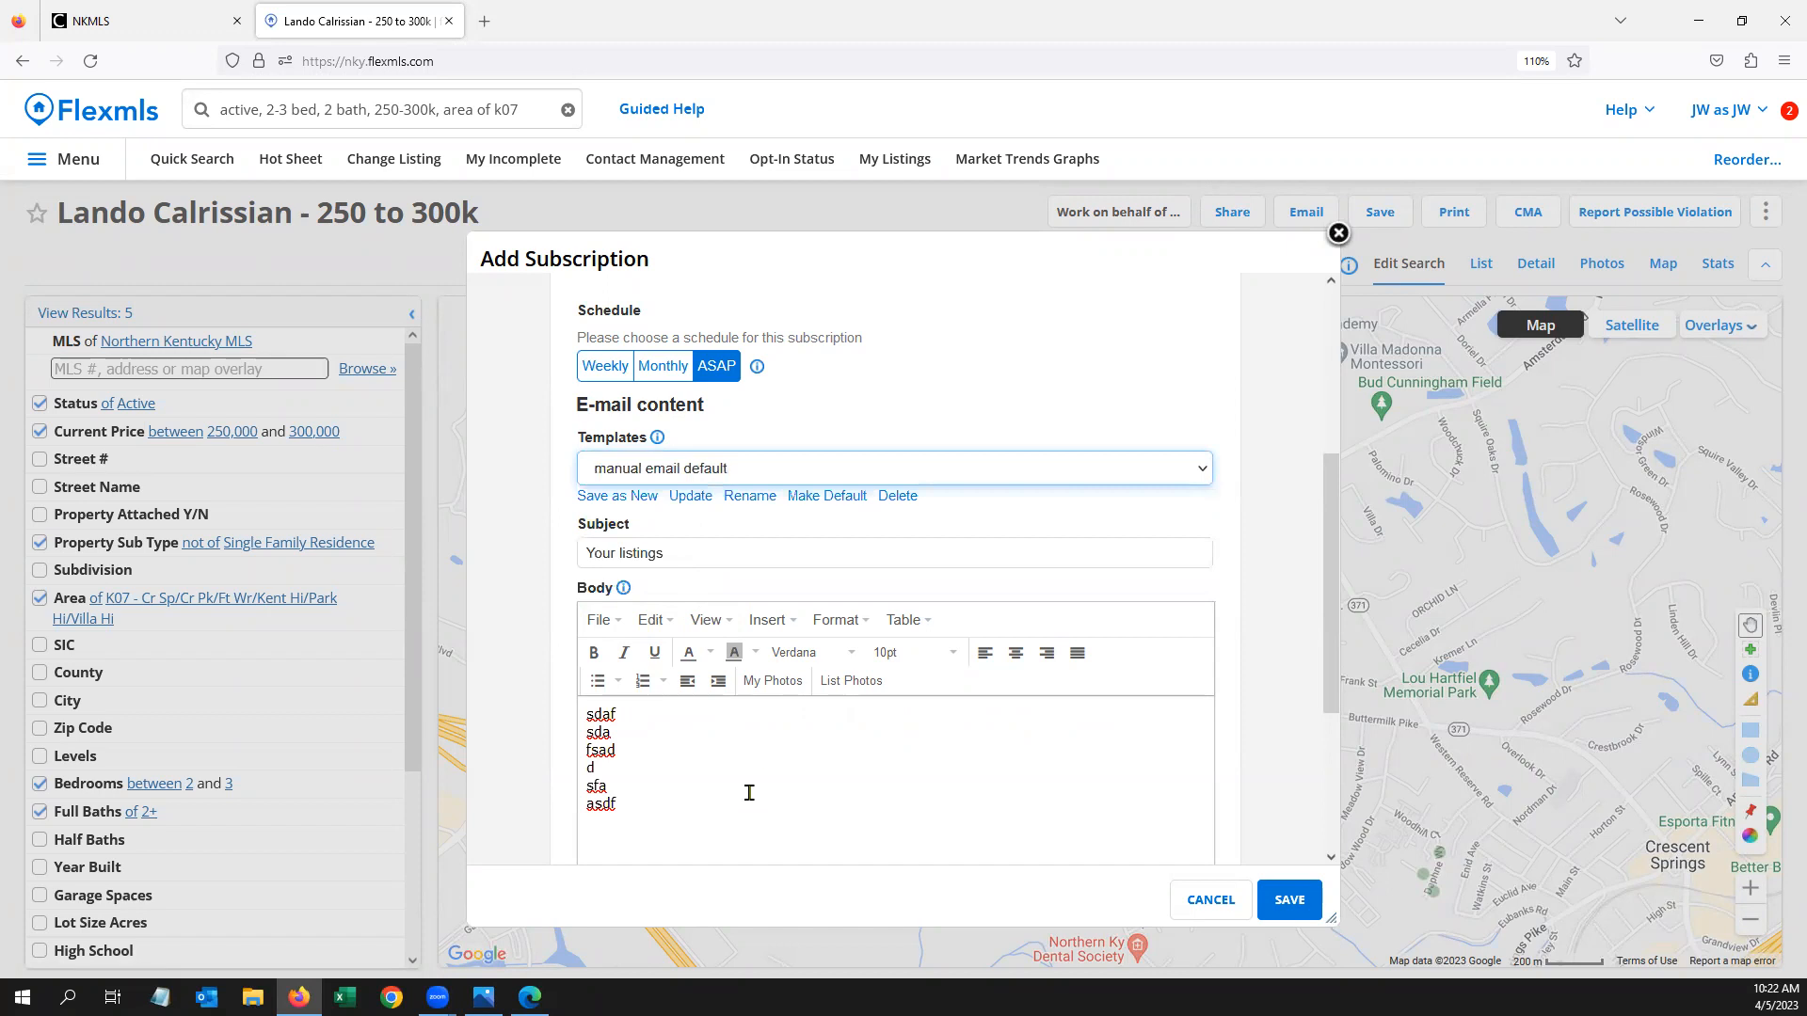
Switch the email template back to 'April class (Default)'
{"action": "left_click", "coordinate": [726, 465]}
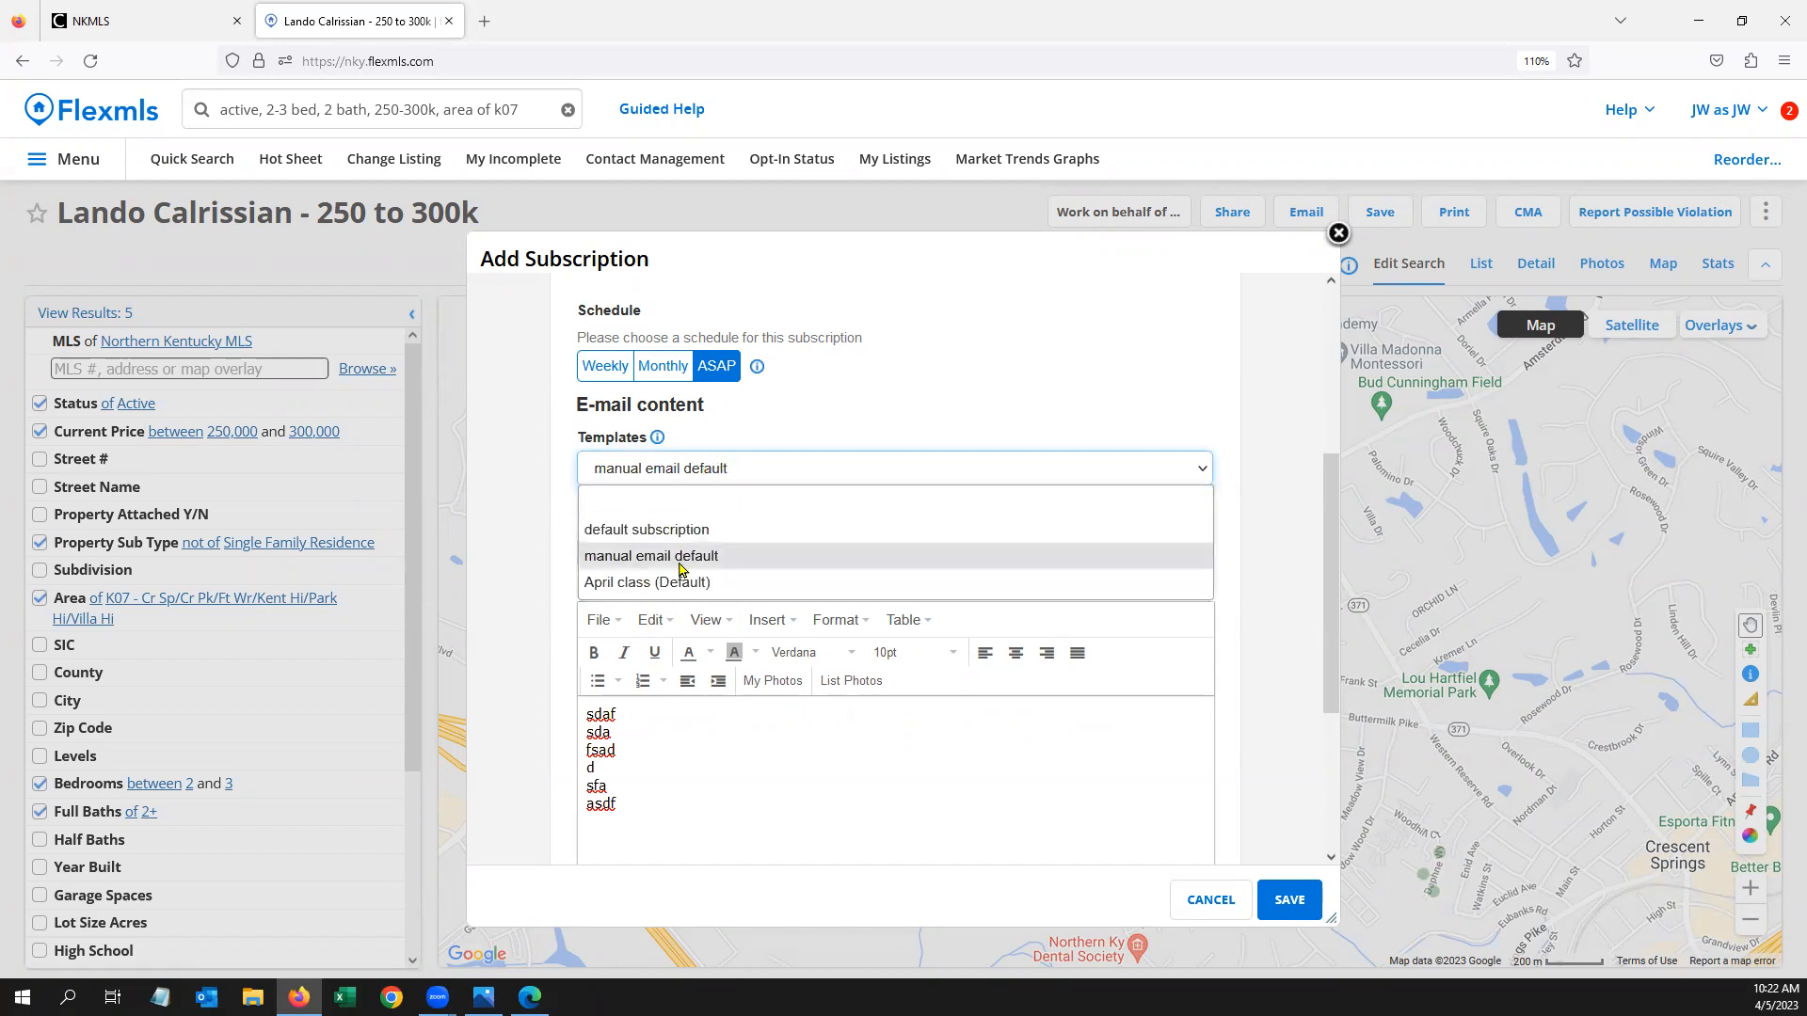
{"action": "left_click", "coordinate": [681, 583]}
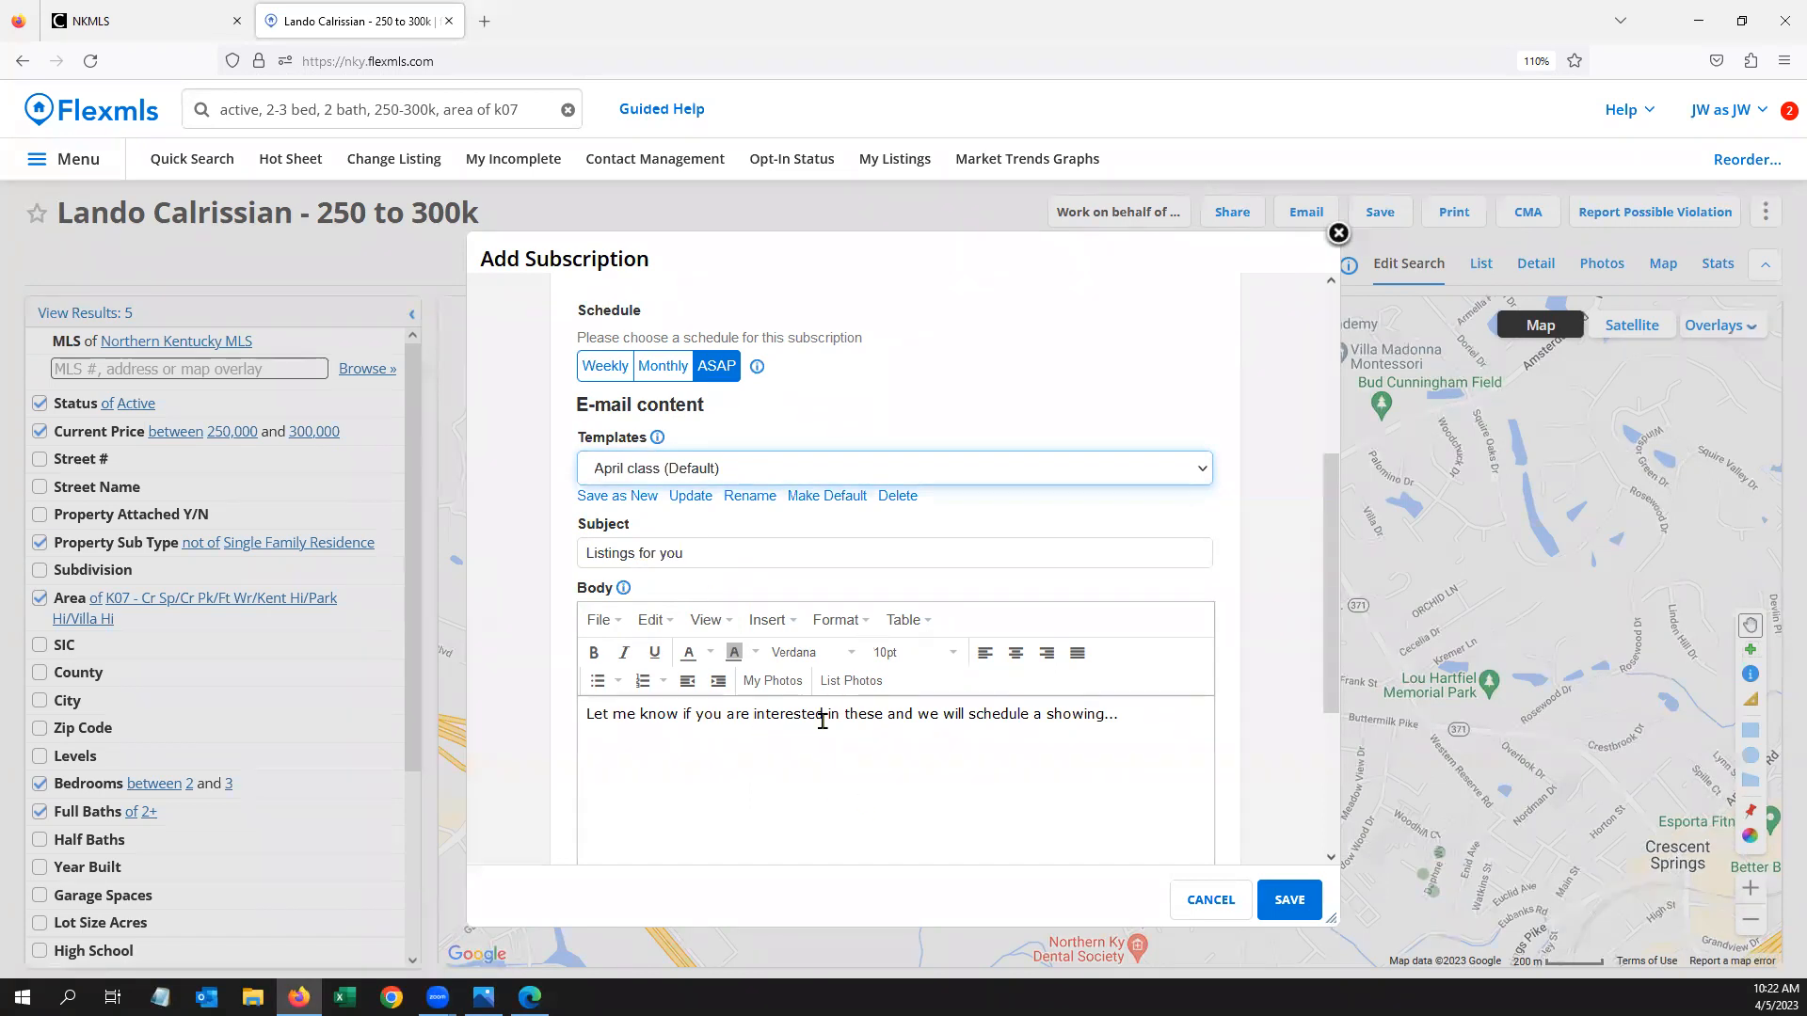
{"action": "scroll", "coordinate": [822, 721], "scroll_direction": "down", "scroll_amount": 3}
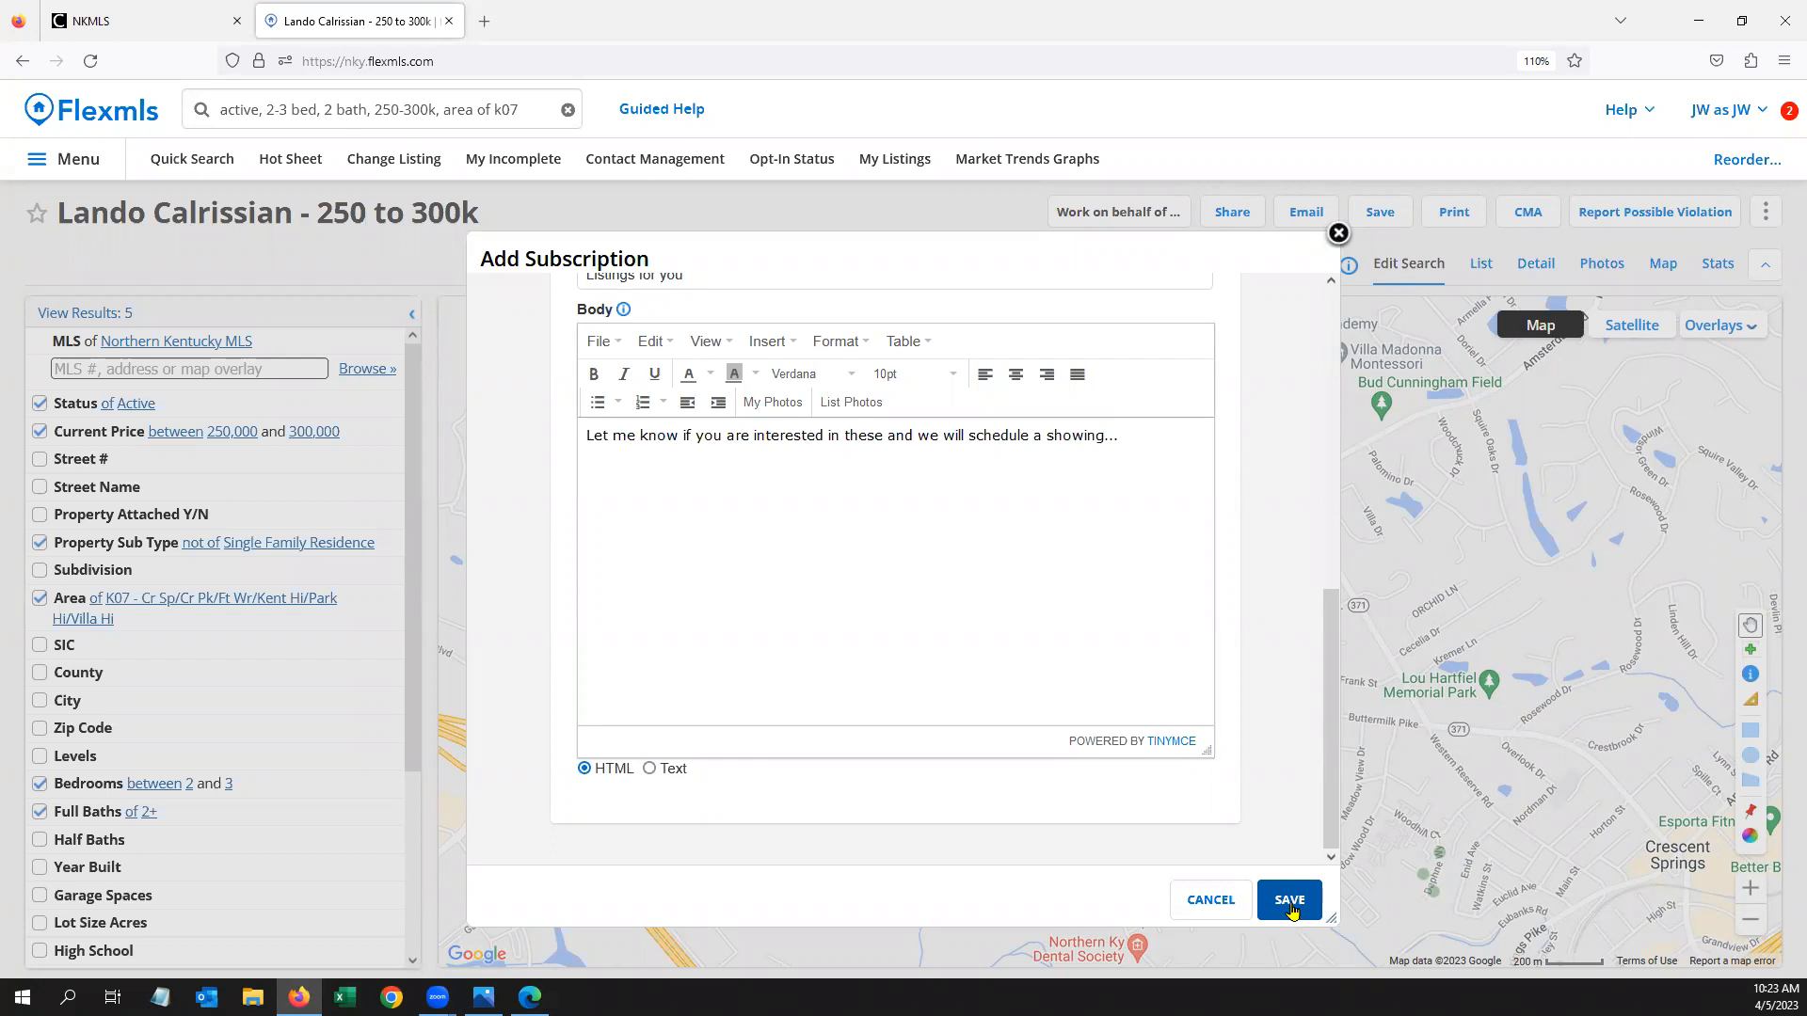
Save the subscription and choose to email these 5 listings to the contact now
{"action": "left_click", "coordinate": [1290, 903]}
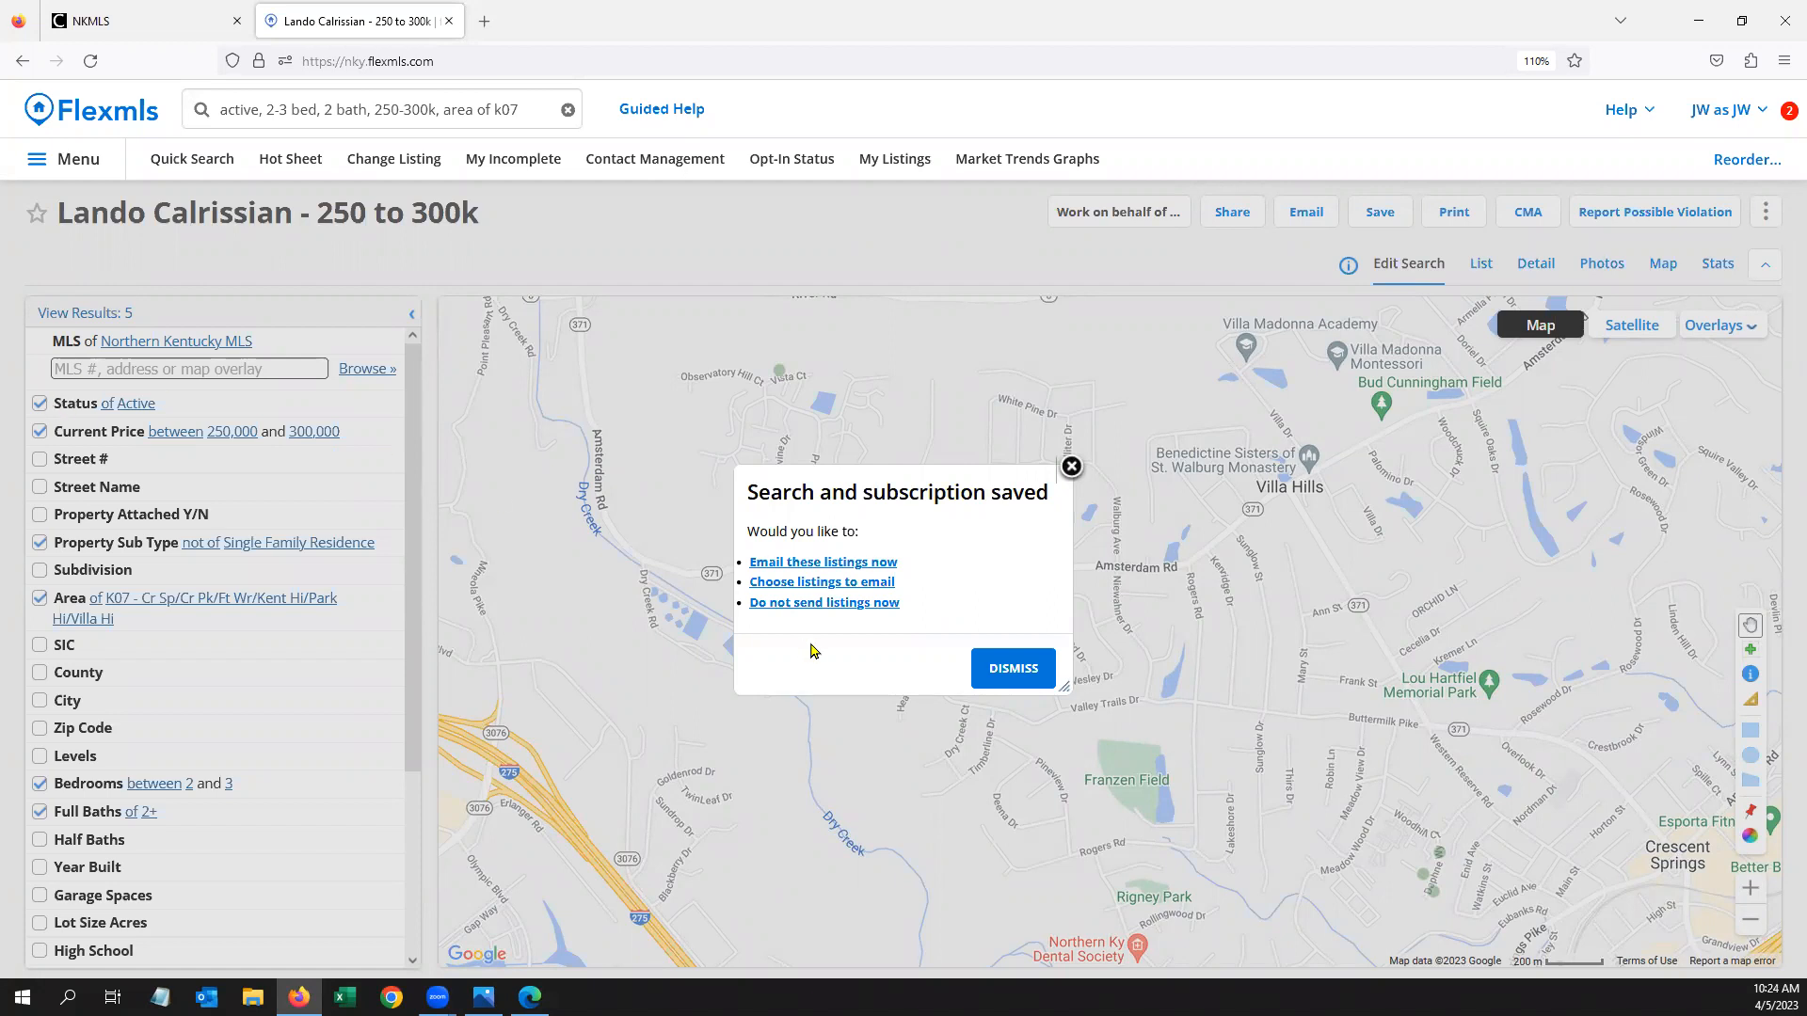
{"action": "left_click", "coordinate": [844, 562]}
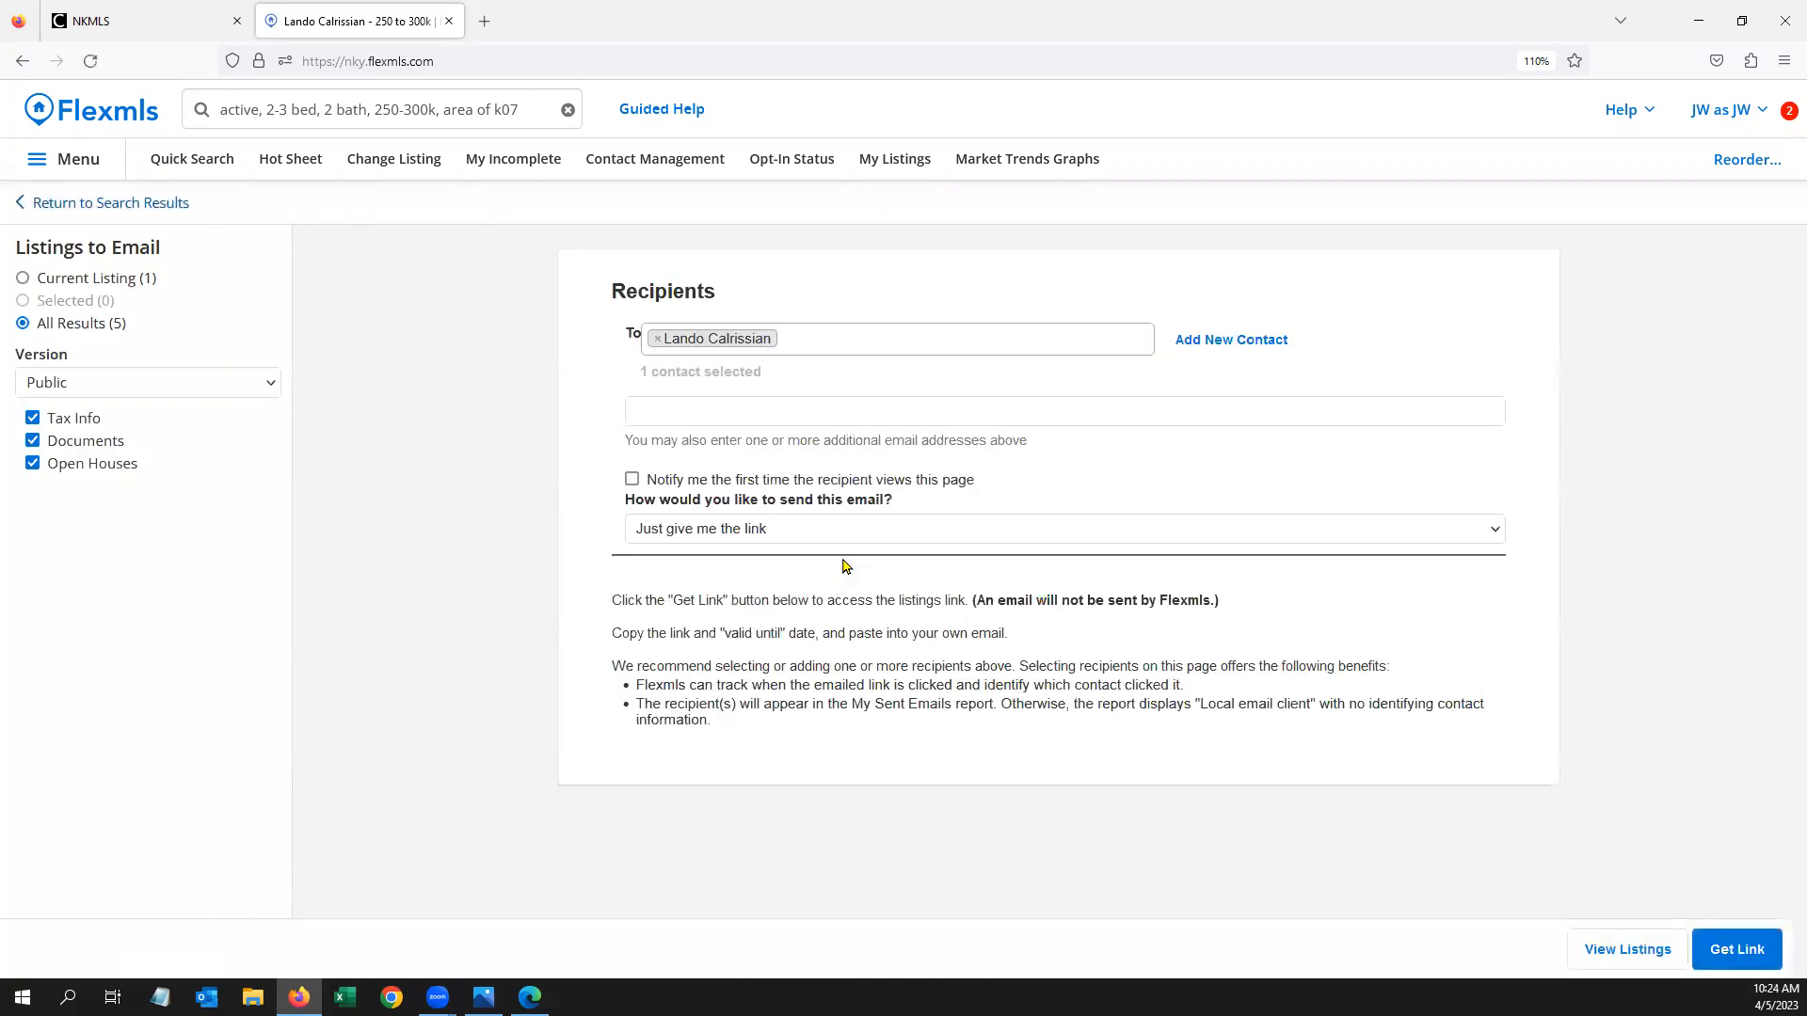
Send via Flexmls using the manual email default template
{"action": "left_click", "coordinate": [843, 529]}
{"action": "left_click", "coordinate": [734, 565]}
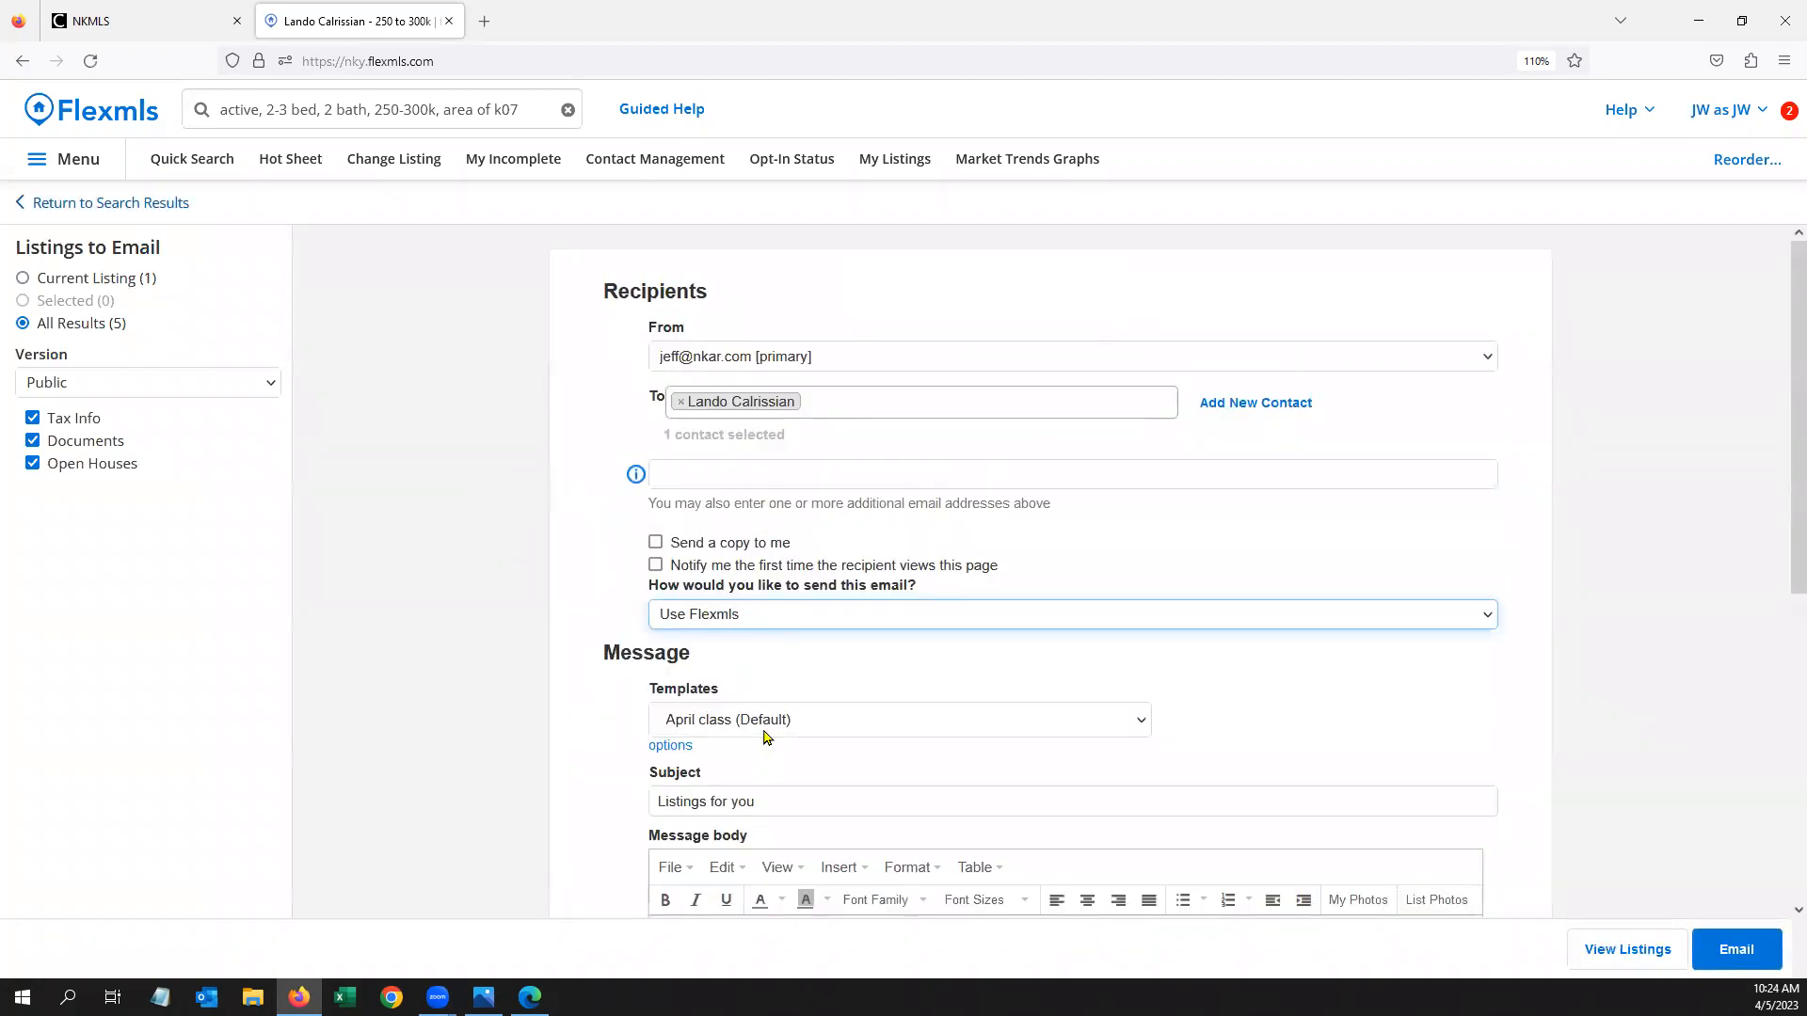
{"action": "scroll", "coordinate": [948, 669], "scroll_direction": "down", "scroll_amount": 3}
{"action": "left_click", "coordinate": [840, 495]}
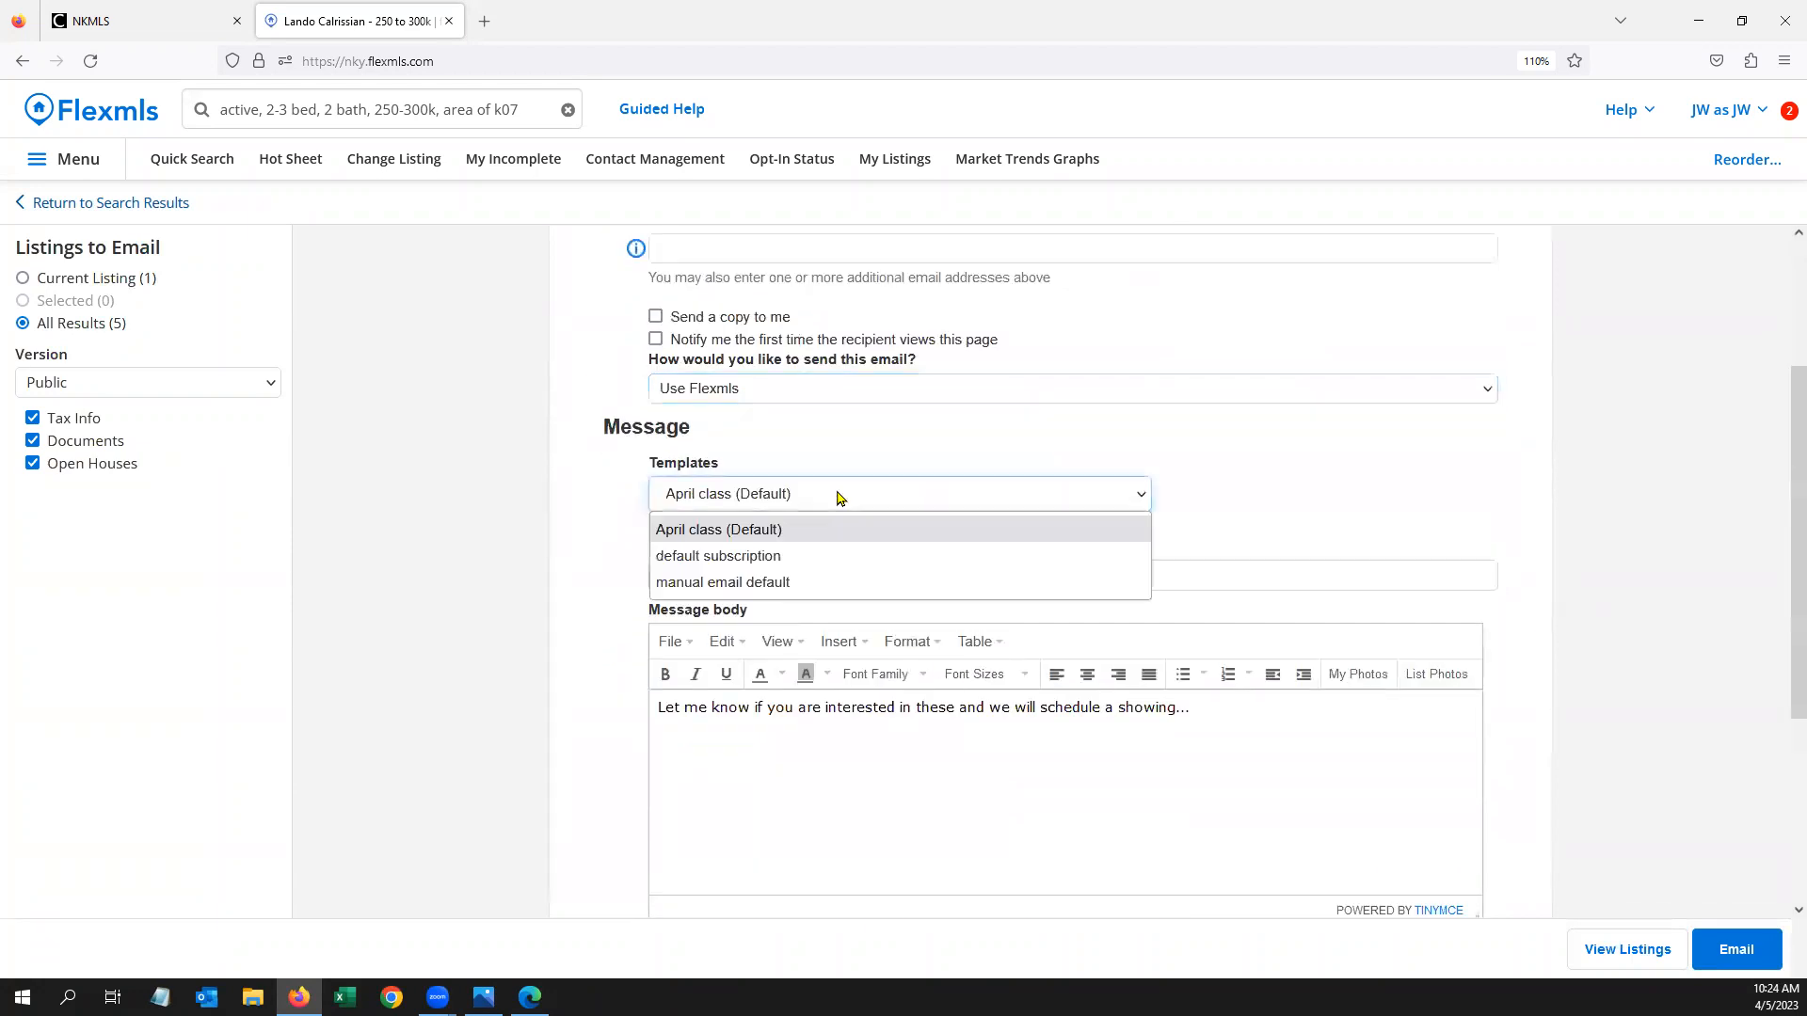
{"action": "left_click", "coordinate": [800, 583]}
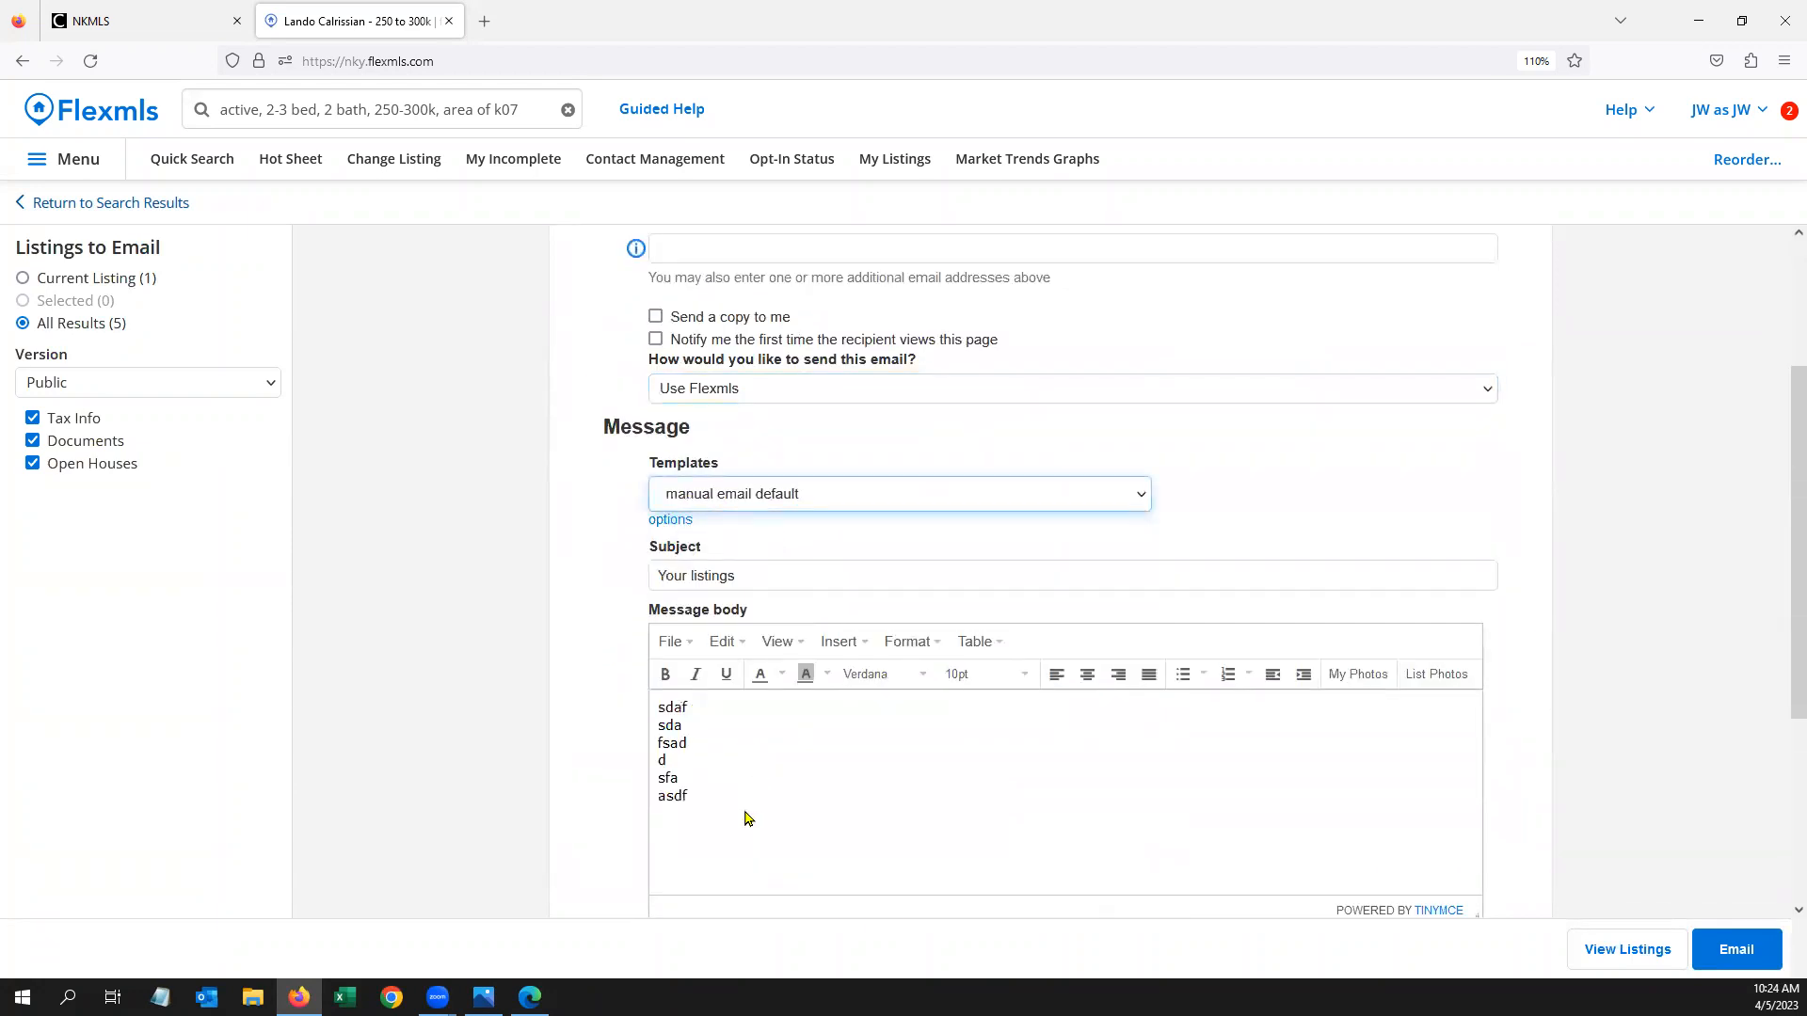
Replace the body with 'Here are your listings from your search.'
{"action": "left_click_drag", "start_coordinate": [748, 819], "coordinate": [577, 686]}
{"action": "key", "text": "BackSpace"}
{"action": "type", "text": "Here are you"}
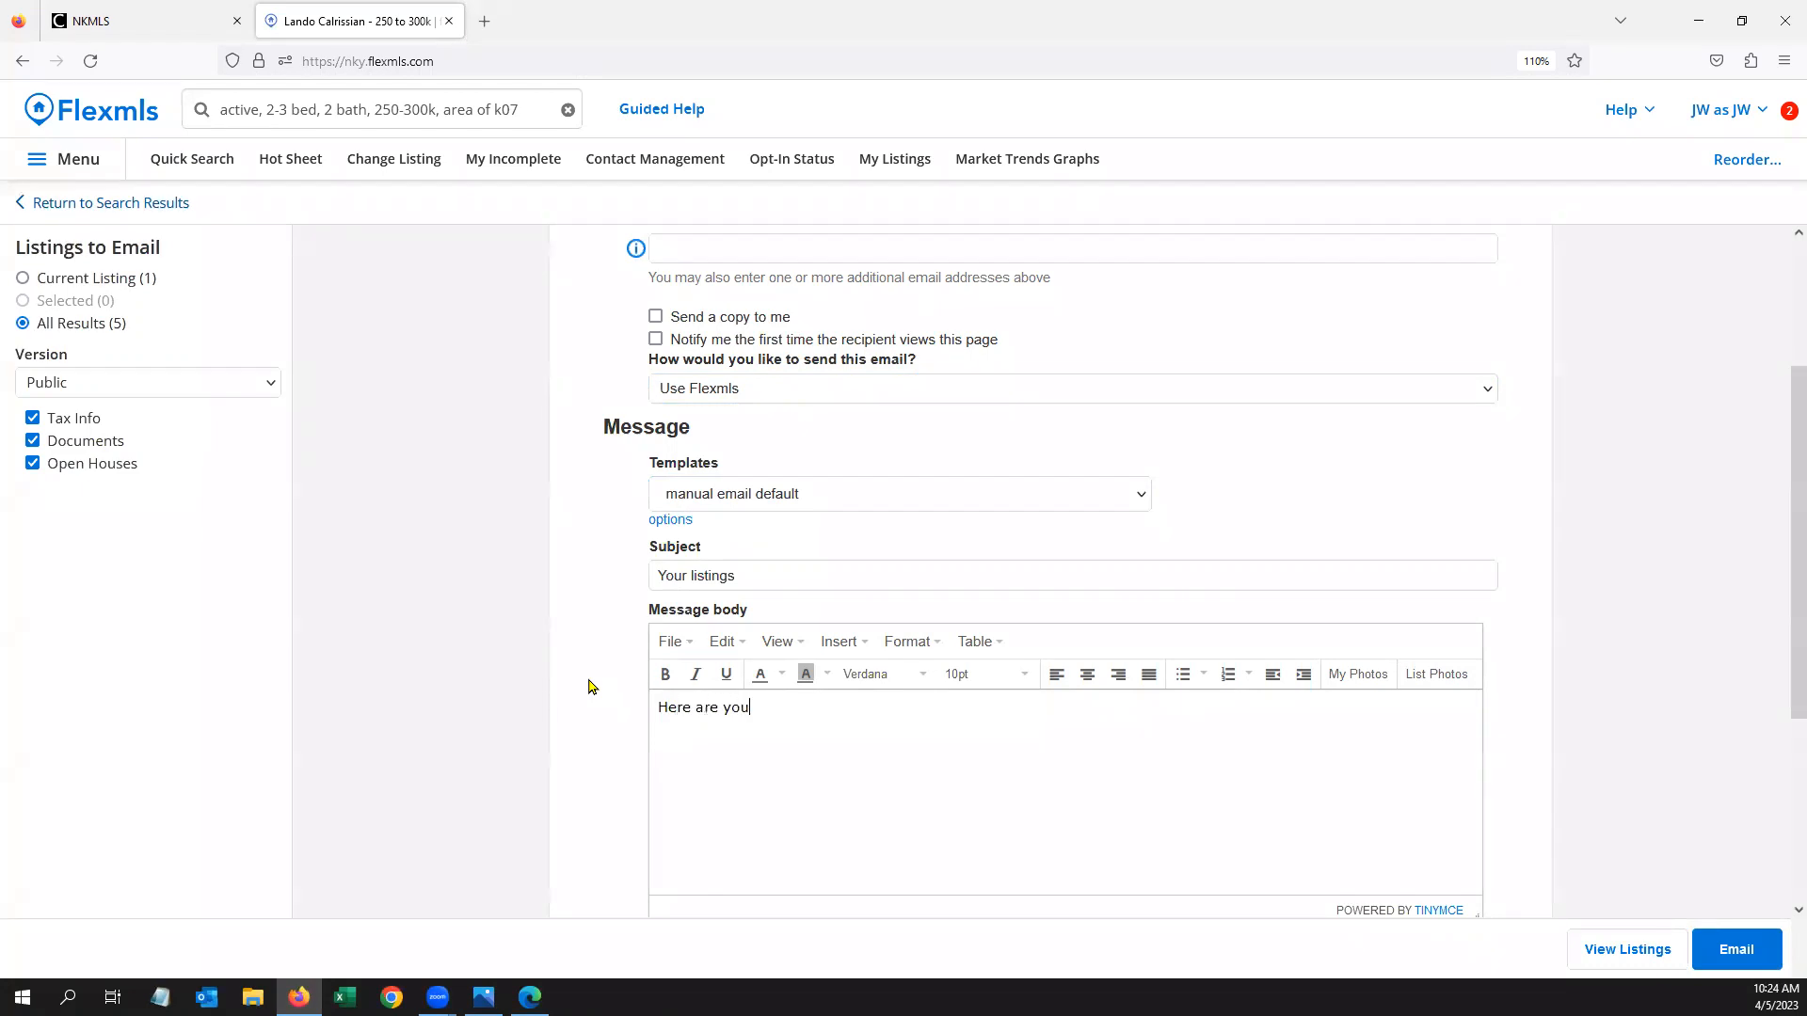
{"action": "type", "text": "r listings from your search."}
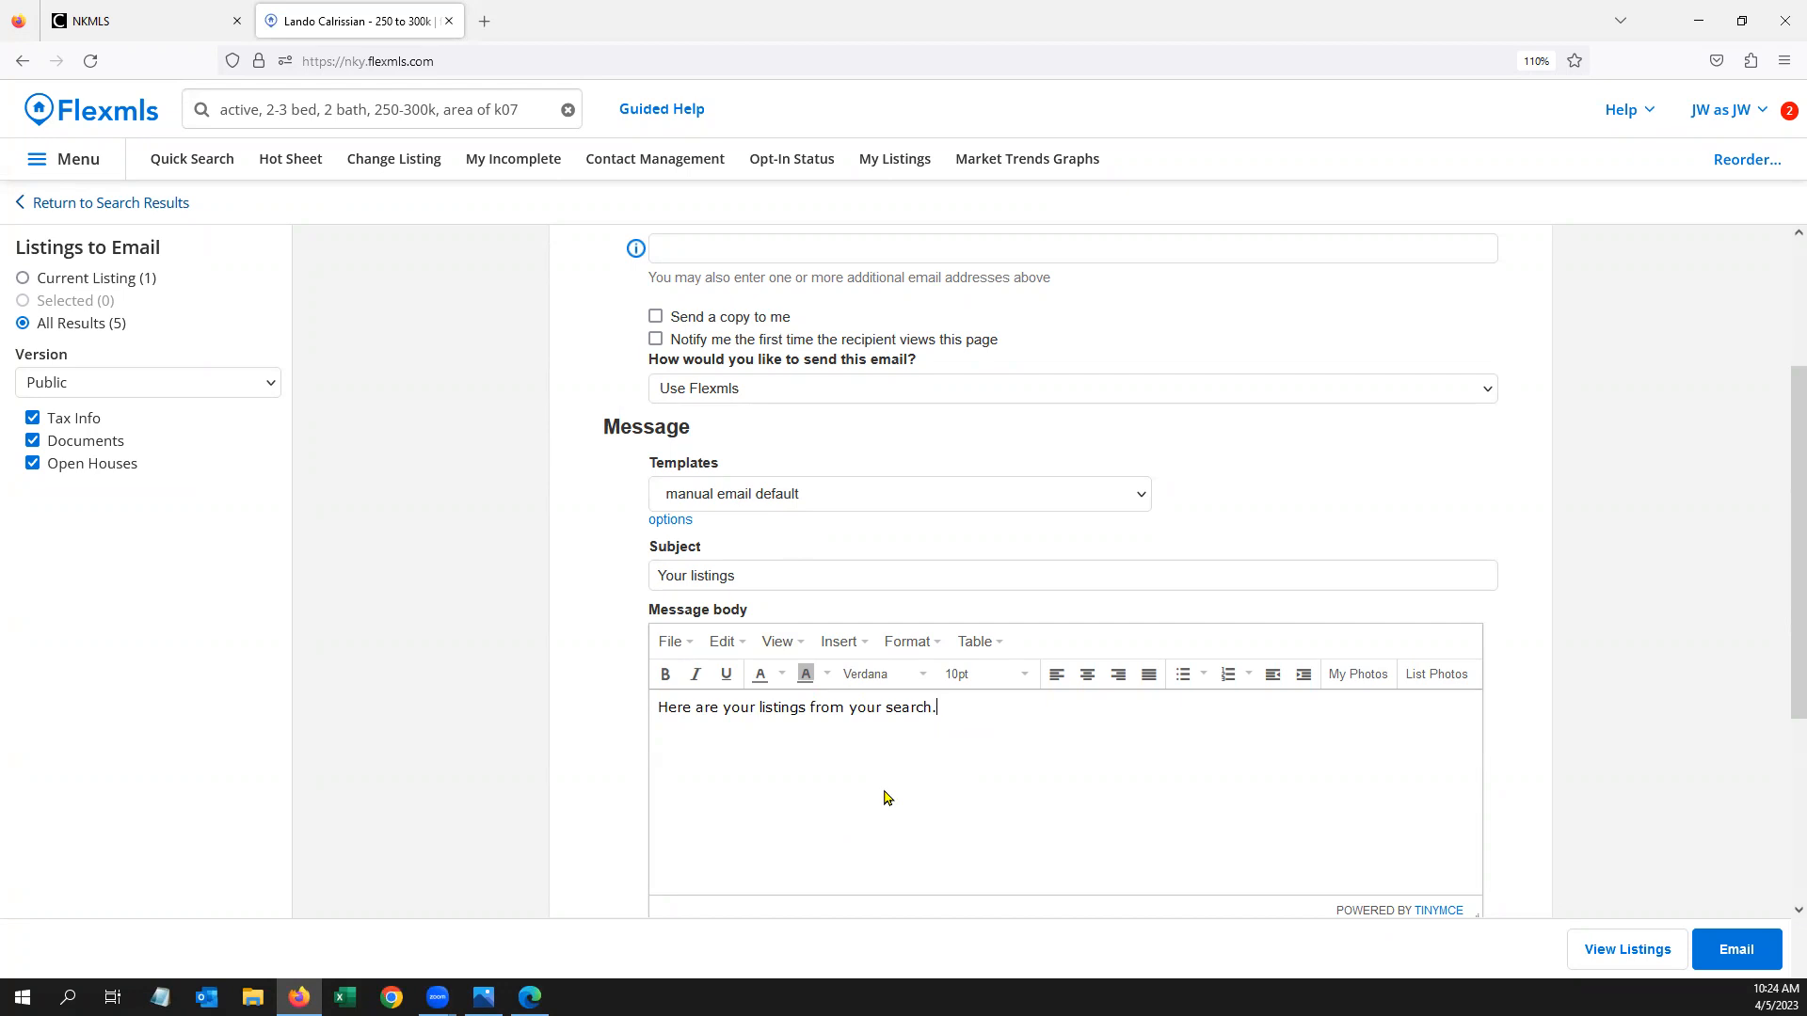
{"action": "scroll", "coordinate": [1057, 629], "scroll_direction": "down", "scroll_amount": 3}
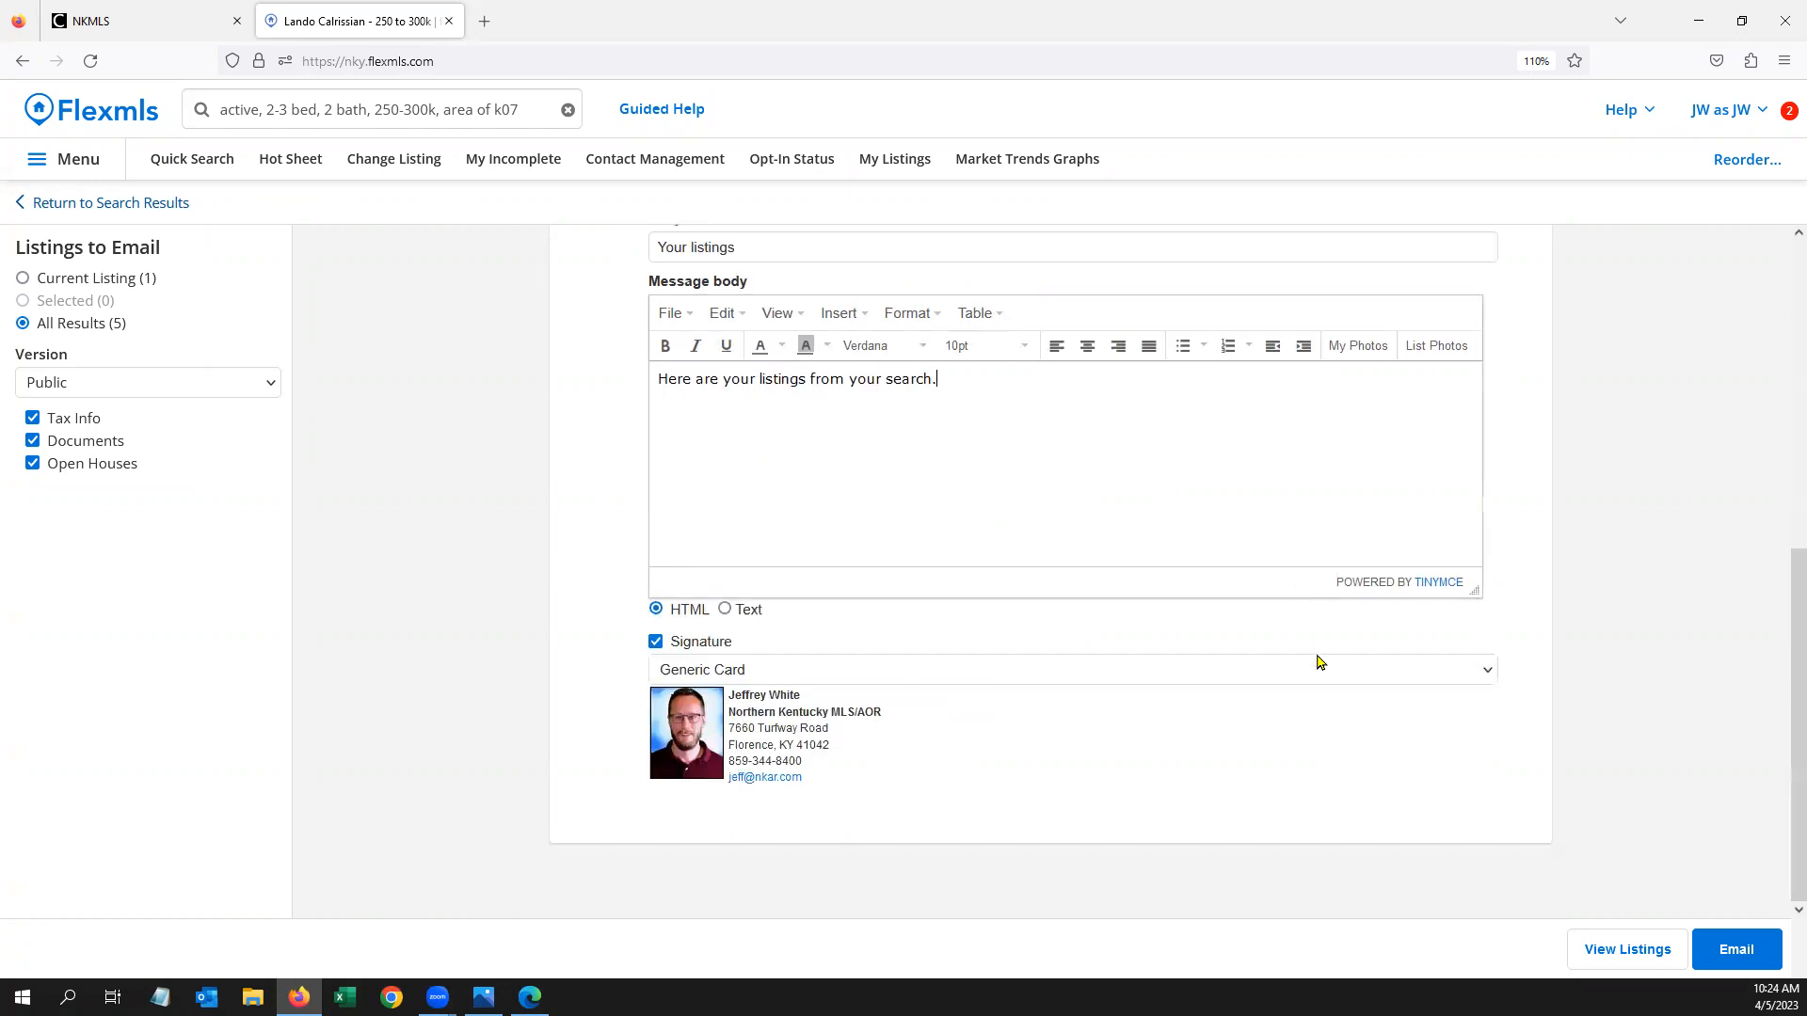
Send the listings email, return to the 5 search results, and open the Save options
{"action": "left_click", "coordinate": [1730, 957]}
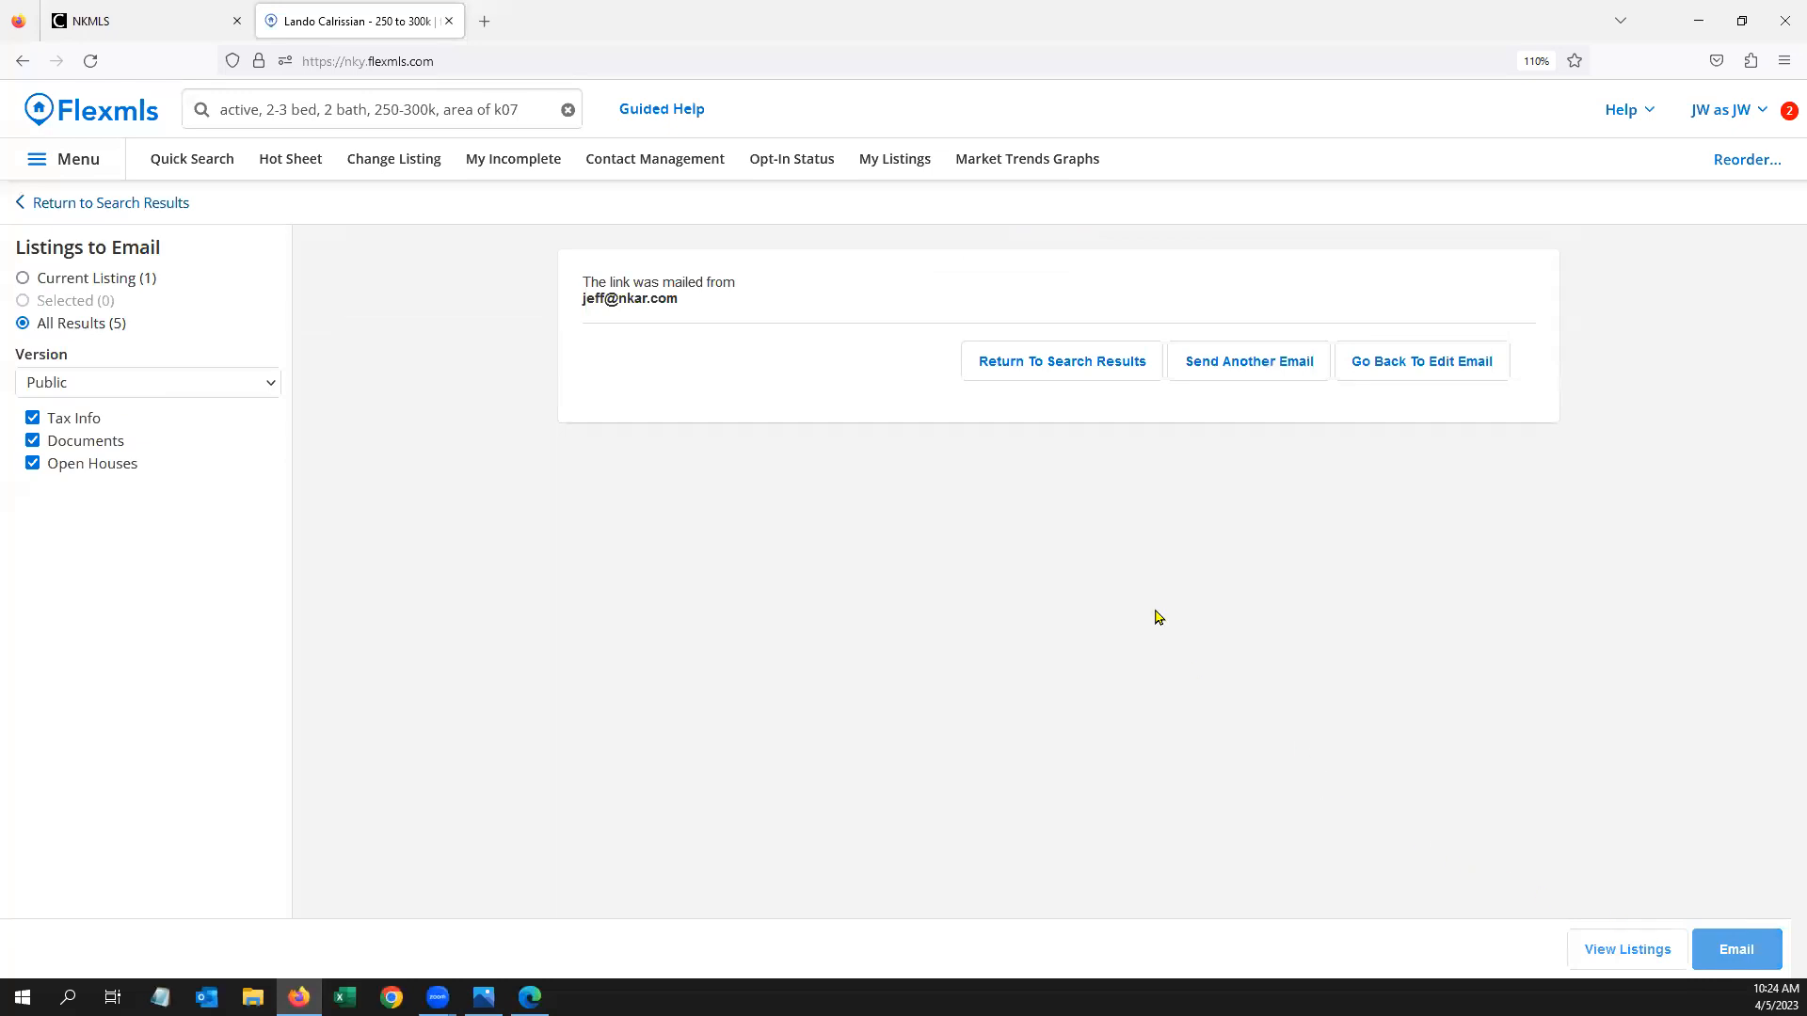
{"action": "left_click", "coordinate": [1060, 369]}
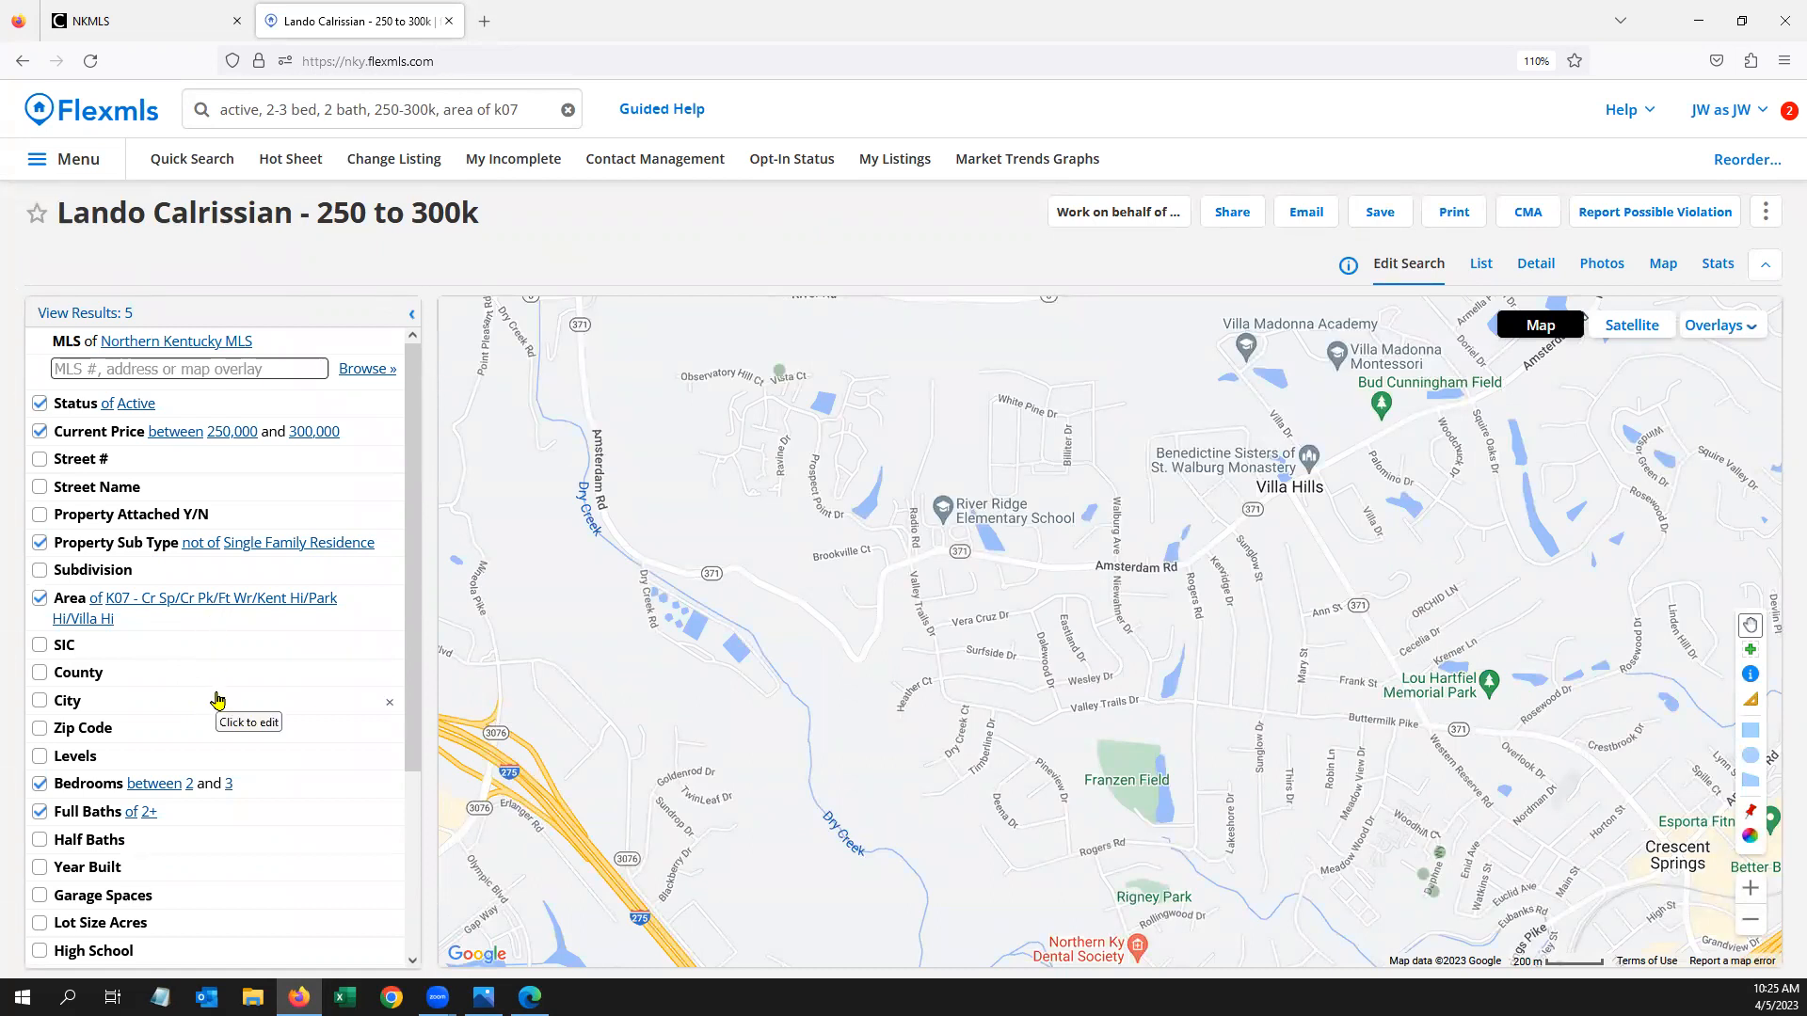
{"action": "left_click", "coordinate": [1392, 215]}
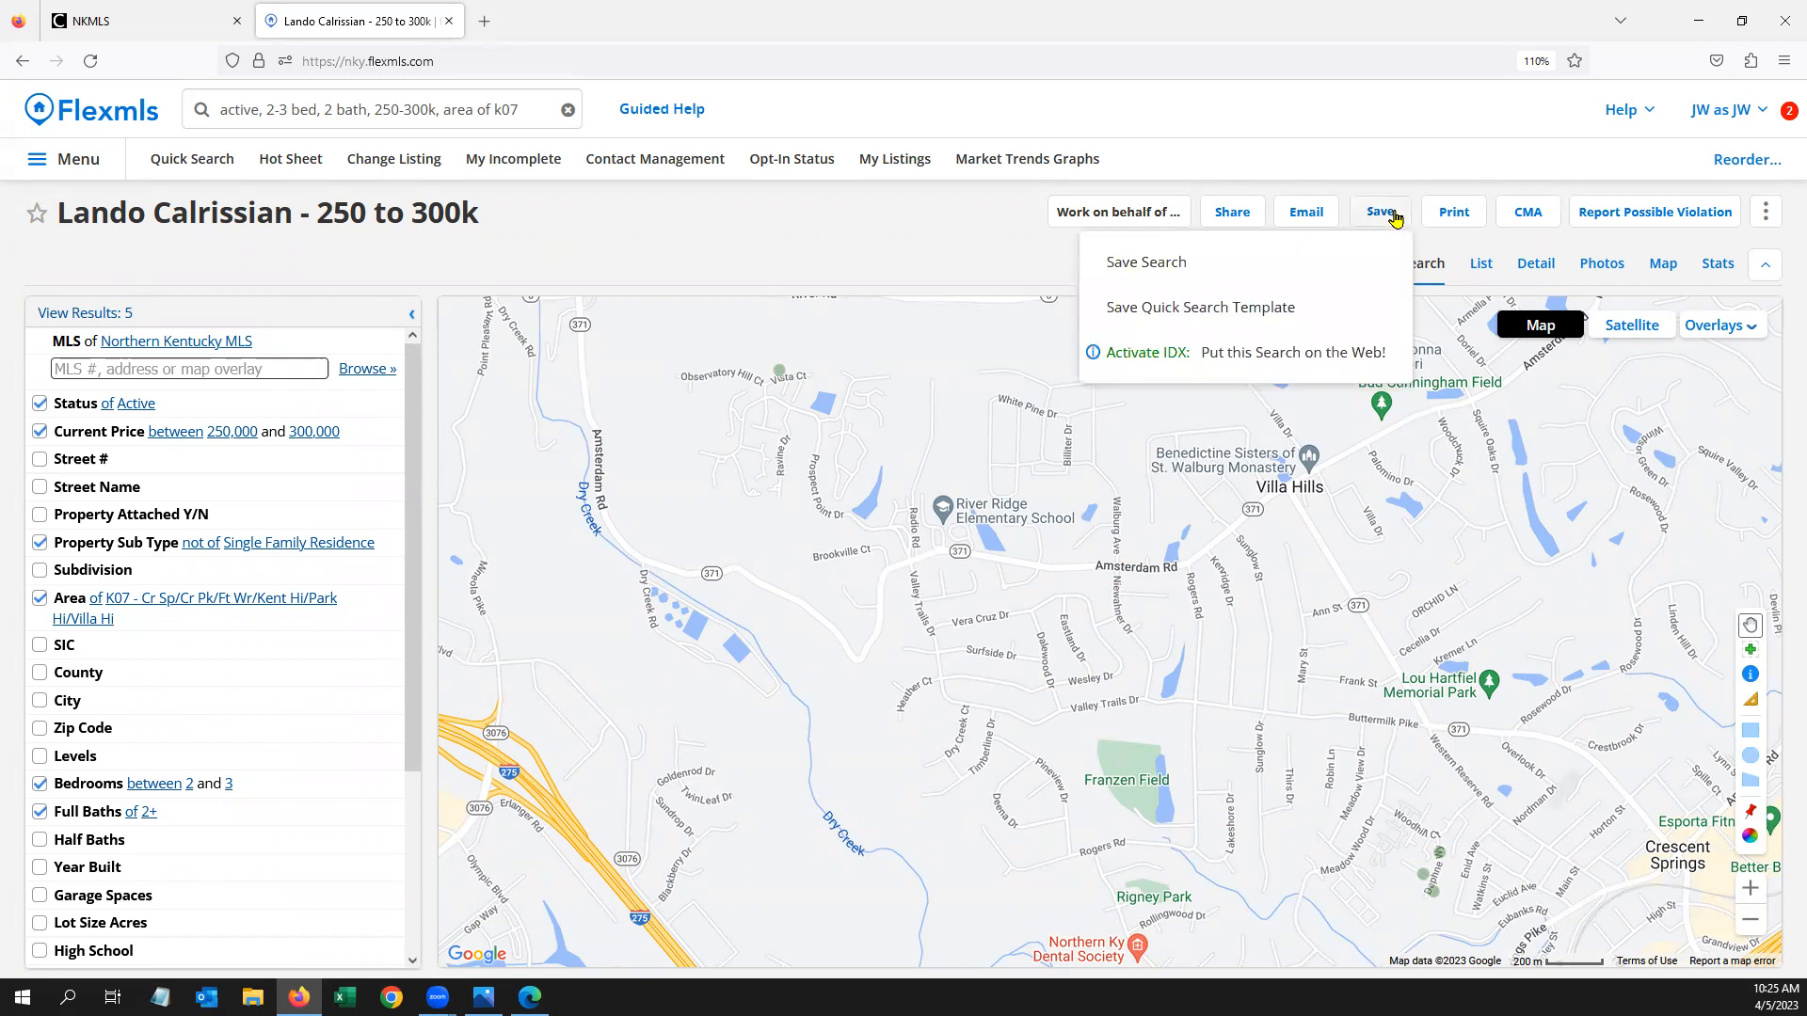
Fill in a new saved search with new contact, portal Yes and portal invite, then close unsaved
{"action": "left_click", "coordinate": [1173, 271]}
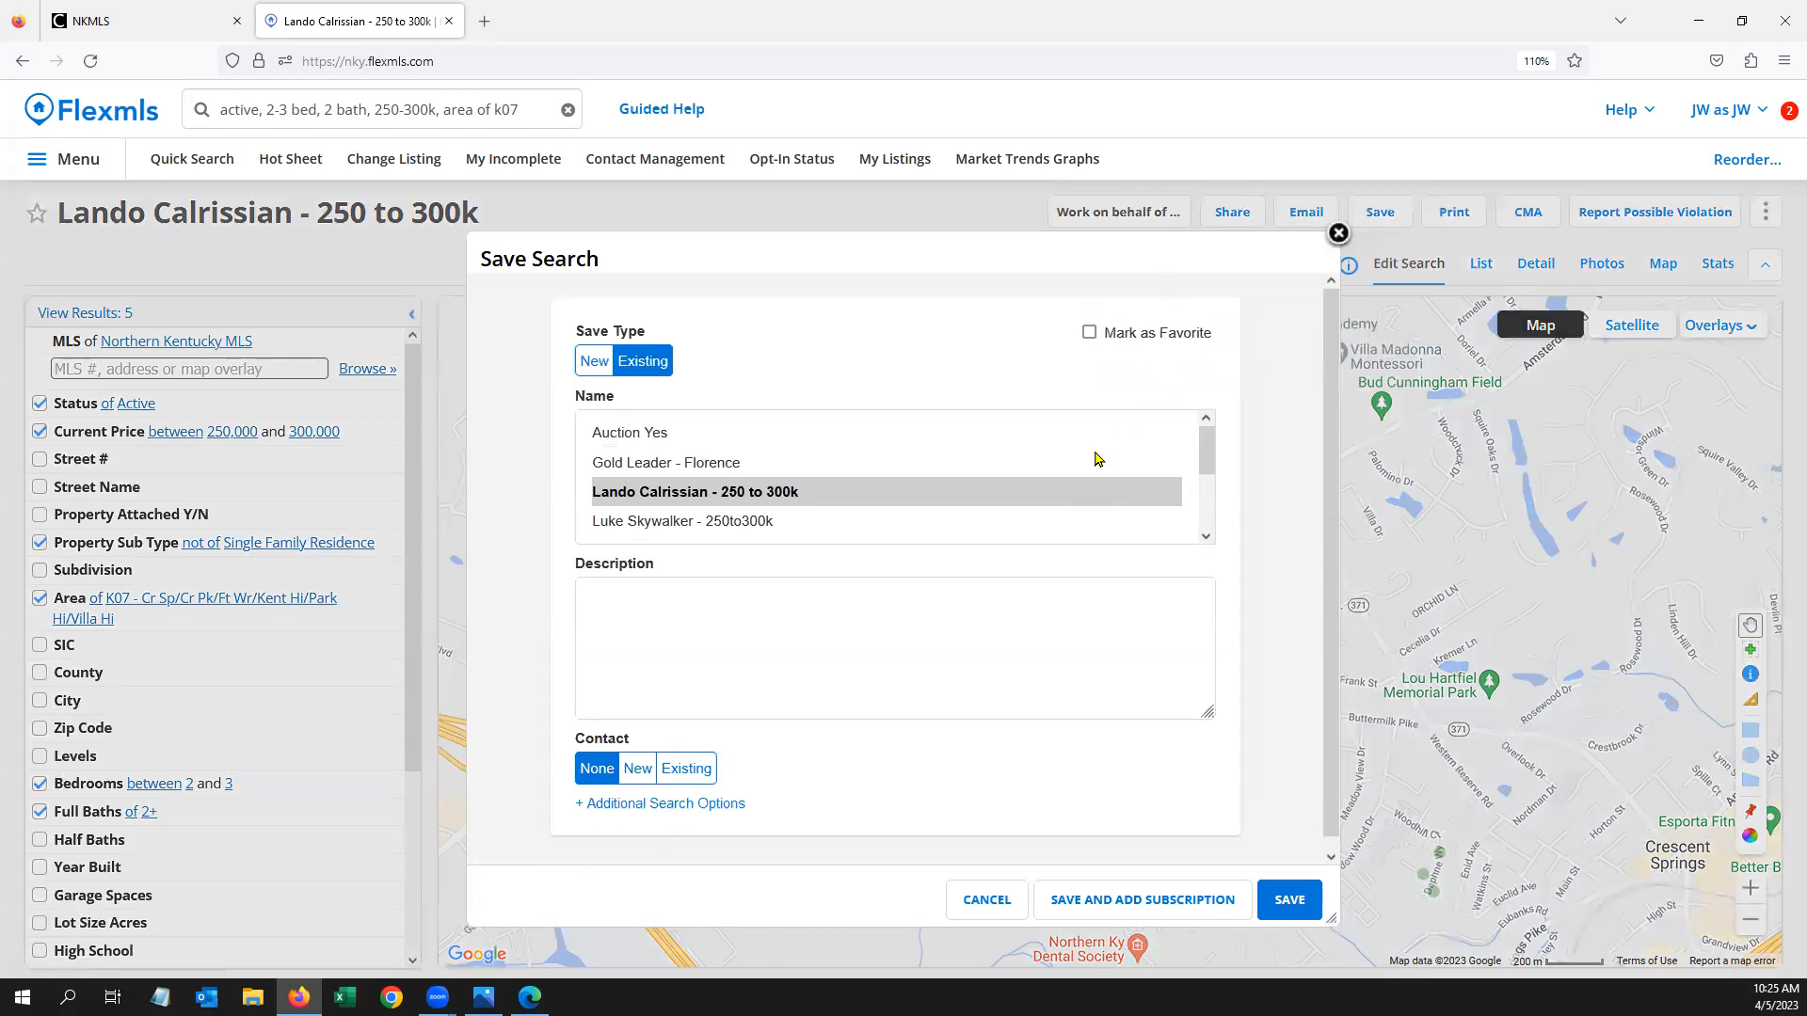
{"action": "left_click", "coordinate": [595, 361]}
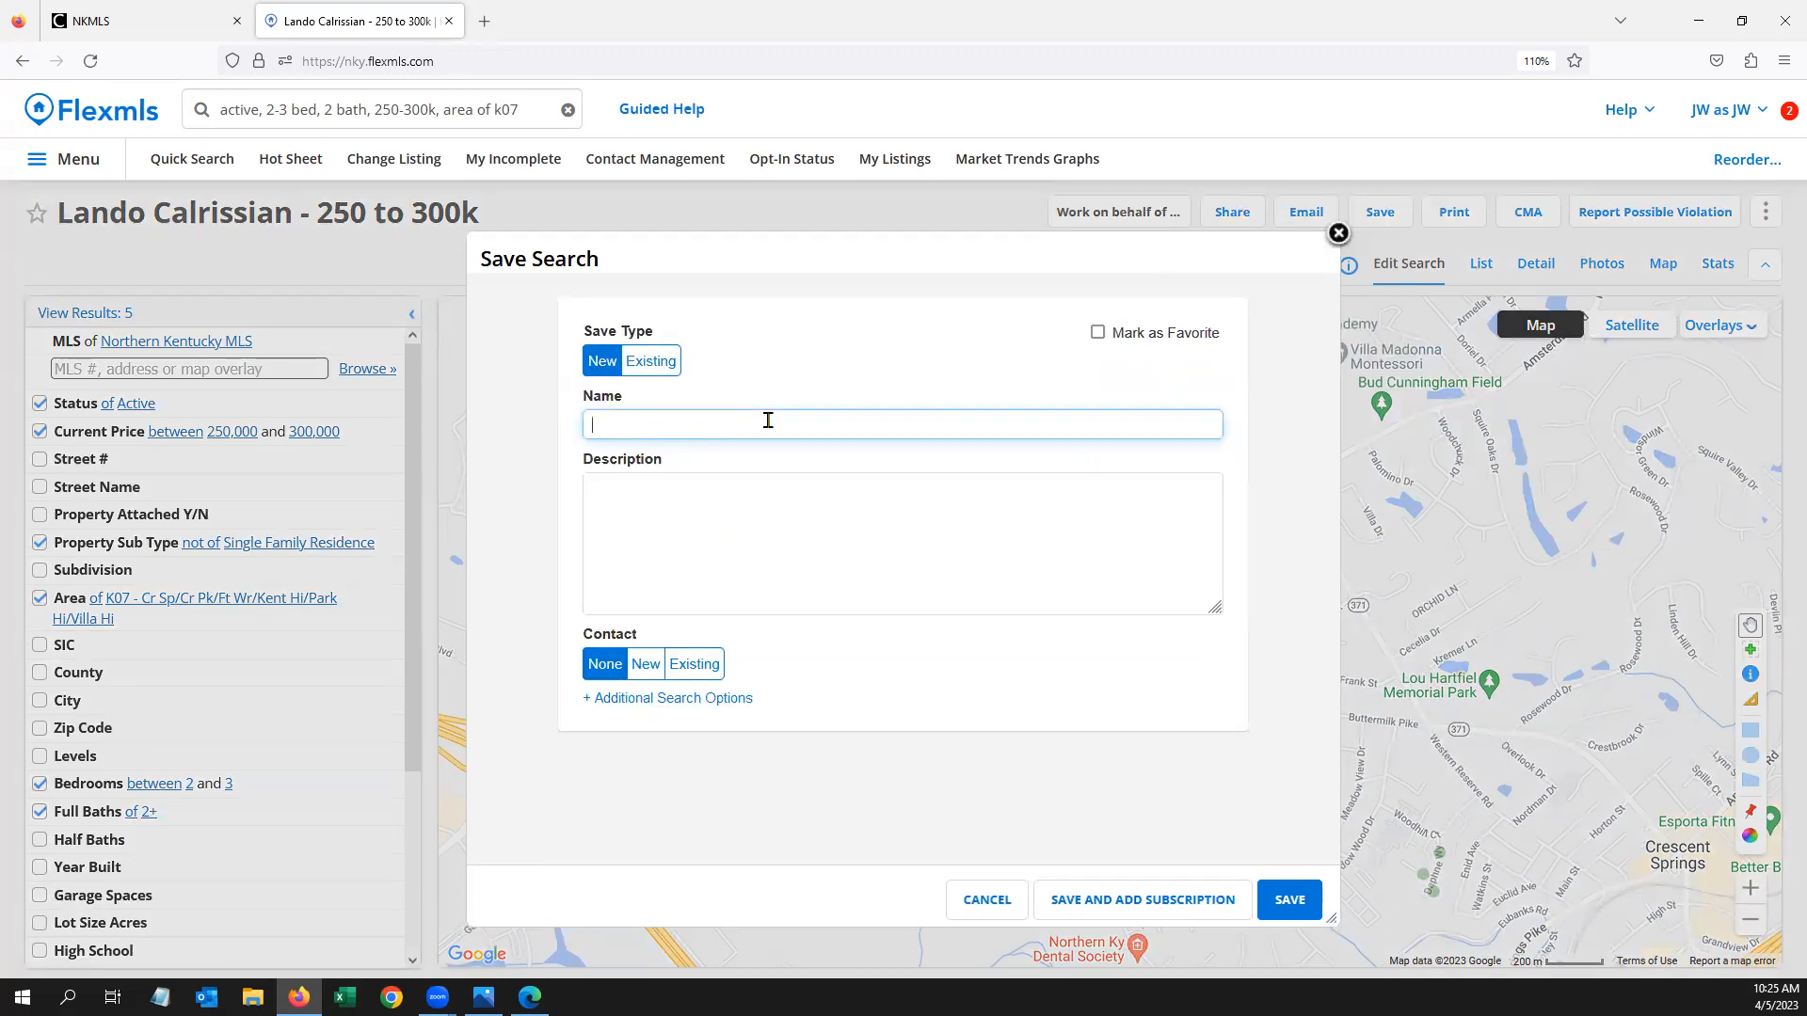
{"action": "left_click", "coordinate": [648, 665]}
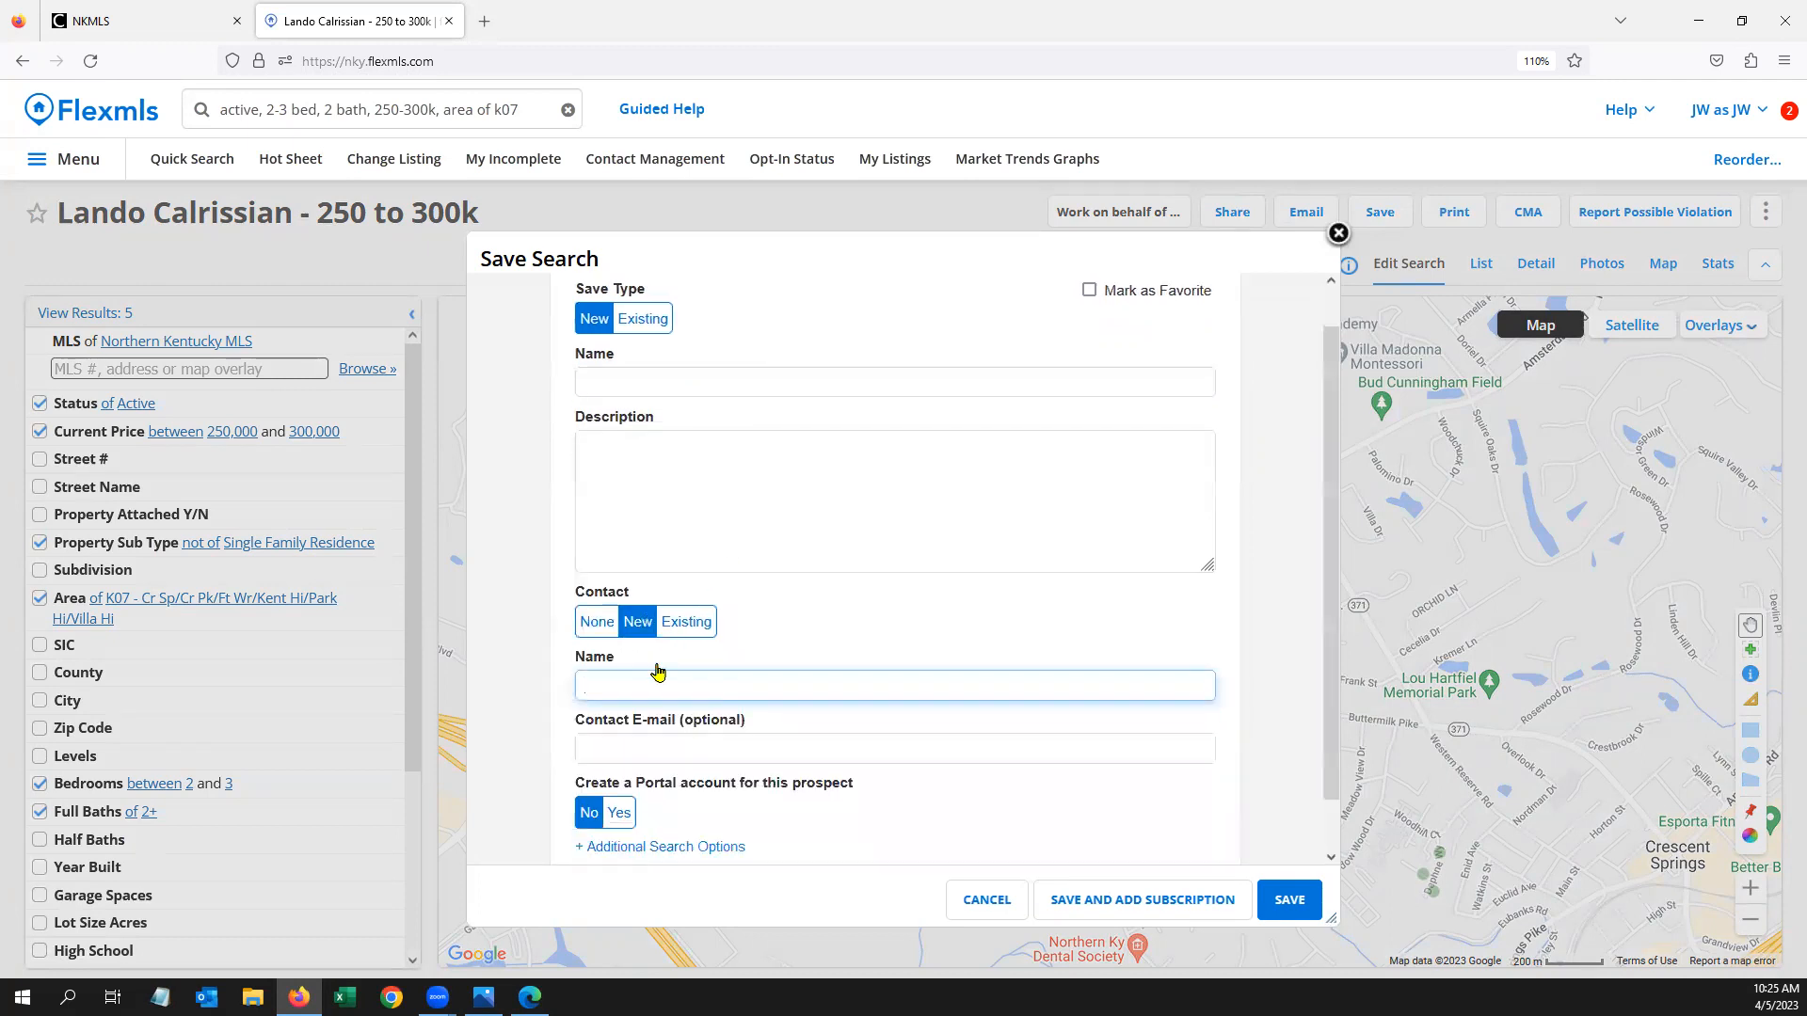
{"action": "left_click", "coordinate": [623, 759]}
{"action": "scroll", "coordinate": [623, 758], "scroll_direction": "down", "scroll_amount": 1}
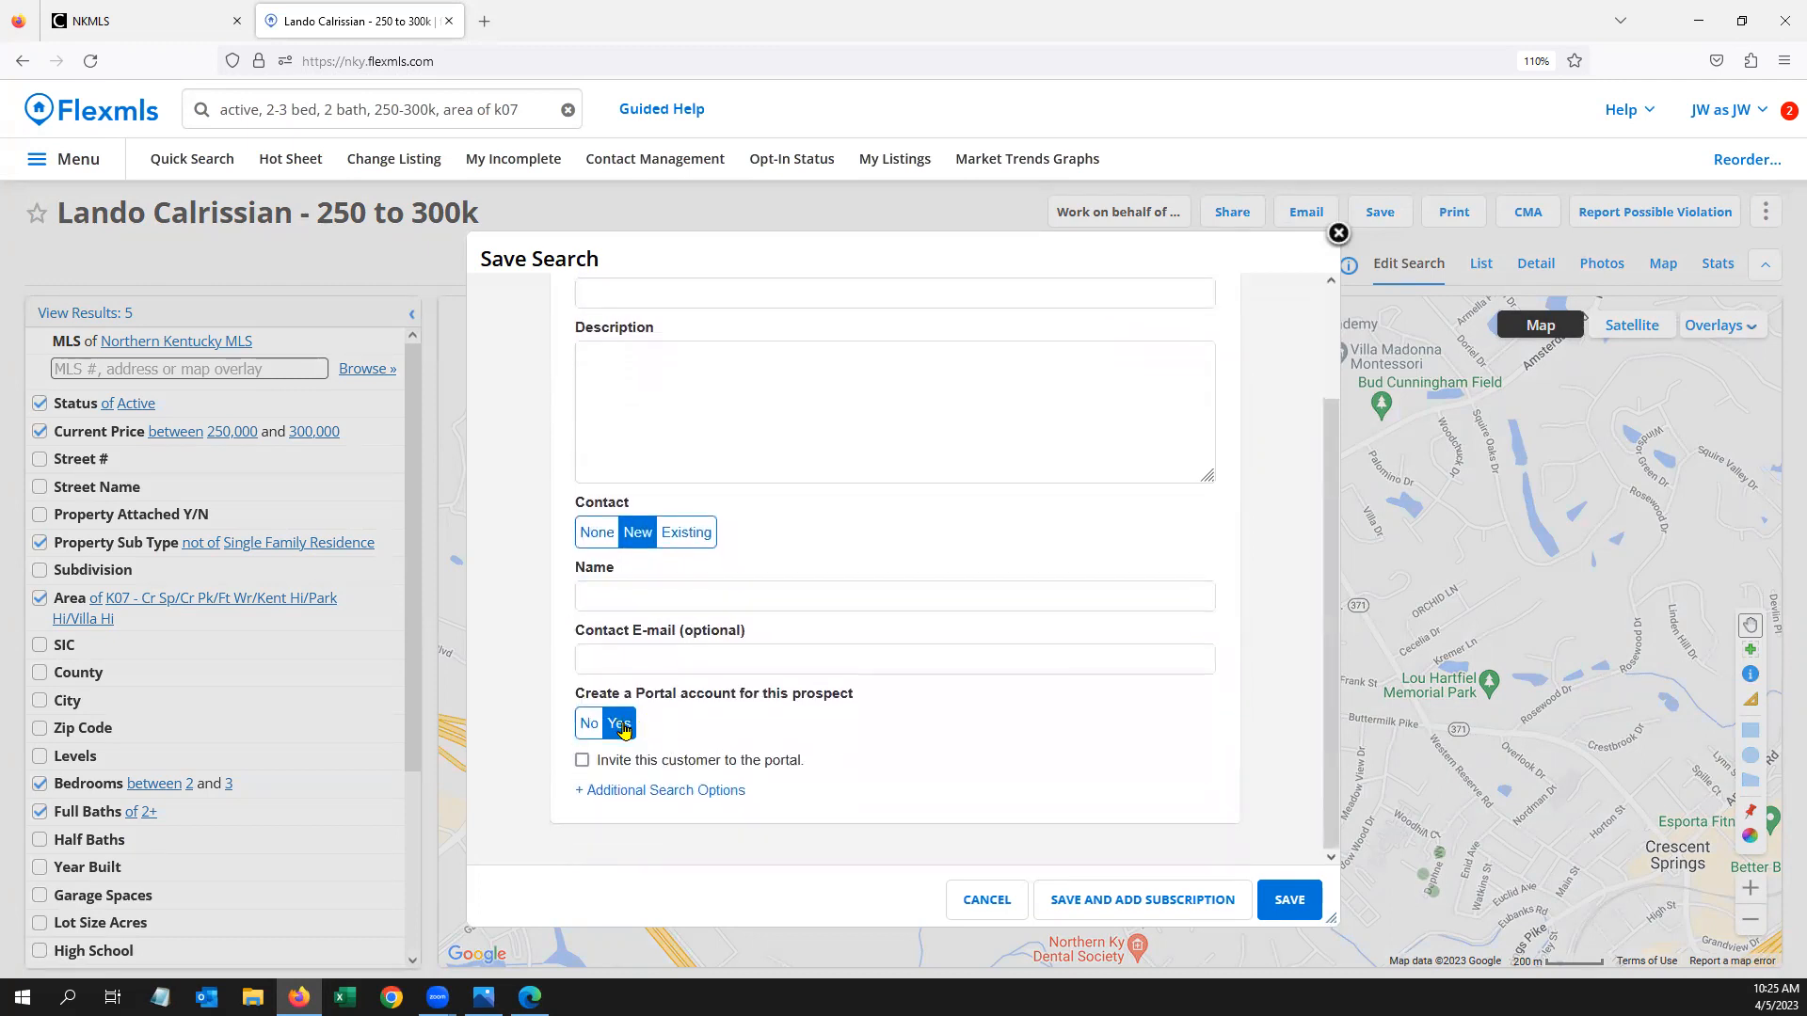
{"action": "left_click", "coordinate": [583, 762]}
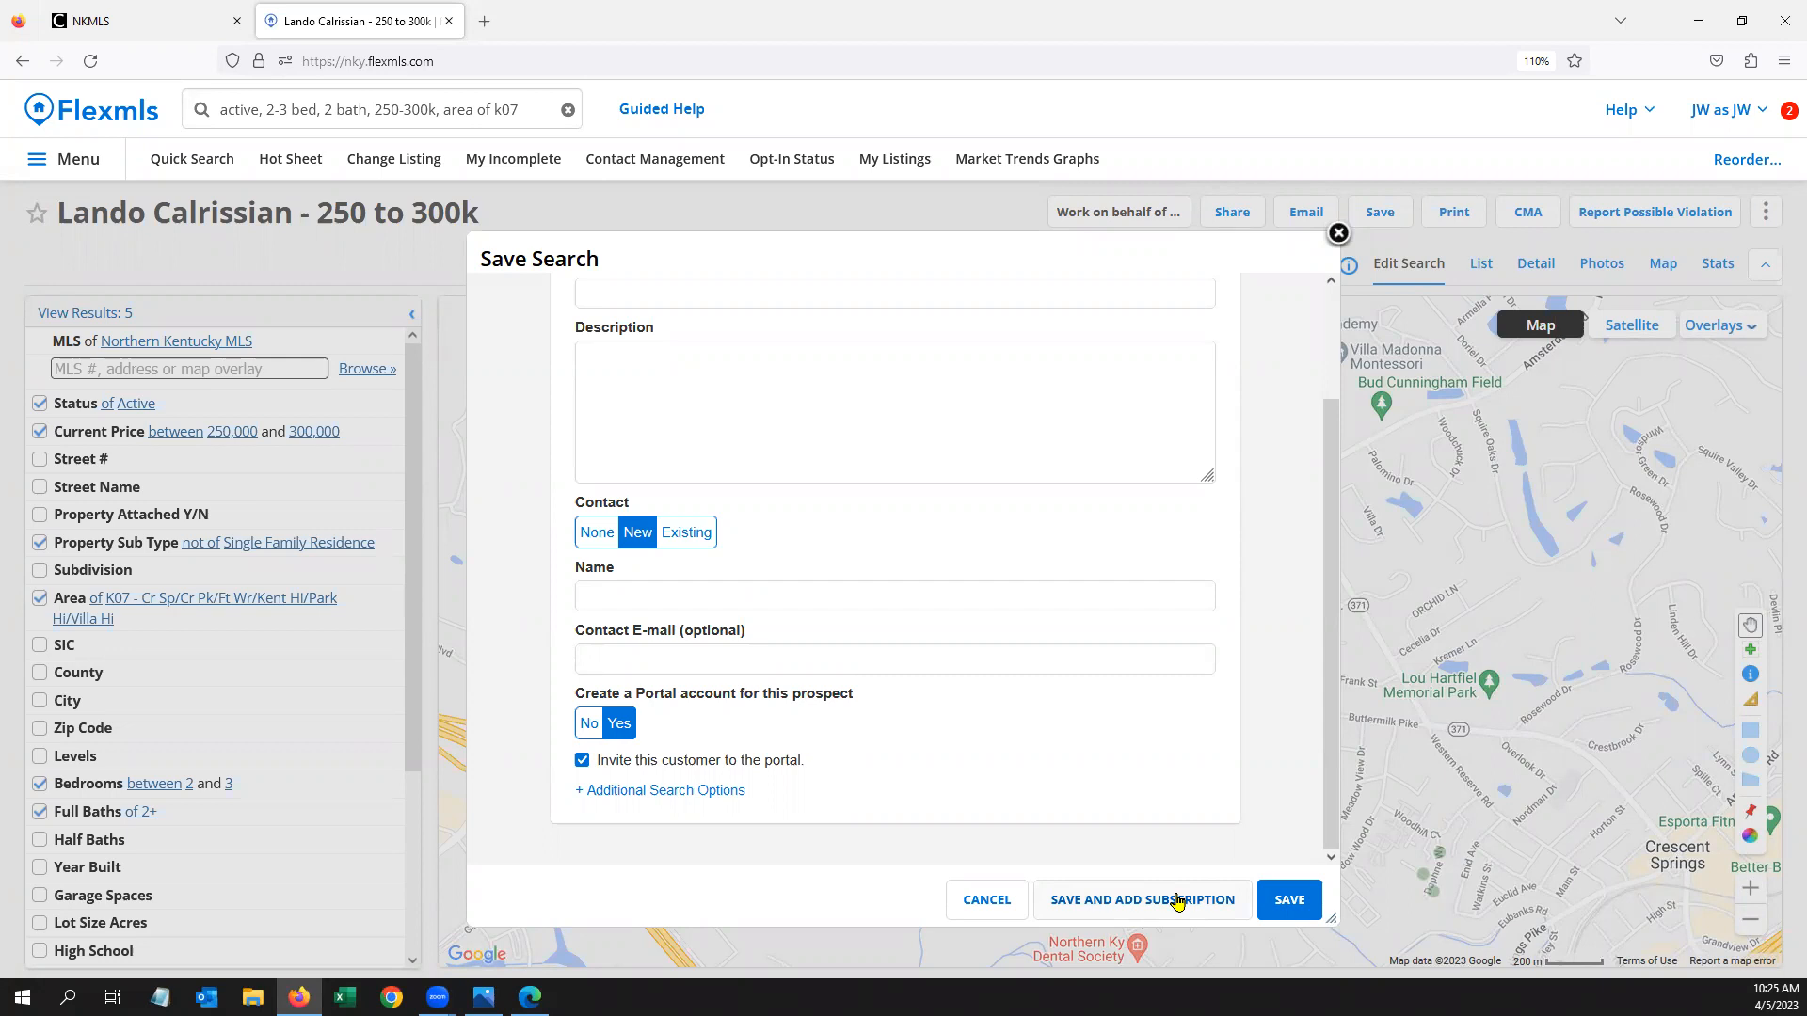
{"action": "left_click", "coordinate": [1339, 234]}
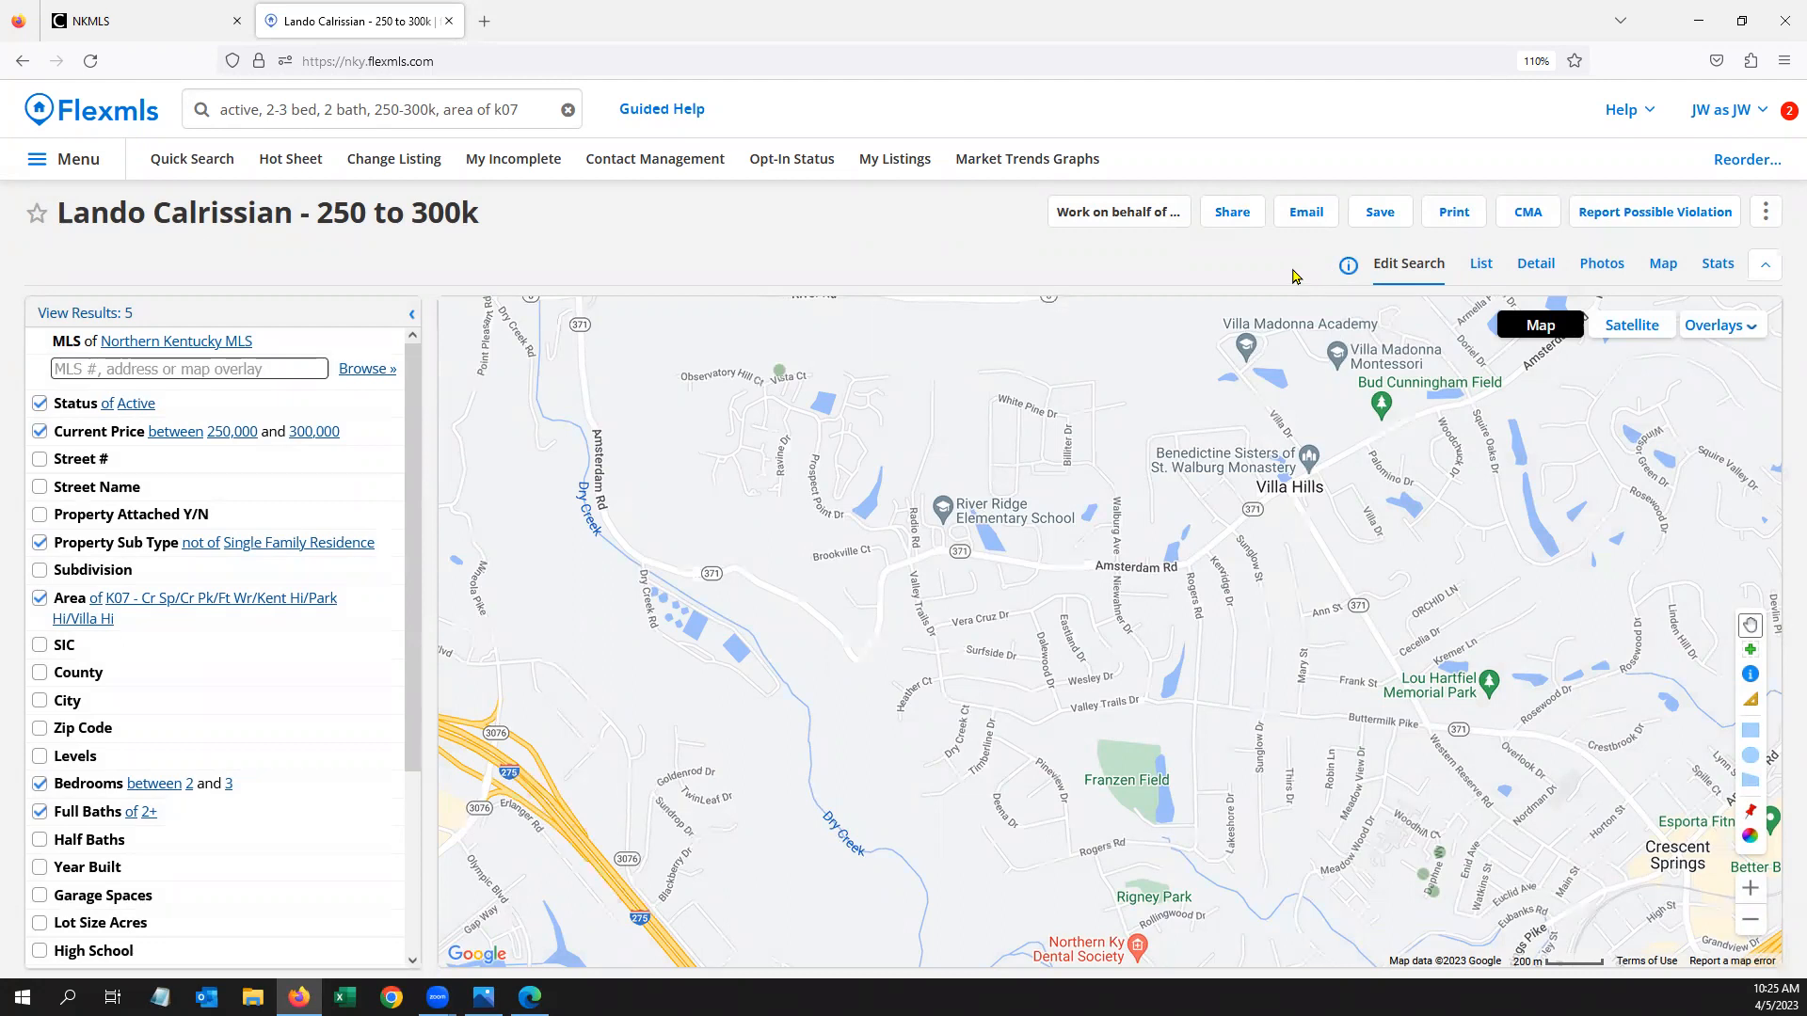
Search 'contact' to reach Contact Management and open the Pending contact's details
{"action": "left_click", "coordinate": [449, 108]}
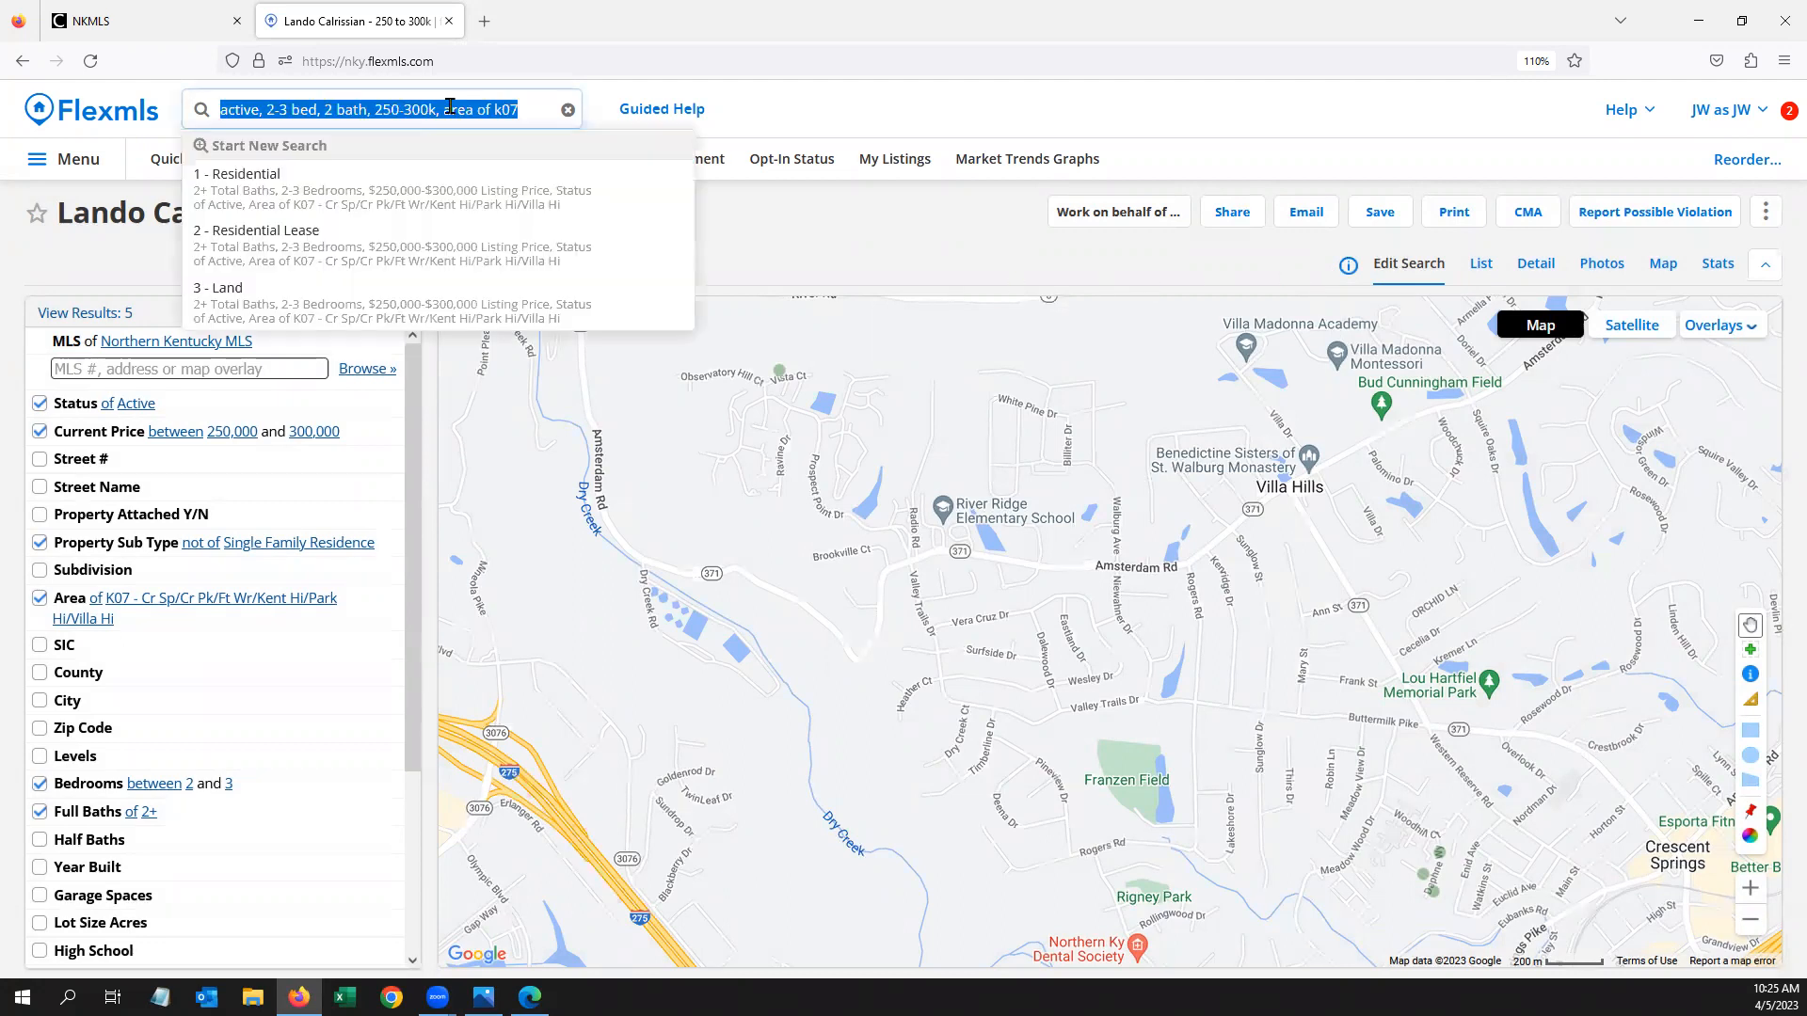
{"action": "key", "text": "BackSpace"}
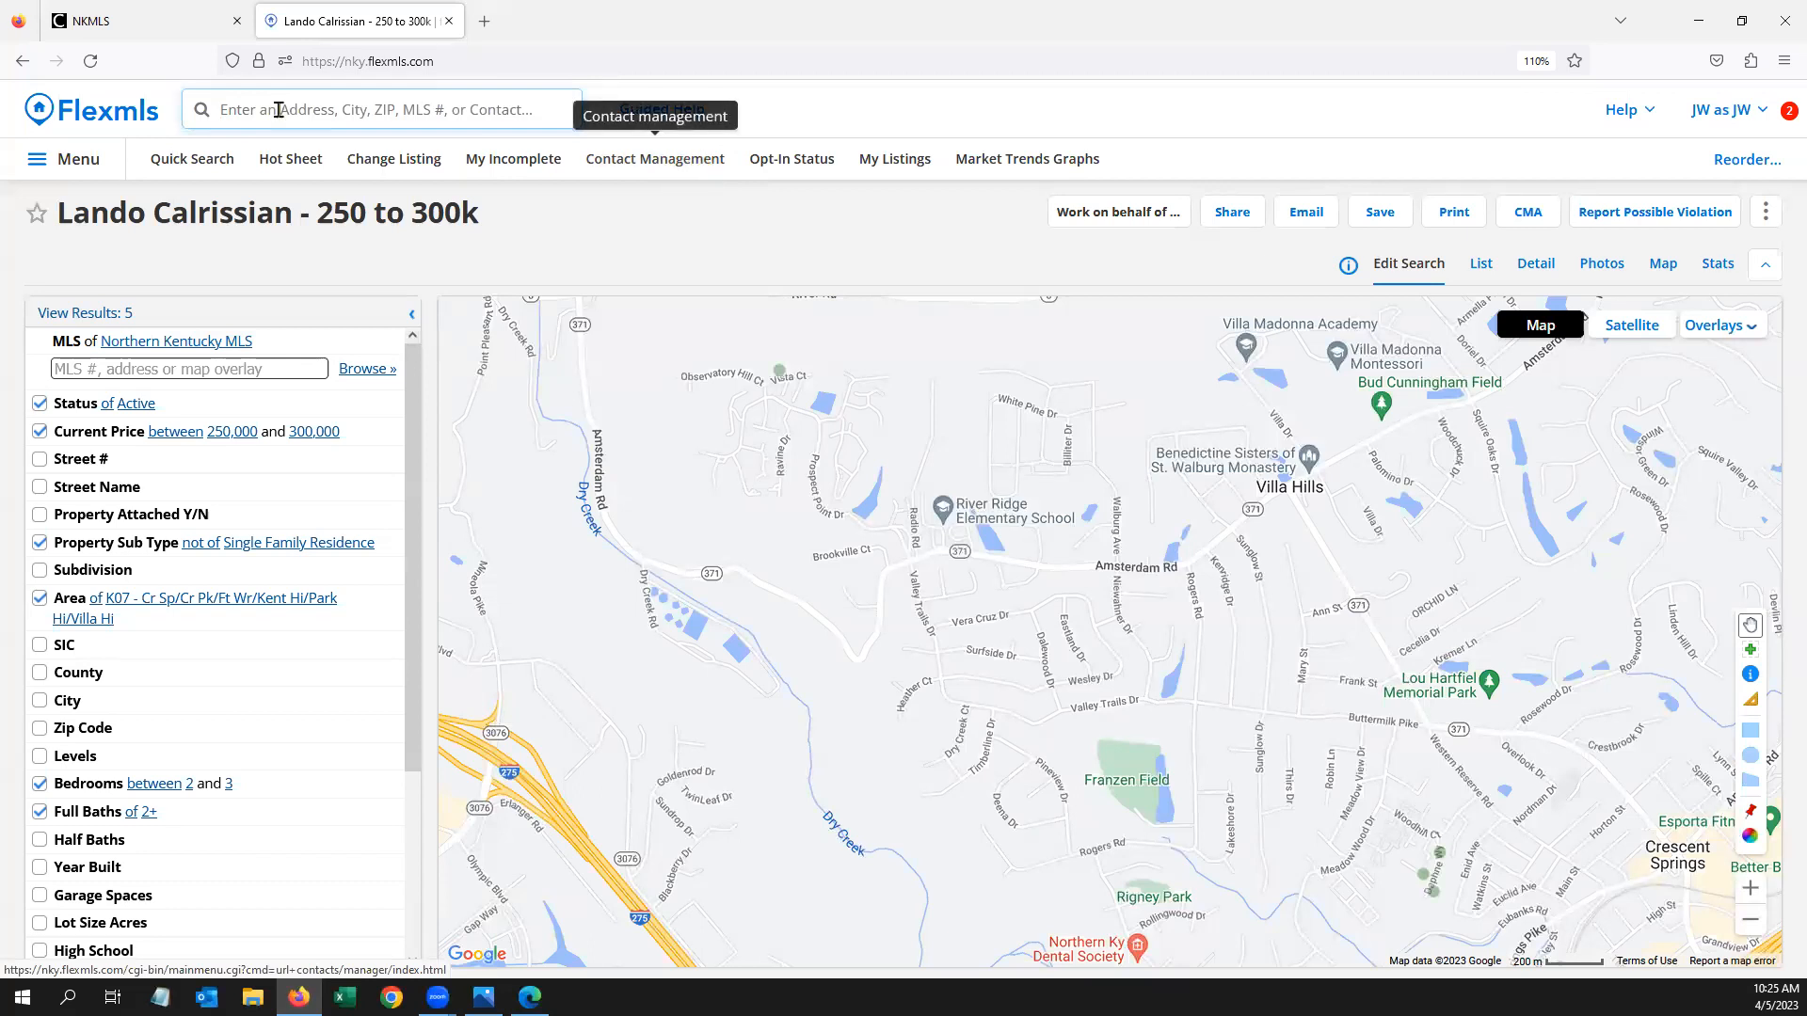
{"action": "type", "text": "contact"}
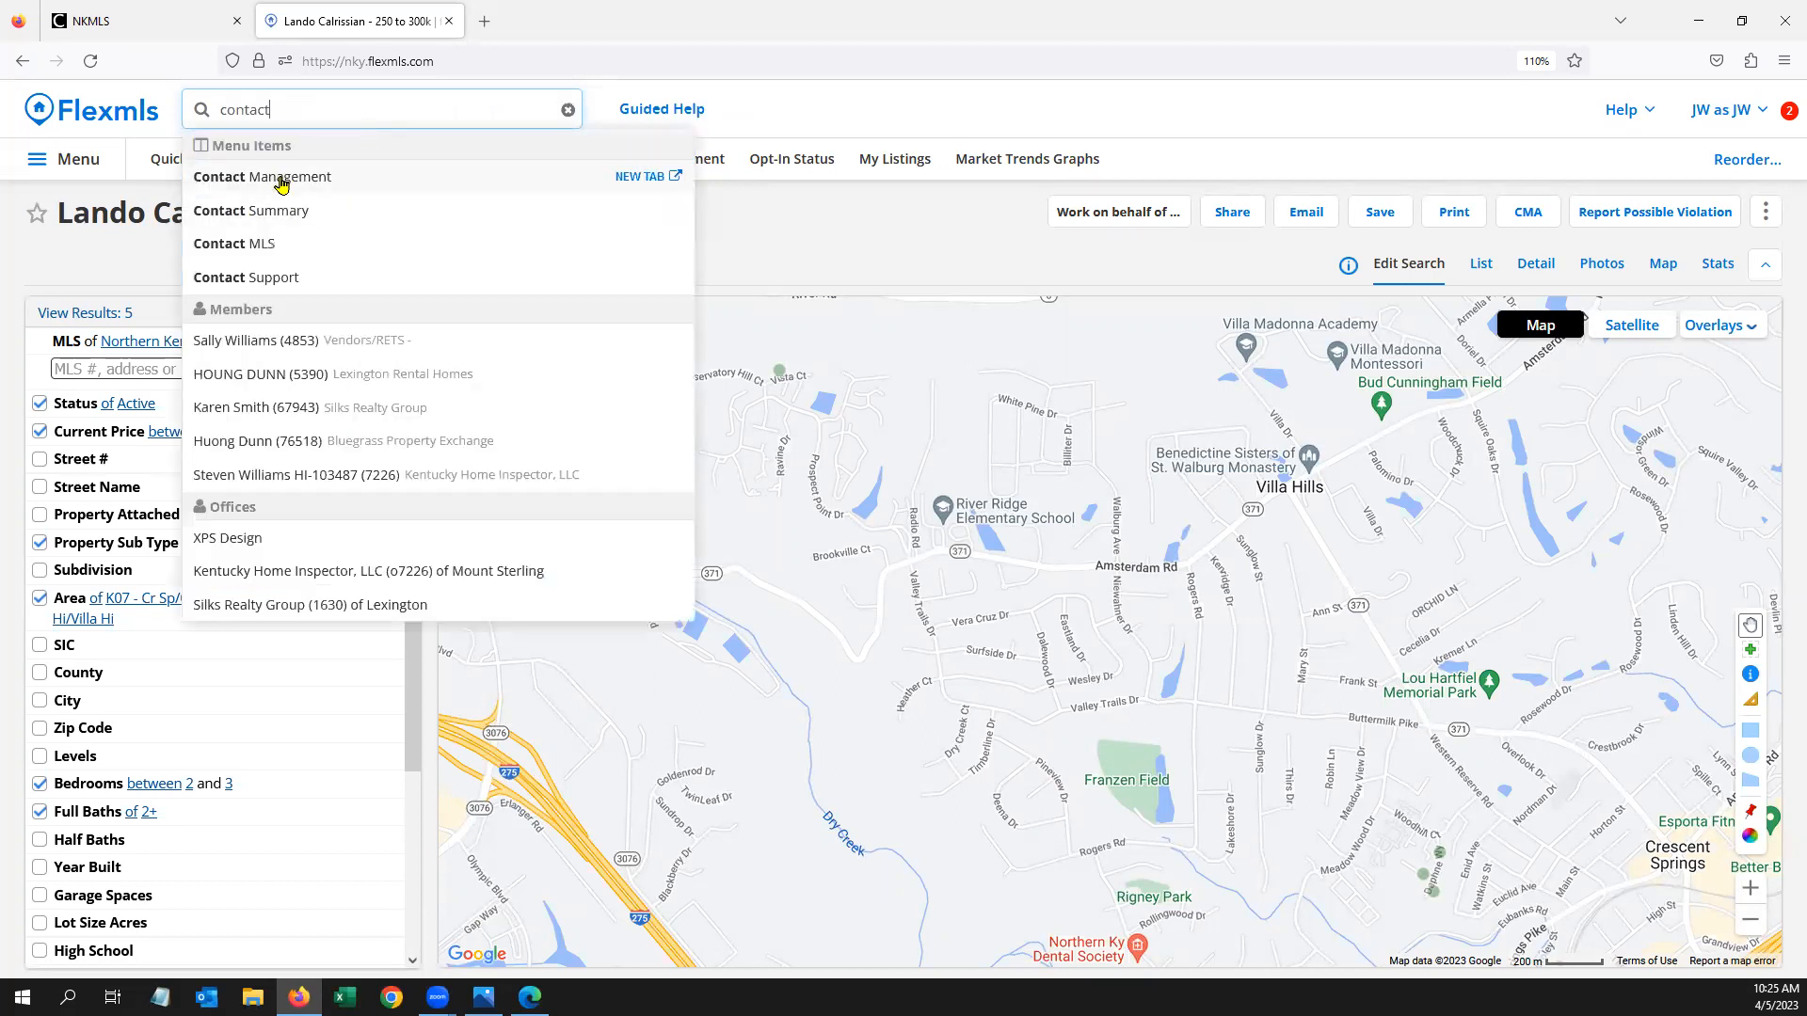
{"action": "left_click", "coordinate": [281, 184]}
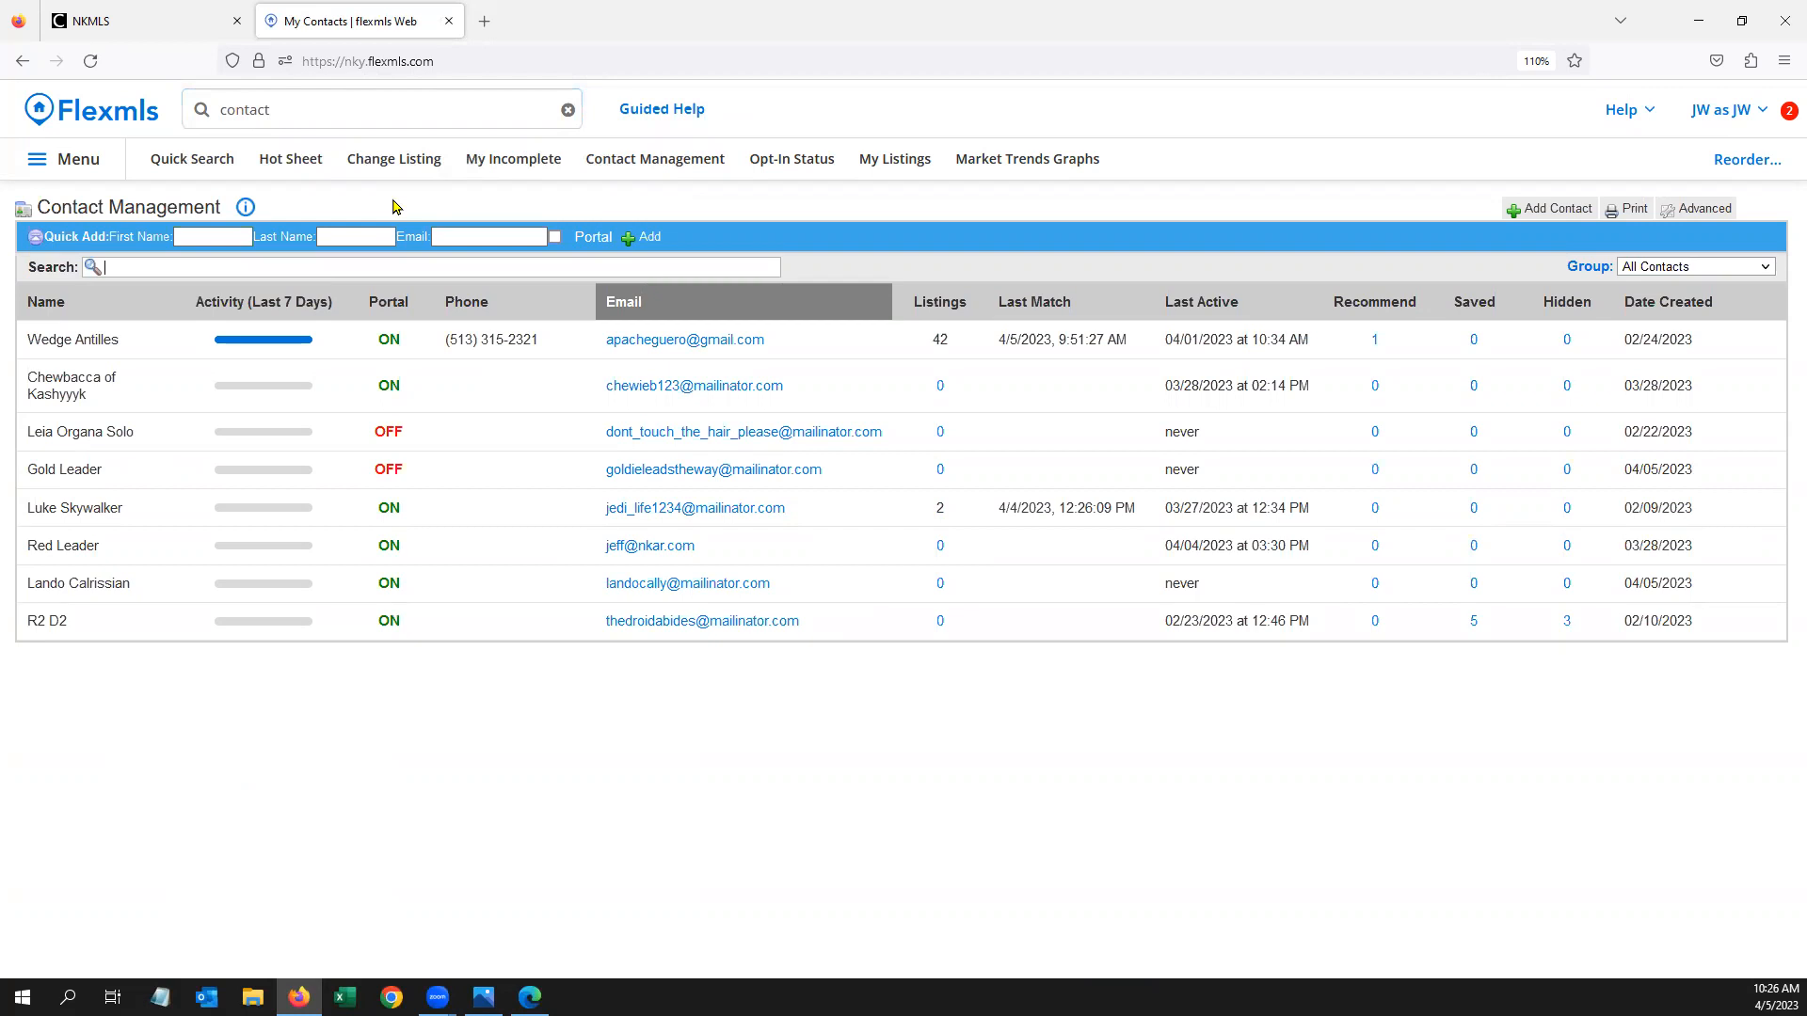
{"action": "left_click", "coordinate": [154, 592]}
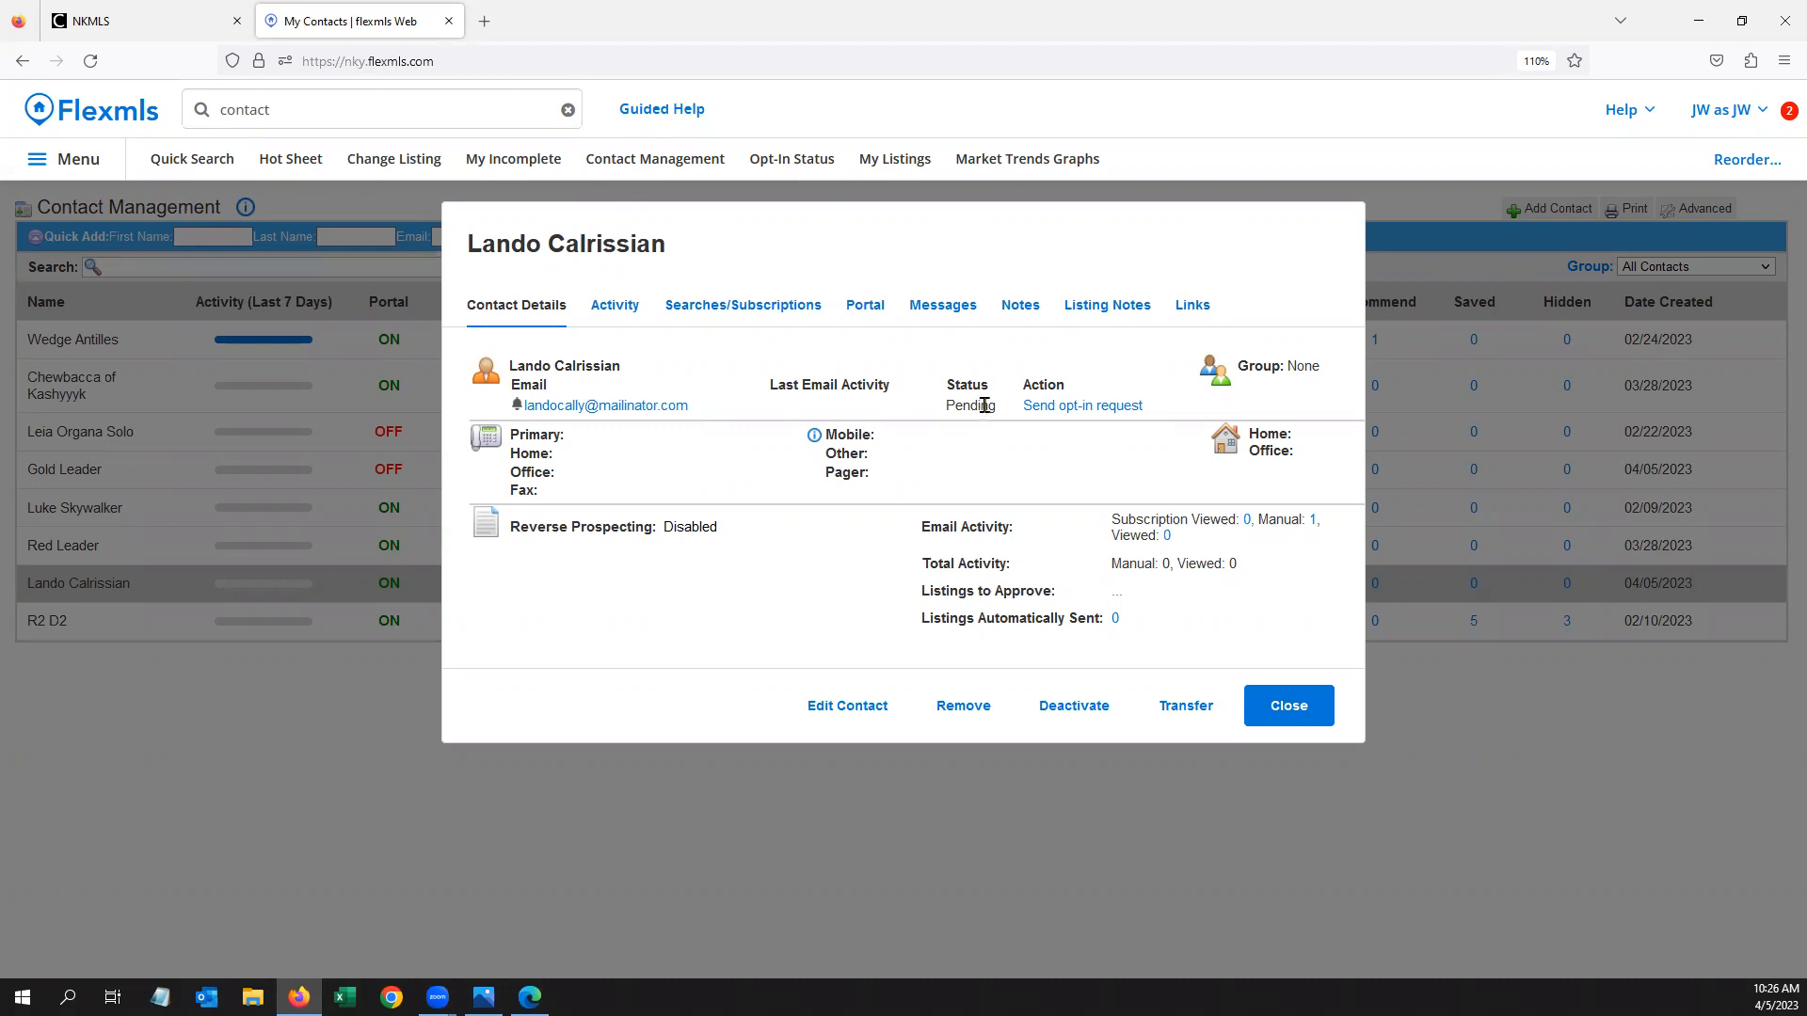
Open the contact's 250 to 300k subscription from their searches and subscriptions list
{"action": "left_click", "coordinate": [763, 306]}
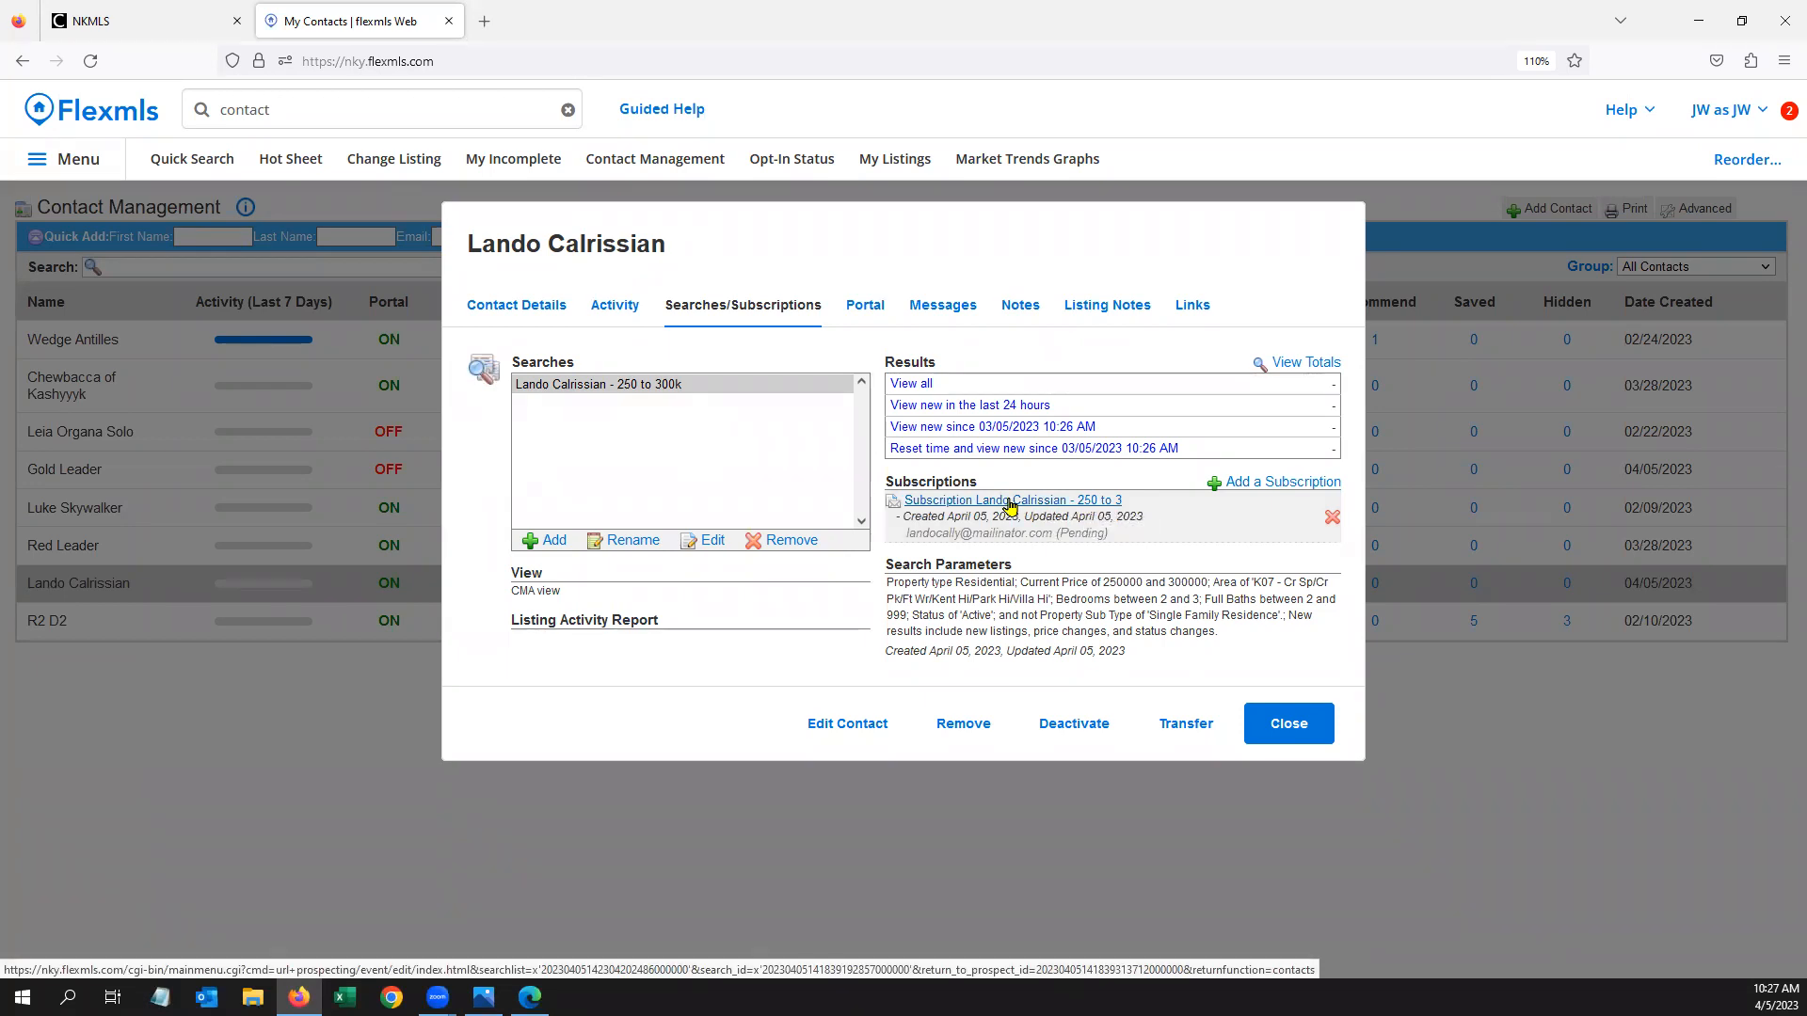
{"action": "left_click", "coordinate": [1065, 504]}
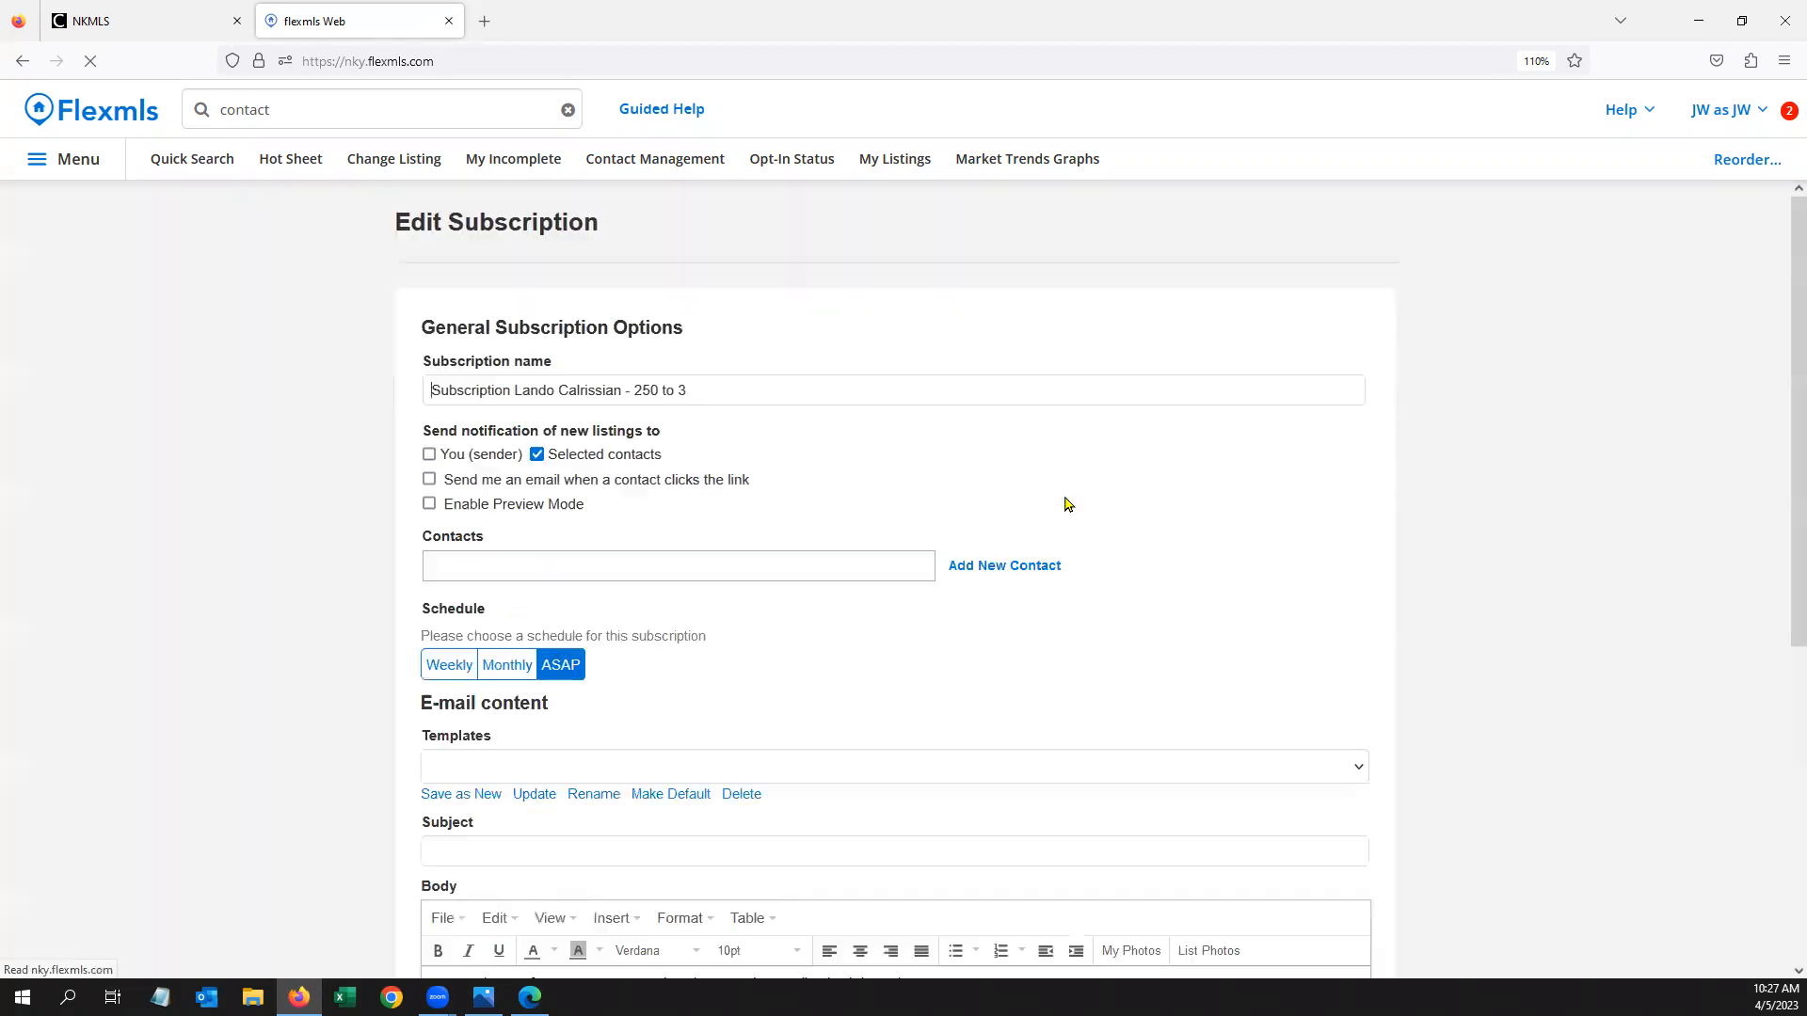
Switch the 250 to 300k subscription schedule to Monthly on the 1st day and save it
{"action": "scroll", "coordinate": [1054, 505], "scroll_direction": "down", "scroll_amount": 2}
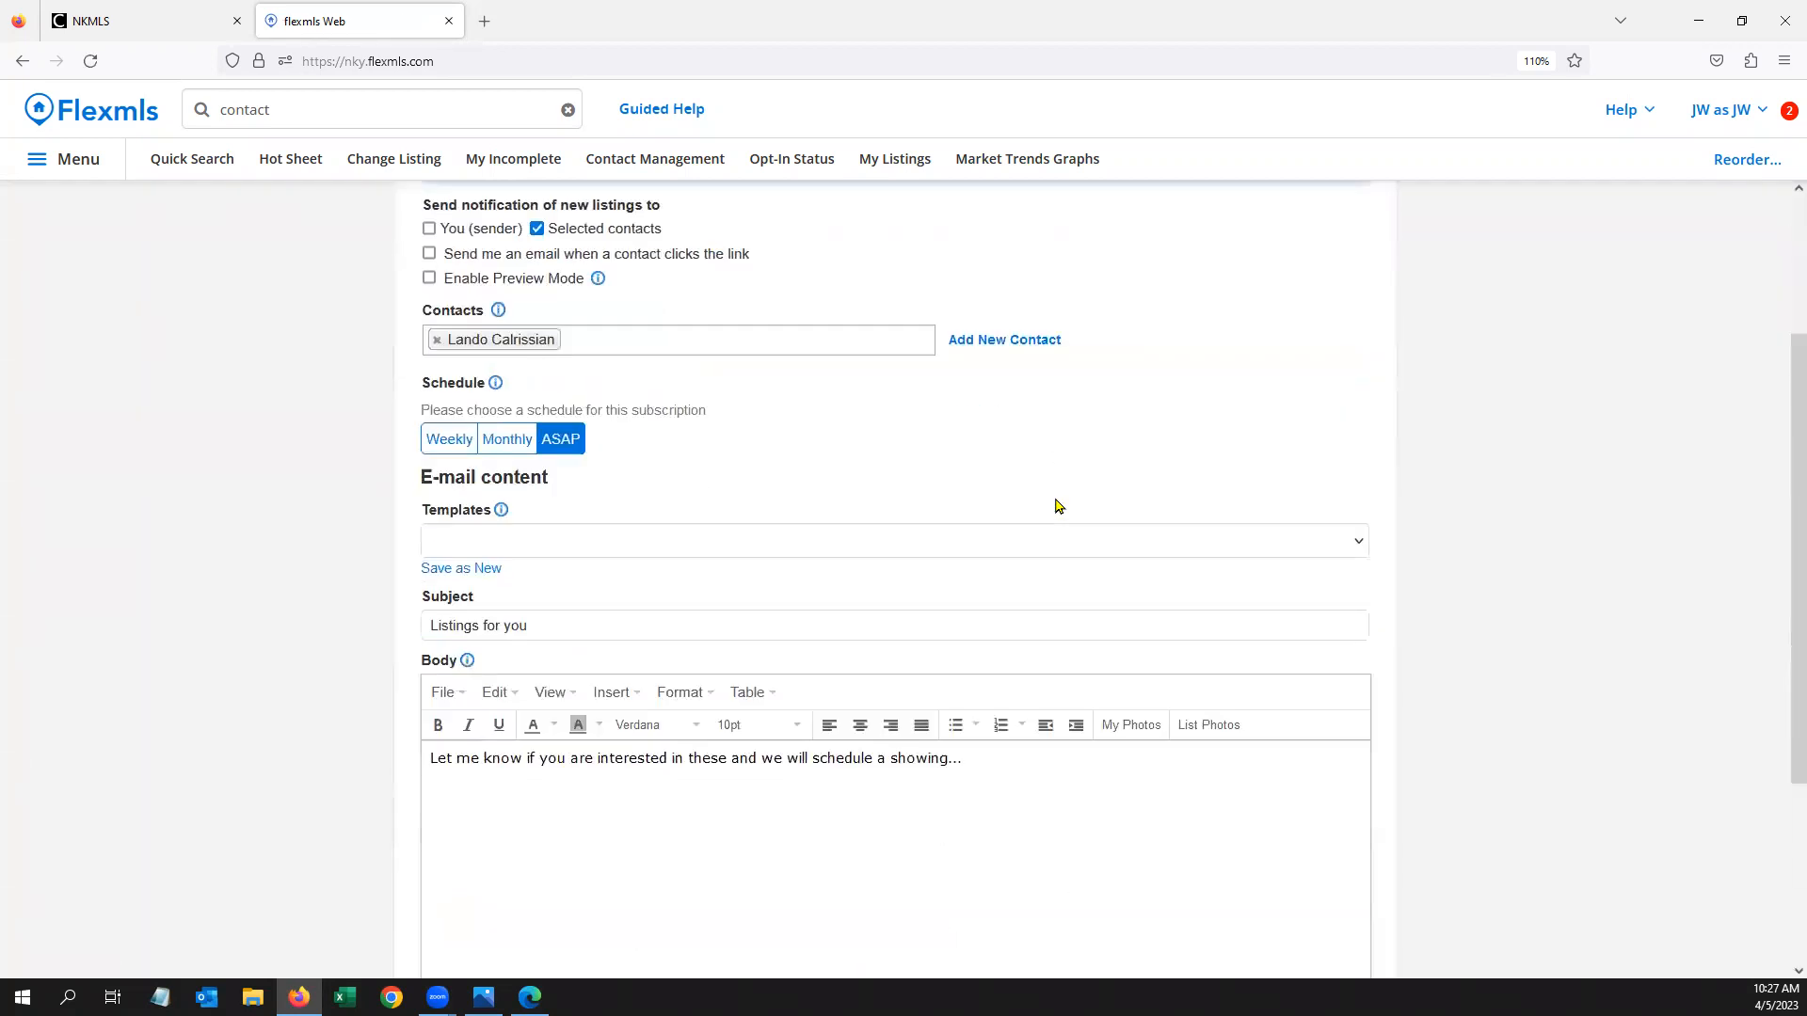
{"action": "left_click", "coordinate": [514, 448]}
{"action": "scroll", "coordinate": [557, 686], "scroll_direction": "down", "scroll_amount": 2}
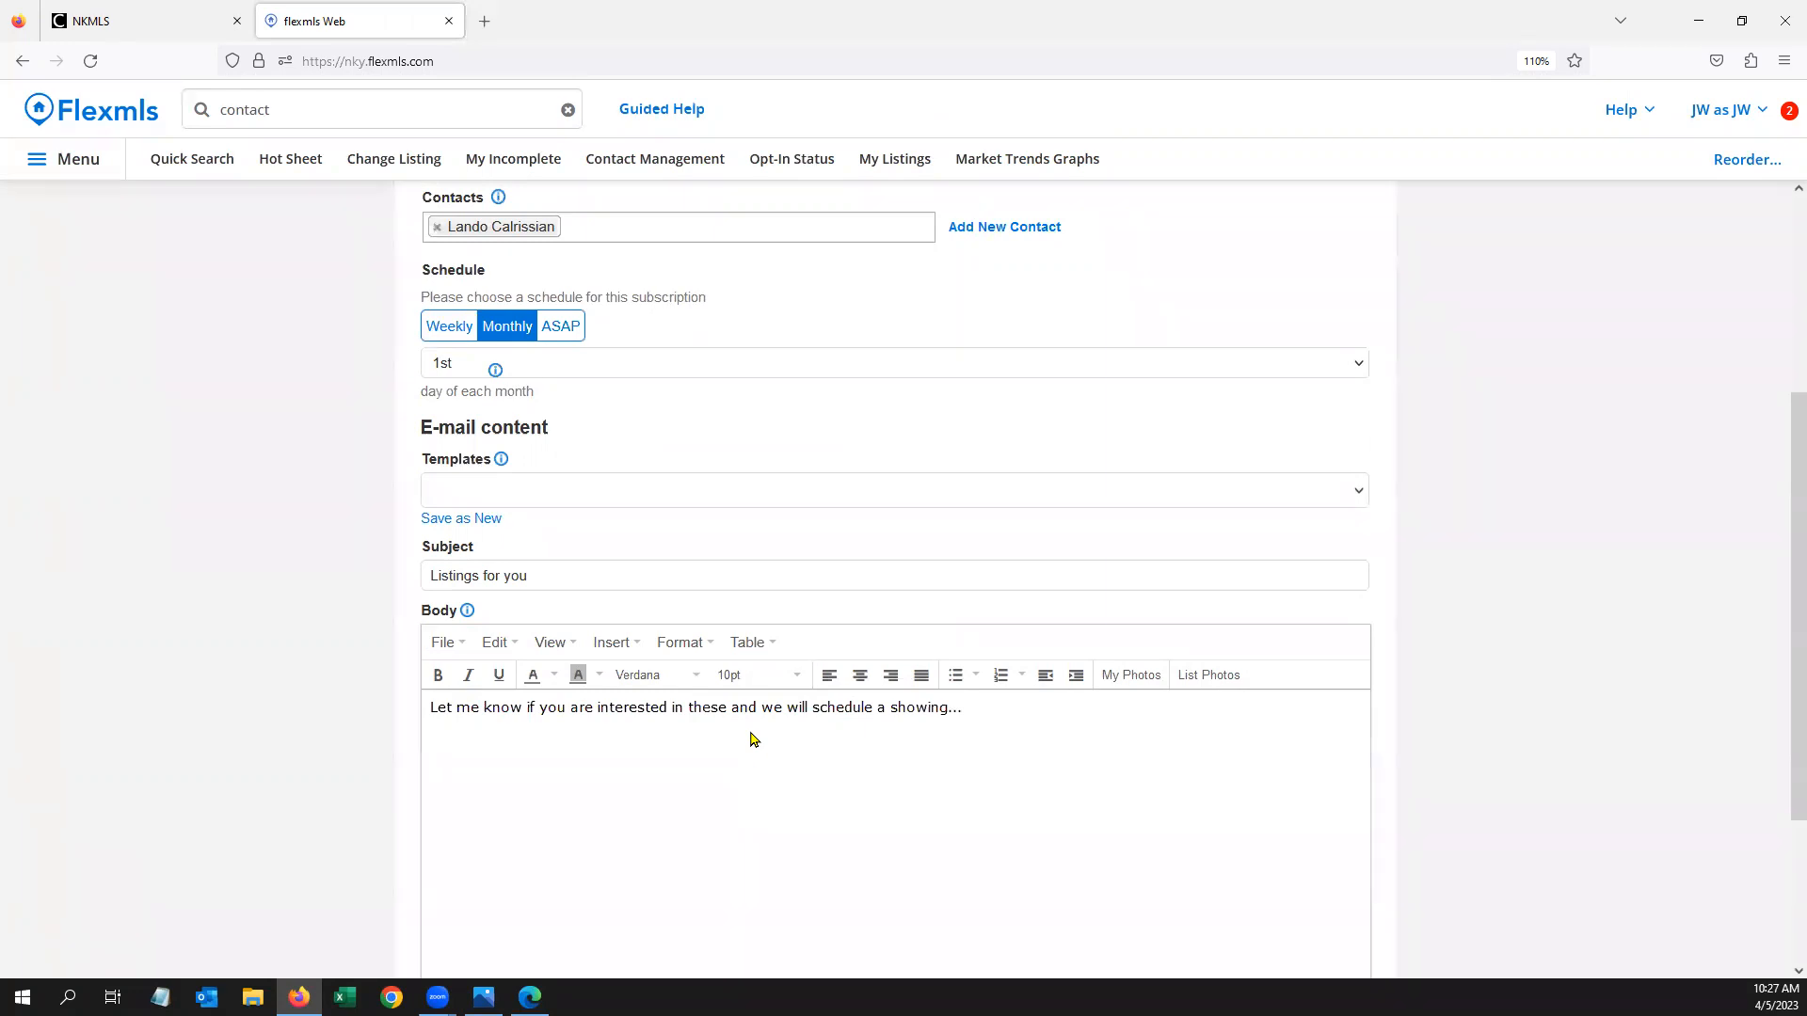
{"action": "scroll", "coordinate": [750, 738], "scroll_direction": "down", "scroll_amount": 3}
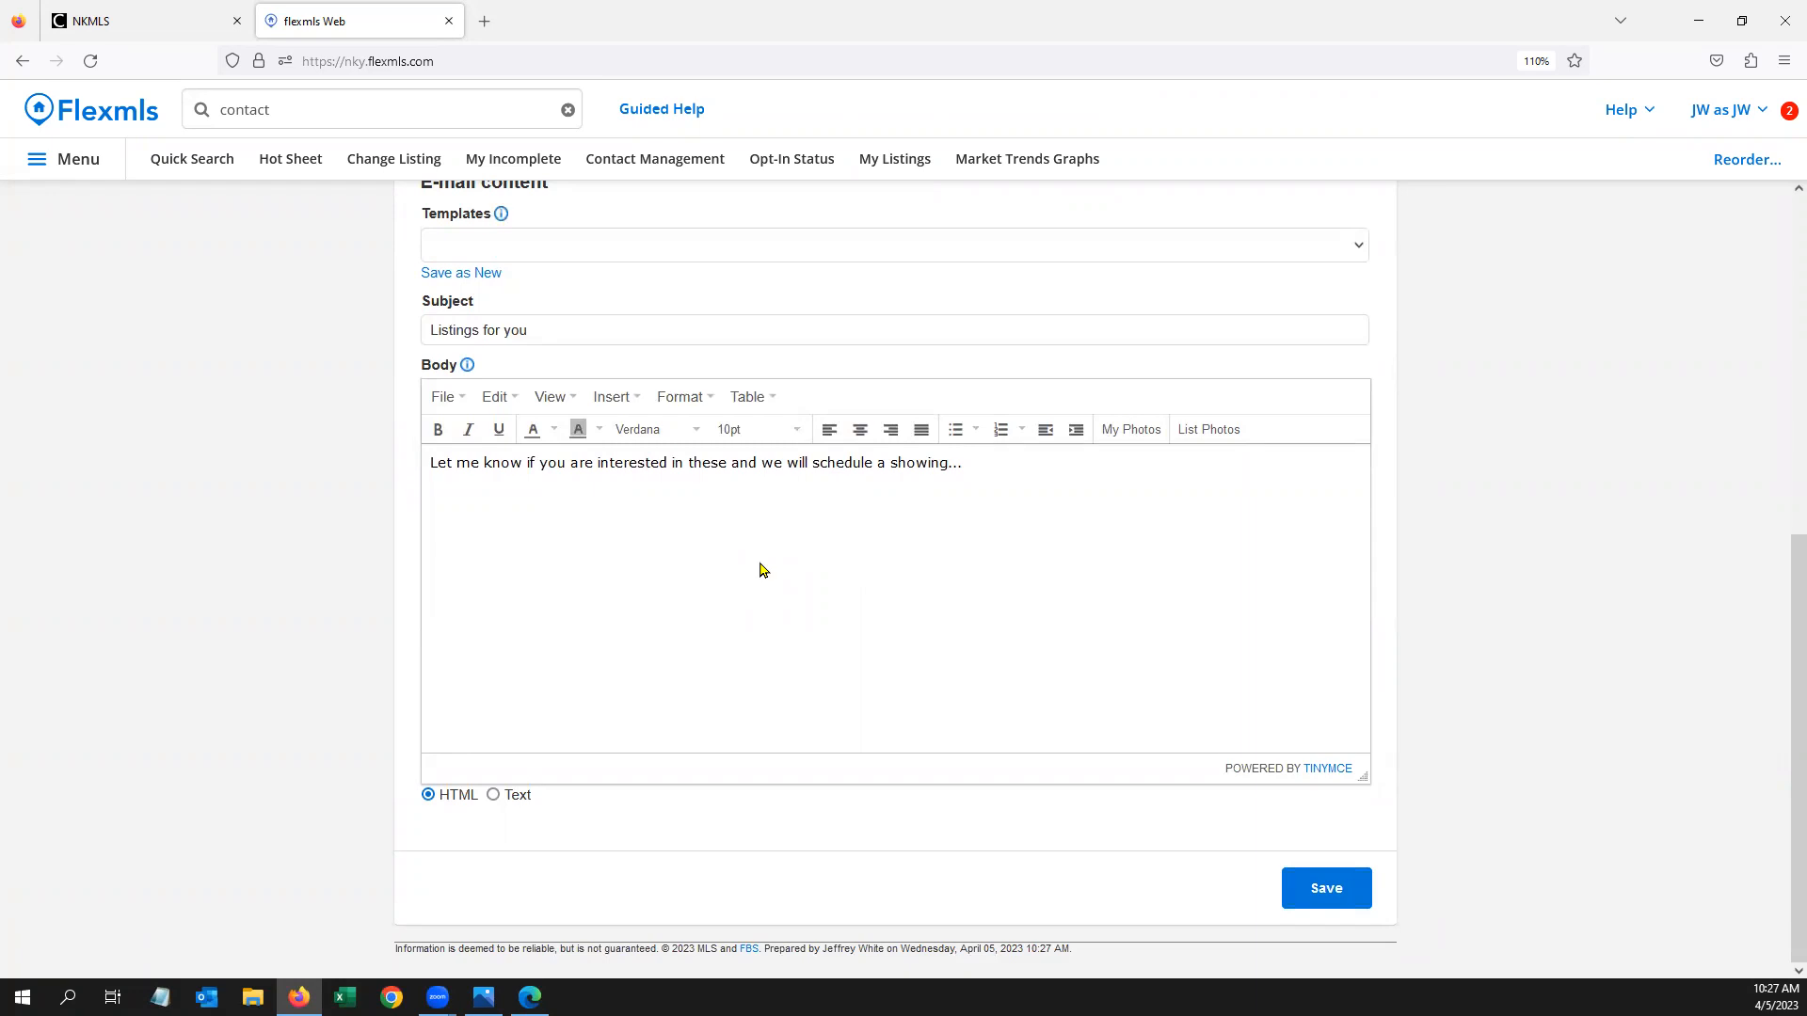
{"action": "scroll", "coordinate": [768, 571], "scroll_direction": "up", "scroll_amount": 3}
{"action": "scroll", "coordinate": [767, 585], "scroll_direction": "down", "scroll_amount": 3}
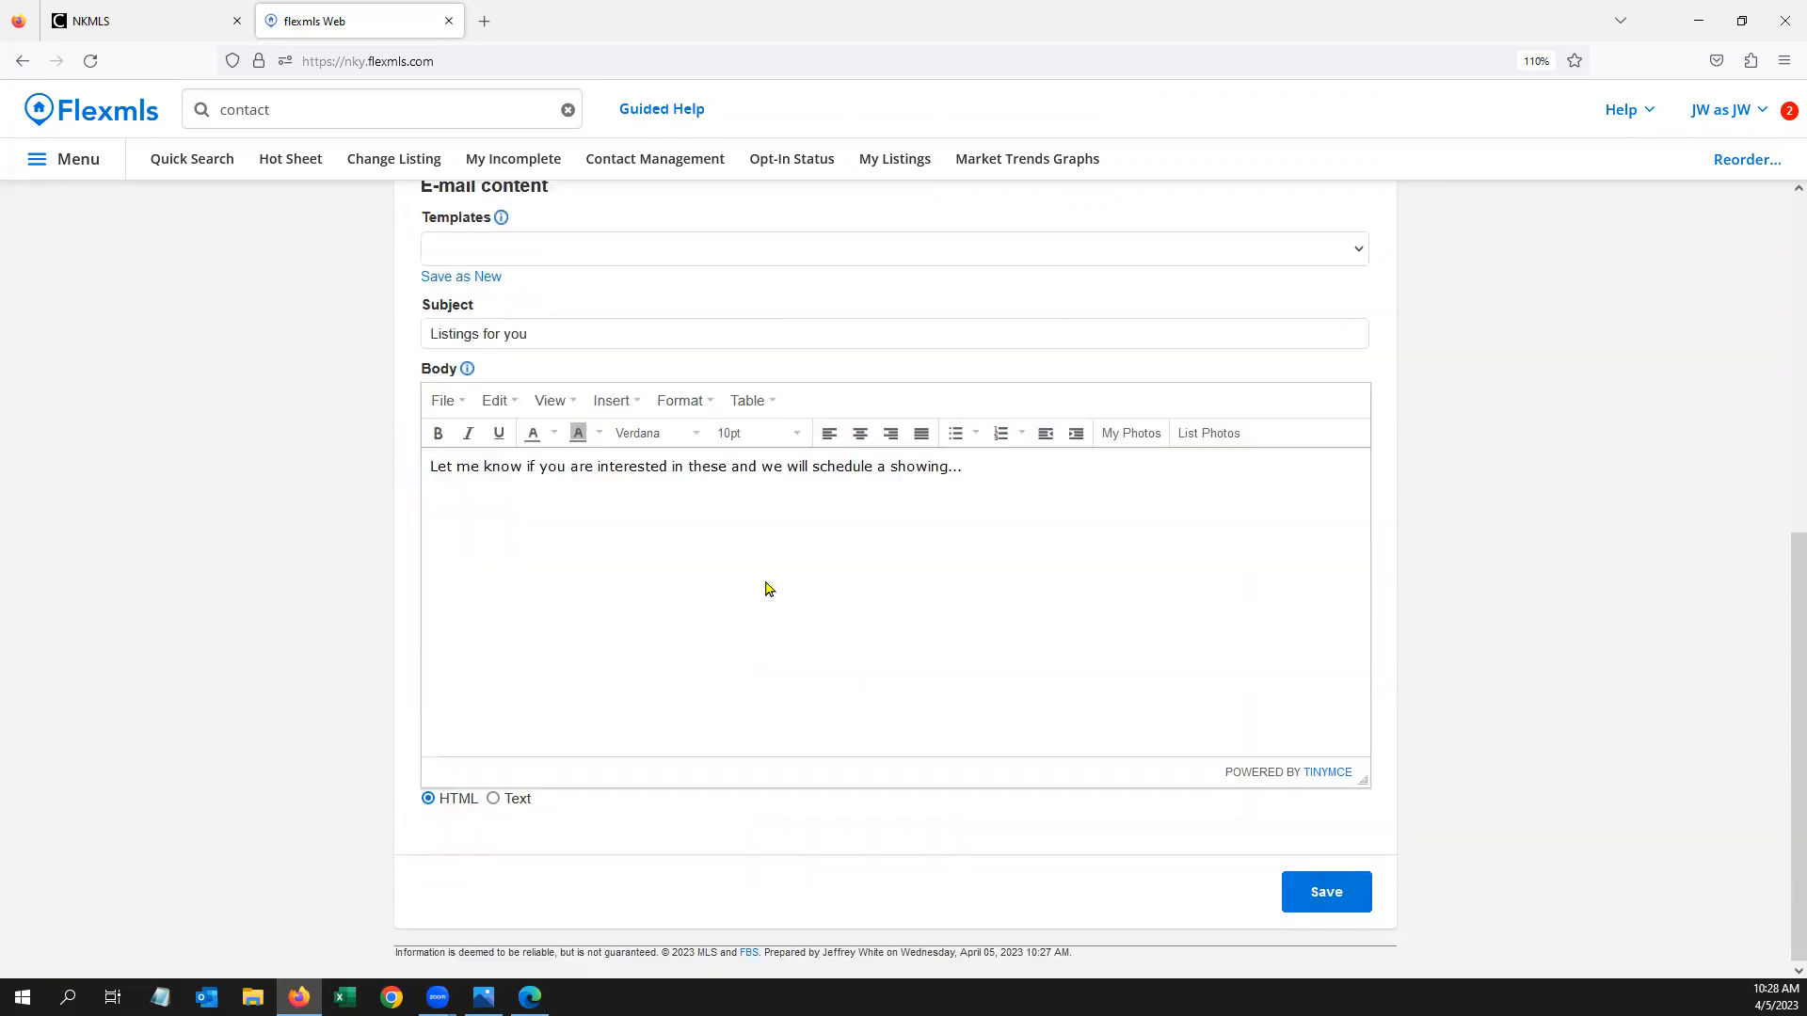
{"action": "scroll", "coordinate": [715, 536], "scroll_direction": "up", "scroll_amount": 5}
{"action": "scroll", "coordinate": [1346, 894], "scroll_direction": "down", "scroll_amount": 5}
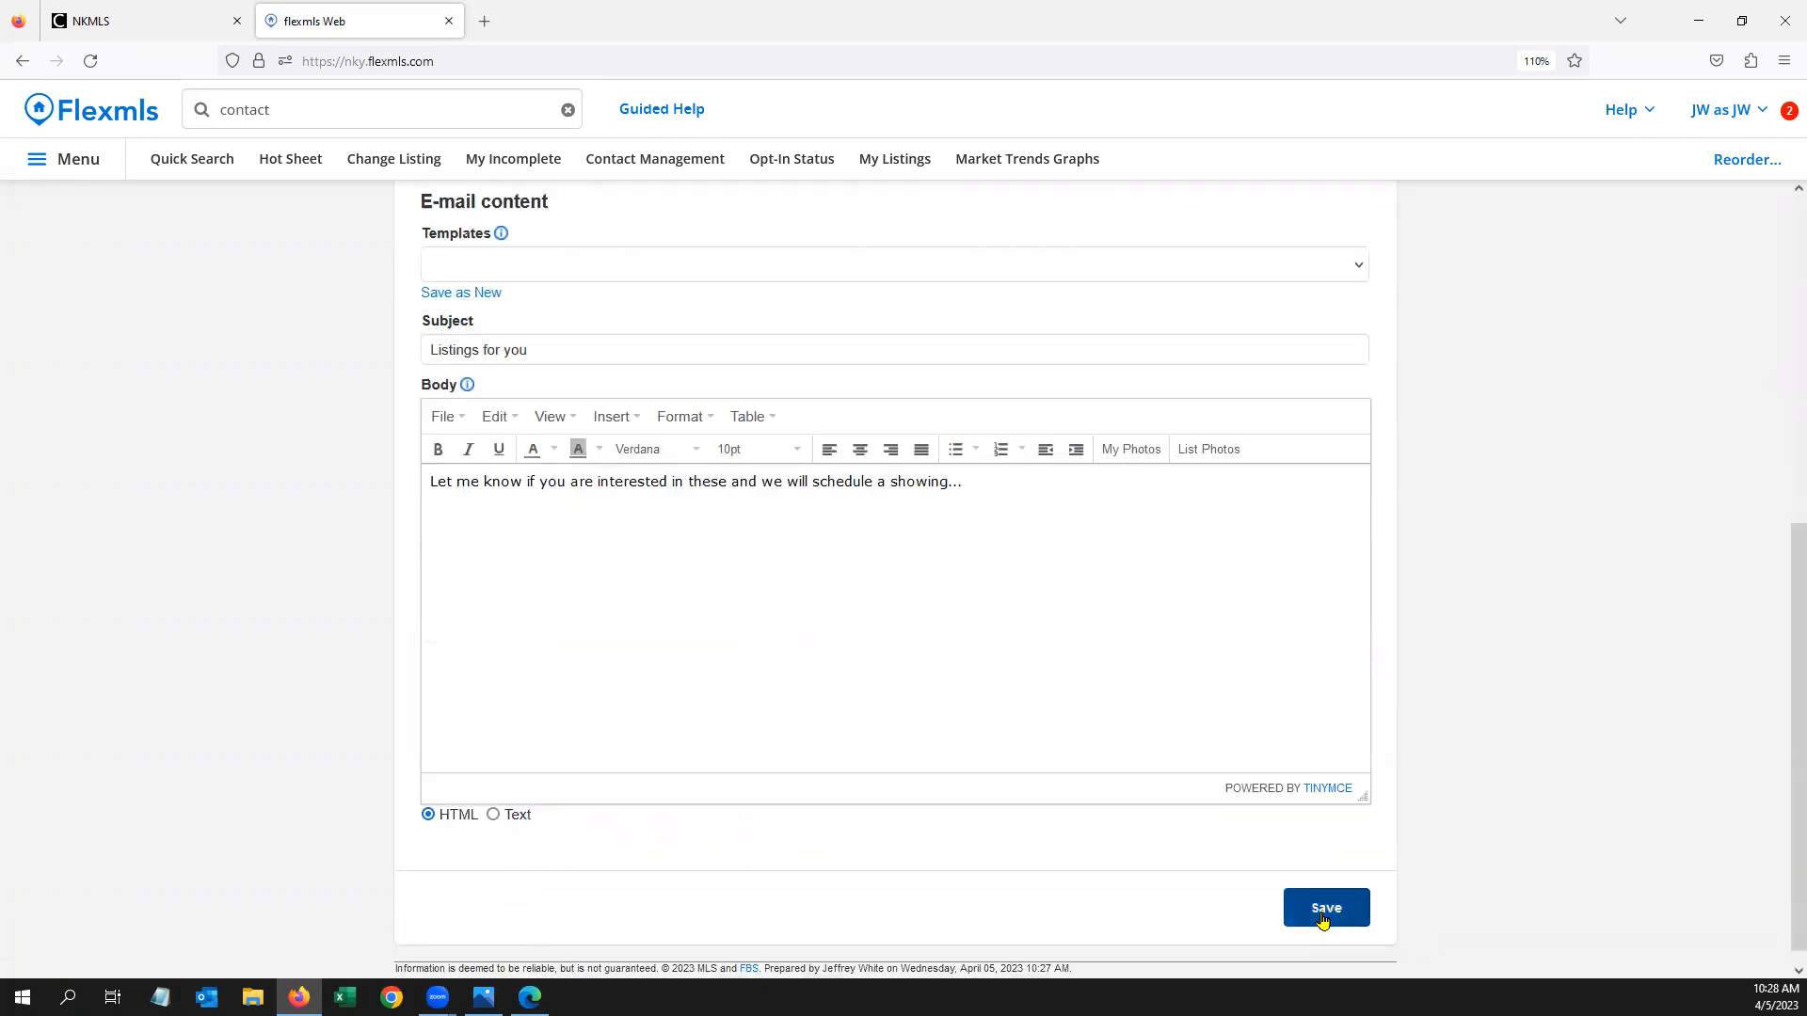
{"action": "left_click", "coordinate": [1322, 913]}
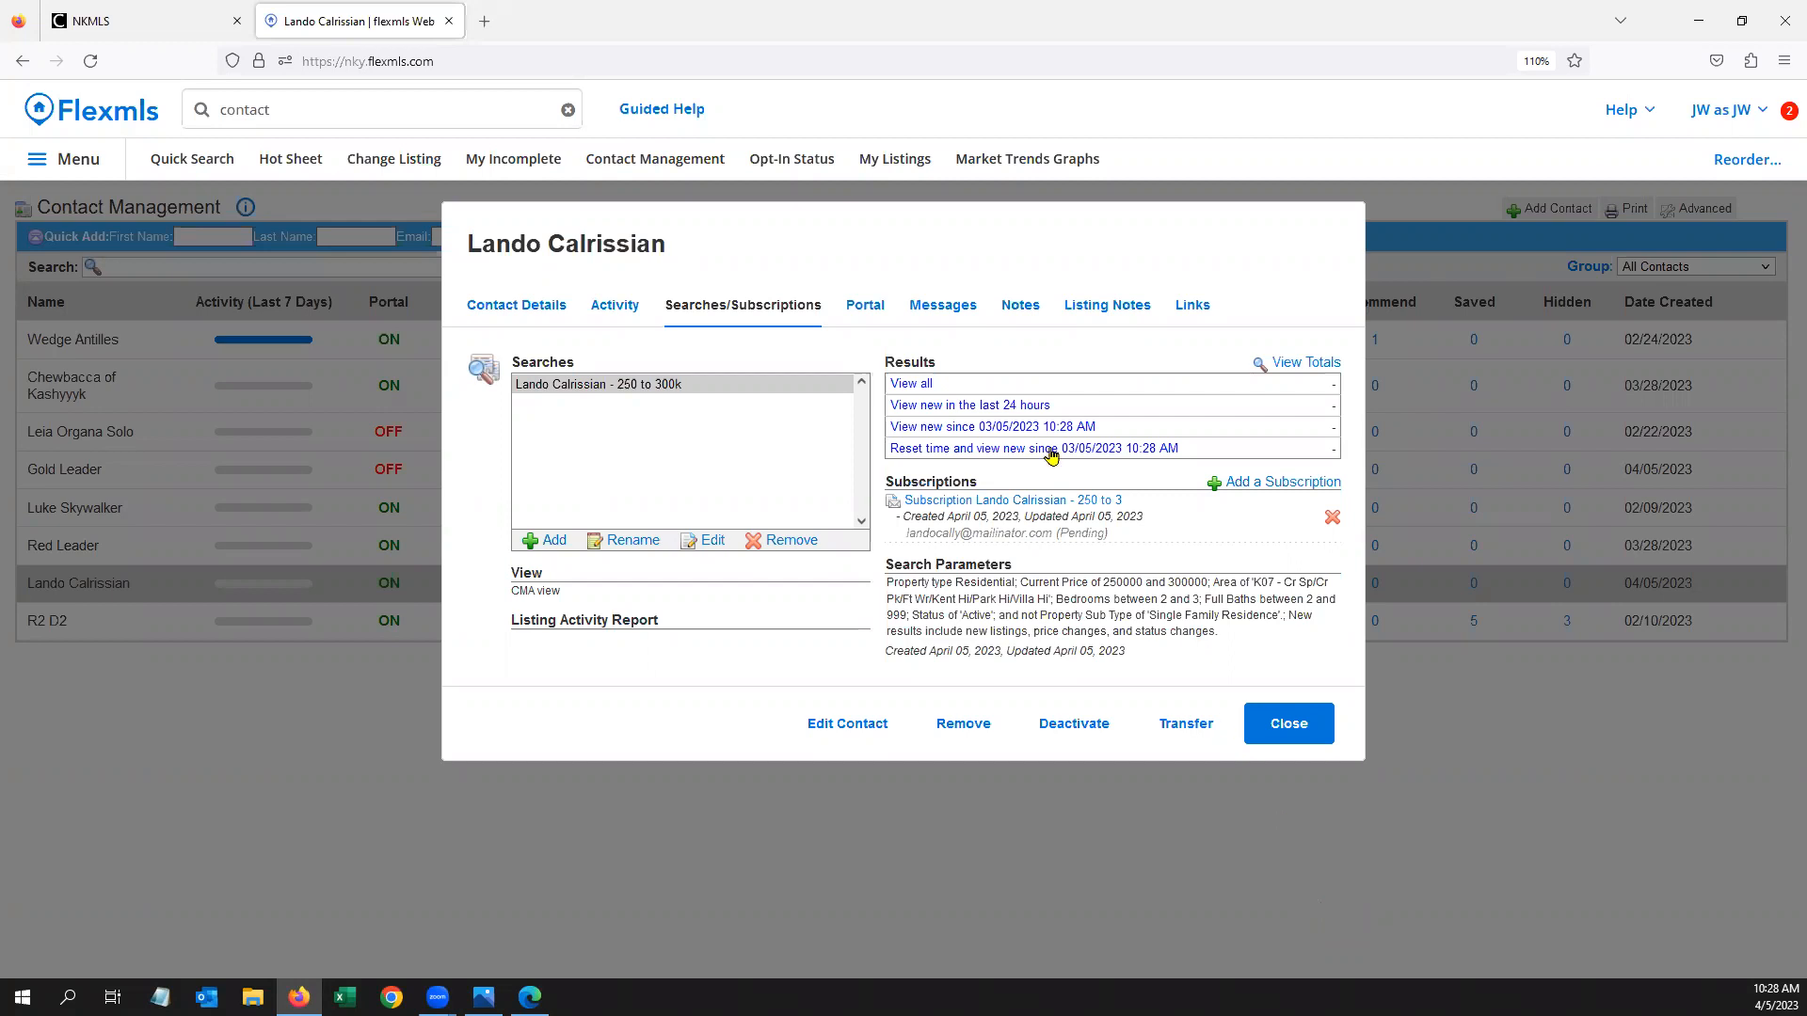
Check the contact's client portal settings, then close the contact record
{"action": "left_click", "coordinate": [862, 306]}
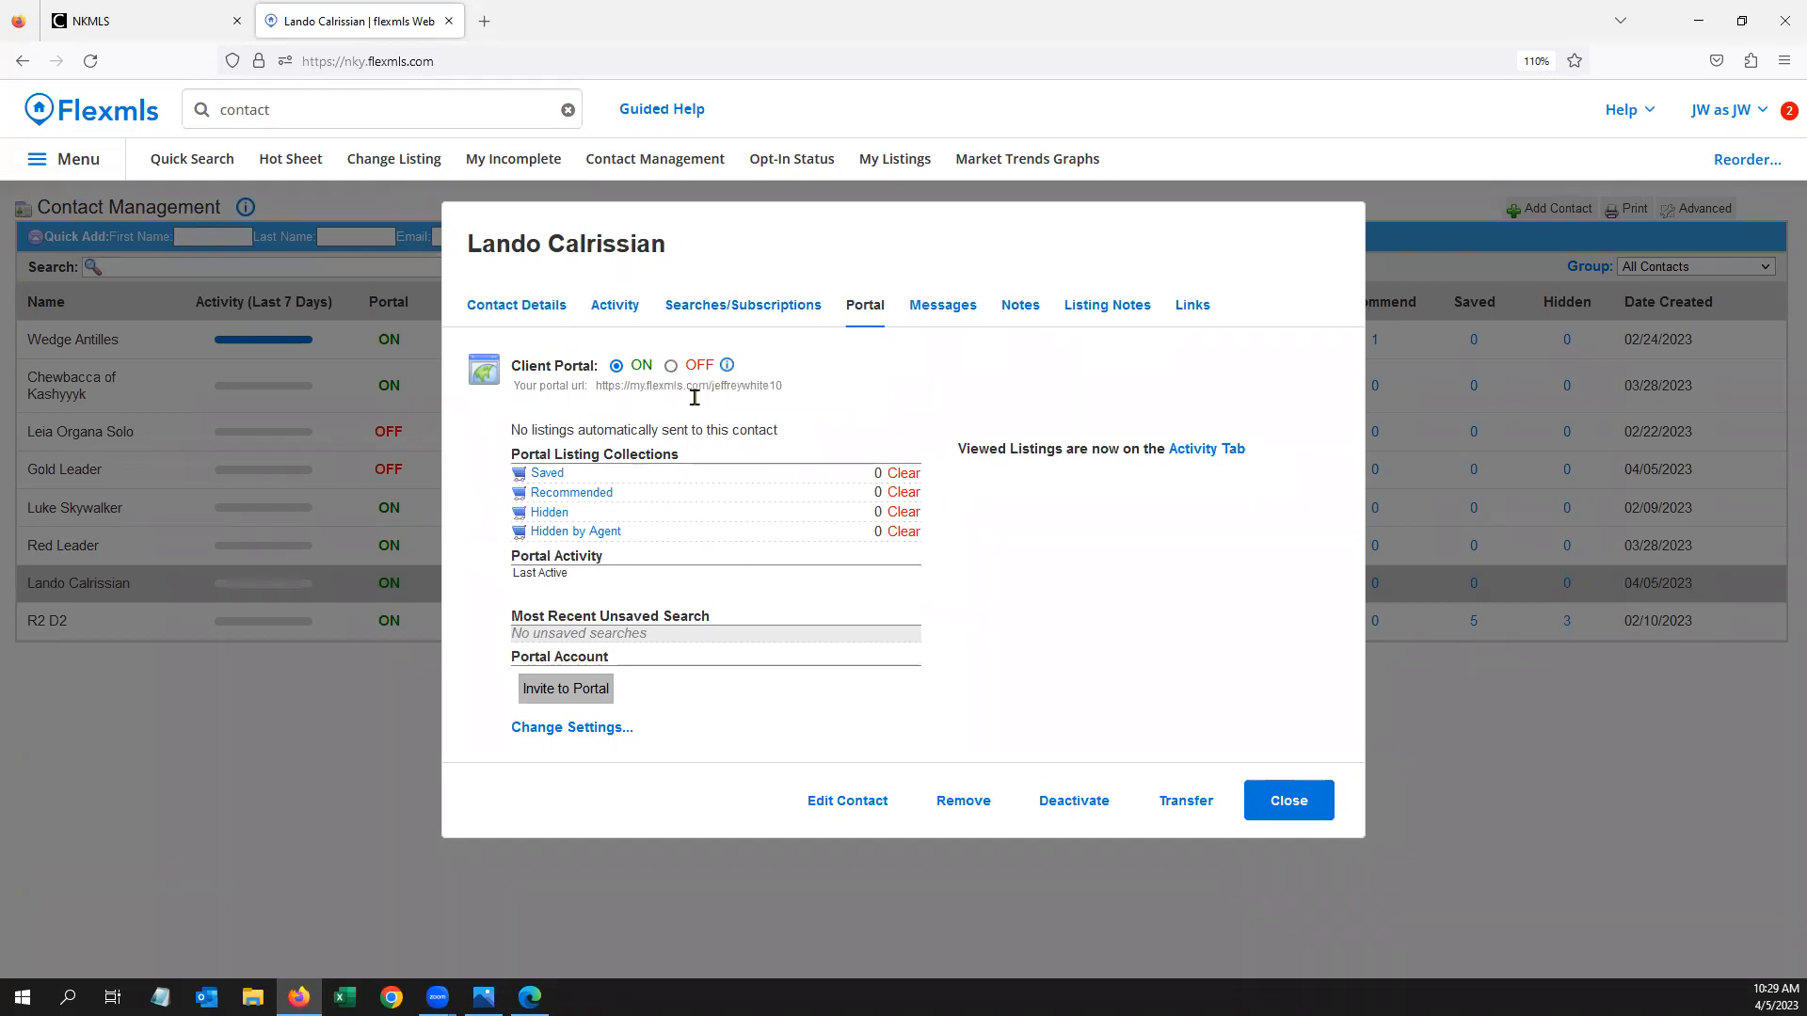
{"action": "left_click", "coordinate": [1277, 803]}
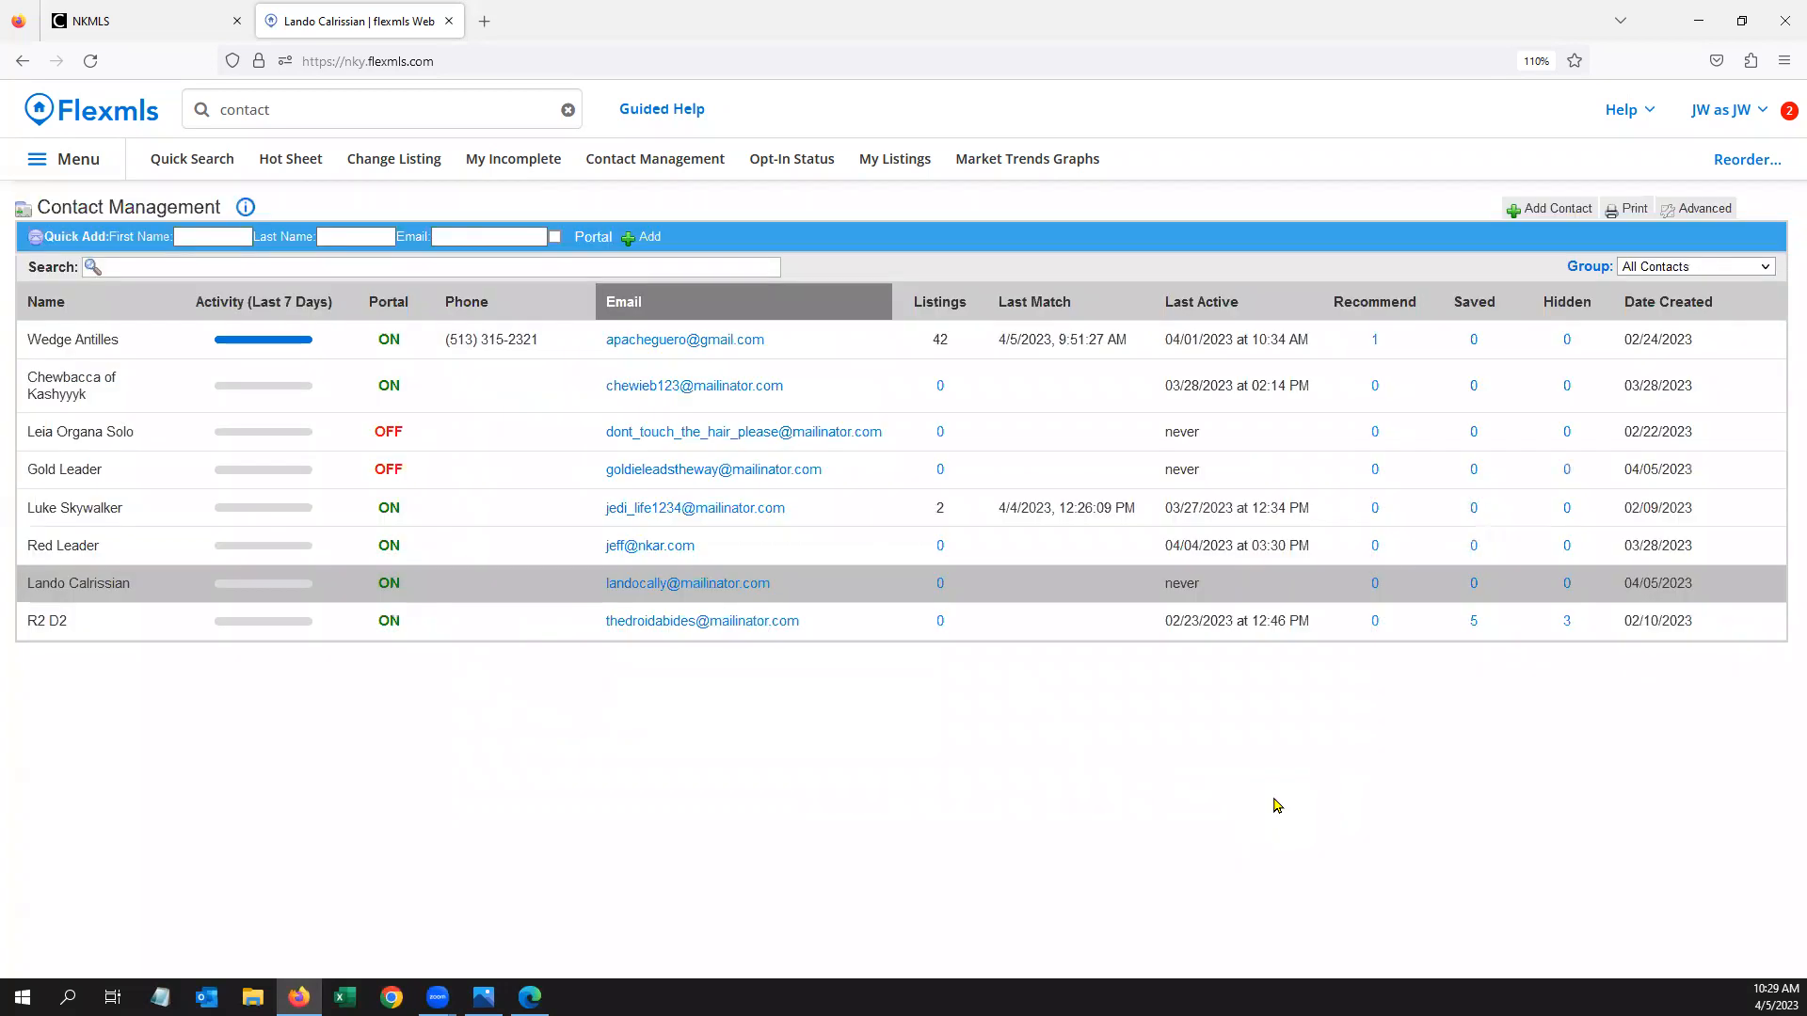
Reopen the contact to recheck its searches and subscriptions, then close it again
{"action": "left_click", "coordinate": [447, 588]}
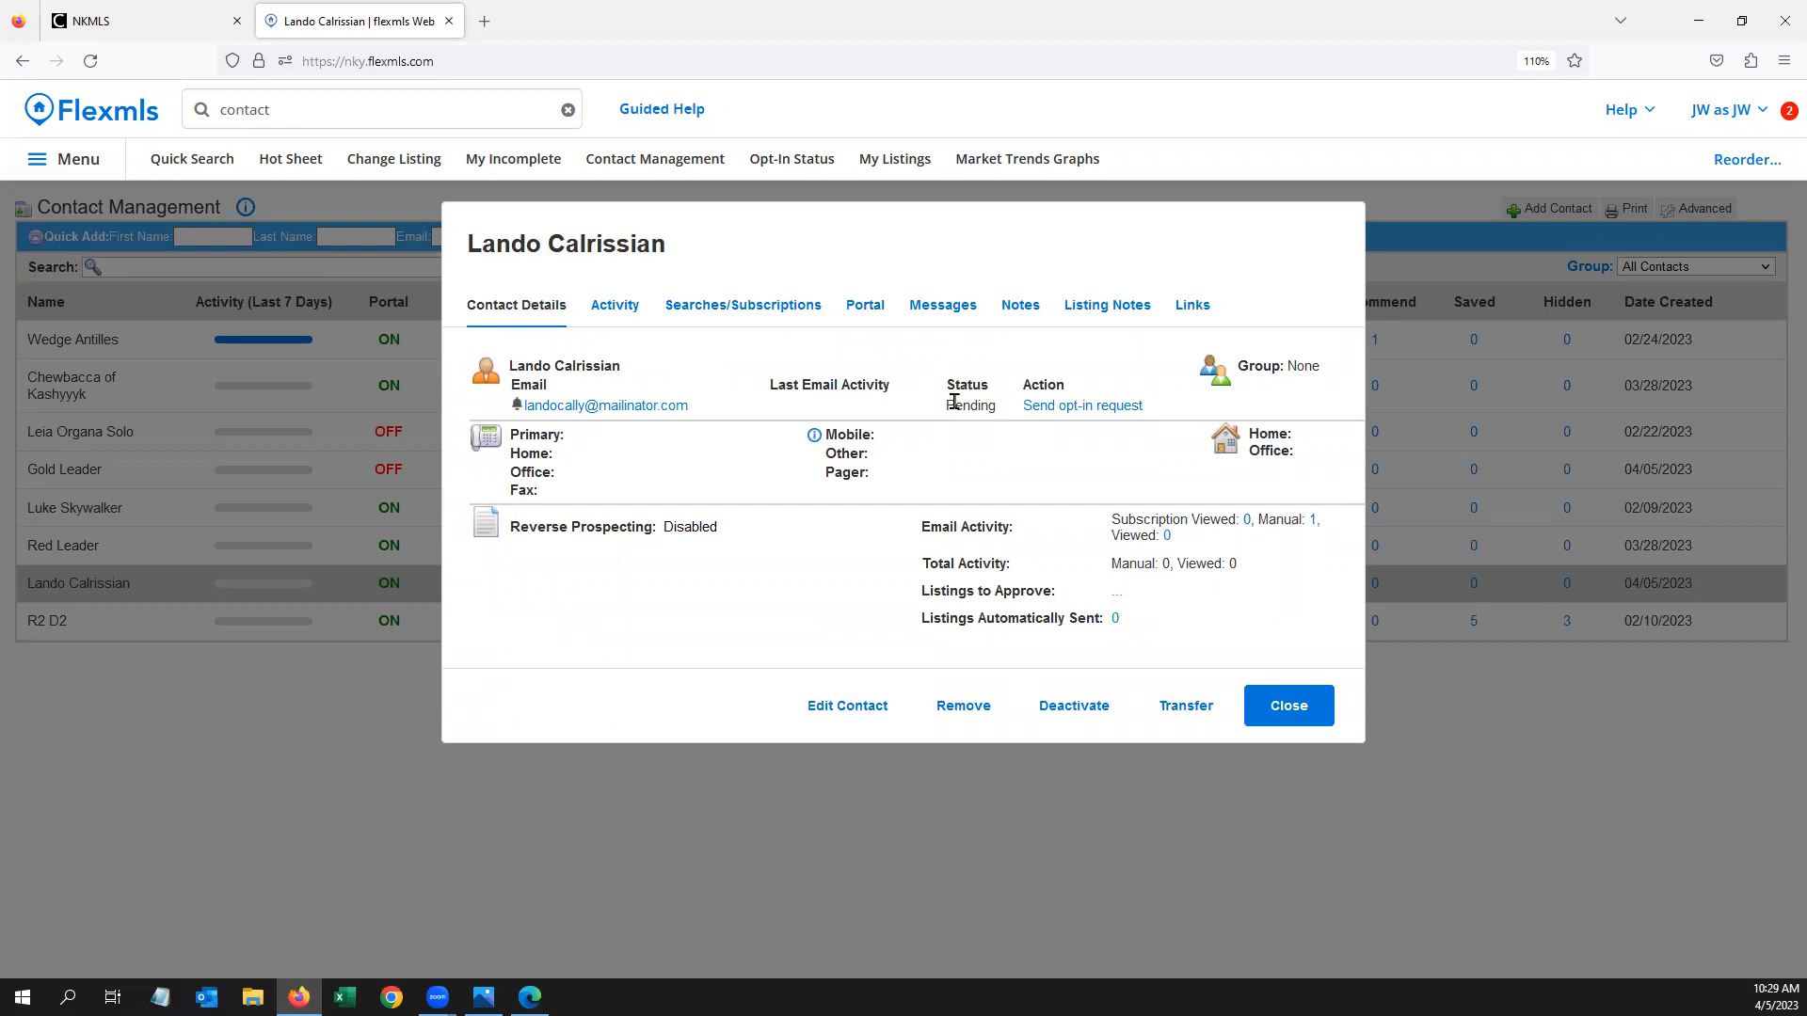
{"action": "left_click", "coordinate": [772, 310]}
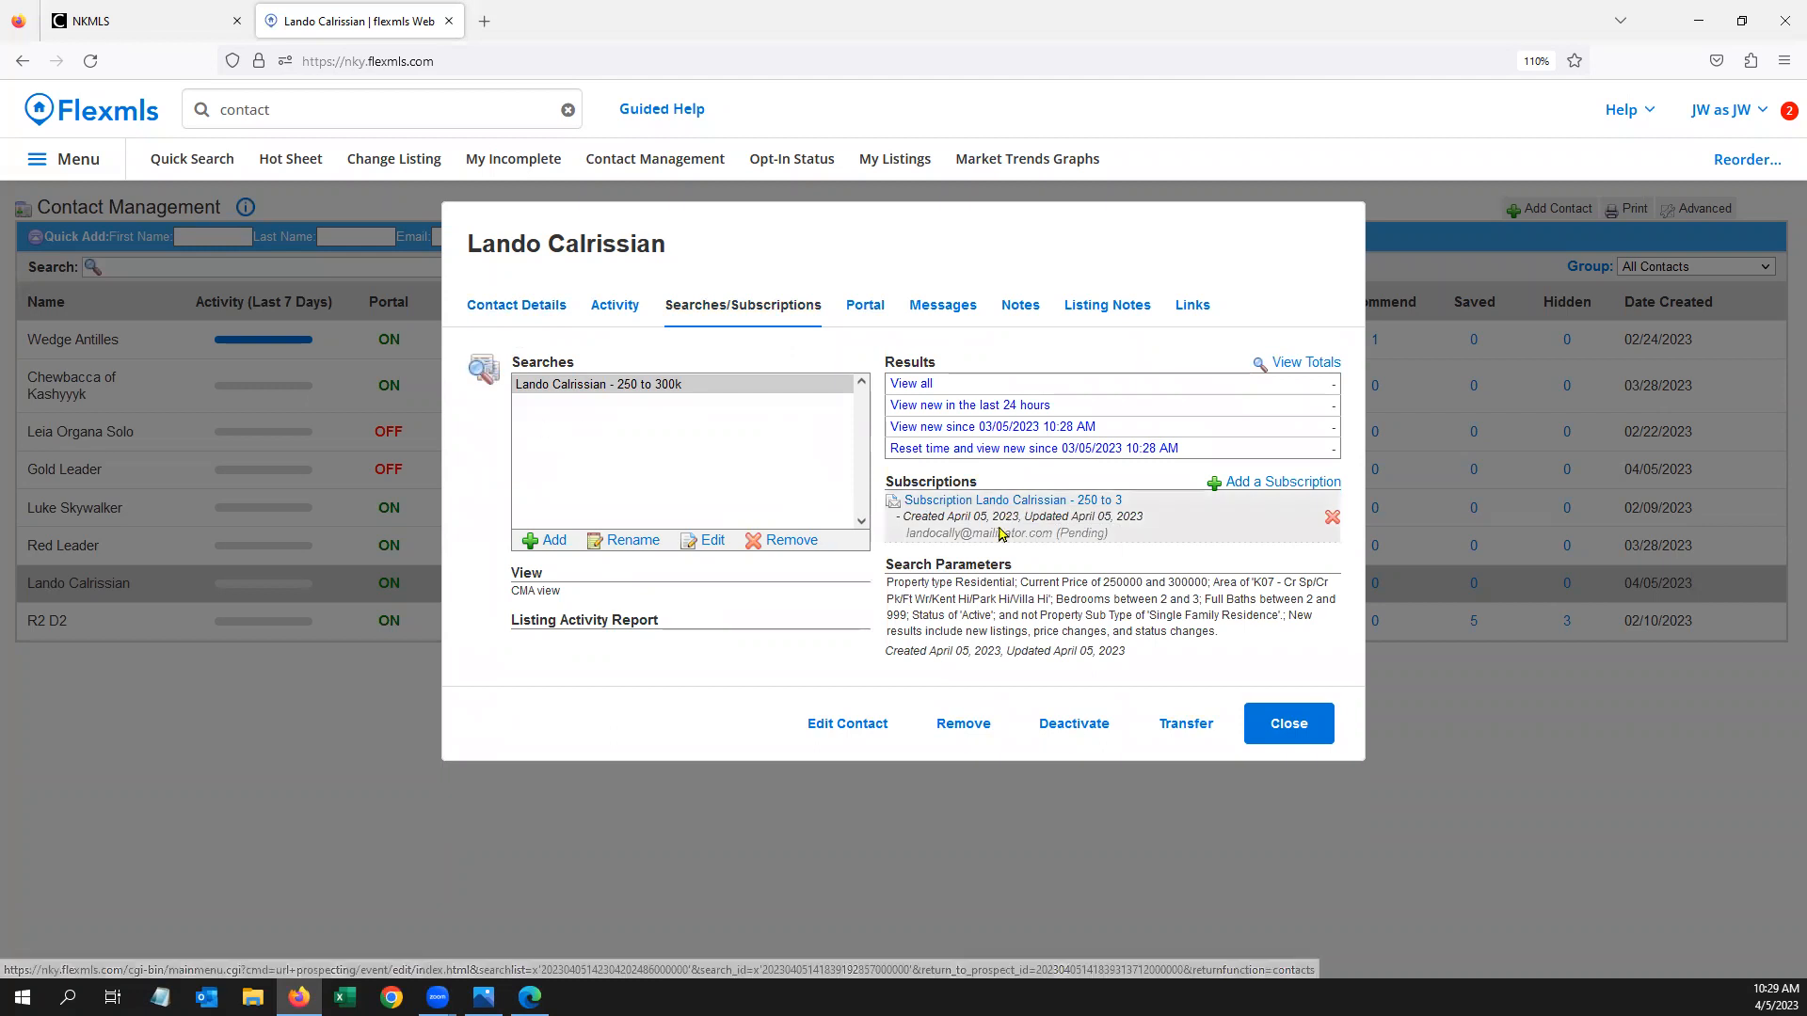
{"action": "left_click", "coordinate": [1289, 732]}
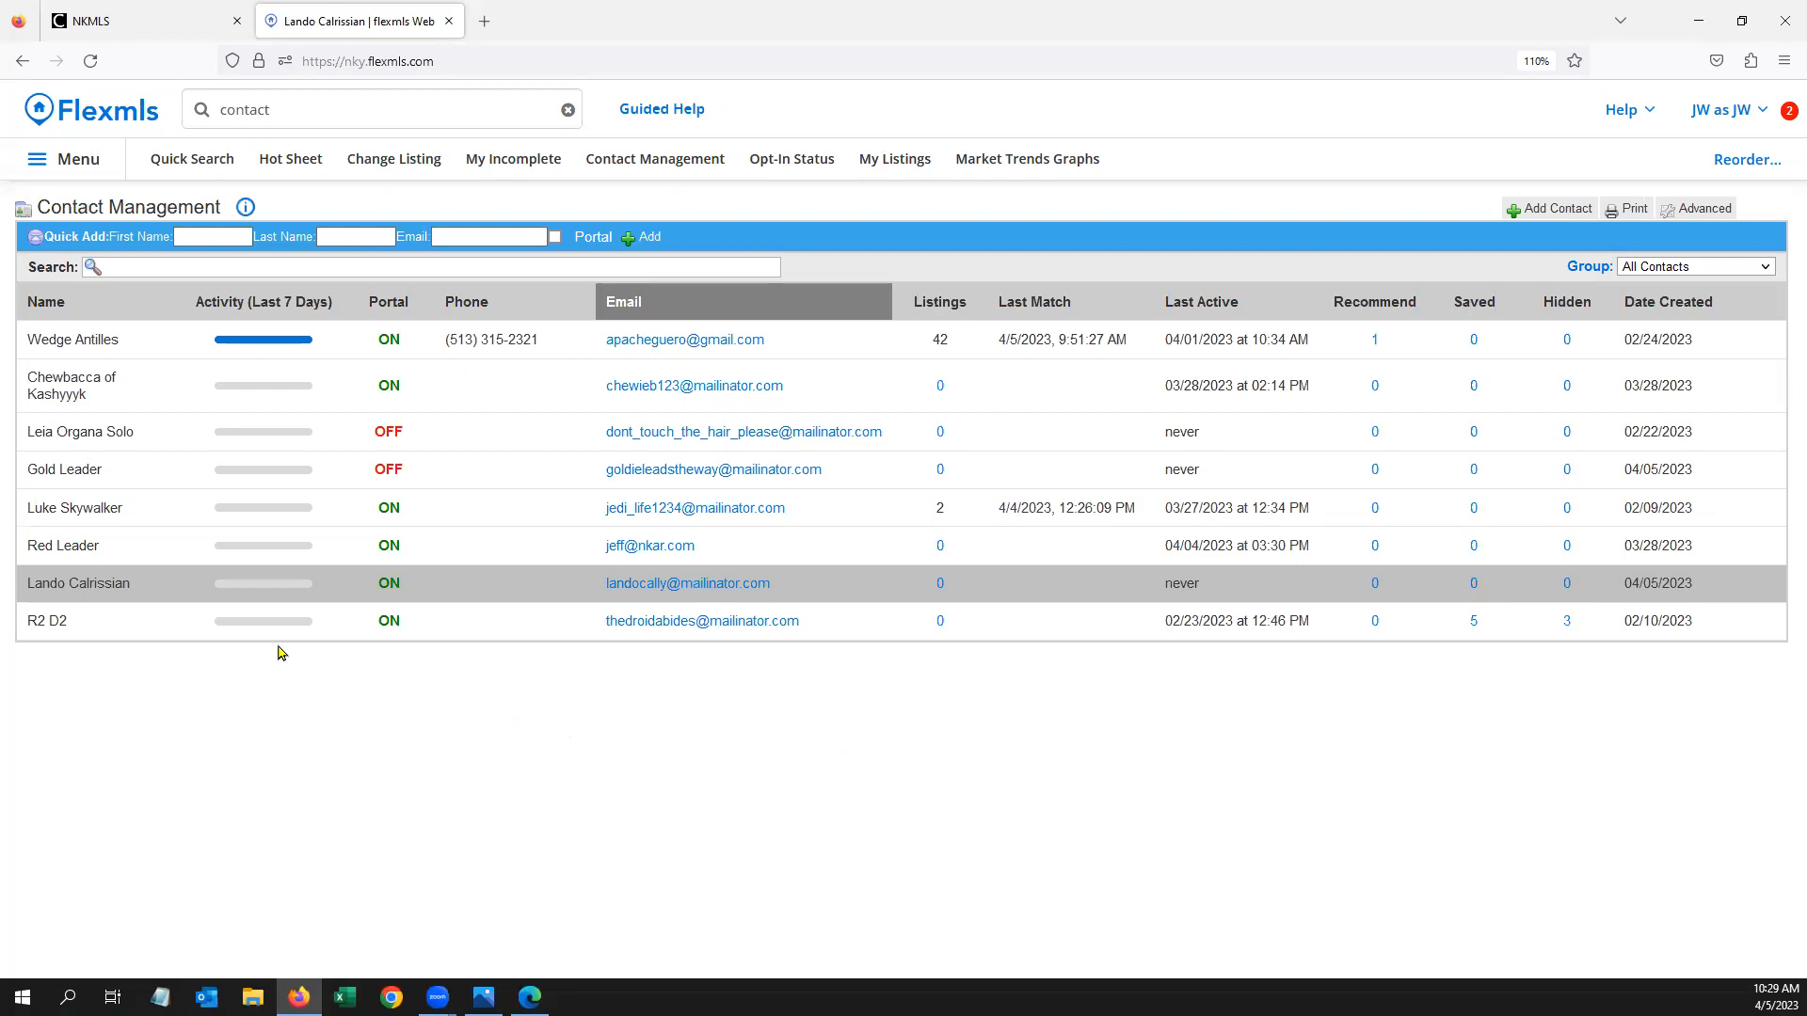
Open the portal-off contact's saved searches and select the Florence search
{"action": "left_click", "coordinate": [138, 476]}
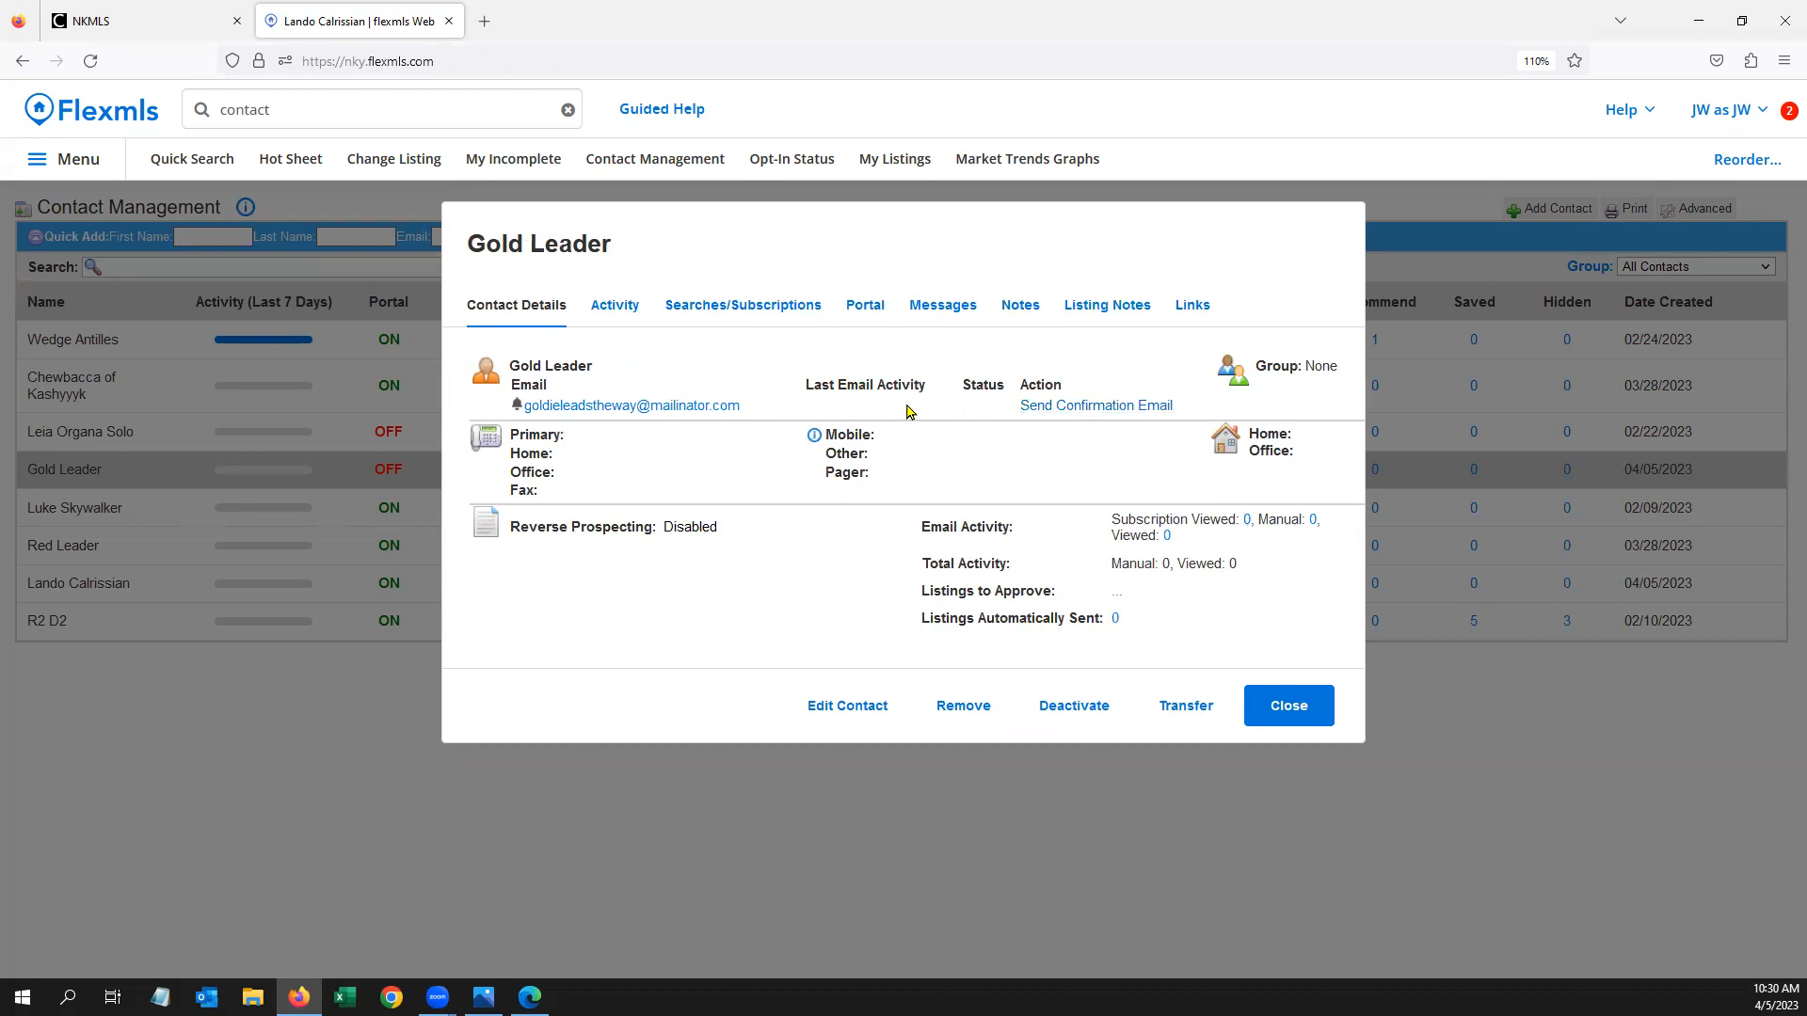
{"action": "left_click", "coordinate": [723, 313]}
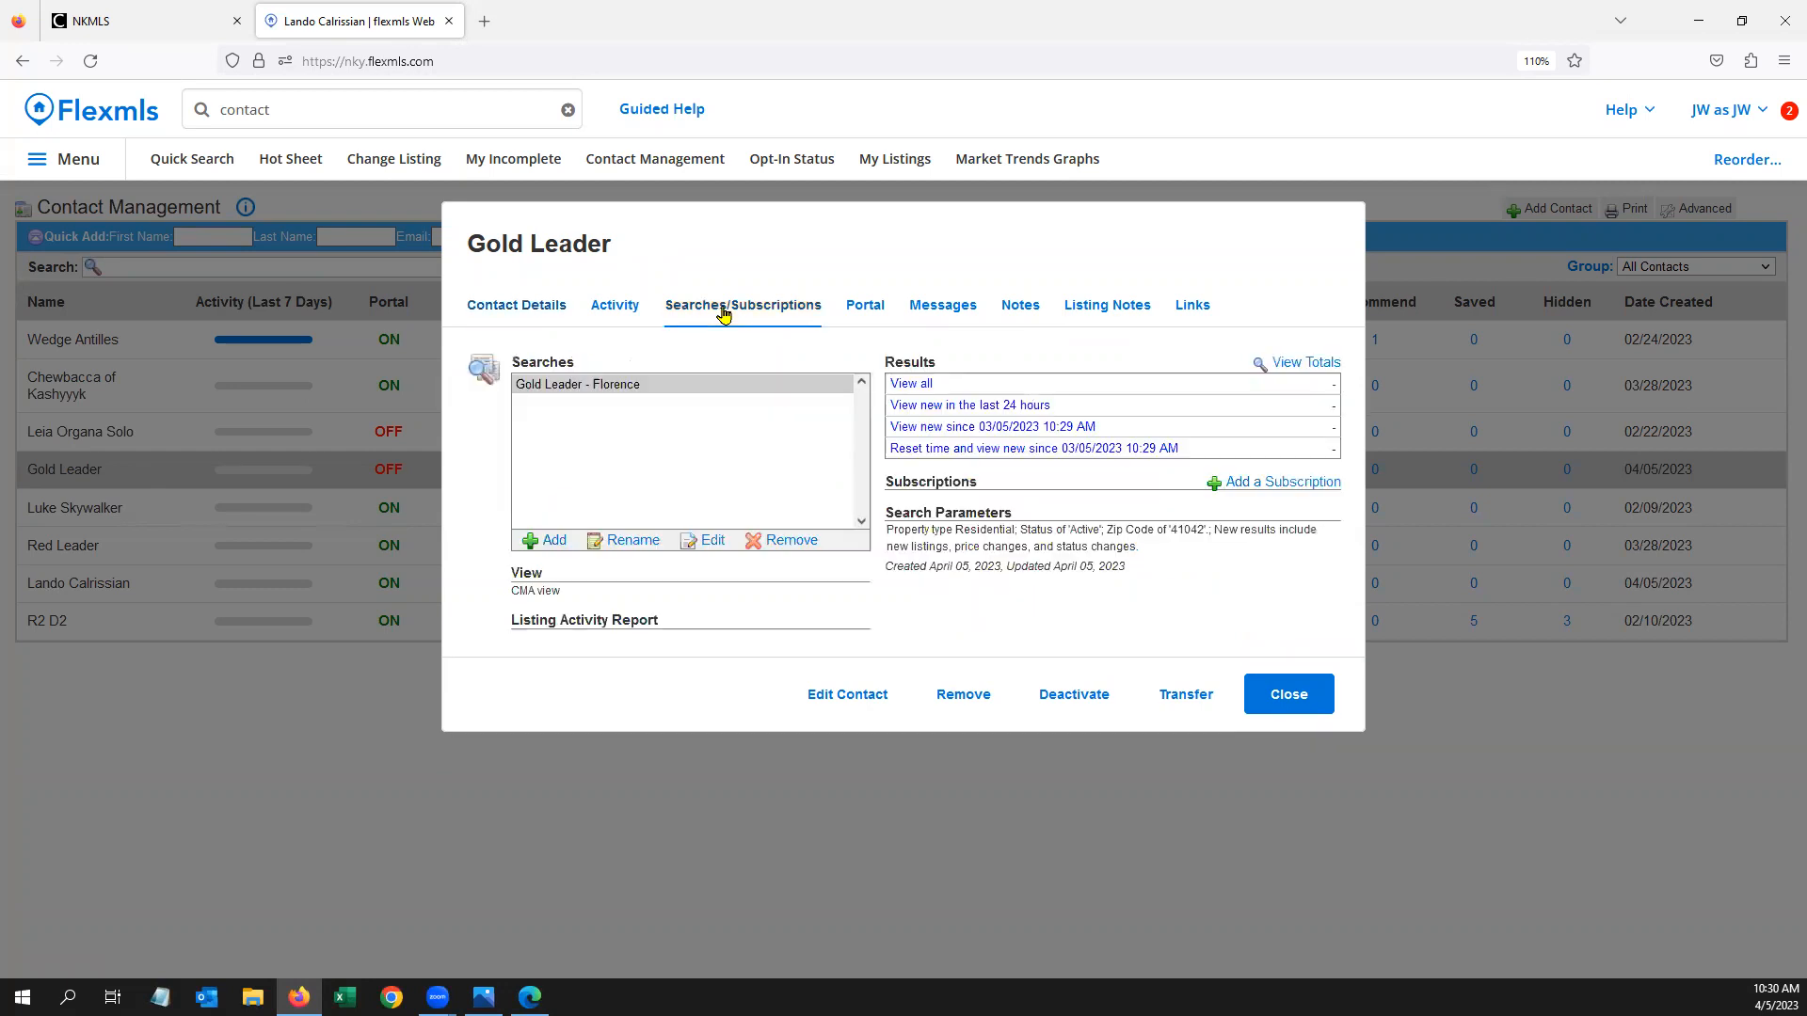
{"action": "left_click", "coordinate": [619, 394]}
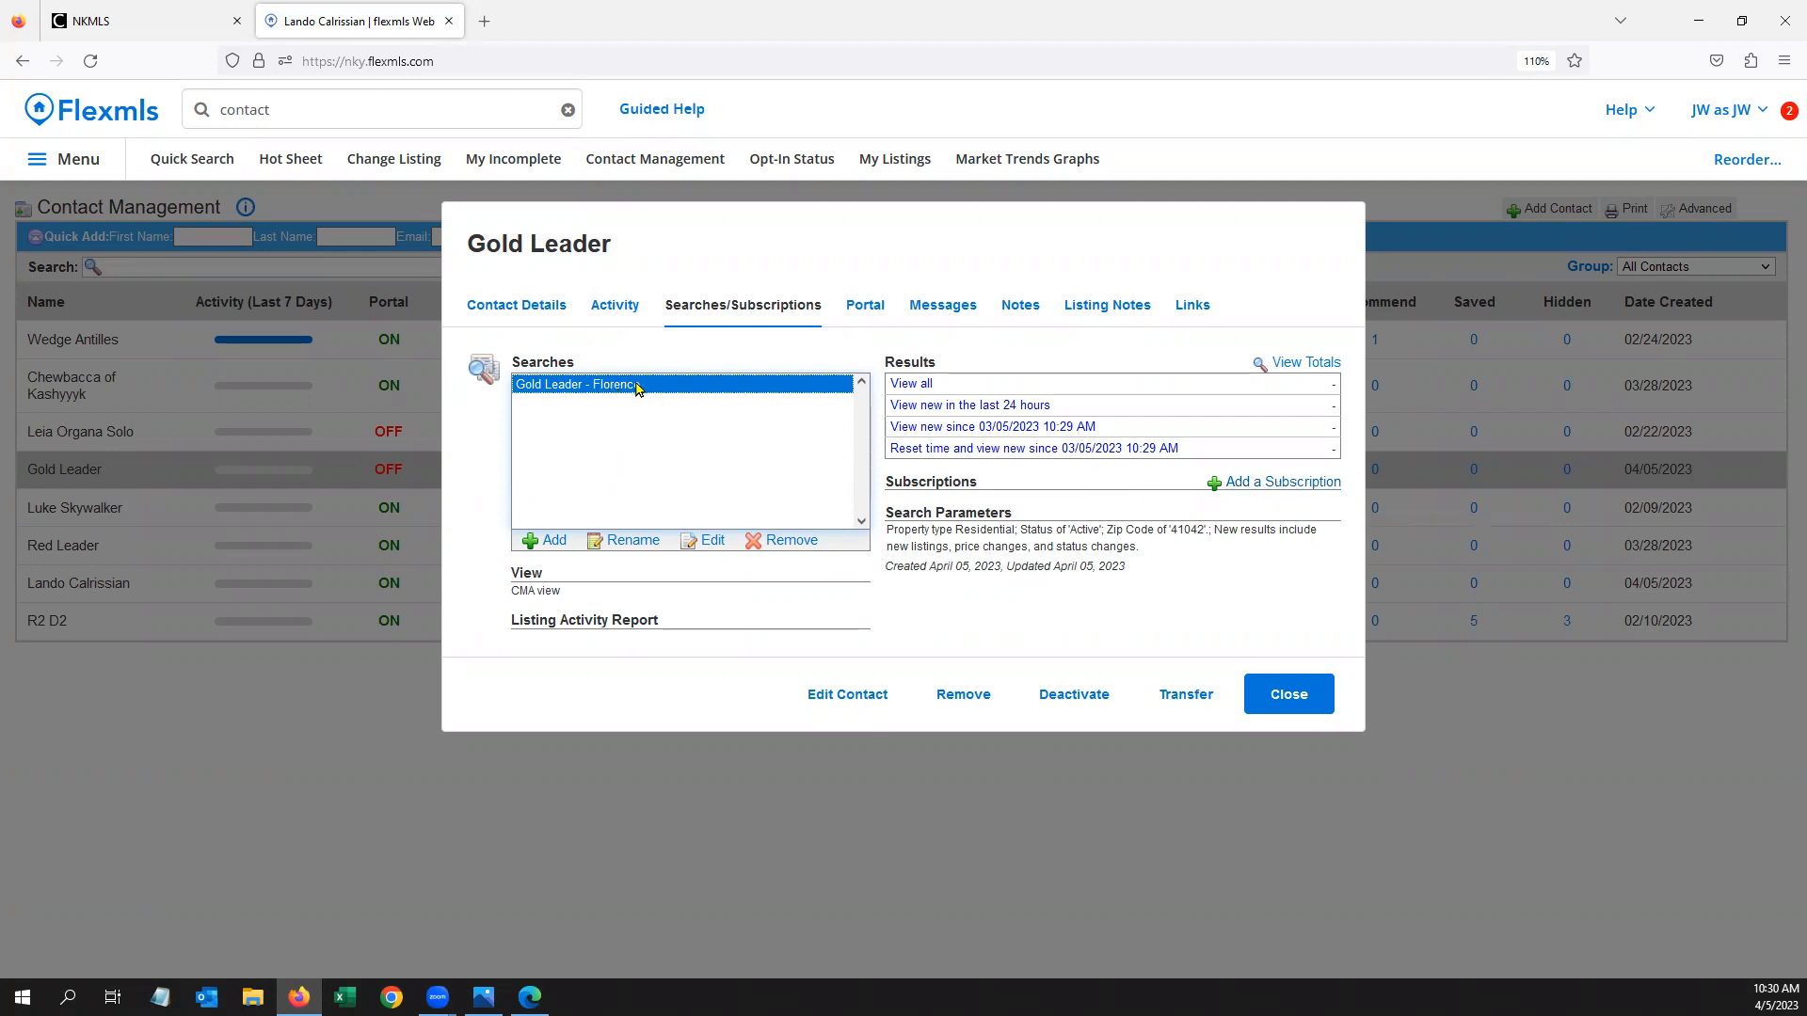
Subscribe the contact to Florence on ASAP with the April class (Default) template, then close the record
{"action": "left_click", "coordinate": [1276, 483]}
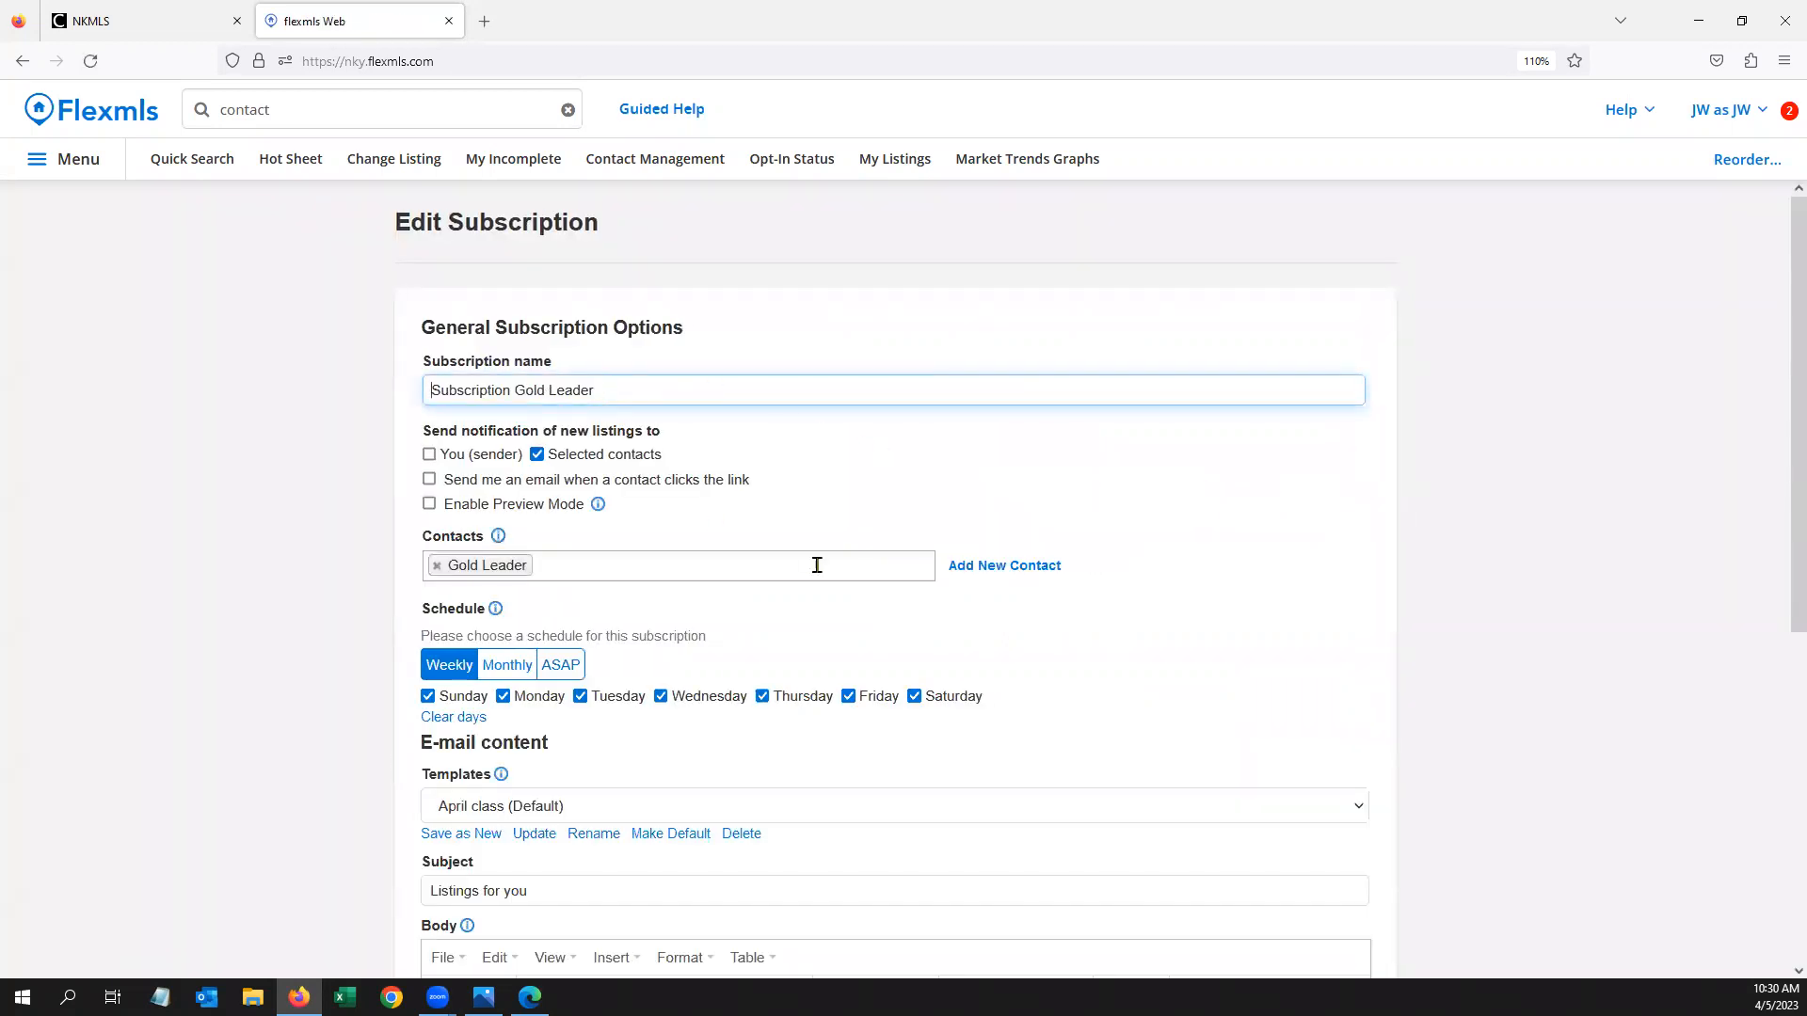
{"action": "scroll", "coordinate": [537, 577], "scroll_direction": "down", "scroll_amount": 1}
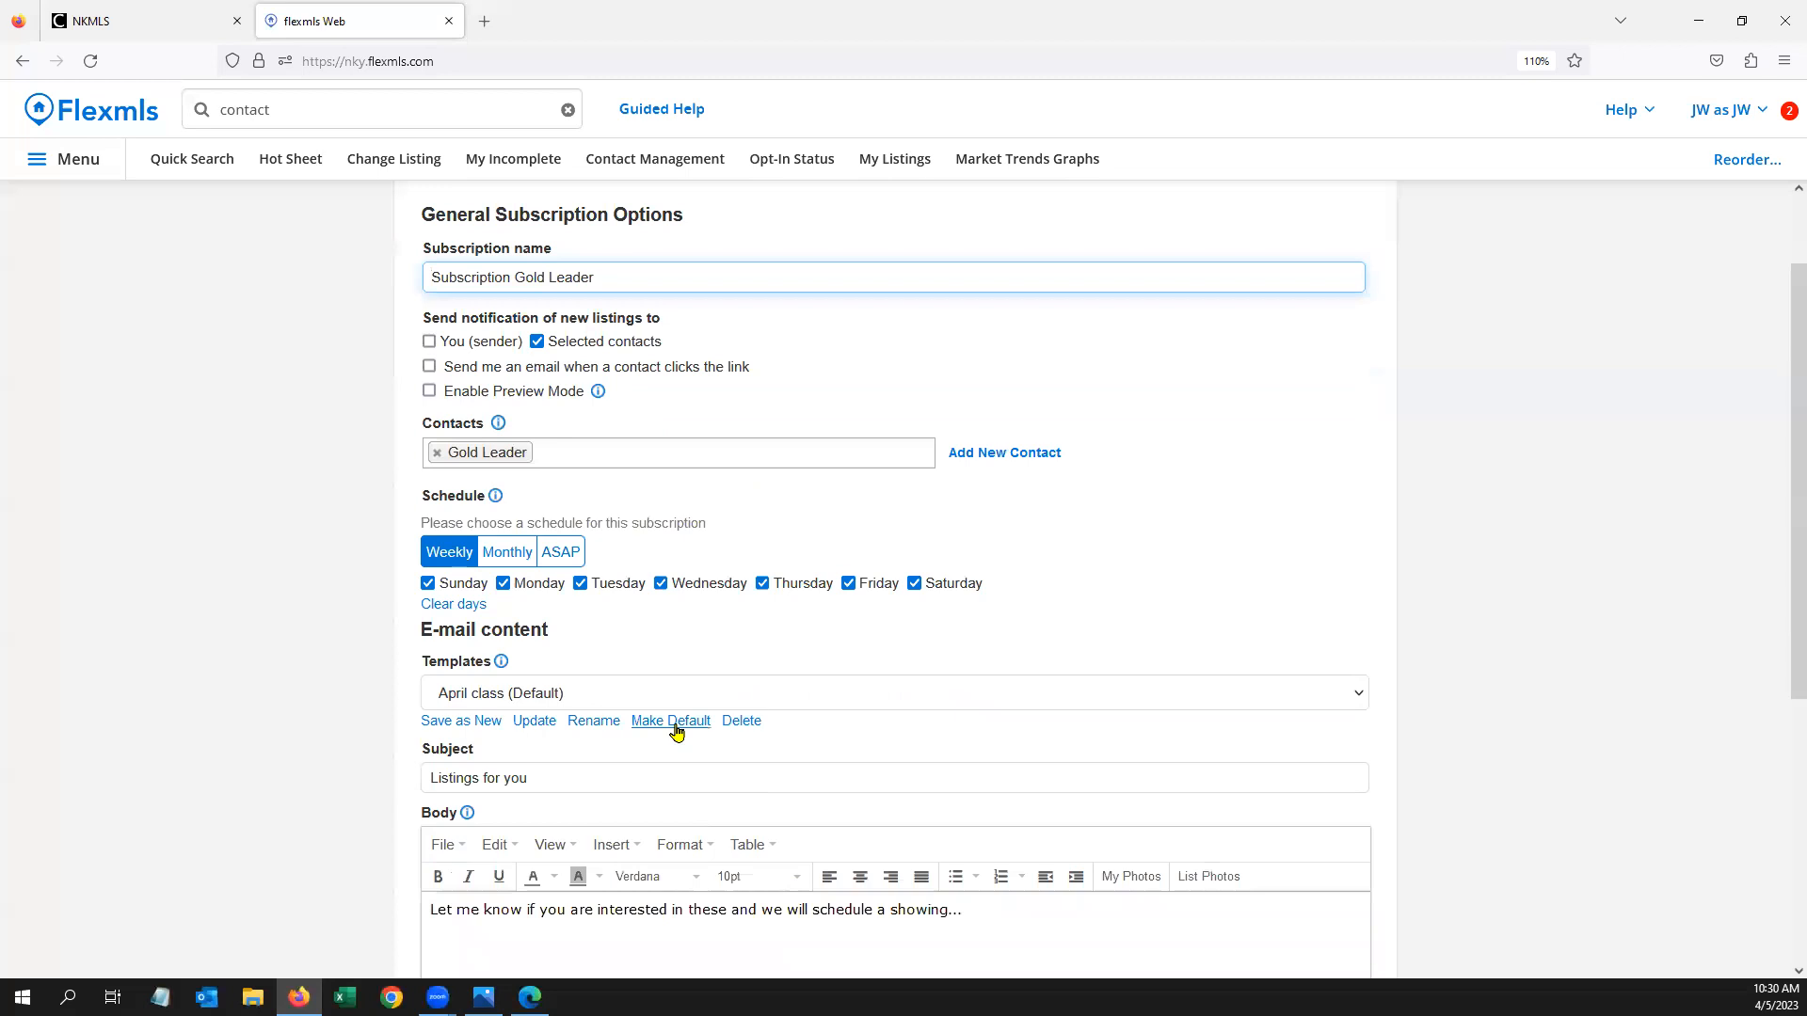
{"action": "left_click", "coordinate": [564, 555]}
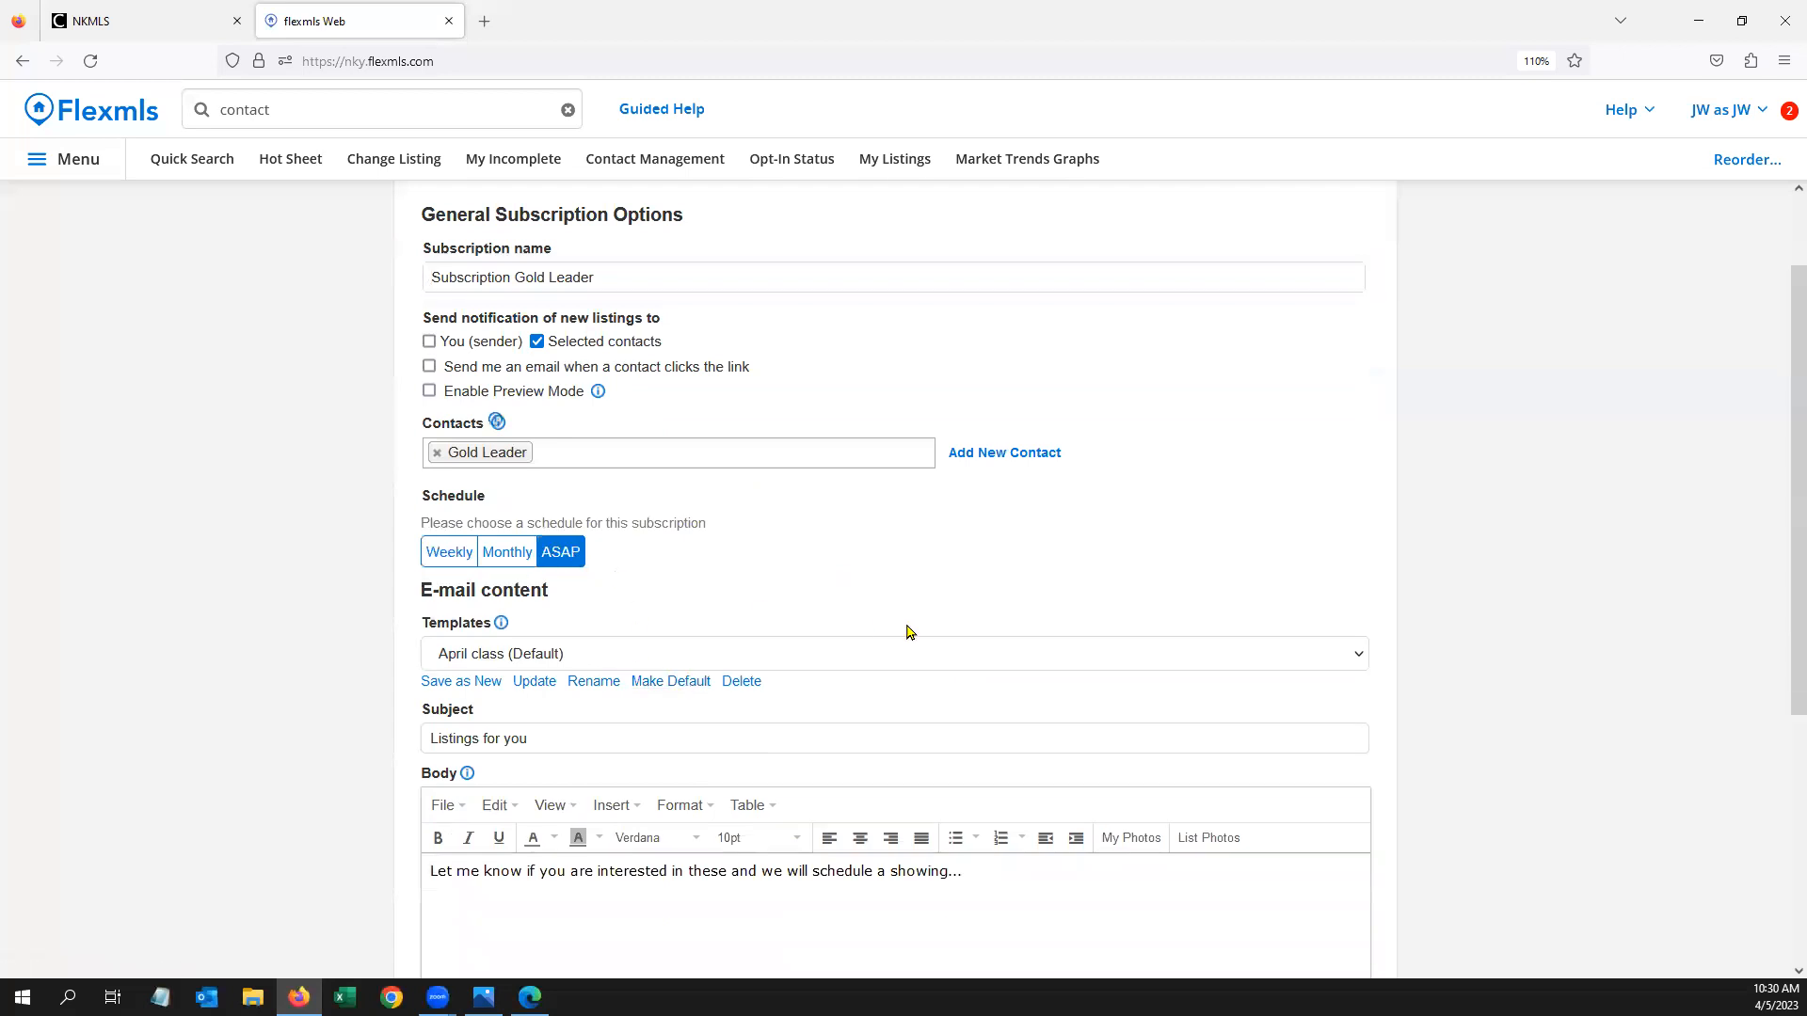
{"action": "scroll", "coordinate": [903, 630], "scroll_direction": "down", "scroll_amount": 2}
{"action": "left_click", "coordinate": [599, 434]}
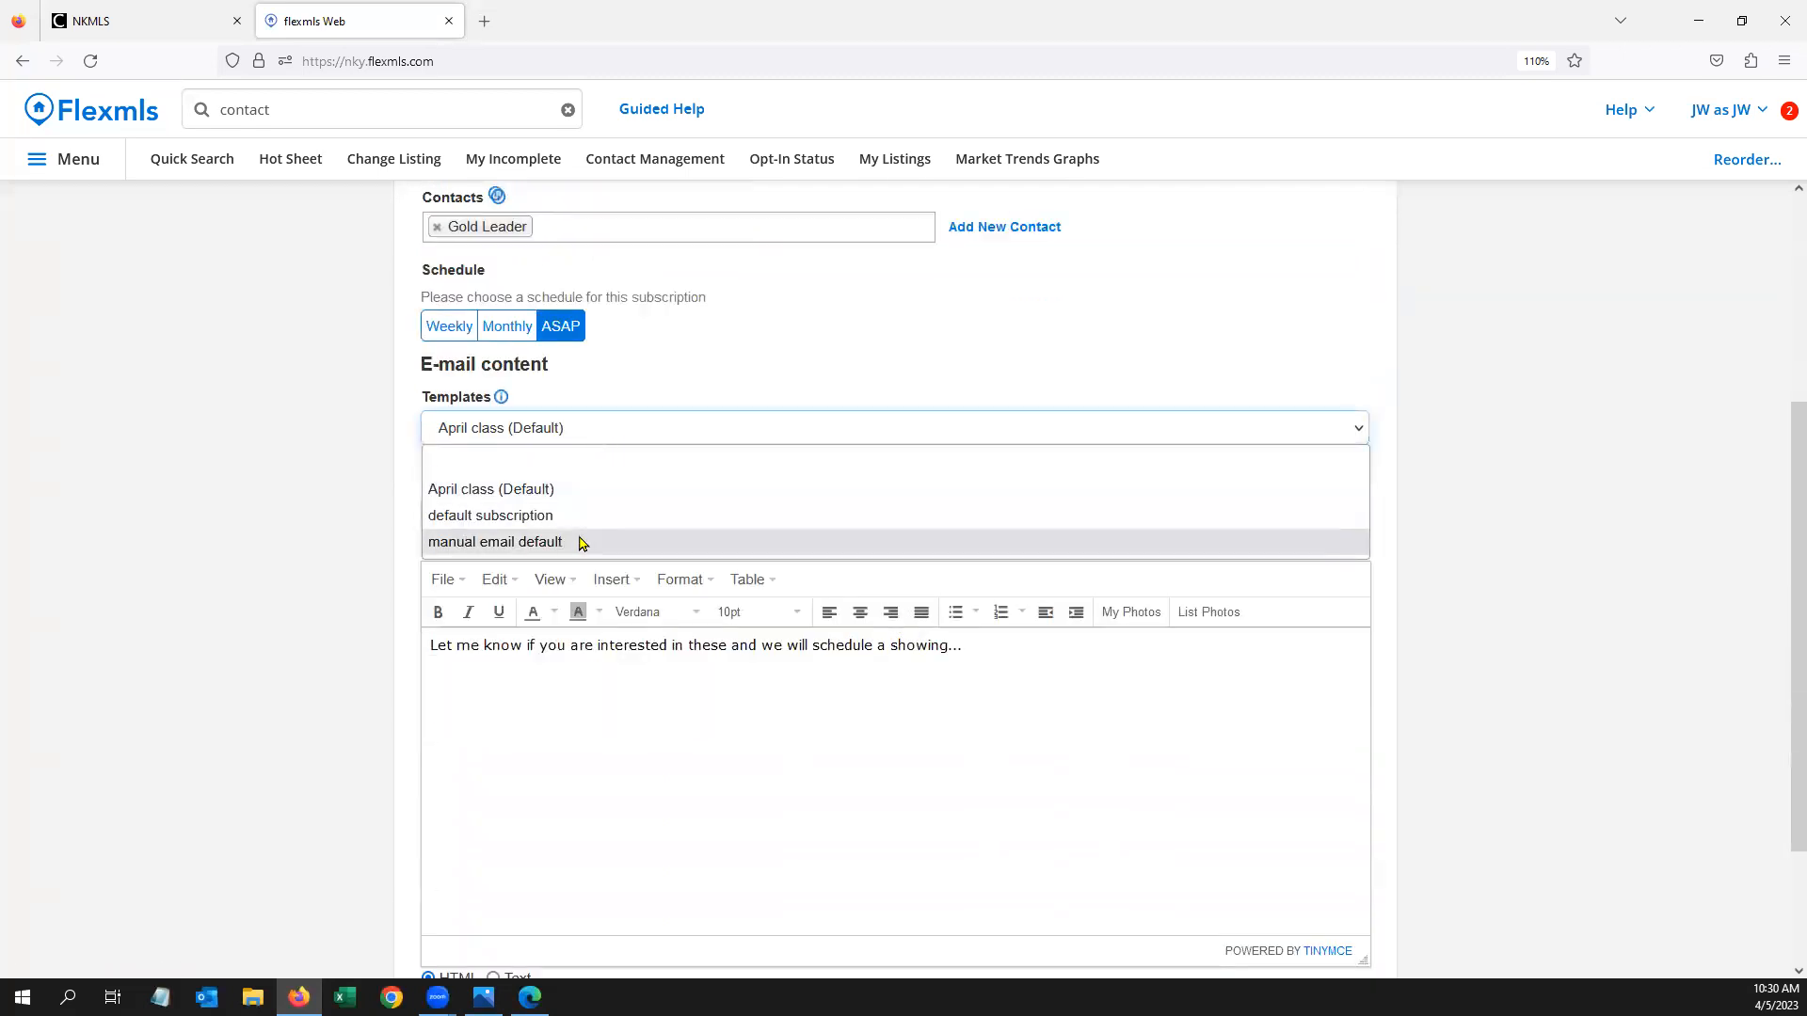
{"action": "left_click", "coordinate": [561, 489]}
{"action": "scroll", "coordinate": [1035, 838], "scroll_direction": "down", "scroll_amount": 2}
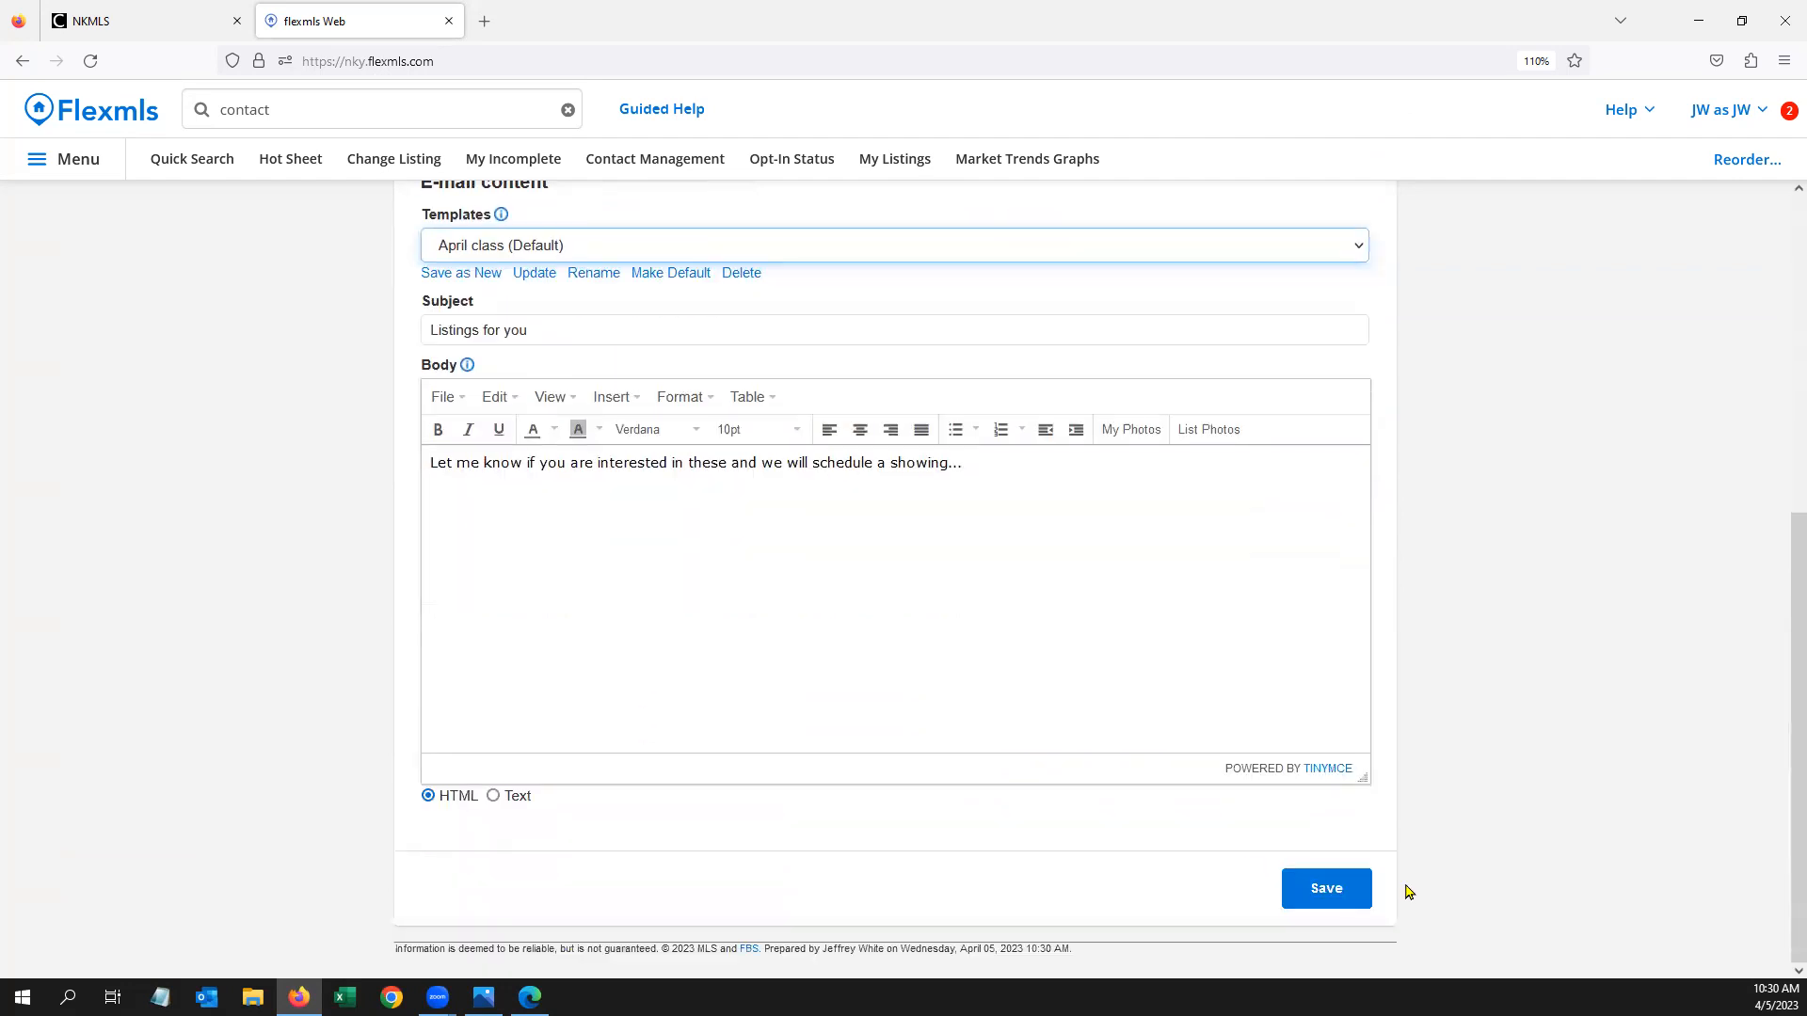
{"action": "left_click", "coordinate": [1334, 891]}
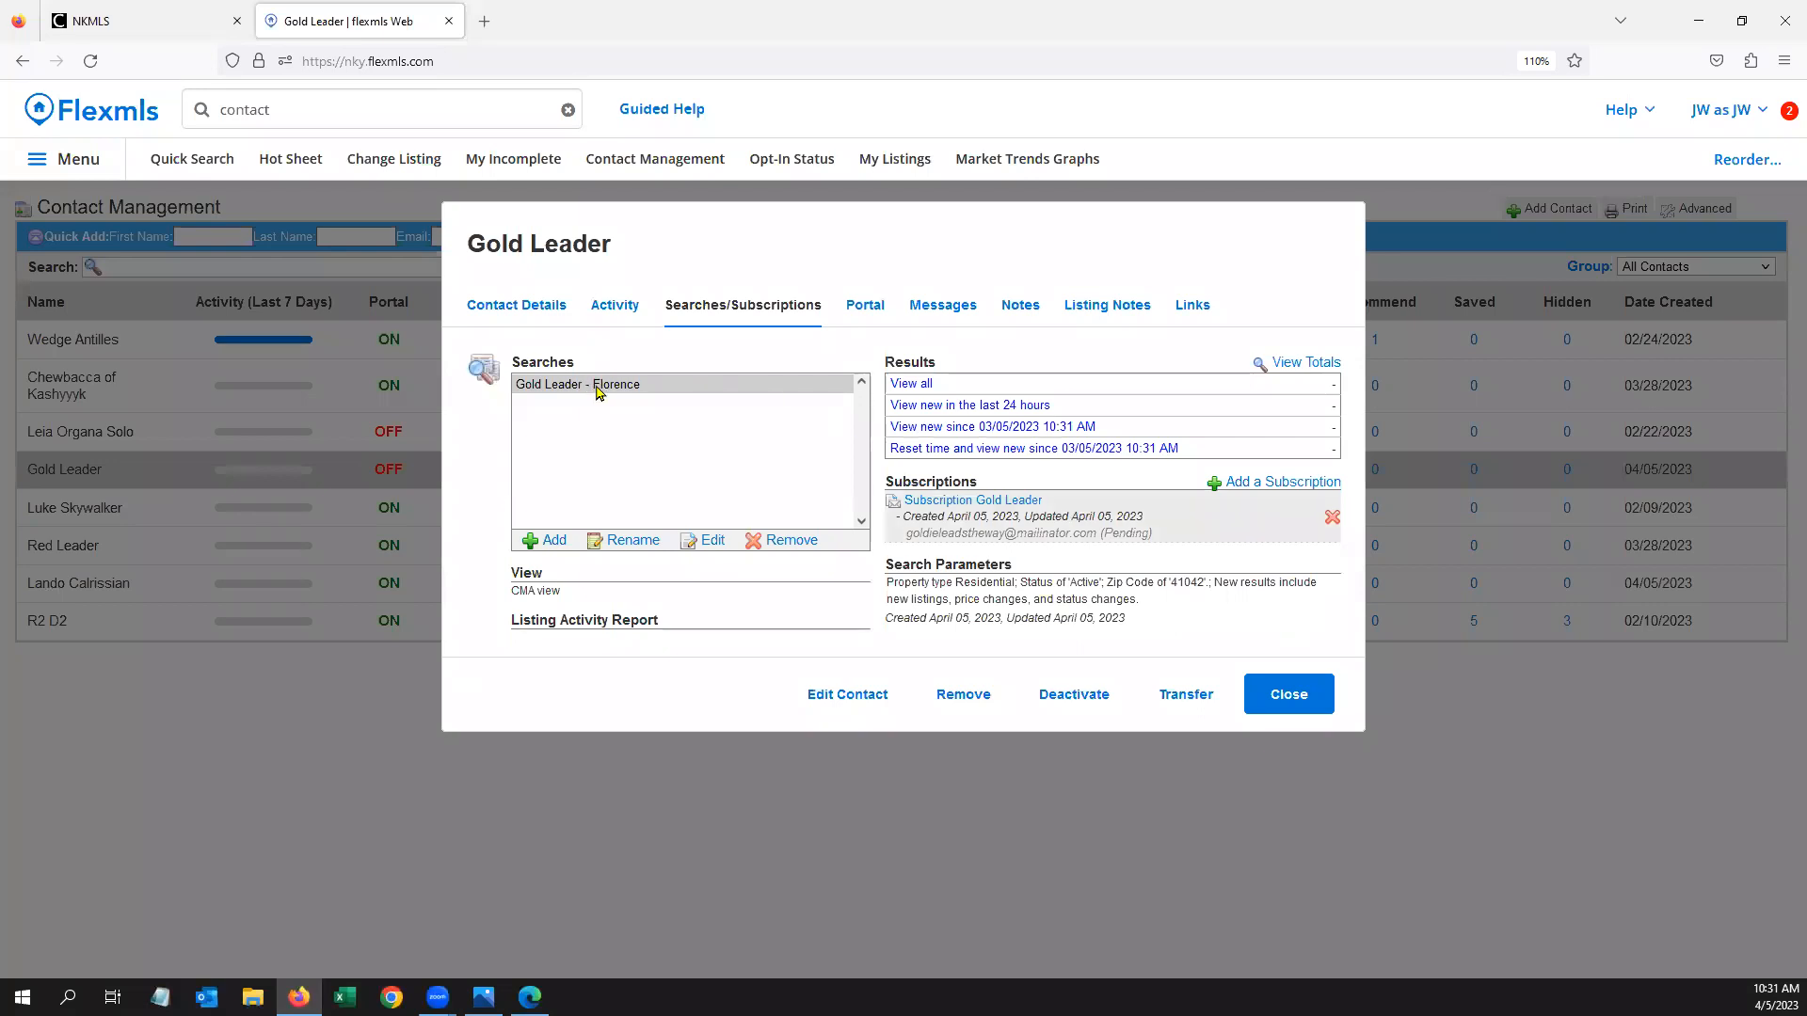
{"action": "left_click", "coordinate": [1313, 705]}
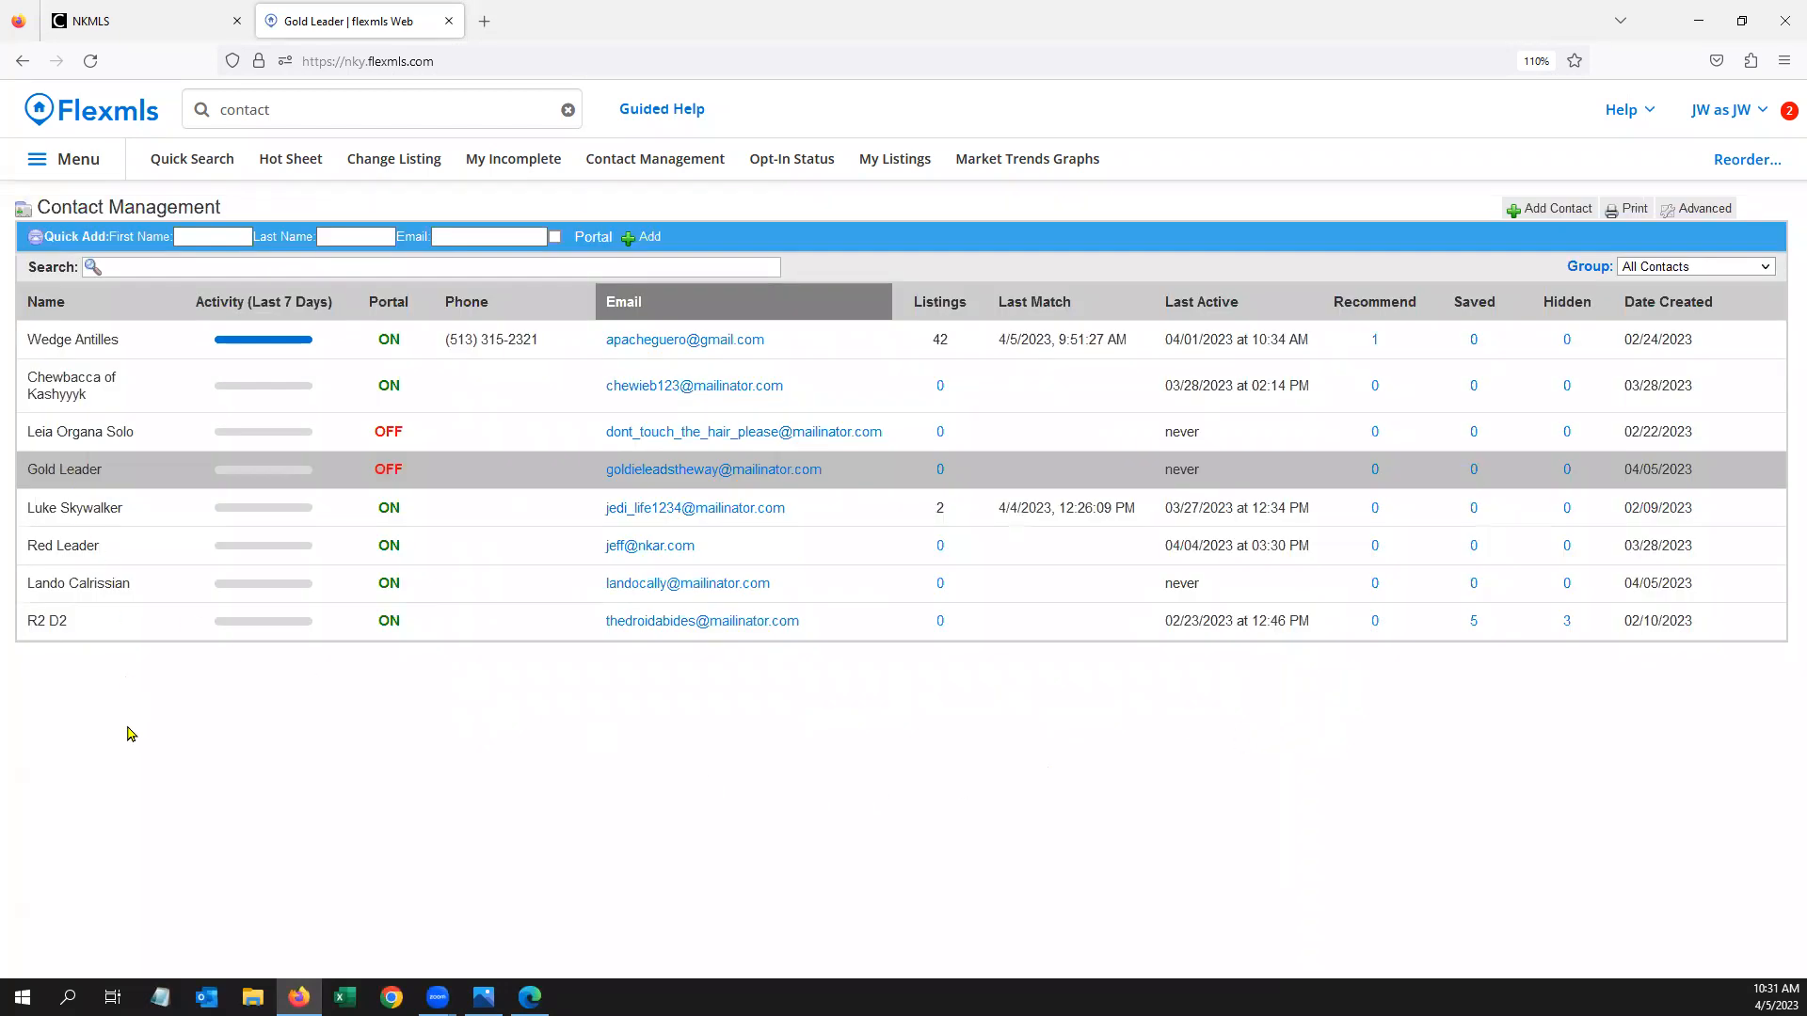
{"action": "left_click", "coordinate": [130, 508]}
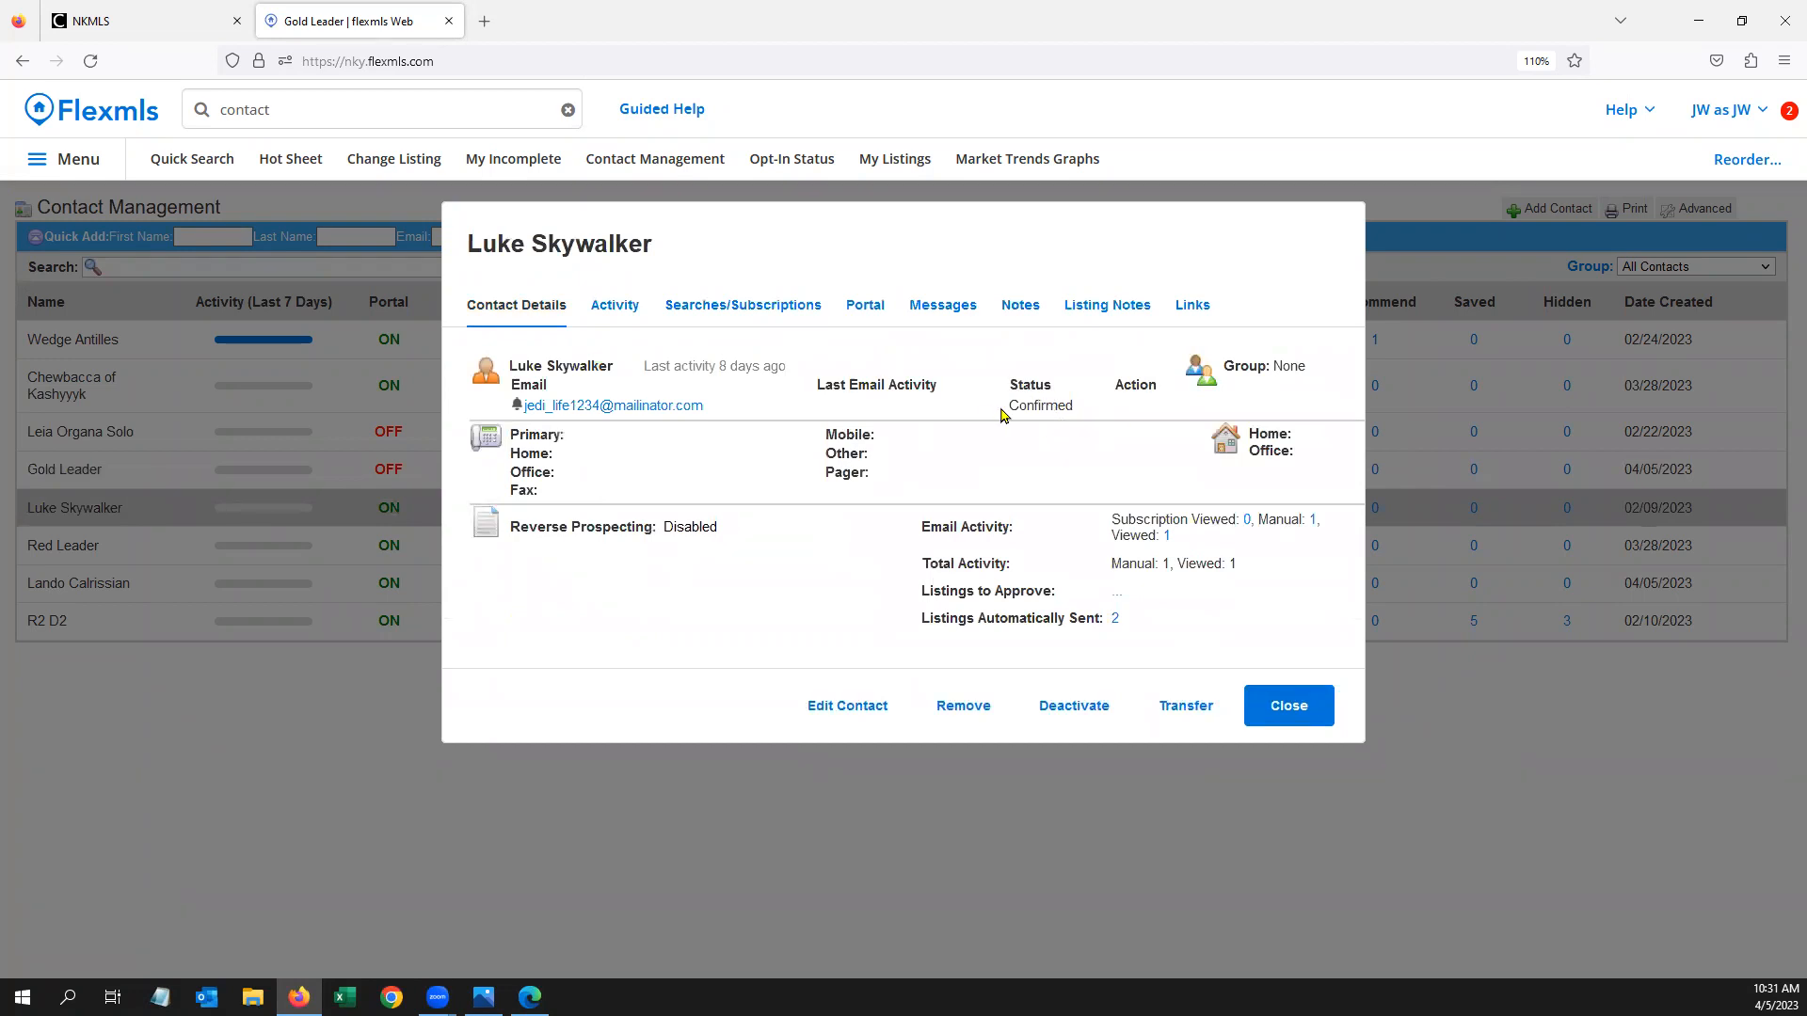
{"action": "left_click", "coordinate": [765, 301]}
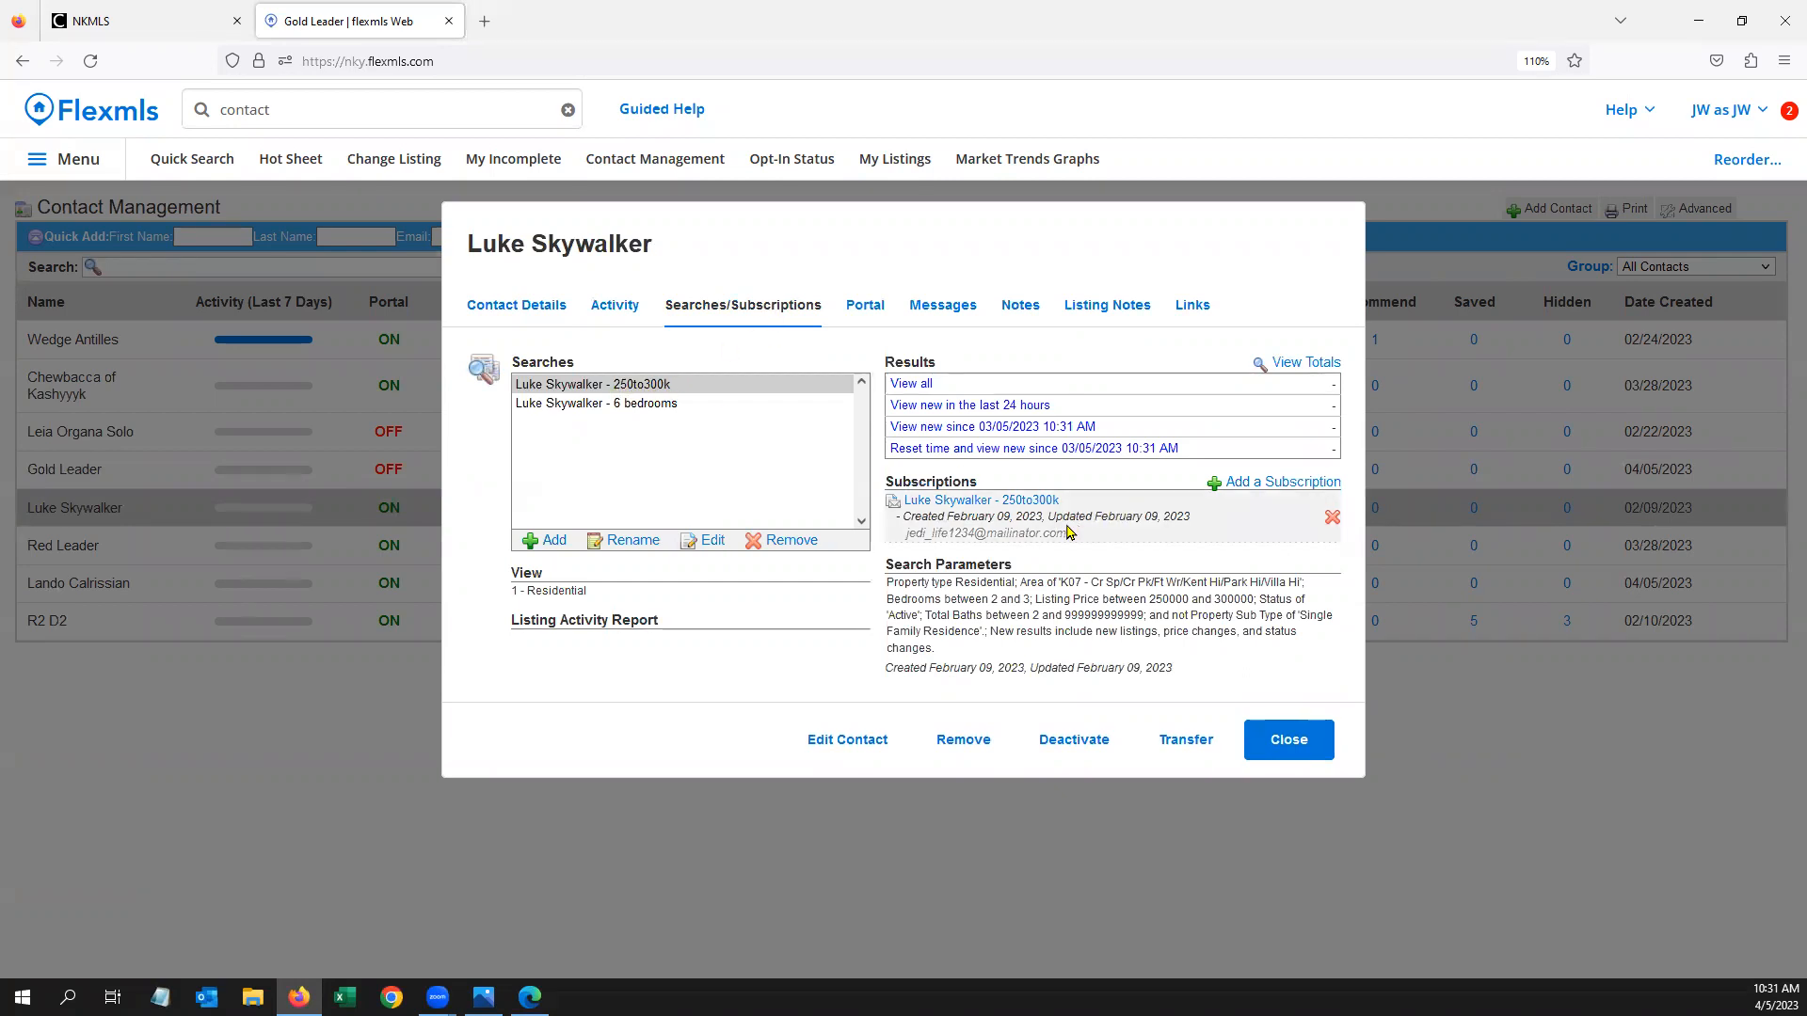
{"action": "left_click", "coordinate": [607, 405]}
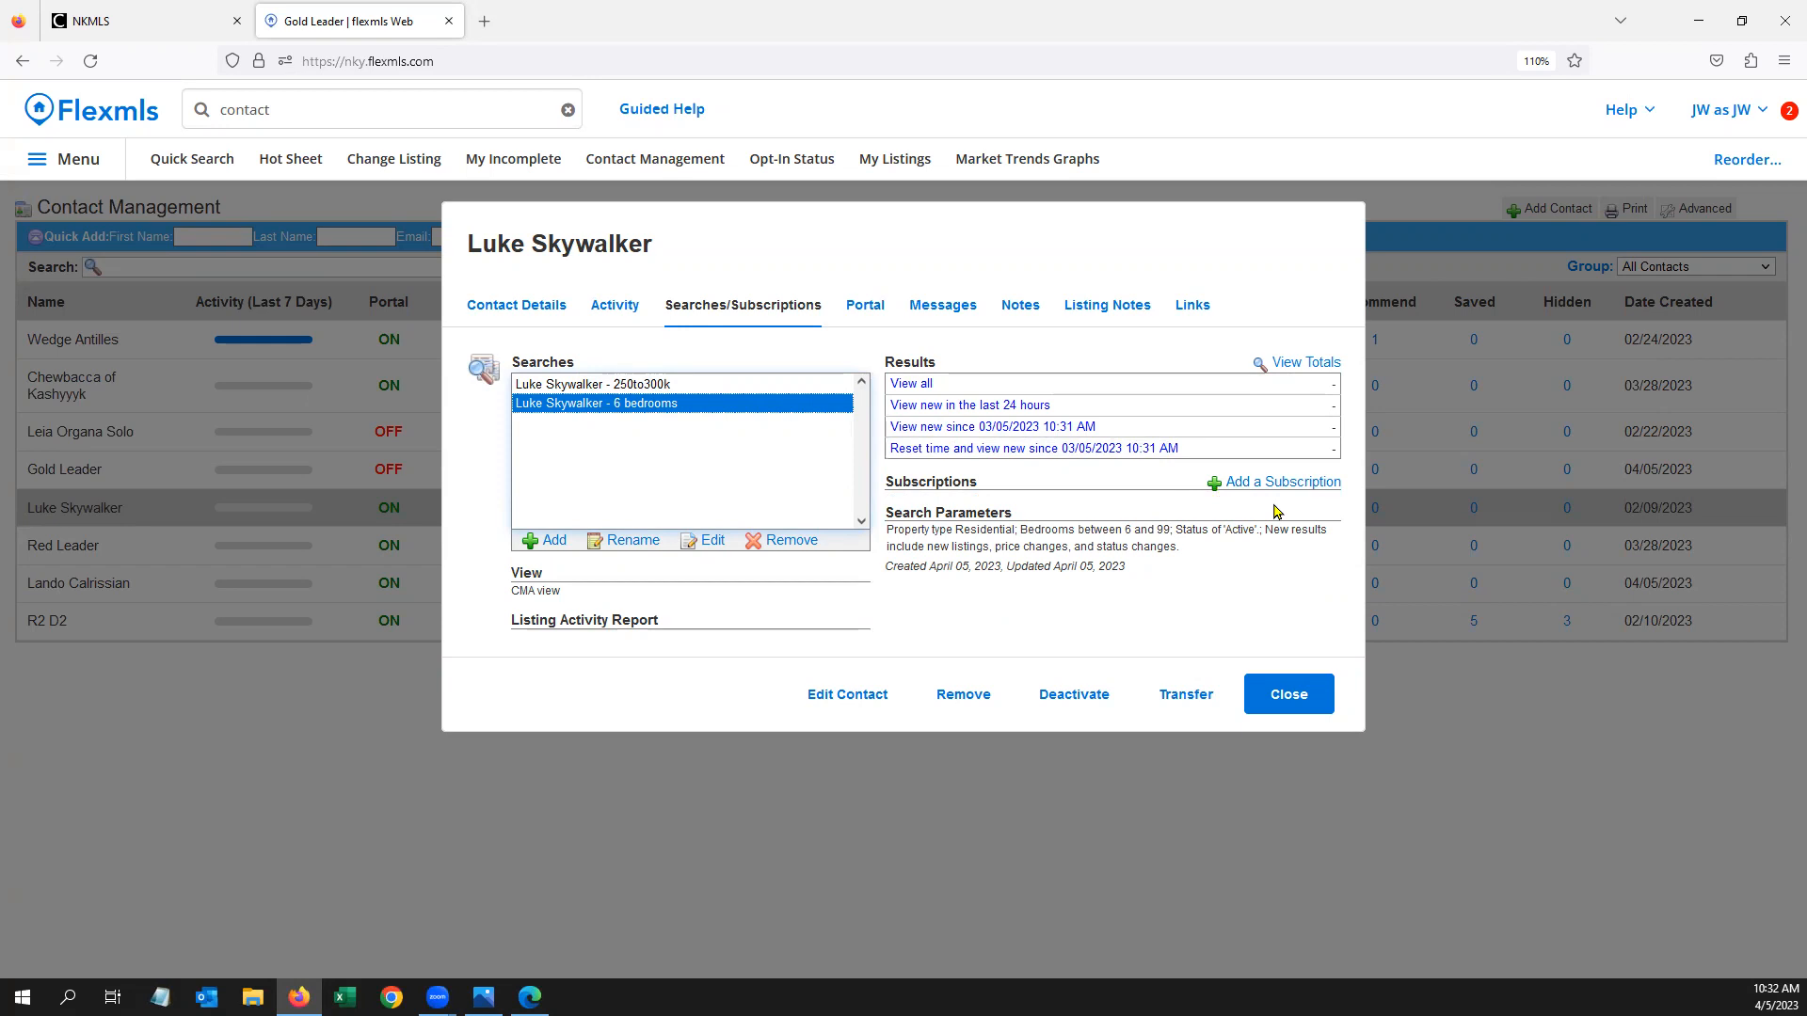
{"action": "left_click", "coordinate": [656, 386]}
{"action": "left_click", "coordinate": [656, 406]}
{"action": "left_click", "coordinate": [1302, 703]}
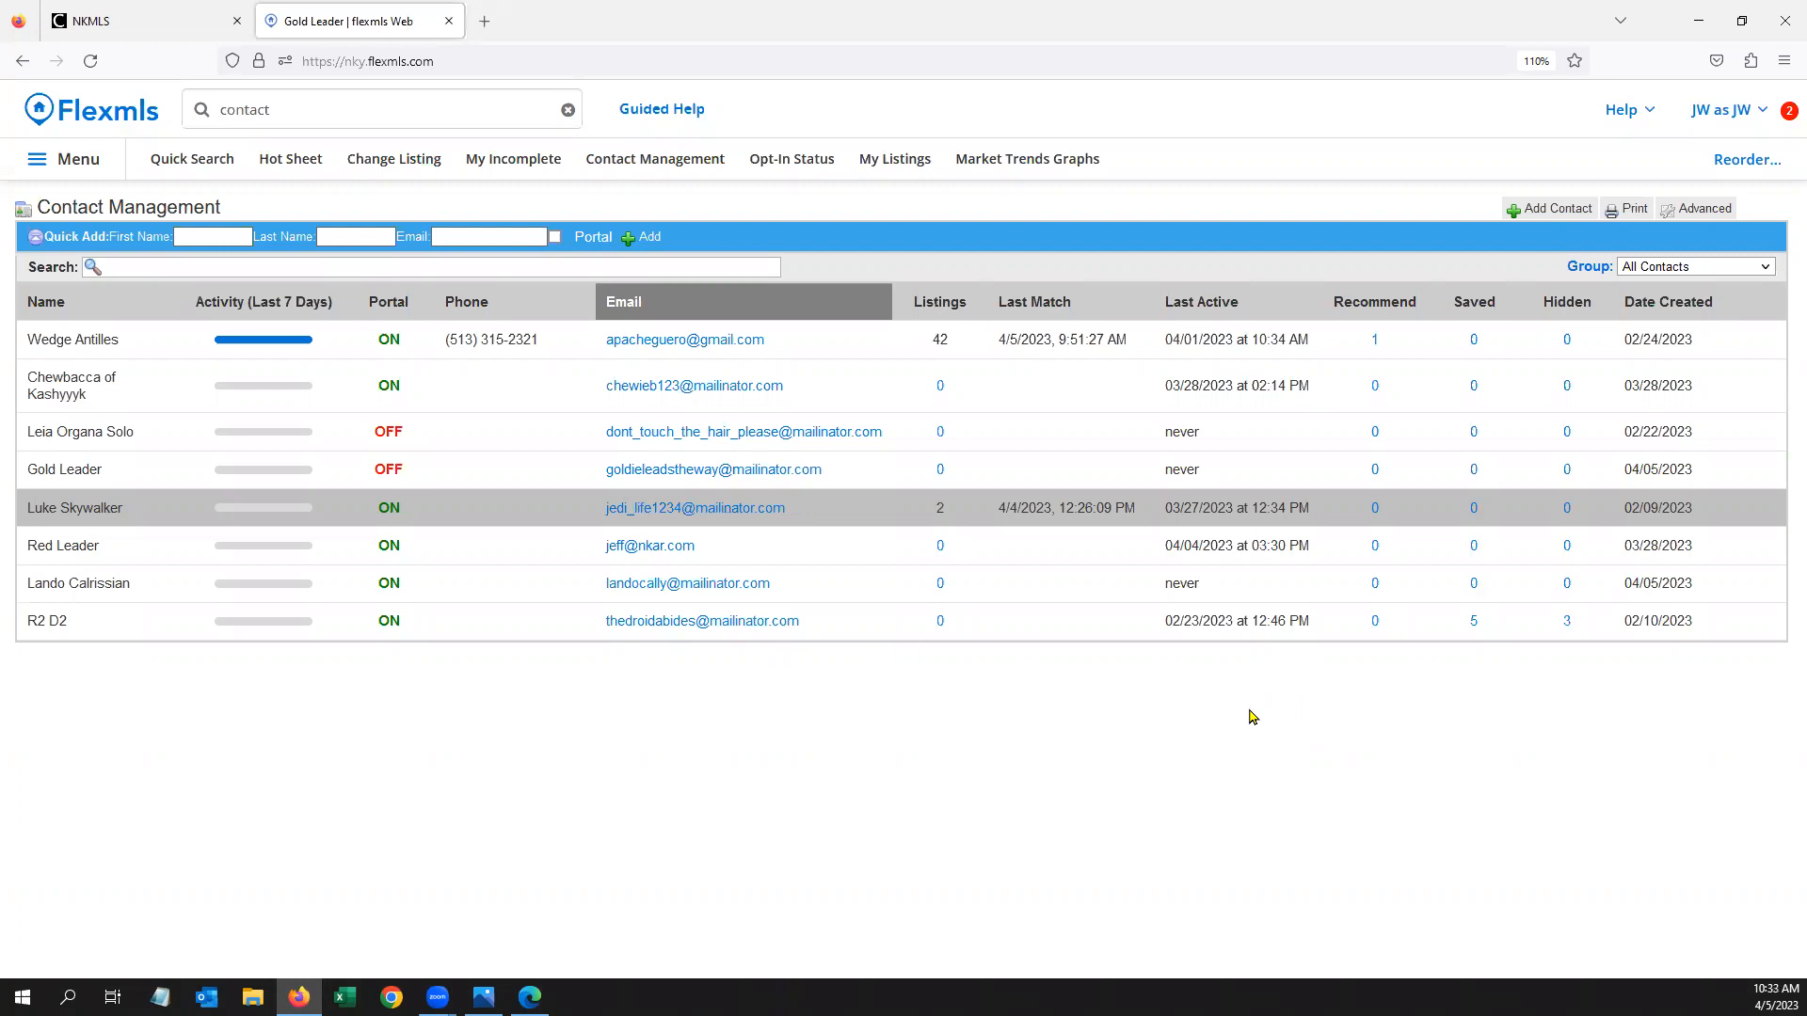
Replace the site search text with 'opt' and pick the Opt-In Status suggestion
{"action": "left_click", "coordinate": [281, 113]}
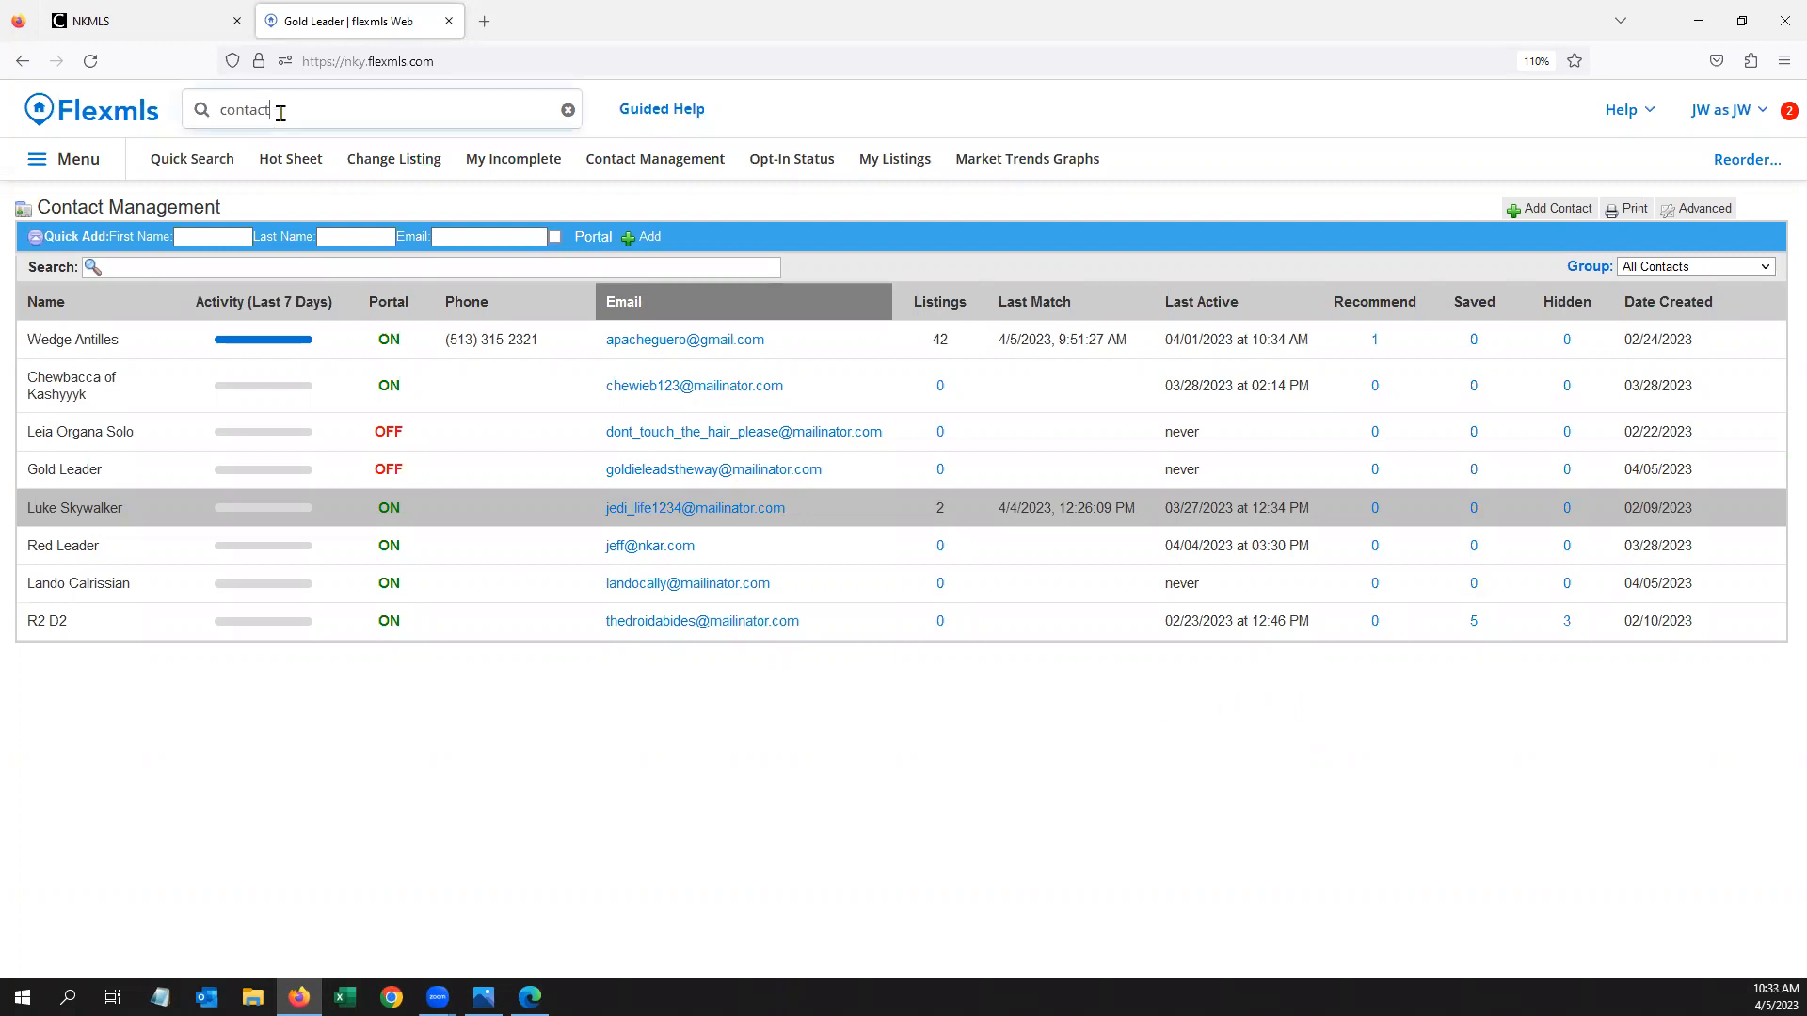
{"action": "key", "text": "BackSpace"}
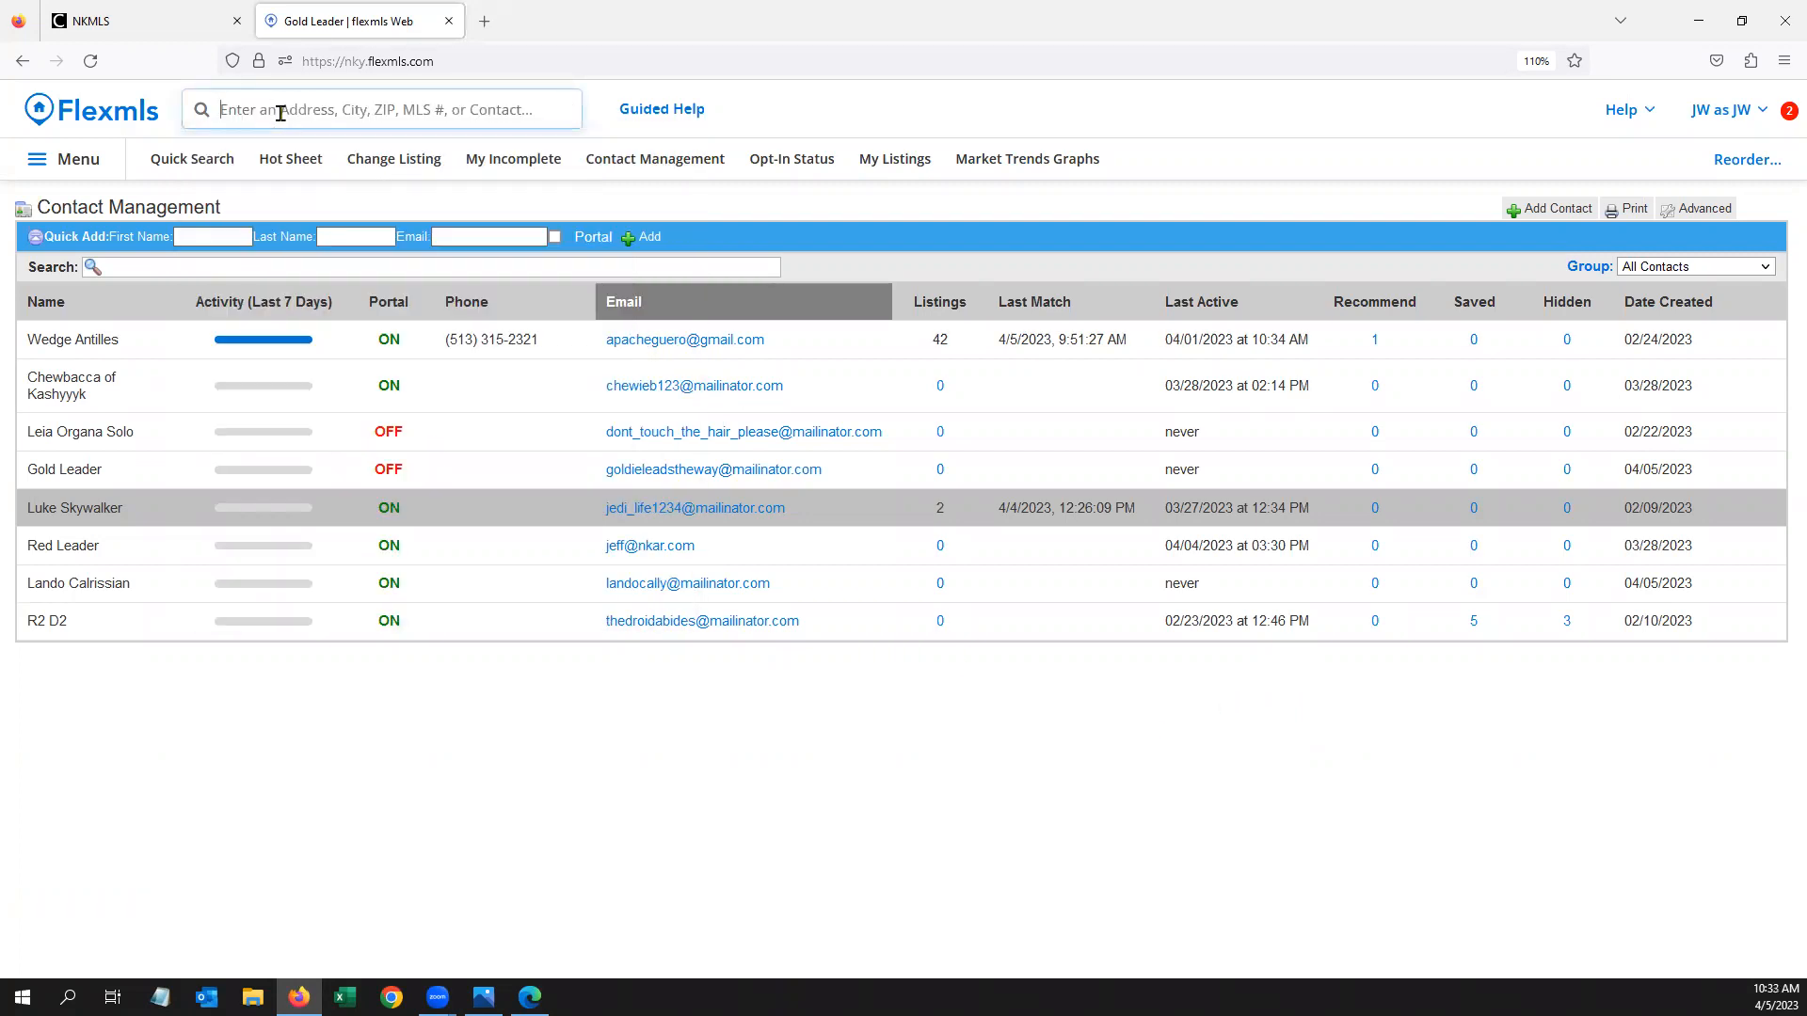
{"action": "type", "text": "opt"}
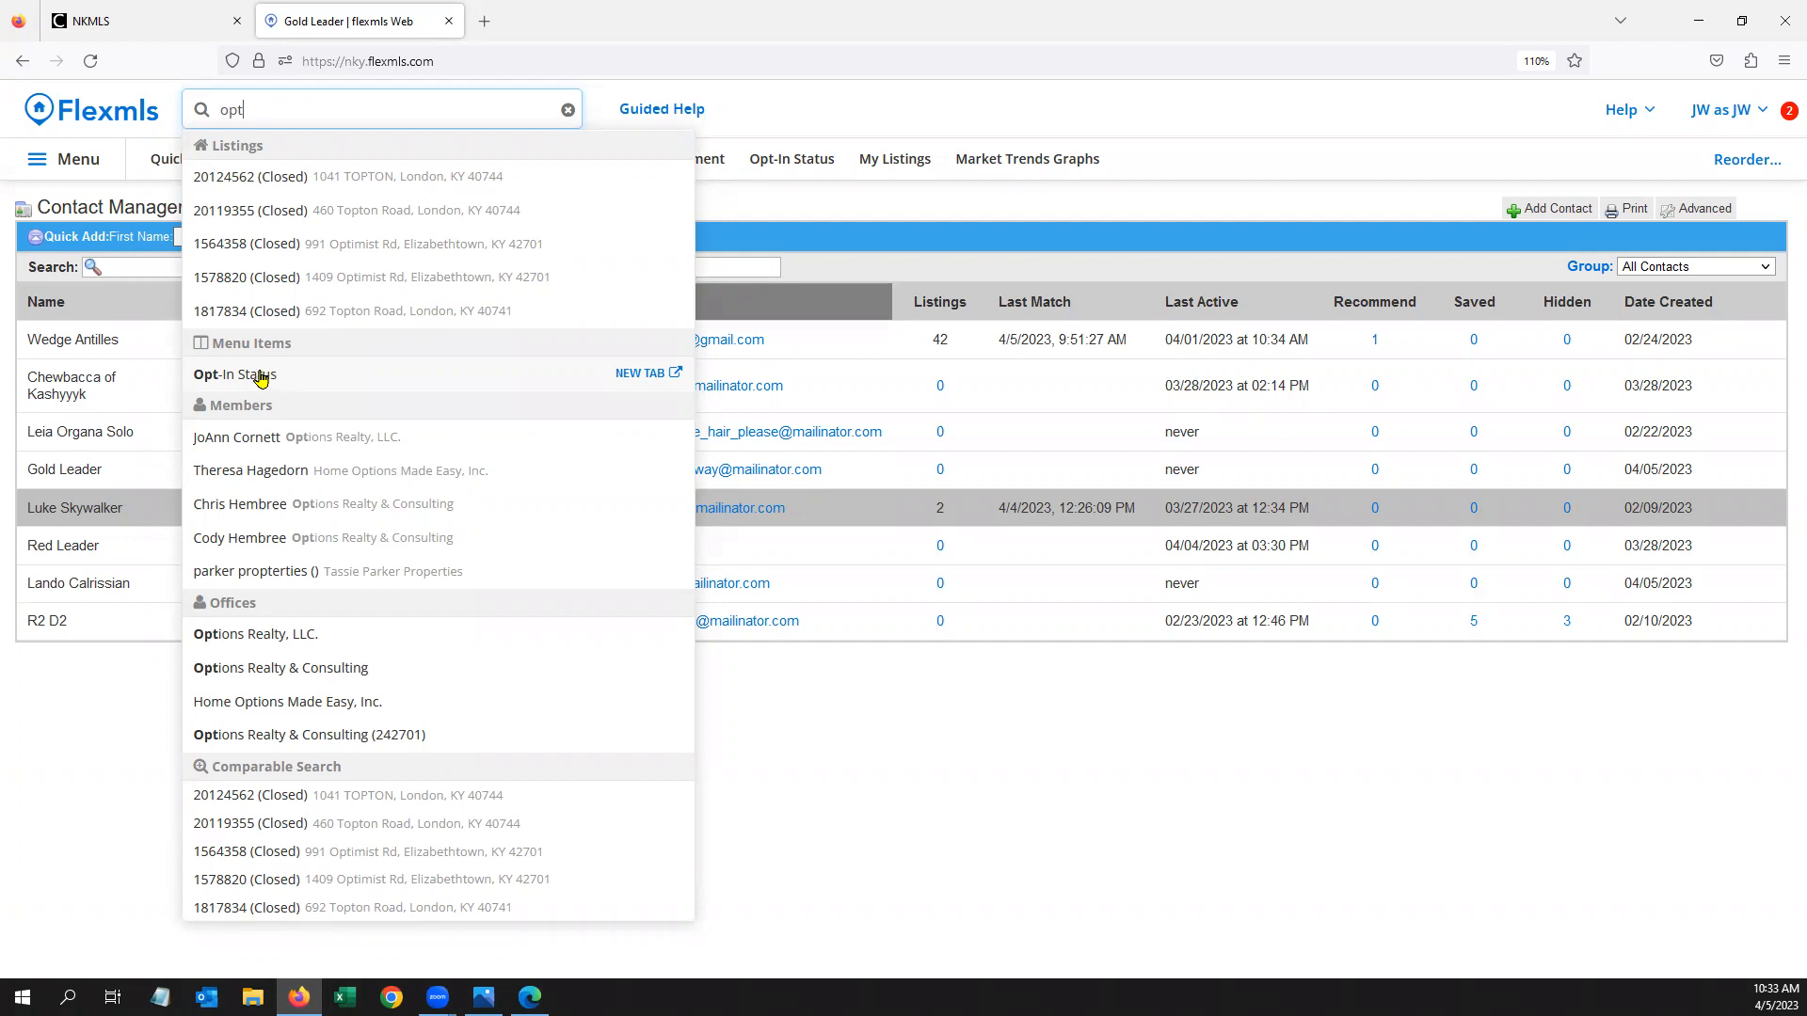
{"action": "left_click", "coordinate": [260, 377]}
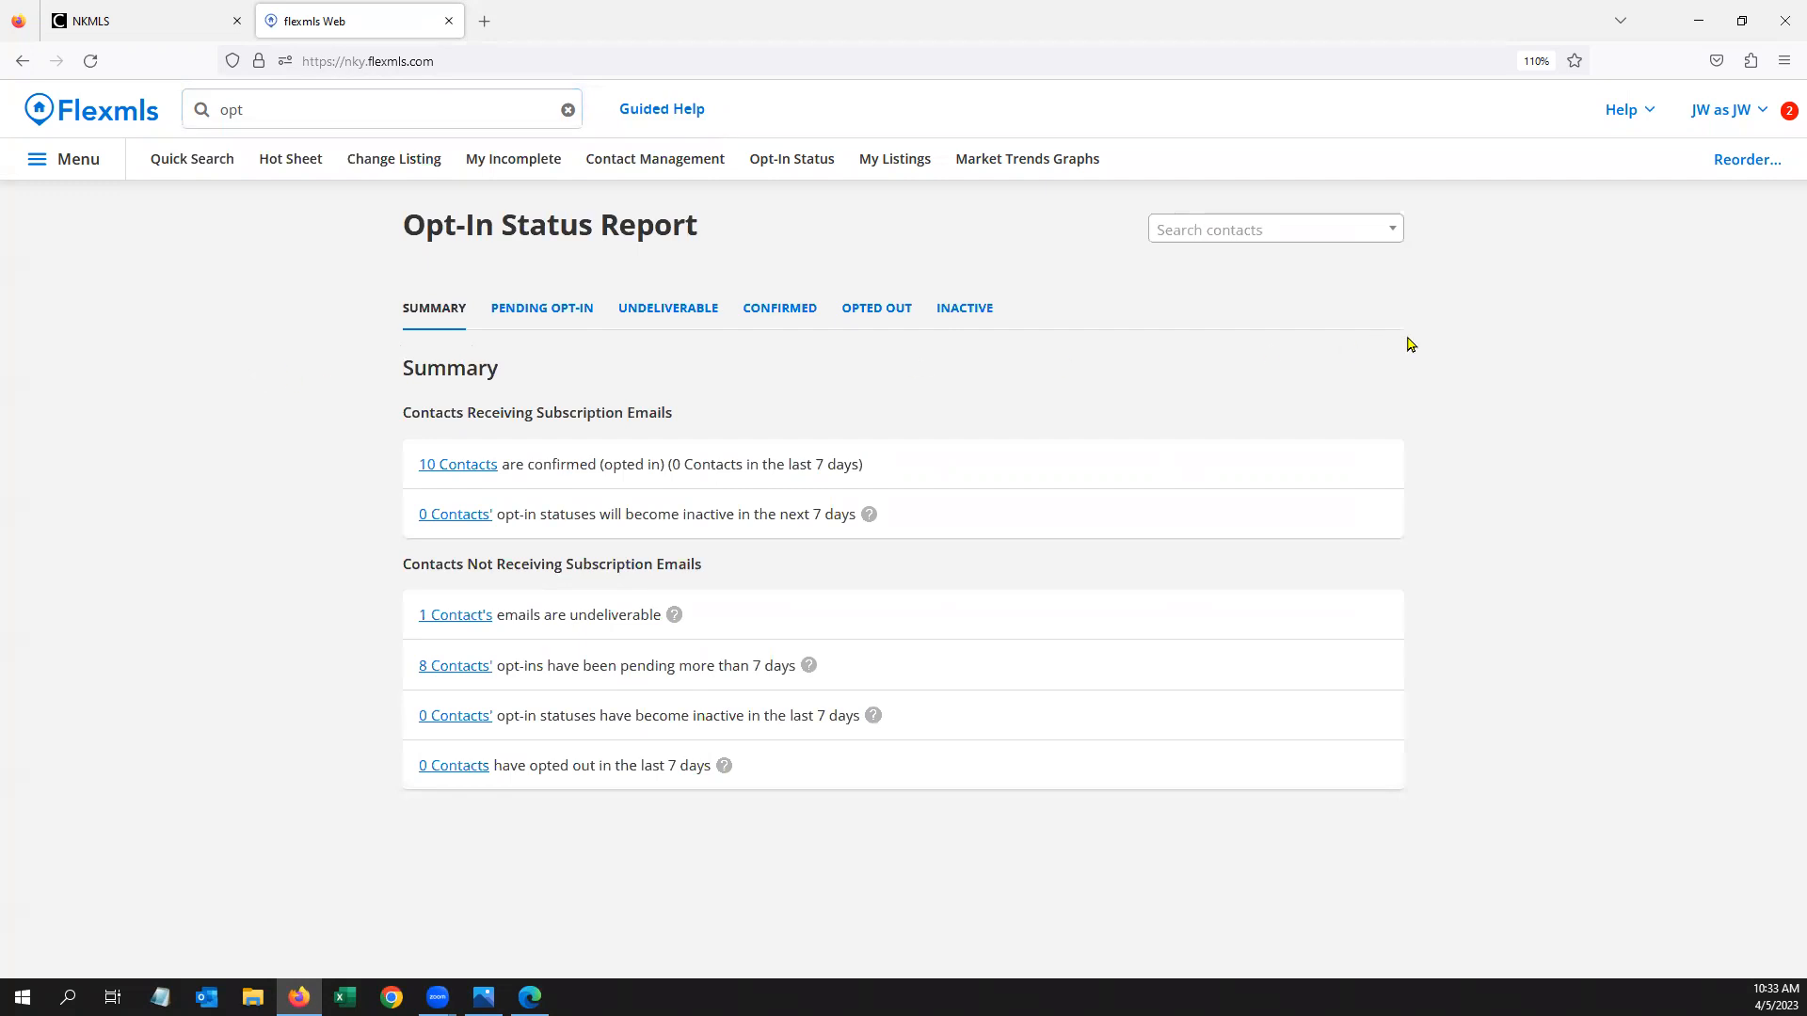
Dismiss the search suggestions so the Opt-In Status Report summary is fully visible
{"action": "left_click", "coordinate": [345, 110]}
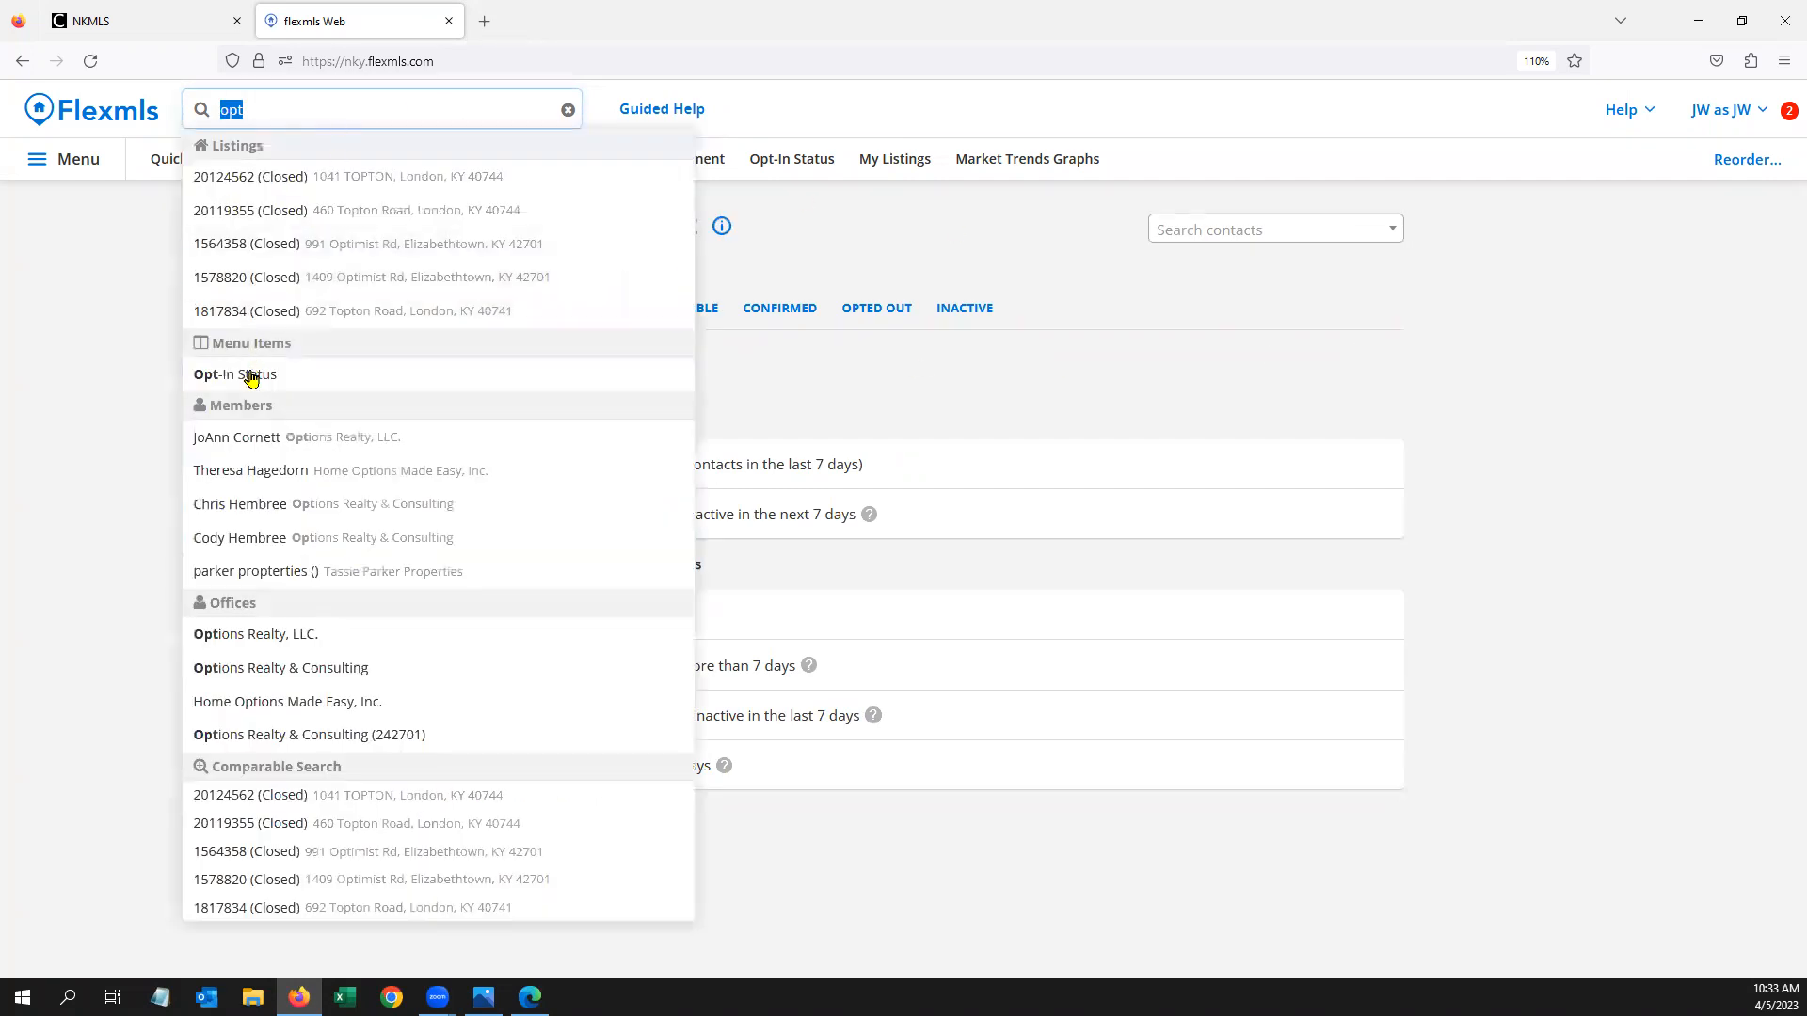
{"action": "left_click", "coordinate": [53, 295]}
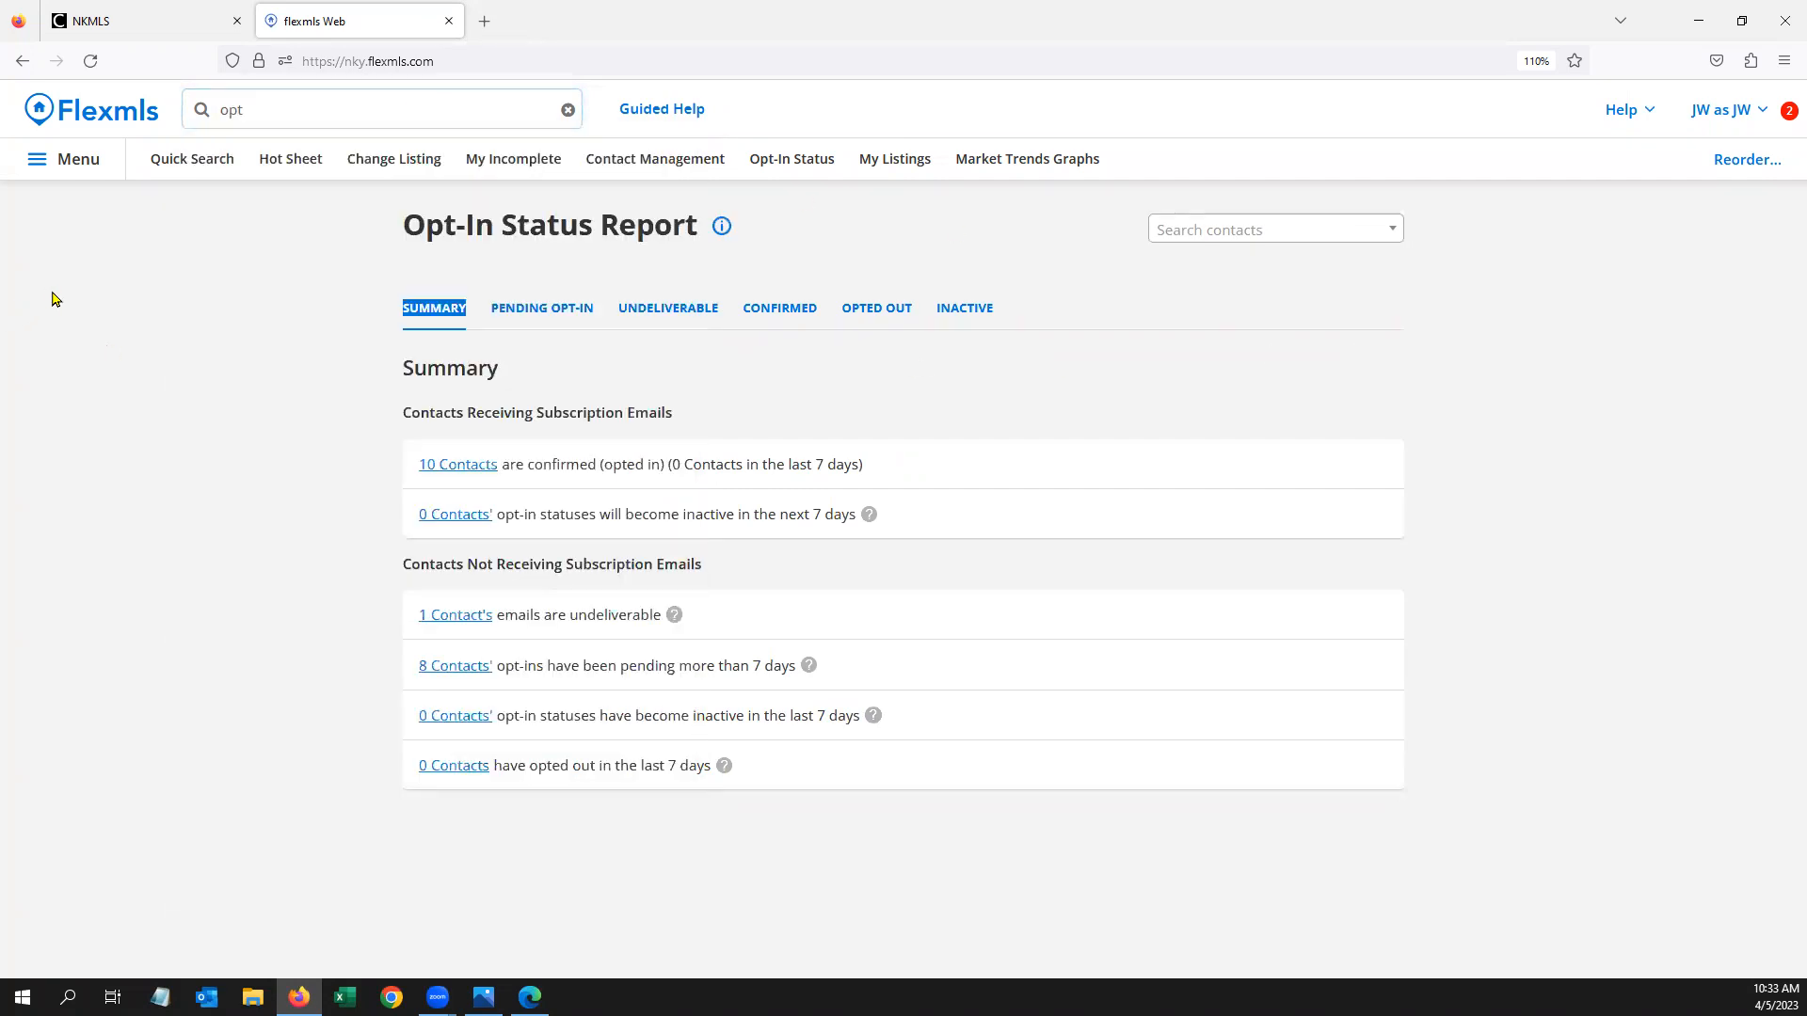
{"action": "left_click", "coordinate": [121, 313]}
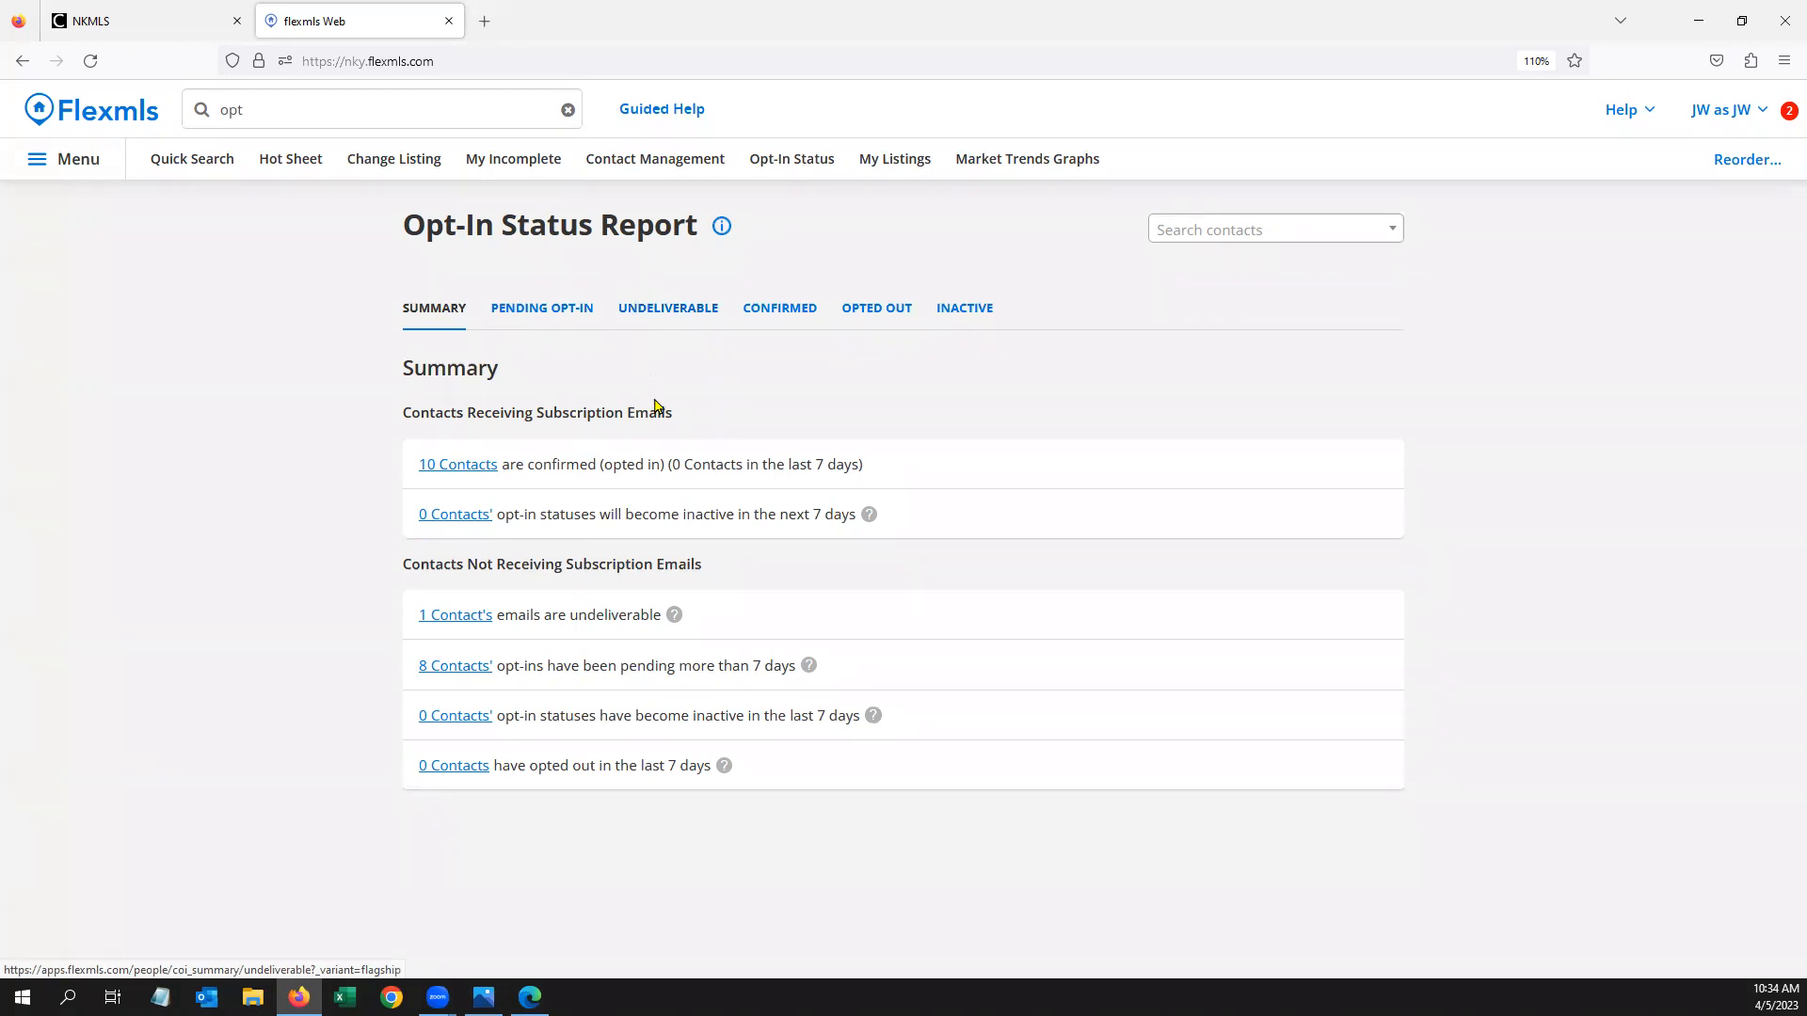
List the pending opt-in contacts and check when the oldest request was last sent
{"action": "left_click", "coordinate": [544, 311]}
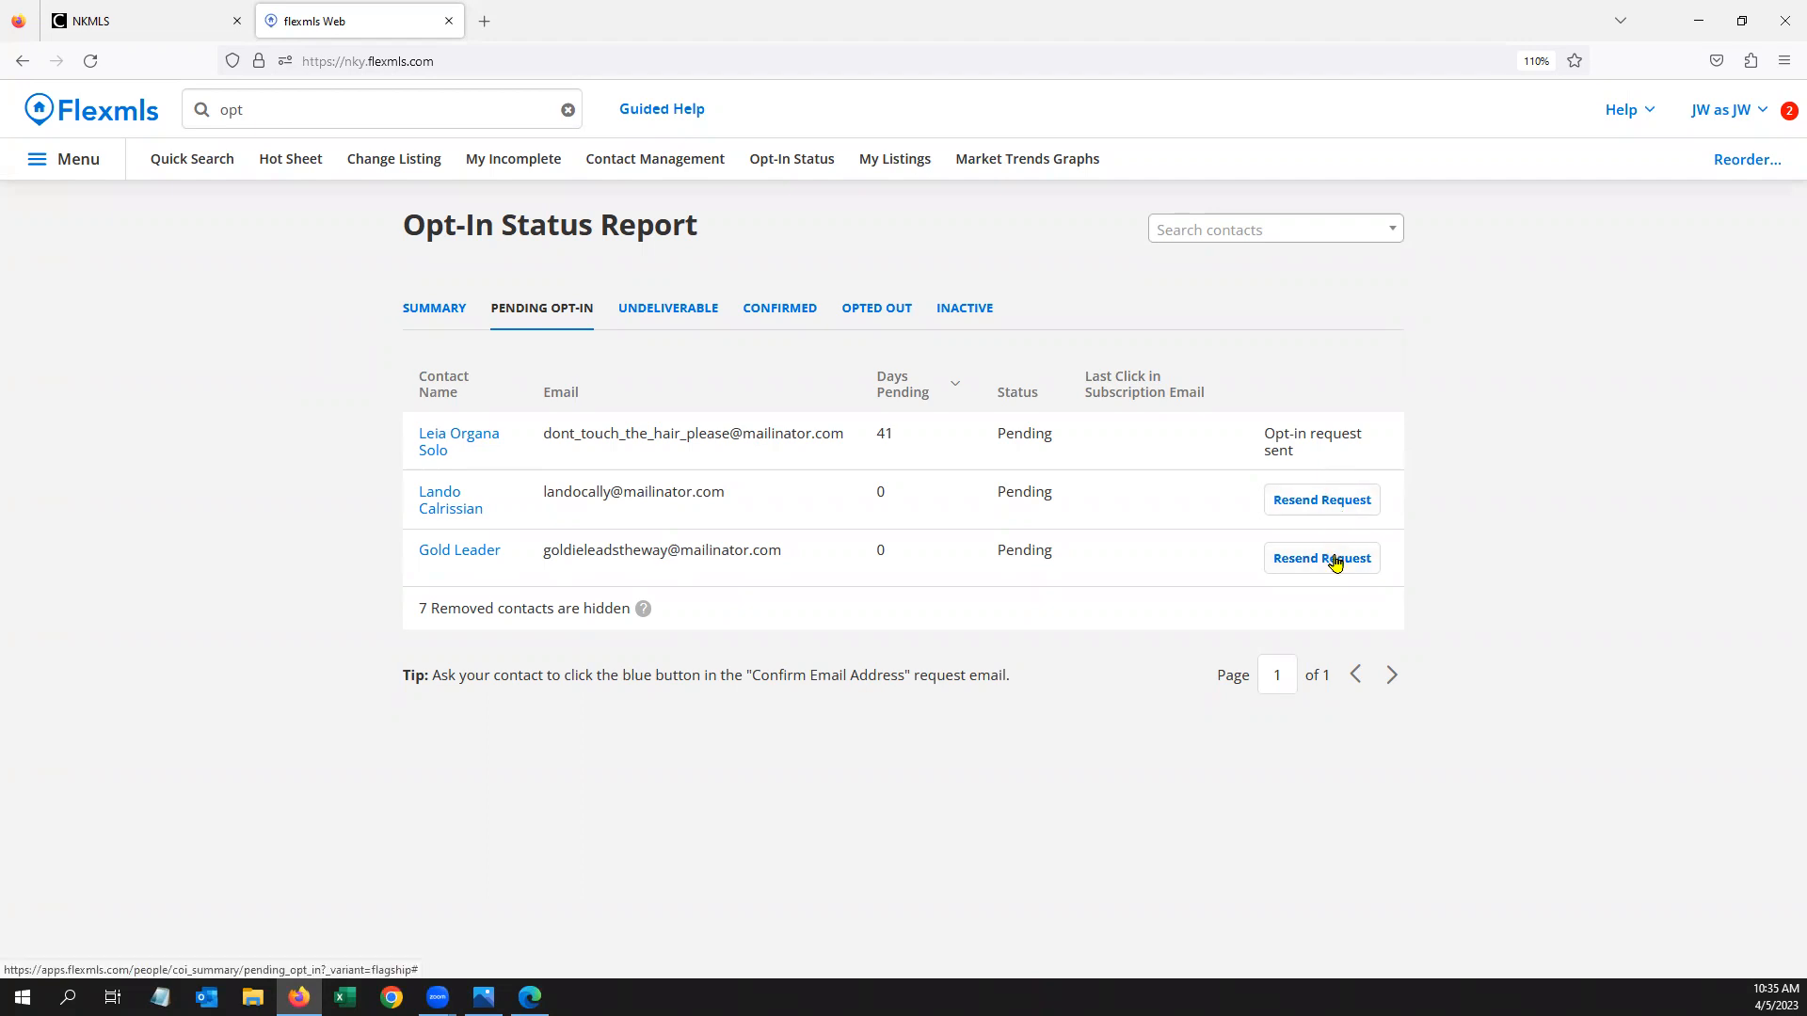
{"action": "mouse_move", "coordinate": [1339, 457]}
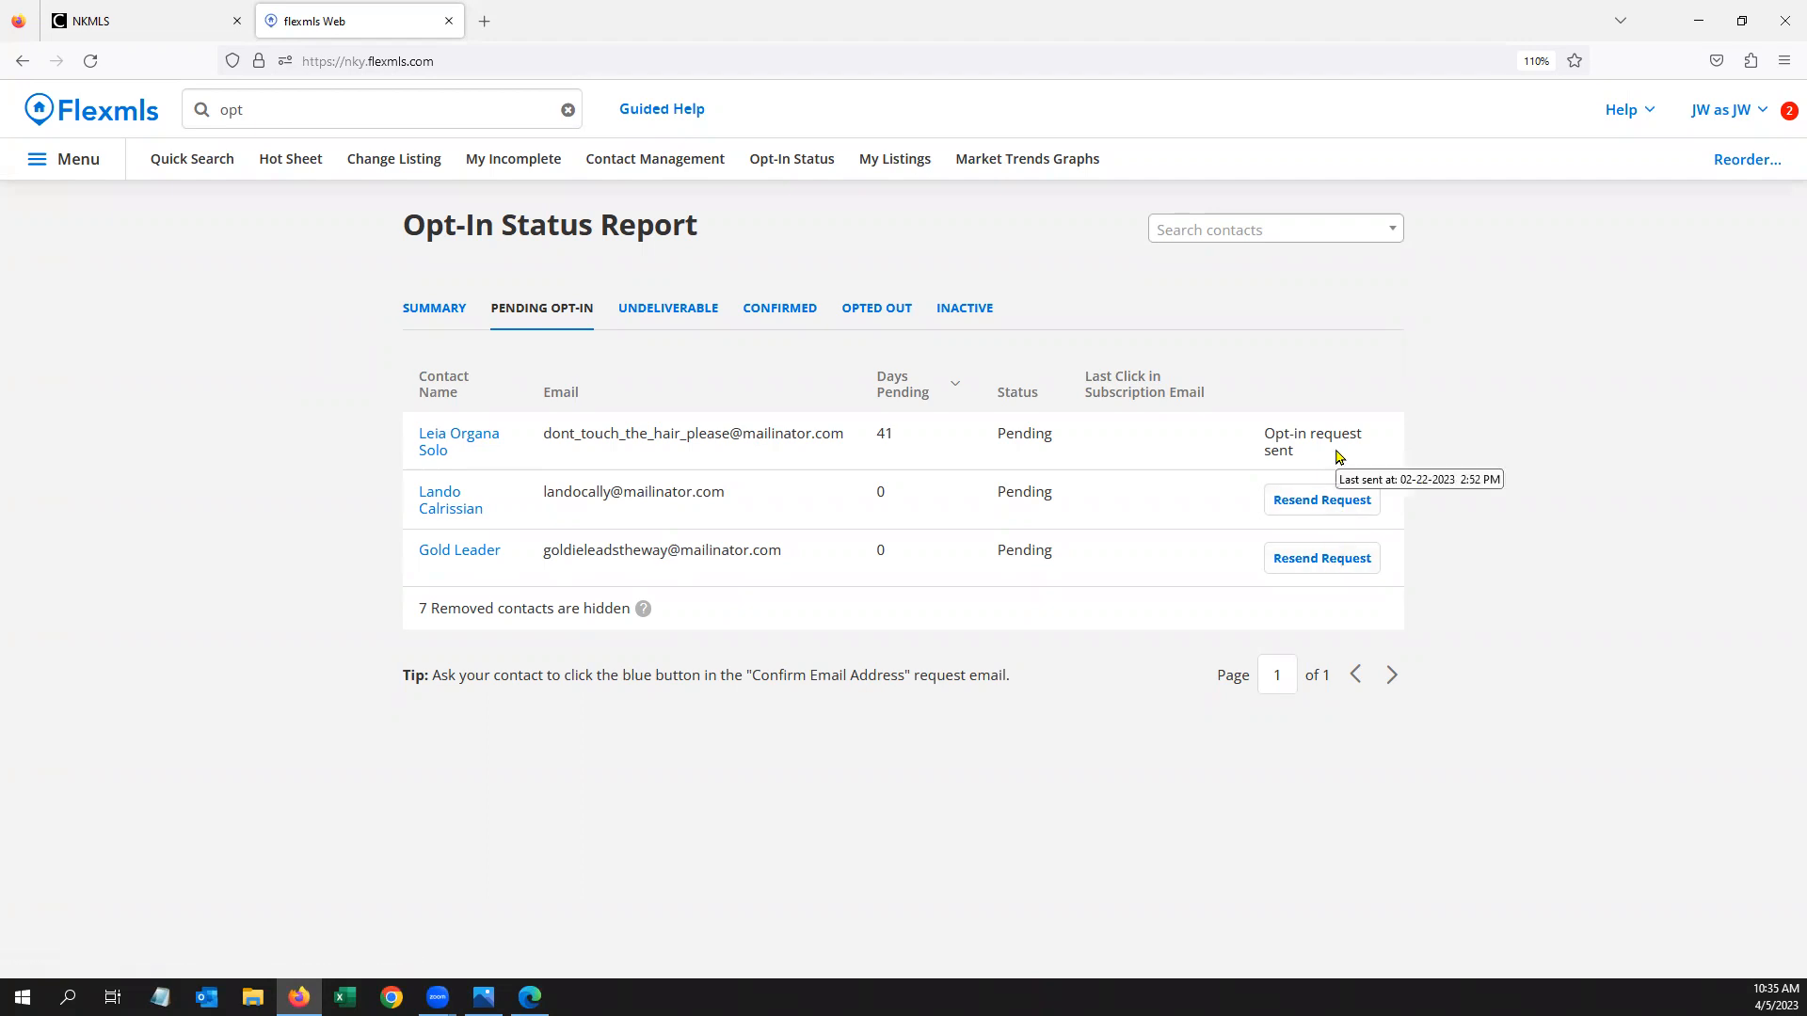
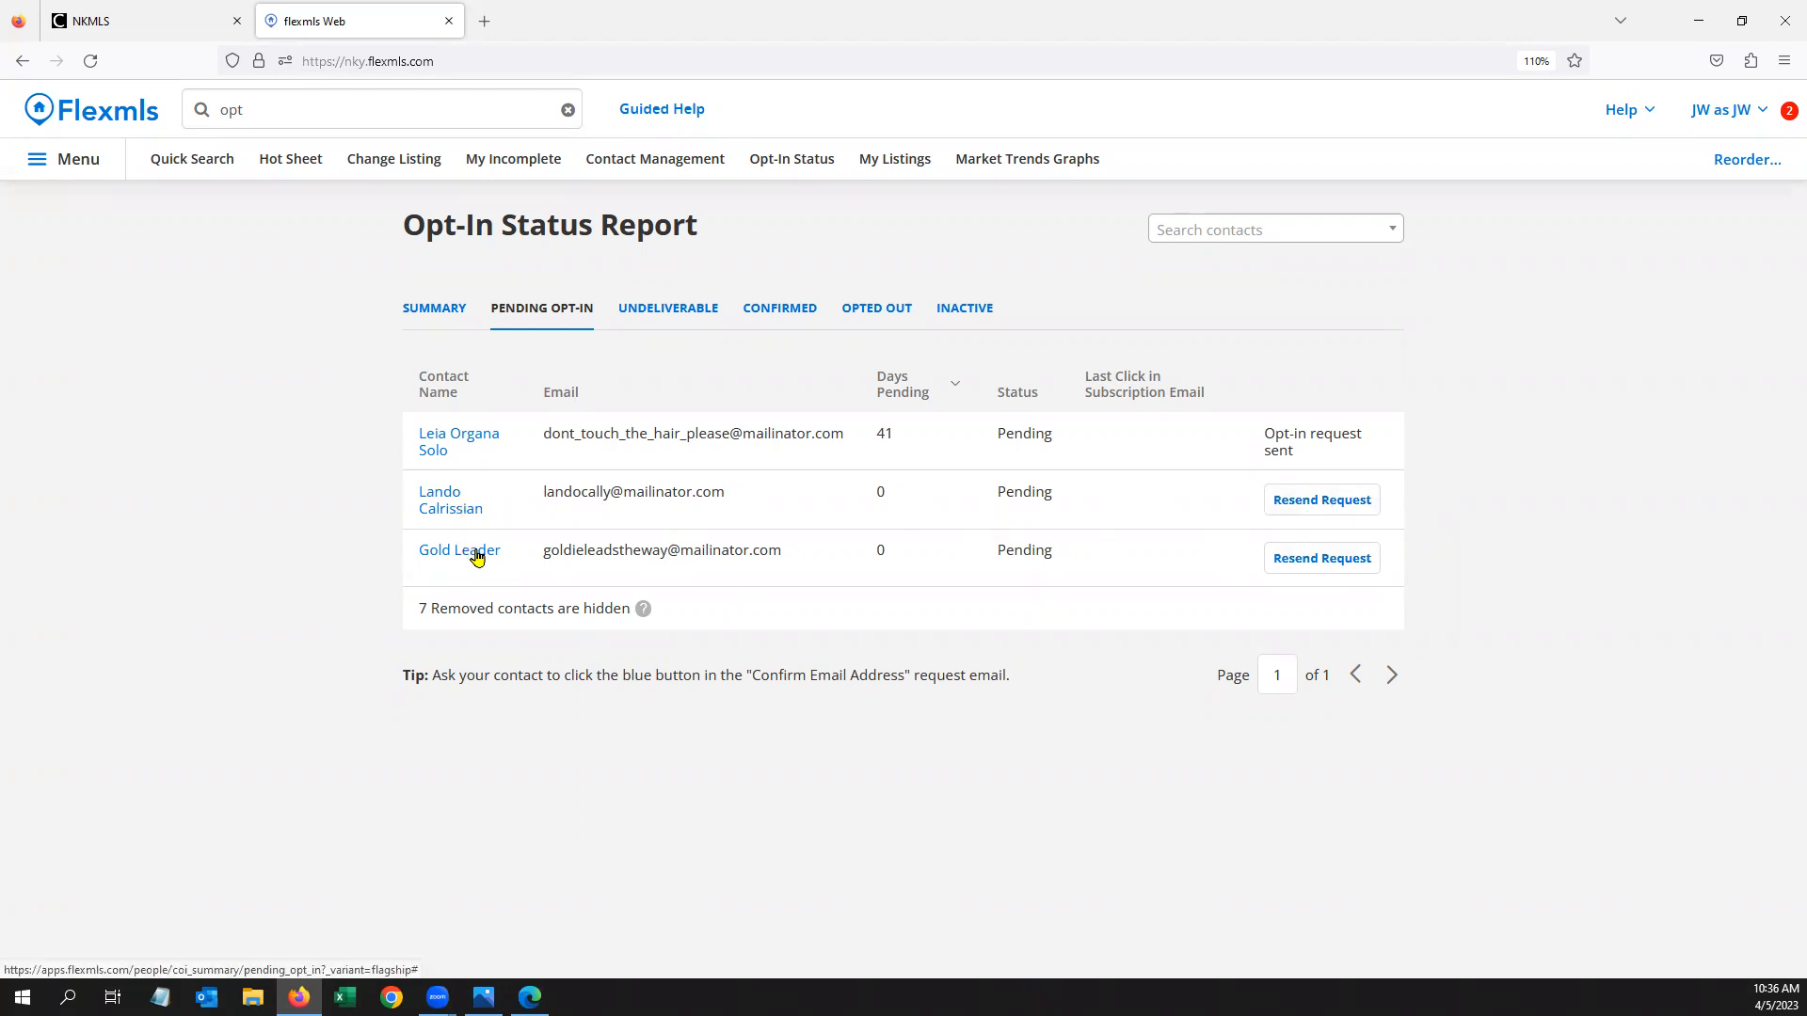
Switch the Opt-In Status Report to the Undeliverable tab to list undeliverable contacts
{"action": "left_click", "coordinate": [652, 307]}
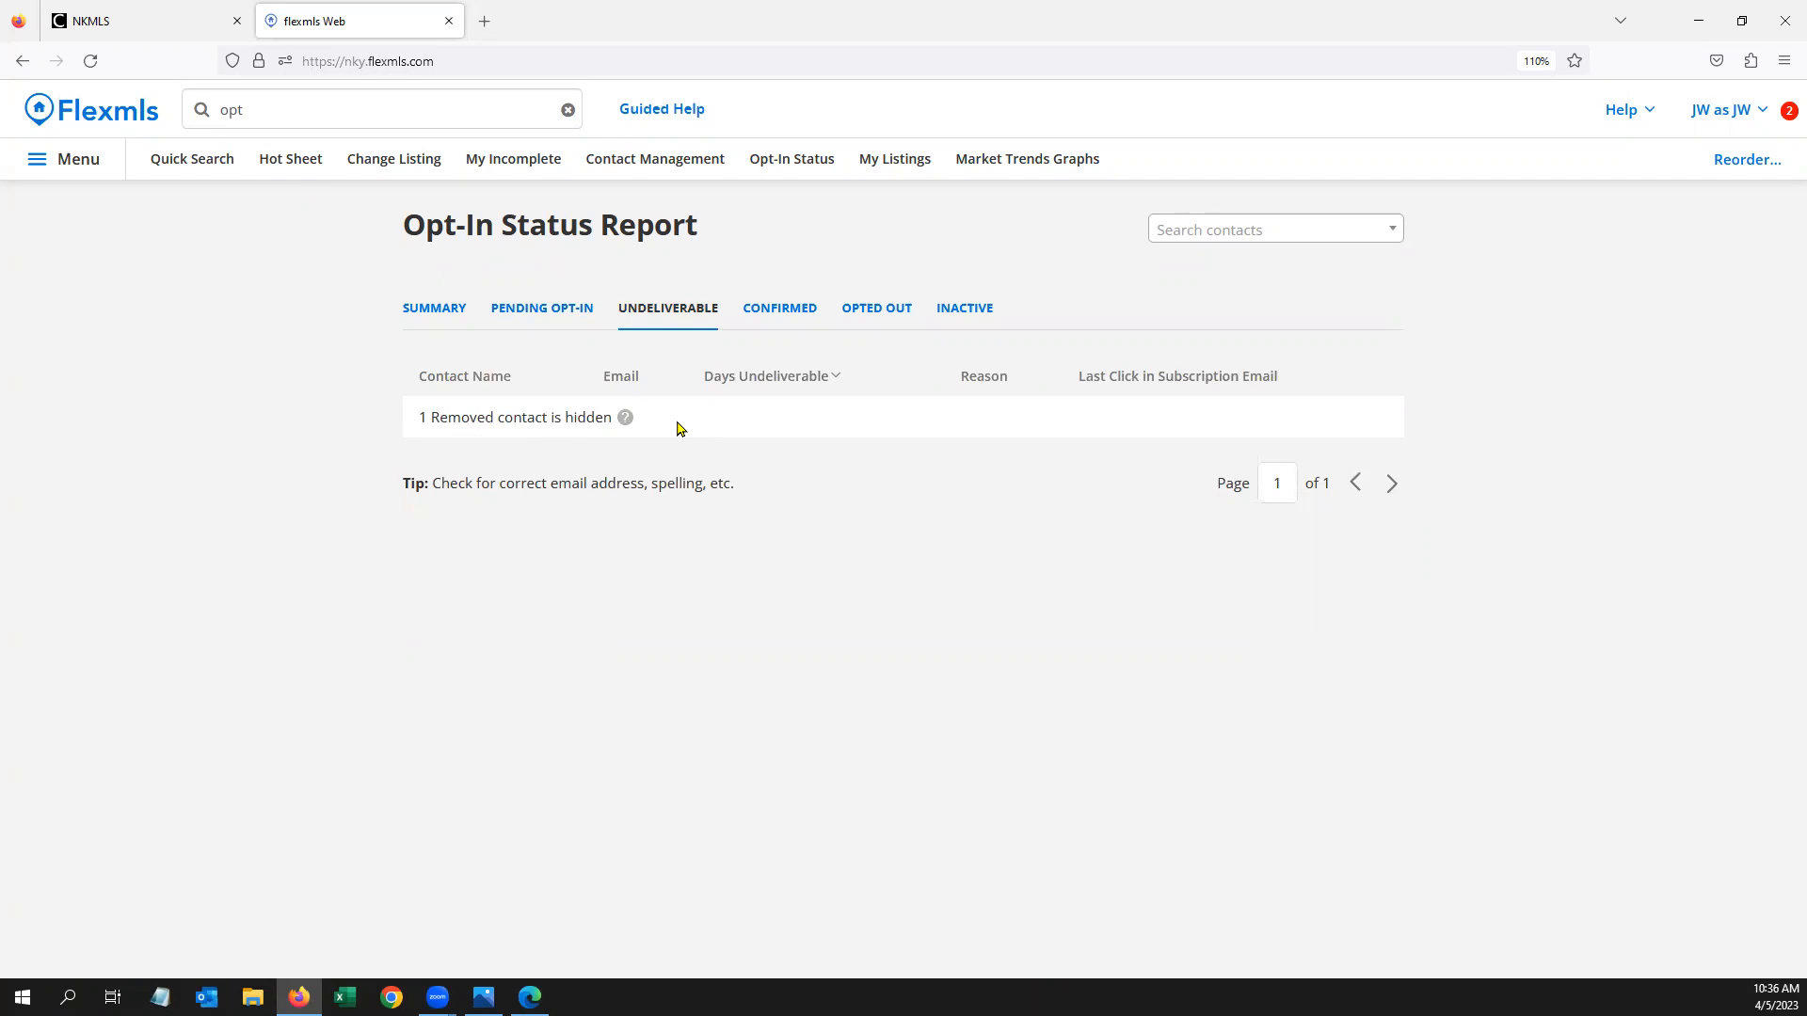
Check the Confirmed, Opted Out and Inactive opt-in lists, then go to Contact Management
{"action": "left_click", "coordinate": [774, 307]}
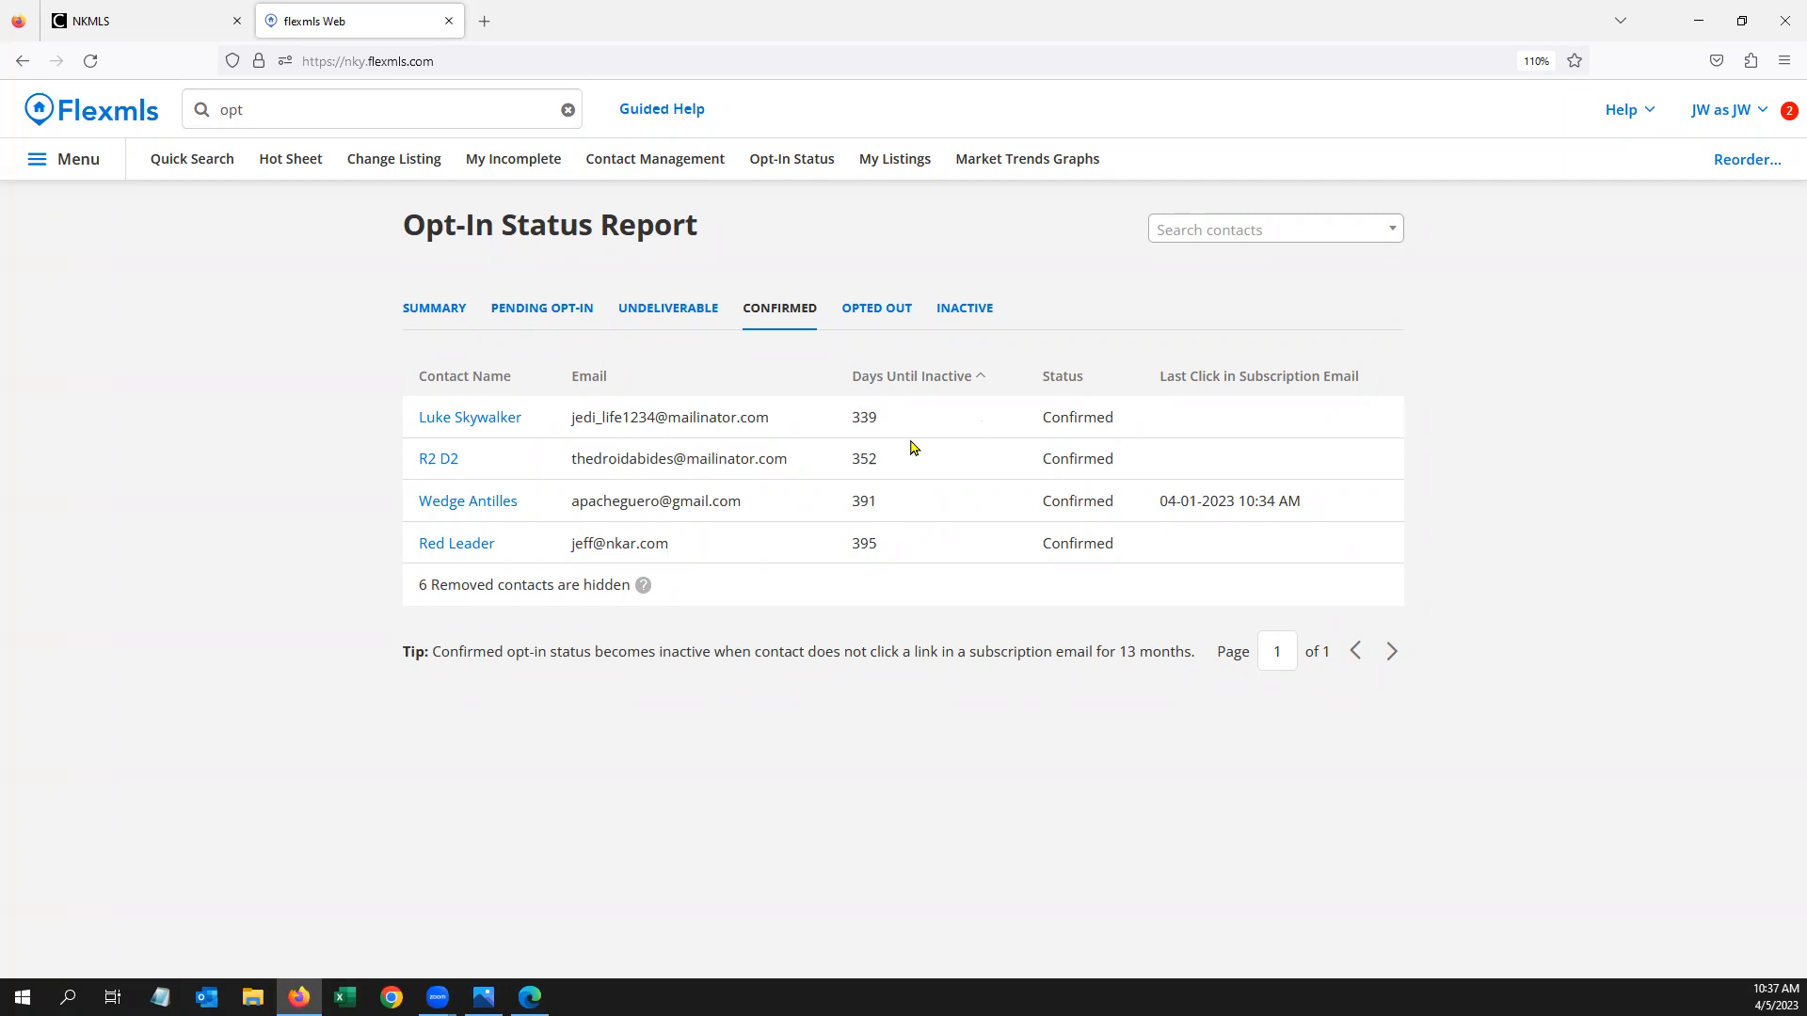
{"action": "left_click", "coordinate": [882, 310]}
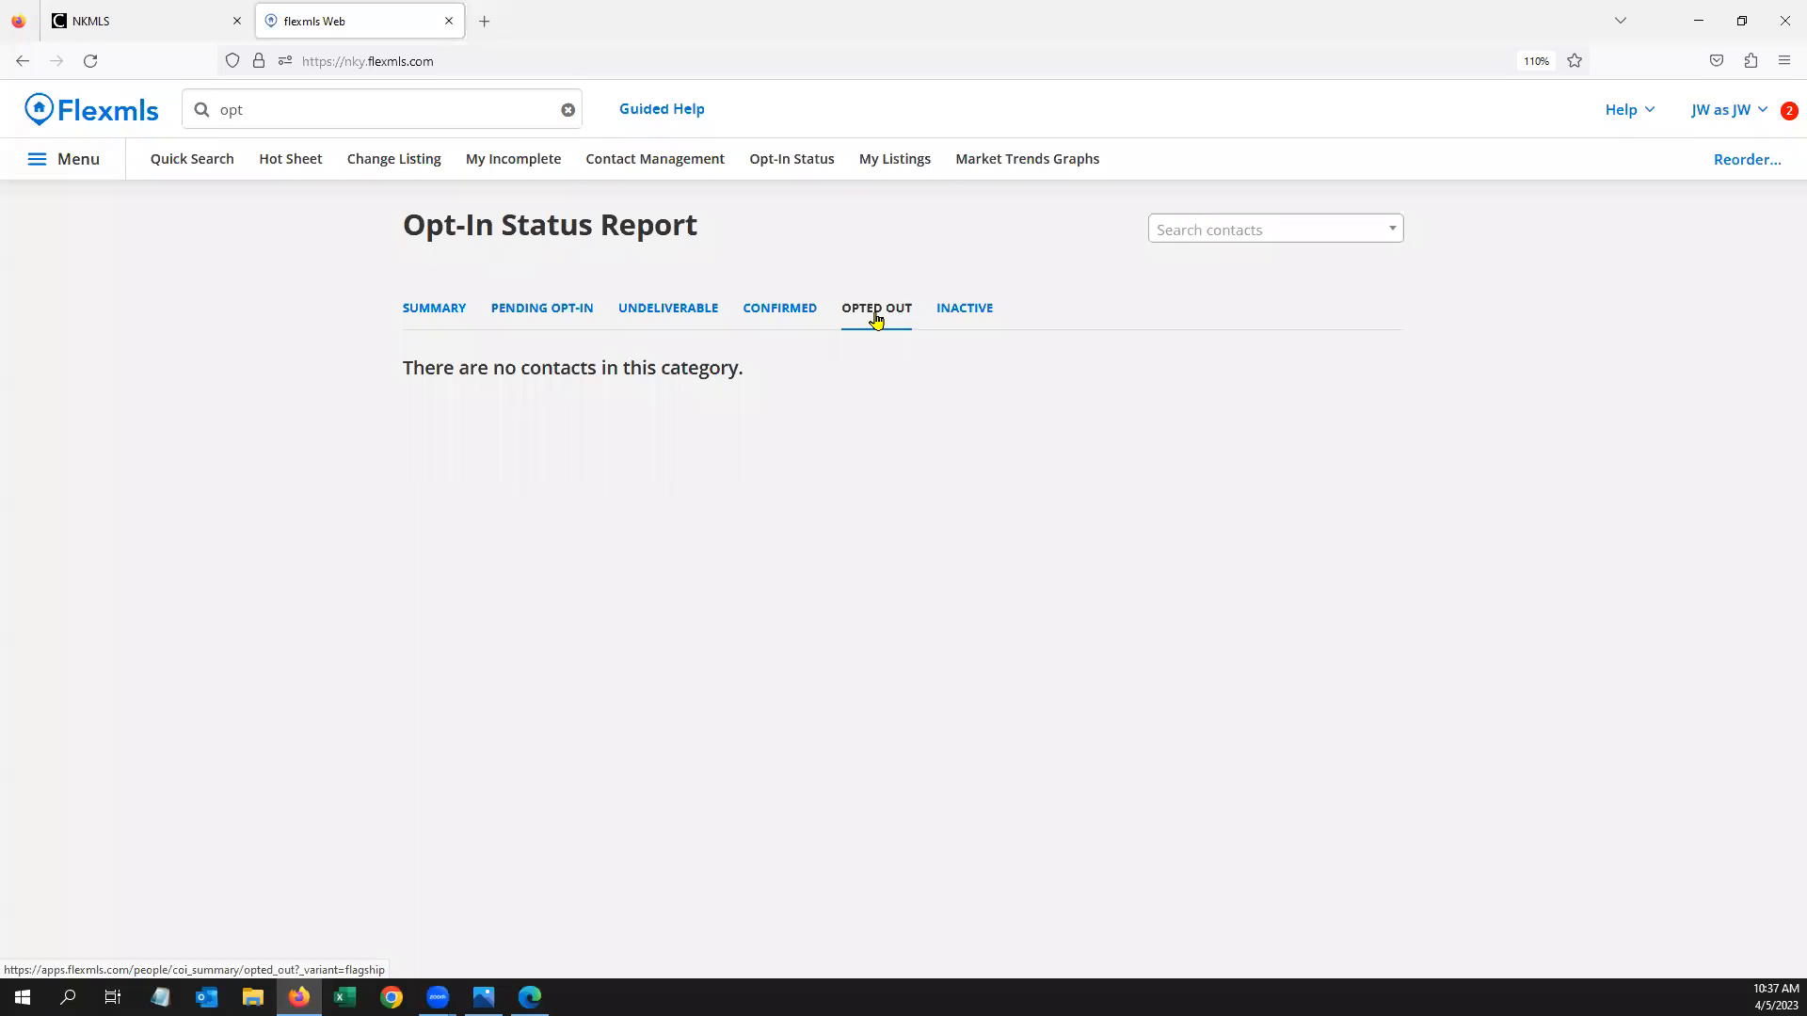
{"action": "left_click", "coordinate": [973, 318]}
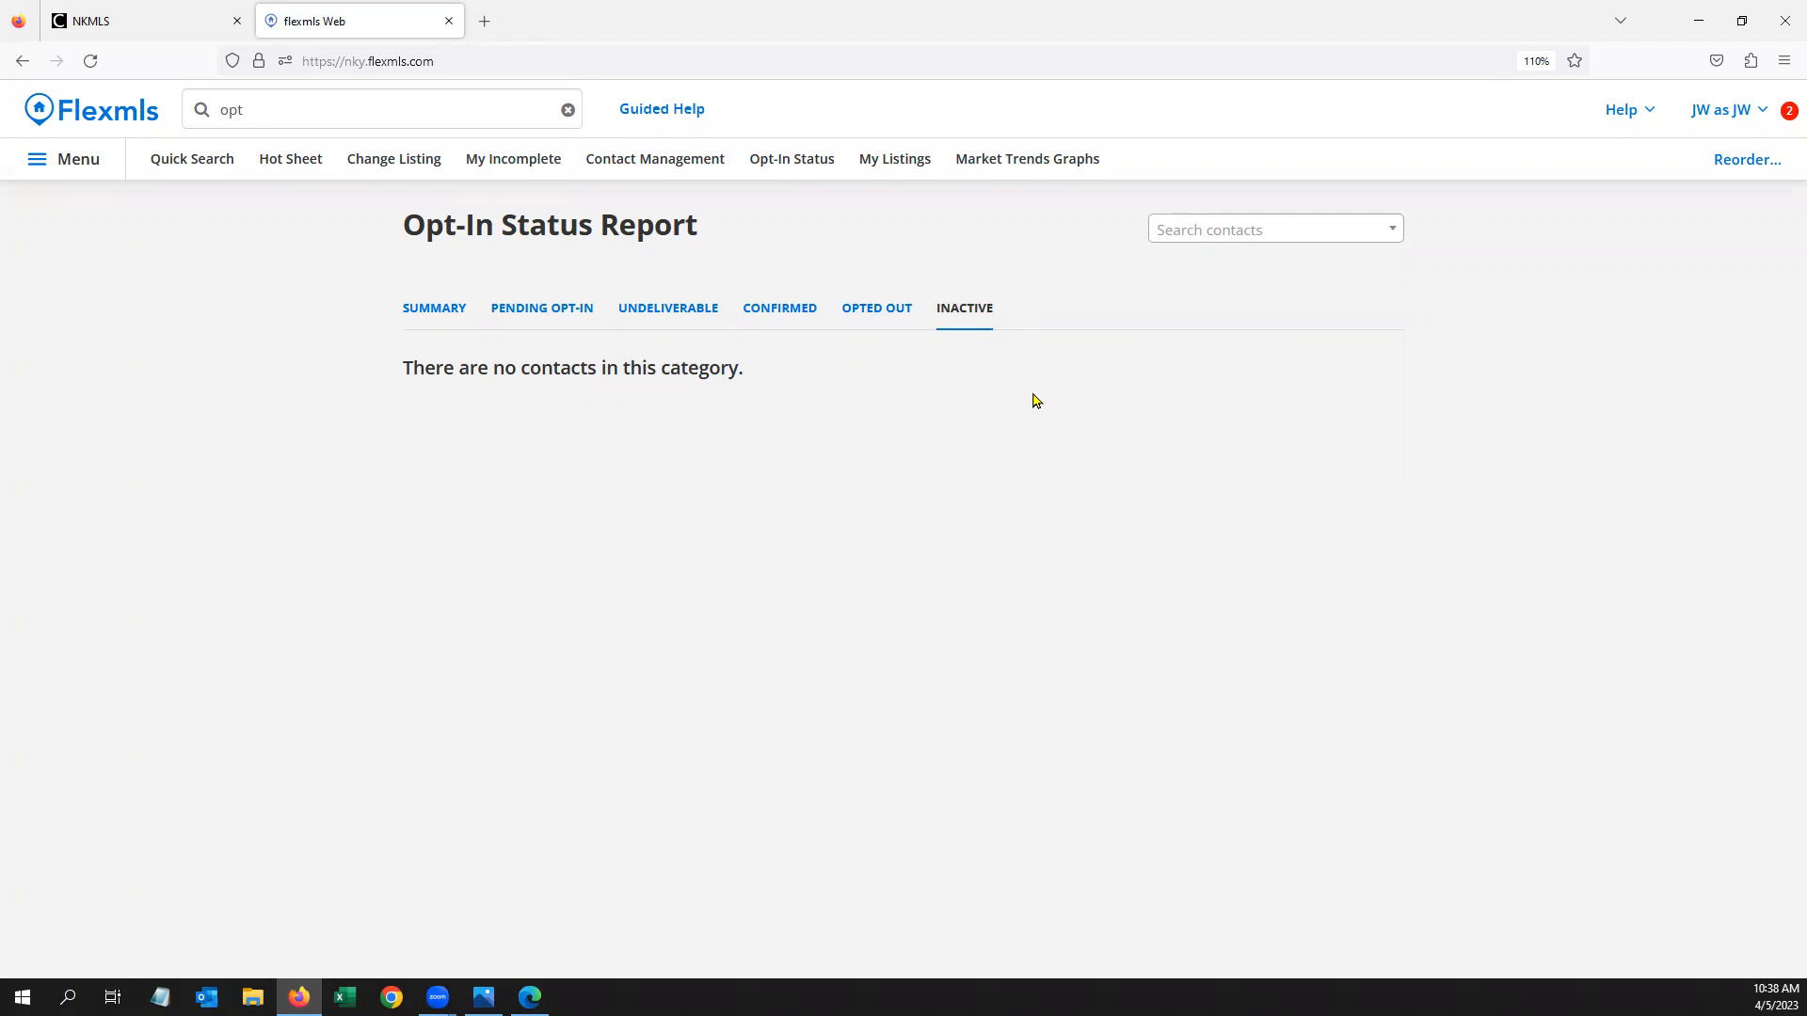
{"action": "left_click", "coordinate": [640, 170]}
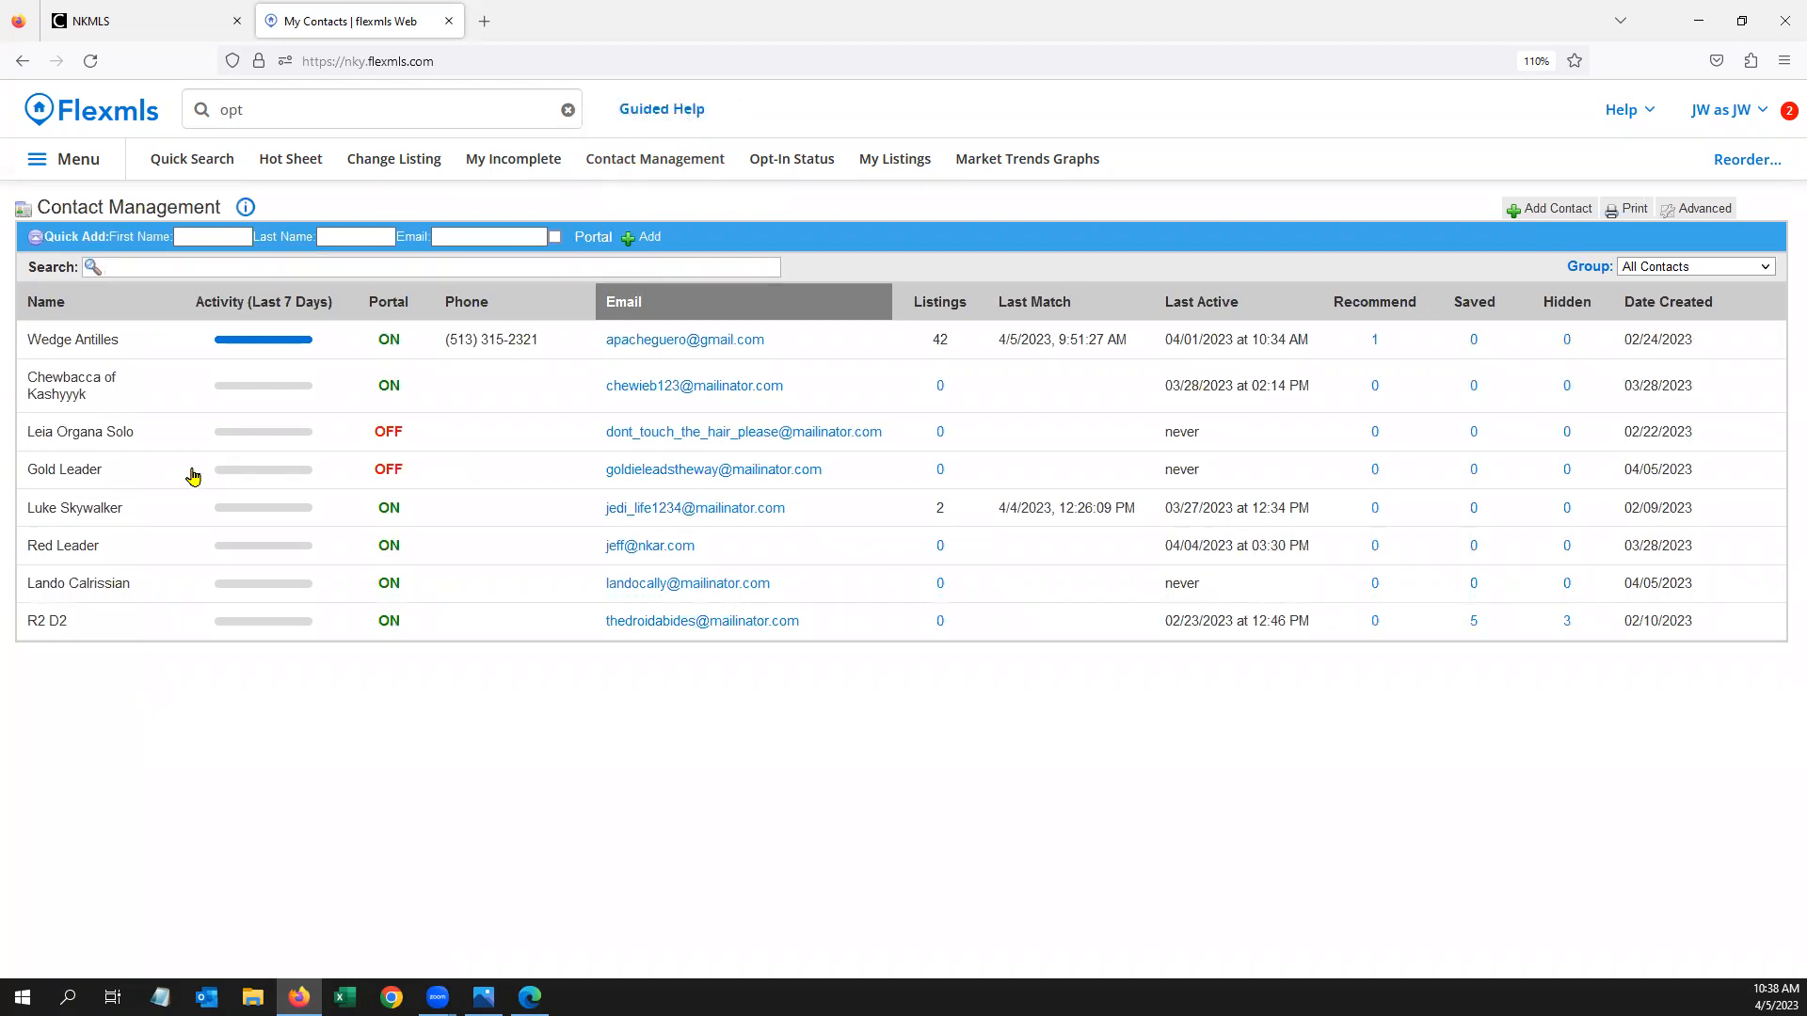
Change the Gold Leader subscription schedule from ASAP to Weekly on all seven days and save it
{"action": "left_click", "coordinate": [184, 472]}
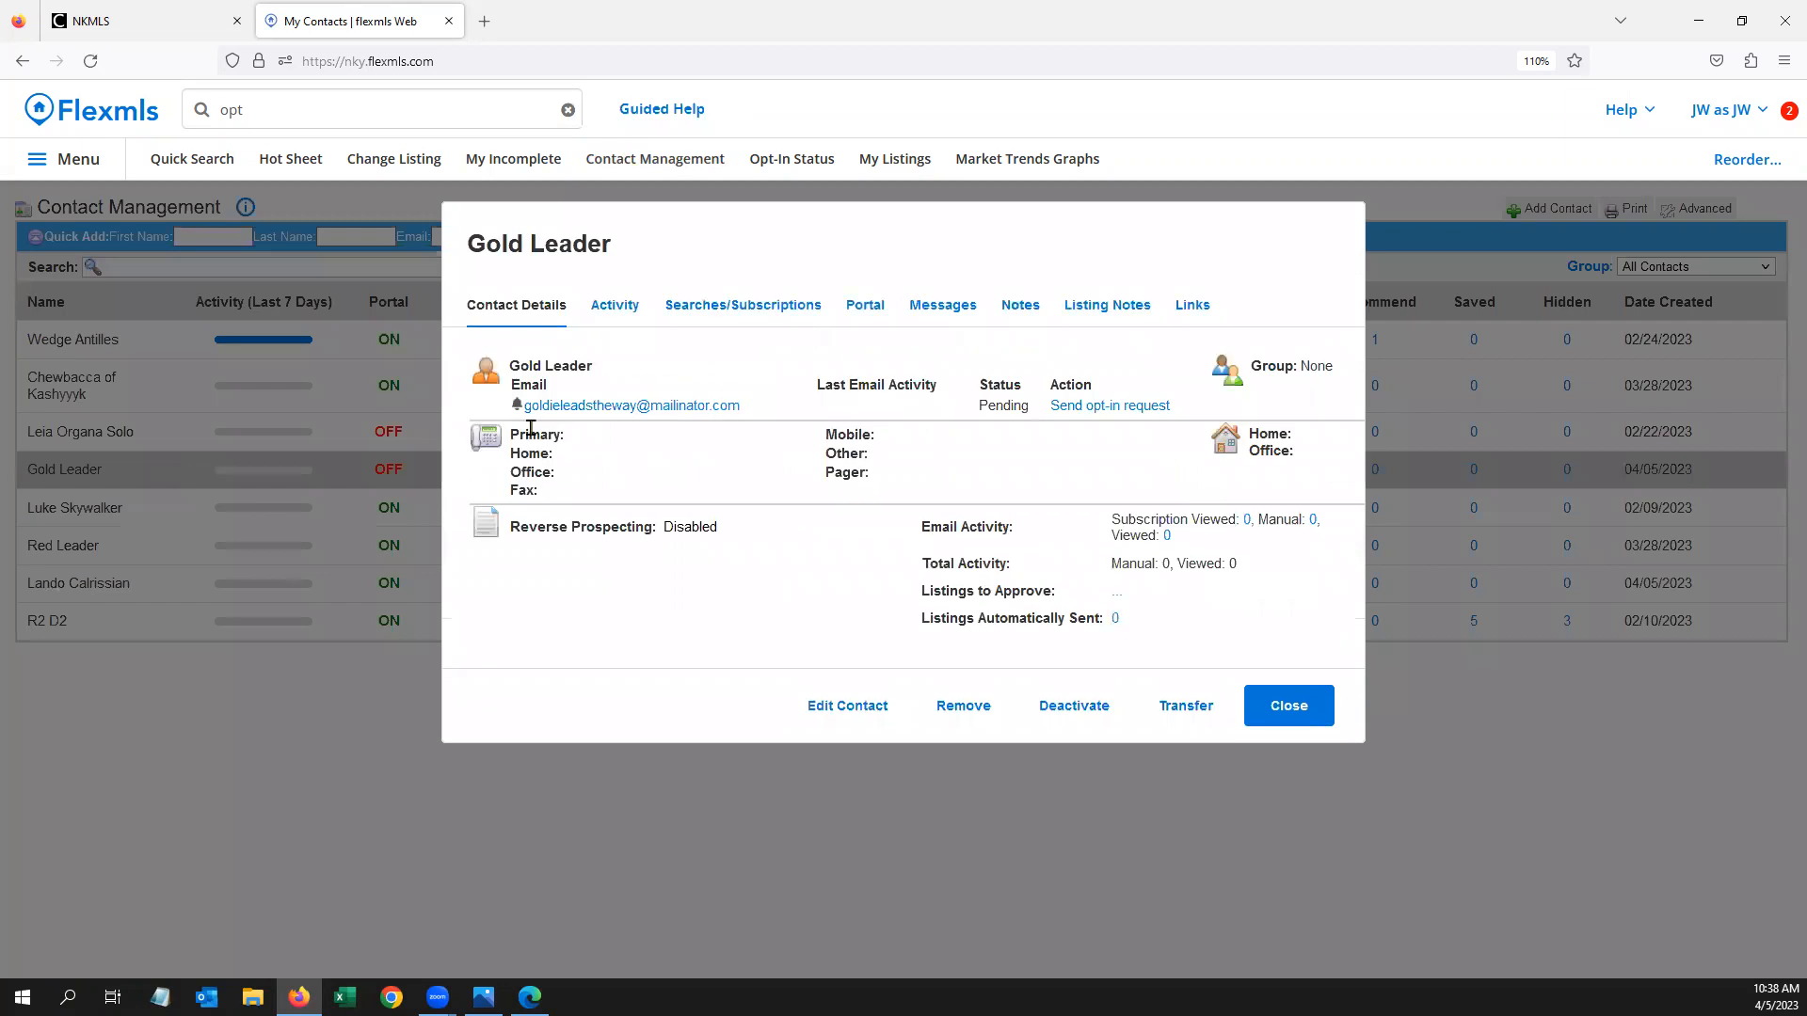
{"action": "left_click", "coordinate": [711, 311]}
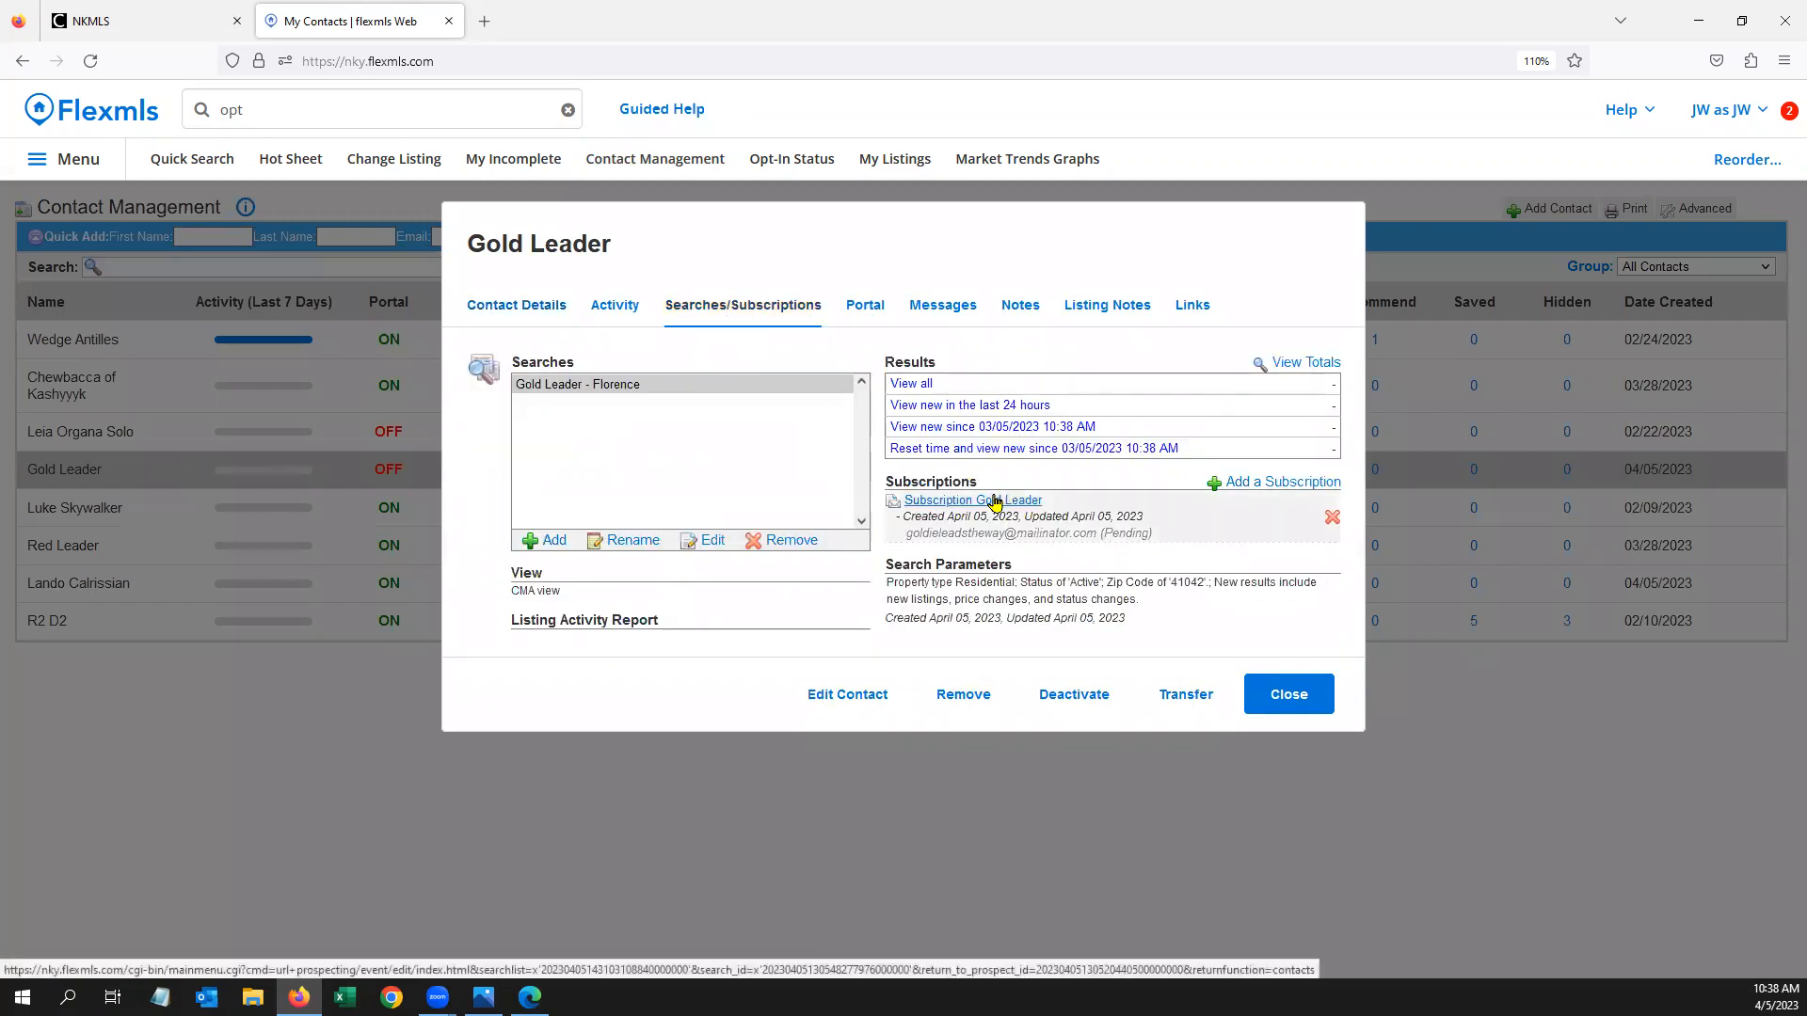
{"action": "left_click", "coordinate": [998, 501]}
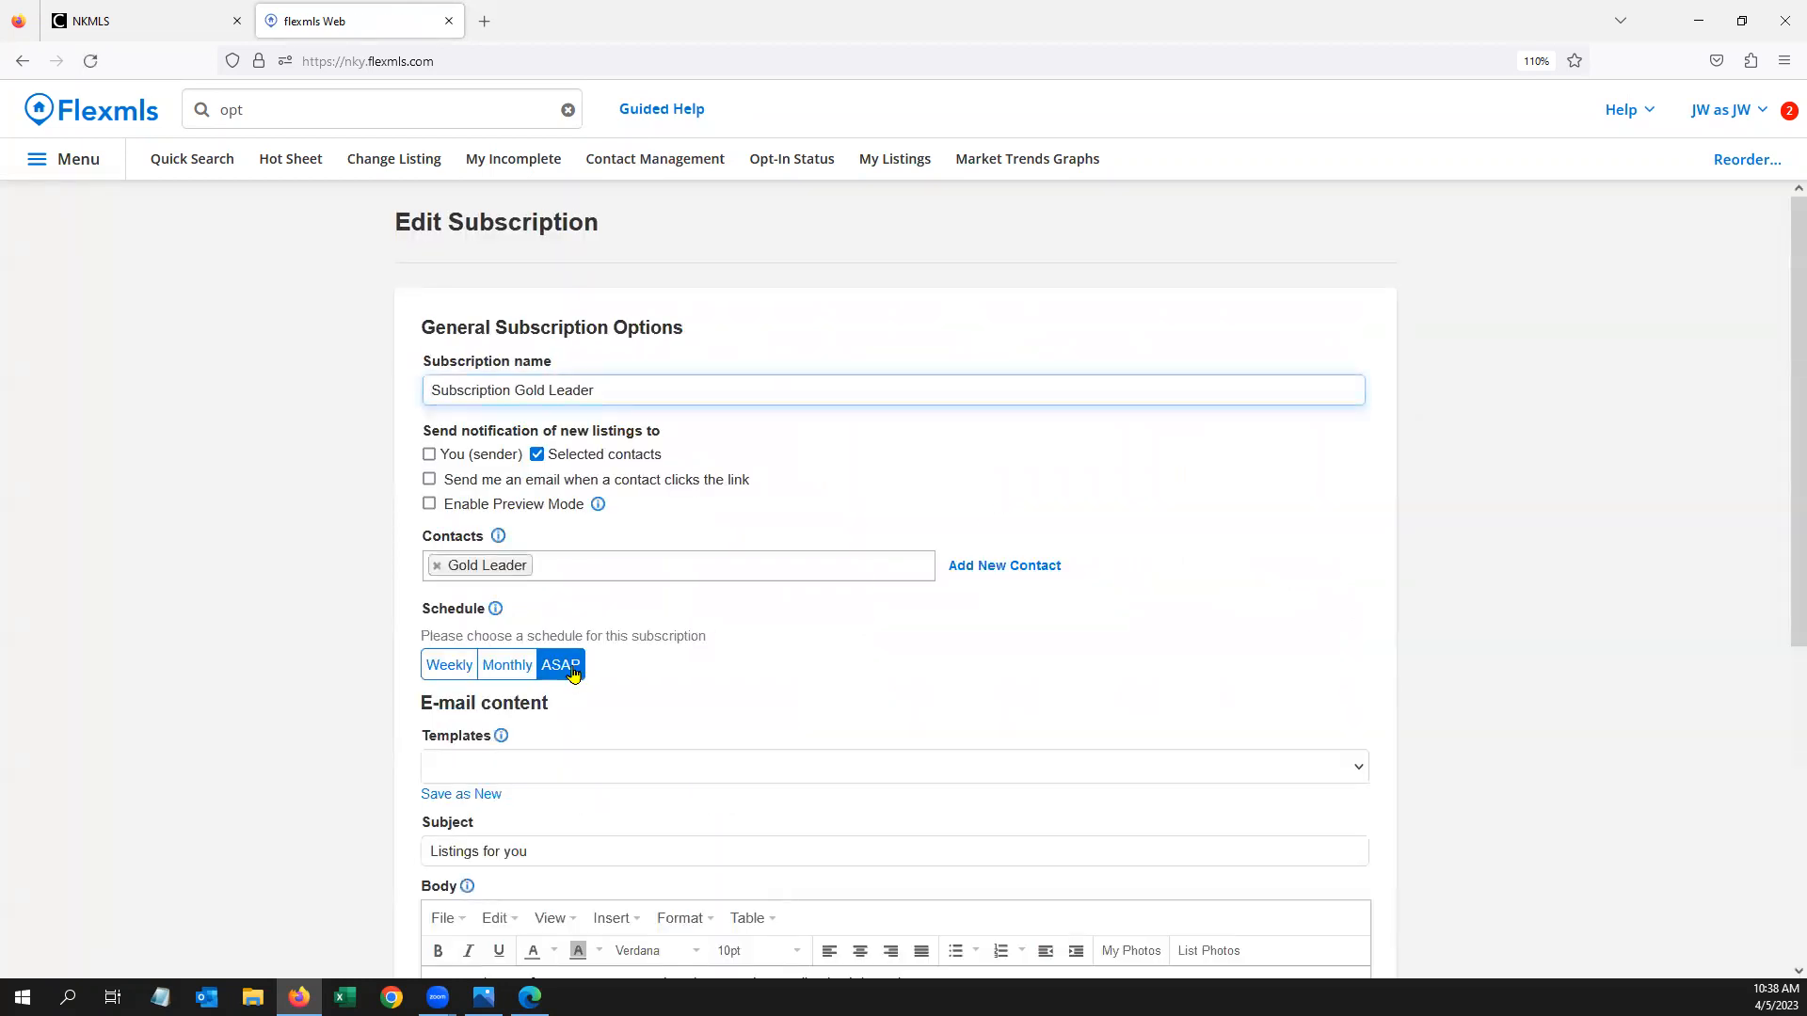
{"action": "left_click", "coordinate": [451, 668]}
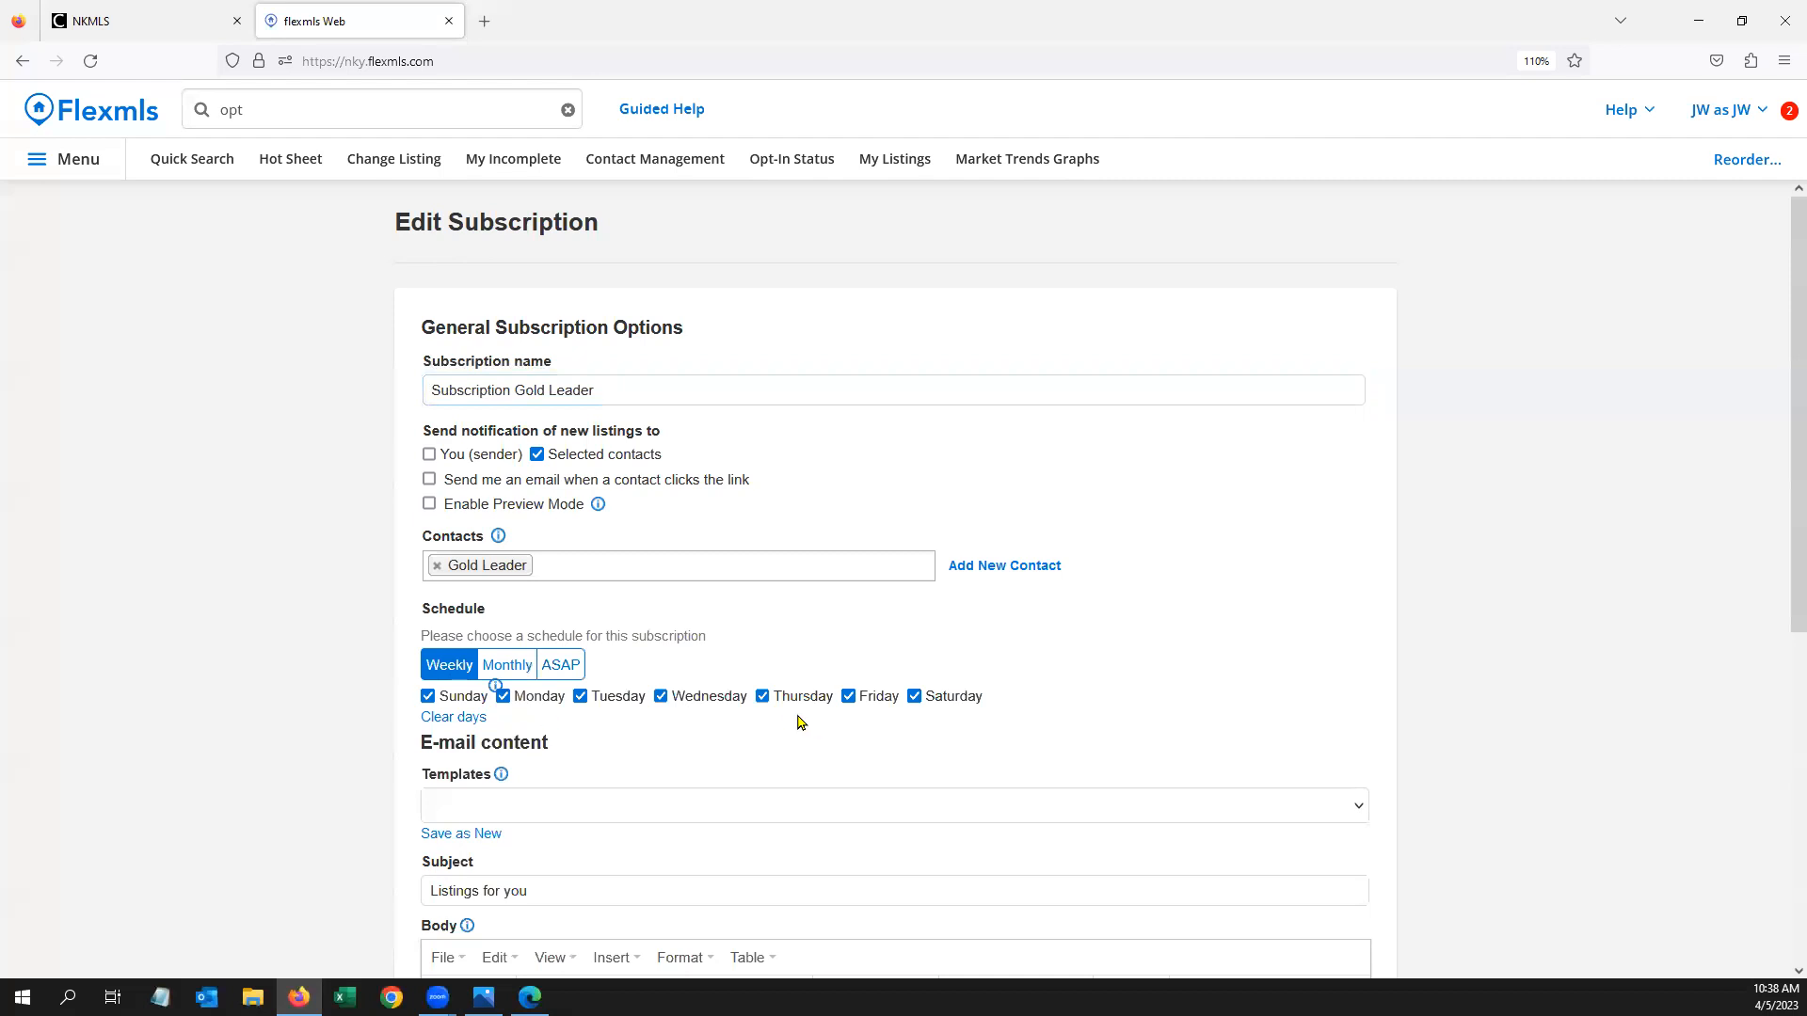
{"action": "scroll", "coordinate": [807, 646], "scroll_direction": "down", "scroll_amount": 5}
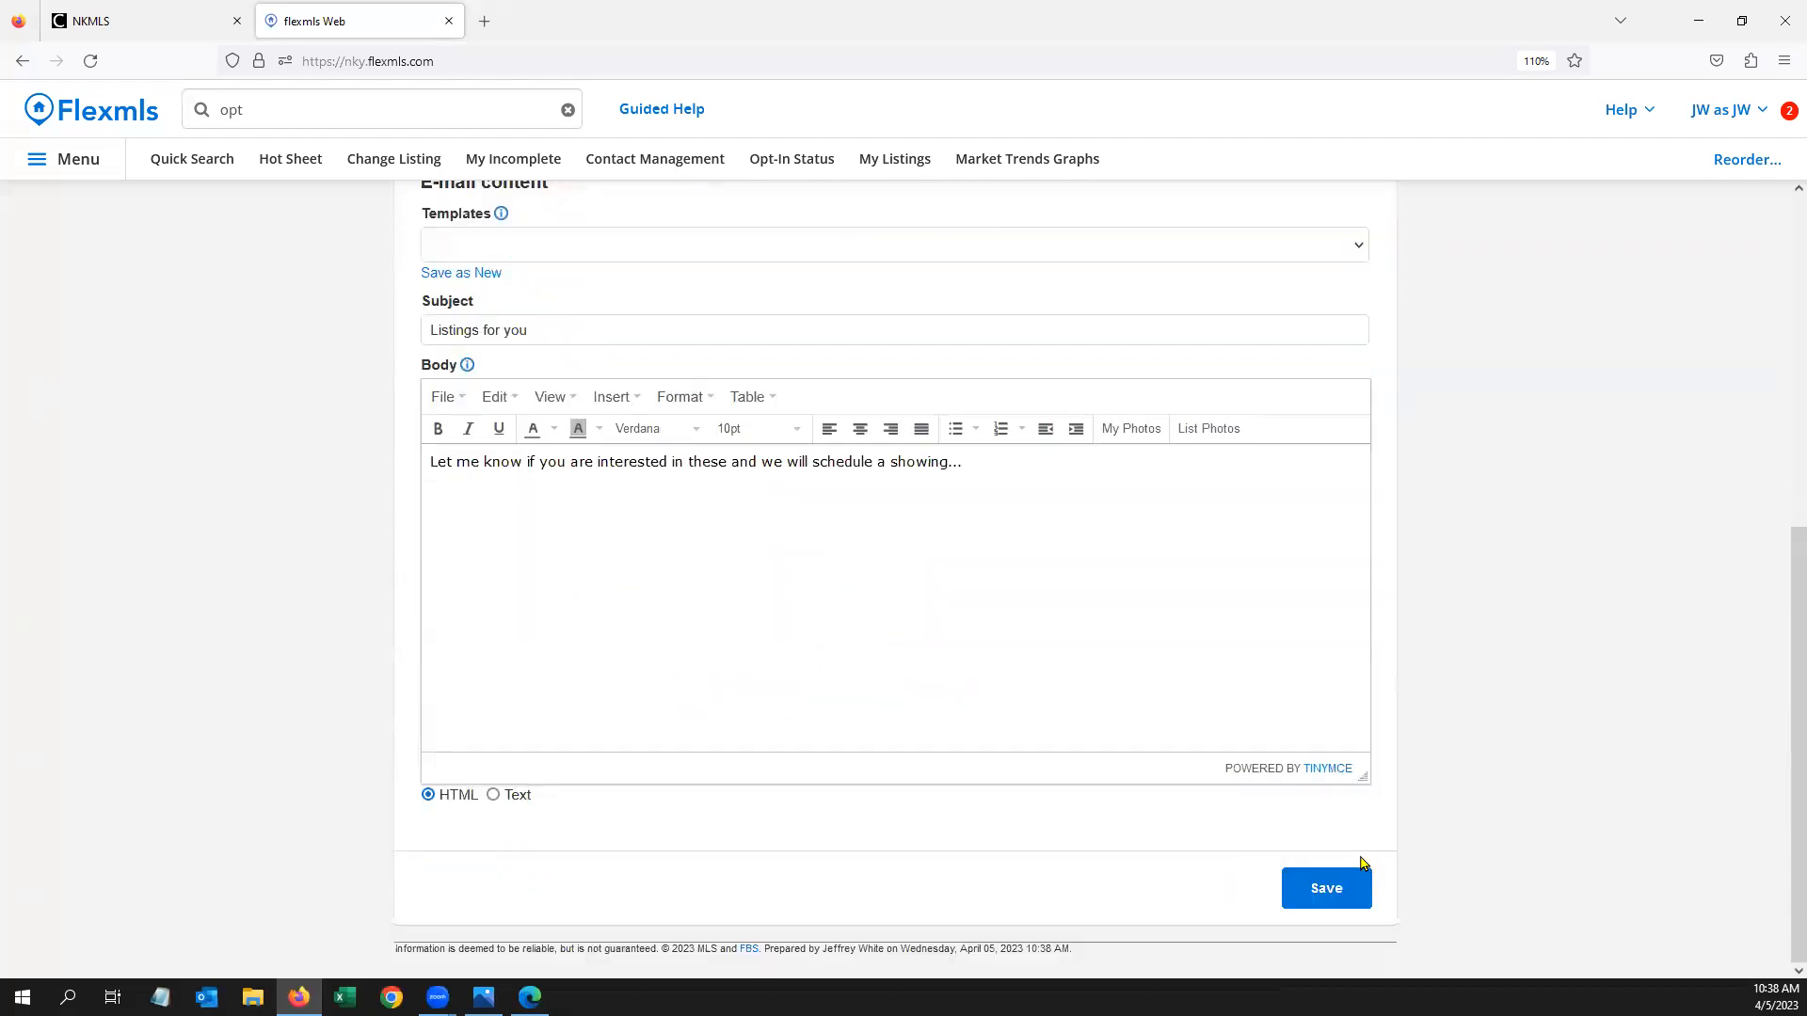
{"action": "left_click", "coordinate": [1314, 892]}
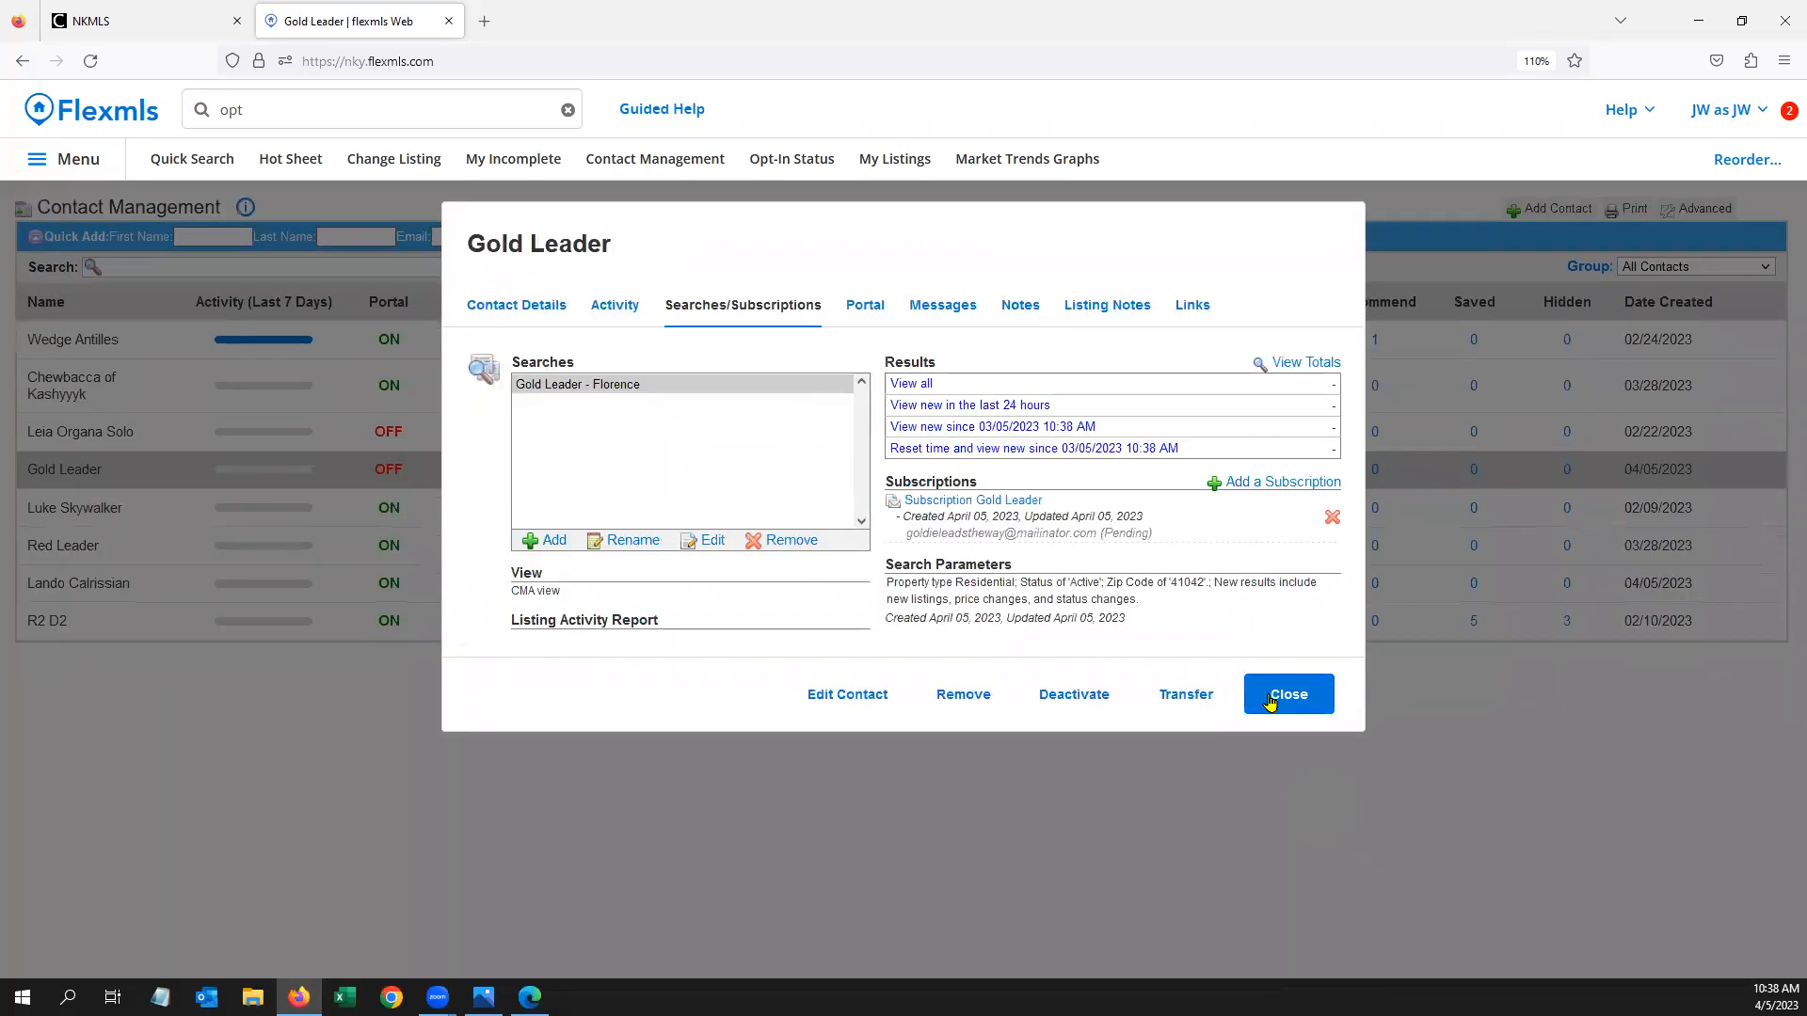
{"action": "left_click", "coordinate": [1271, 701]}
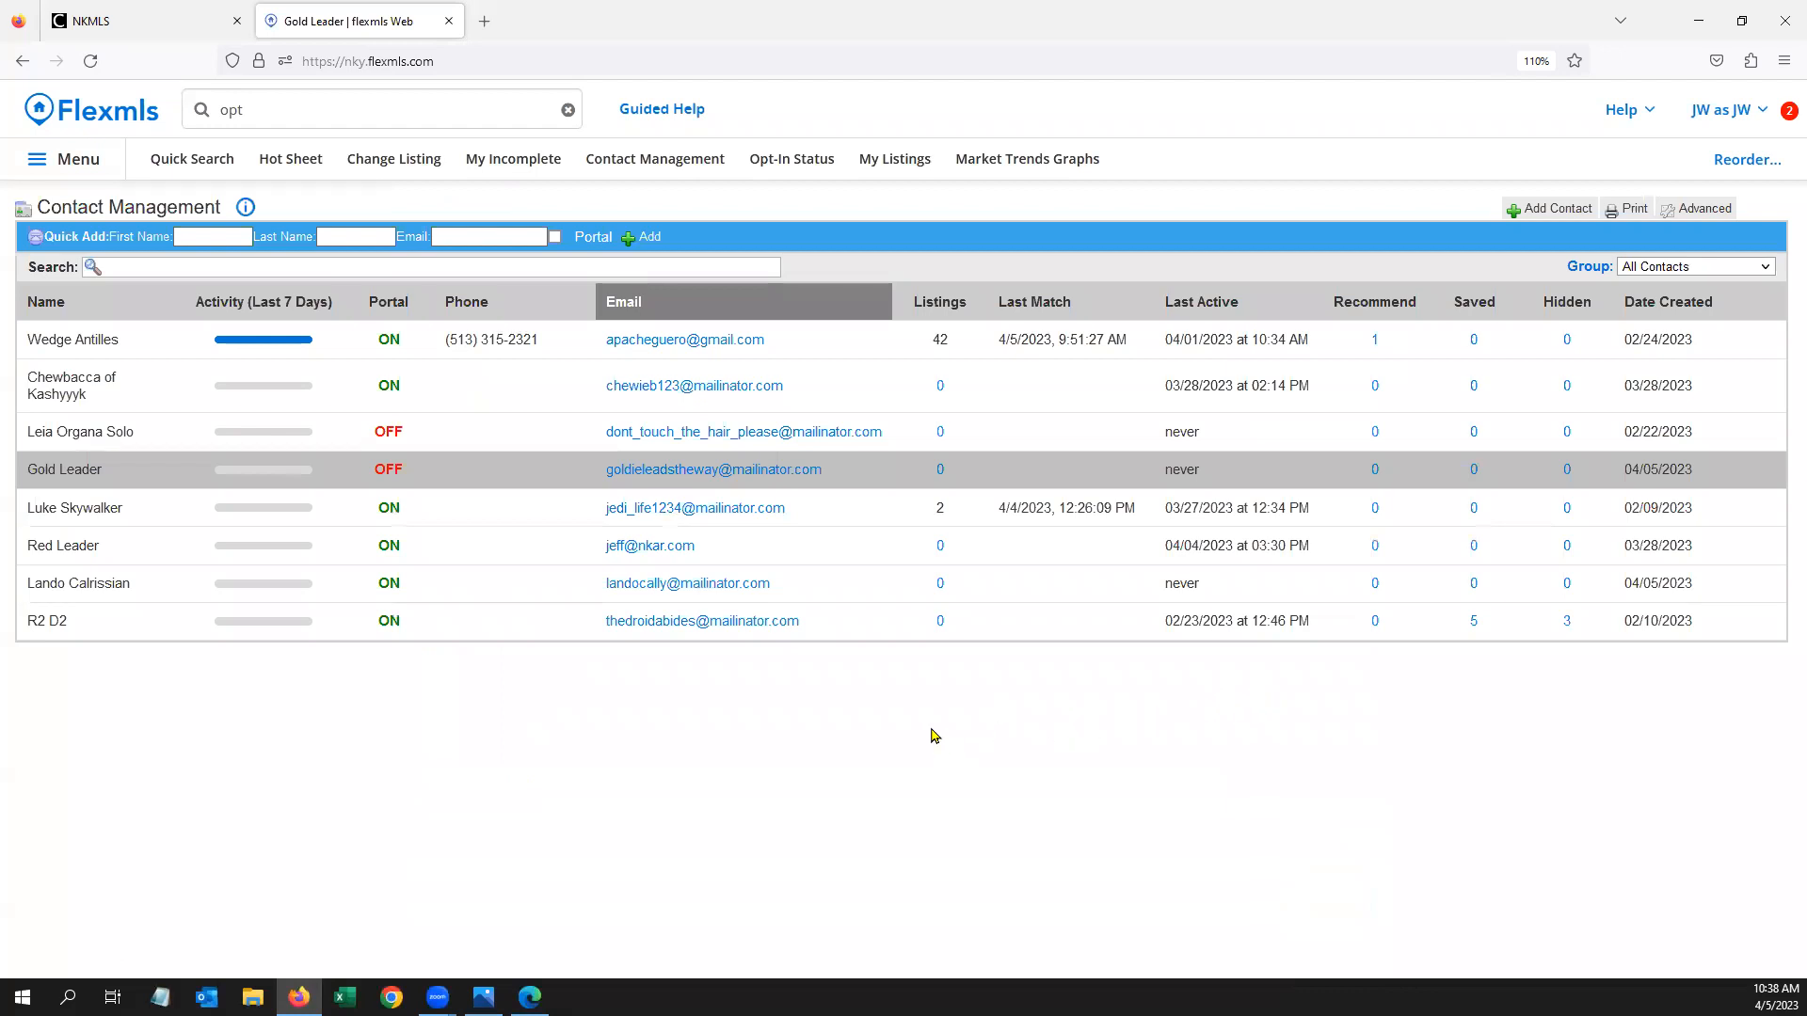
Search 'sub' in the quick search and open the Subscriptions page
{"action": "left_click", "coordinate": [286, 99]}
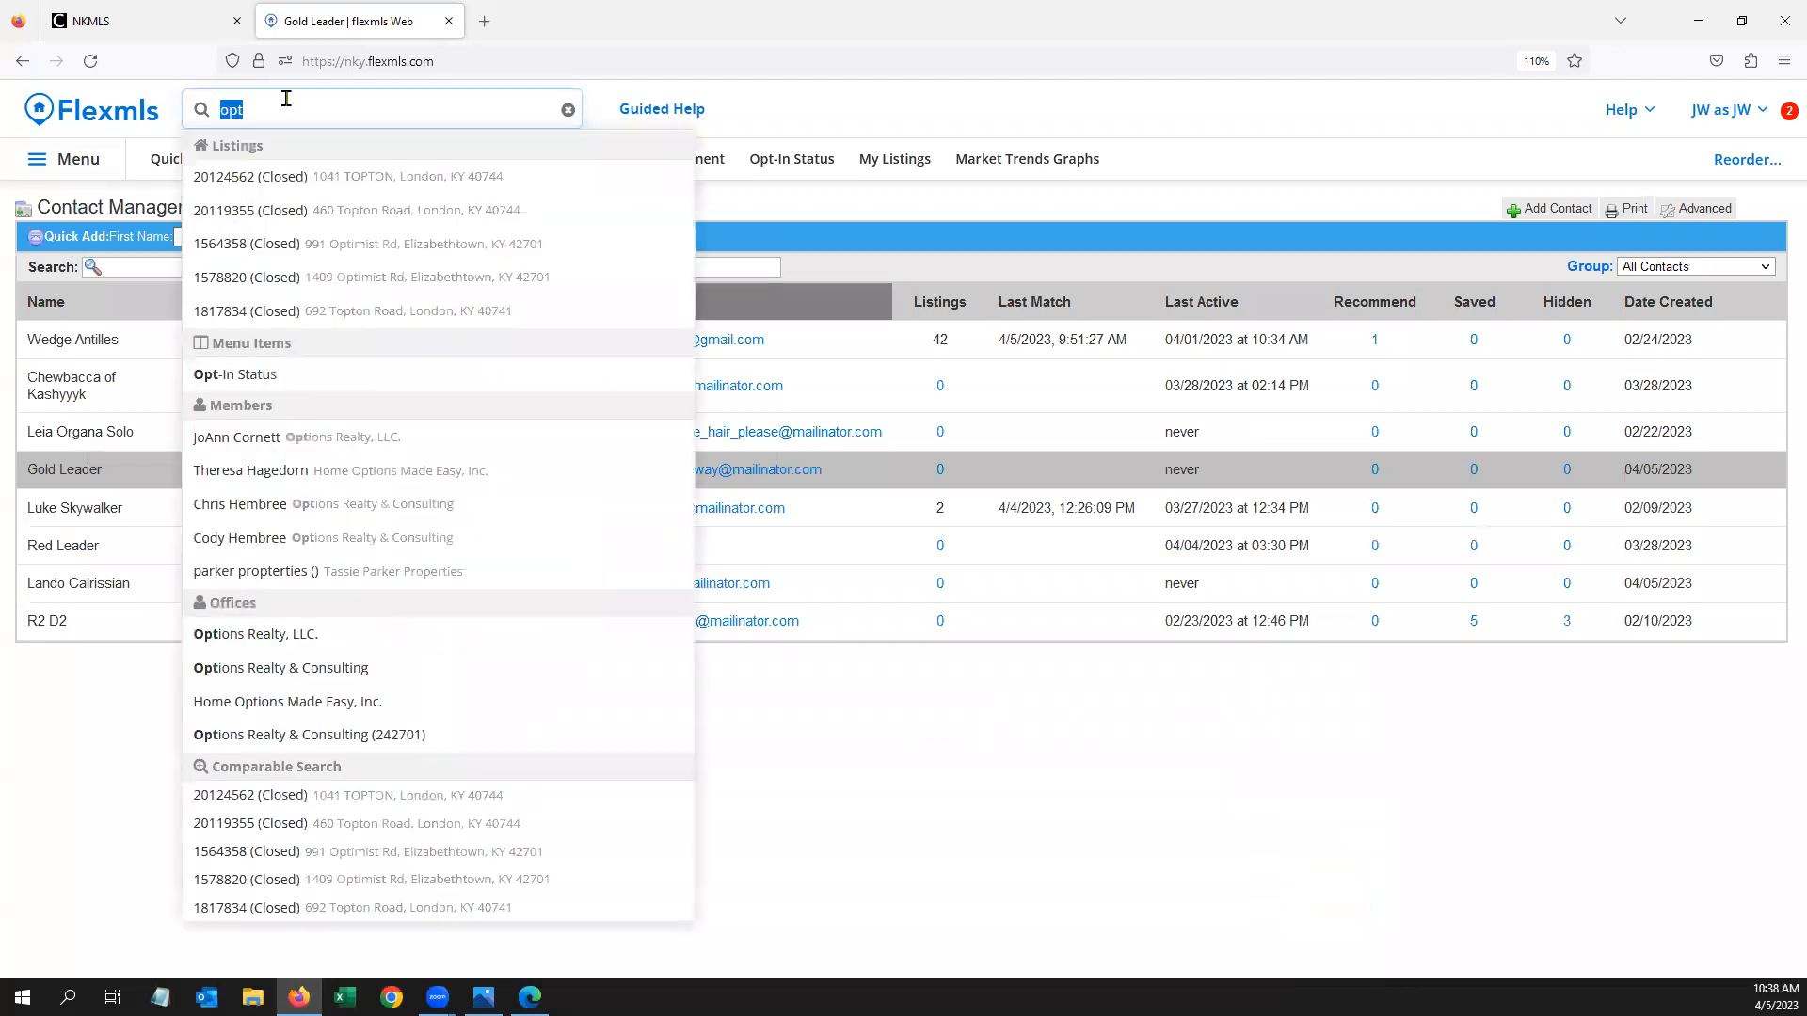
{"action": "key", "text": "BackSpace"}
{"action": "type", "text": "sfu"}
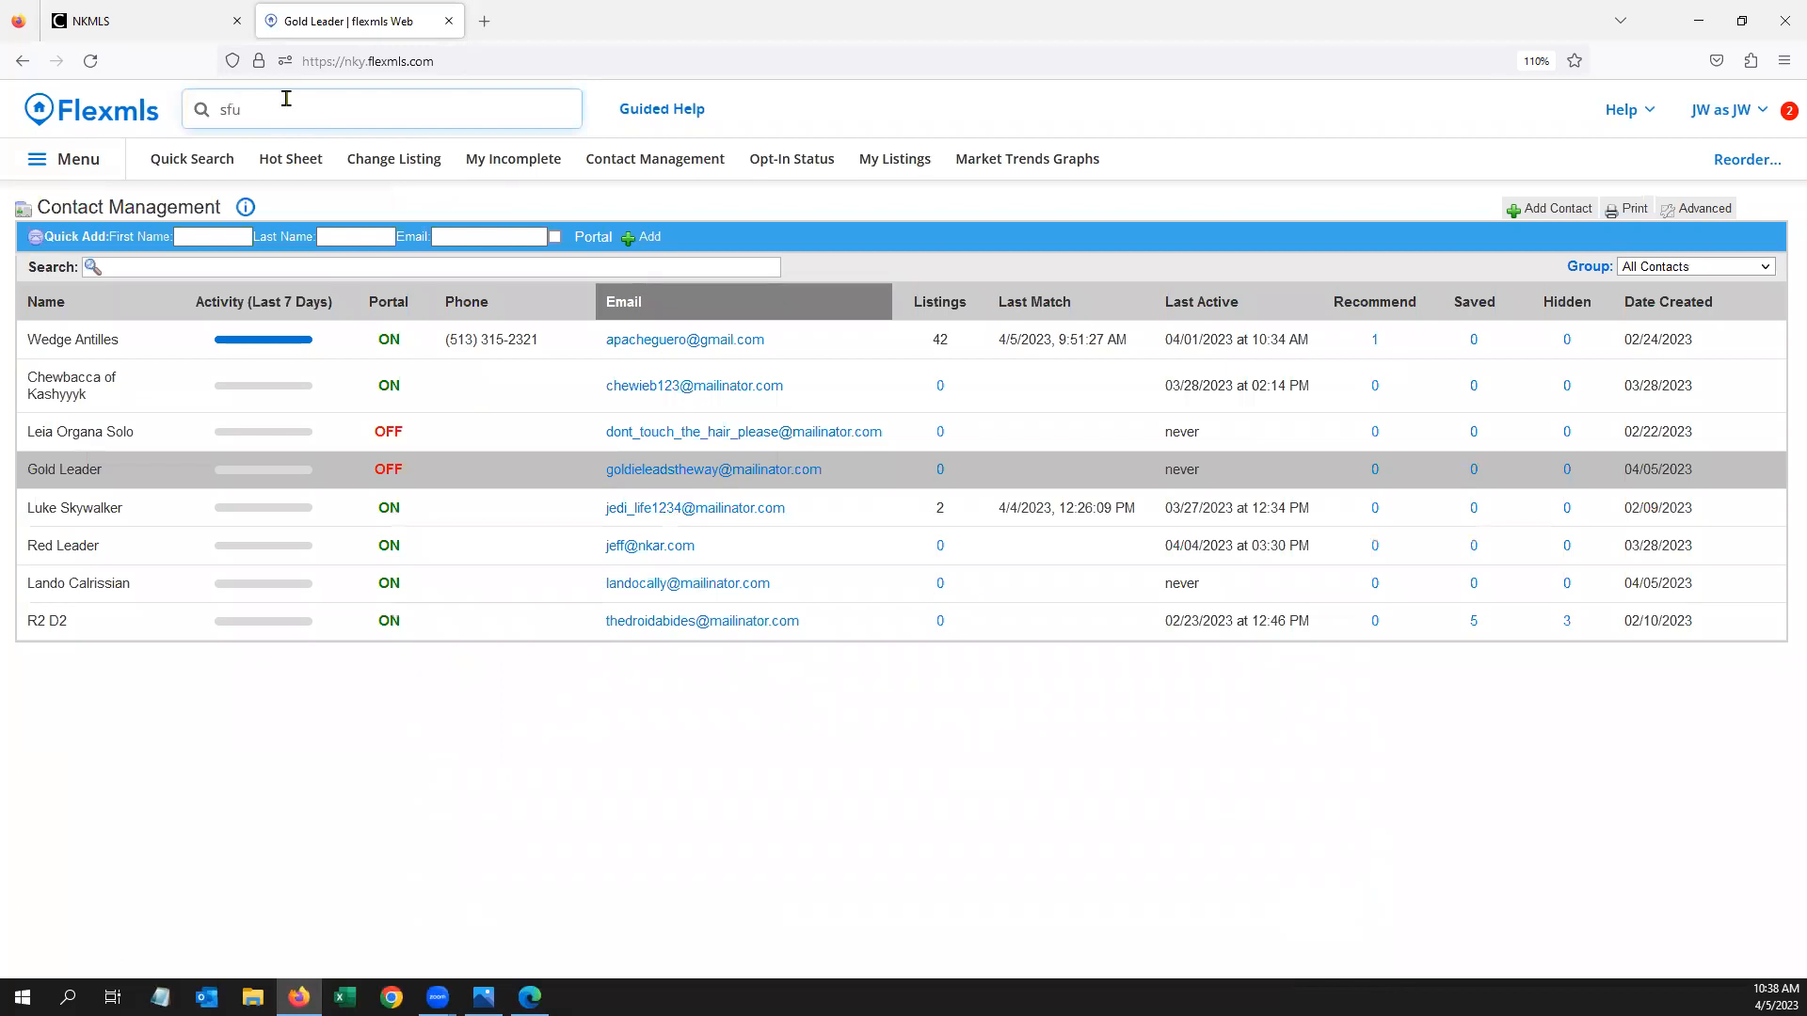
{"action": "key", "text": "BackSpace"}
{"action": "key", "text": "BackSpace"}
{"action": "type", "text": "ub"}
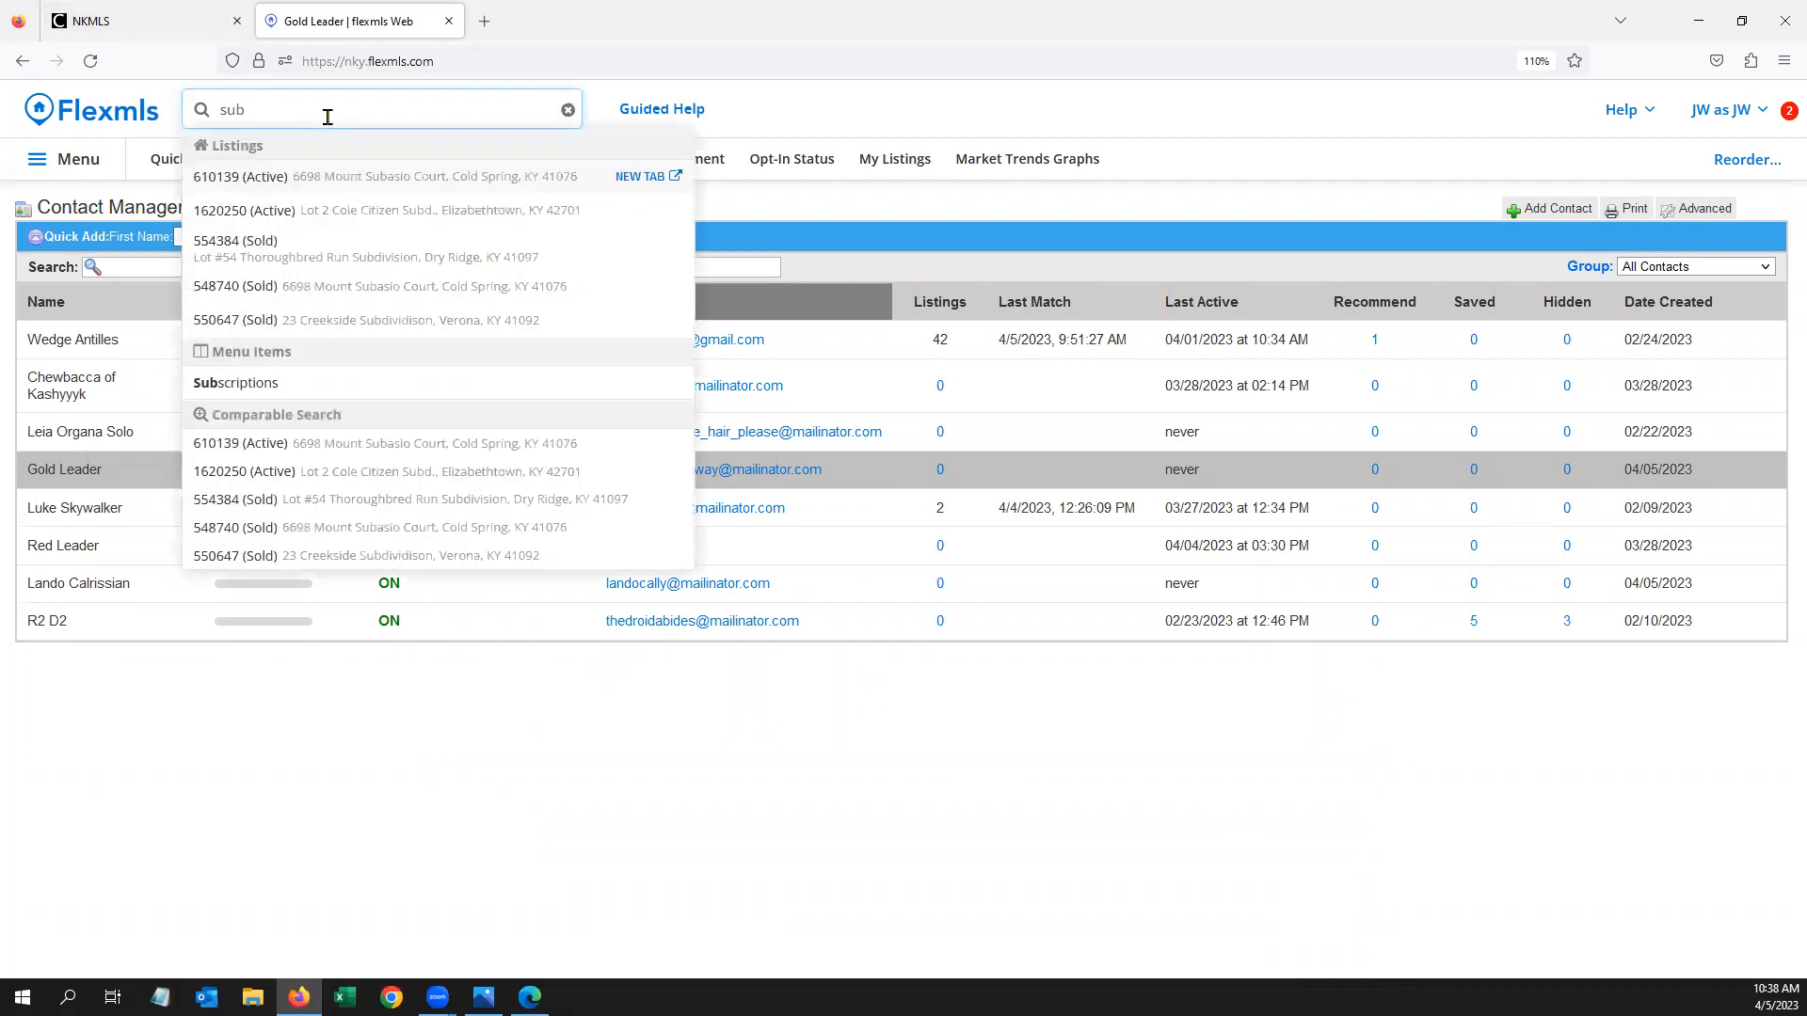
{"action": "left_click", "coordinate": [280, 395]}
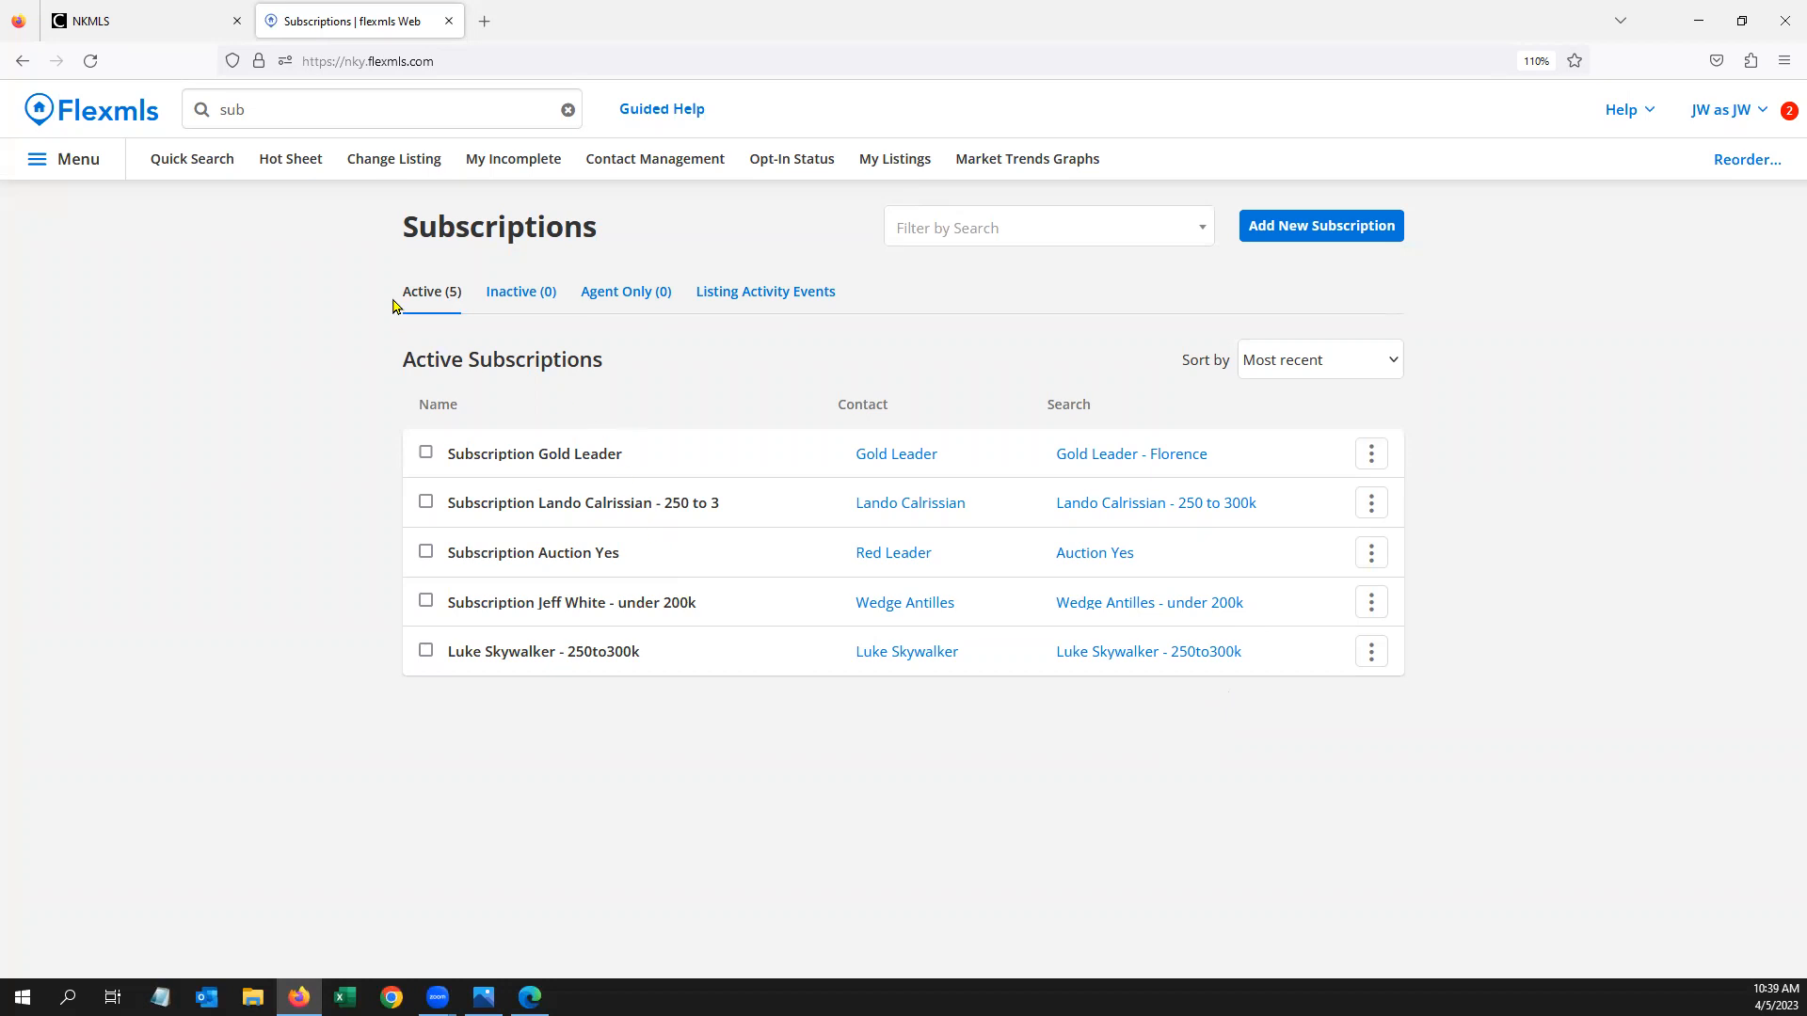
Check the Inactive and Agent Only subscription lists, then return to Active
{"action": "left_click", "coordinate": [523, 295]}
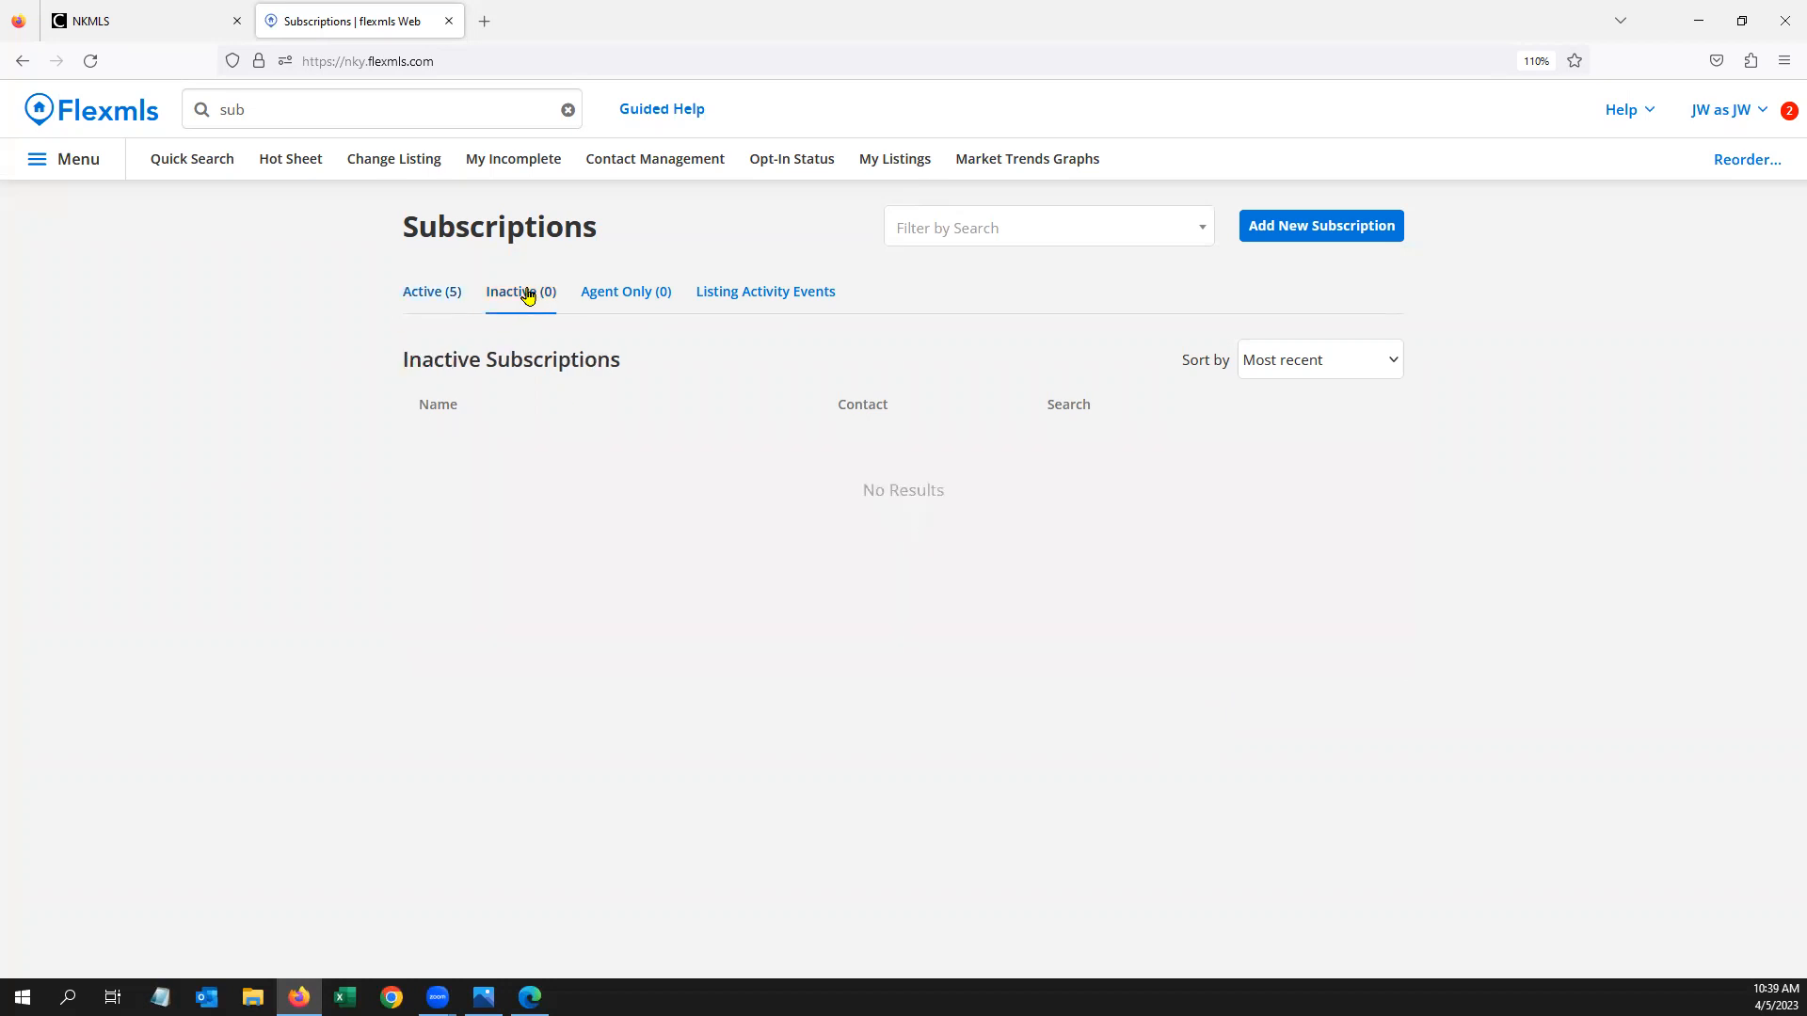
{"action": "left_click", "coordinate": [612, 292]}
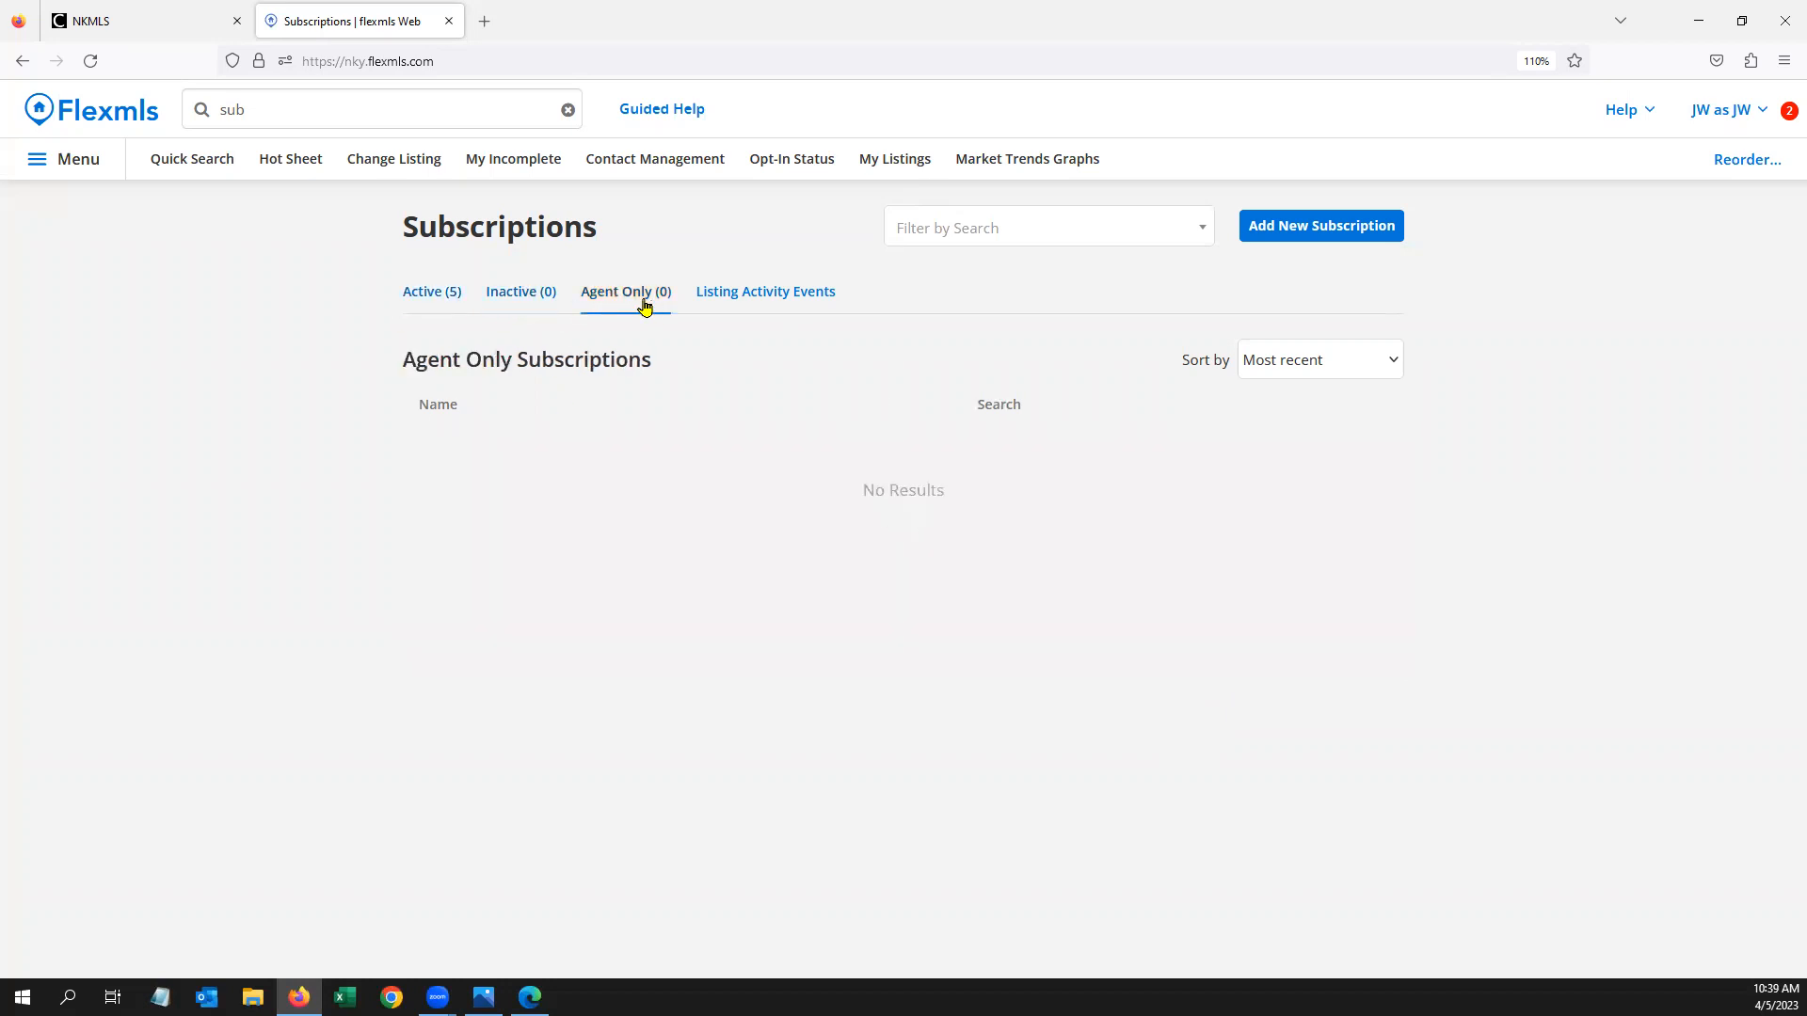
{"action": "left_click", "coordinate": [438, 300]}
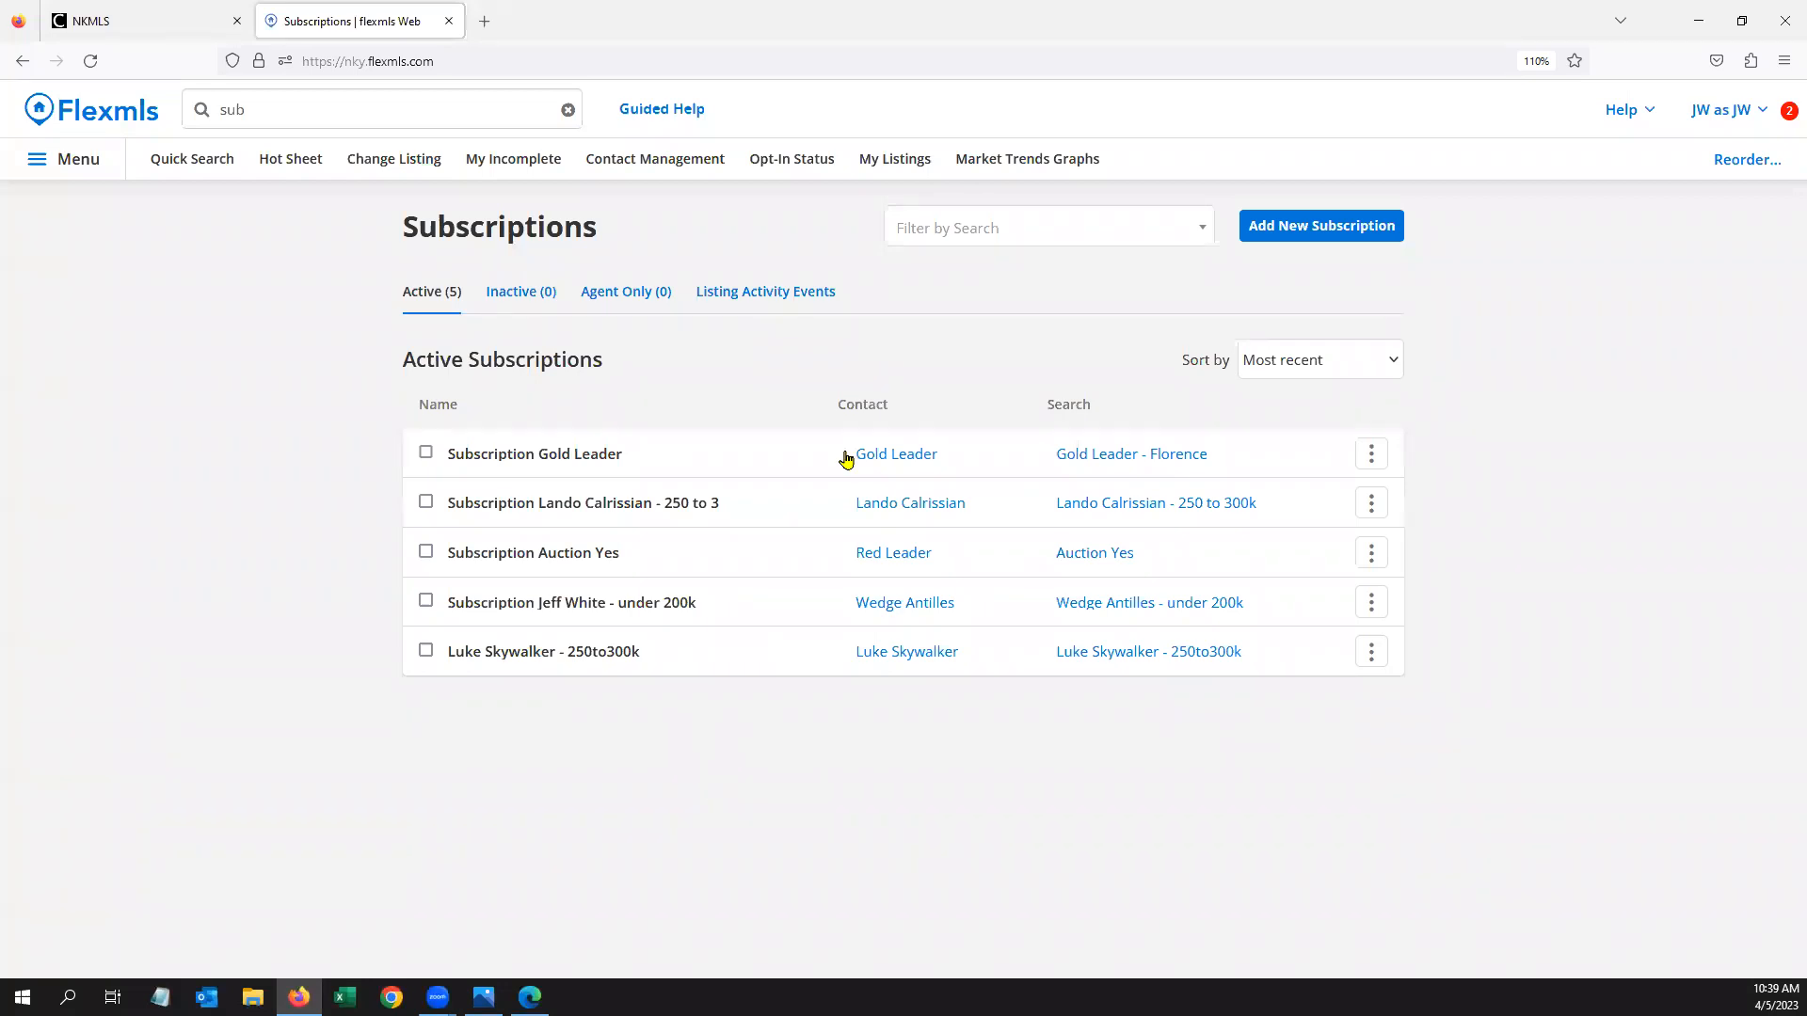
Filter the subscriptions by a saved-search name, then dismiss the filter results
{"action": "left_click", "coordinate": [975, 226]}
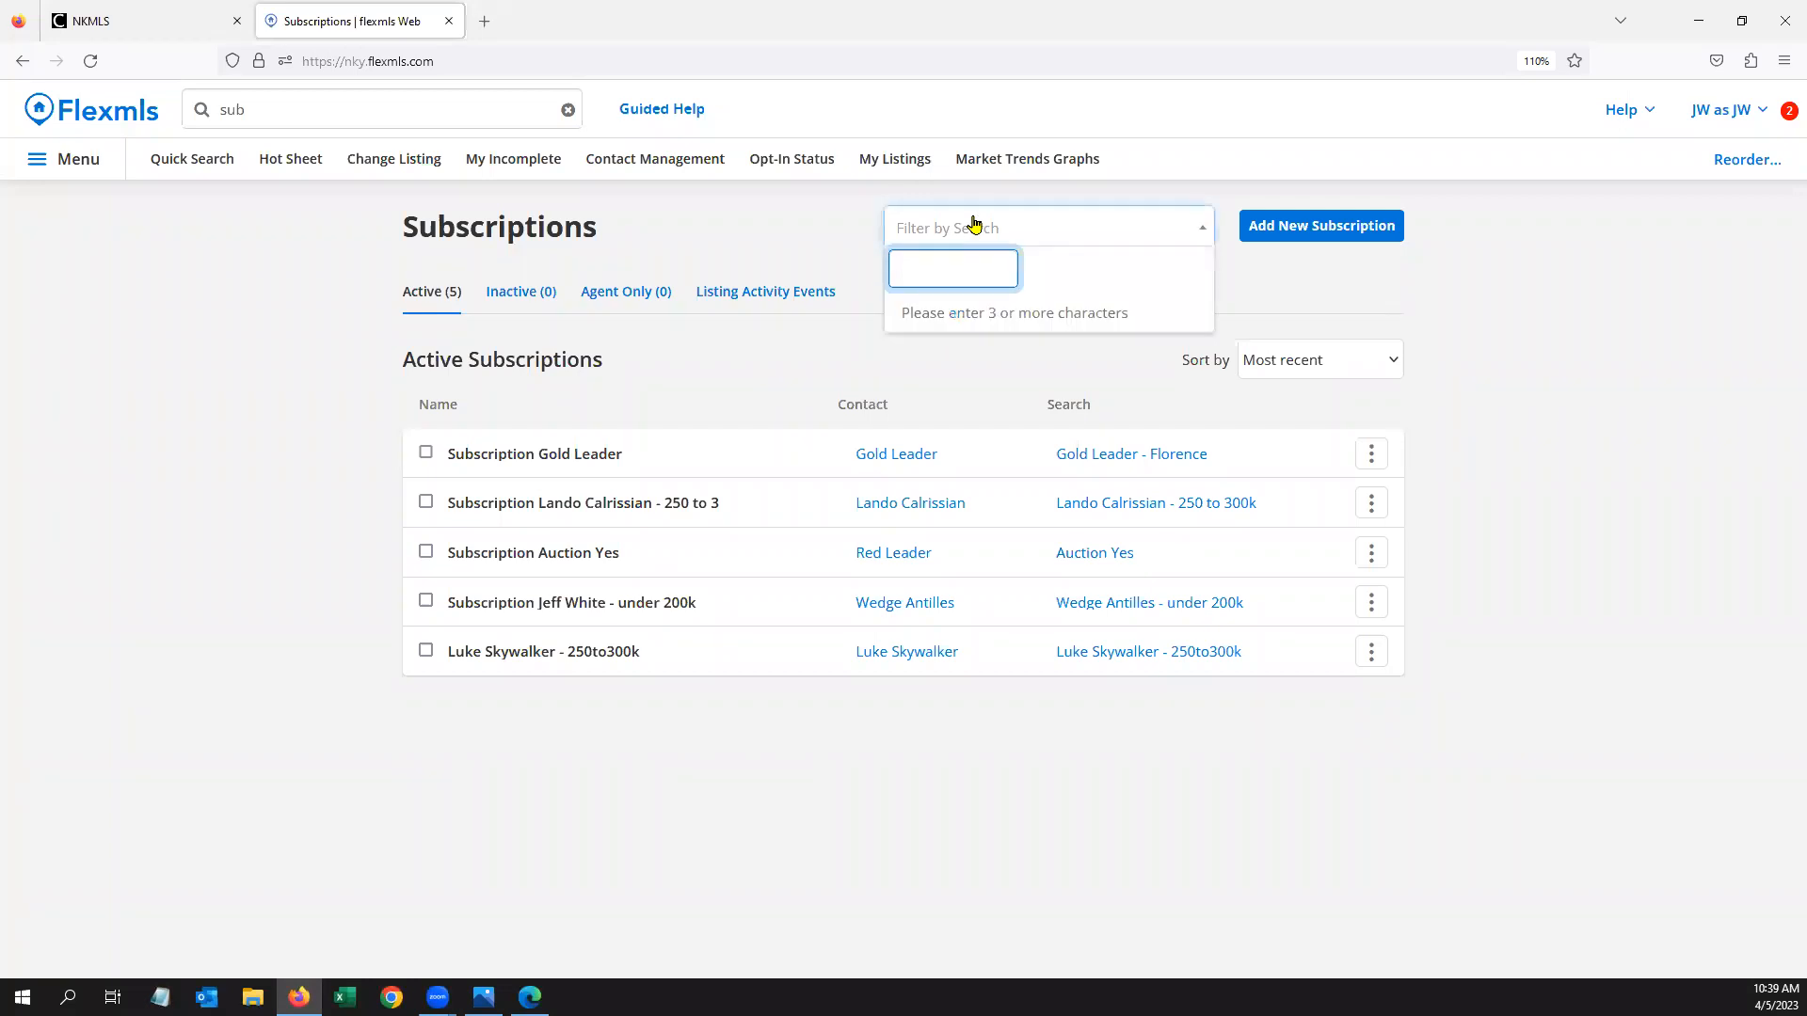
{"action": "type", "text": "luke"}
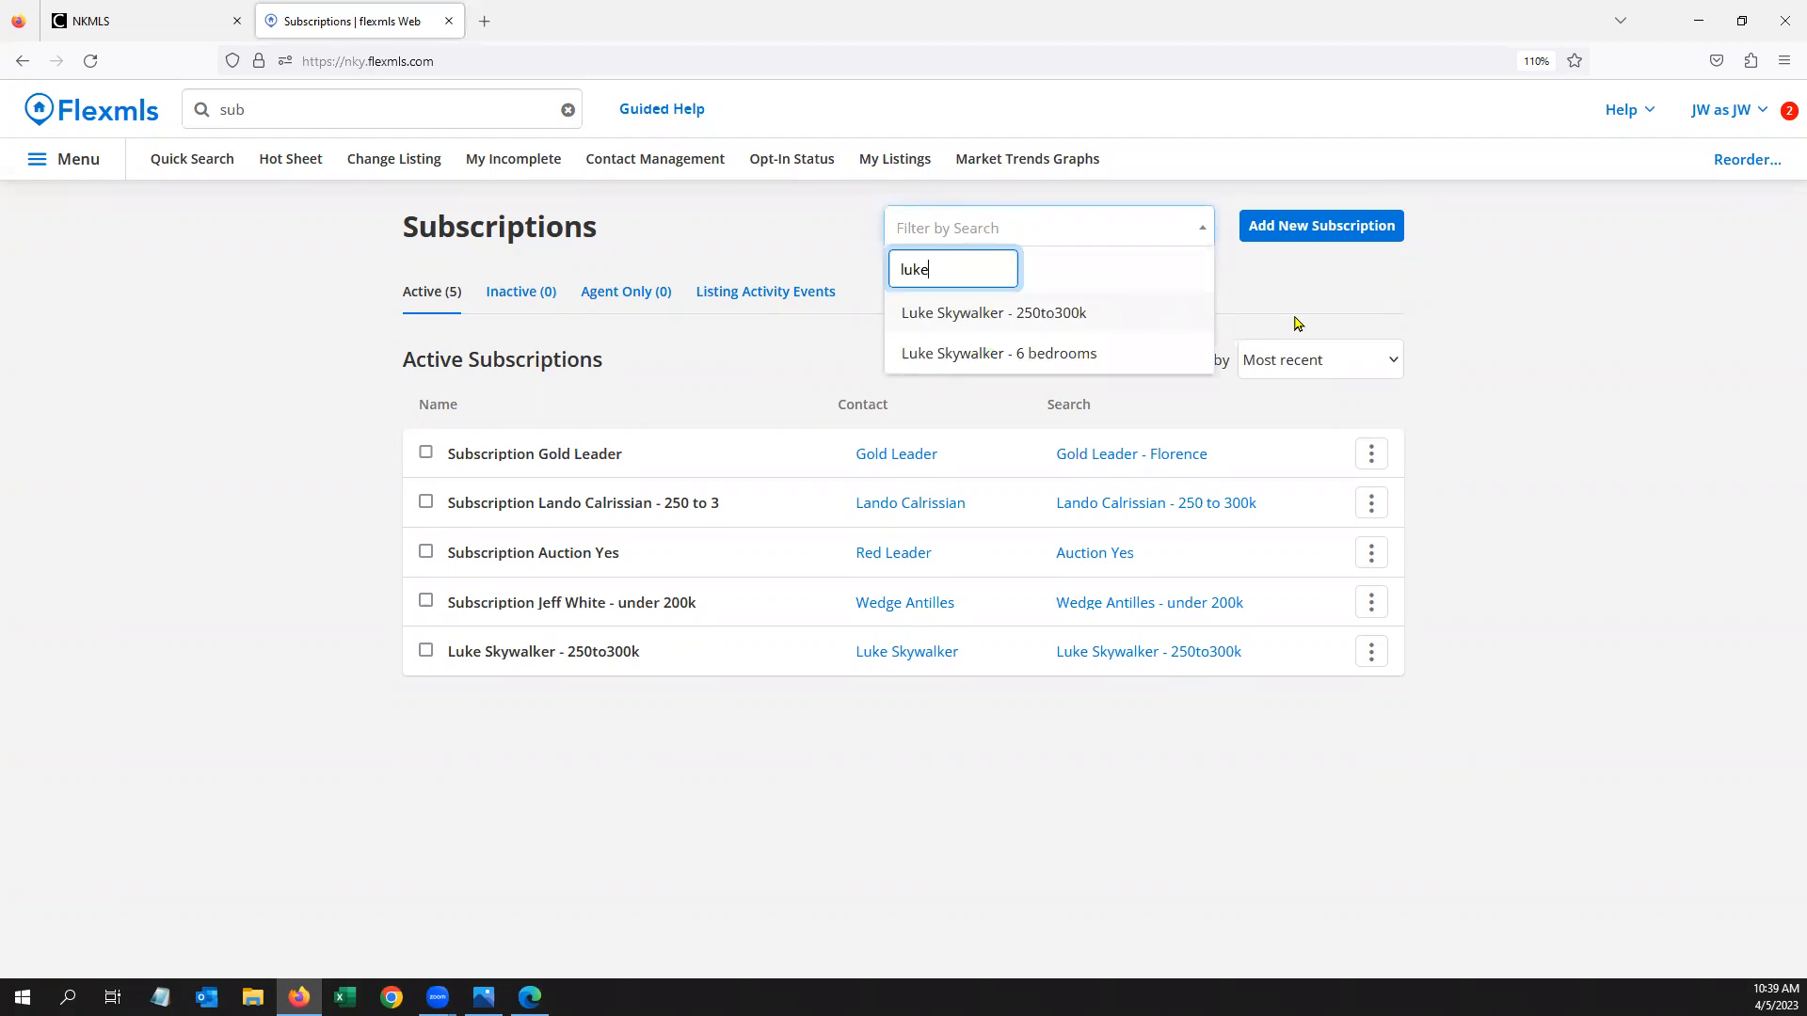
{"action": "left_click", "coordinate": [1500, 333]}
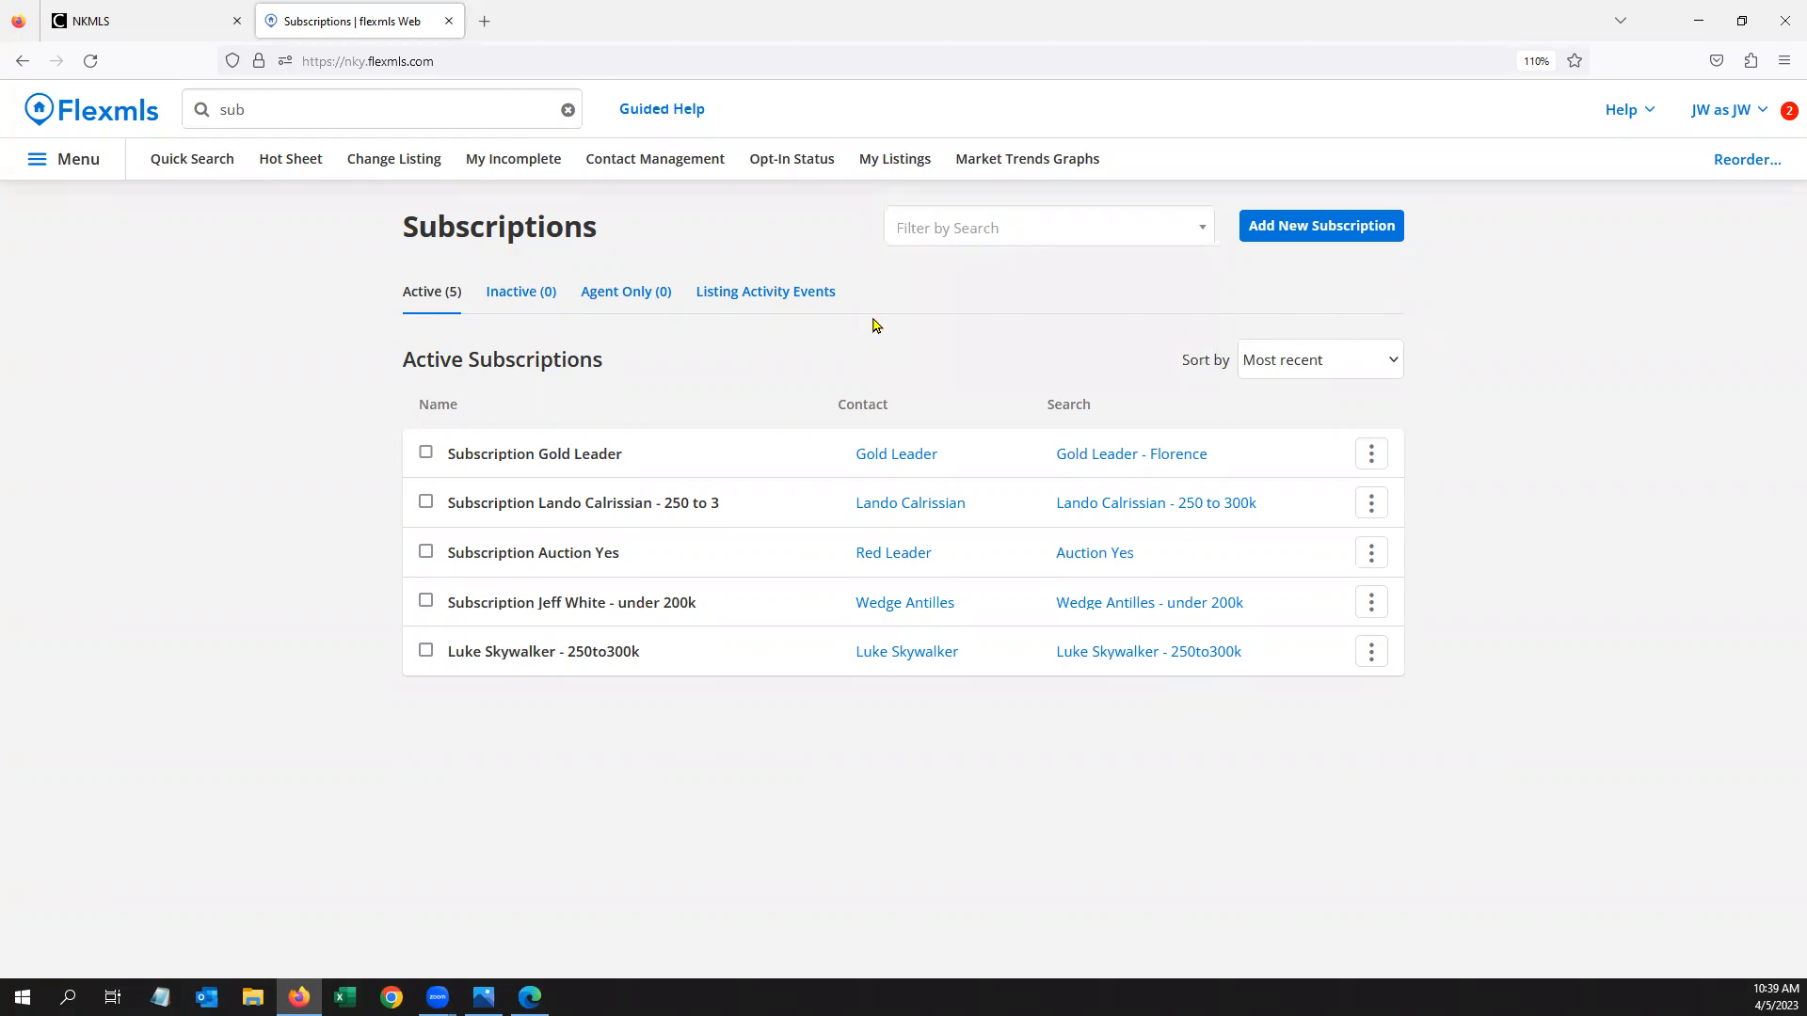
{"action": "left_click", "coordinate": [320, 100]}
Open My Sent E-Mails via the 'my' search and preview the latest e-mail's listings
{"action": "key", "text": "BackSpace"}
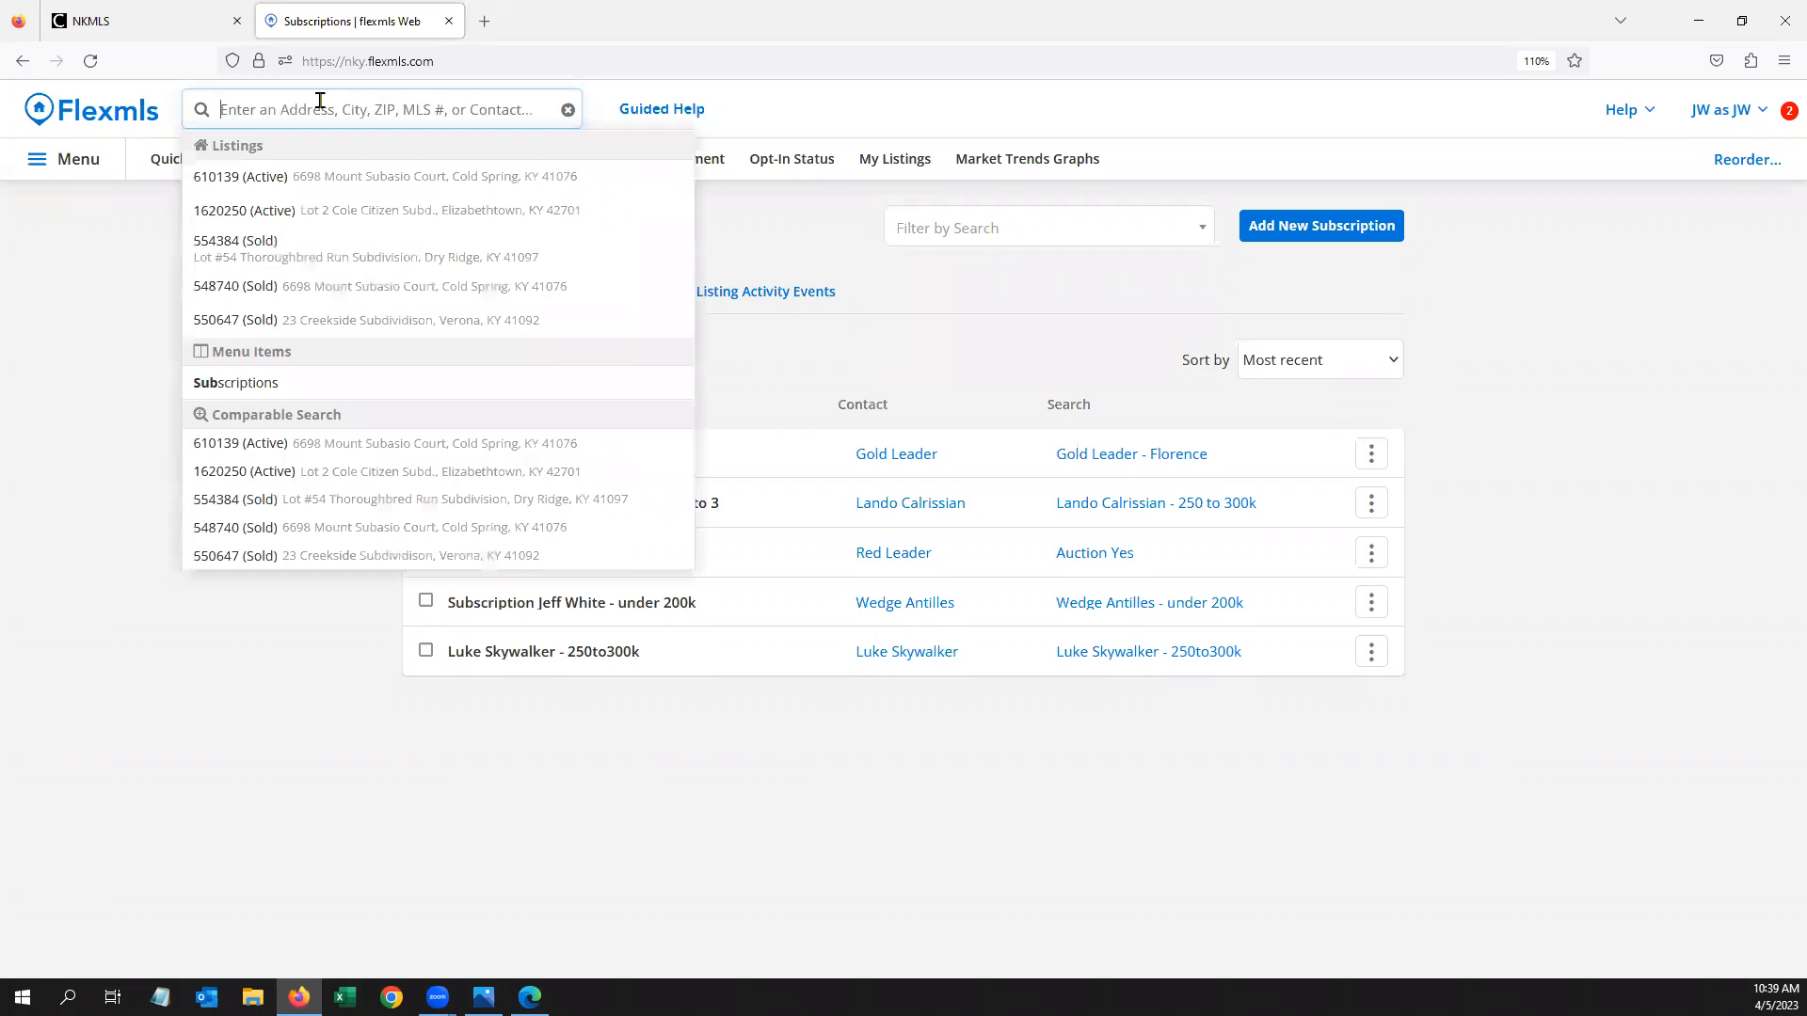
{"action": "type", "text": "my"}
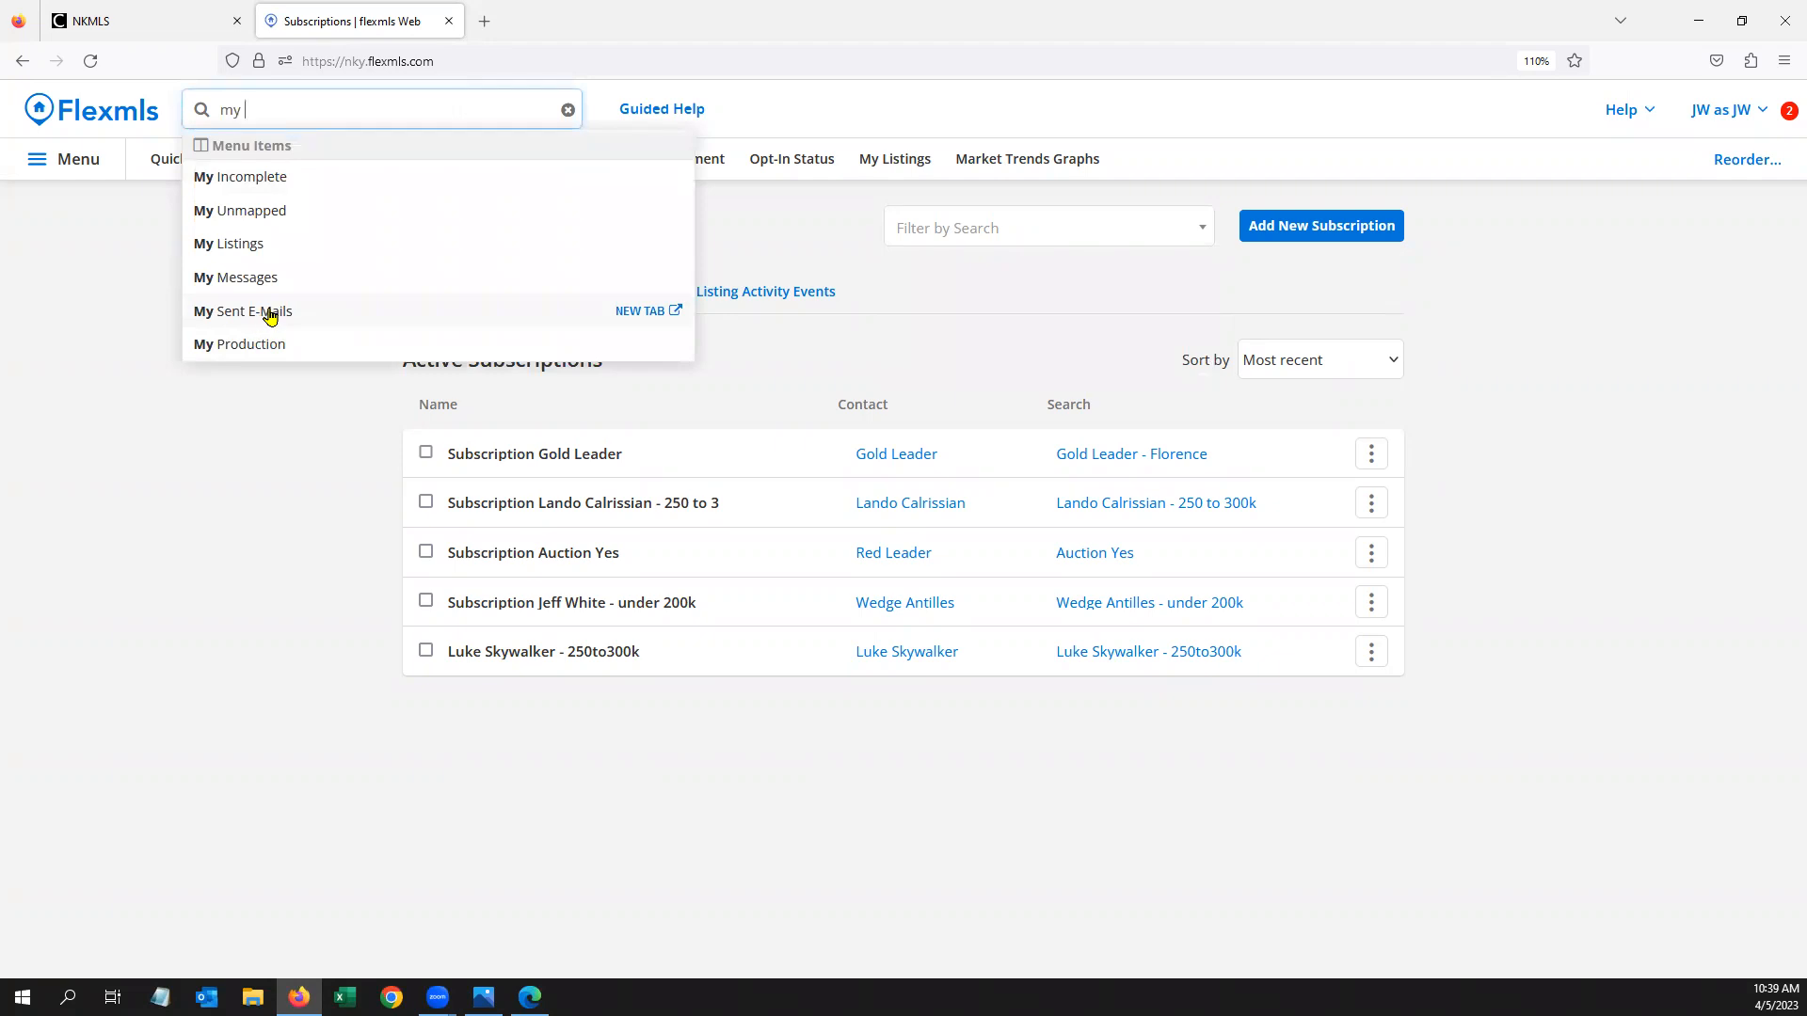
{"action": "left_click", "coordinate": [269, 315]}
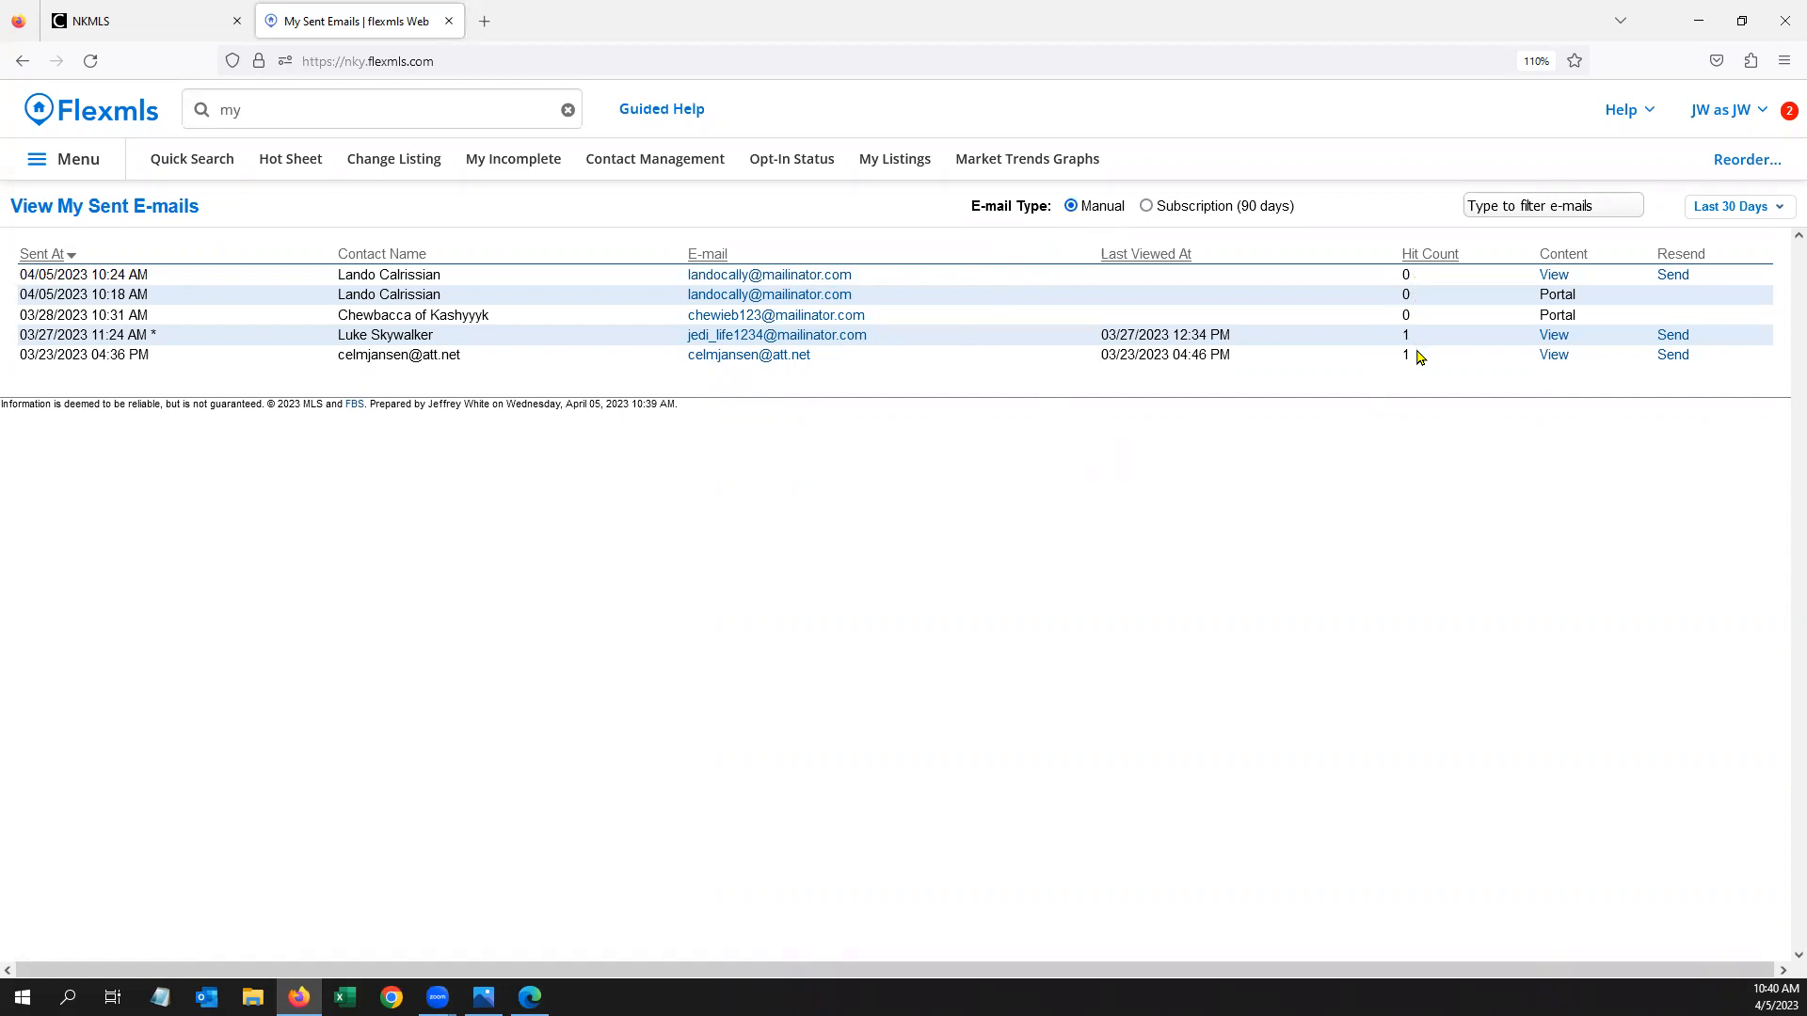
{"action": "left_click", "coordinate": [1554, 276]}
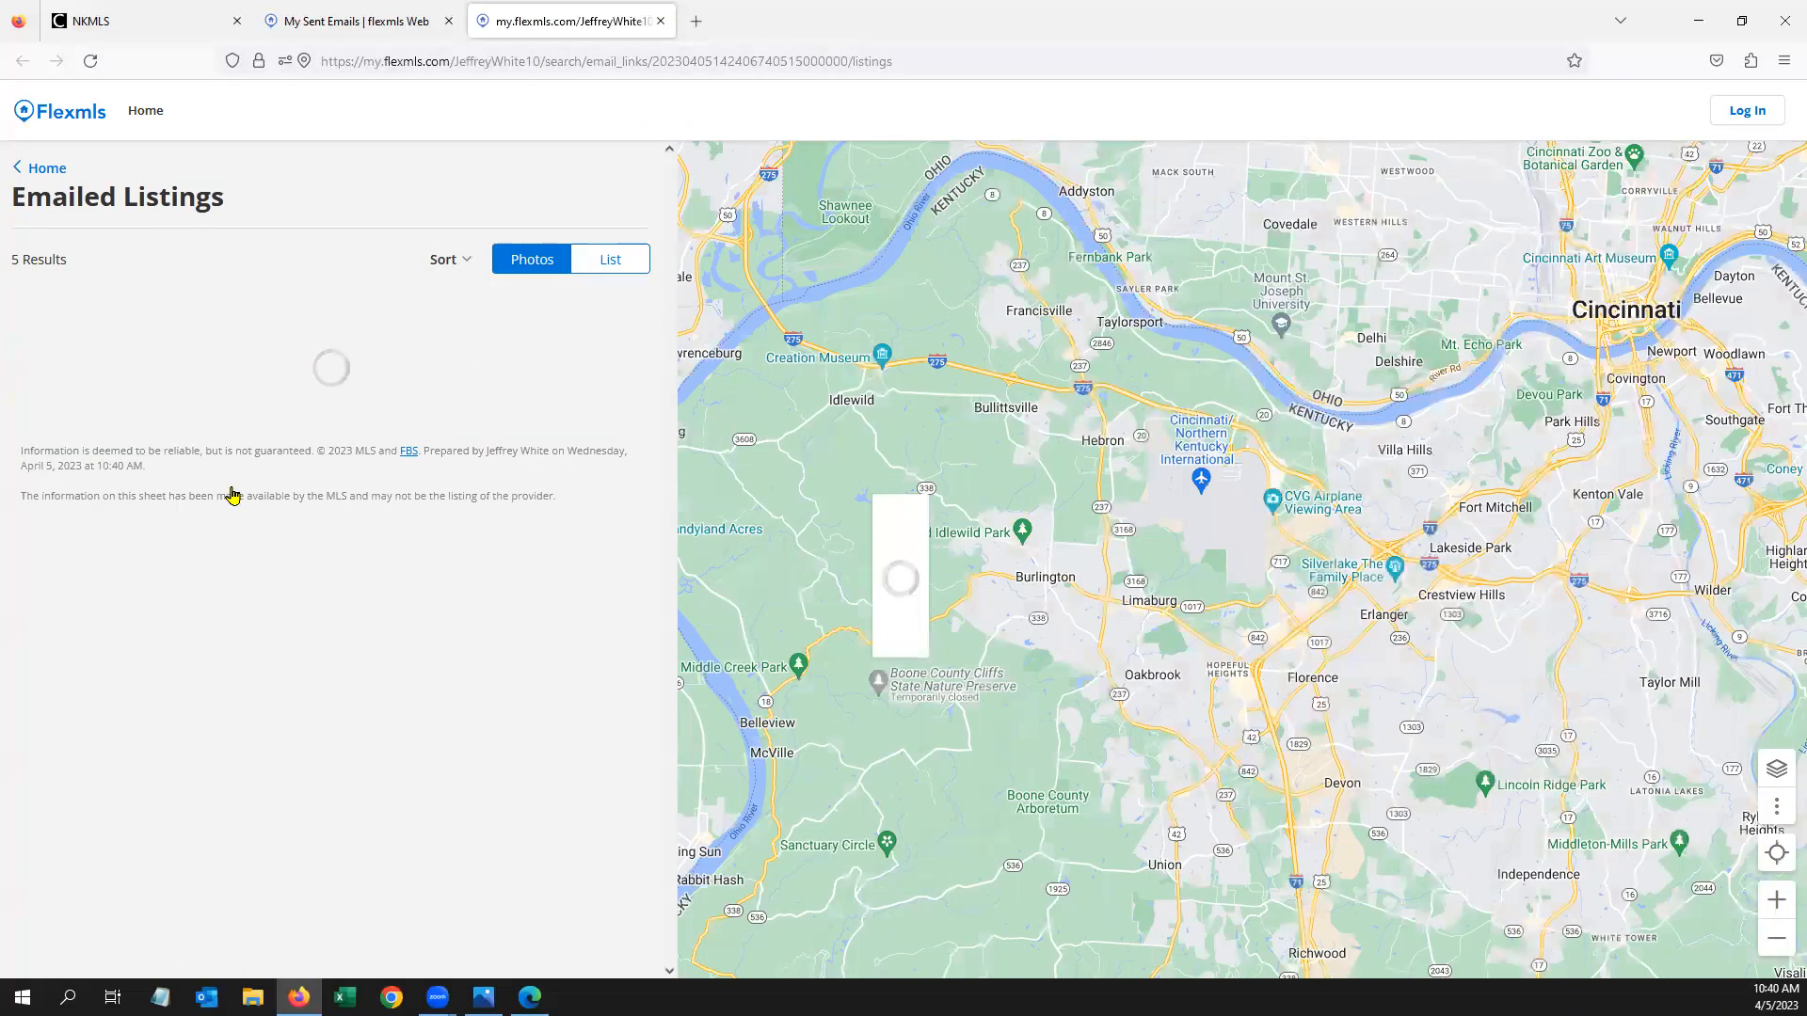
{"action": "left_click", "coordinate": [661, 21]}
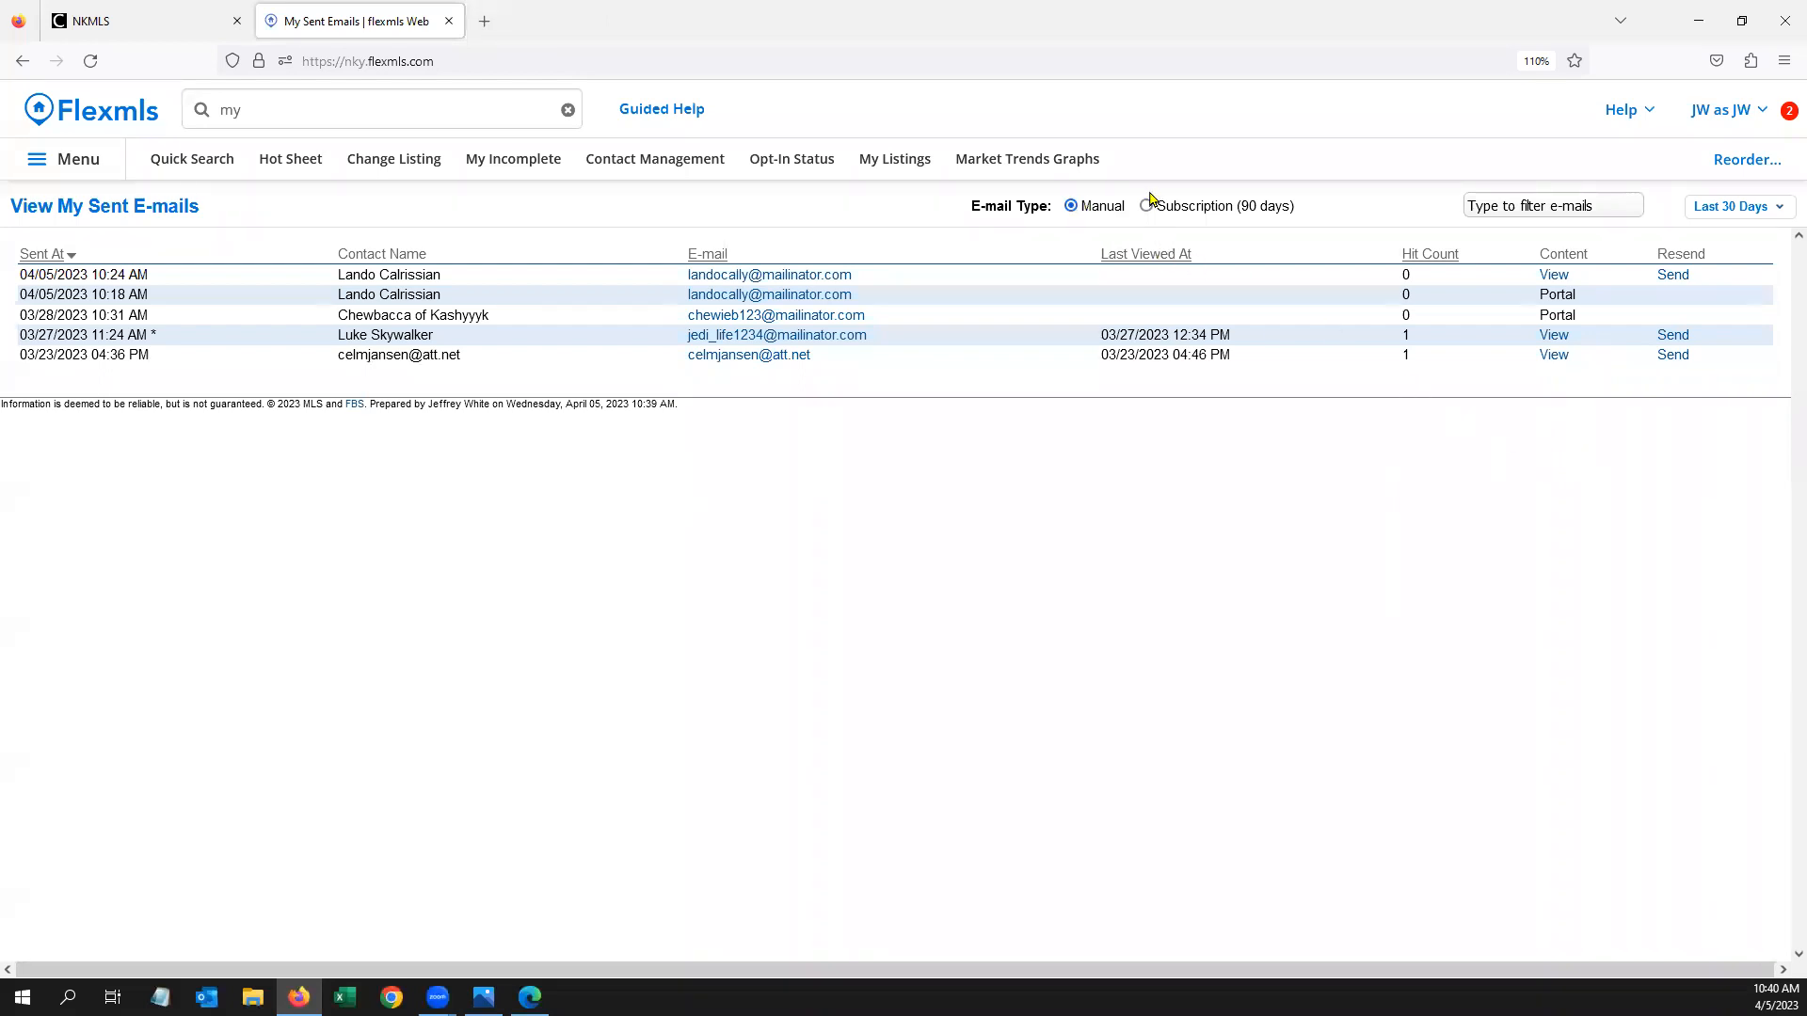
Show subscription e-mails from the last 90 days, preview the 3/31/2023 one, then display the summary slide
{"action": "left_click", "coordinate": [1147, 205]}
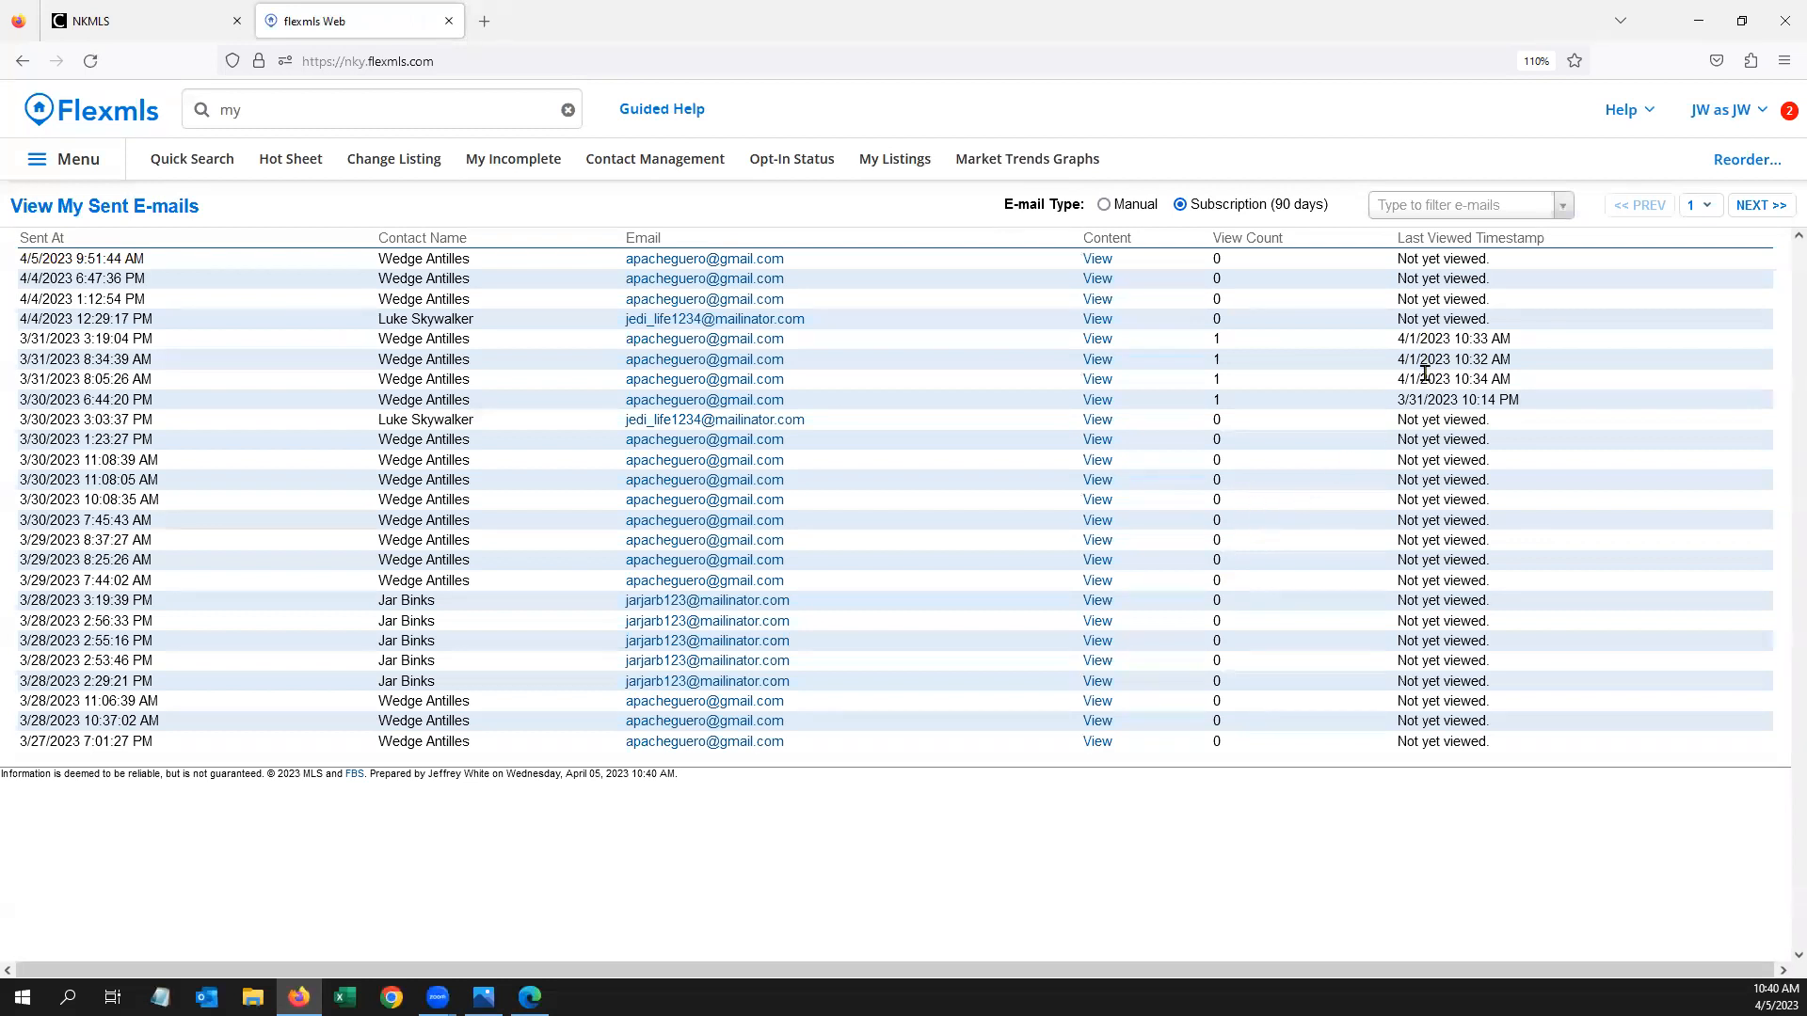
{"action": "left_click", "coordinate": [1098, 359]}
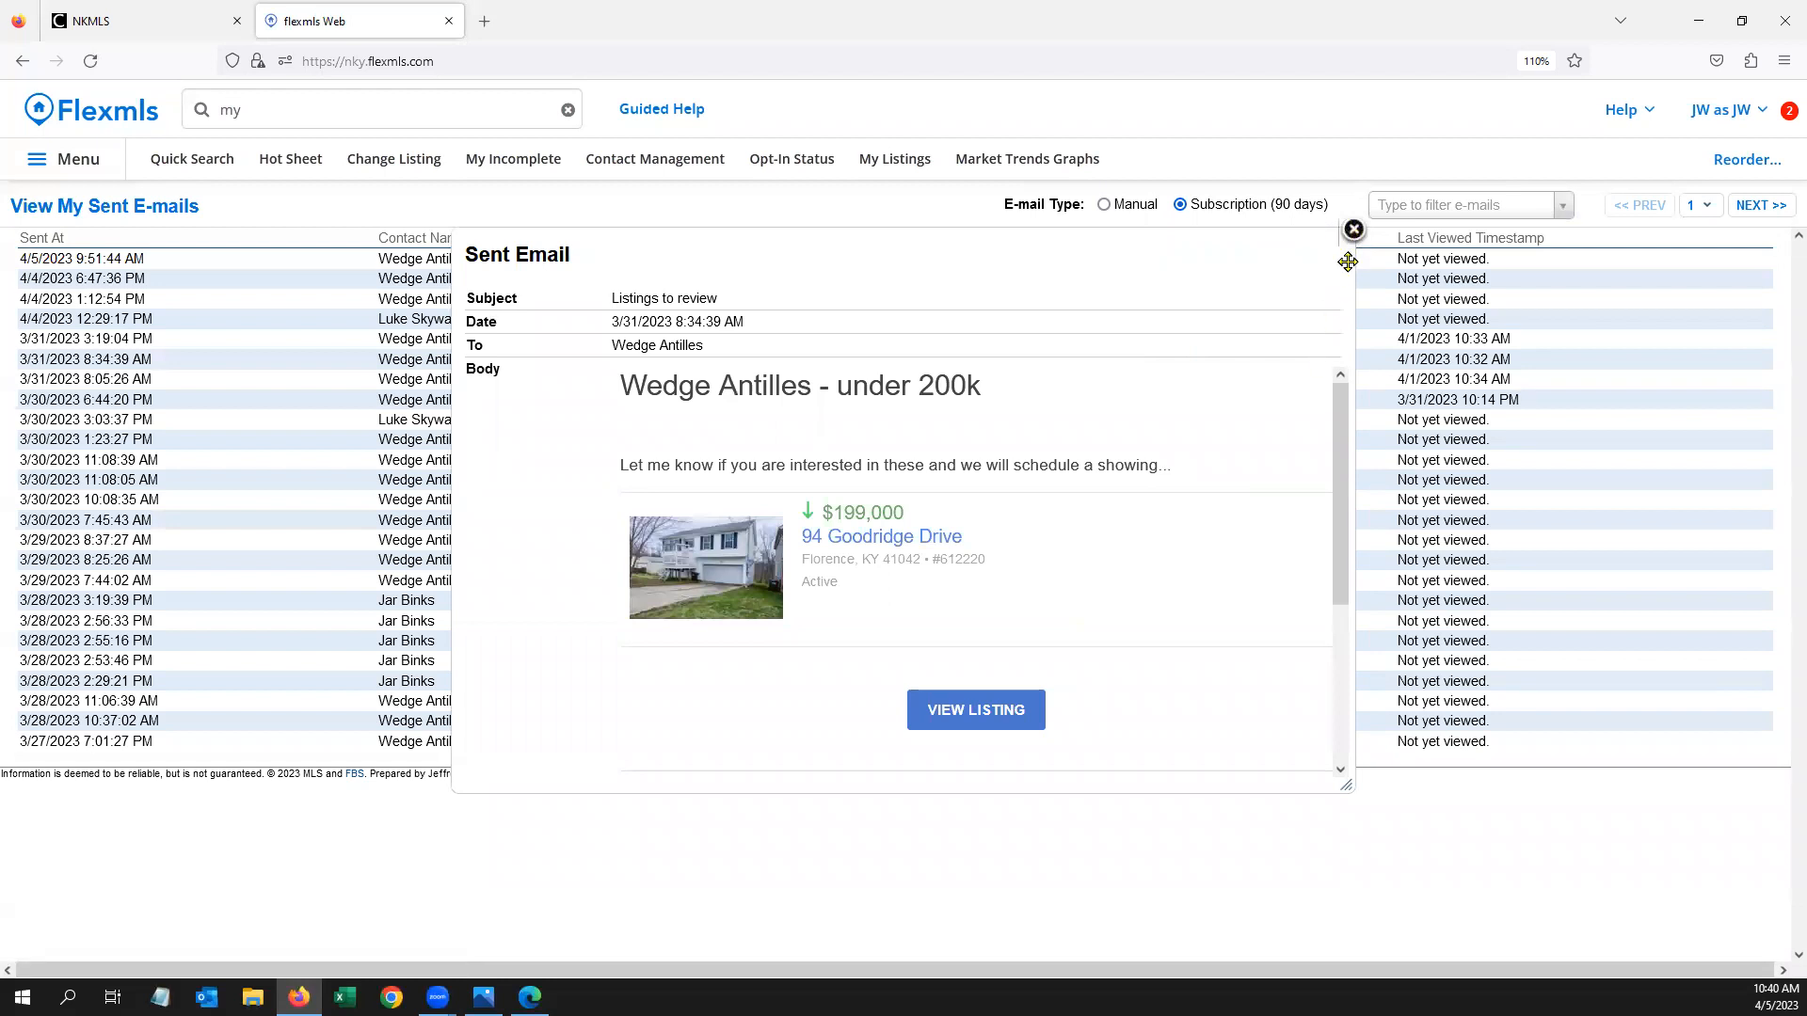
{"action": "left_click", "coordinate": [1353, 229]}
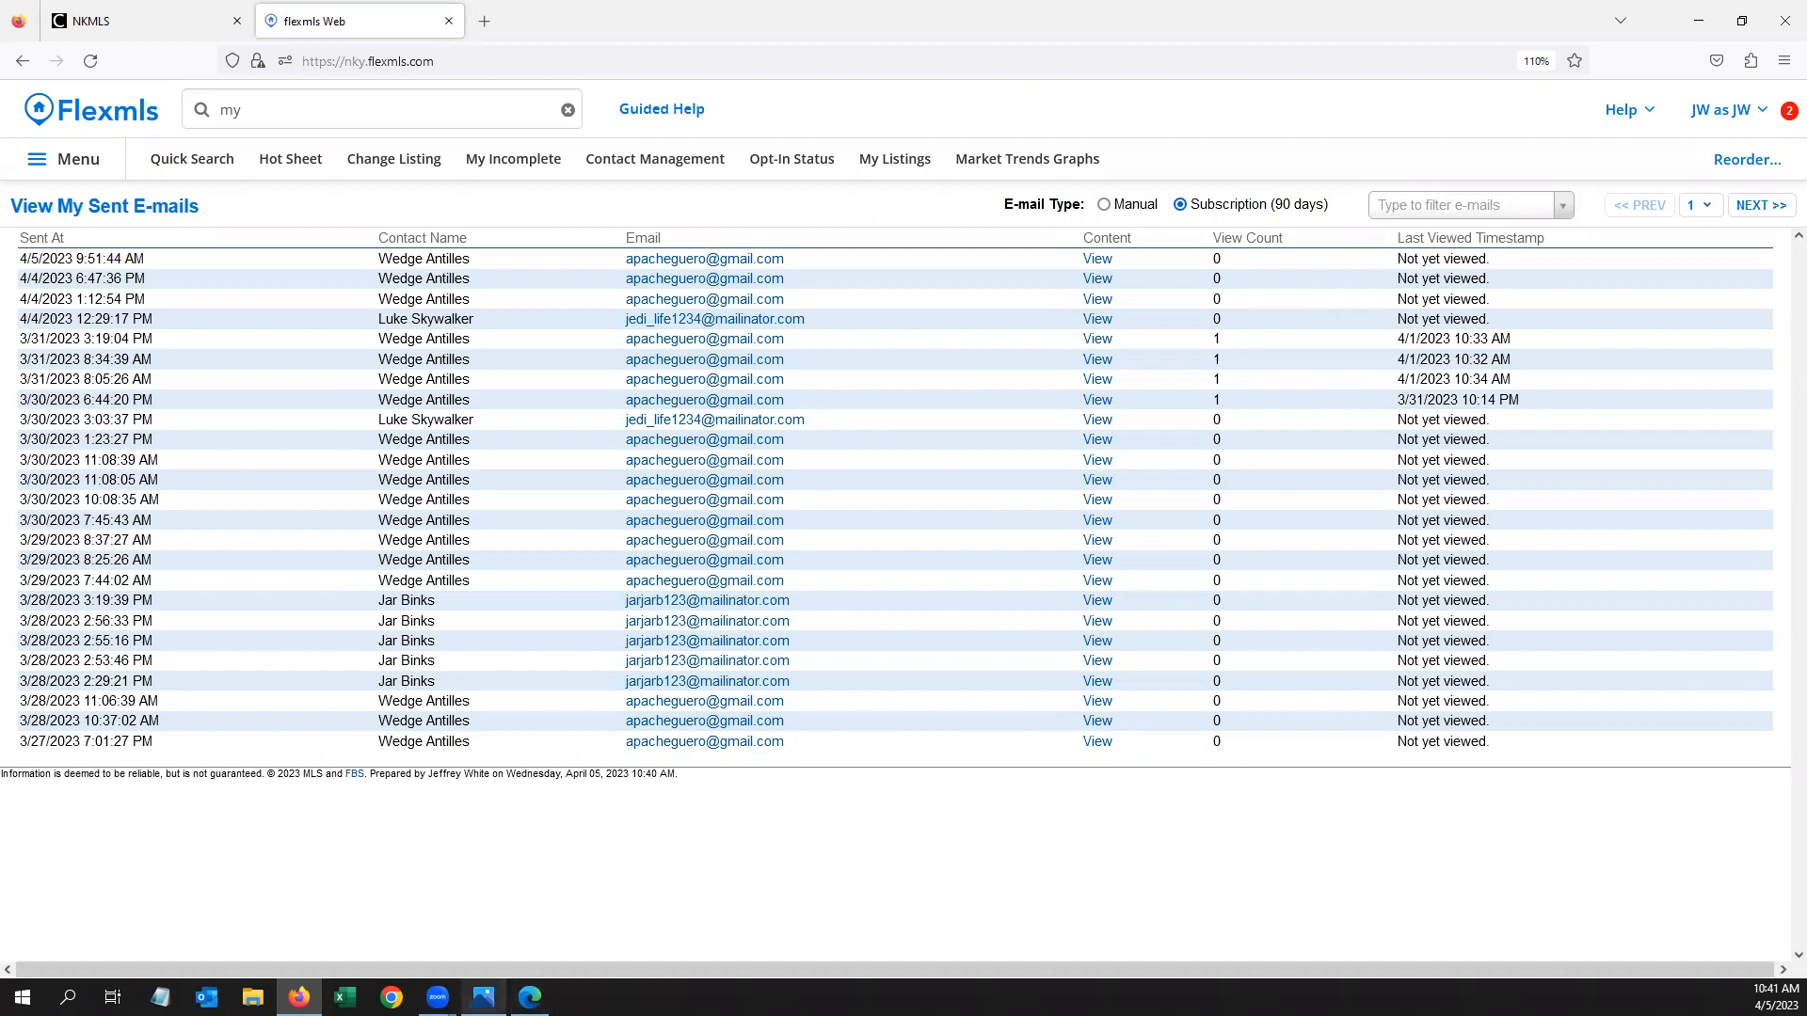
{"action": "left_click", "coordinate": [483, 997]}
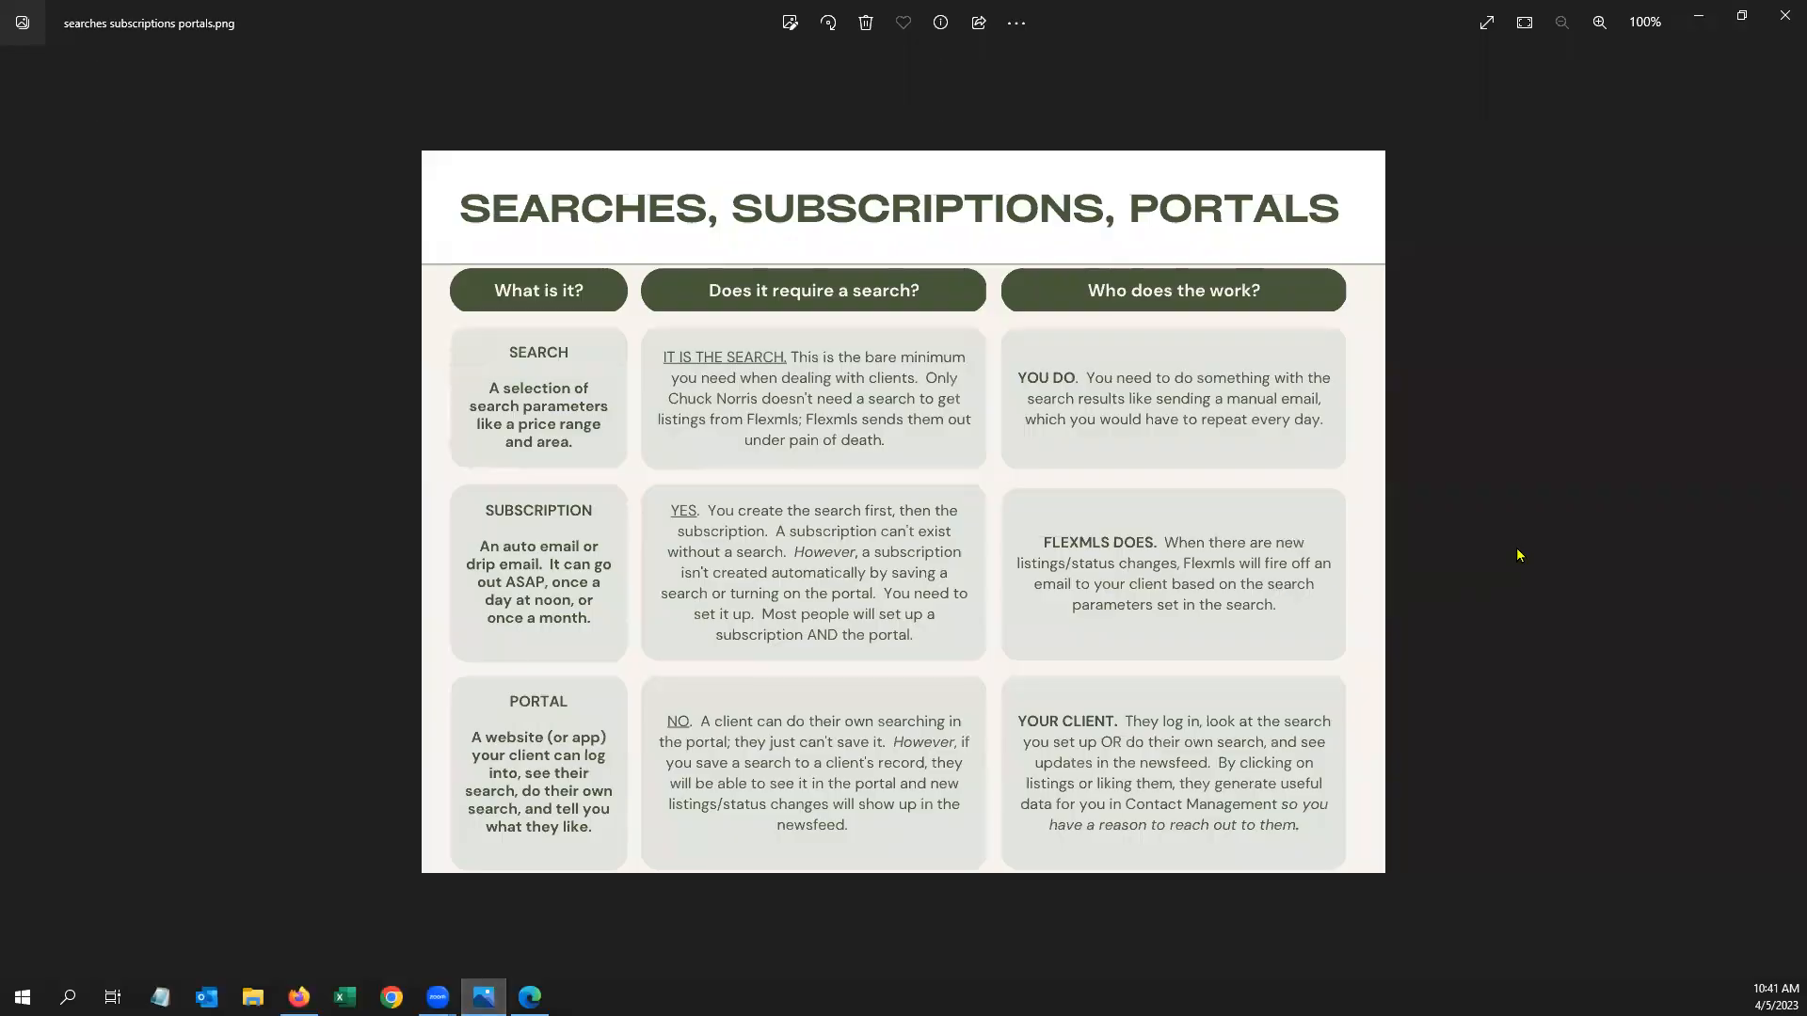
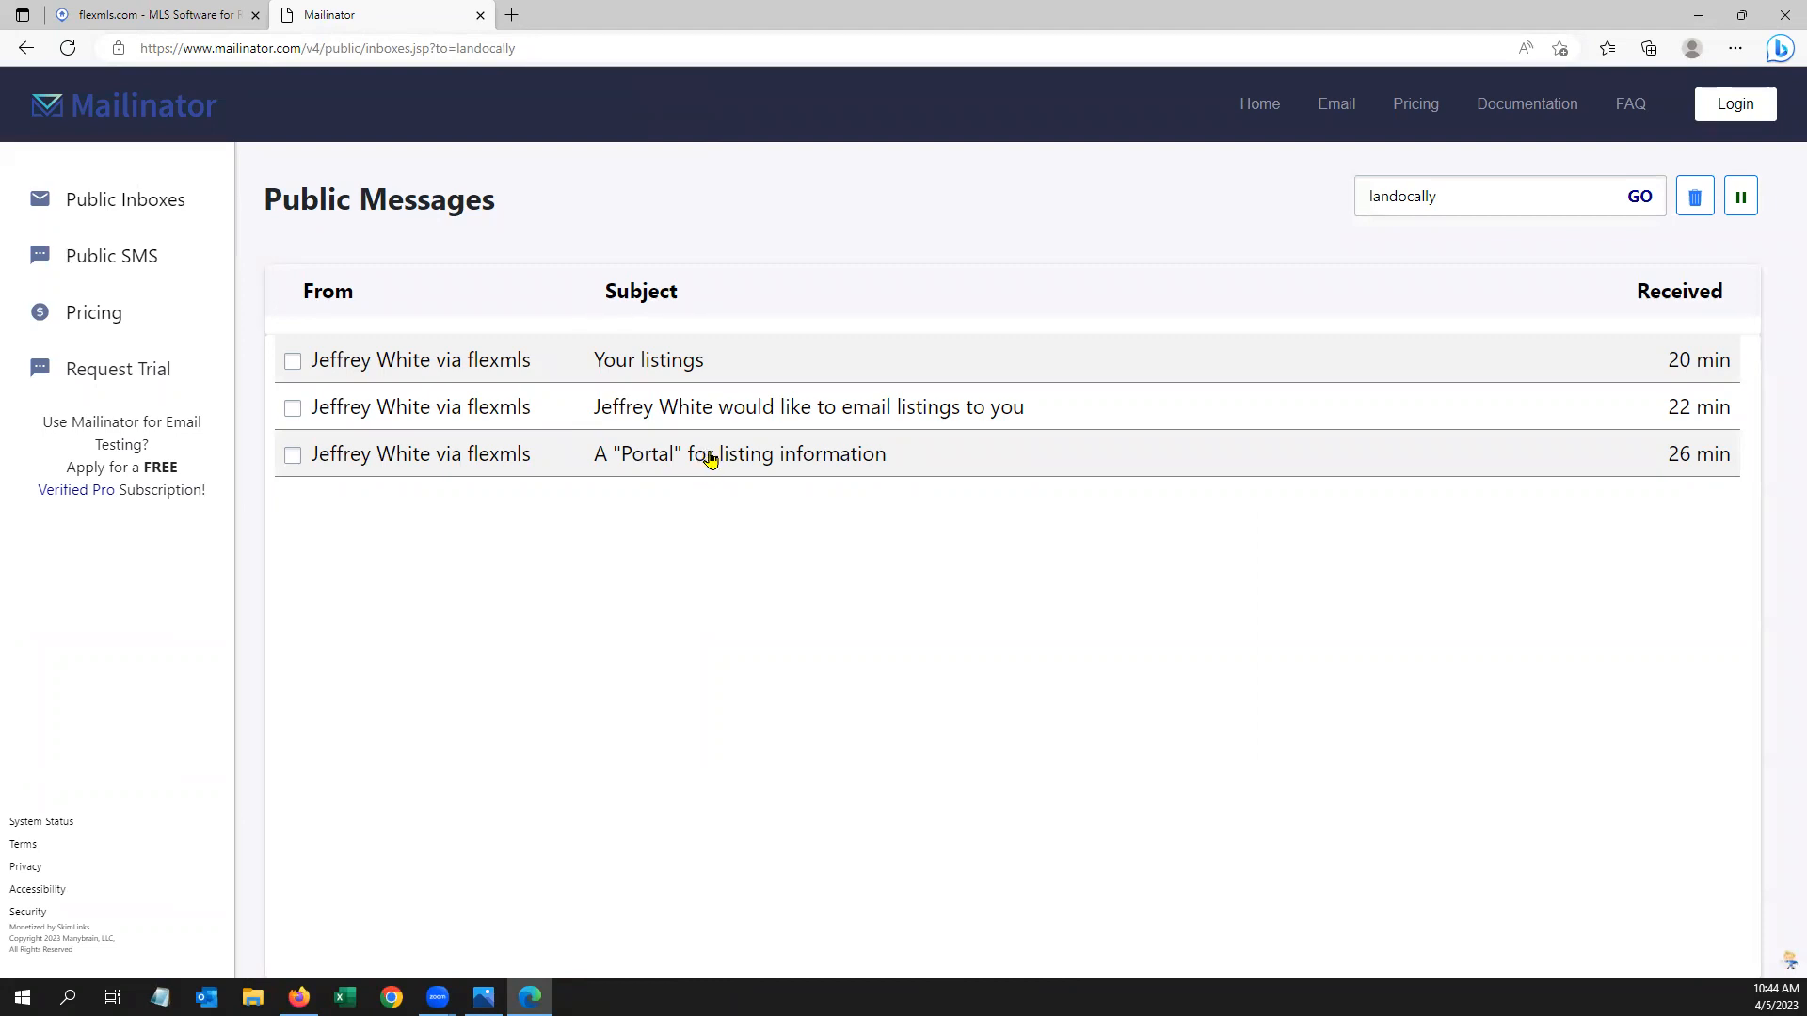
Read the portal invitation e-mail in Mailinator, then return to the Flexmls sent e-mails list
{"action": "left_click", "coordinate": [742, 459]}
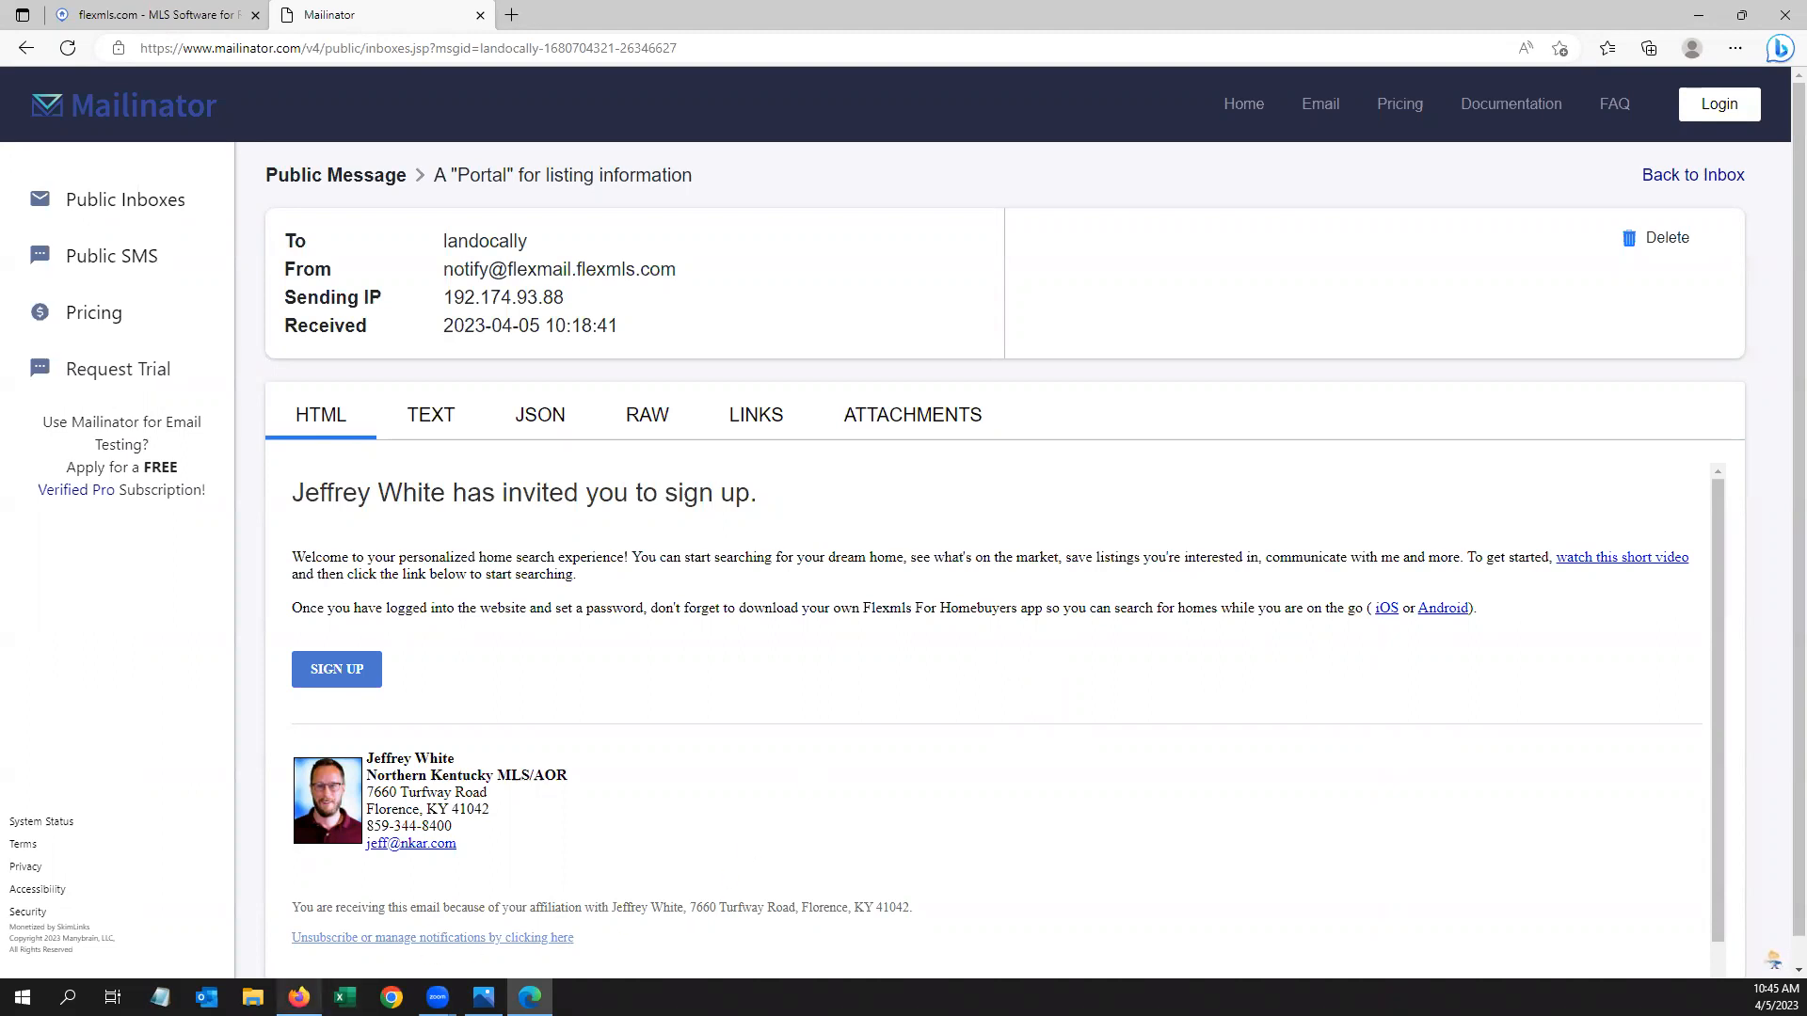
{"action": "left_click", "coordinate": [300, 997]}
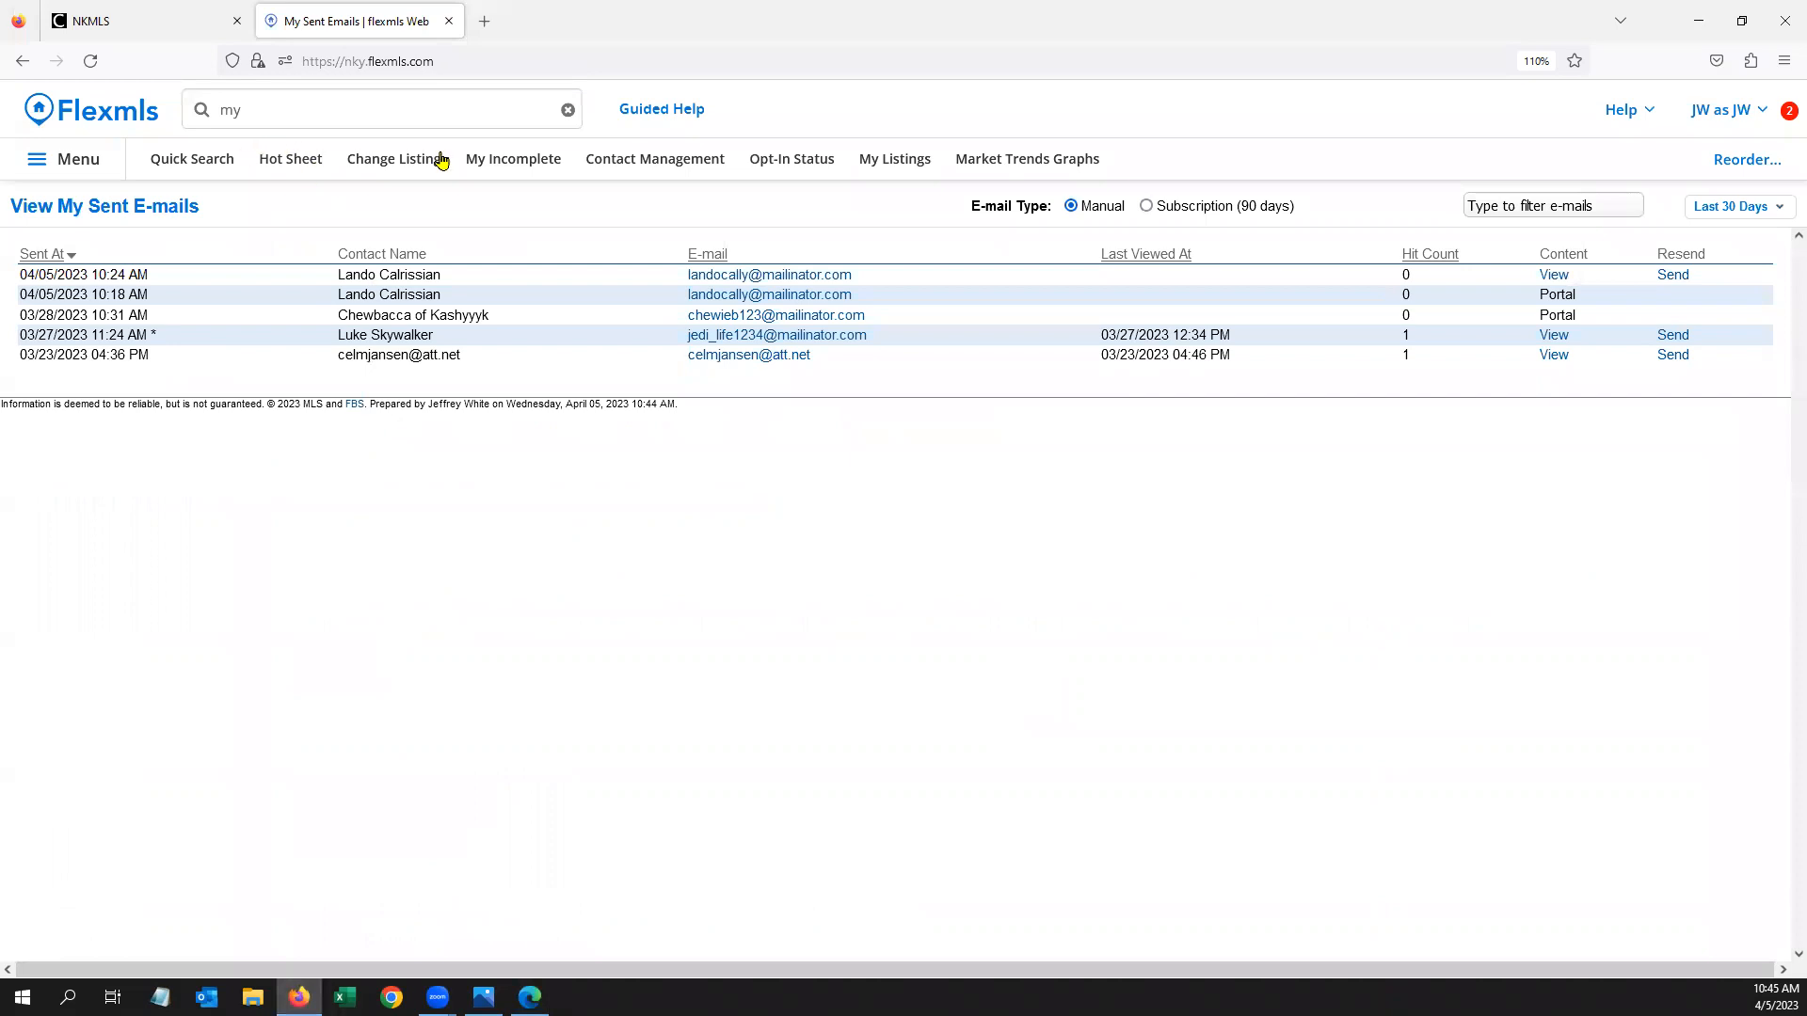
In Contact Management Quick Add, enter a new contact's first name, last name and e-mail address
{"action": "left_click", "coordinate": [632, 166]}
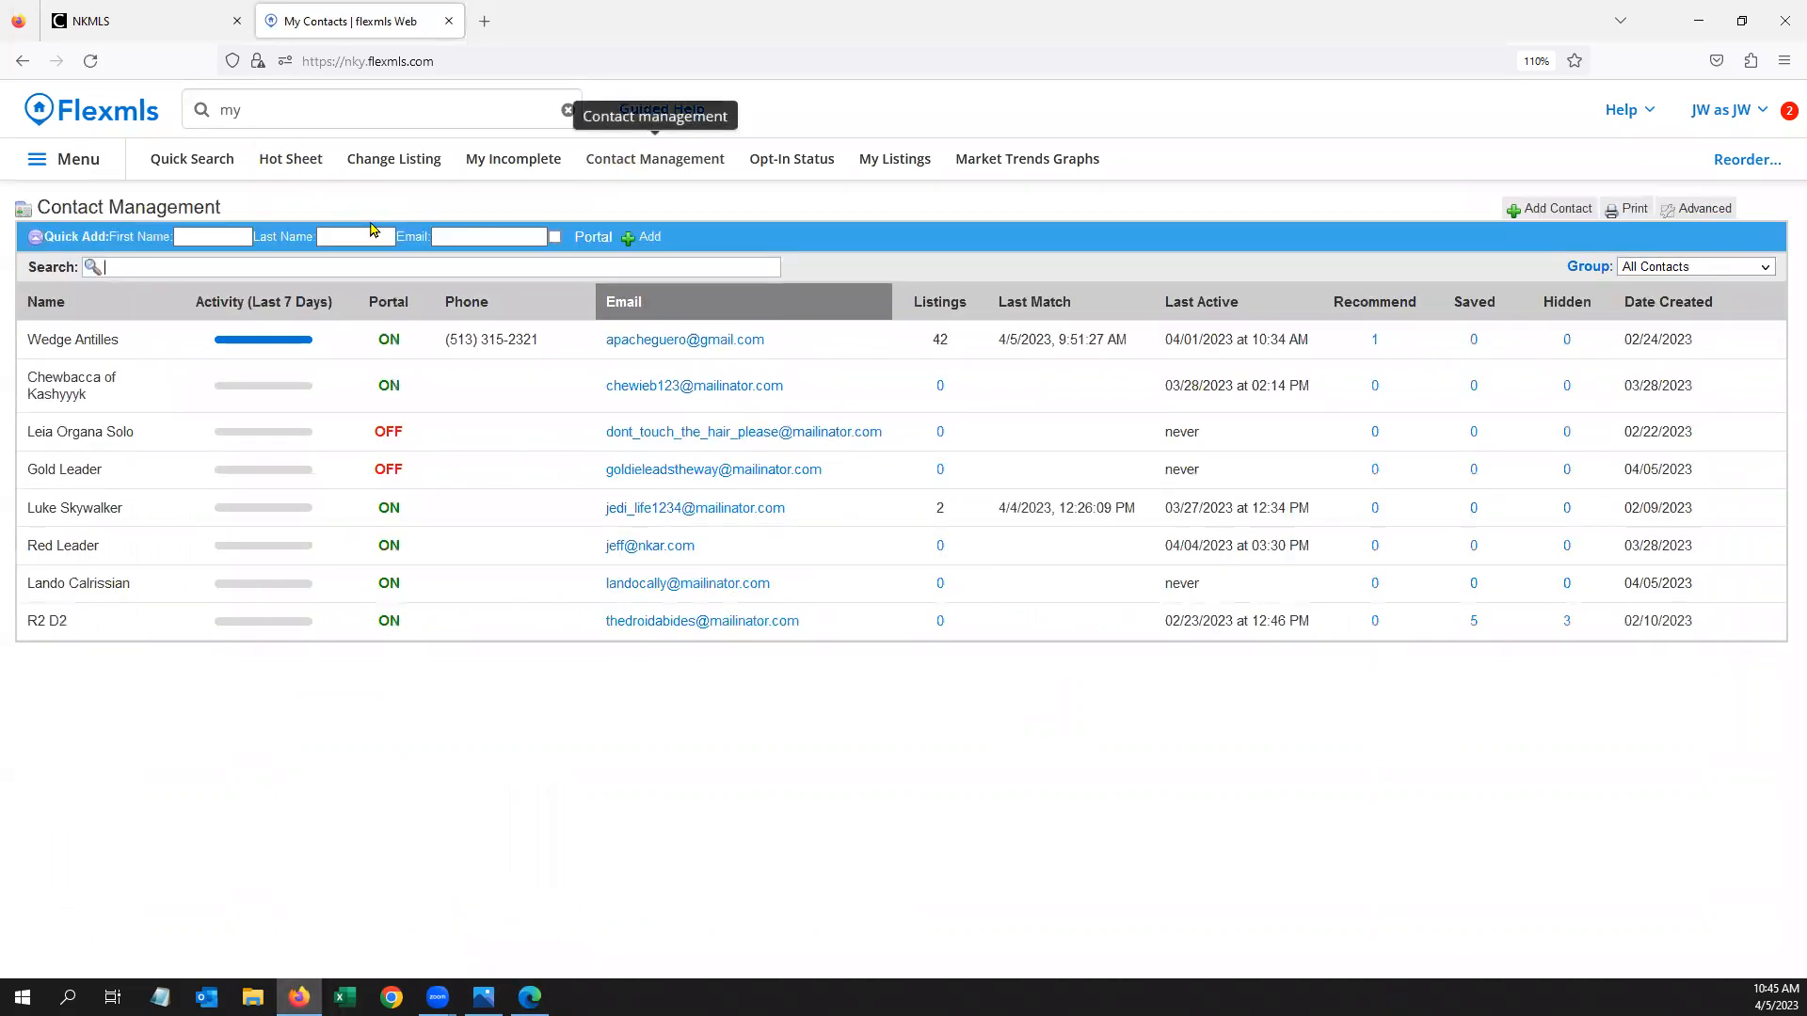
{"action": "left_click", "coordinate": [202, 235]}
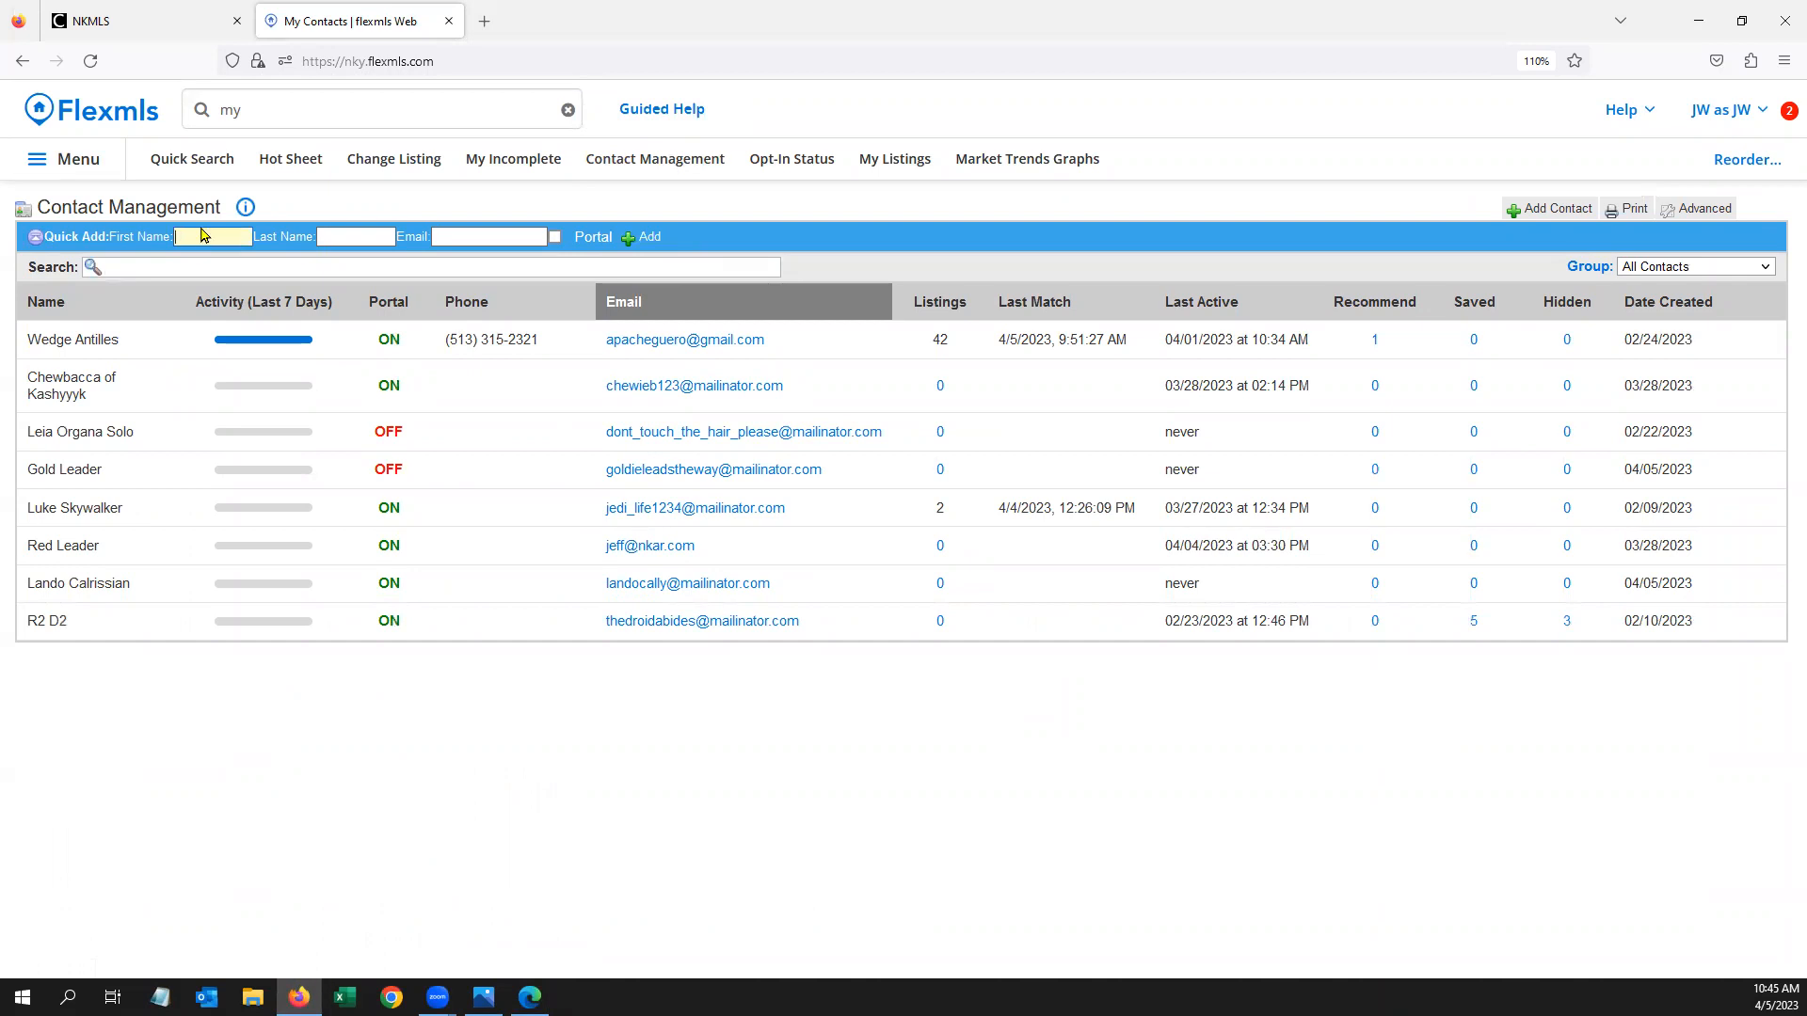
{"action": "type", "text": "Jar Jar"}
{"action": "key", "text": "Tab"}
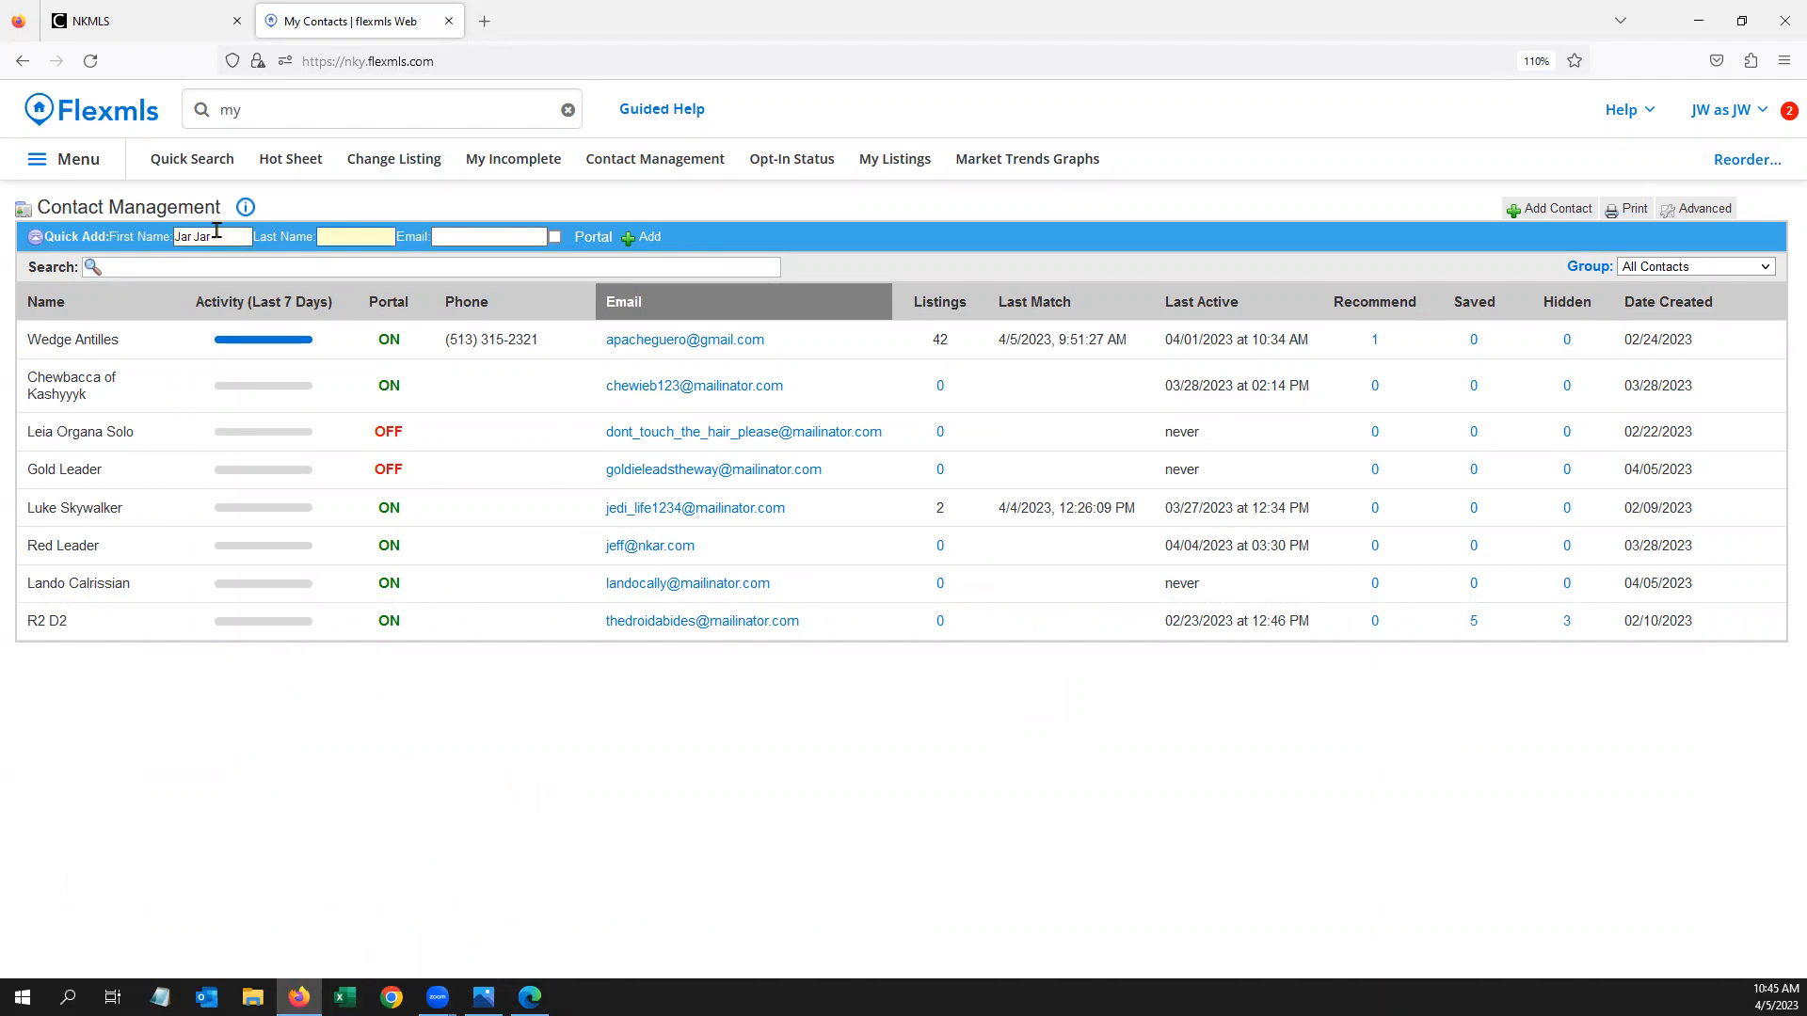
{"action": "type", "text": "Binks"}
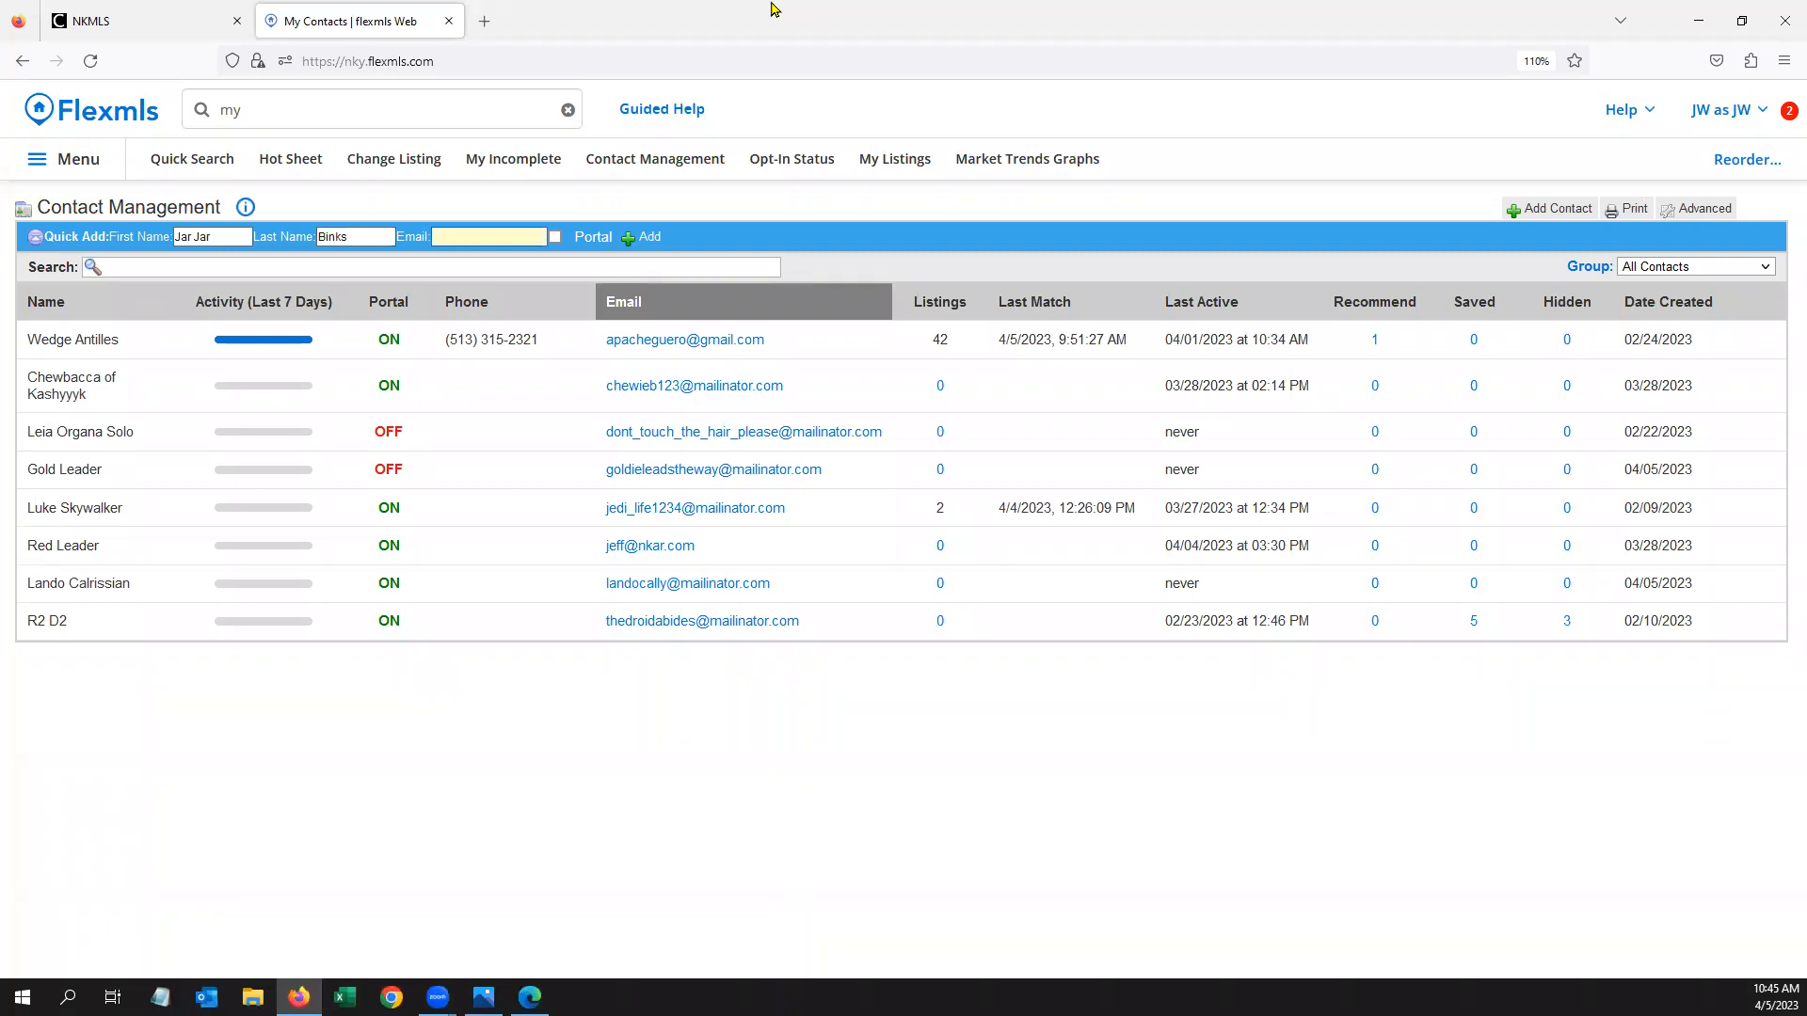
Add the contact with Portal access, then follow the invitation e-mail's sign-up link
{"action": "left_click", "coordinate": [555, 237]}
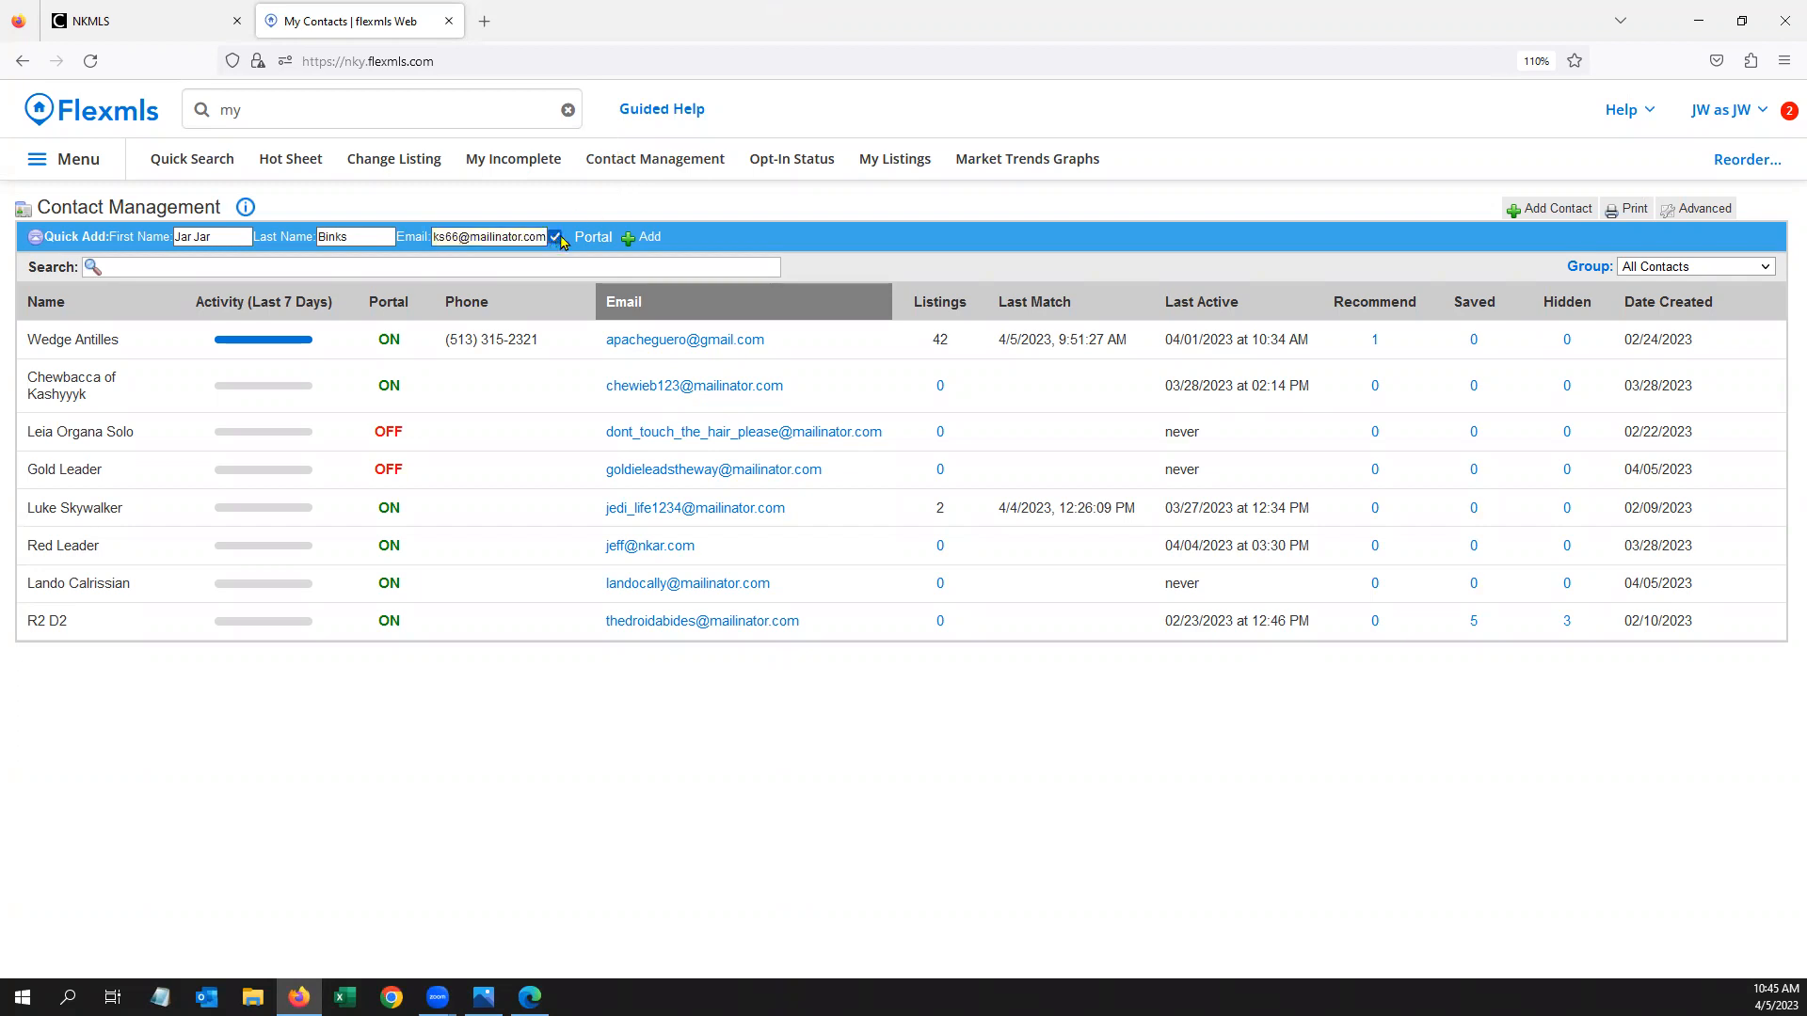
{"action": "left_click", "coordinate": [645, 238]}
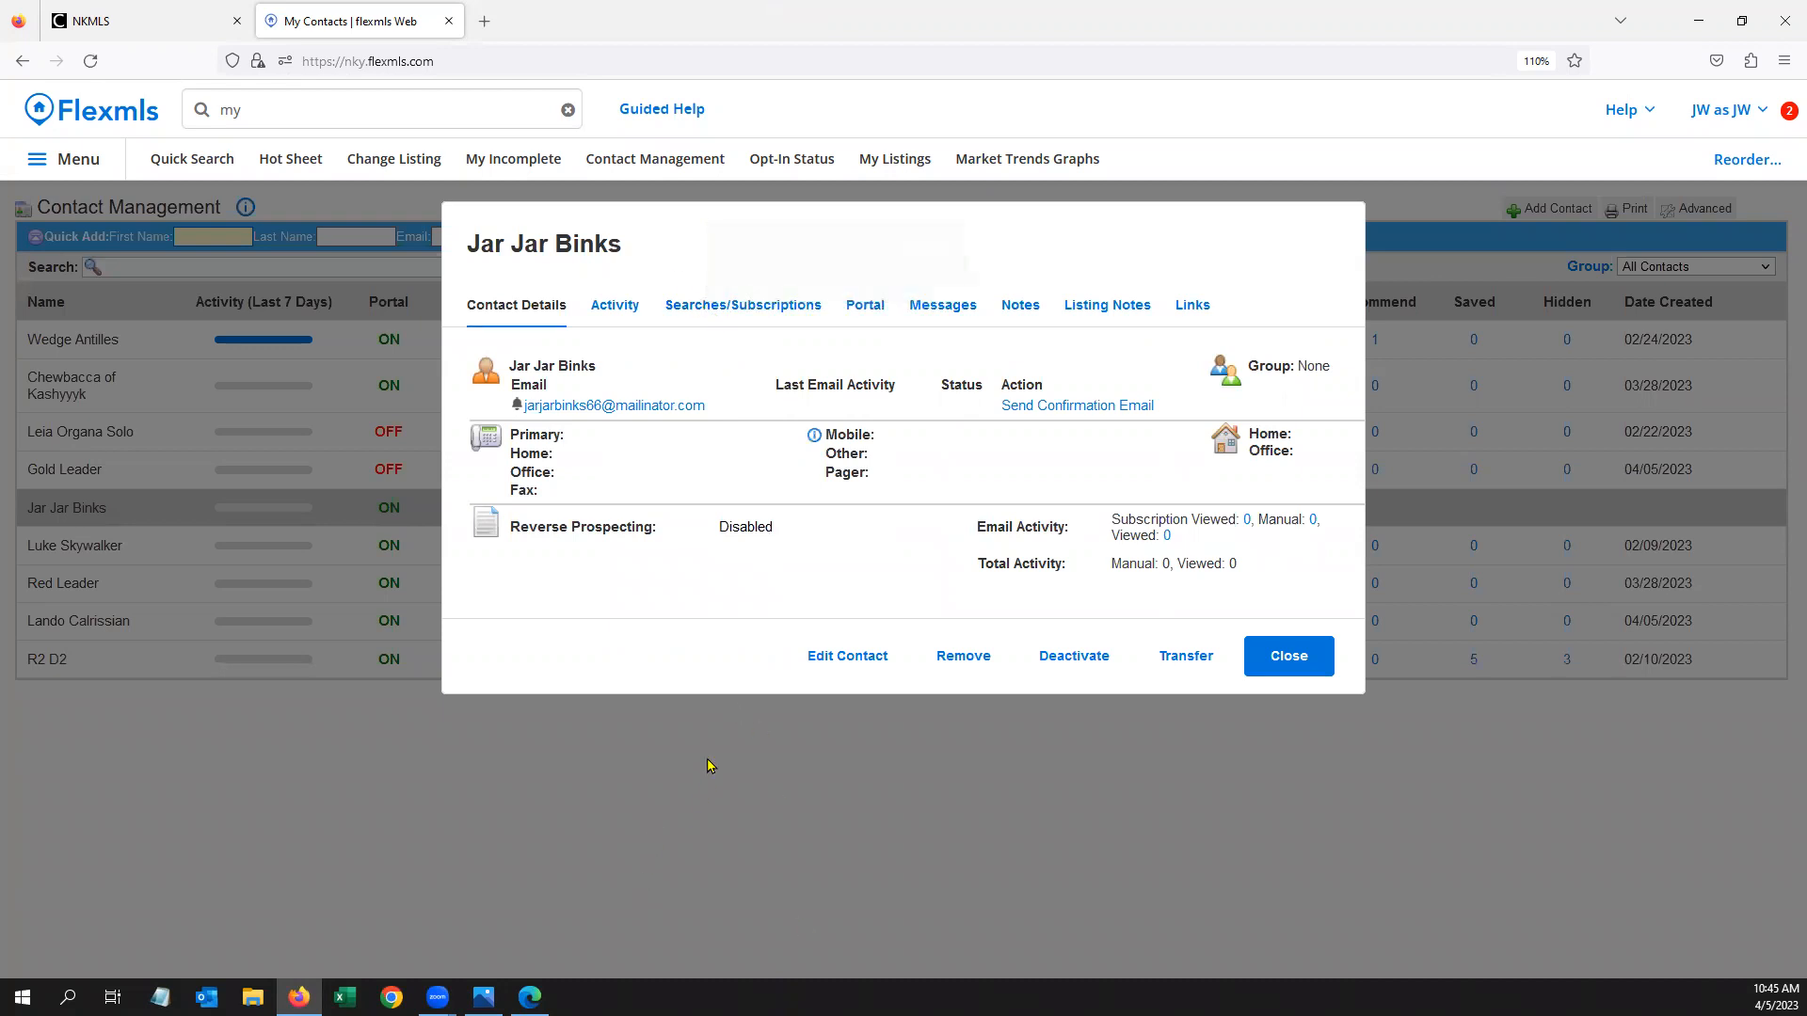
{"action": "key", "text": "alt+Tab"}
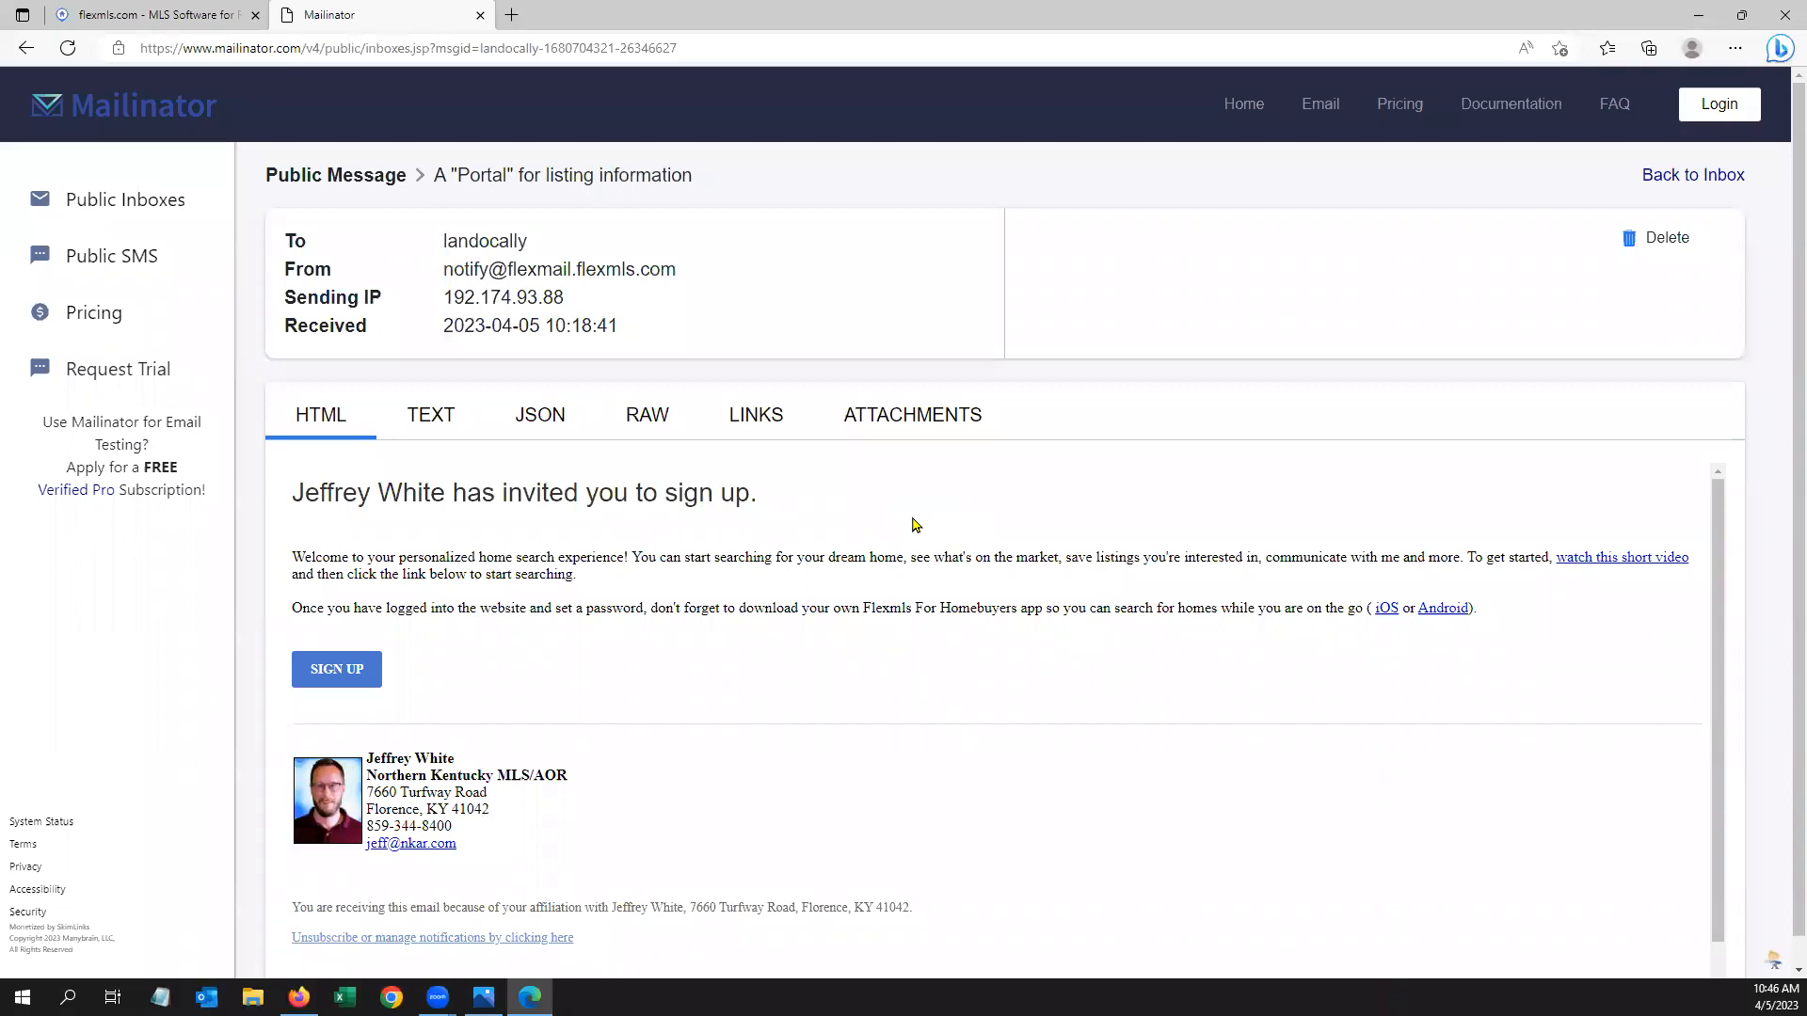
{"action": "left_click", "coordinate": [337, 670]}
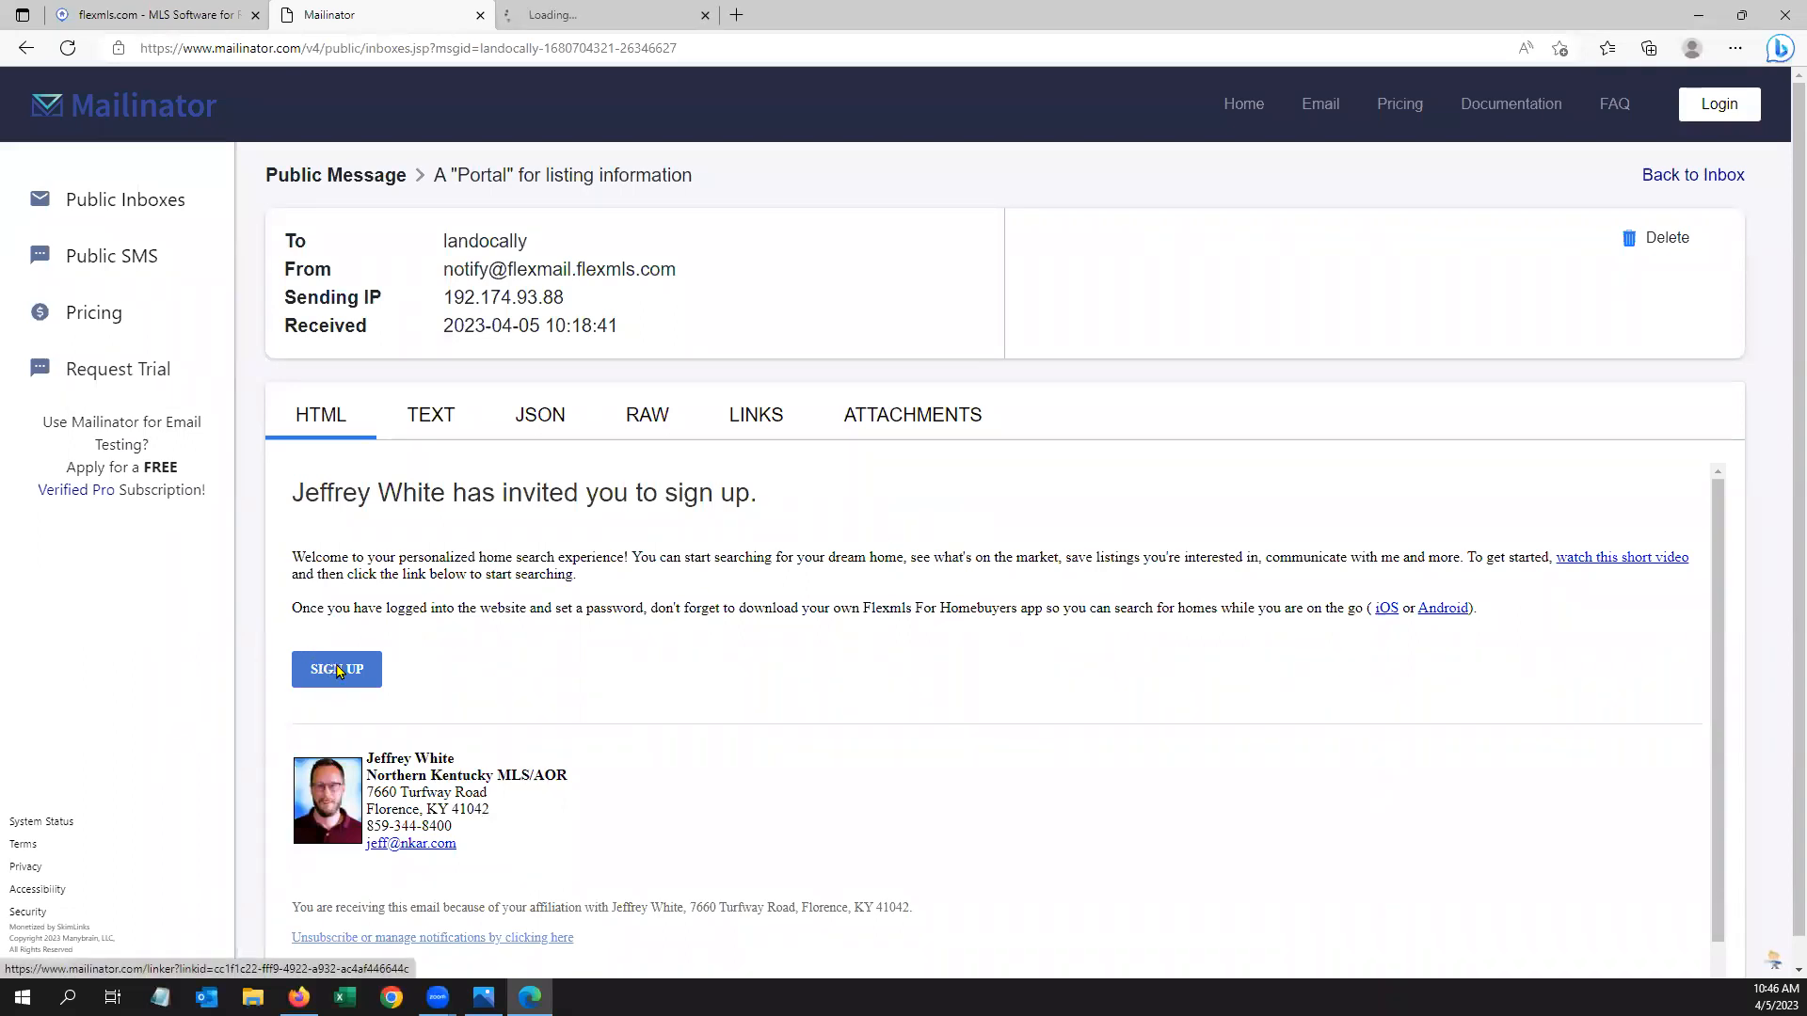
Fill the portal sign-up form with the contact's names, password twice and reCAPTCHA, and submit
{"action": "left_click", "coordinate": [617, 14]}
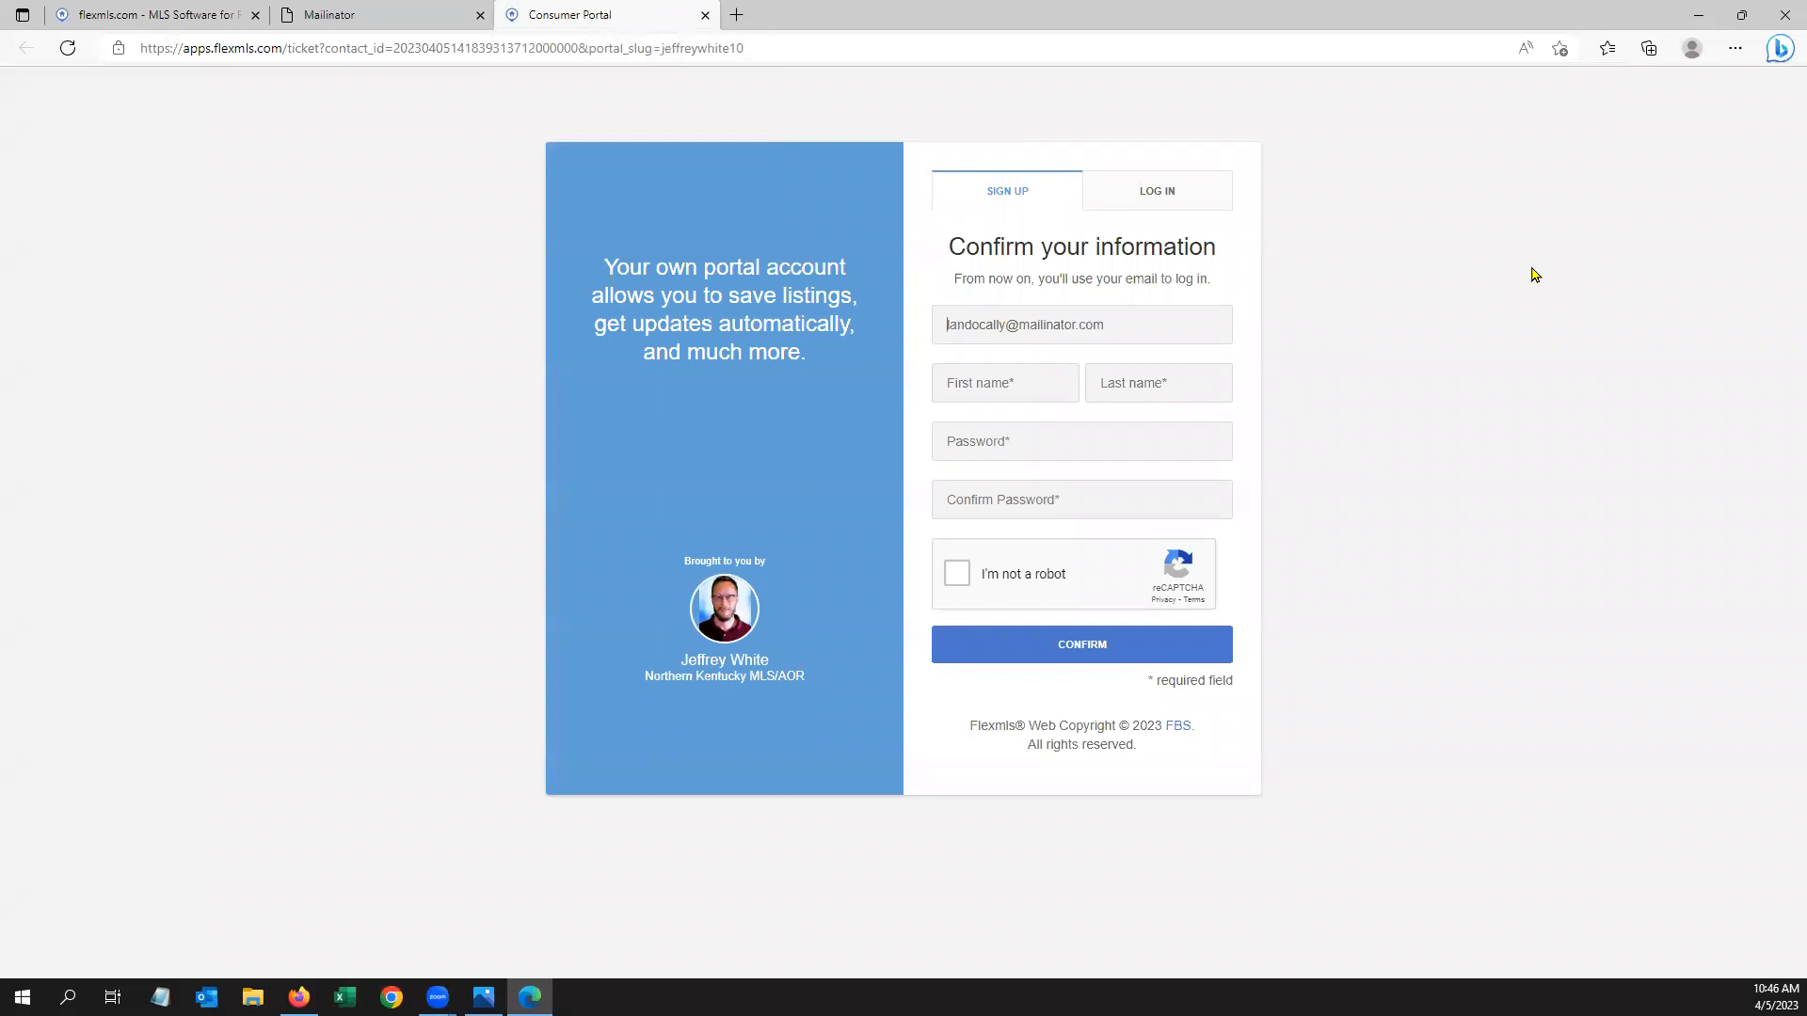
{"action": "left_click", "coordinate": [1009, 379]}
{"action": "type", "text": "Jar Jar"}
{"action": "key", "text": "Tab"}
{"action": "type", "text": "Binks"}
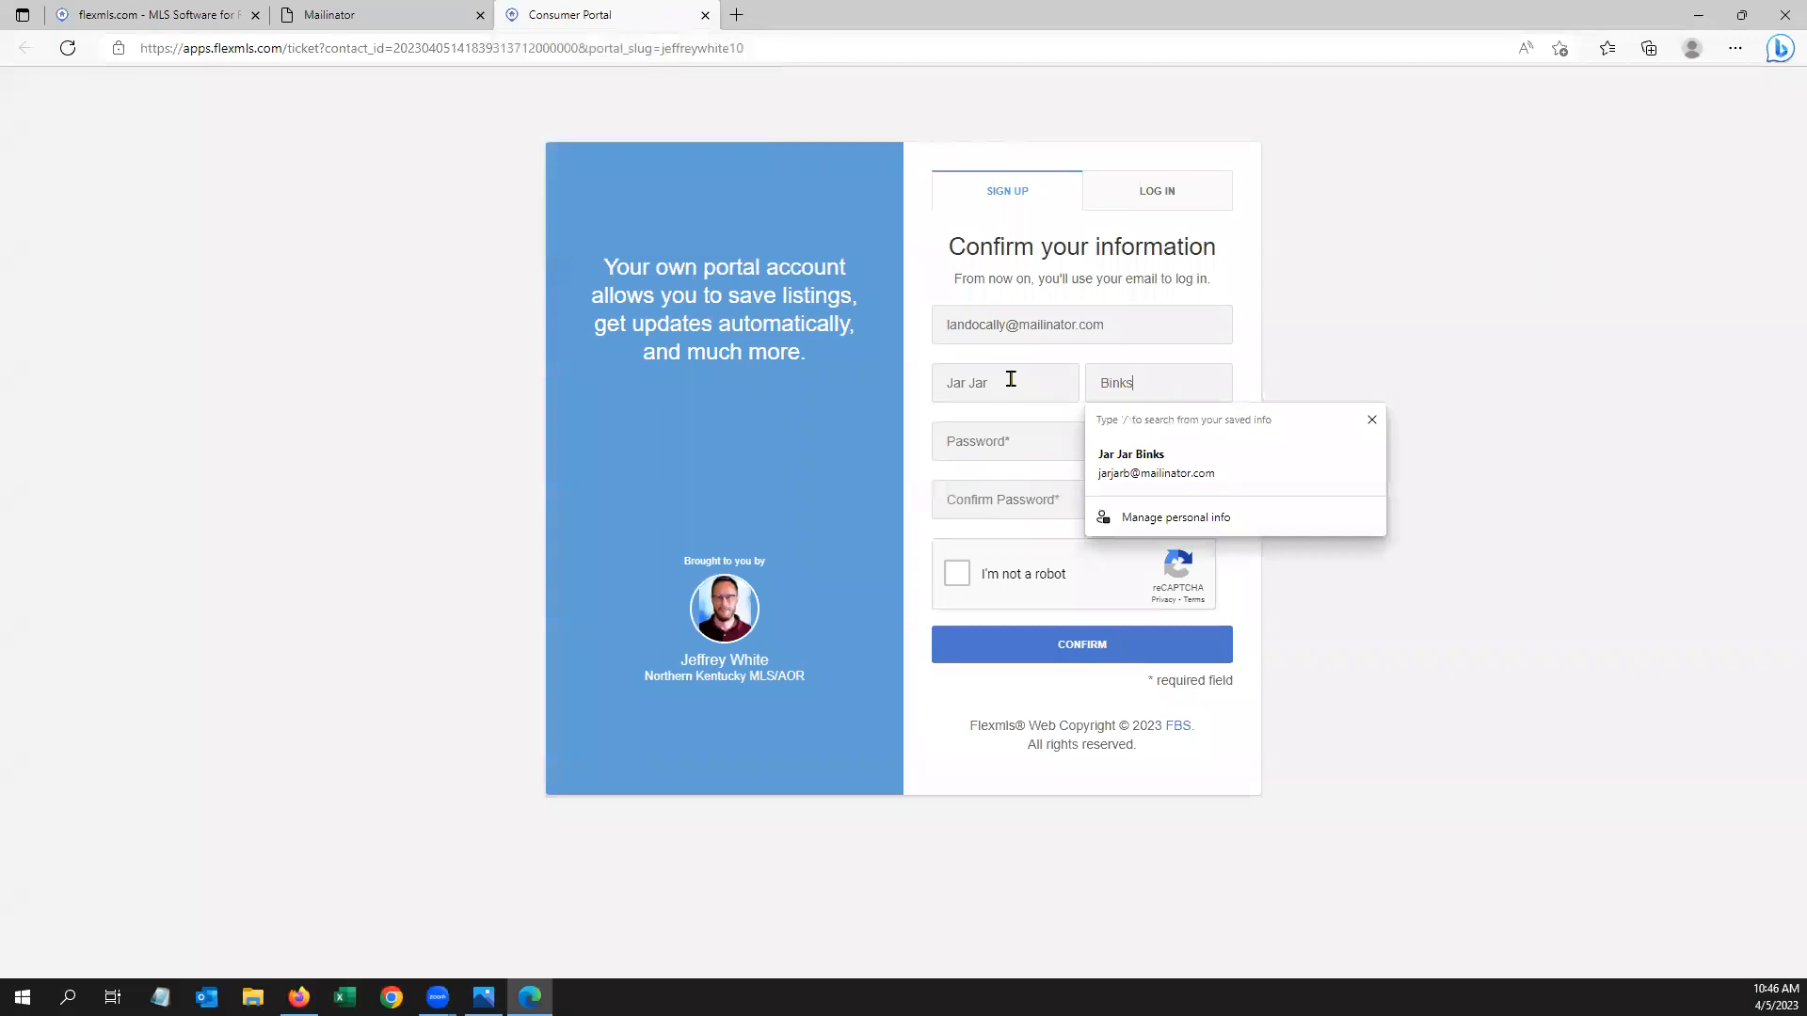
{"action": "left_click", "coordinate": [999, 436]}
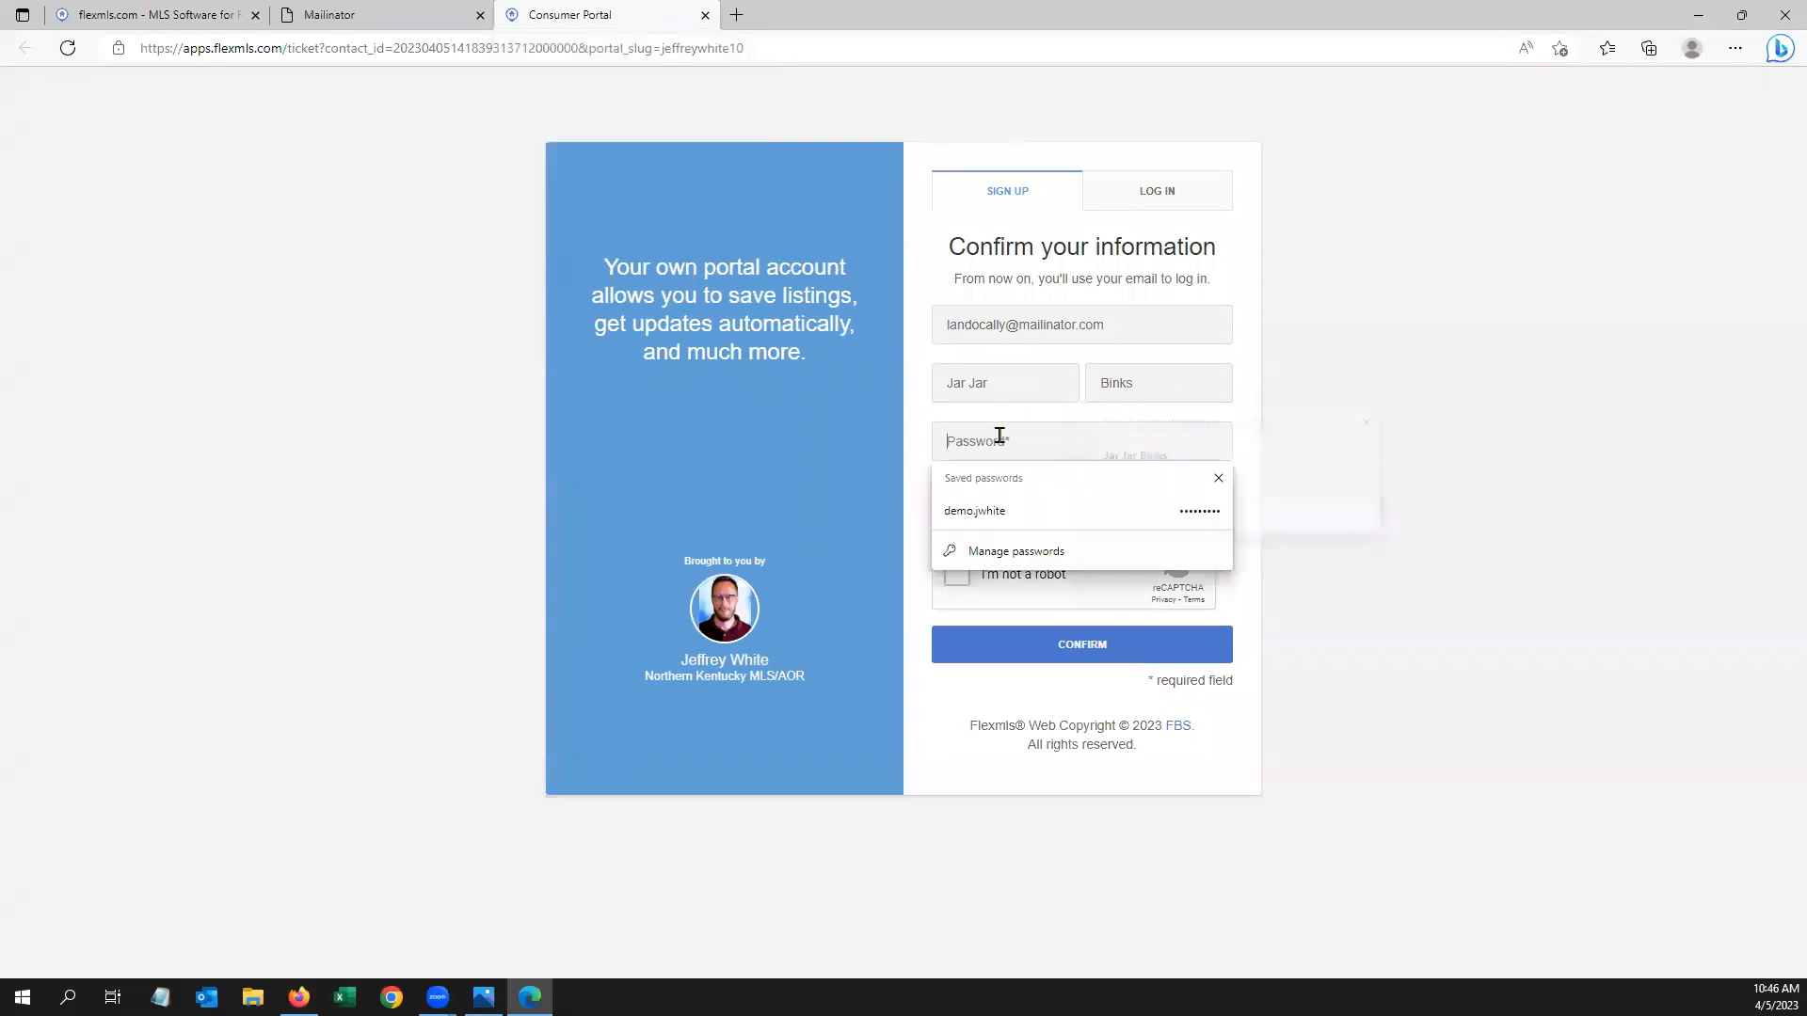
{"action": "type", "text": "••••"}
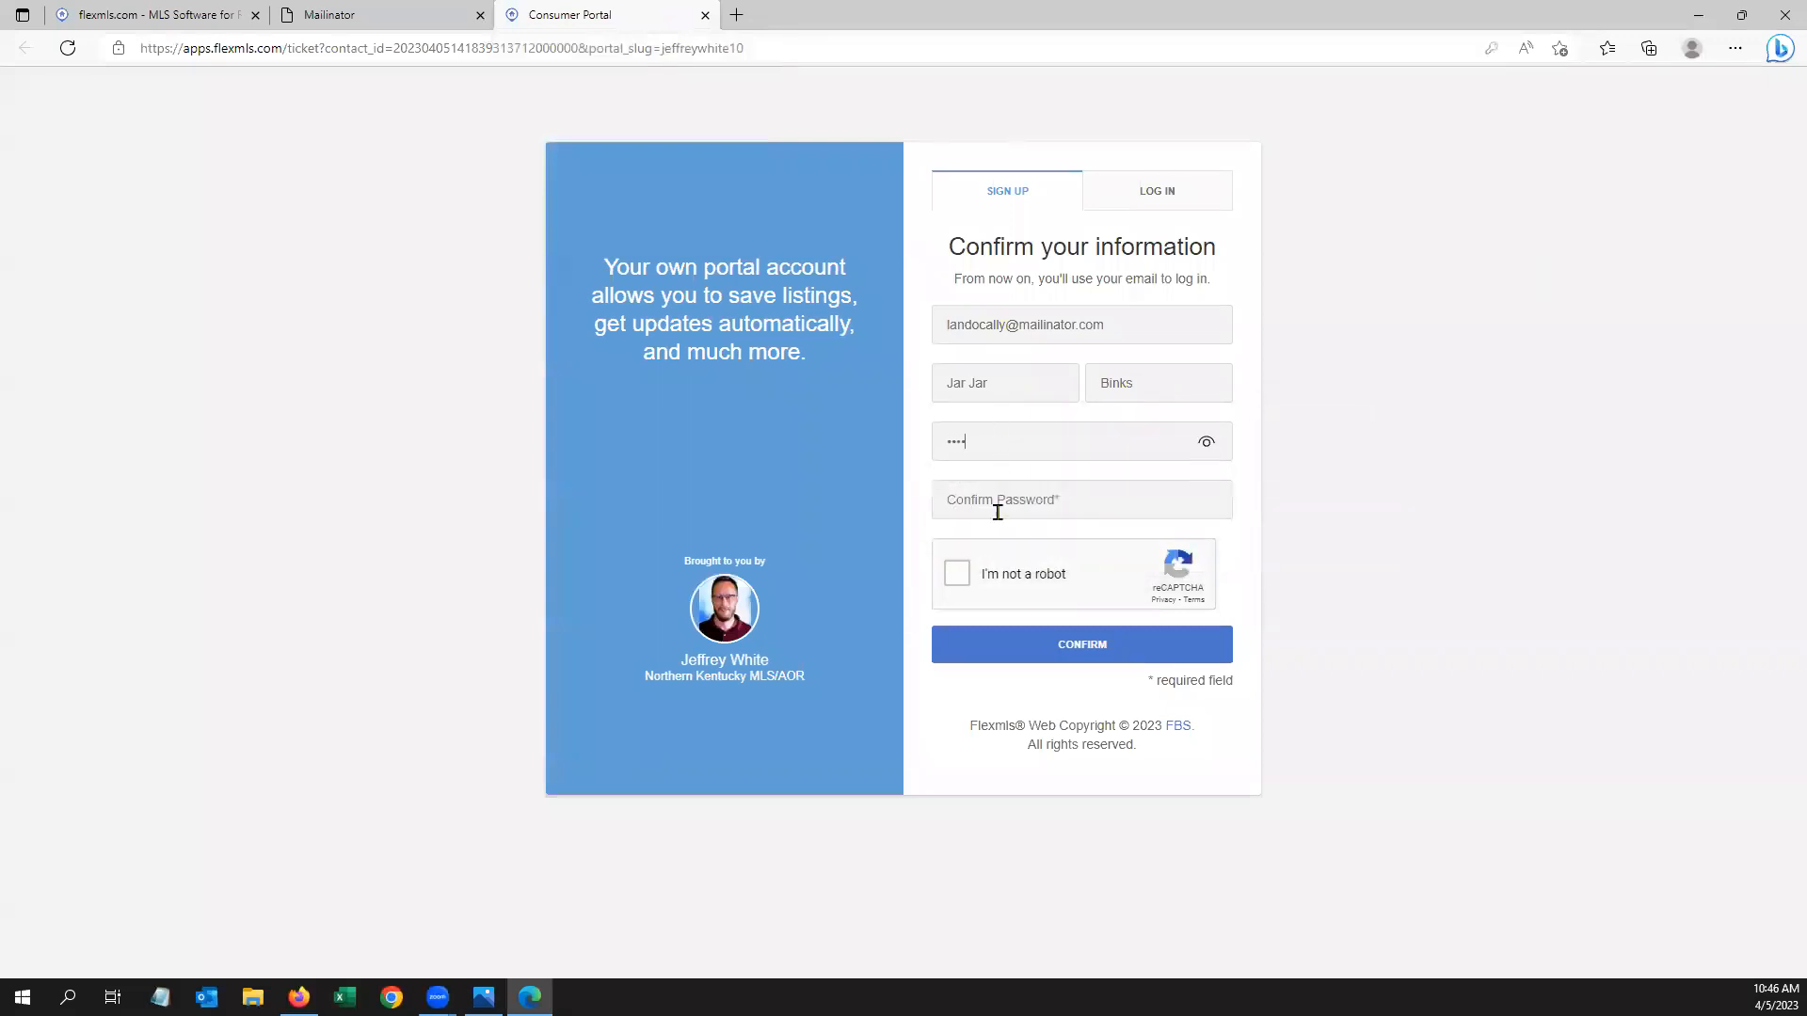
{"action": "left_click", "coordinate": [1002, 498]}
{"action": "type", "text": "••••"}
{"action": "left_click", "coordinate": [957, 573]}
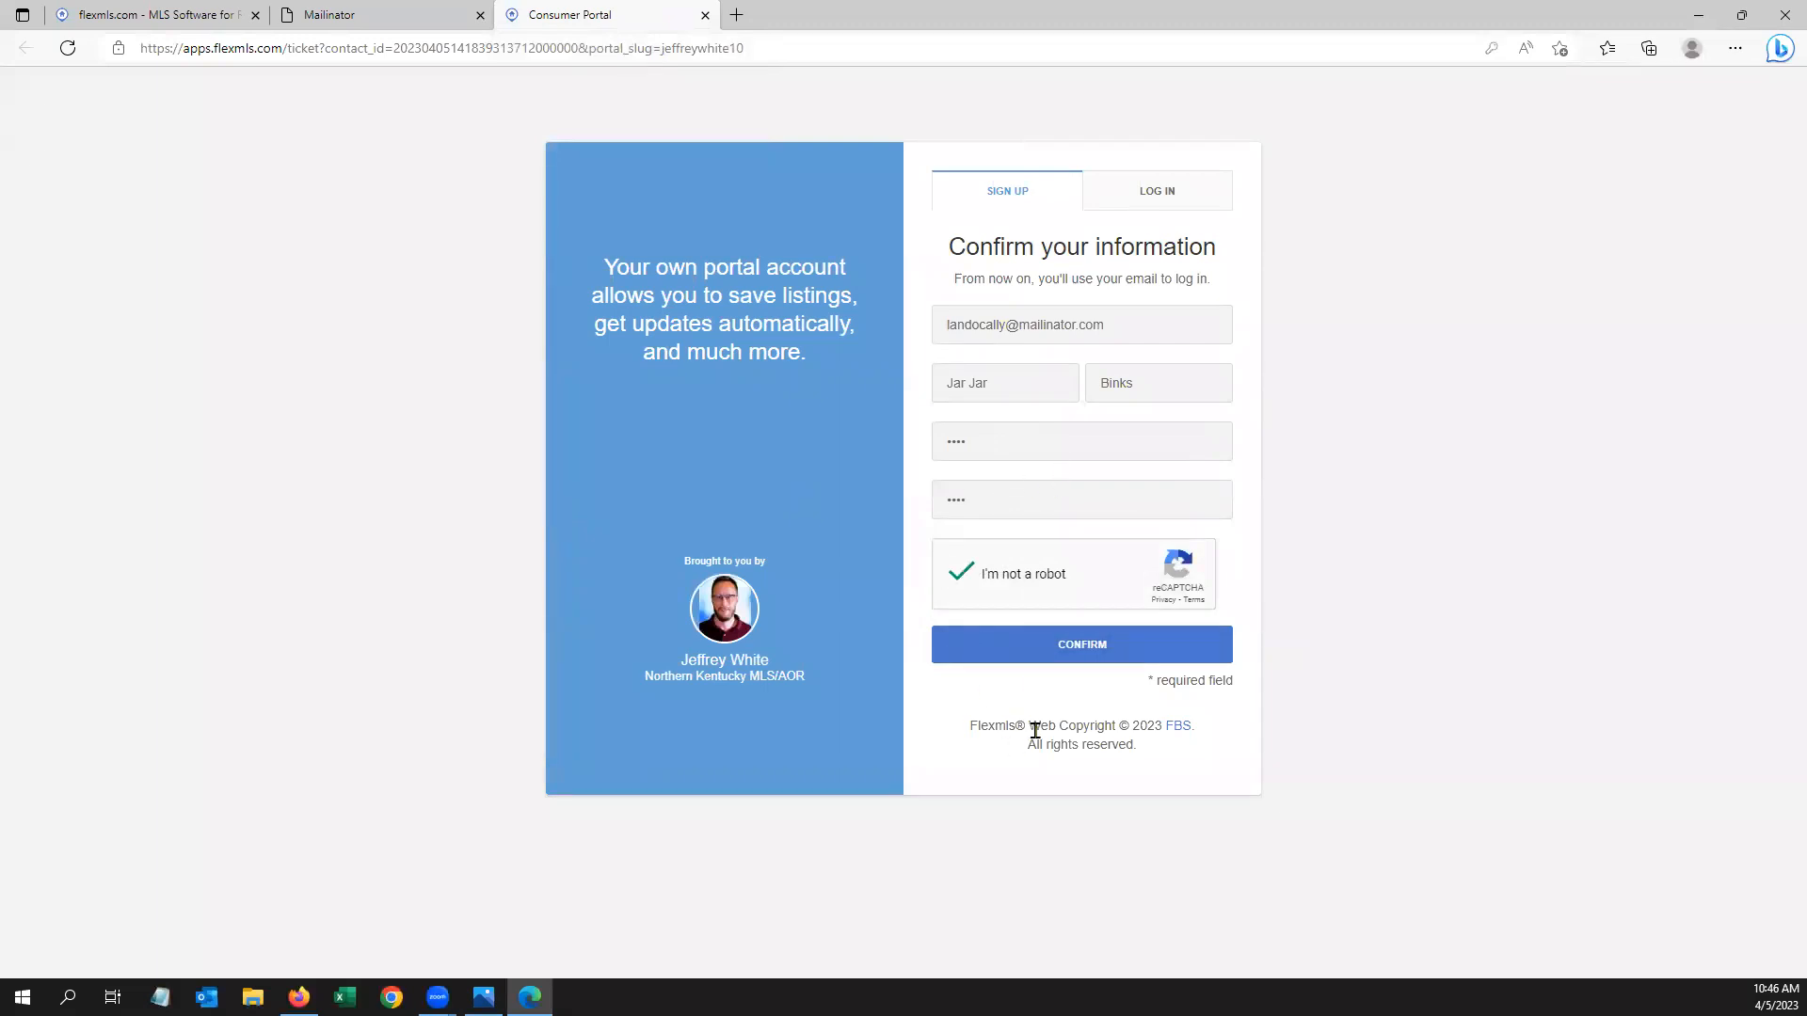
{"action": "left_click", "coordinate": [1083, 652]}
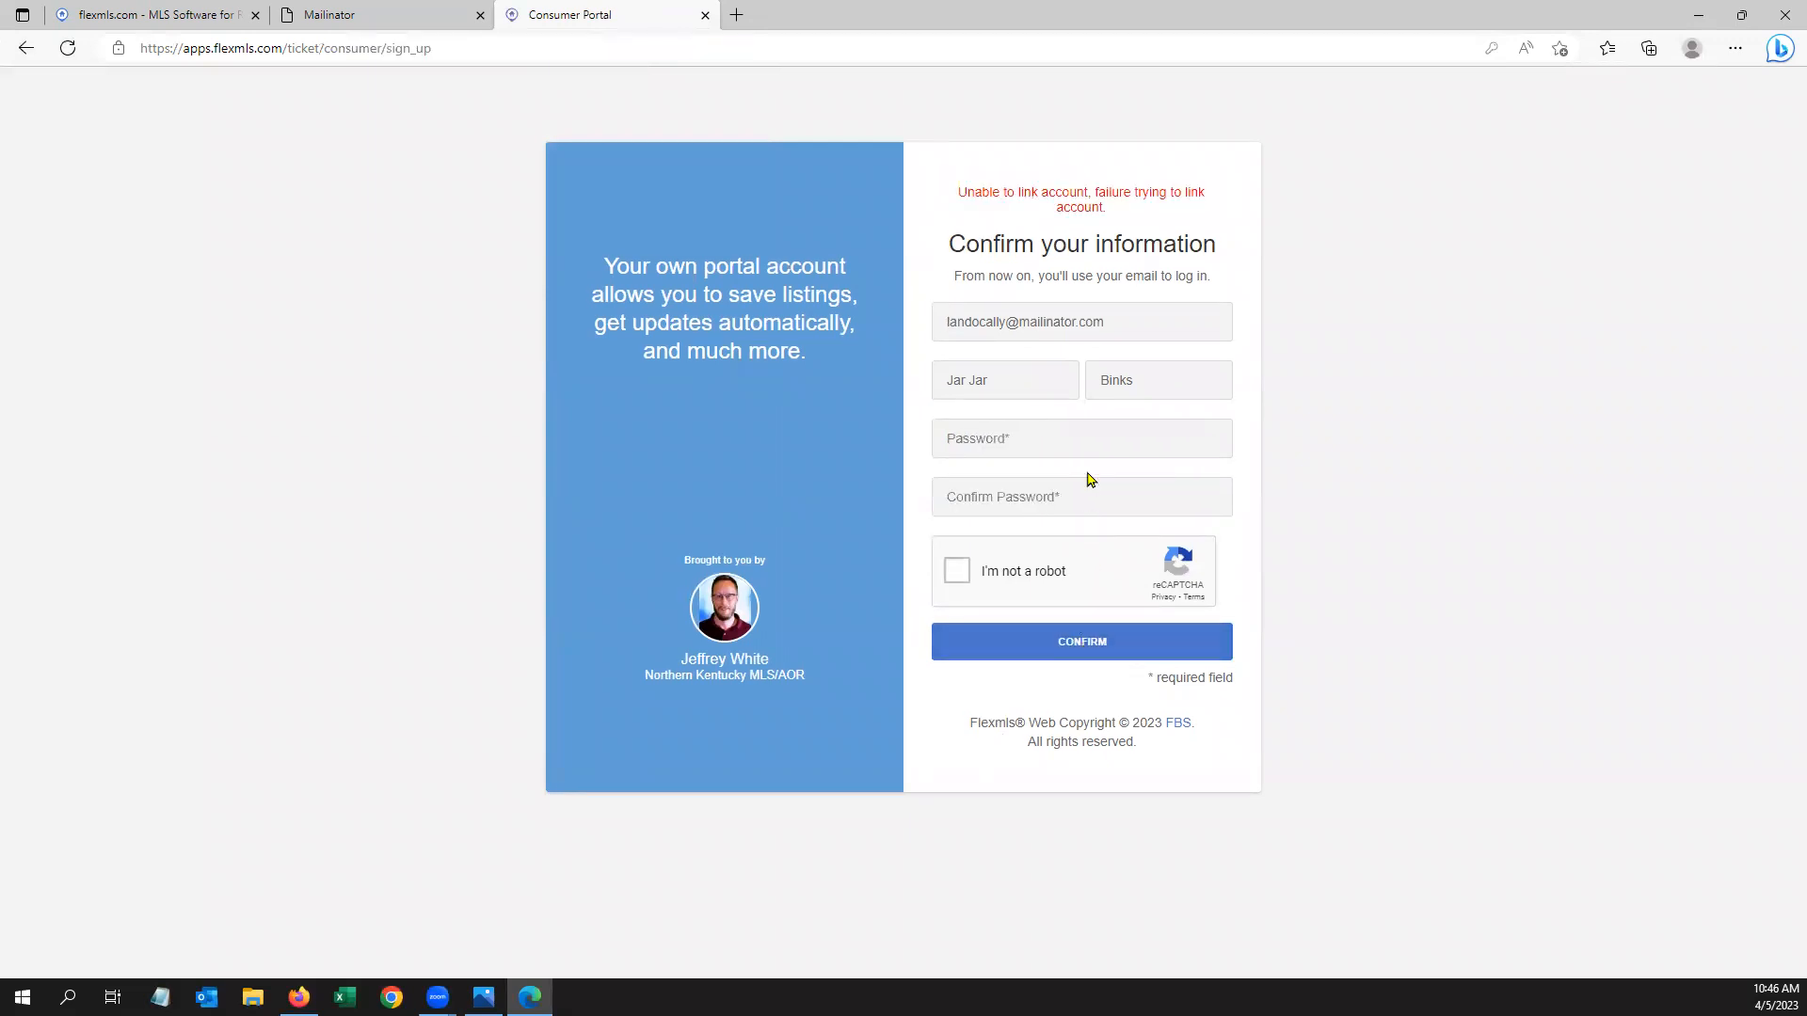
After the sign-up error, re-enter the password and its confirmation and redo the reCAPTCHA
{"action": "left_click", "coordinate": [1128, 323]}
{"action": "left_click", "coordinate": [1360, 396]}
{"action": "left_click", "coordinate": [973, 430]}
{"action": "type", "text": "****"}
{"action": "left_click", "coordinate": [985, 513]}
{"action": "type", "text": "****"}
{"action": "left_click", "coordinate": [958, 570]}
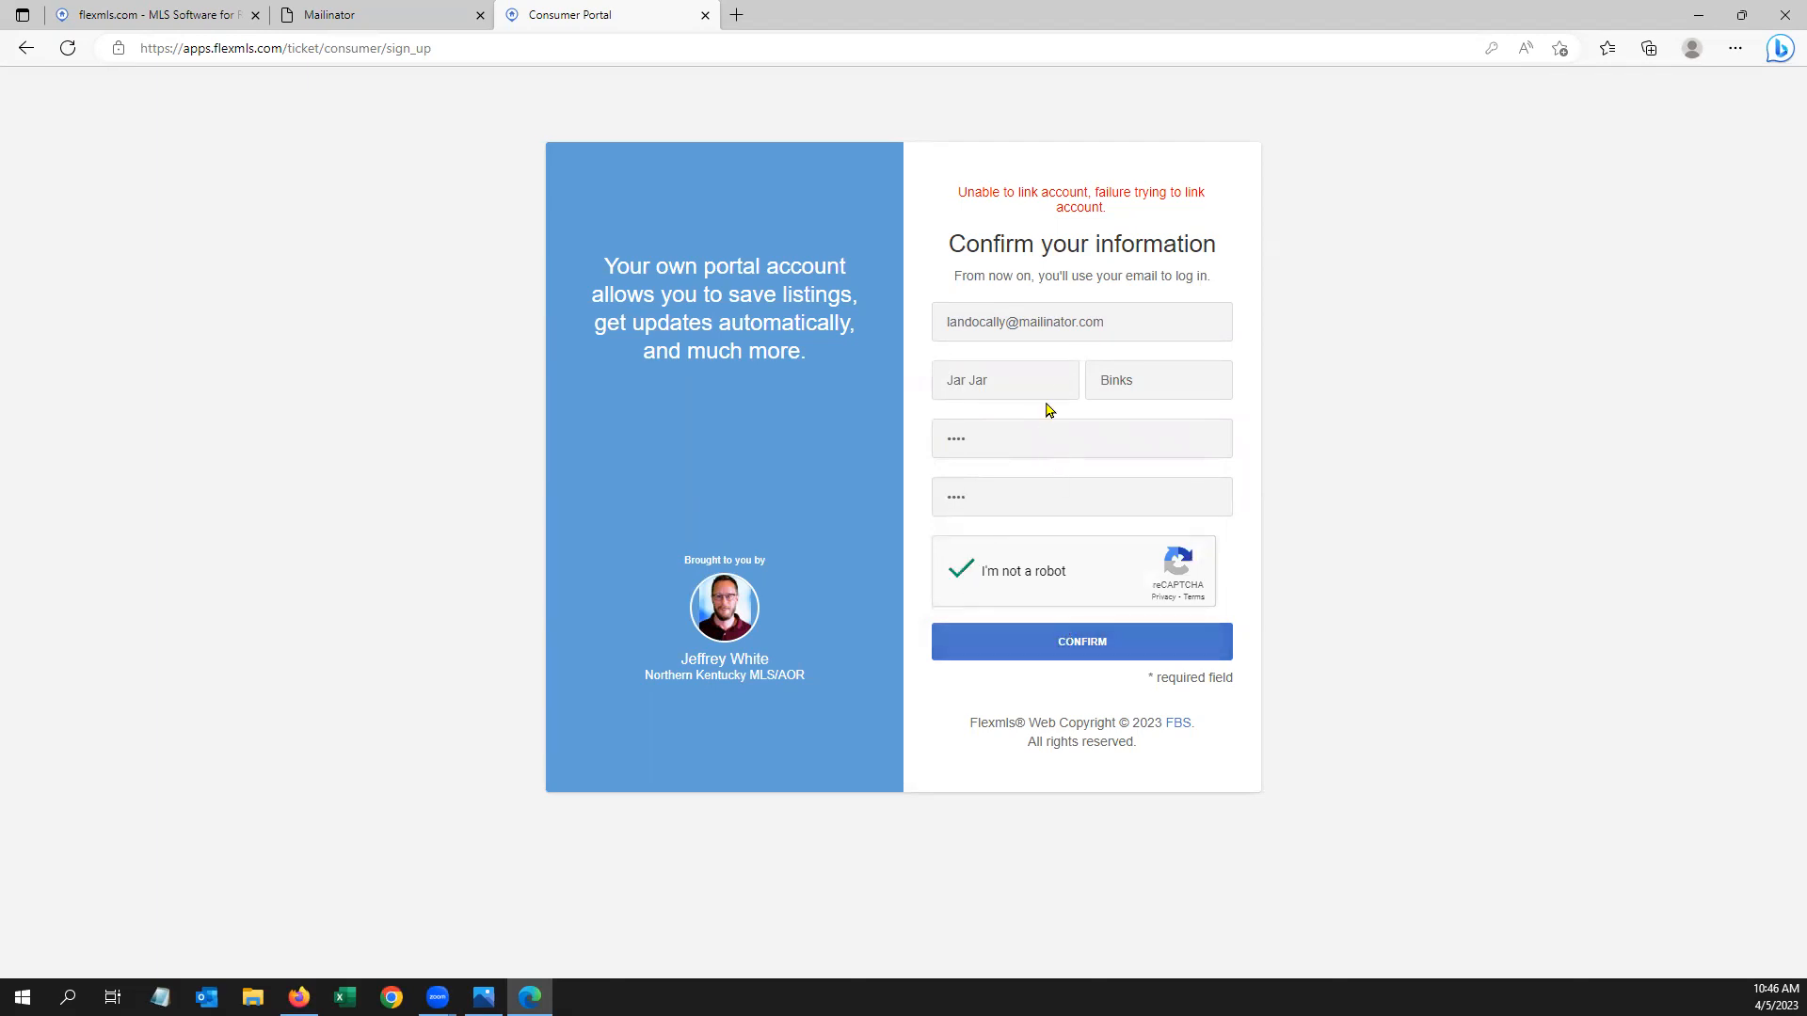
Replace the first and last name with corrected ones and confirm the sign-up
{"action": "left_click_drag", "start_coordinate": [1025, 380], "coordinate": [911, 387]}
{"action": "type", "text": "Lando"}
{"action": "key", "text": "Tab"}
{"action": "type", "text": "Calrissian"}
{"action": "left_click", "coordinate": [1221, 571]}
{"action": "left_click", "coordinate": [1099, 641]}
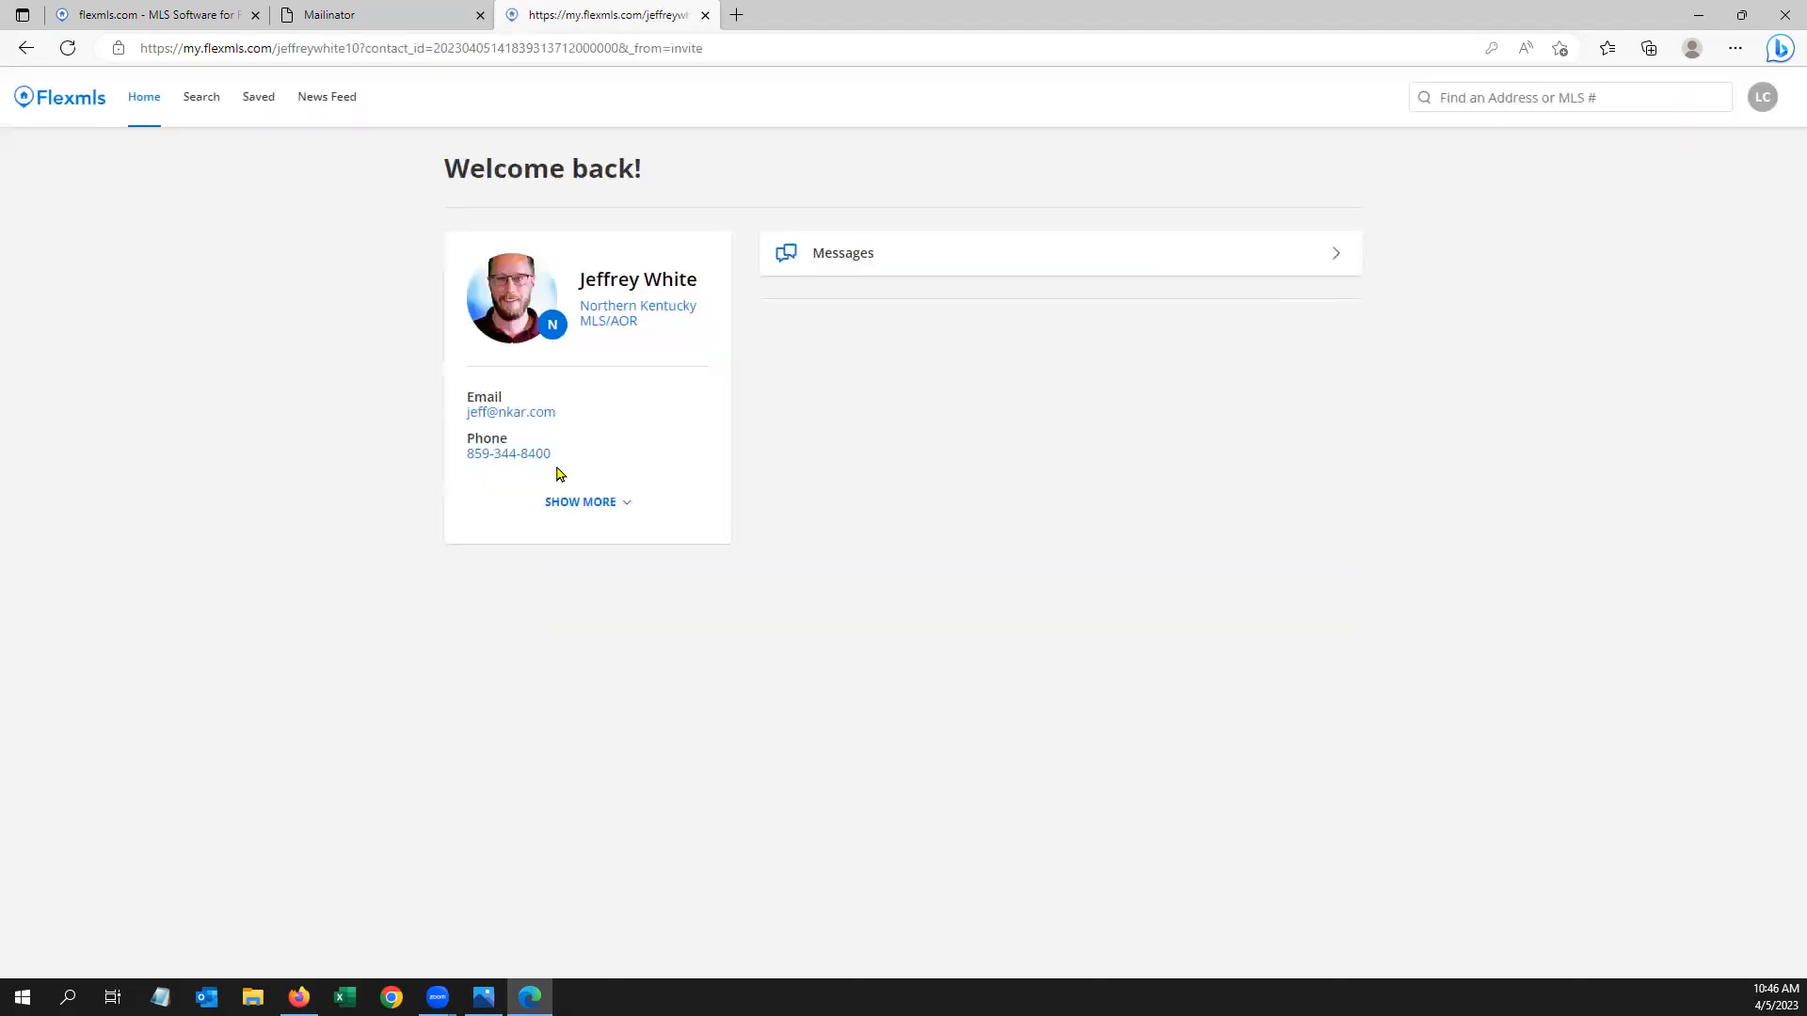
Run the portal search, view the 1,115 results and preview the $499,900 listing
{"action": "left_click", "coordinate": [191, 98]}
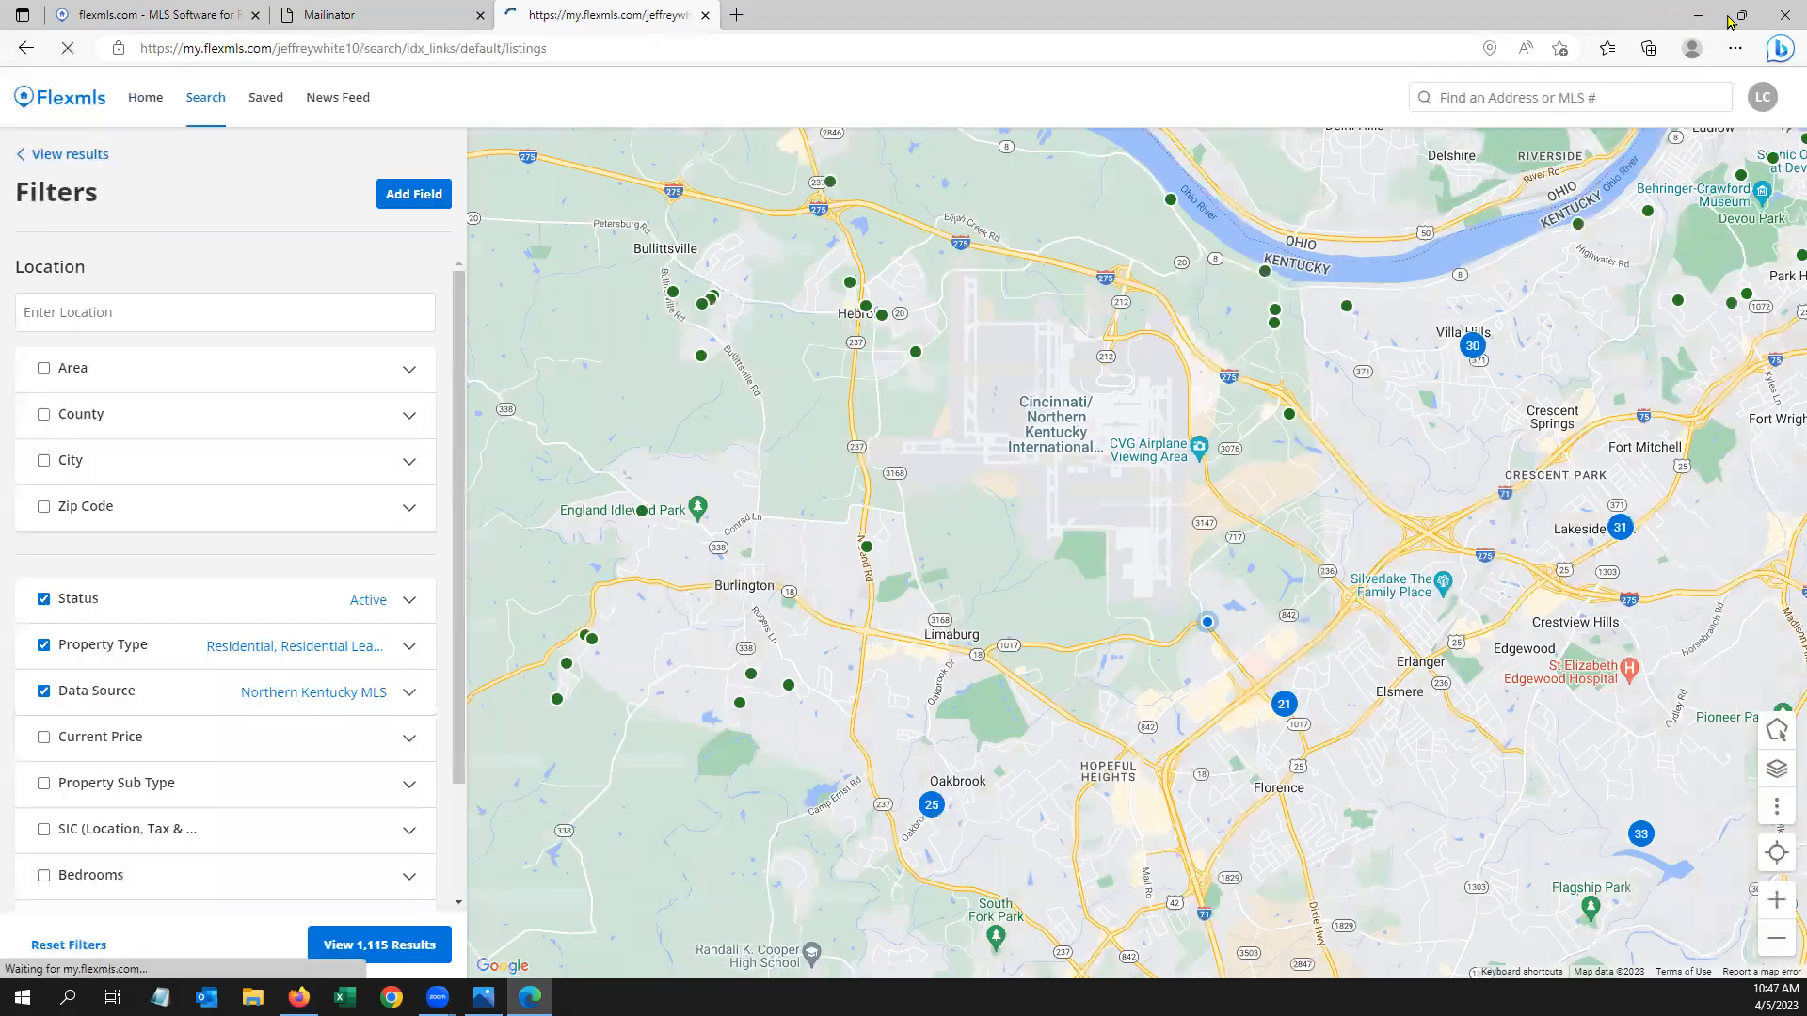
{"action": "left_click", "coordinate": [1739, 16]}
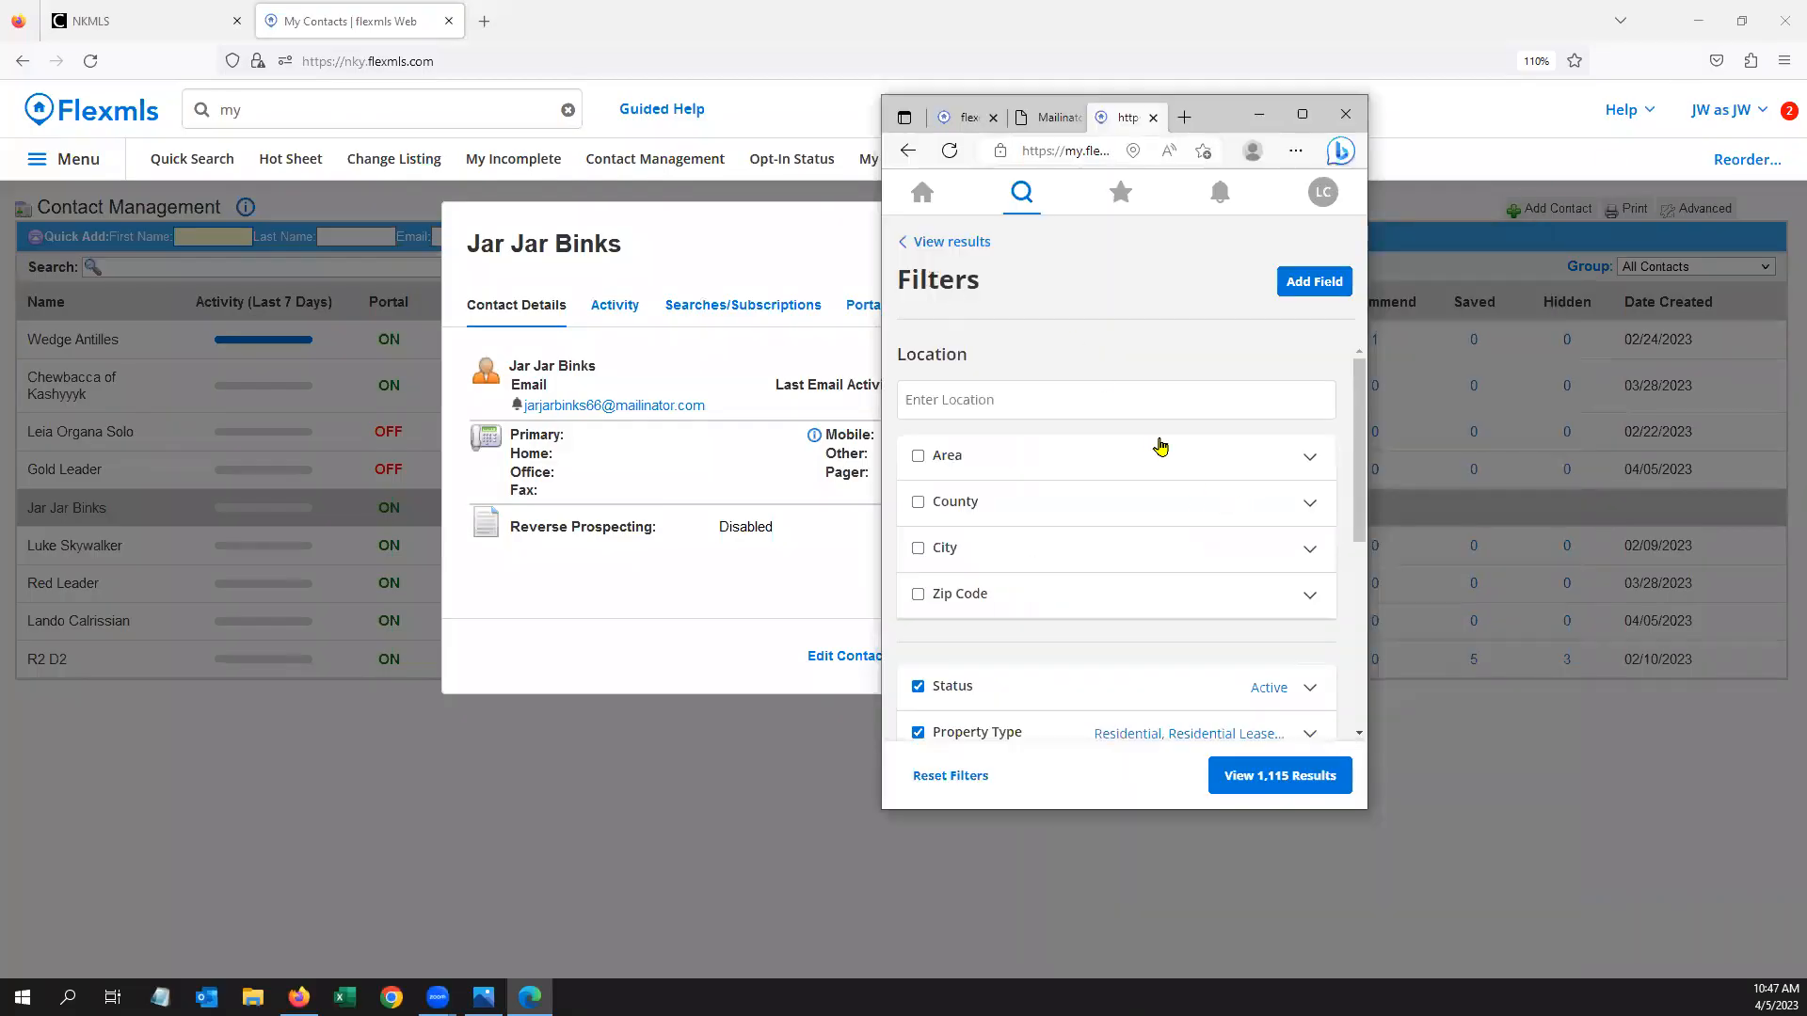
{"action": "scroll", "coordinate": [1225, 602], "scroll_direction": "down", "scroll_amount": 1}
{"action": "scroll", "coordinate": [1204, 527], "scroll_direction": "up", "scroll_amount": 1}
{"action": "scroll", "coordinate": [1251, 659], "scroll_direction": "down", "scroll_amount": 1}
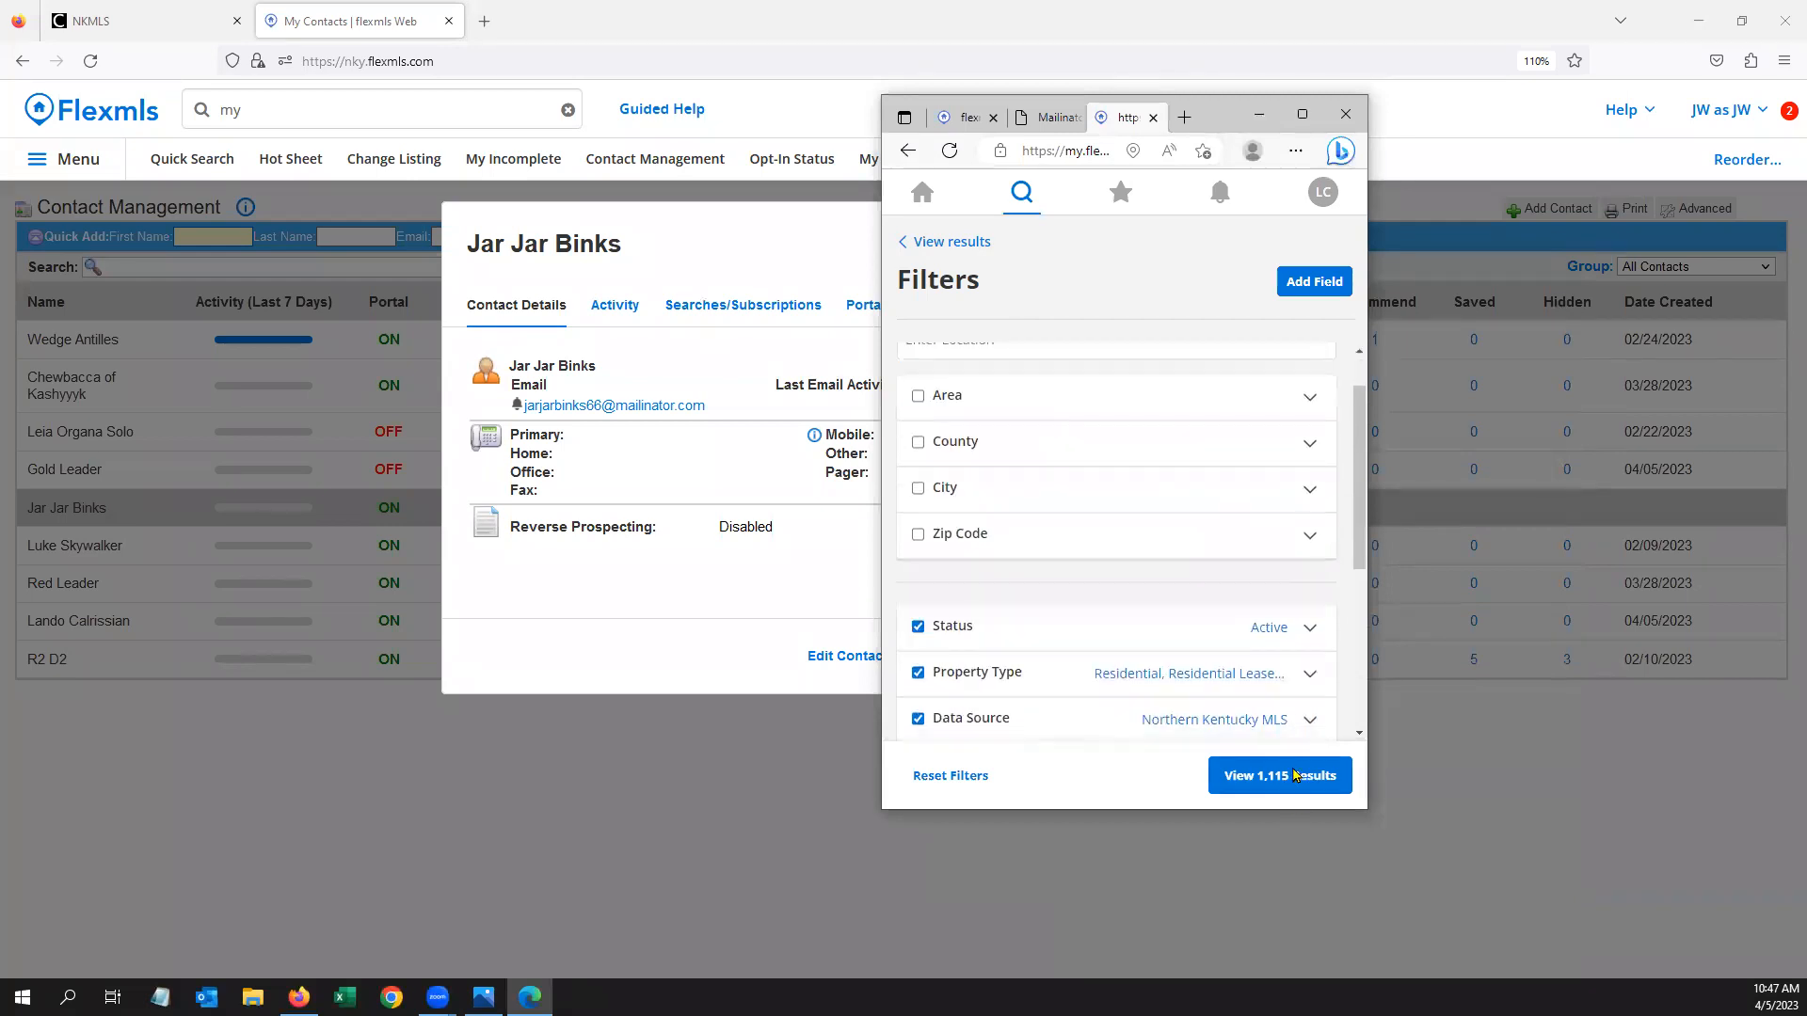
{"action": "left_click", "coordinate": [1291, 775]}
{"action": "scroll", "coordinate": [1156, 532], "scroll_direction": "down", "scroll_amount": 5}
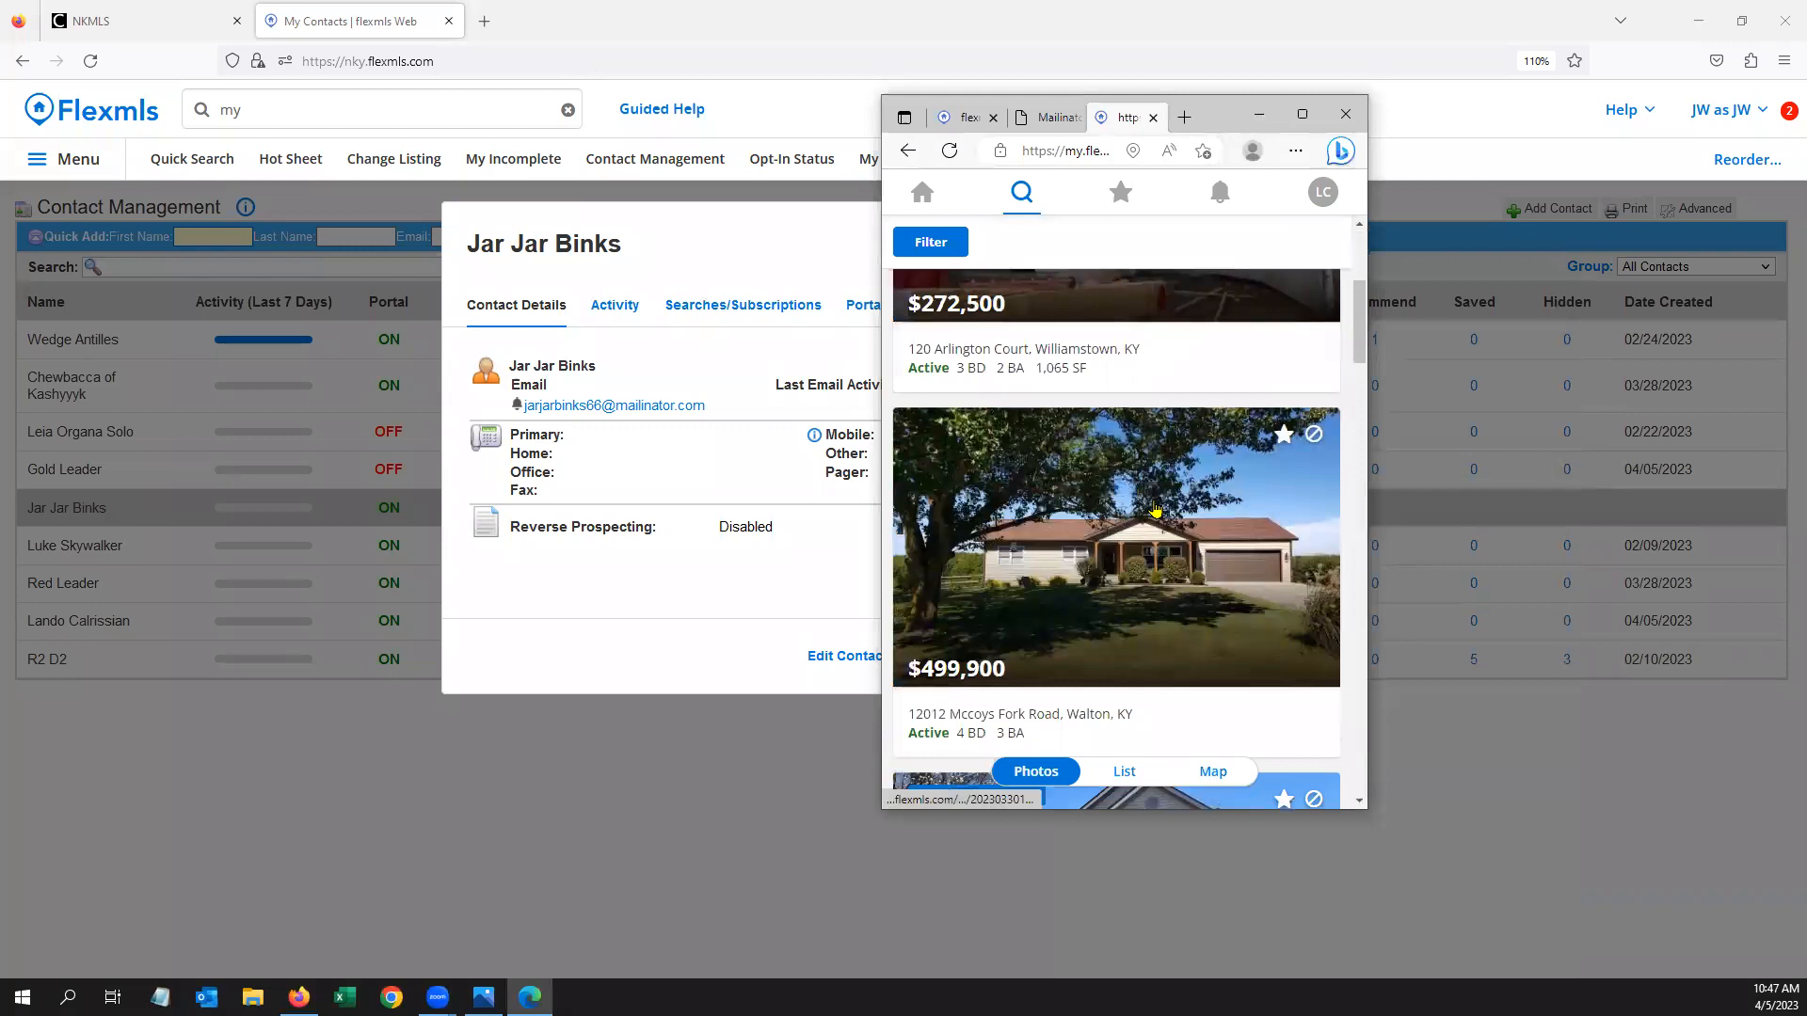
{"action": "left_click", "coordinate": [1155, 532]}
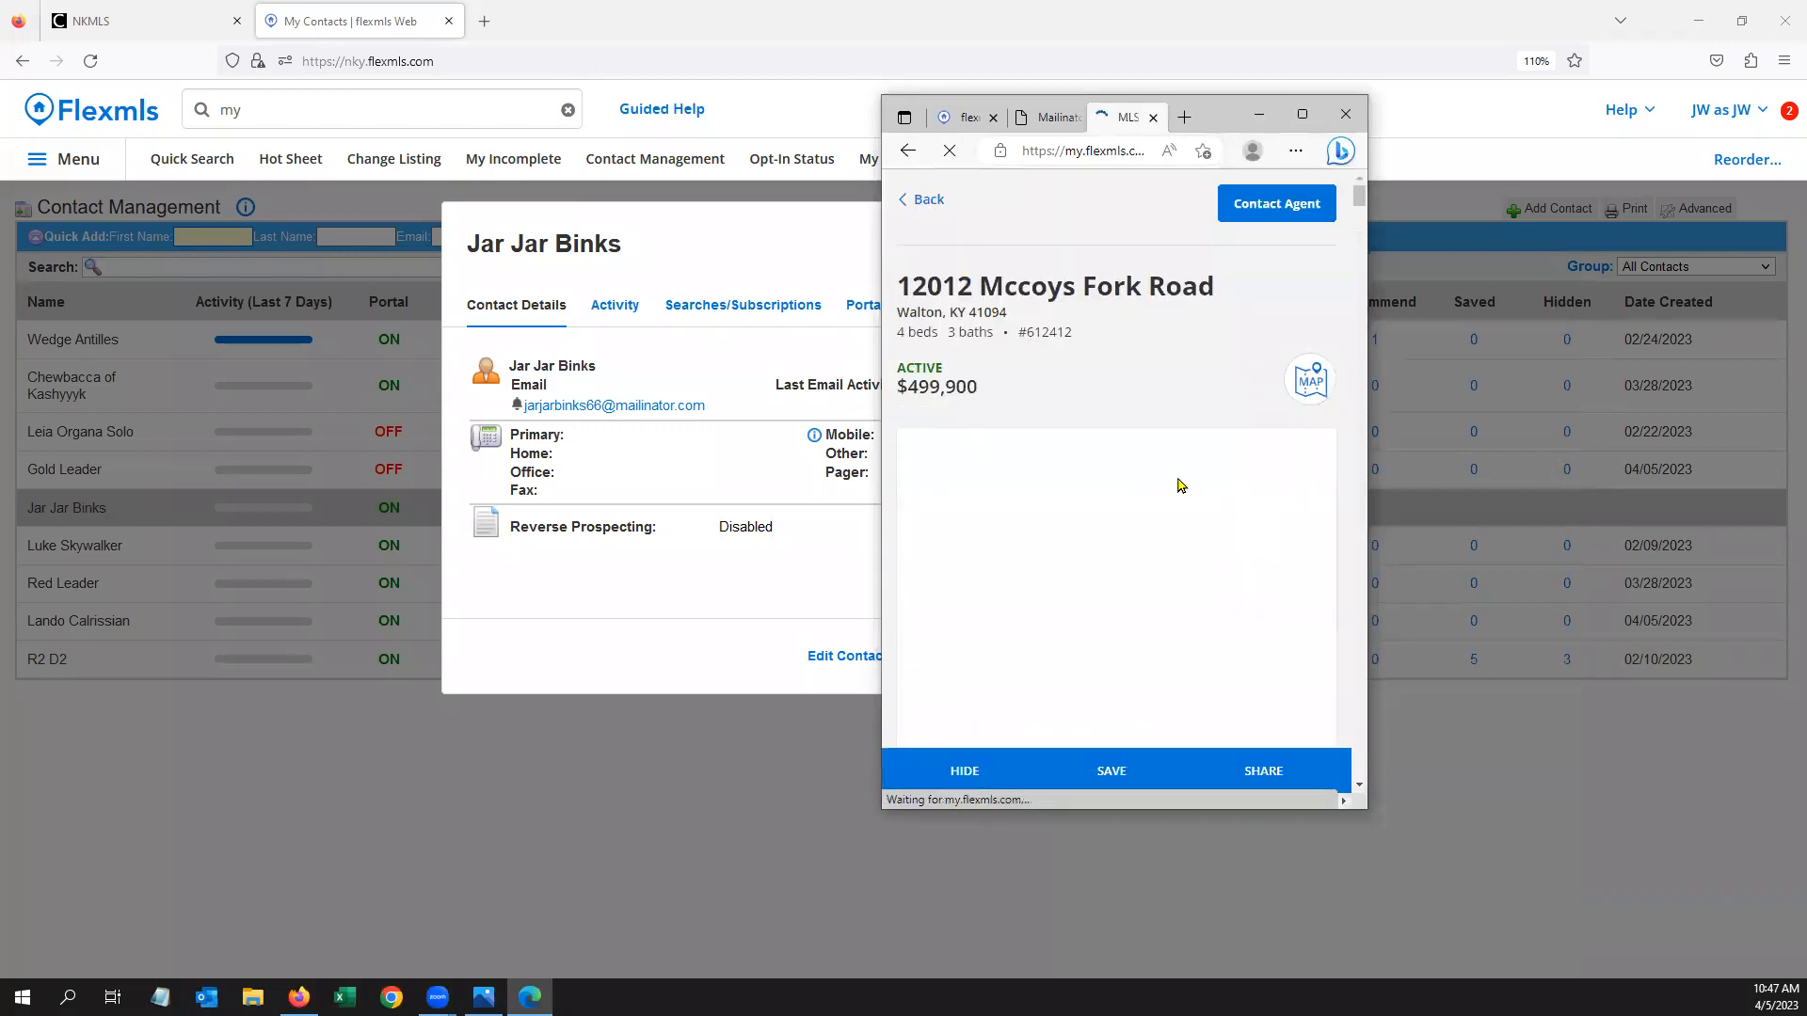
{"action": "left_click", "coordinate": [920, 203]}
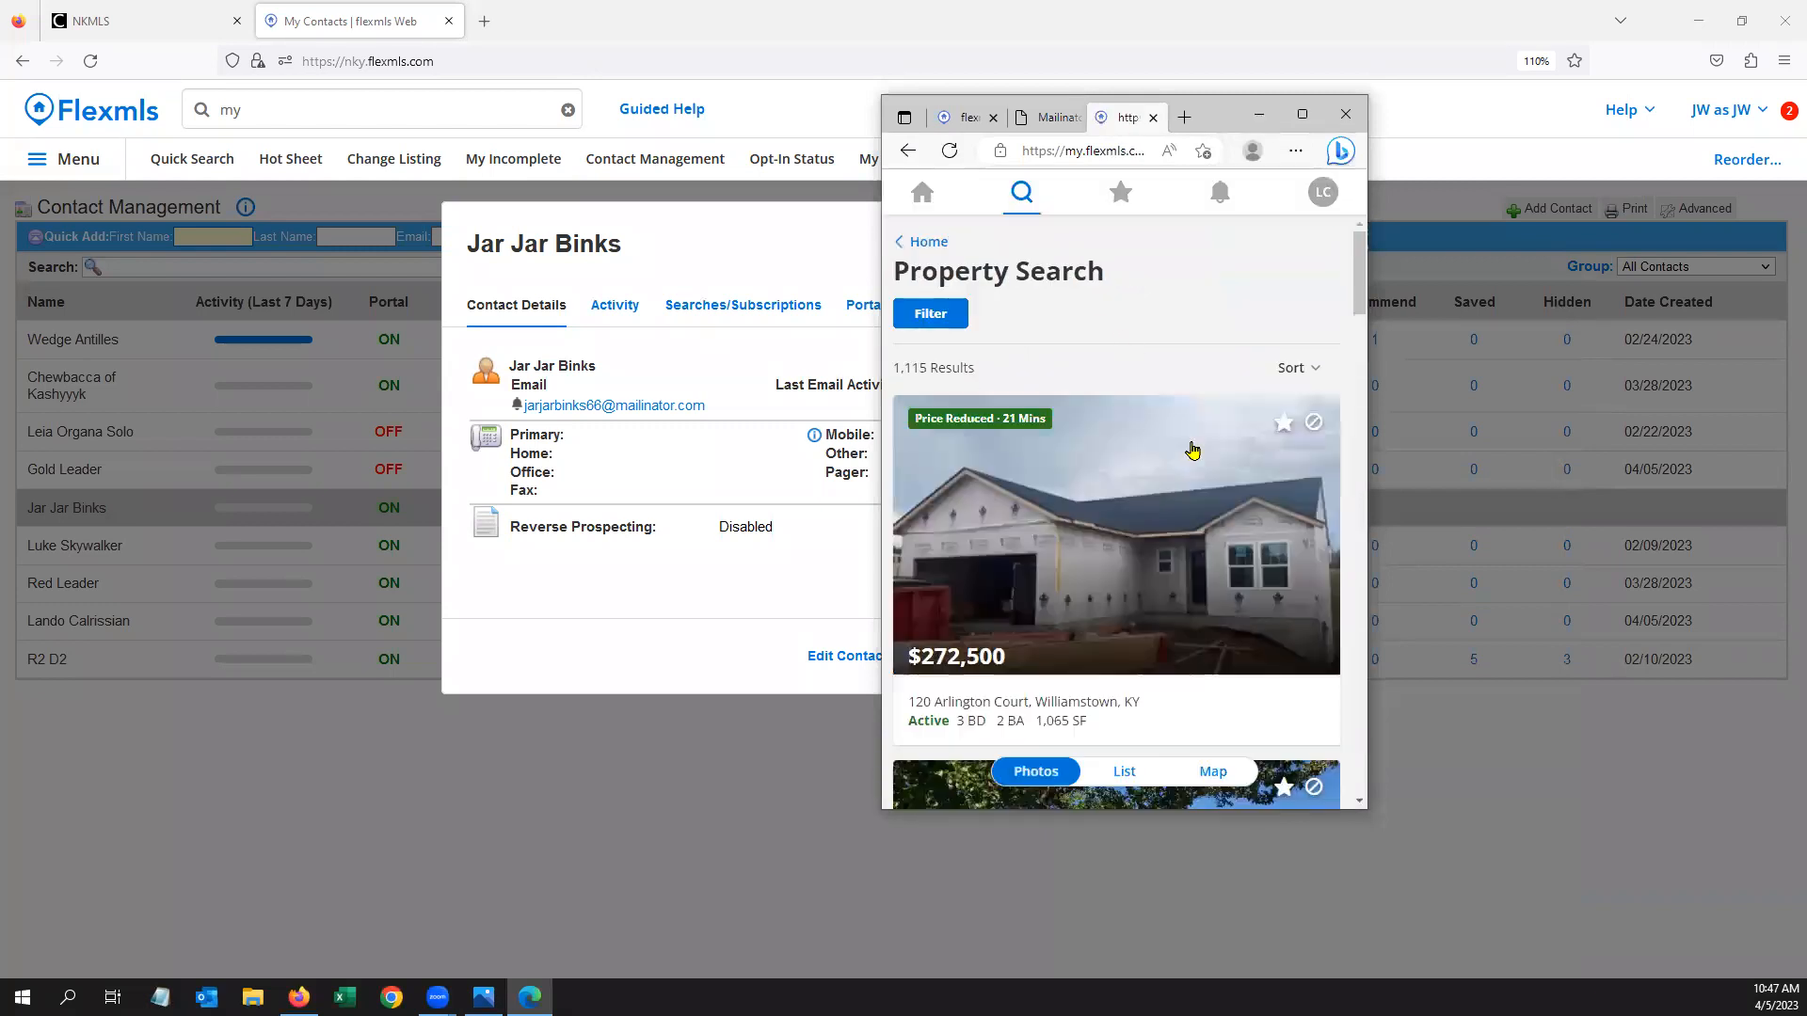
Save the $390,000 listing, hide the $375,000 one, preview the $219,000 listing, and maximize
{"action": "scroll", "coordinate": [1193, 449], "scroll_direction": "down", "scroll_amount": 4}
{"action": "left_click", "coordinate": [1286, 531]}
{"action": "scroll", "coordinate": [1288, 532], "scroll_direction": "down", "scroll_amount": 5}
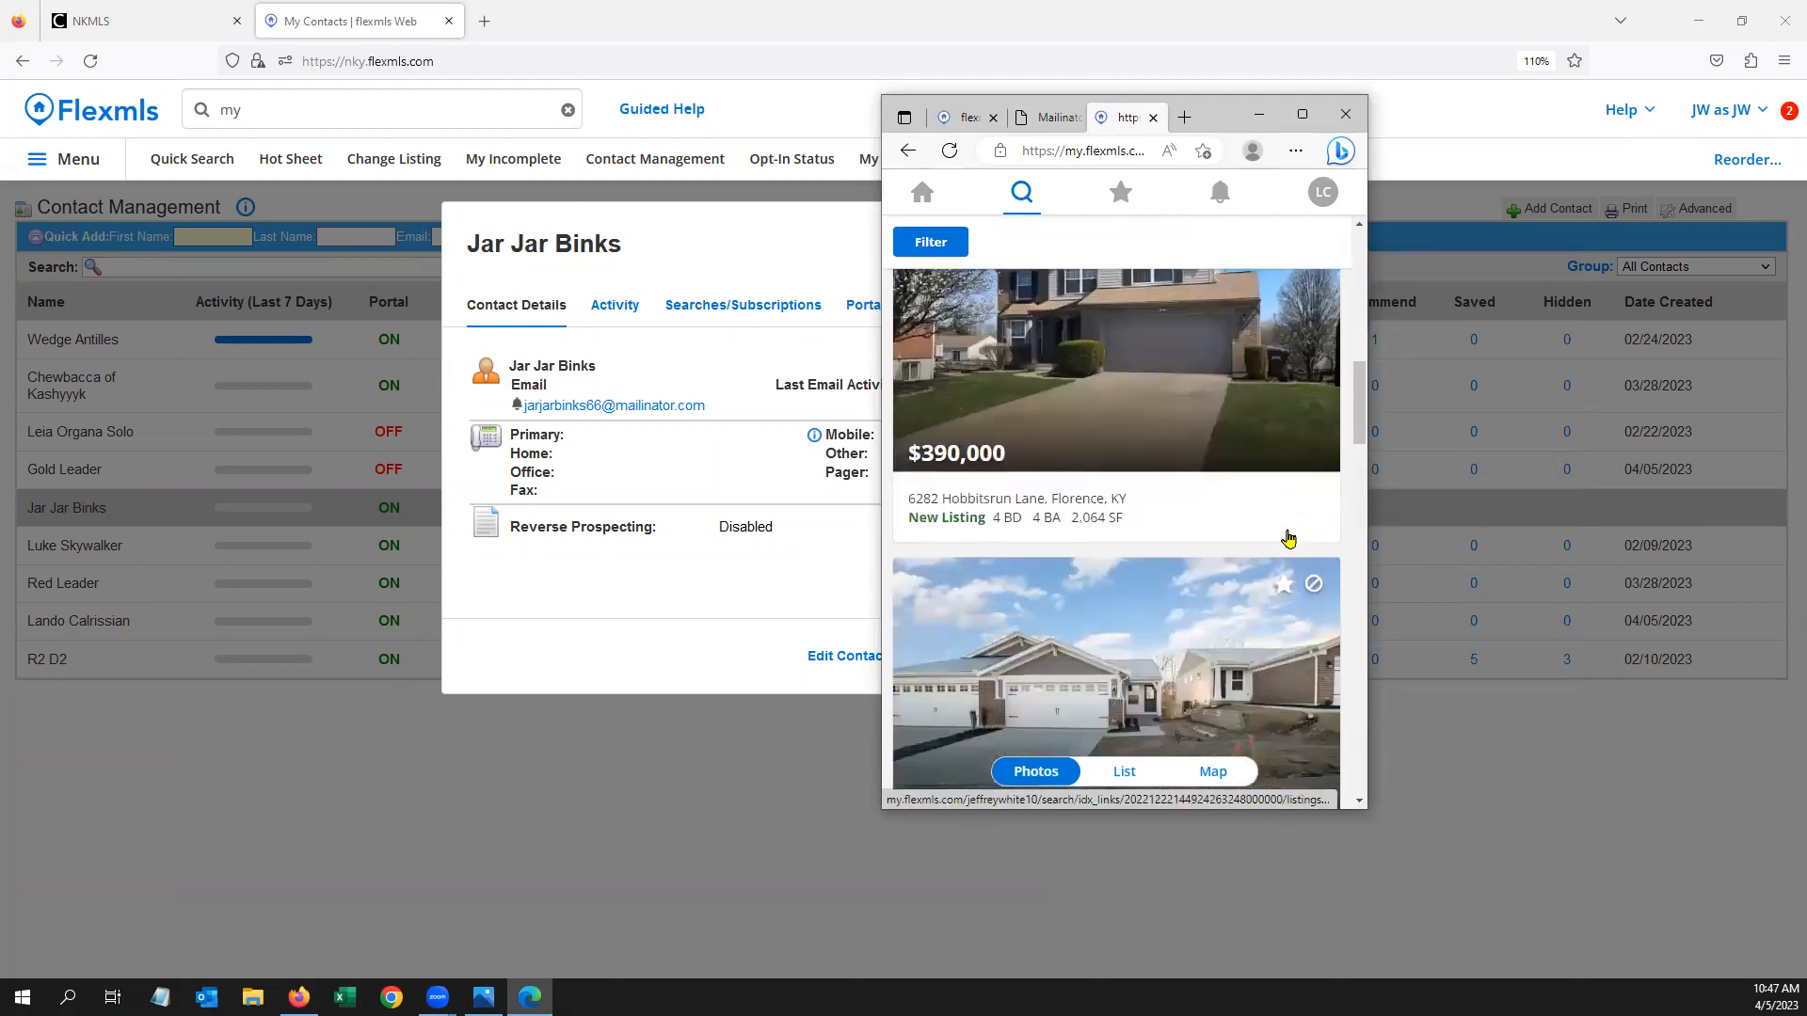
{"action": "left_click", "coordinate": [1314, 450]}
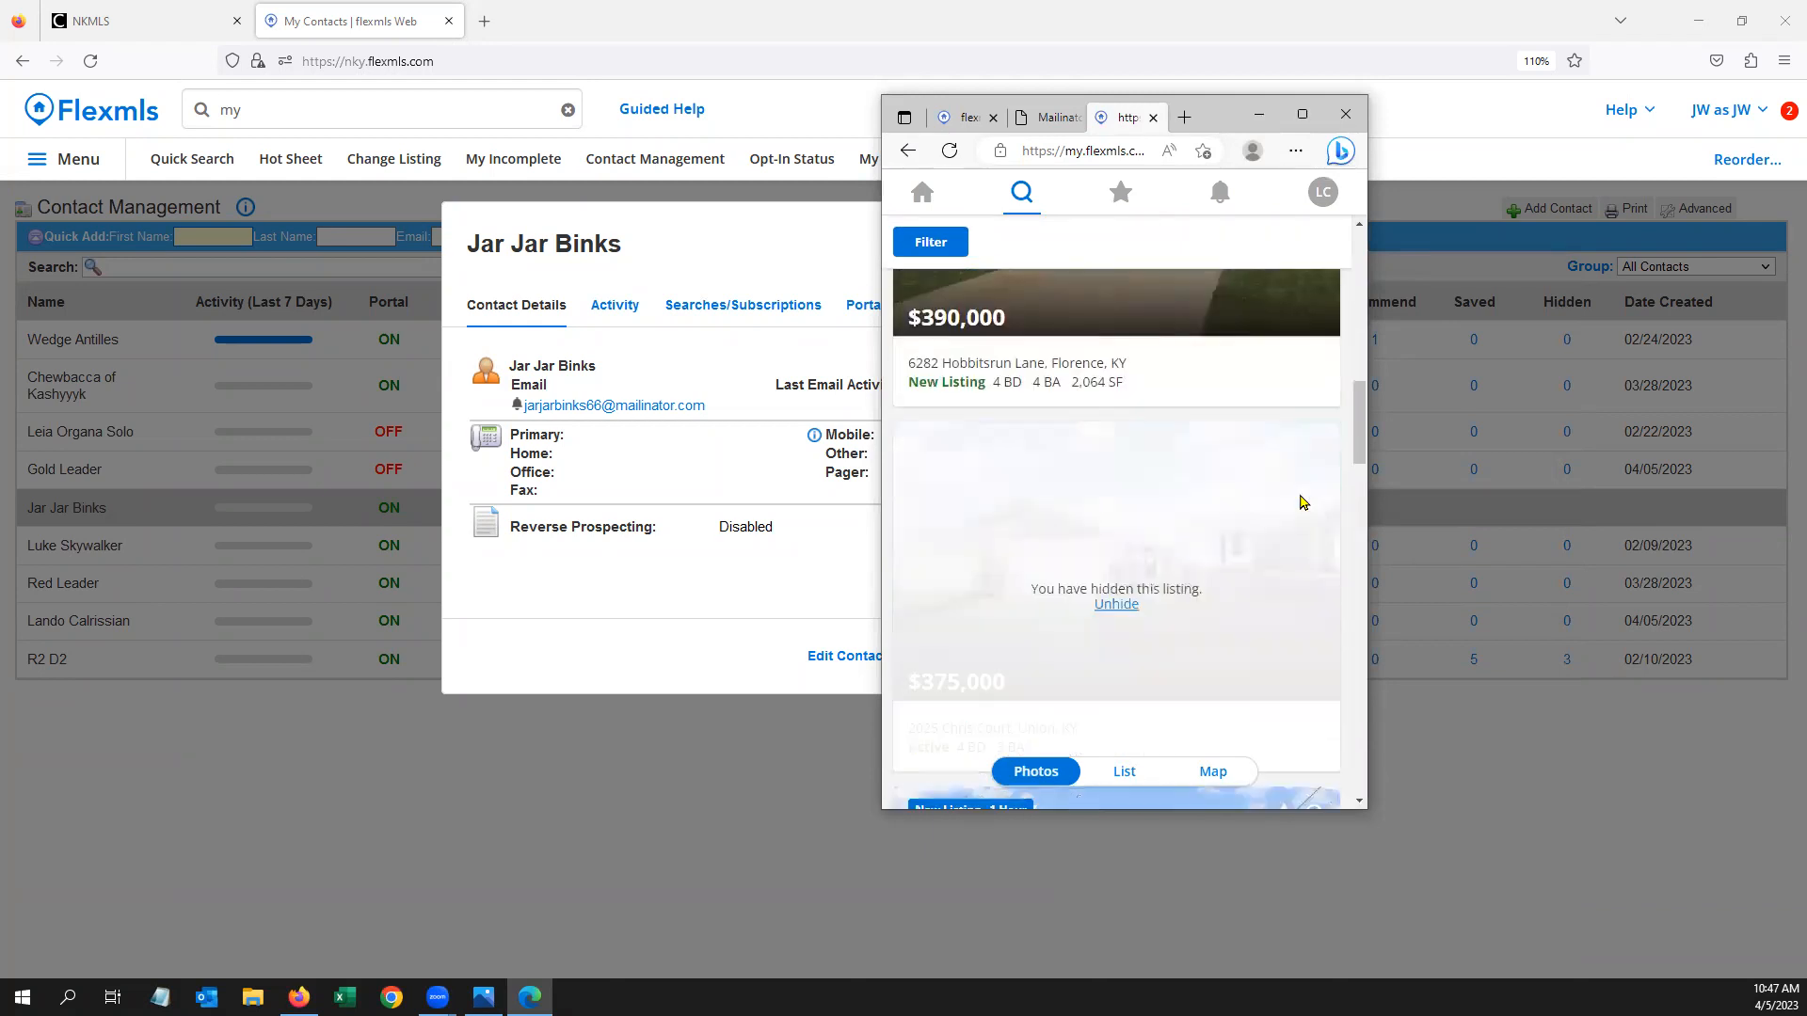
{"action": "left_click", "coordinate": [1159, 382]}
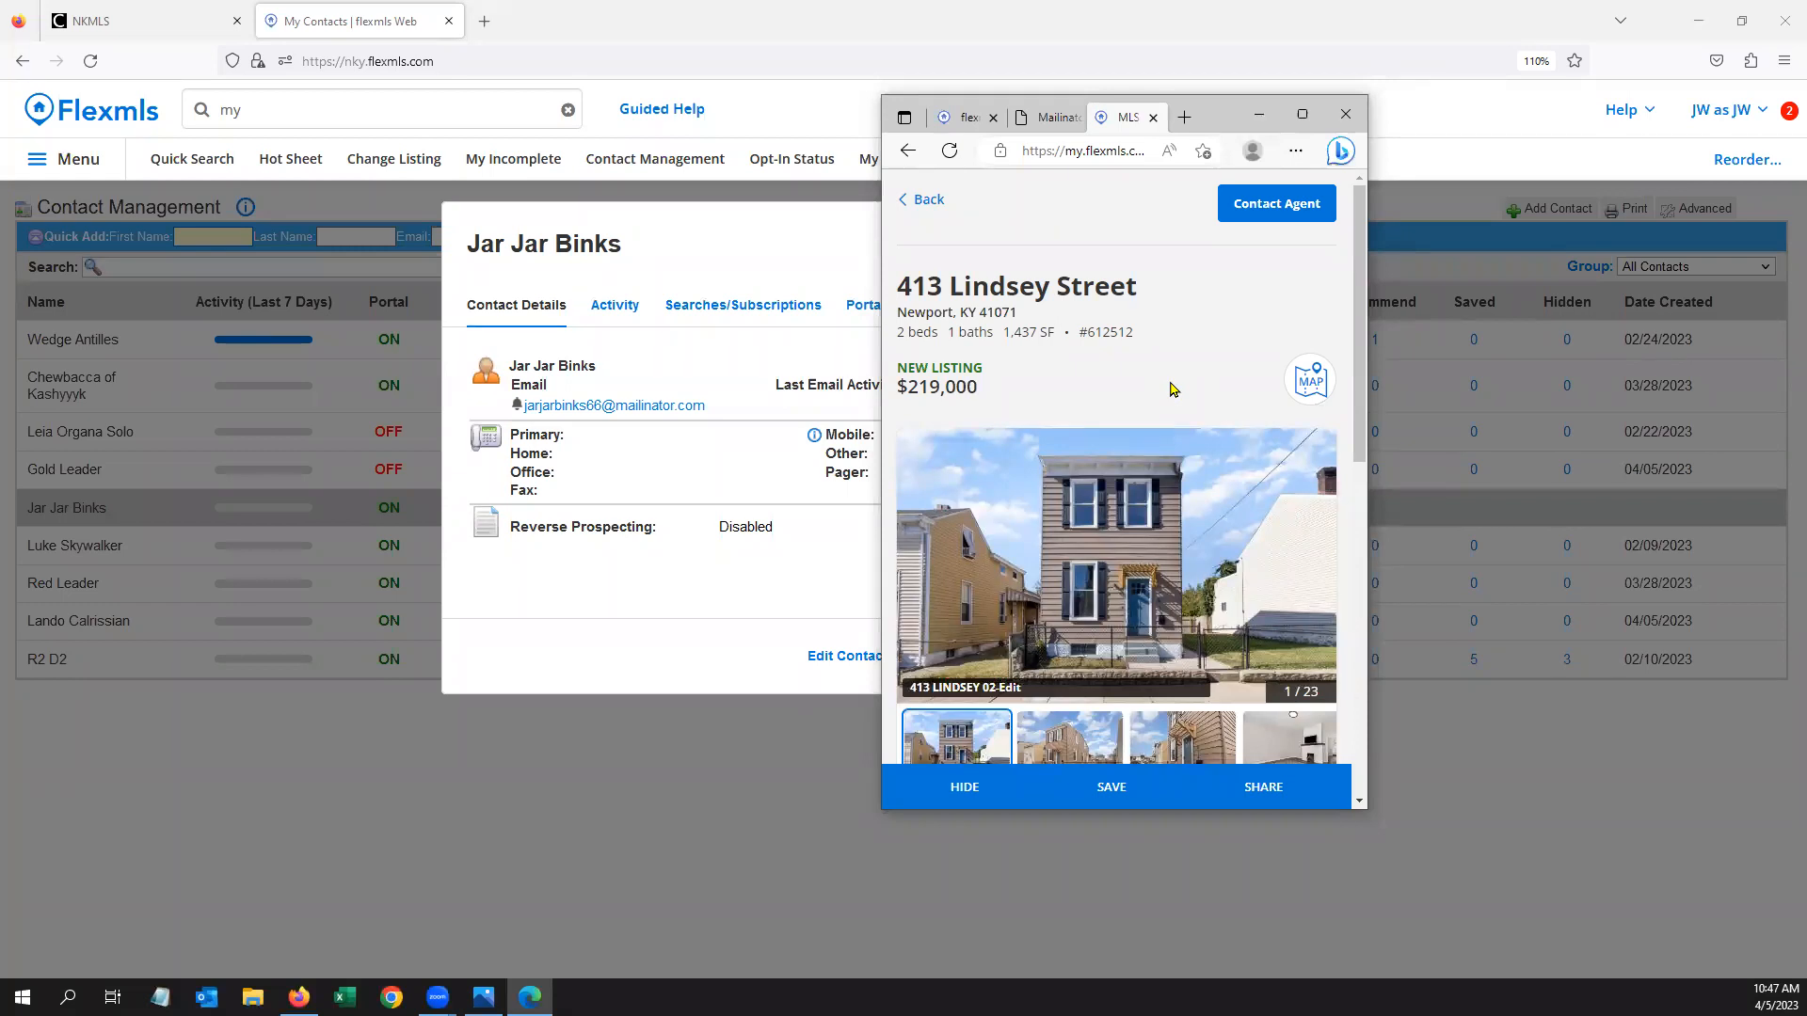
{"action": "left_click", "coordinate": [925, 203]}
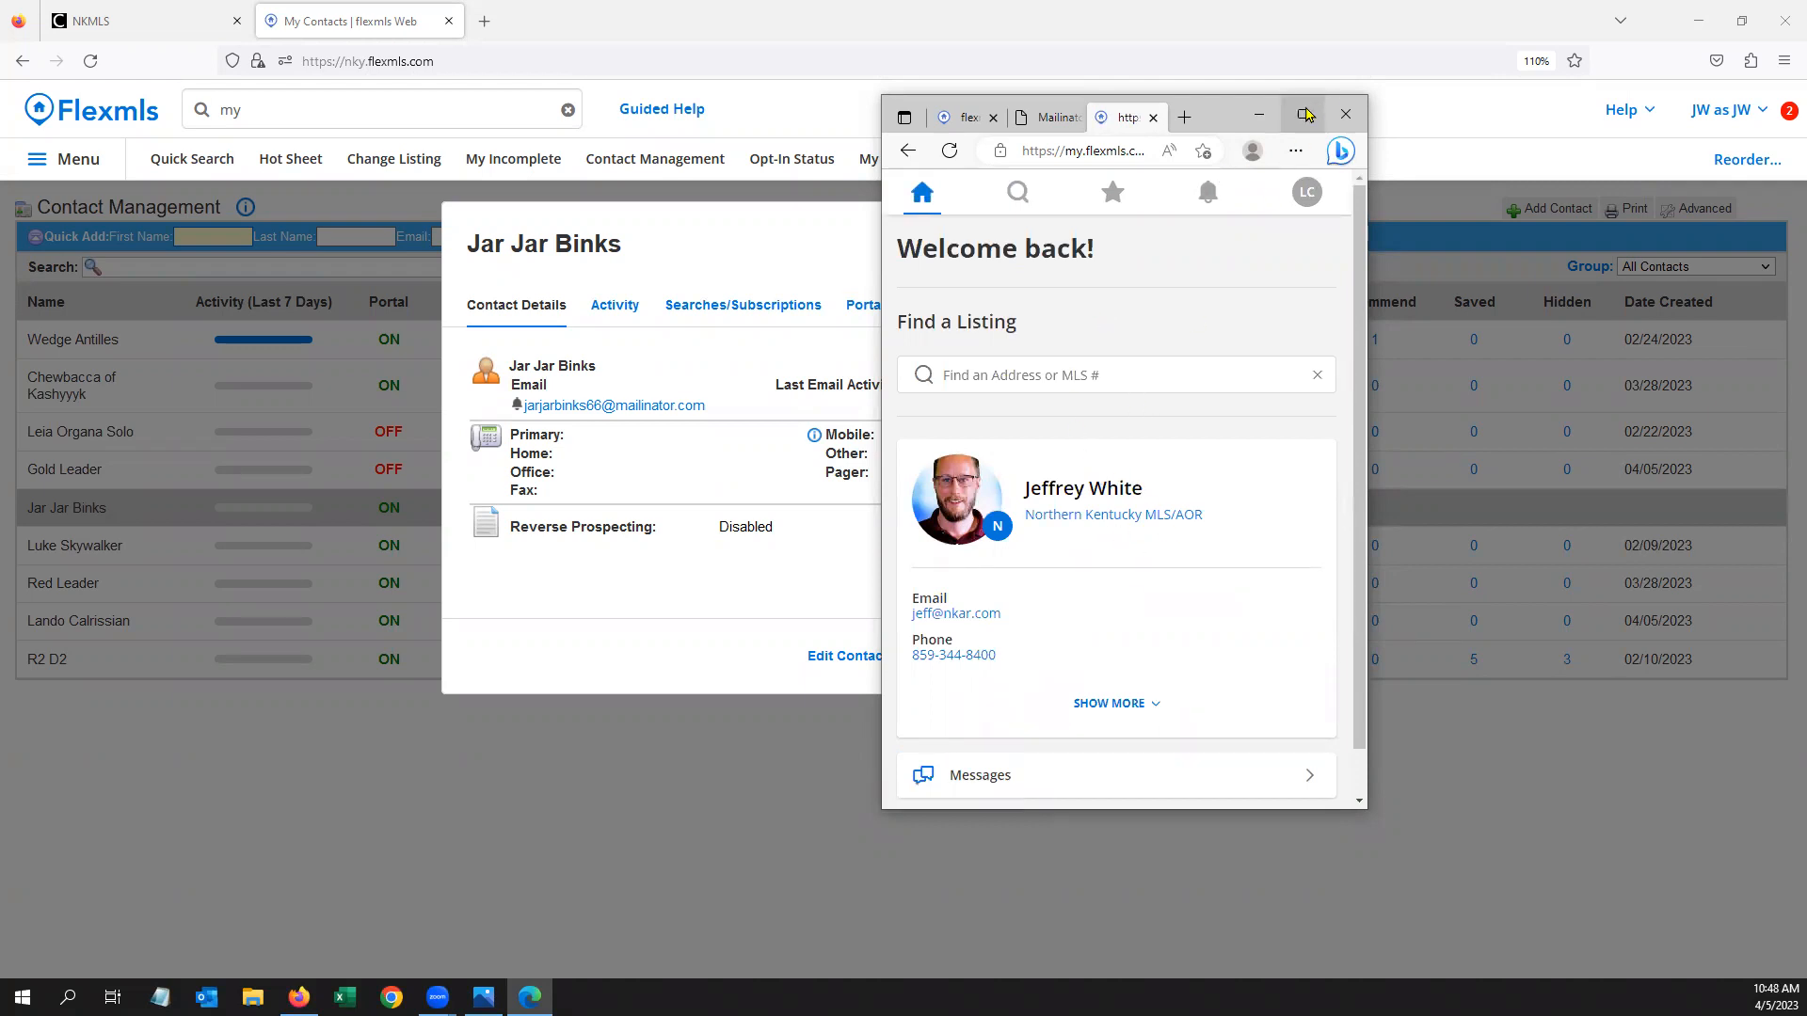
{"action": "left_click", "coordinate": [1304, 115]}
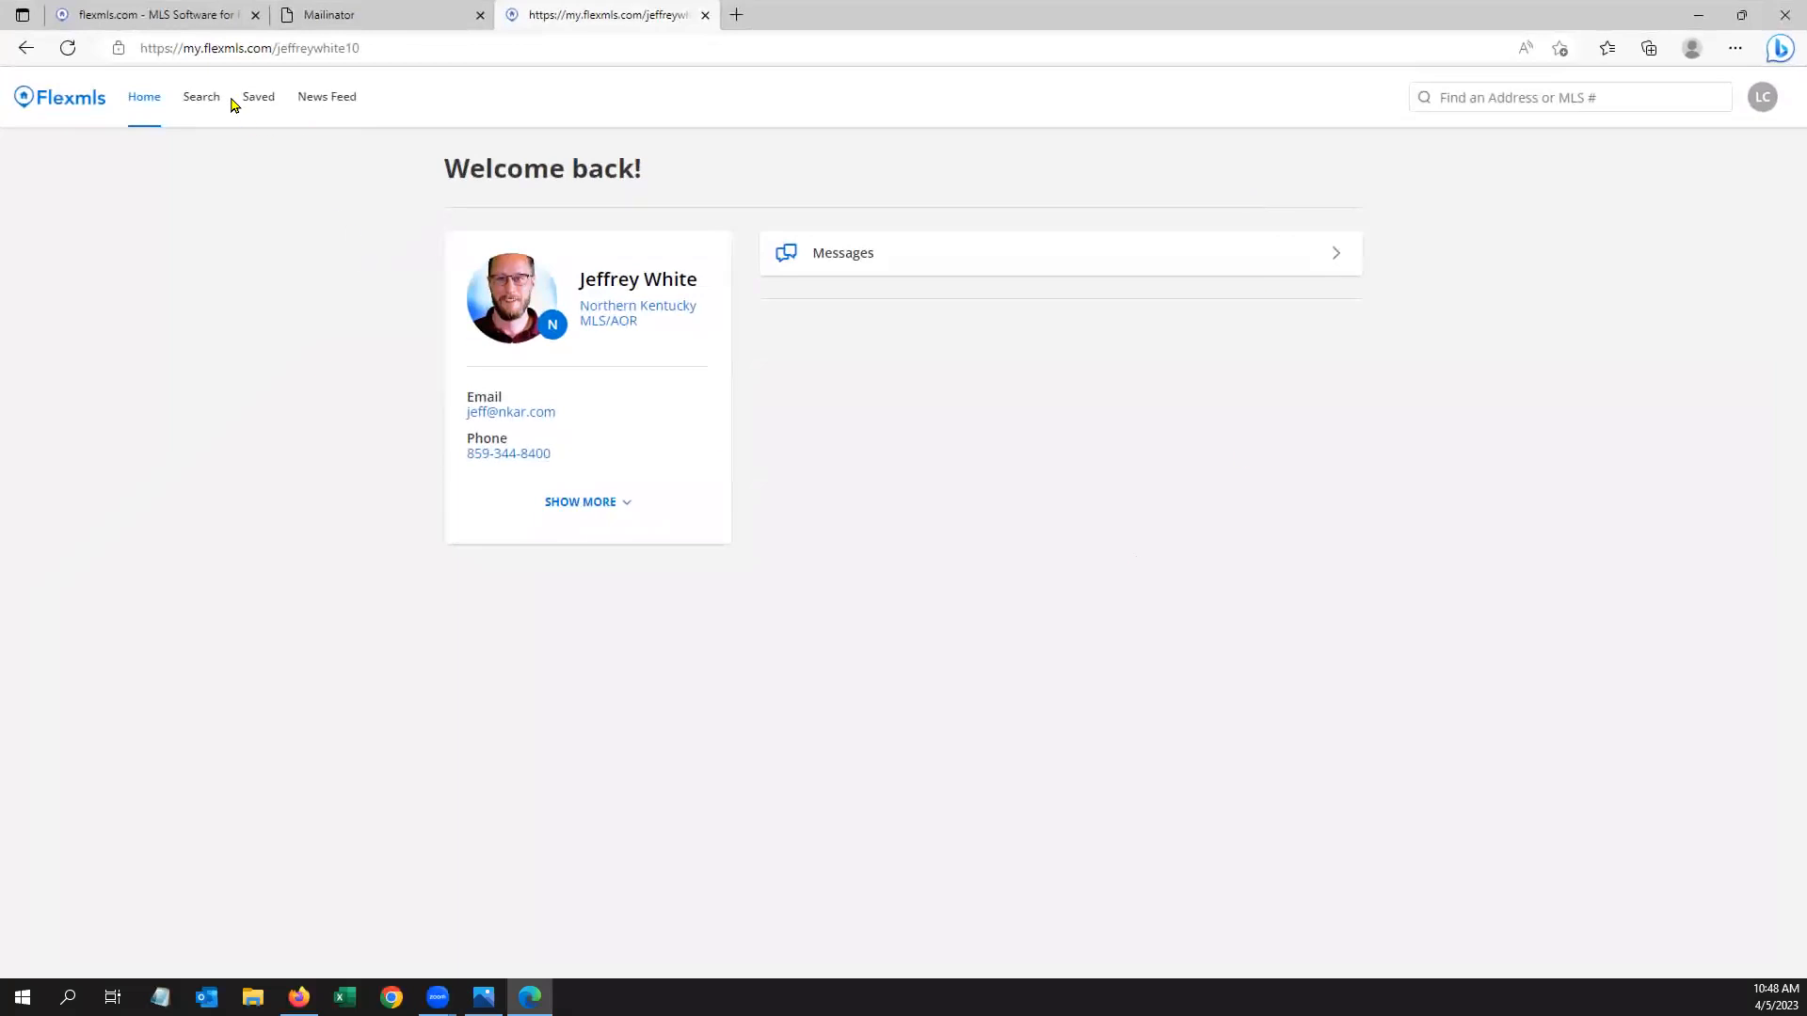
In Mailinator, read the Portal Logon Information message, then open the 'would like to email listings' message
{"action": "left_click", "coordinate": [199, 99]}
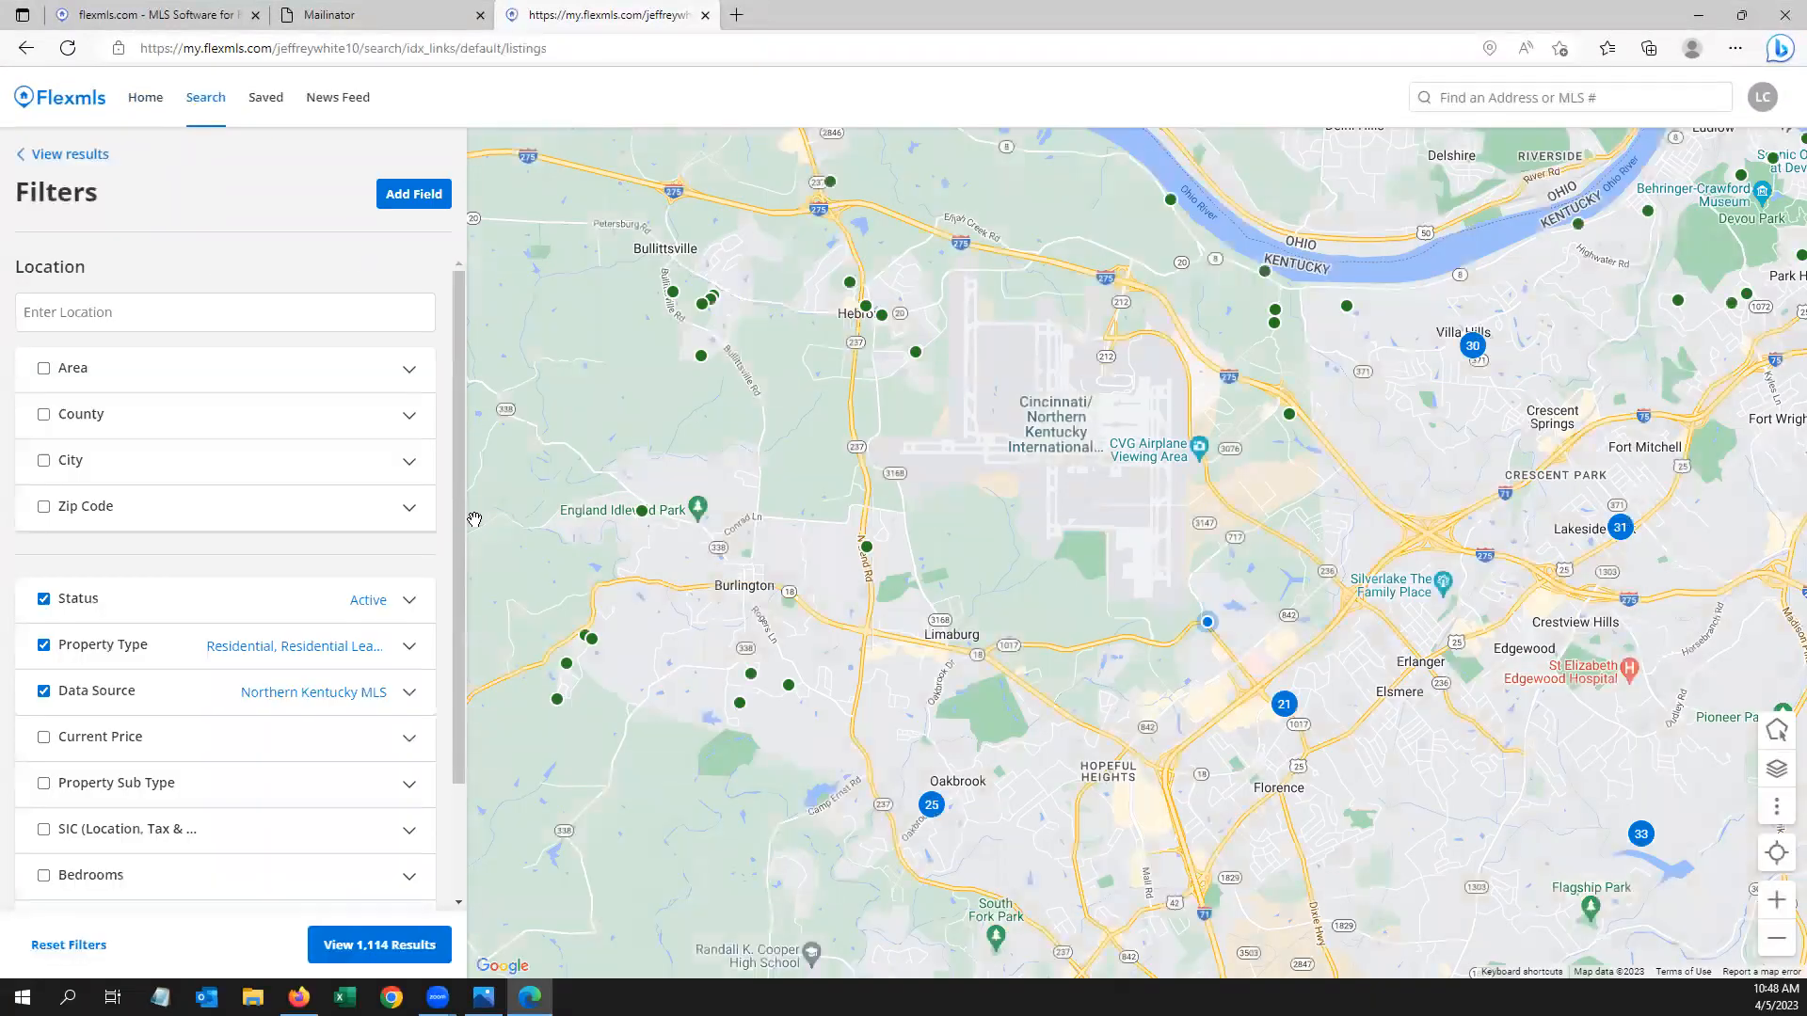
{"action": "left_click", "coordinate": [400, 11]}
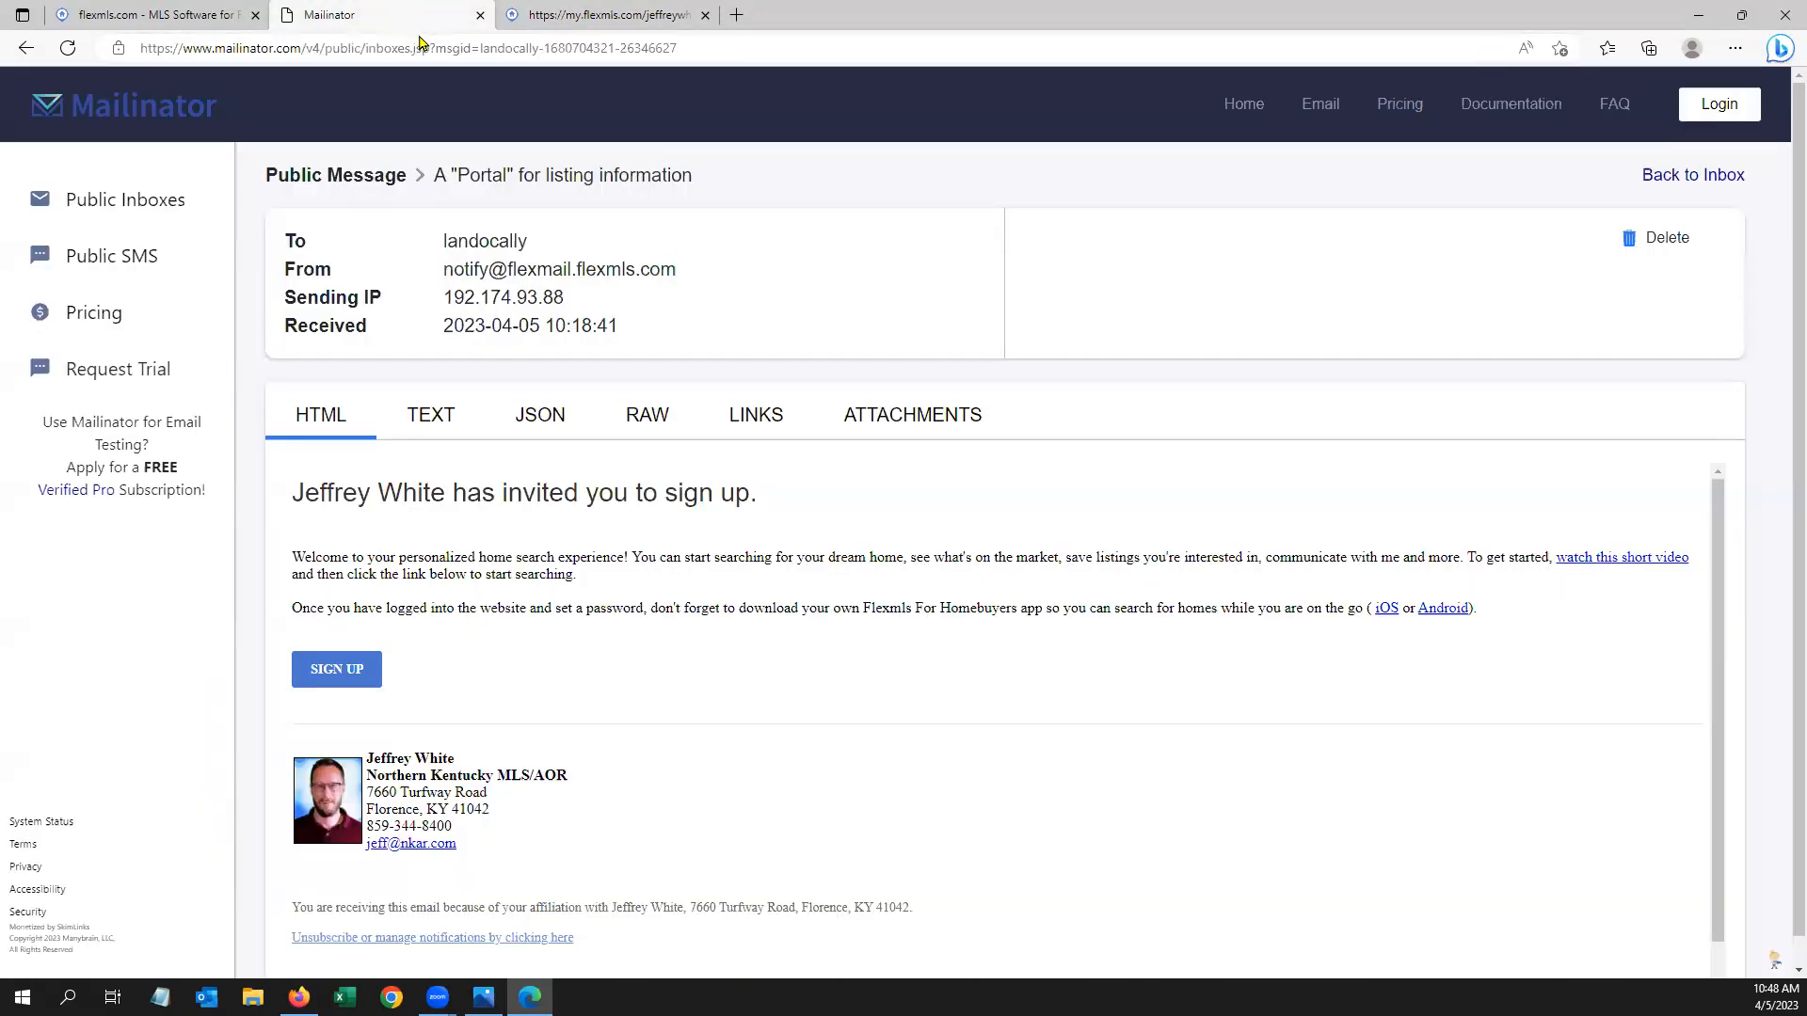
{"action": "left_click", "coordinate": [1699, 177]}
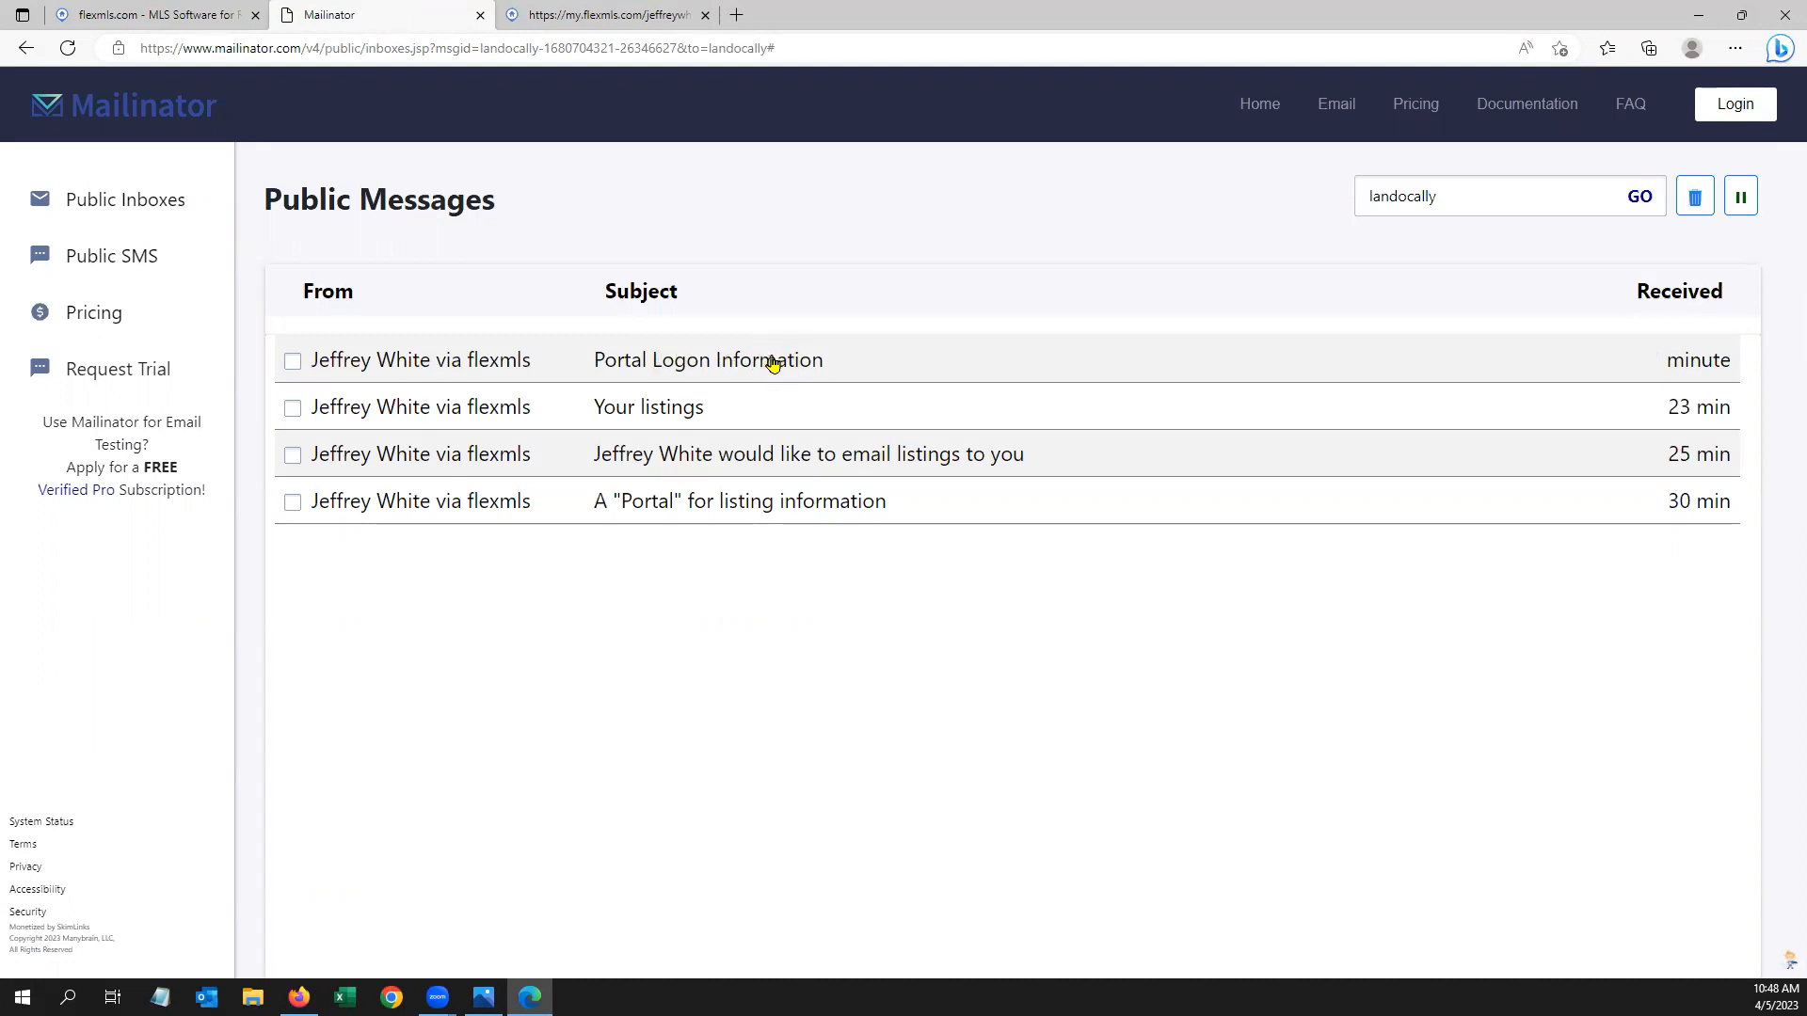
{"action": "left_click", "coordinate": [777, 366]}
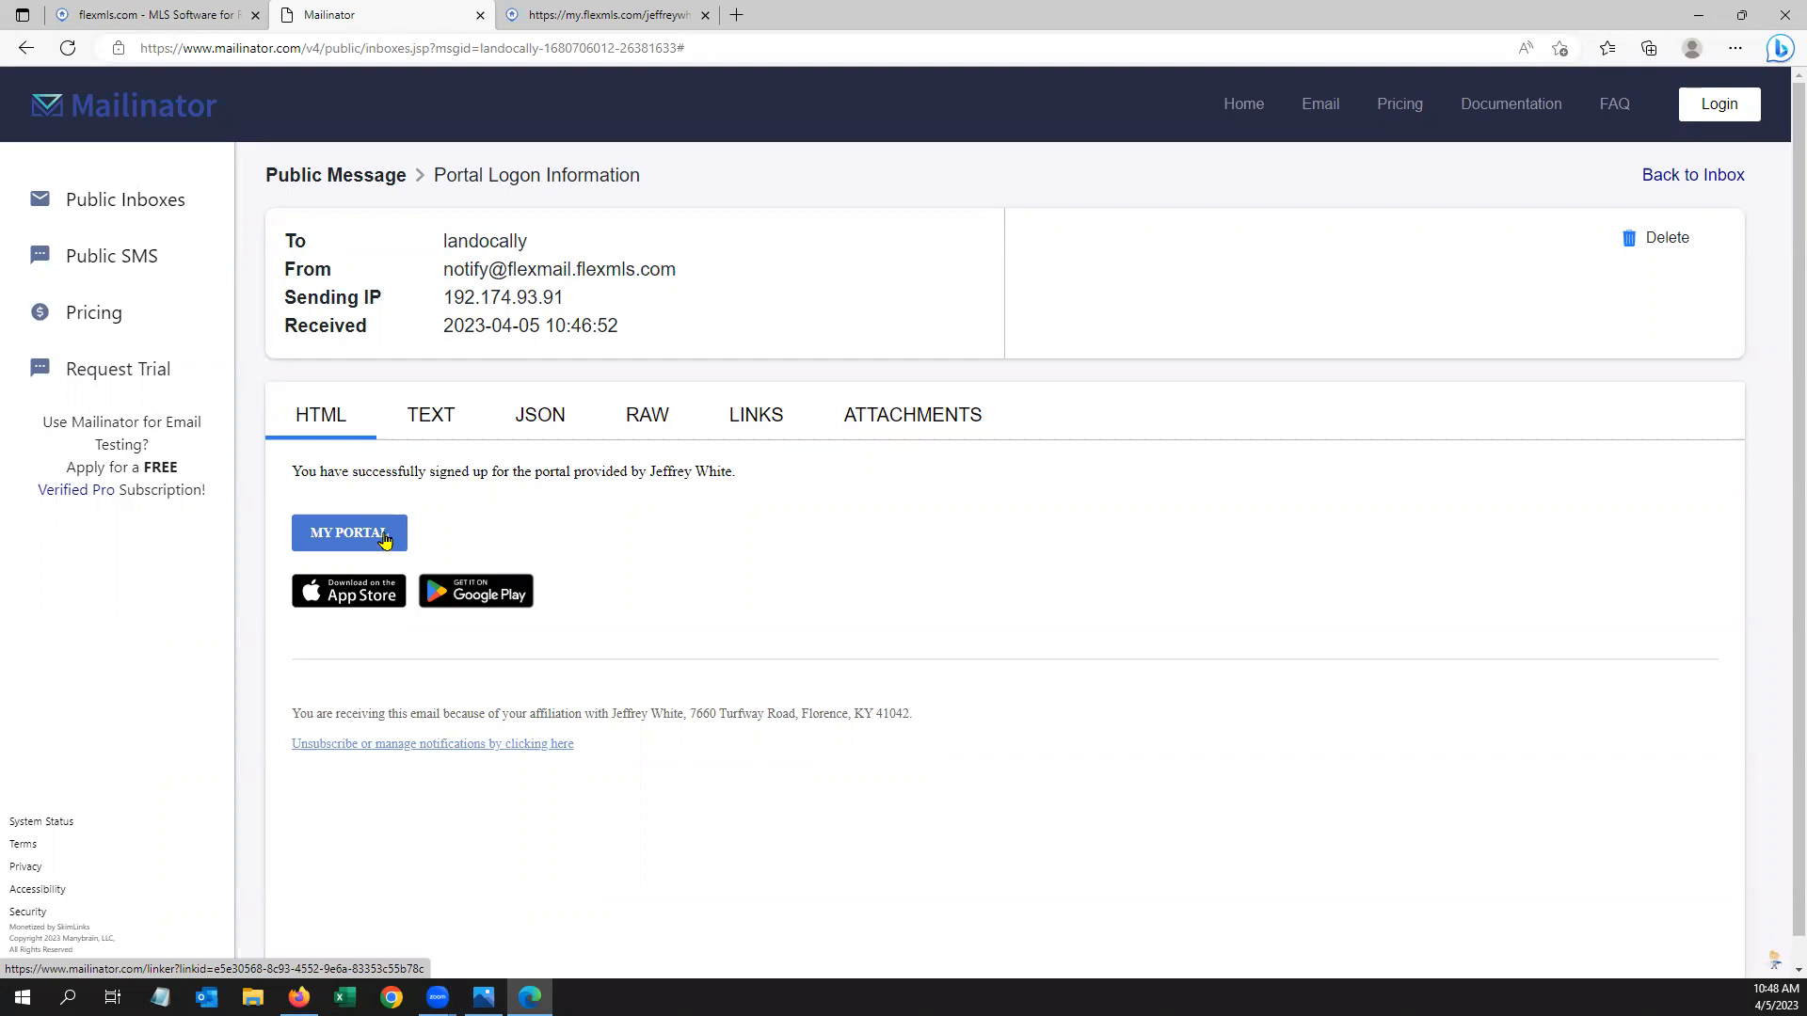
{"action": "left_click", "coordinate": [1668, 177]}
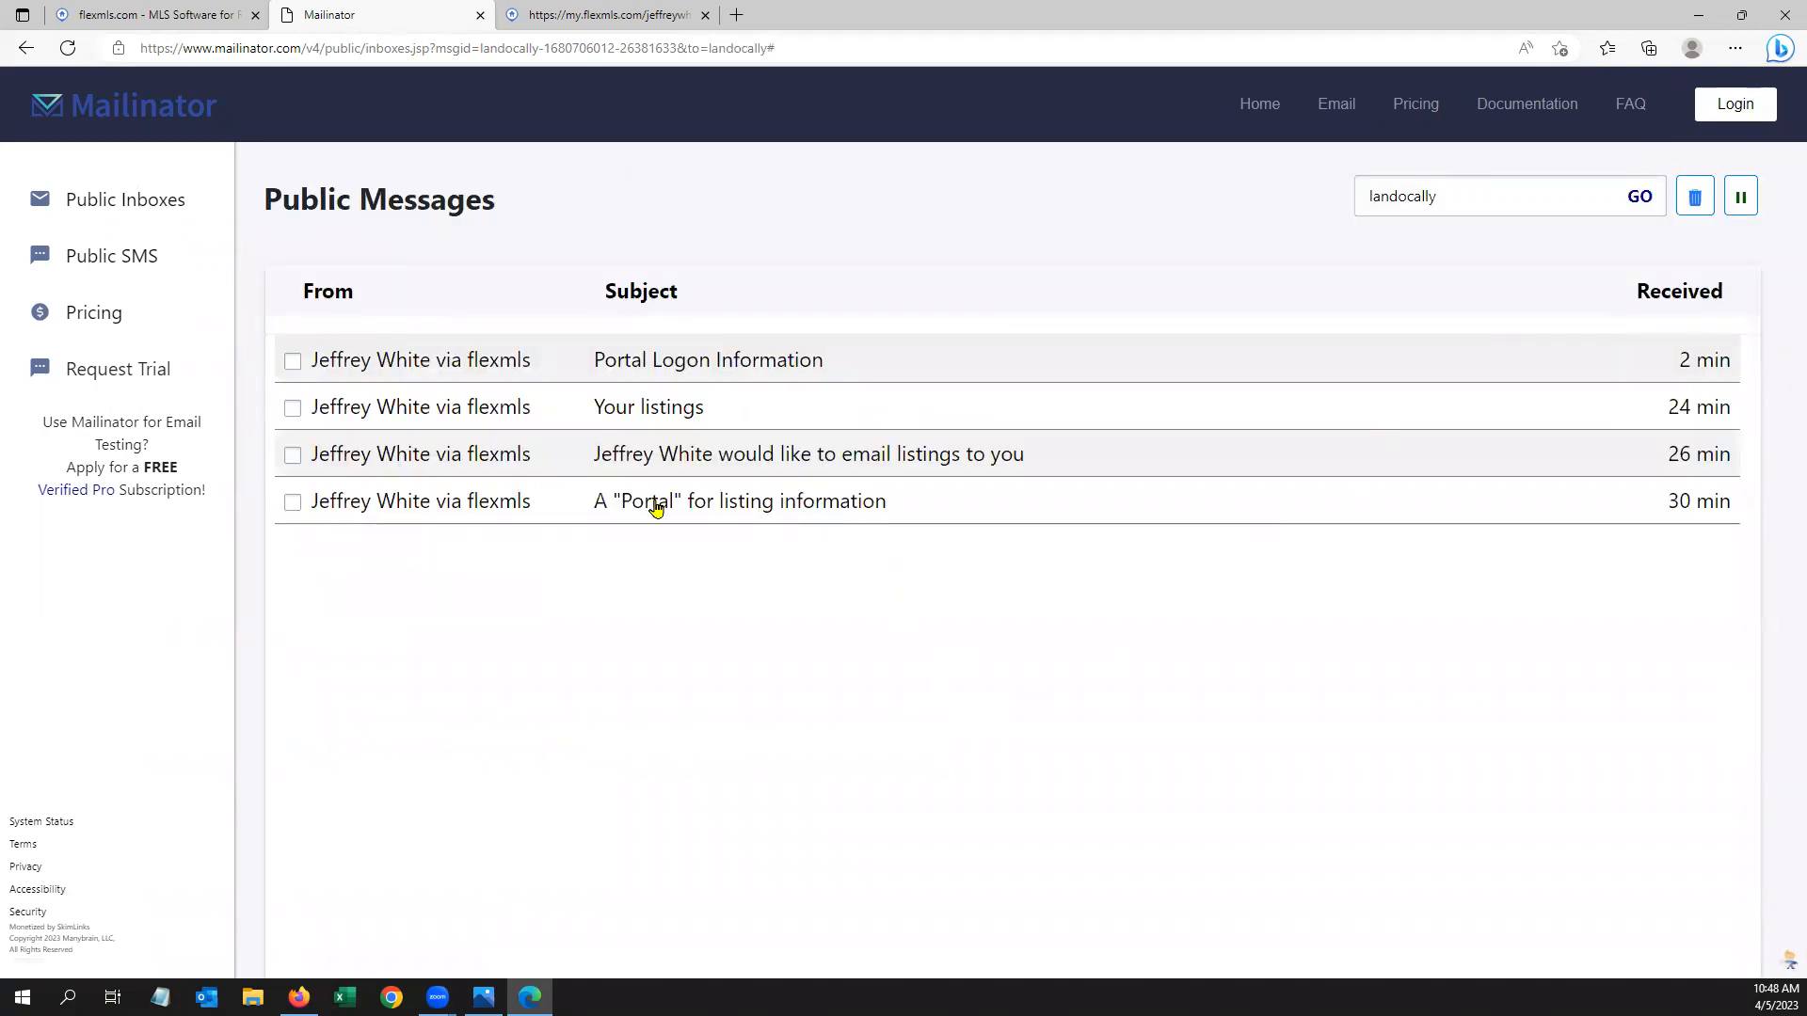
{"action": "left_click", "coordinate": [824, 459]}
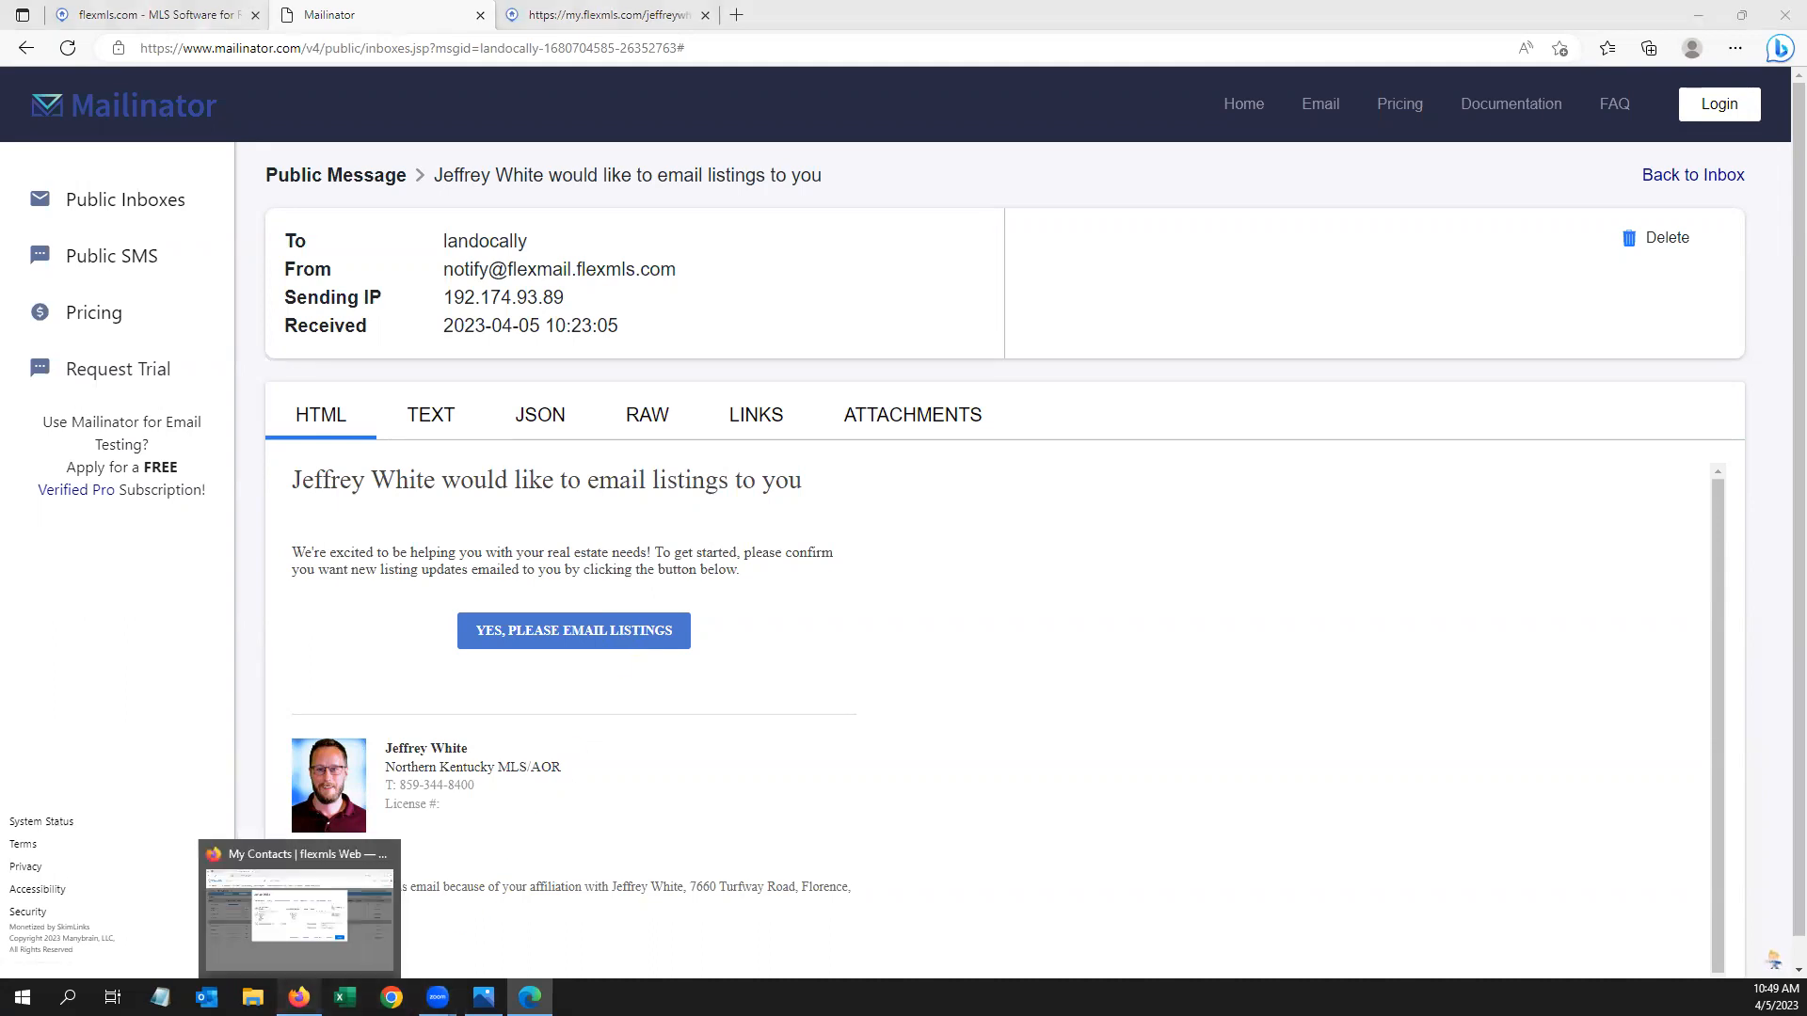
{"action": "left_click", "coordinate": [298, 996]}
Confirm listing e-mails with YES, PLEASE EMAIL LISTINGS and check the Thank you page
{"action": "left_click", "coordinate": [1289, 657]}
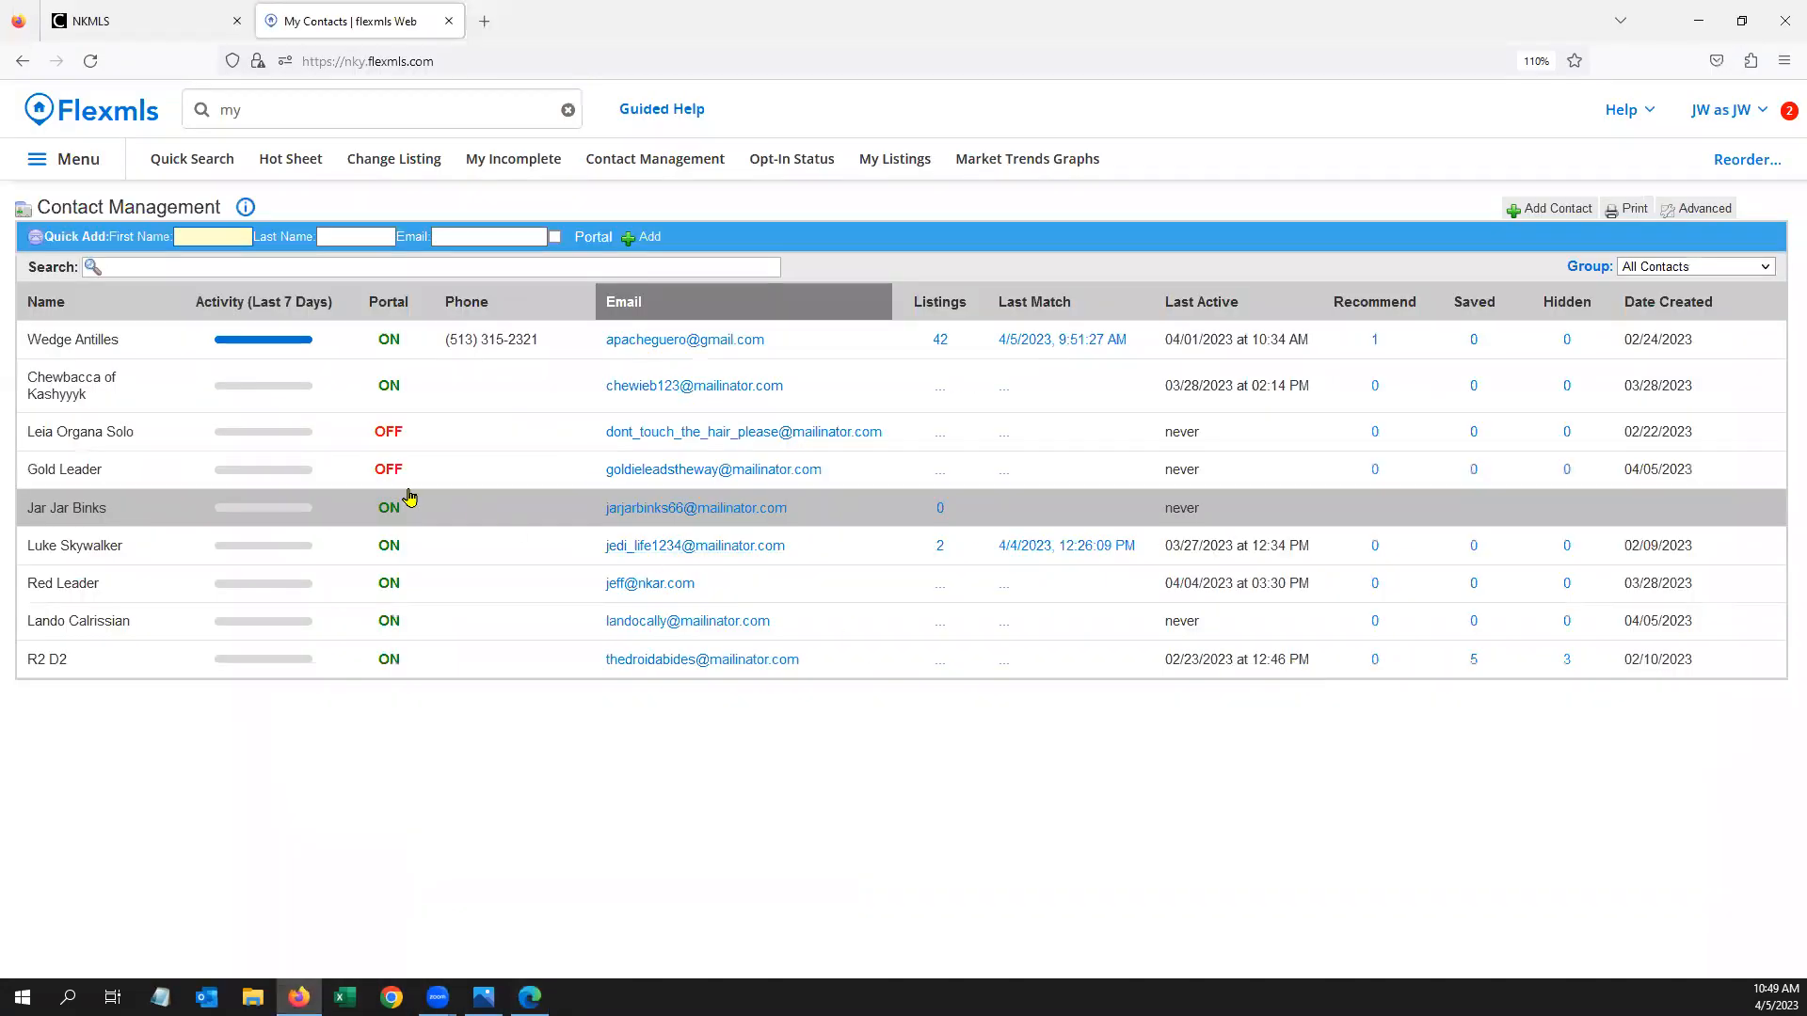
{"action": "left_click", "coordinate": [177, 612]}
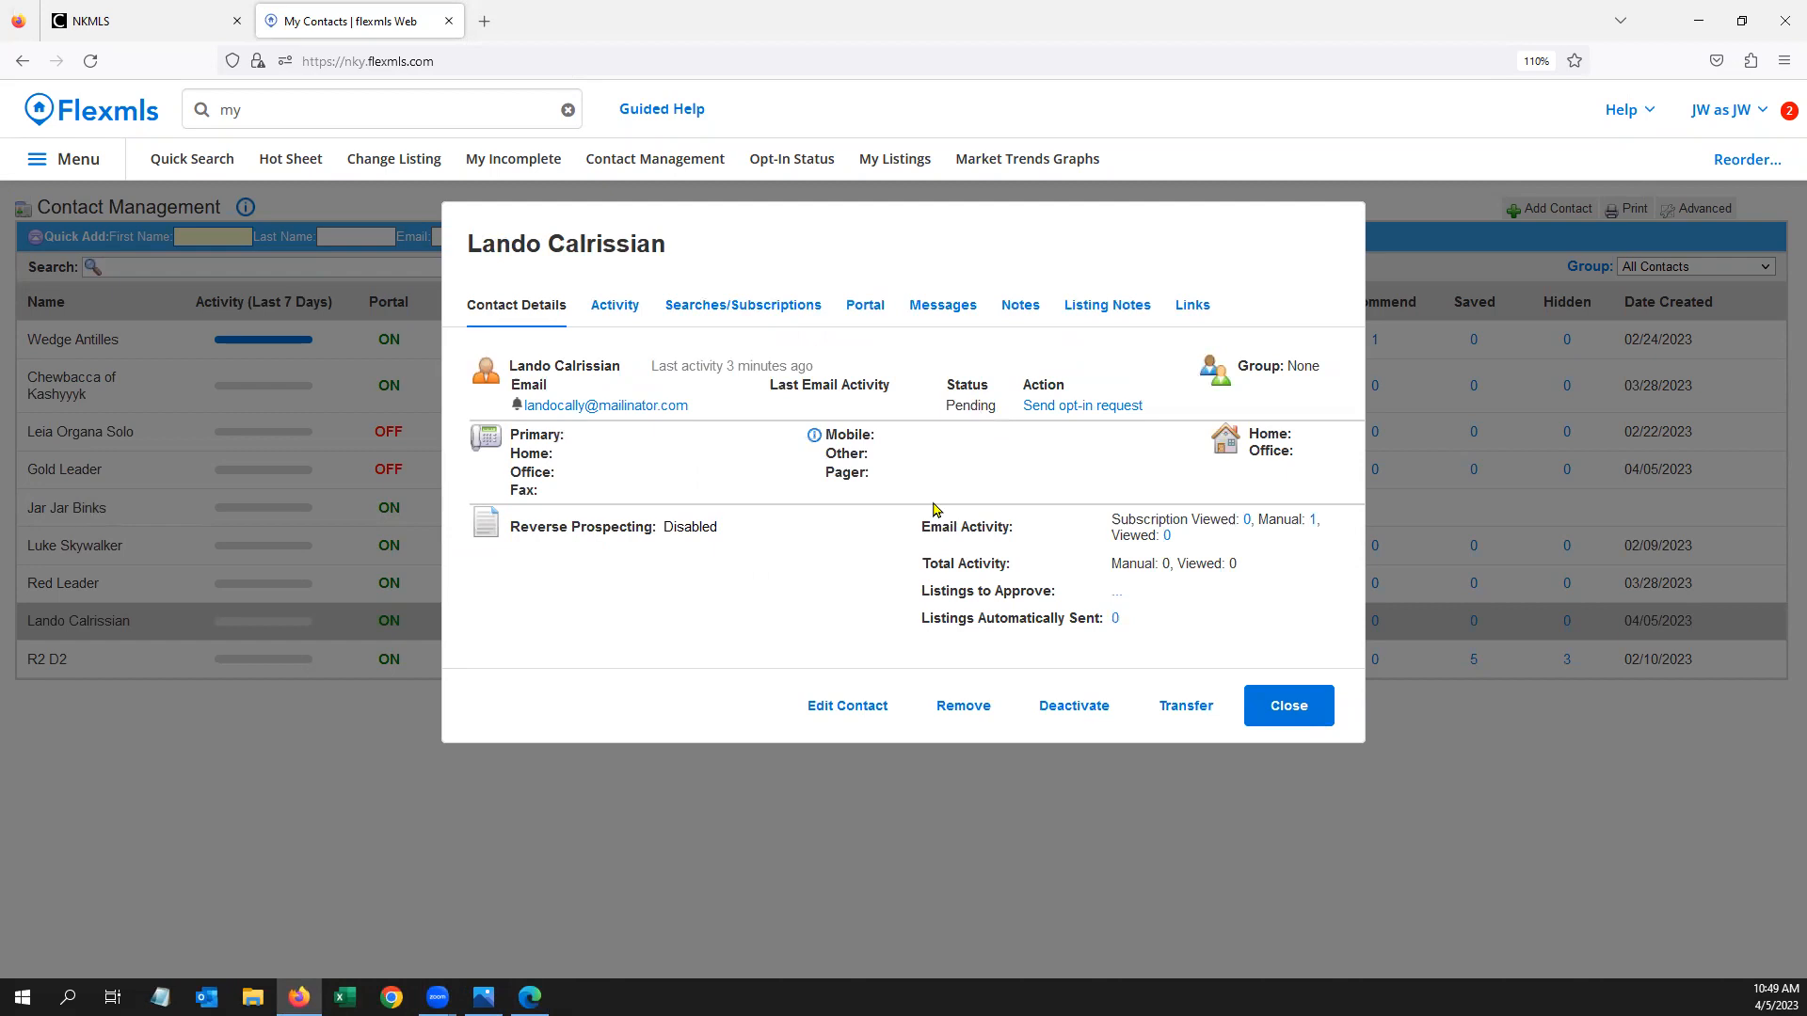
{"action": "left_click", "coordinate": [529, 997]}
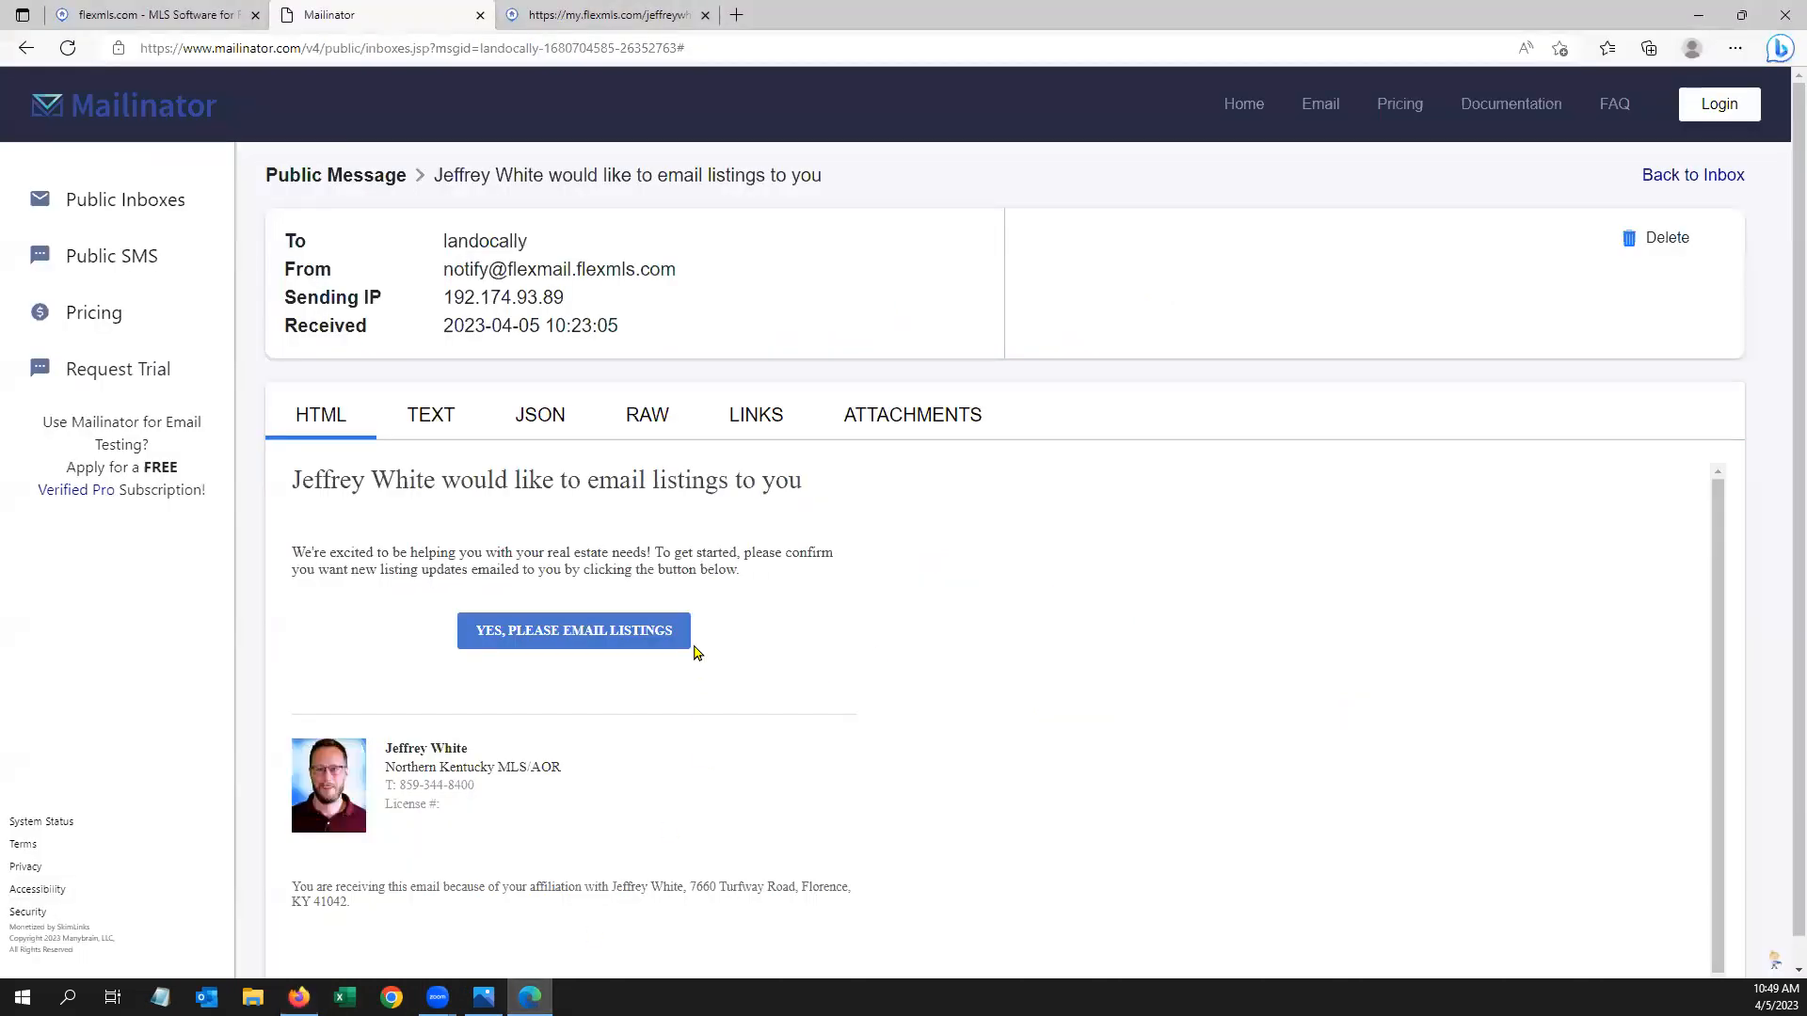
{"action": "left_click", "coordinate": [662, 635]}
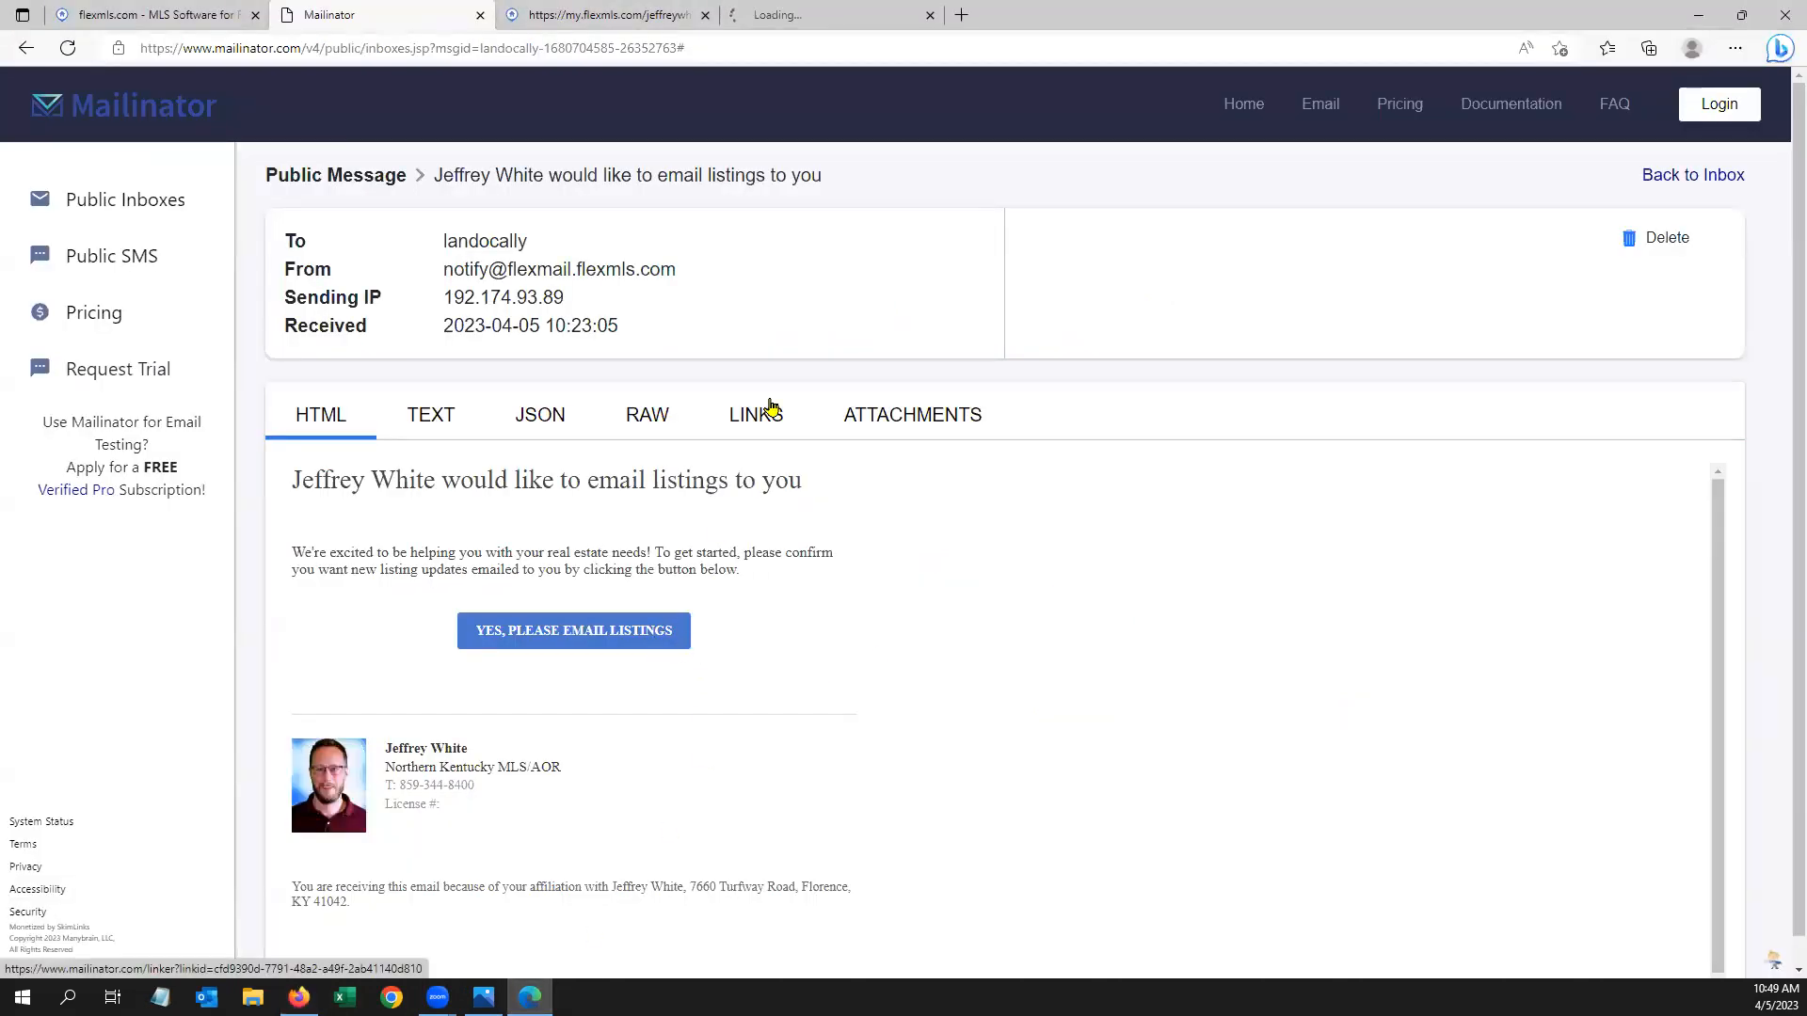
{"action": "left_click", "coordinate": [828, 14]}
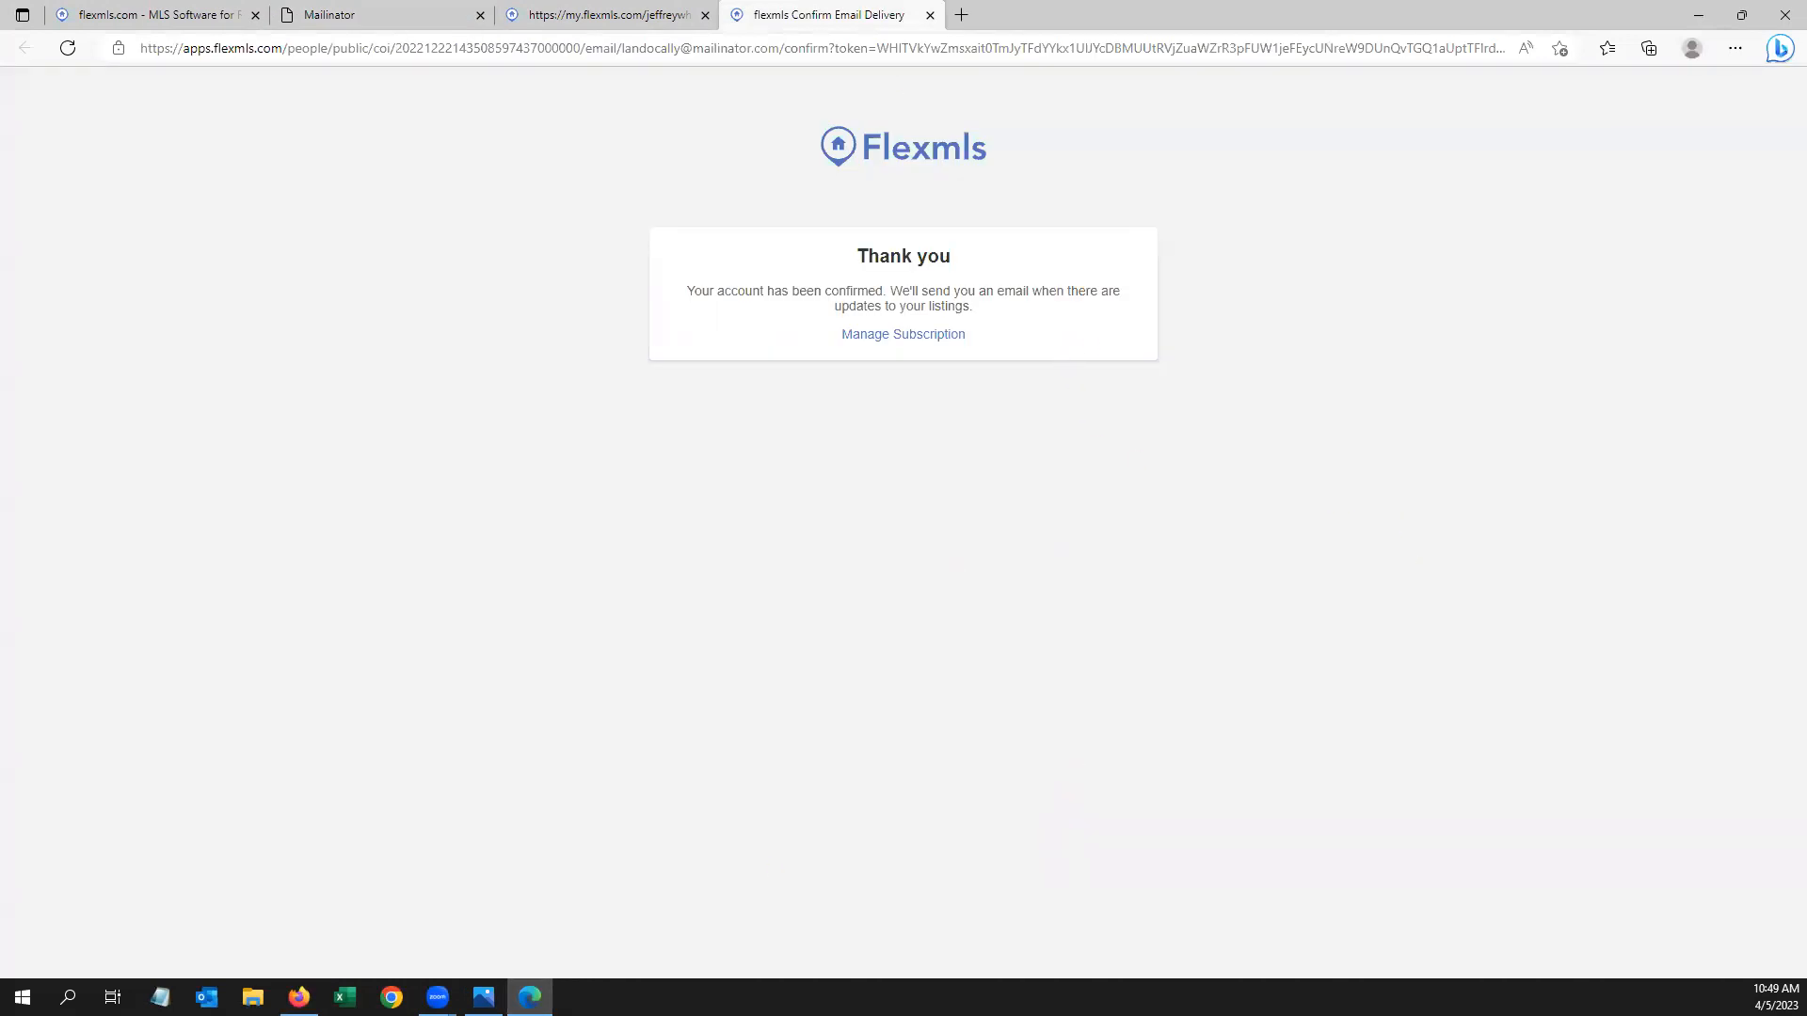
{"action": "left_click", "coordinate": [299, 996]}
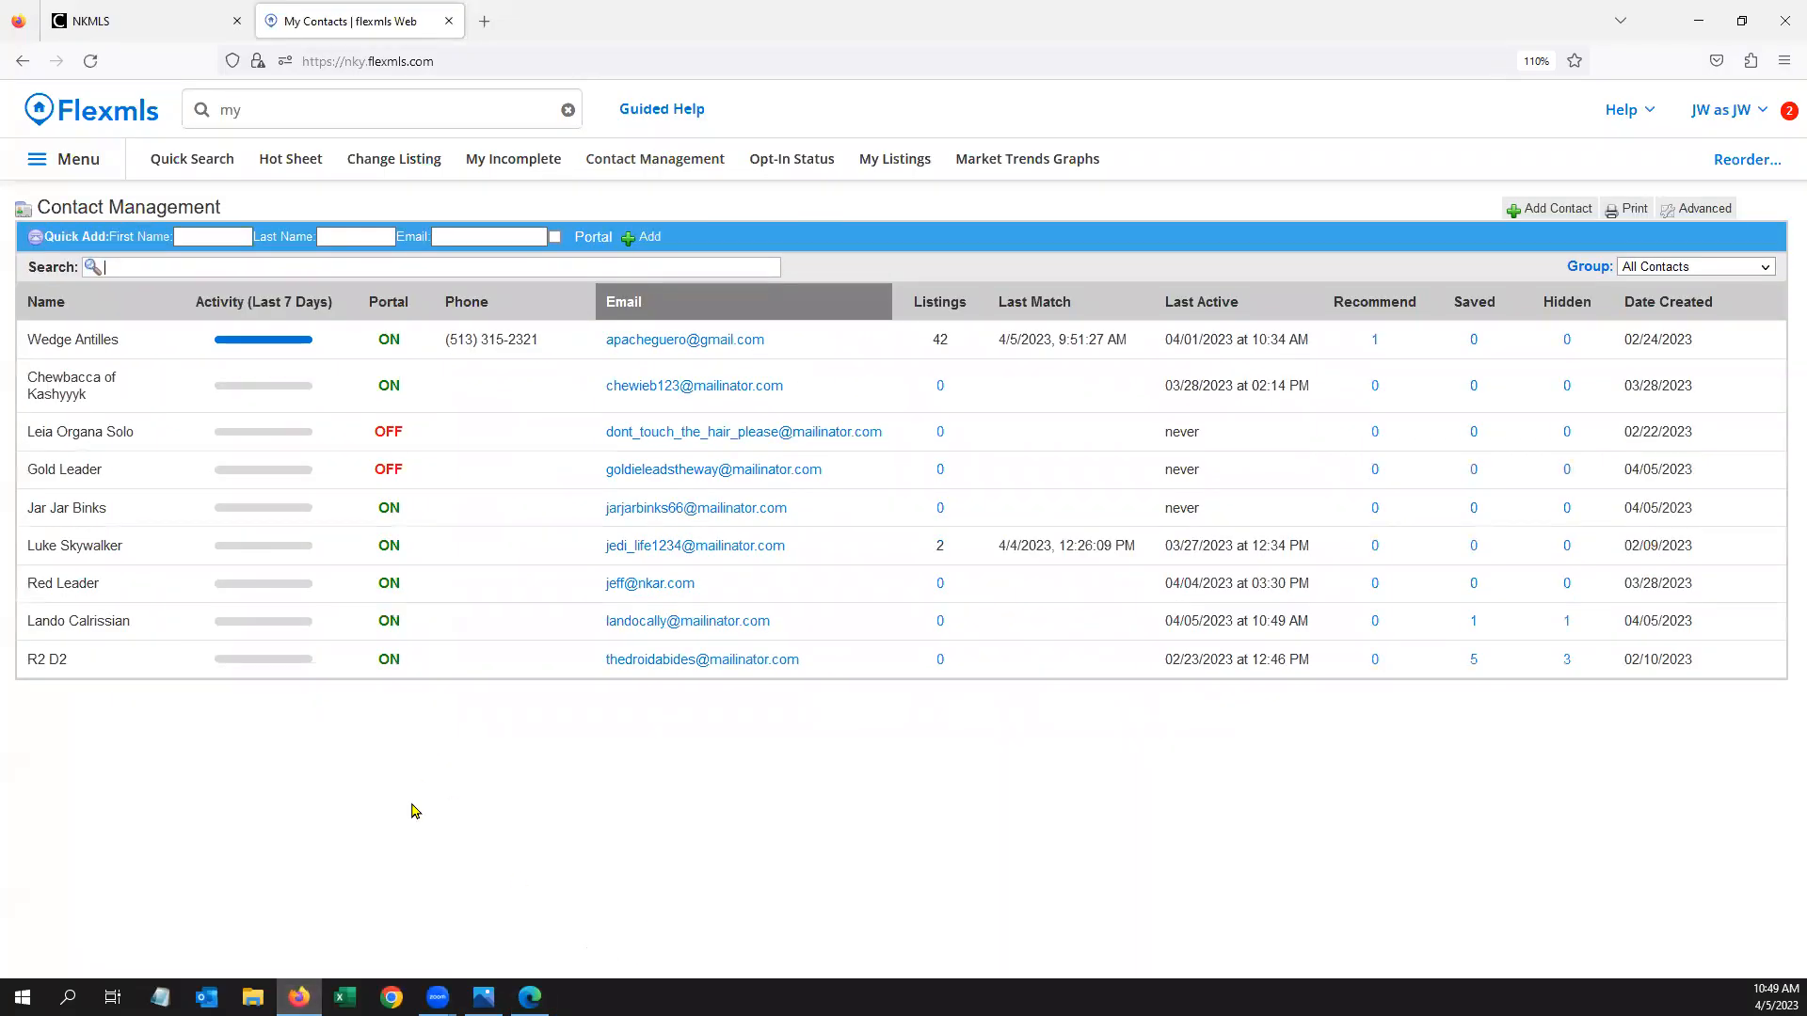
Check that the contact's e-mail status reads Confirmed, then return to the confirmation page
{"action": "left_click", "coordinate": [143, 621]}
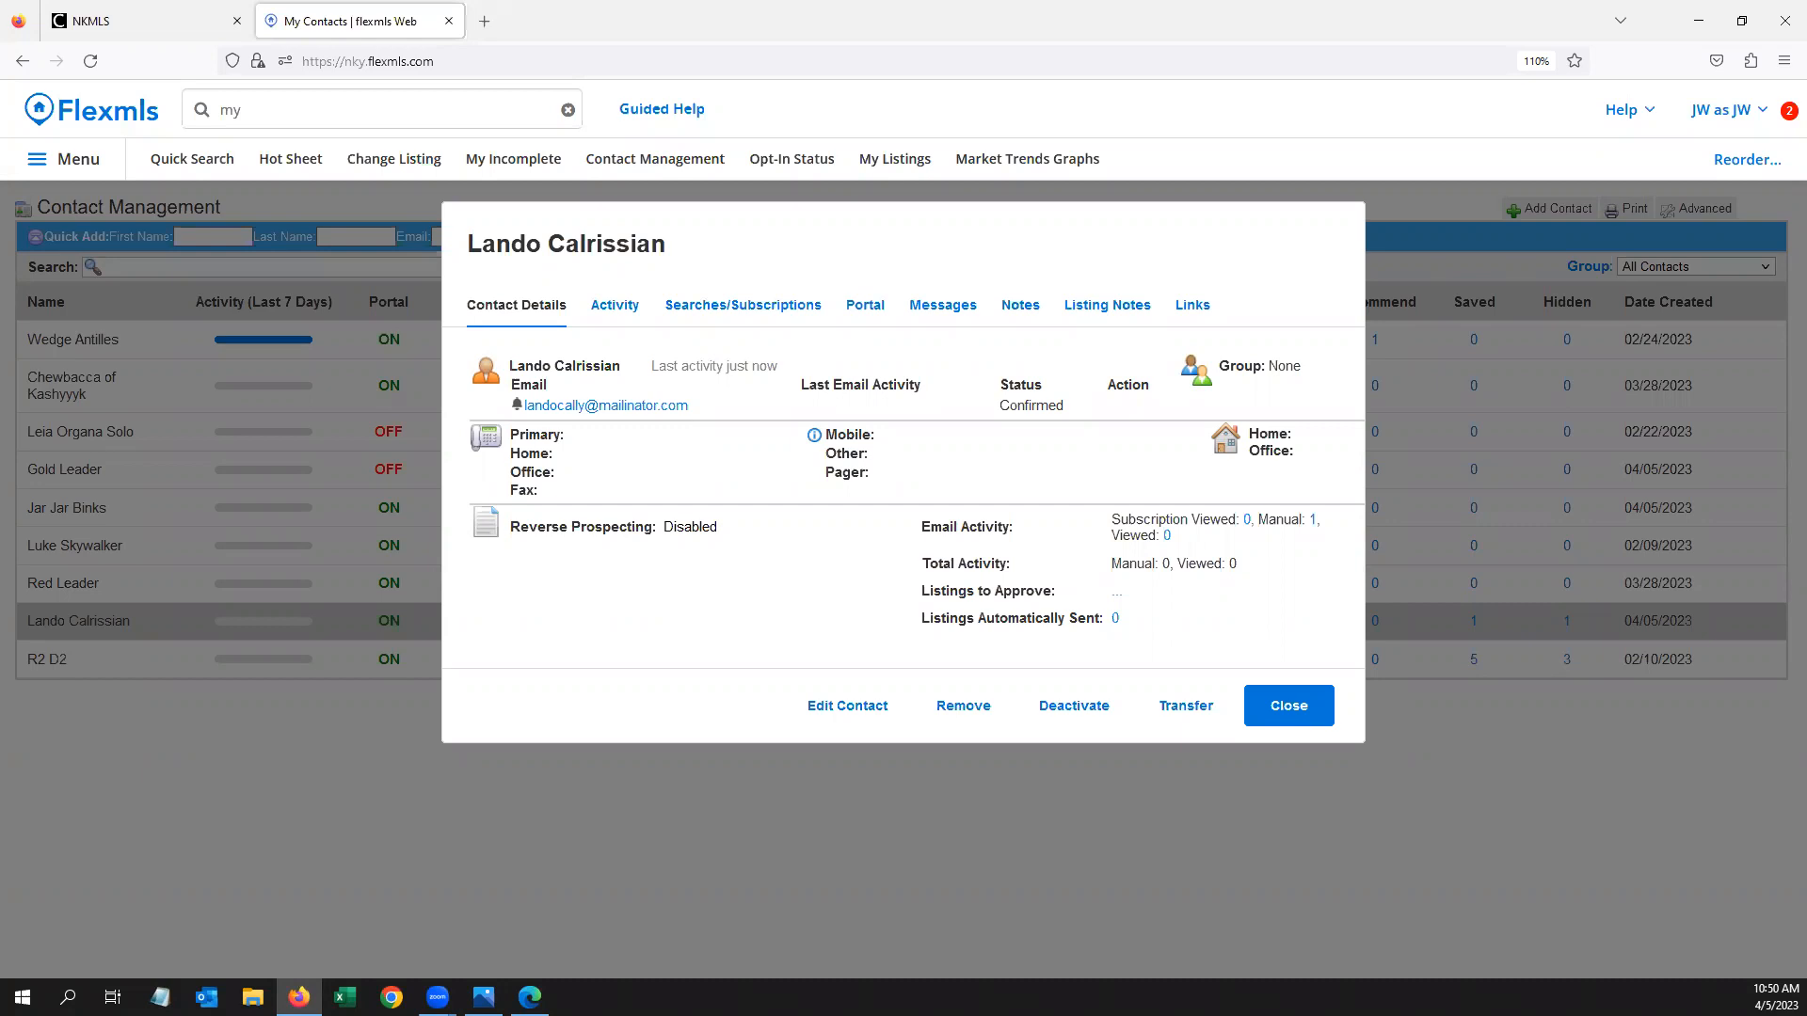
{"action": "left_click", "coordinate": [1286, 714]}
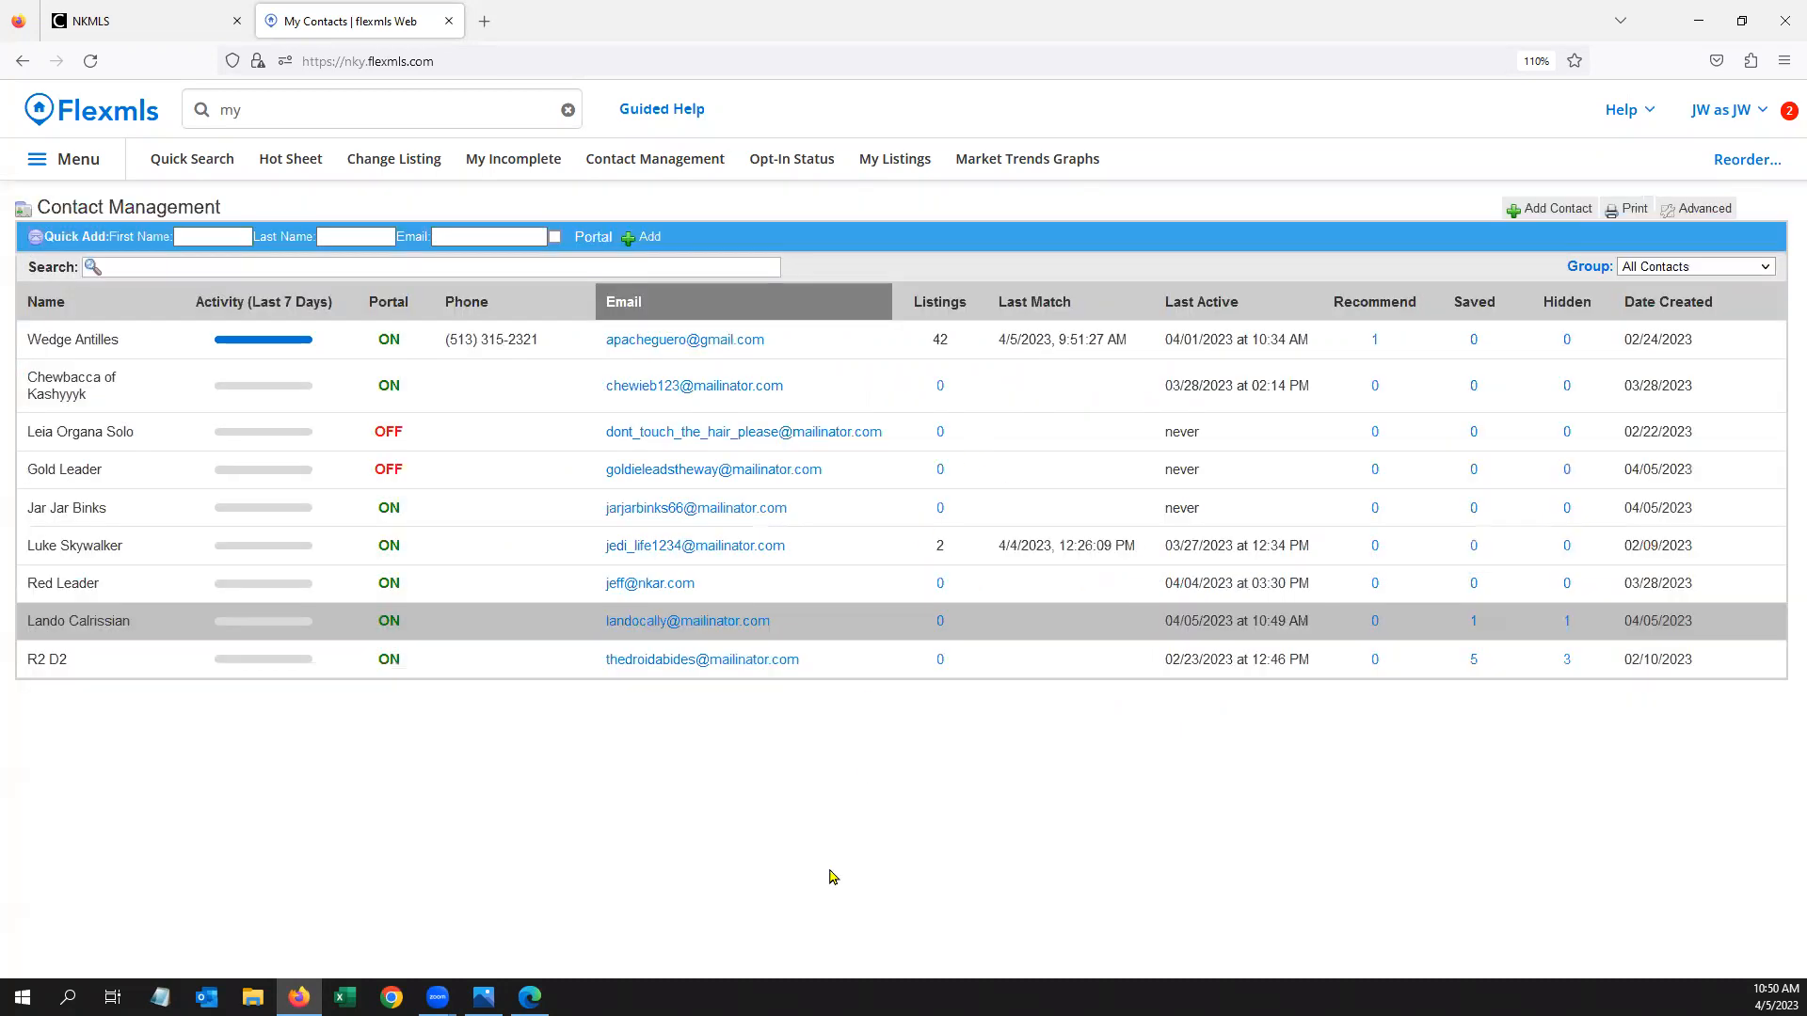
{"action": "left_click", "coordinate": [530, 996]}
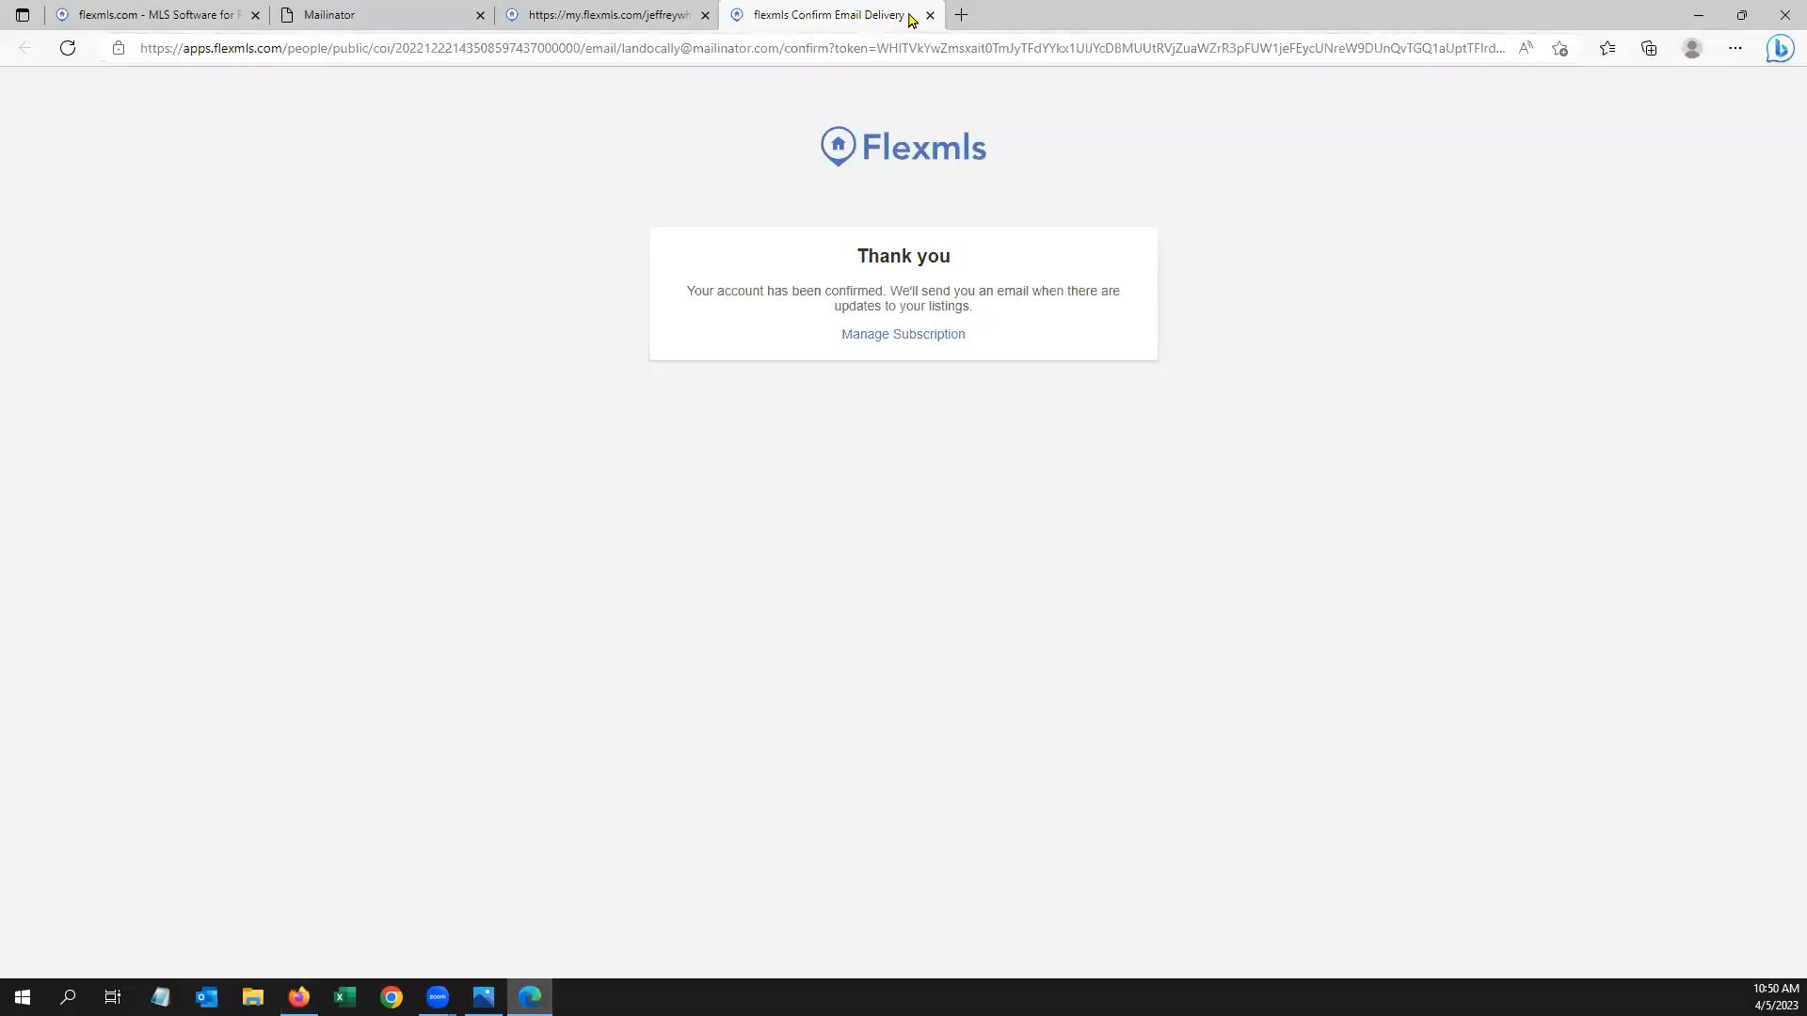
Close the confirmation tab and open the 5 listings from the 'Your listings' e-mail
{"action": "key", "text": "ctrl+w"}
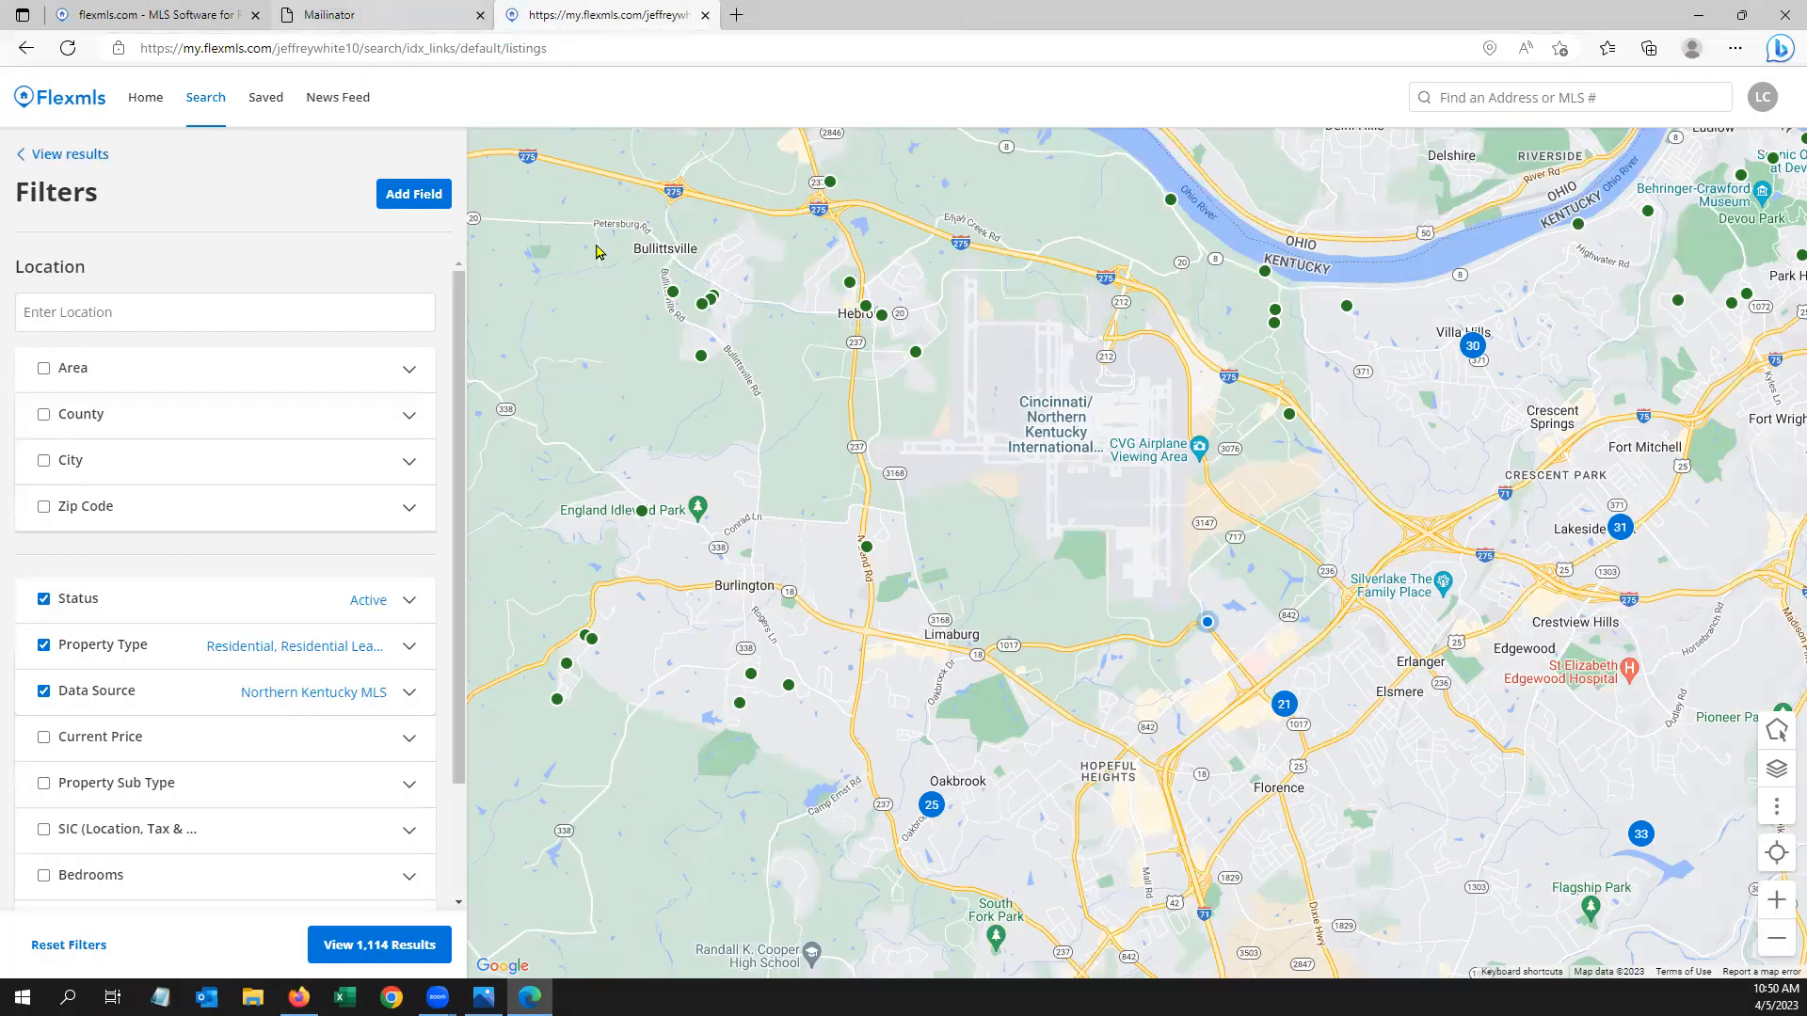
{"action": "key", "text": "ctrl+shift+Tab"}
{"action": "left_click", "coordinate": [1717, 175]}
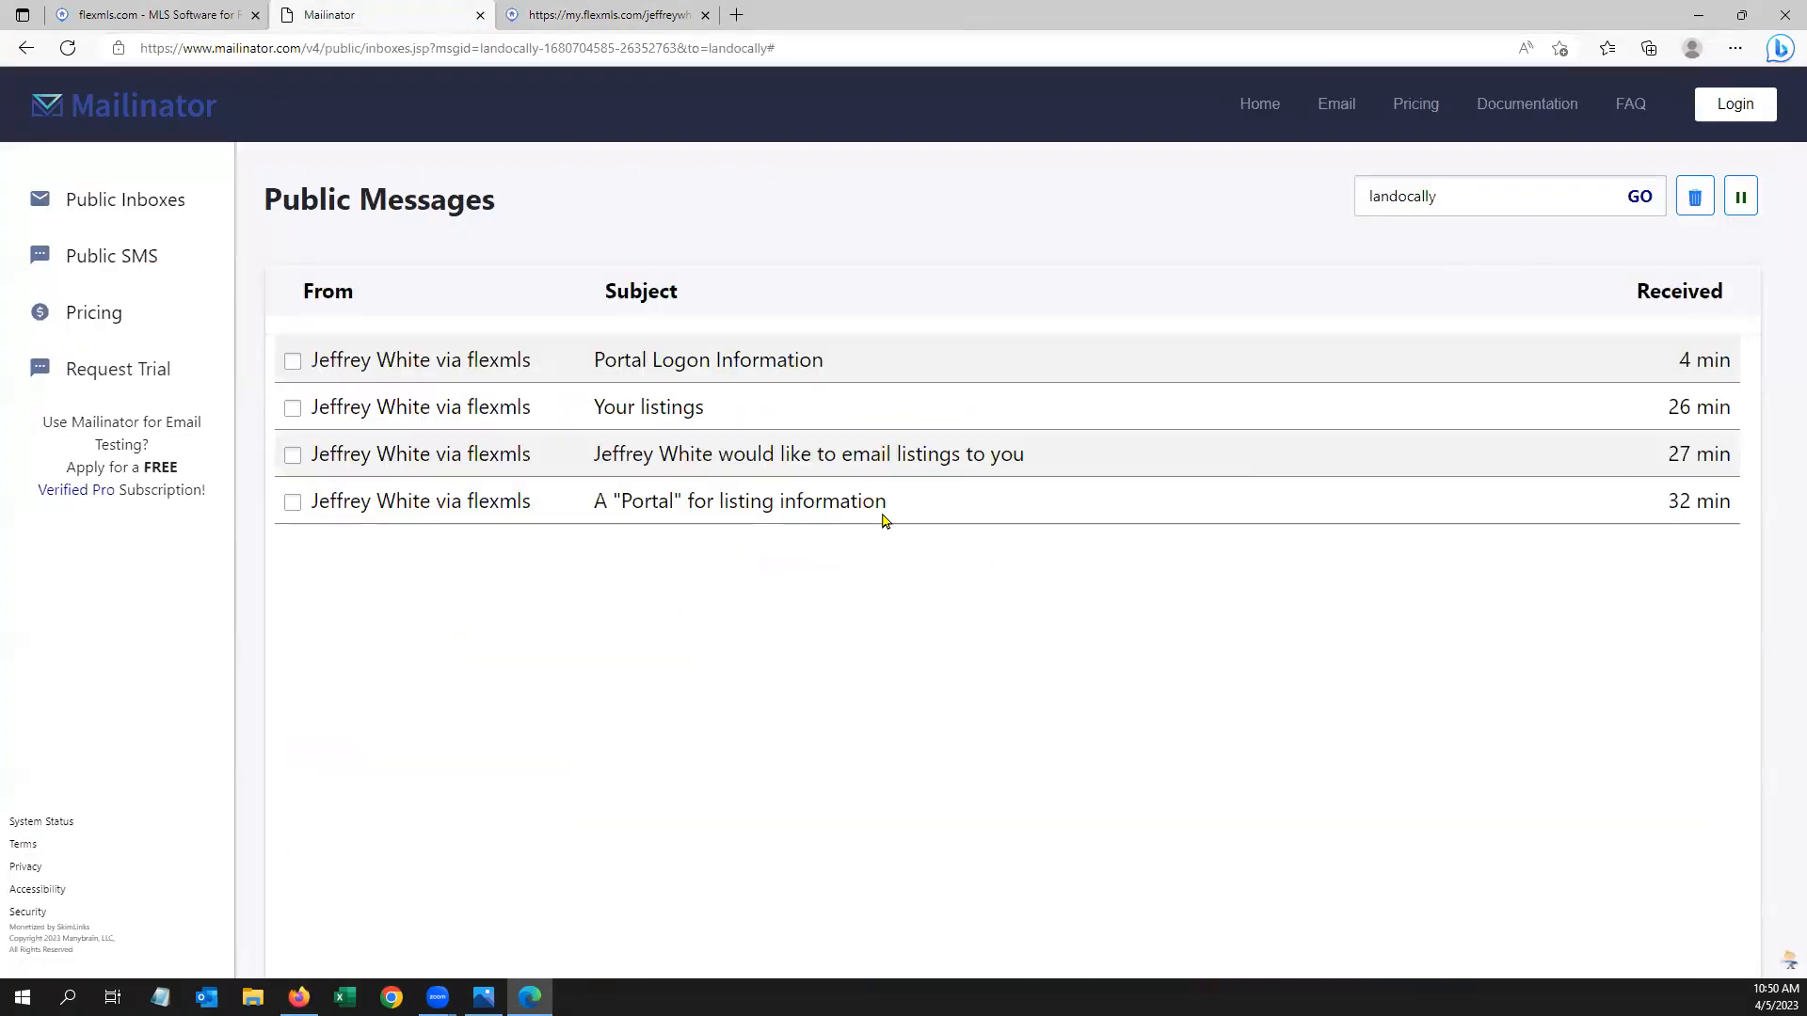
{"action": "left_click", "coordinate": [662, 412]}
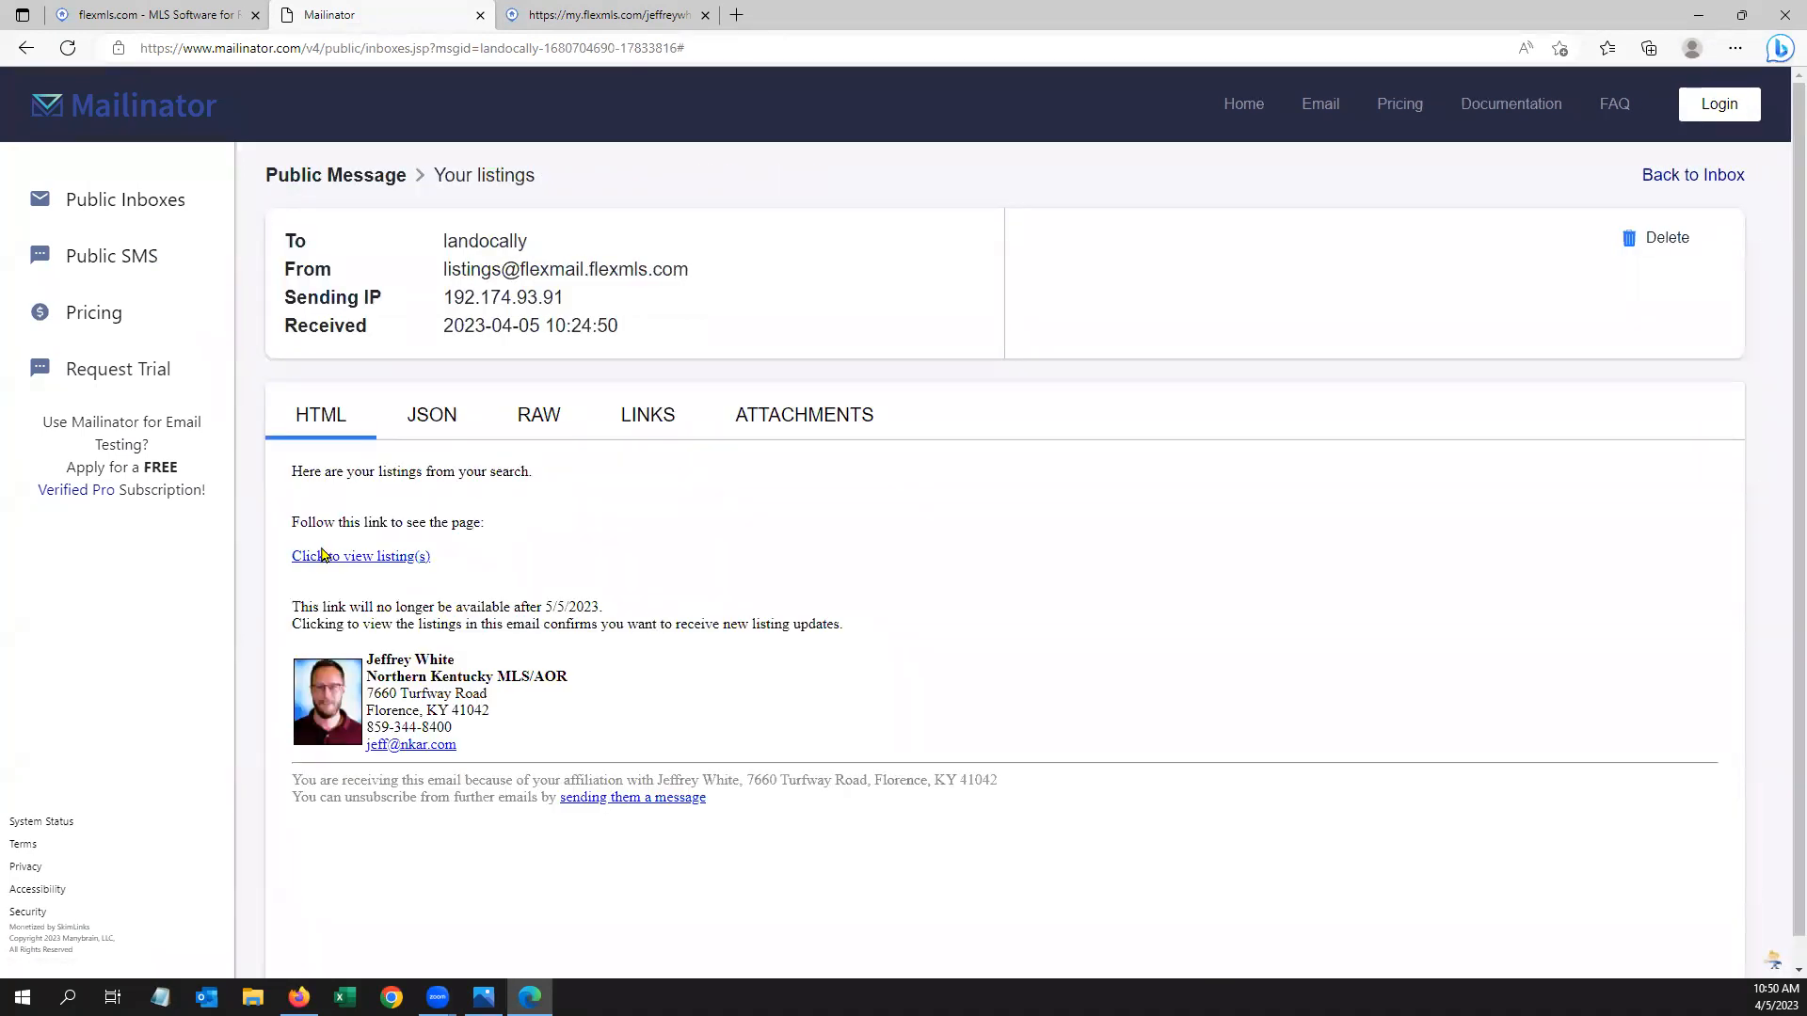
{"action": "left_click", "coordinate": [365, 559]}
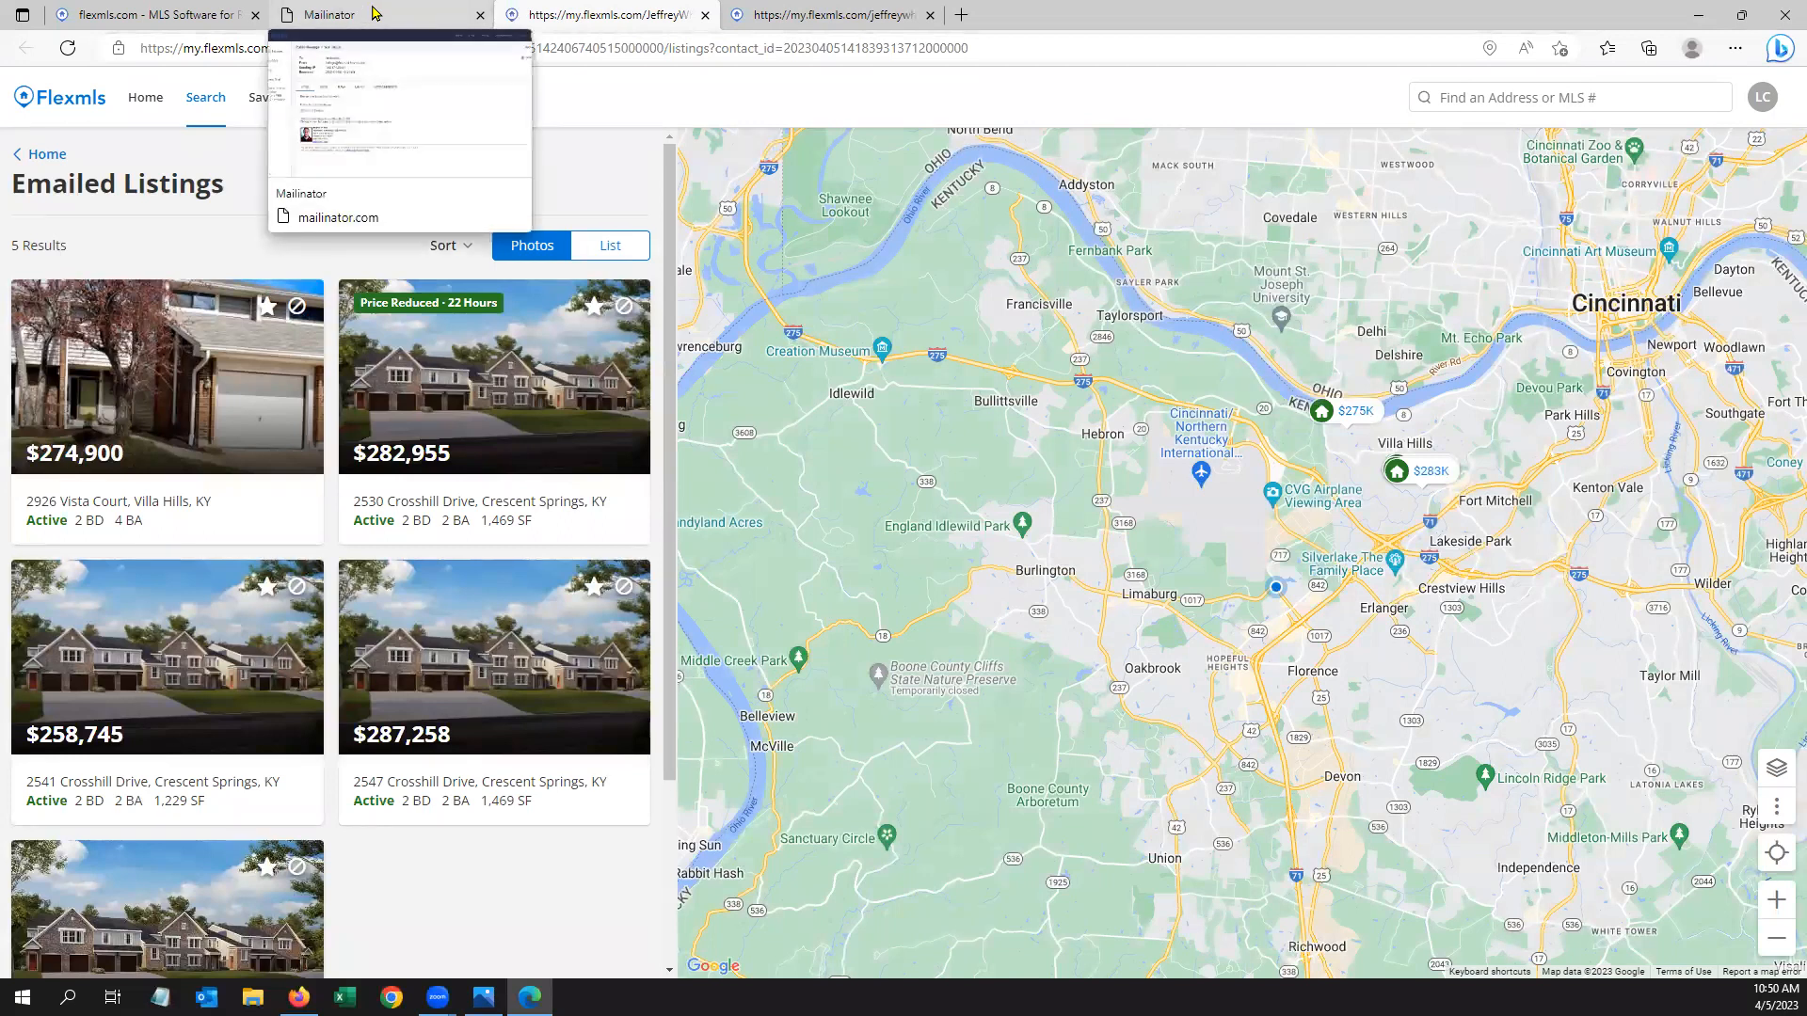
{"action": "left_click", "coordinate": [374, 13]}
{"action": "left_click", "coordinate": [1720, 177]}
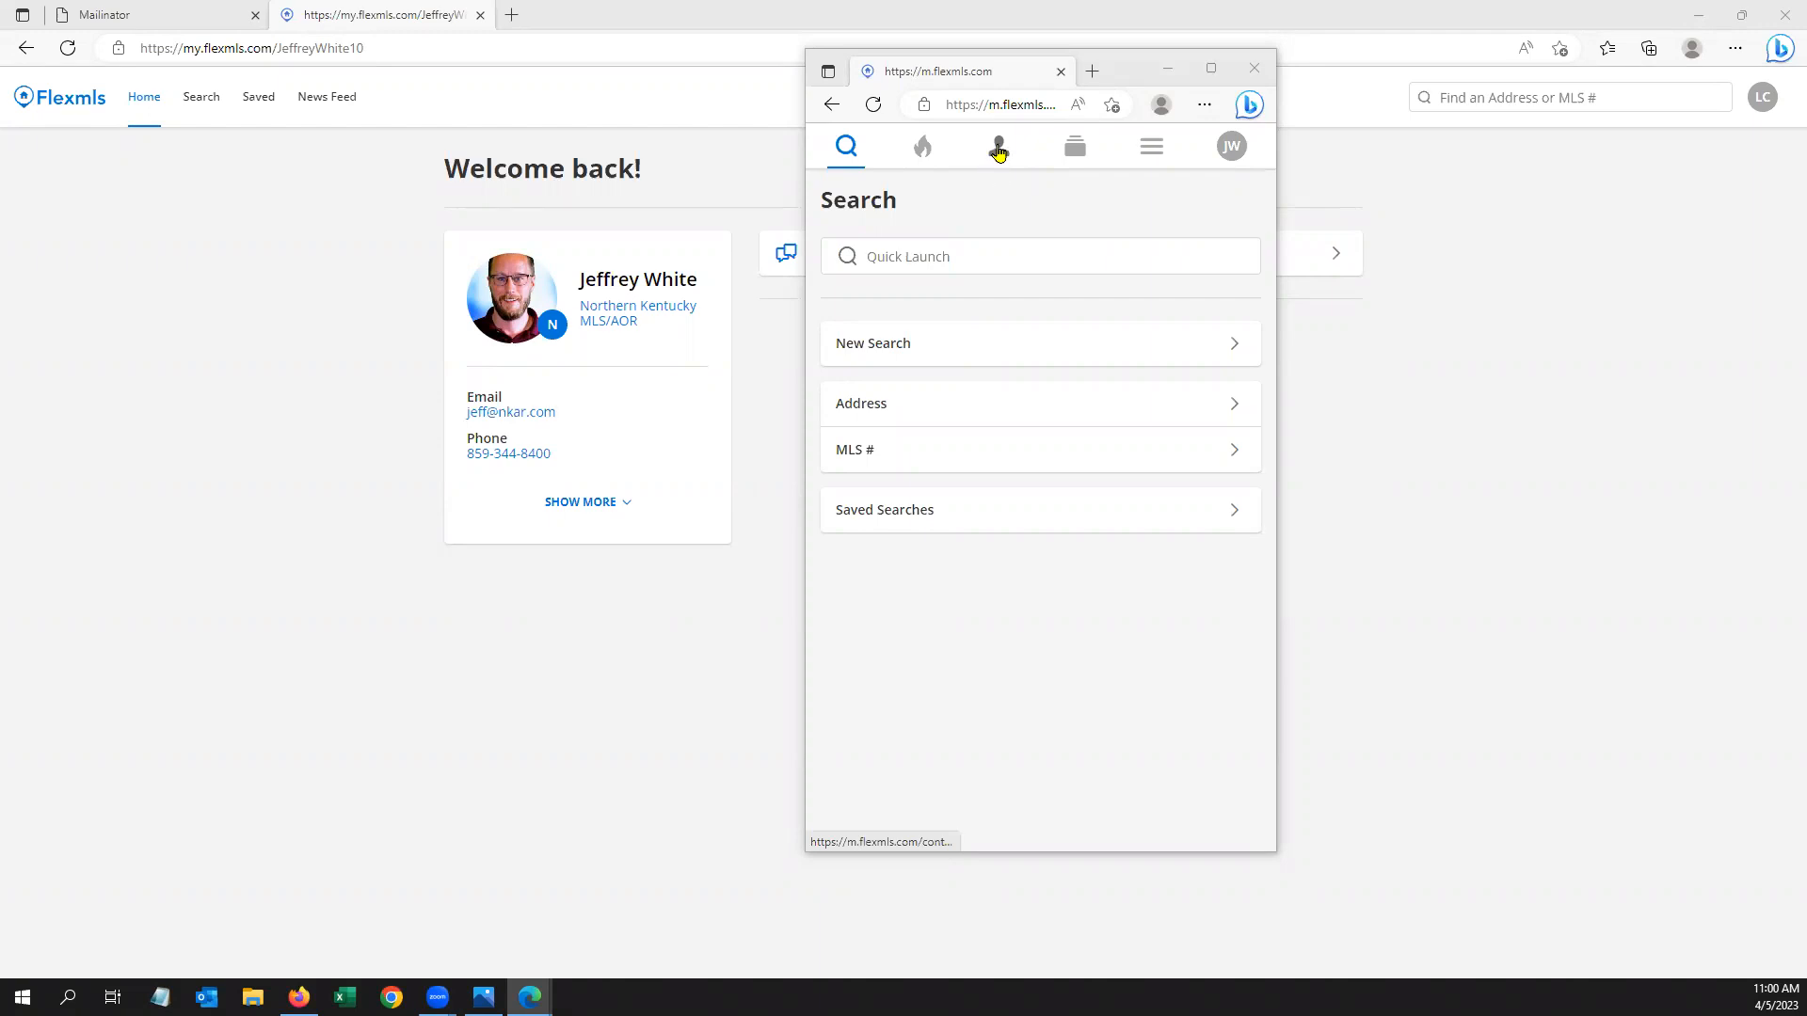
Open the Flexmls Mobile Contacts list from the top-bar person icon
{"action": "left_click", "coordinate": [1000, 151]}
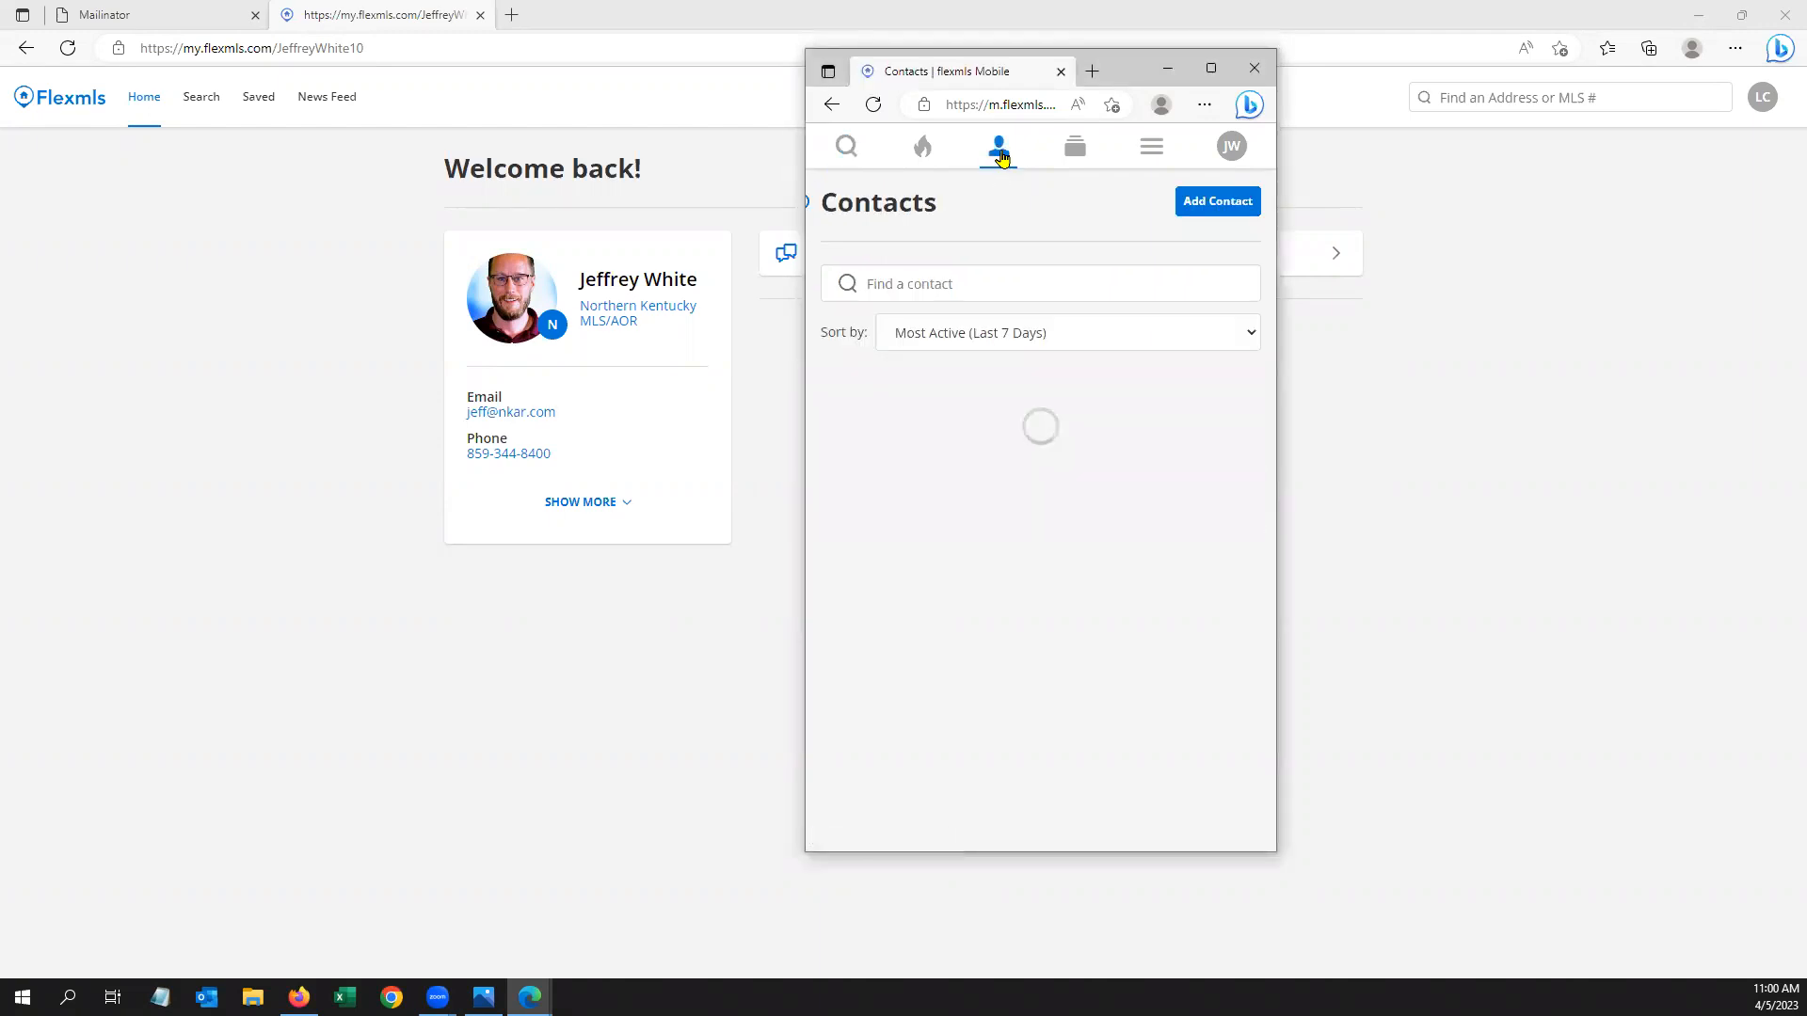
Add a contact with a mailinator e-mail address, first and last name, and tap Done
{"action": "left_click", "coordinate": [1222, 207]}
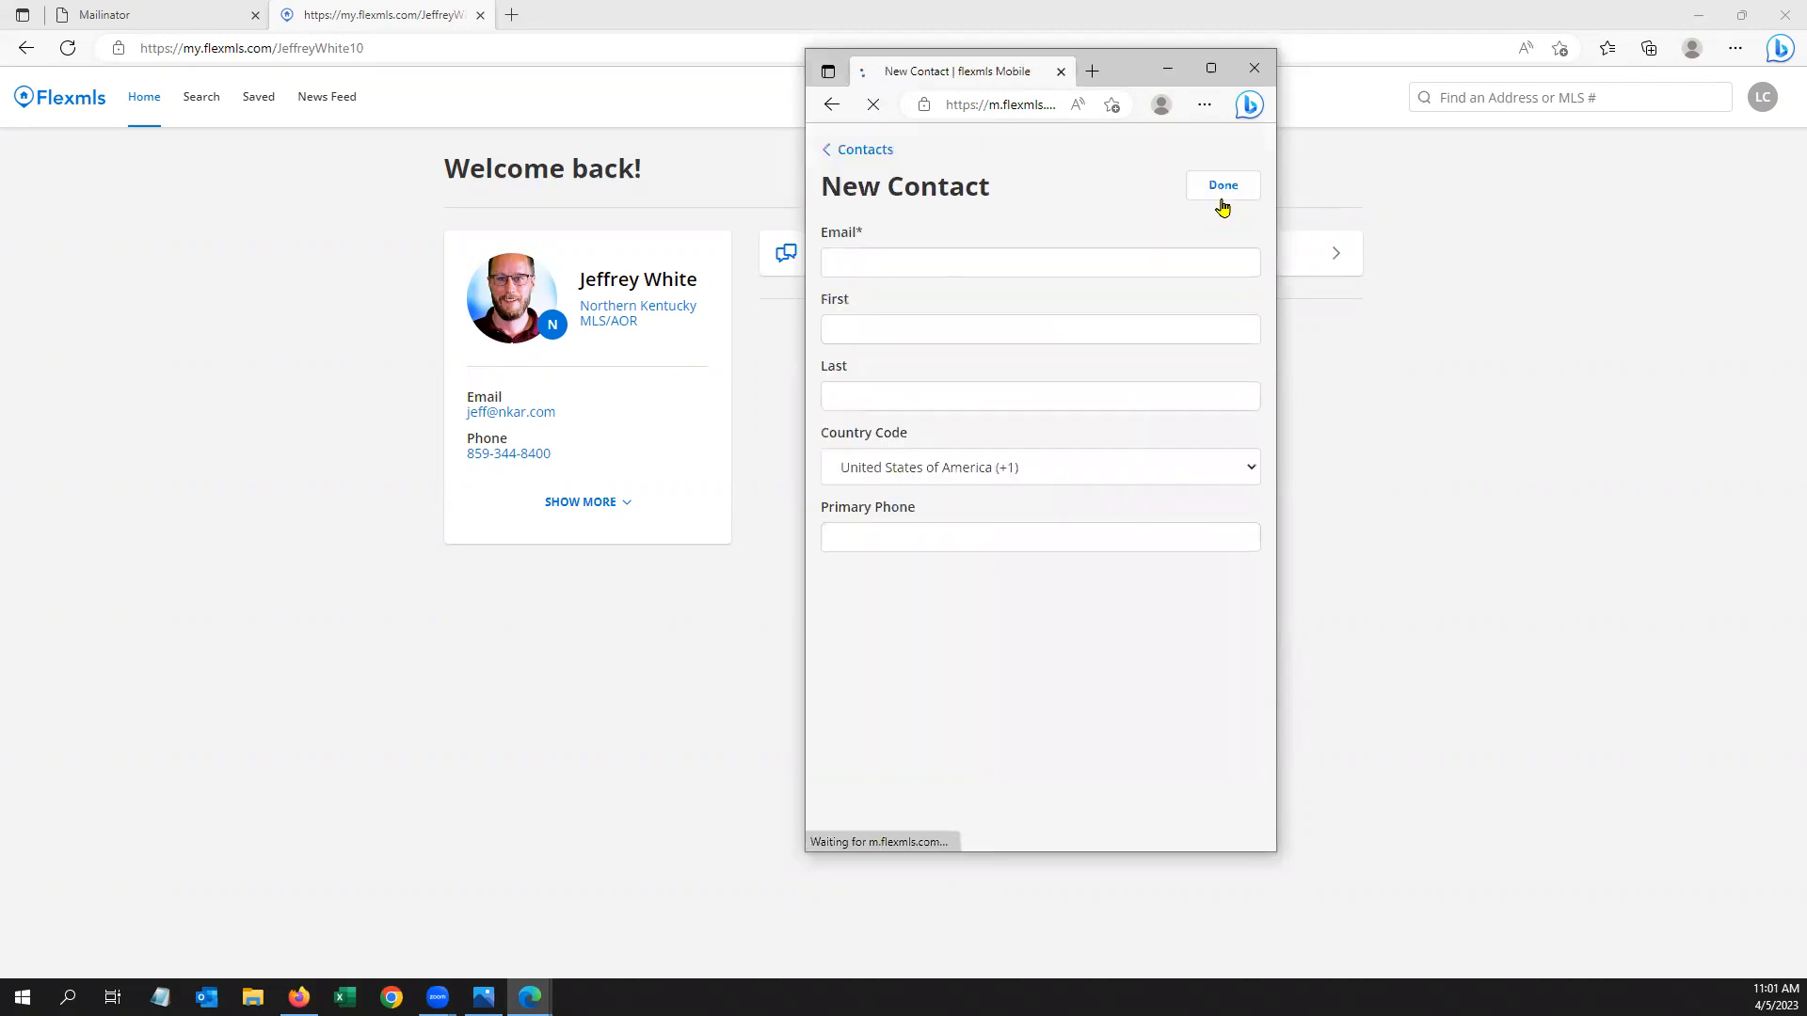
{"action": "left_click", "coordinate": [942, 262]}
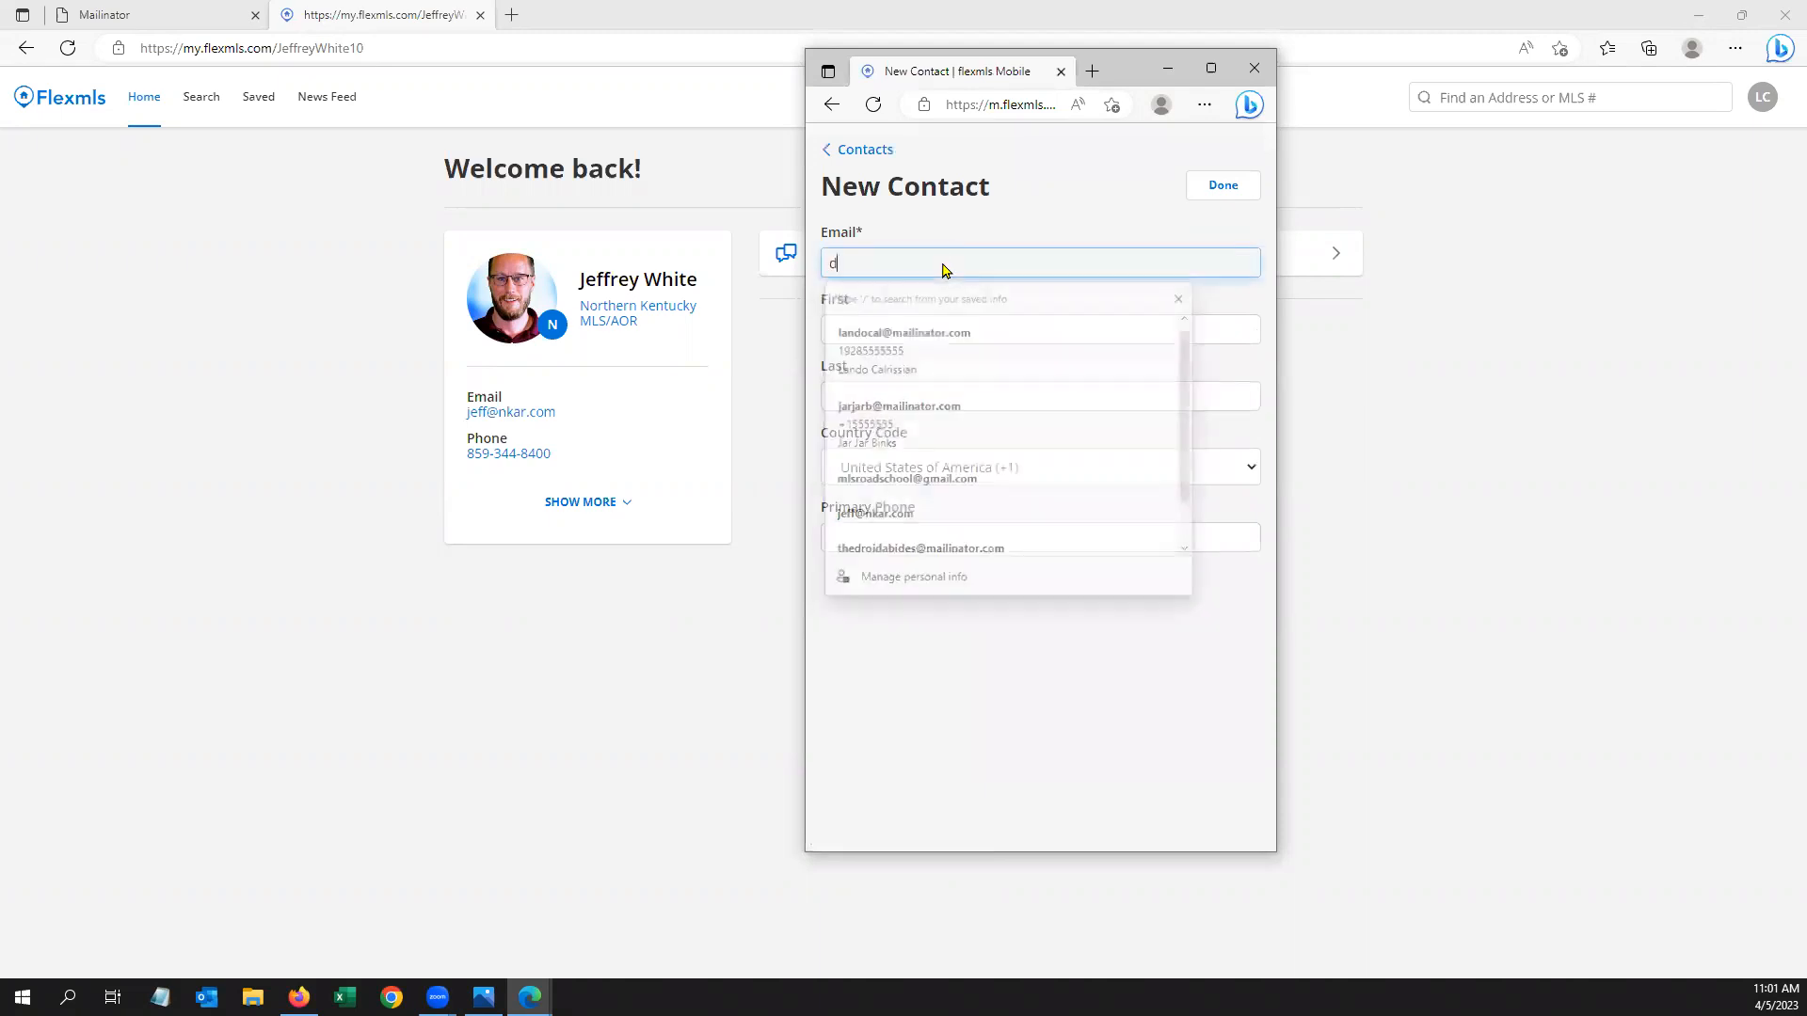
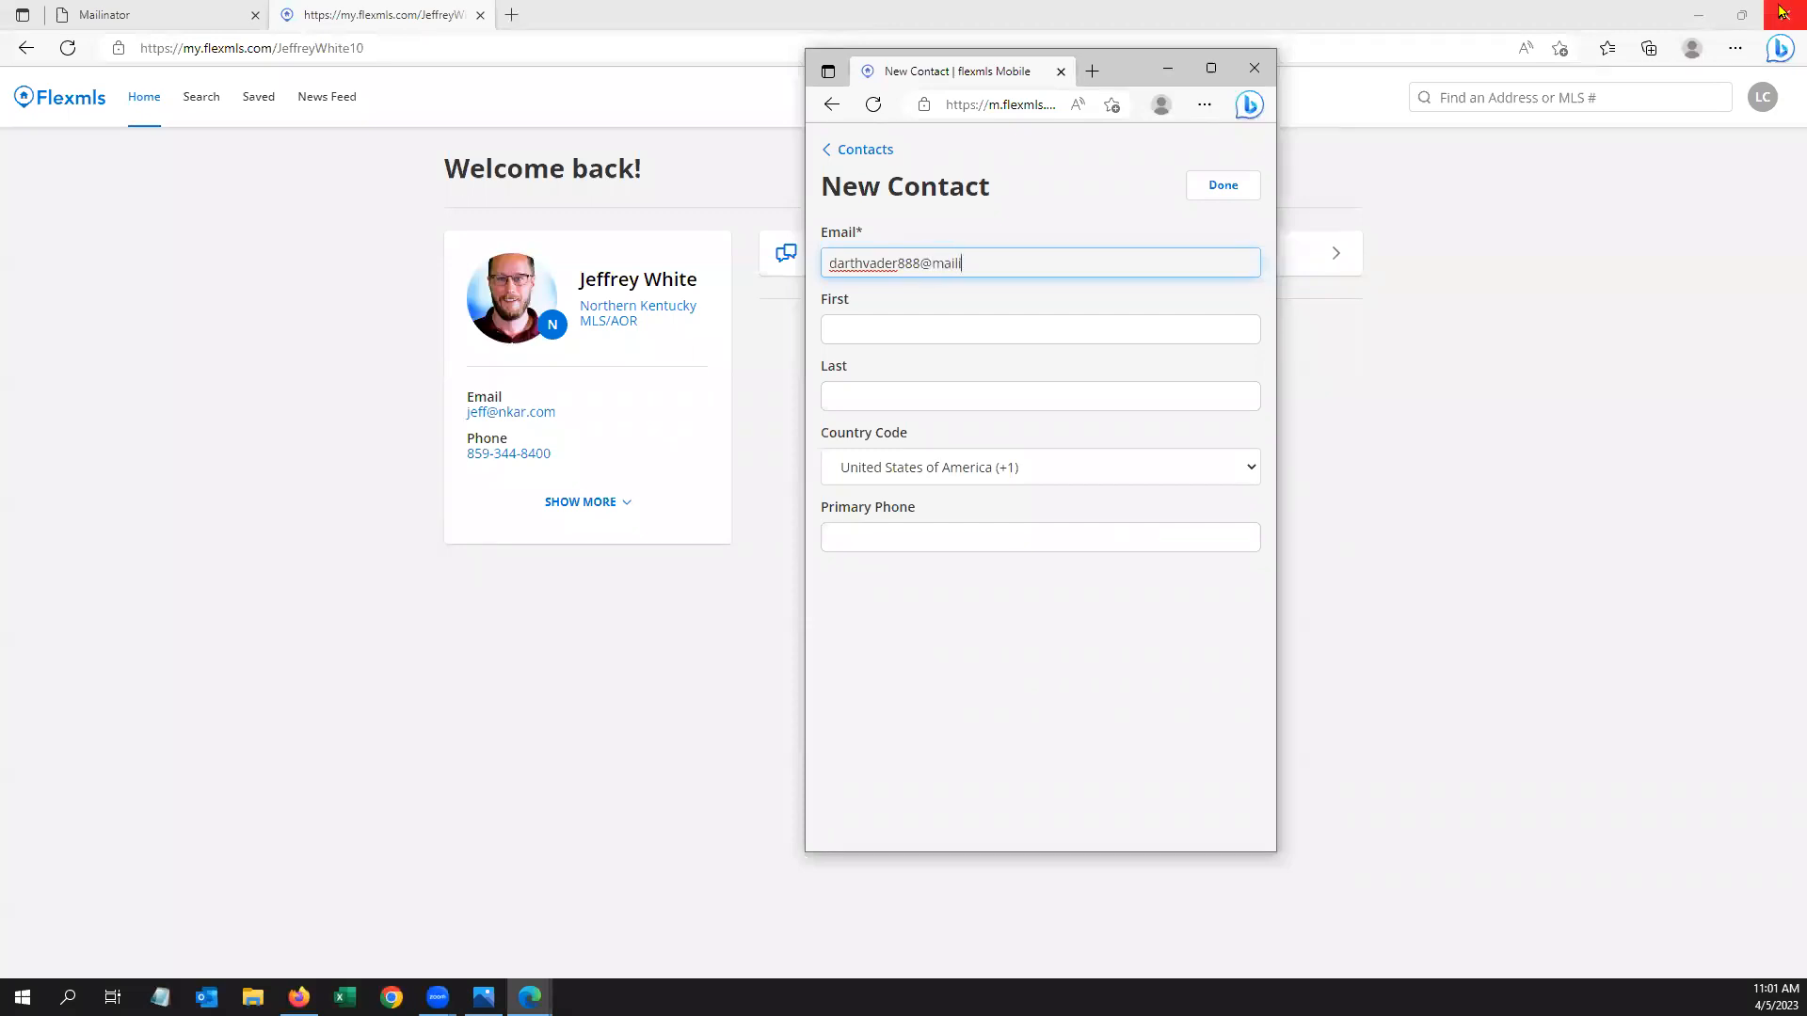
{"action": "left_click", "coordinate": [924, 328]}
{"action": "type", "text": "Darth"}
{"action": "key", "text": "Tab"}
{"action": "type", "text": "Vader"}
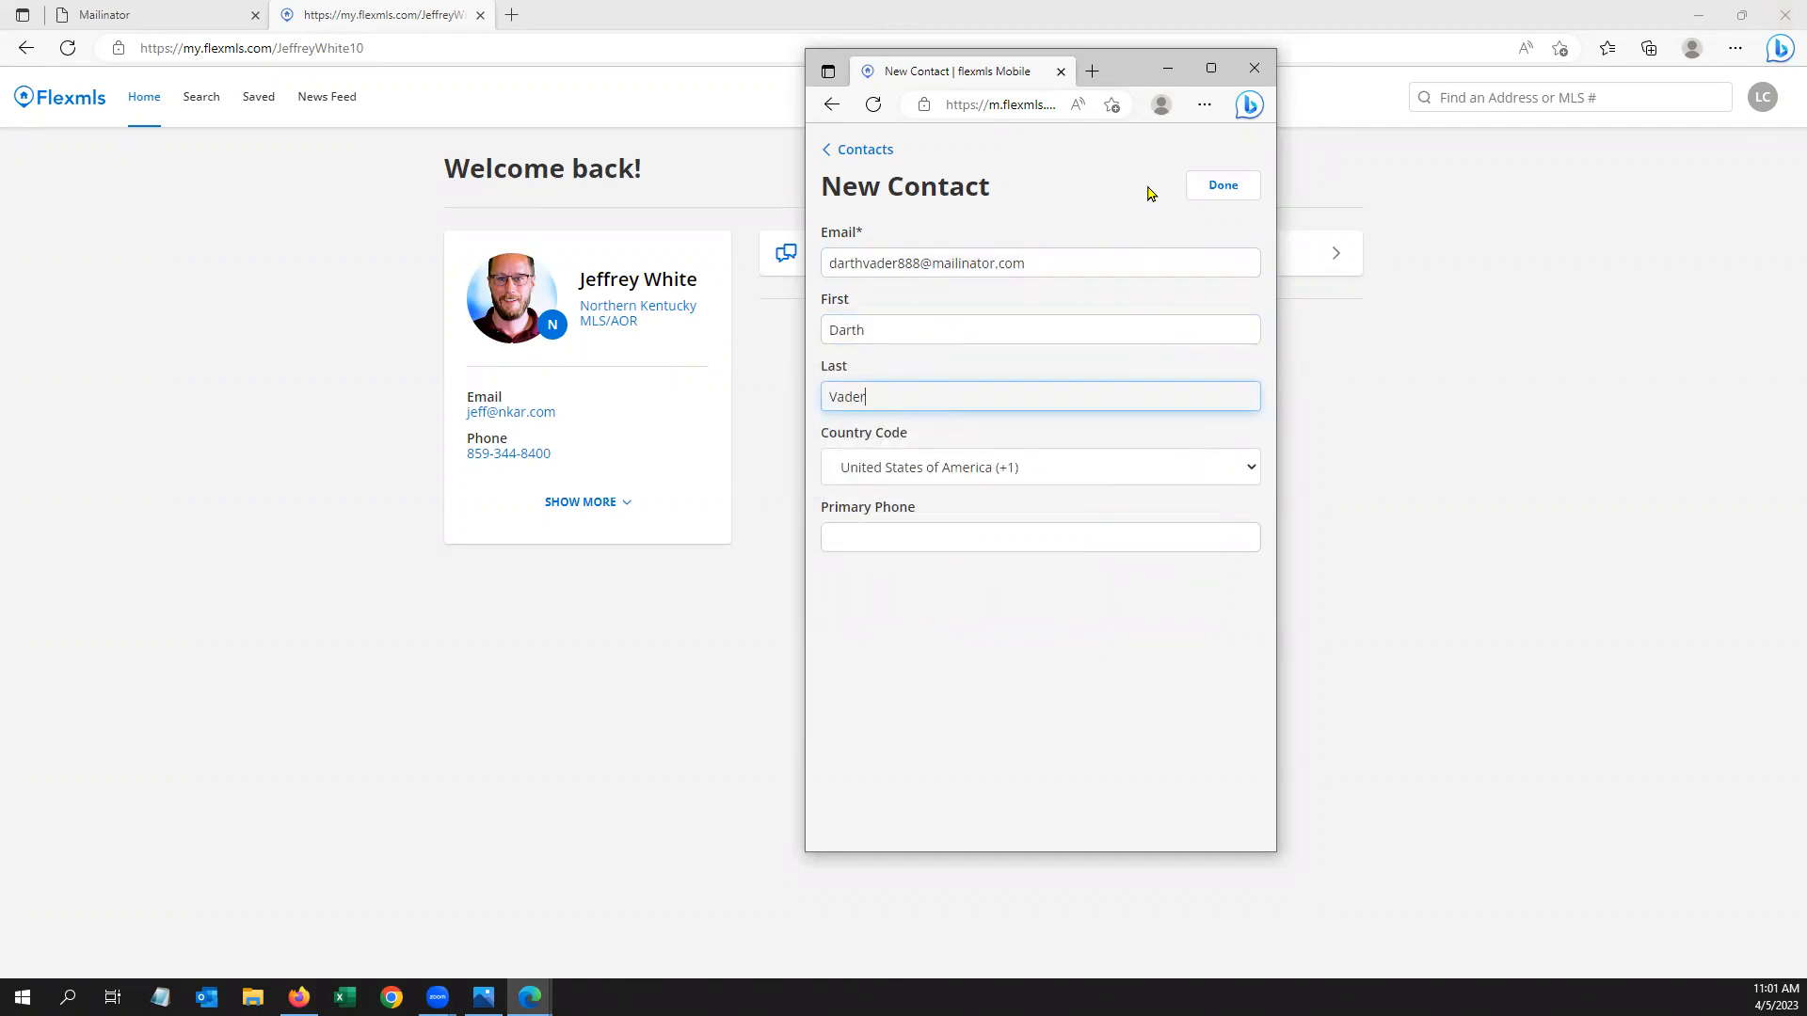
{"action": "left_click", "coordinate": [1232, 194]}
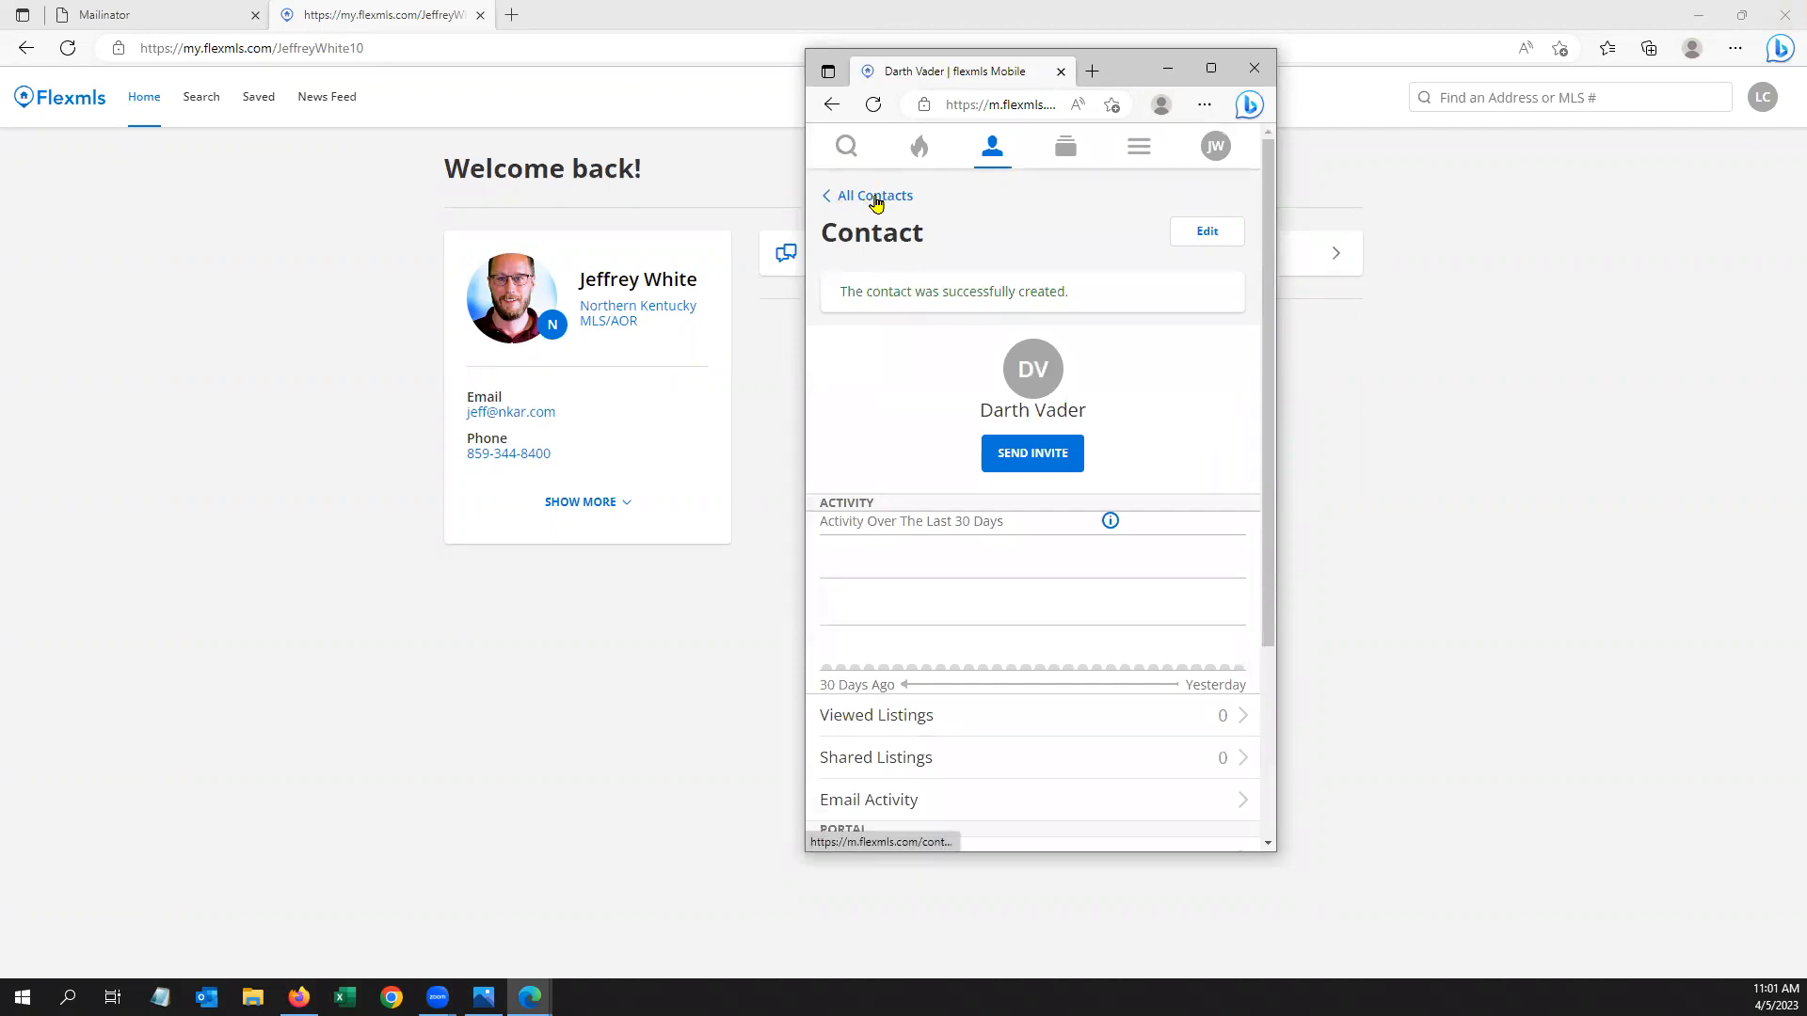
Send the new contact a portal invitation, then return through All Contacts to Search
{"action": "left_click", "coordinate": [1040, 466]}
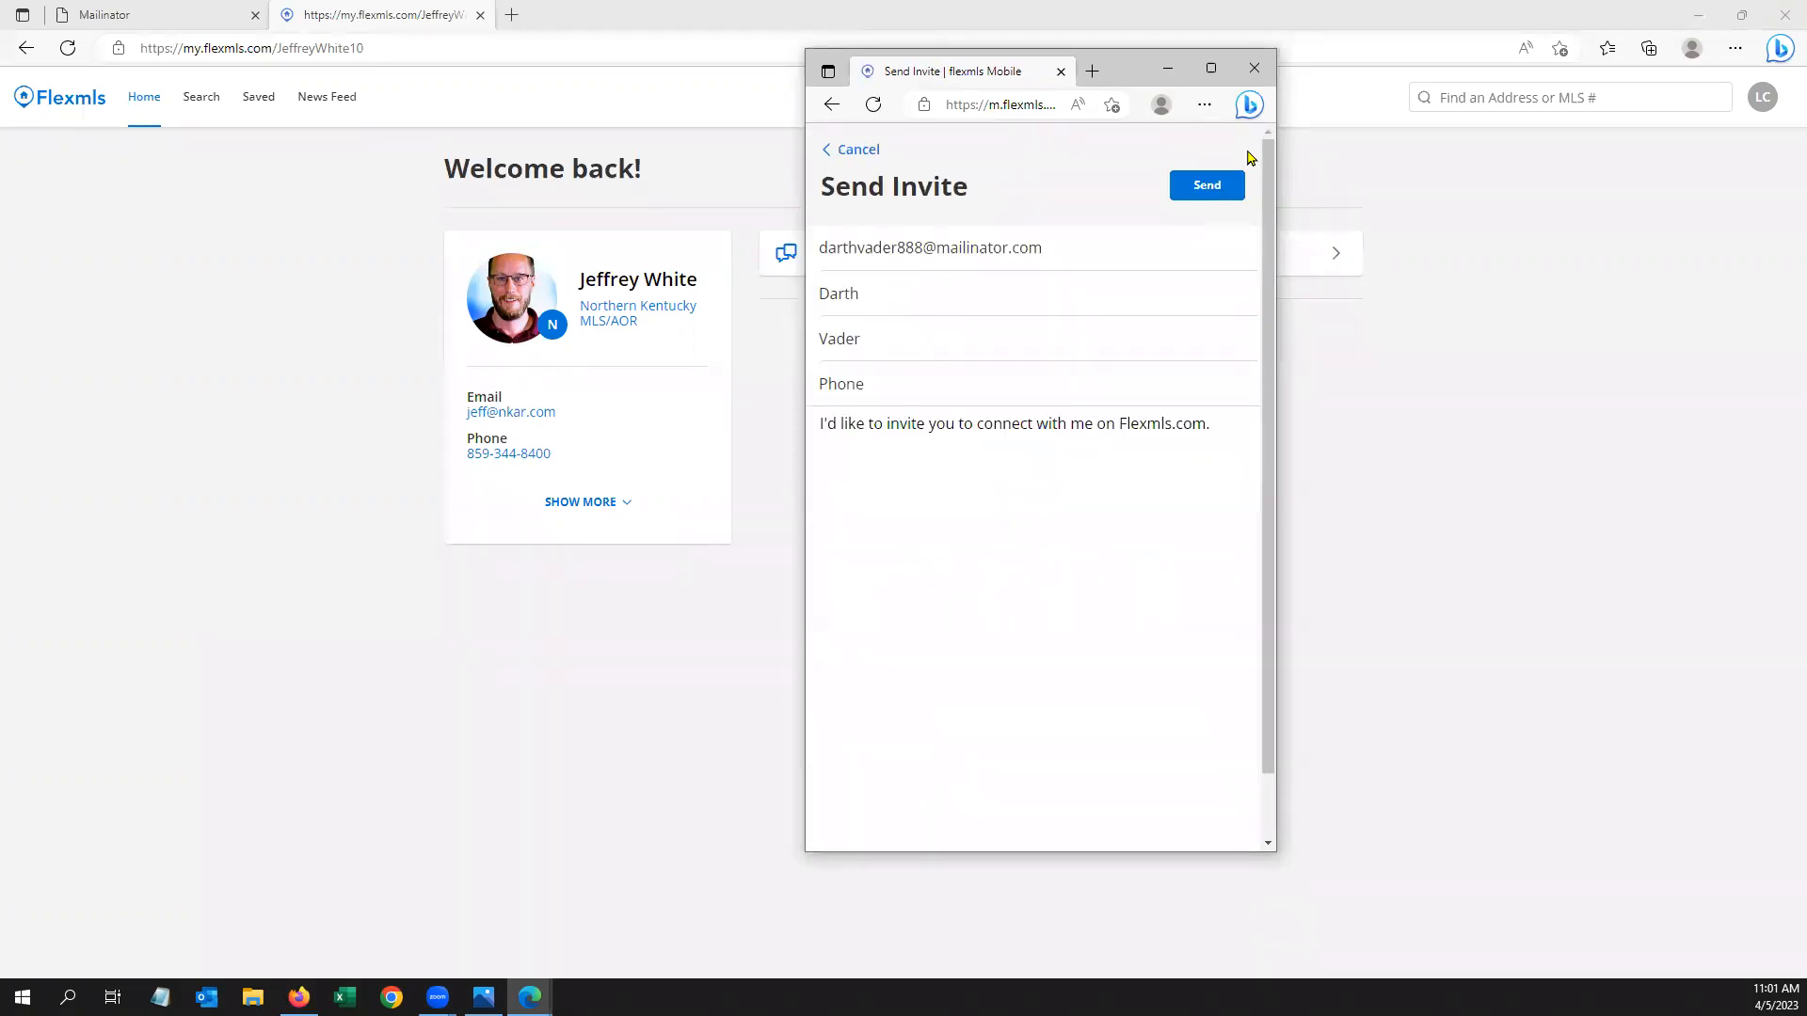
{"action": "left_click", "coordinate": [1217, 194]}
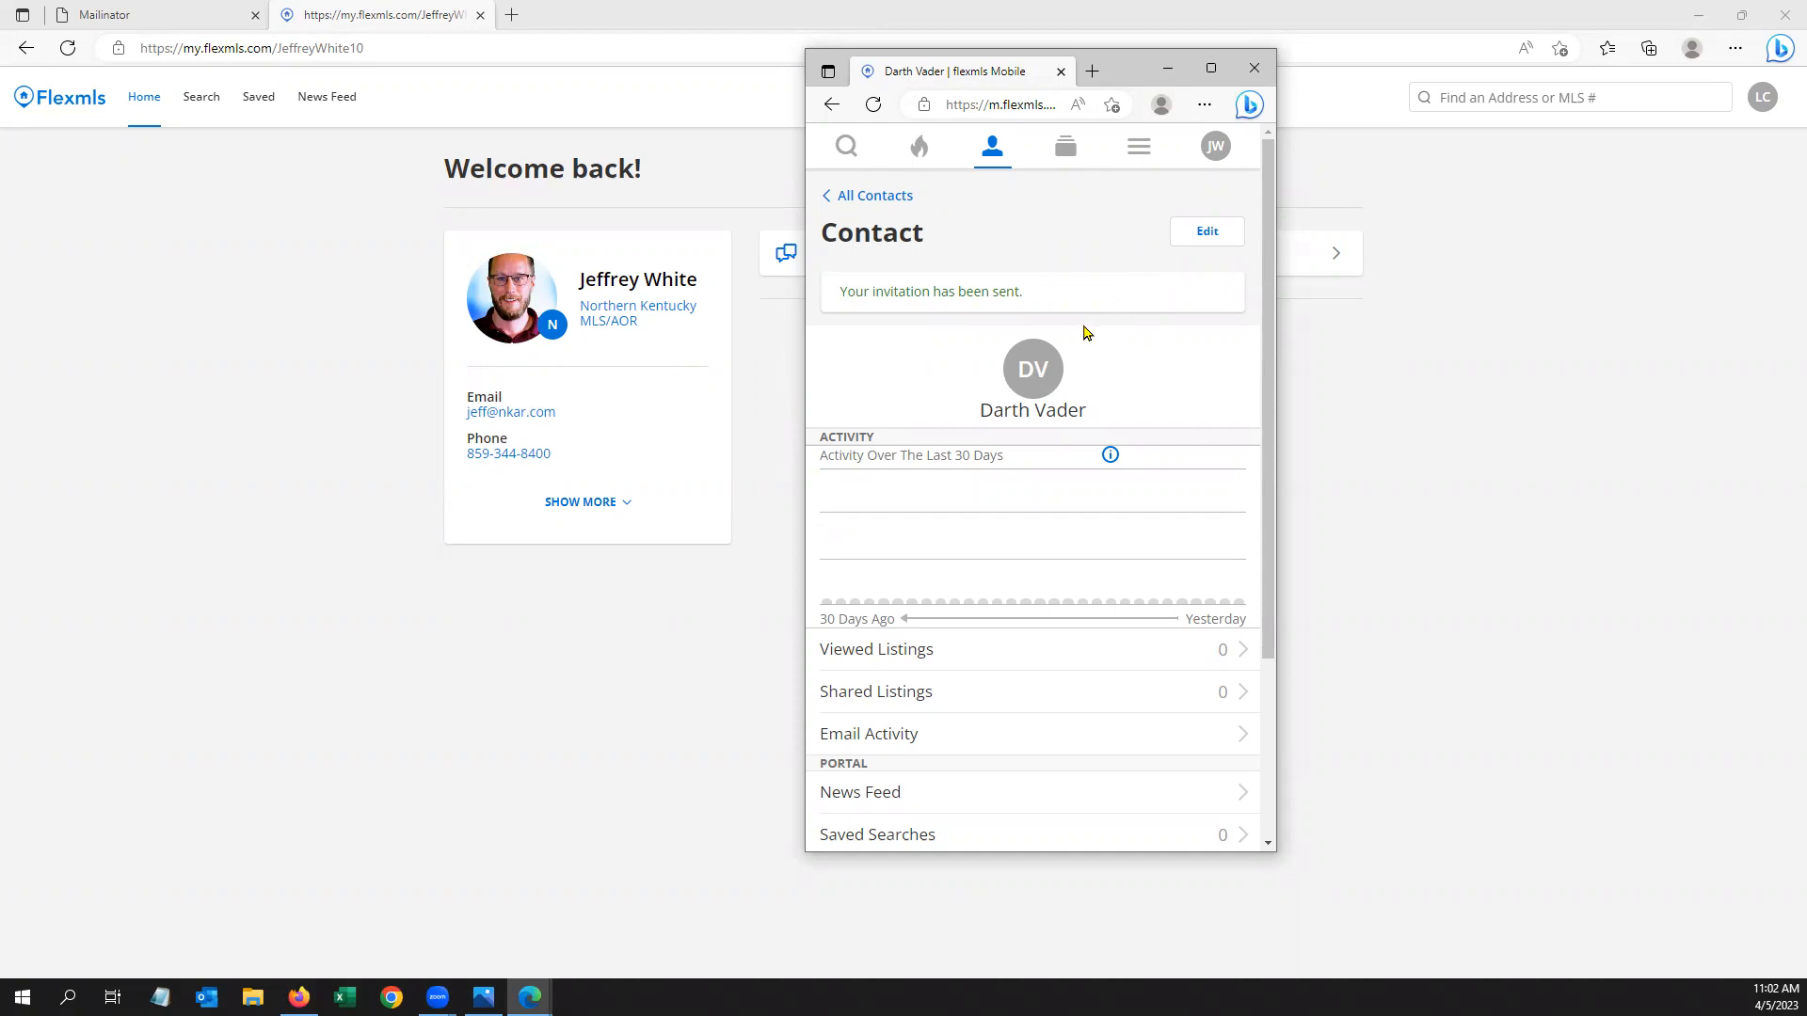
{"action": "left_click", "coordinate": [865, 197]}
{"action": "left_click", "coordinate": [847, 144]}
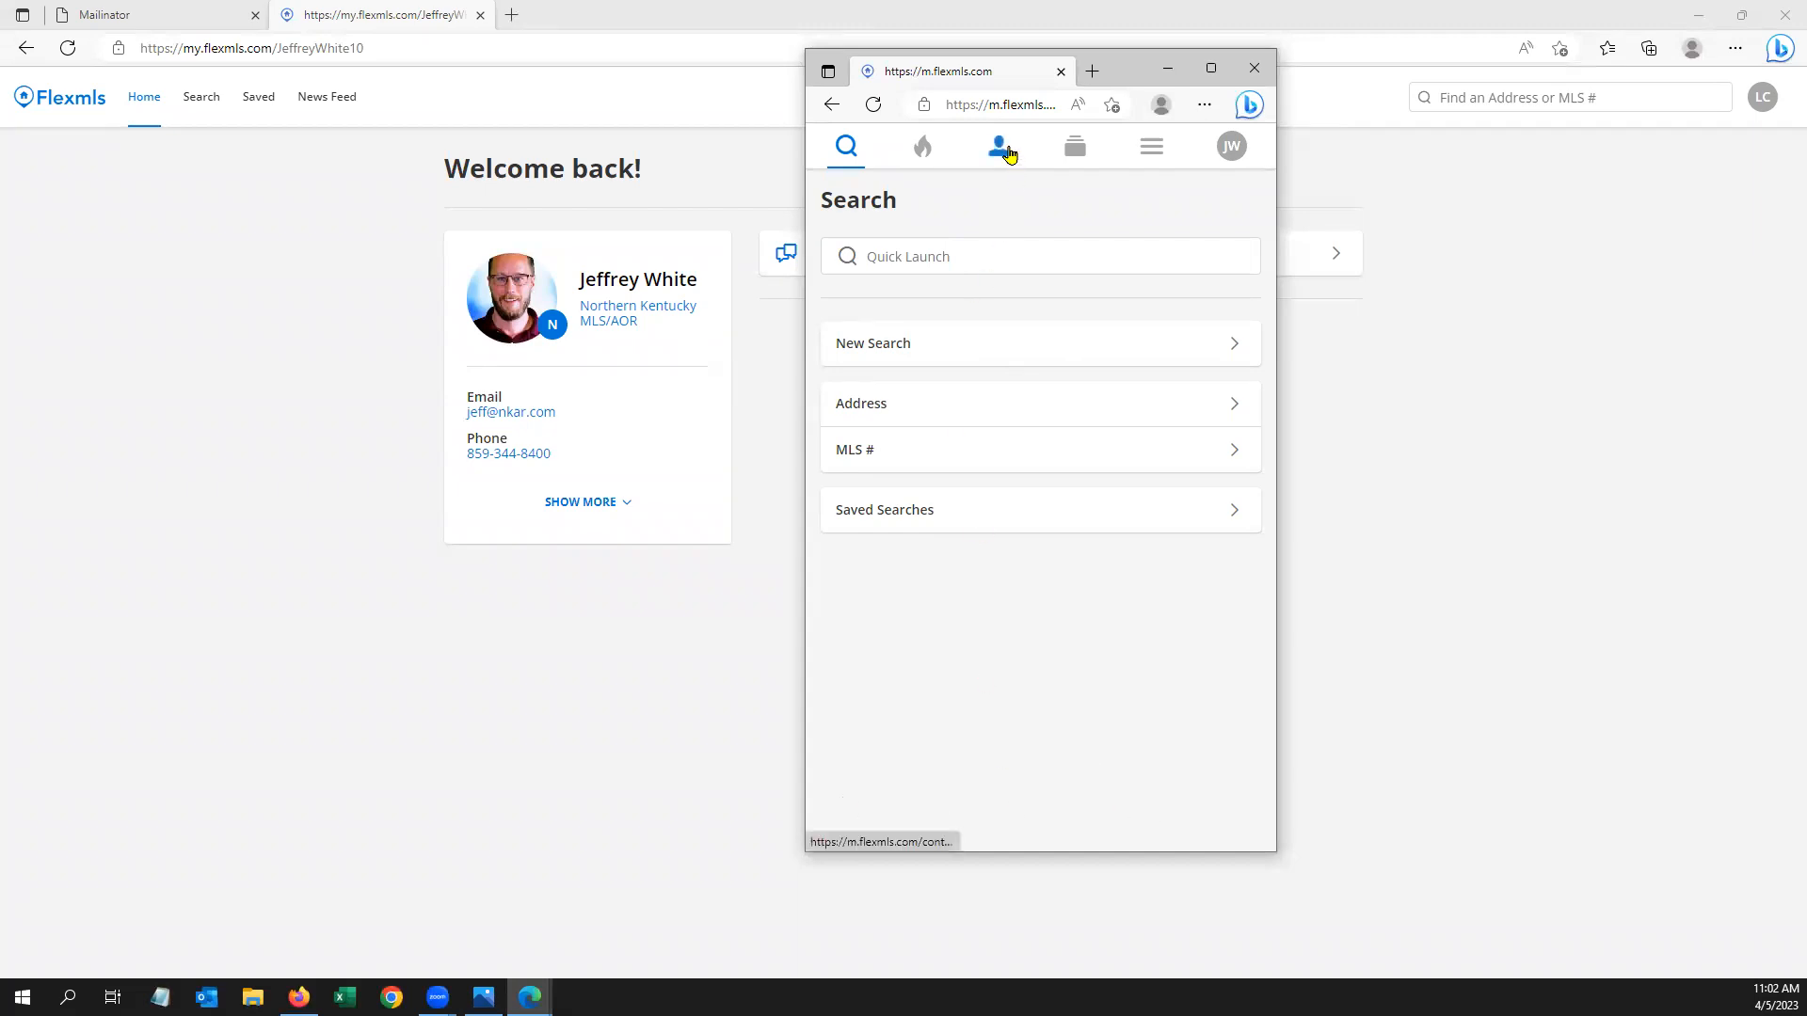
Reopen Contacts, abandon adding another contact, and minimize the Flexmls Mobile window
{"action": "left_click", "coordinate": [1003, 152]}
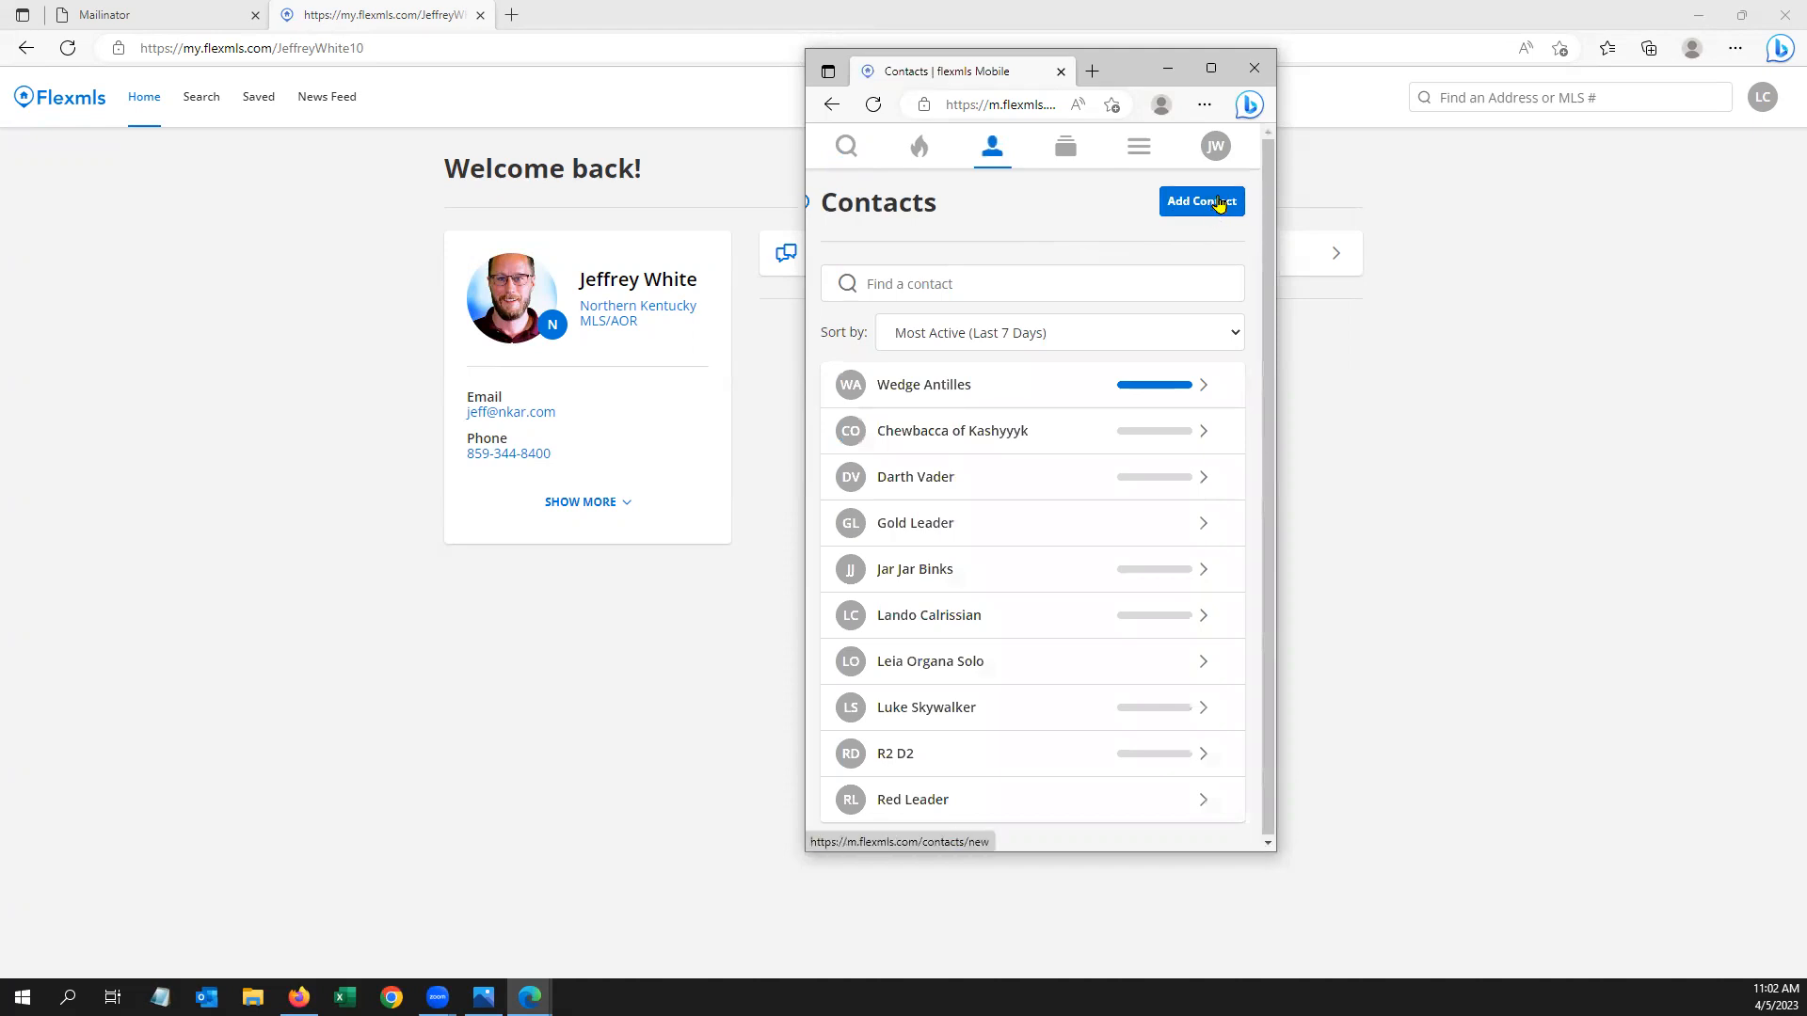
{"action": "left_click", "coordinate": [1220, 204]}
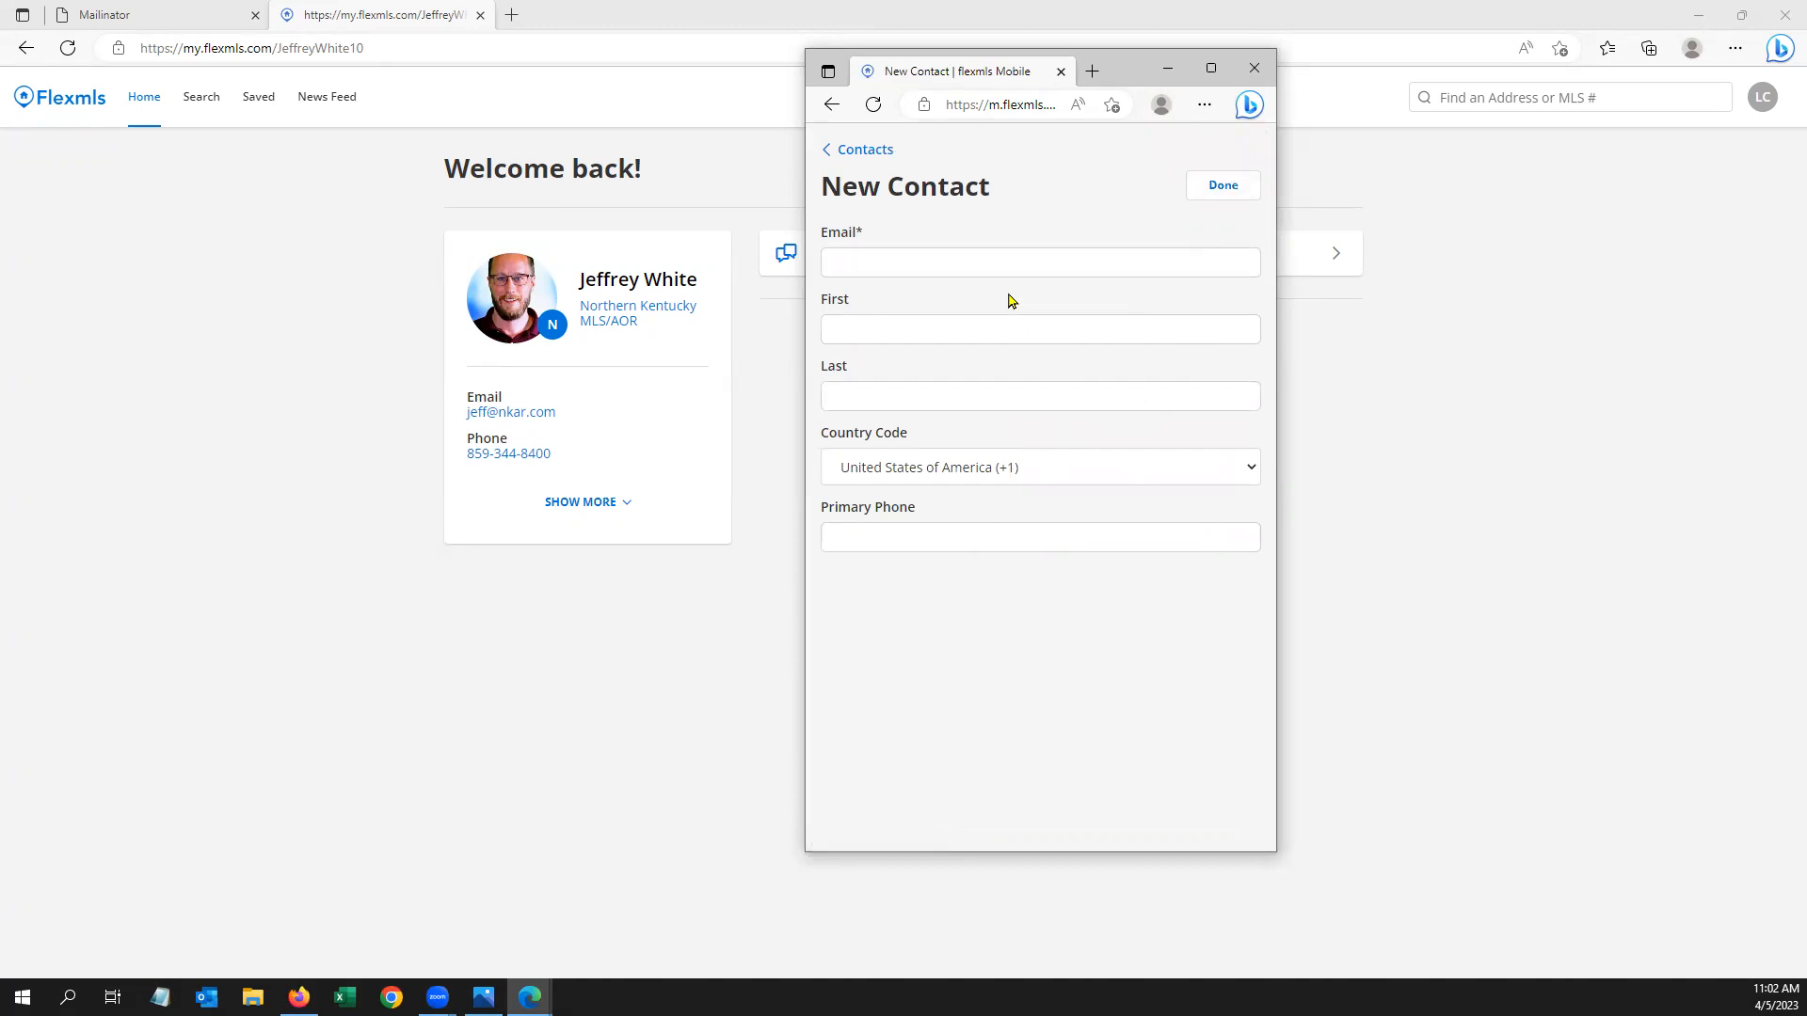
{"action": "left_click", "coordinate": [876, 150]}
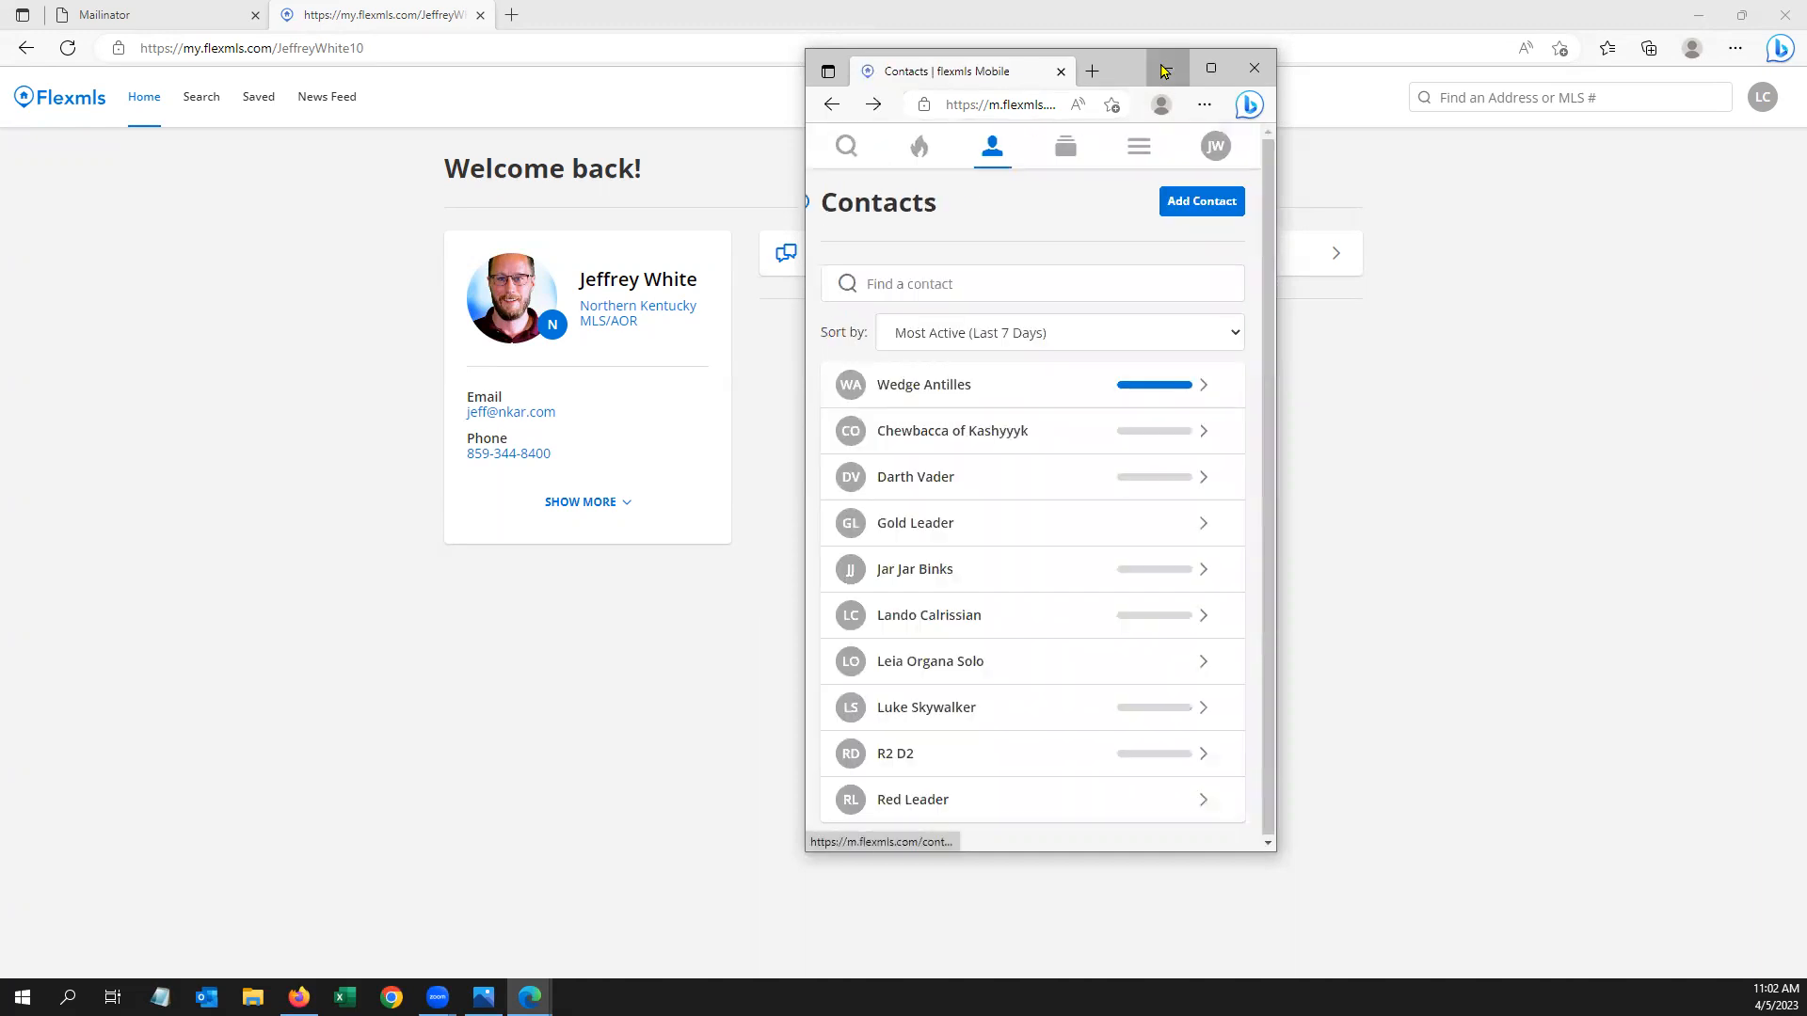
{"action": "left_click", "coordinate": [1166, 70]}
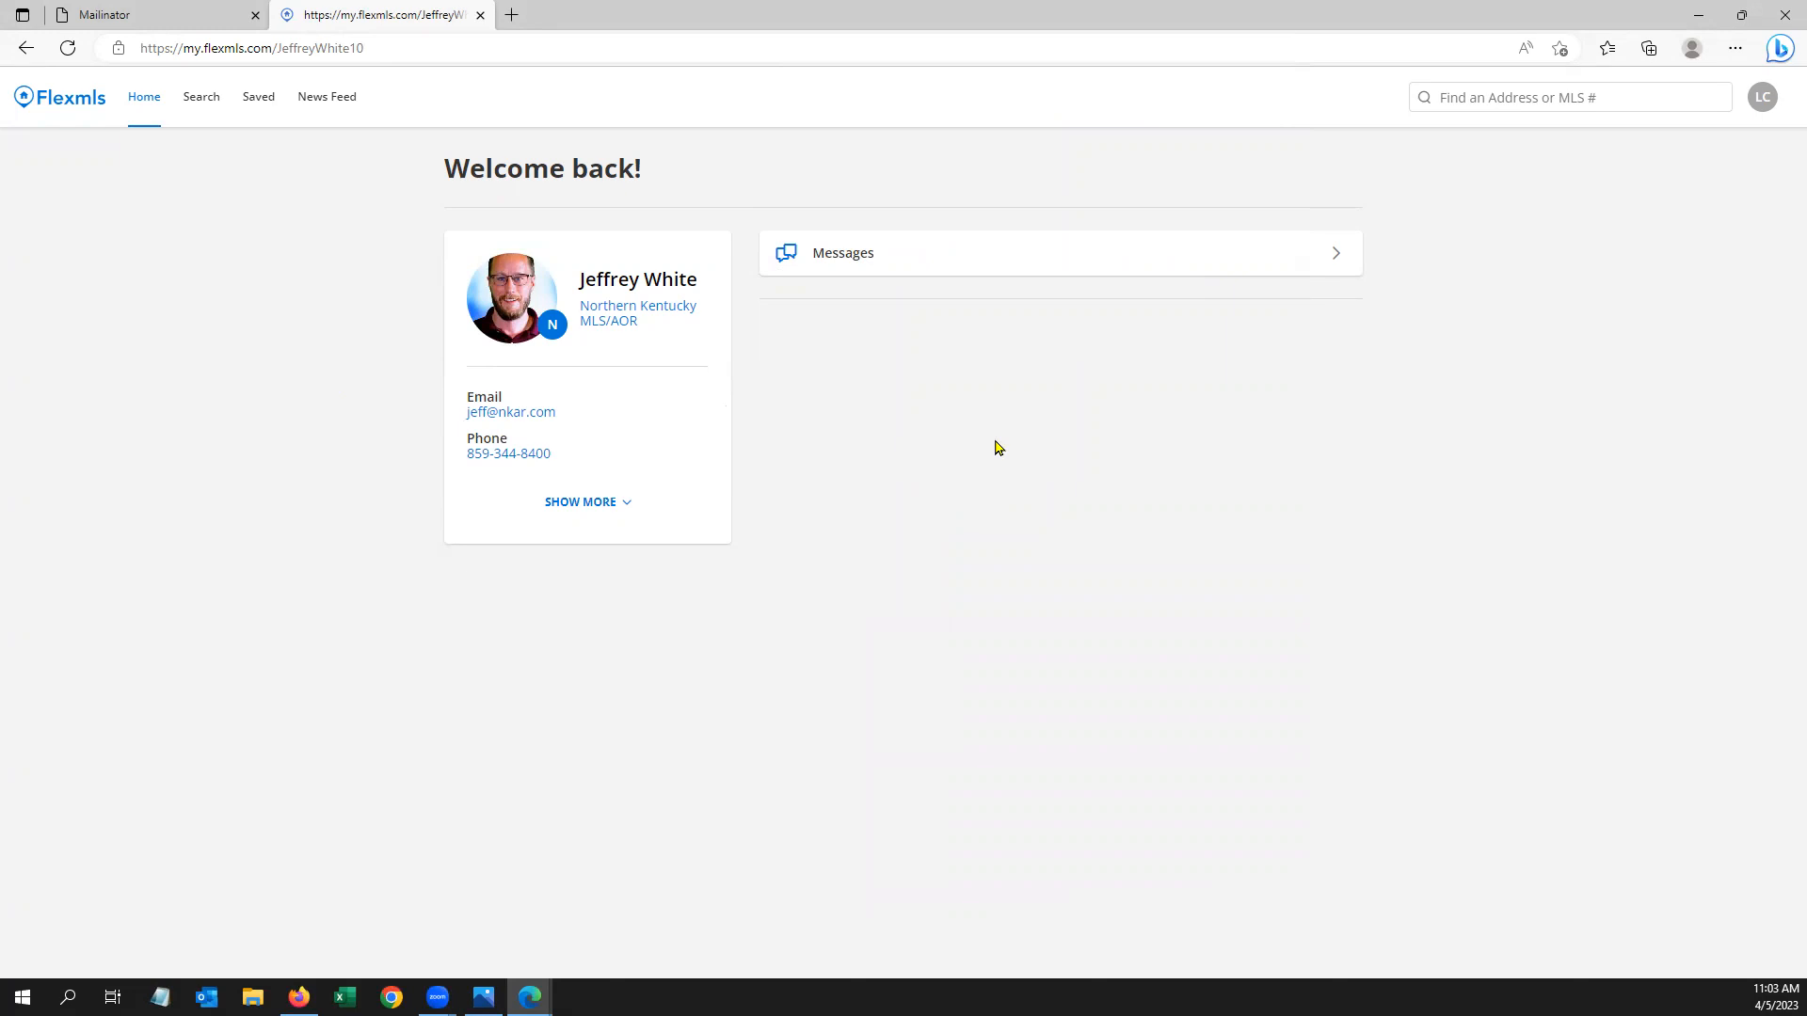
Go from the portal's Saved page to the property search with 1,114 results
{"action": "left_click", "coordinate": [268, 104]}
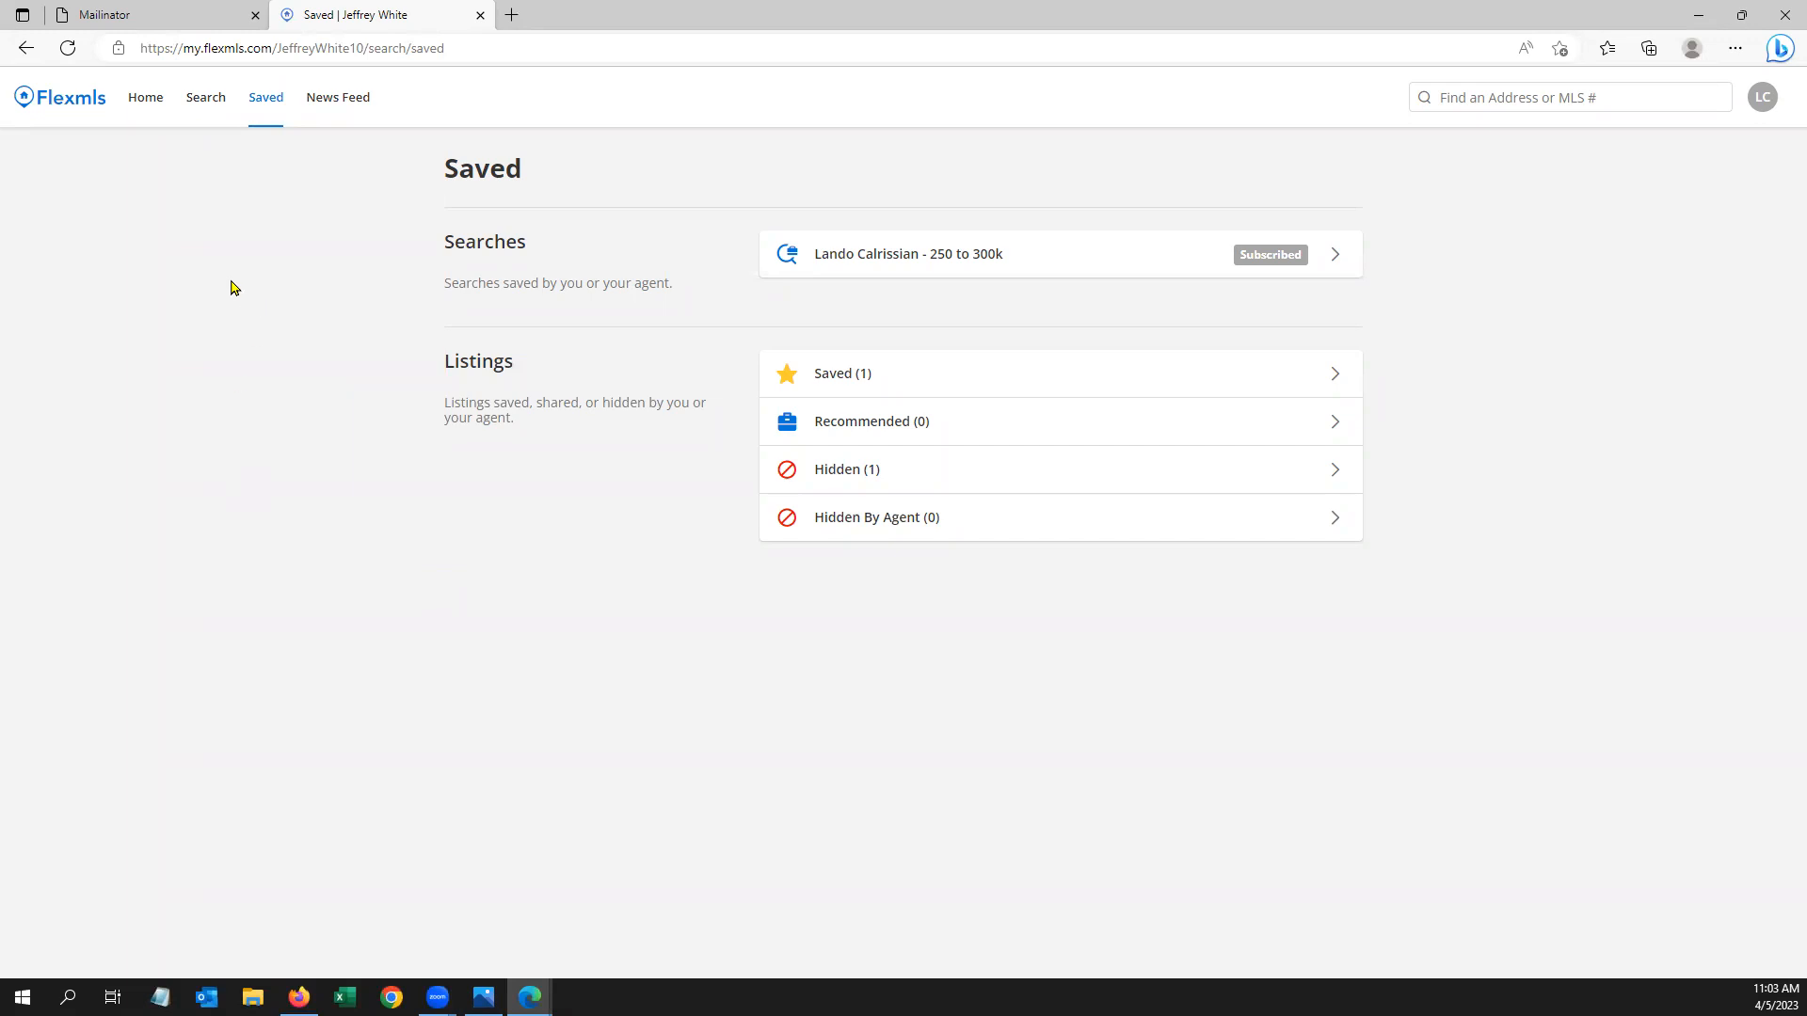
{"action": "left_click", "coordinate": [201, 102]}
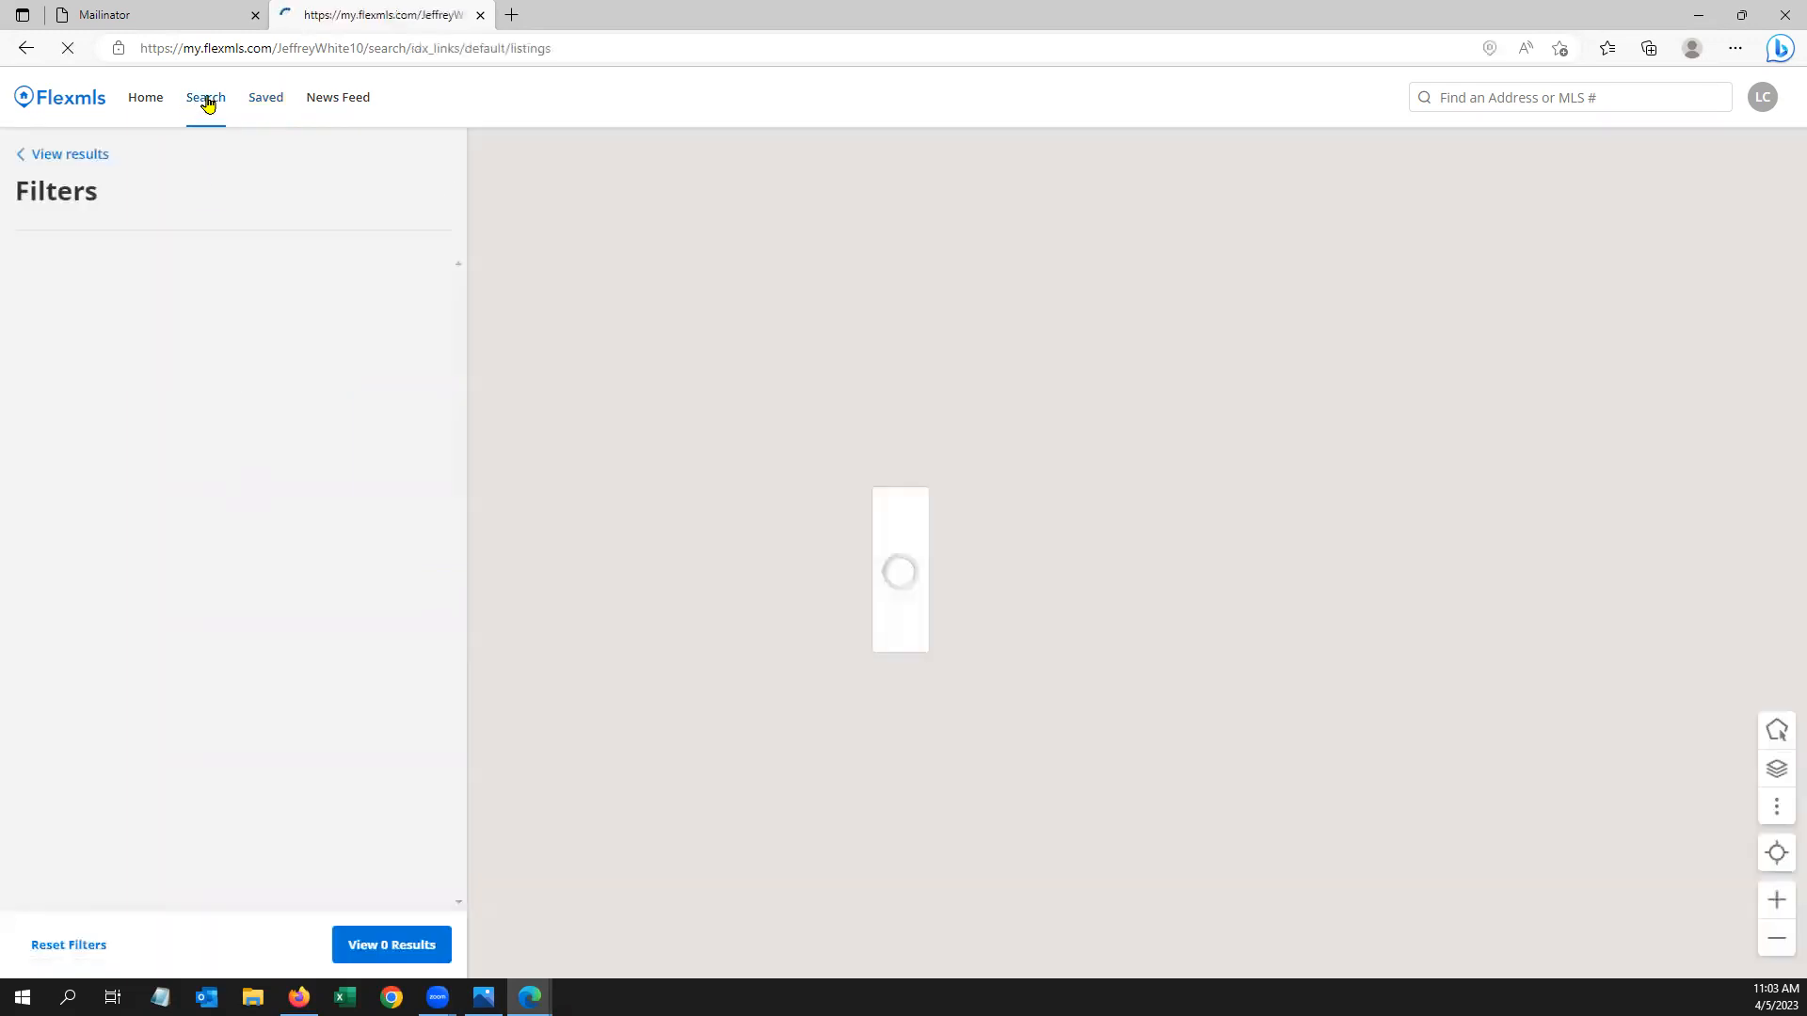
Restore down, enlarge and reposition the portal window beside the contacts list
{"action": "left_click", "coordinate": [1742, 15]}
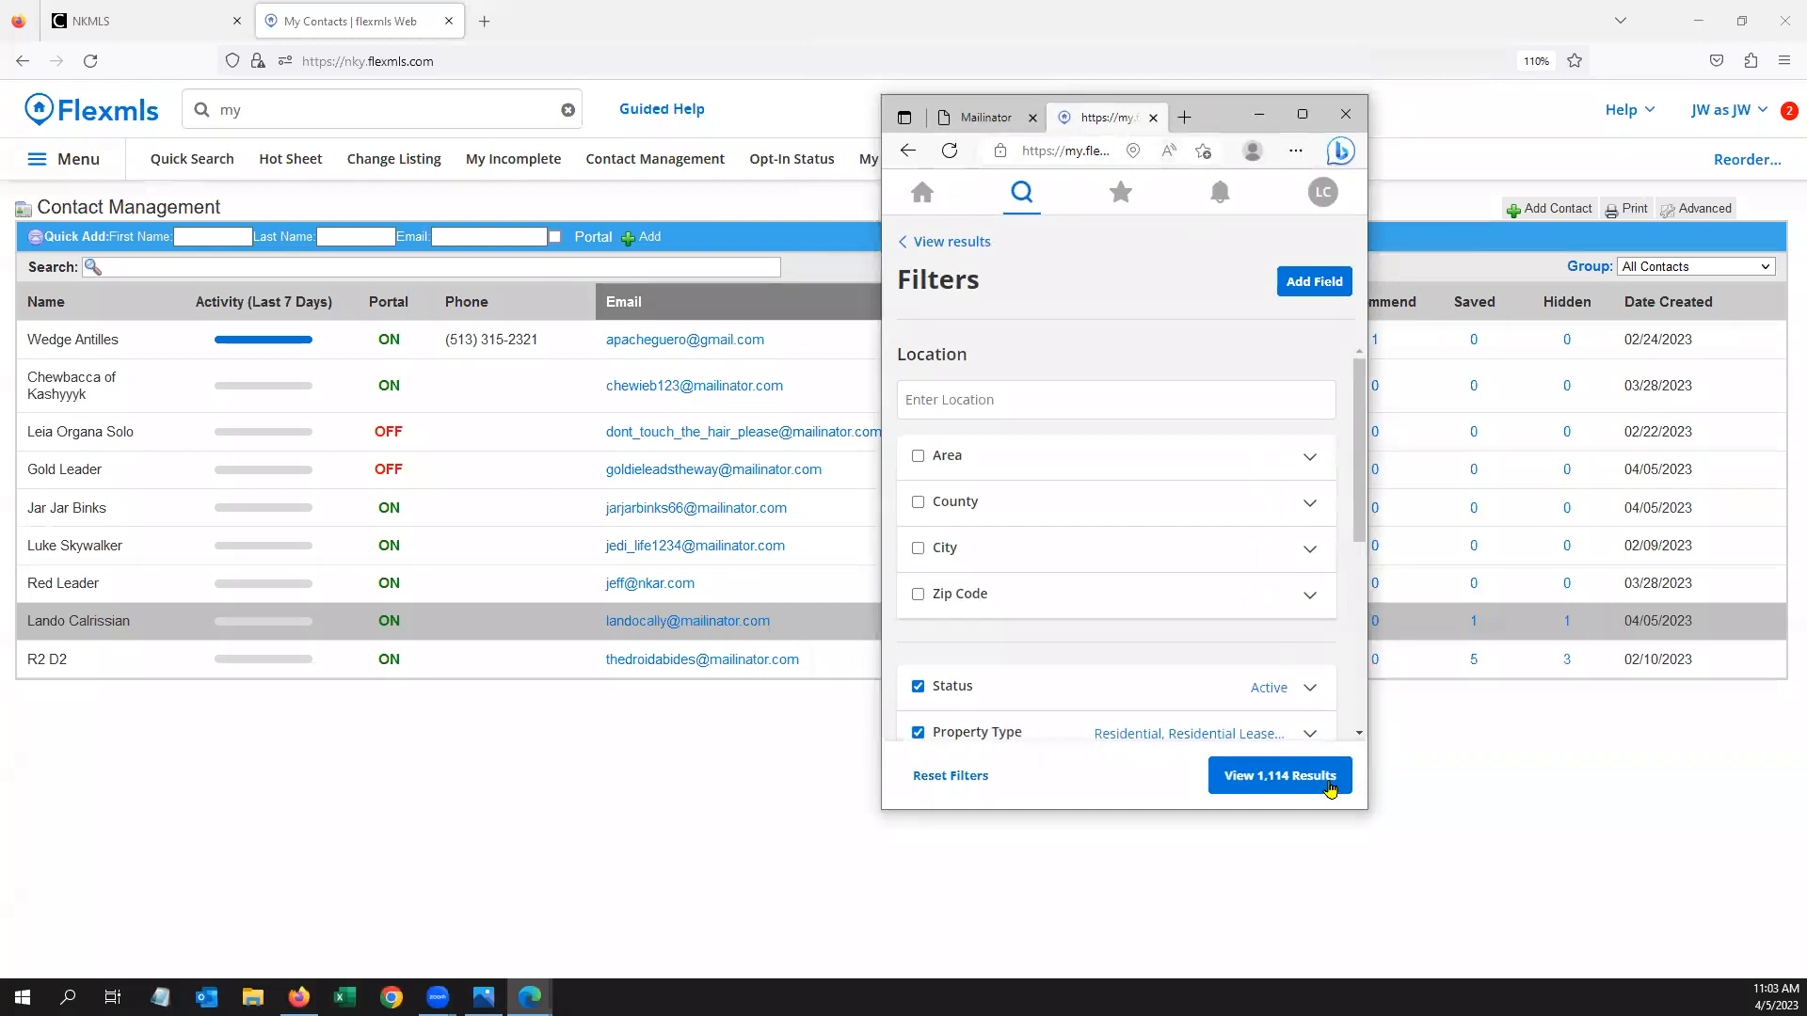
{"action": "left_click_drag", "start_coordinate": [1367, 813], "coordinate": [1402, 967]}
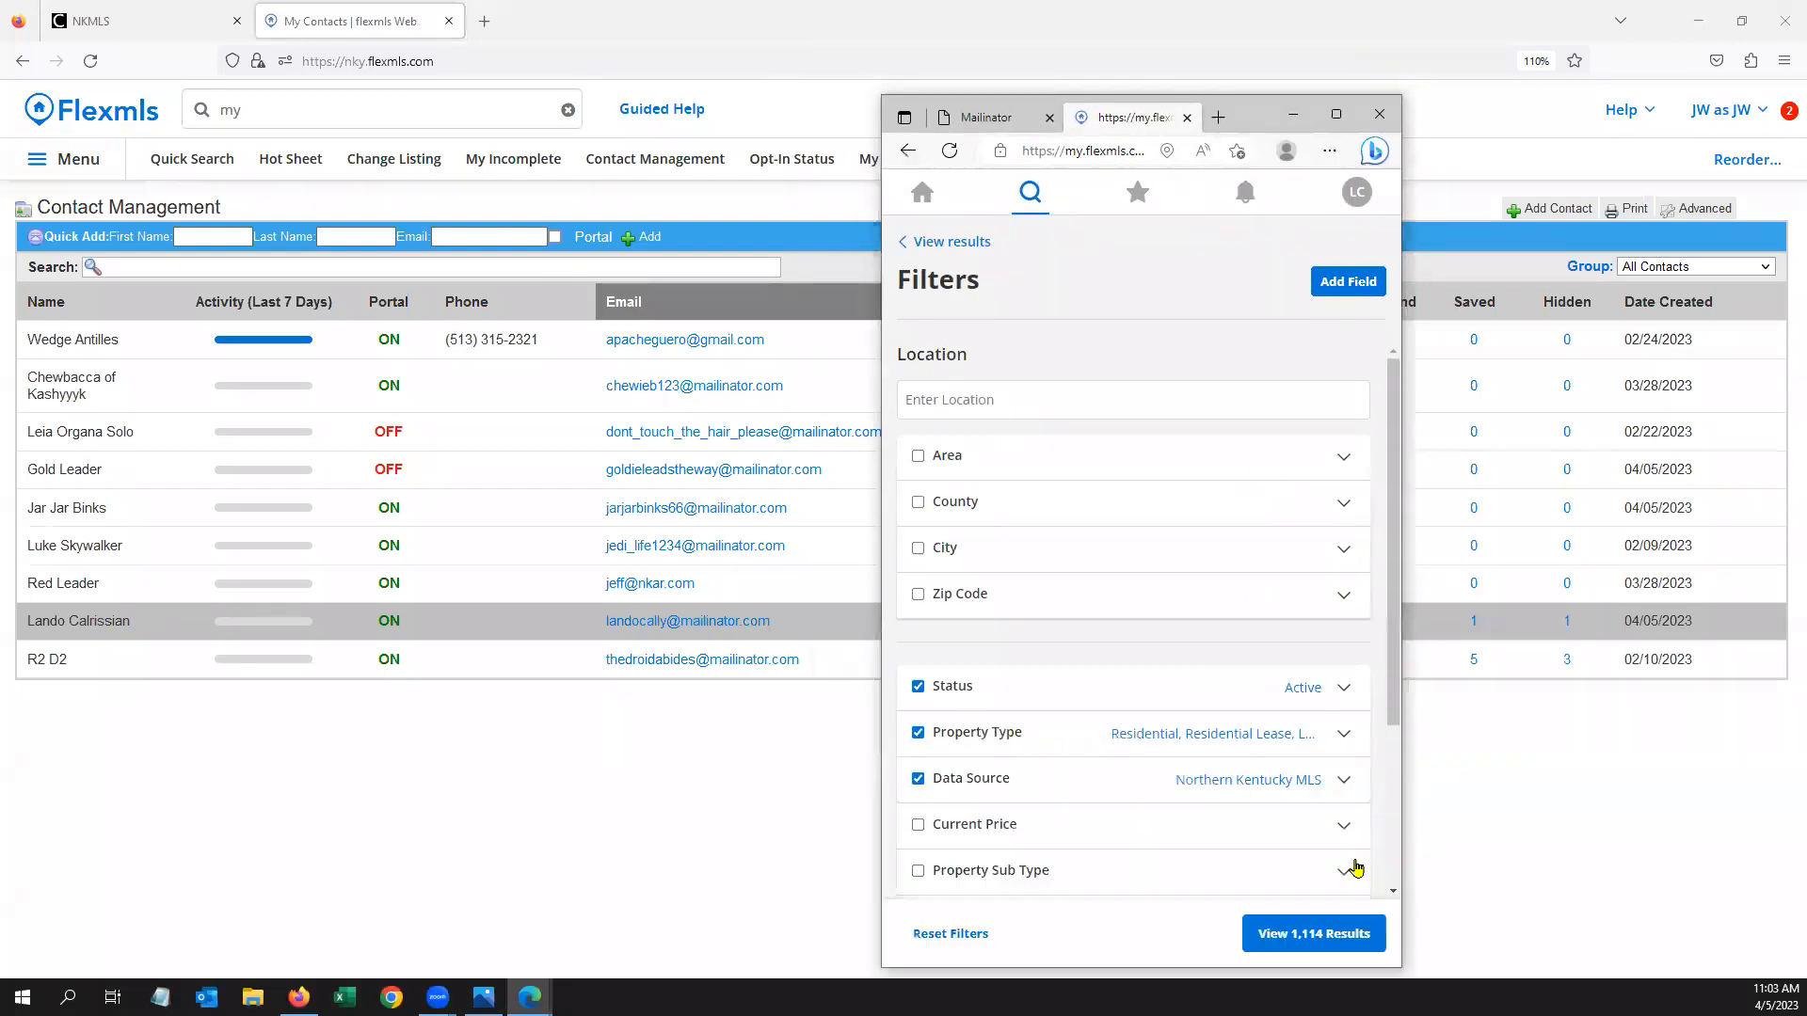
{"action": "left_click_drag", "start_coordinate": [1249, 71], "coordinate": [1249, 70]}
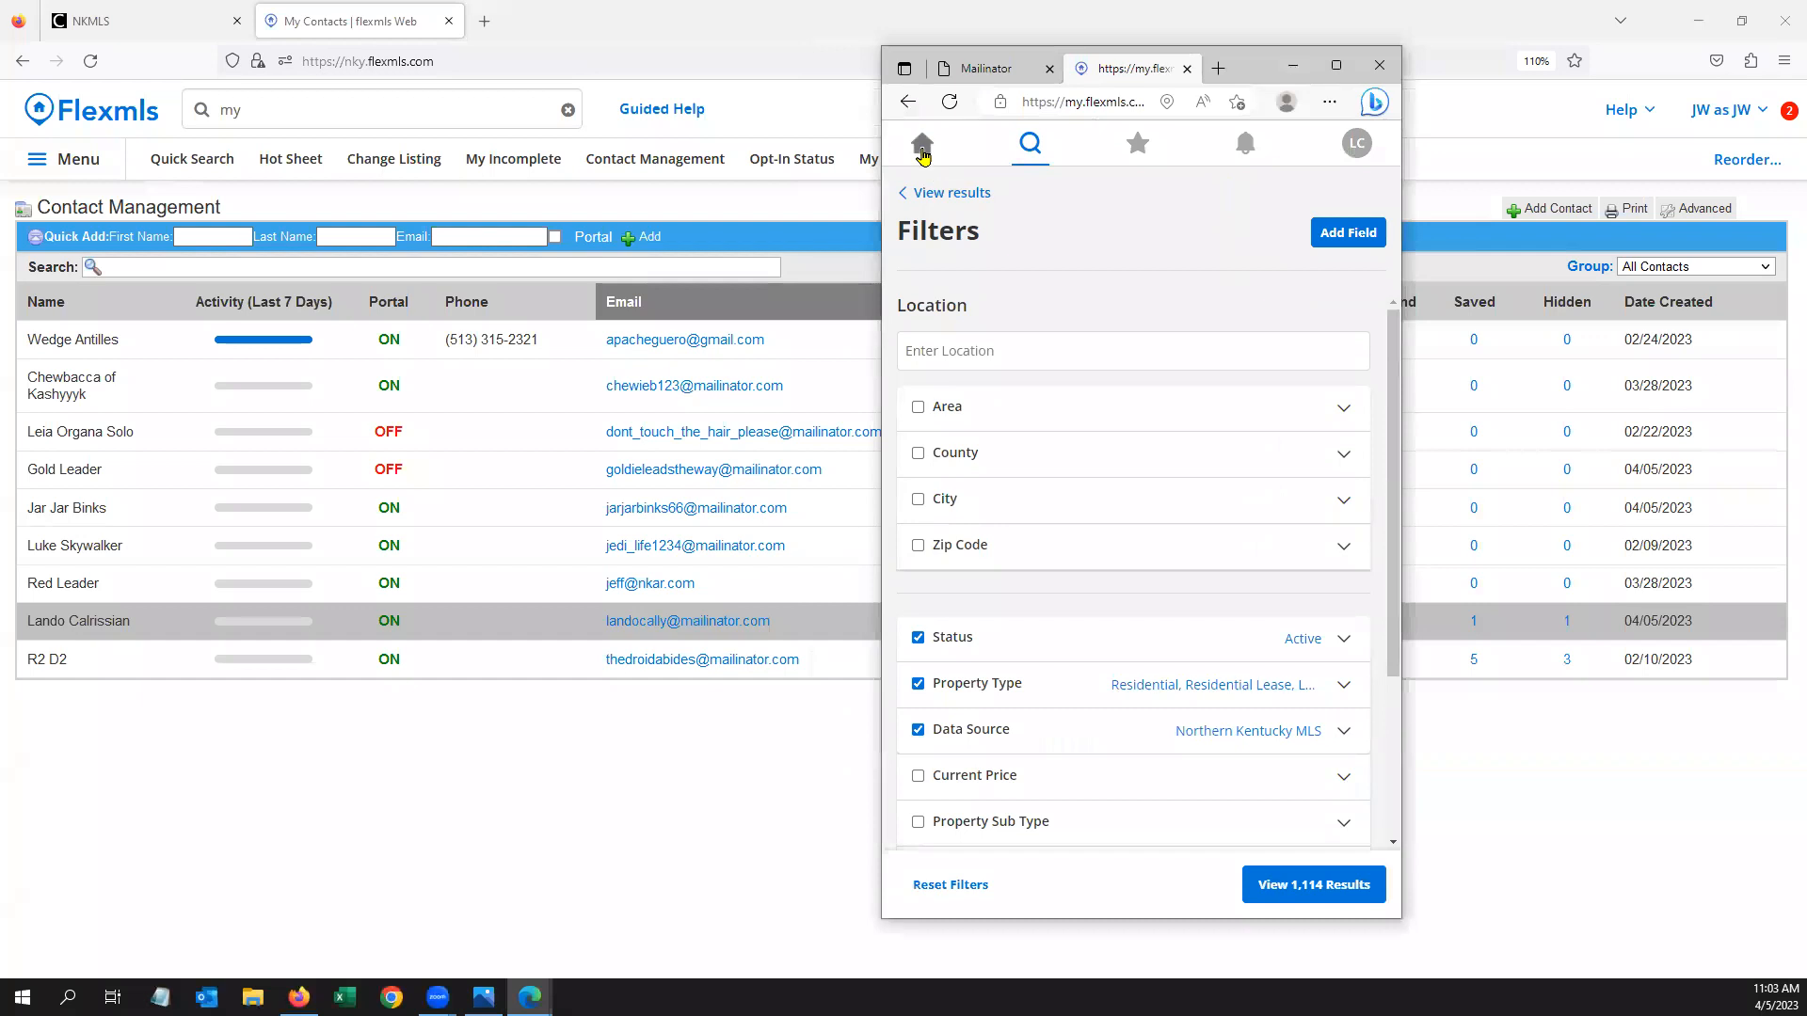
Navigate Home, then to the search map, and bring up the Filters panel
{"action": "left_click", "coordinate": [923, 147]}
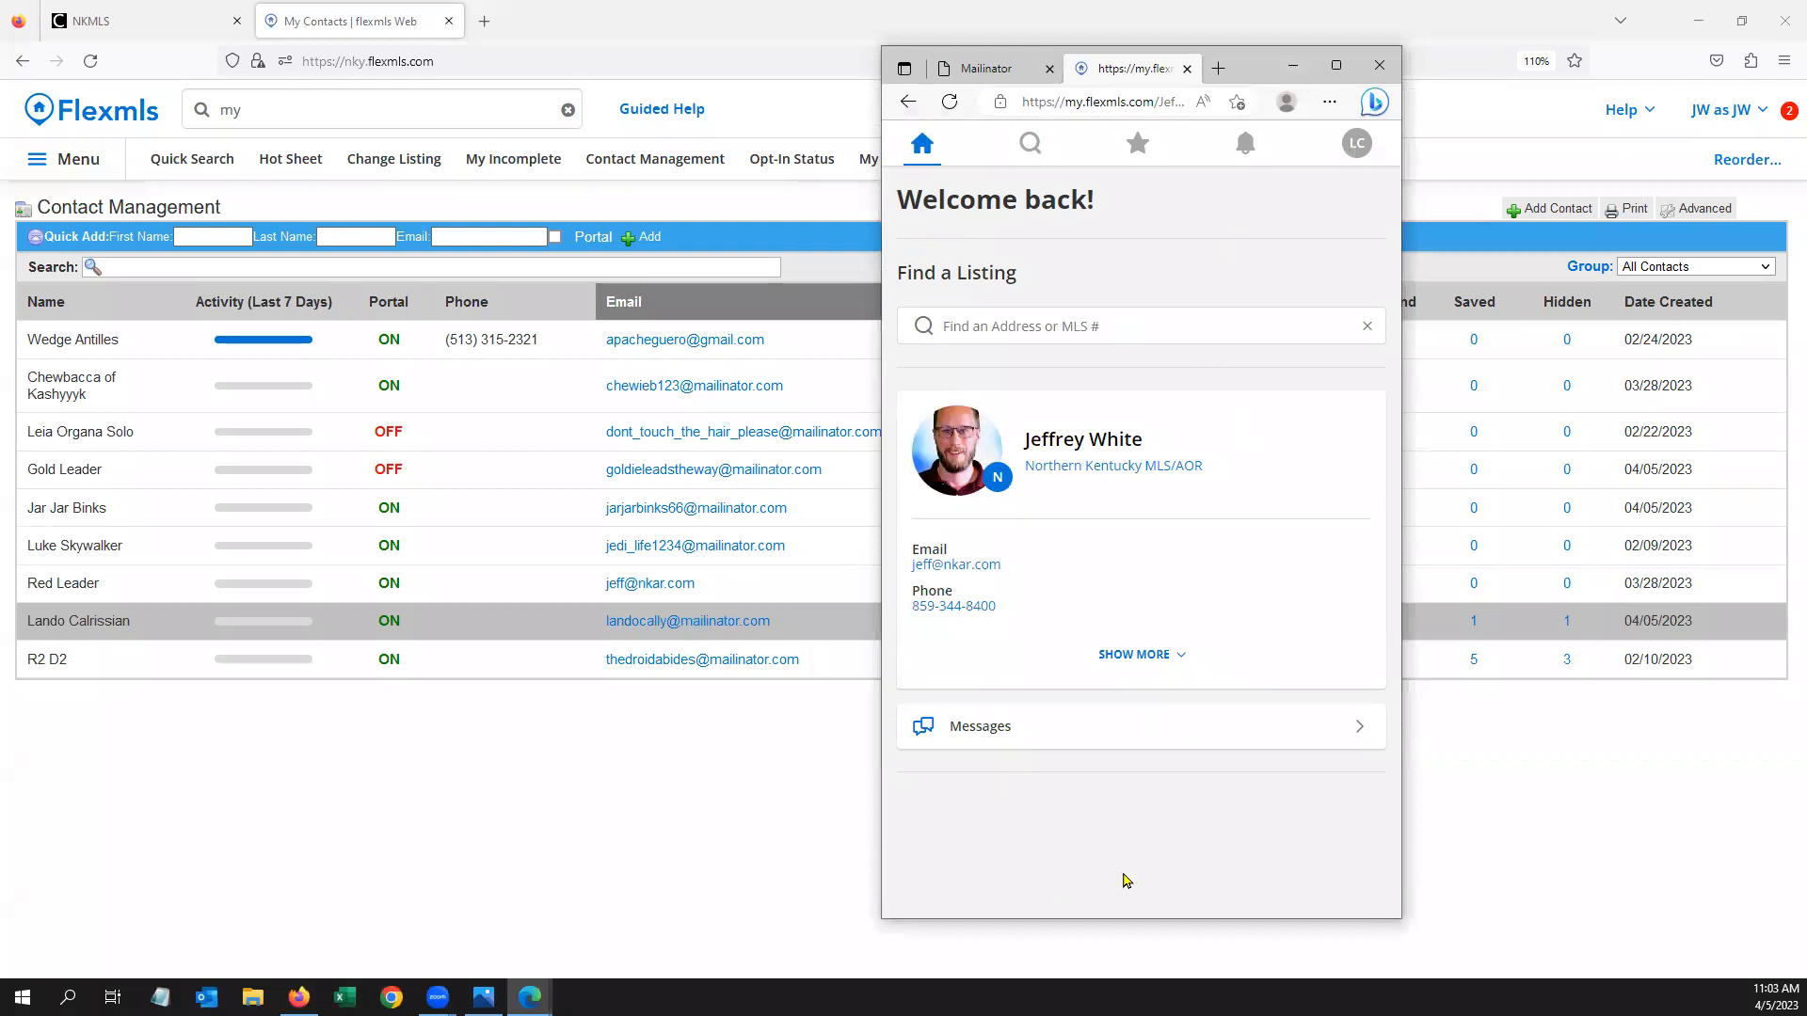
{"action": "left_click", "coordinate": [1031, 146]}
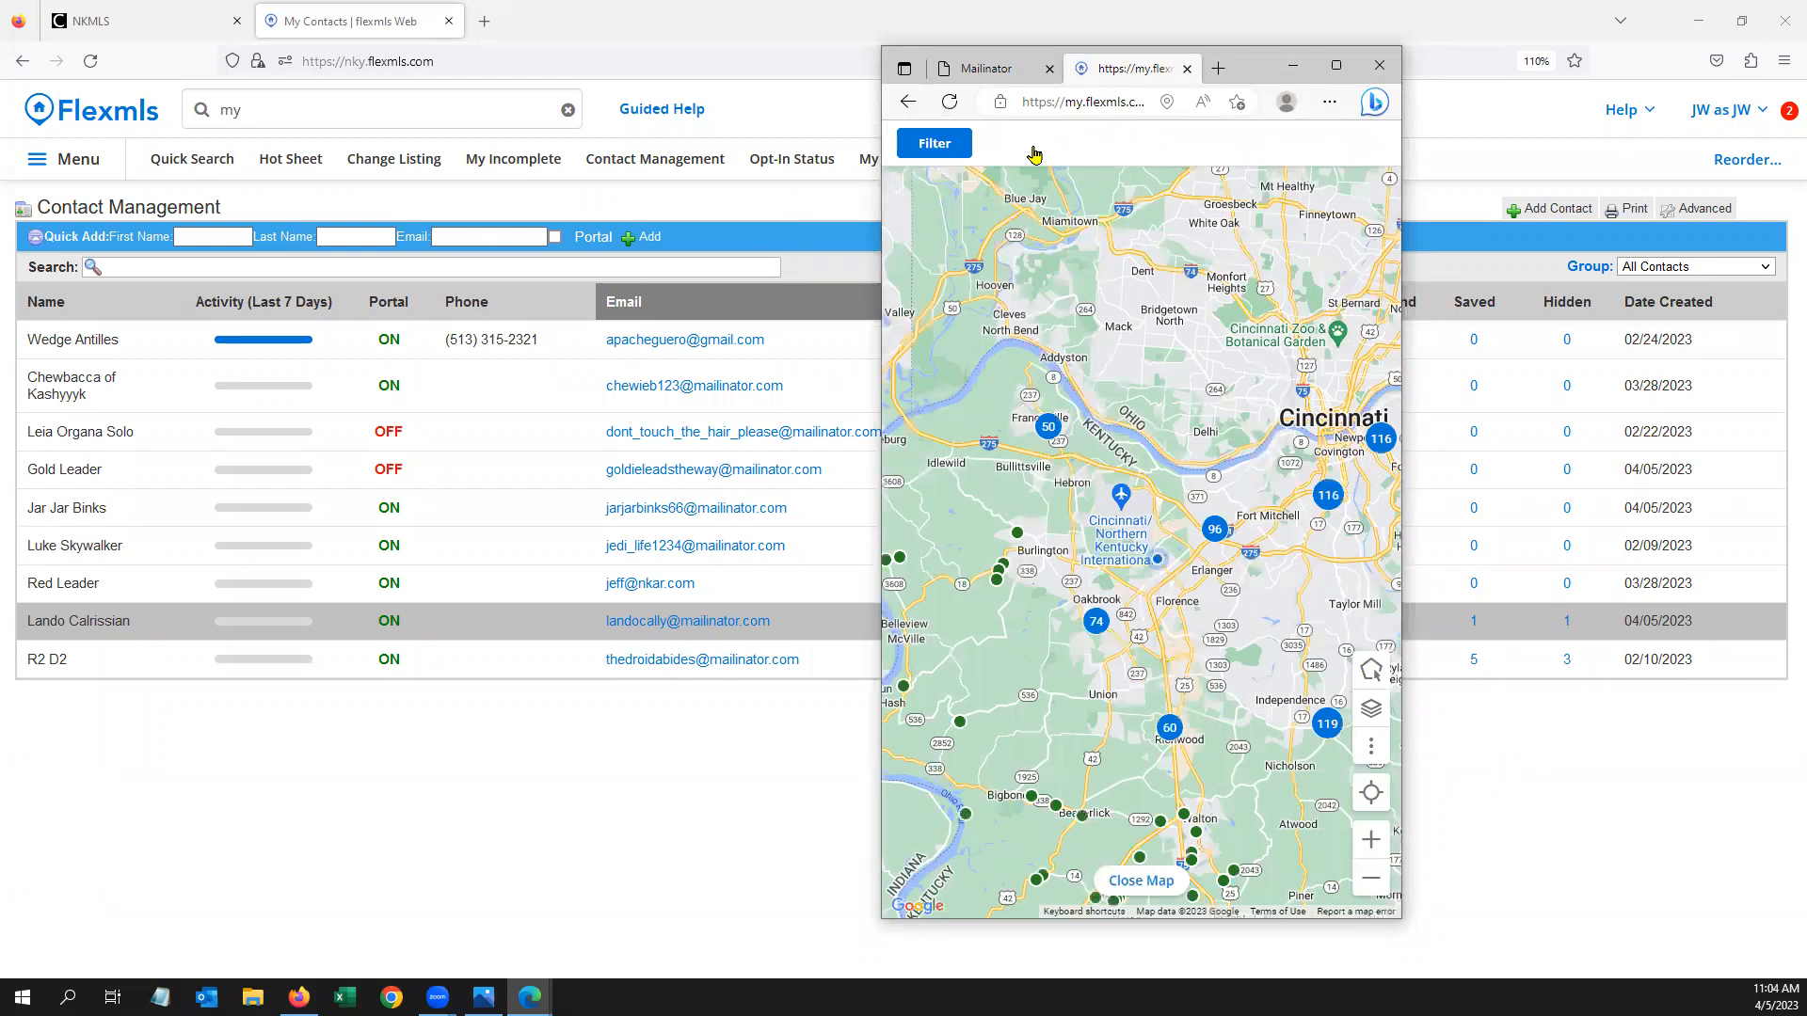
{"action": "left_click", "coordinate": [949, 153]}
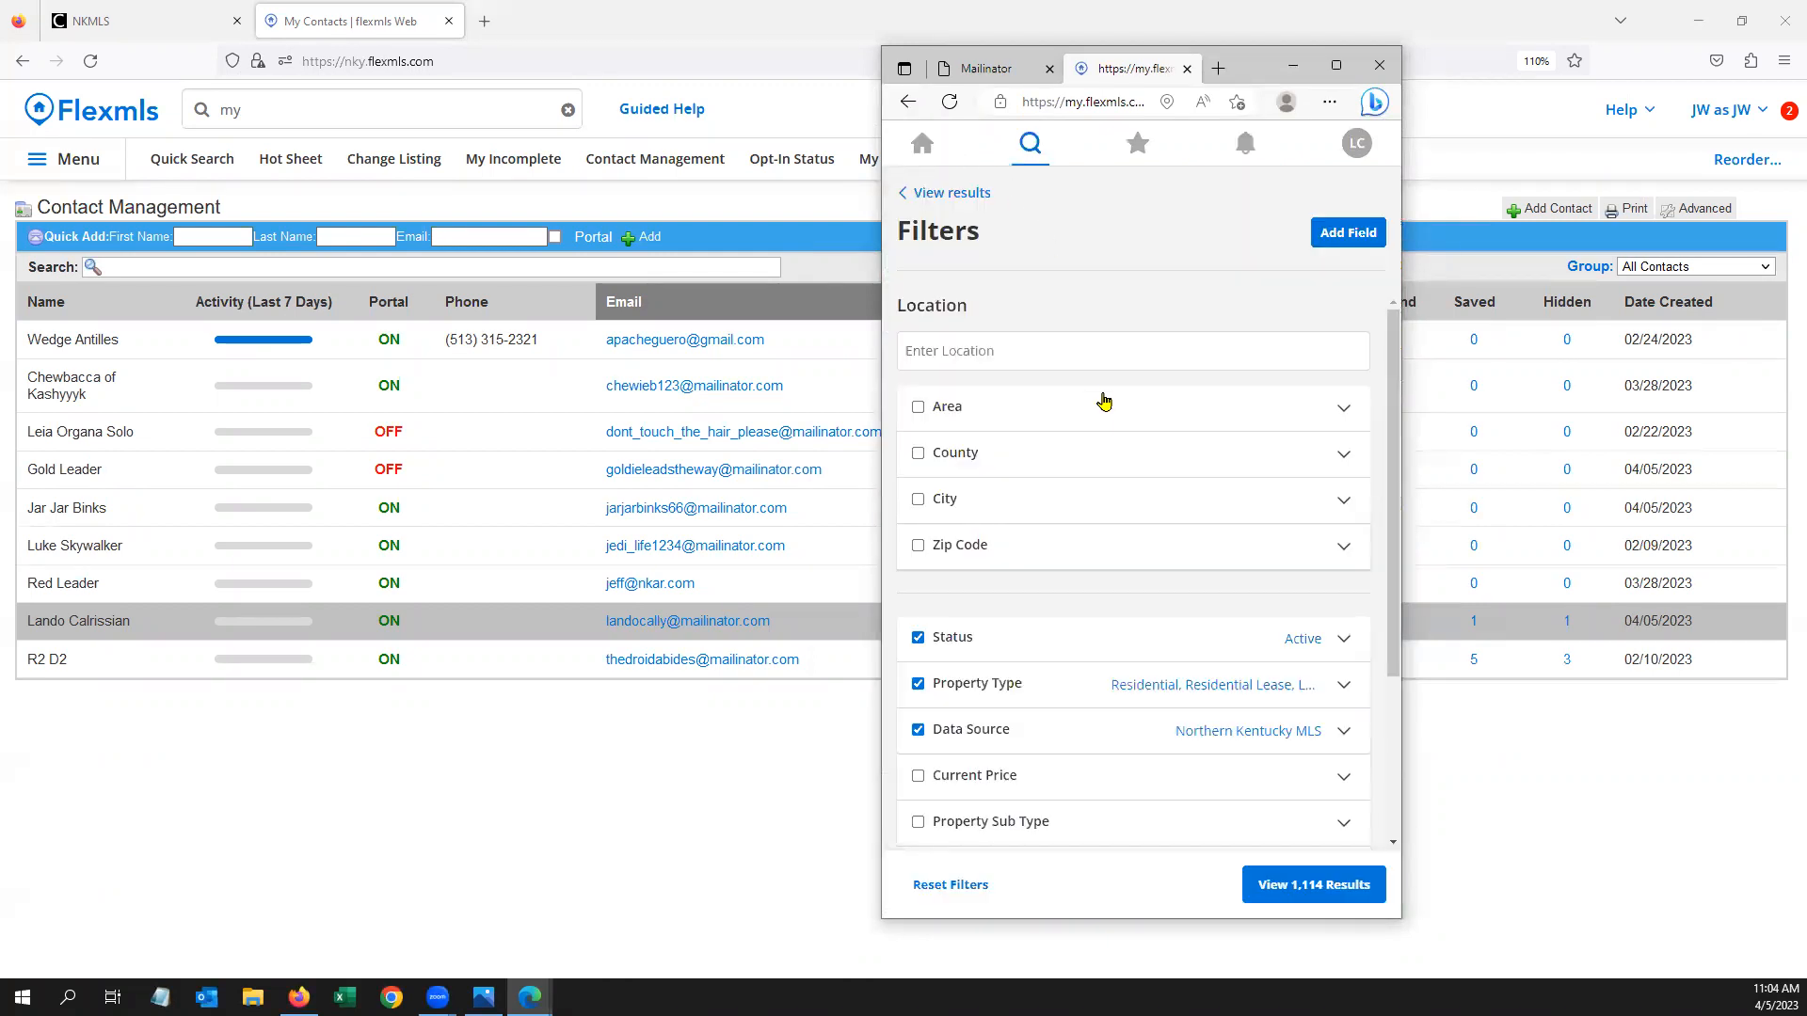
Add Florence and Elsmere as City location filters
{"action": "left_click", "coordinate": [994, 340]}
{"action": "type", "text": "florence"}
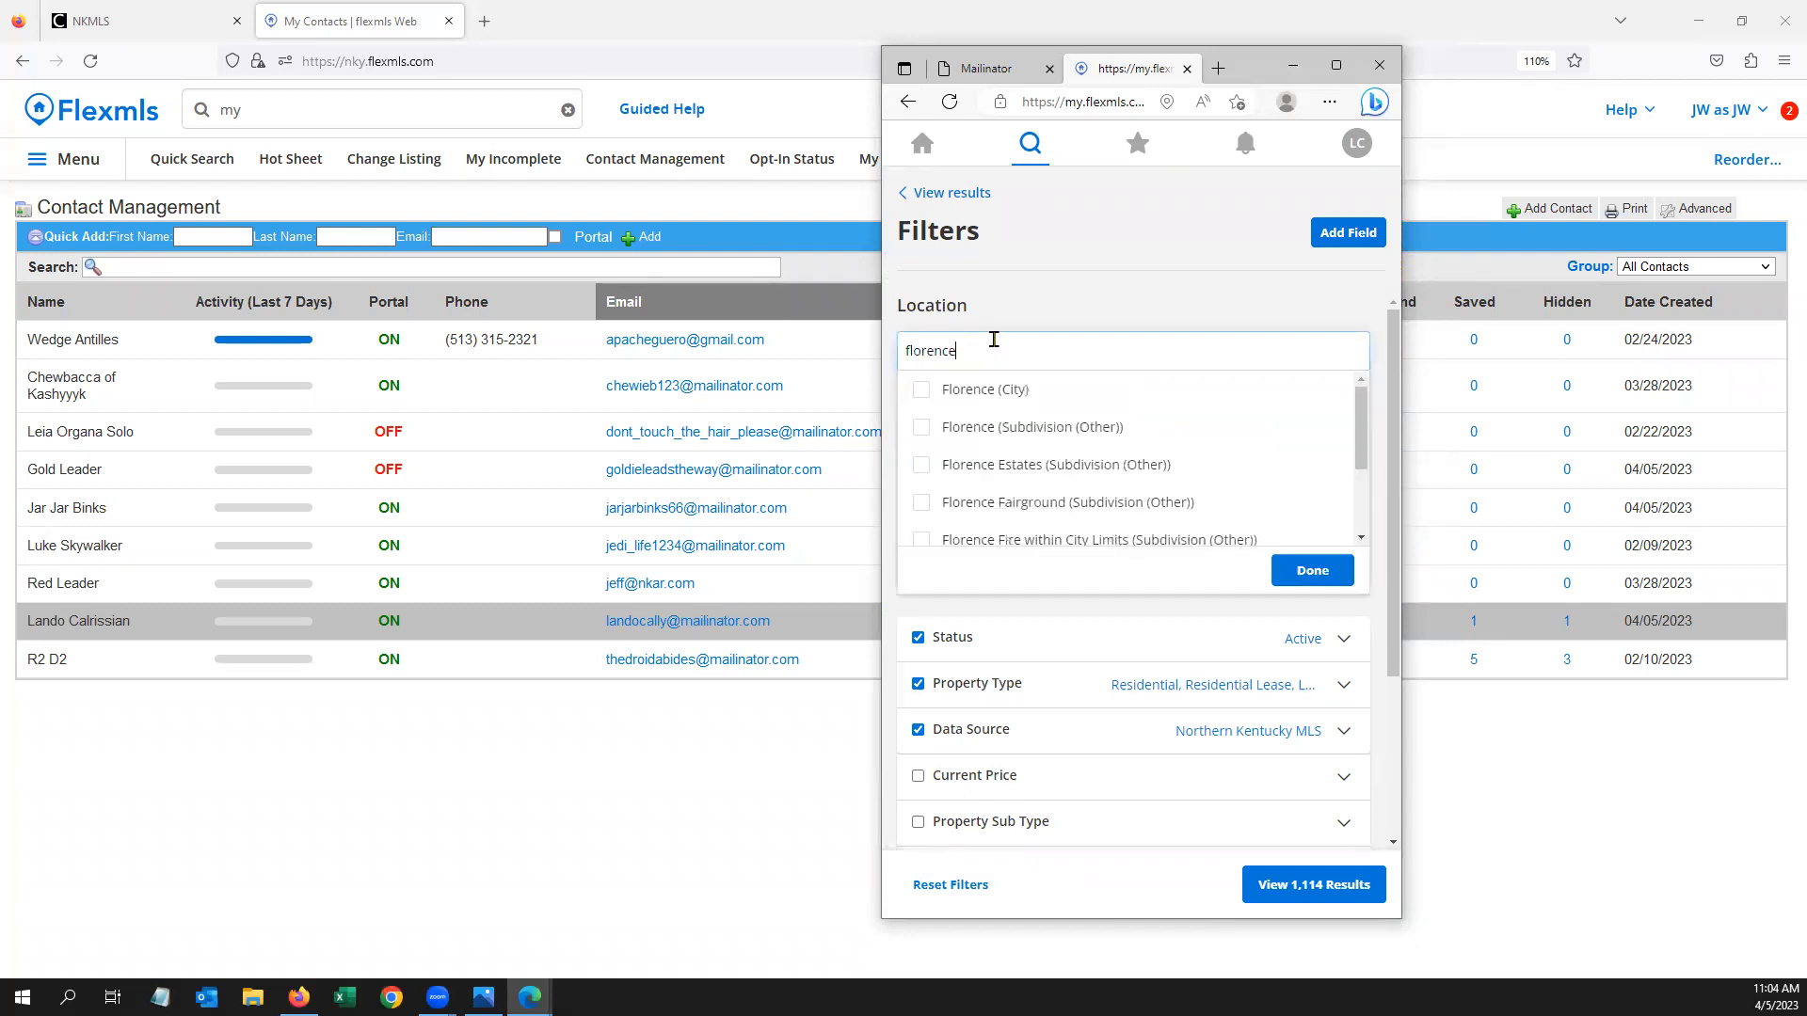
{"action": "left_click", "coordinate": [924, 390]}
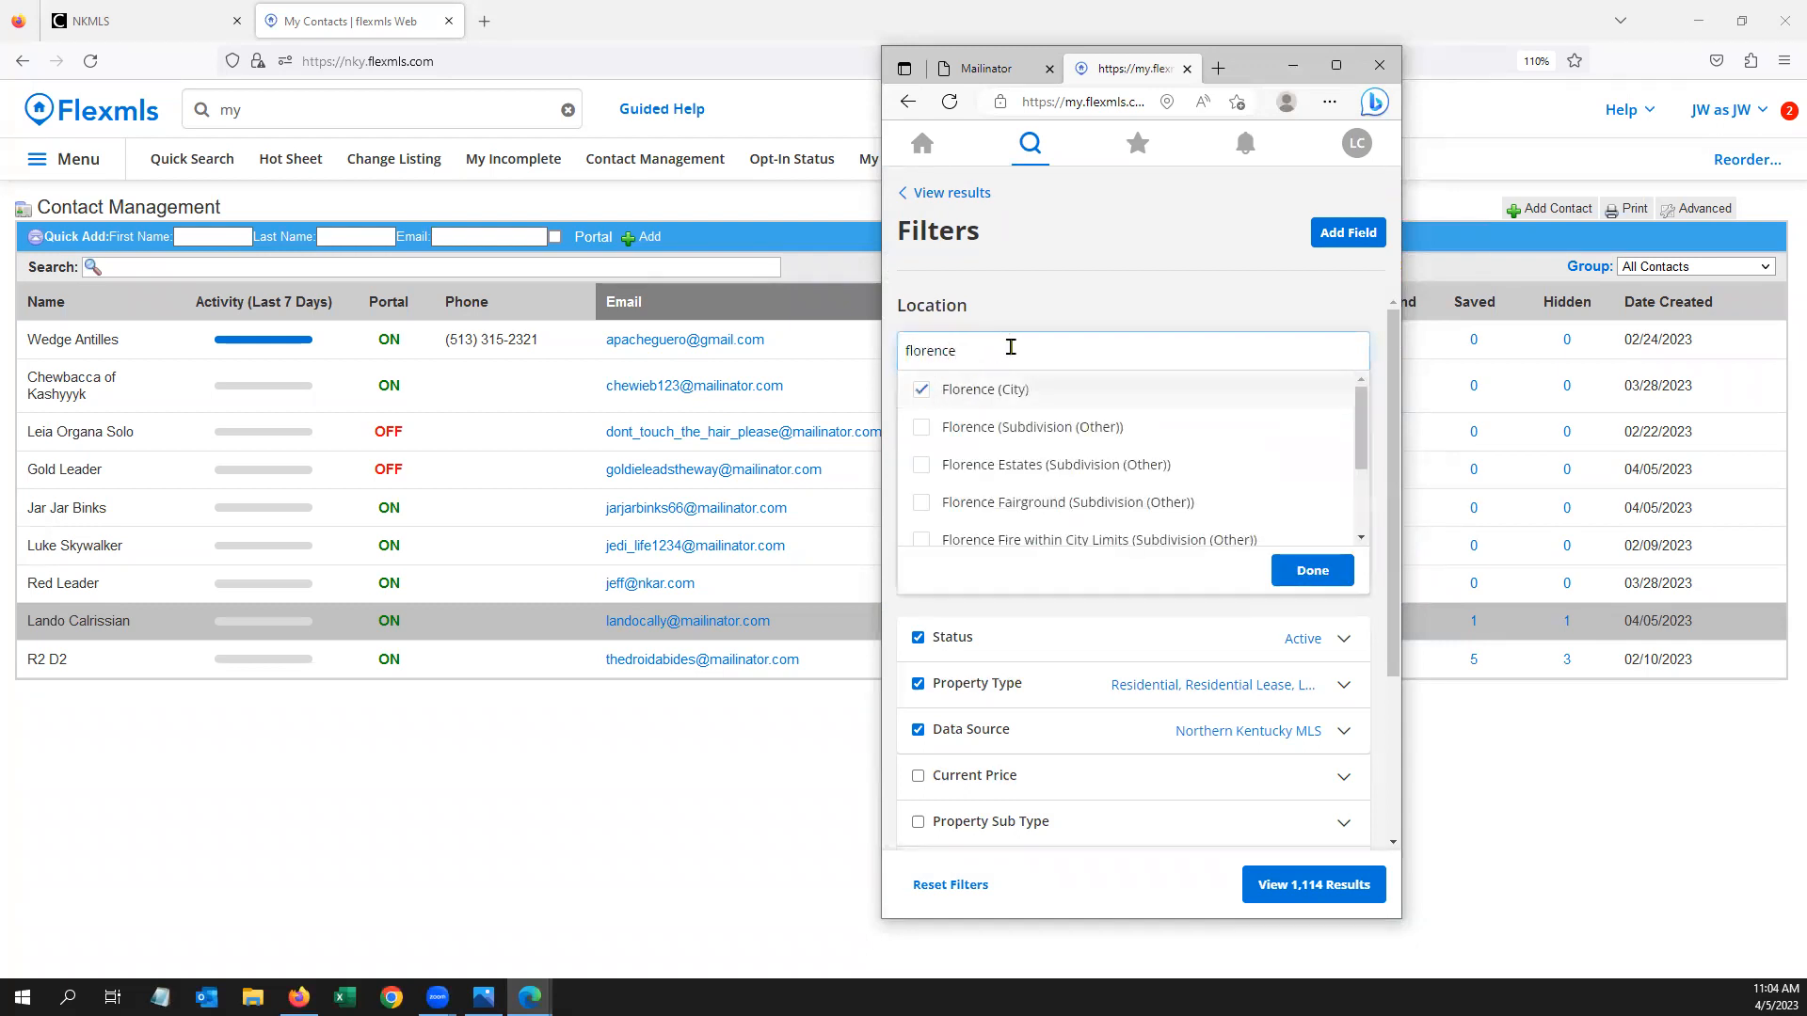
{"action": "left_click", "coordinate": [1311, 571]}
{"action": "left_click", "coordinate": [1040, 349]}
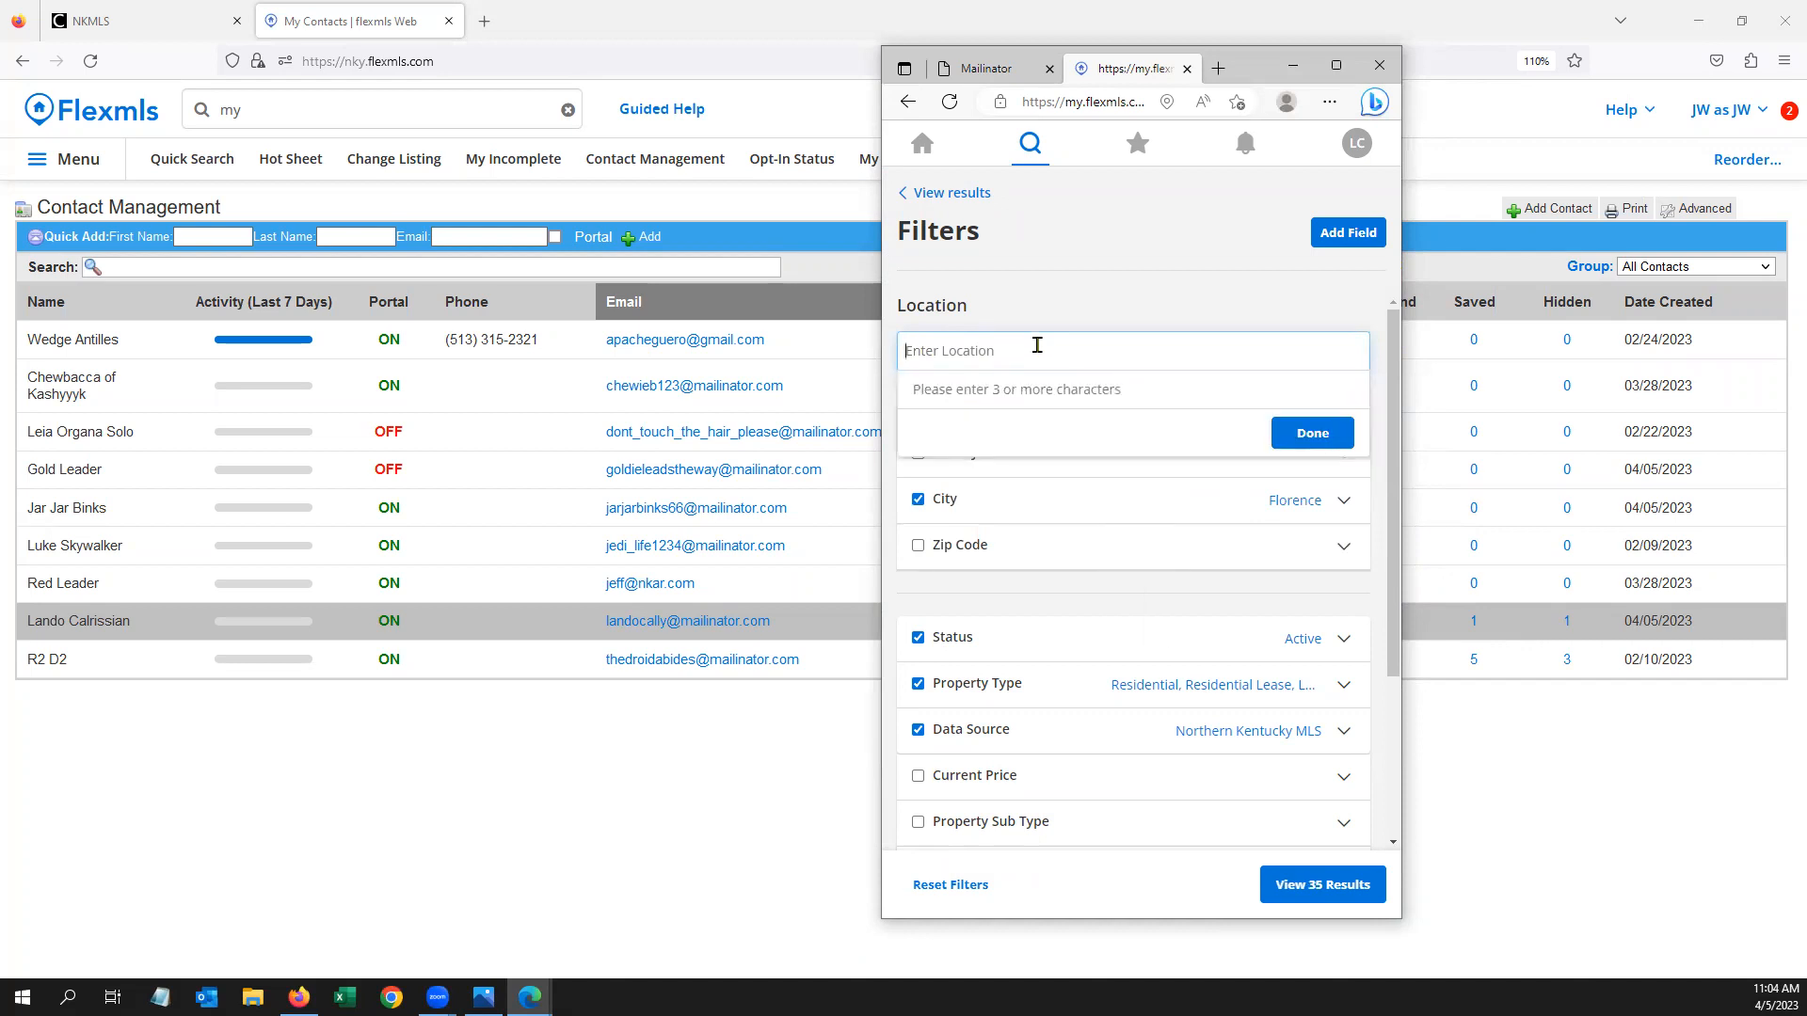
{"action": "type", "text": "elsem"}
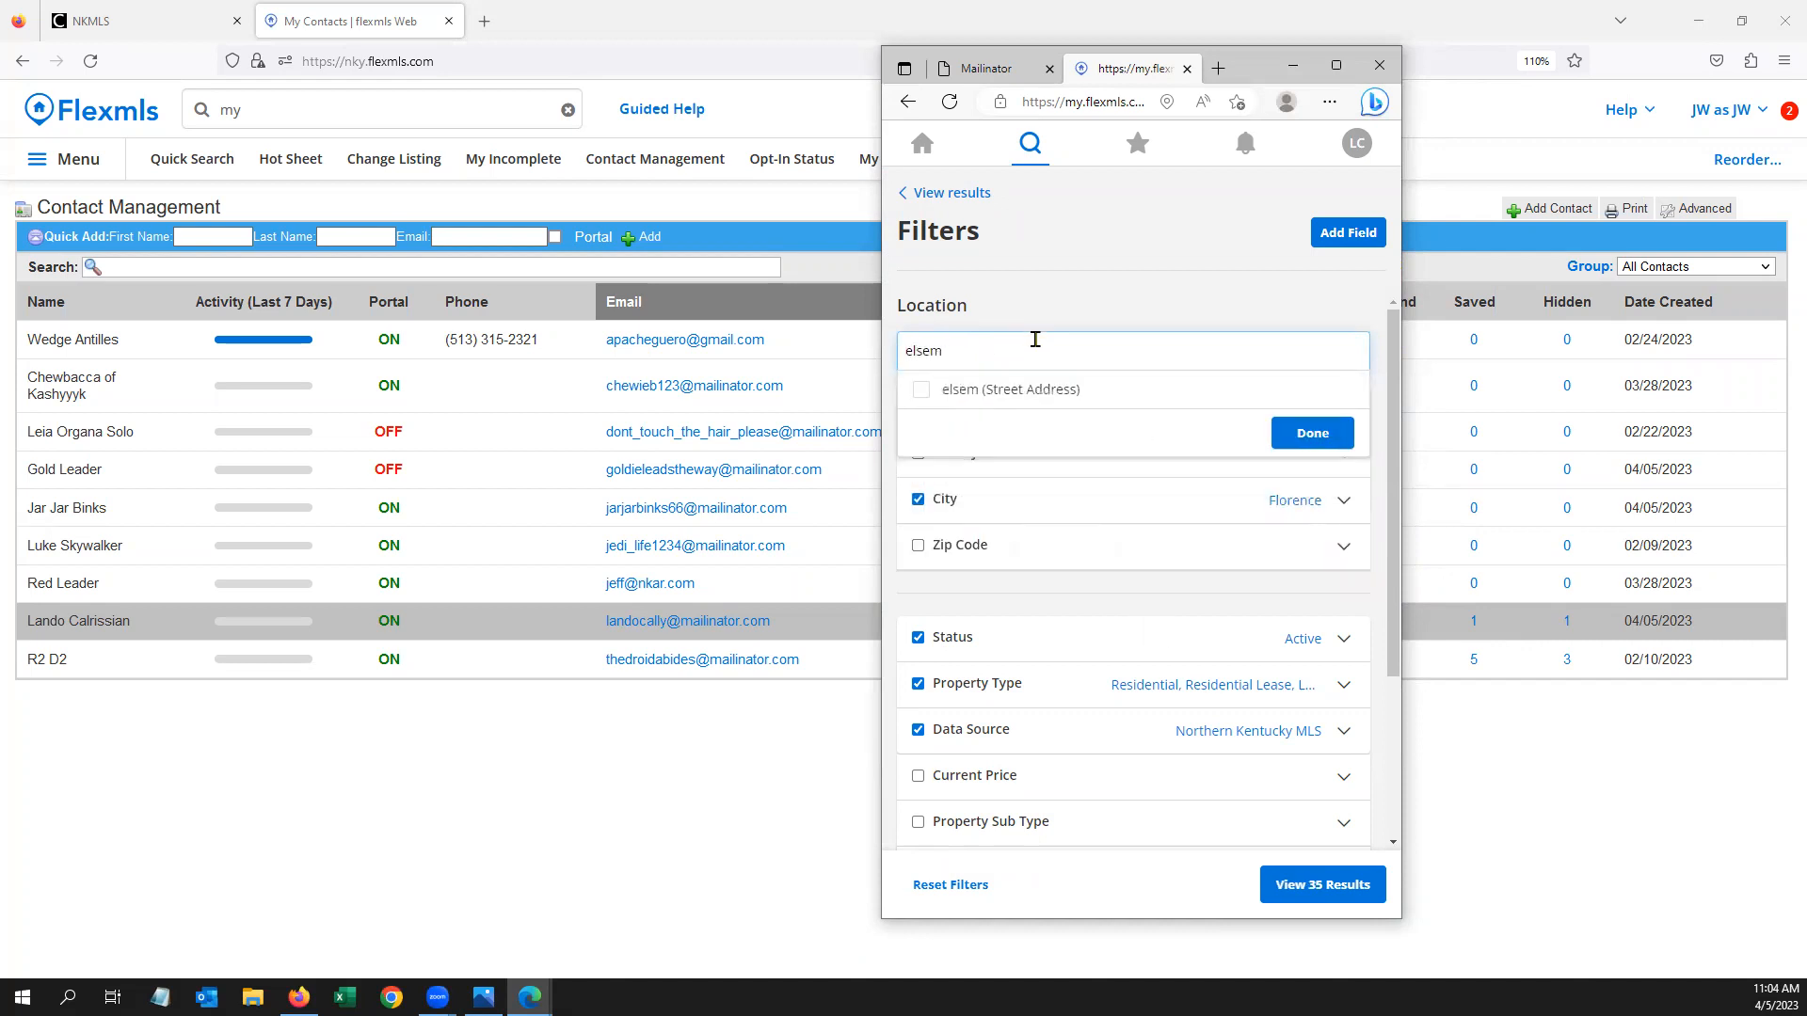
{"action": "key", "text": "BackSpace"}
{"action": "key", "text": "BackSpace"}
{"action": "left_click", "coordinate": [1004, 390]}
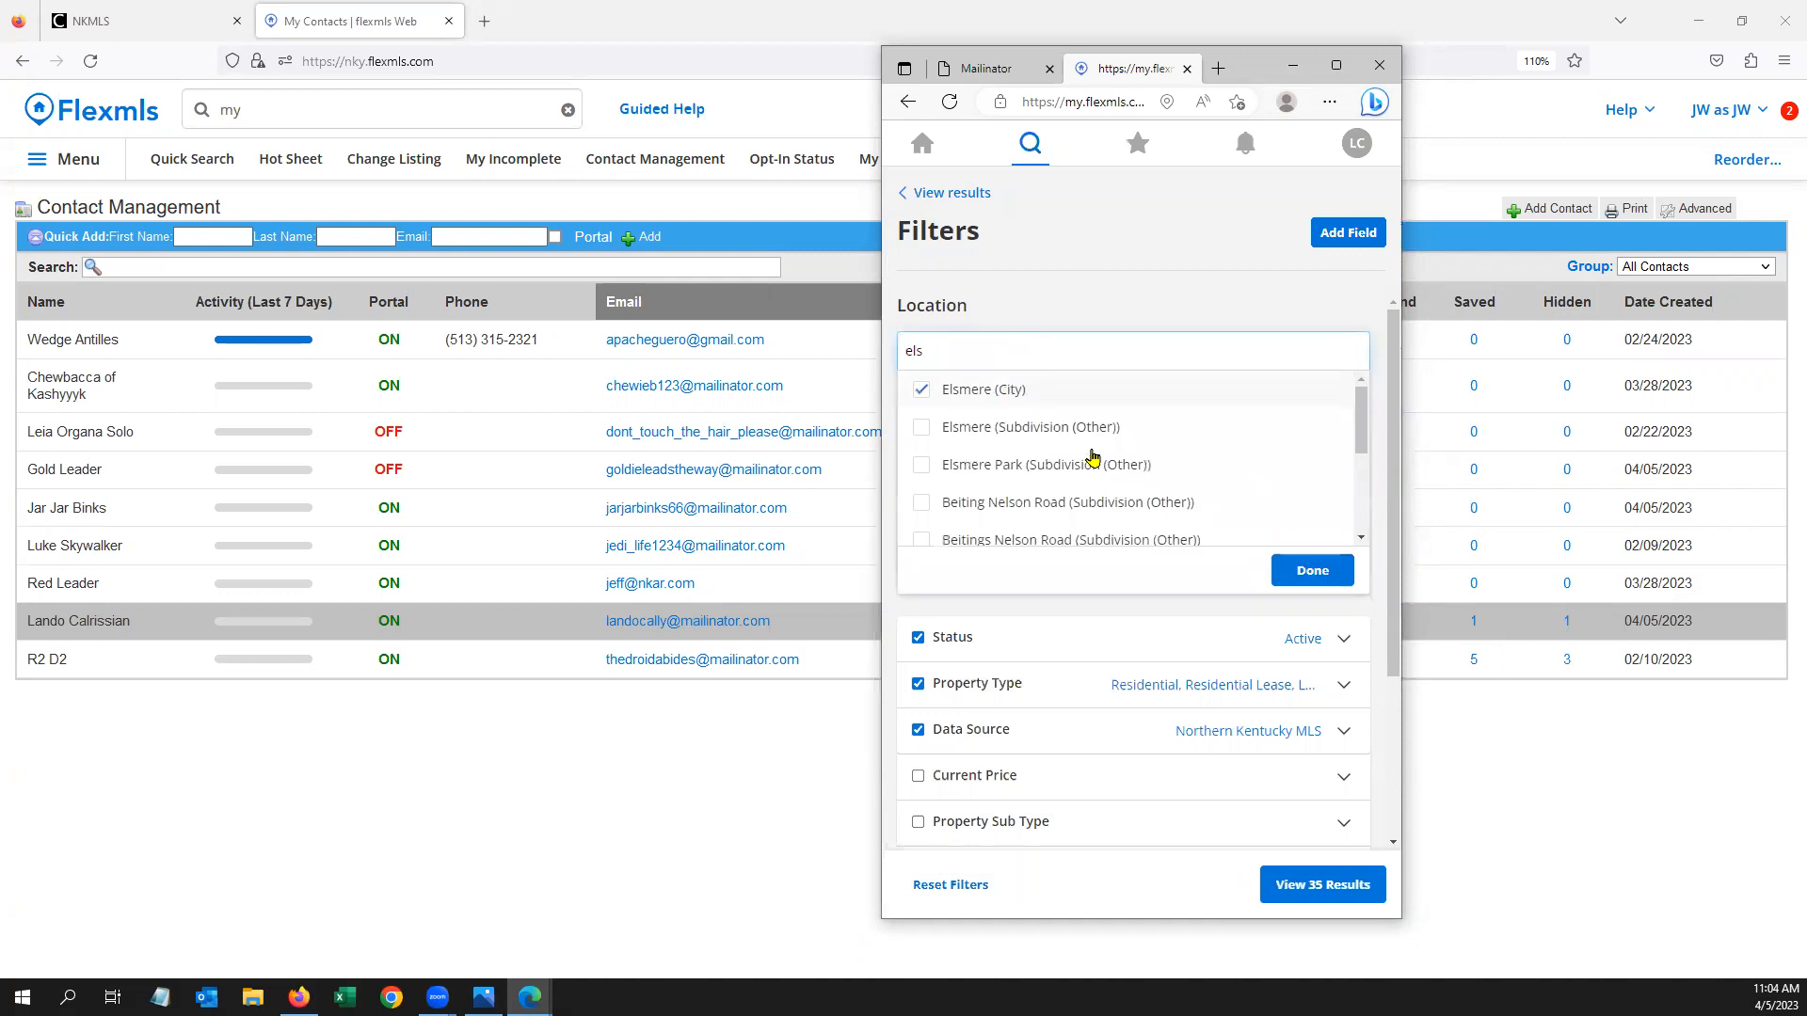
{"action": "left_click", "coordinate": [1315, 572]}
Limit Property Type to Residential by removing Land, MultiFamily, Commercial and Lease types
{"action": "scroll", "coordinate": [1308, 586], "scroll_direction": "down", "scroll_amount": 2}
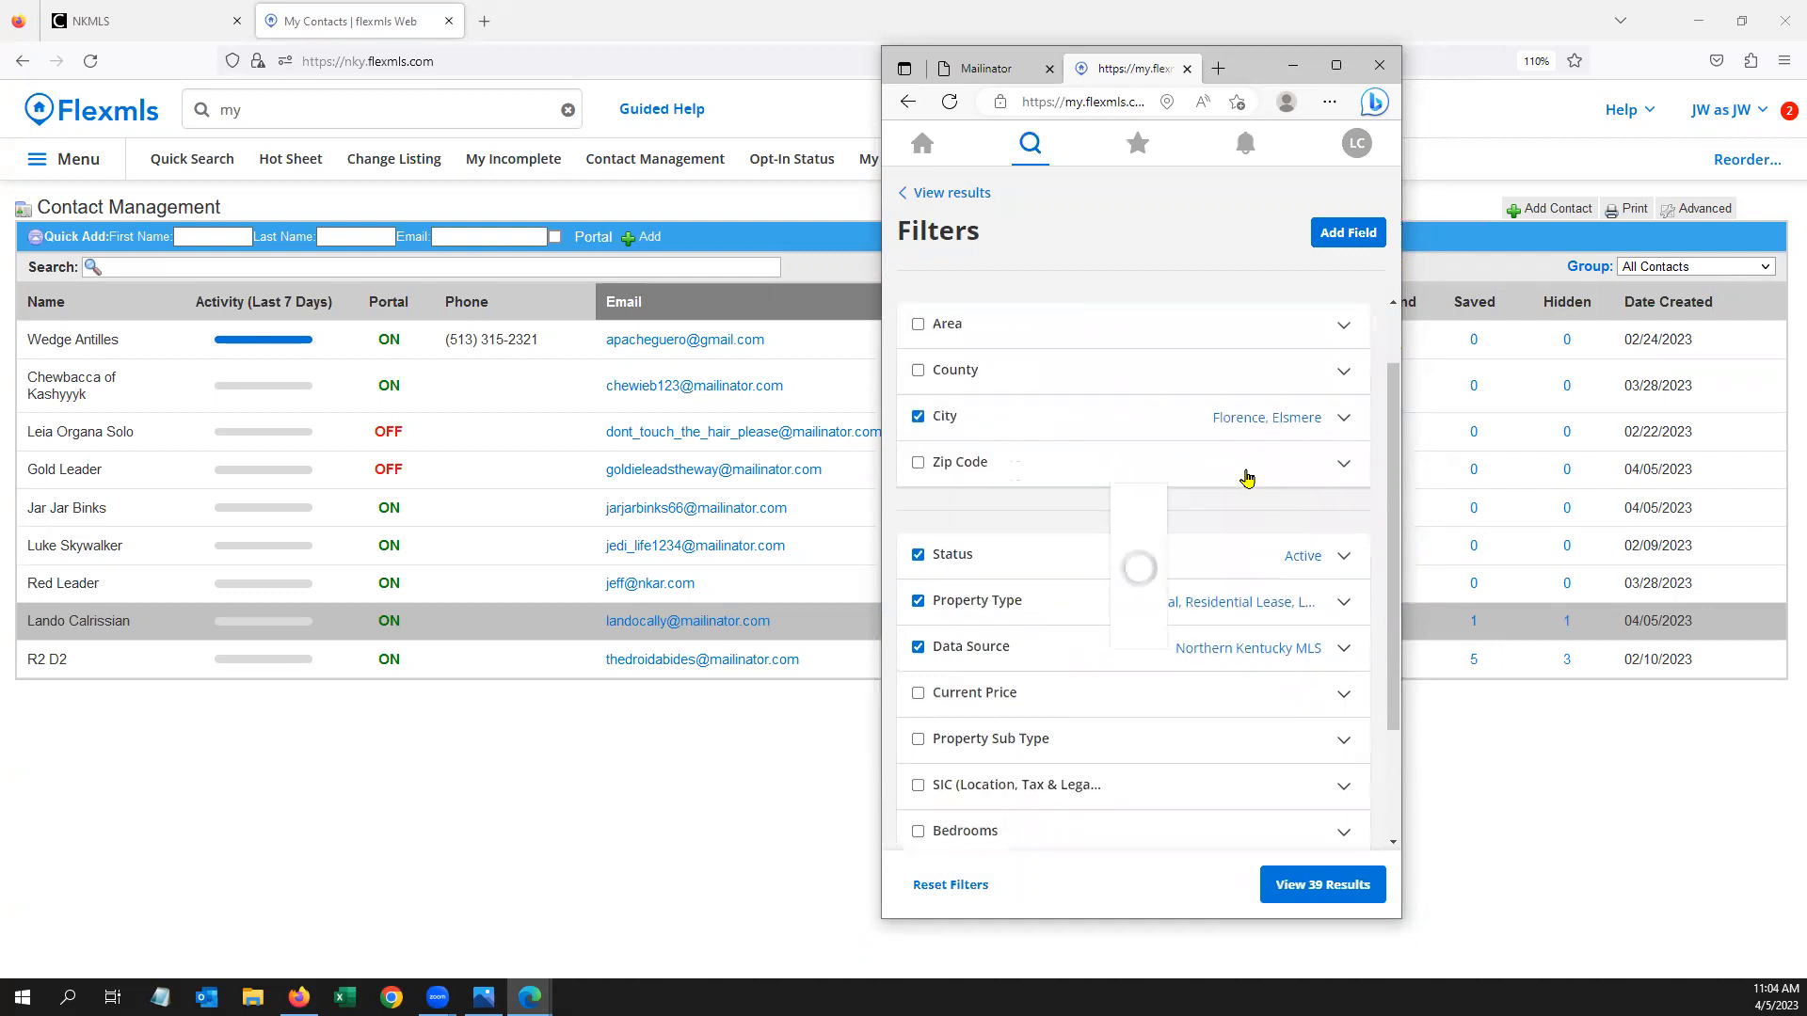
{"action": "scroll", "coordinate": [1230, 412], "scroll_direction": "down", "scroll_amount": 1}
{"action": "left_click", "coordinate": [984, 444]}
{"action": "left_click", "coordinate": [966, 450]}
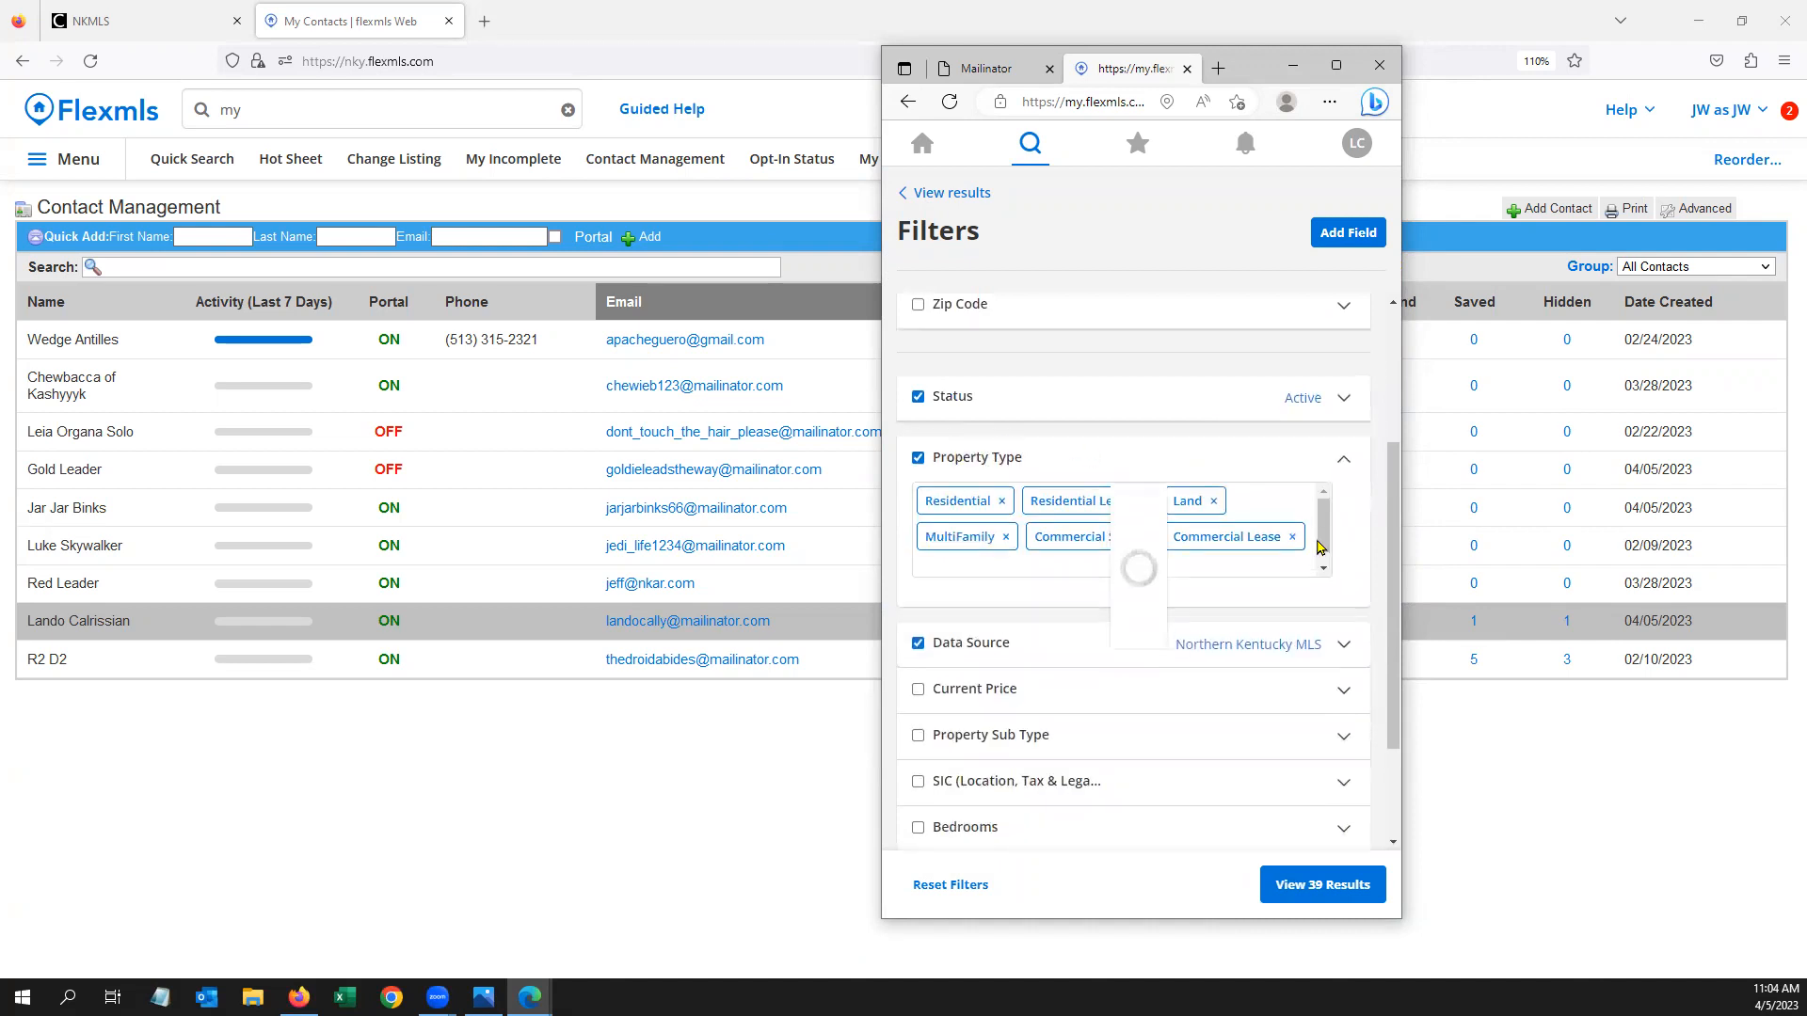
{"action": "left_click", "coordinate": [1214, 504]}
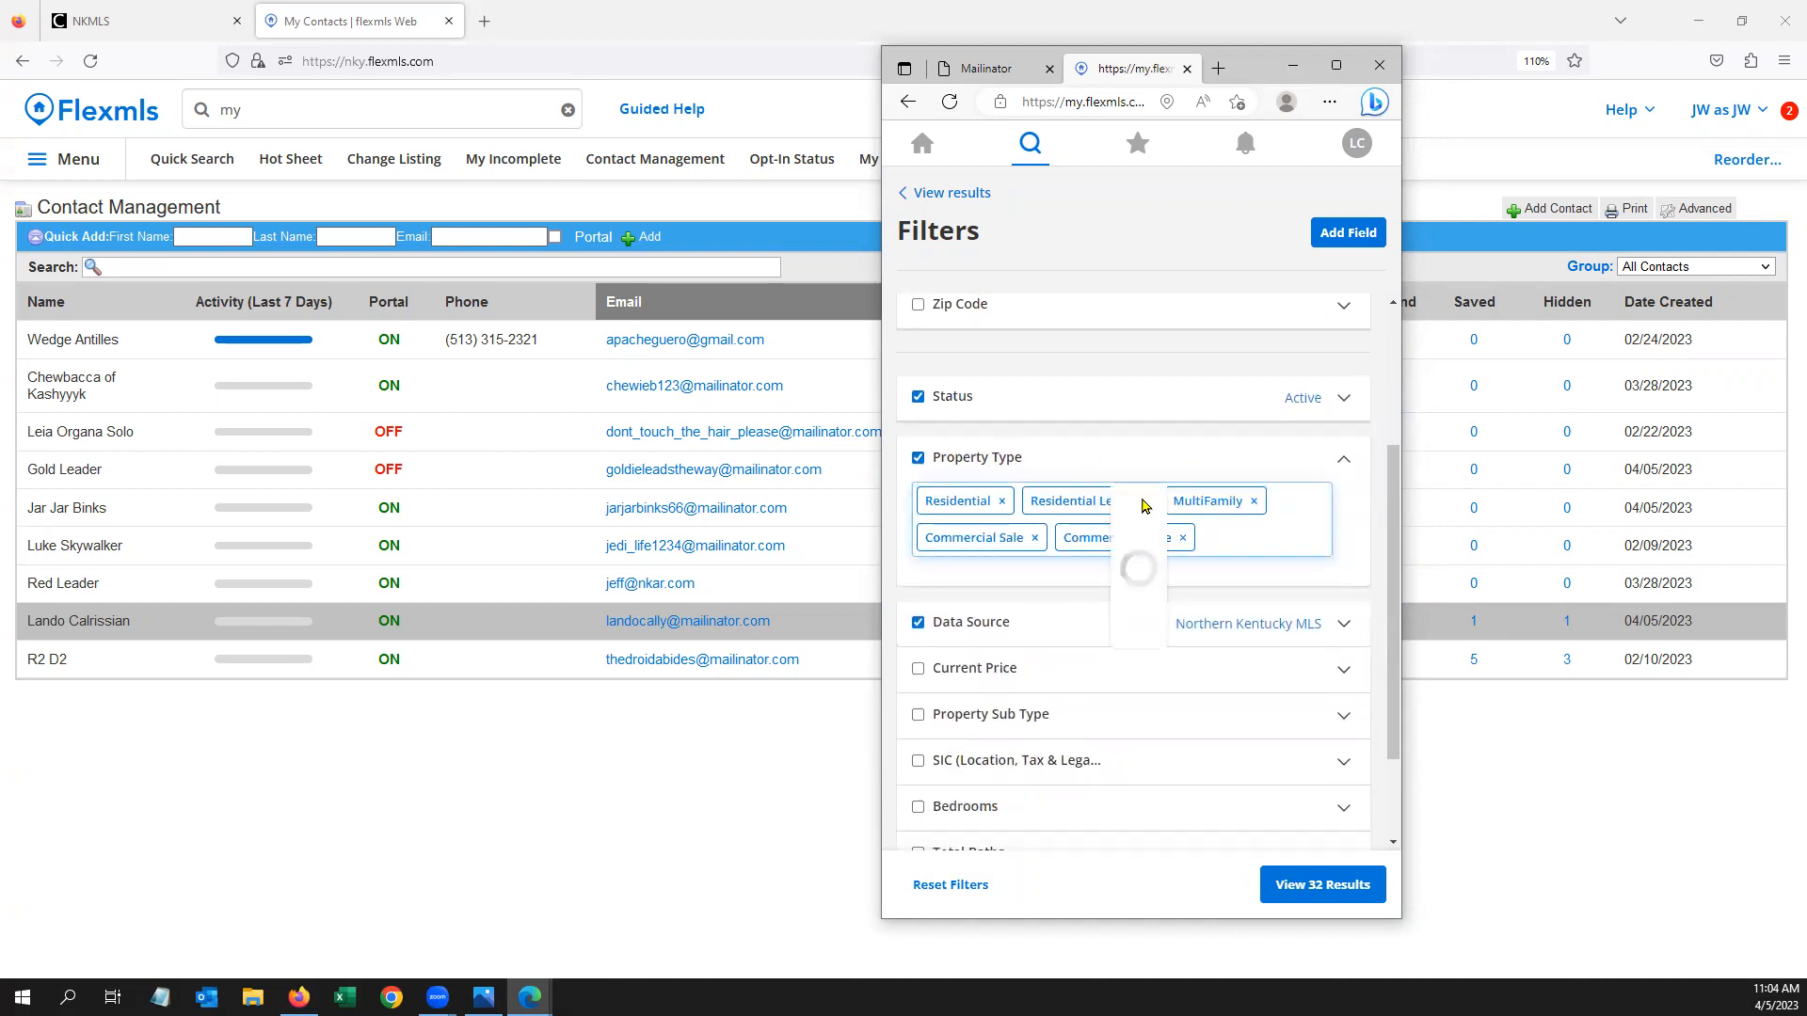
{"action": "left_click", "coordinate": [1254, 500]}
{"action": "left_click", "coordinate": [1044, 537]}
{"action": "left_click", "coordinate": [1144, 502]}
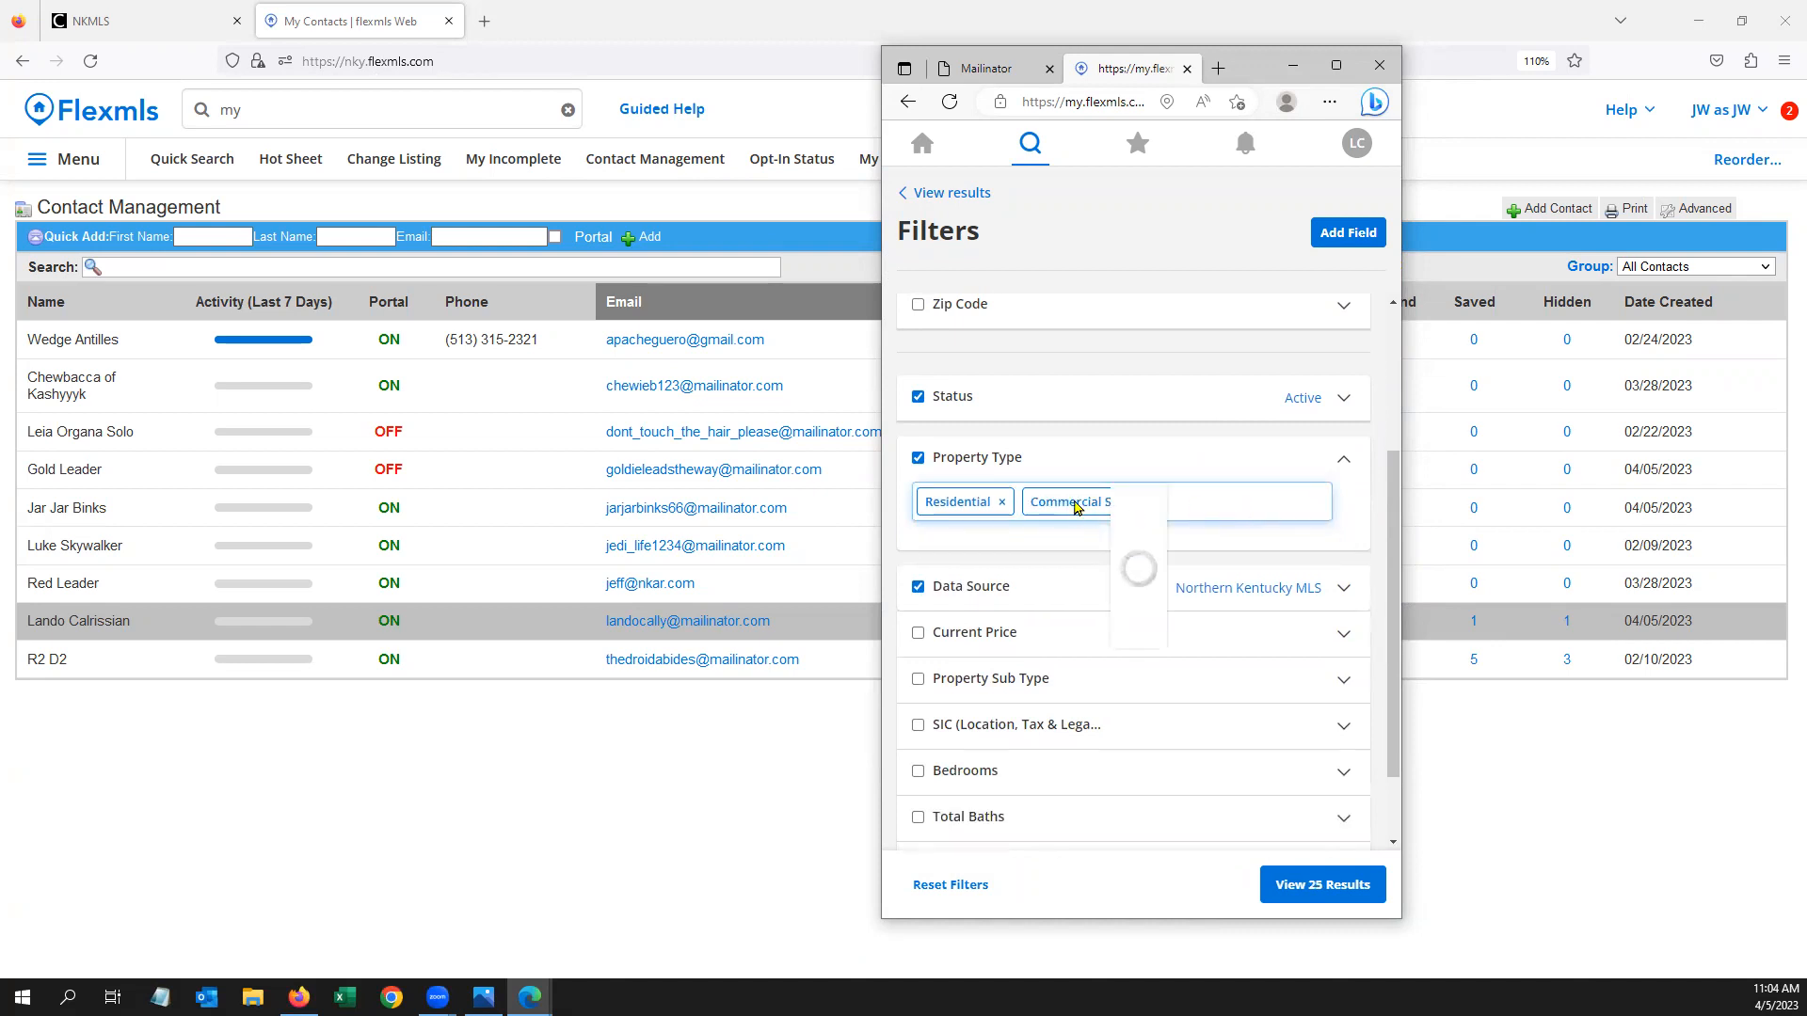
{"action": "left_click", "coordinate": [1143, 503]}
Set the Current Price range to 200000–300000
{"action": "scroll", "coordinate": [1224, 553], "scroll_direction": "down", "scroll_amount": 1}
{"action": "left_click", "coordinate": [1131, 557]}
{"action": "left_click", "coordinate": [1083, 614]}
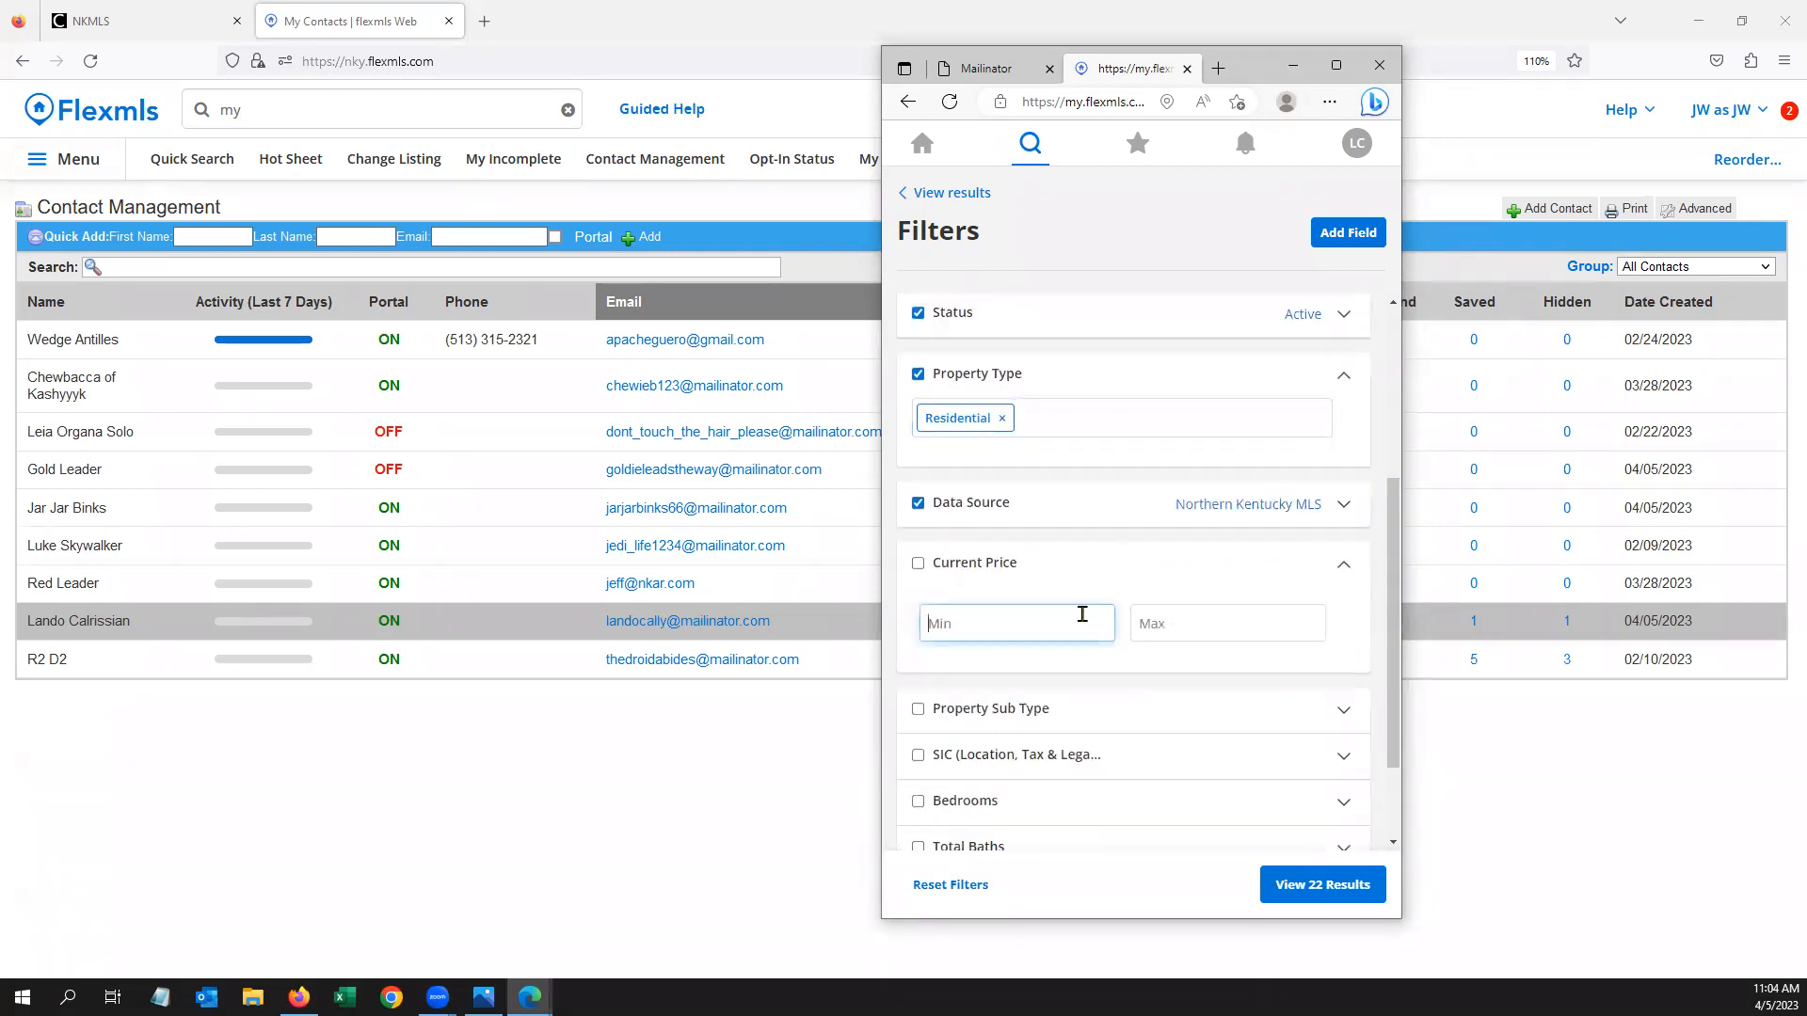
{"action": "type", "text": "200000"}
{"action": "left_click", "coordinate": [1186, 628]}
{"action": "type", "text": "3000000"}
{"action": "left_click", "coordinate": [1357, 651]}
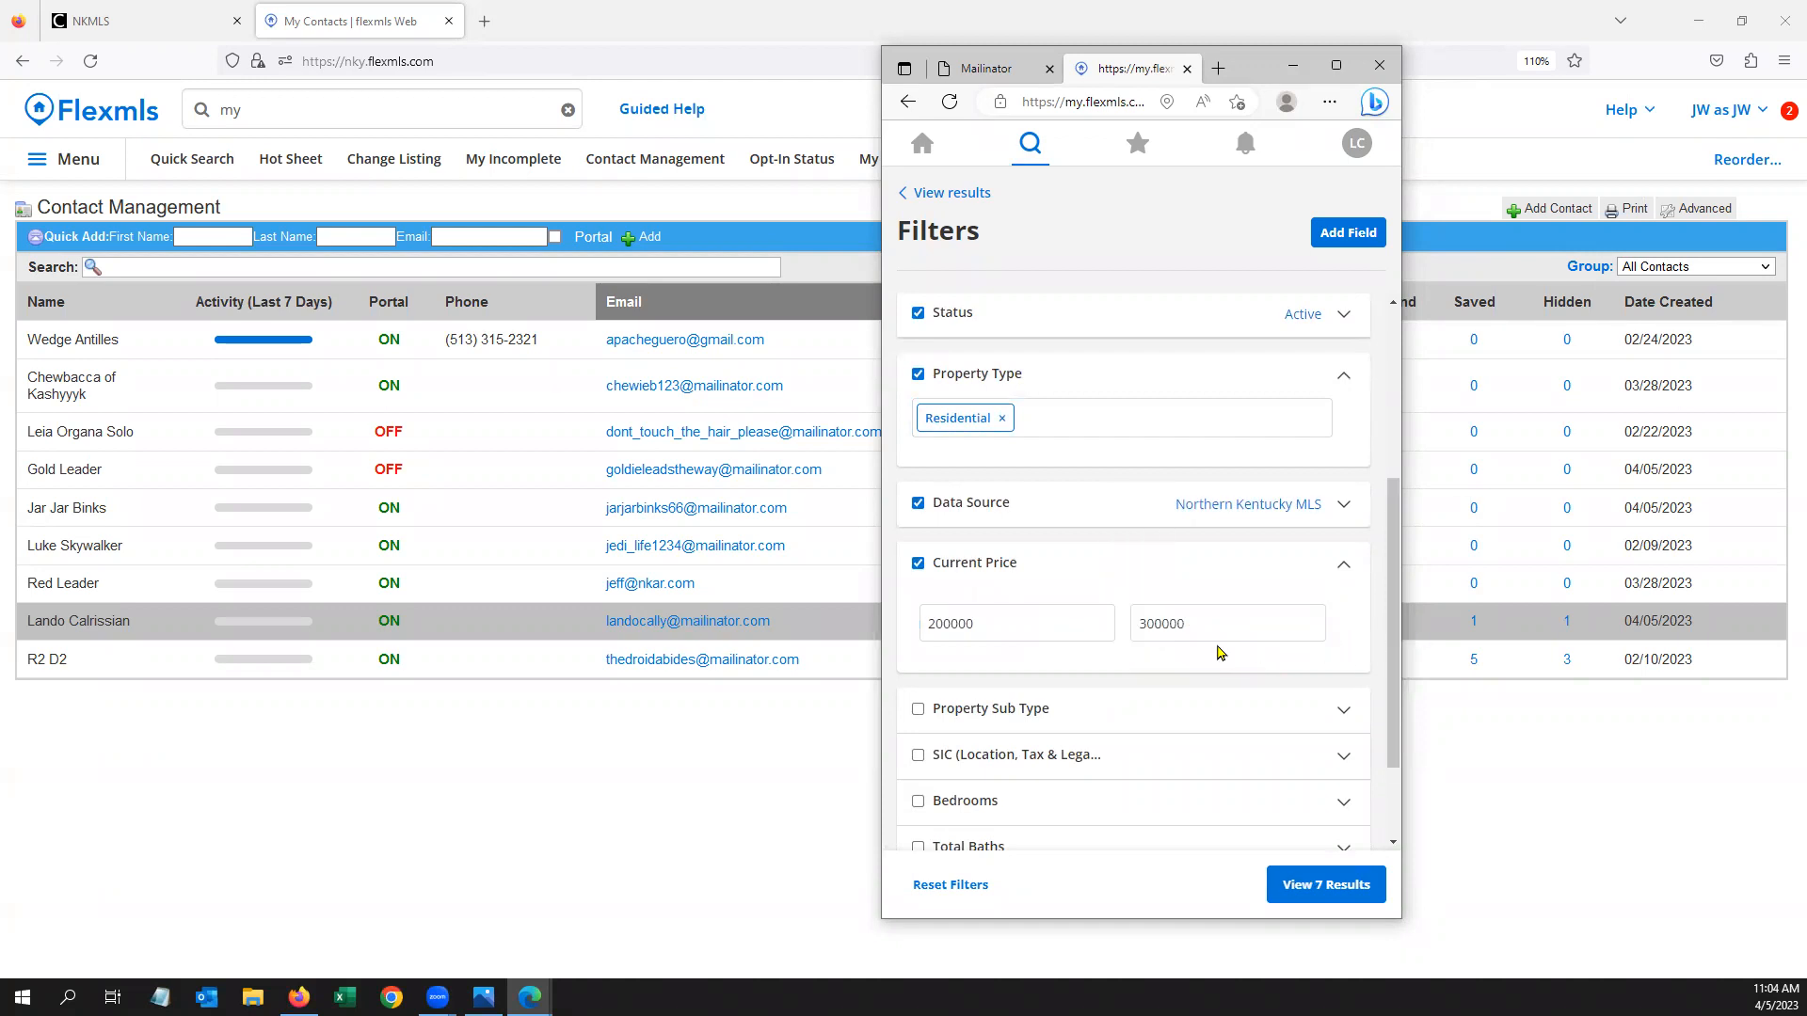
{"action": "scroll", "coordinate": [1219, 652], "scroll_direction": "up", "scroll_amount": 5}
{"action": "left_click", "coordinate": [1130, 565]}
Add Erlanger as a city and set a minimum of 2 bedrooms
{"action": "type", "text": "erlanger"}
{"action": "left_click", "coordinate": [988, 614]}
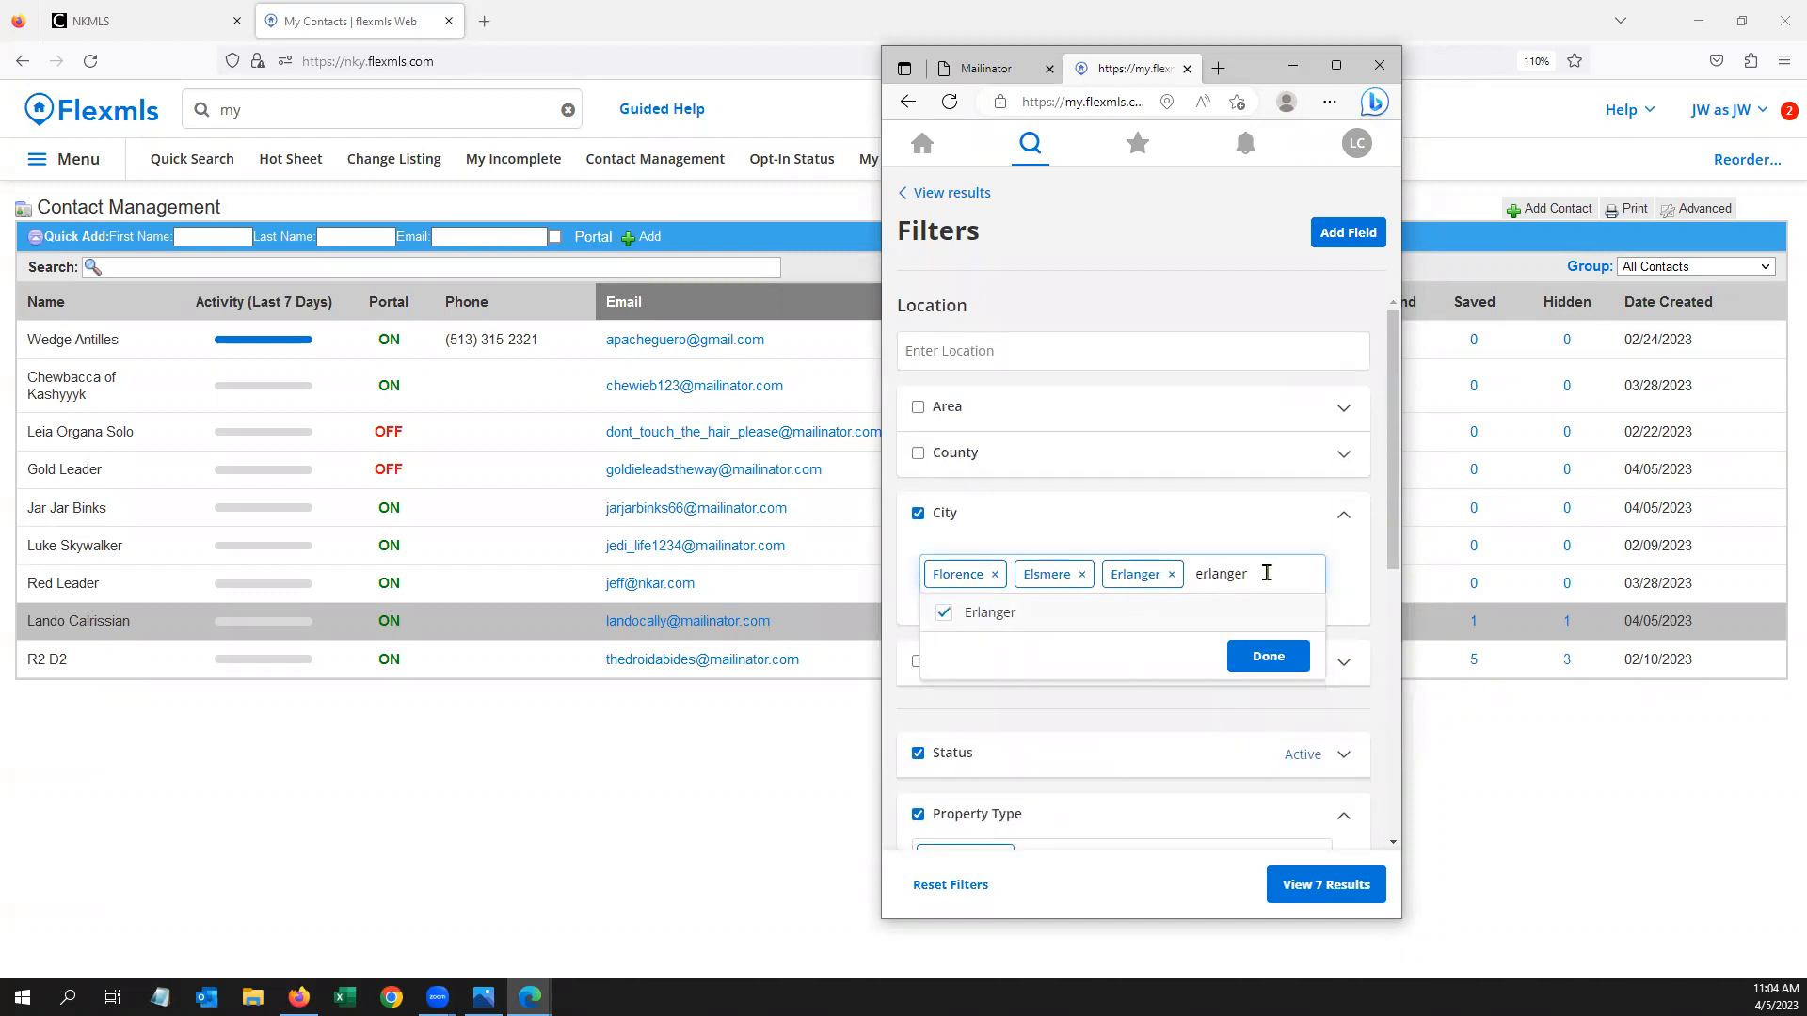
{"action": "left_click", "coordinate": [1269, 656]}
{"action": "scroll", "coordinate": [1270, 649], "scroll_direction": "down", "scroll_amount": 2}
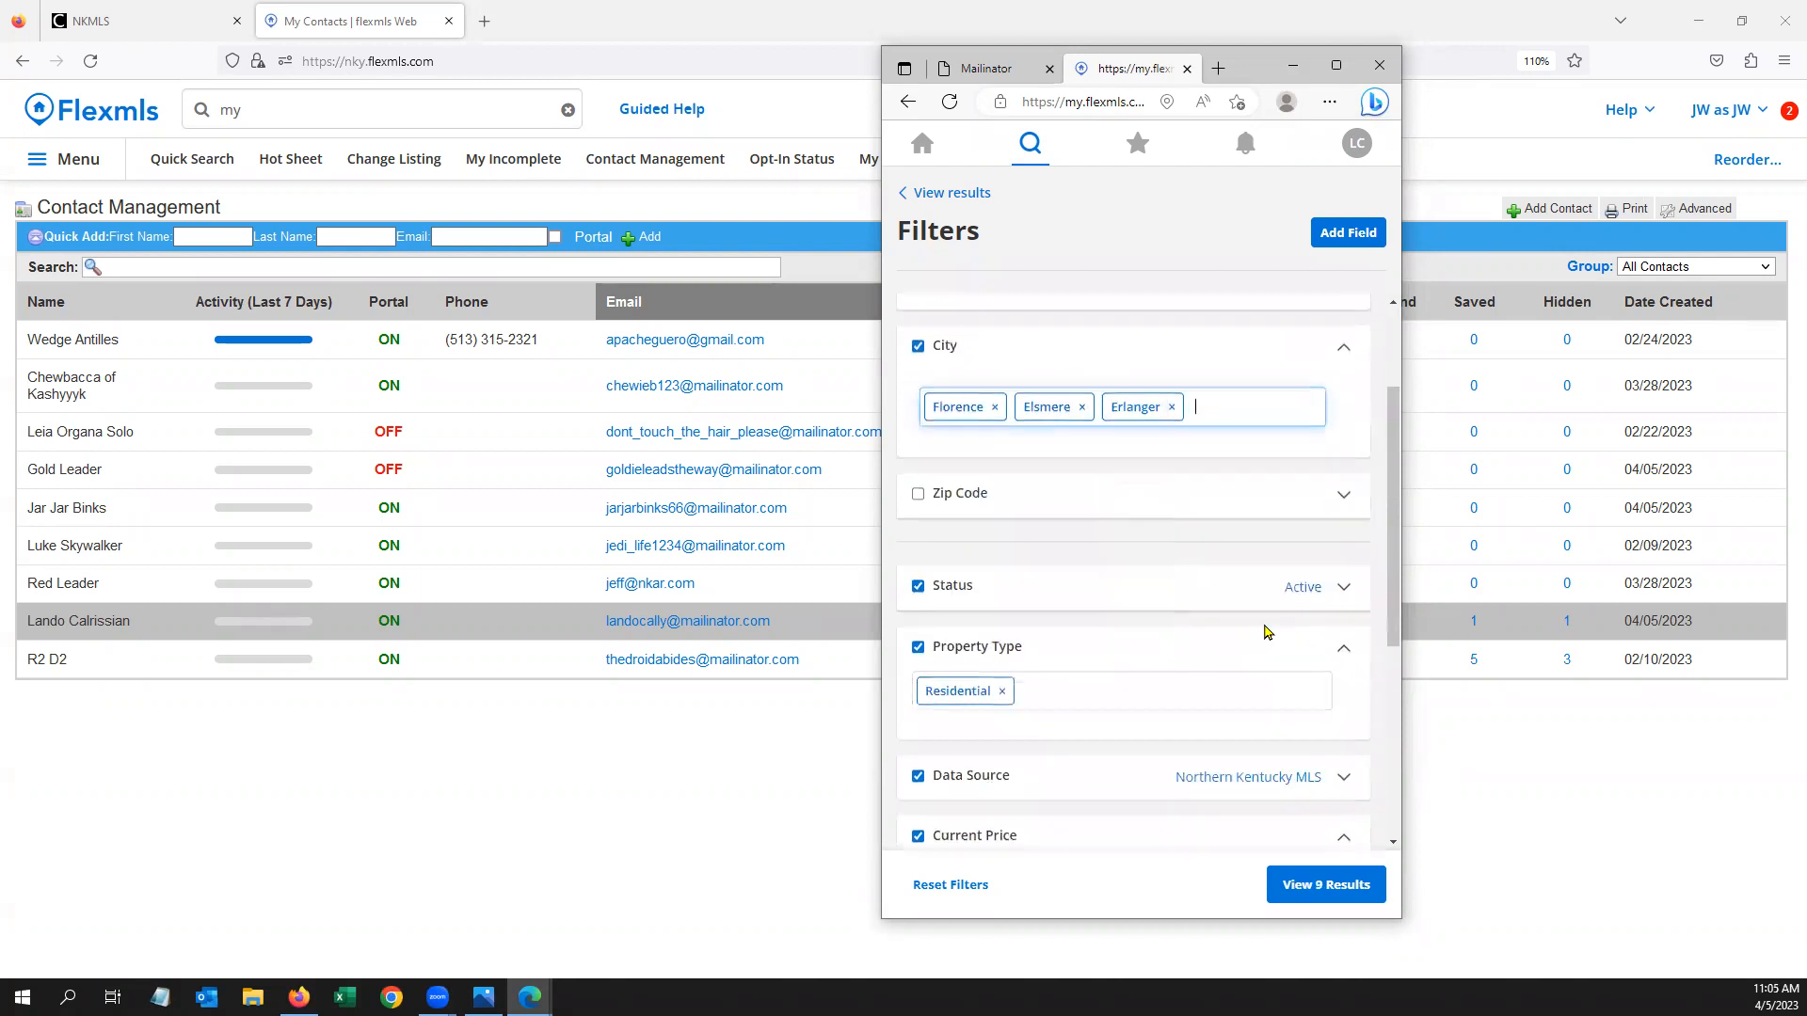
{"action": "scroll", "coordinate": [1279, 743], "scroll_direction": "down", "scroll_amount": 5}
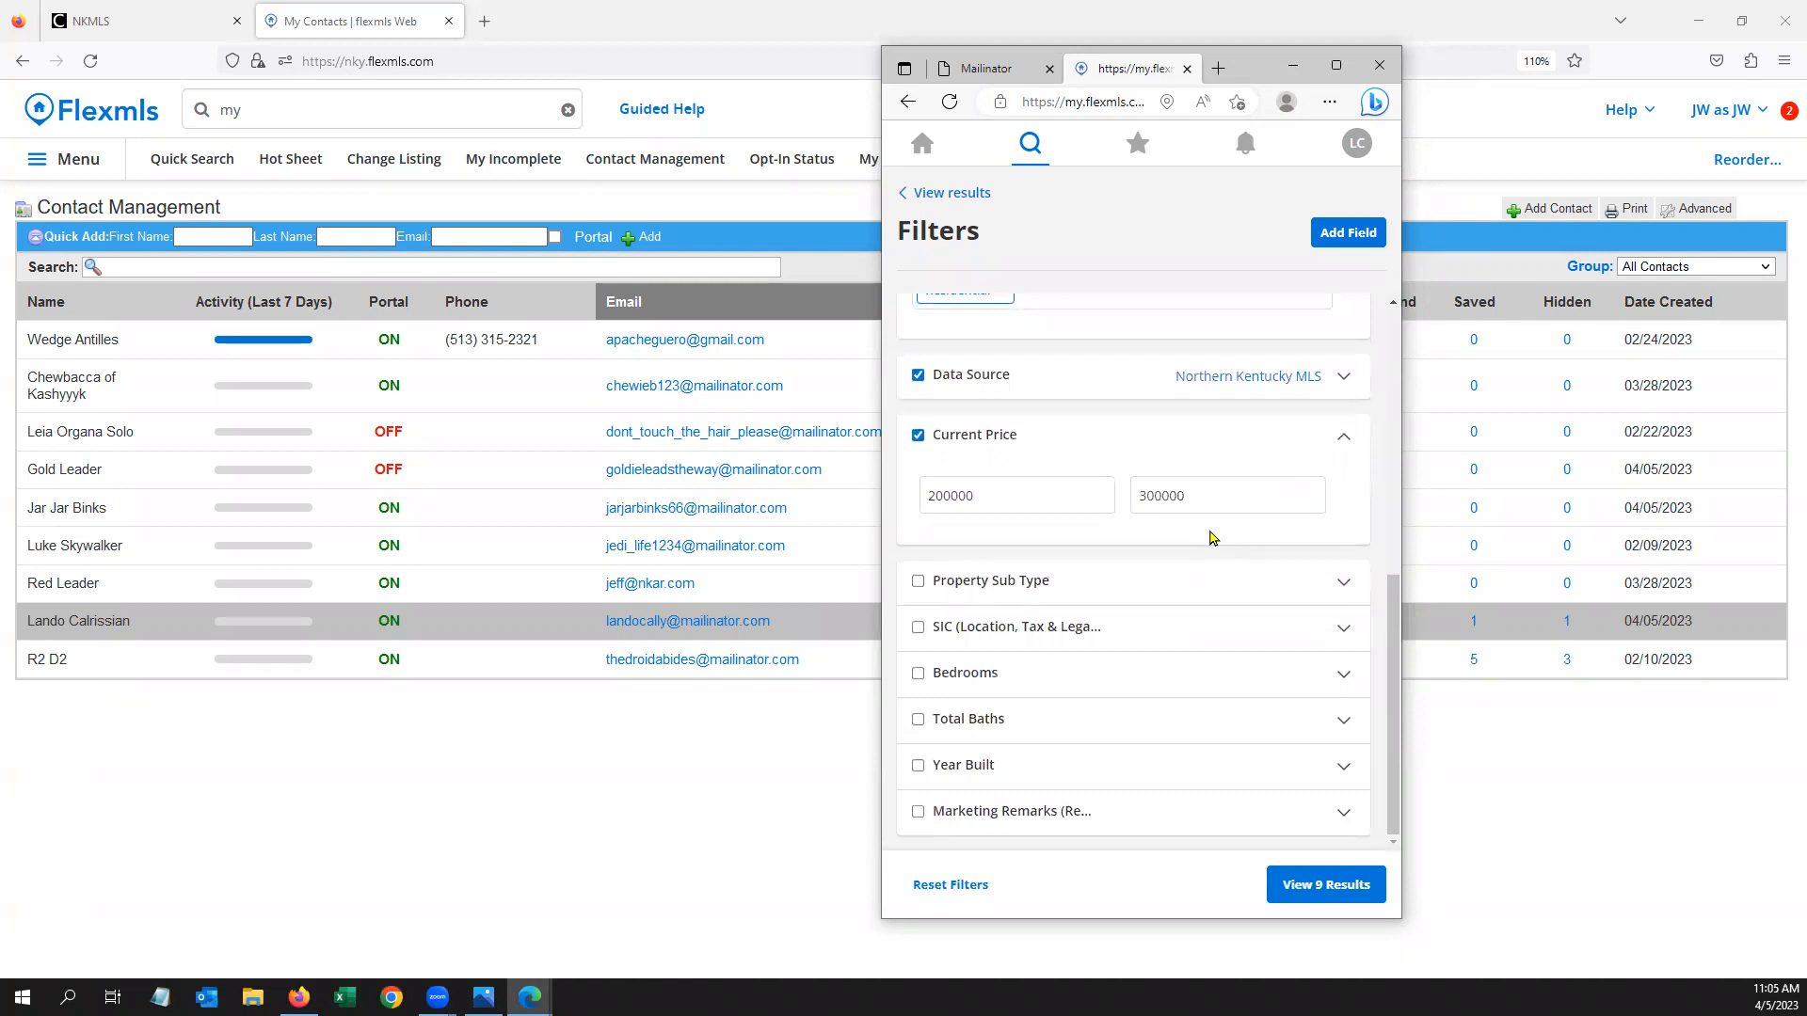
{"action": "left_click", "coordinate": [984, 675]}
{"action": "left_click", "coordinate": [986, 746]}
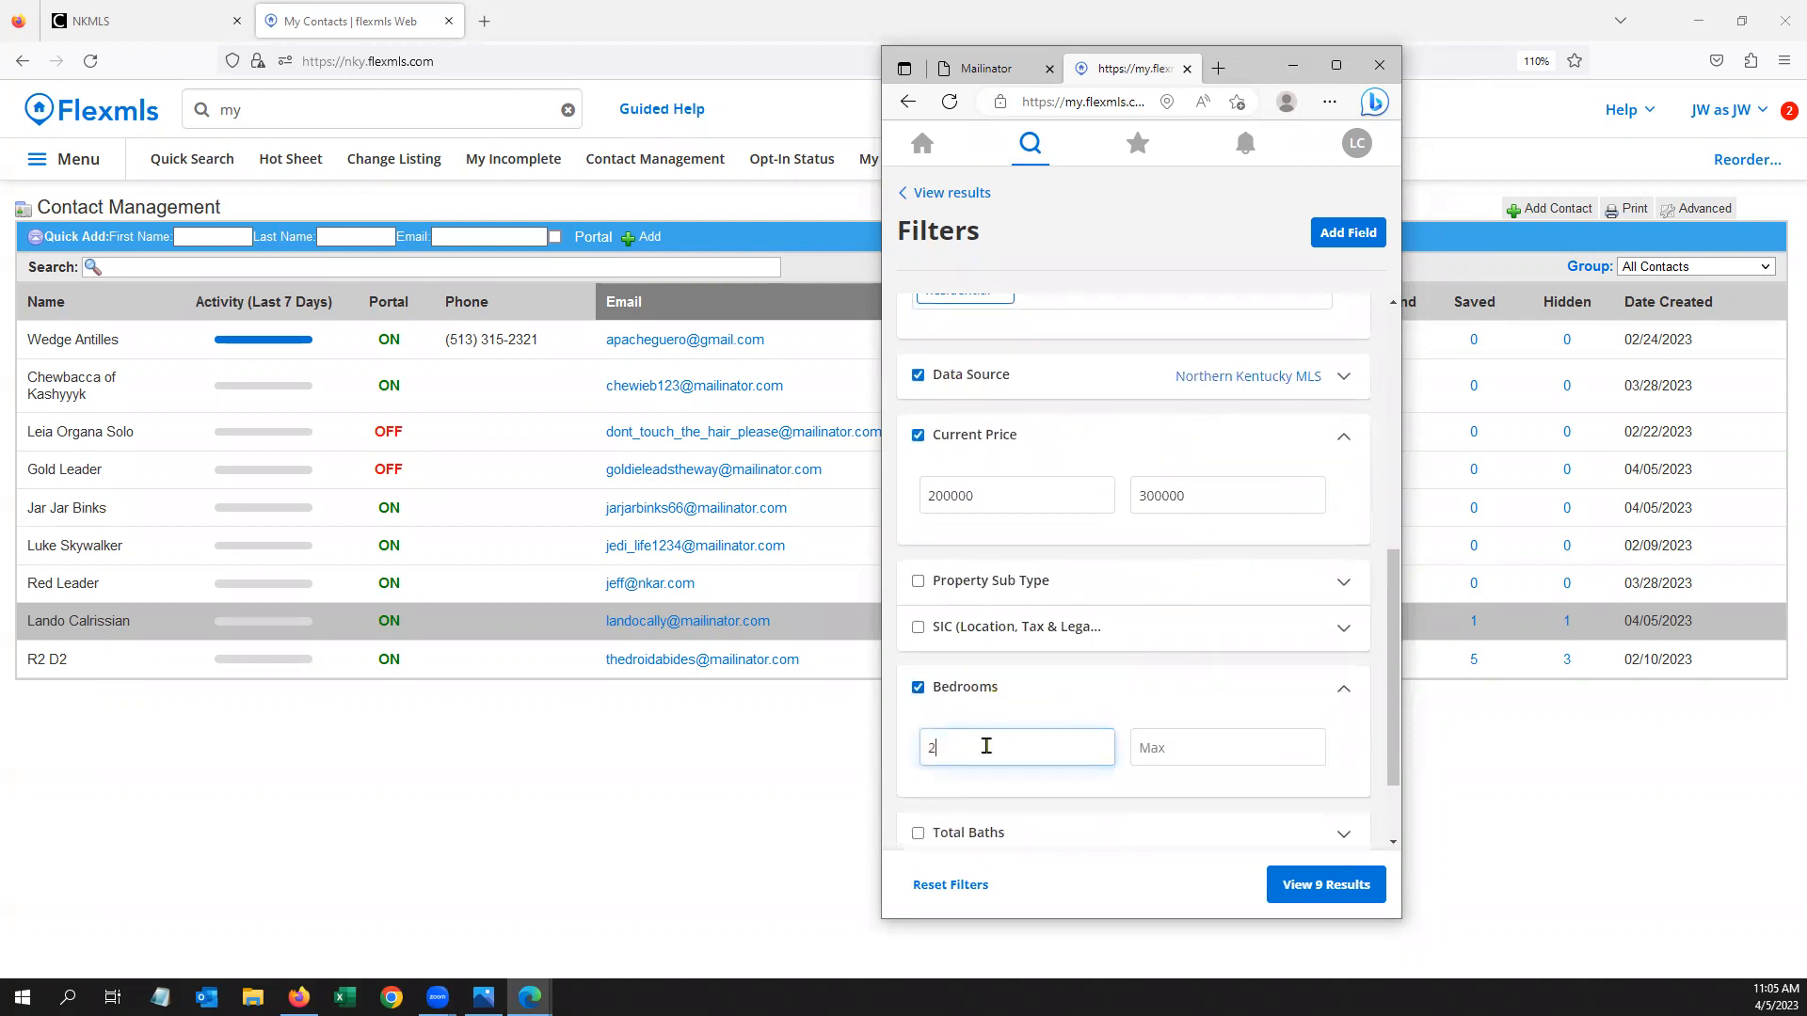
{"action": "left_click", "coordinate": [1364, 732]}
Add a New Construction: No filter and view the 9 results
{"action": "scroll", "coordinate": [1332, 689], "scroll_direction": "down", "scroll_amount": 1}
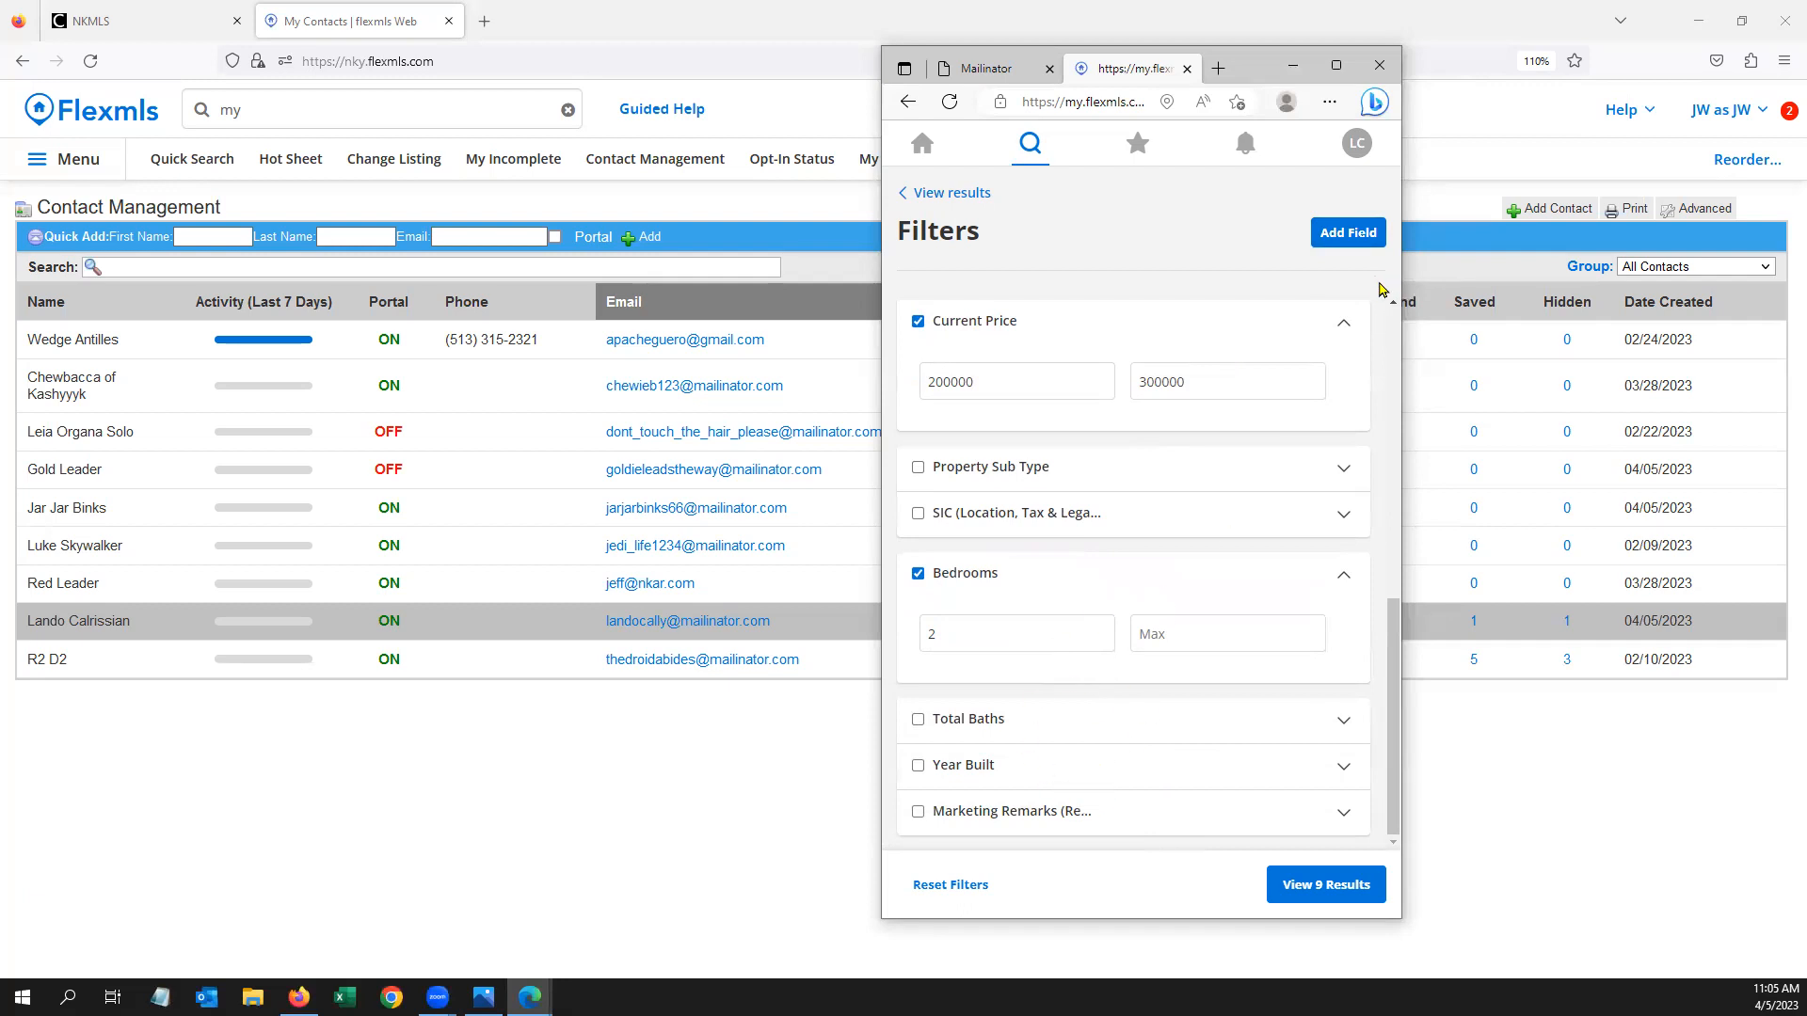
{"action": "left_click", "coordinate": [1351, 241]}
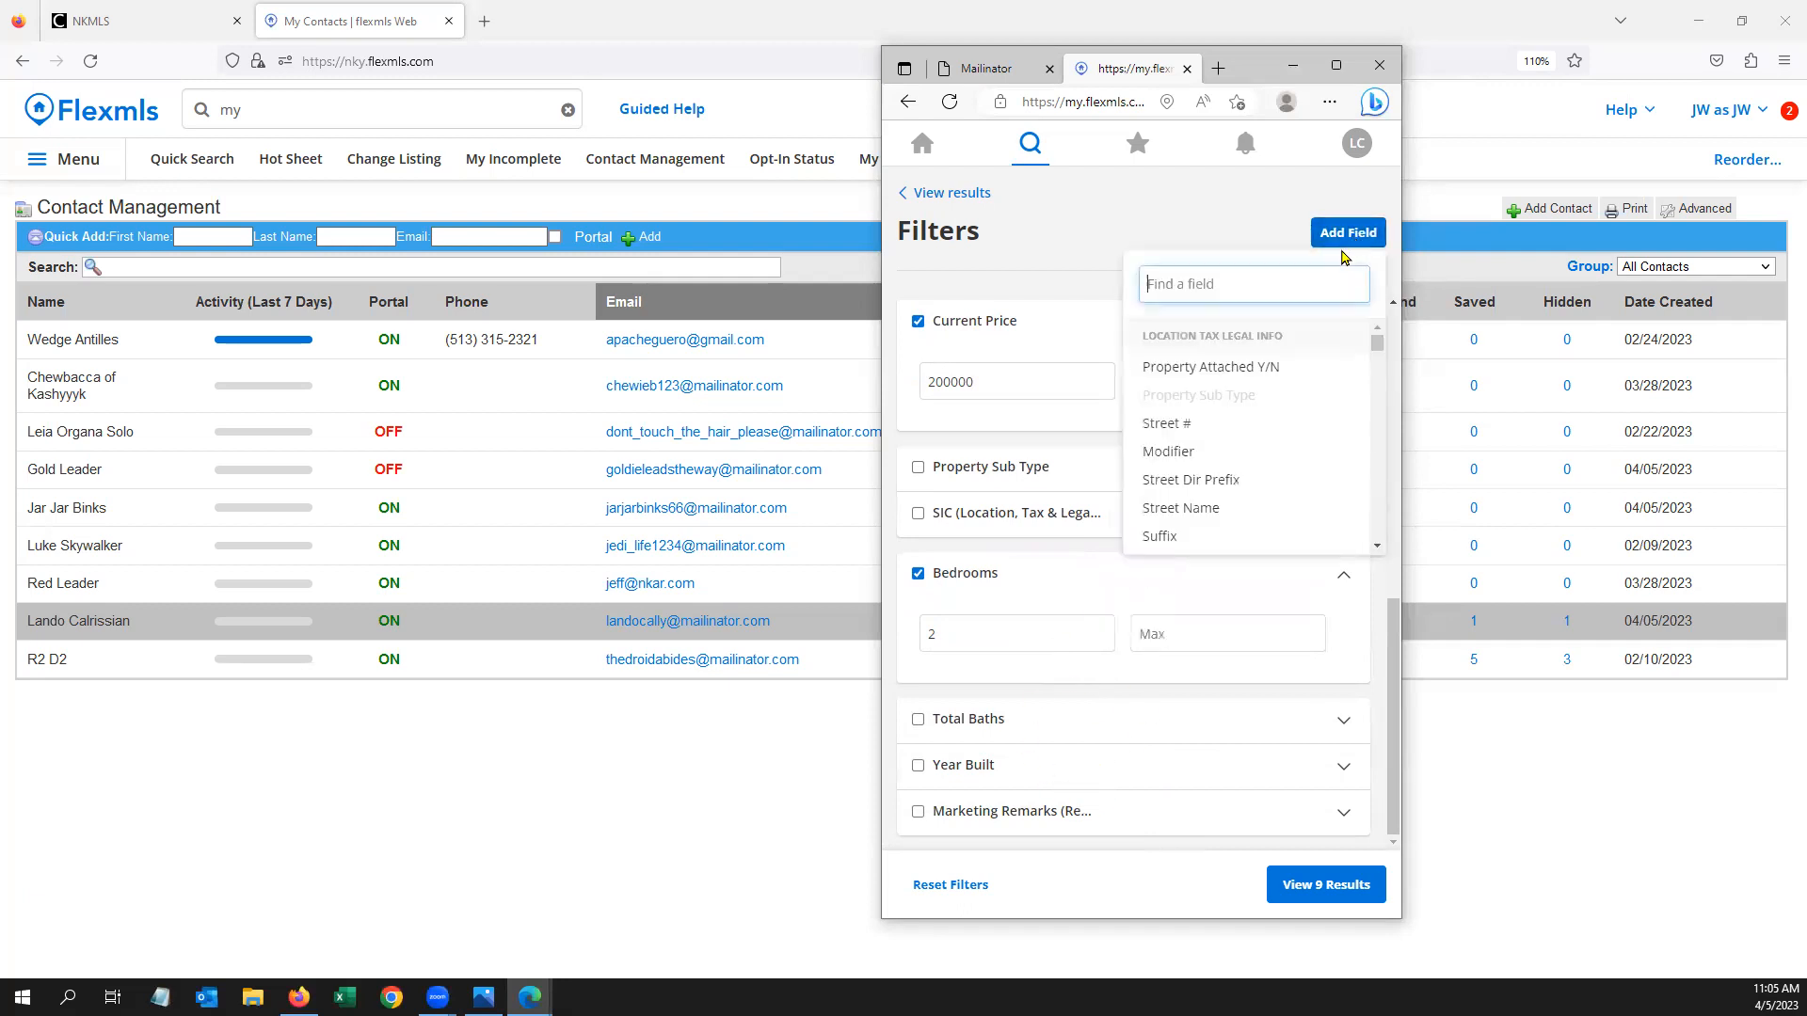
{"action": "scroll", "coordinate": [1228, 369], "scroll_direction": "down", "scroll_amount": 5}
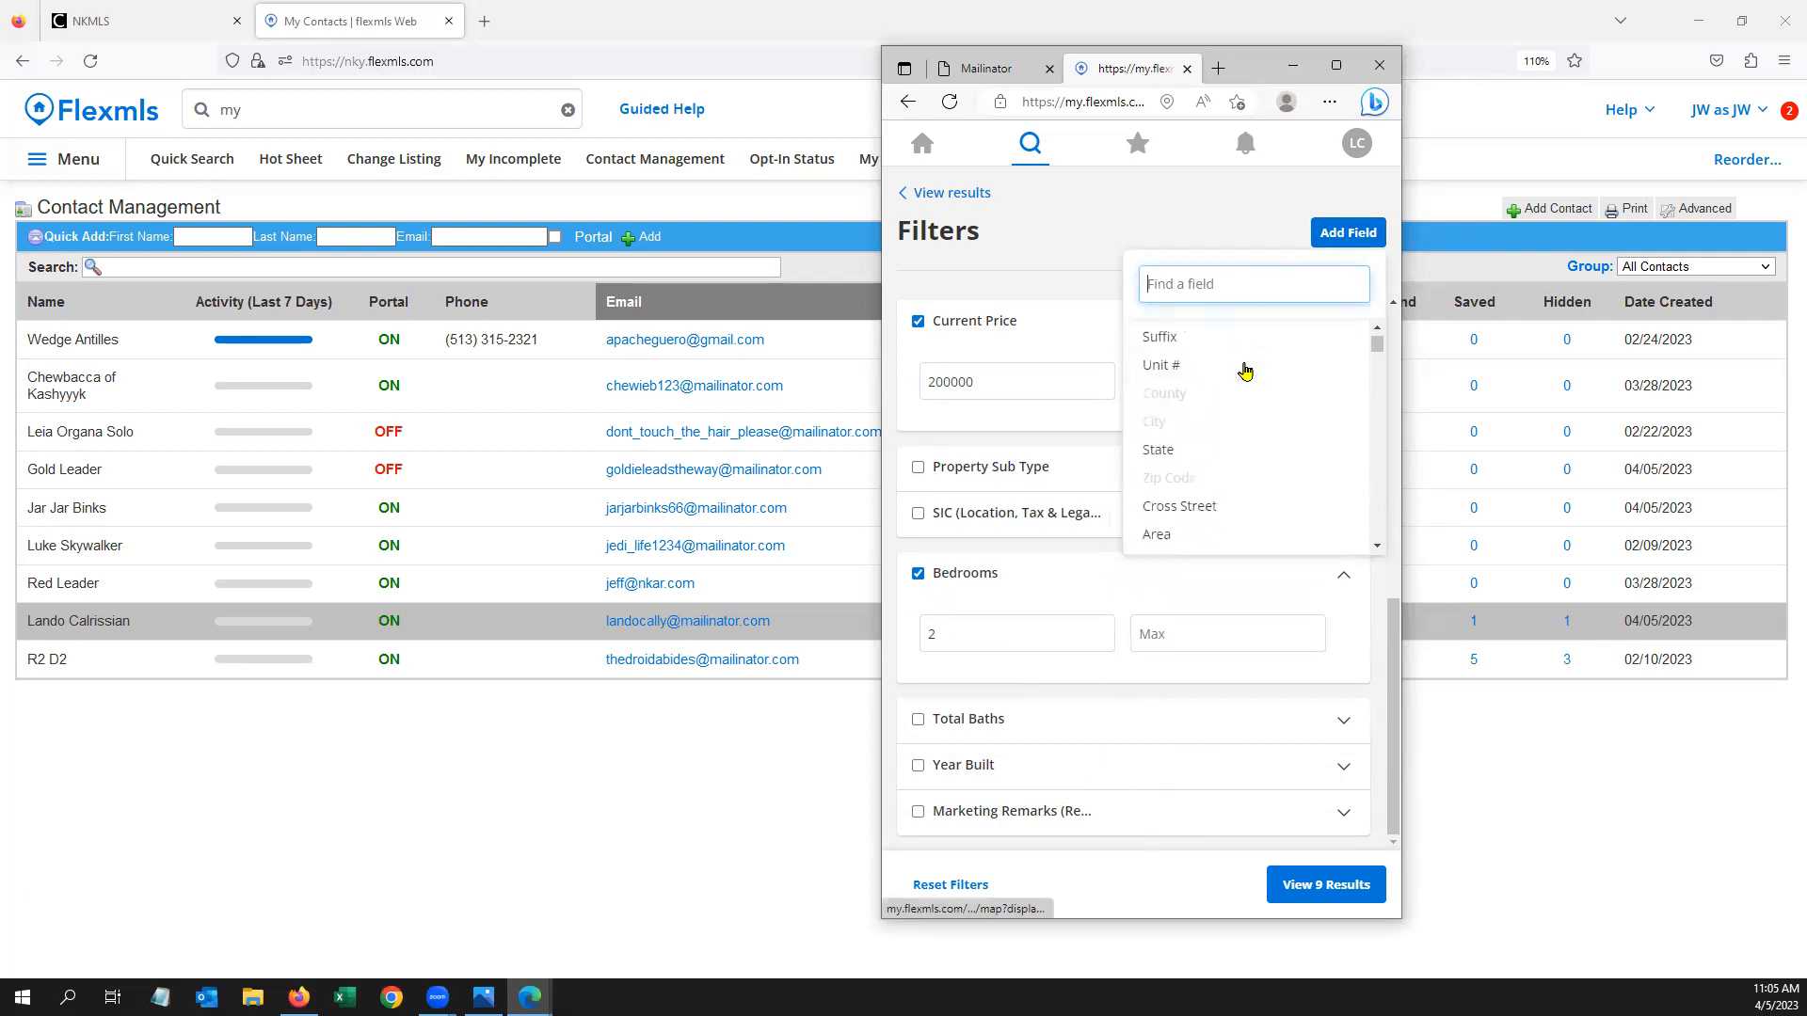
{"action": "scroll", "coordinate": [1244, 371], "scroll_direction": "down", "scroll_amount": 2}
{"action": "scroll", "coordinate": [1238, 376], "scroll_direction": "up", "scroll_amount": 3}
{"action": "type", "text": "new"}
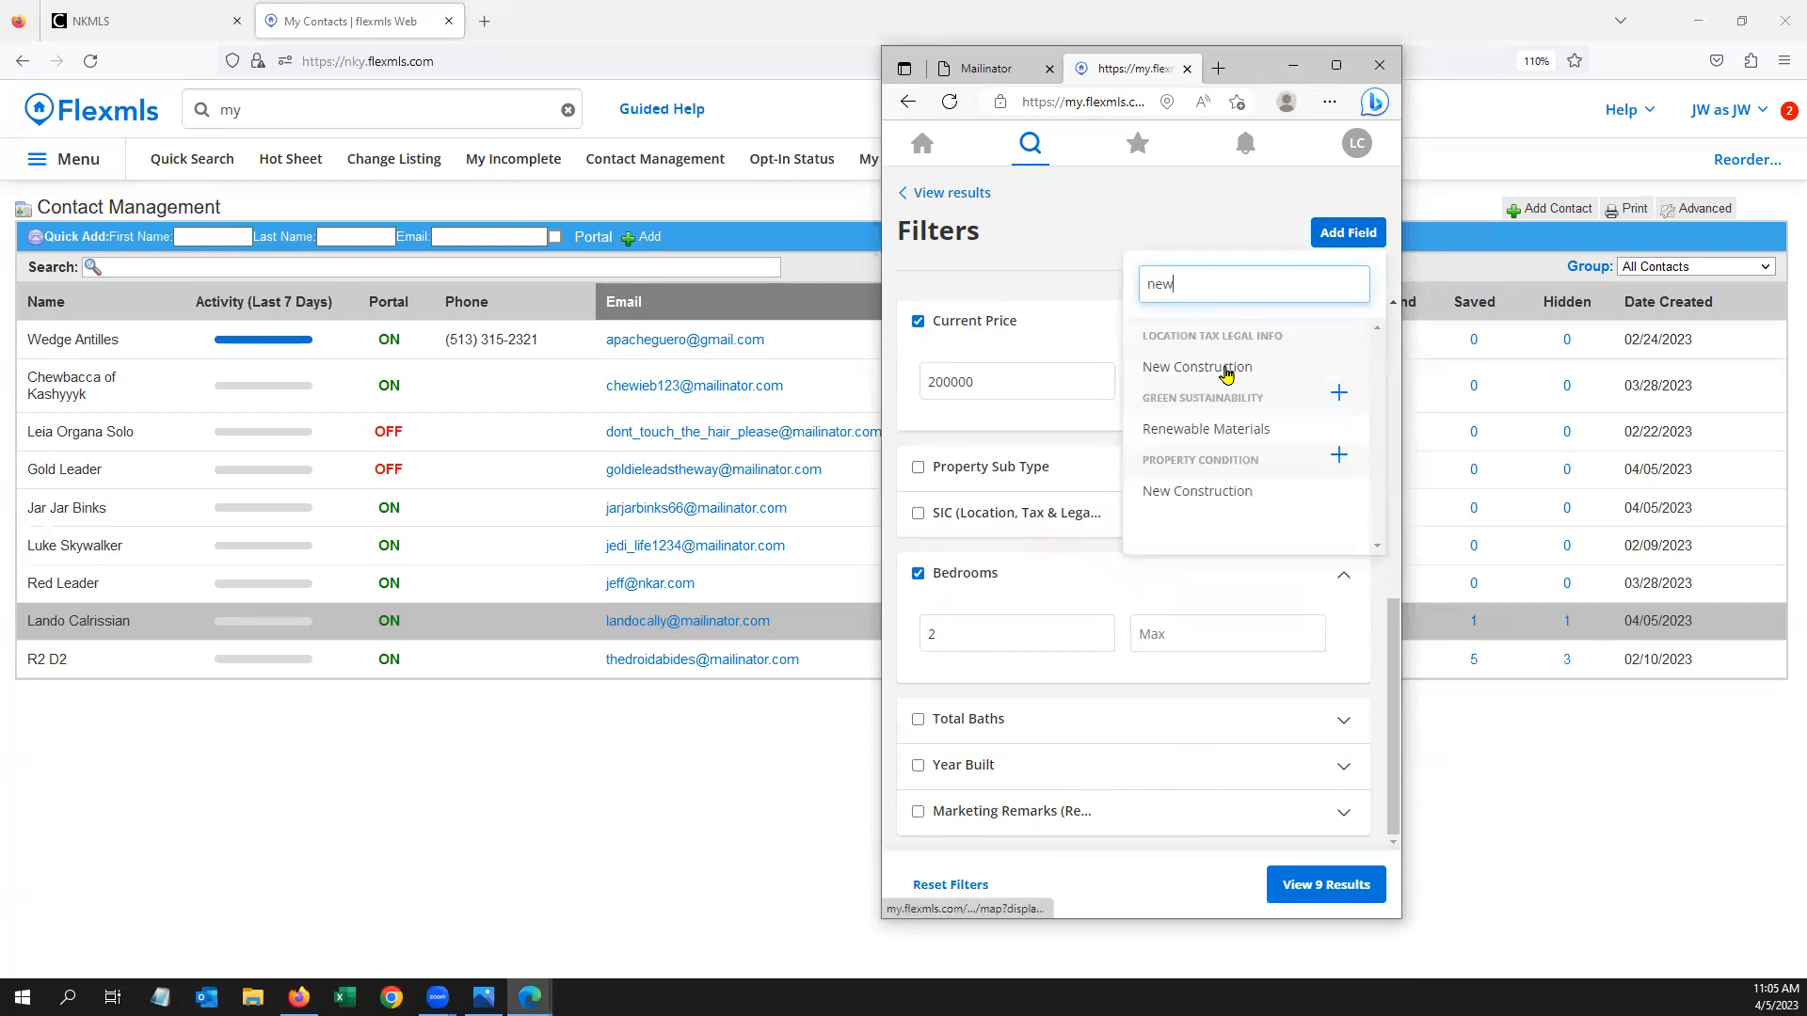
{"action": "left_click", "coordinate": [1224, 375]}
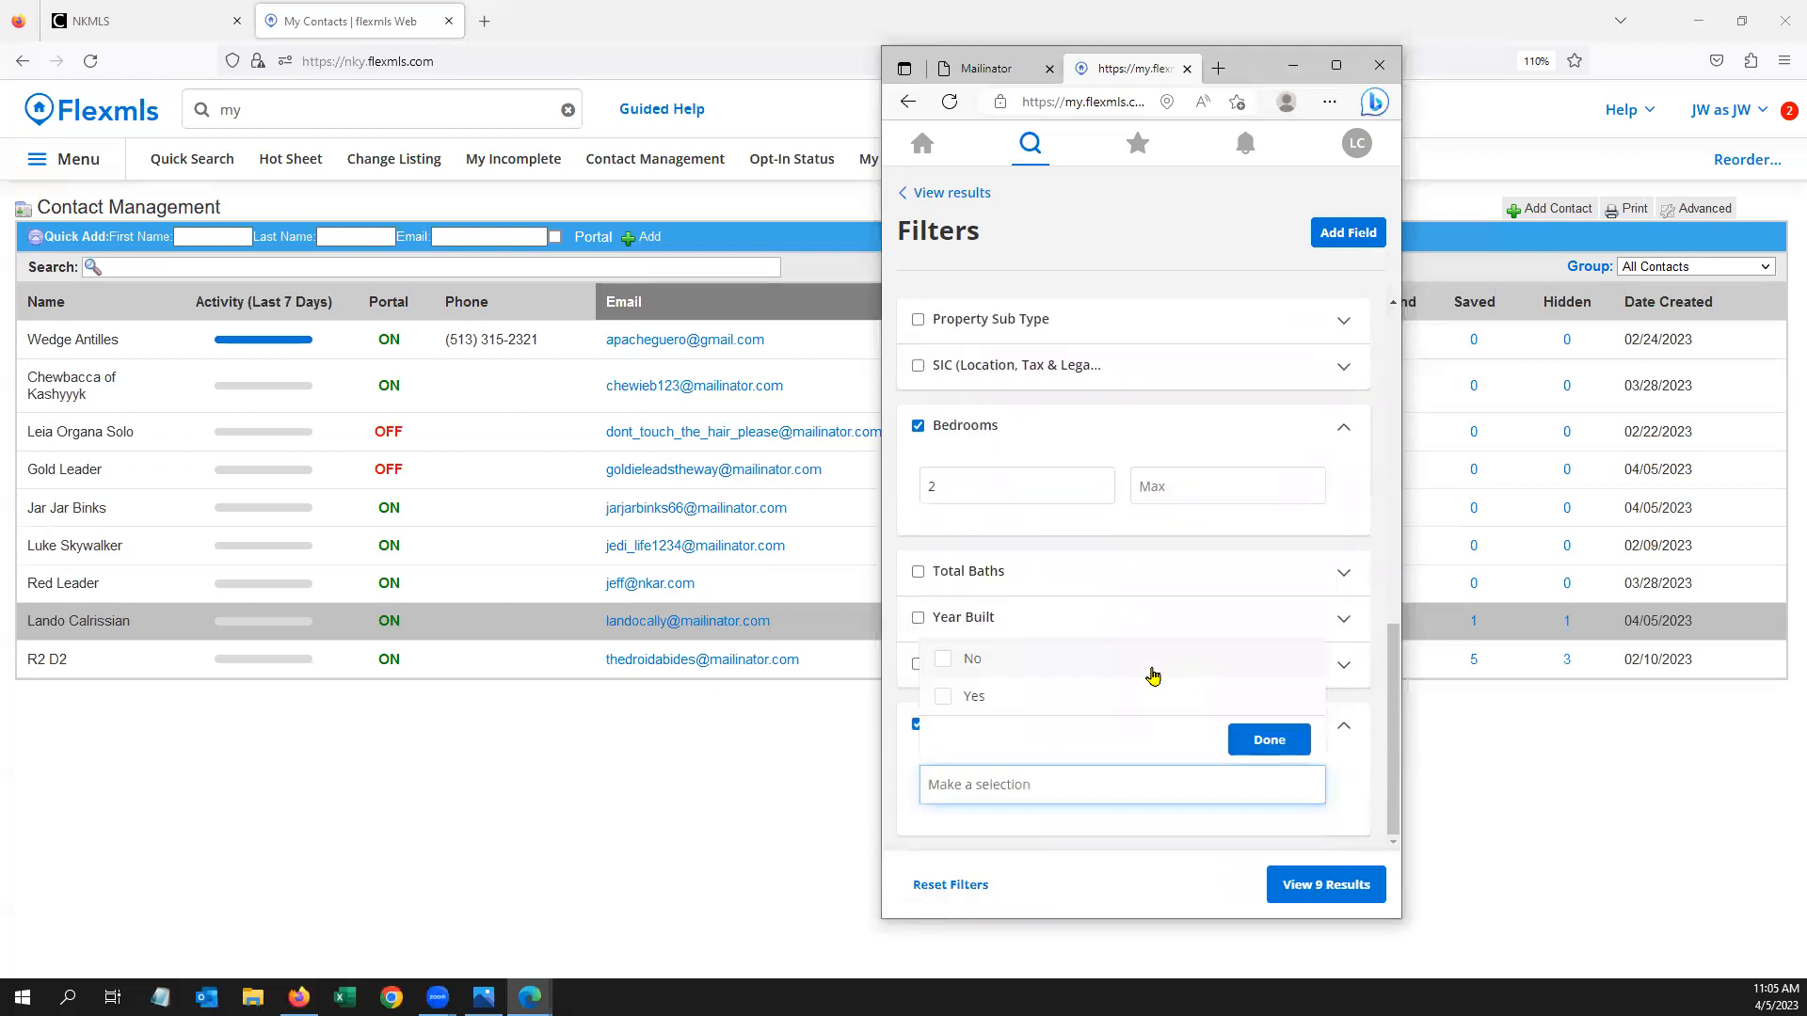
{"action": "left_click", "coordinate": [1372, 792]}
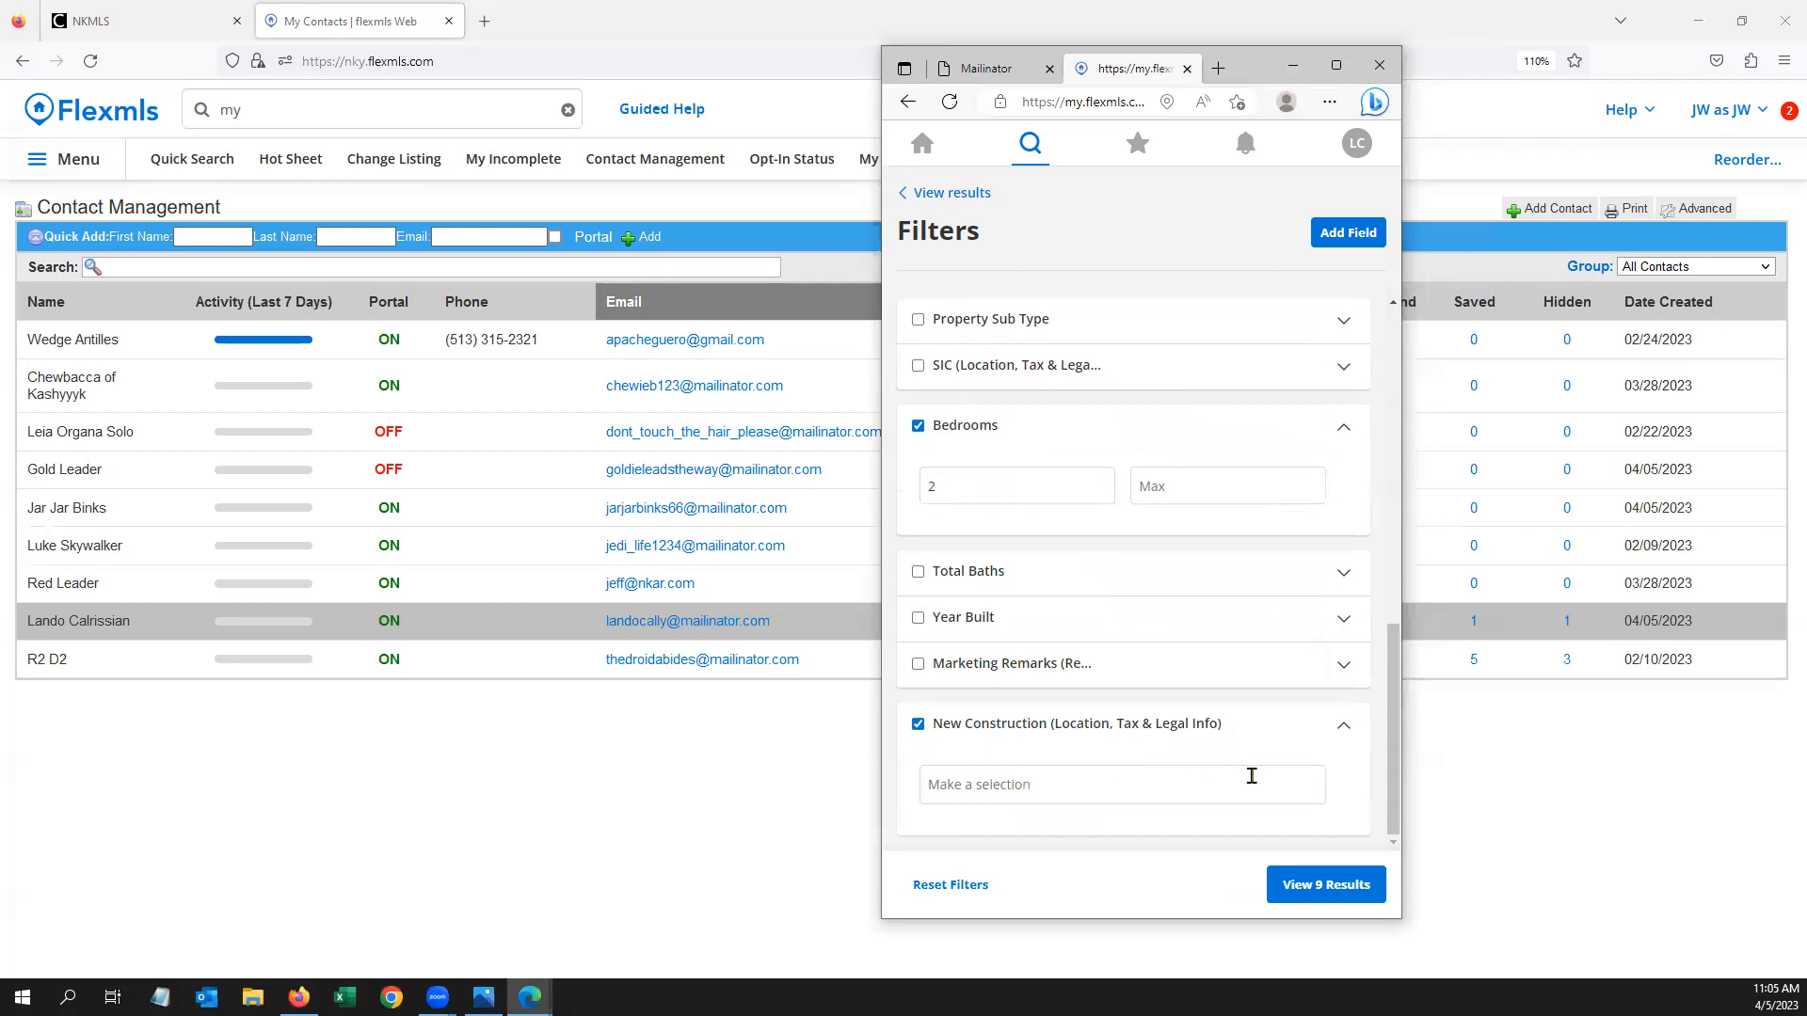
{"action": "left_click", "coordinate": [1207, 788]}
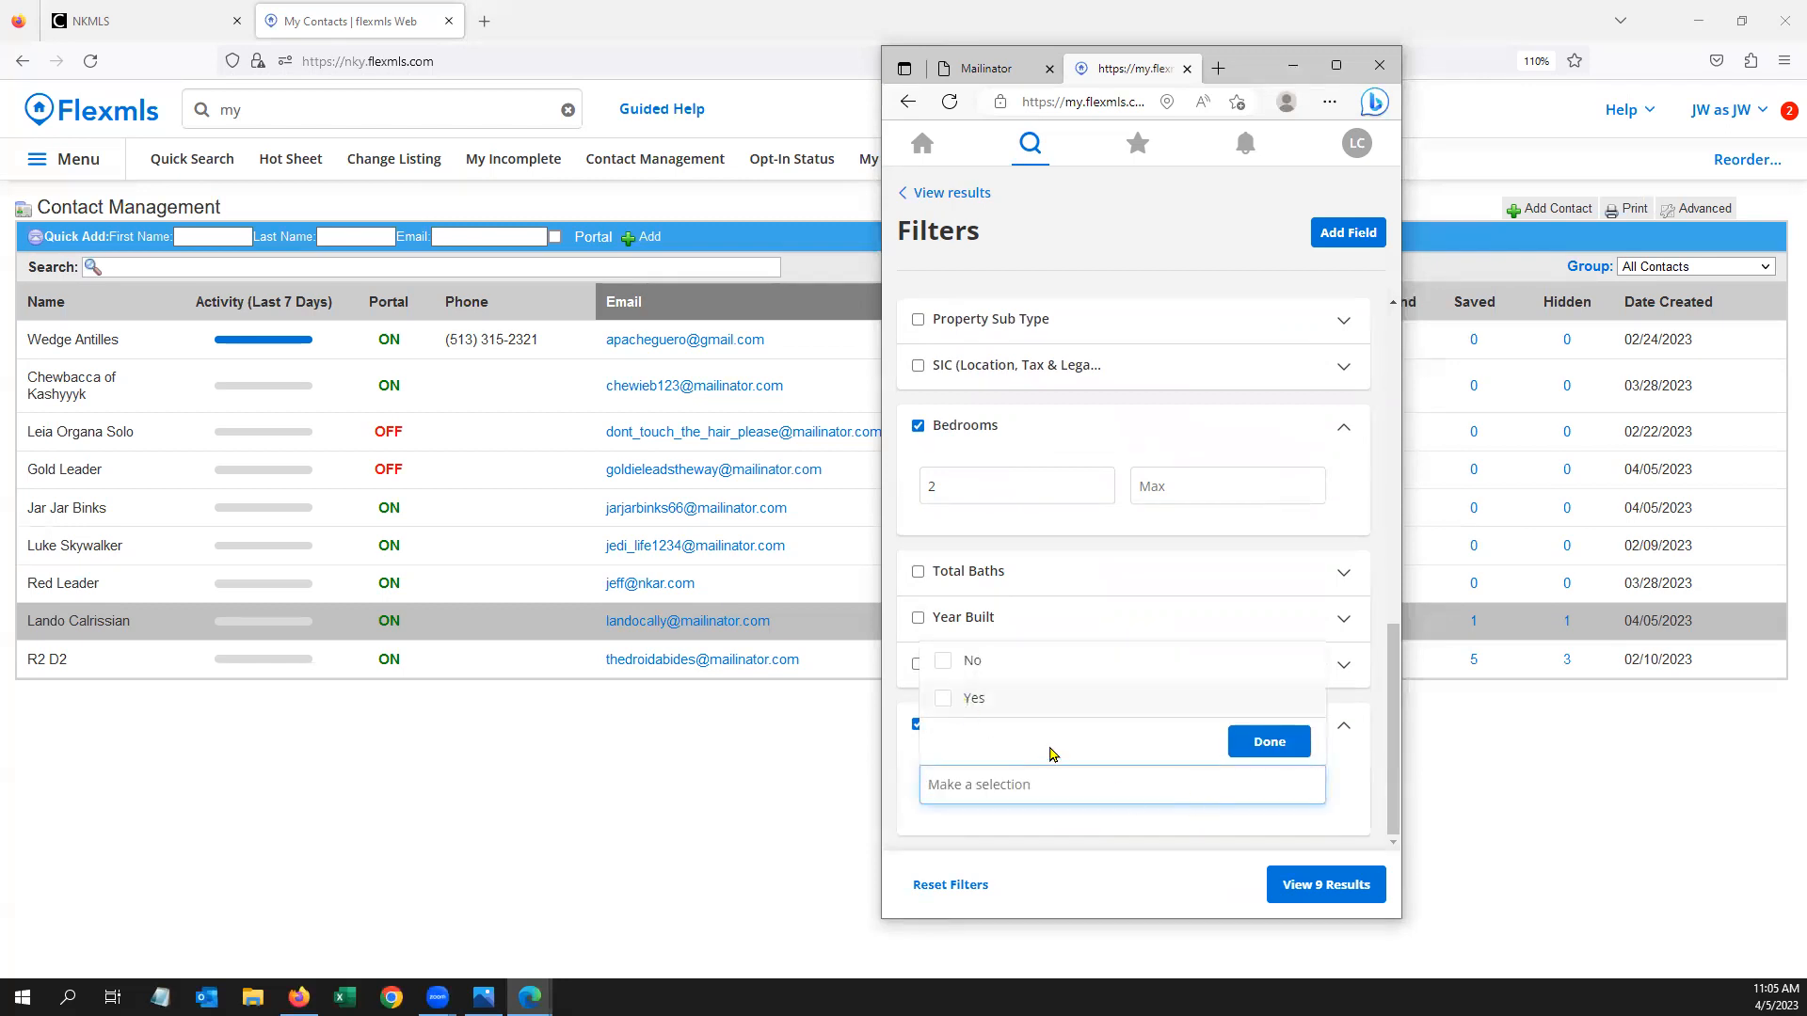
{"action": "left_click", "coordinate": [969, 670]}
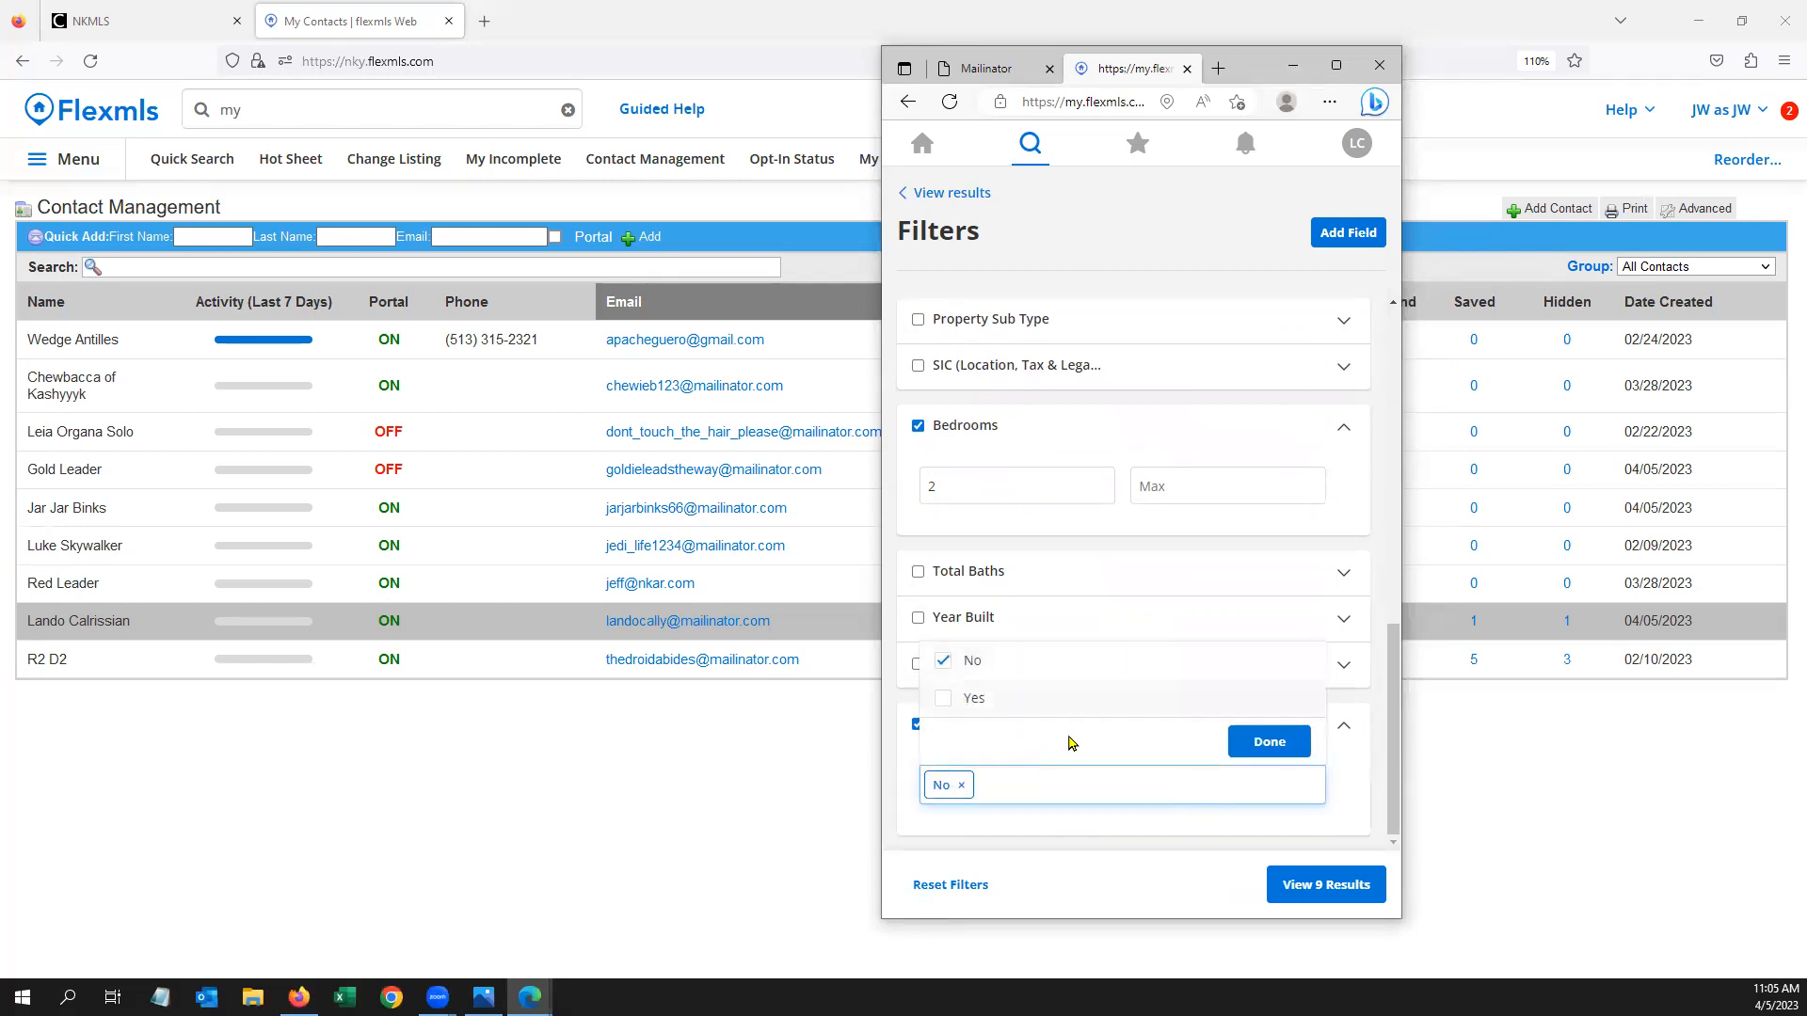
{"action": "left_click", "coordinate": [1288, 746]}
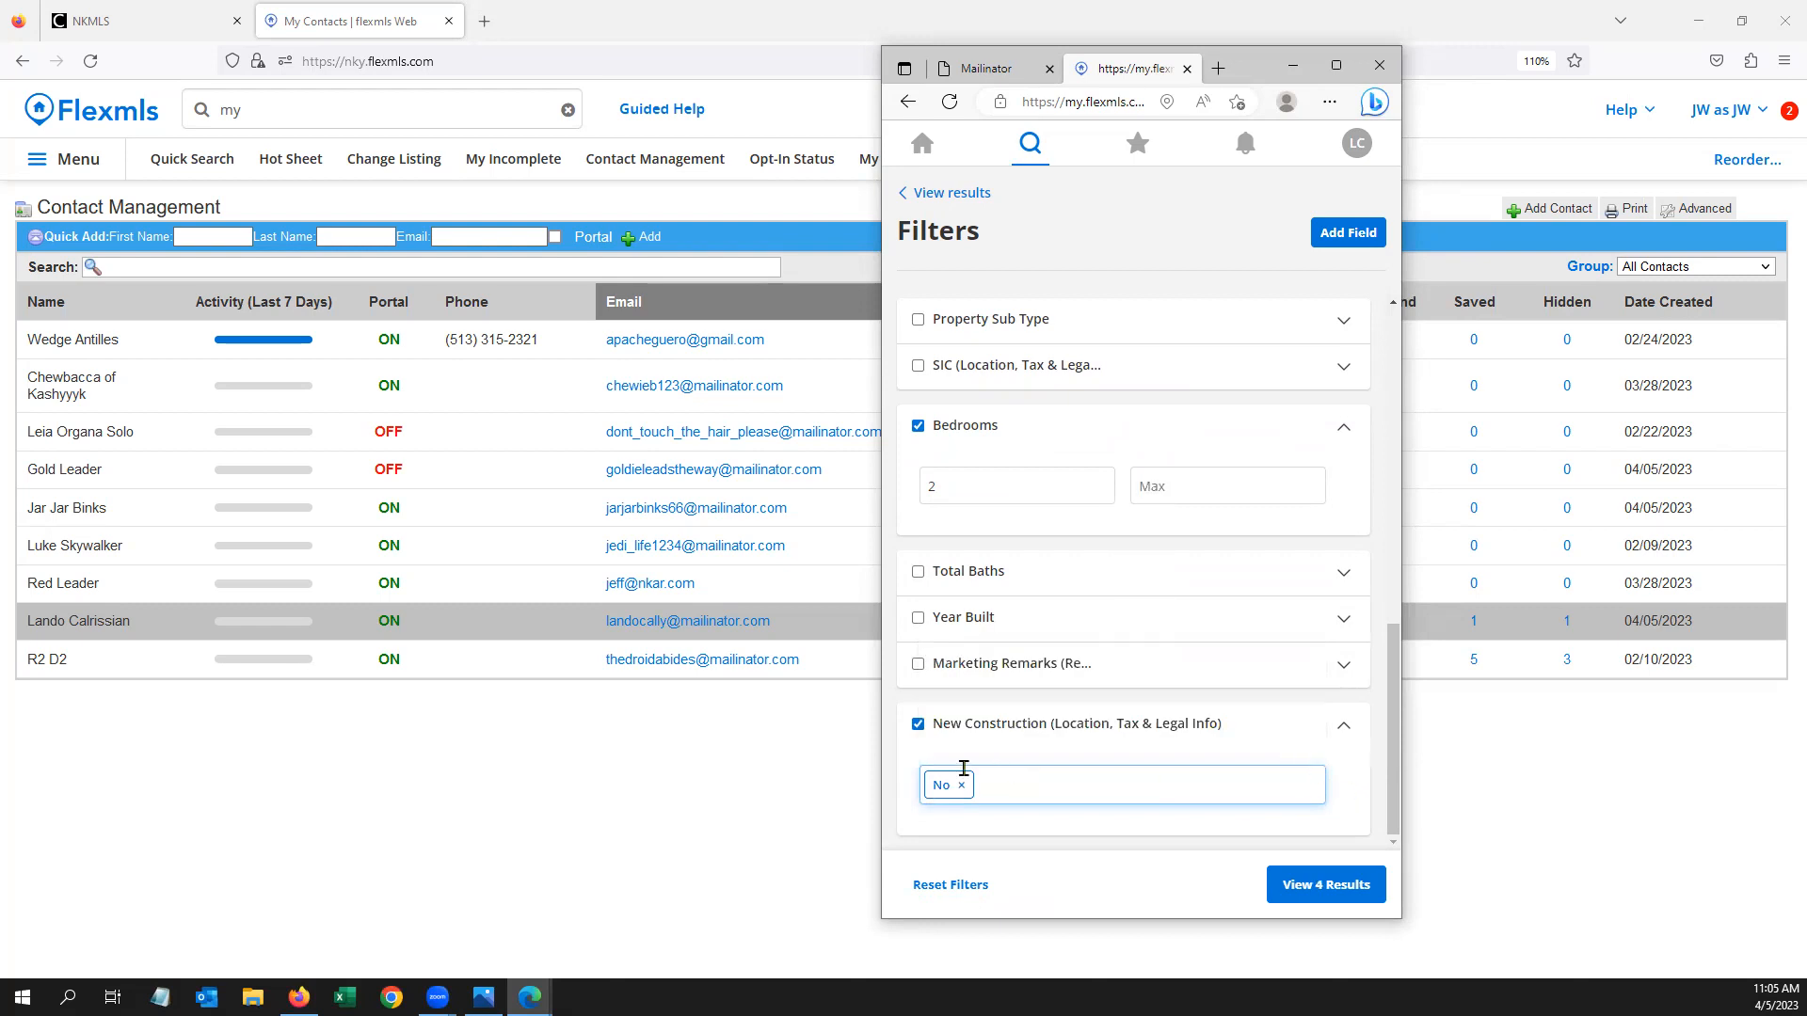
{"action": "left_click", "coordinate": [919, 724]}
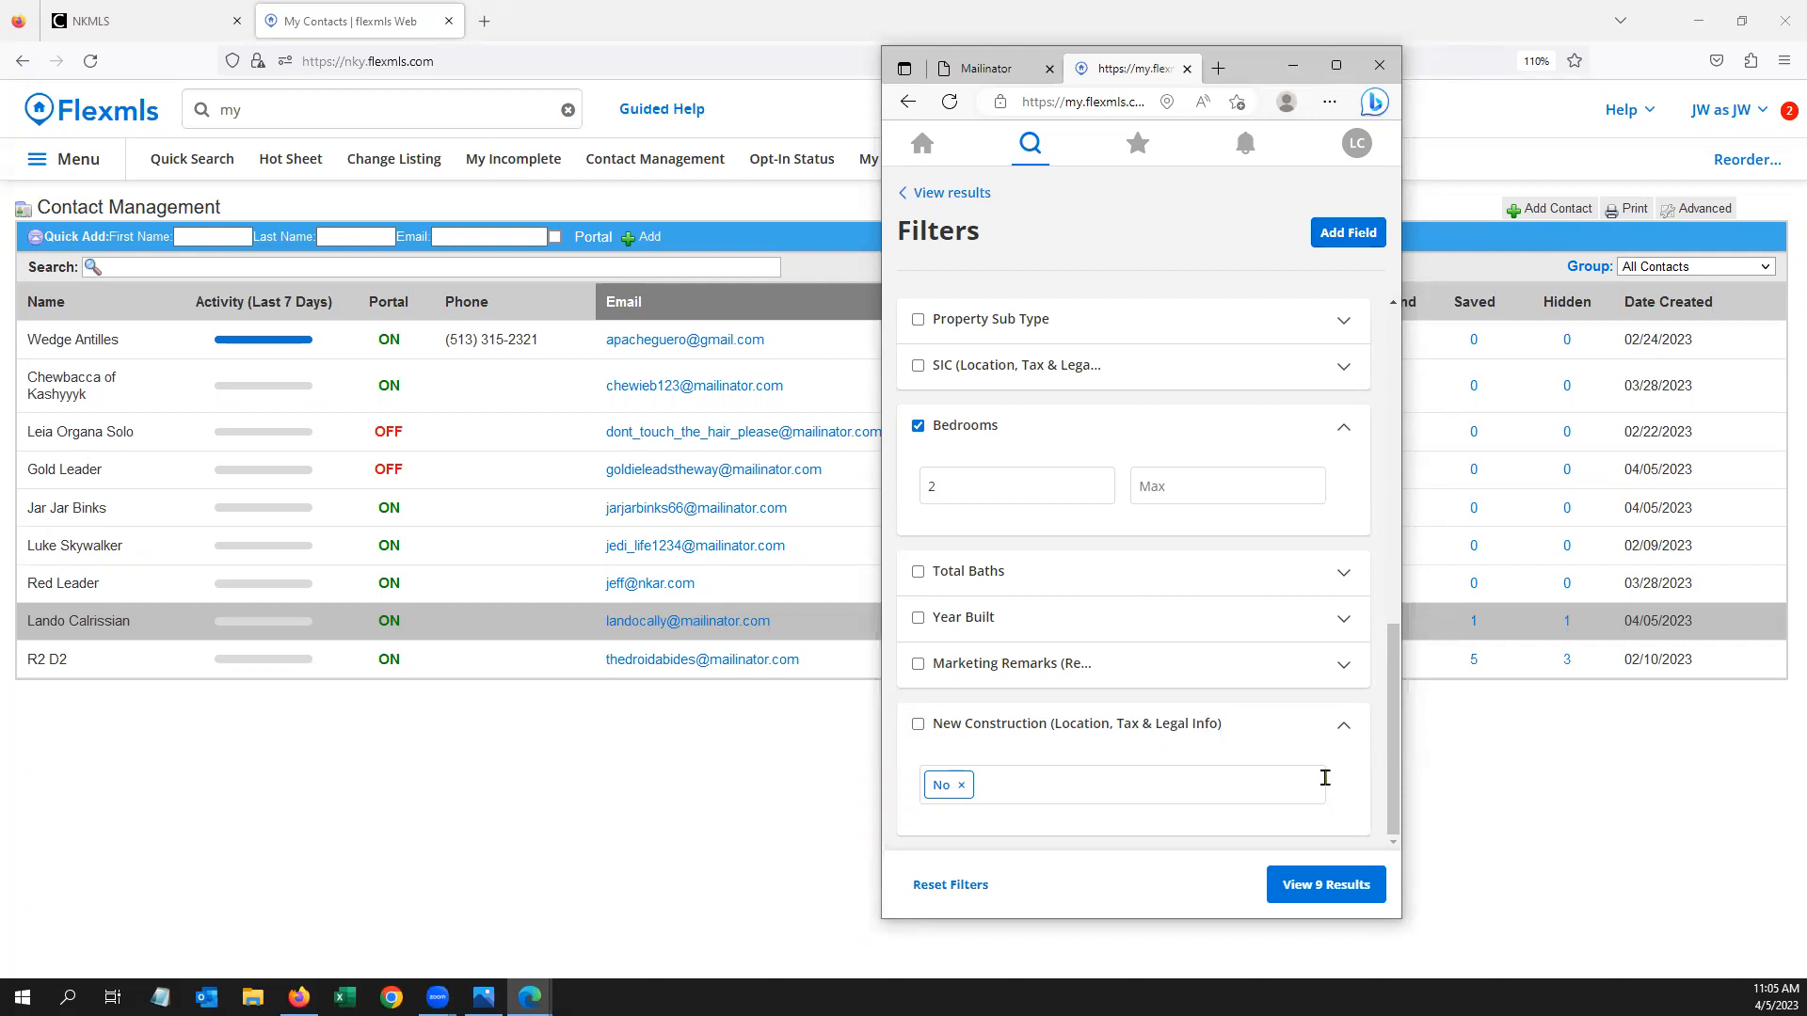
{"action": "left_click", "coordinate": [1326, 889]}
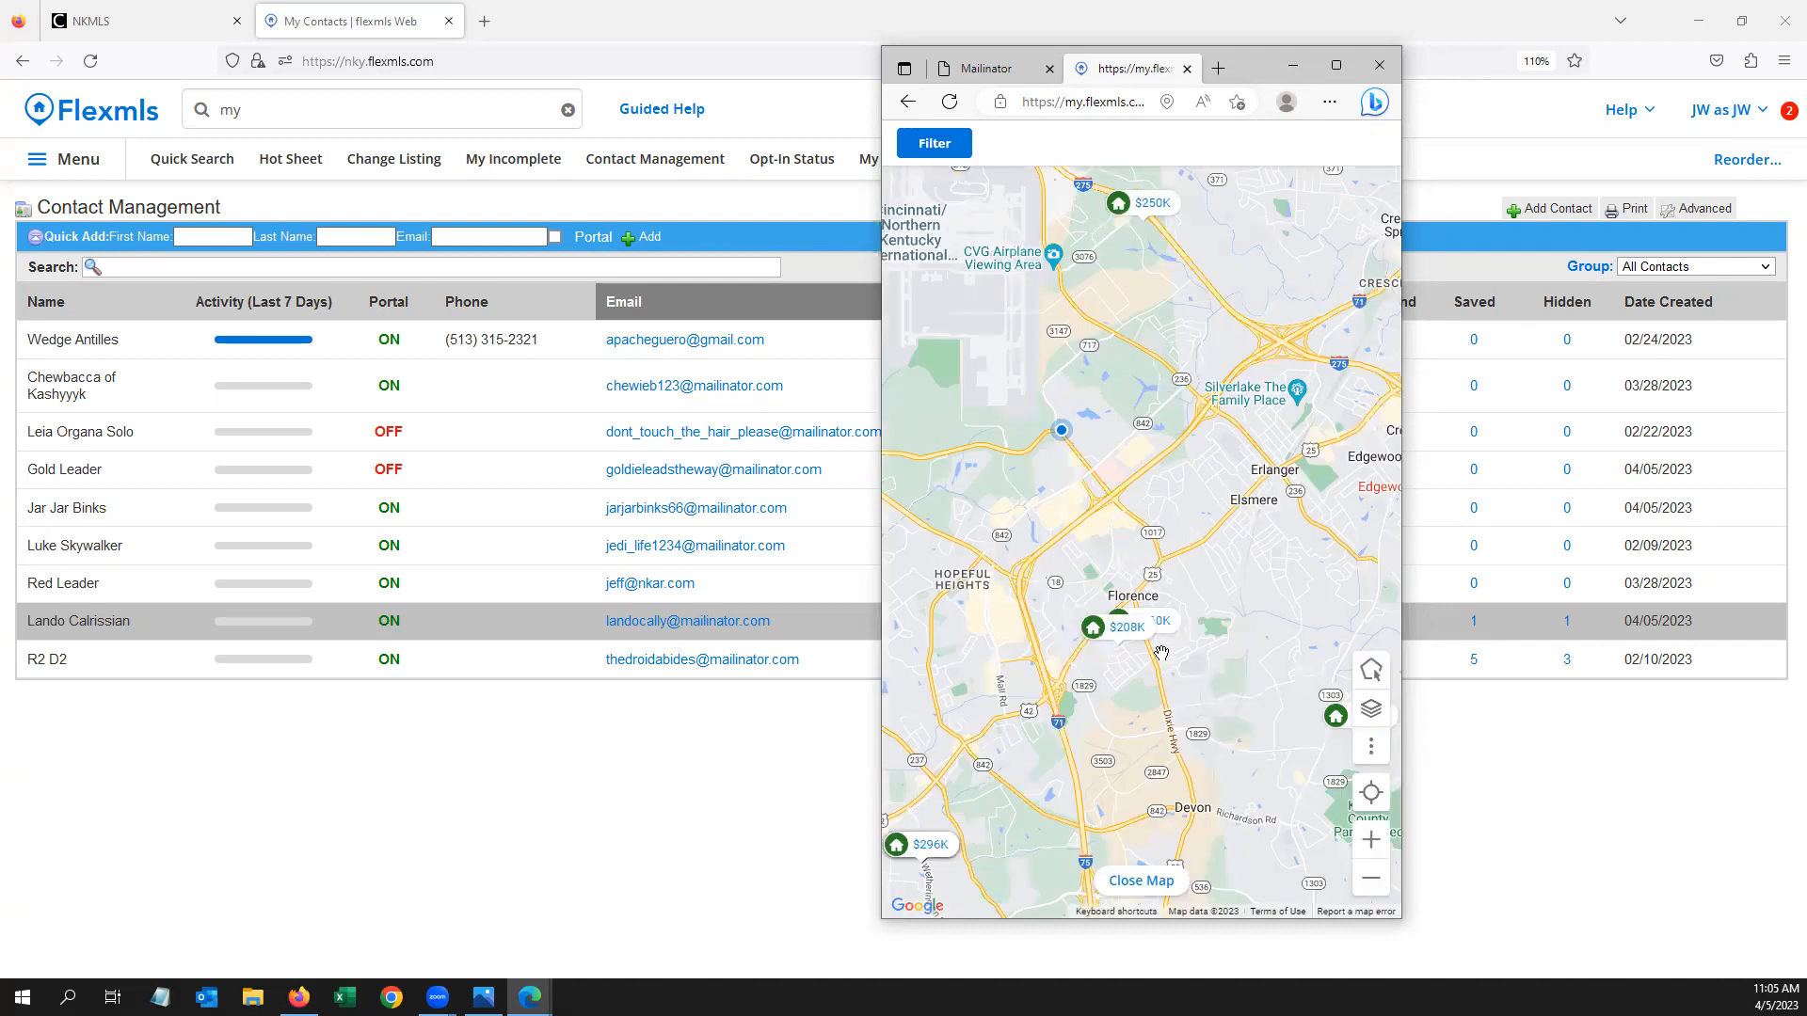
Overlay FEMA Flood Zones on the results map, then close the map to photo cards
{"action": "scroll", "coordinate": [1162, 651], "scroll_direction": "down", "scroll_amount": 1}
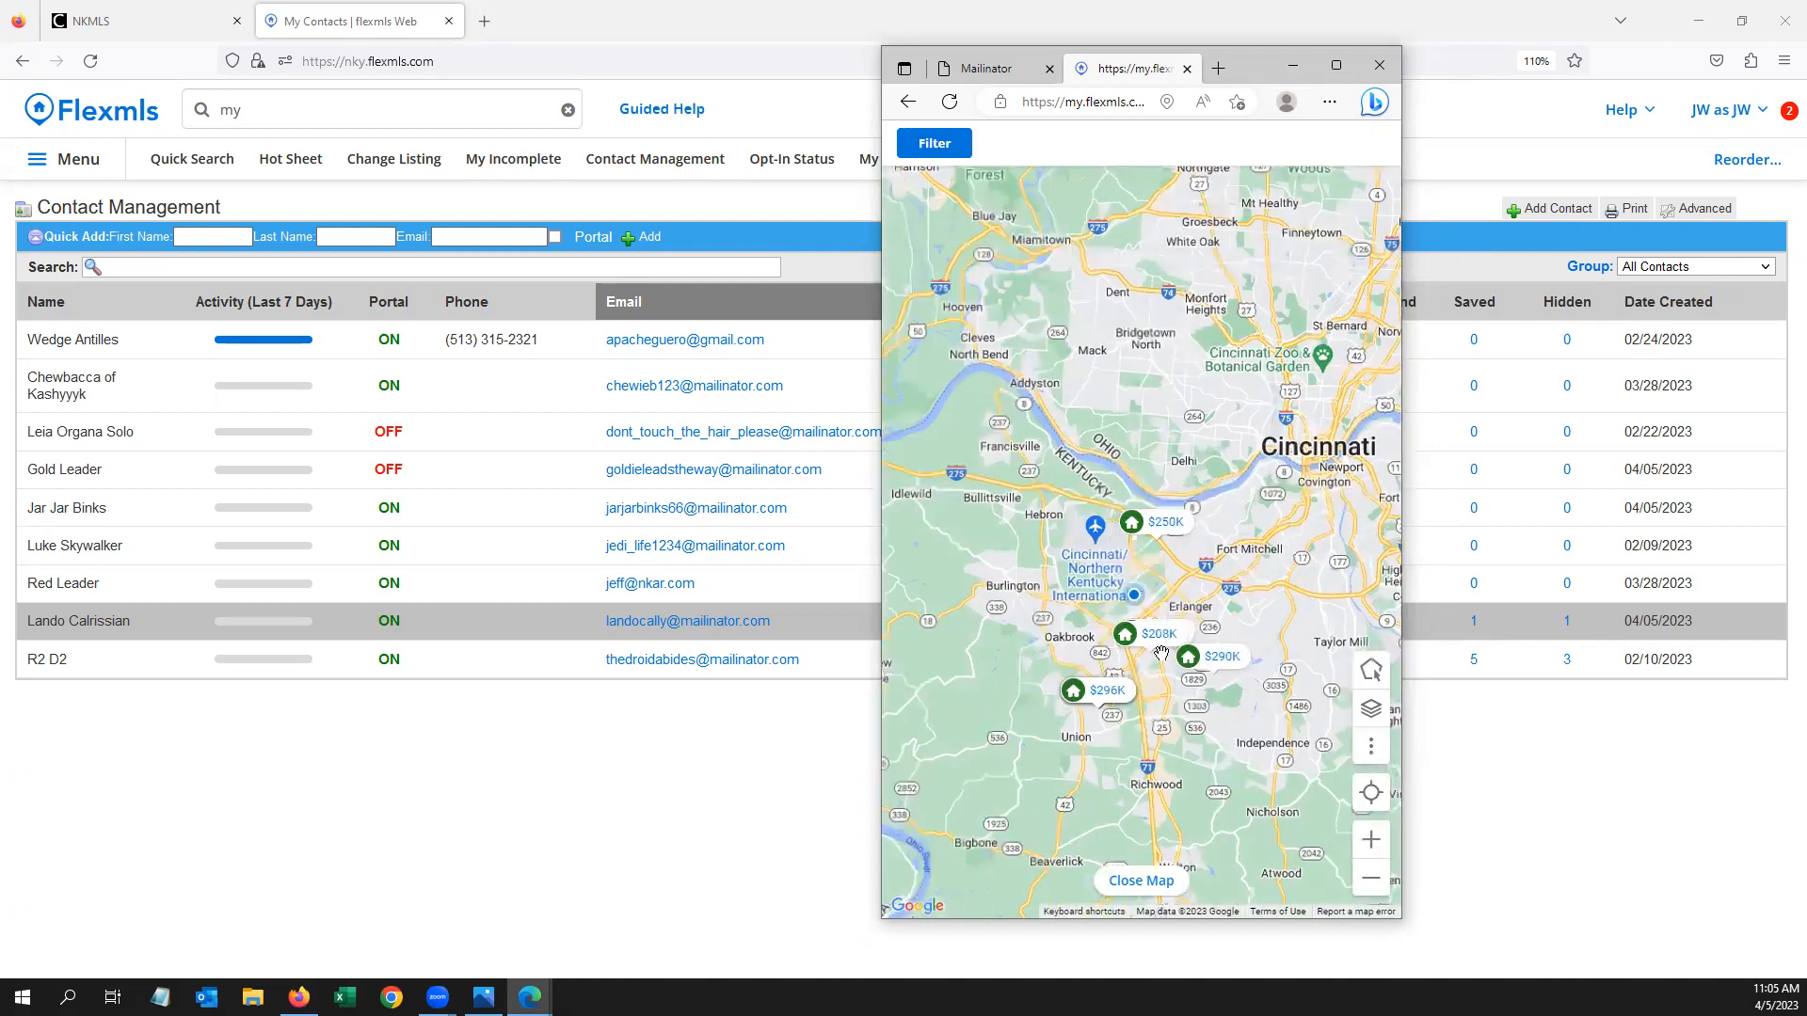
{"action": "left_click_drag", "start_coordinate": [1178, 710], "coordinate": [1142, 659]}
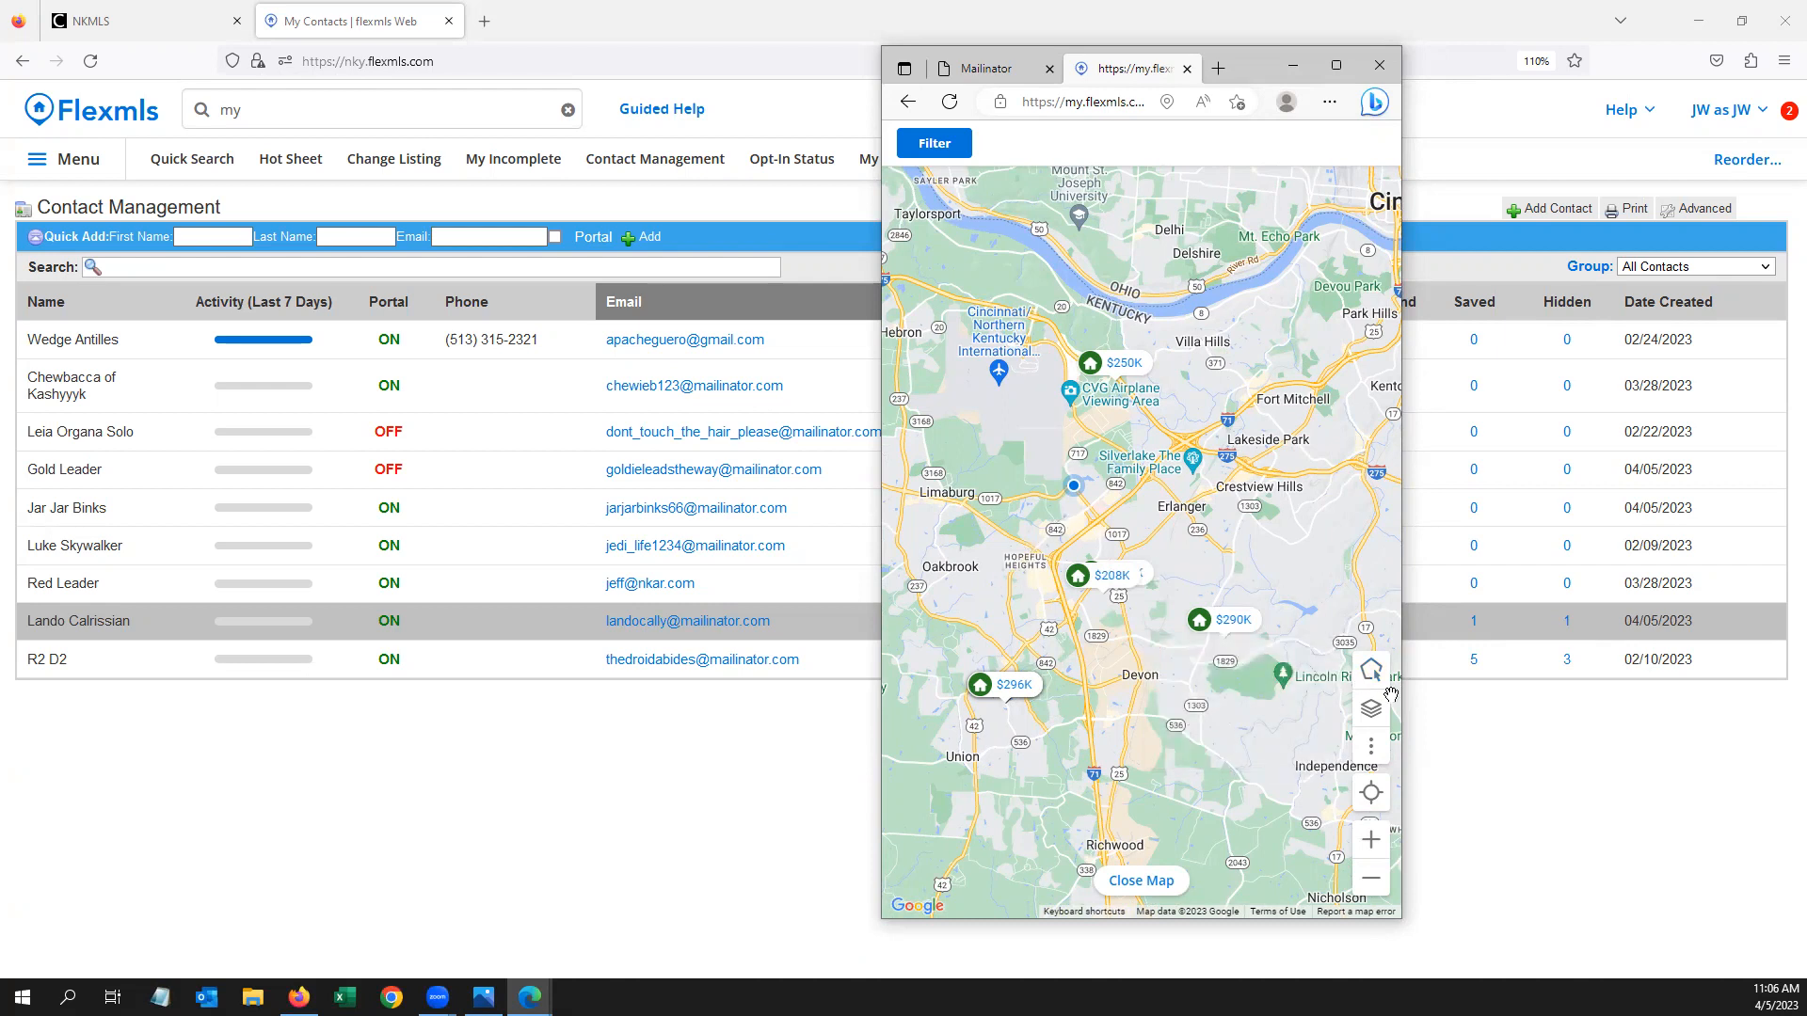
{"action": "mouse_move", "coordinate": [1369, 673]}
{"action": "left_click", "coordinate": [1372, 712]}
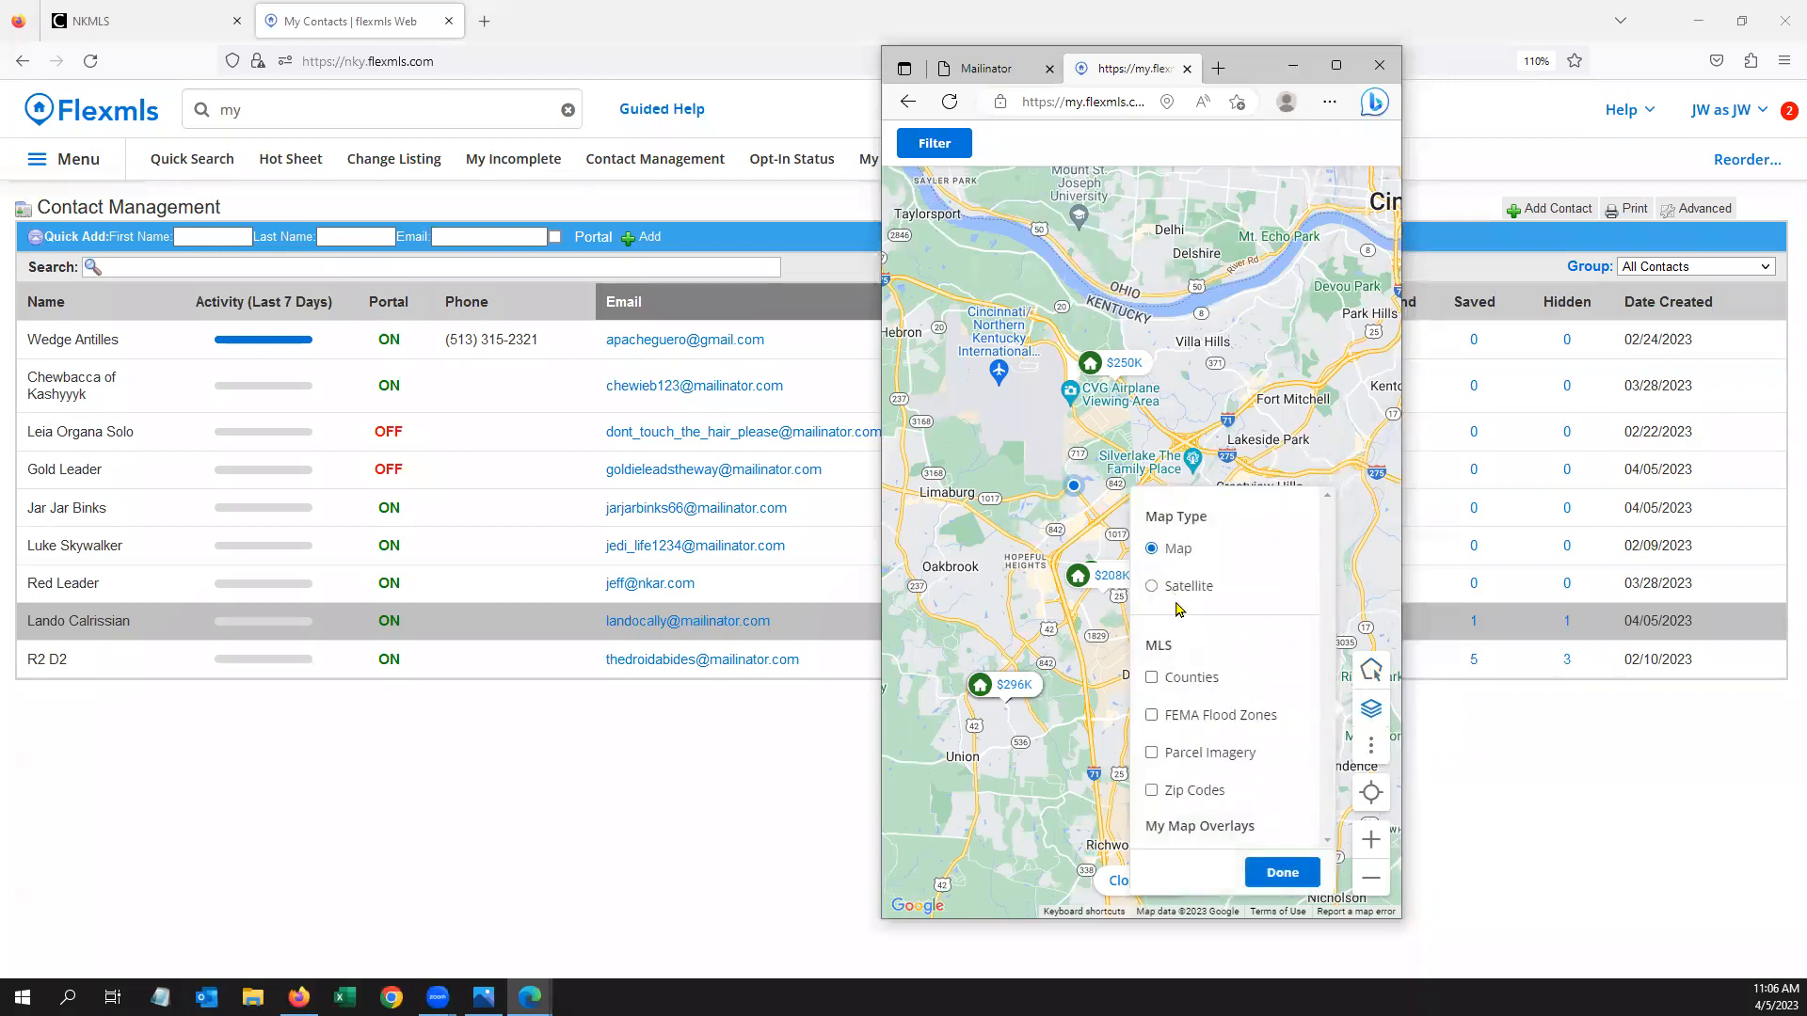
{"action": "left_click", "coordinate": [1215, 715]}
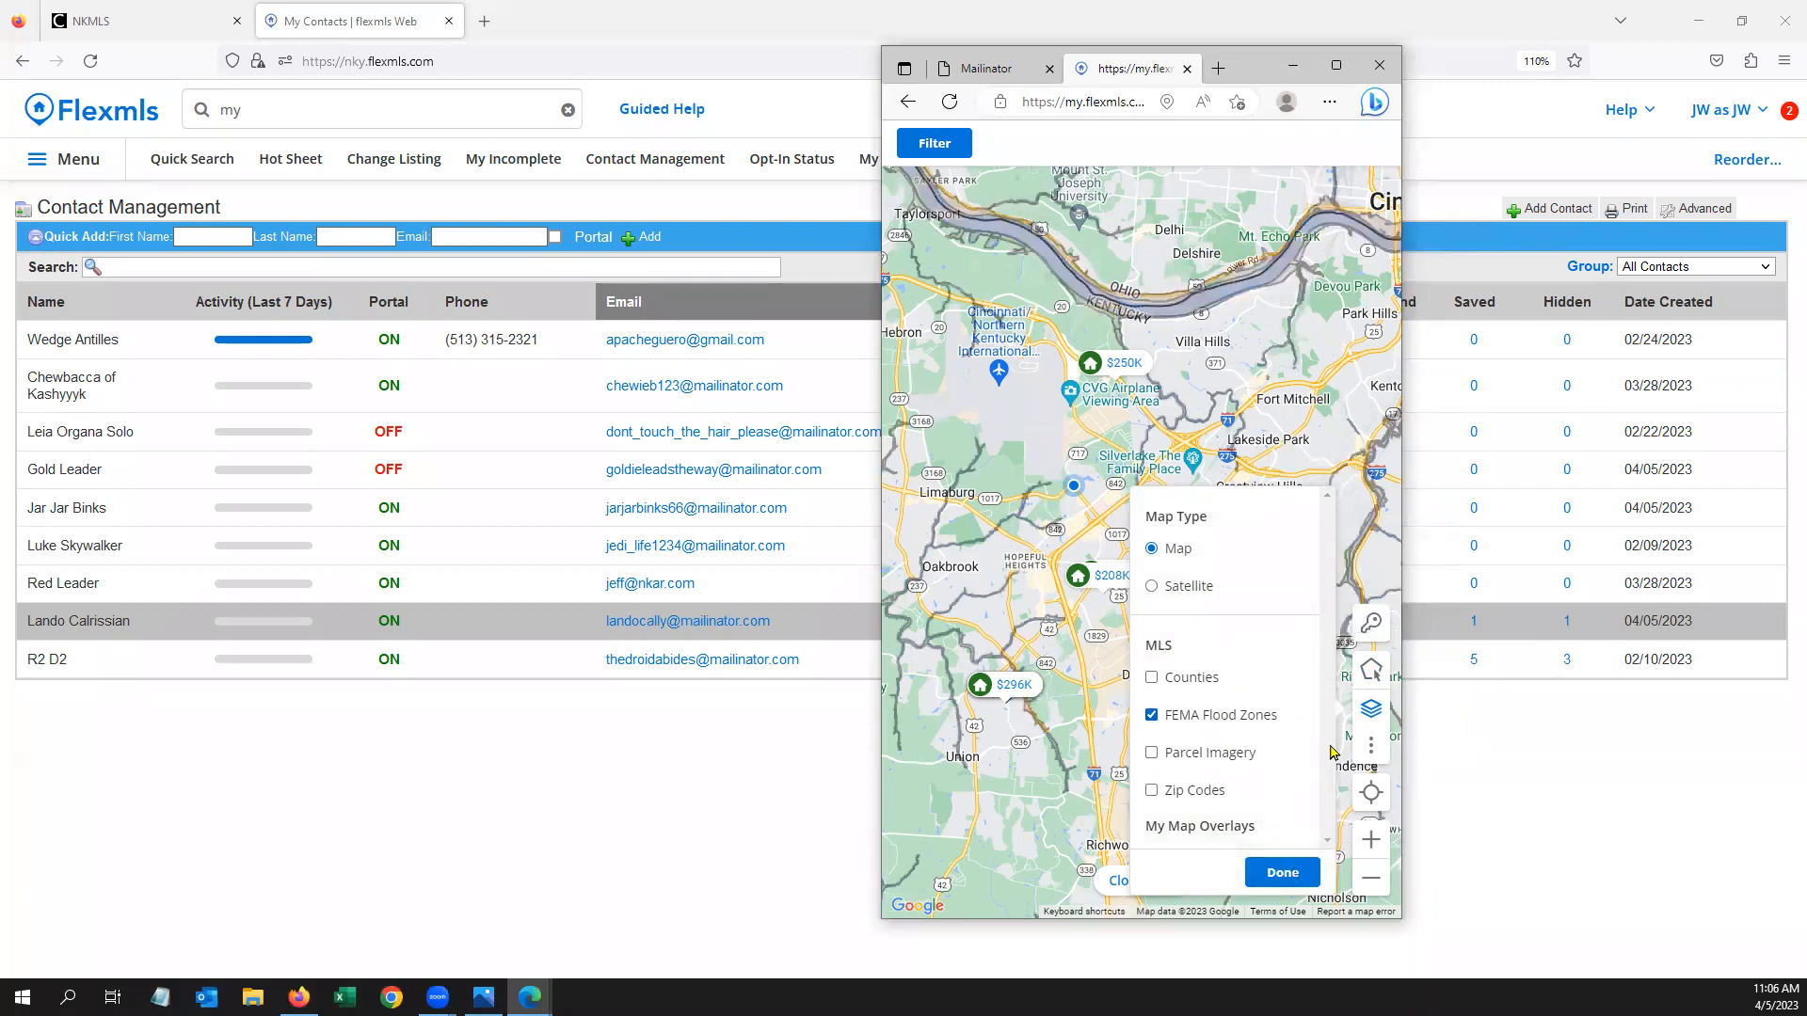
{"action": "left_click", "coordinate": [1304, 875]}
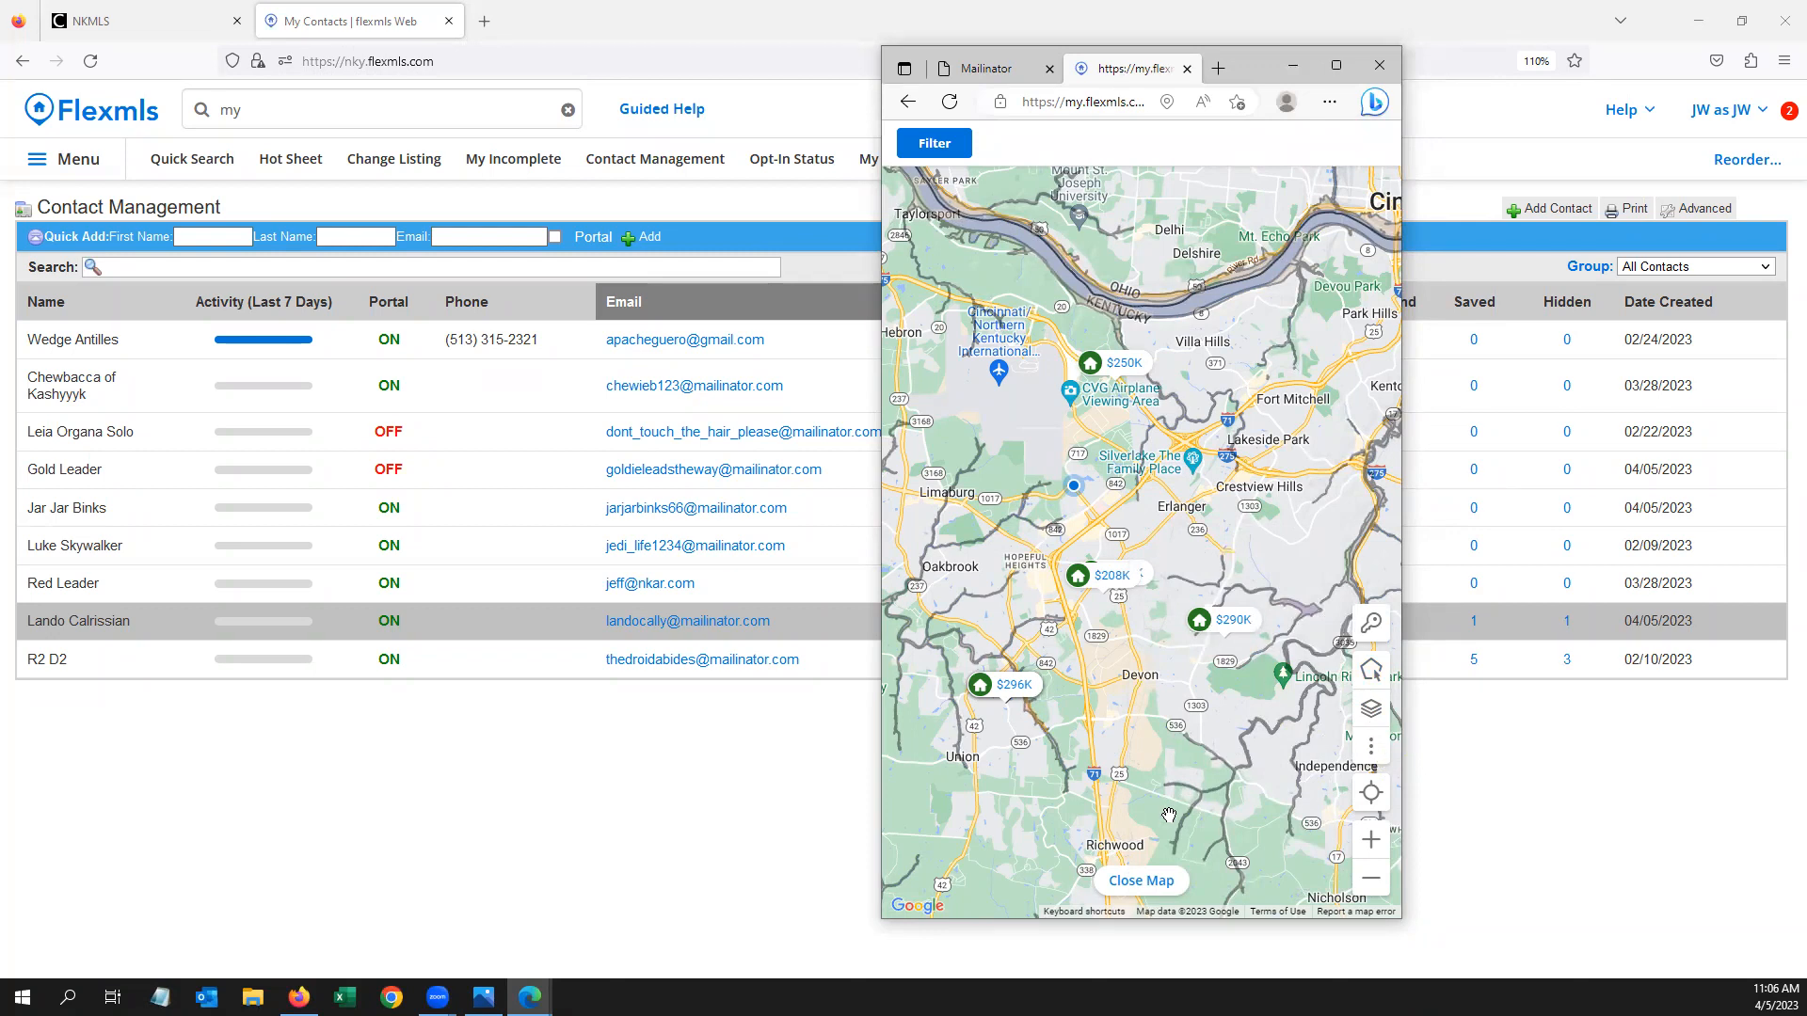
{"action": "left_click", "coordinate": [1161, 885]}
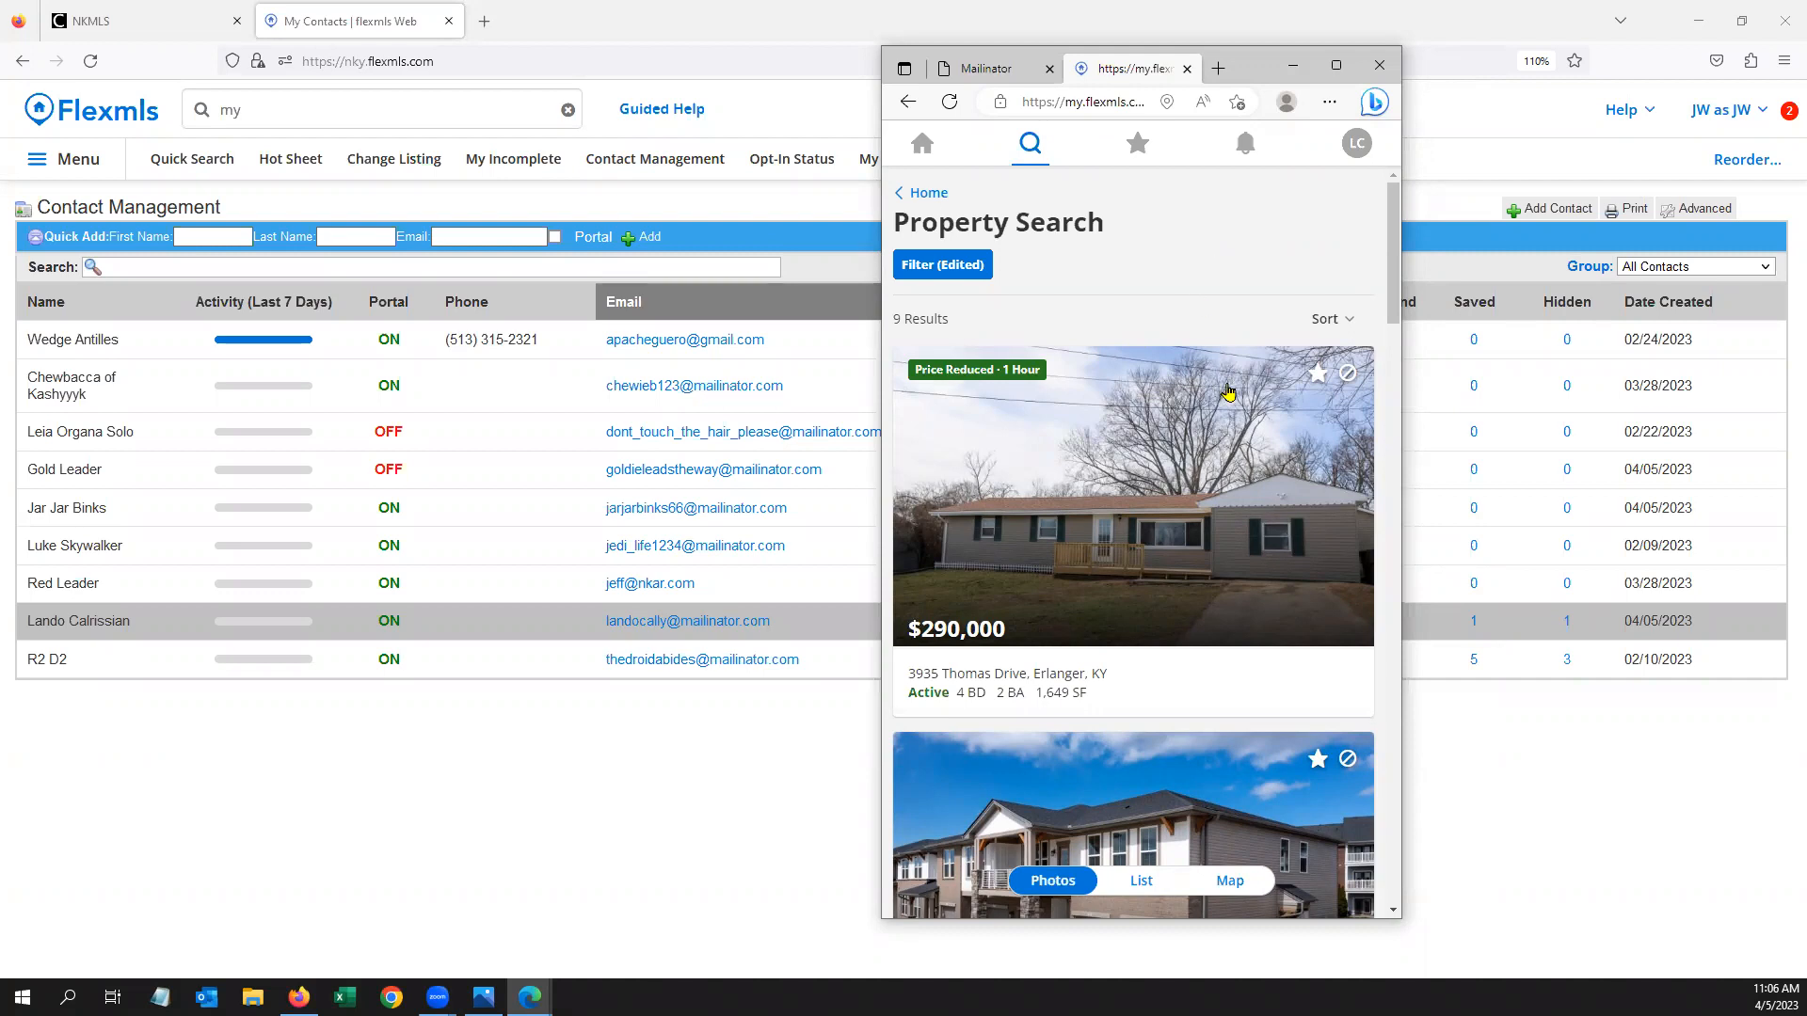
{"action": "left_click", "coordinate": [1318, 377]}
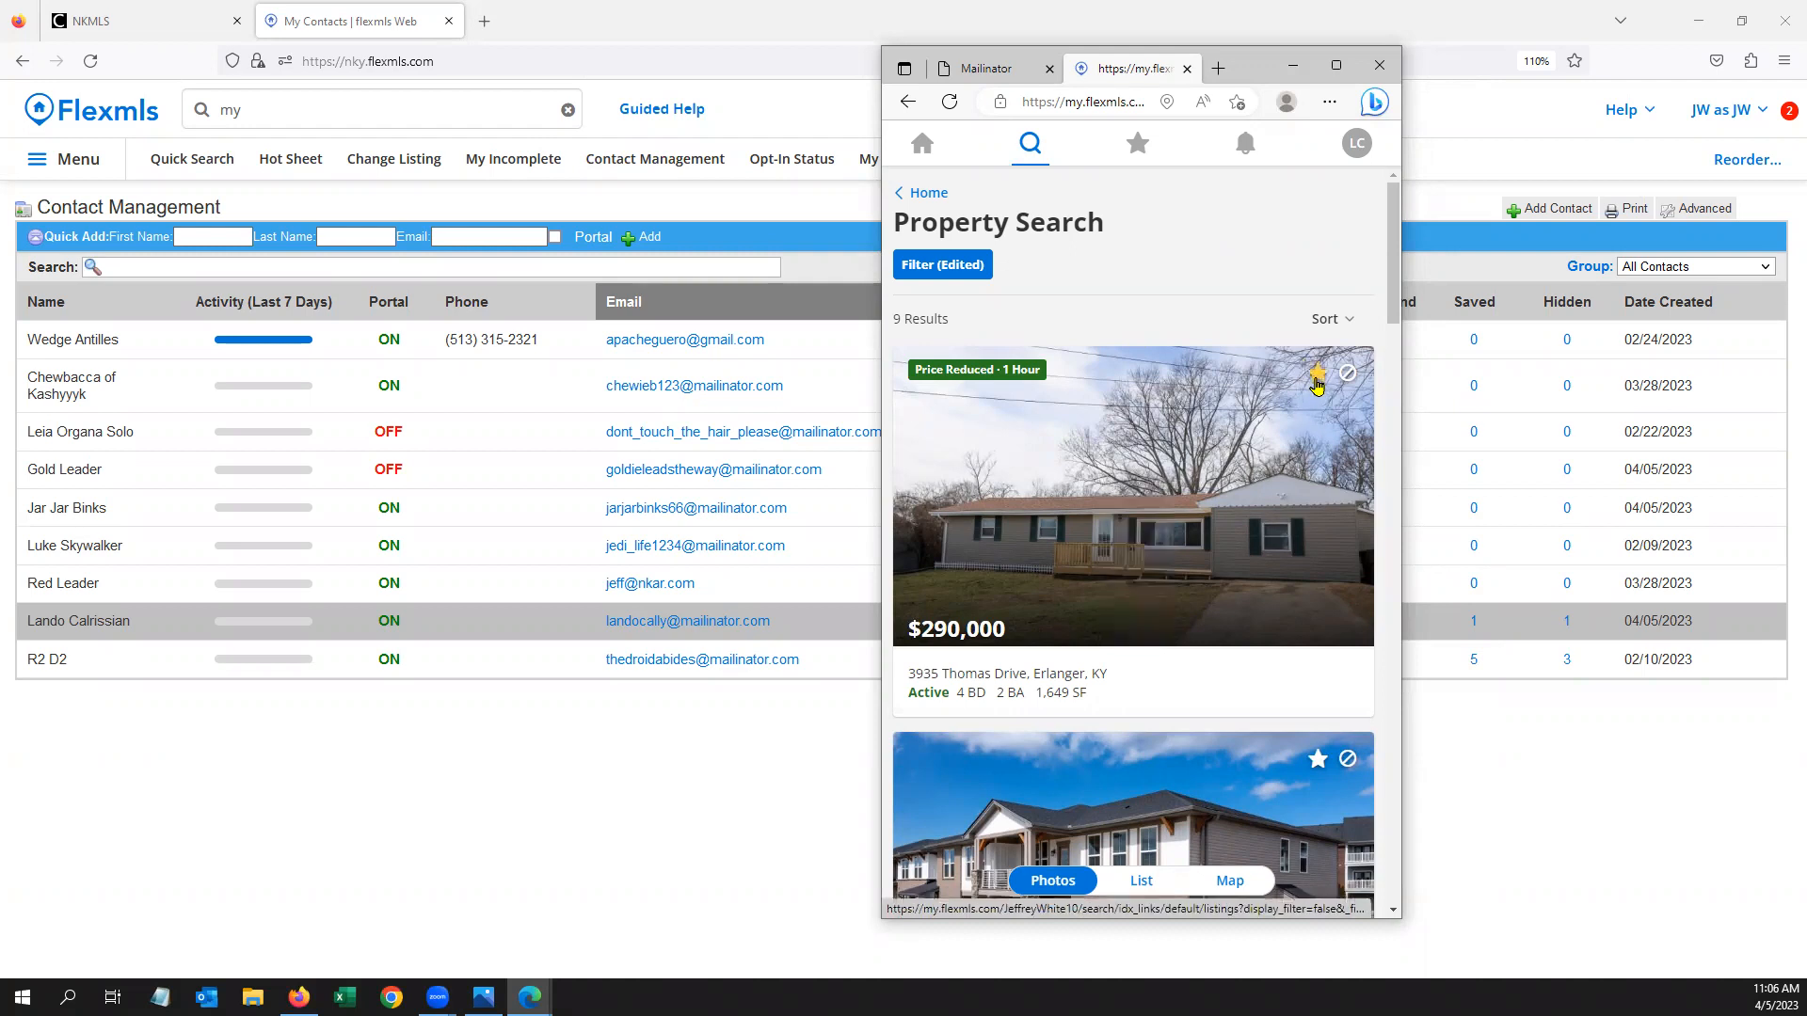
{"action": "scroll", "coordinate": [1317, 384], "scroll_direction": "down", "scroll_amount": 2}
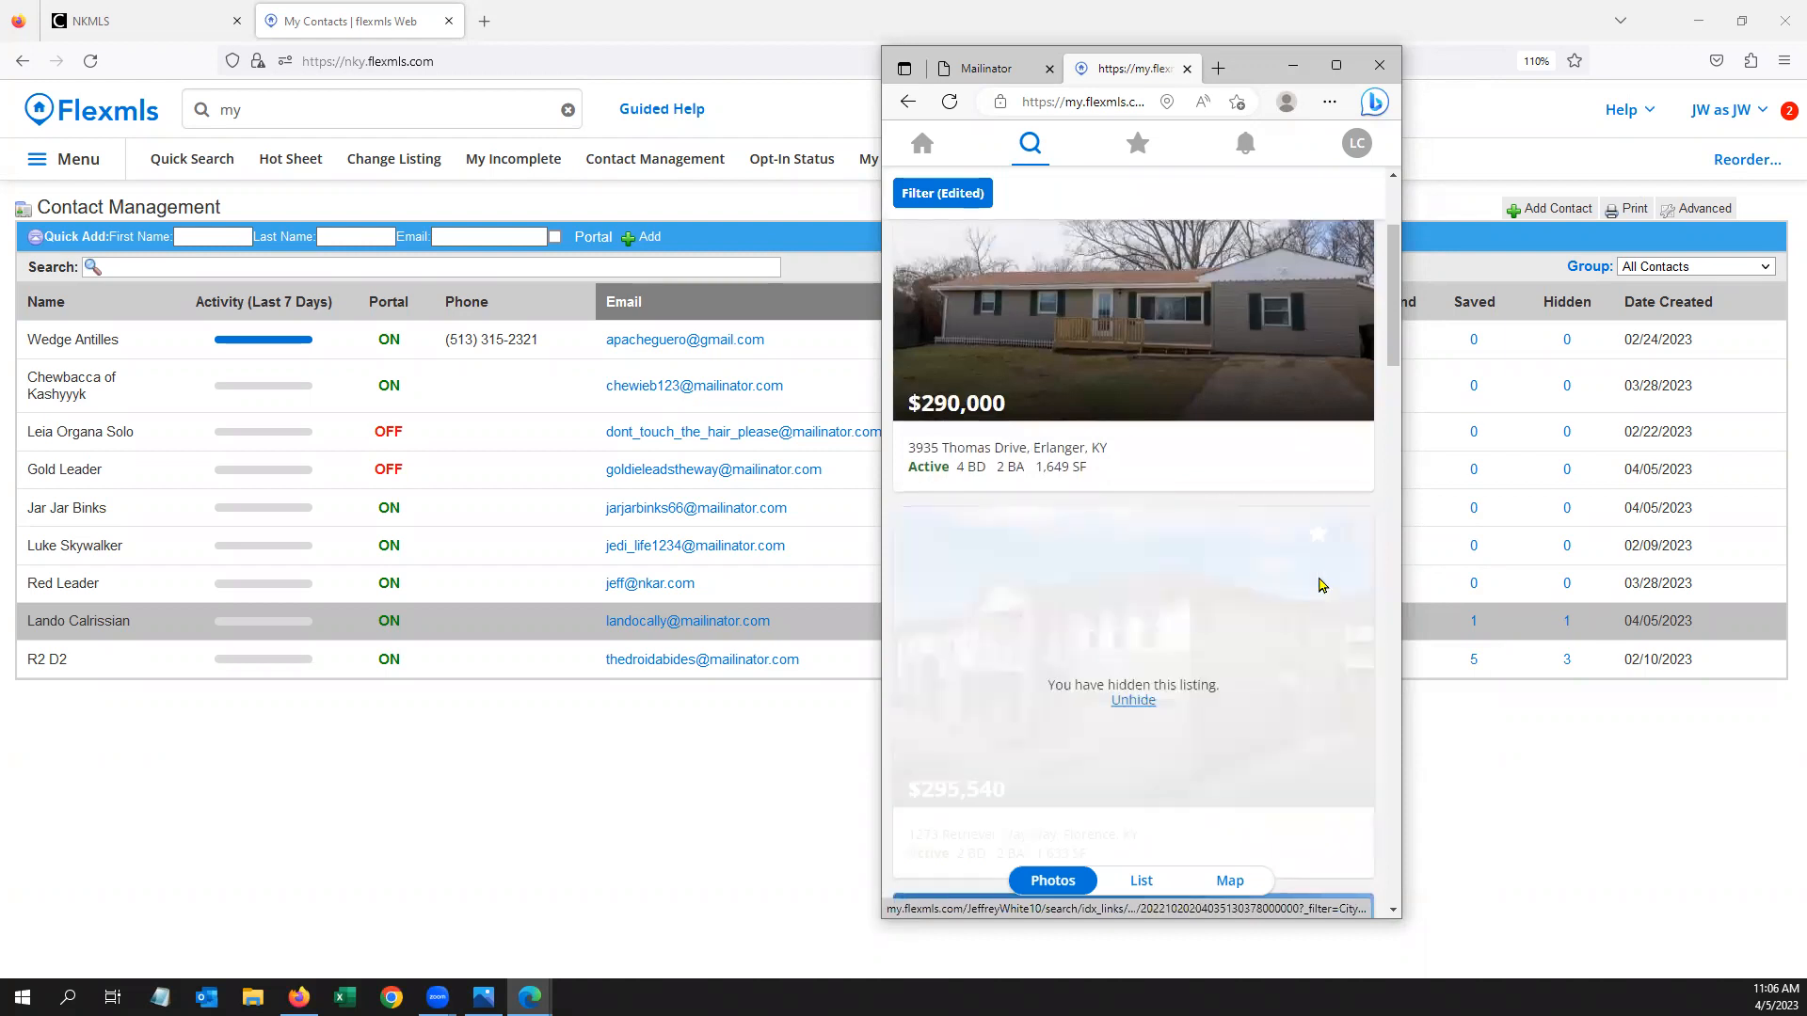
{"action": "scroll", "coordinate": [1321, 546], "scroll_direction": "down", "scroll_amount": 3}
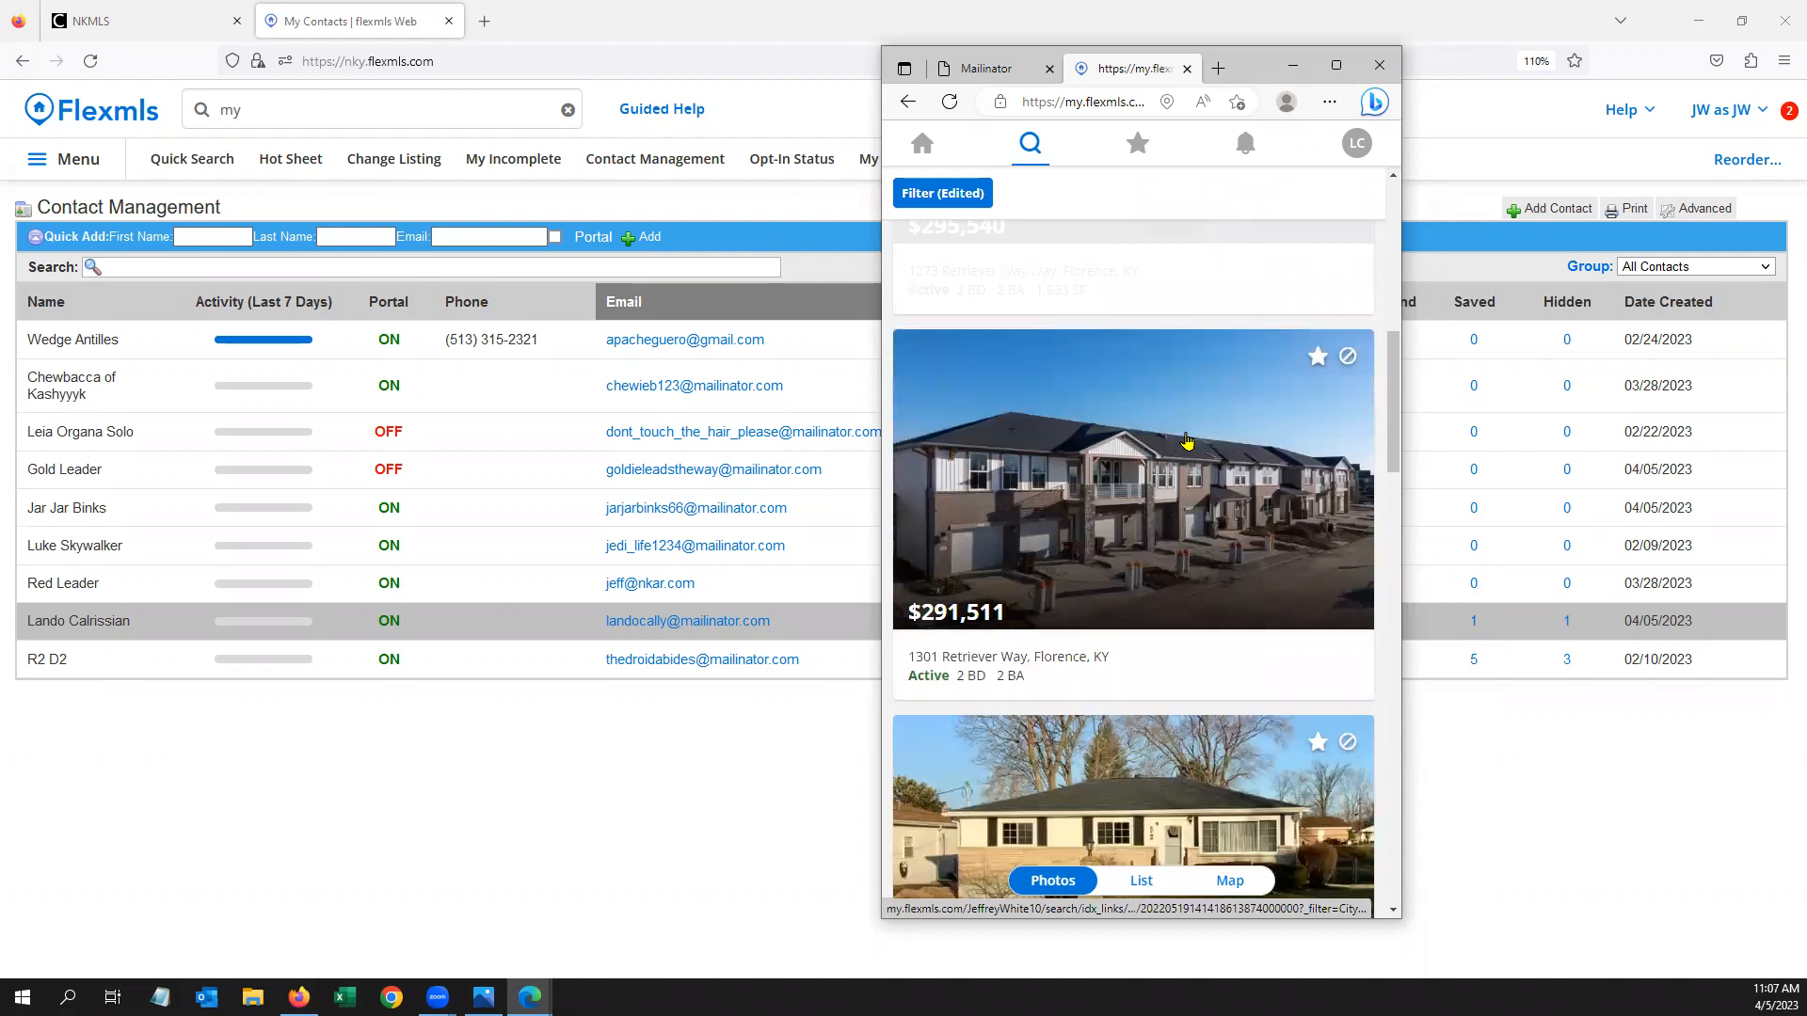
{"action": "left_click", "coordinate": [1128, 456]}
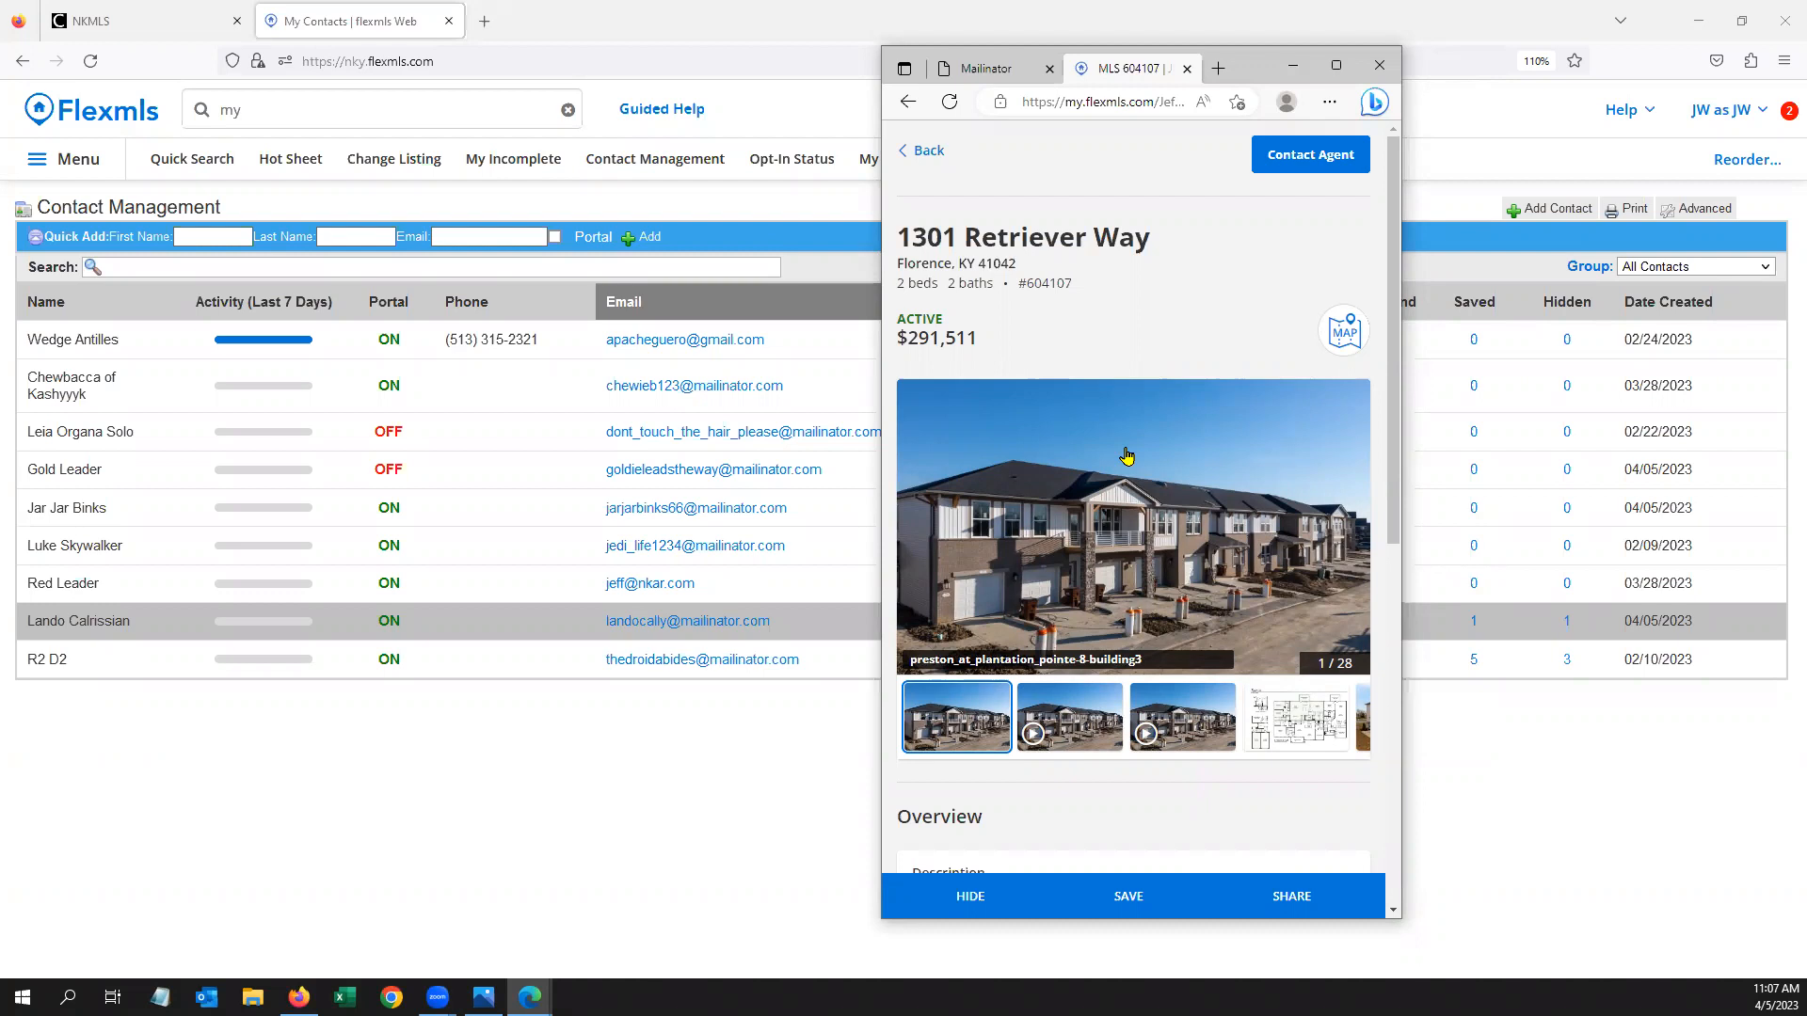
Page through the listing's photos to the exterior shot, view it full screen, then go back
{"action": "mouse_move", "coordinate": [1127, 460]}
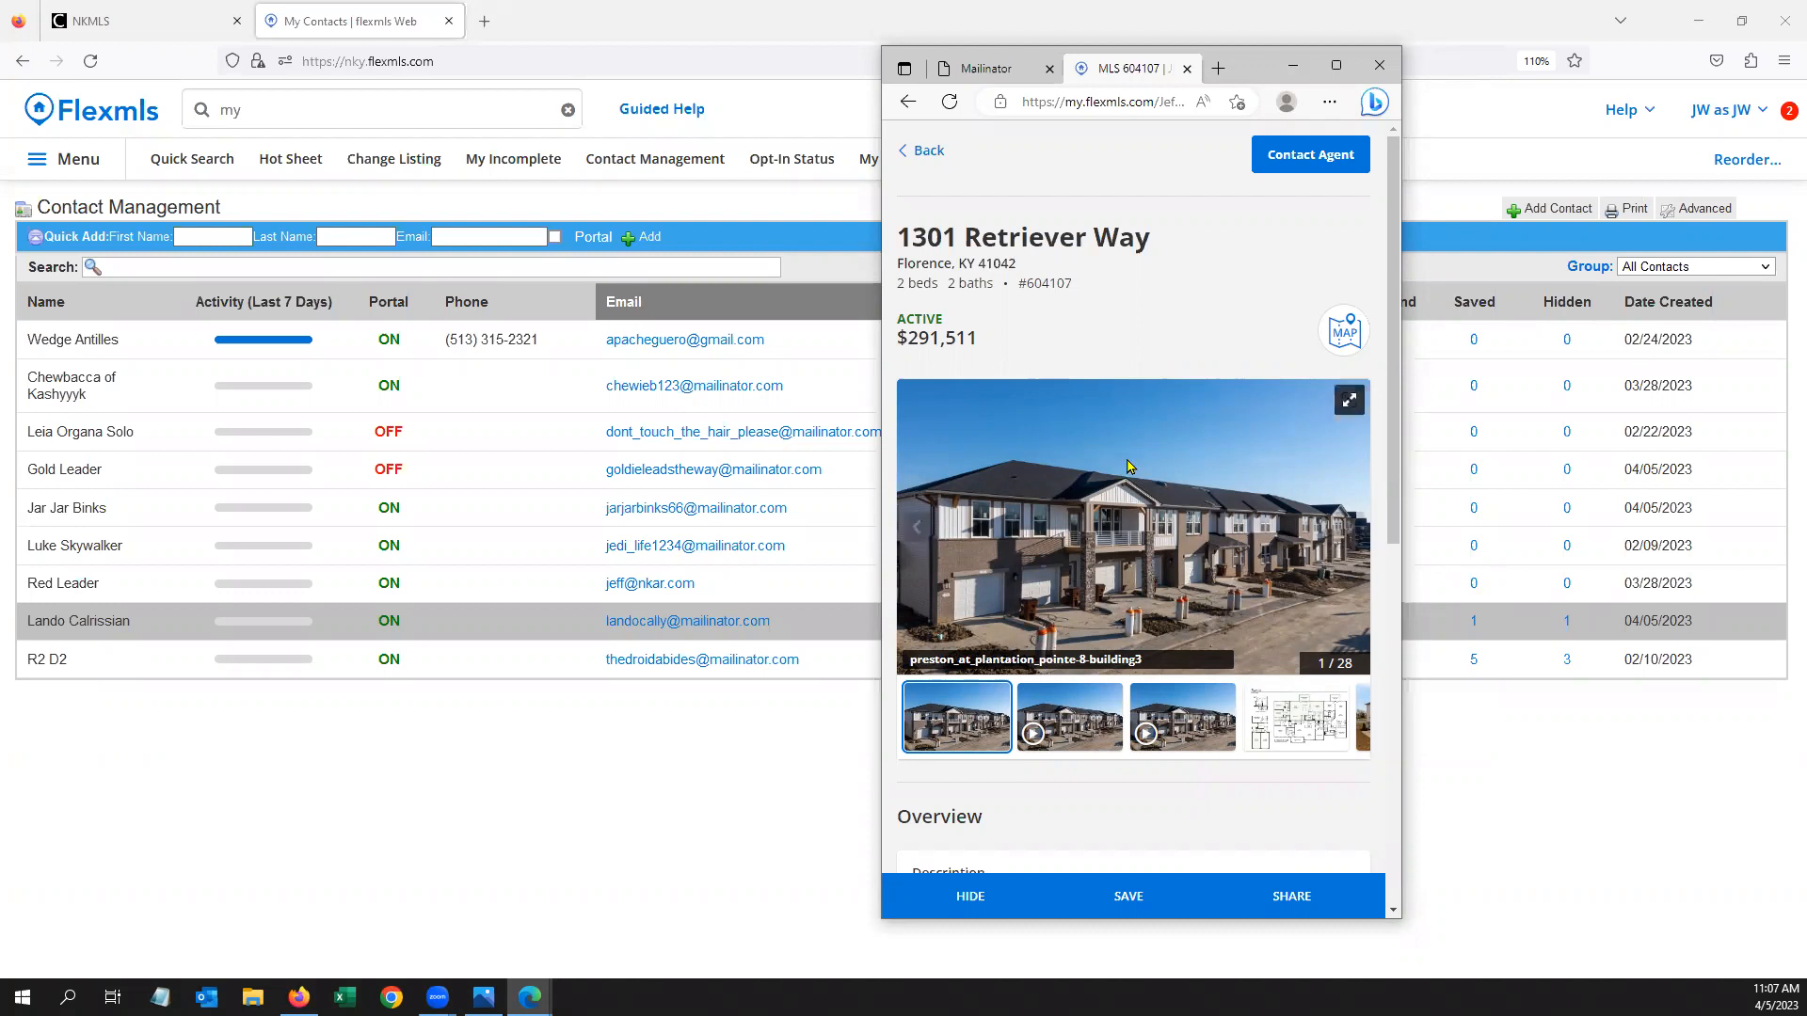
{"action": "scroll", "coordinate": [1127, 464], "scroll_direction": "down", "scroll_amount": 3}
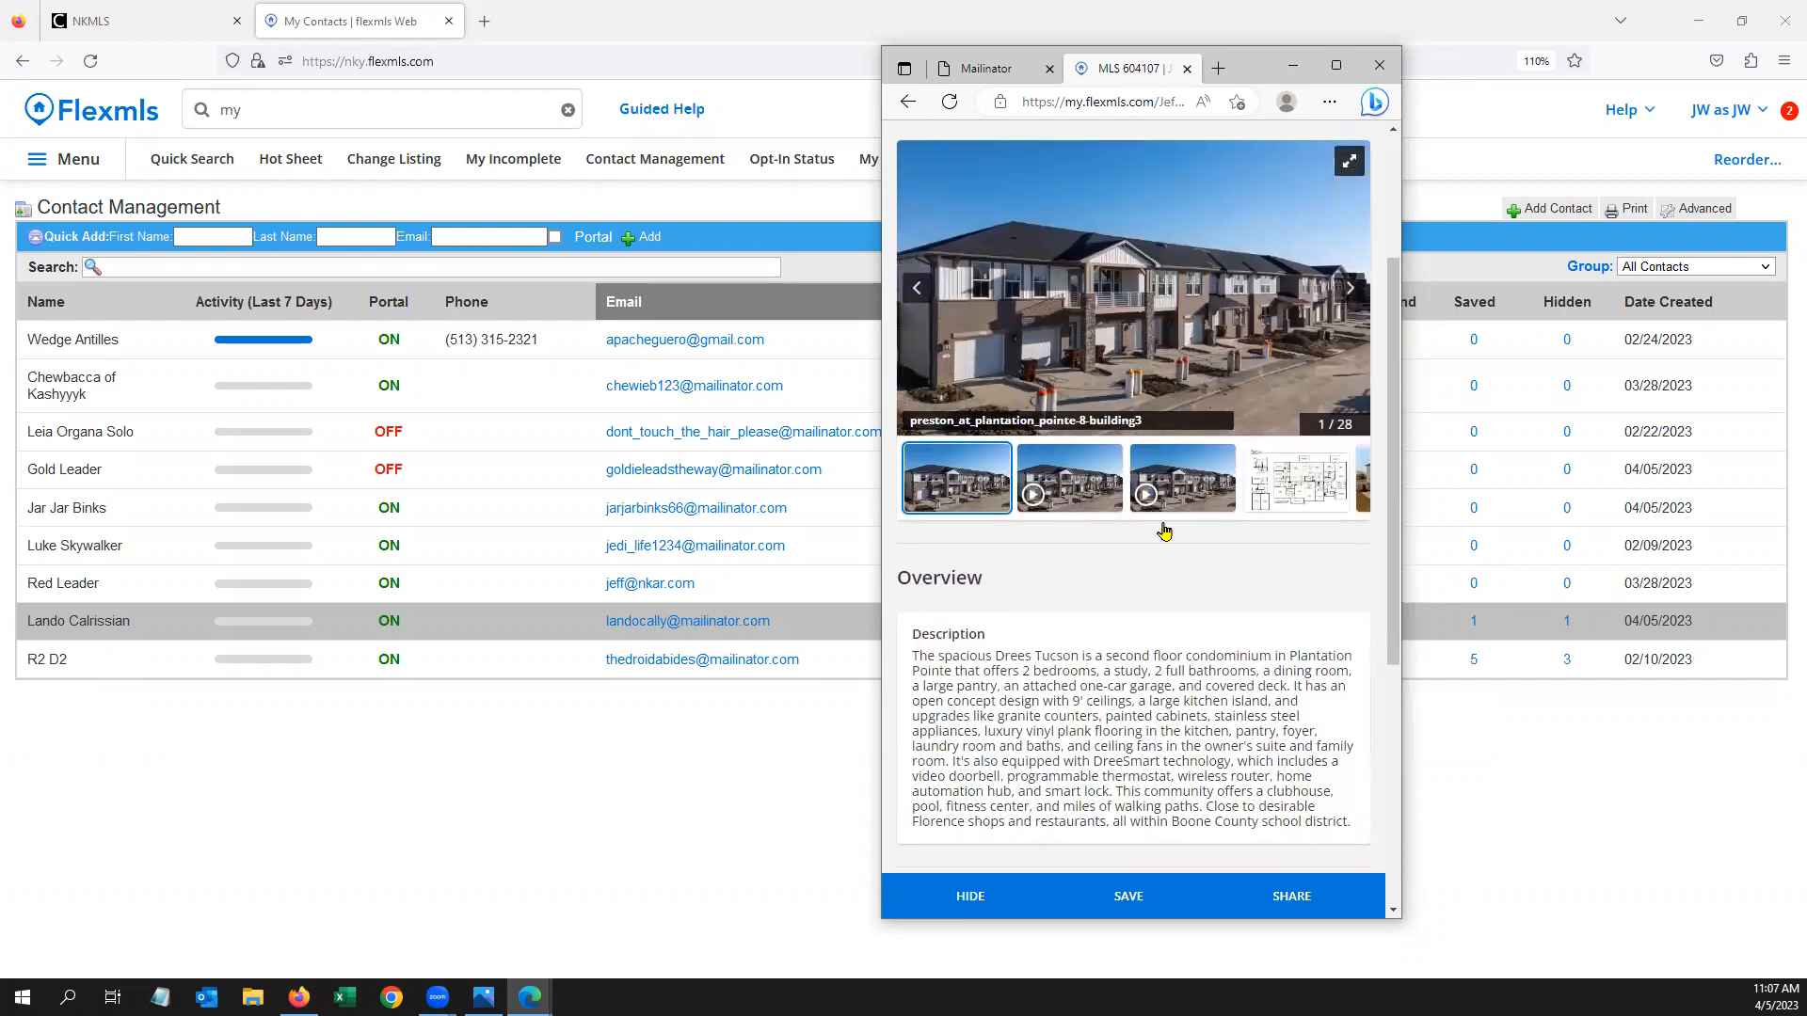
{"action": "scroll", "coordinate": [1178, 574], "scroll_direction": "down", "scroll_amount": 3}
{"action": "scroll", "coordinate": [1183, 470], "scroll_direction": "down", "scroll_amount": 2}
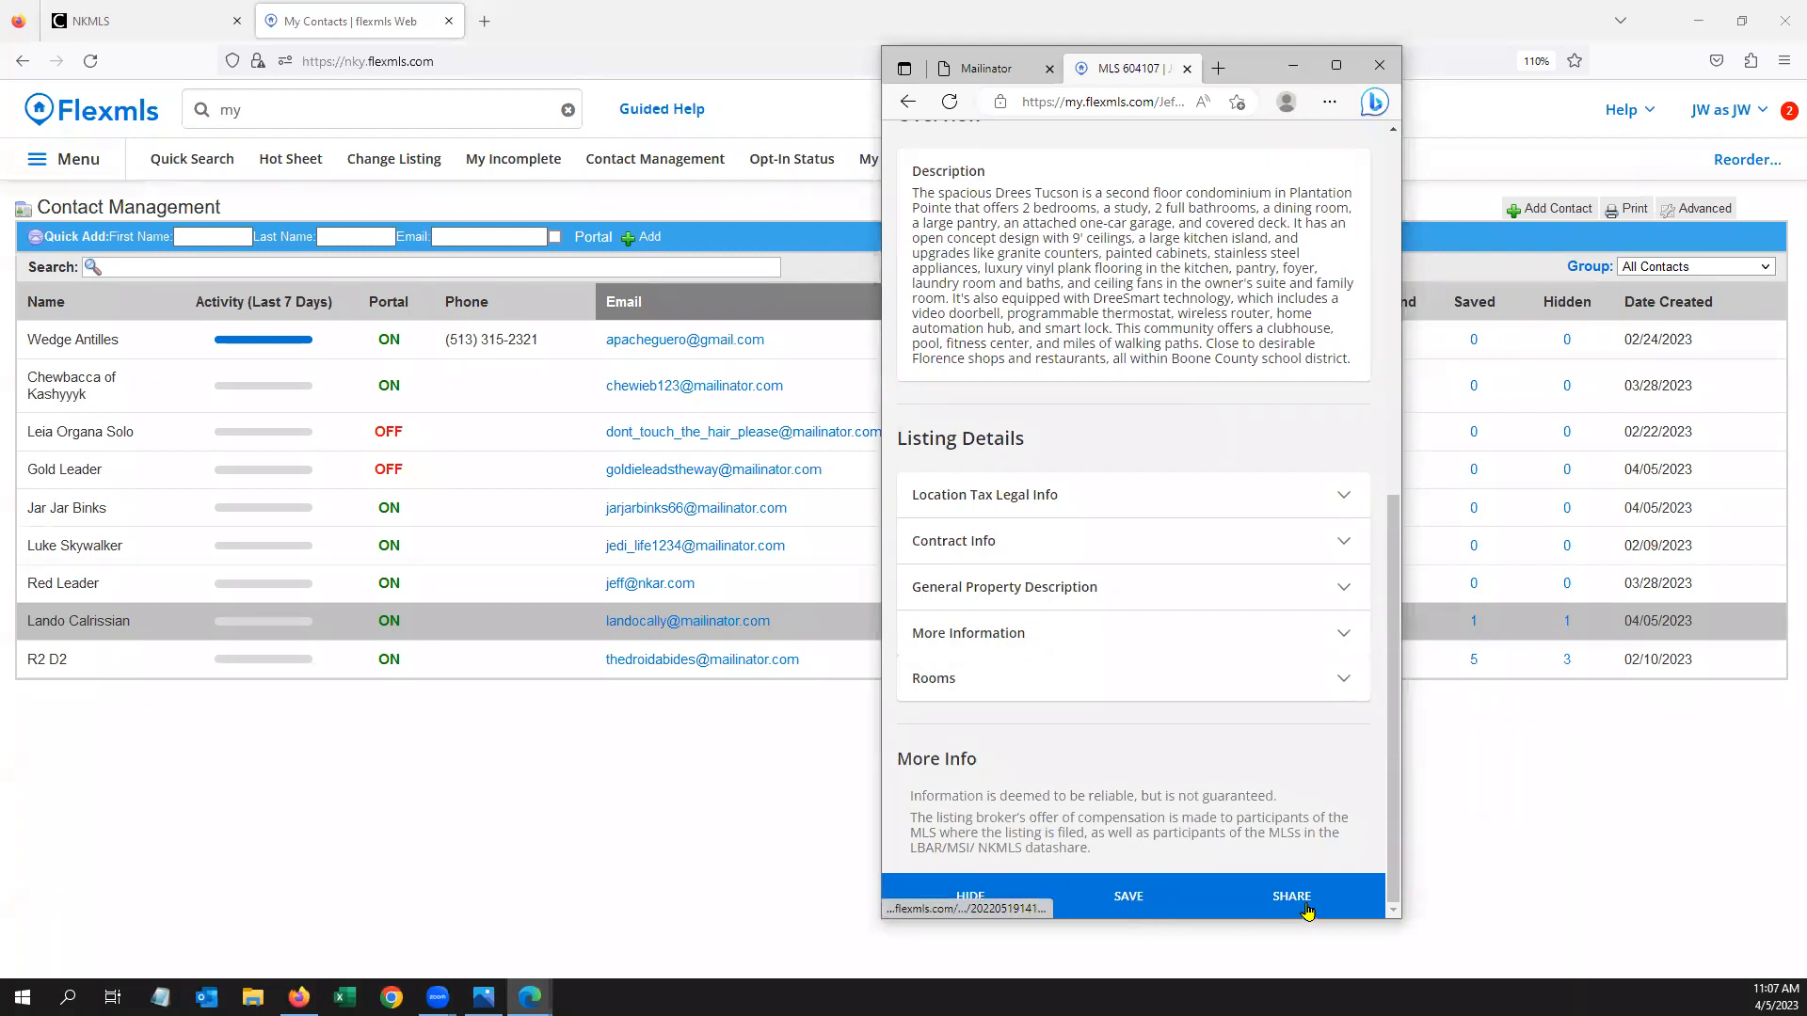
{"action": "scroll", "coordinate": [1270, 739], "scroll_direction": "up", "scroll_amount": 3}
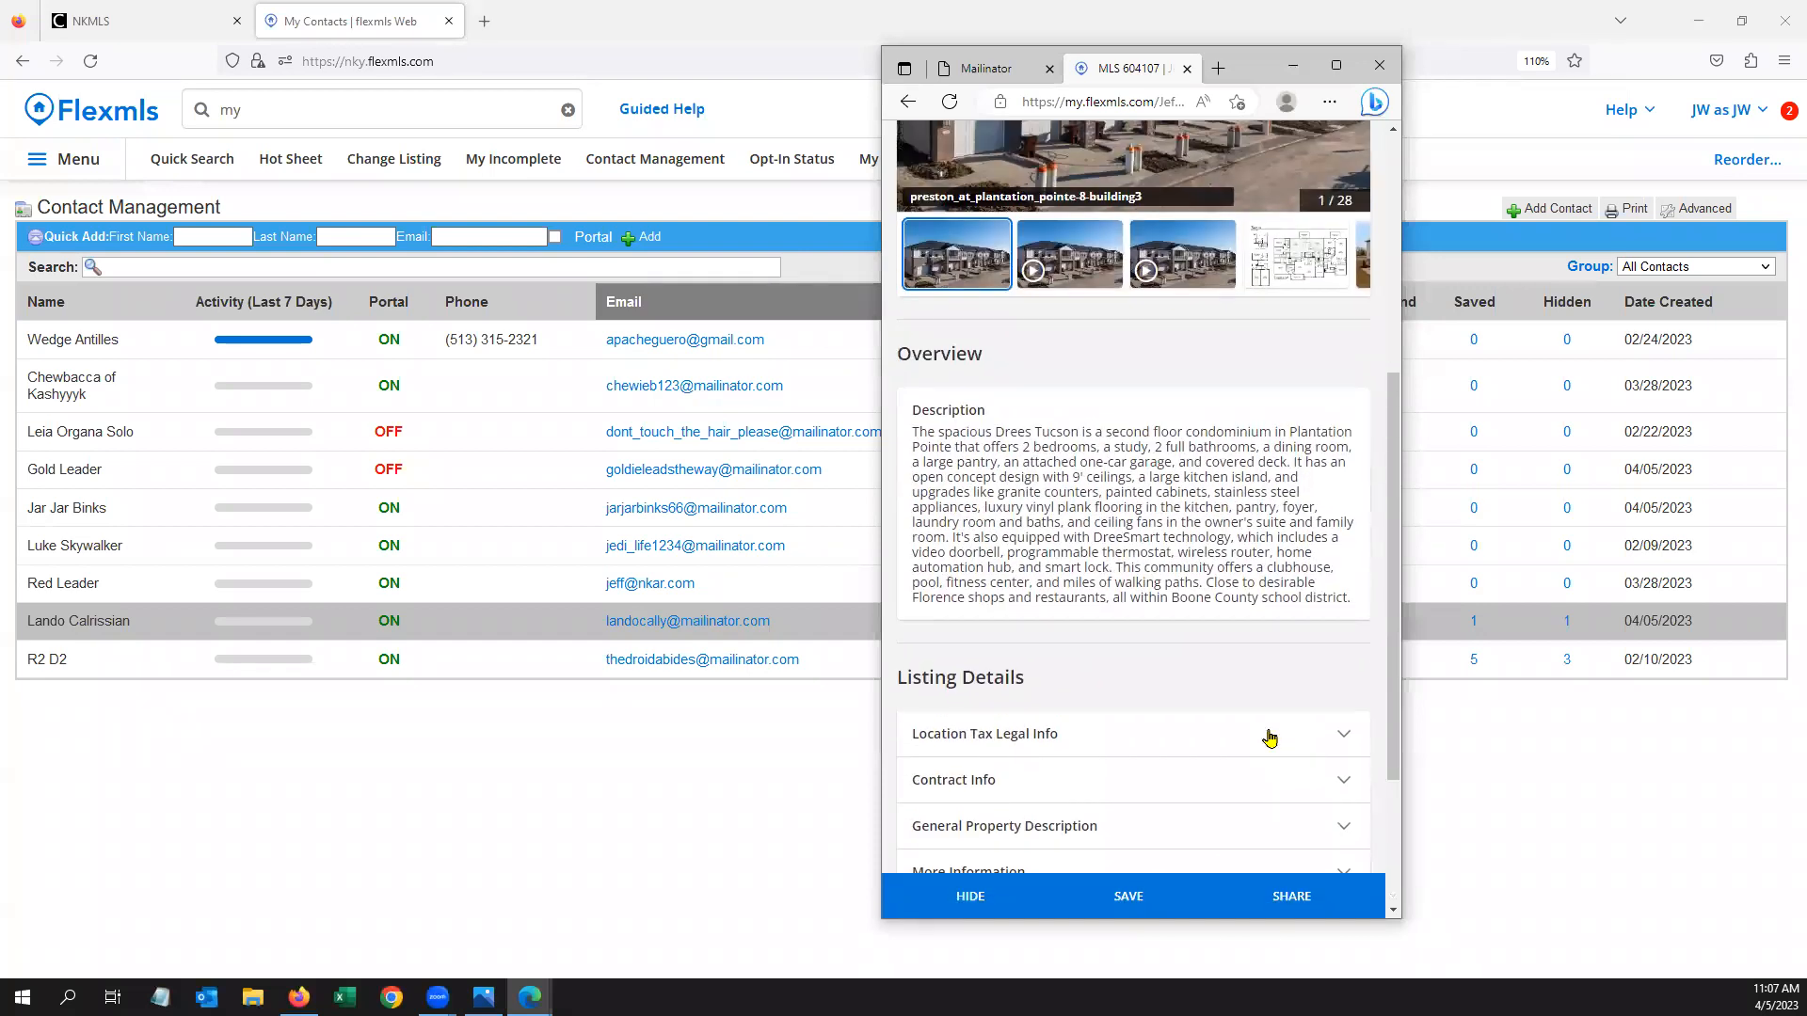
{"action": "scroll", "coordinate": [1271, 739], "scroll_direction": "up", "scroll_amount": 5}
{"action": "left_click", "coordinate": [1349, 529]}
{"action": "left_click", "coordinate": [1350, 530]}
{"action": "left_click", "coordinate": [1349, 530]}
{"action": "left_click", "coordinate": [1350, 530]}
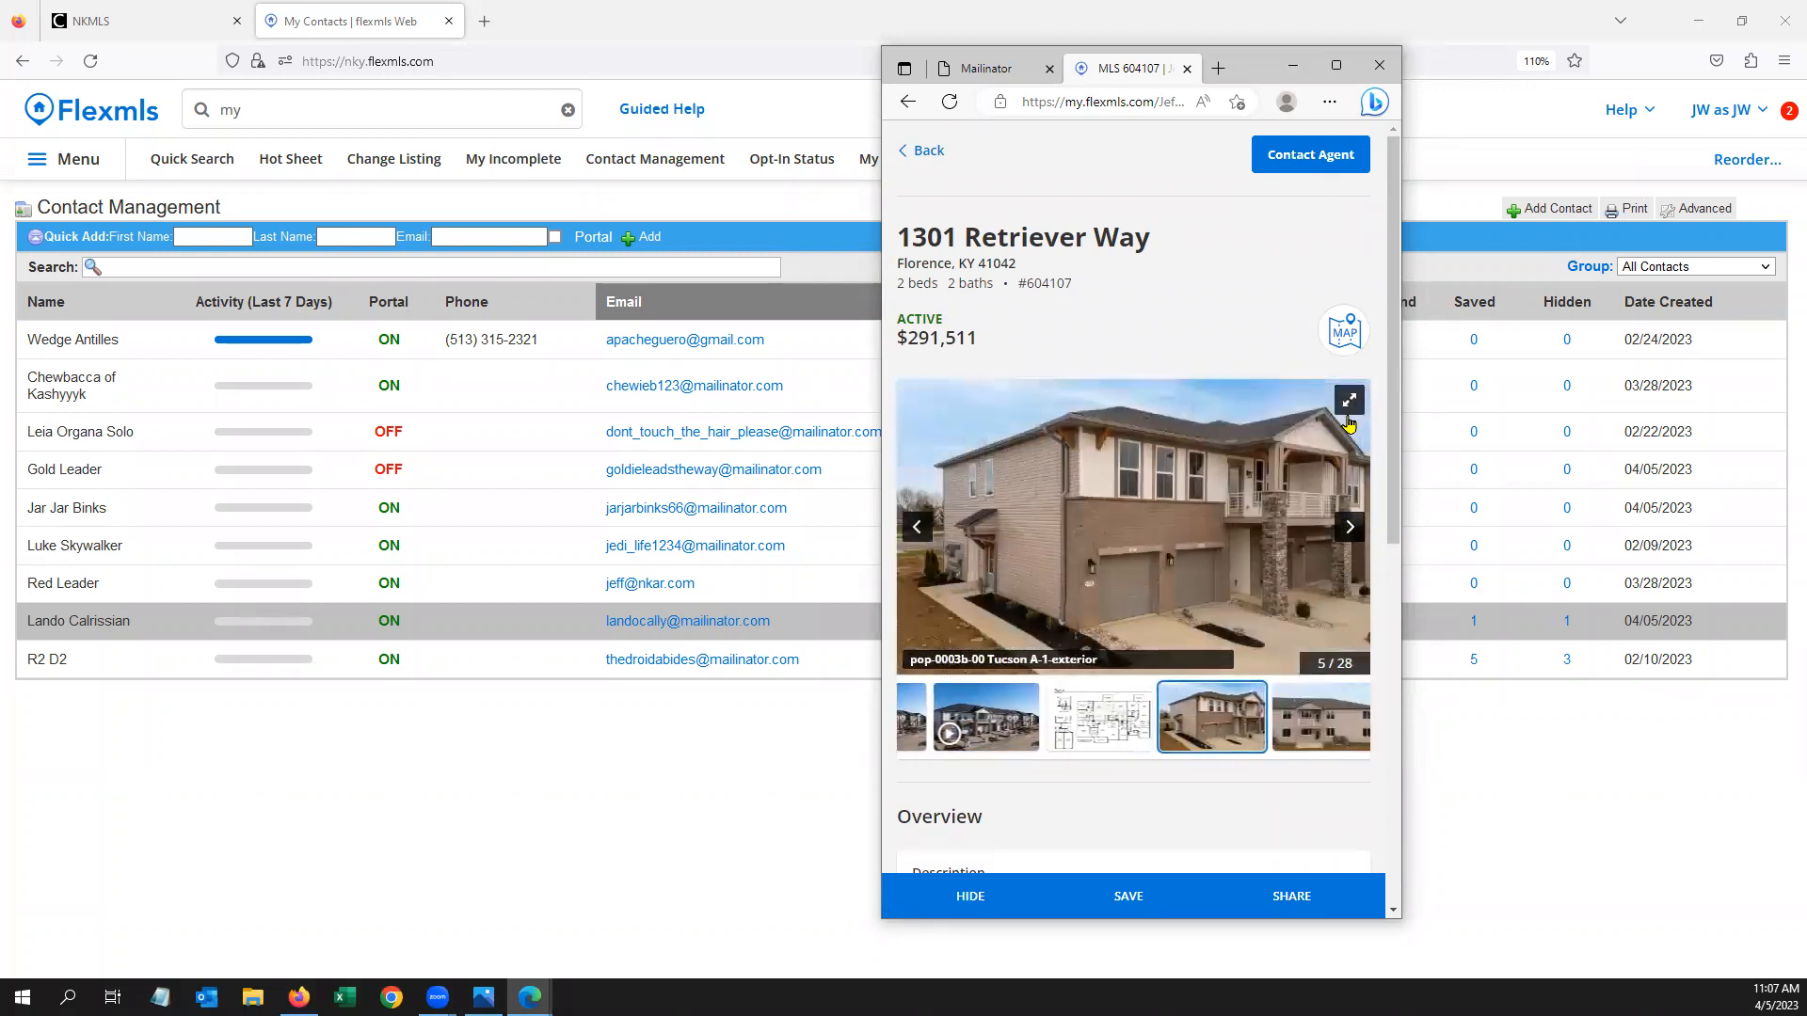
{"action": "left_click", "coordinate": [1350, 402]}
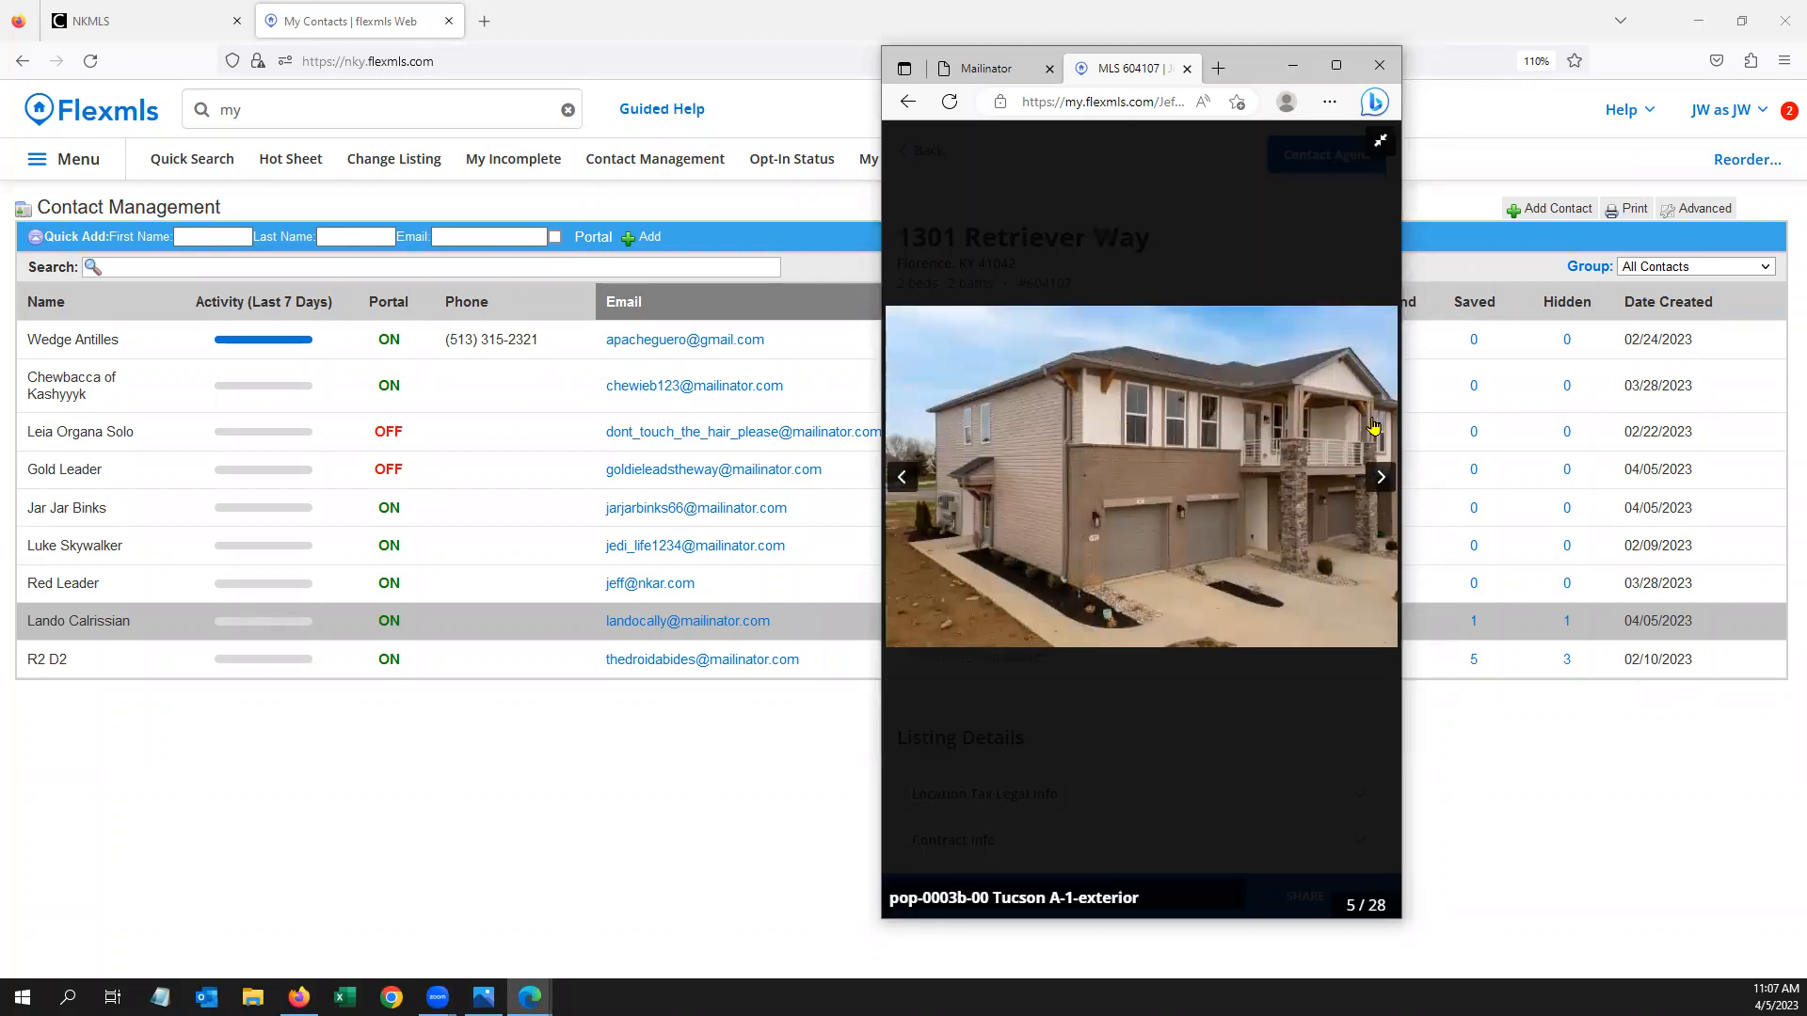
{"action": "left_click", "coordinate": [1380, 143]}
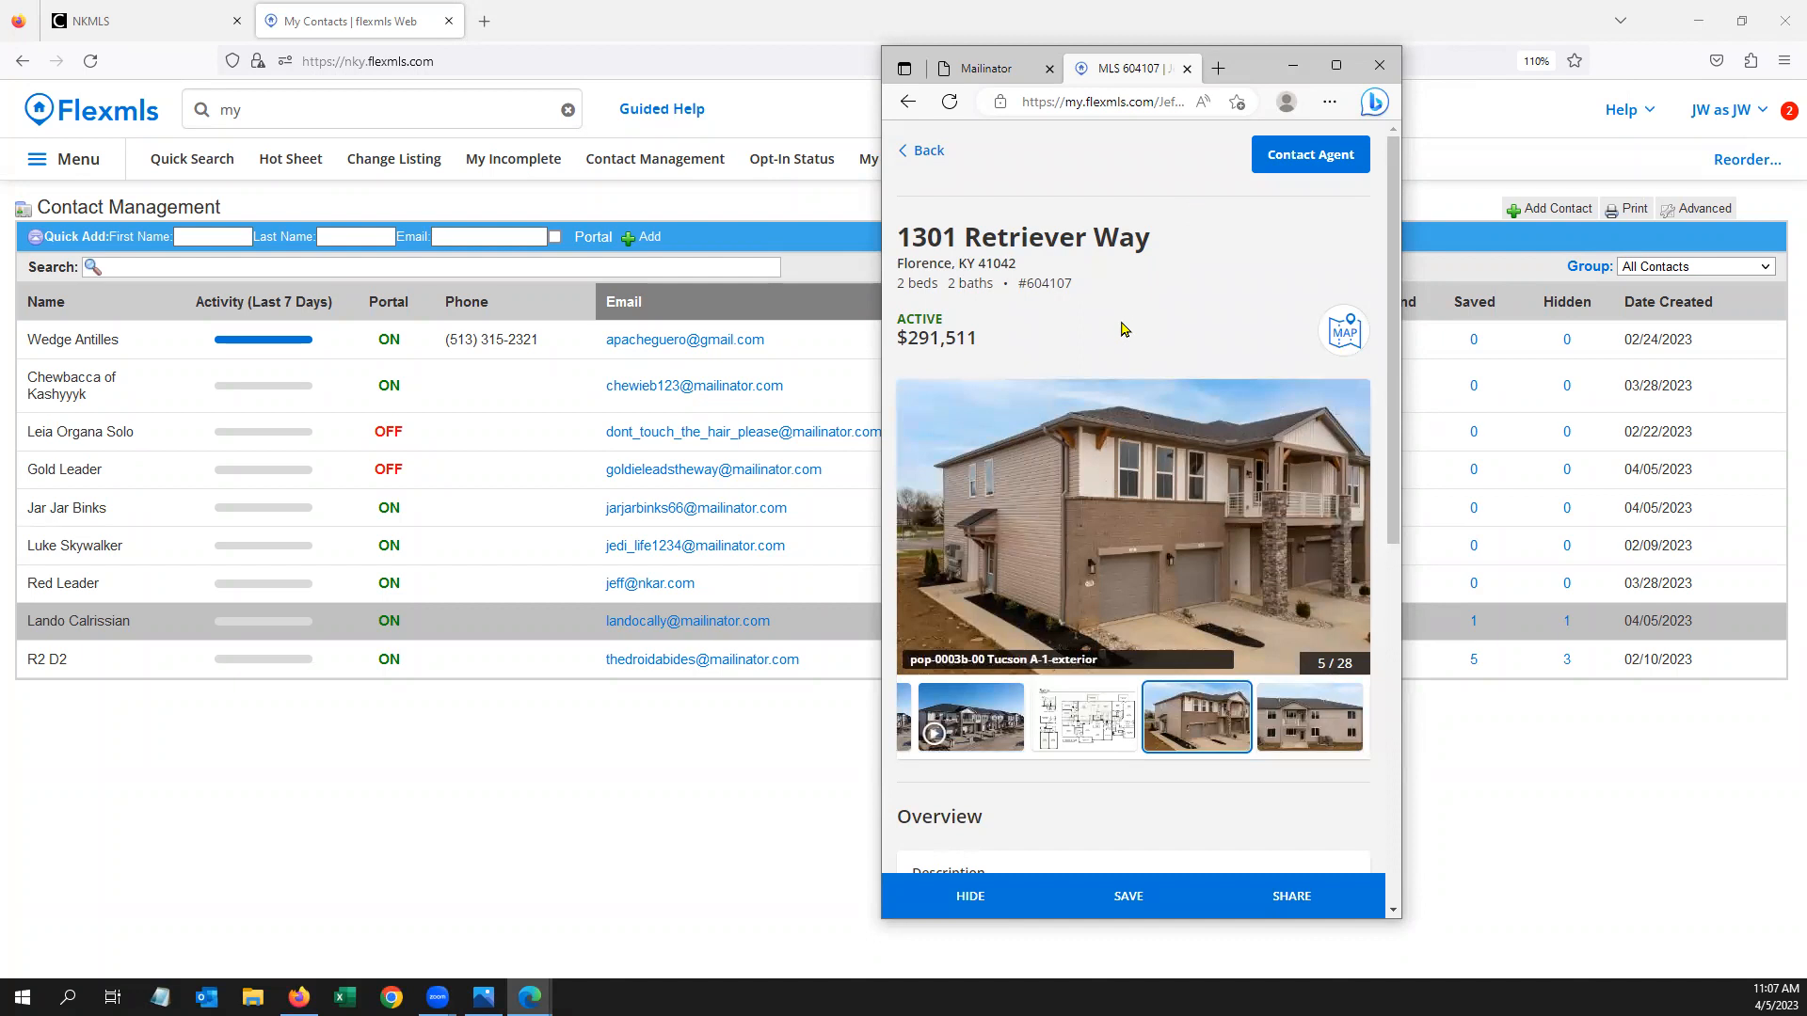
{"action": "left_click", "coordinate": [928, 152]}
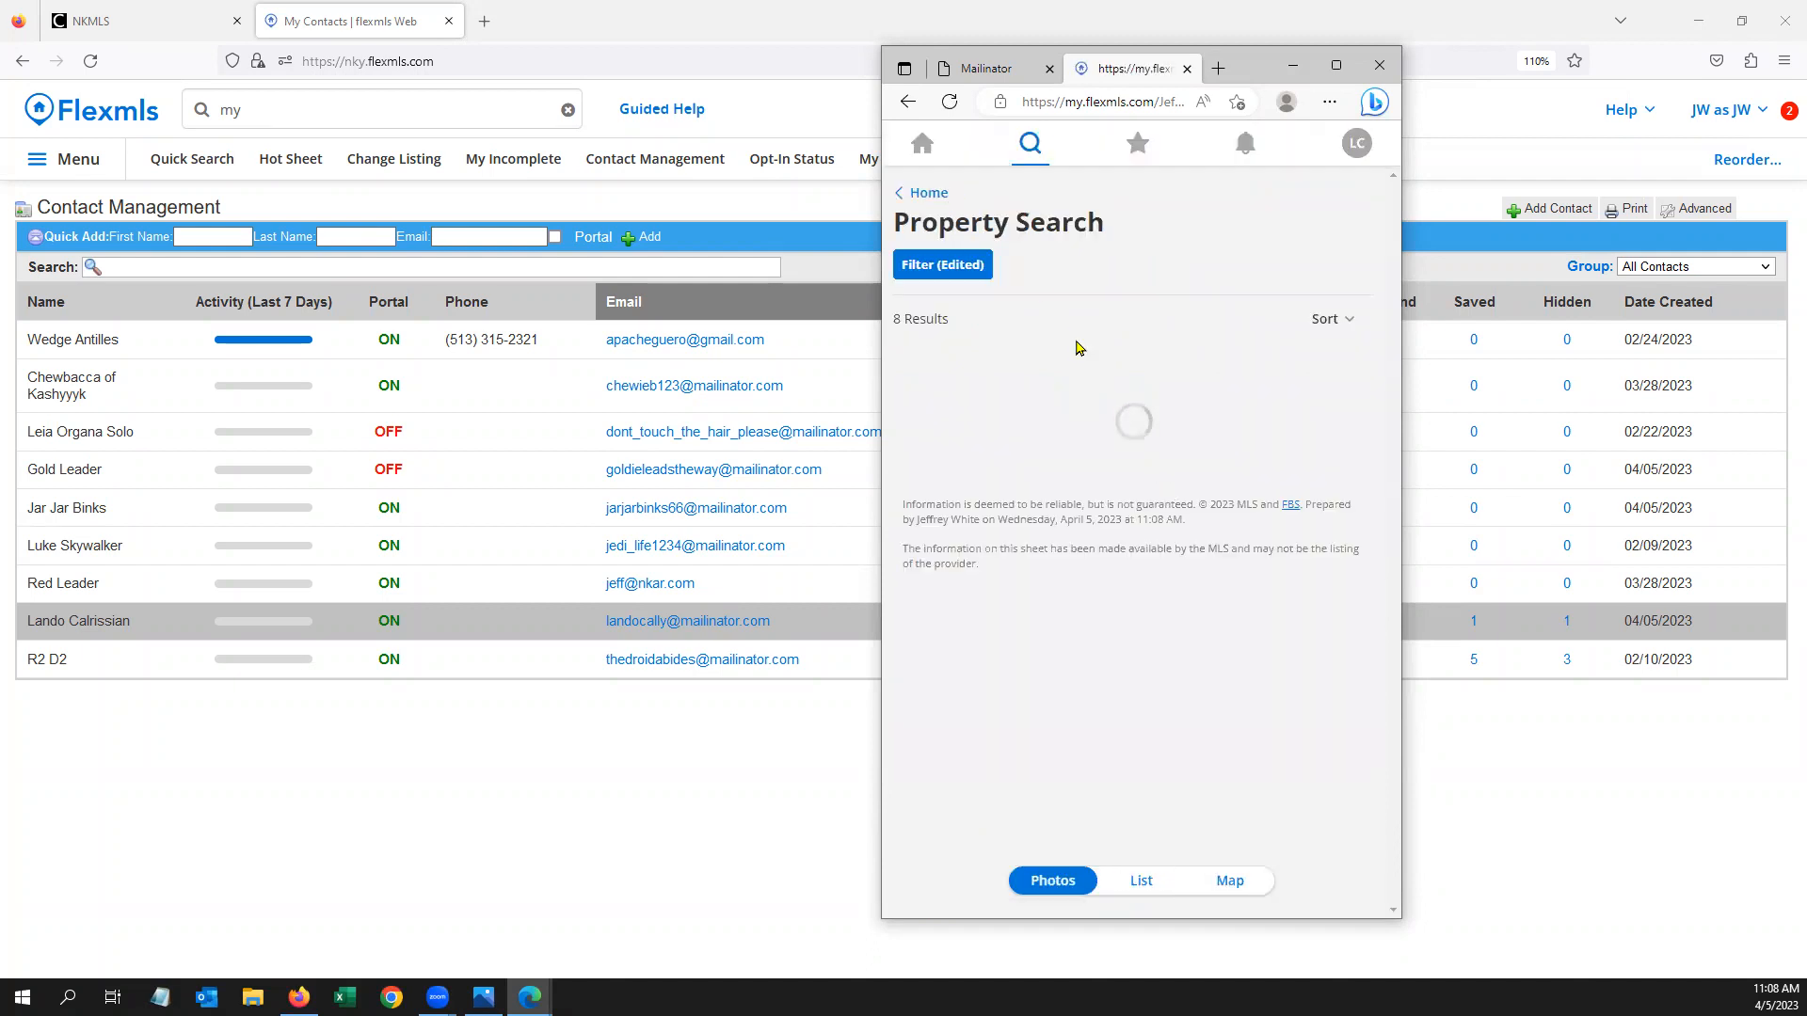
{"action": "scroll", "coordinate": [1146, 508], "scroll_direction": "down", "scroll_amount": 10}
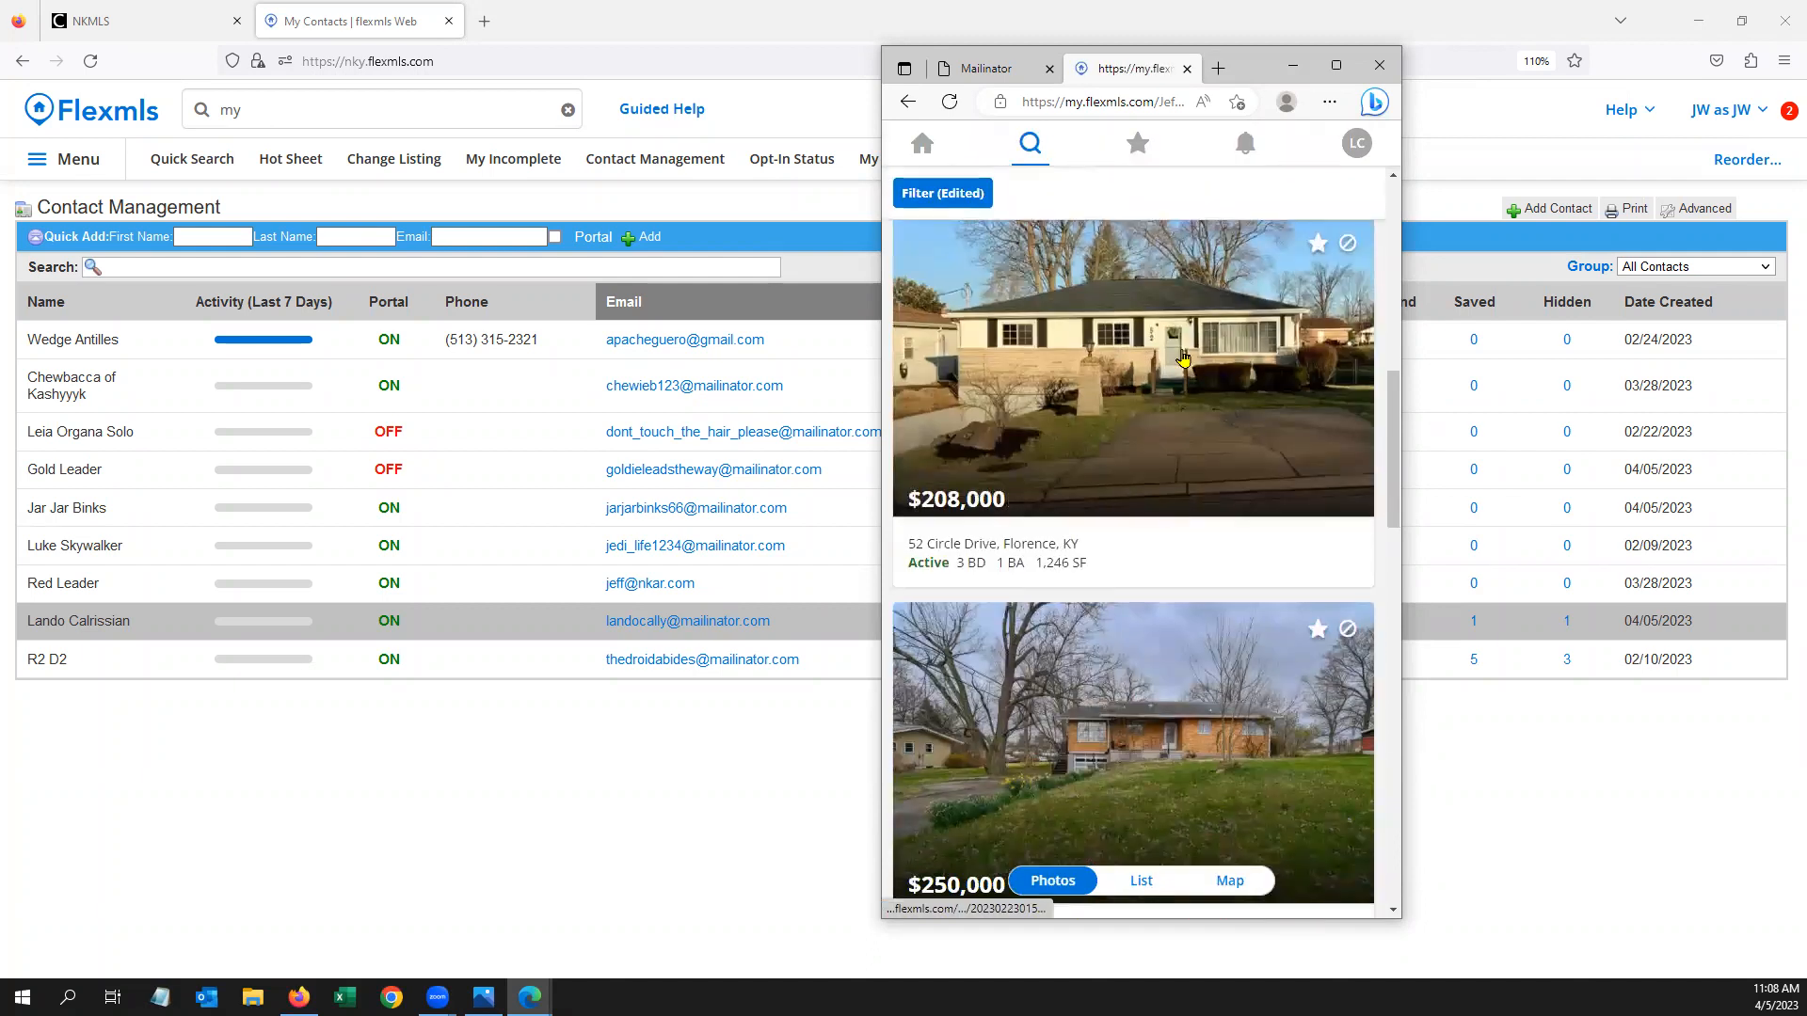
{"action": "left_click", "coordinate": [1183, 359]}
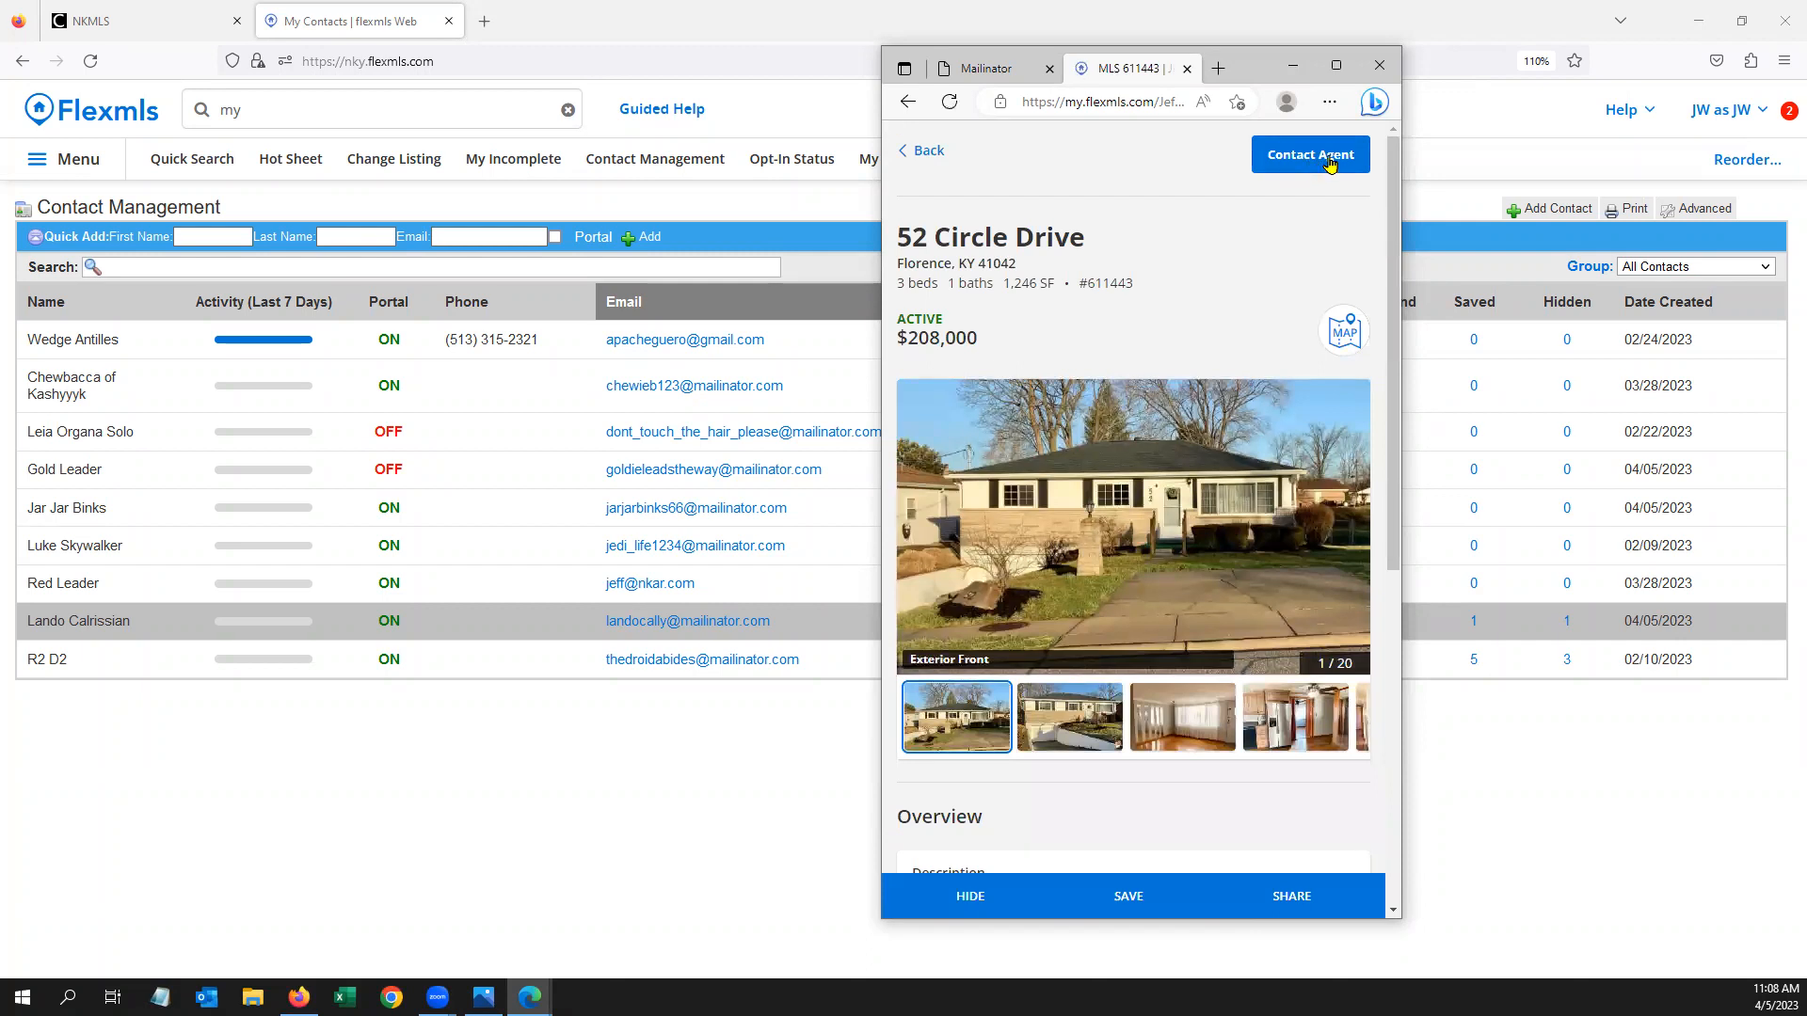
{"action": "left_click", "coordinate": [1311, 156]}
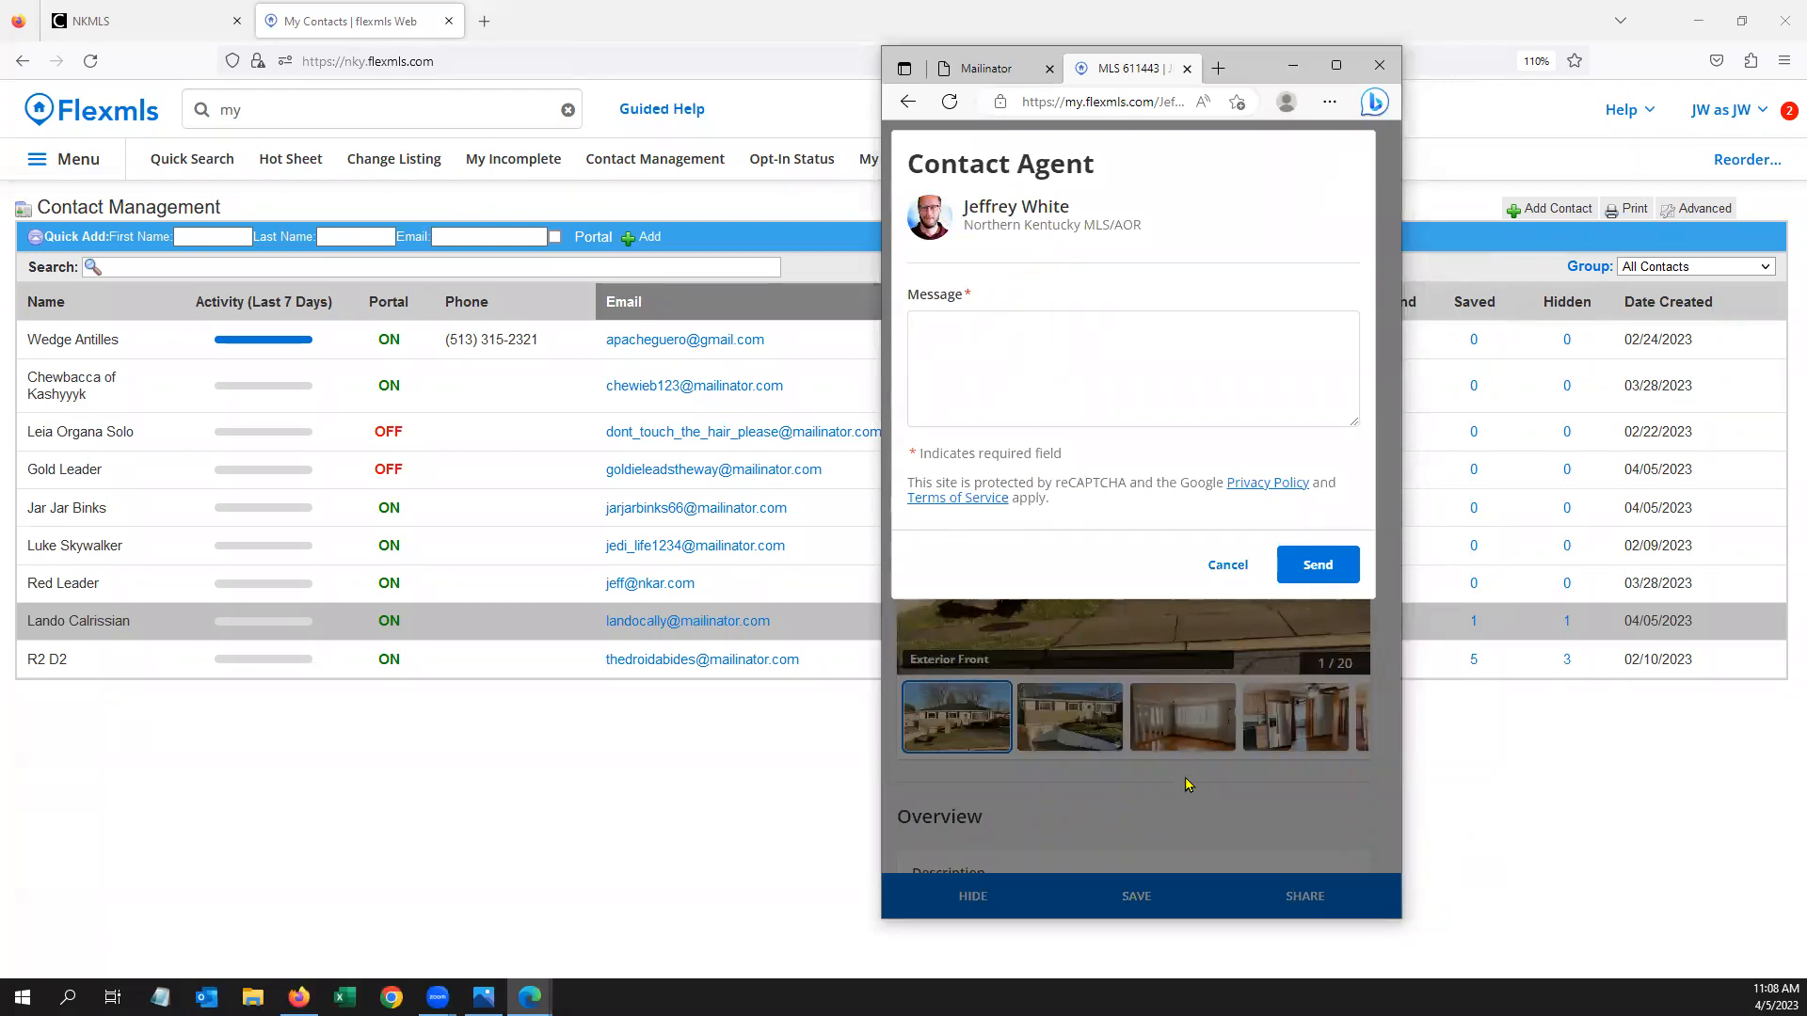
{"action": "left_click", "coordinate": [1229, 564]}
Expand the location/tax, contract and description sections, save the listing, and return to results
{"action": "scroll", "coordinate": [1158, 584], "scroll_direction": "down", "scroll_amount": 5}
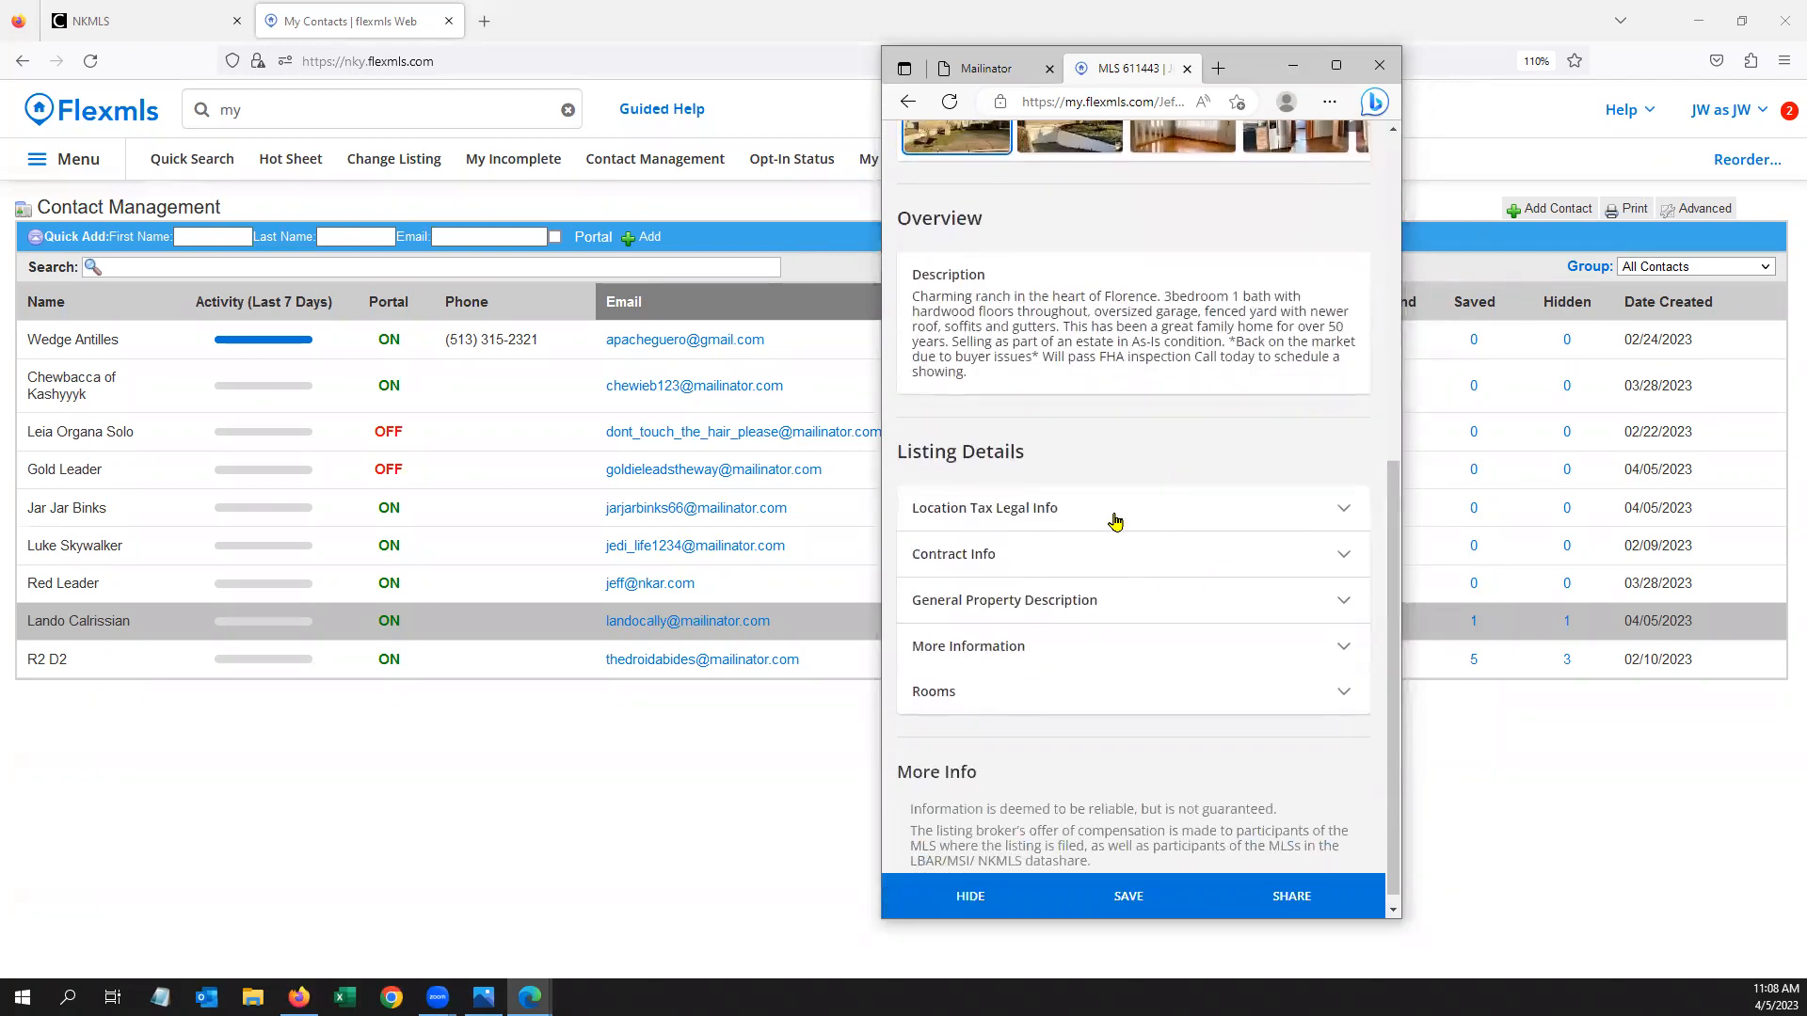
{"action": "left_click", "coordinate": [1114, 522]}
{"action": "scroll", "coordinate": [1129, 499], "scroll_direction": "down", "scroll_amount": 5}
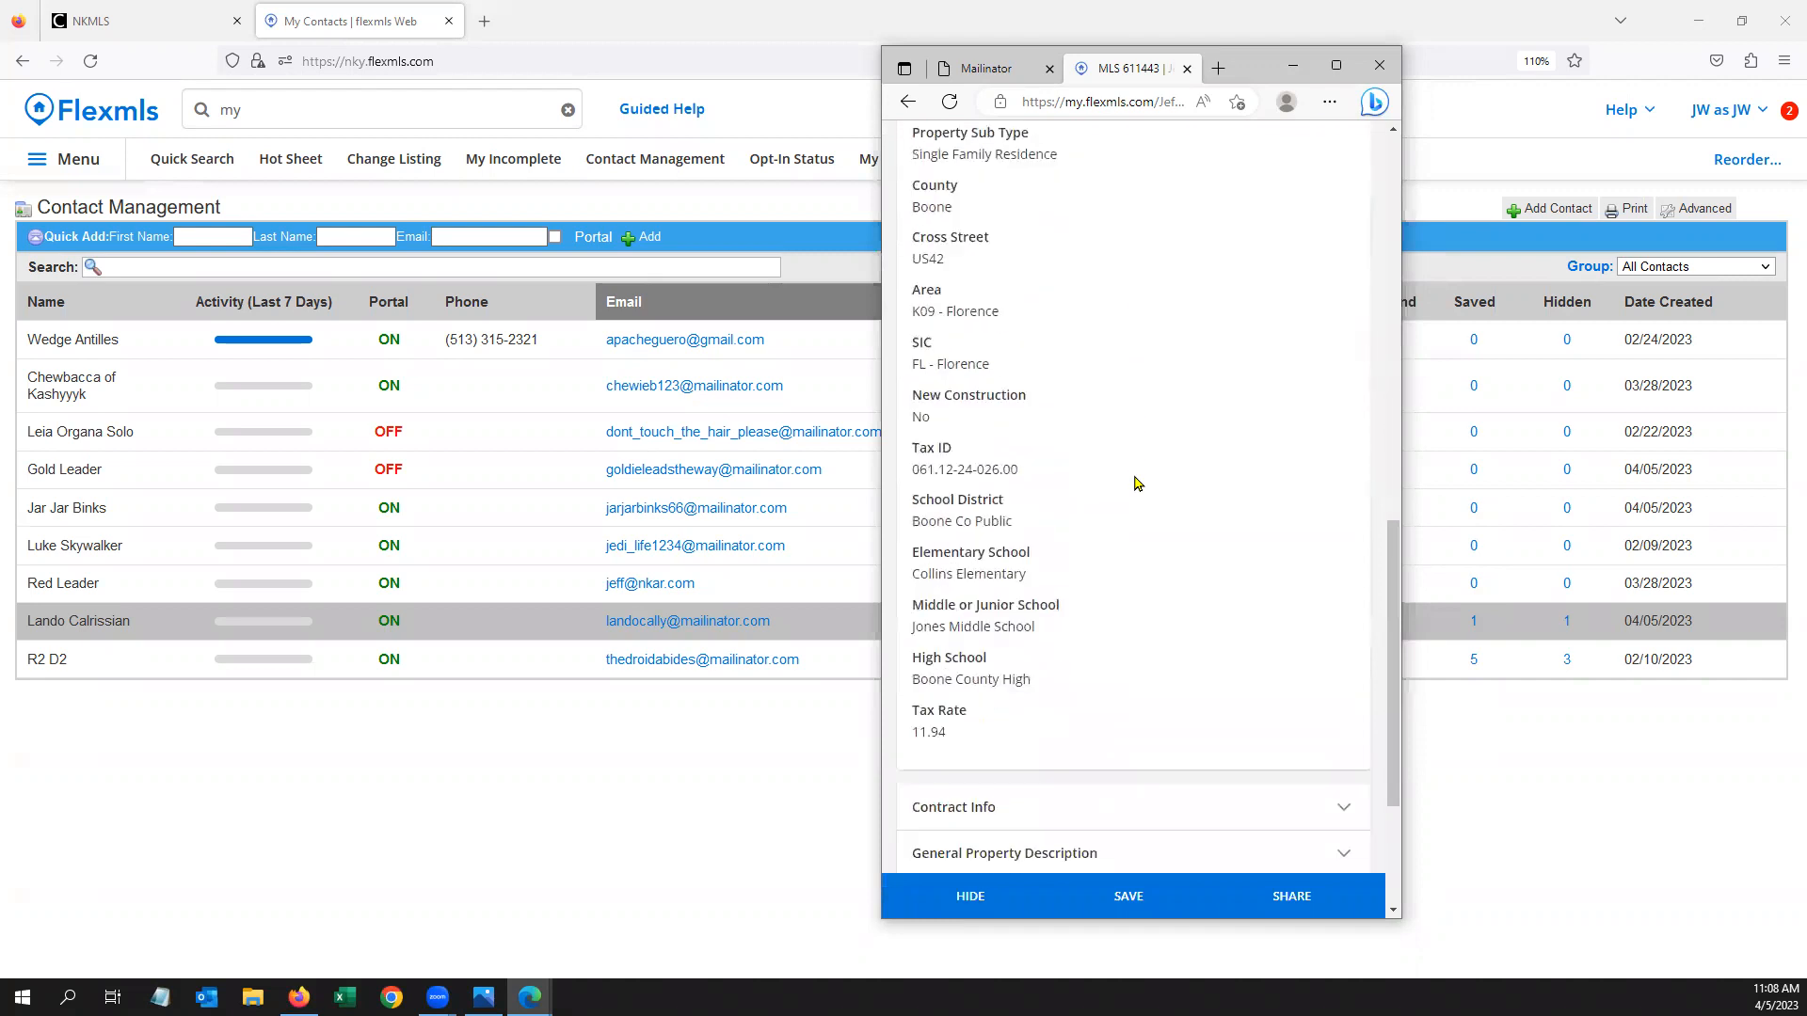
{"action": "scroll", "coordinate": [1136, 484], "scroll_direction": "down", "scroll_amount": 3}
{"action": "left_click", "coordinate": [1139, 557]}
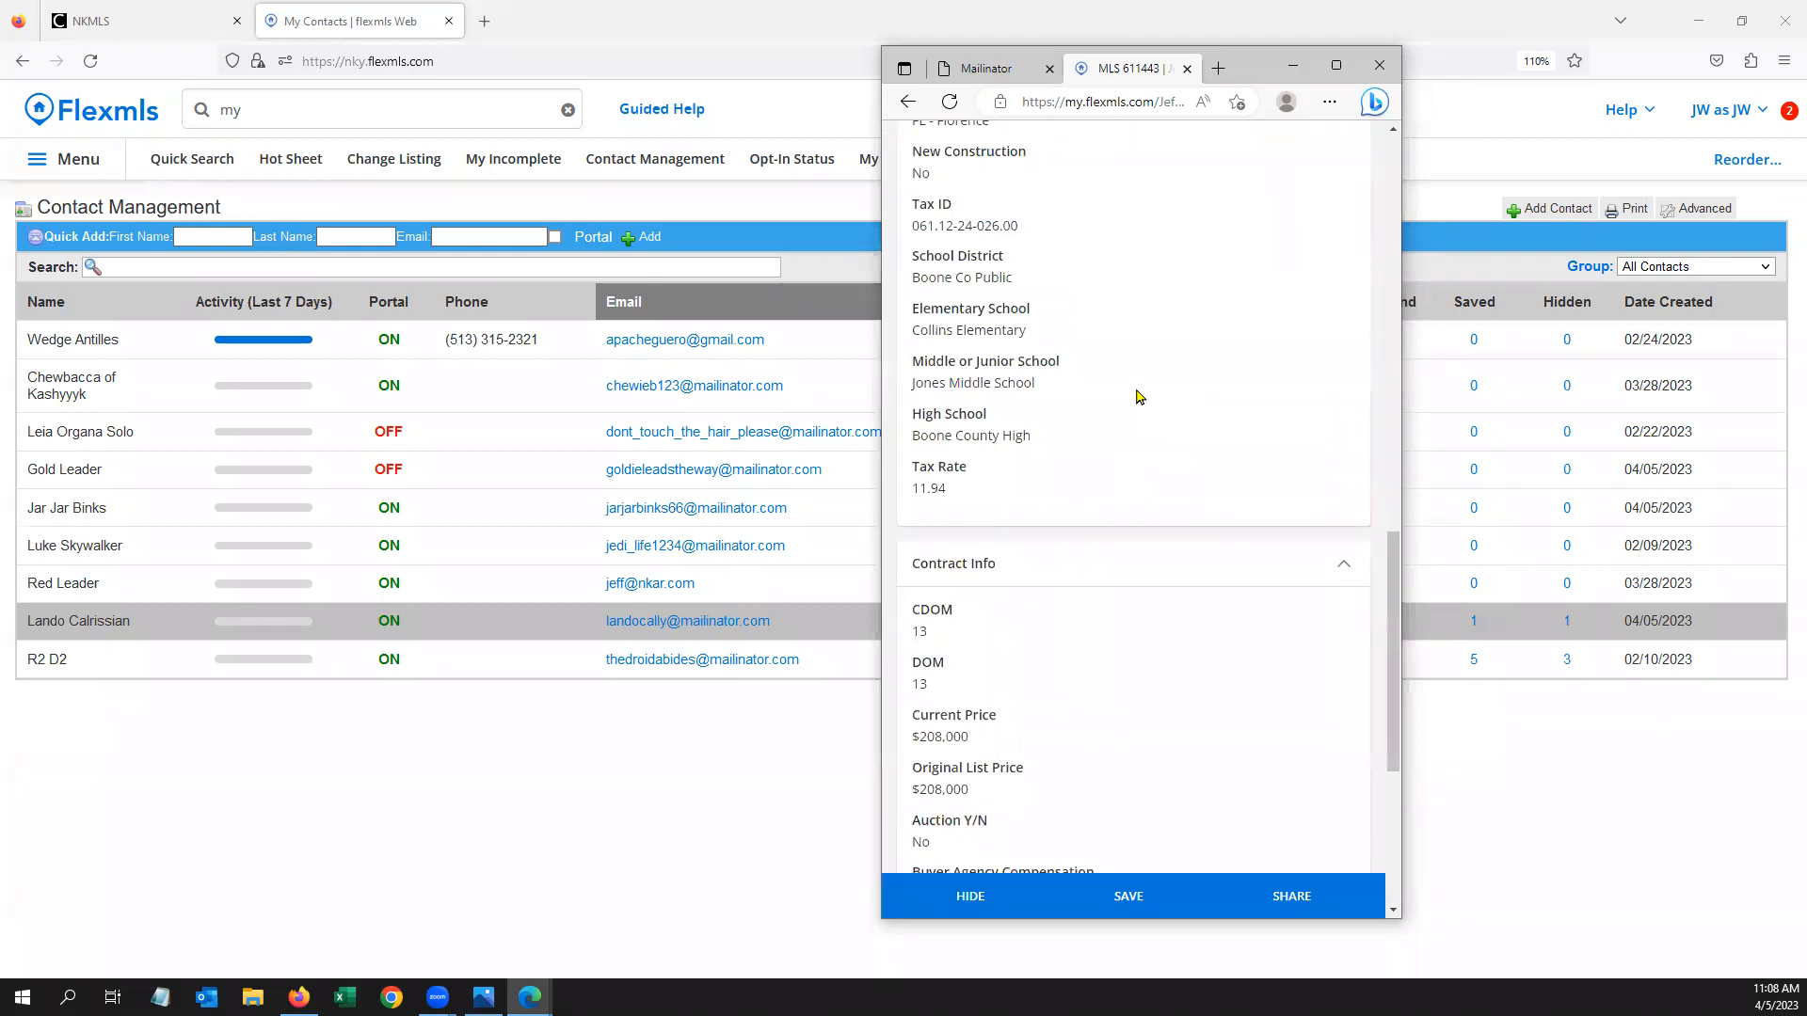
{"action": "scroll", "coordinate": [1141, 409], "scroll_direction": "down", "scroll_amount": 5}
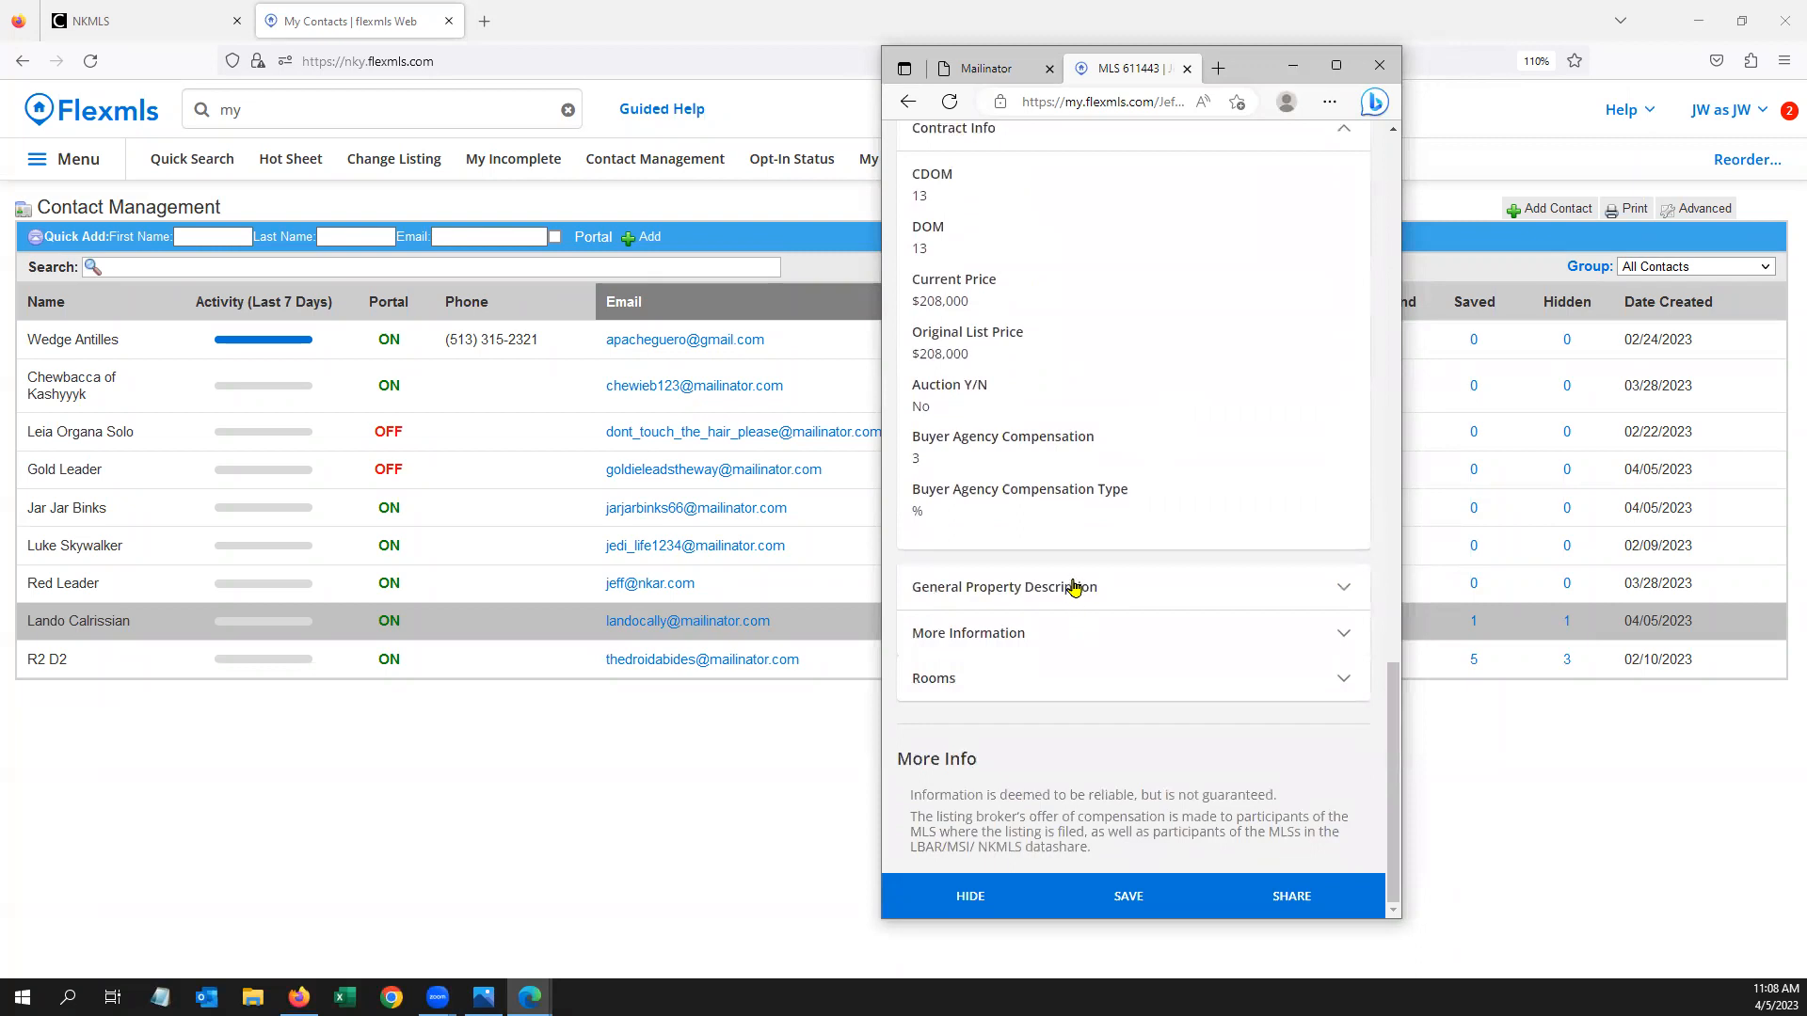
{"action": "left_click", "coordinate": [1073, 591]}
{"action": "scroll", "coordinate": [1070, 516], "scroll_direction": "down", "scroll_amount": 3}
{"action": "scroll", "coordinate": [1070, 517], "scroll_direction": "down", "scroll_amount": 3}
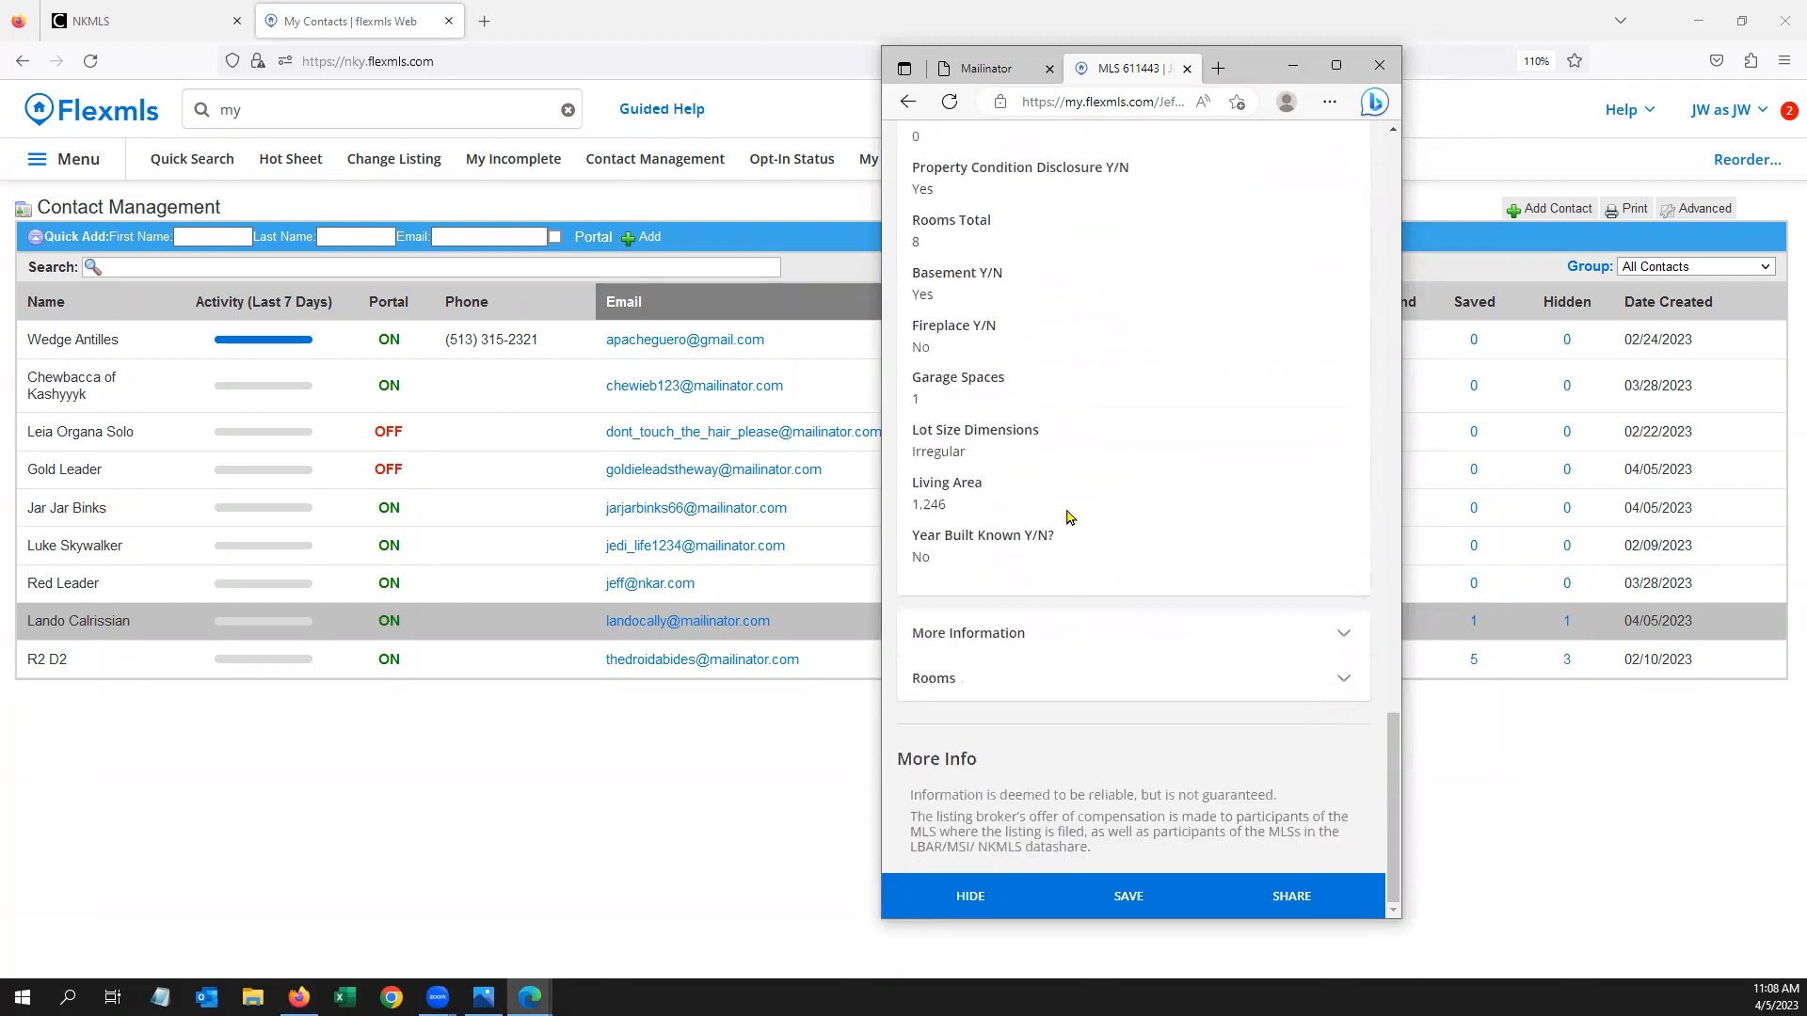
{"action": "left_click", "coordinate": [1131, 898]}
{"action": "scroll", "coordinate": [1127, 683], "scroll_direction": "up", "scroll_amount": 15}
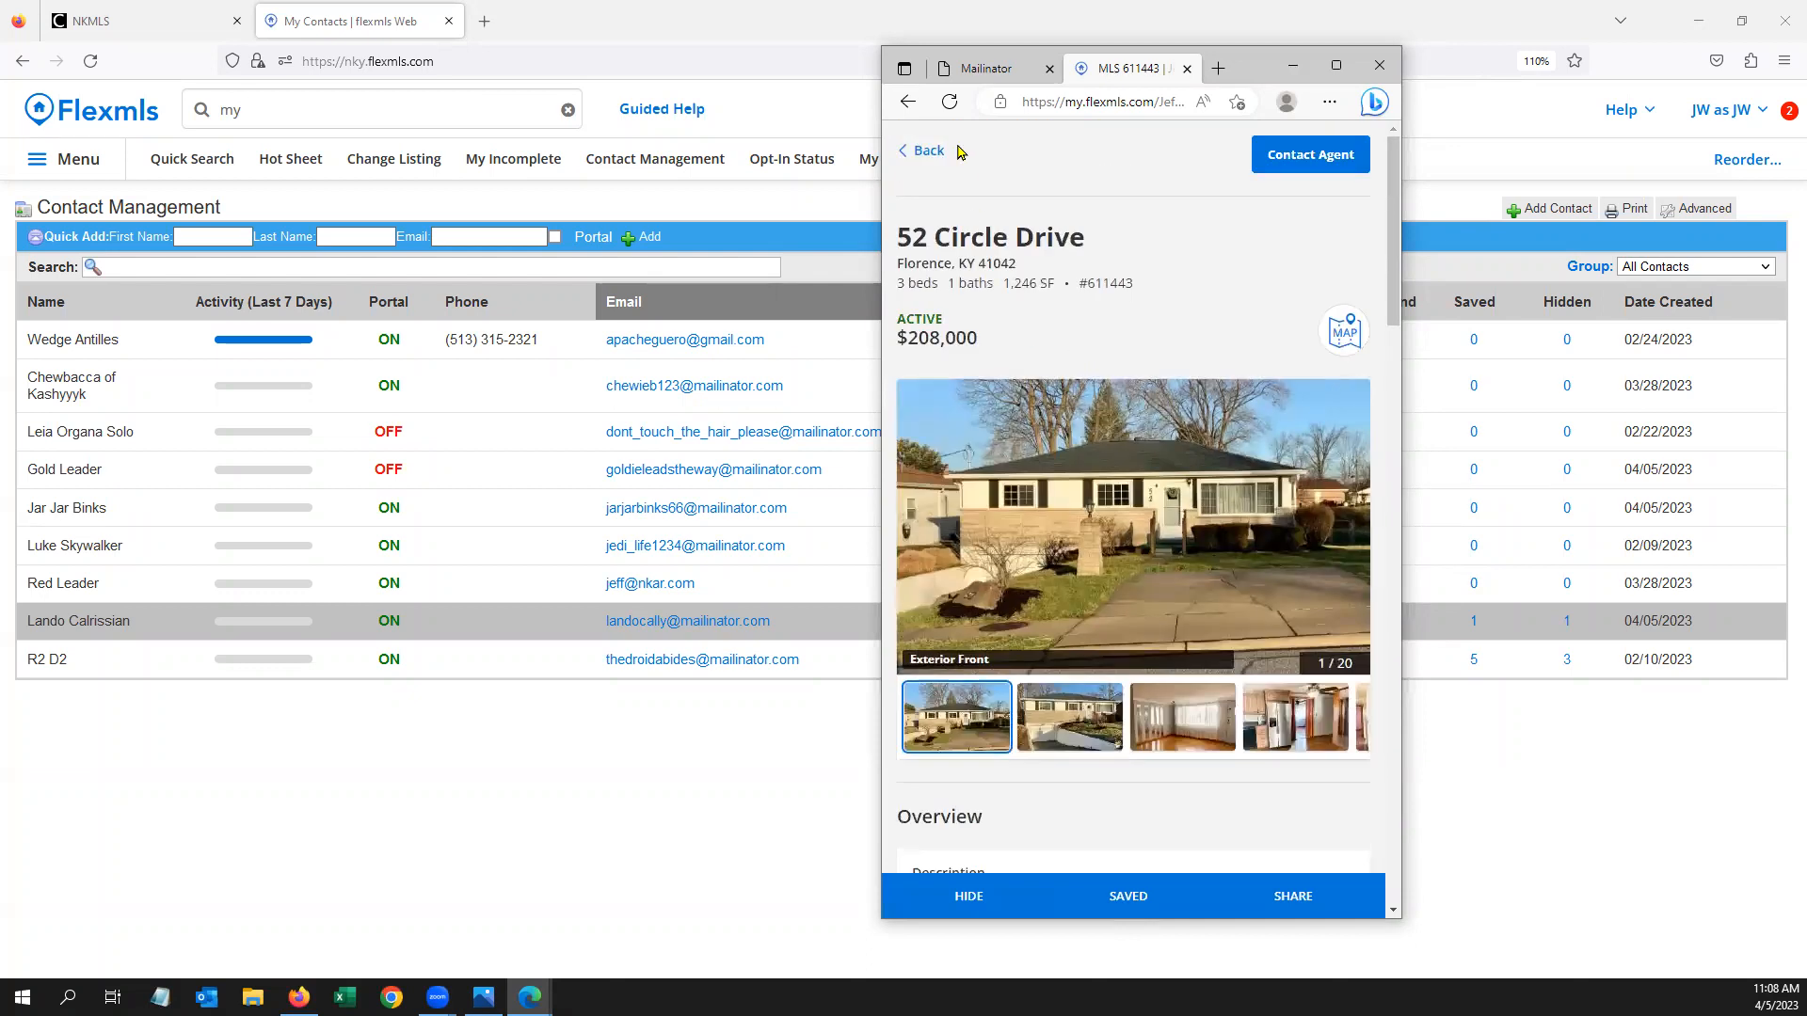
{"action": "left_click", "coordinate": [927, 152]}
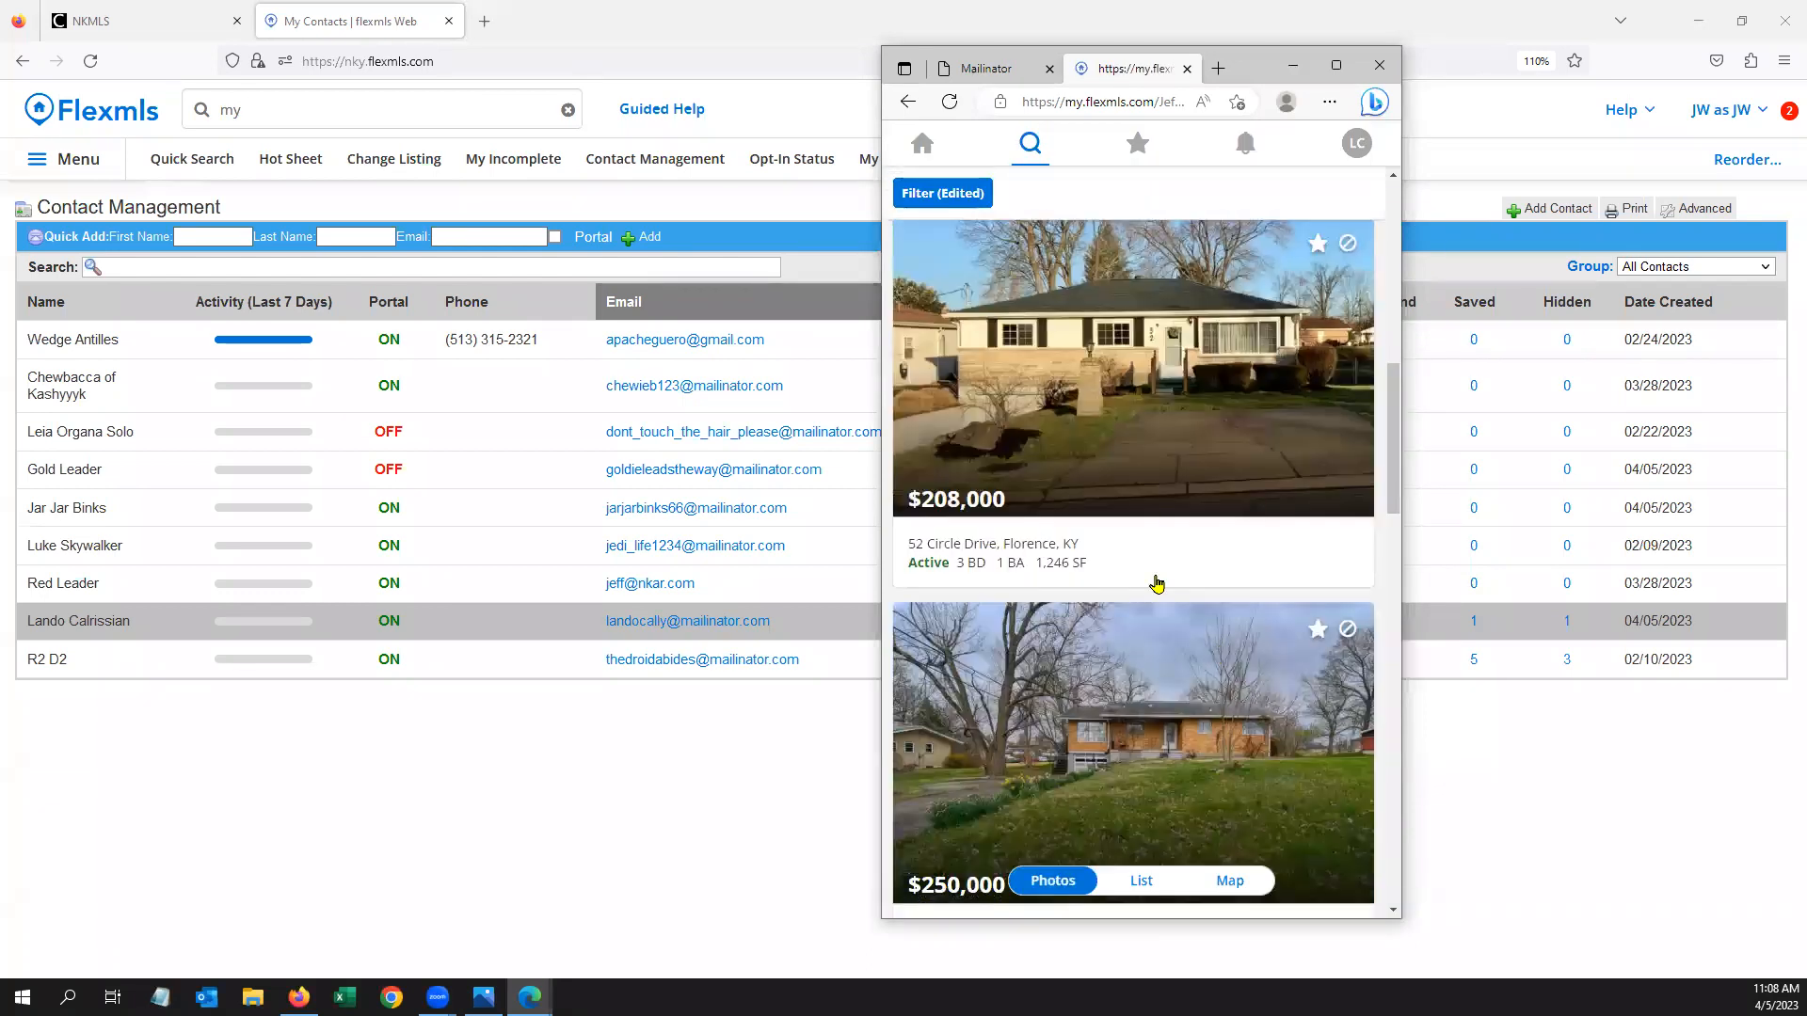
Switch results to table then map view, move the portal window left, and bring Contact Management forward
{"action": "left_click", "coordinate": [1141, 885]}
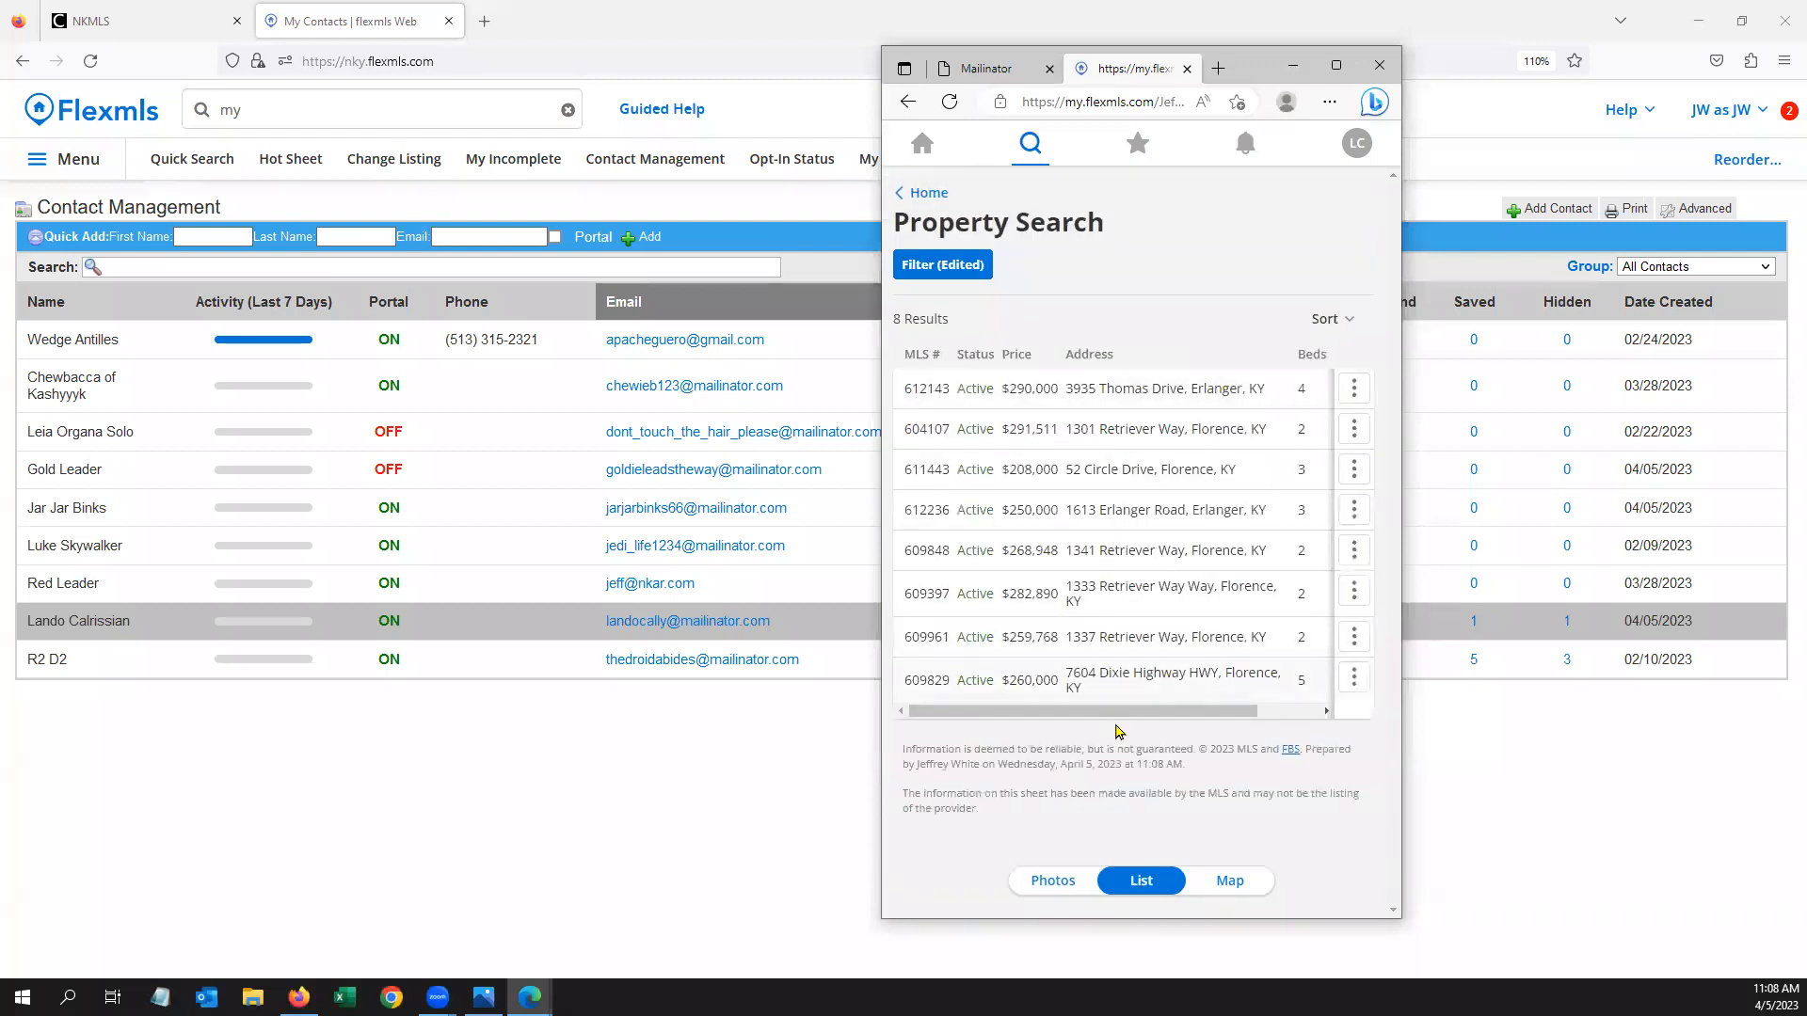
{"action": "left_click", "coordinate": [1230, 880]}
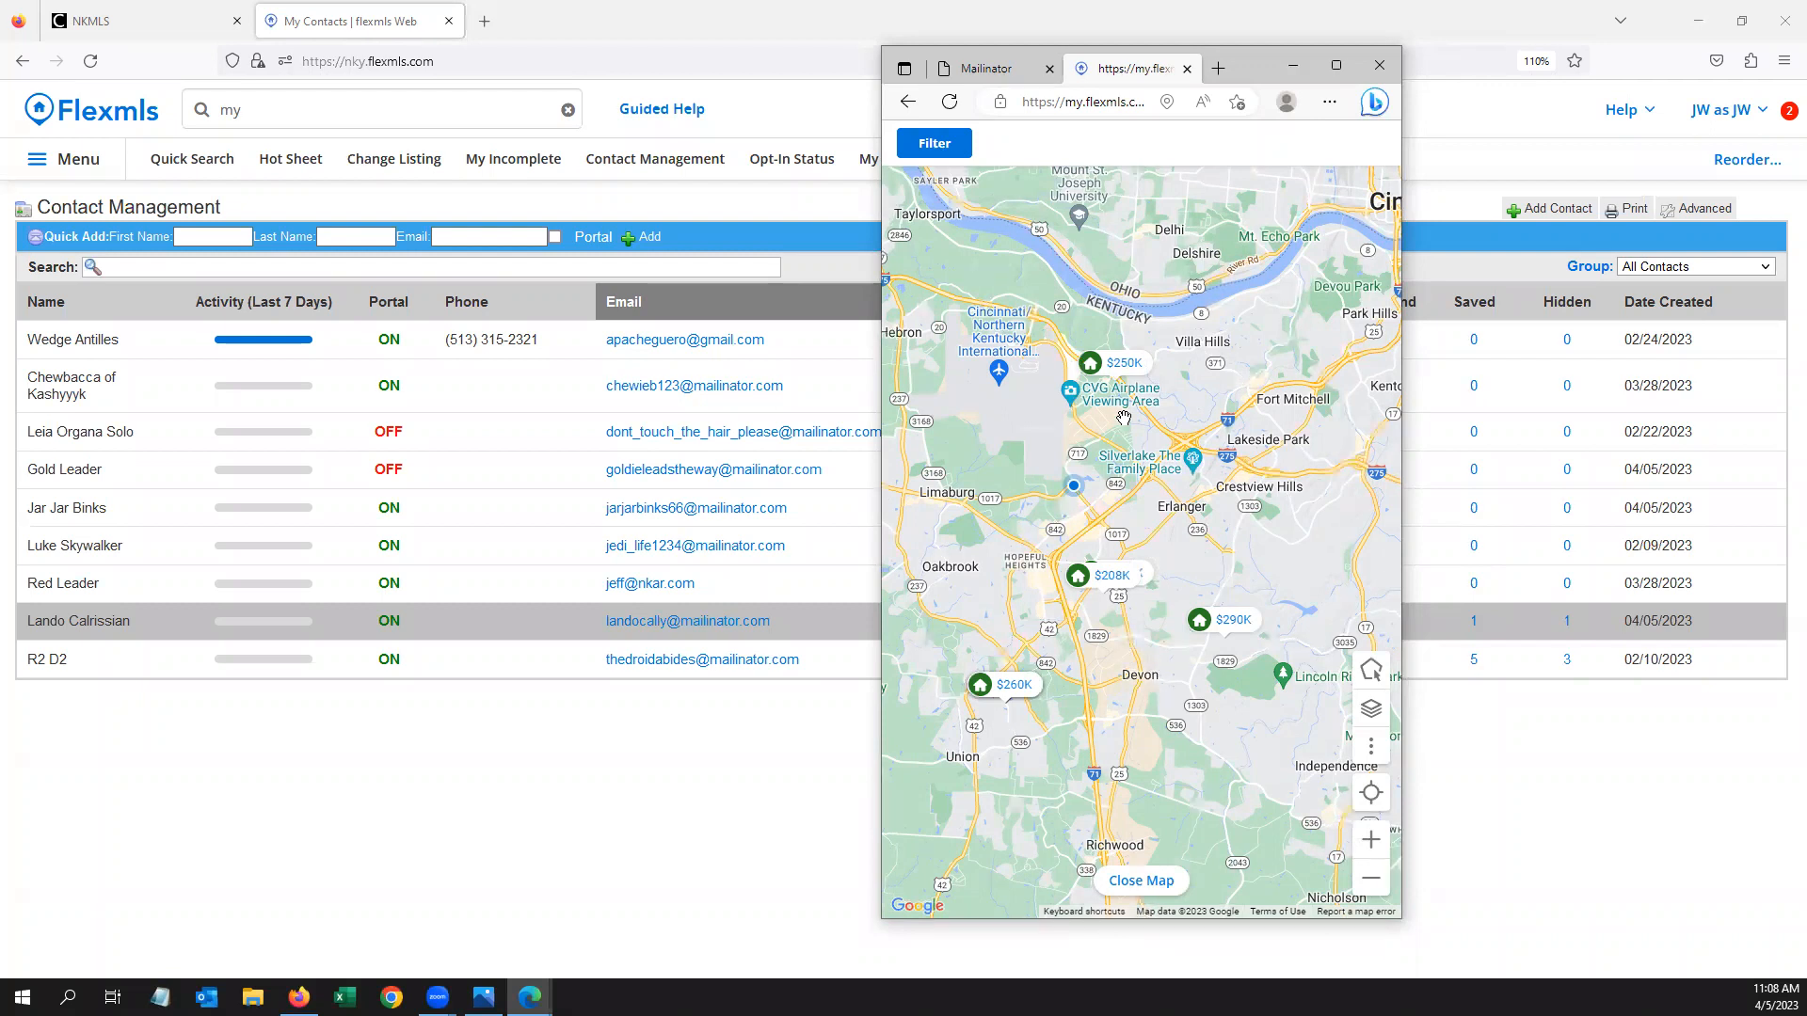
{"action": "left_click_drag", "start_coordinate": [965, 76], "coordinate": [679, 76]}
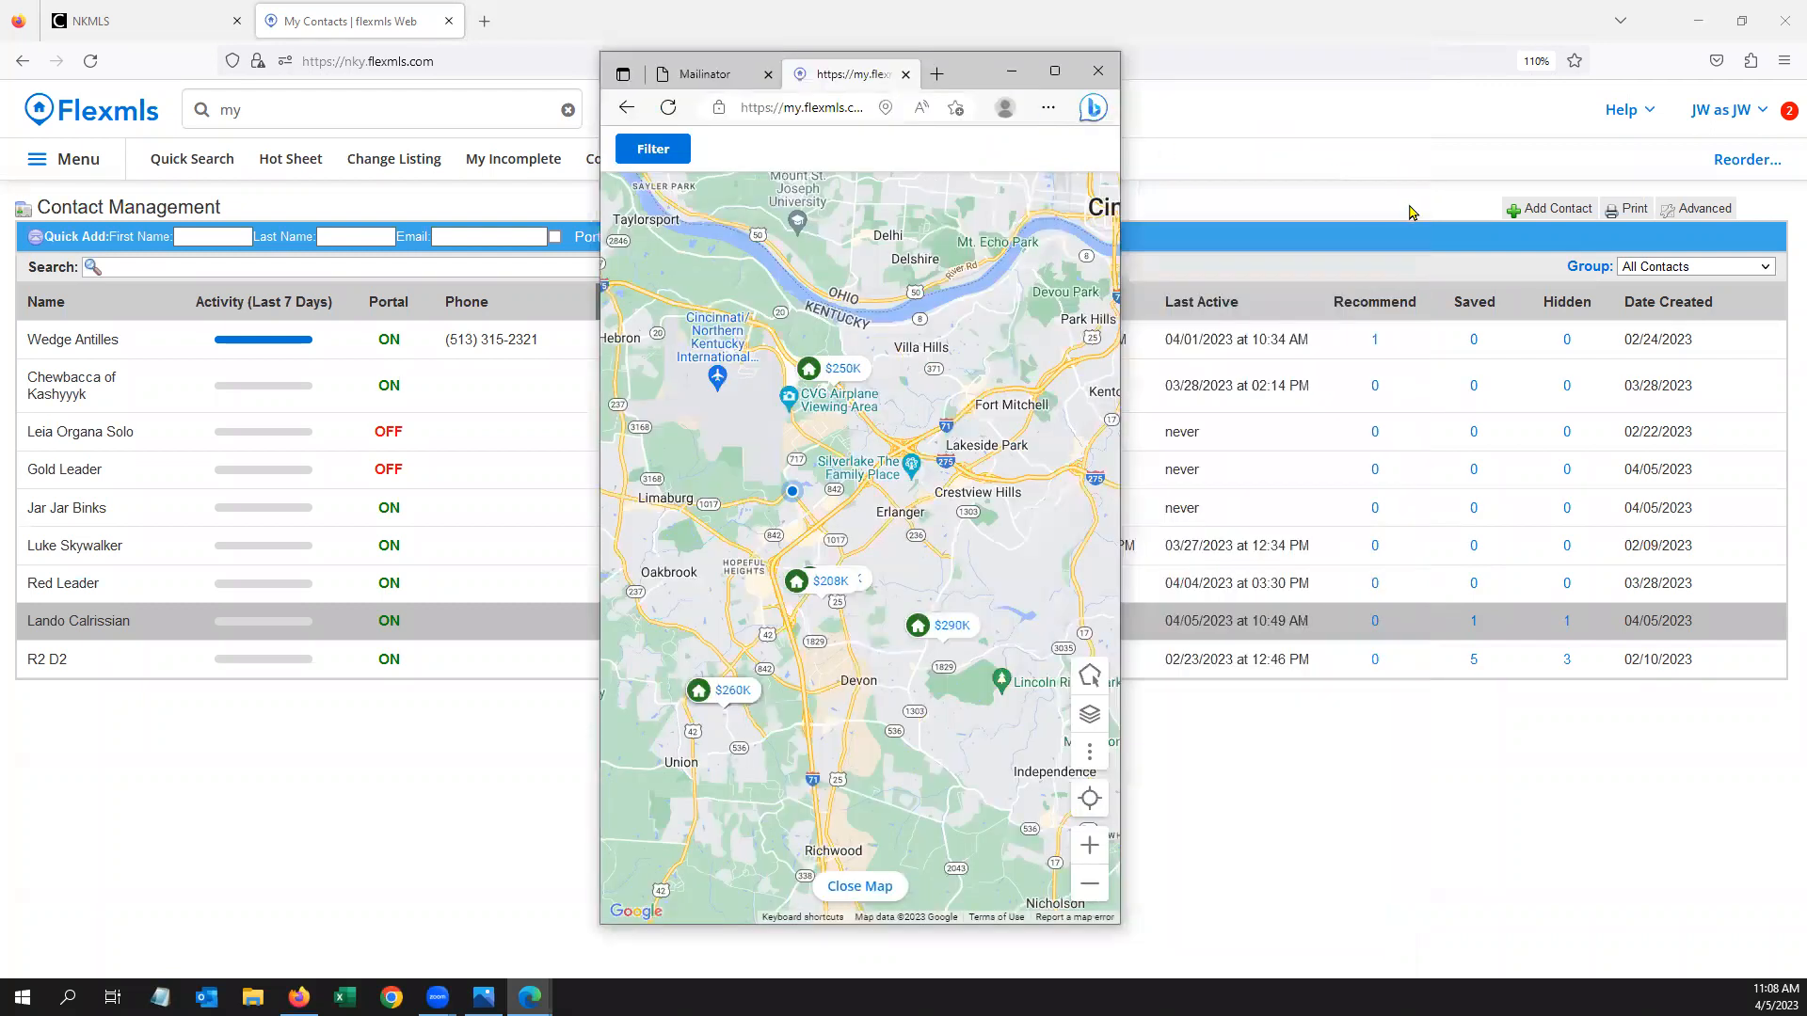
{"action": "left_click", "coordinate": [1638, 120]}
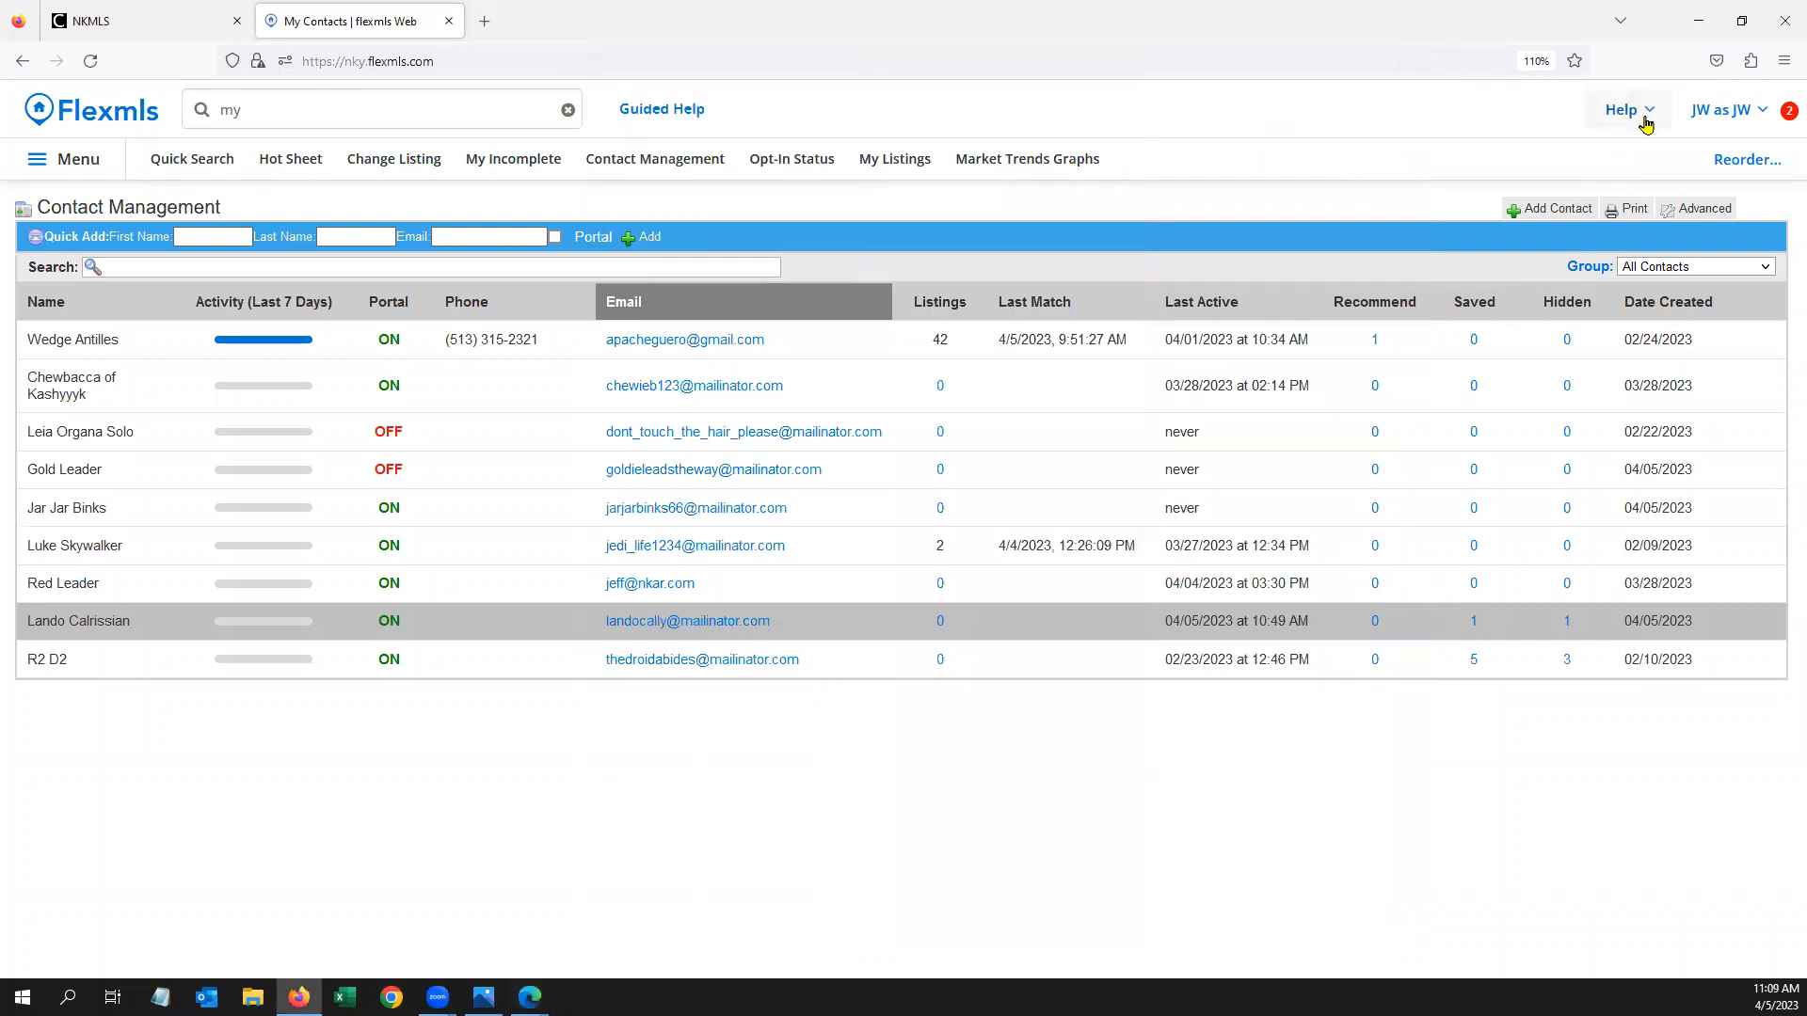
Search the What's New announcements feed for 'ios', browse the matches, then clear the search
{"action": "left_click", "coordinate": [1782, 113]}
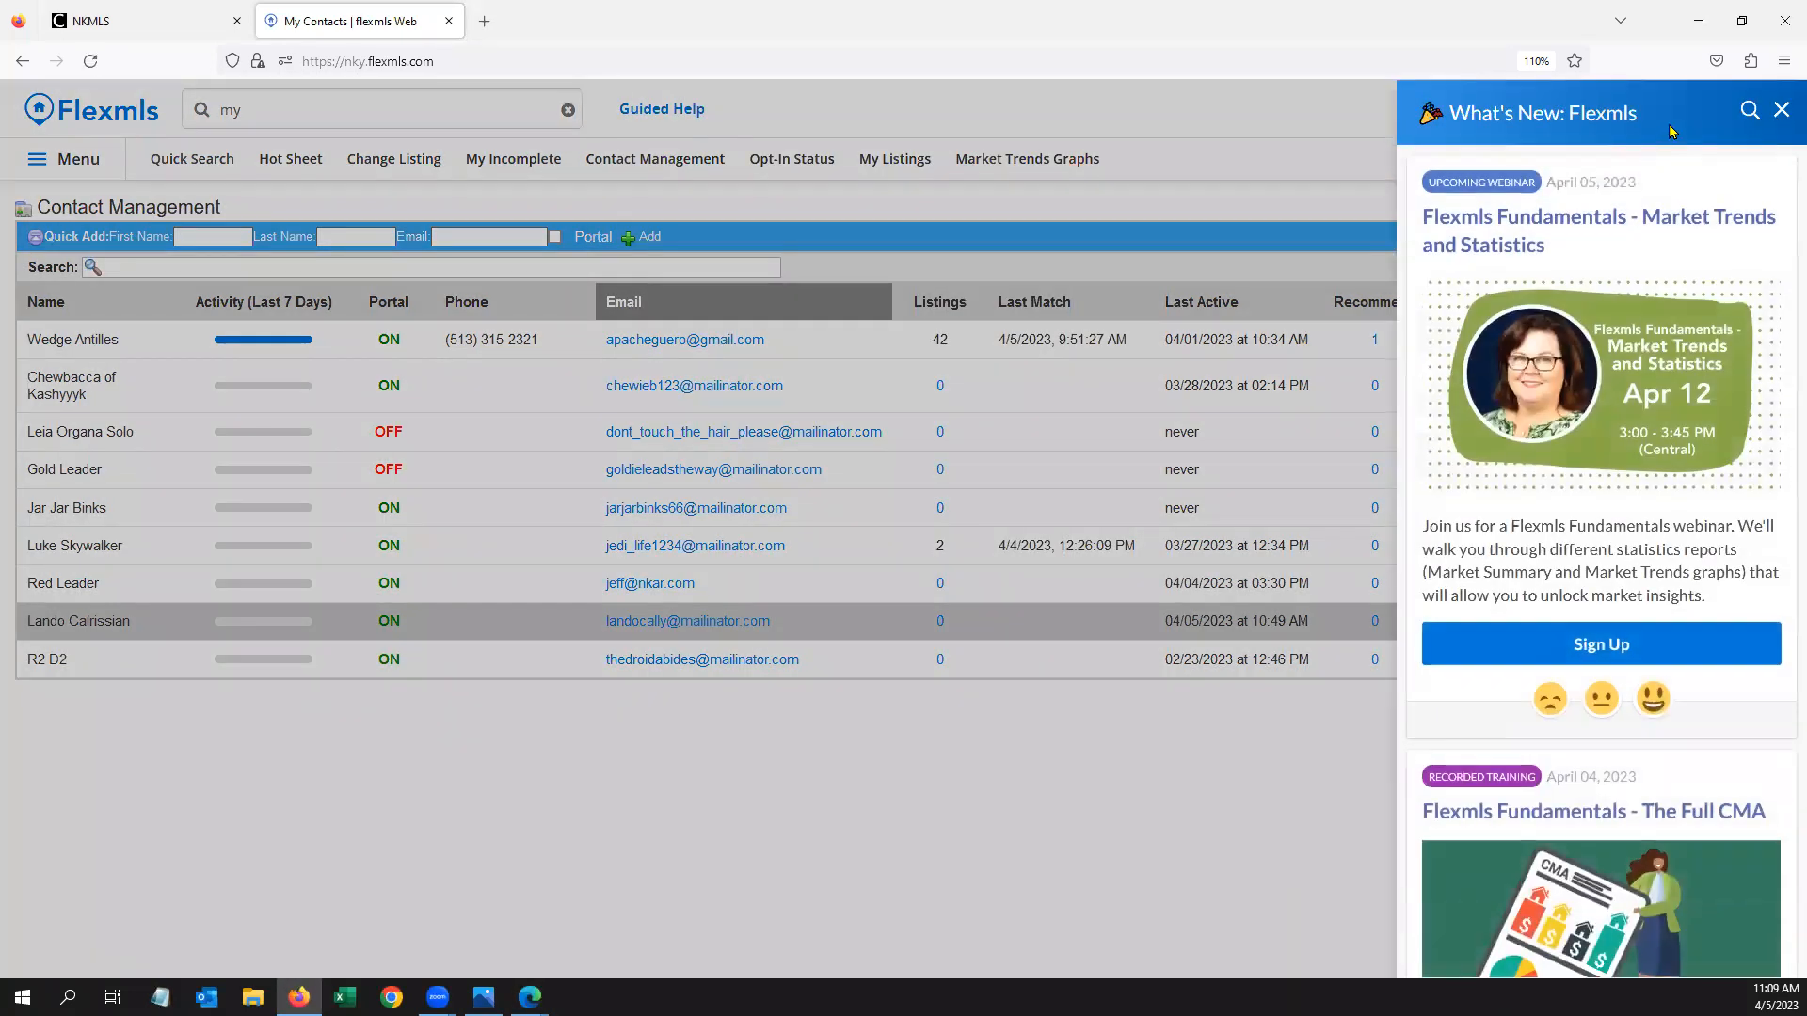
{"action": "left_click", "coordinate": [1748, 113]}
{"action": "type", "text": "ios"}
{"action": "scroll", "coordinate": [1645, 435], "scroll_direction": "down", "scroll_amount": 2}
{"action": "scroll", "coordinate": [1646, 435], "scroll_direction": "down", "scroll_amount": 12}
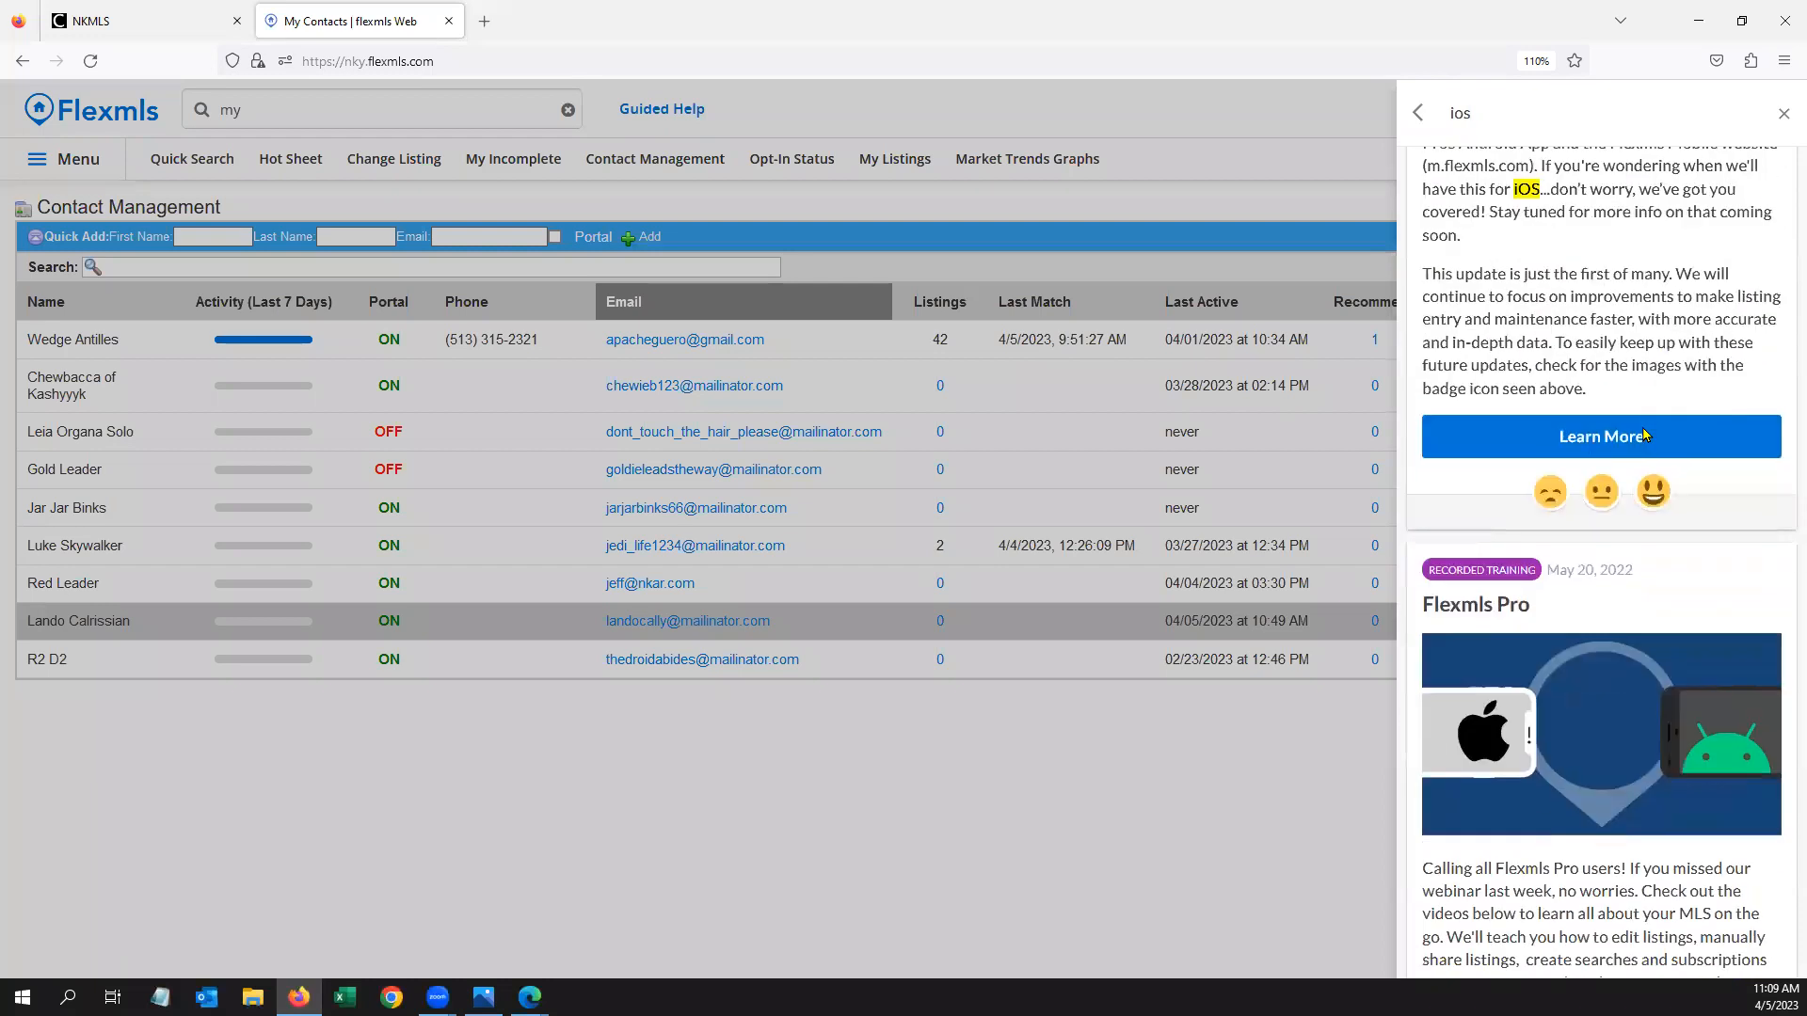
{"action": "scroll", "coordinate": [1552, 463], "scroll_direction": "down", "scroll_amount": 1}
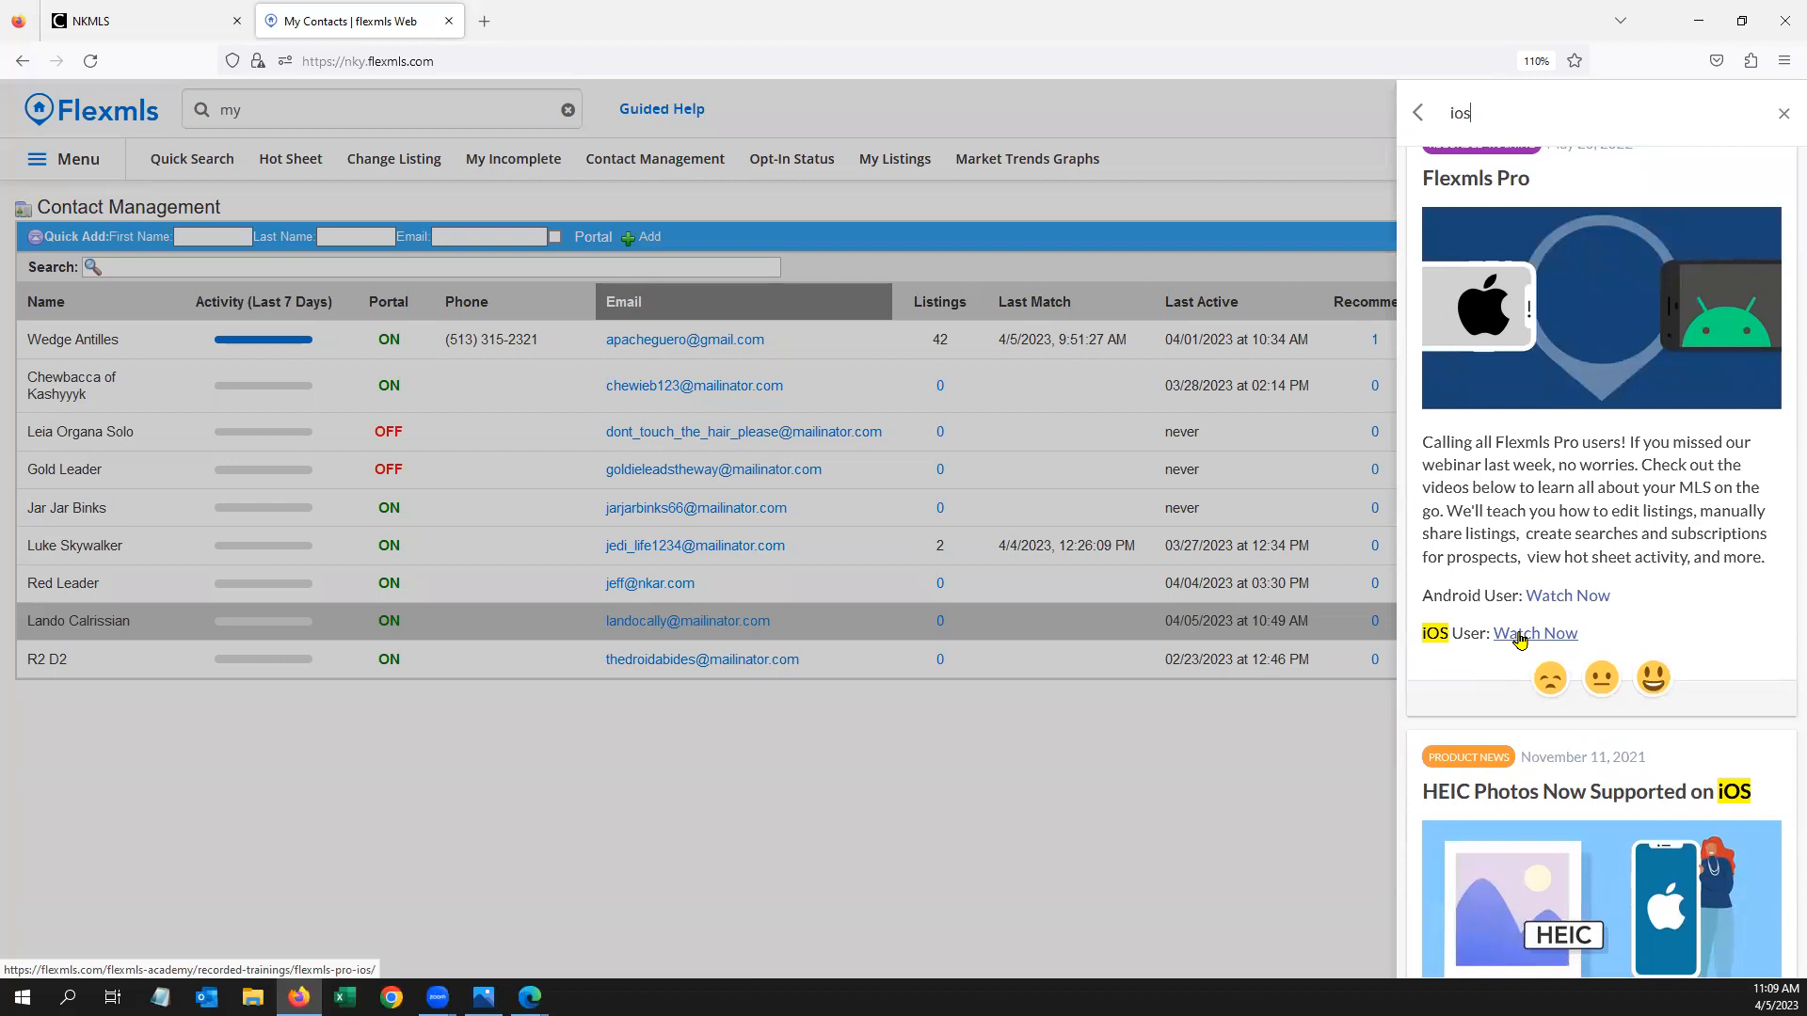
{"action": "left_click", "coordinate": [1783, 113]}
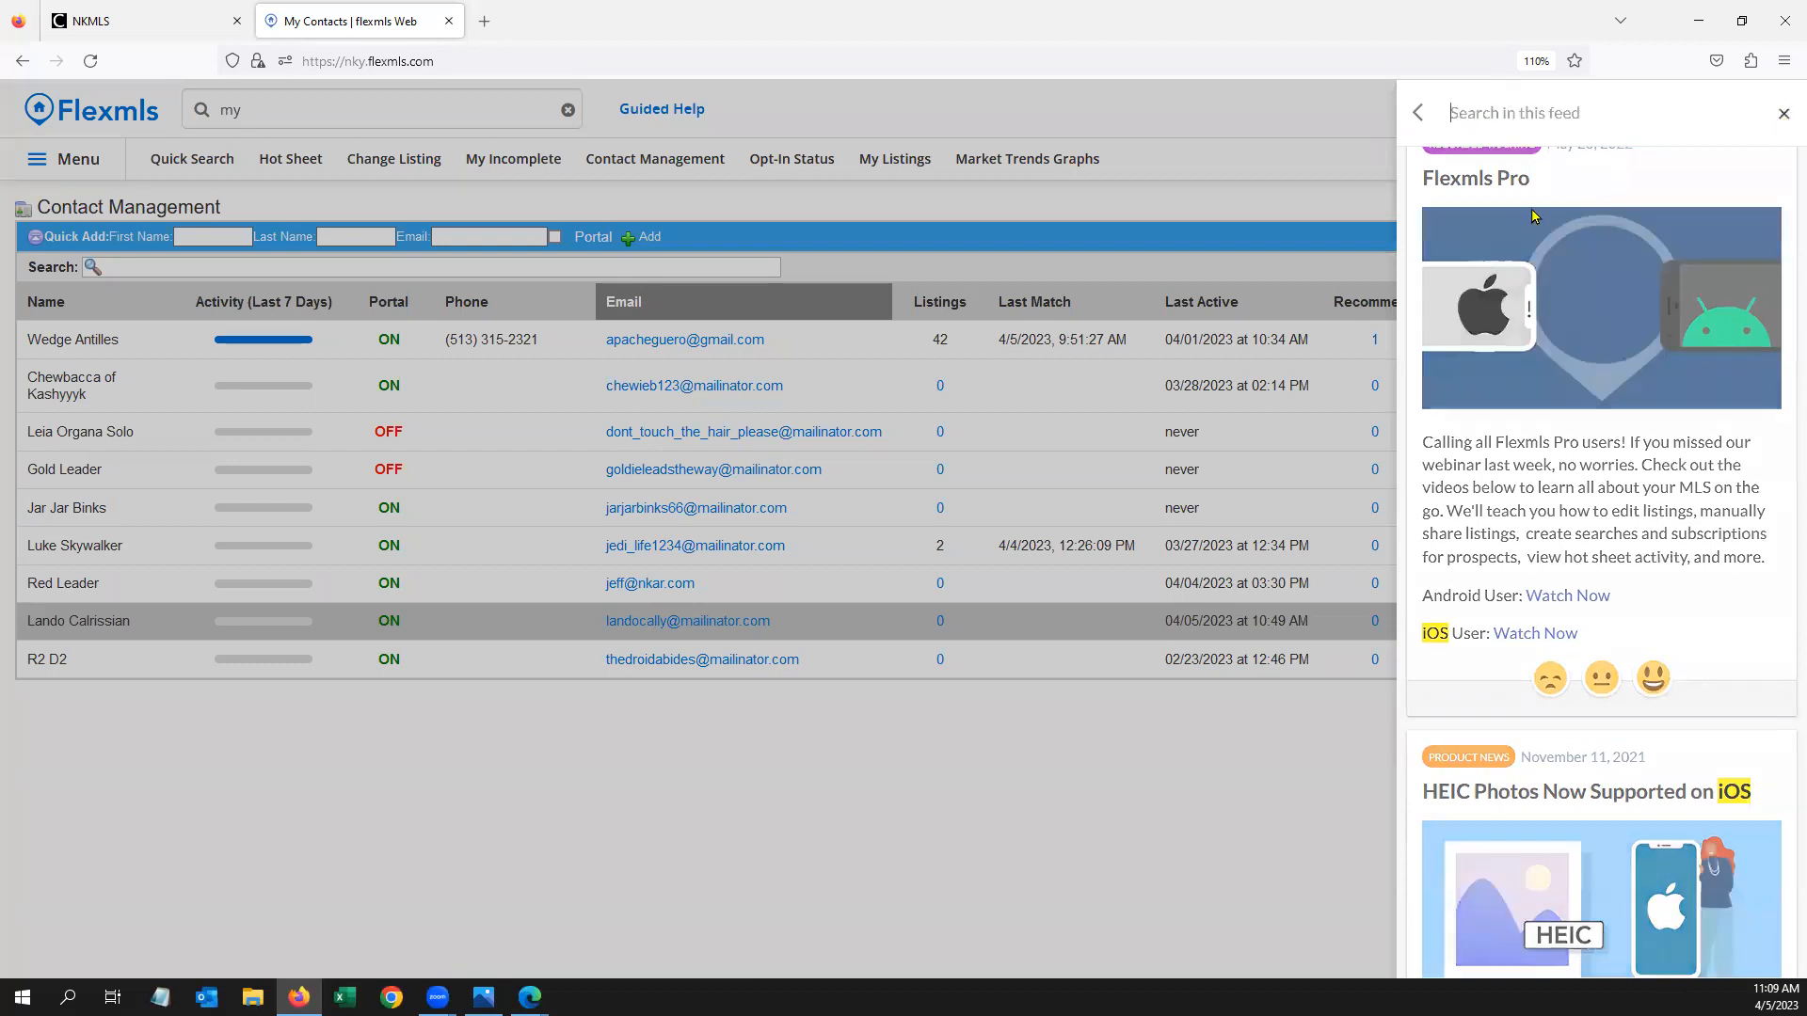
Close the What's New feed and bring the Flexmls Mobile contacts window to the front
{"action": "left_click", "coordinate": [1238, 111]}
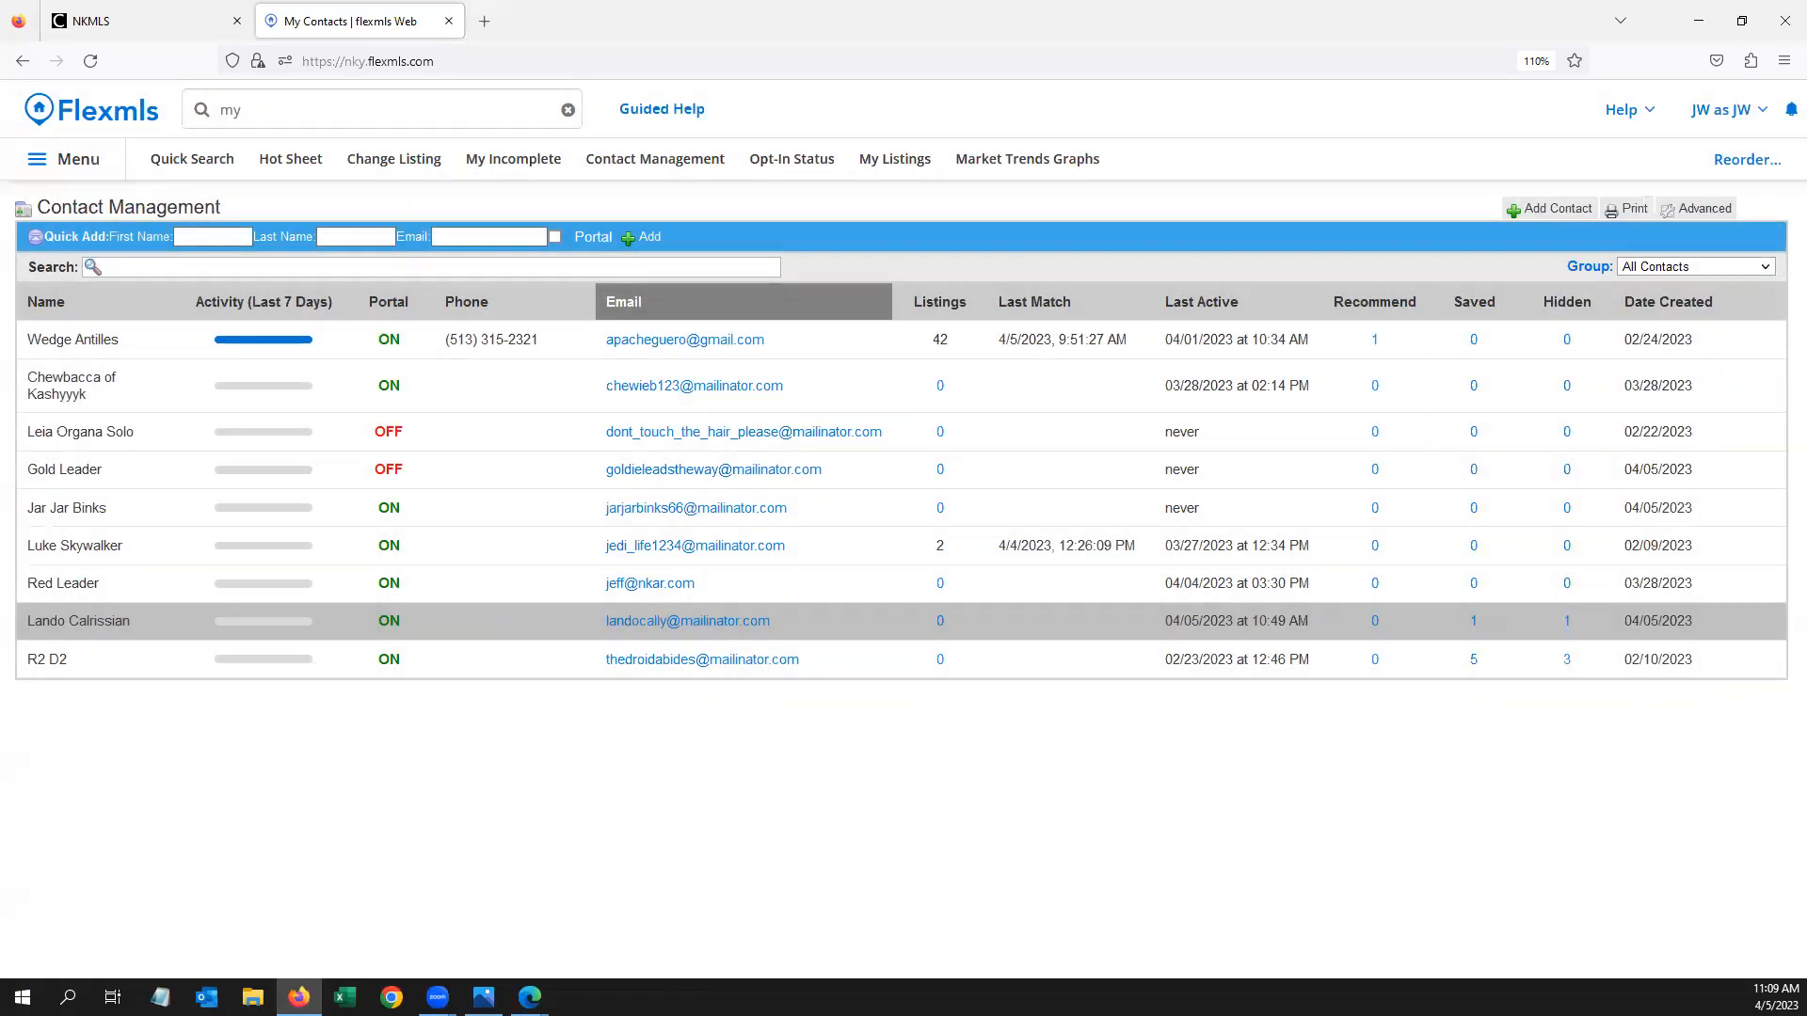
{"action": "mouse_move", "coordinate": [529, 997]}
{"action": "left_click", "coordinate": [571, 943]}
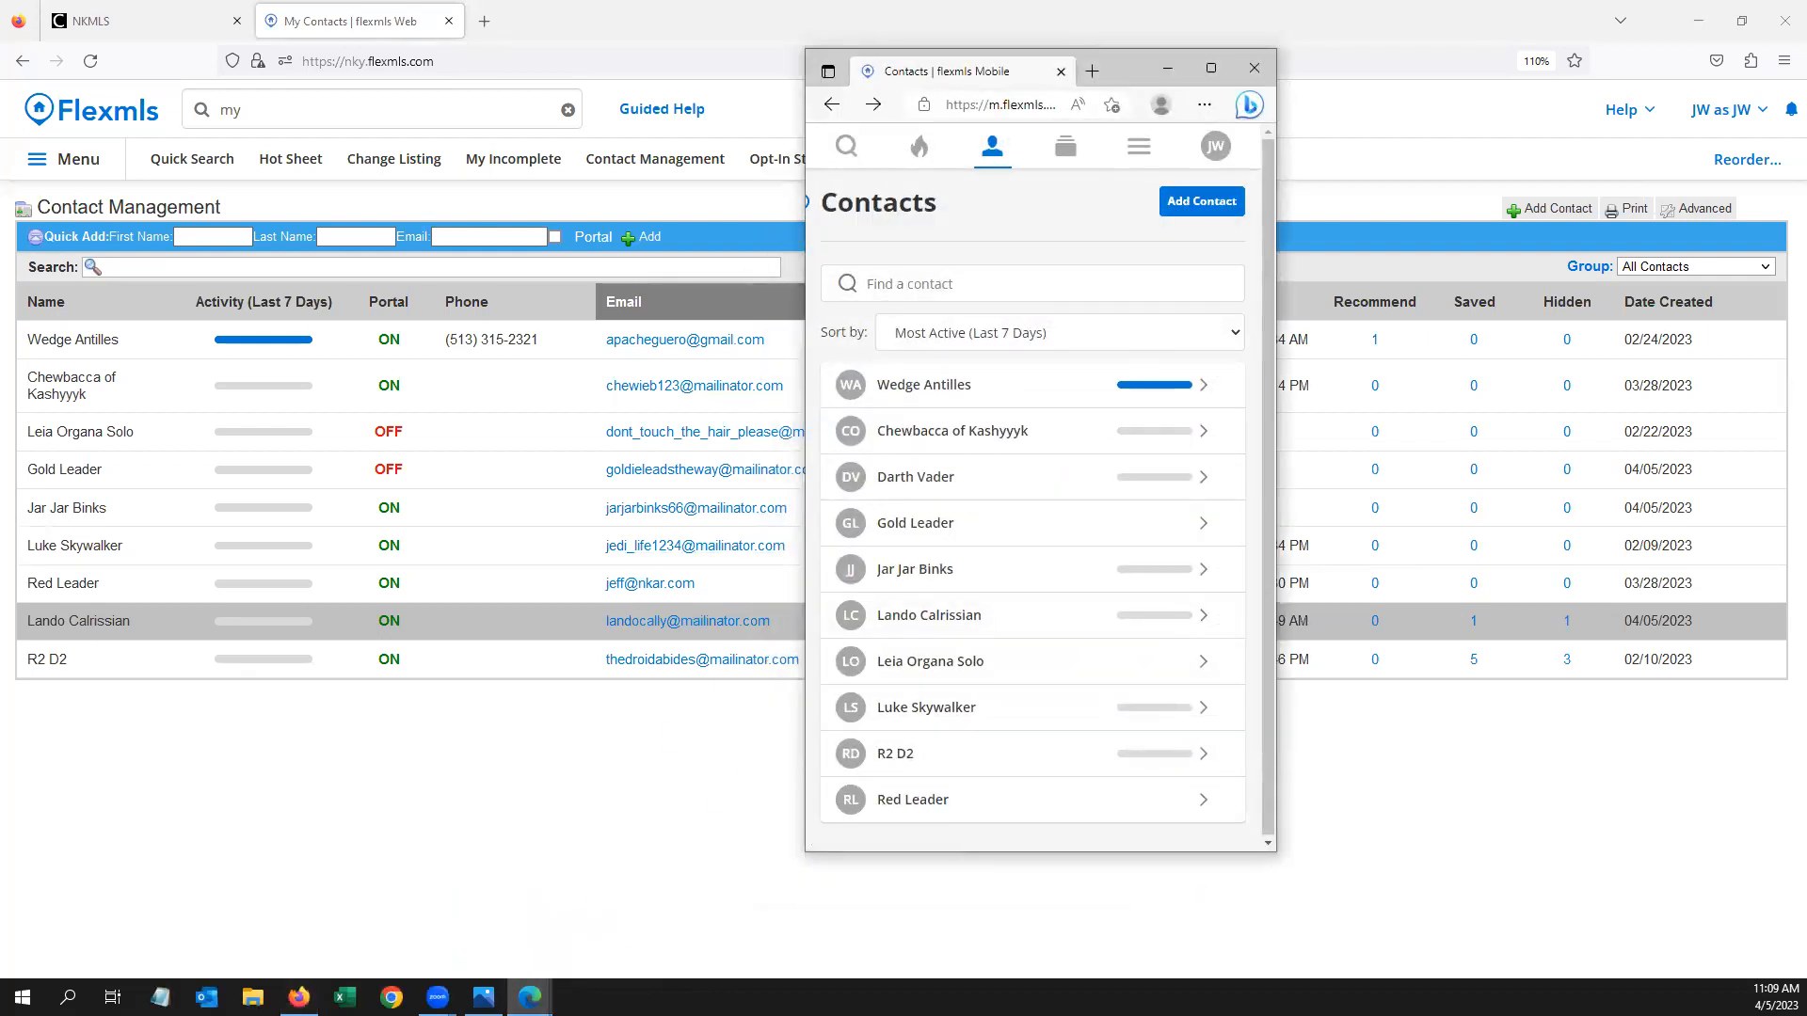
Bring the client portal forward, minimize the contacts window, and close the map to show results
{"action": "mouse_move", "coordinate": [529, 997]}
{"action": "left_click", "coordinate": [487, 908]}
{"action": "left_click", "coordinate": [1167, 68]}
{"action": "left_click_drag", "start_coordinate": [974, 74], "coordinate": [1088, 60]}
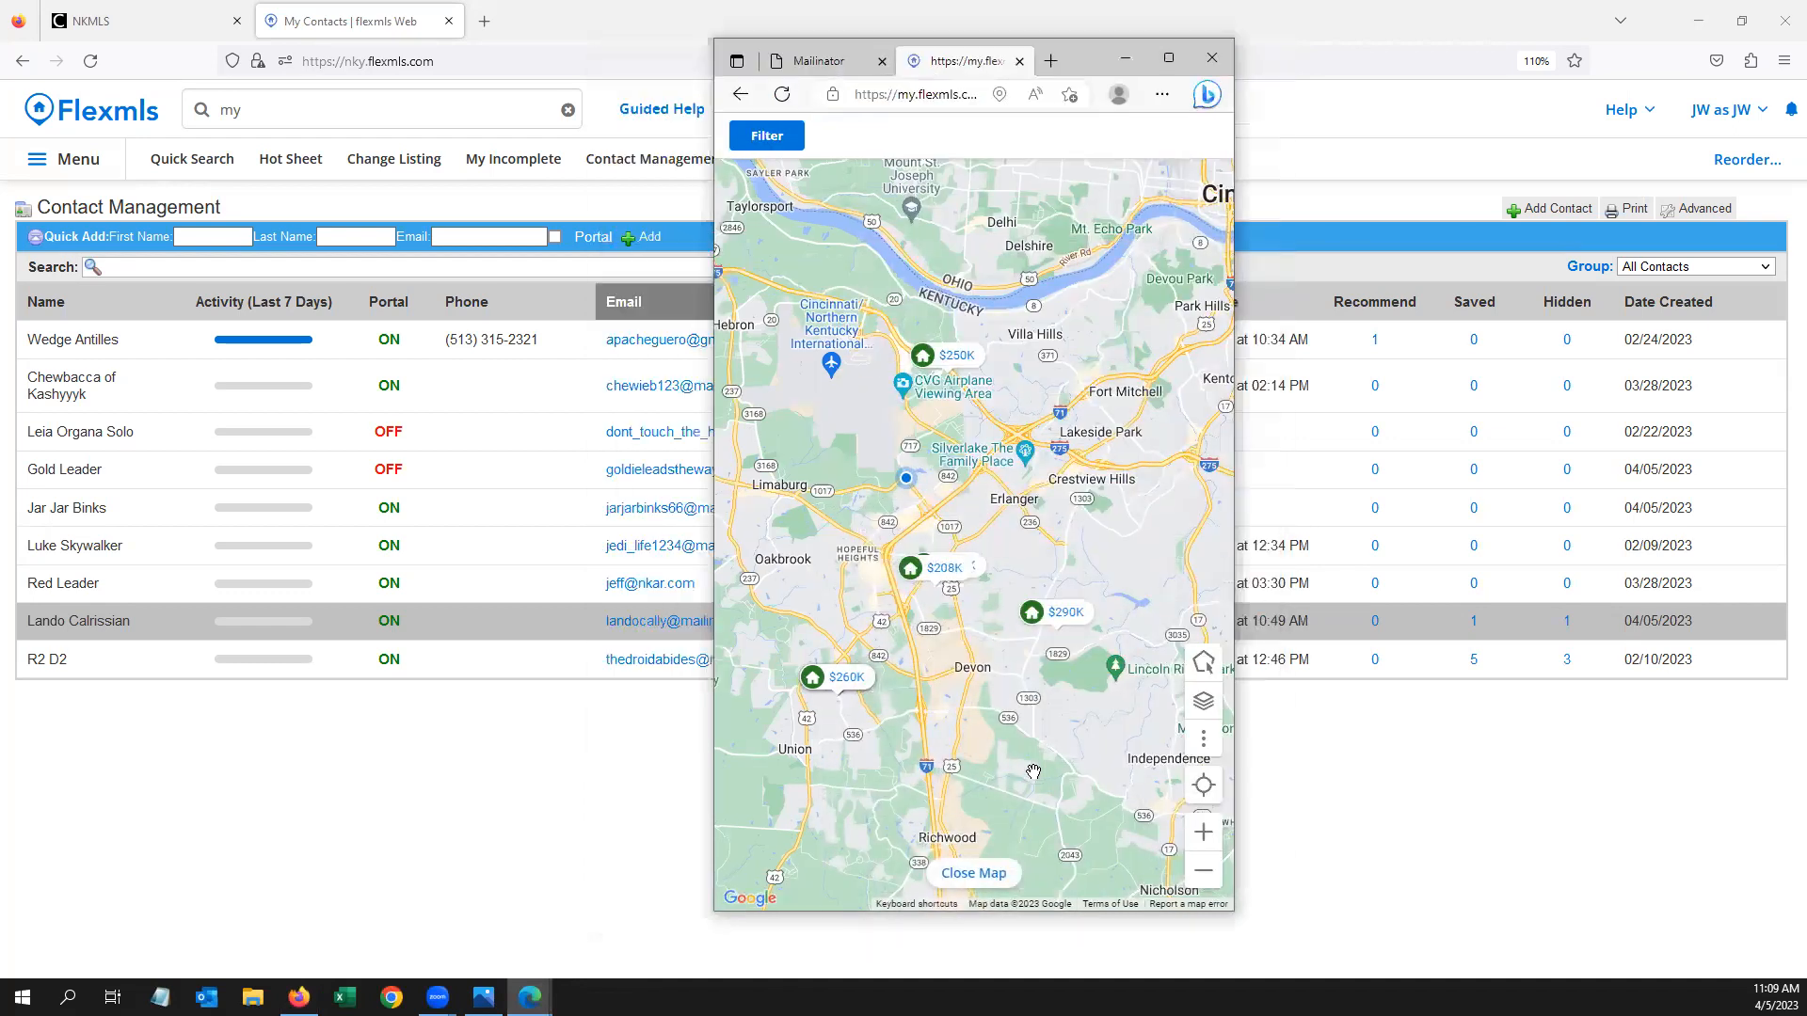
{"action": "left_click", "coordinate": [995, 885]}
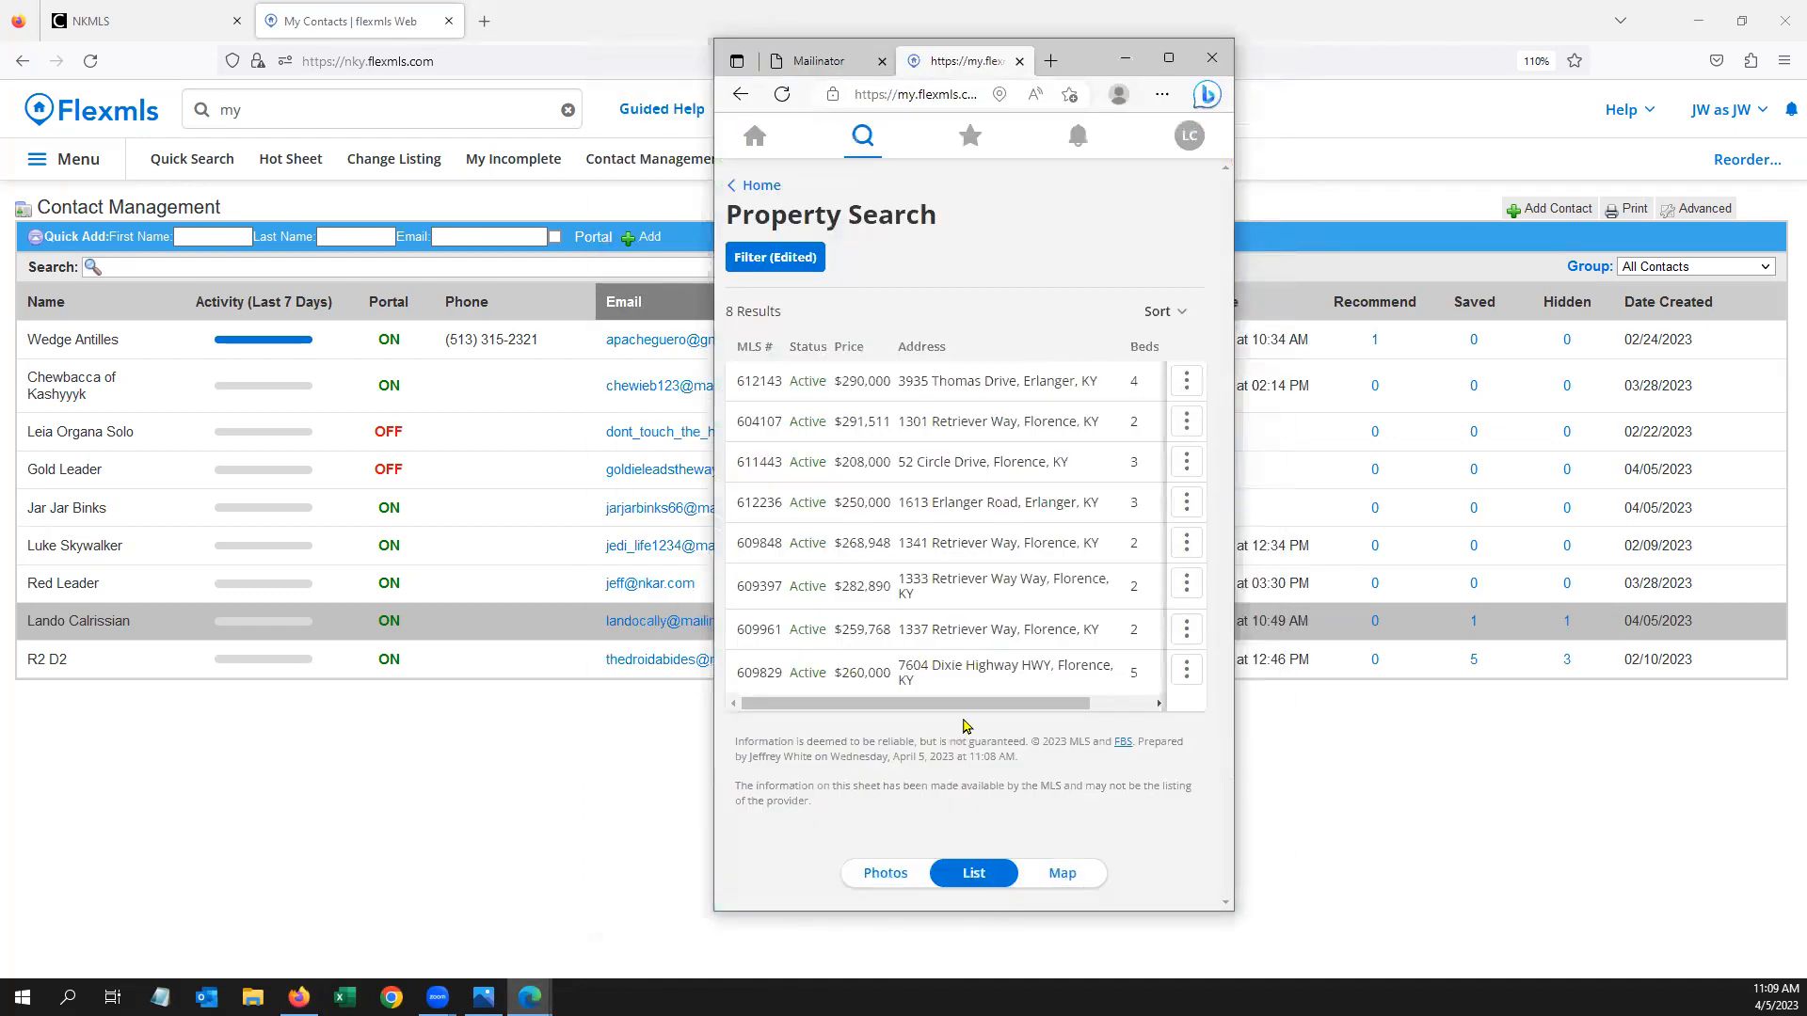
Open the client's '250 to 300k' saved search and show its results in photo view
{"action": "left_click", "coordinate": [973, 148]}
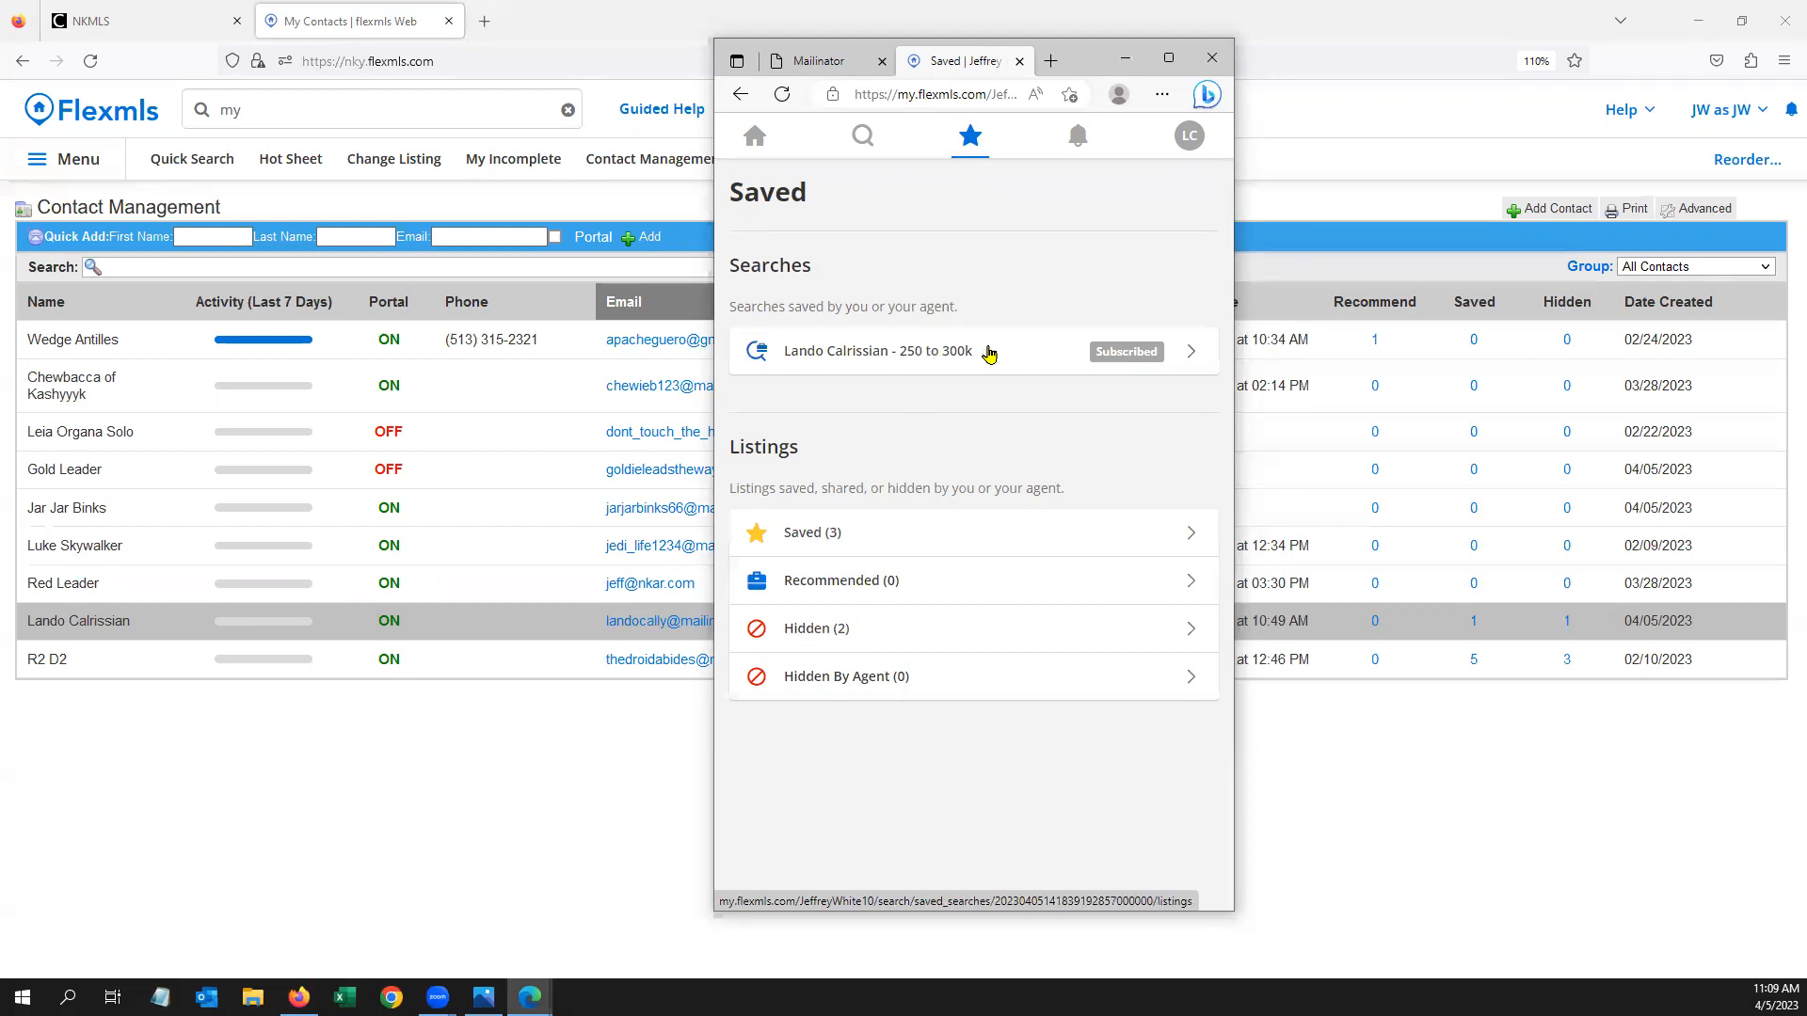
{"action": "left_click", "coordinate": [947, 353]}
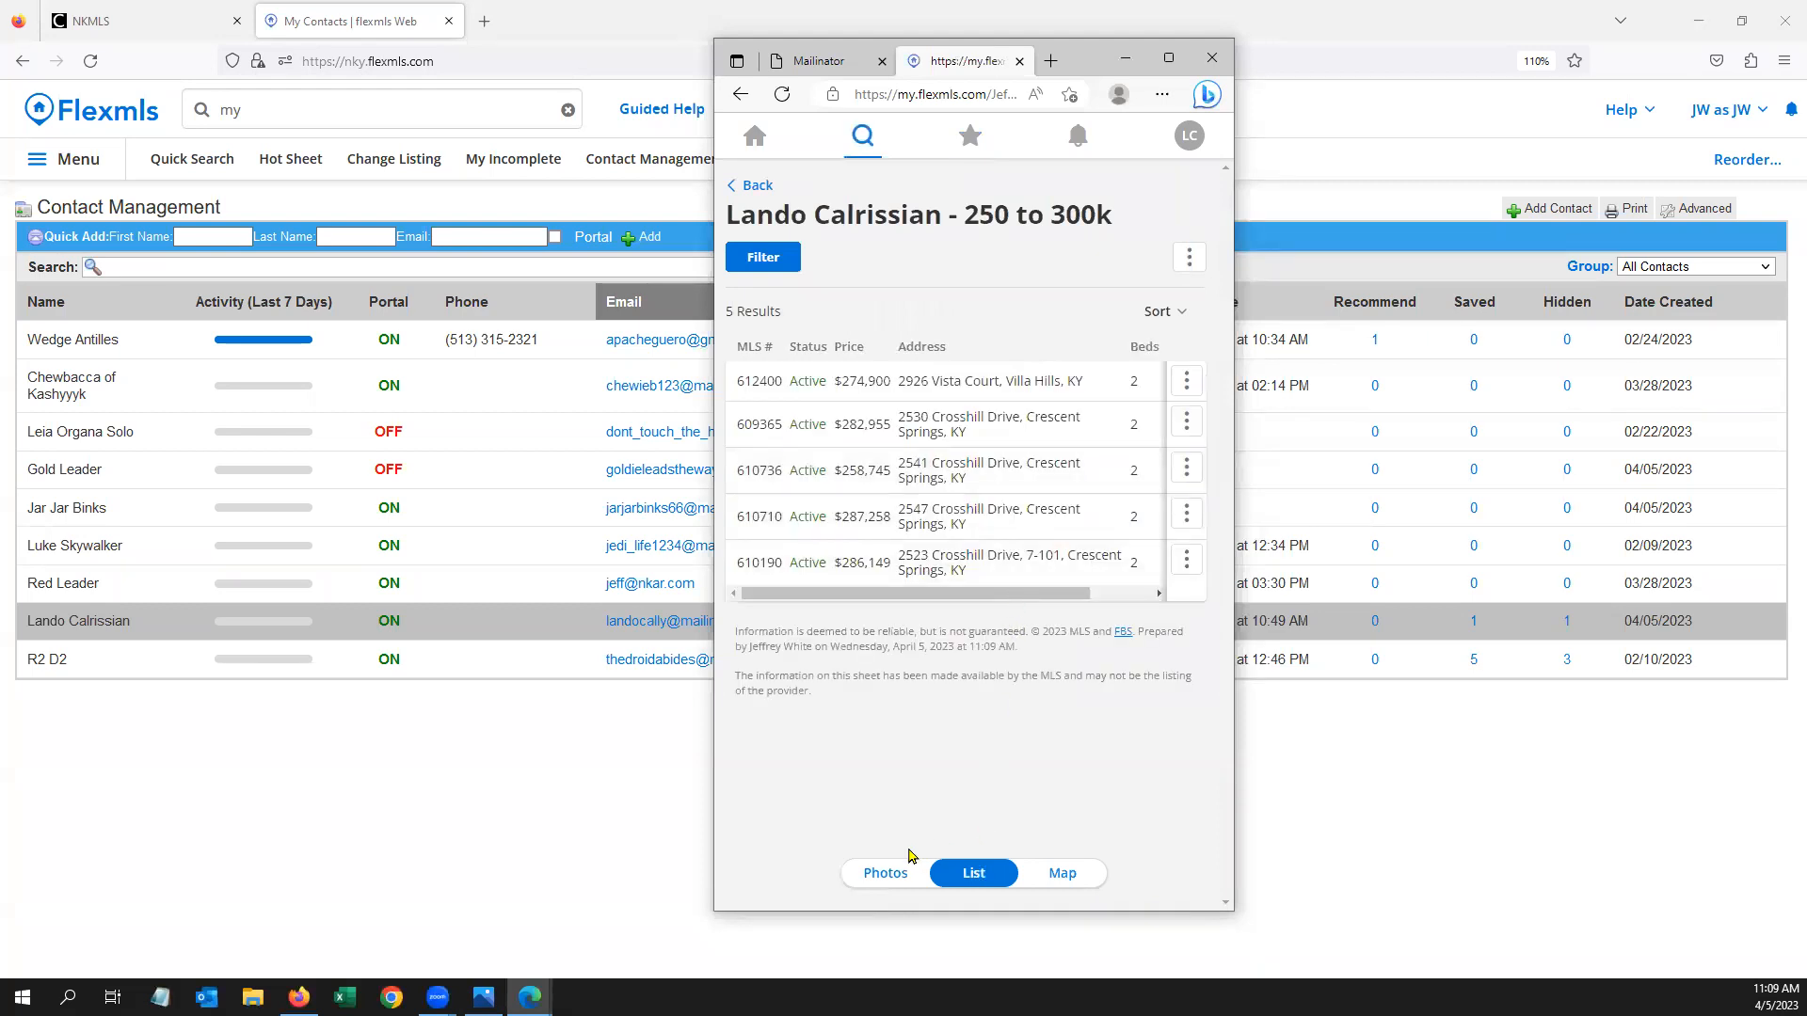
{"action": "left_click", "coordinate": [885, 872]}
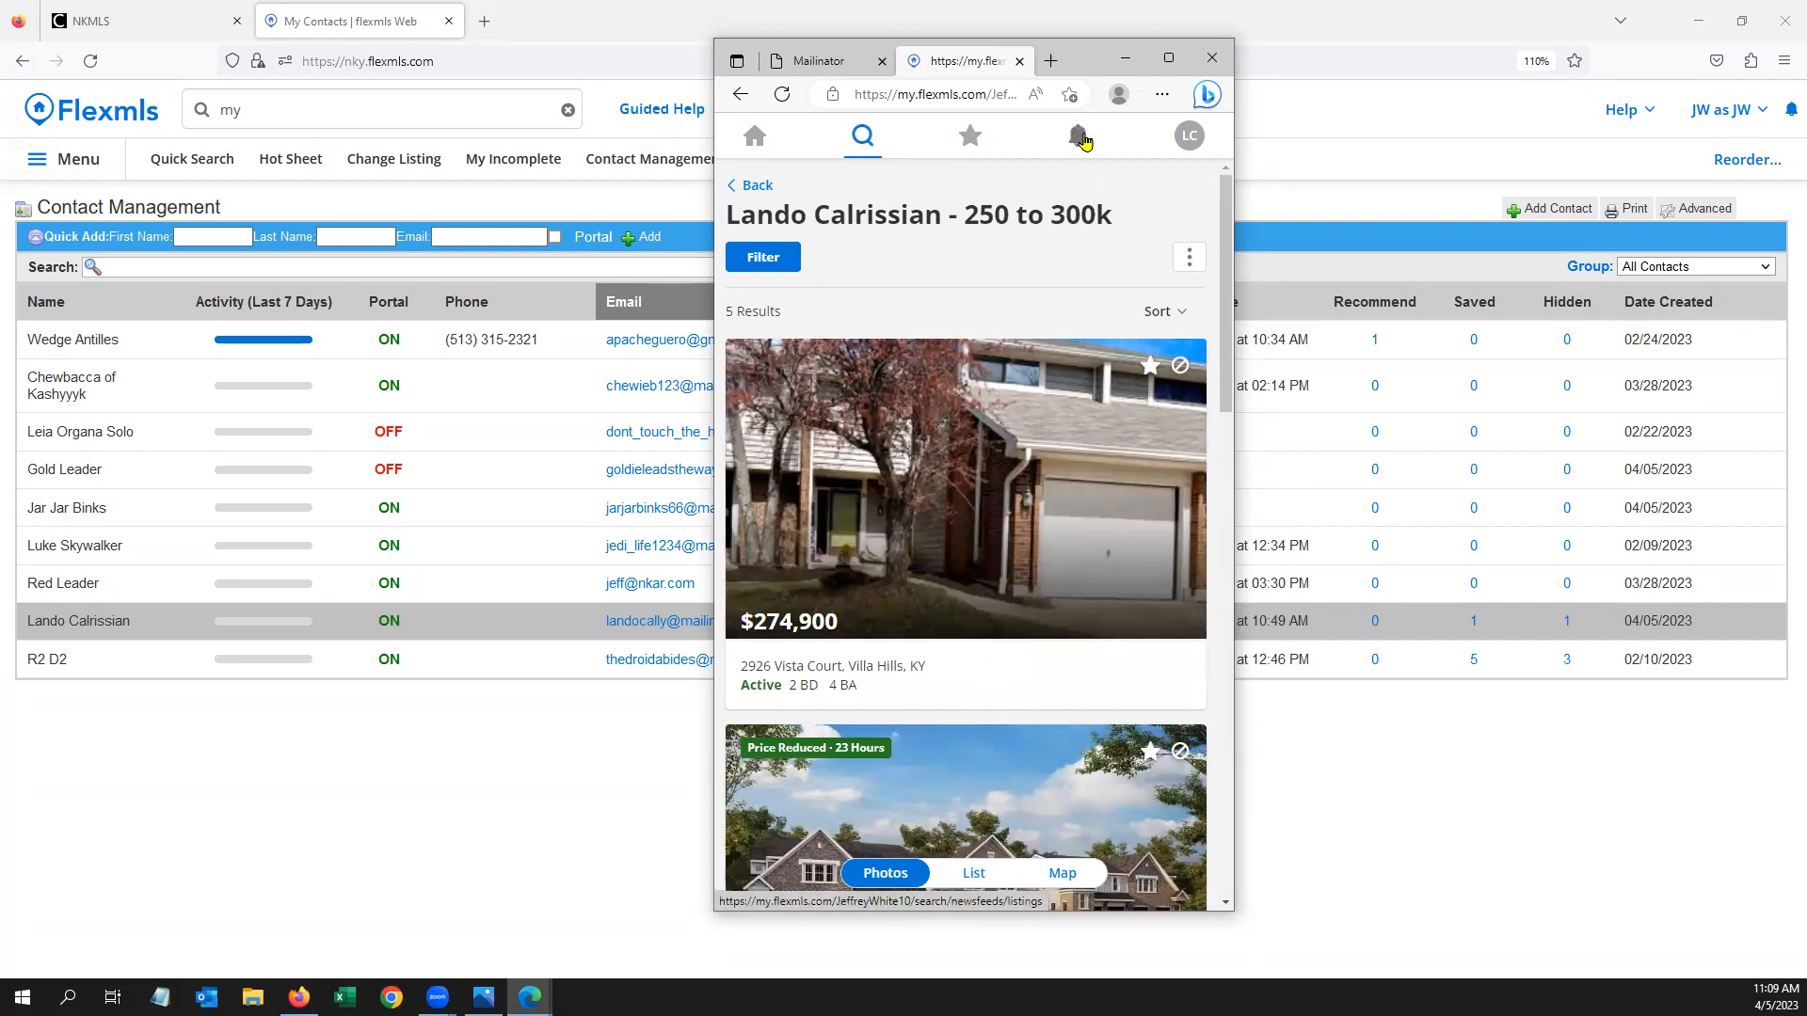
Check the client's empty News Feed, maximize the portal, and return to the Welcome back! home page
{"action": "left_click", "coordinate": [1080, 137]}
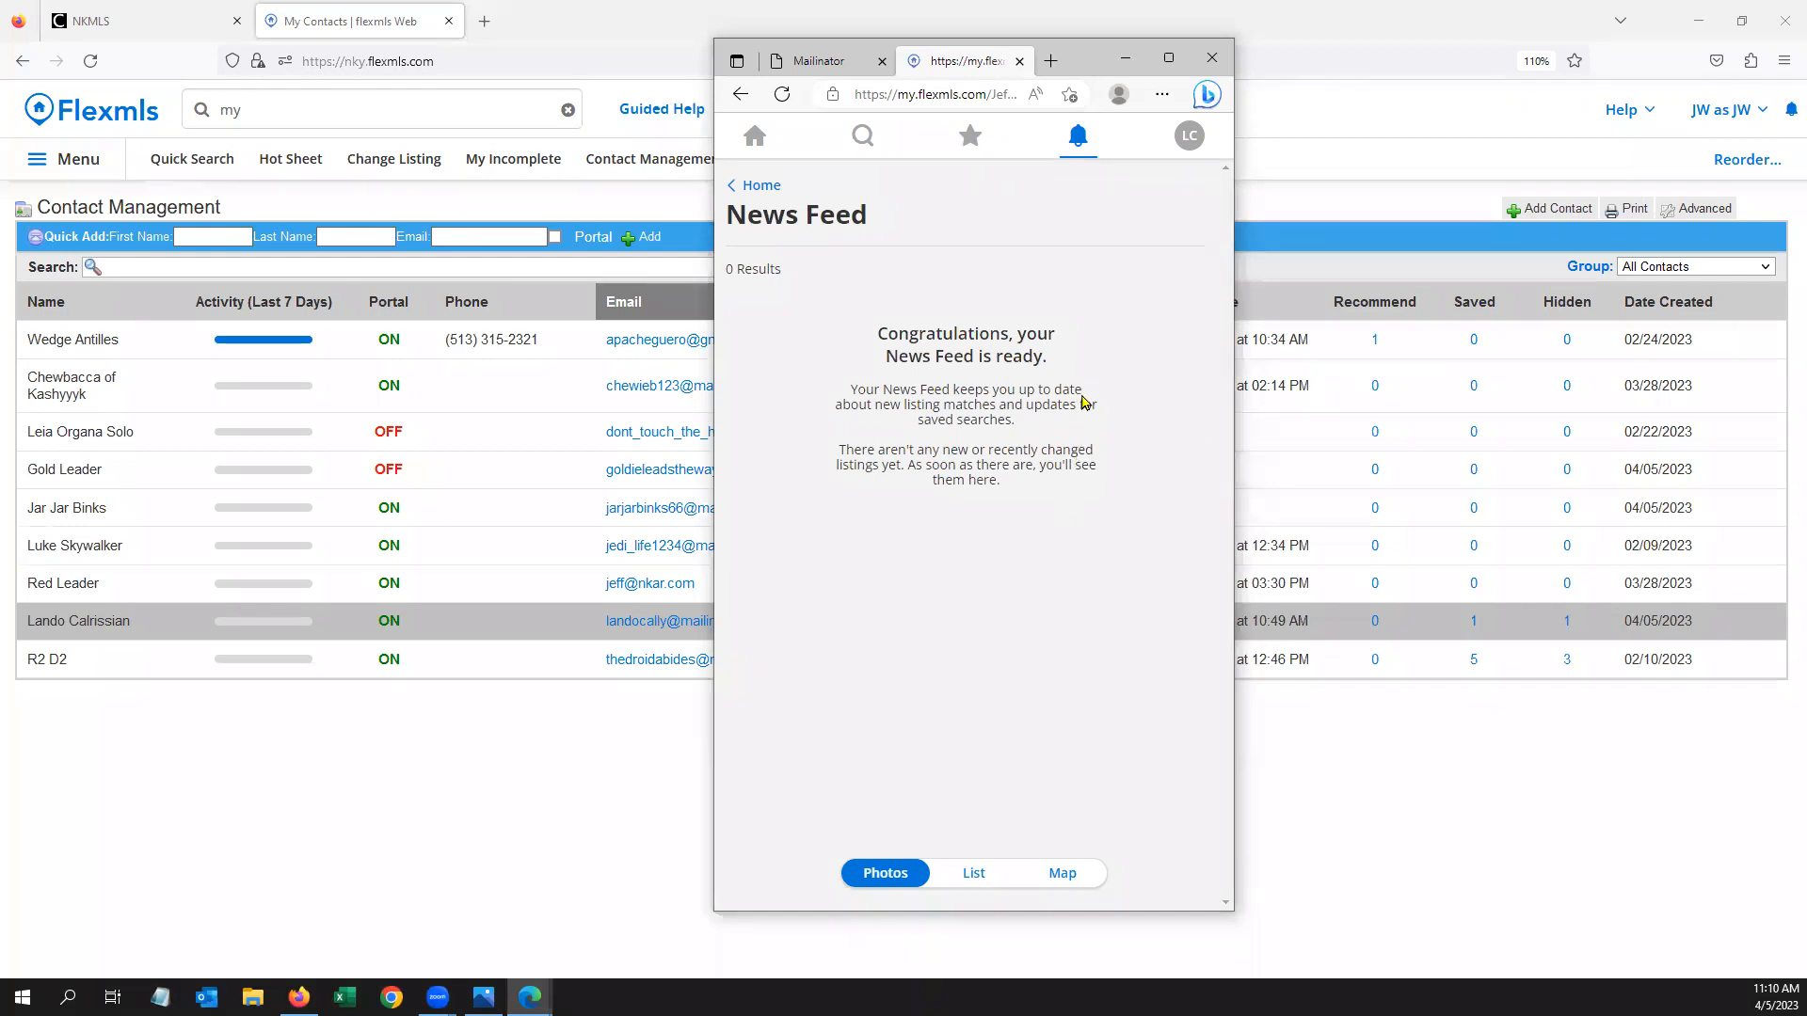
{"action": "left_click", "coordinate": [1190, 137]}
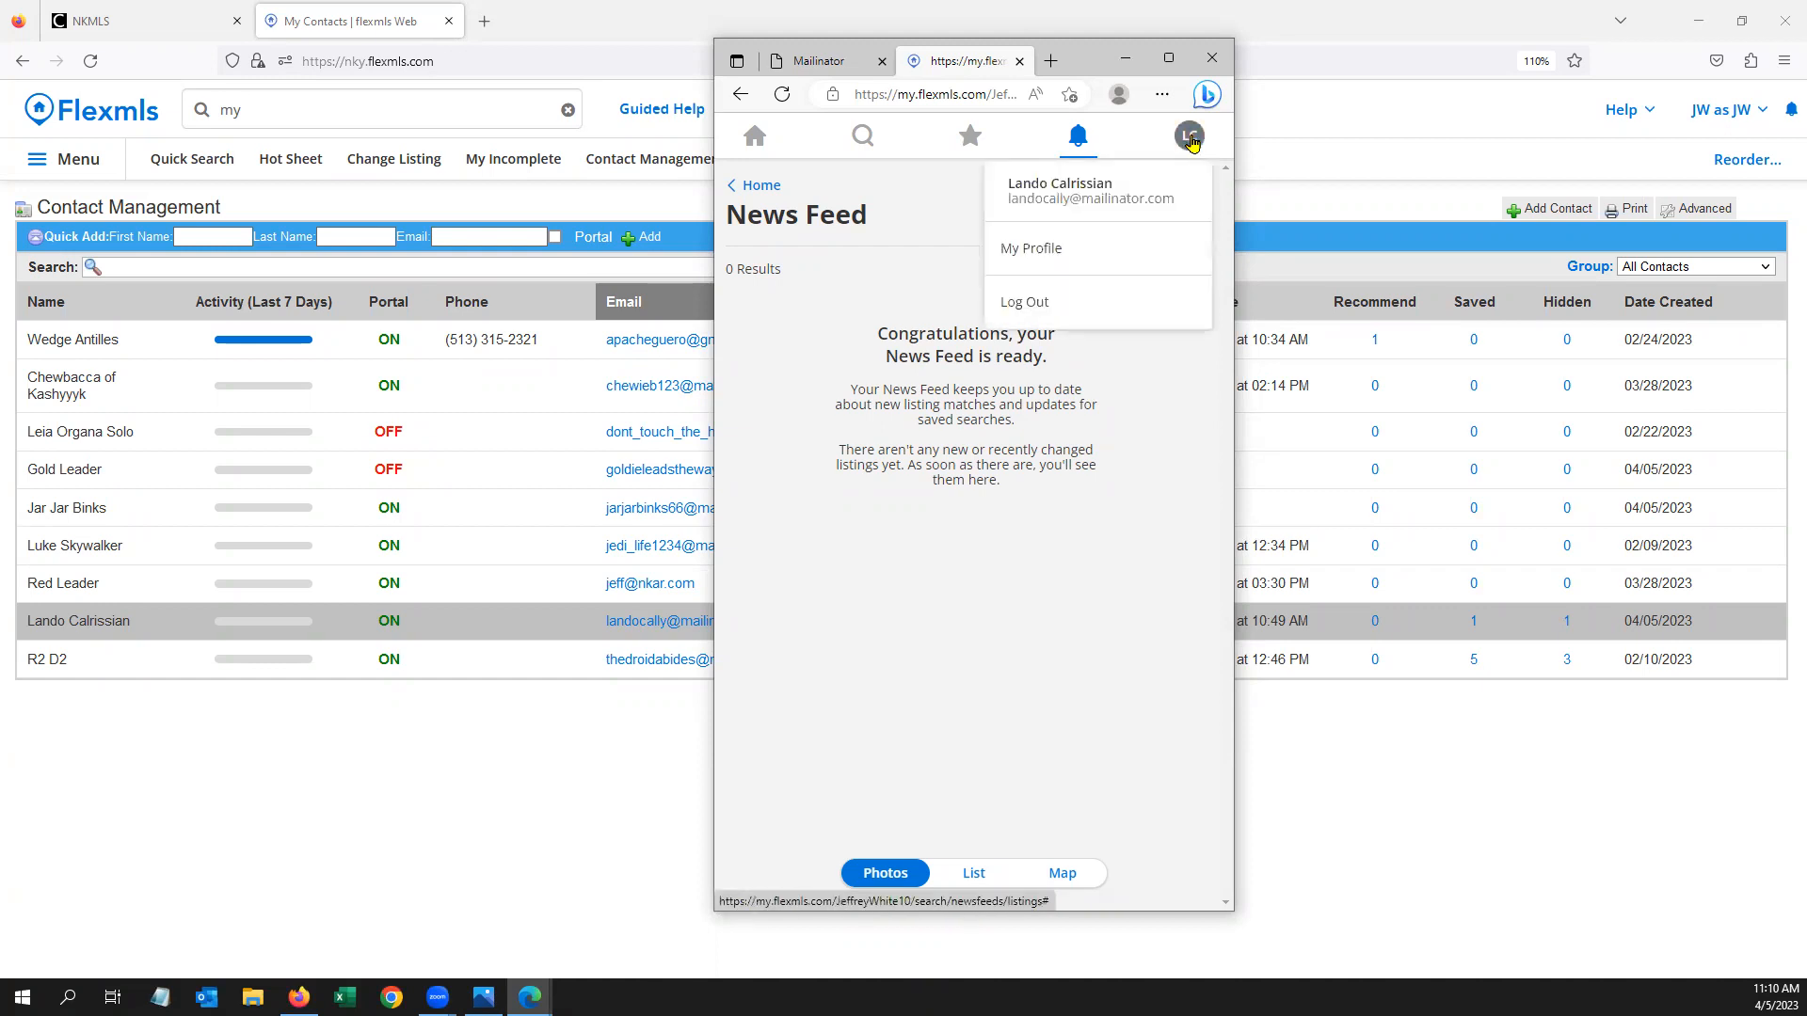
{"action": "left_click", "coordinate": [1169, 58]}
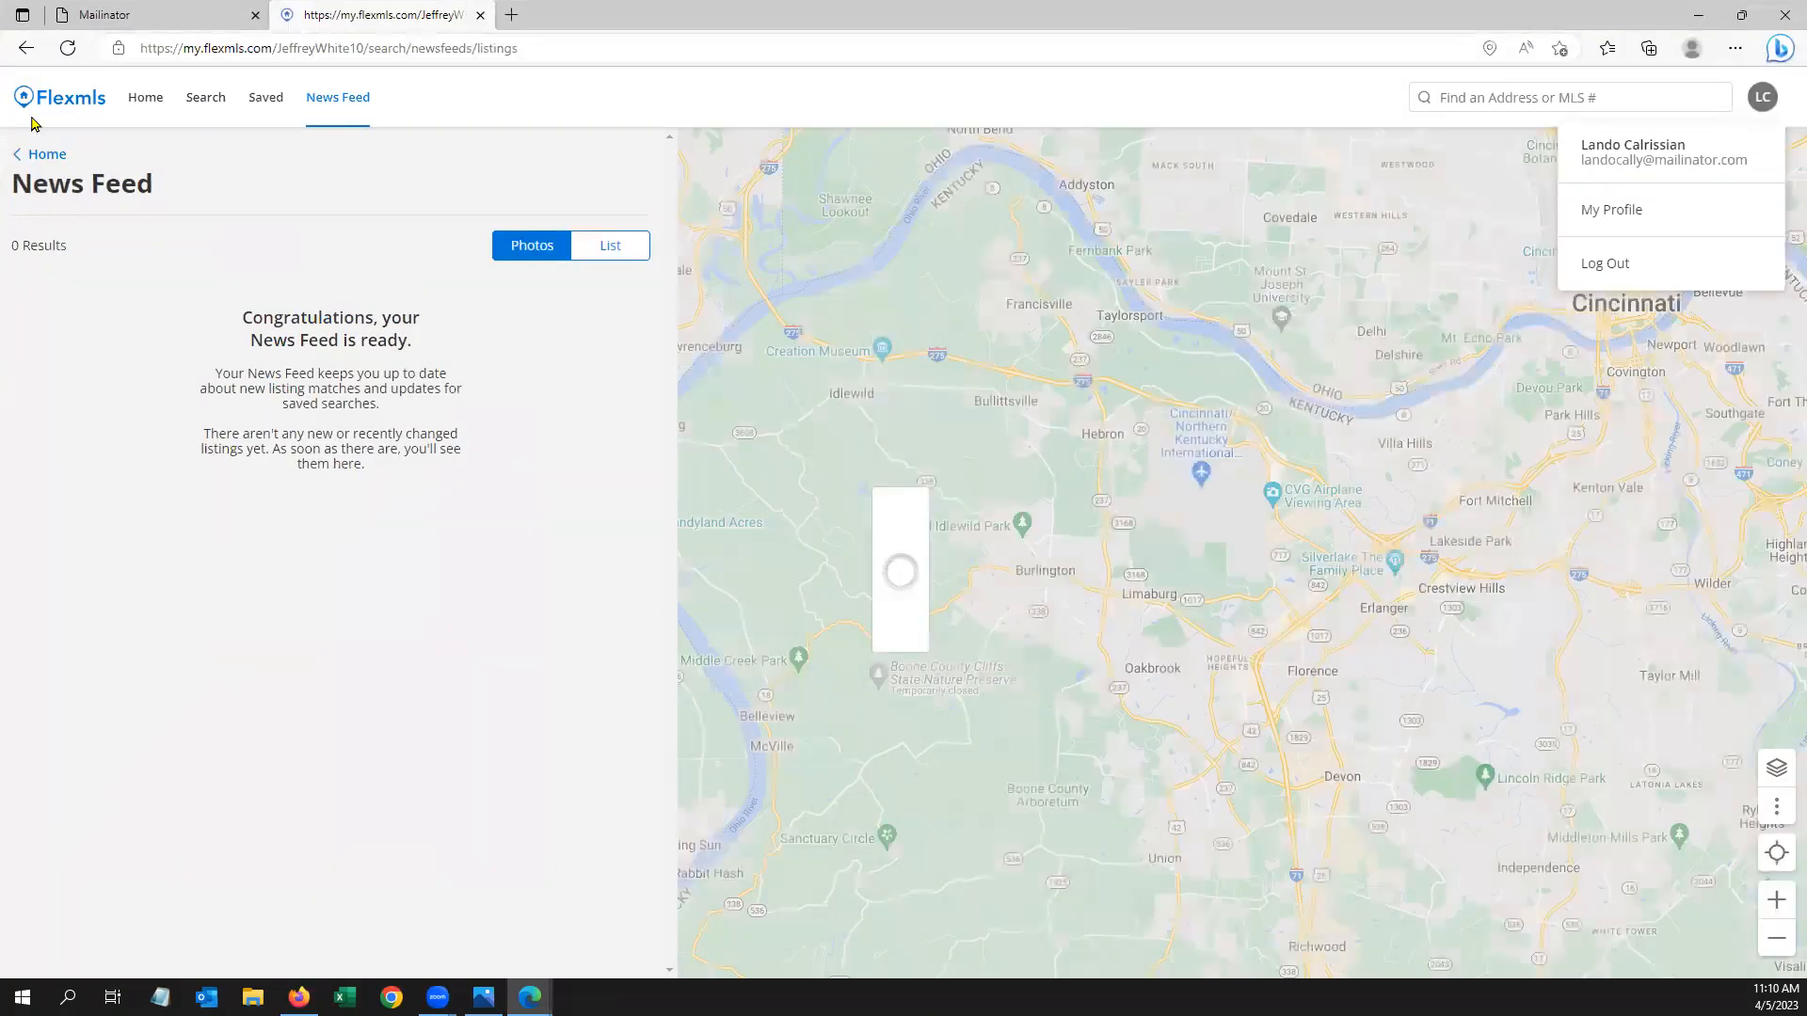
{"action": "left_click", "coordinate": [60, 101]}
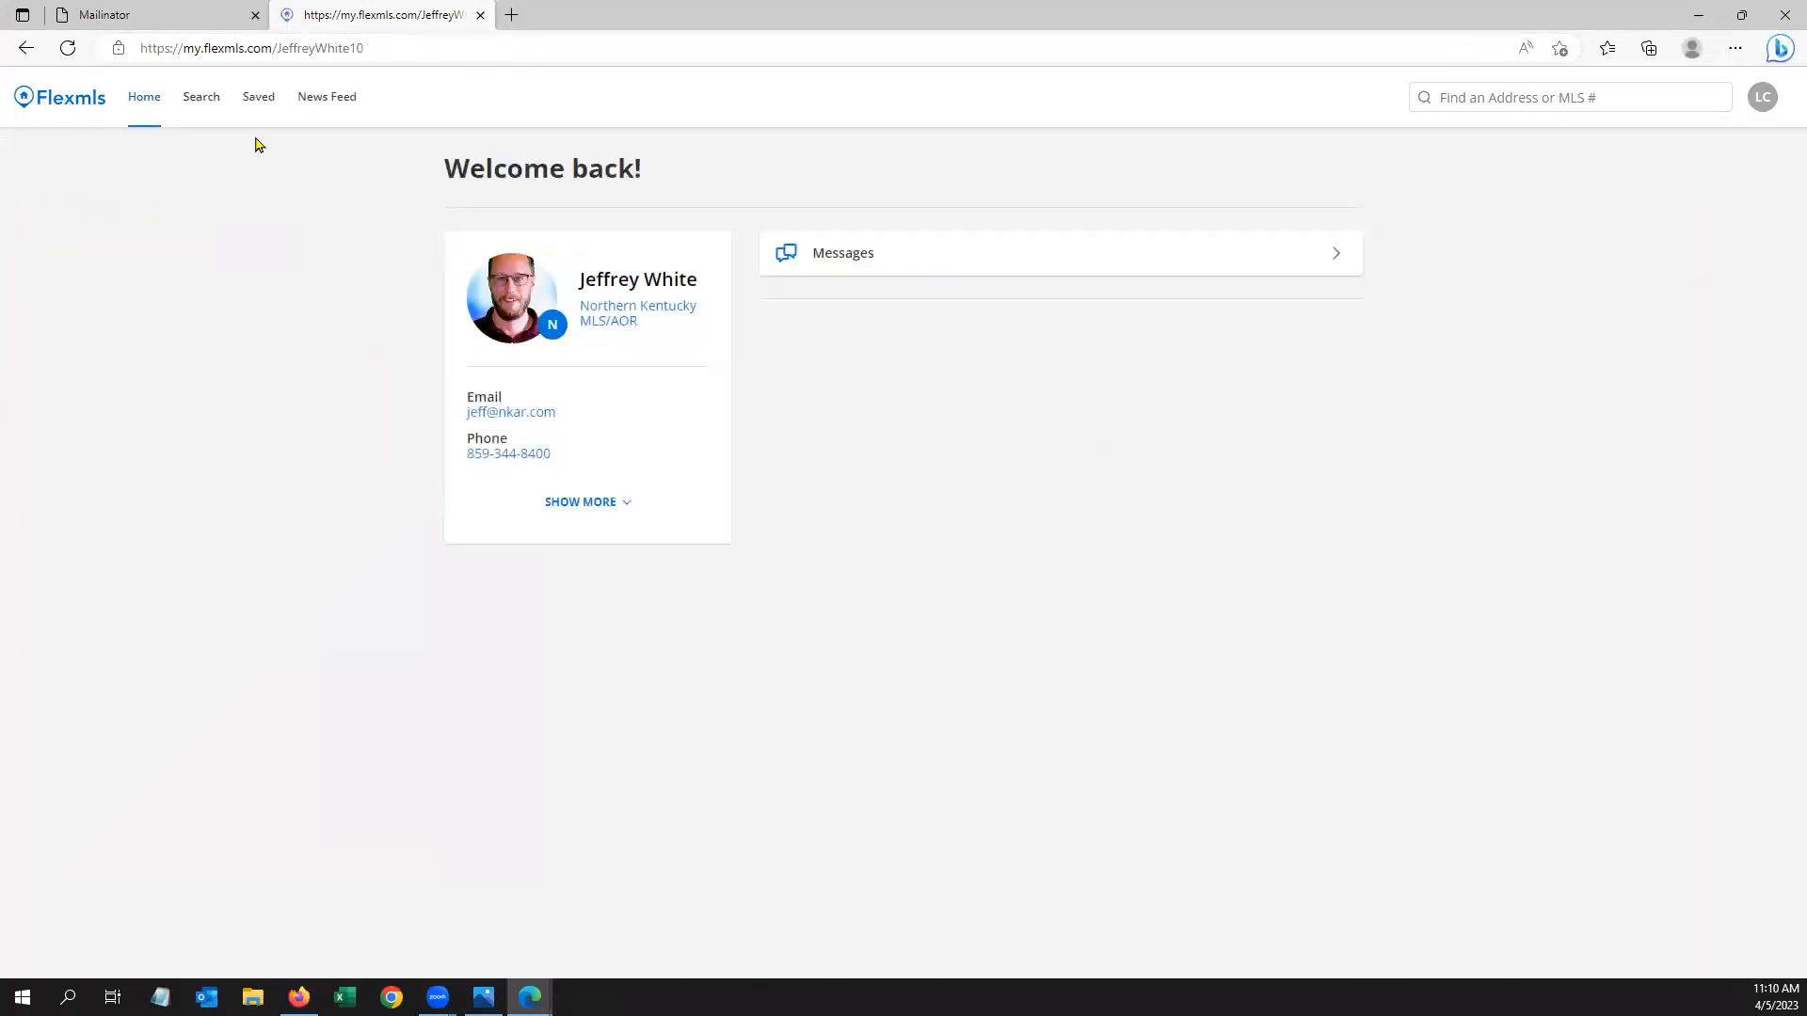
Start a new property search with minimum 3 bedrooms and a 400000 minimum price
{"action": "left_click", "coordinate": [200, 100]}
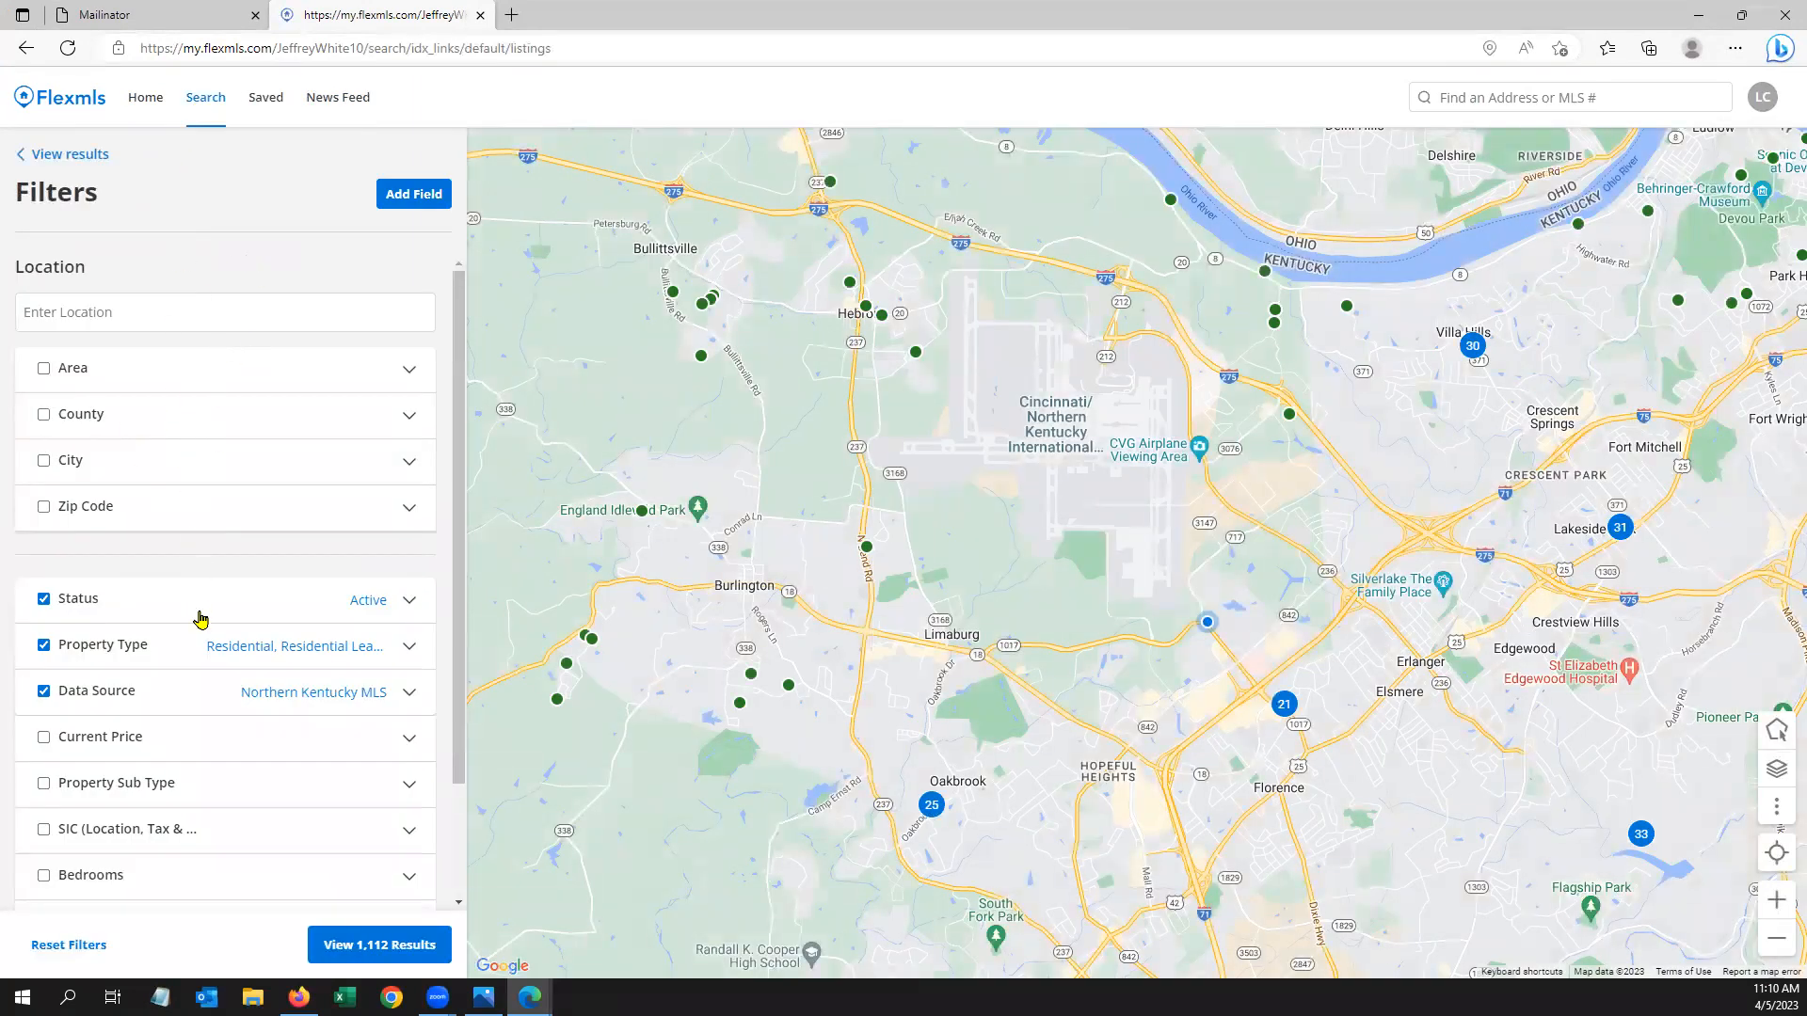
{"action": "scroll", "coordinate": [200, 617], "scroll_direction": "down", "scroll_amount": 1}
{"action": "scroll", "coordinate": [293, 430], "scroll_direction": "down", "scroll_amount": 1}
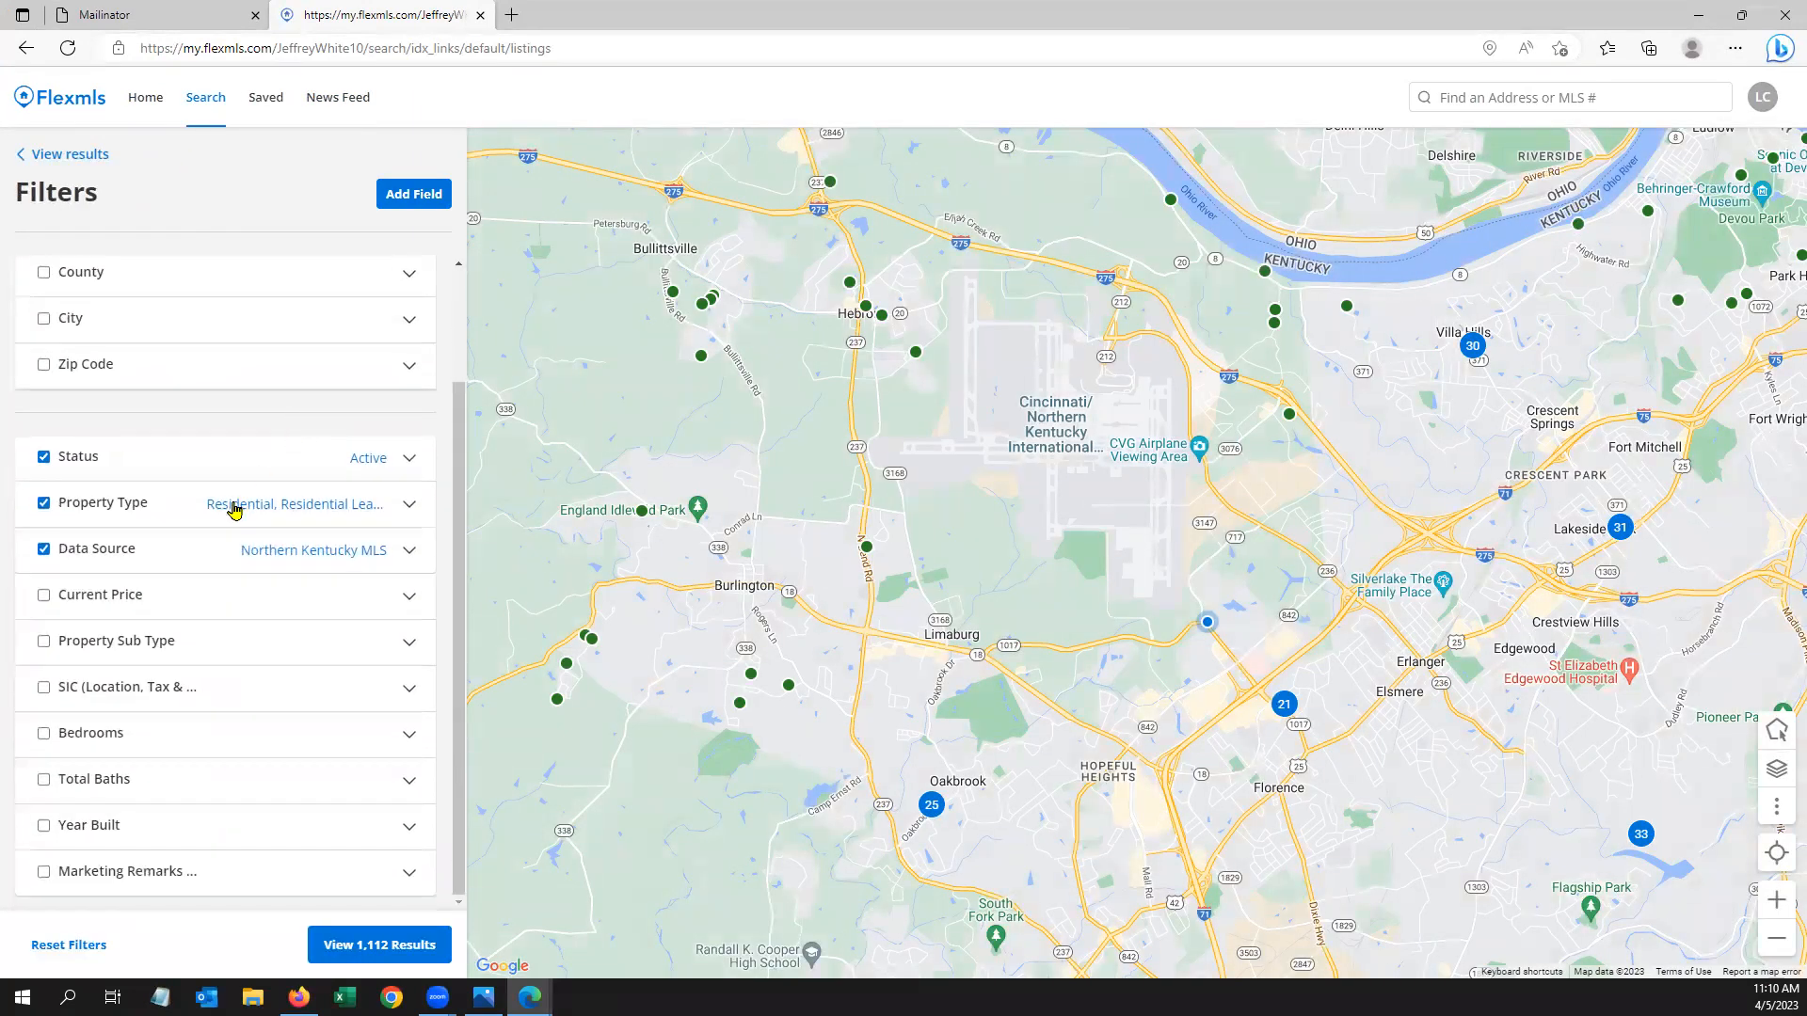
{"action": "left_click", "coordinate": [108, 724]}
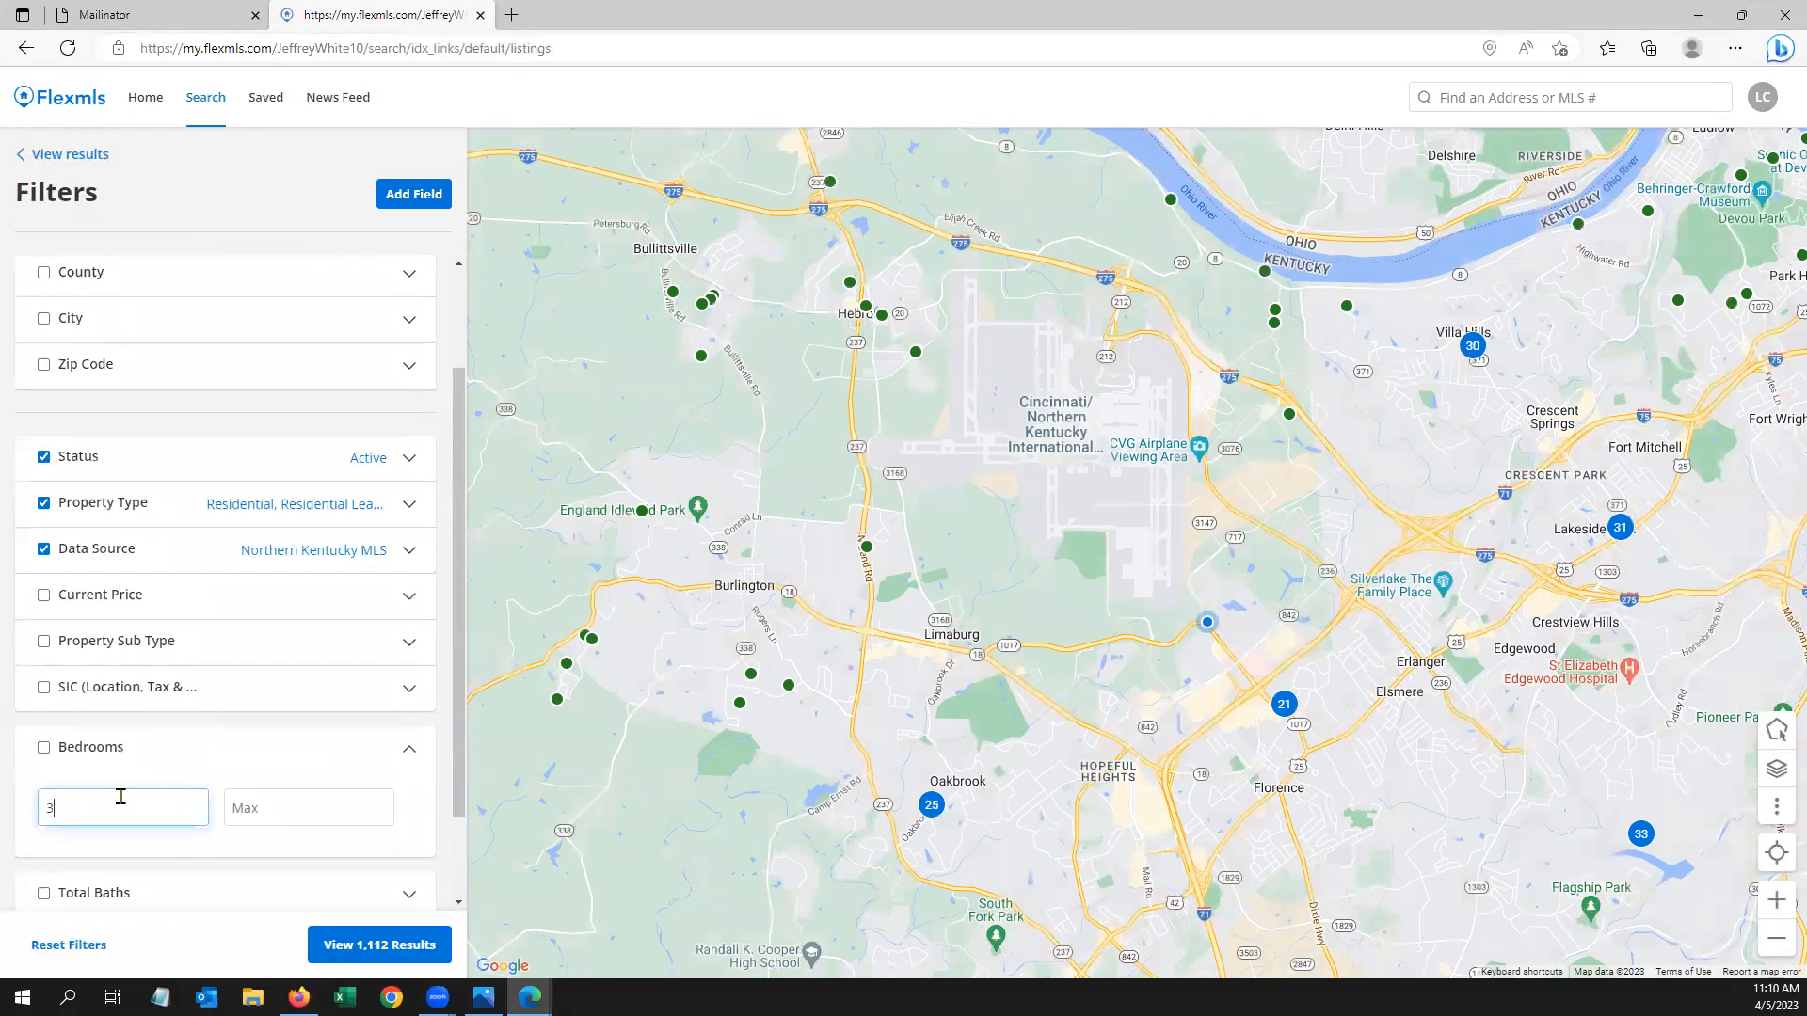
{"action": "scroll", "coordinate": [275, 718], "scroll_direction": "down", "scroll_amount": 1}
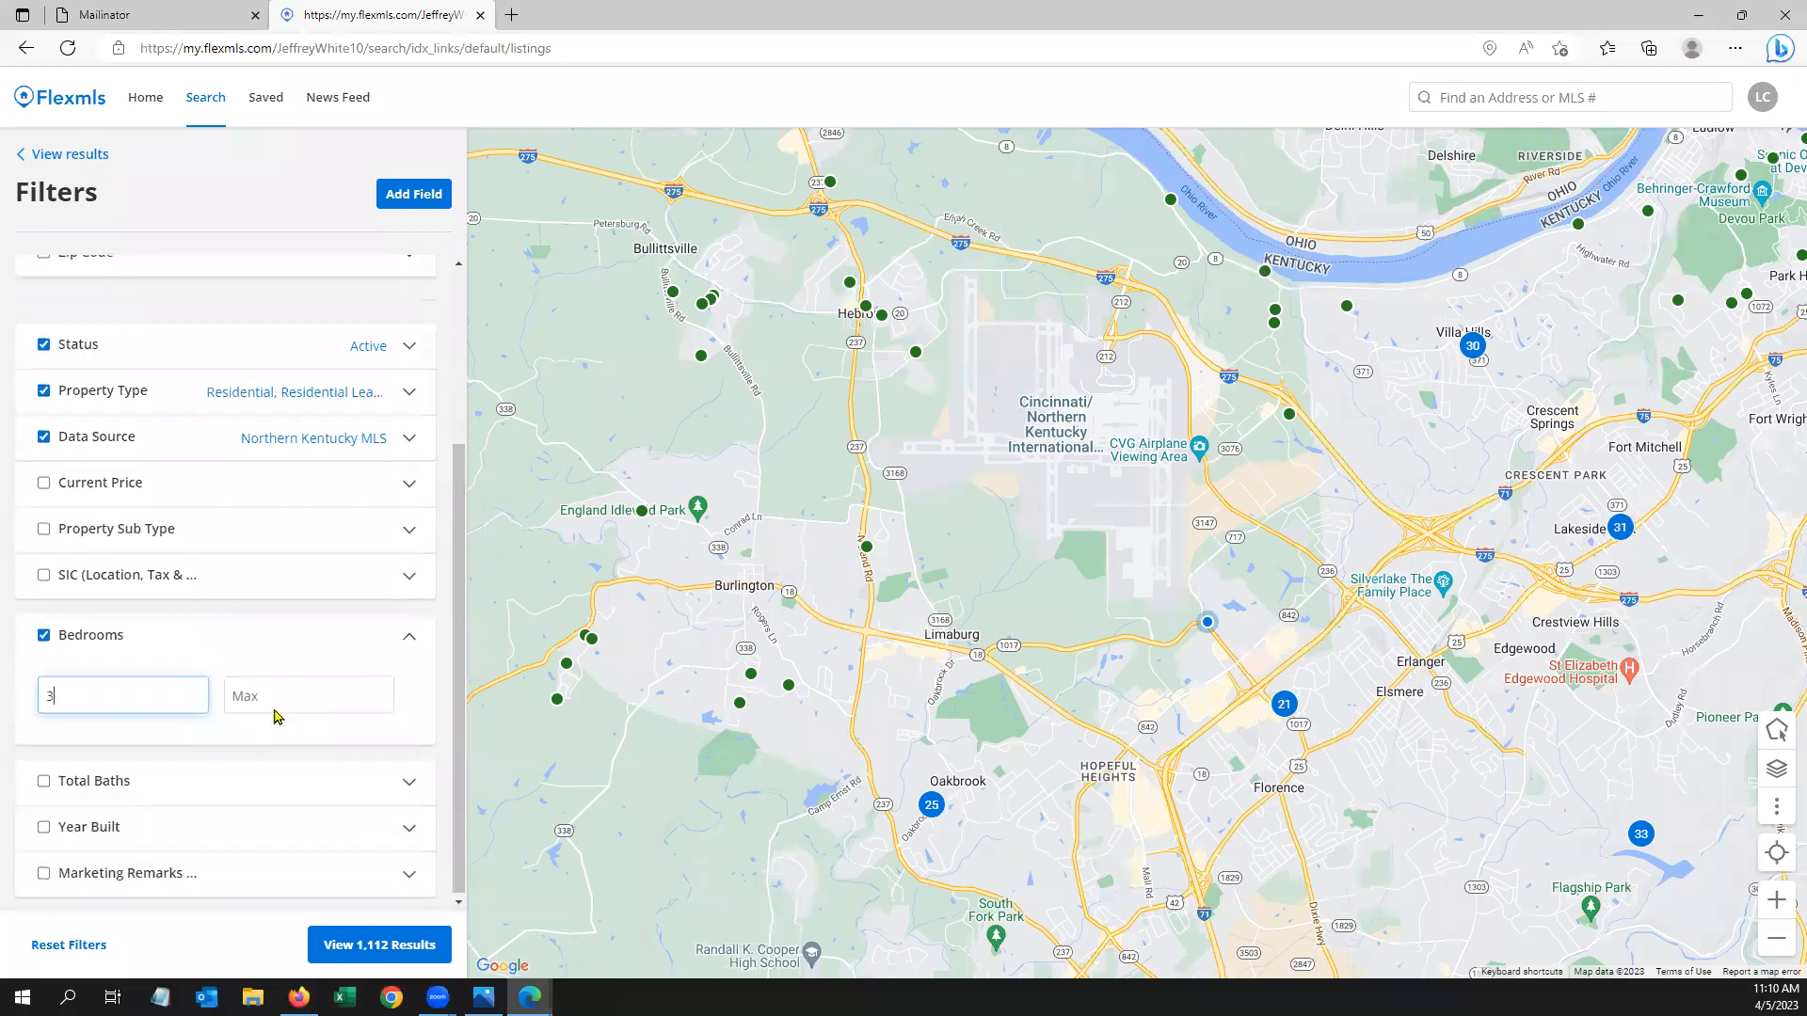
{"action": "left_click", "coordinate": [129, 482]}
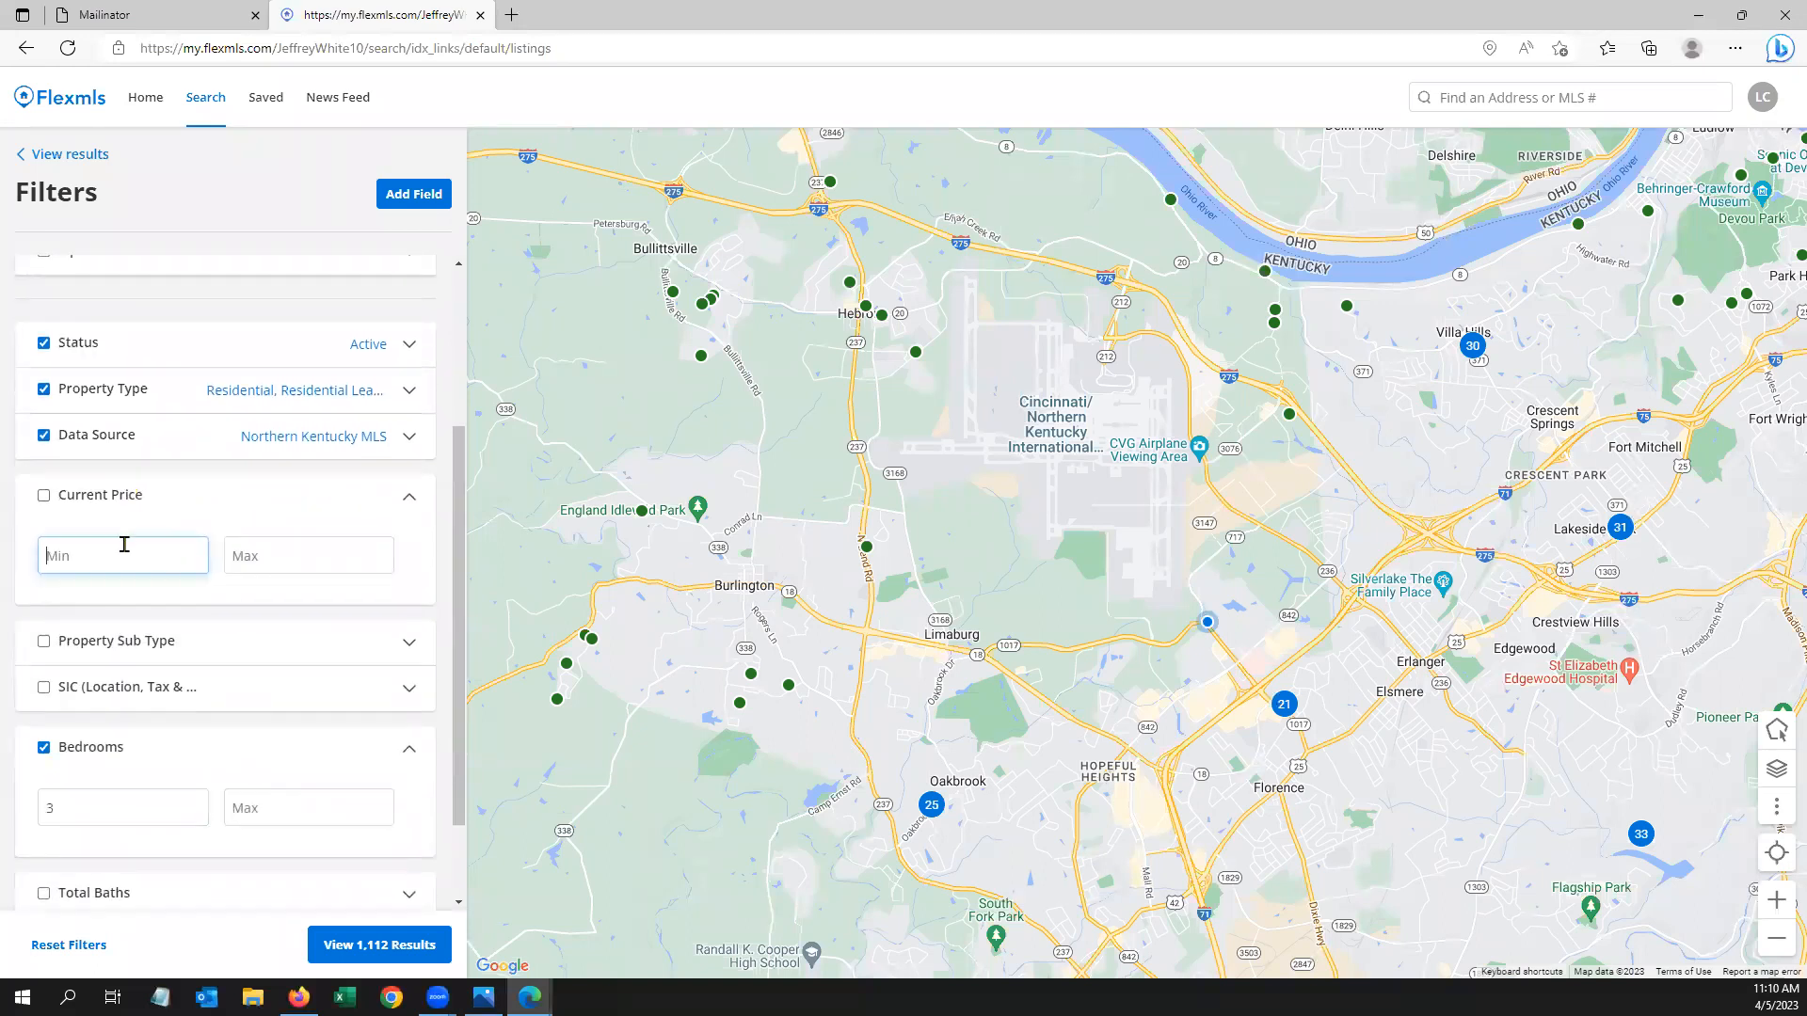
{"action": "type", "text": "400000"}
{"action": "left_click", "coordinate": [287, 193]}
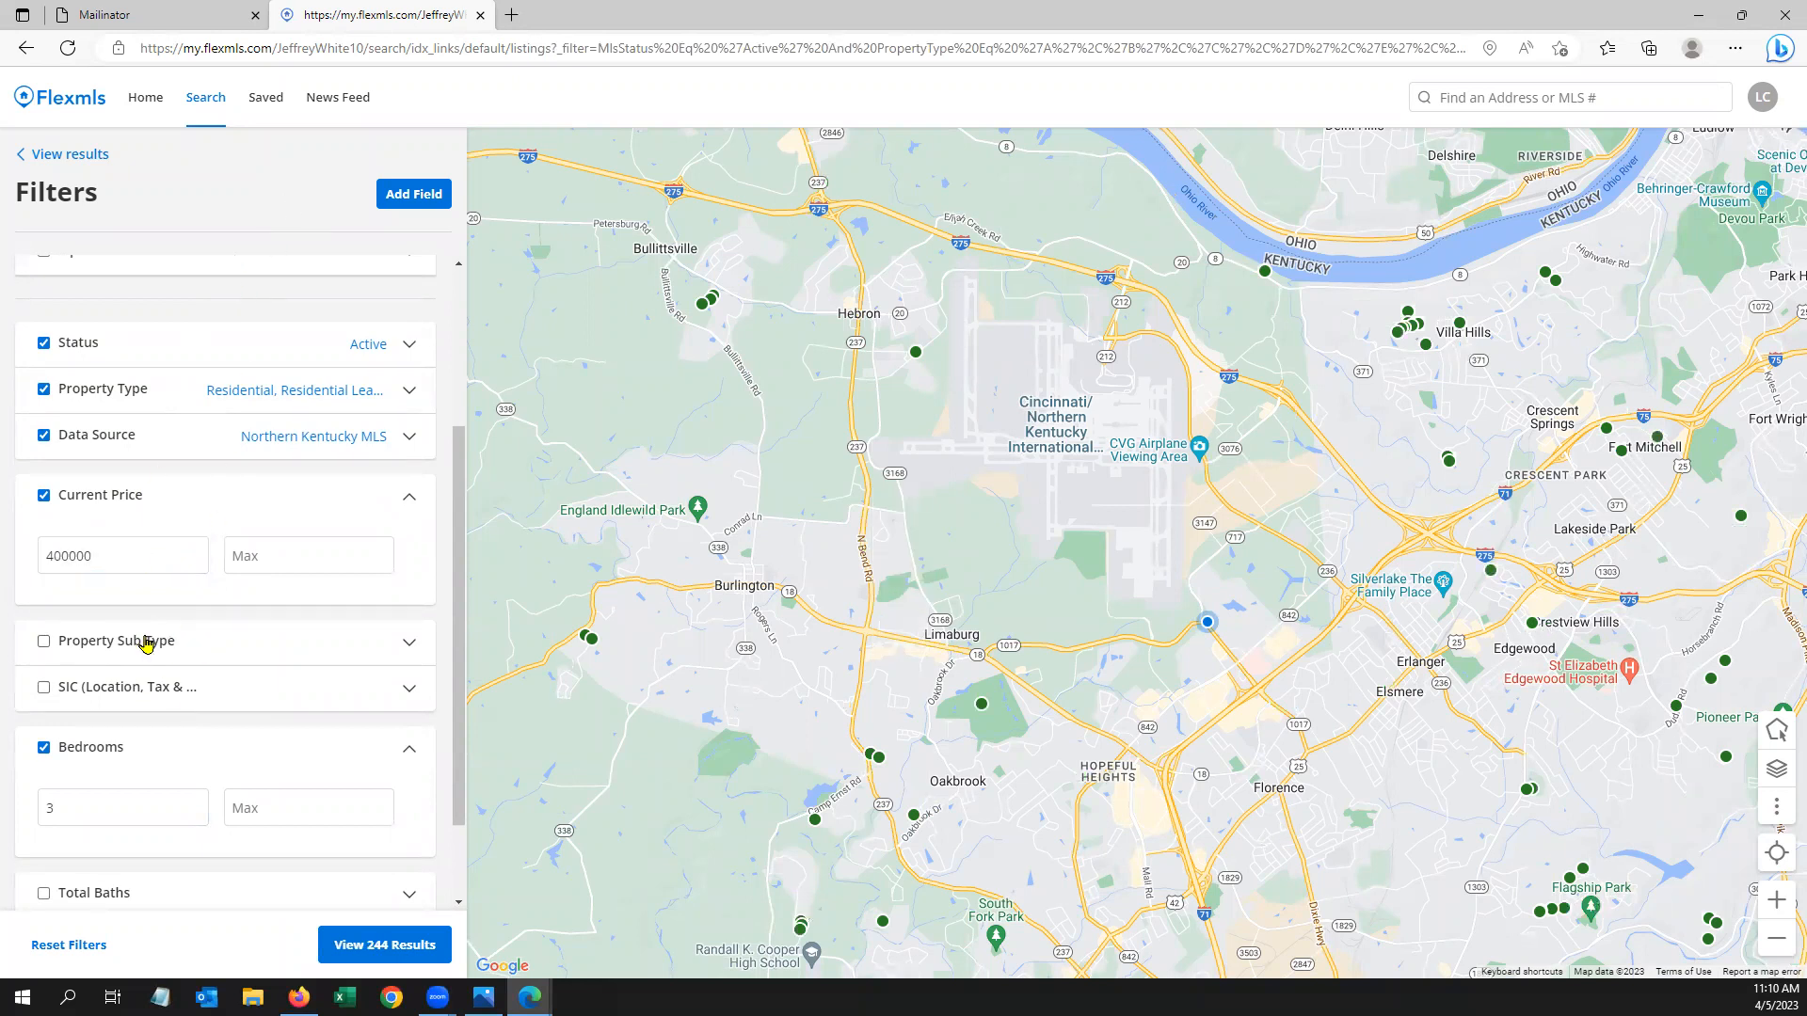
Filter the search to Area K07 and view the 17 matching listings
{"action": "scroll", "coordinate": [179, 442], "scroll_direction": "up", "scroll_amount": 3}
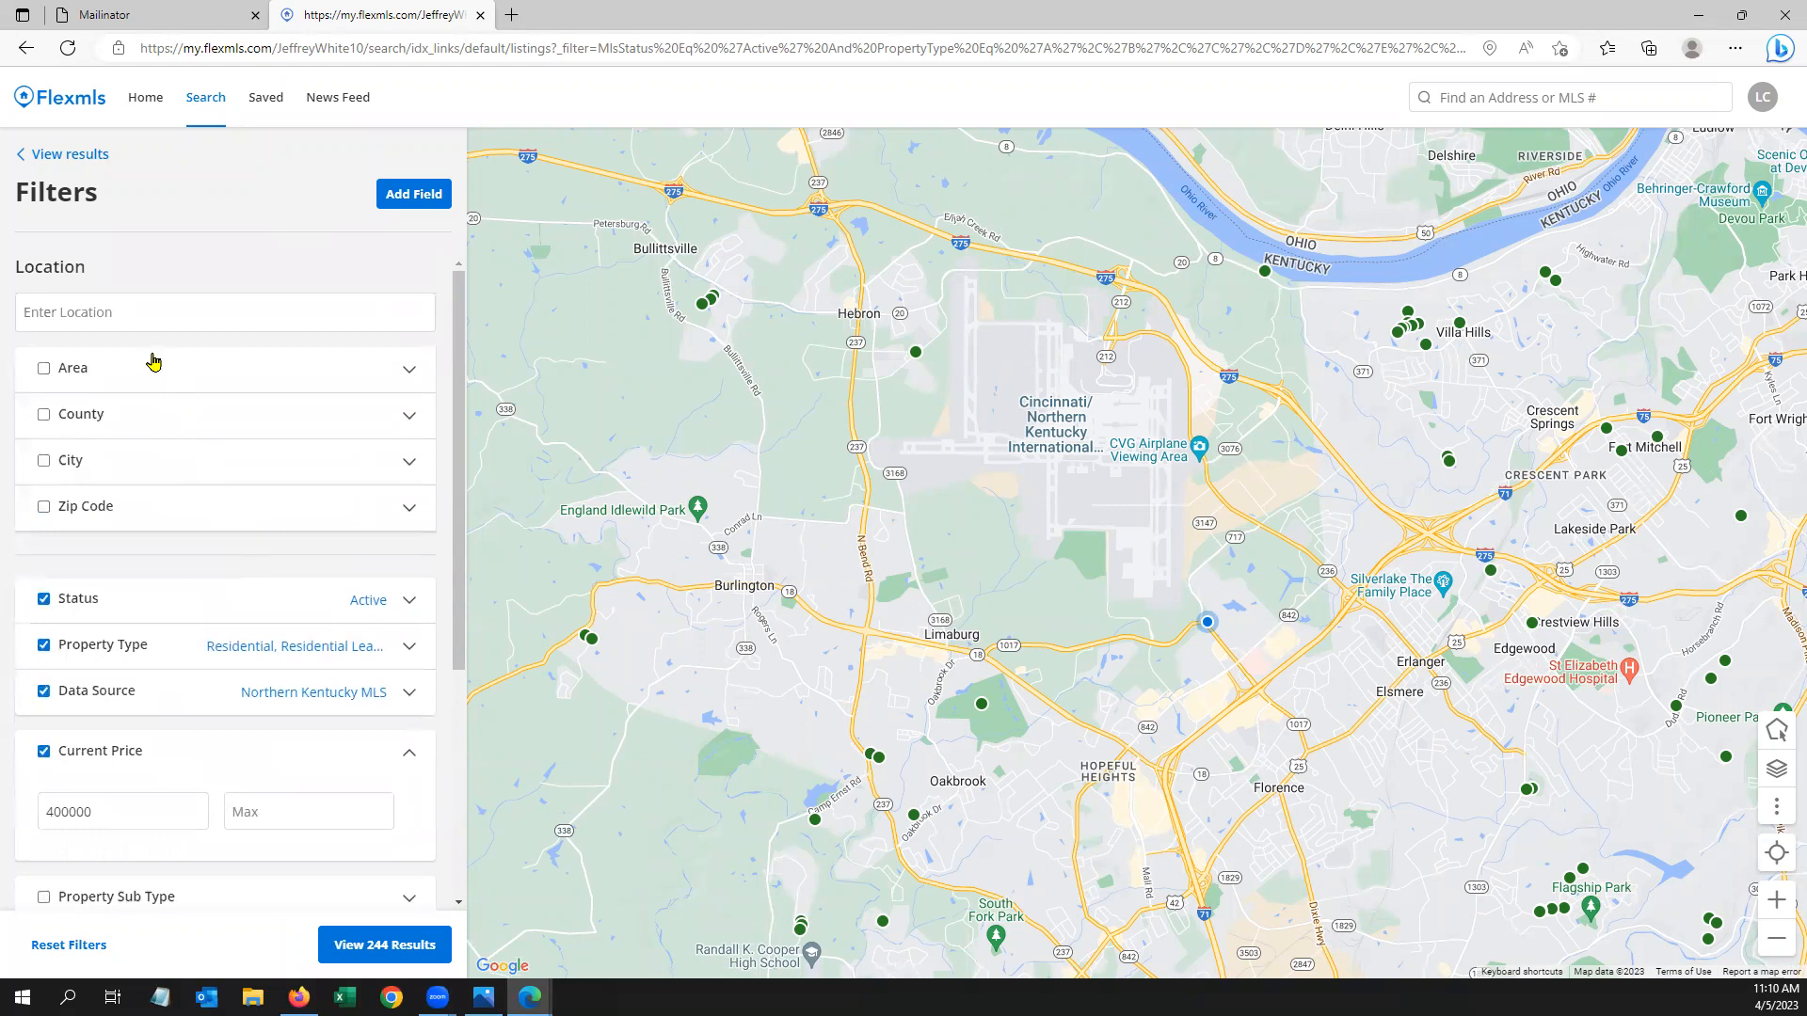
{"action": "left_click", "coordinate": [153, 366]}
{"action": "left_click", "coordinate": [173, 428]}
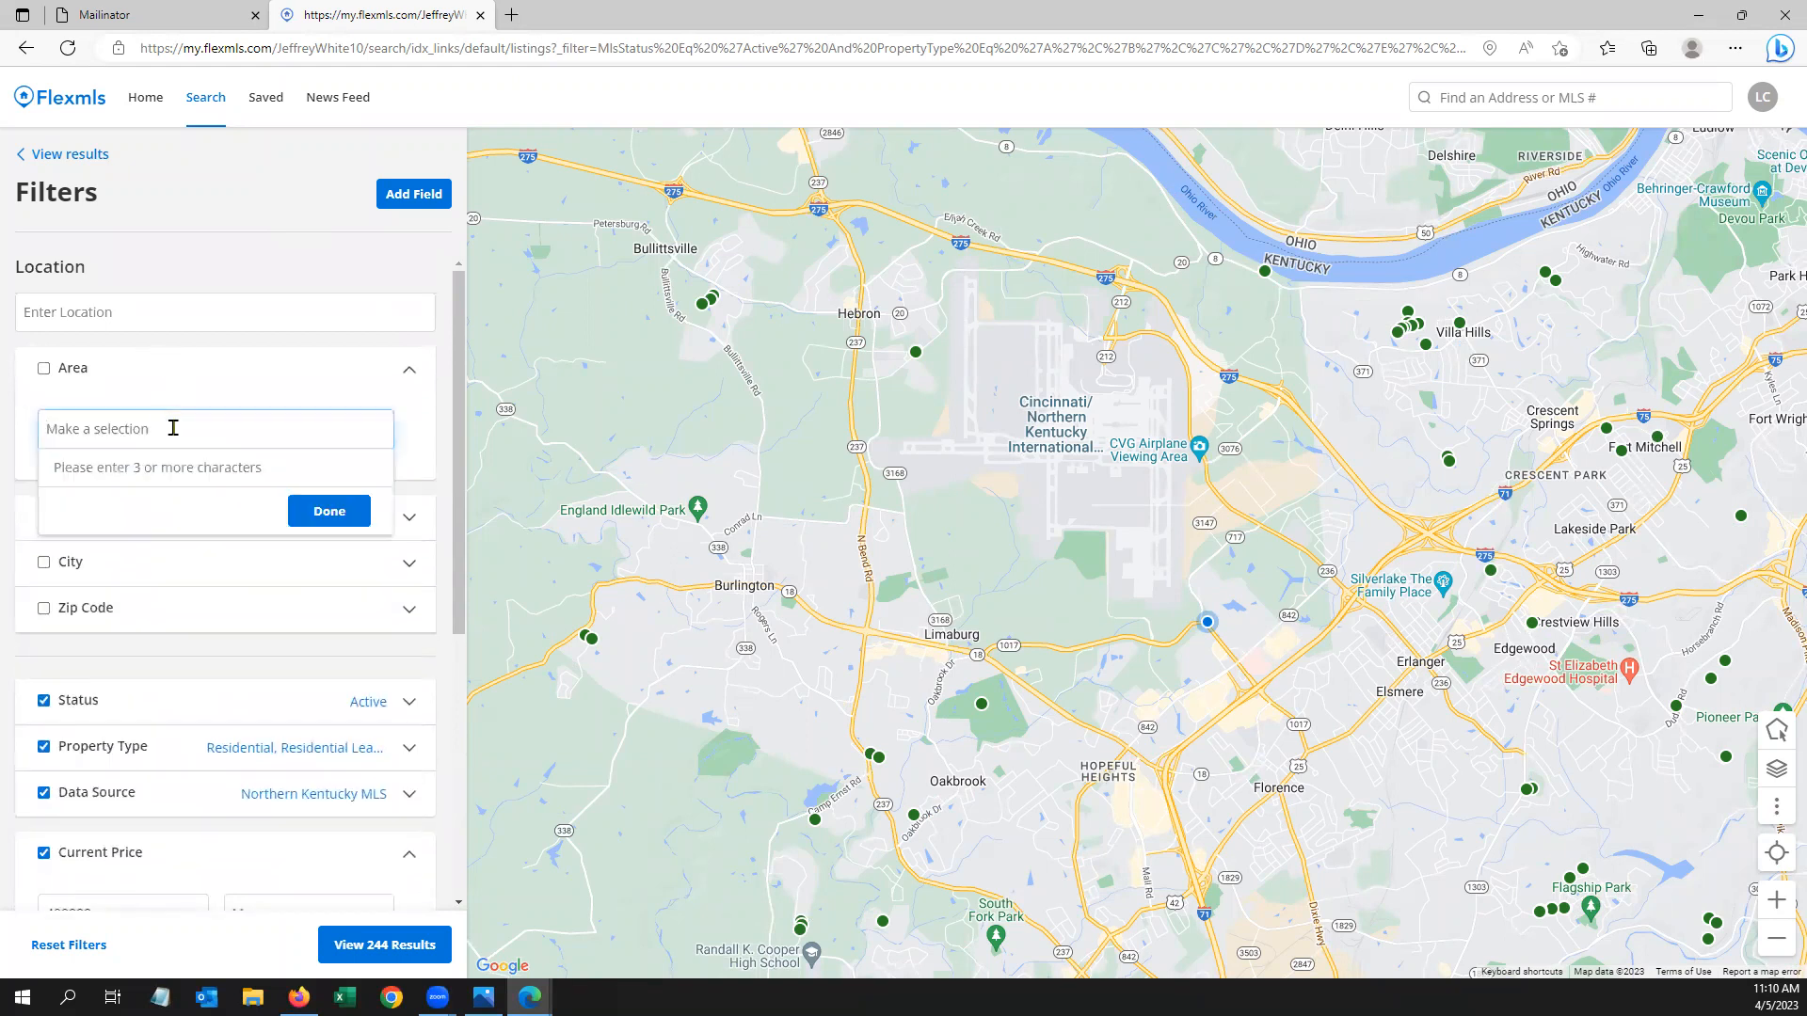
{"action": "type", "text": "k07"}
{"action": "left_click", "coordinate": [214, 468]}
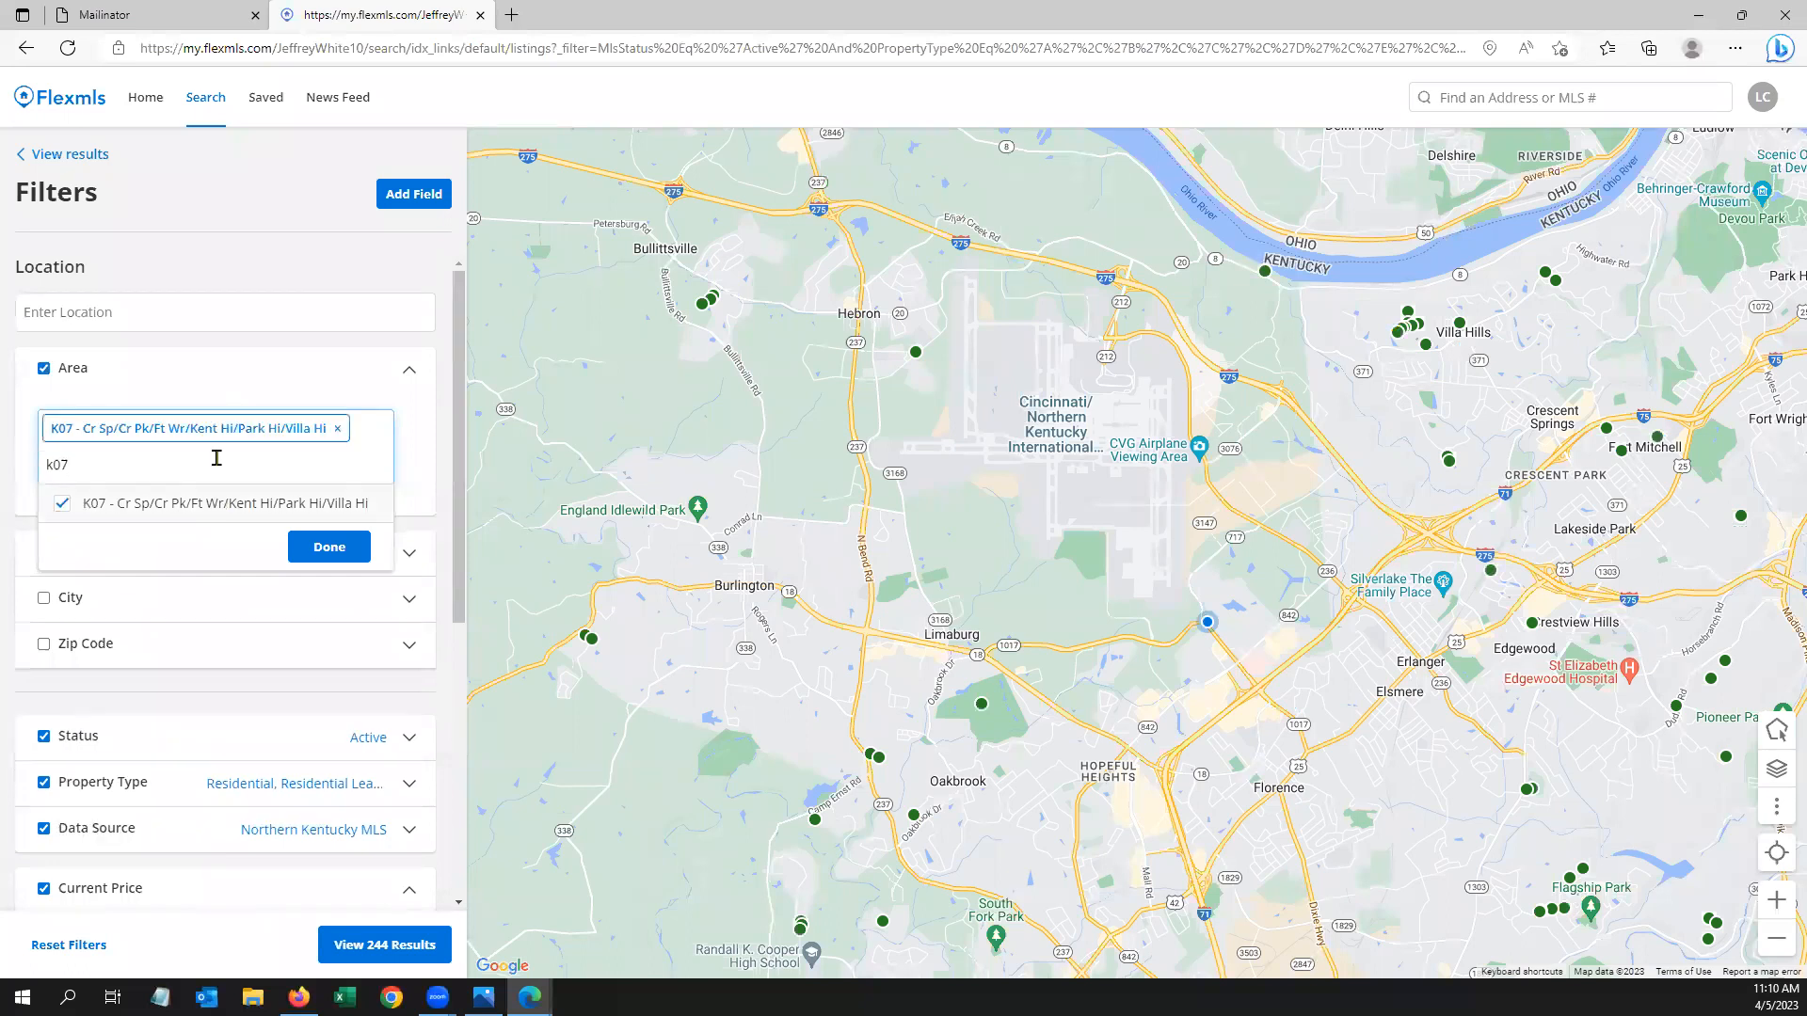
{"action": "left_click", "coordinate": [330, 549]}
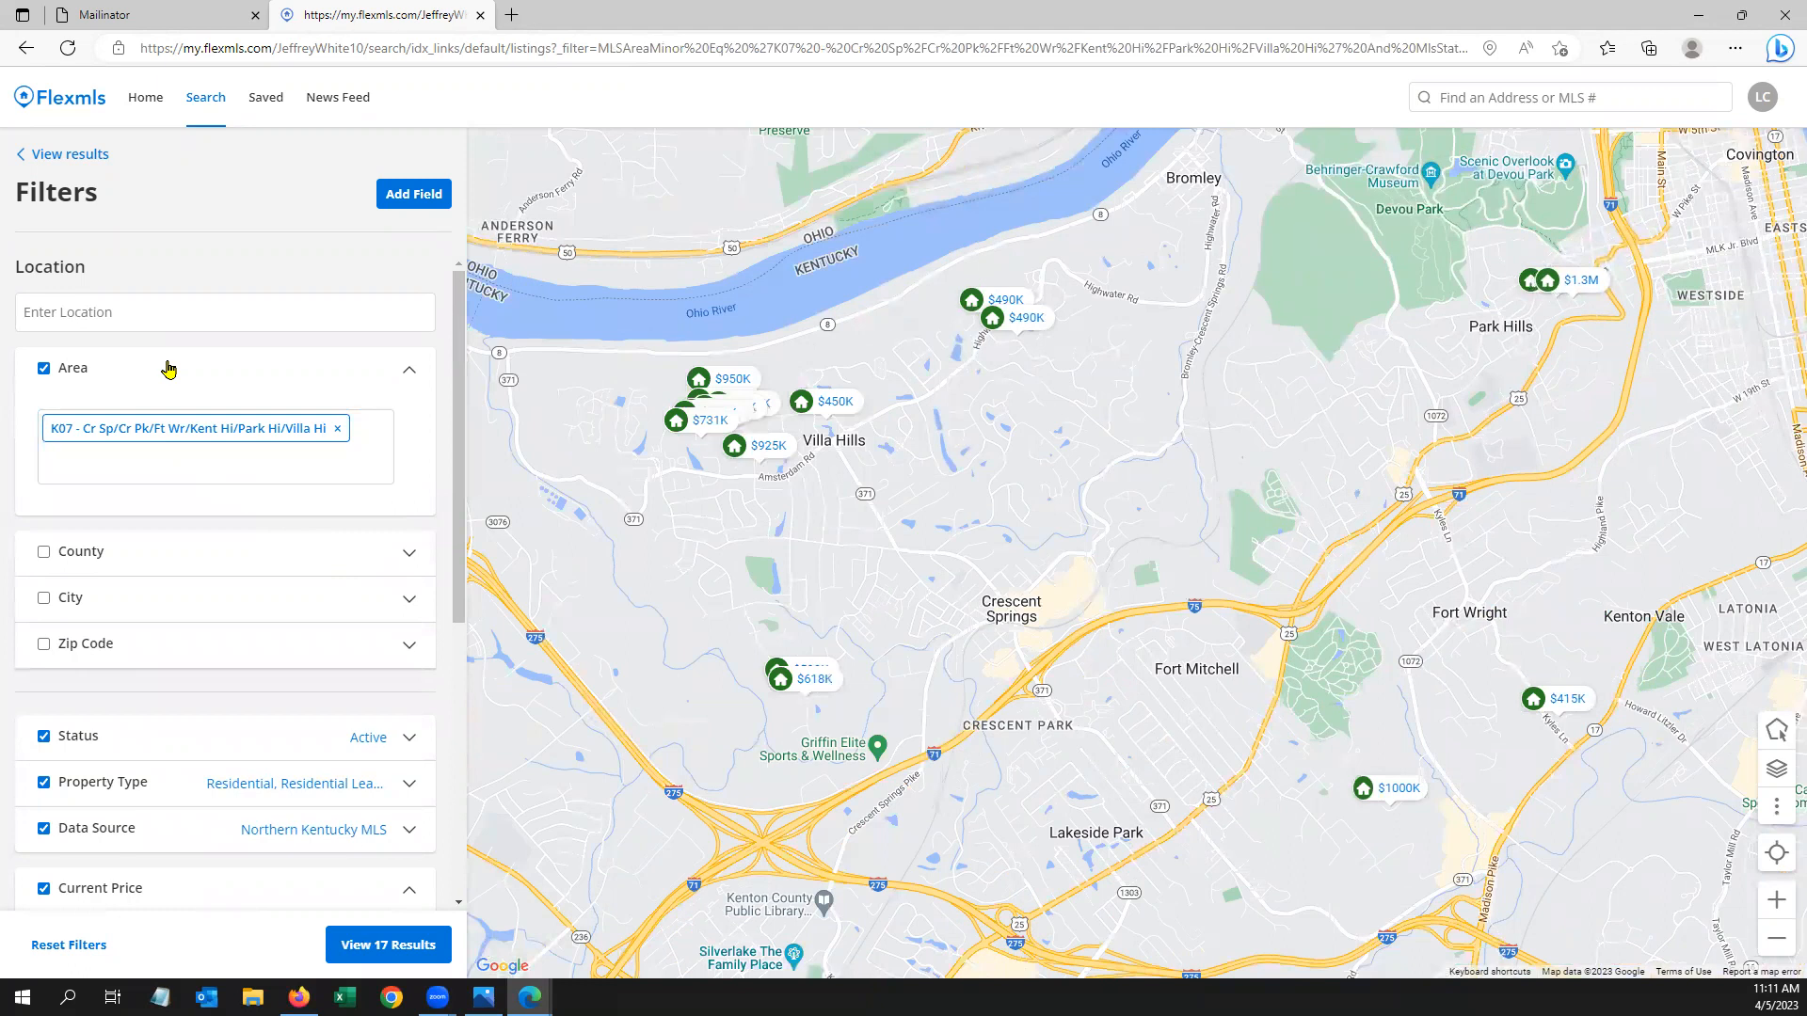
{"action": "left_click", "coordinate": [168, 369]}
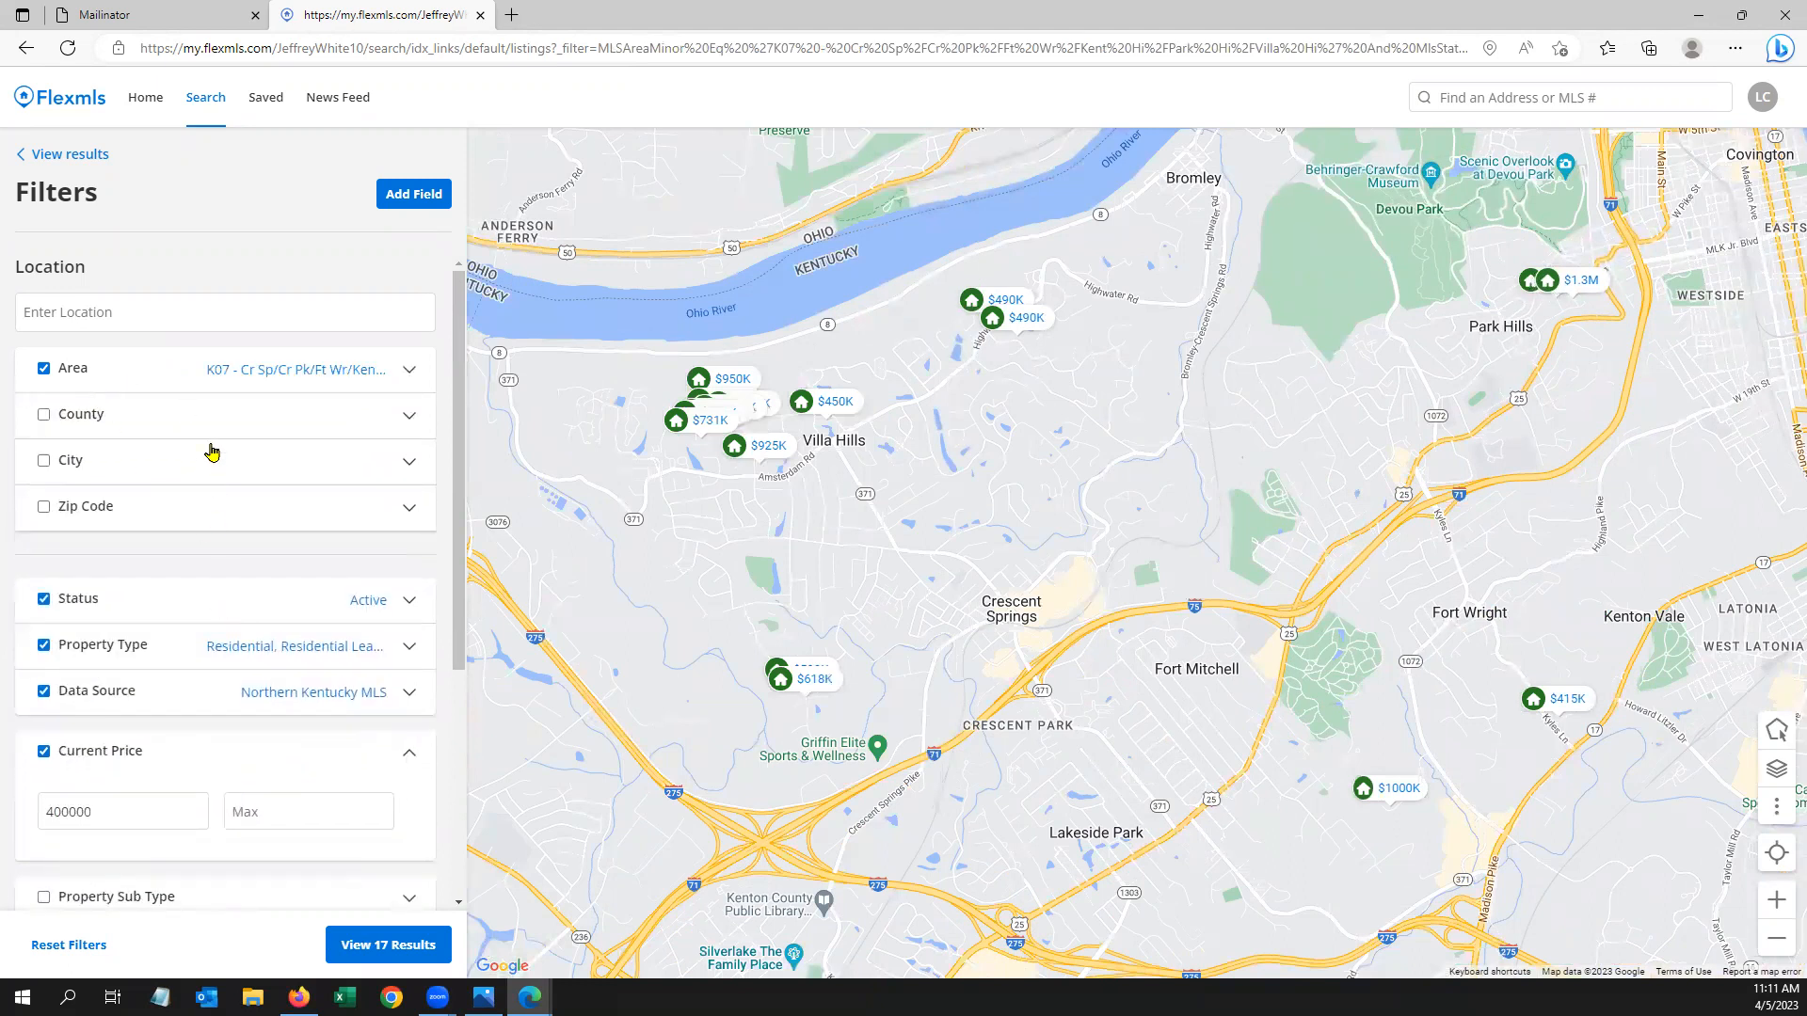
{"action": "left_click", "coordinate": [381, 949]}
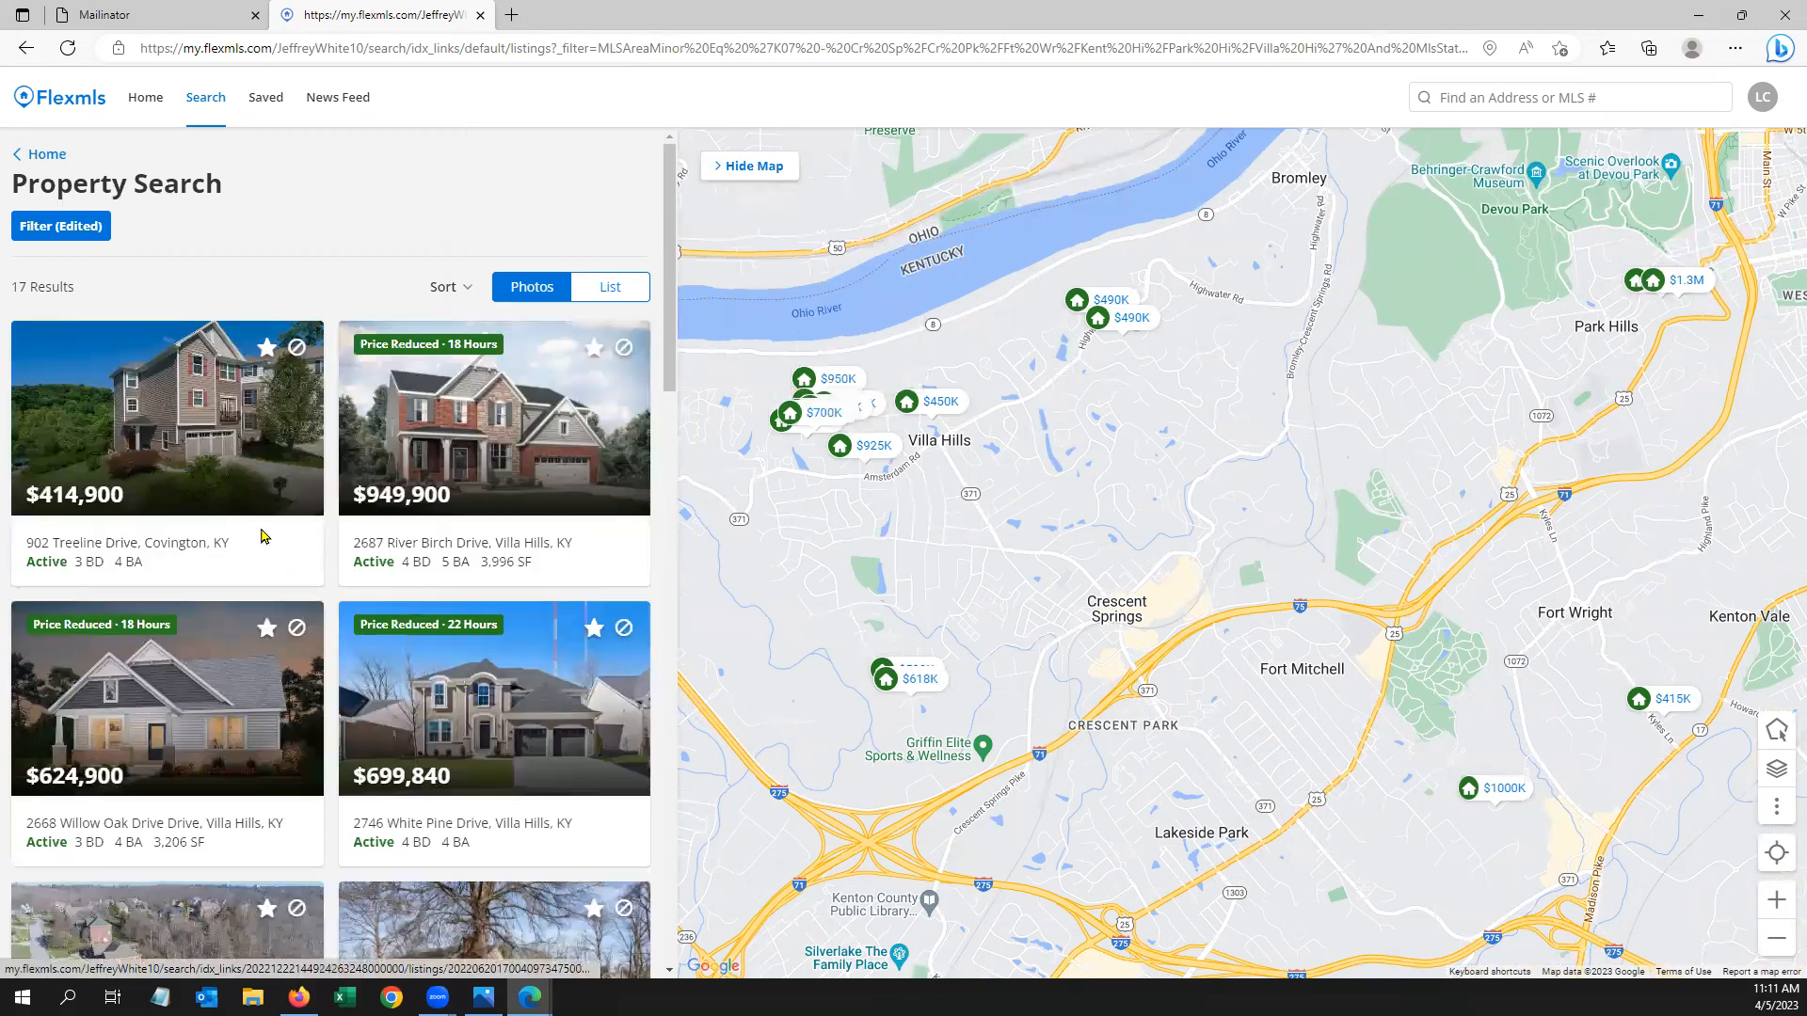
{"action": "left_click", "coordinate": [179, 414]}
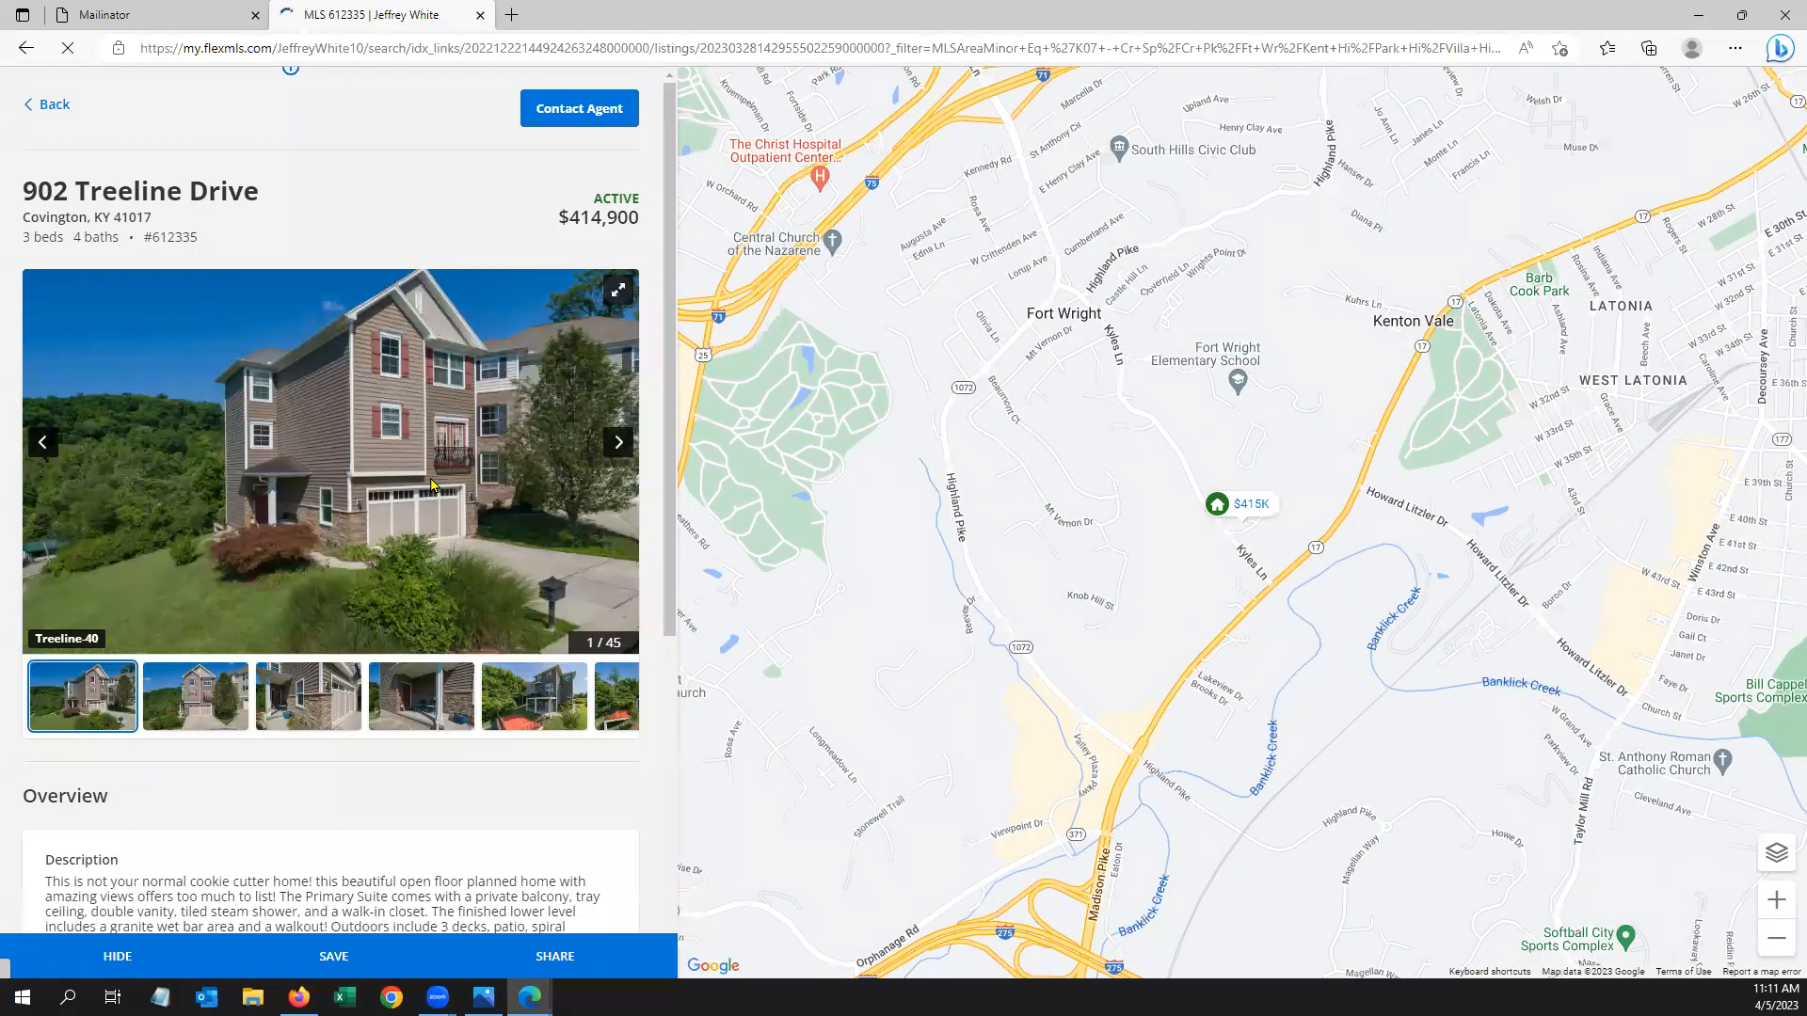
{"action": "left_click", "coordinate": [40, 107]}
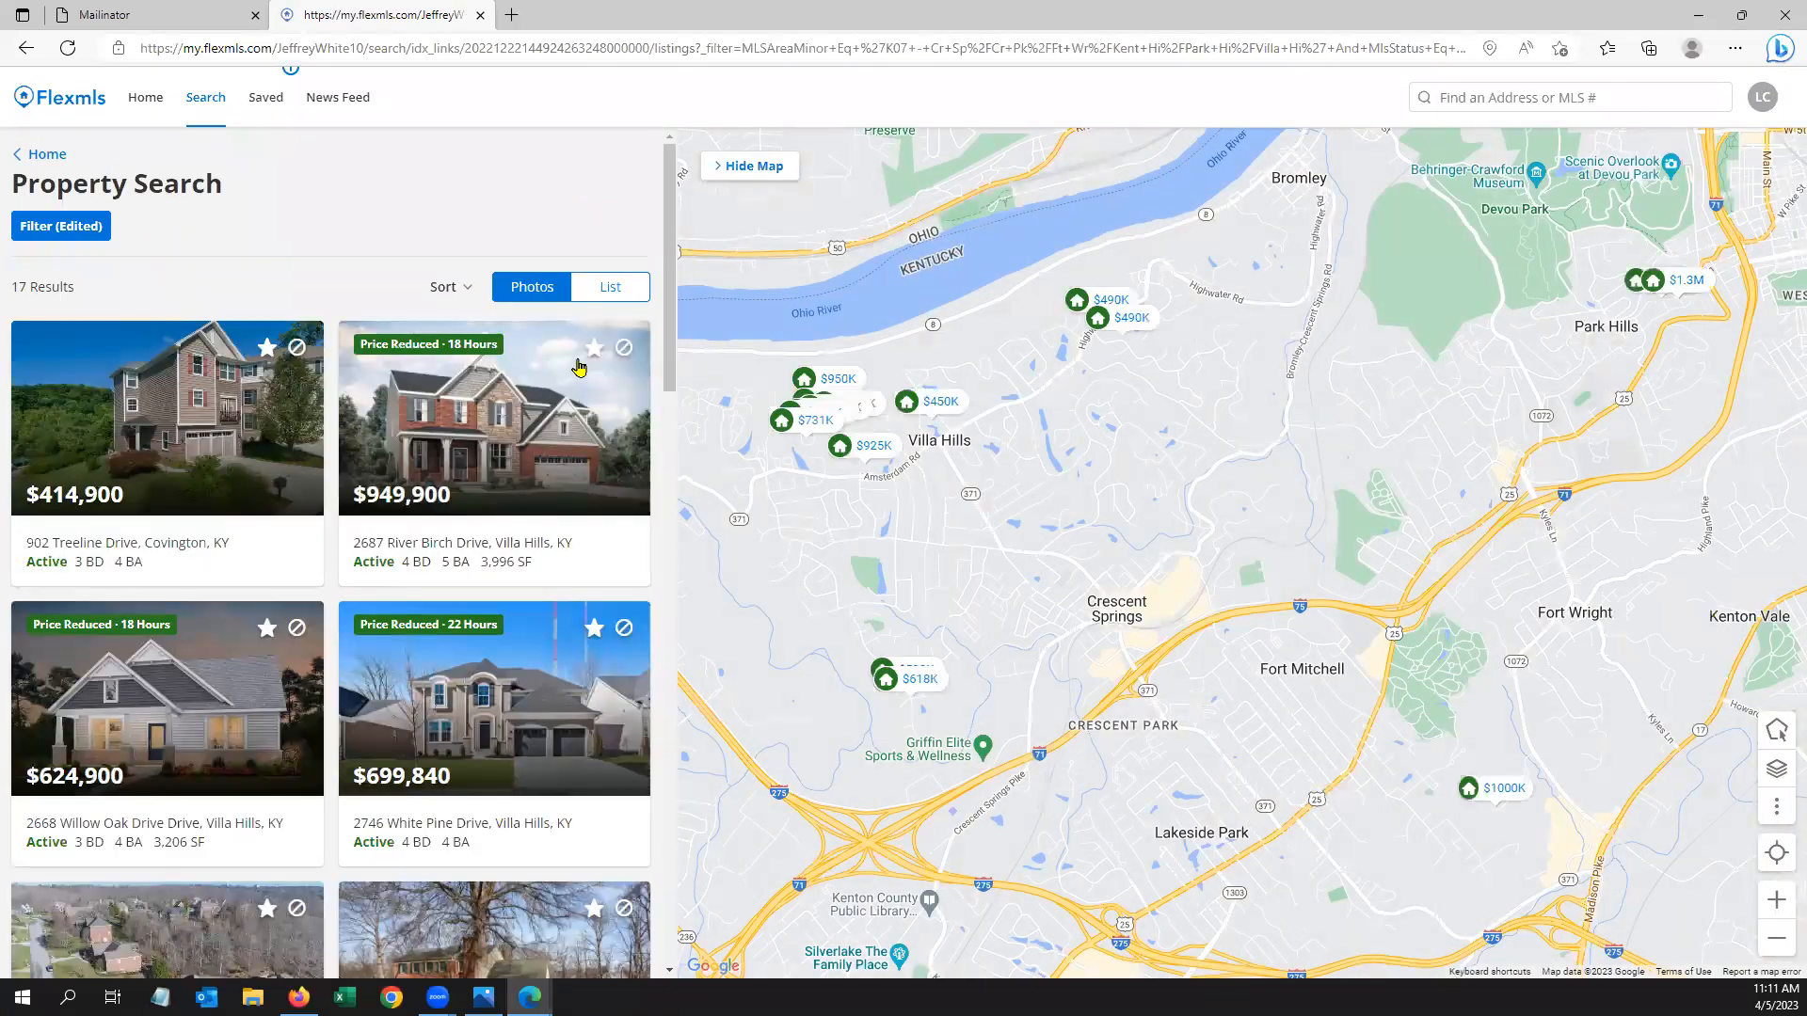
{"action": "left_click", "coordinate": [594, 347]}
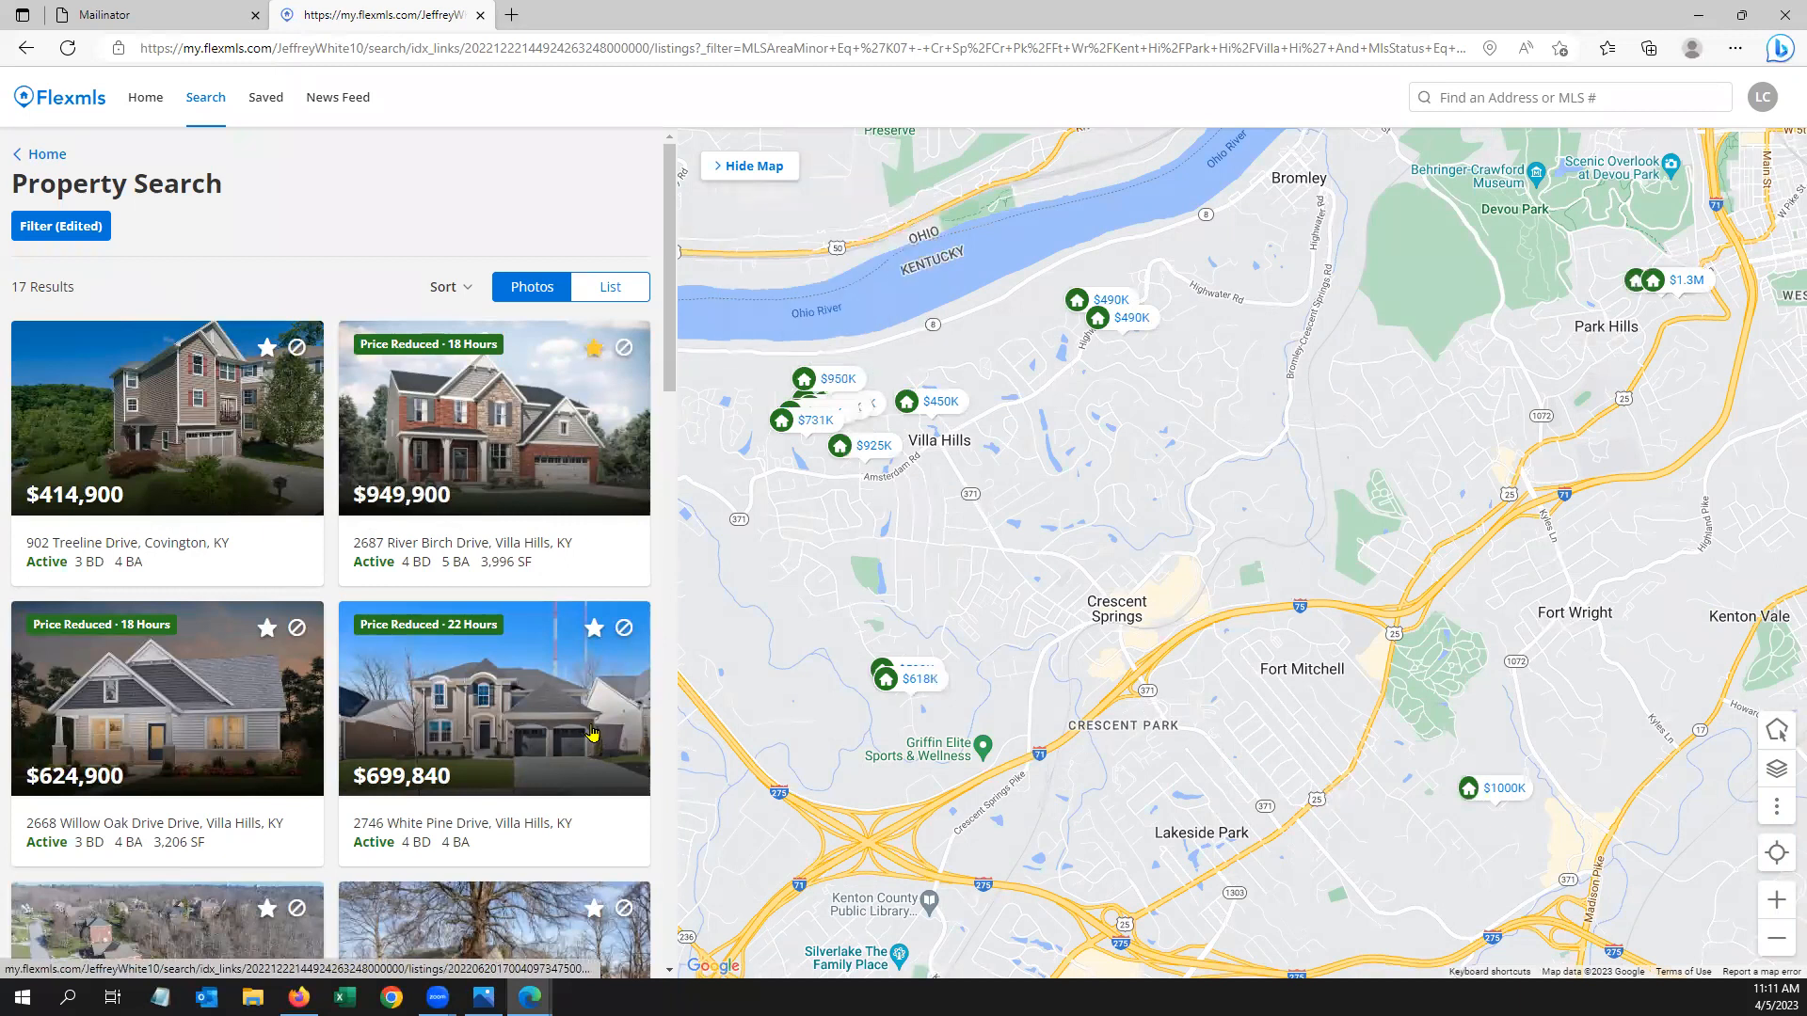
{"action": "mouse_move", "coordinate": [593, 644]}
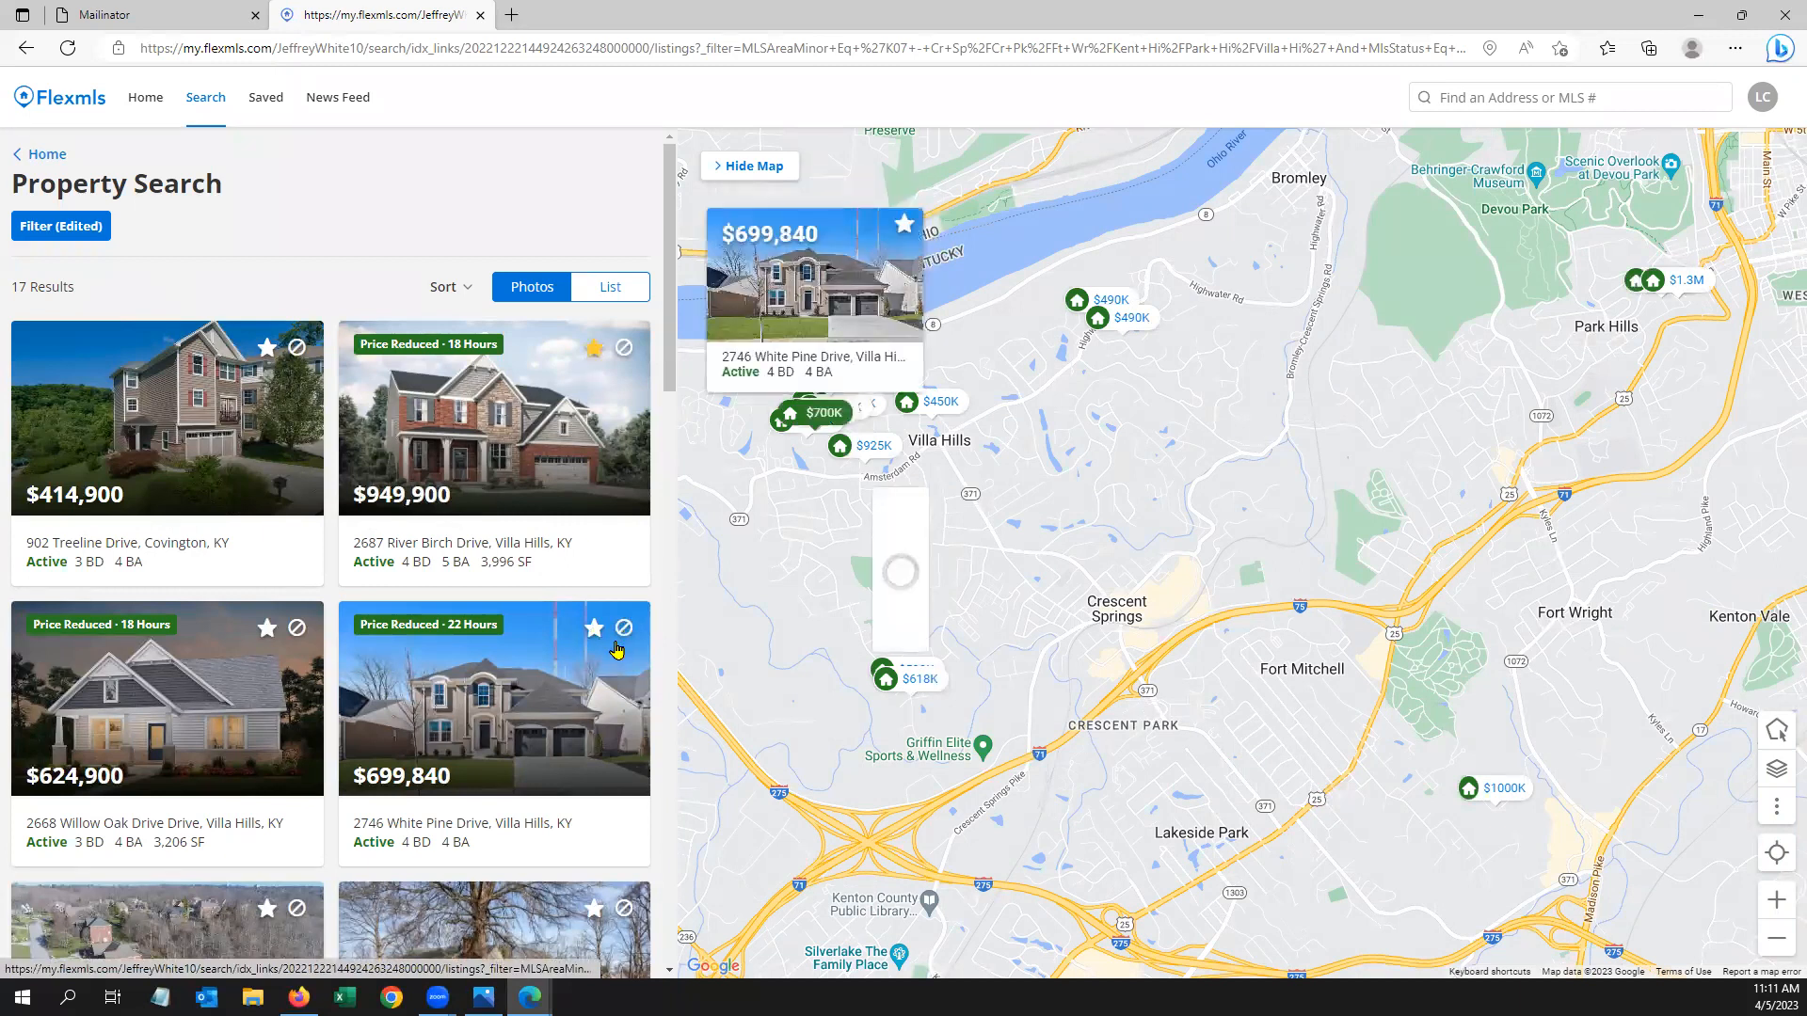
{"action": "left_click", "coordinate": [623, 628]}
{"action": "scroll", "coordinate": [376, 621], "scroll_direction": "down", "scroll_amount": 4}
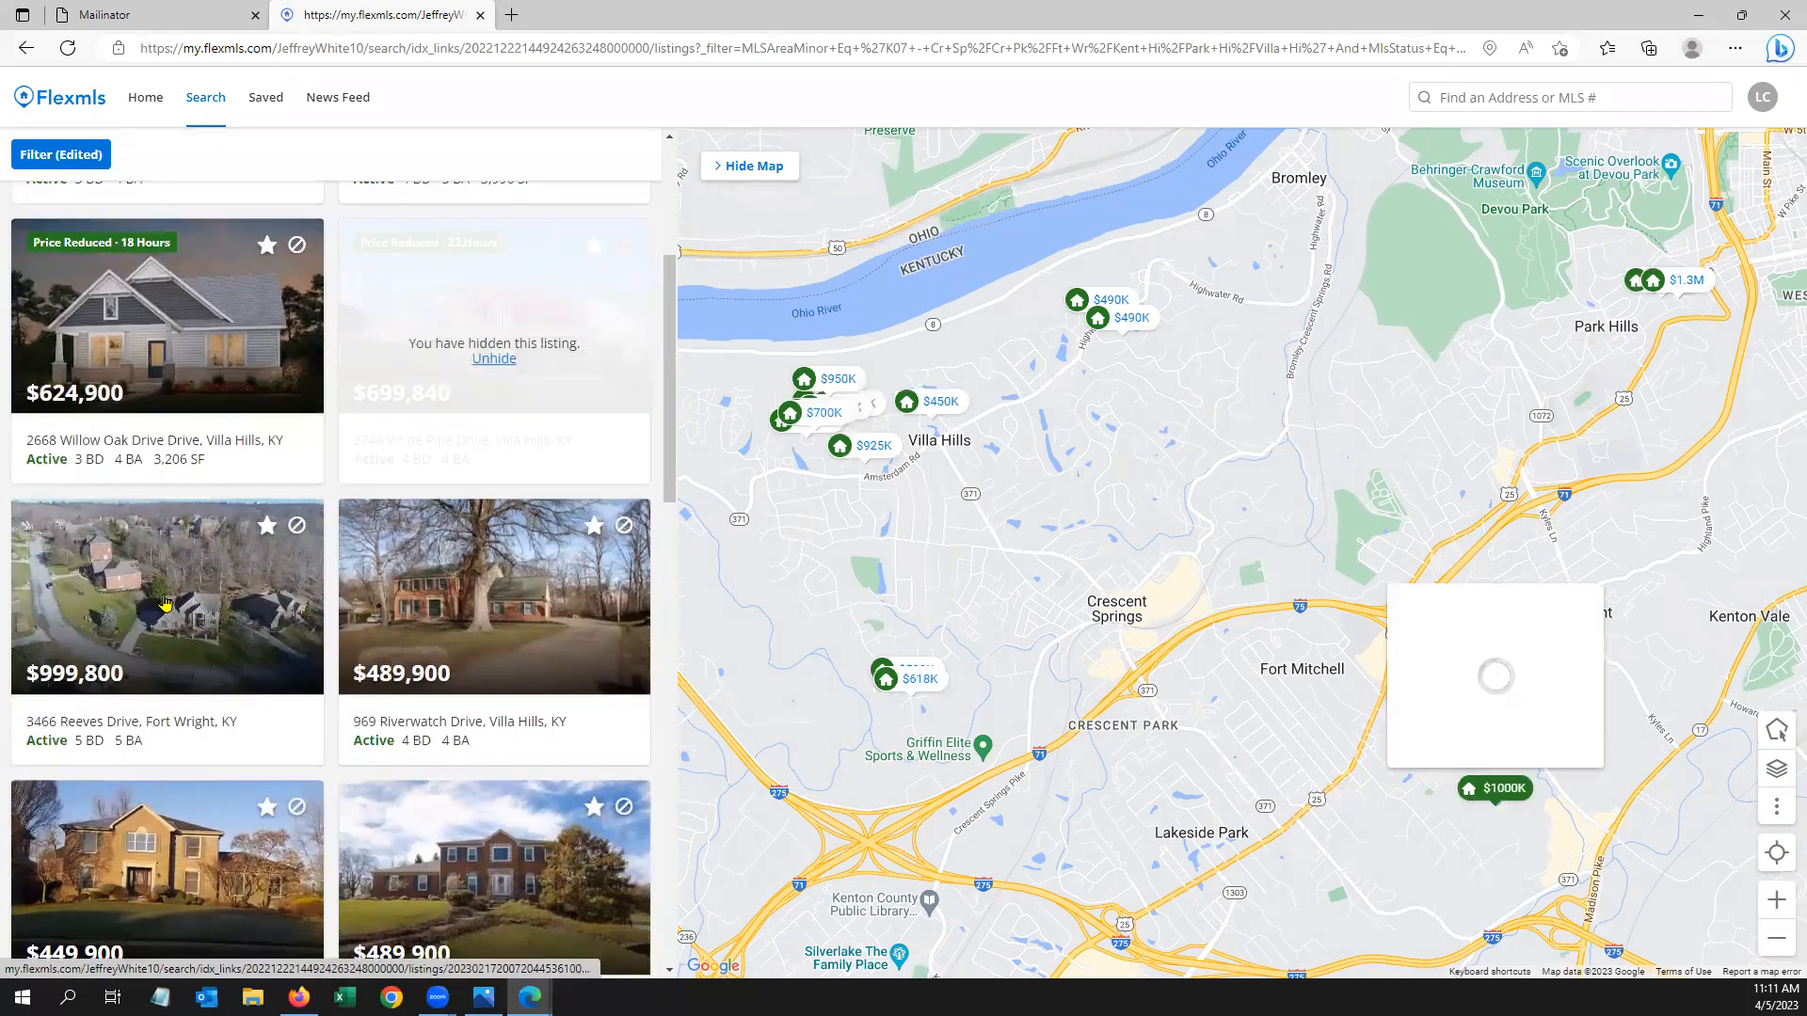
{"action": "left_click", "coordinate": [164, 603]}
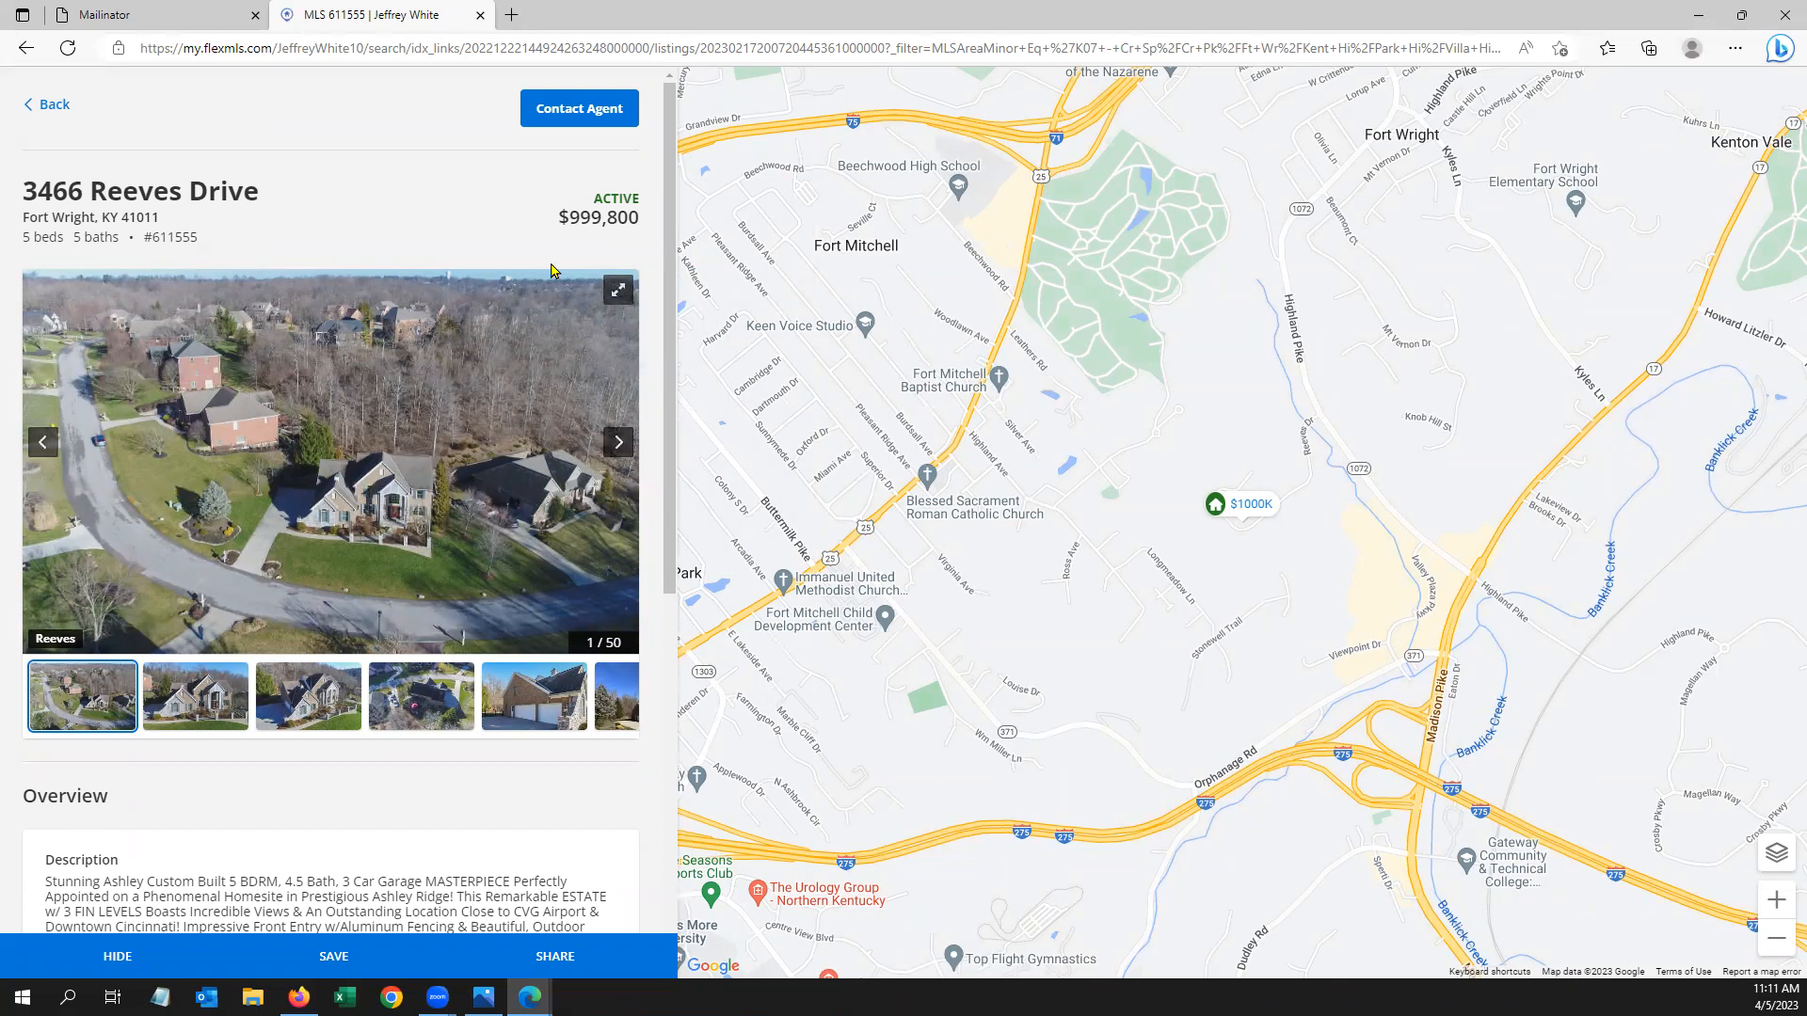
{"action": "left_click", "coordinate": [52, 106]}
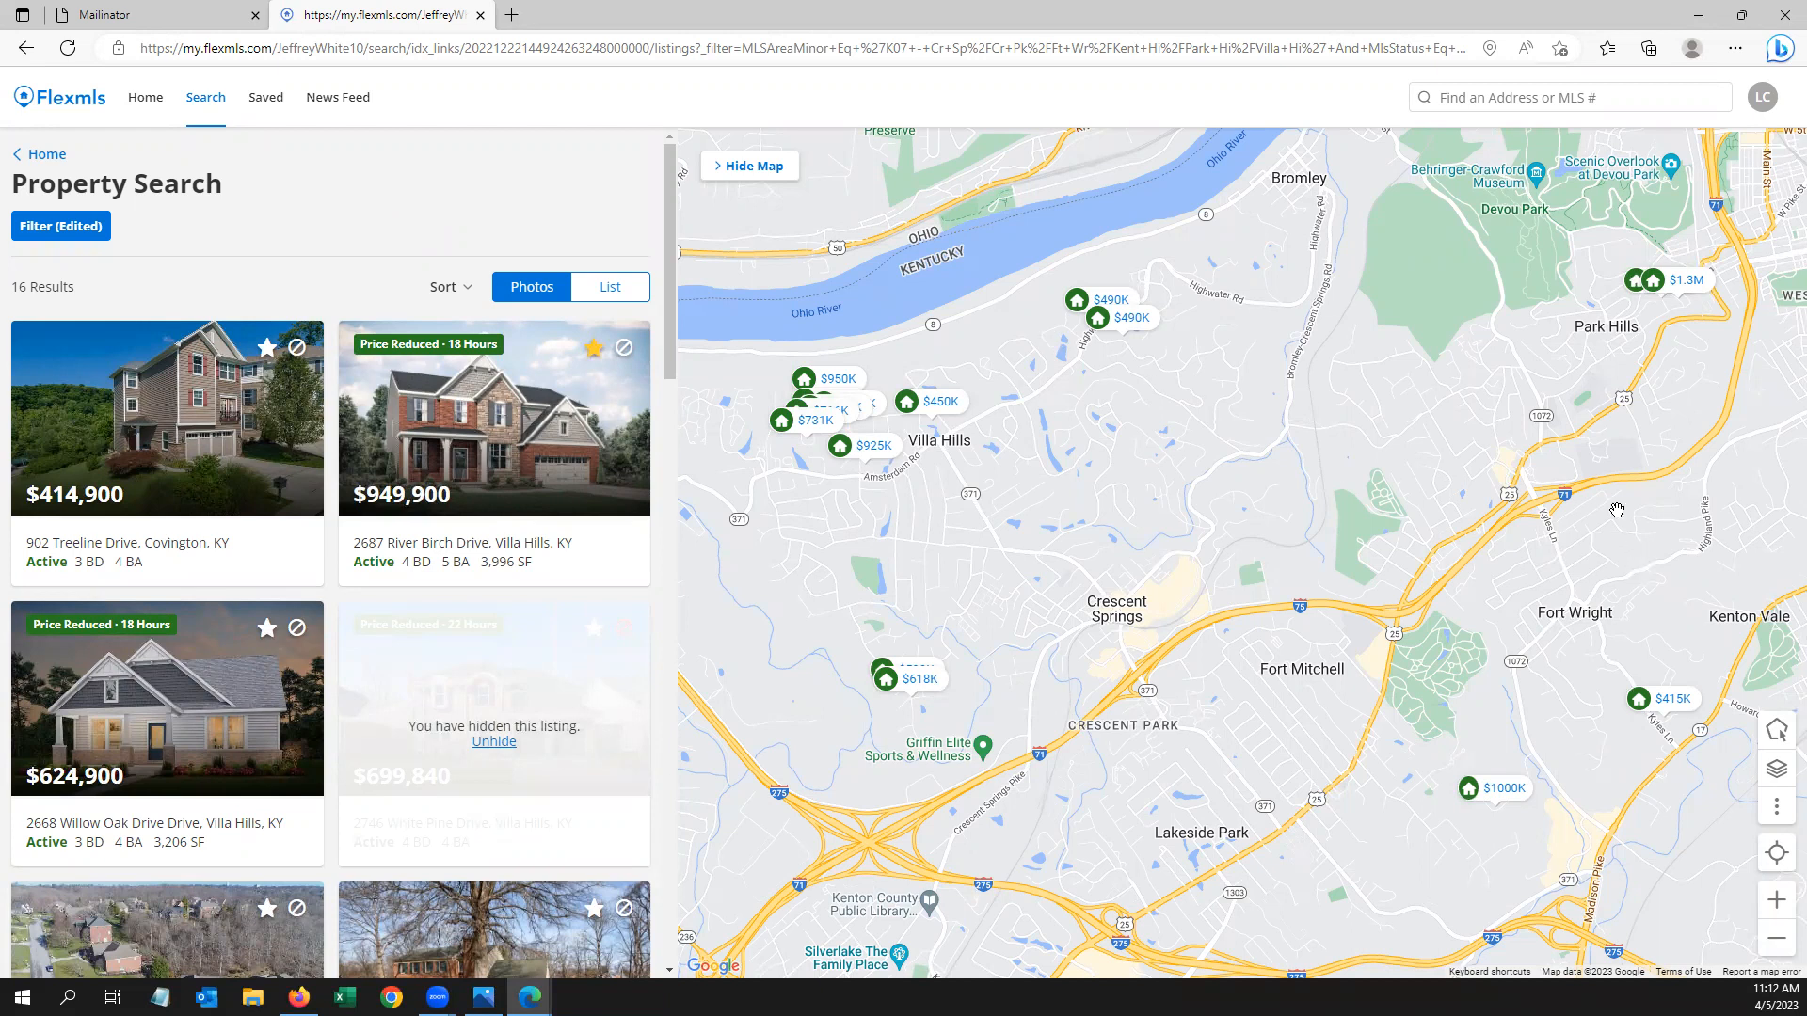
Minimize Edge to reach Contact Management and open the Advanced contact features
{"action": "left_click", "coordinate": [1703, 18]}
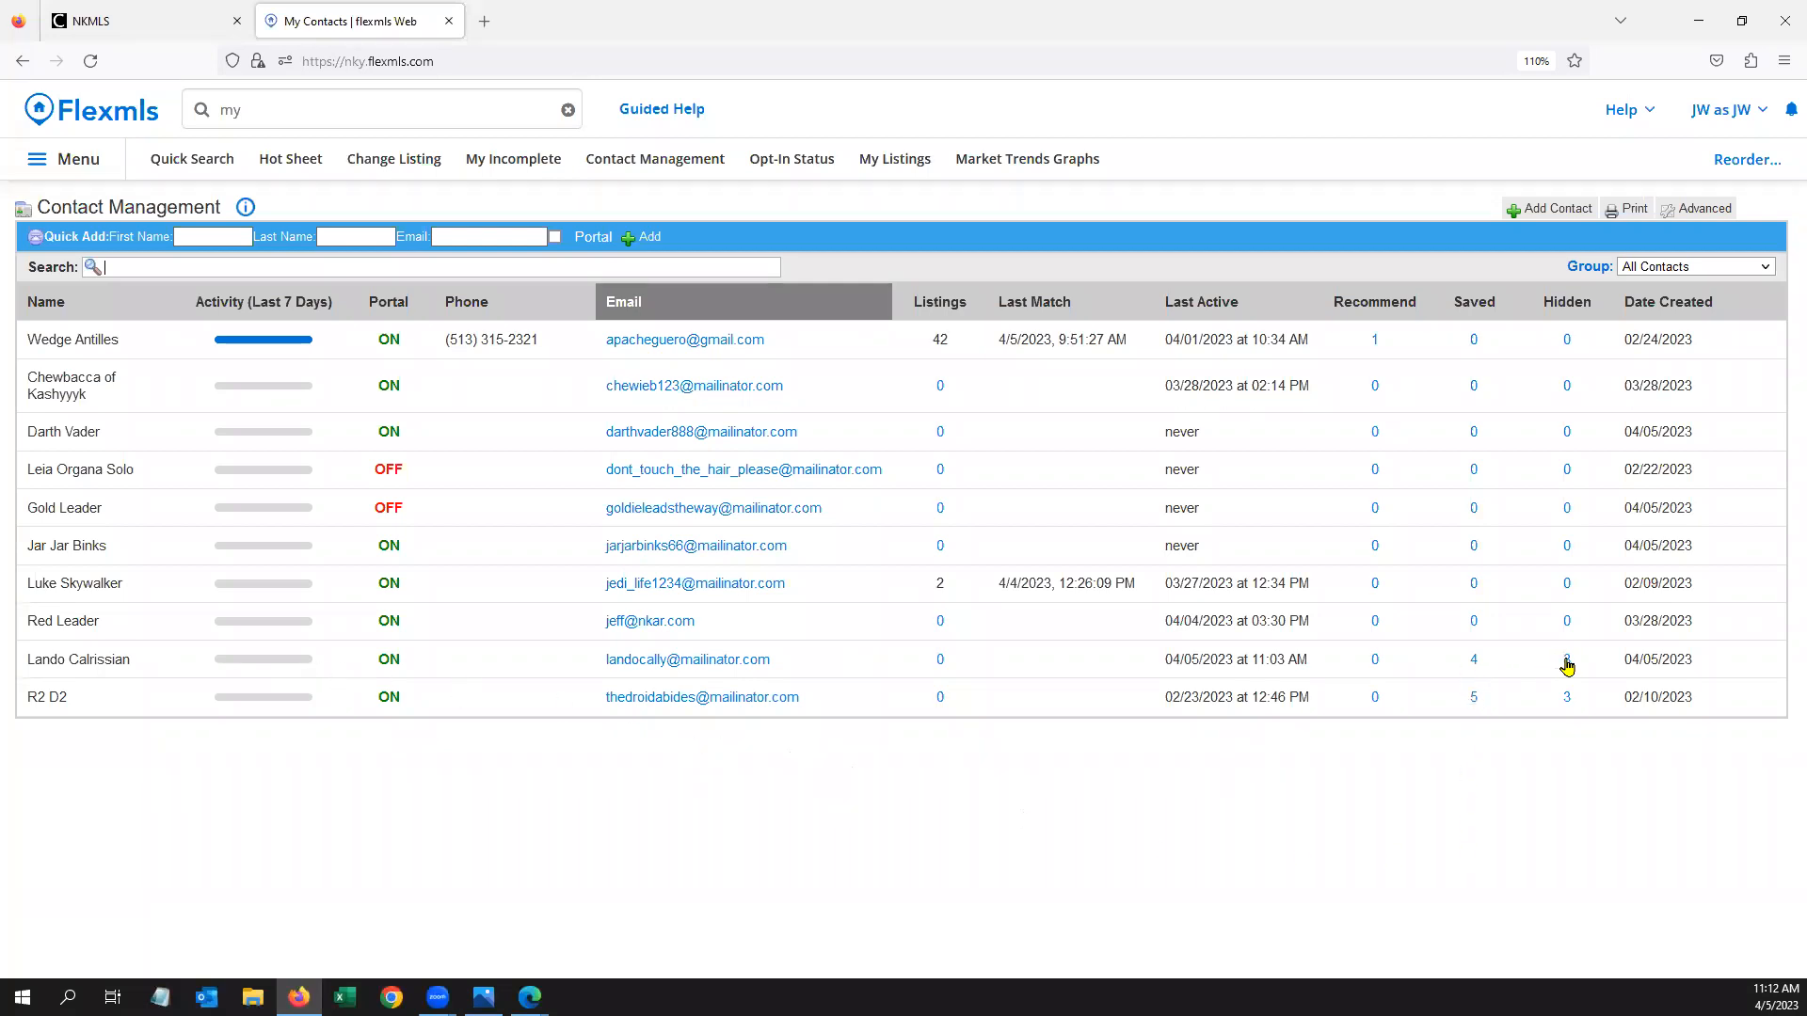
{"action": "left_click", "coordinate": [1730, 211]}
Review the top contact's Activity: 21 viewed listings, 46 subscription emails sent and 14 clicks
{"action": "left_click", "coordinate": [120, 343]}
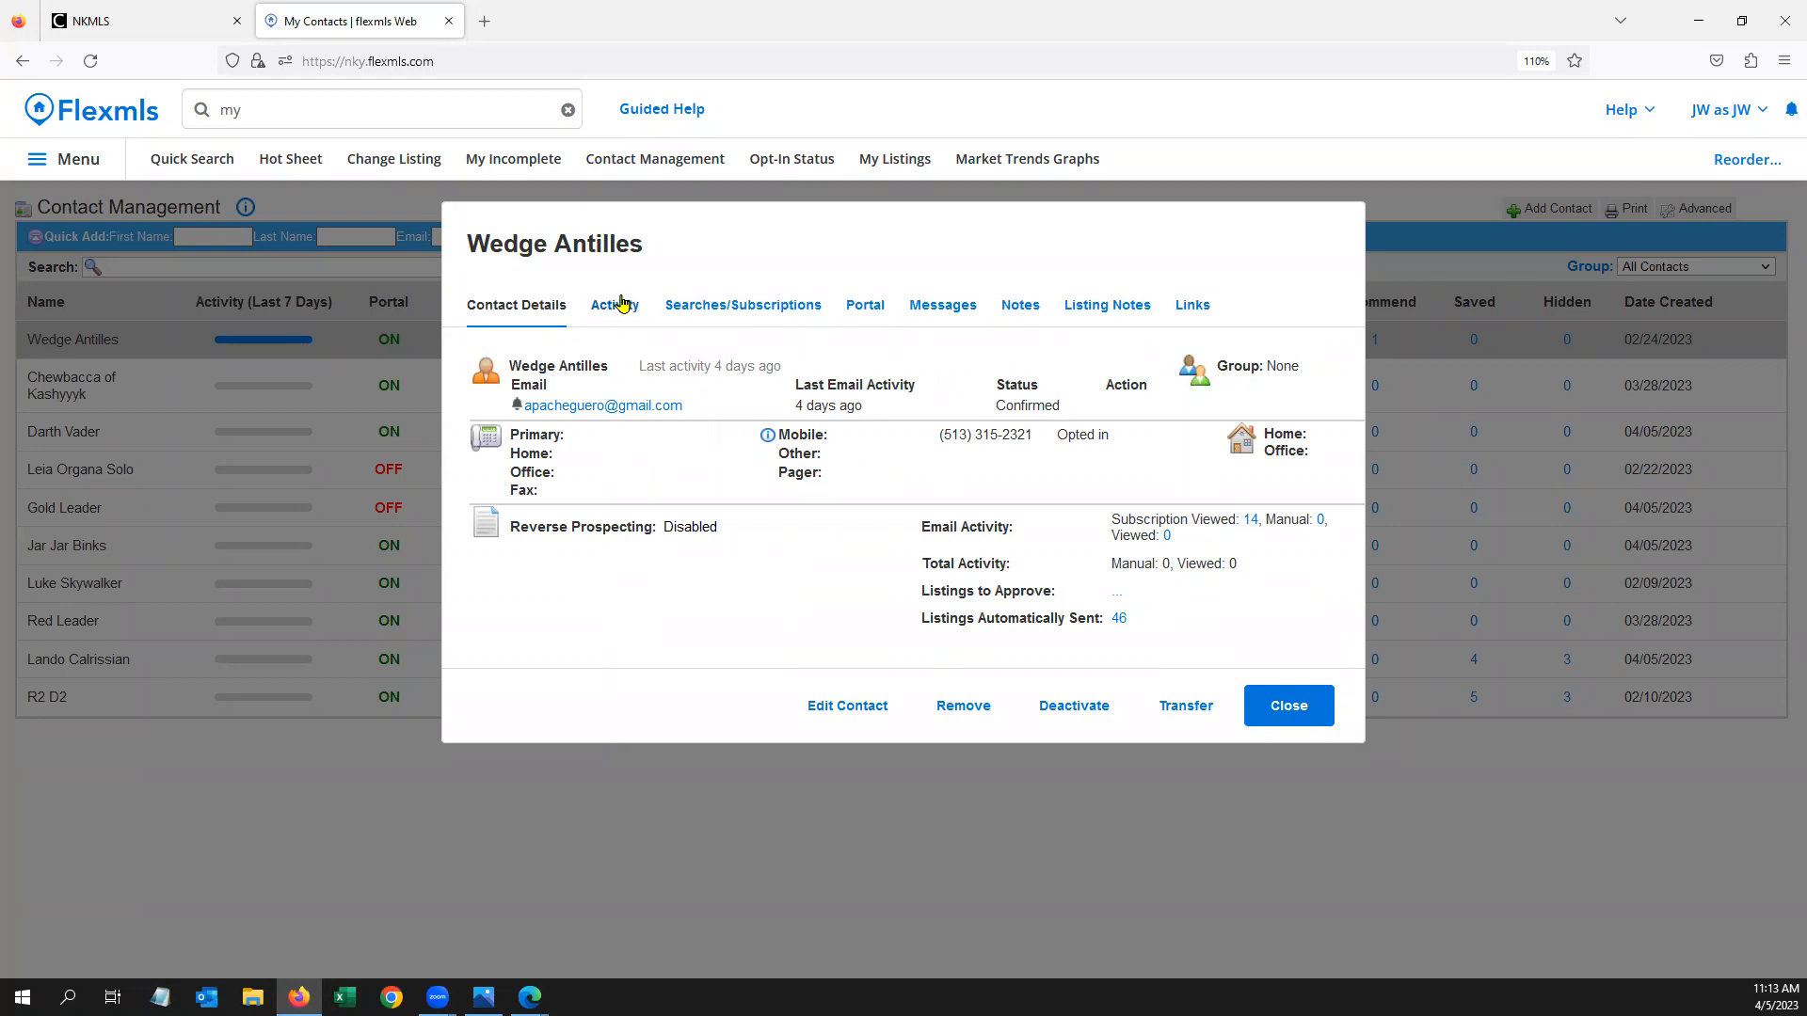
{"action": "left_click", "coordinate": [621, 318]}
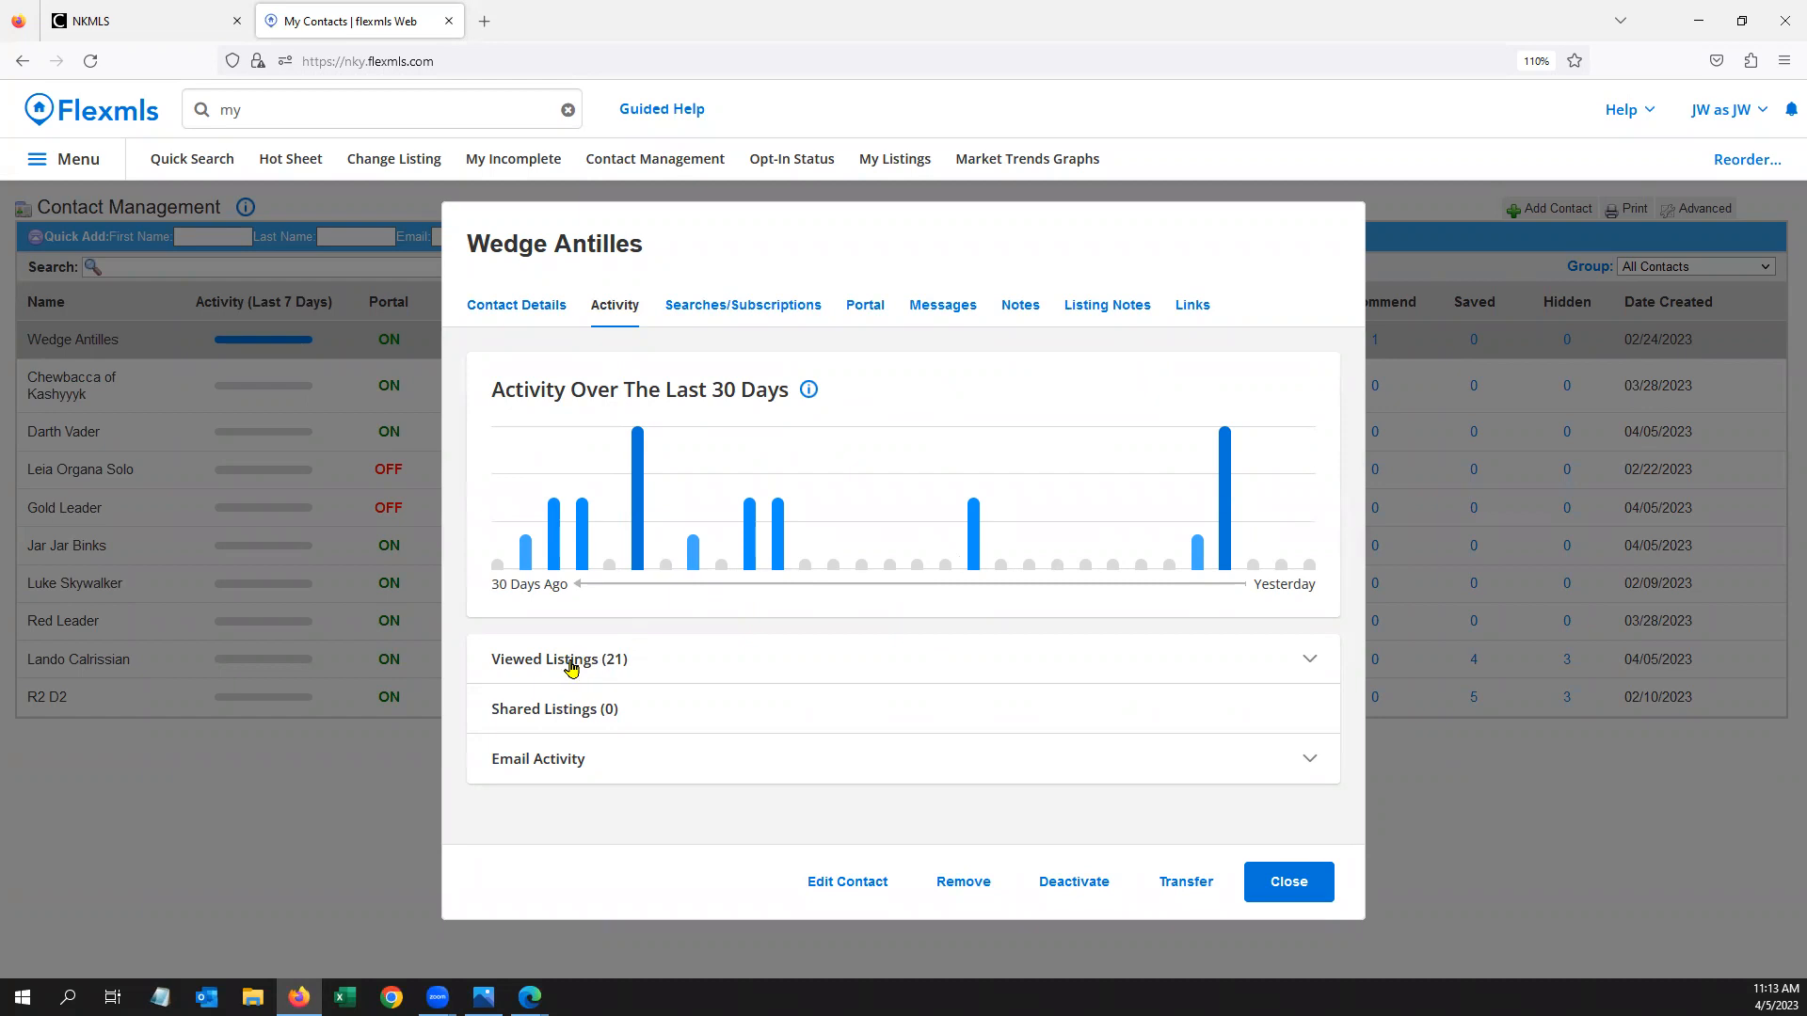
{"action": "left_click", "coordinate": [1312, 663]}
{"action": "scroll", "coordinate": [1332, 546], "scroll_direction": "down", "scroll_amount": 3}
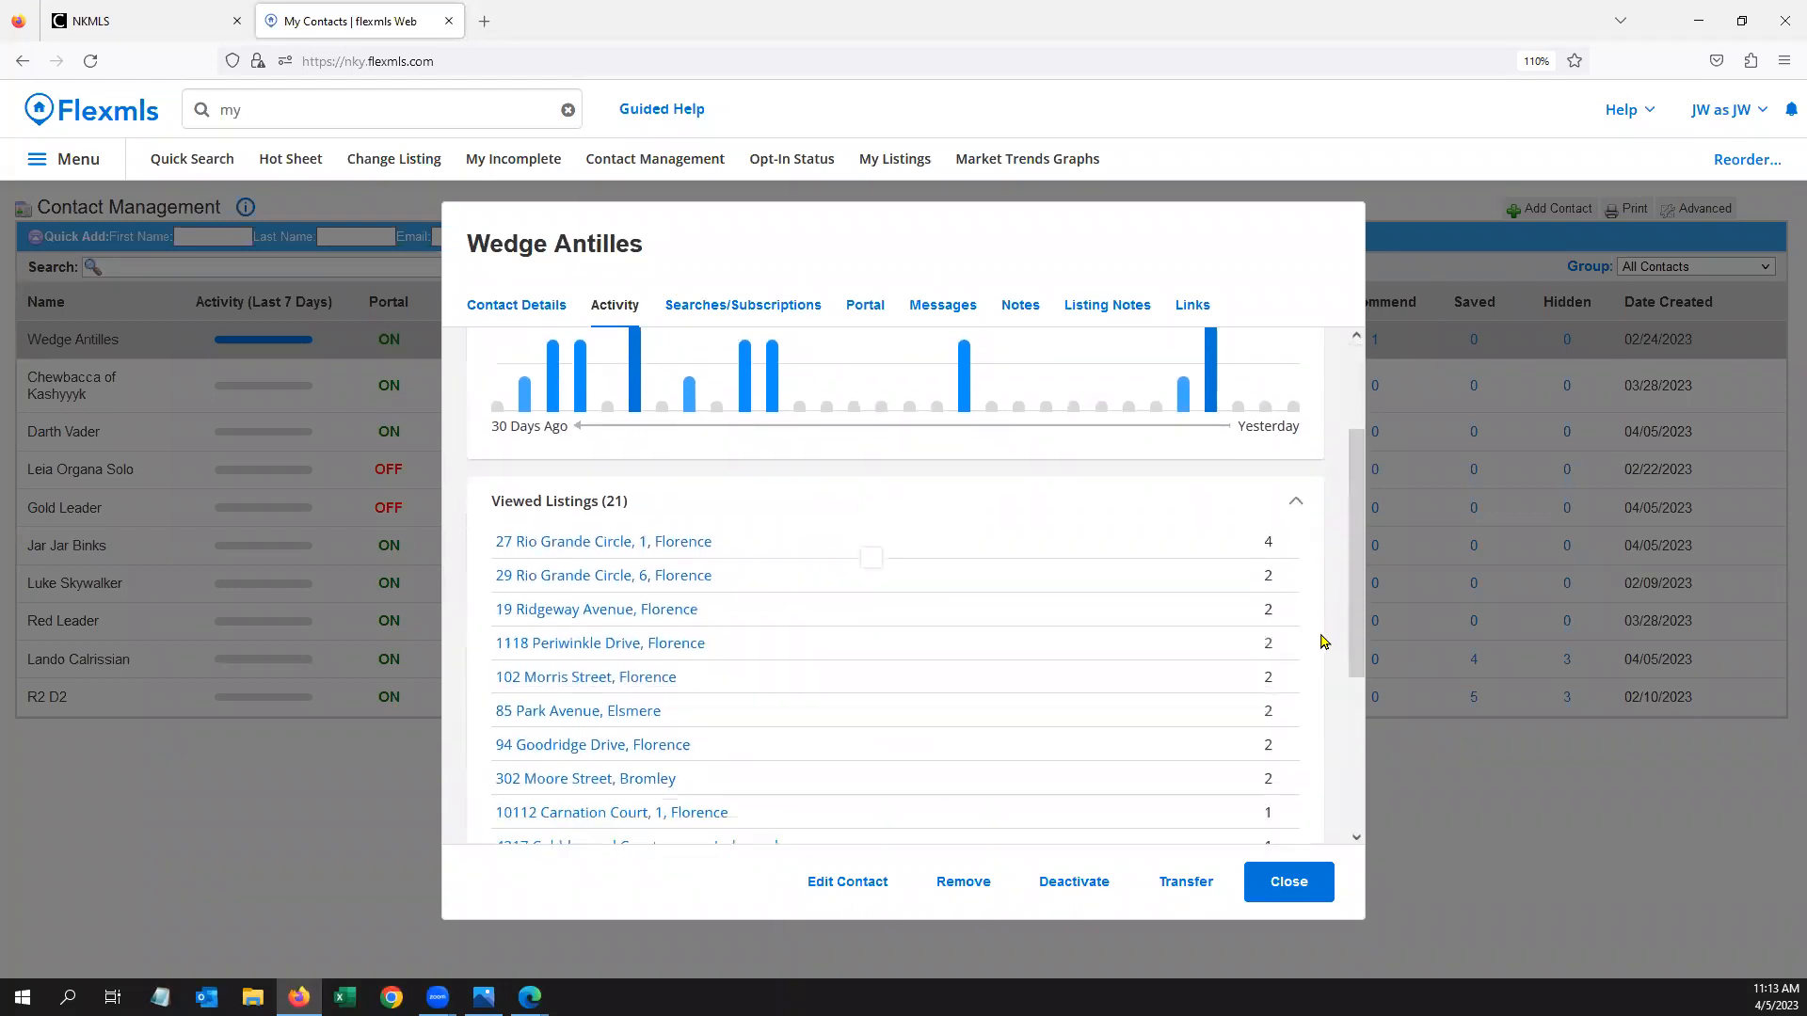
{"action": "scroll", "coordinate": [1322, 641], "scroll_direction": "down", "scroll_amount": 1}
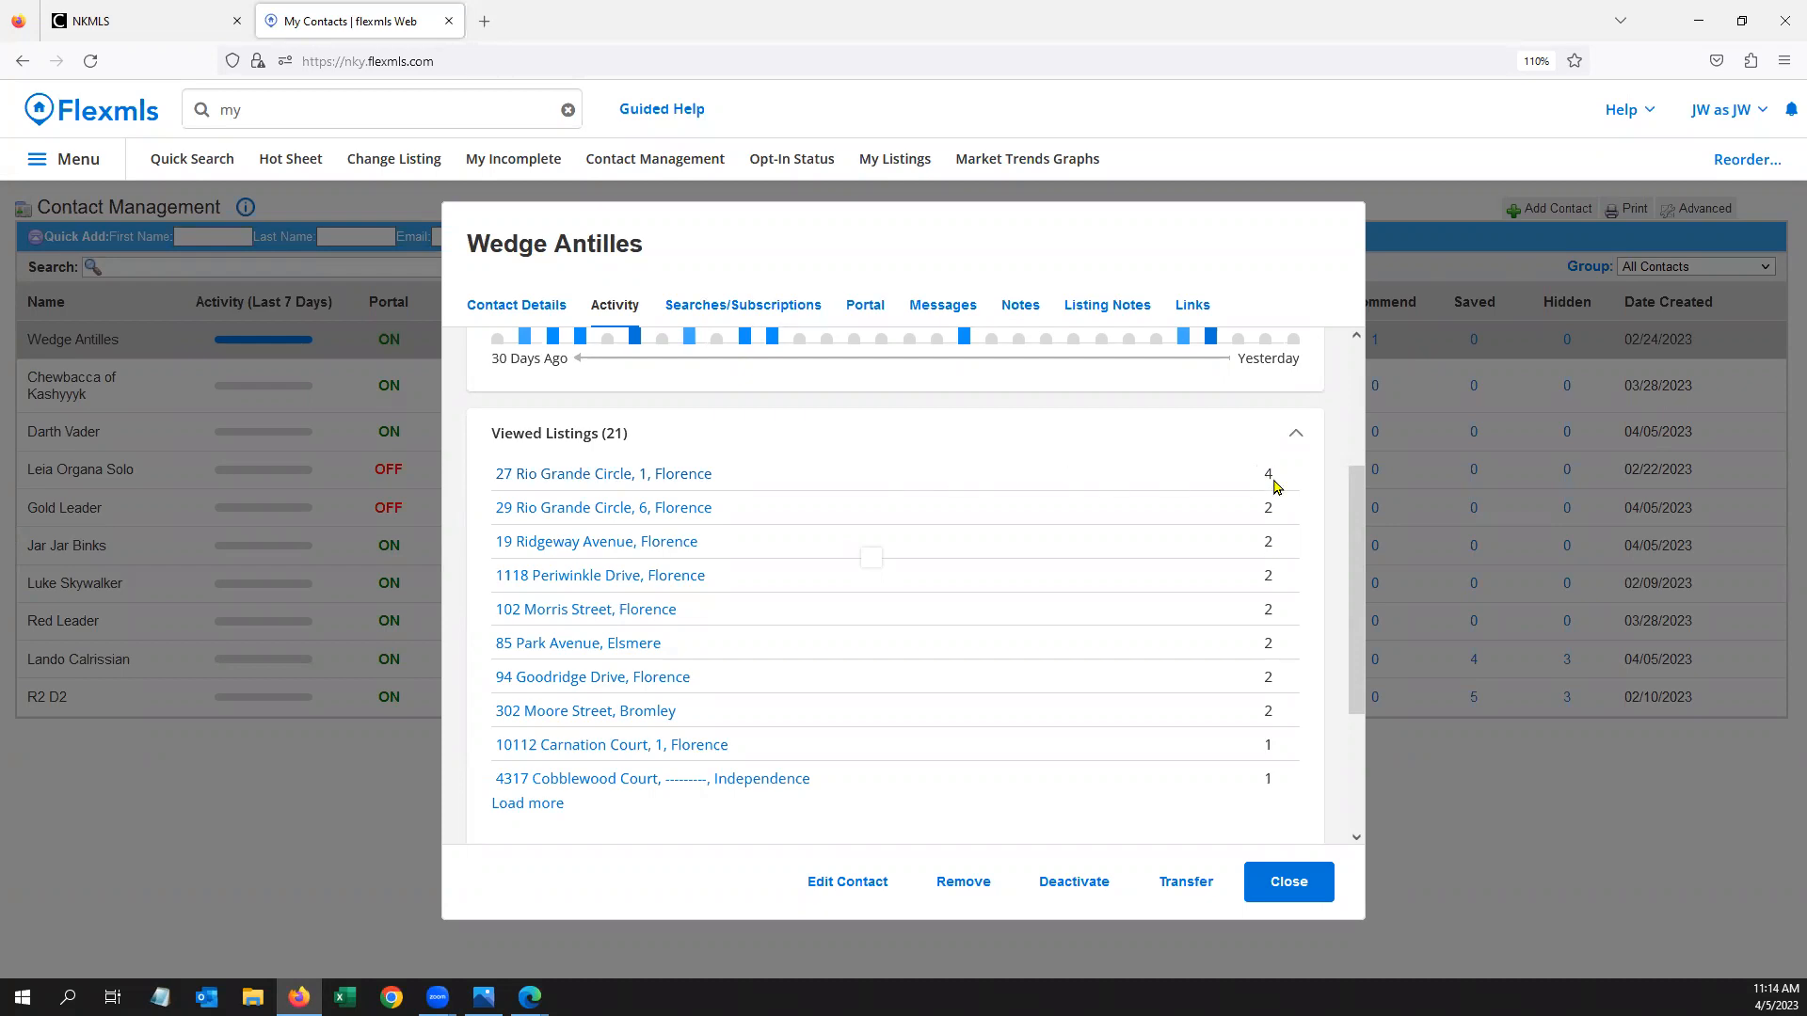
{"action": "scroll", "coordinate": [1268, 471], "scroll_direction": "down", "scroll_amount": 3}
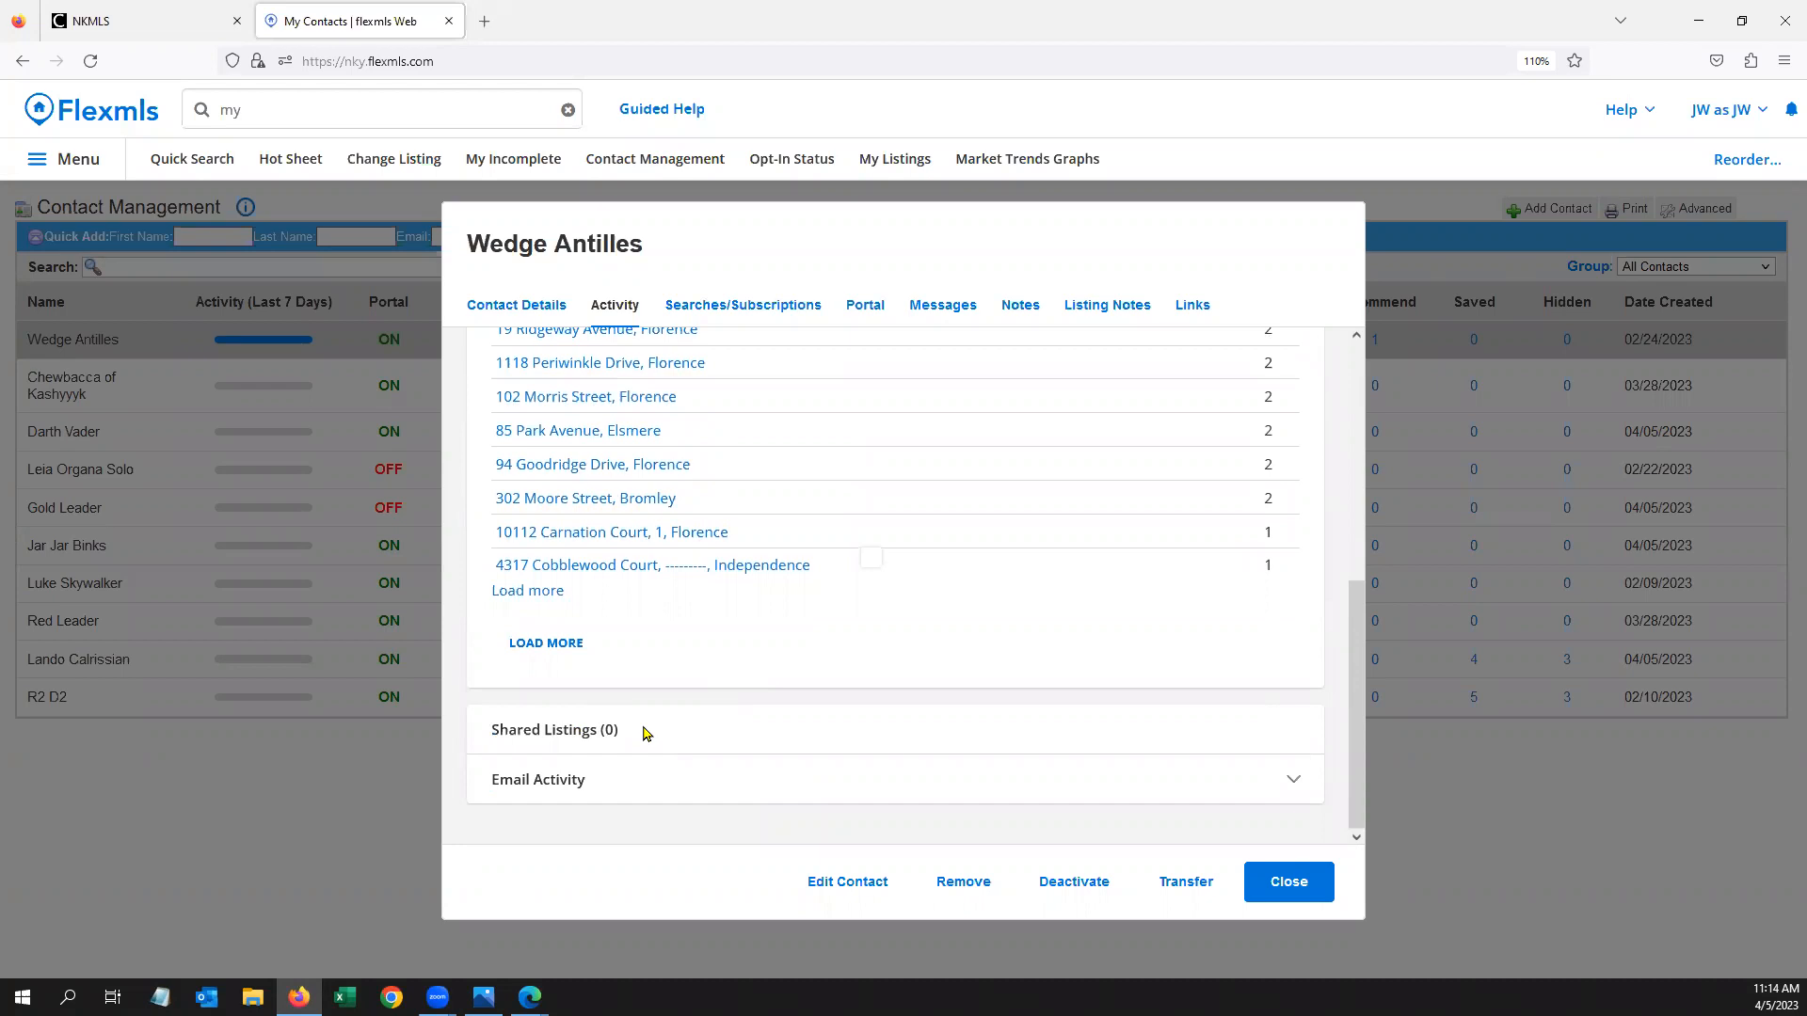
{"action": "left_click", "coordinate": [852, 777]}
{"action": "scroll", "coordinate": [1194, 633], "scroll_direction": "down", "scroll_amount": 2}
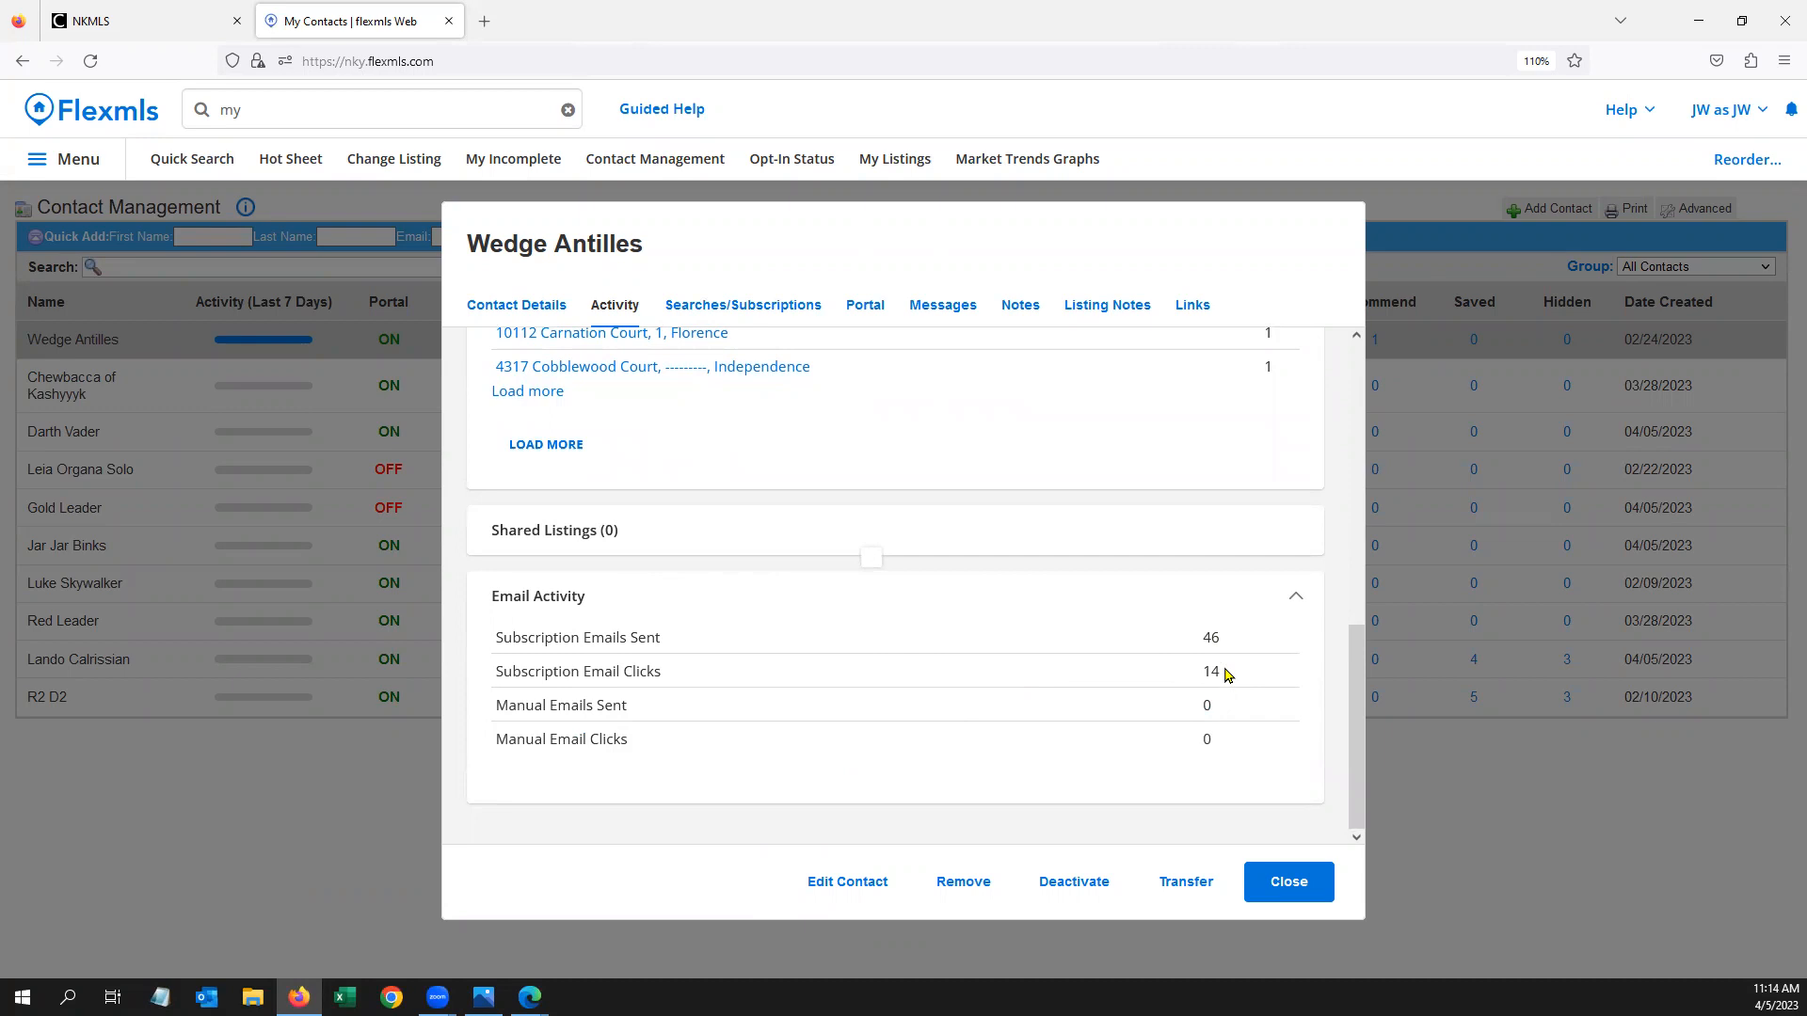
Check the contact's 'under 200k' Residential search, then their portal summary showing 2 listings hidden by agent
{"action": "left_click", "coordinate": [756, 311]}
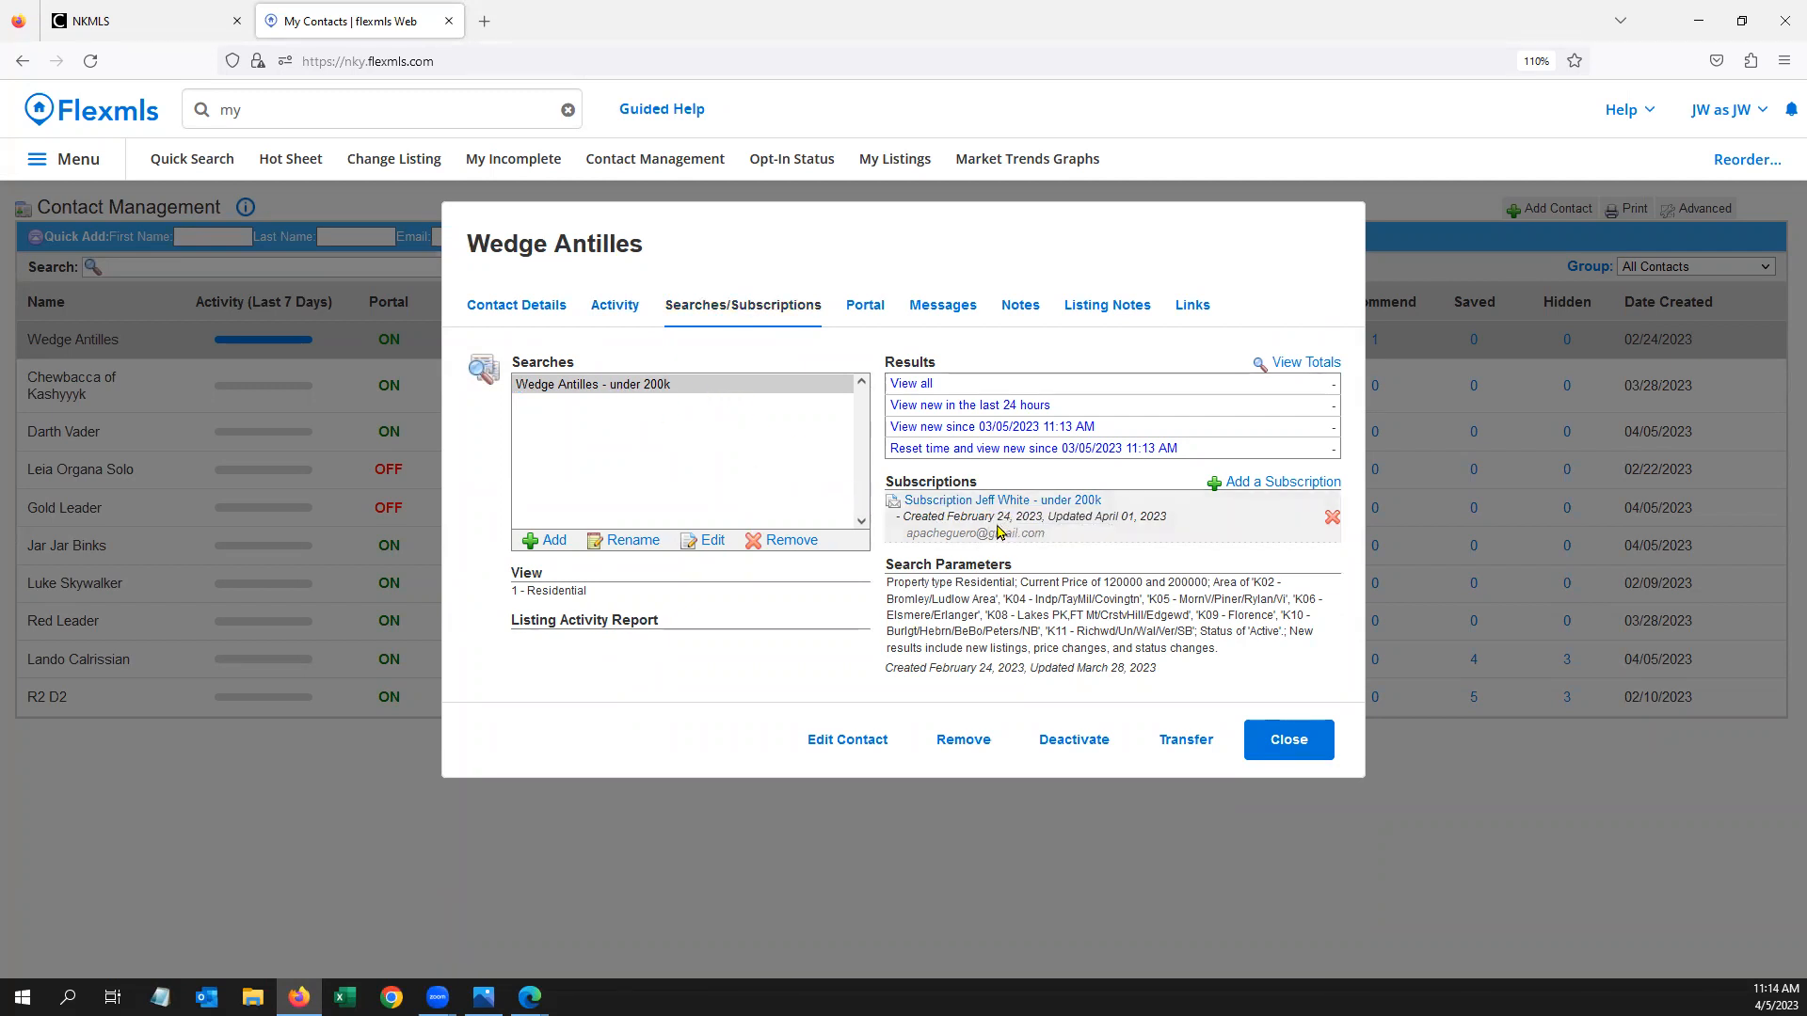
{"action": "left_click", "coordinate": [857, 303]}
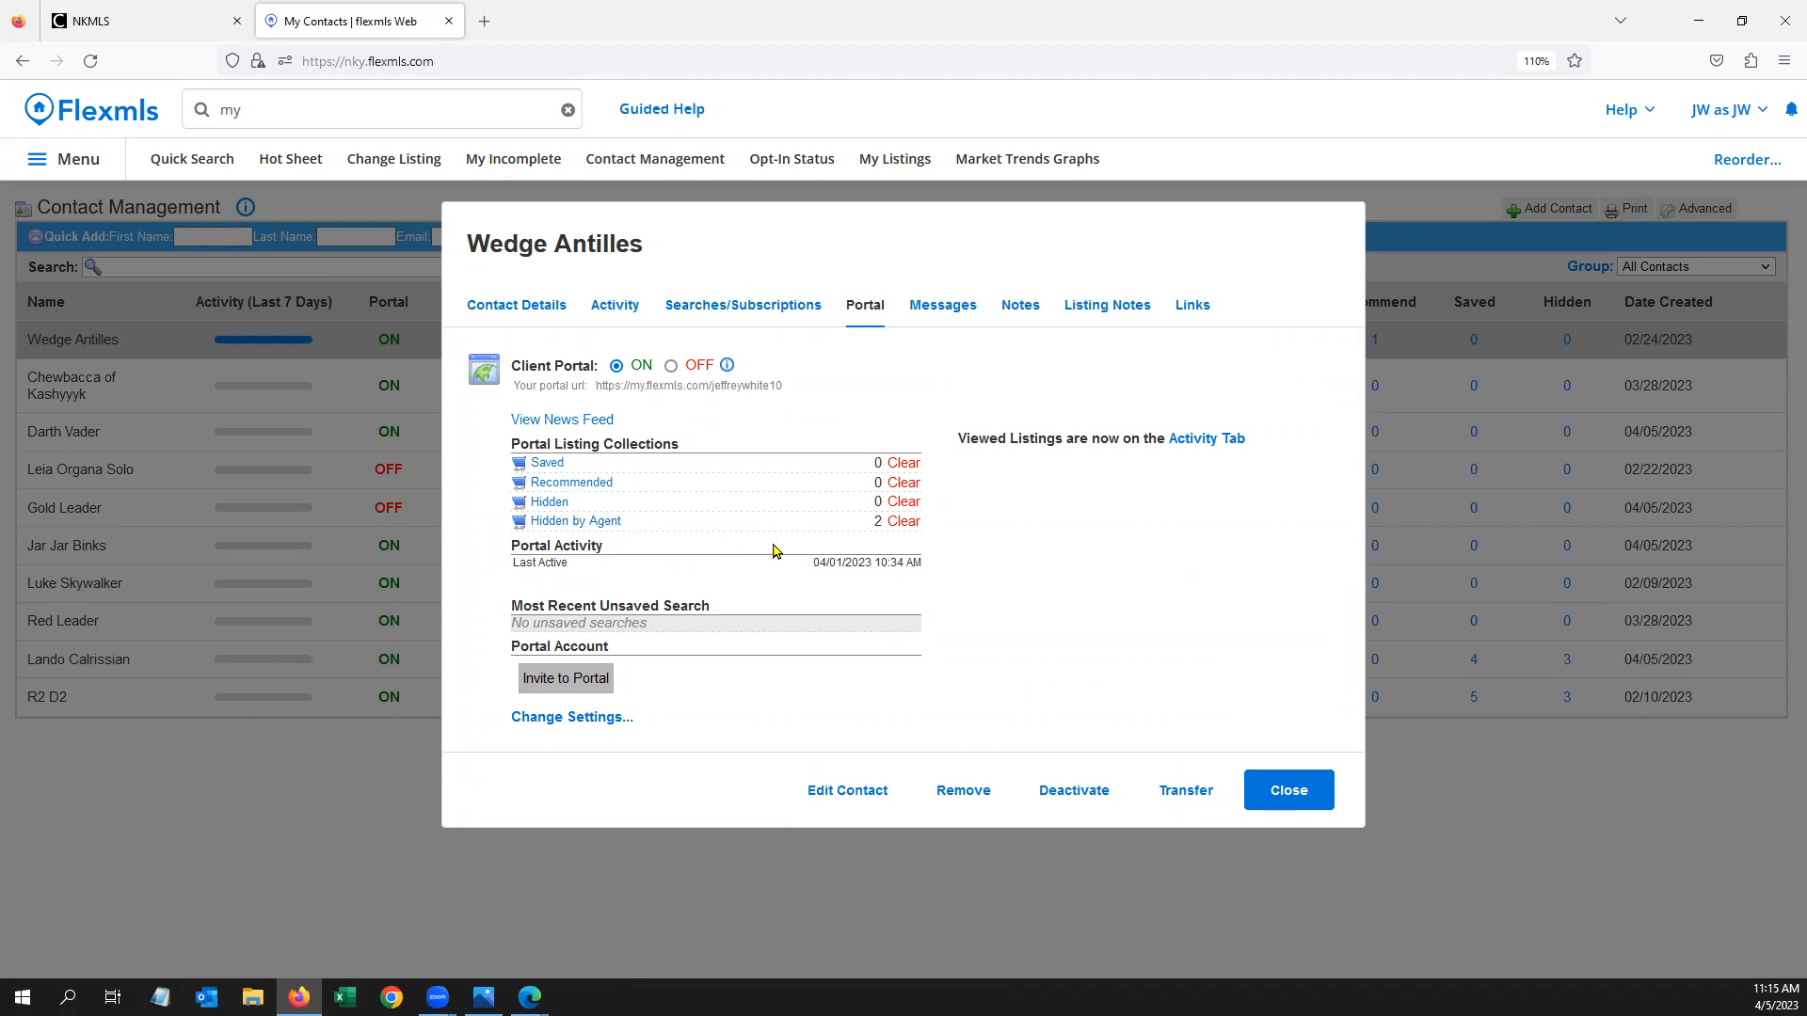
Review the contact's 42-listing portal News Feed in a new tab, then close it and the dialog
{"action": "left_click", "coordinate": [582, 426]}
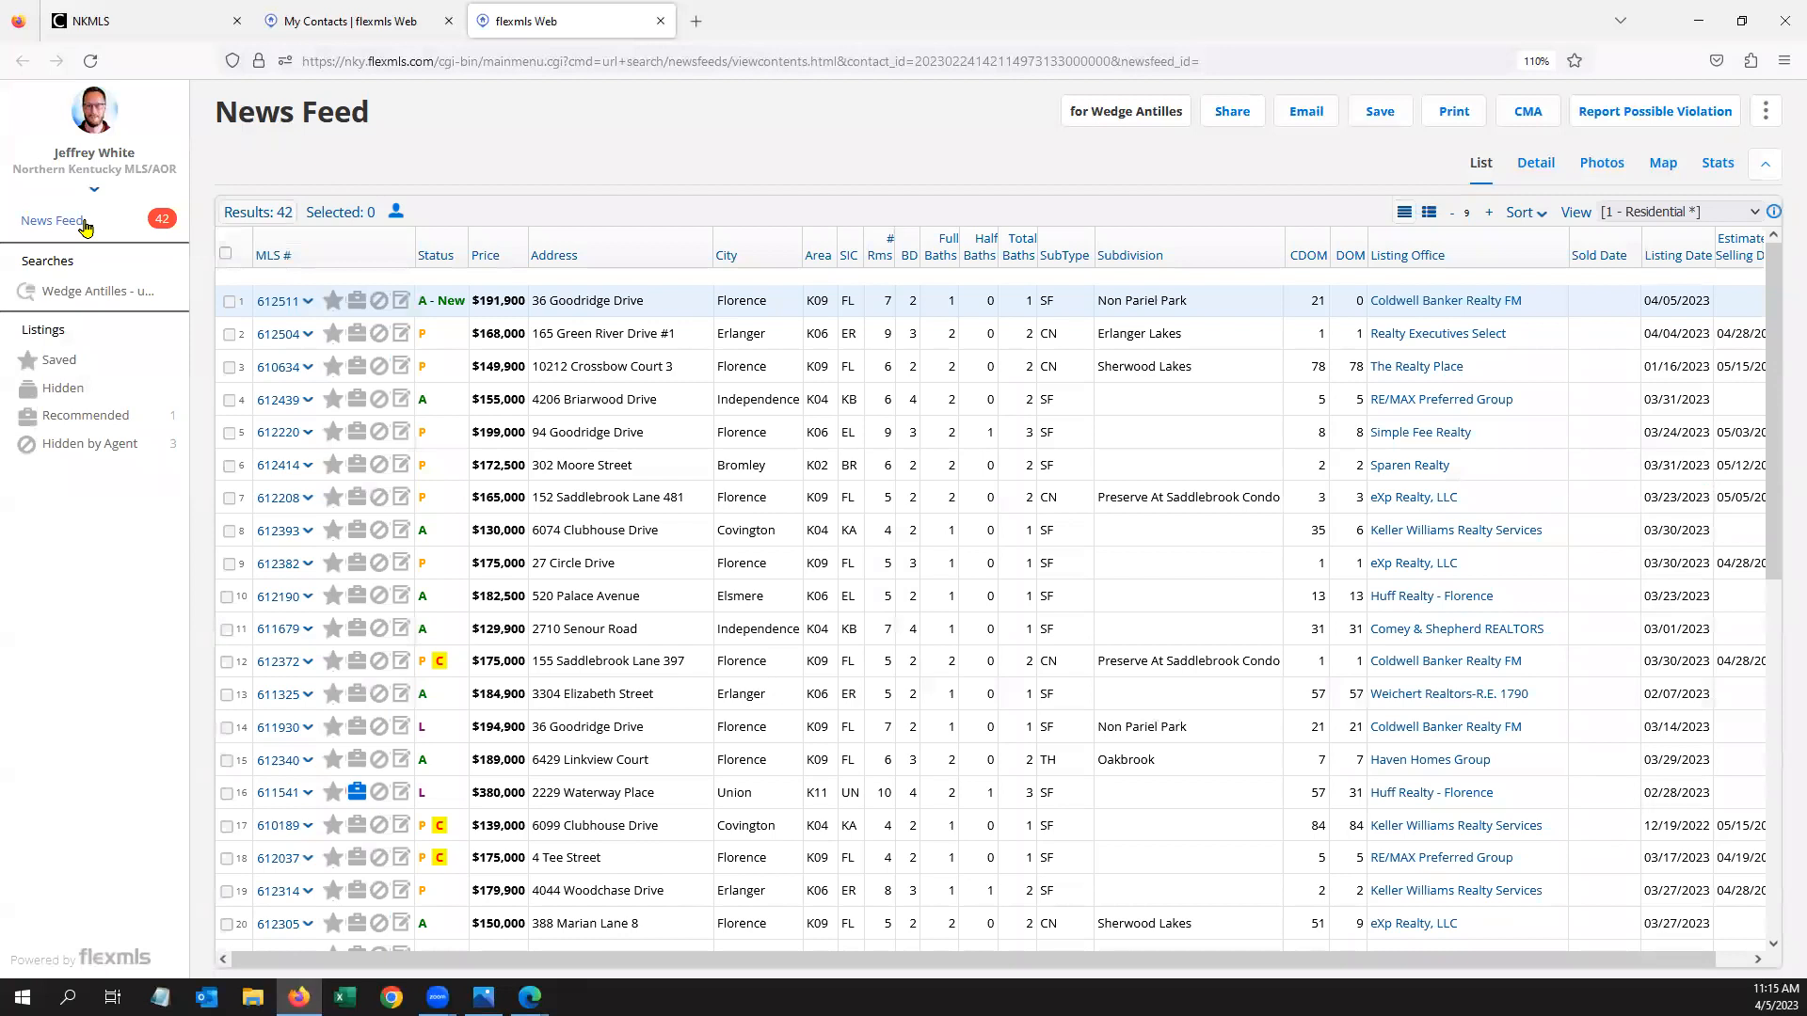
{"action": "left_click", "coordinate": [84, 224]}
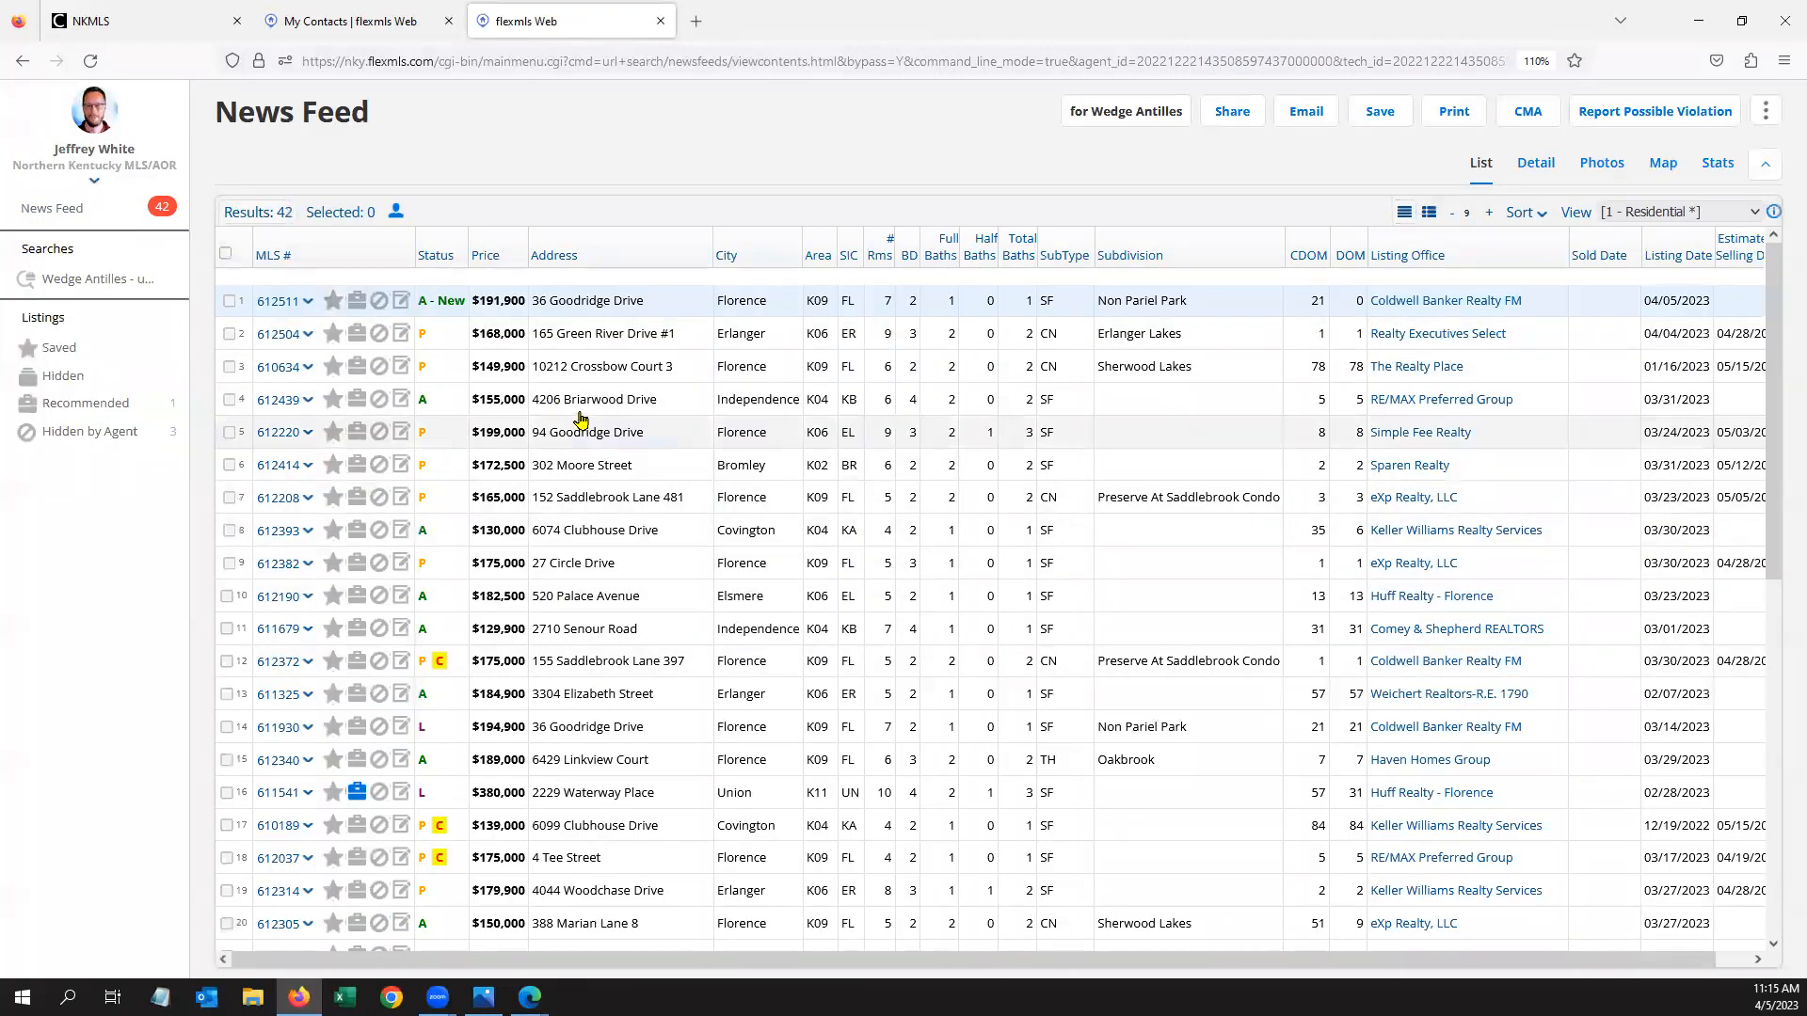
{"action": "scroll", "coordinate": [577, 524], "scroll_direction": "down", "scroll_amount": 2}
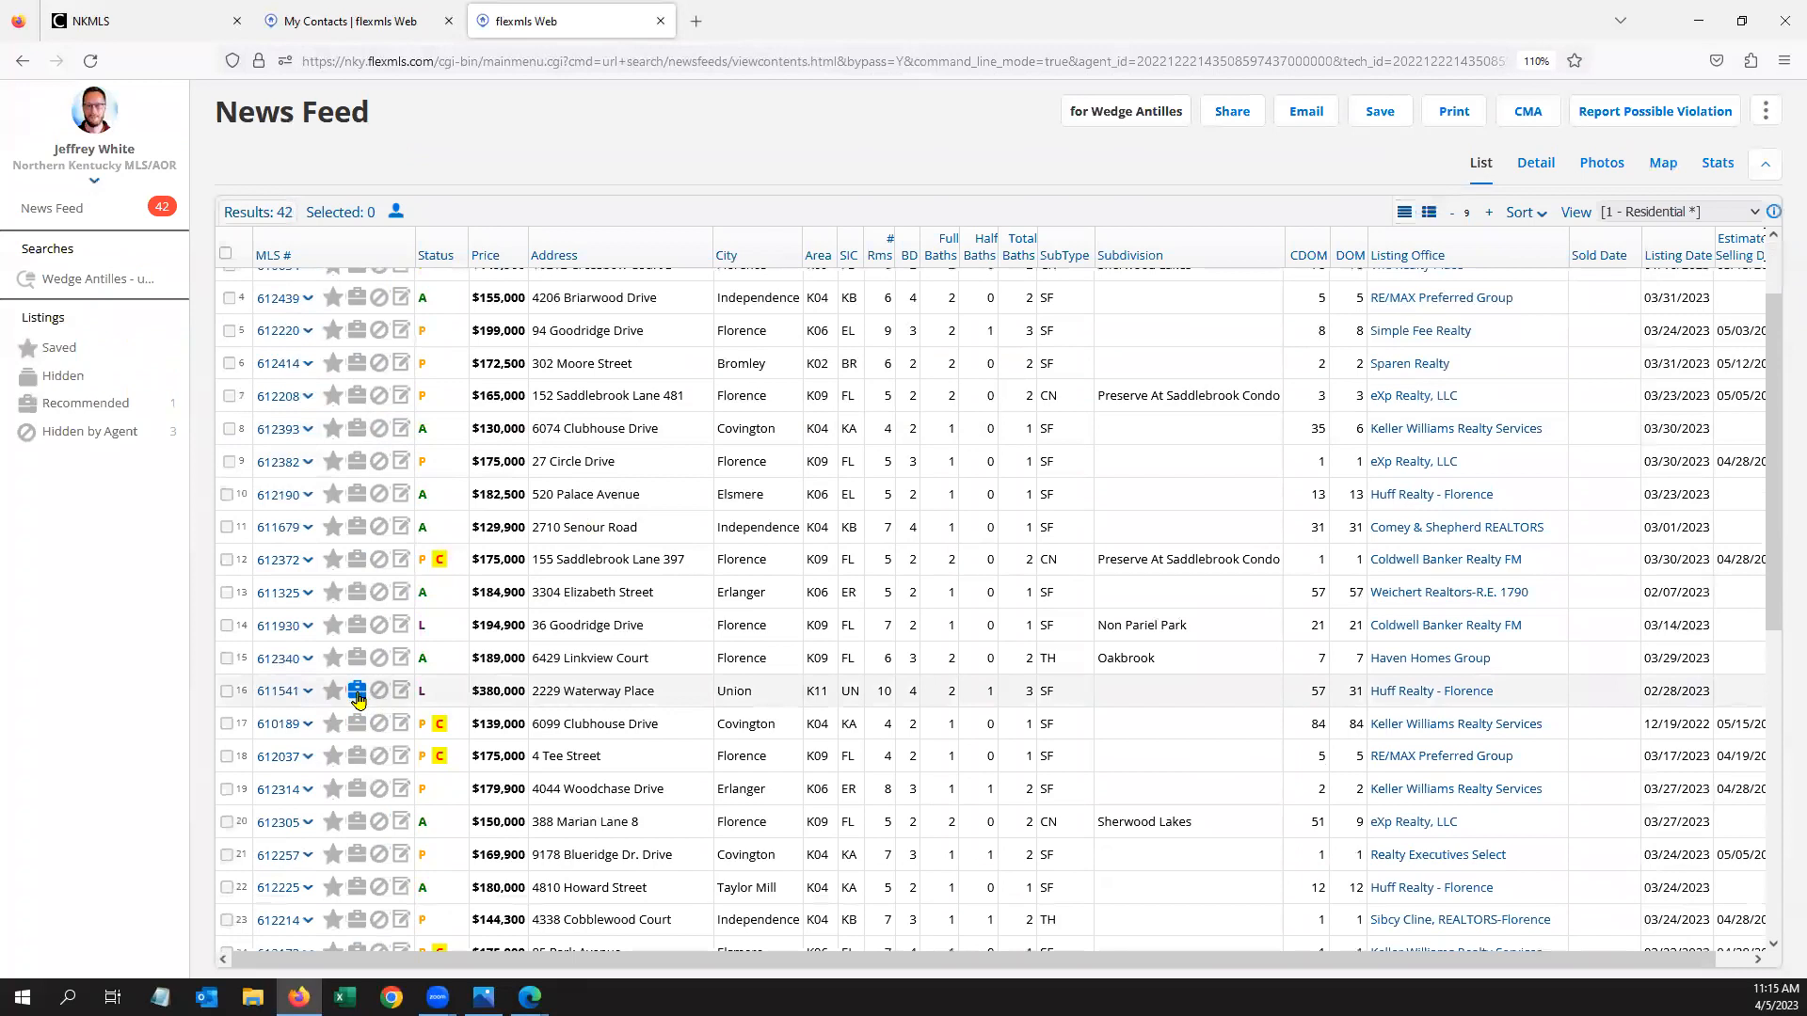
{"action": "scroll", "coordinate": [466, 732], "scroll_direction": "up", "scroll_amount": 2}
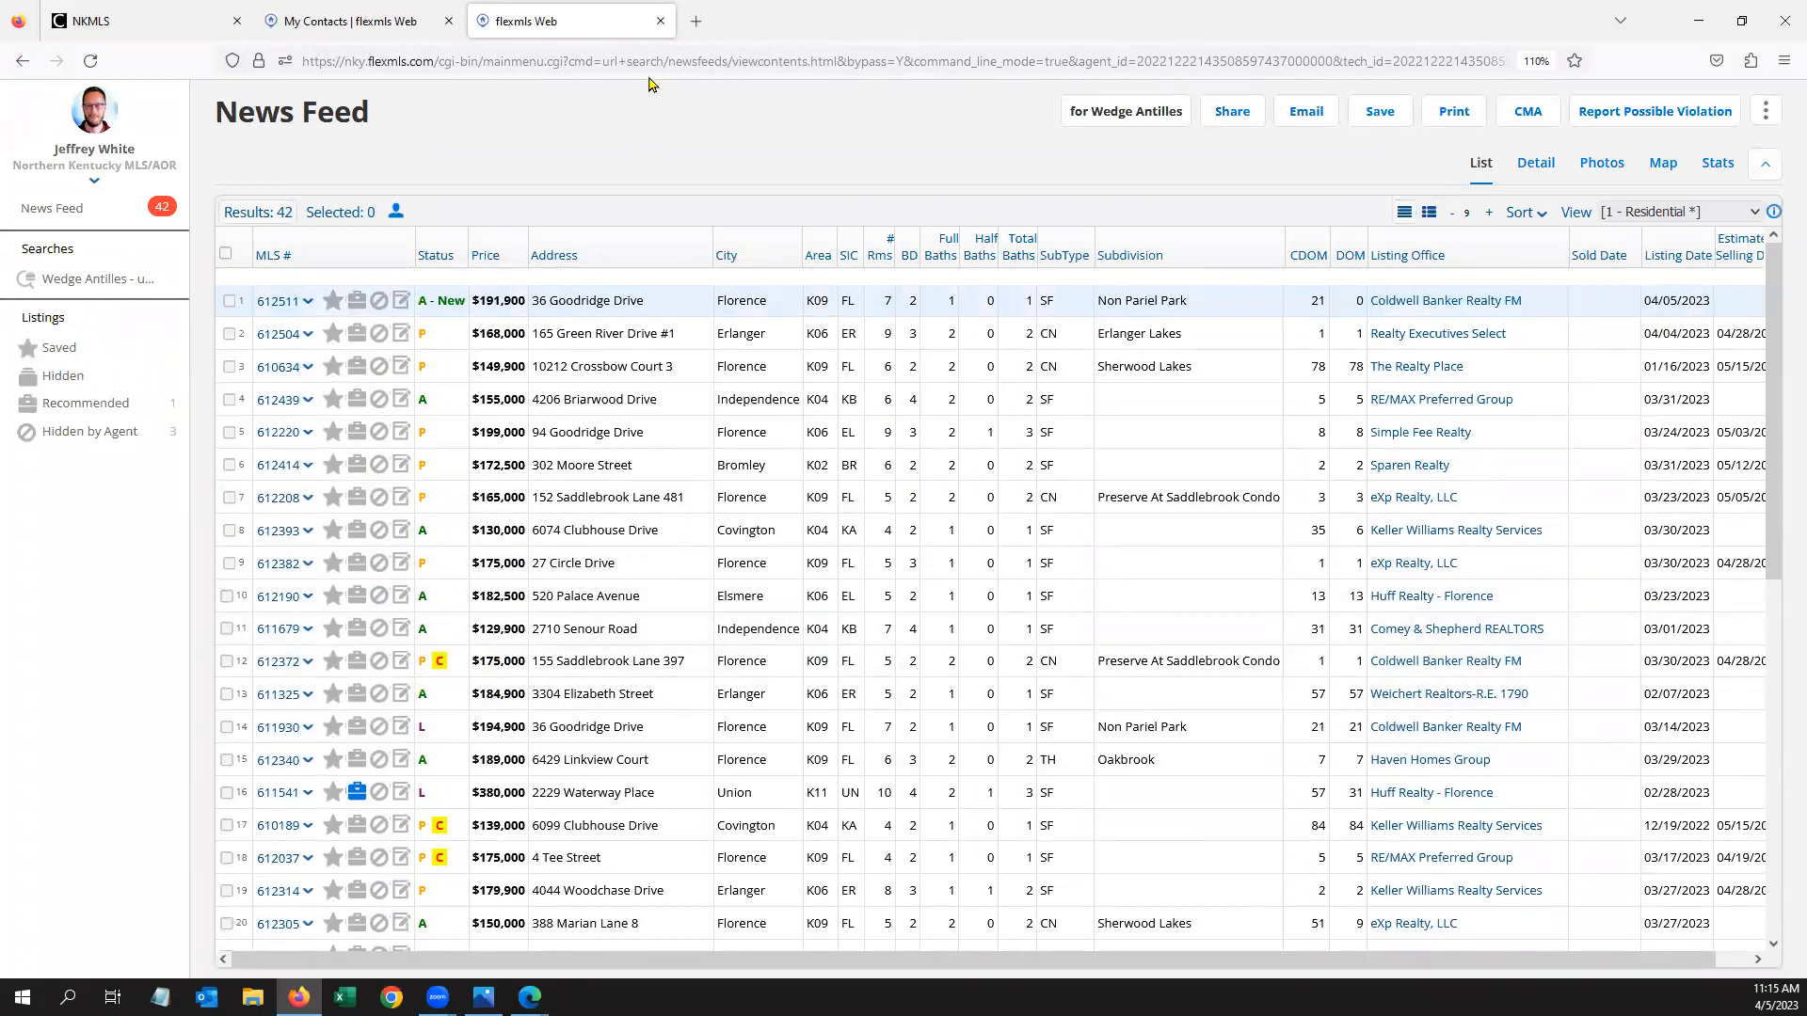
{"action": "left_click", "coordinate": [661, 21]}
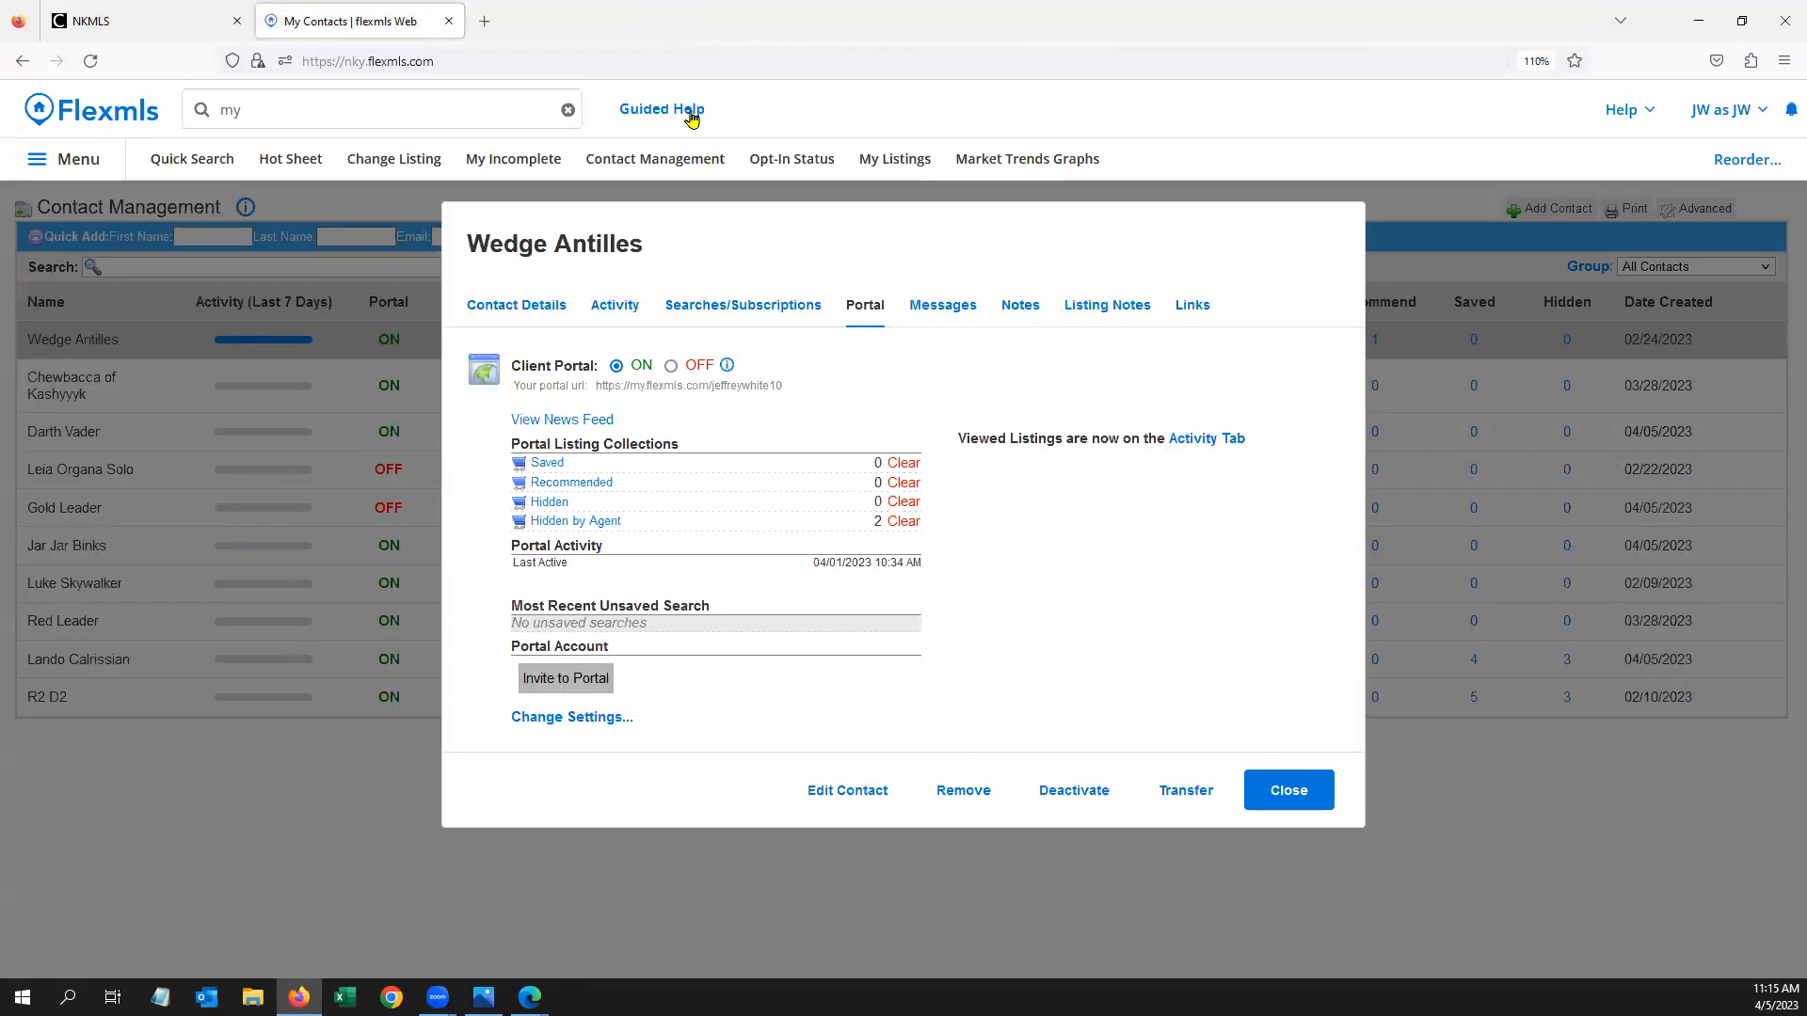
{"action": "left_click", "coordinate": [1279, 793]}
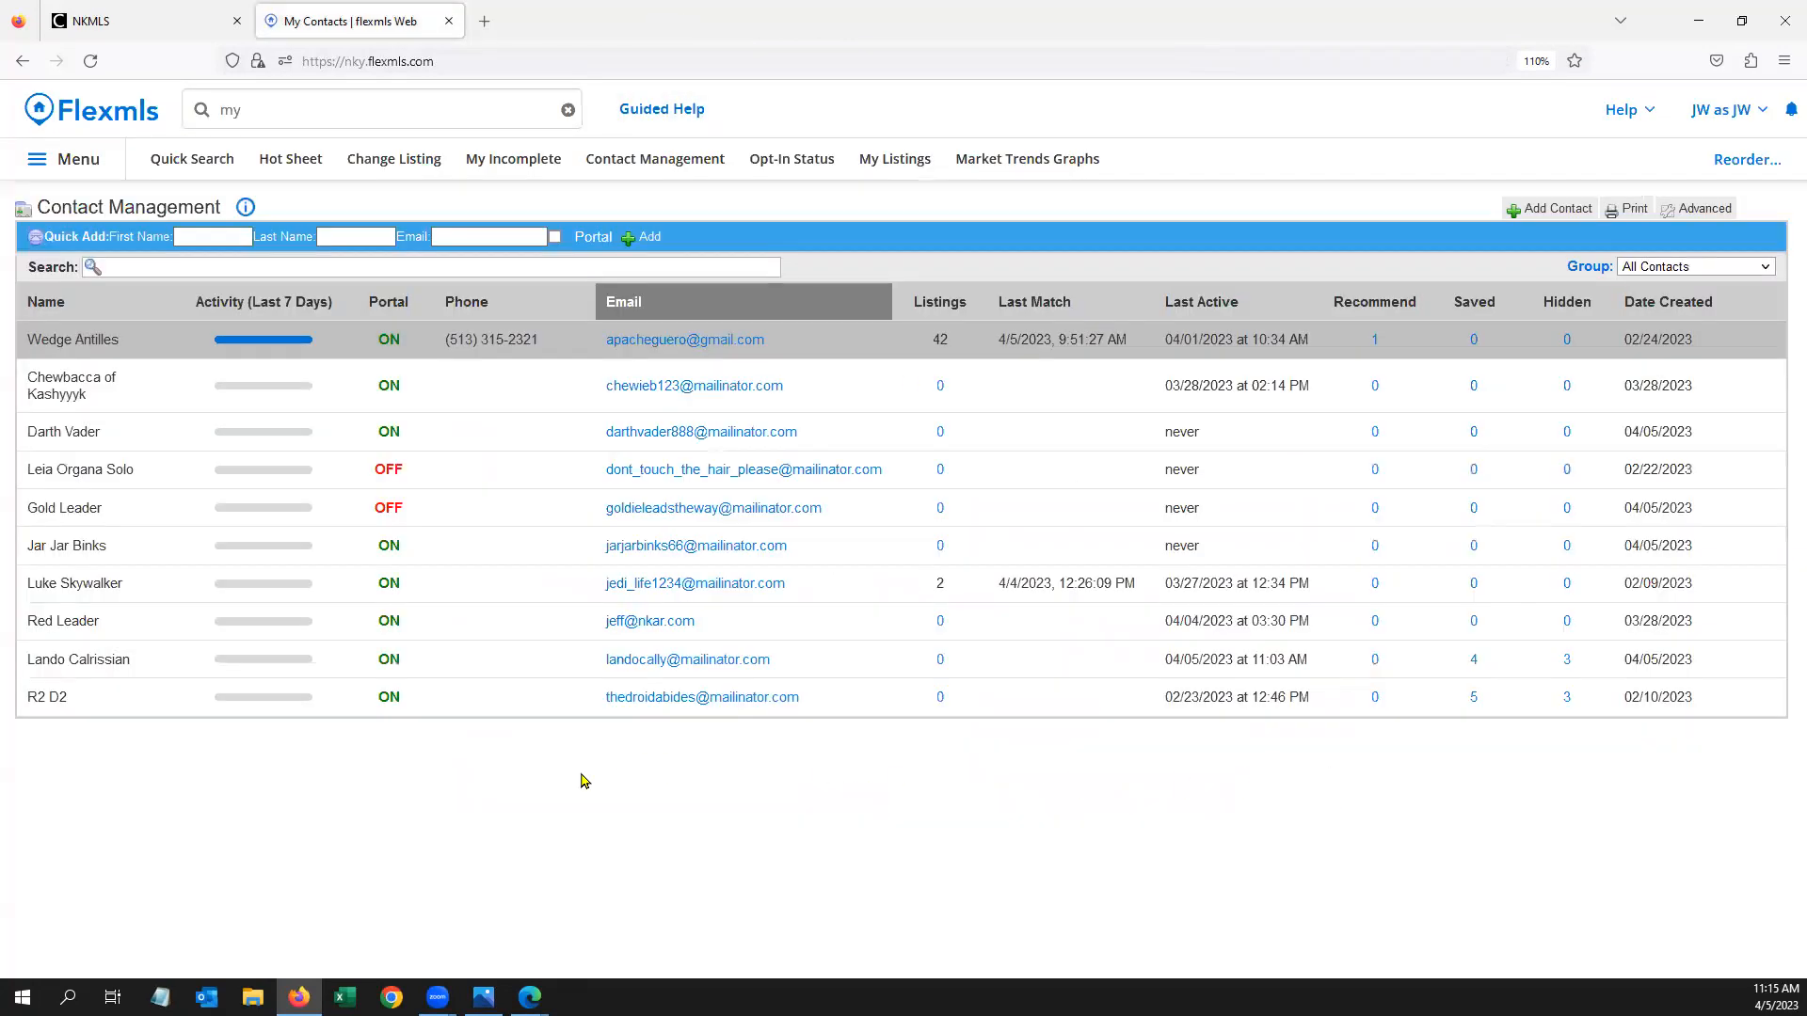
Review the 4-saved-listings contact's 7 viewed listings and their '250 to 300k' Residential saved search
{"action": "left_click", "coordinate": [144, 664]}
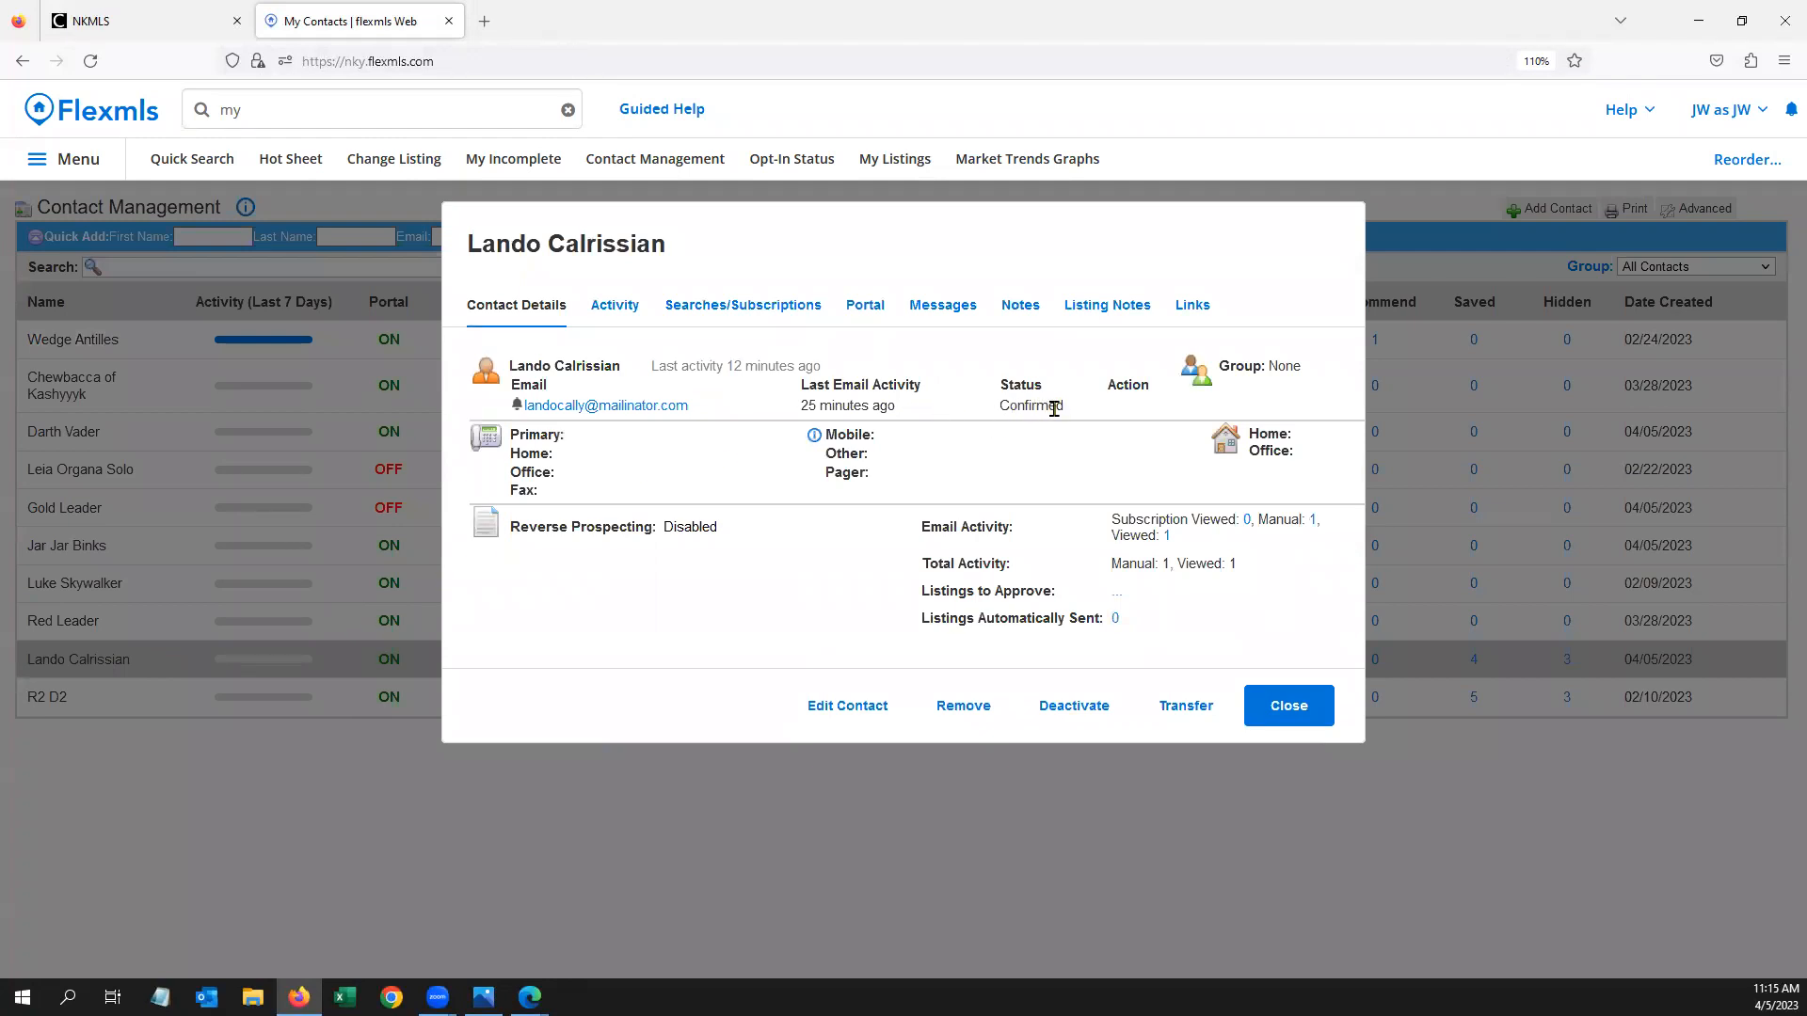
{"action": "left_click", "coordinate": [616, 309]}
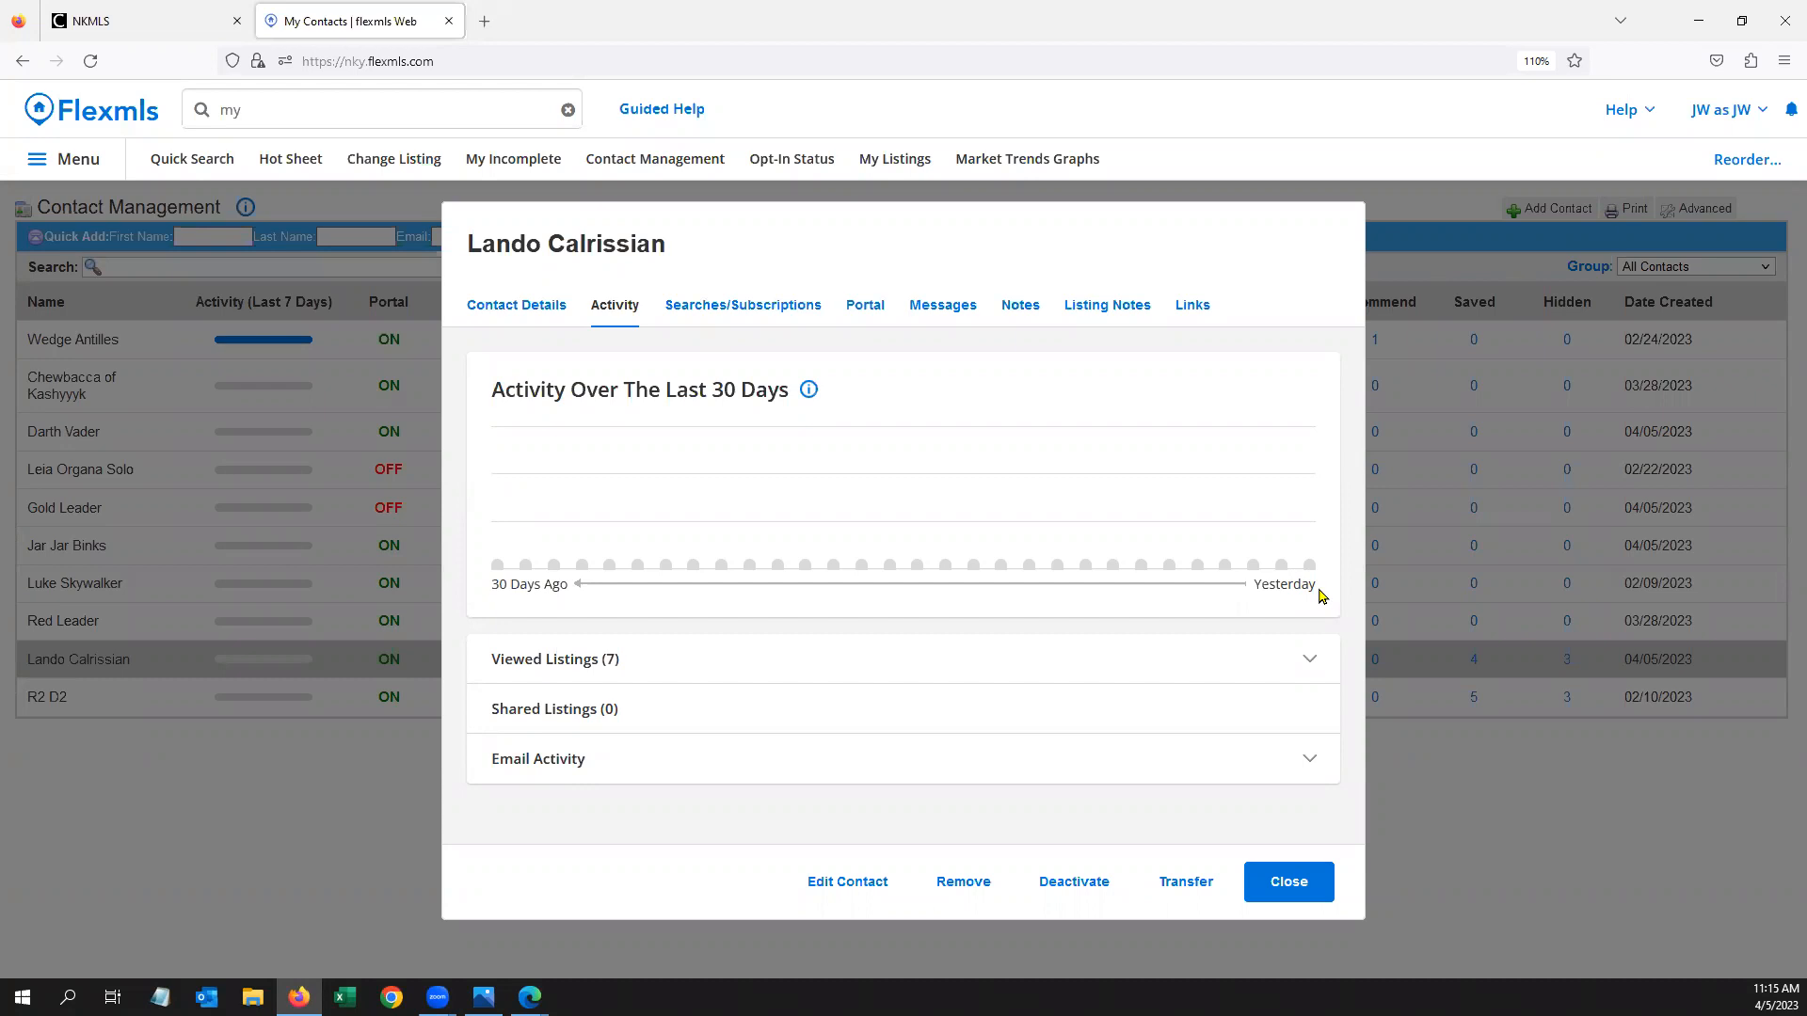
{"action": "left_click", "coordinate": [668, 660]}
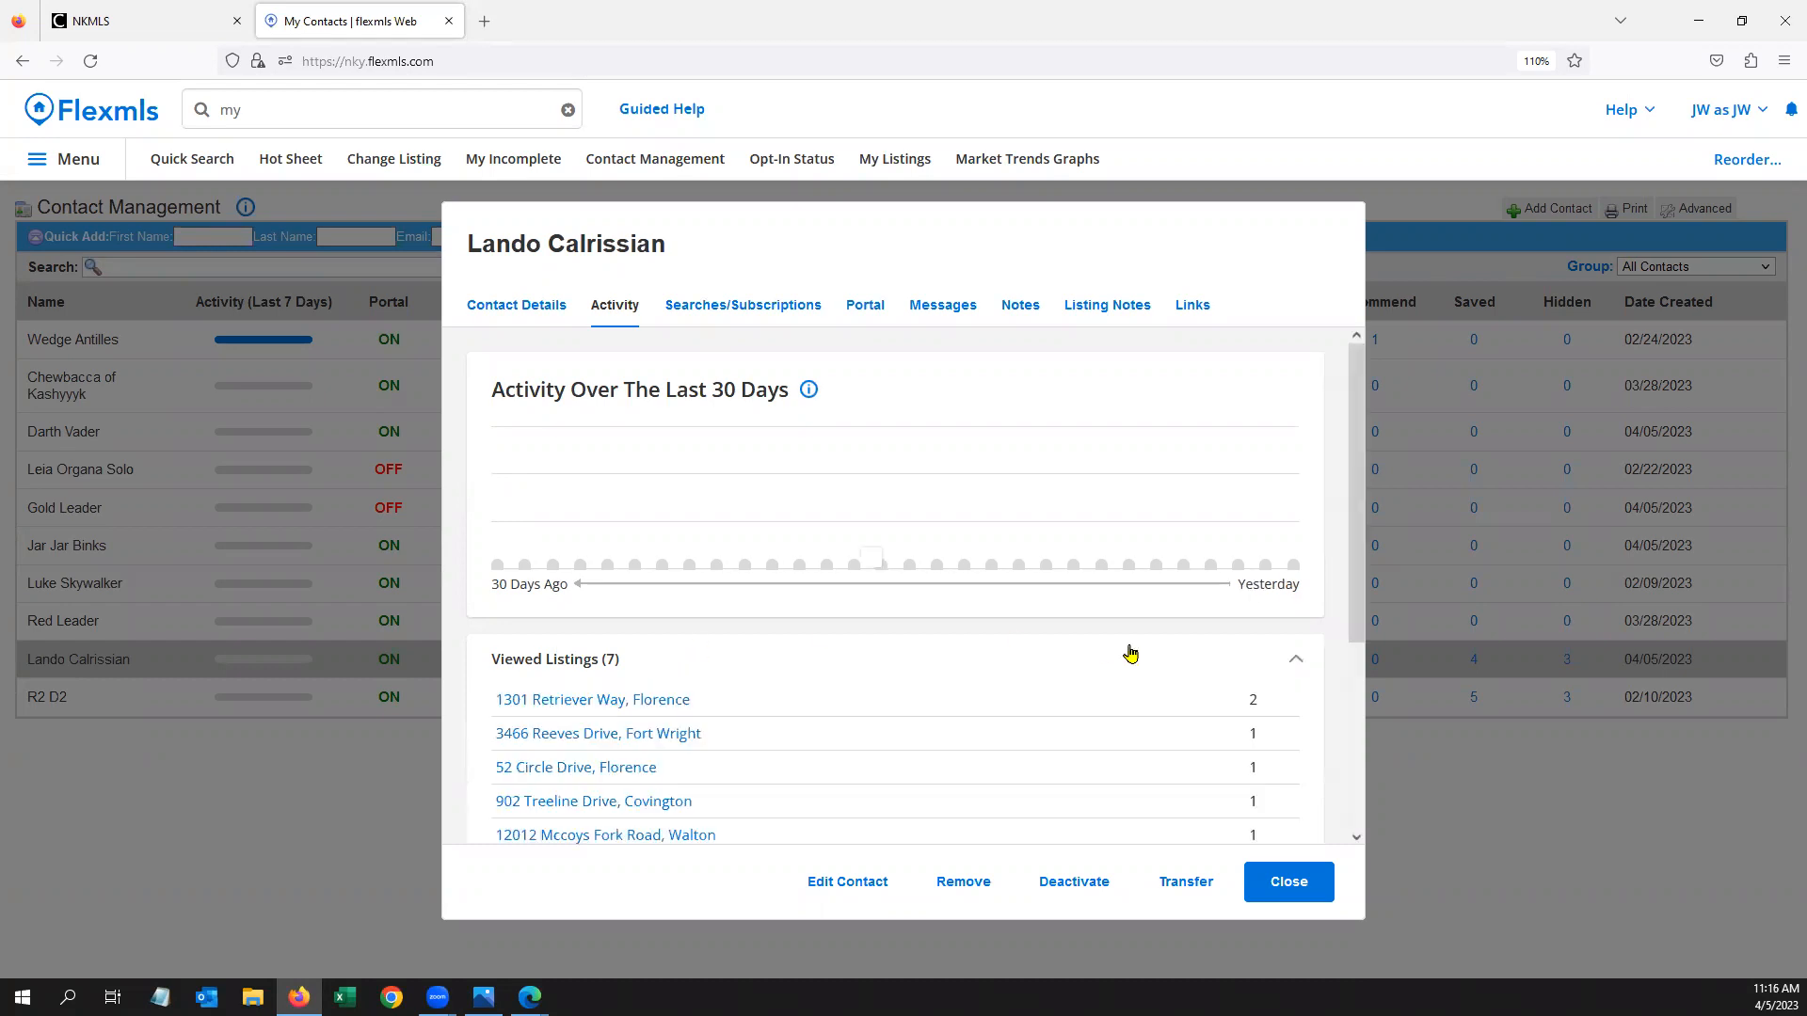
{"action": "scroll", "coordinate": [1136, 656], "scroll_direction": "down", "scroll_amount": 1}
{"action": "scroll", "coordinate": [1136, 652], "scroll_direction": "down", "scroll_amount": 1}
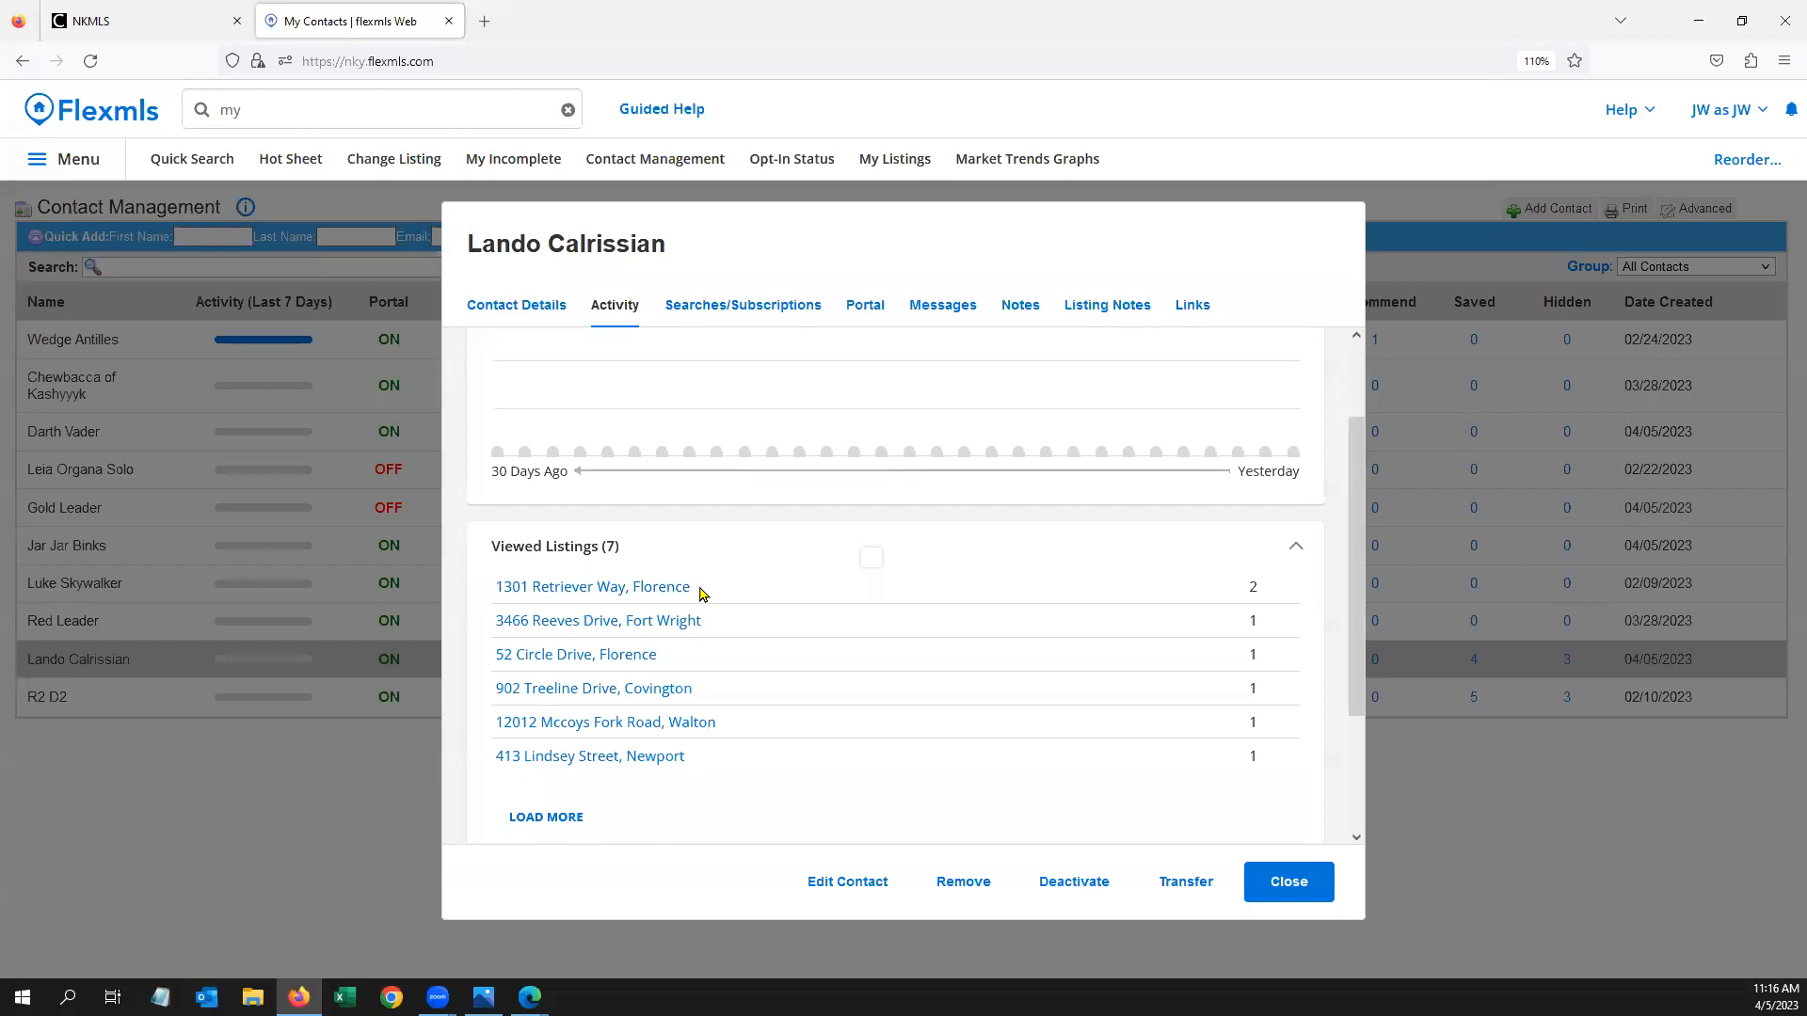
{"action": "scroll", "coordinate": [759, 634], "scroll_direction": "down", "scroll_amount": 1}
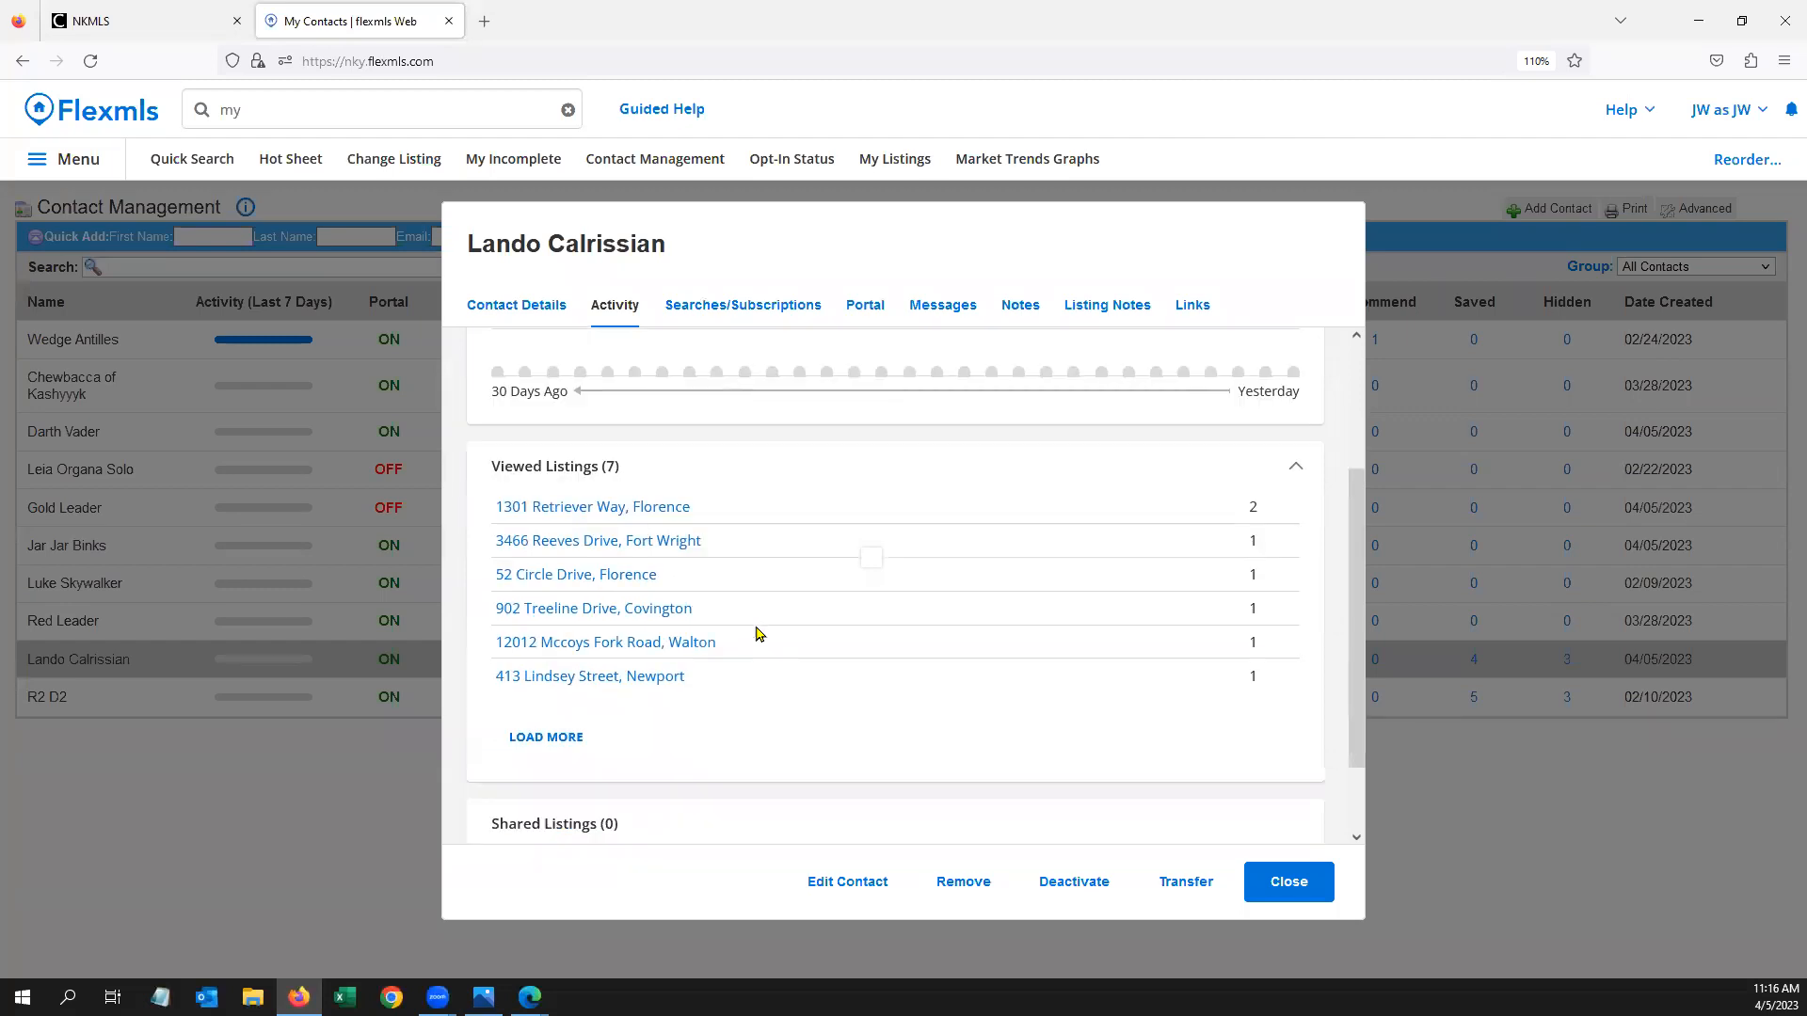
{"action": "scroll", "coordinate": [758, 634], "scroll_direction": "down", "scroll_amount": 1}
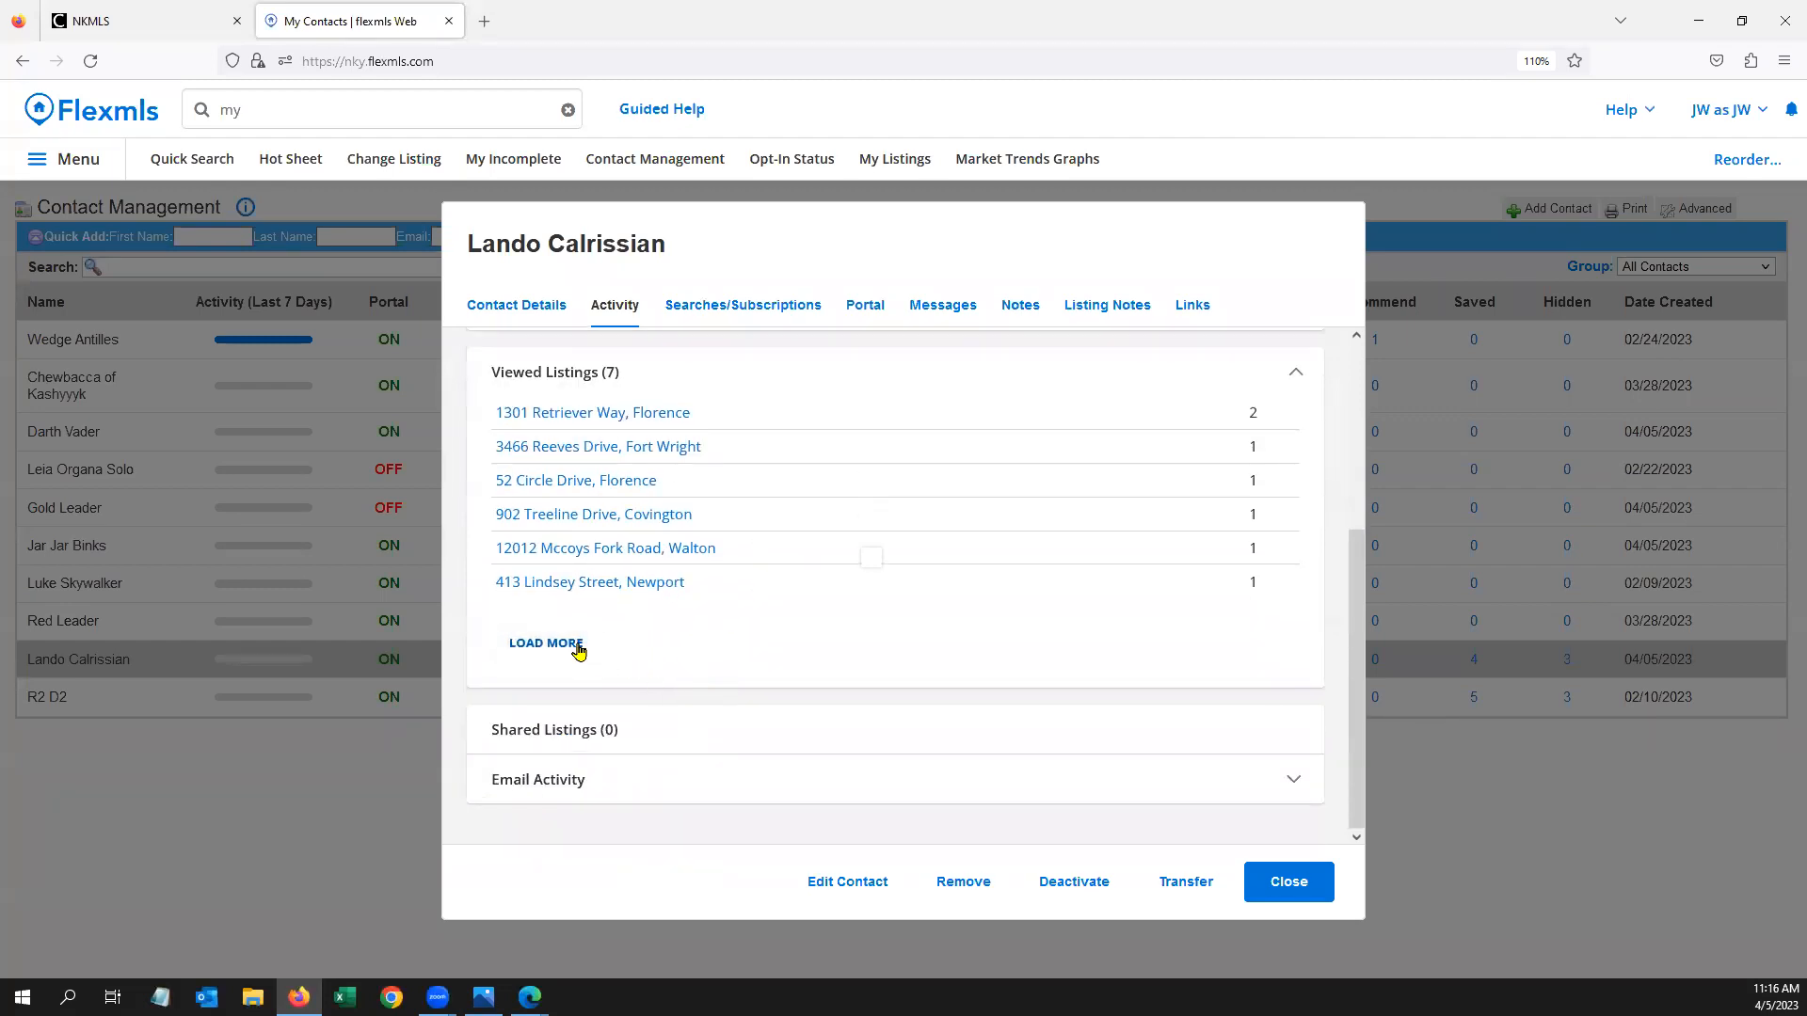
{"action": "scroll", "coordinate": [674, 697], "scroll_direction": "up", "scroll_amount": 3}
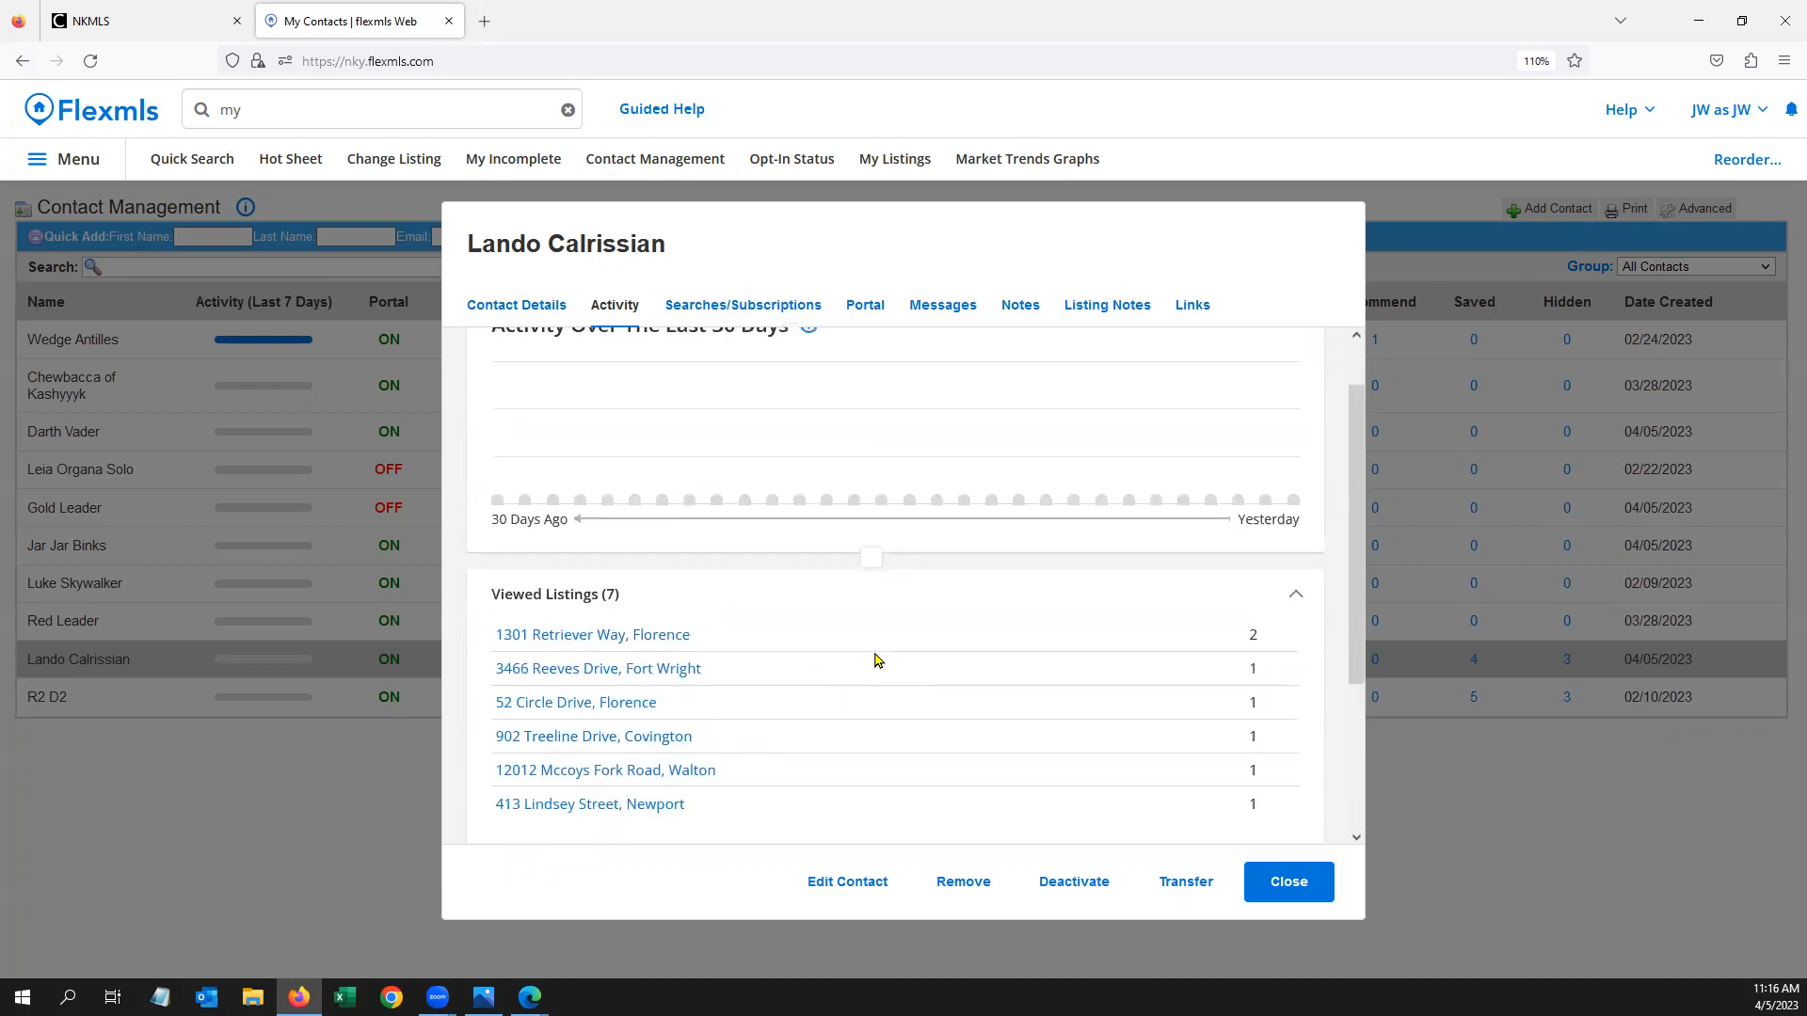
{"action": "scroll", "coordinate": [874, 660], "scroll_direction": "down", "scroll_amount": 1}
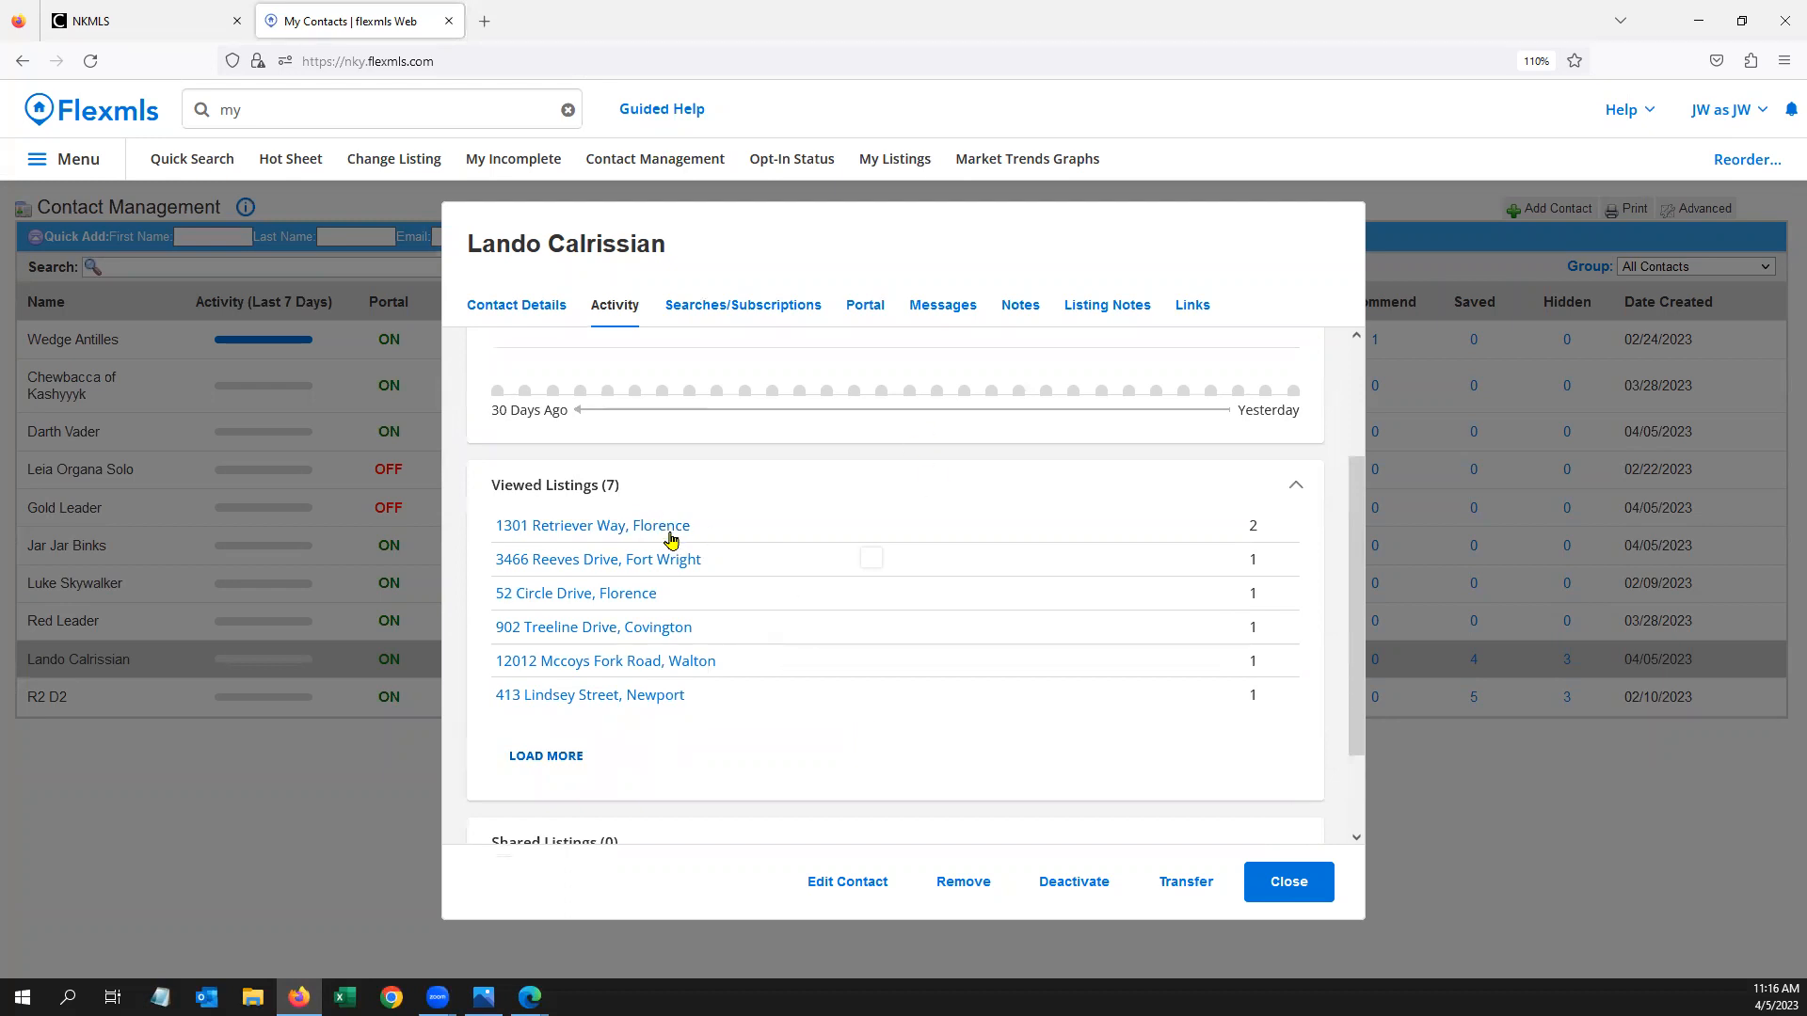
{"action": "scroll", "coordinate": [669, 530], "scroll_direction": "up", "scroll_amount": 2}
{"action": "left_click", "coordinate": [745, 308]}
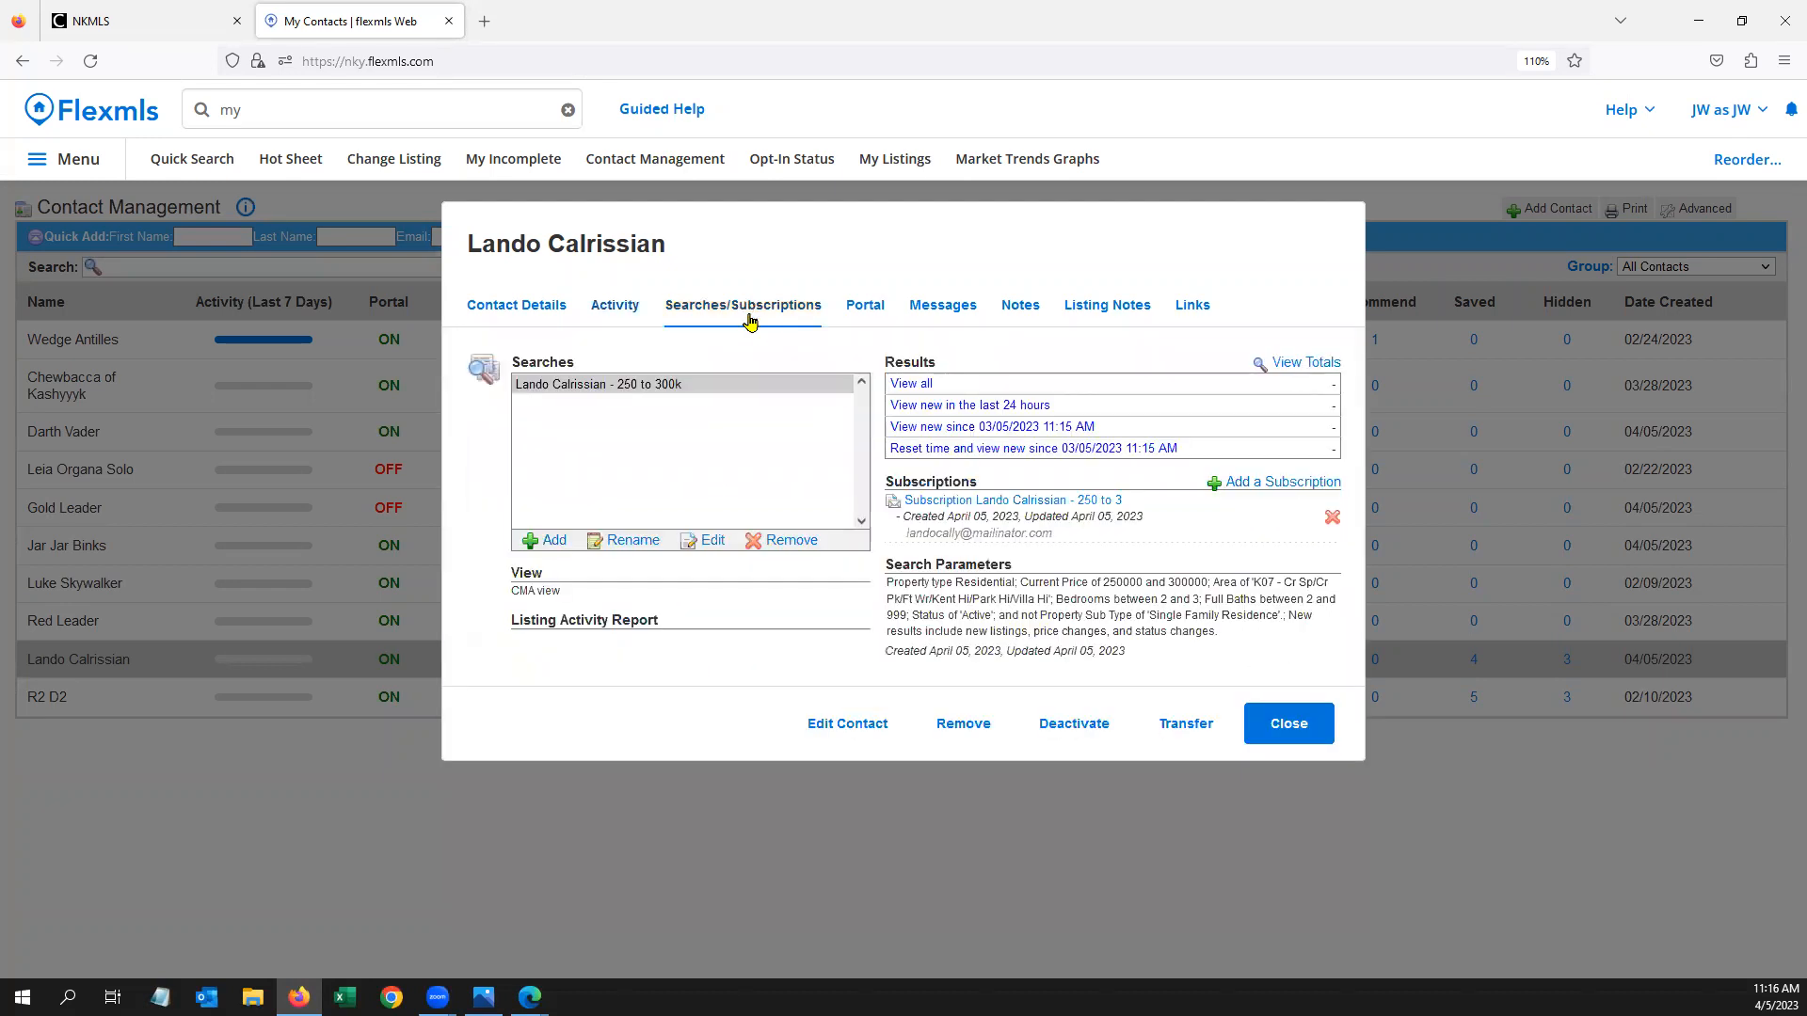
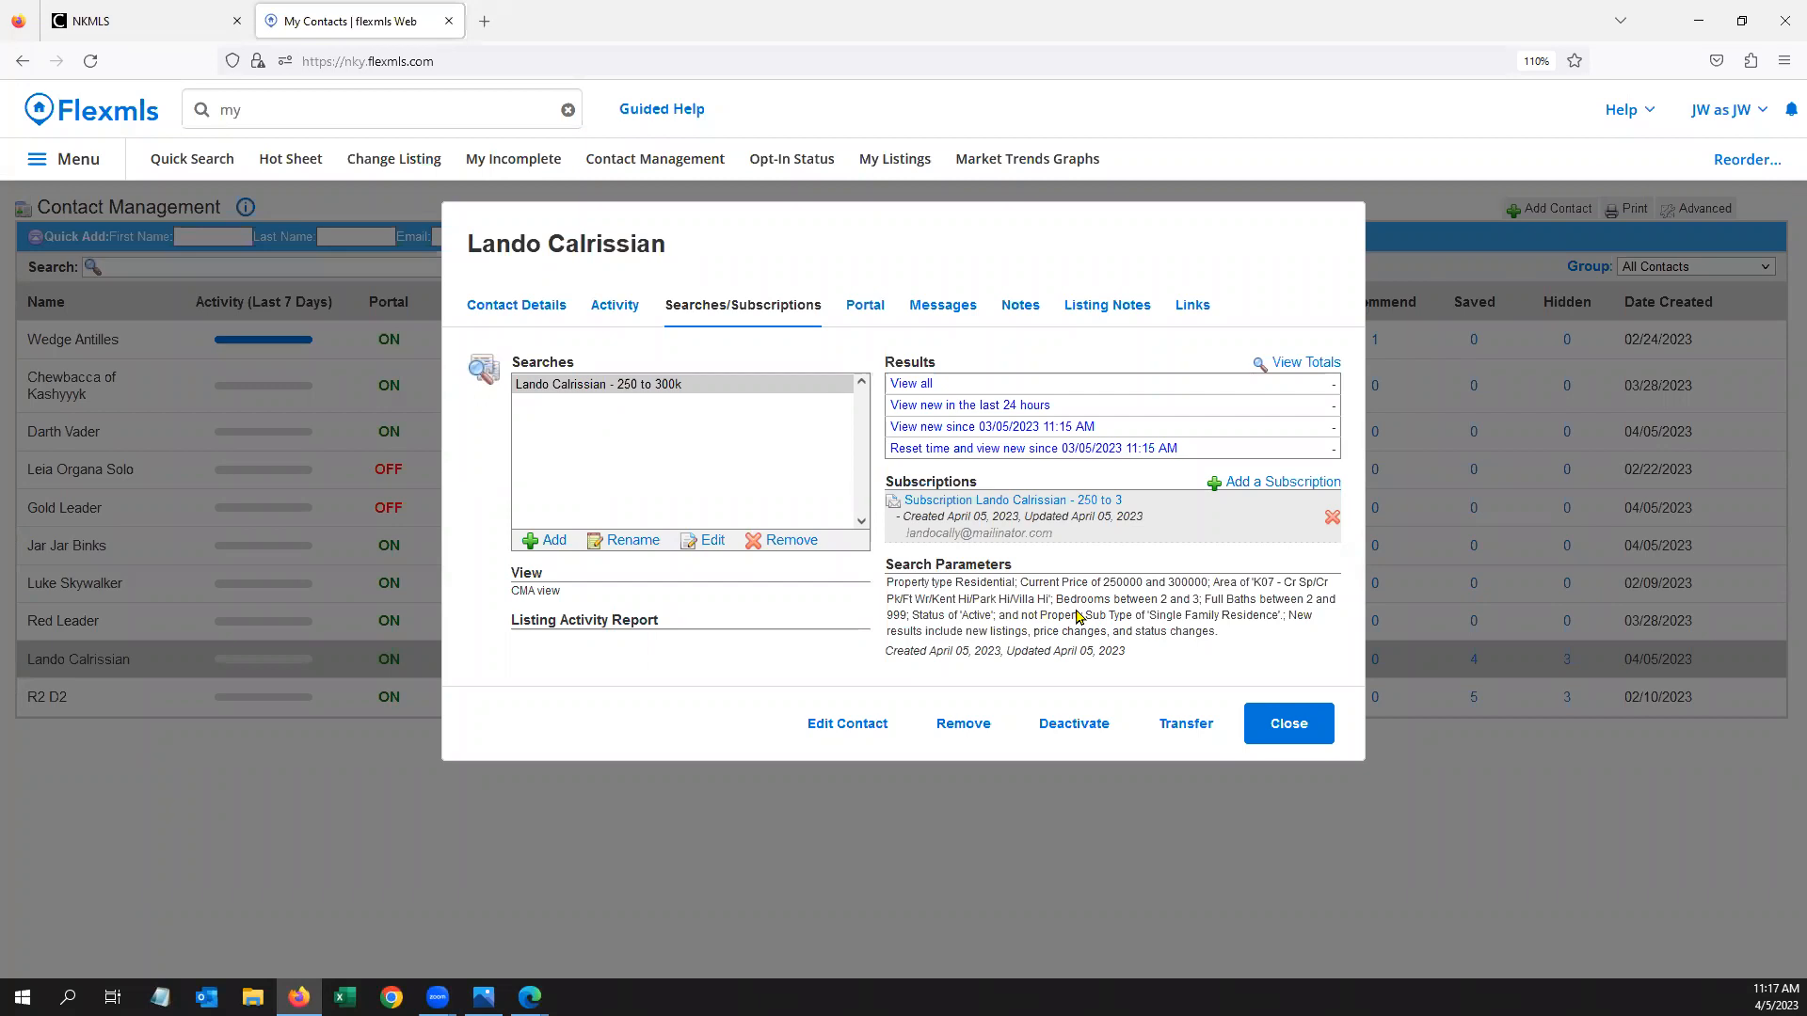
Check the reference chart, review the contact's 4 saved and 3 hidden portal listings, then return to Contact Management
{"action": "left_click", "coordinate": [483, 997]}
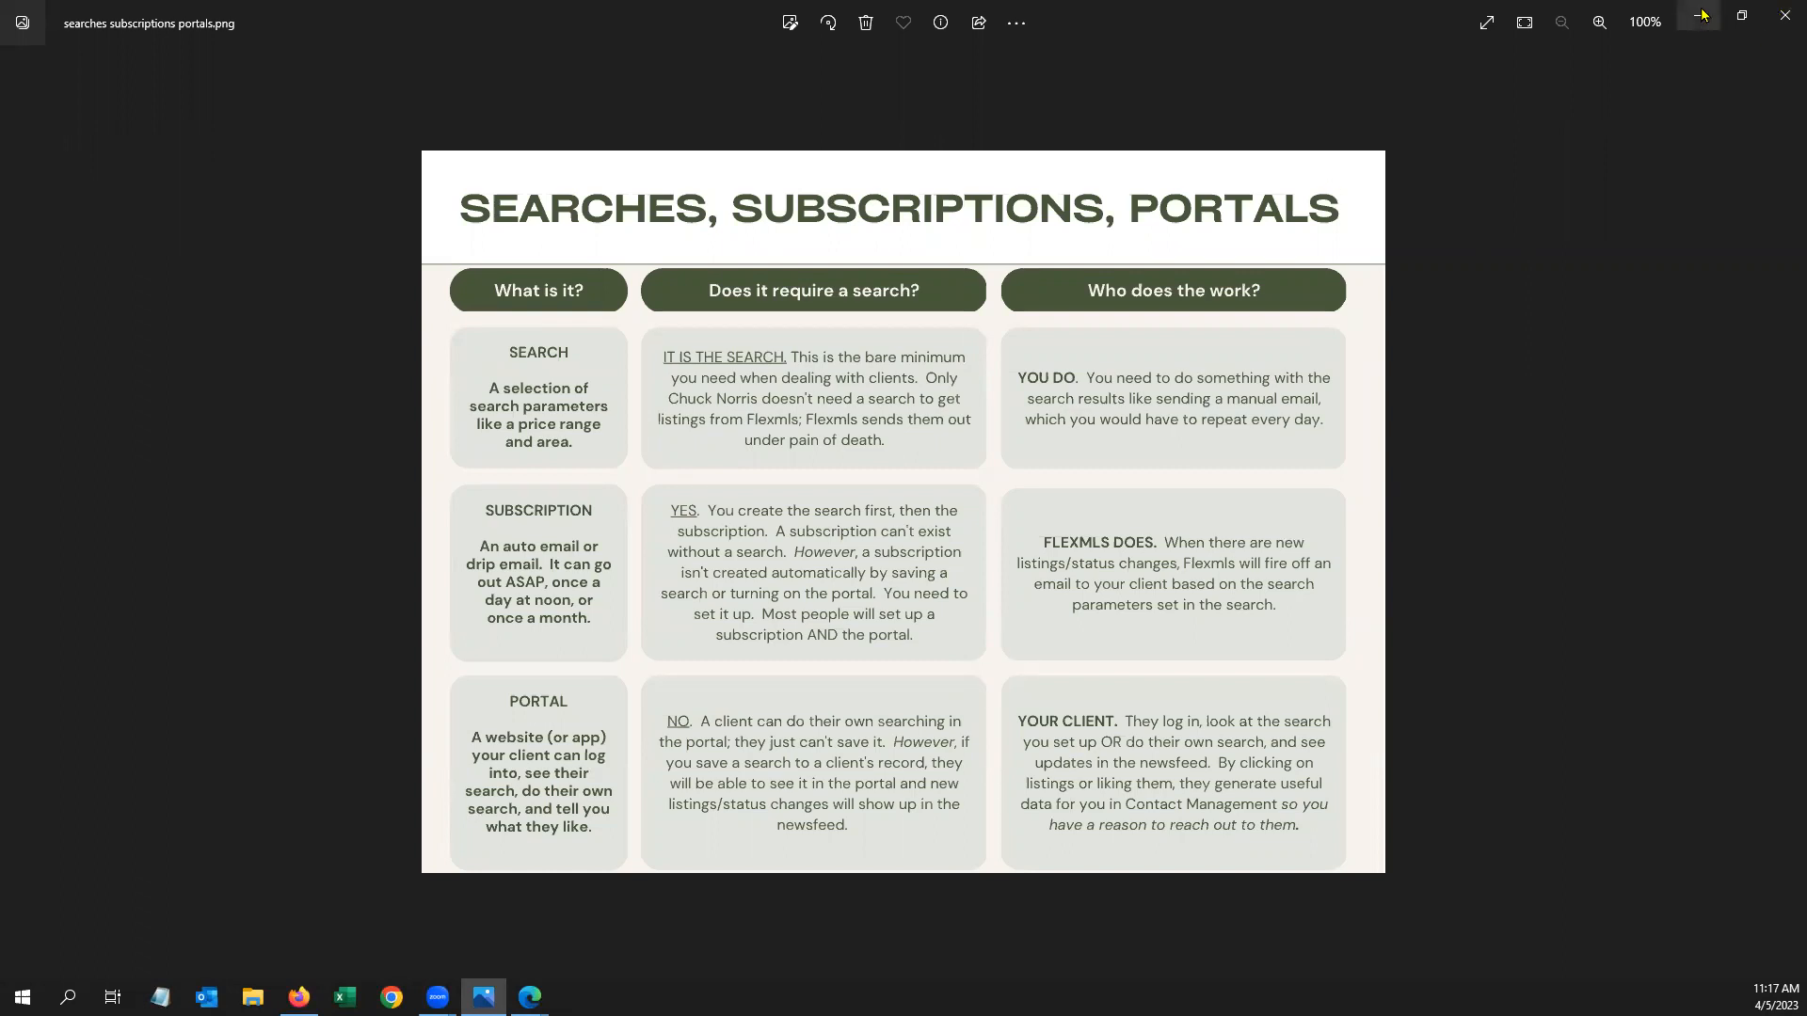
{"action": "left_click", "coordinate": [1784, 13]}
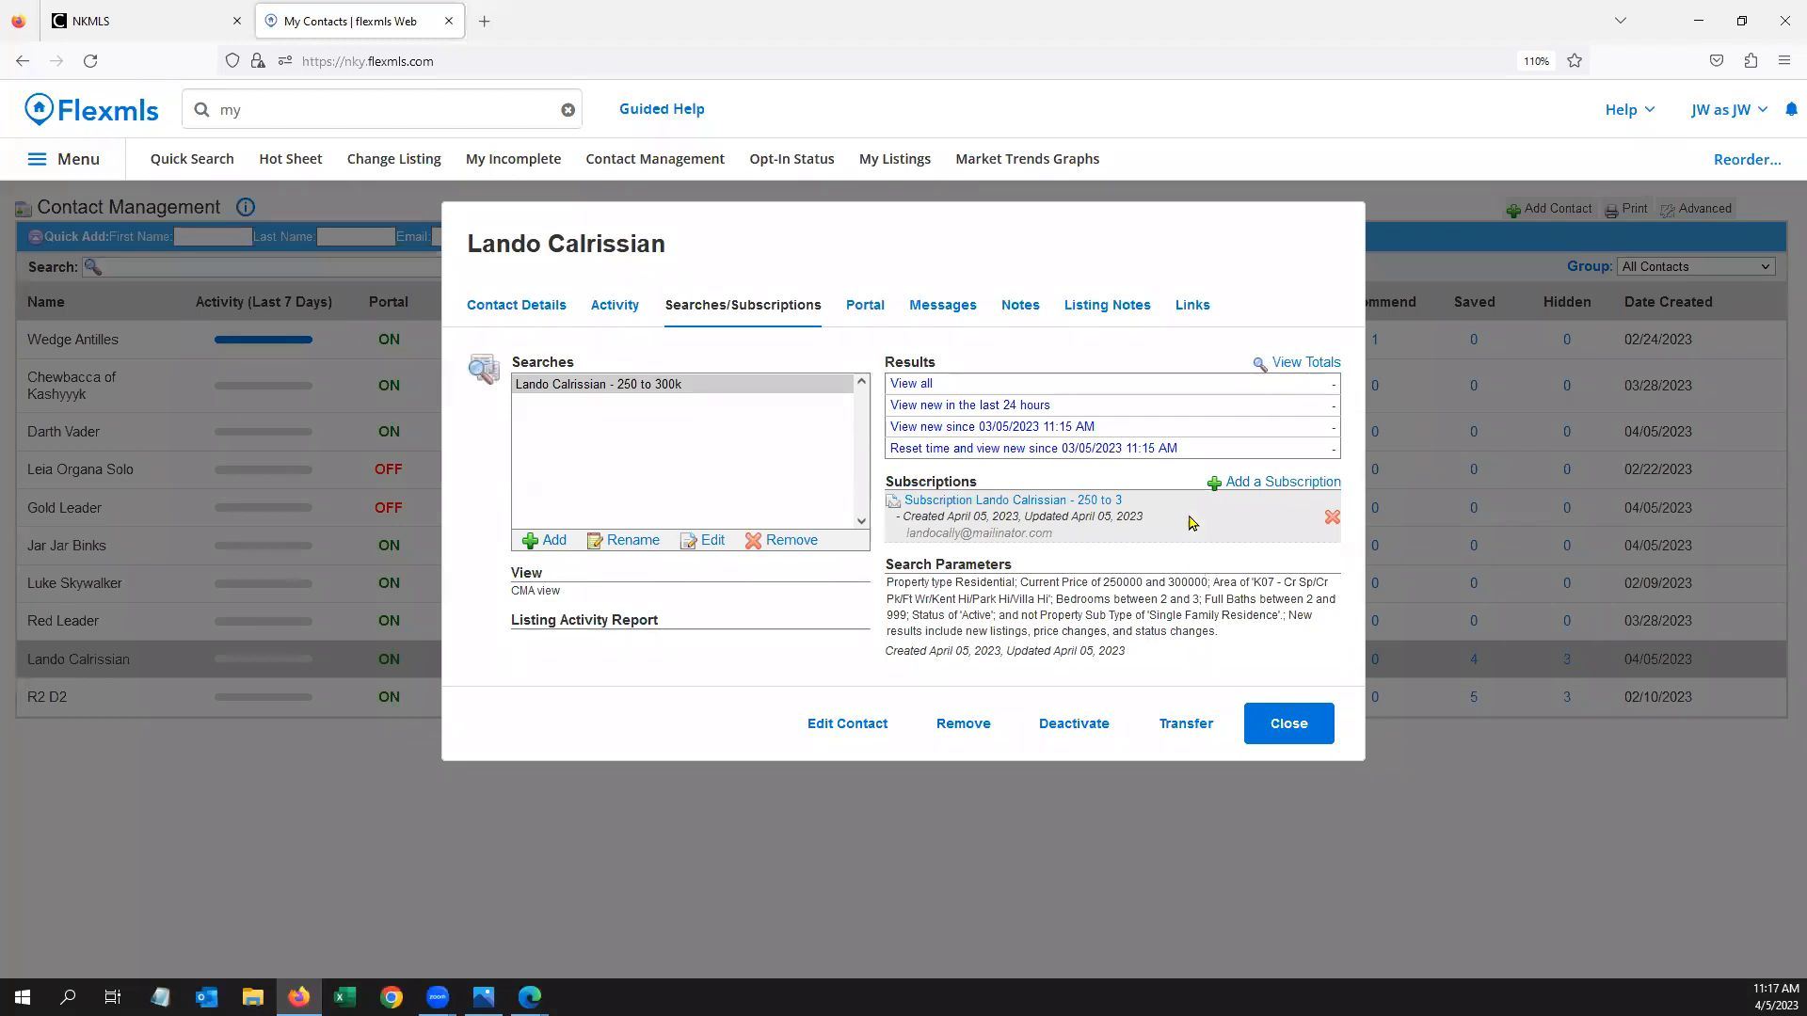
{"action": "left_click", "coordinate": [868, 311]}
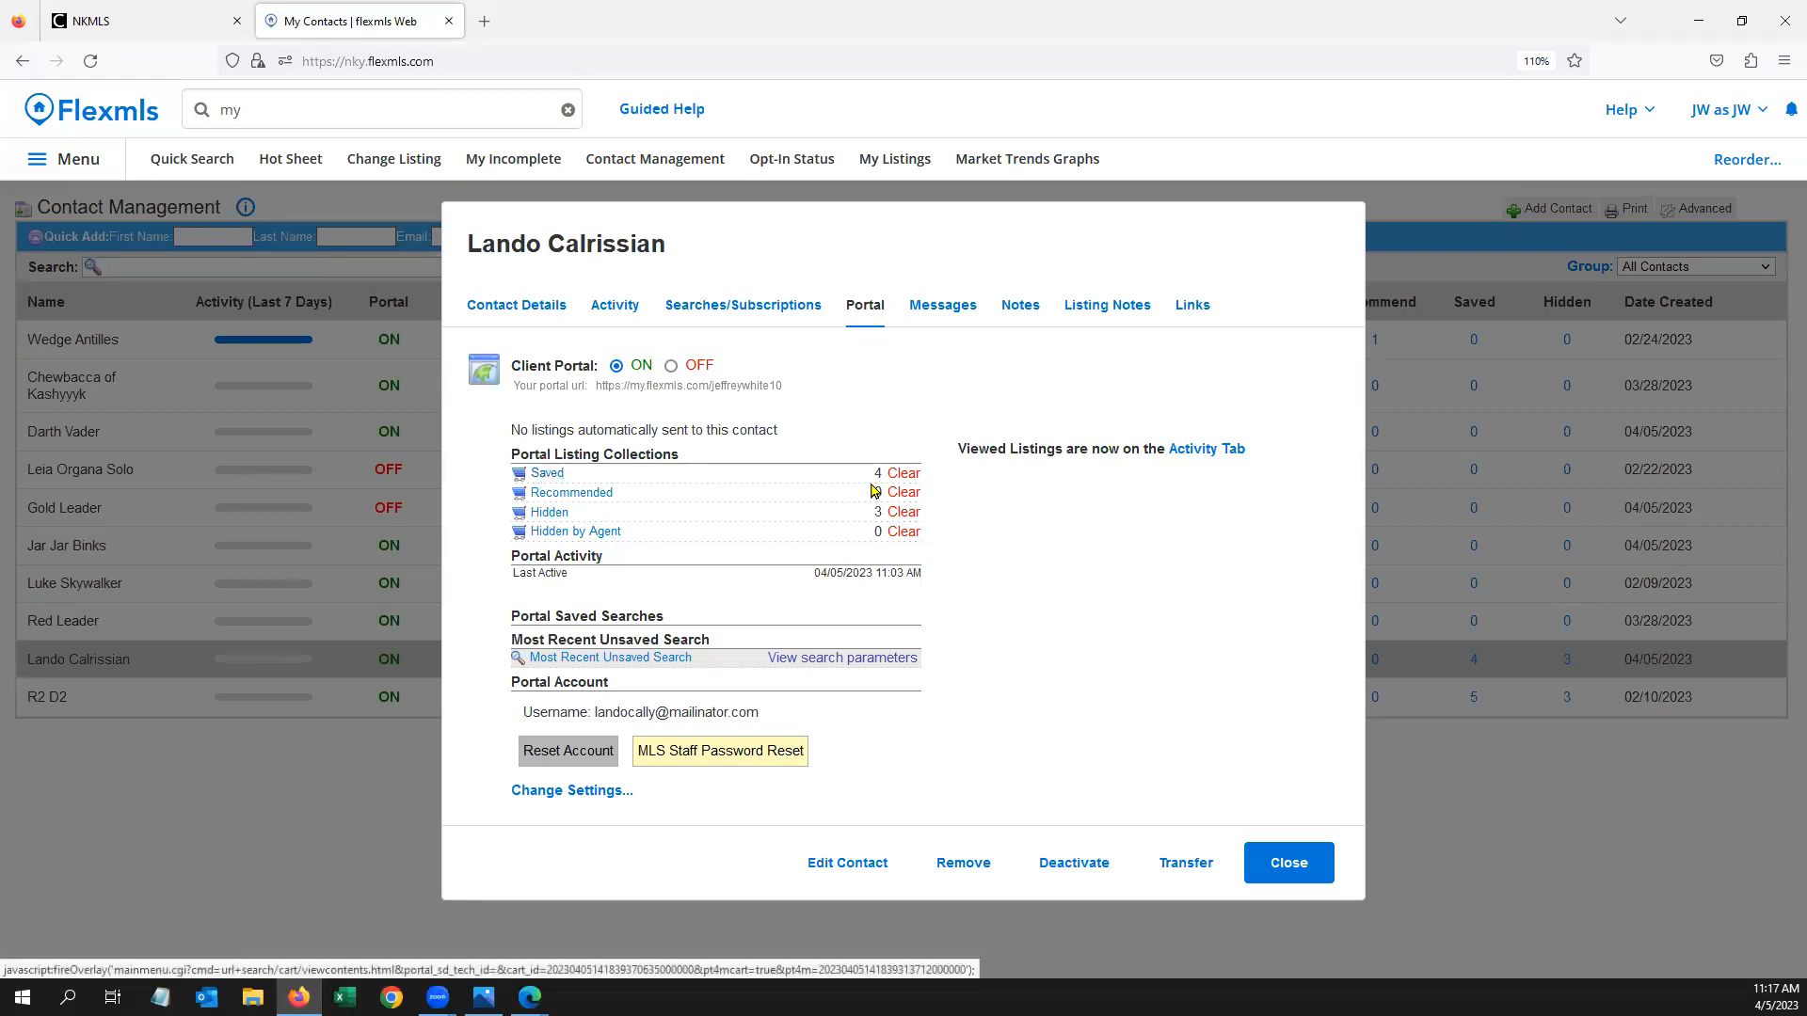
{"action": "left_click", "coordinate": [546, 474]}
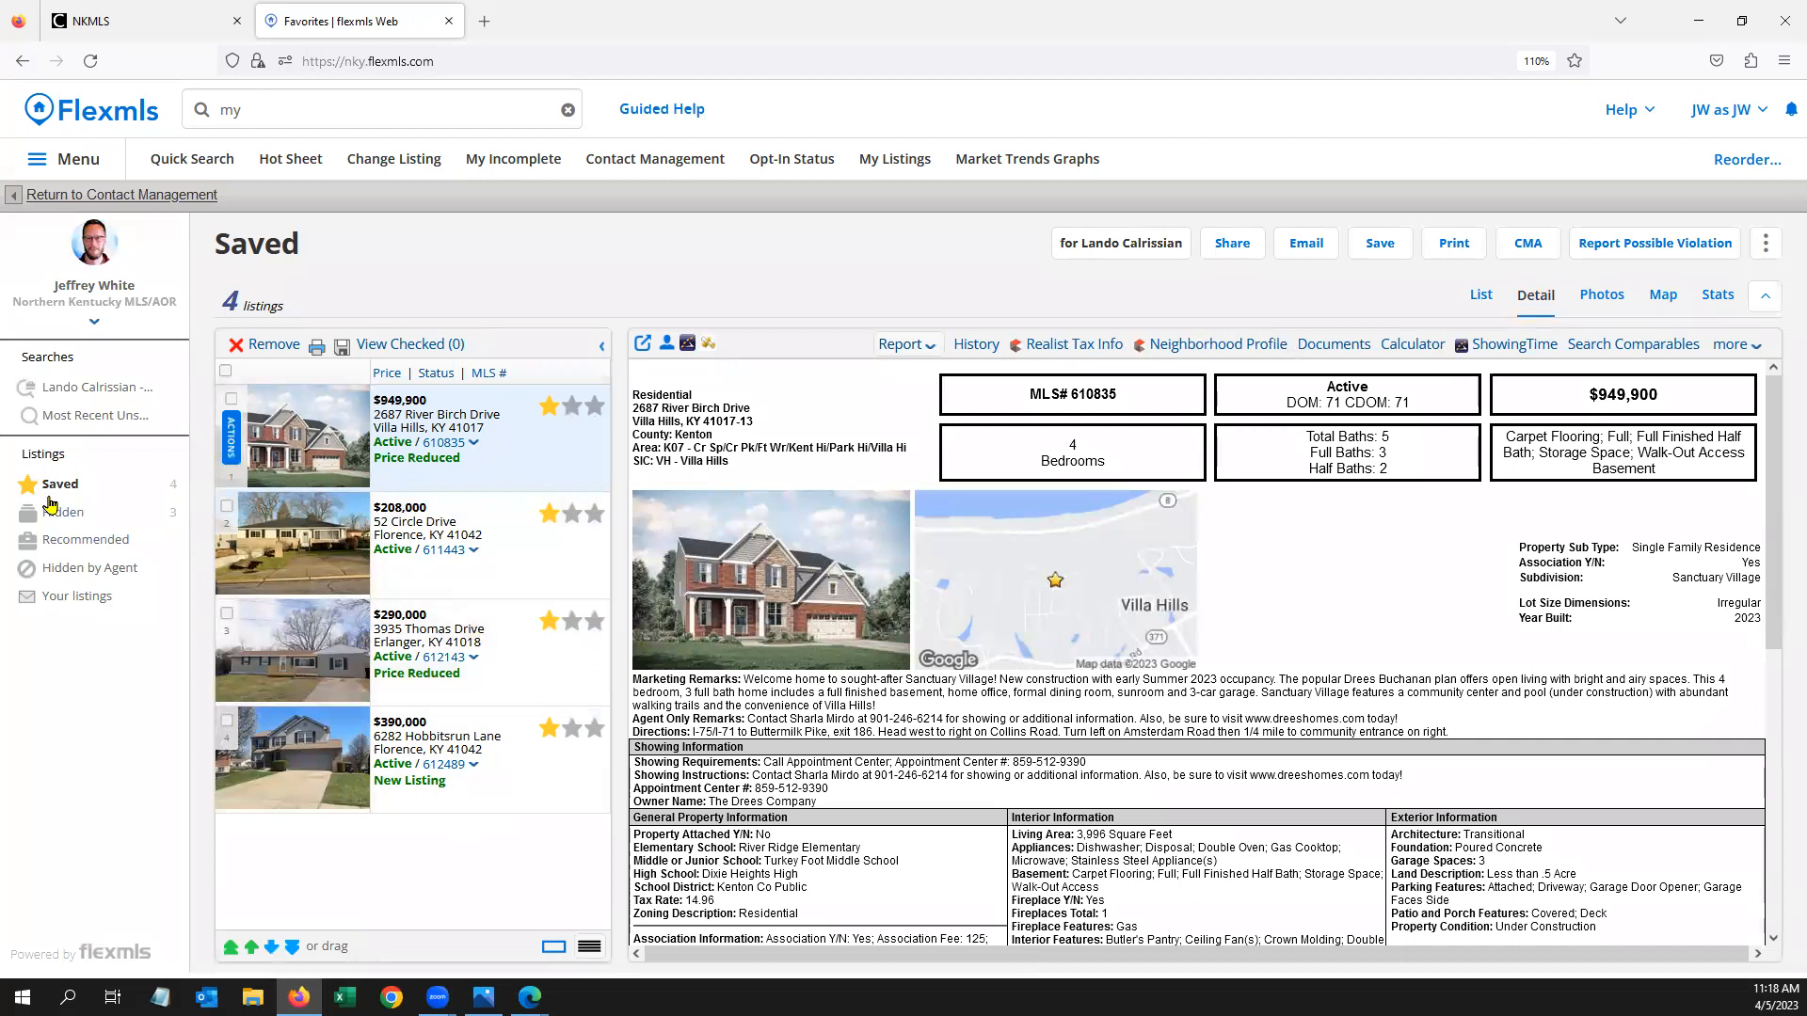
{"action": "left_click", "coordinate": [73, 517]}
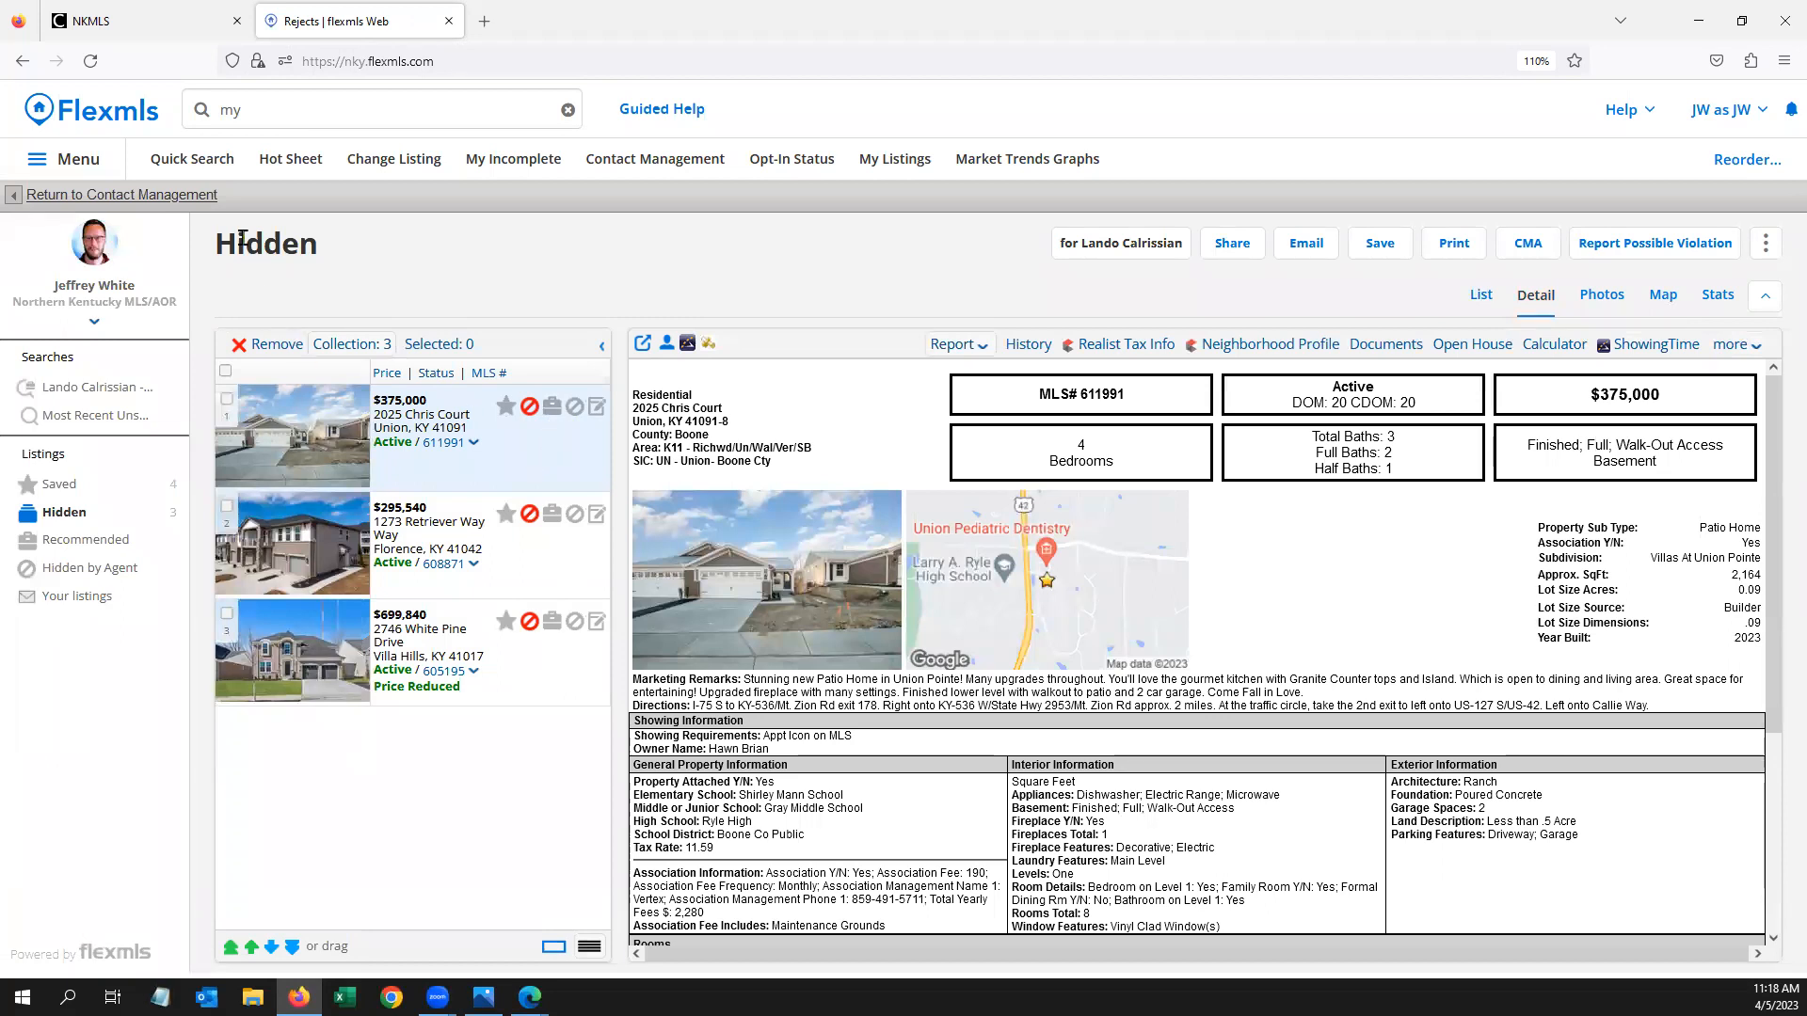
{"action": "left_click", "coordinate": [168, 196]}
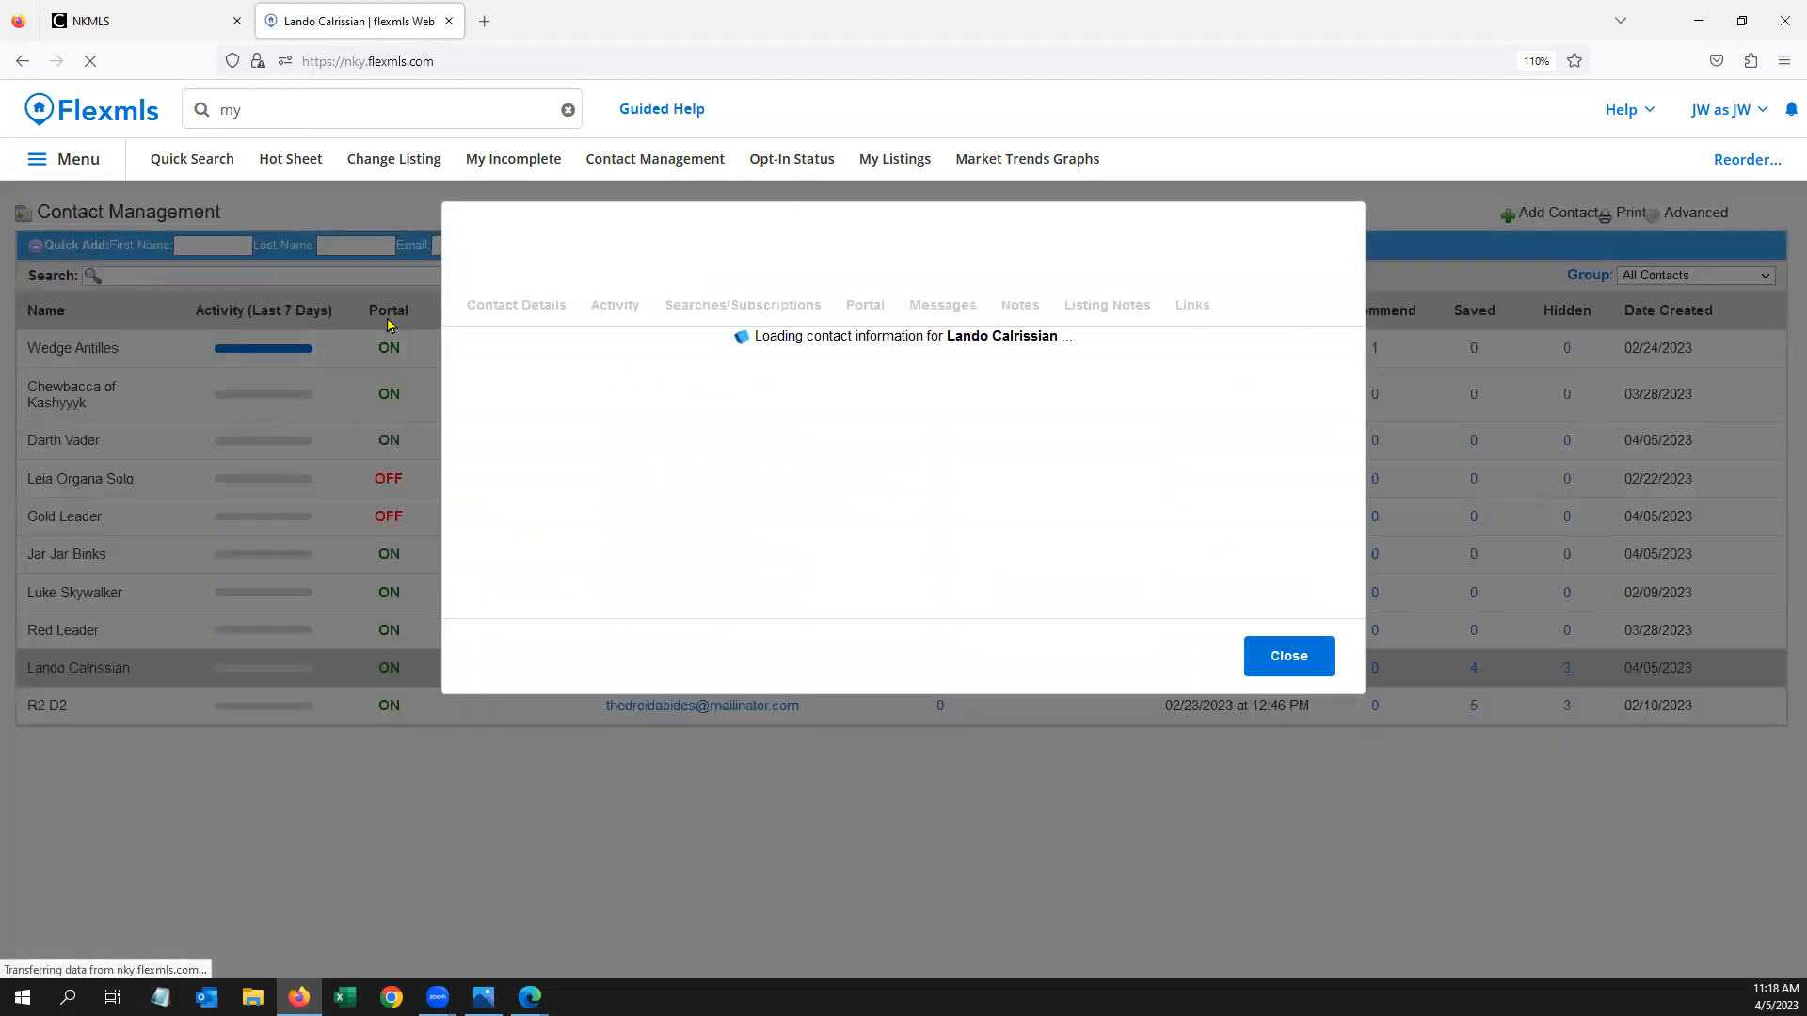
Close the contact's record and return to the member dashboard via the Flexmls logo
{"action": "left_click", "coordinate": [1280, 864]}
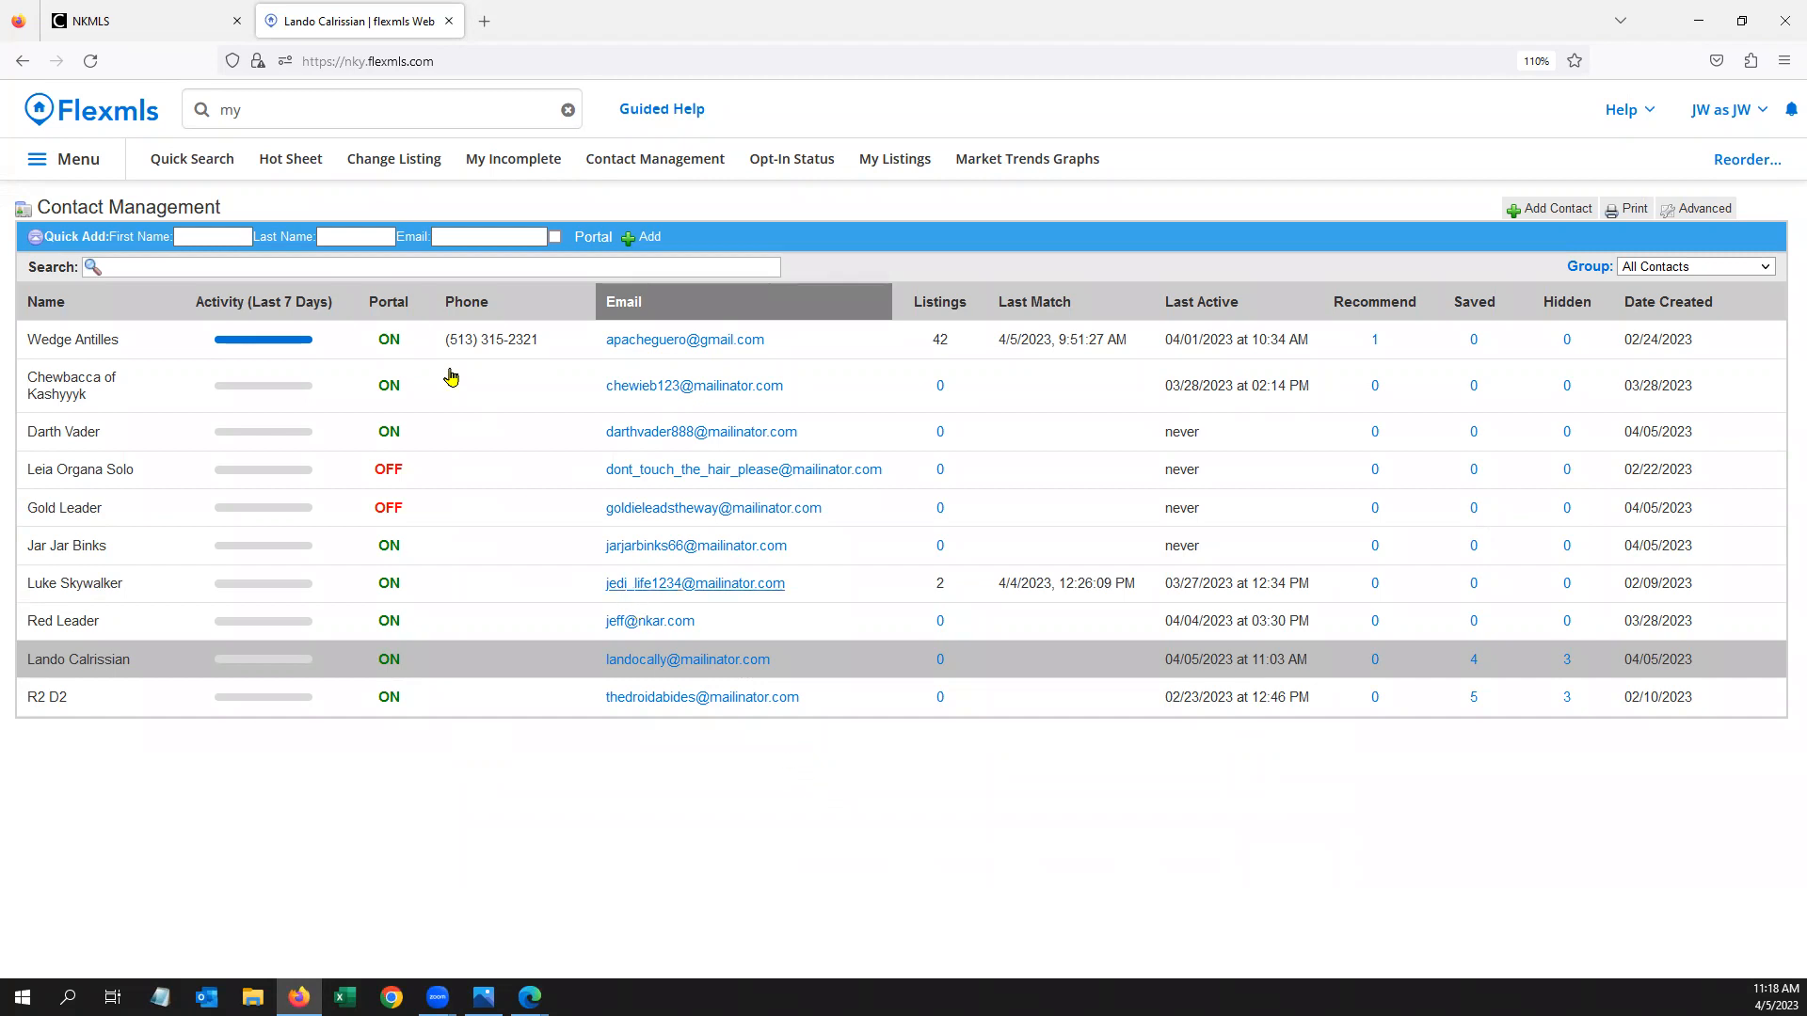
{"action": "left_click", "coordinate": [129, 124]}
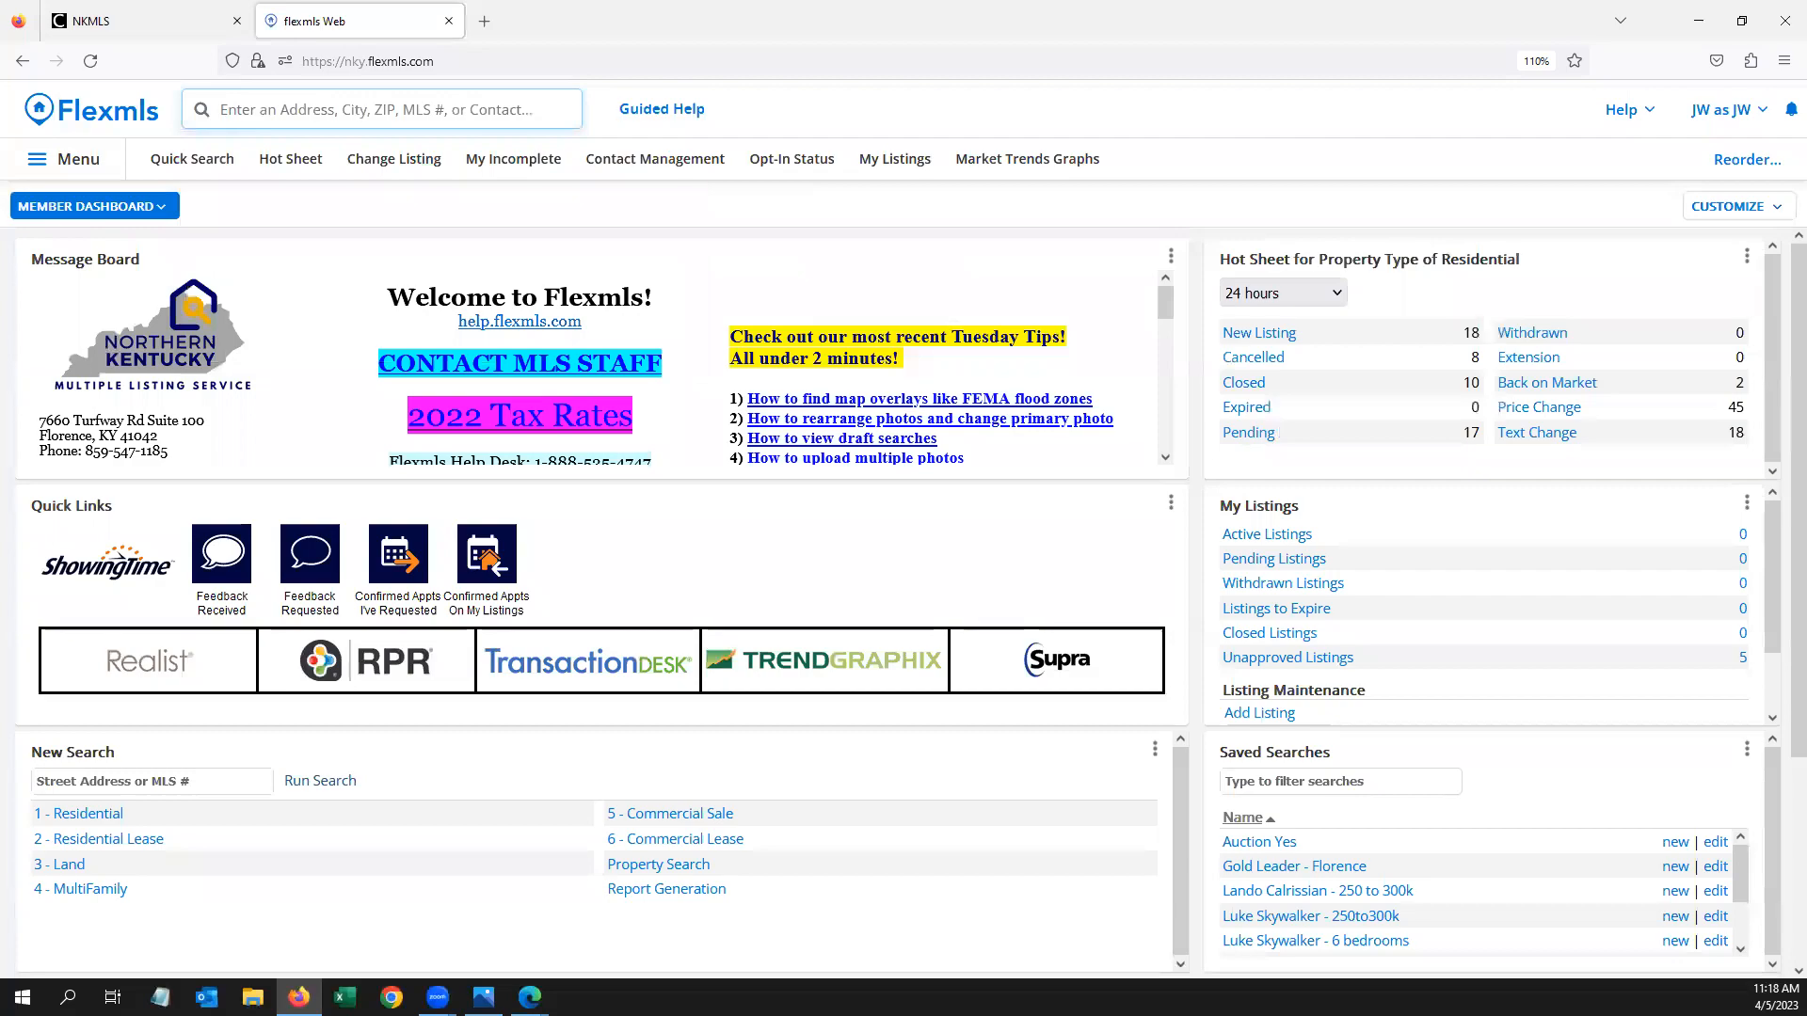
Bring the searches, subscriptions and portals chart back up in Windows Photos
{"action": "left_click", "coordinate": [483, 997]}
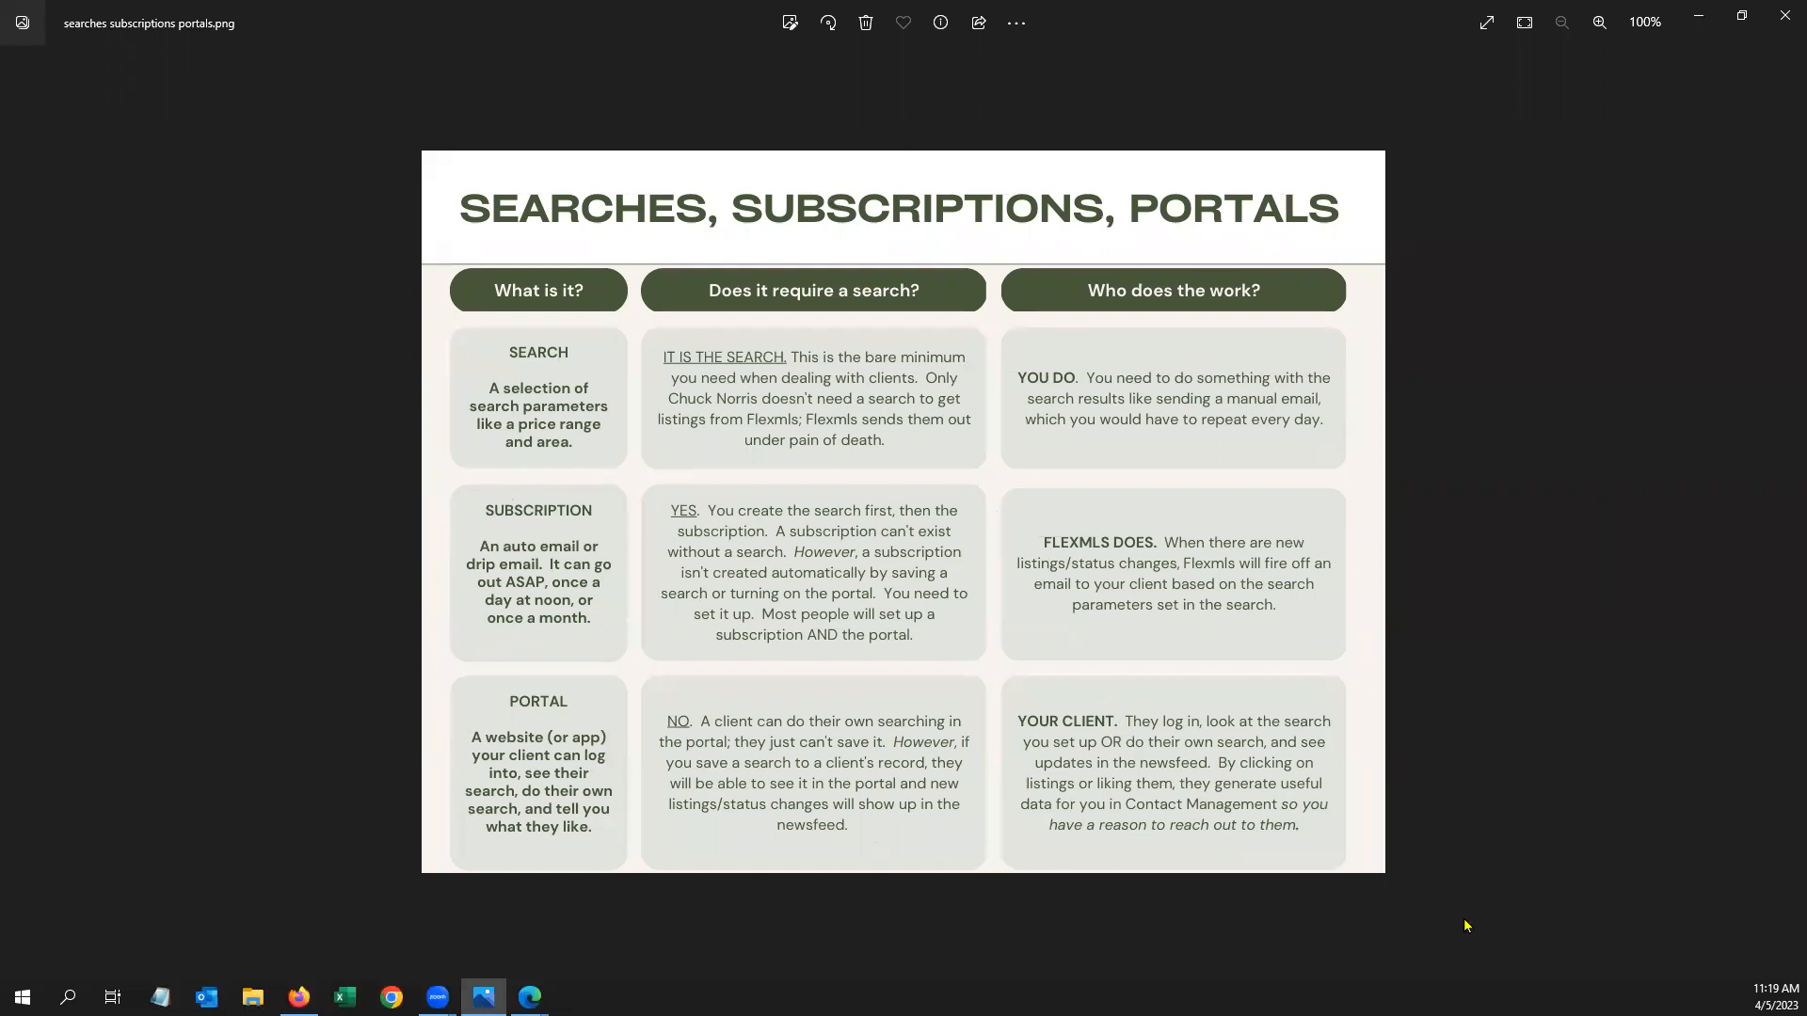
Minimize the Photos chart to reveal the Flexmls member dashboard
{"action": "left_click", "coordinate": [1696, 16]}
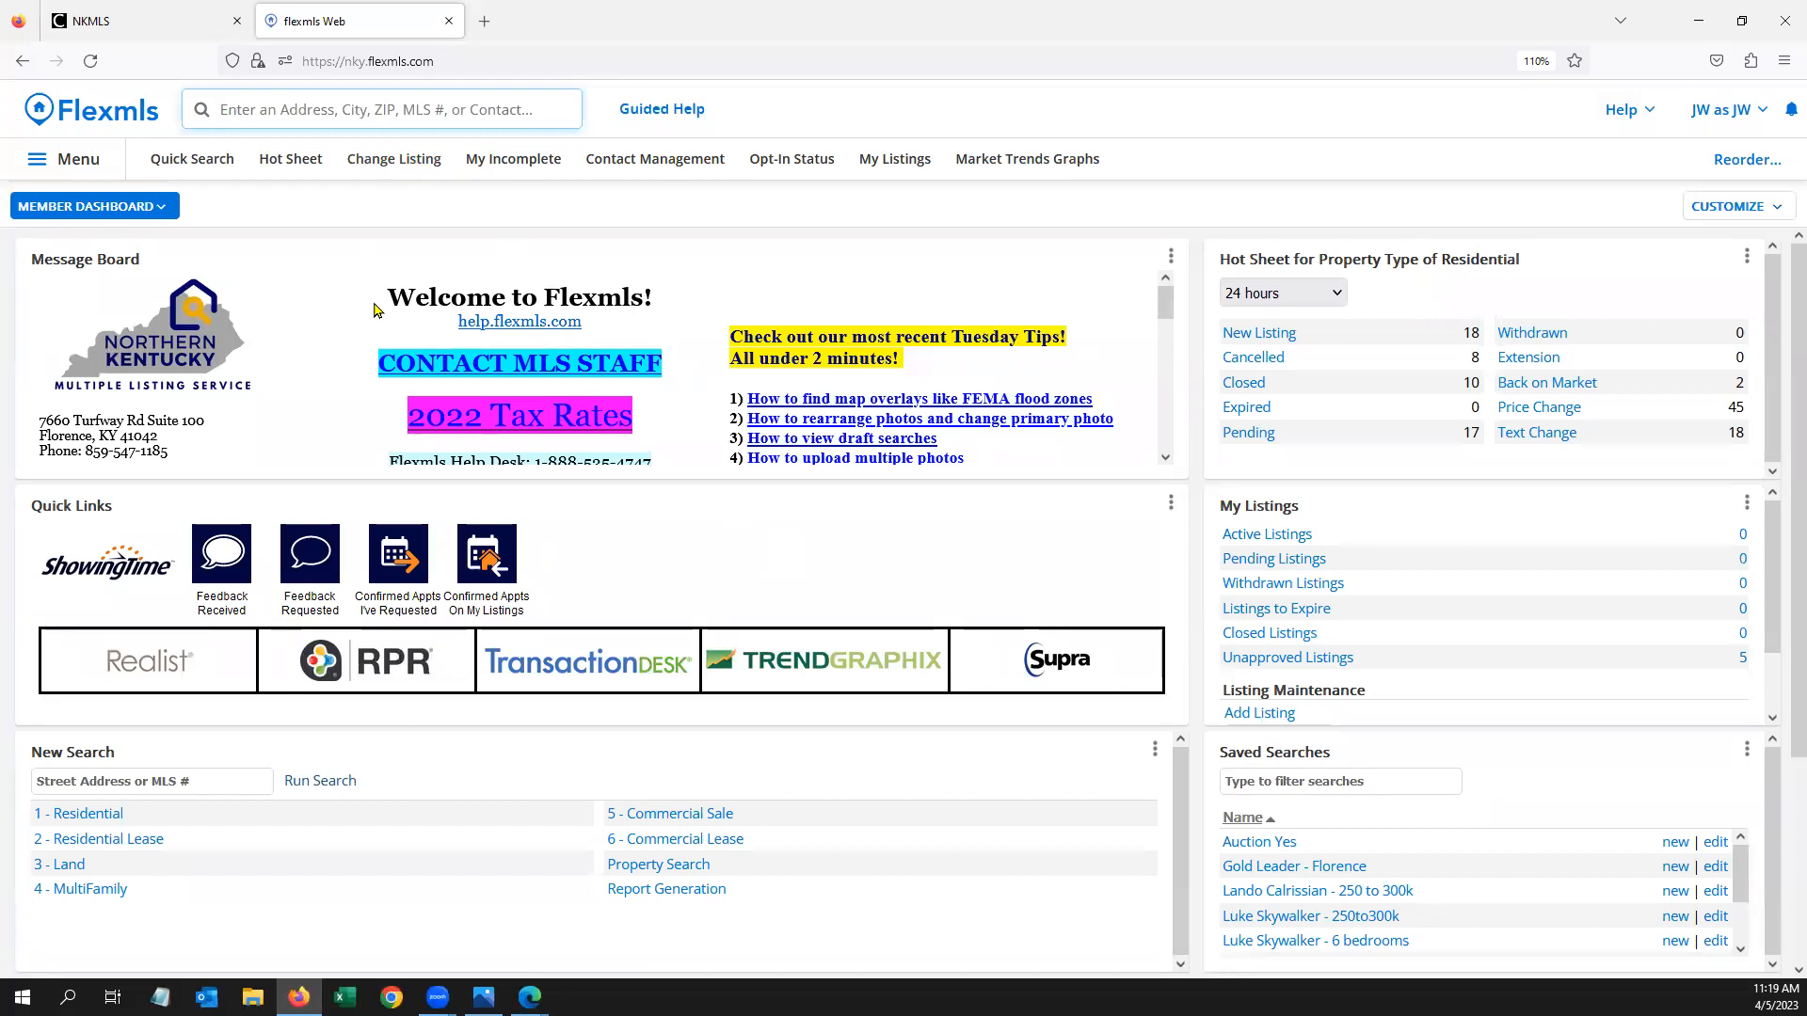
Start a Residential quick search limited to 3–4 bedrooms
{"action": "left_click", "coordinate": [200, 166]}
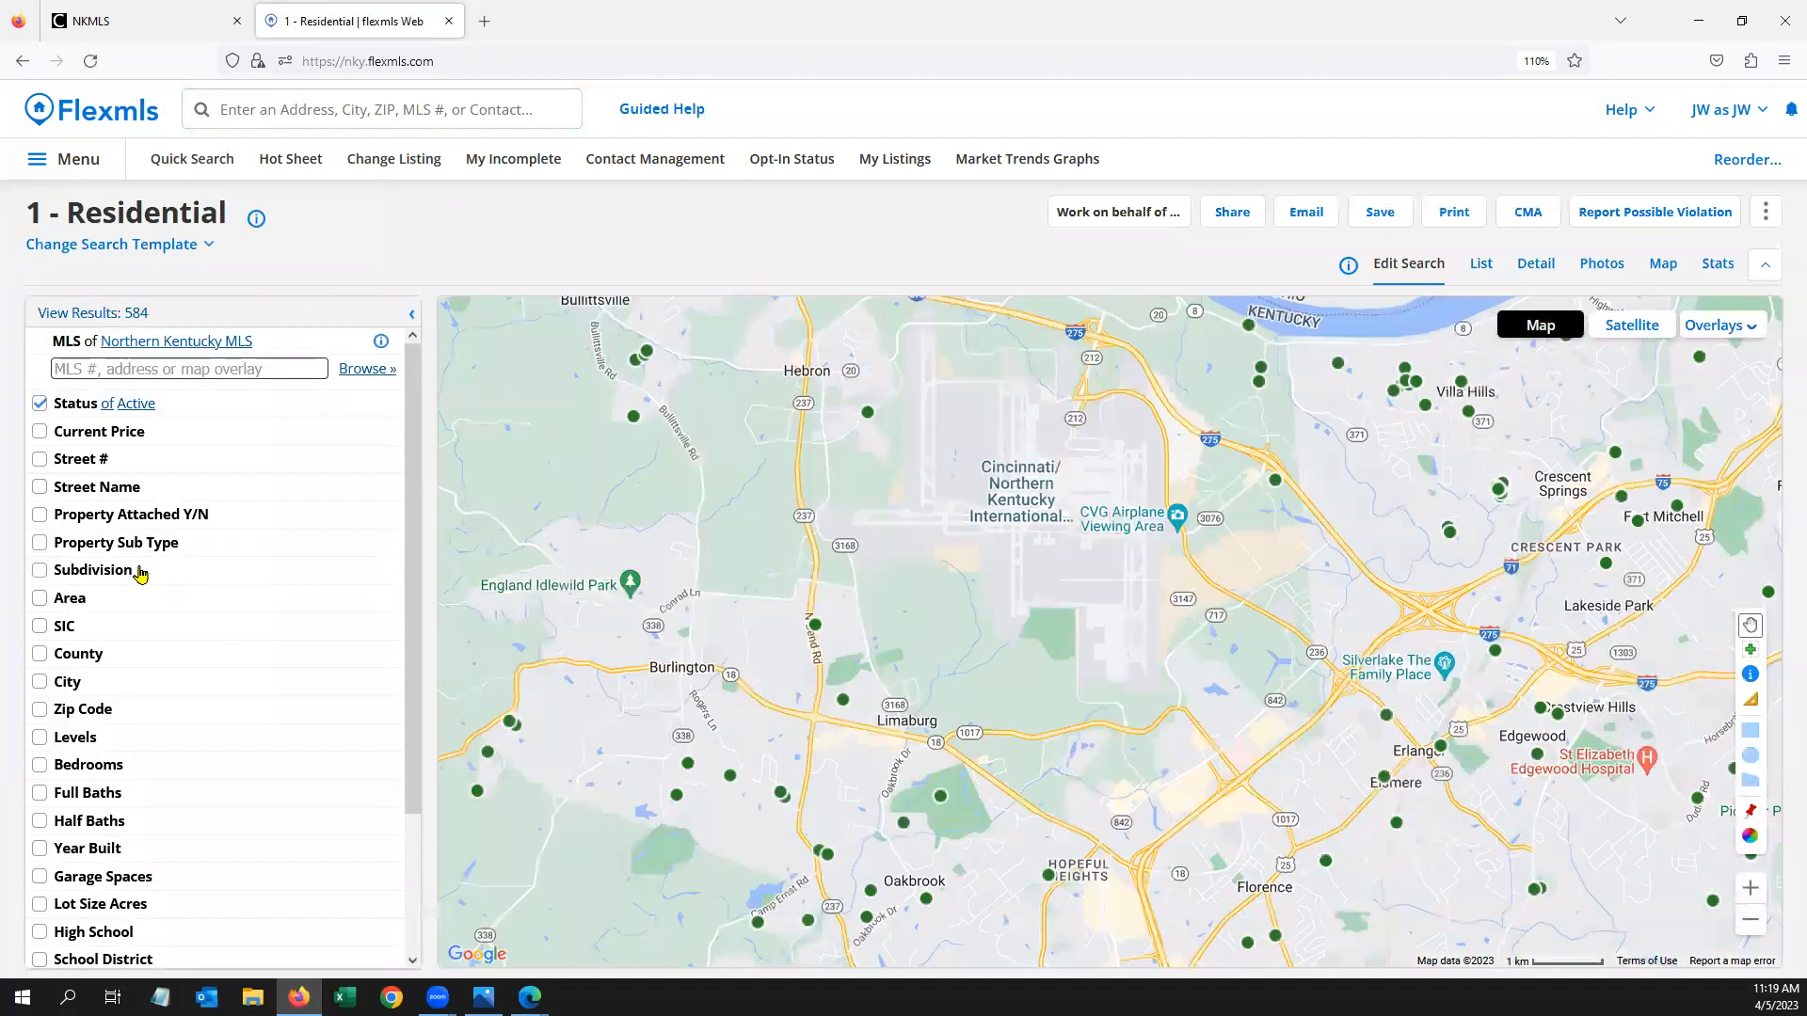
{"action": "left_click", "coordinate": [86, 601]}
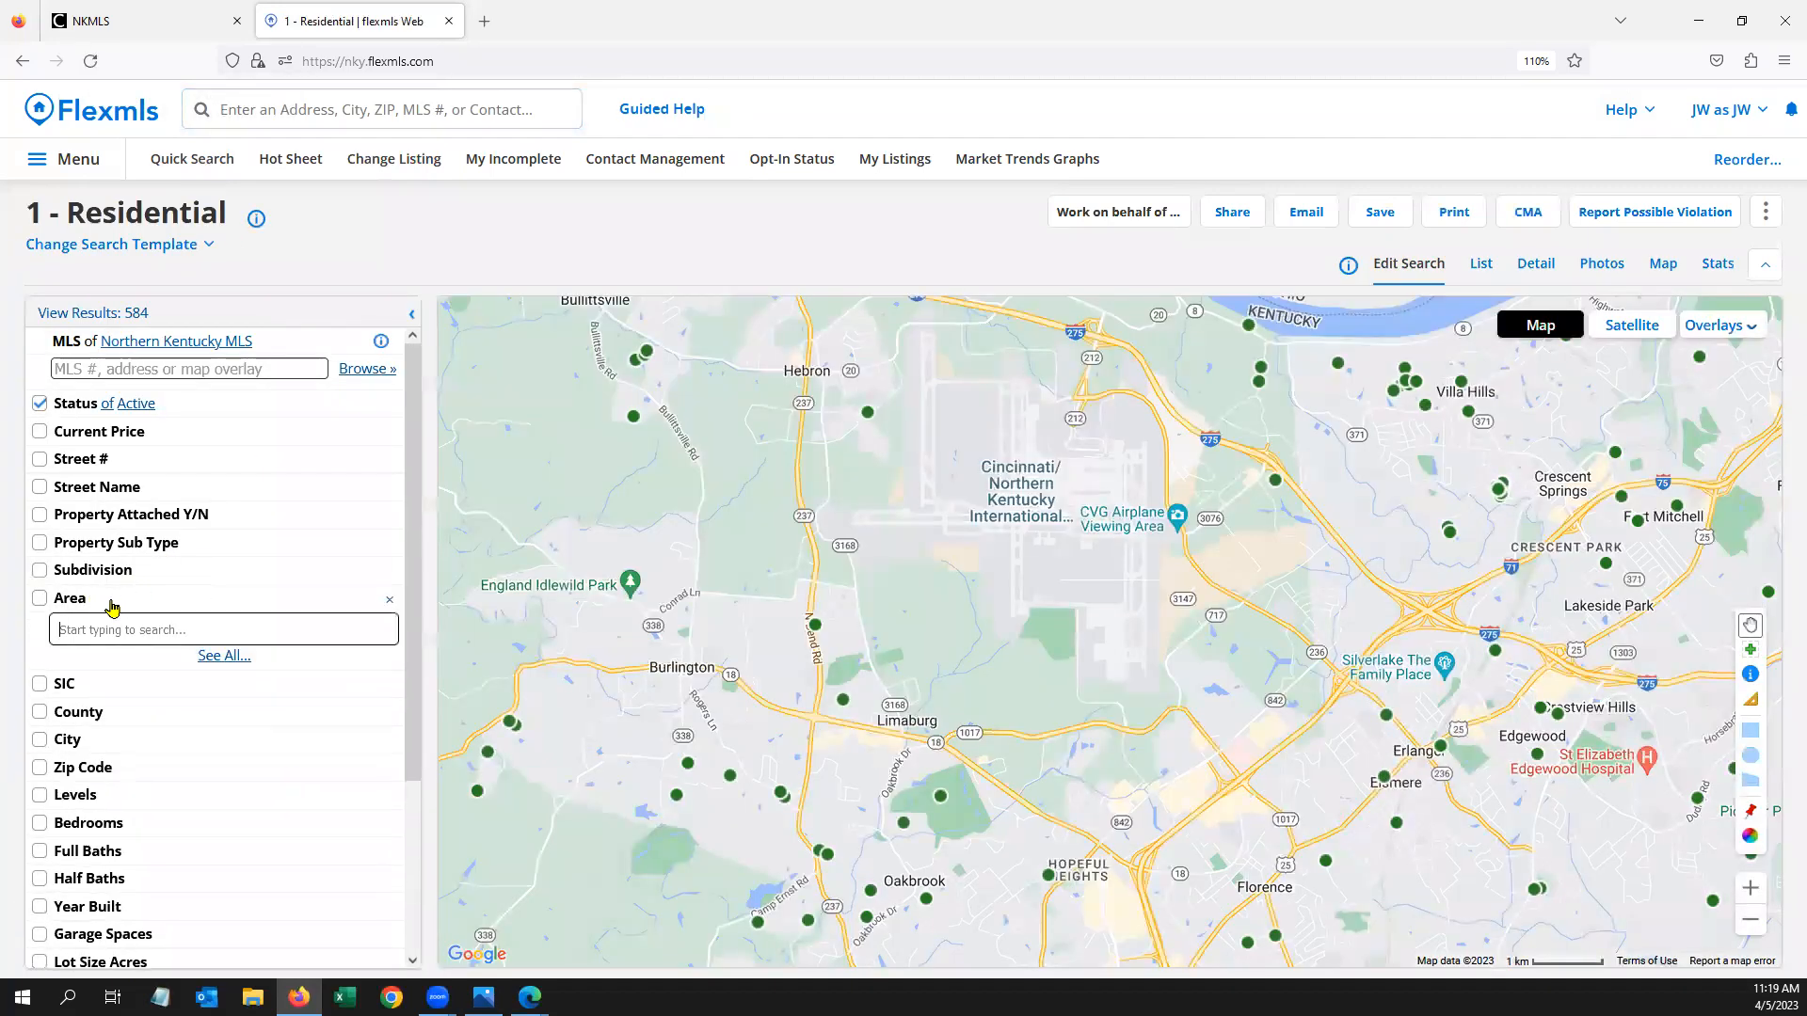
{"action": "left_click", "coordinate": [106, 825]}
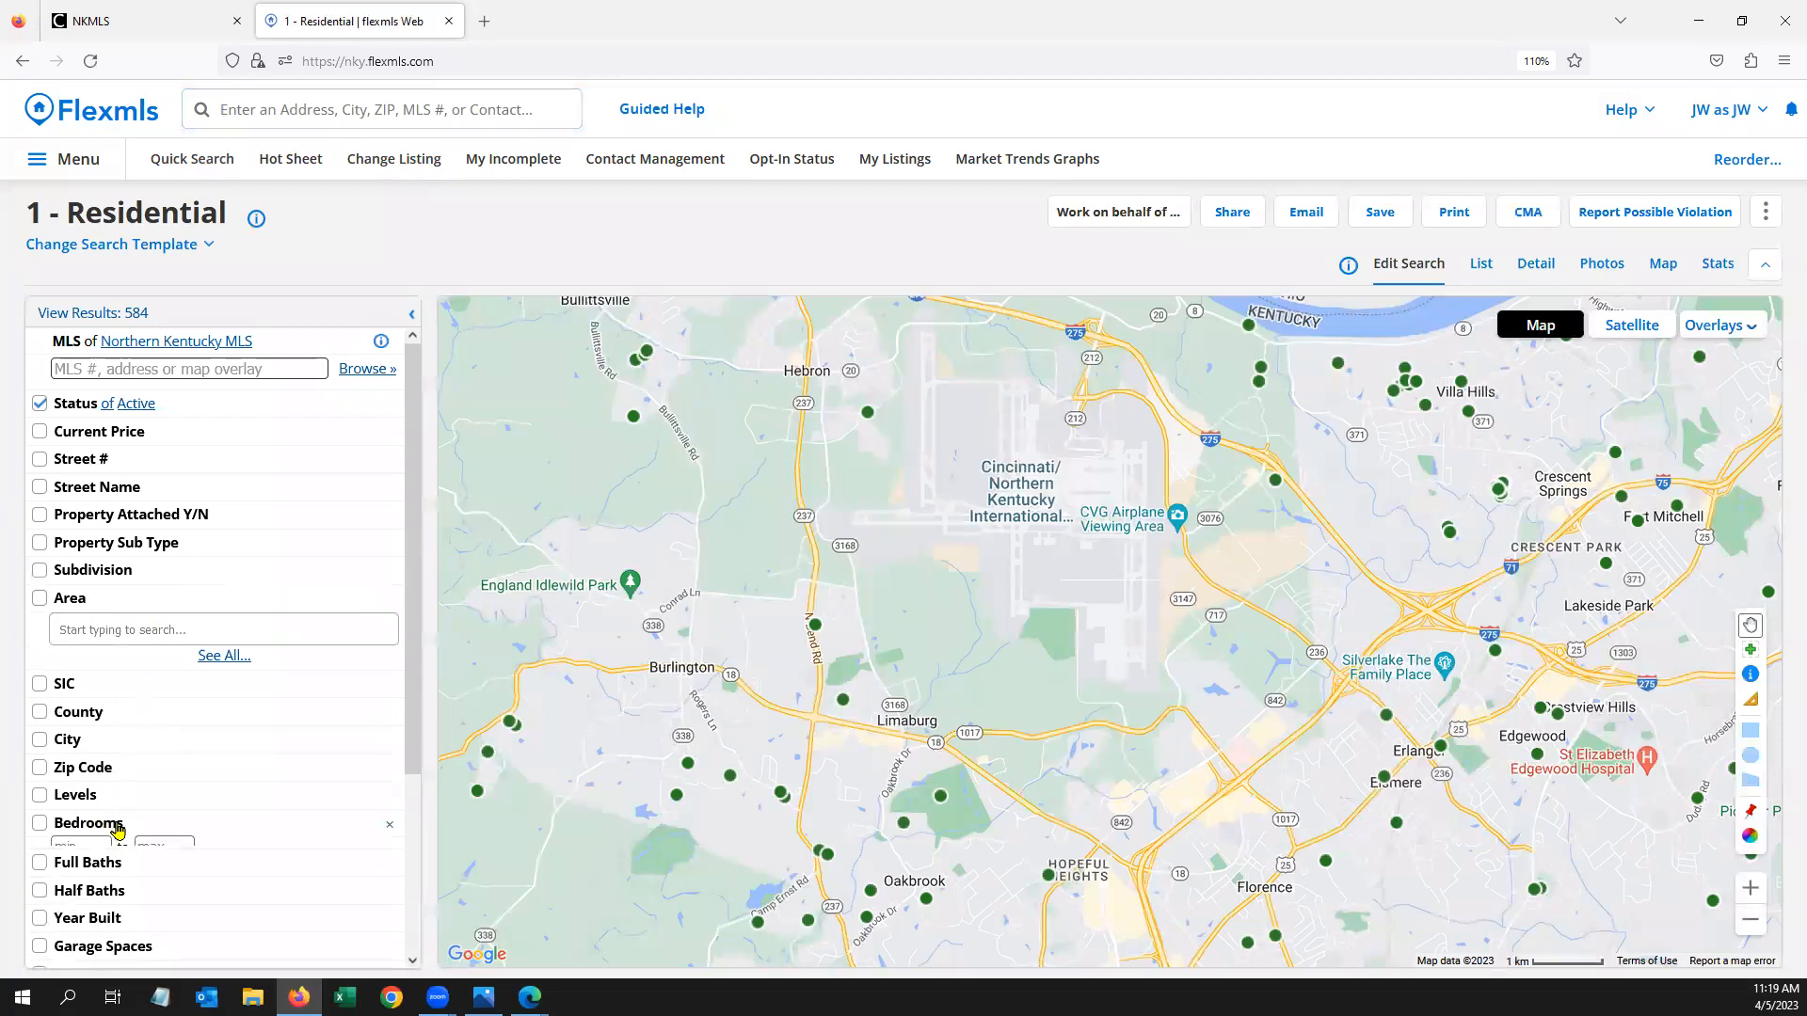
{"action": "type", "text": "3"}
{"action": "key", "text": "Tab"}
{"action": "type", "text": "4"}
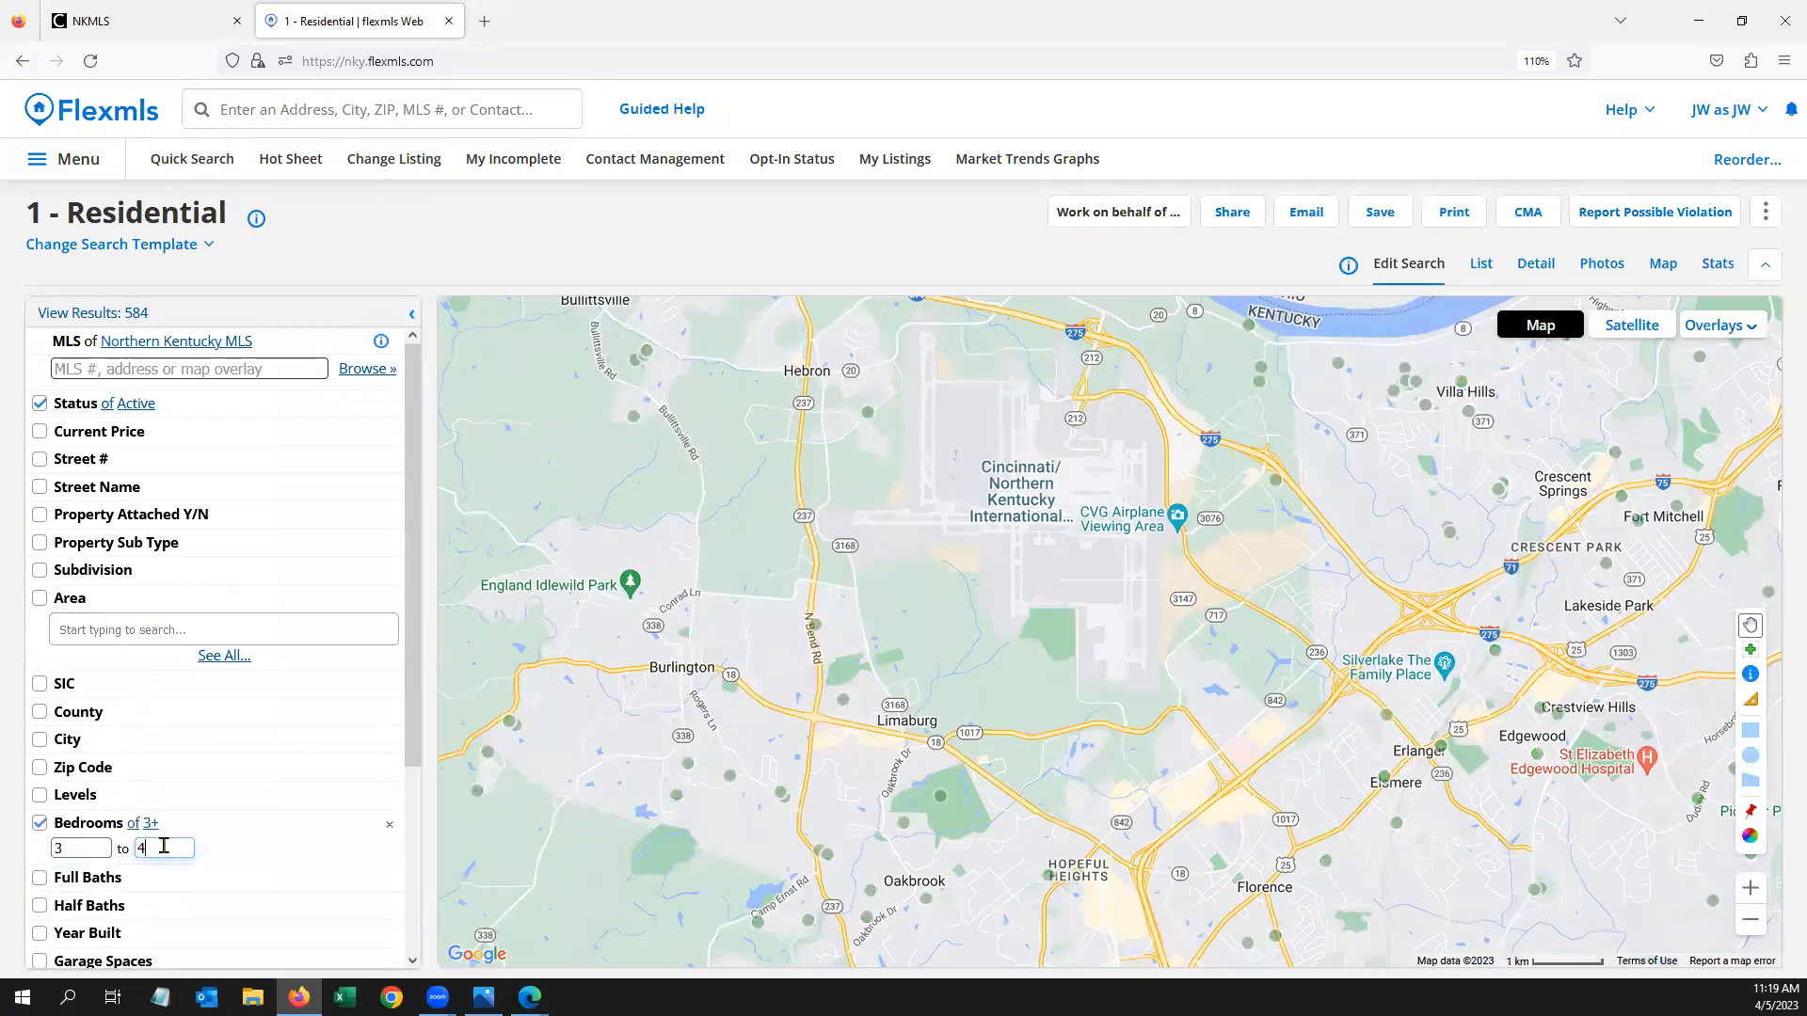
{"action": "scroll", "coordinate": [165, 762], "scroll_direction": "down", "scroll_amount": 2}
Require a minimum of 3 full baths in the search
{"action": "left_click", "coordinate": [90, 674]}
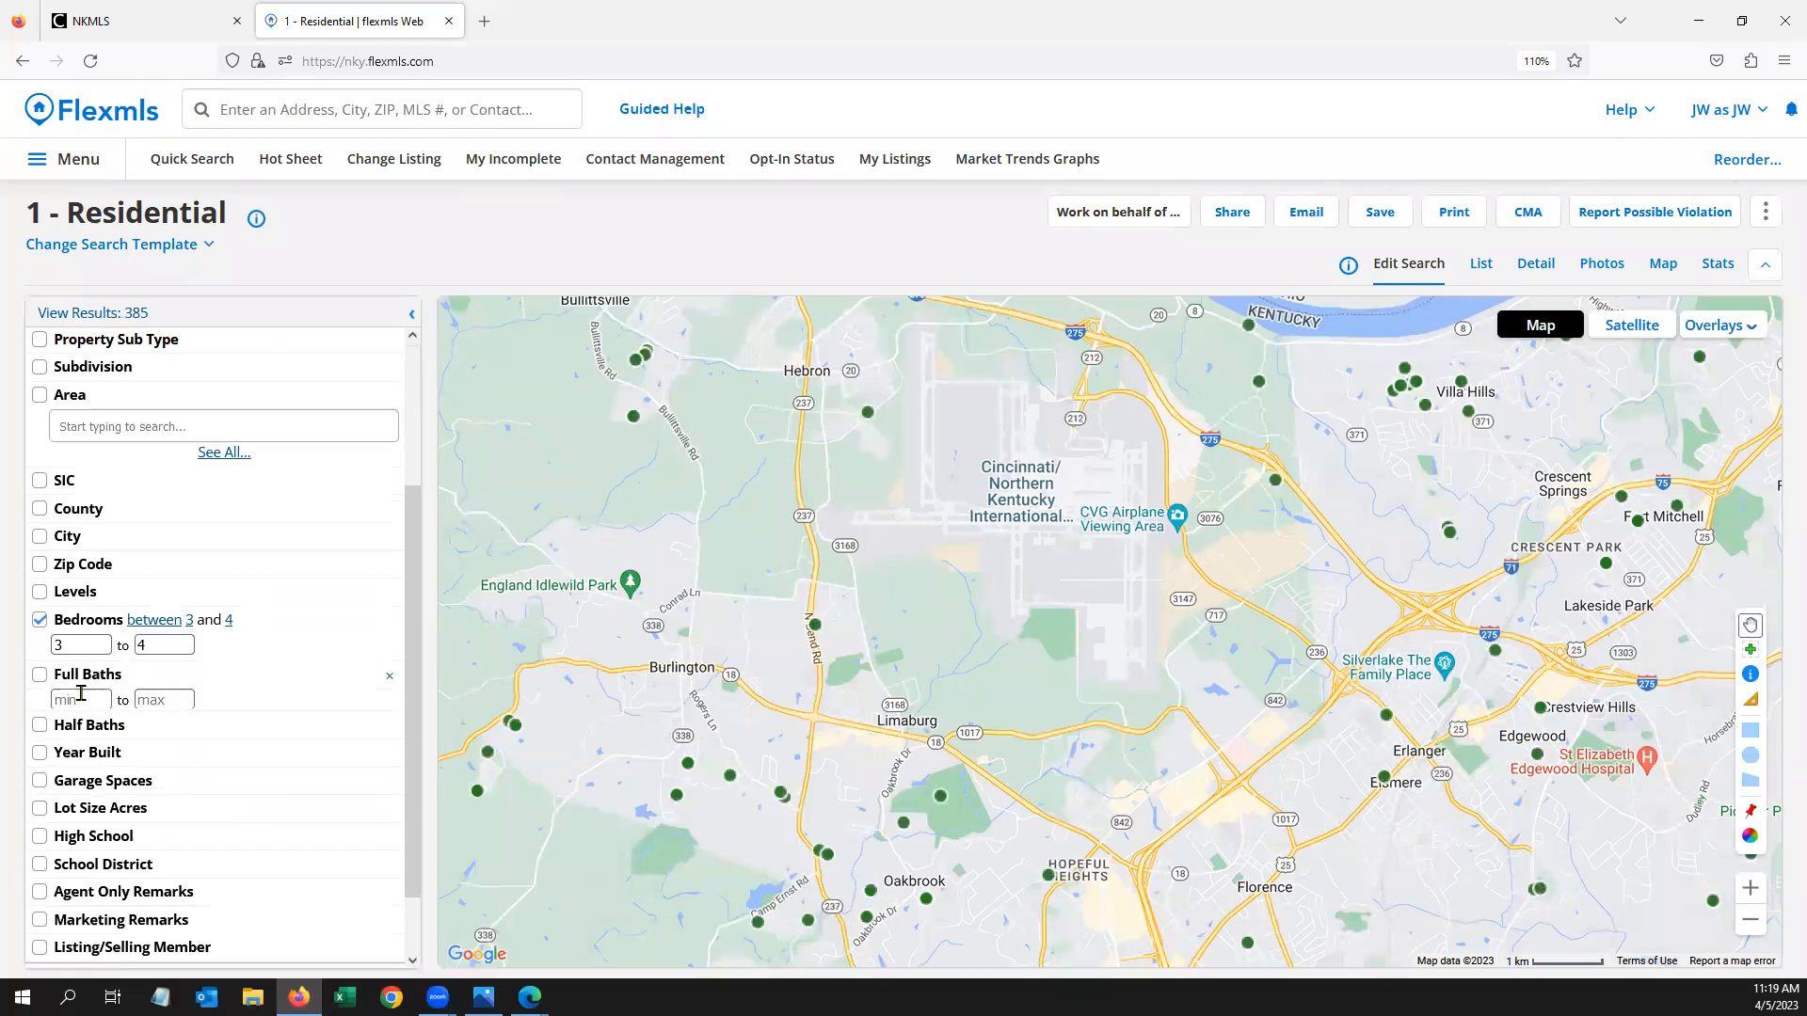
{"action": "left_click", "coordinate": [81, 699]}
{"action": "type", "text": "3"}
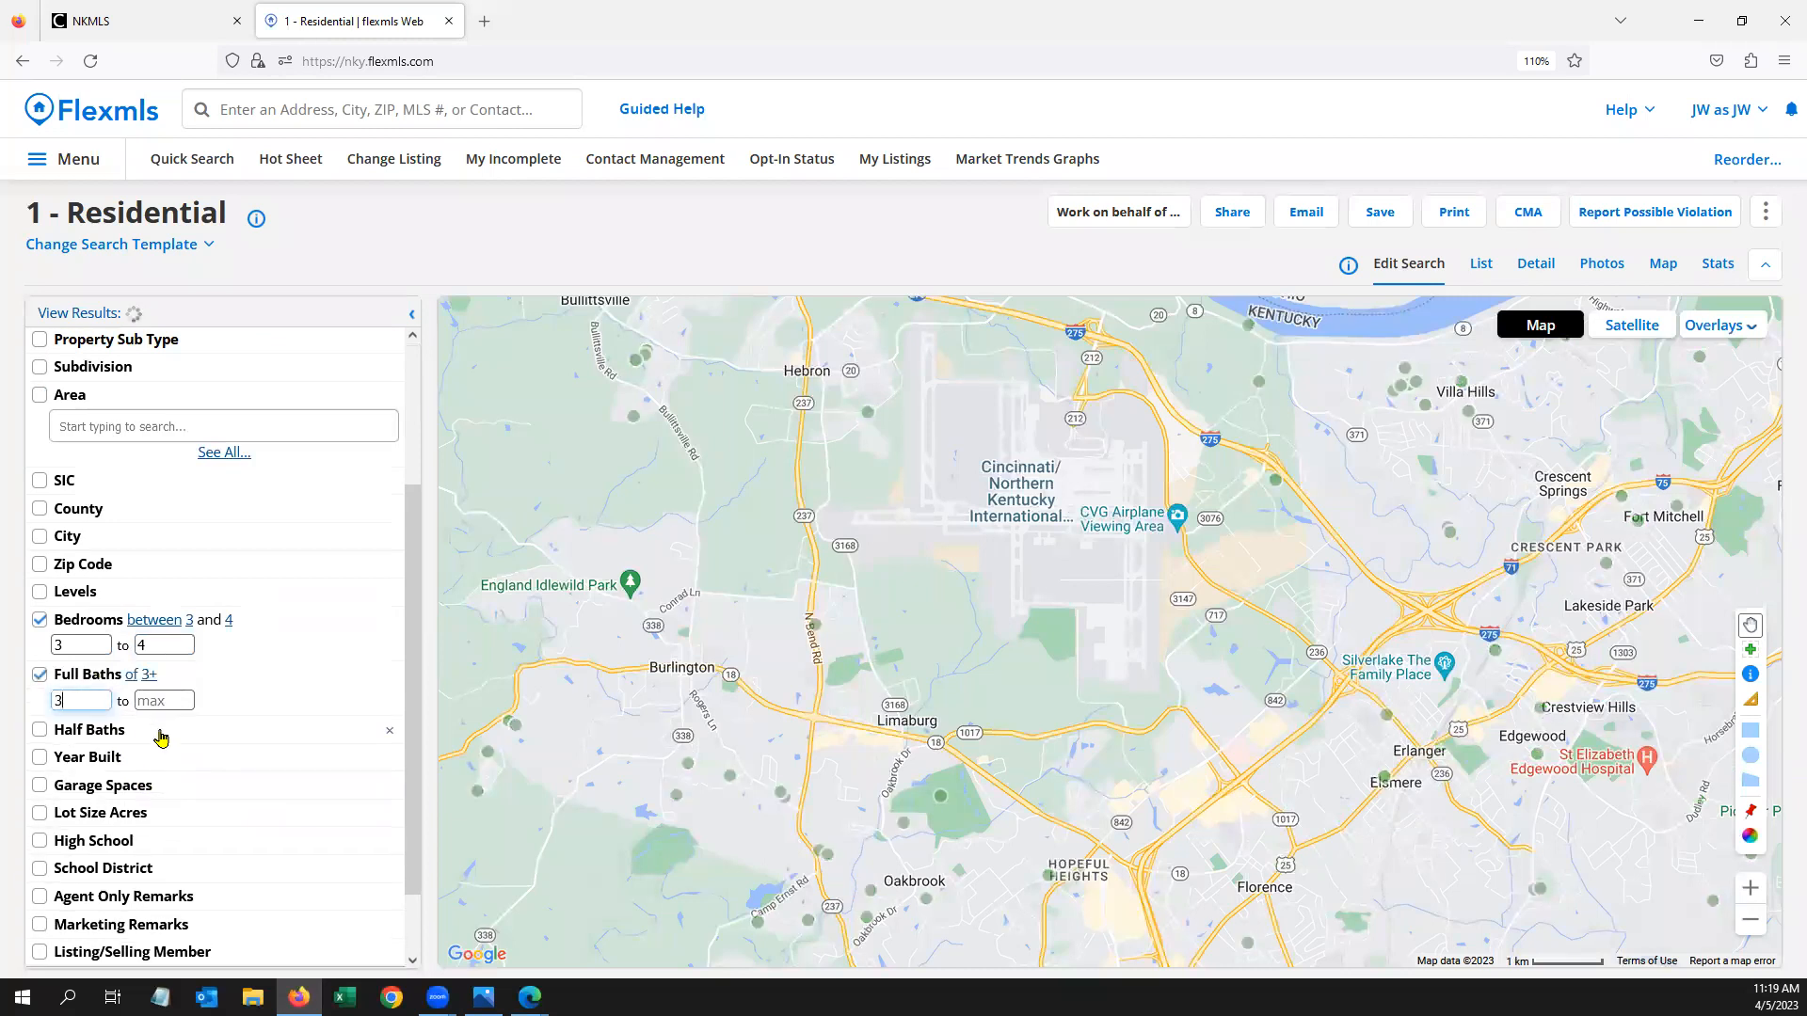
{"action": "scroll", "coordinate": [221, 710], "scroll_direction": "up", "scroll_amount": 3}
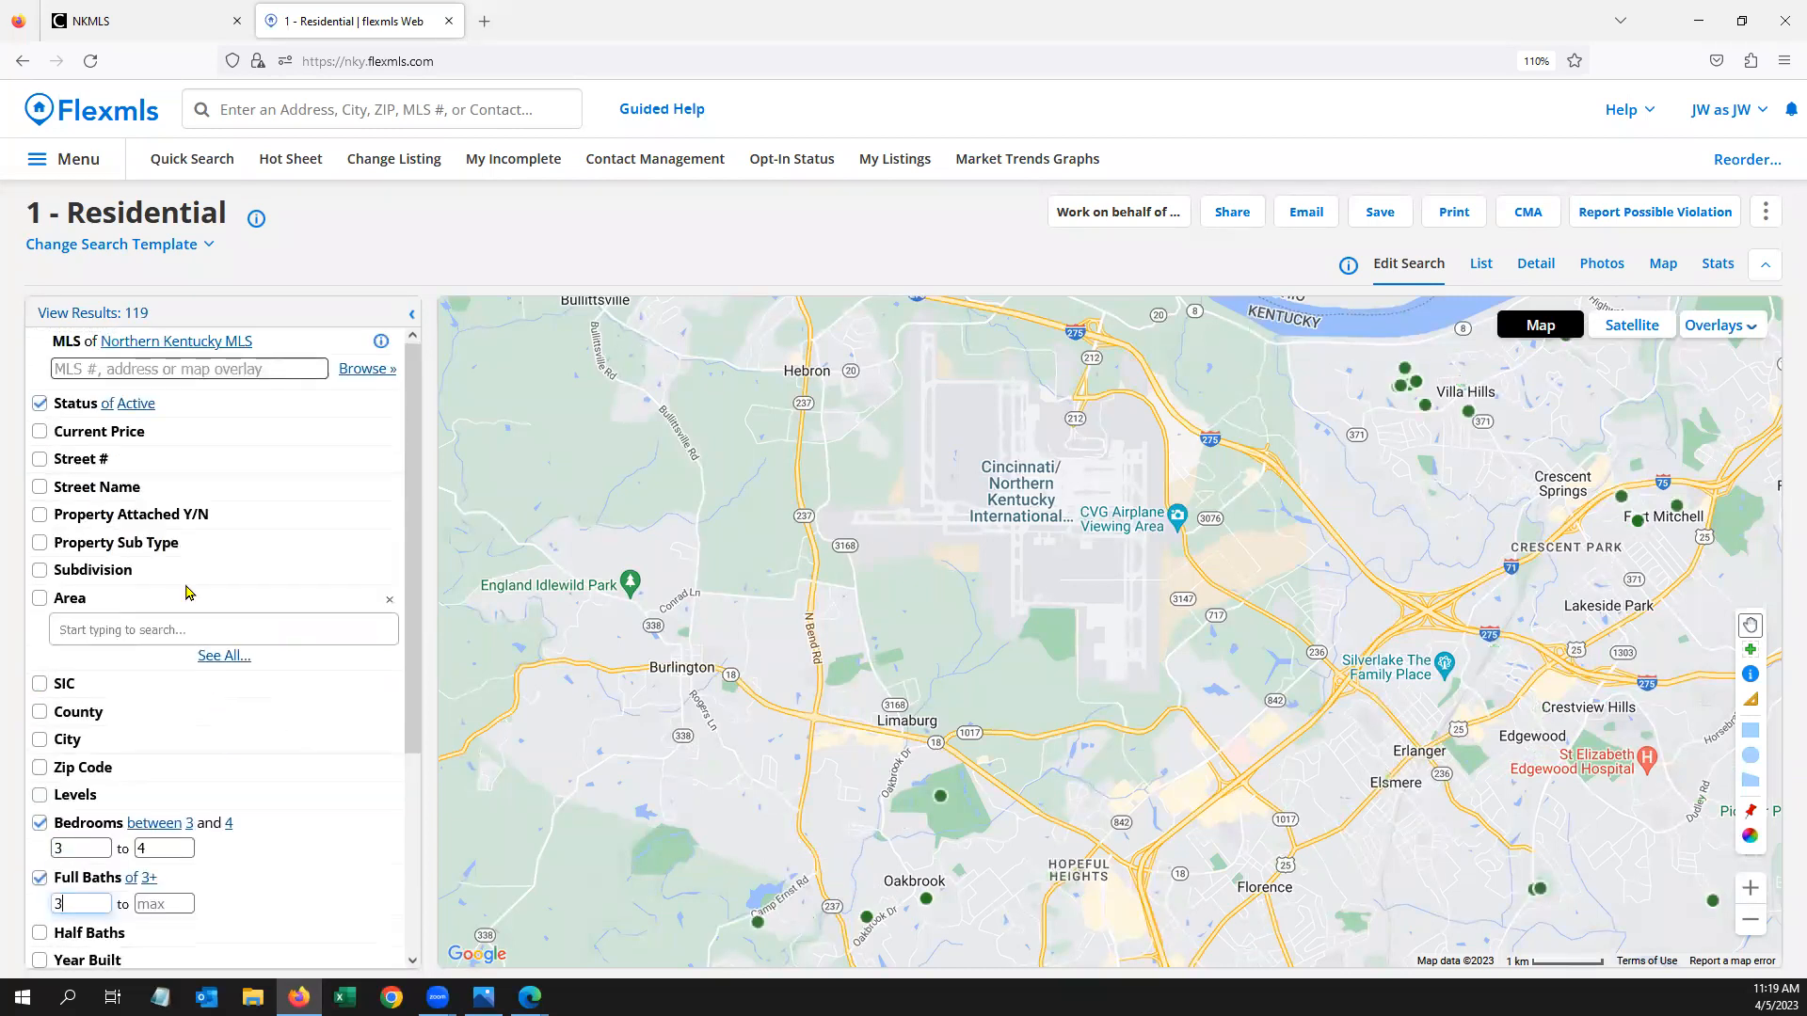
{"action": "scroll", "coordinate": [184, 635], "scroll_direction": "down", "scroll_amount": 2}
{"action": "scroll", "coordinate": [178, 659], "scroll_direction": "up", "scroll_amount": 4}
Limit the current price to 300–350 thousand, narrowing results to 5 listings
{"action": "left_click", "coordinate": [103, 434]}
{"action": "type", "text": "3"}
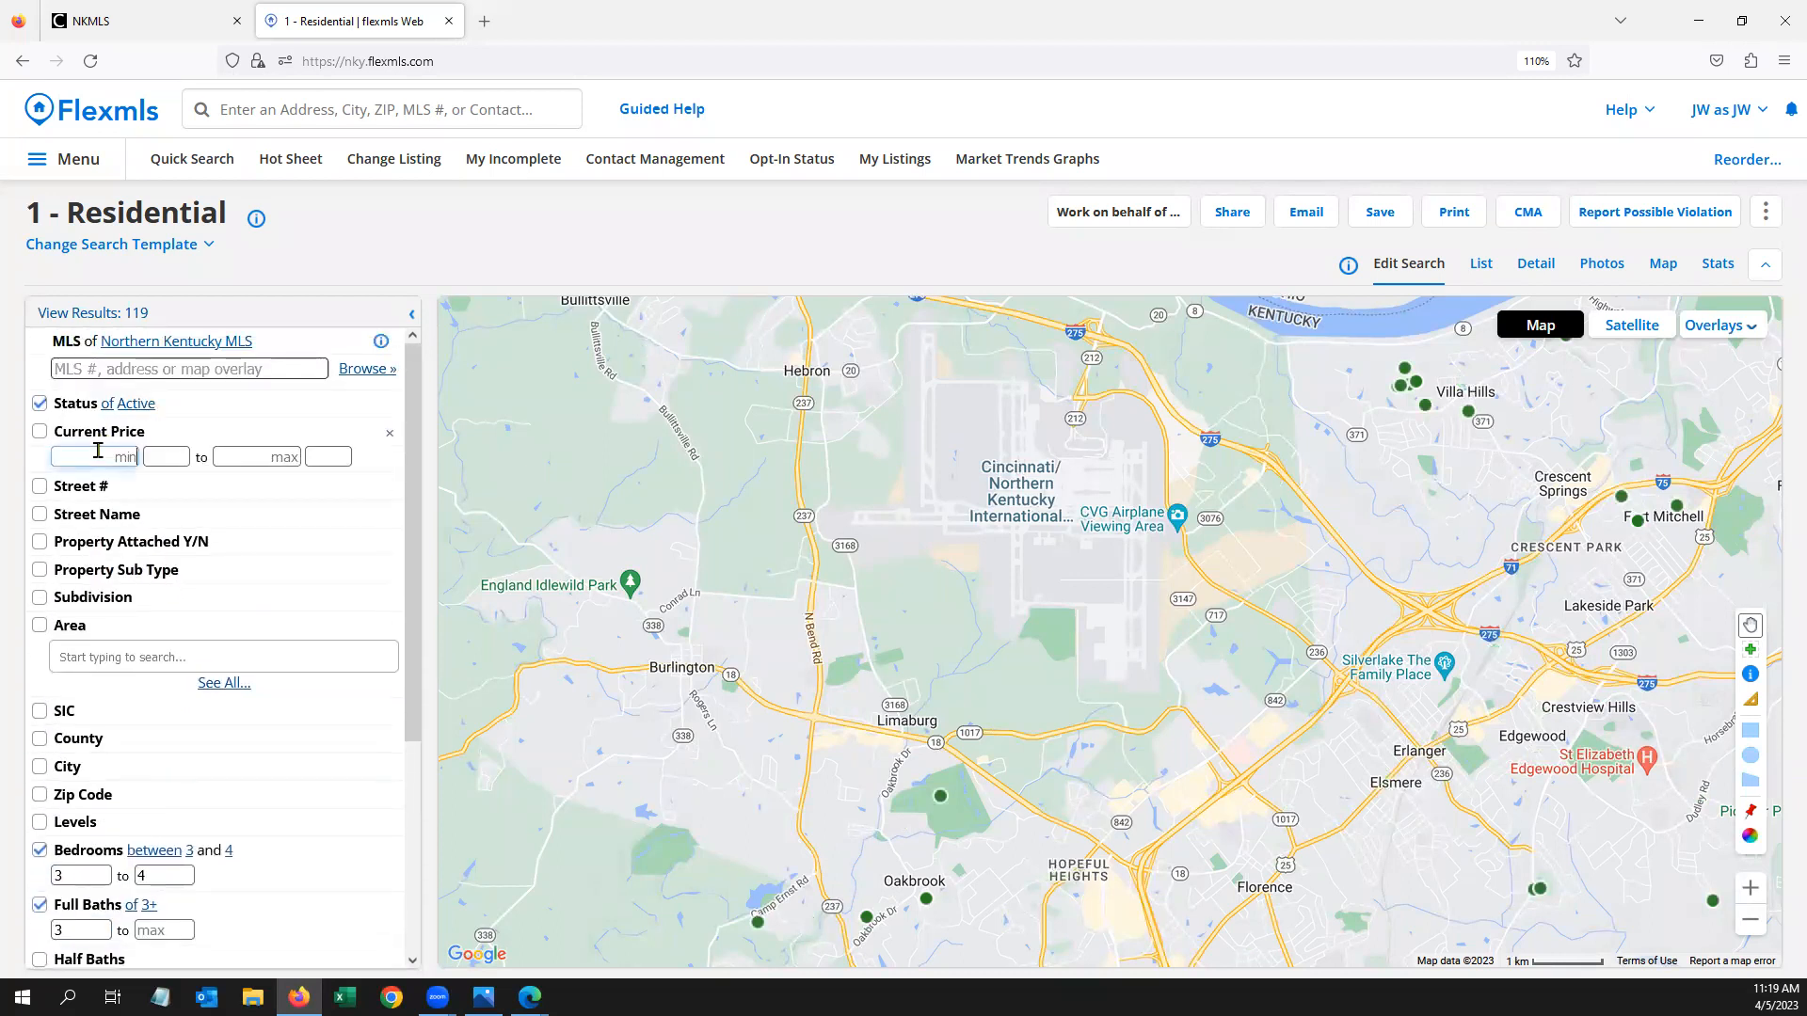
{"action": "type", "text": "00"}
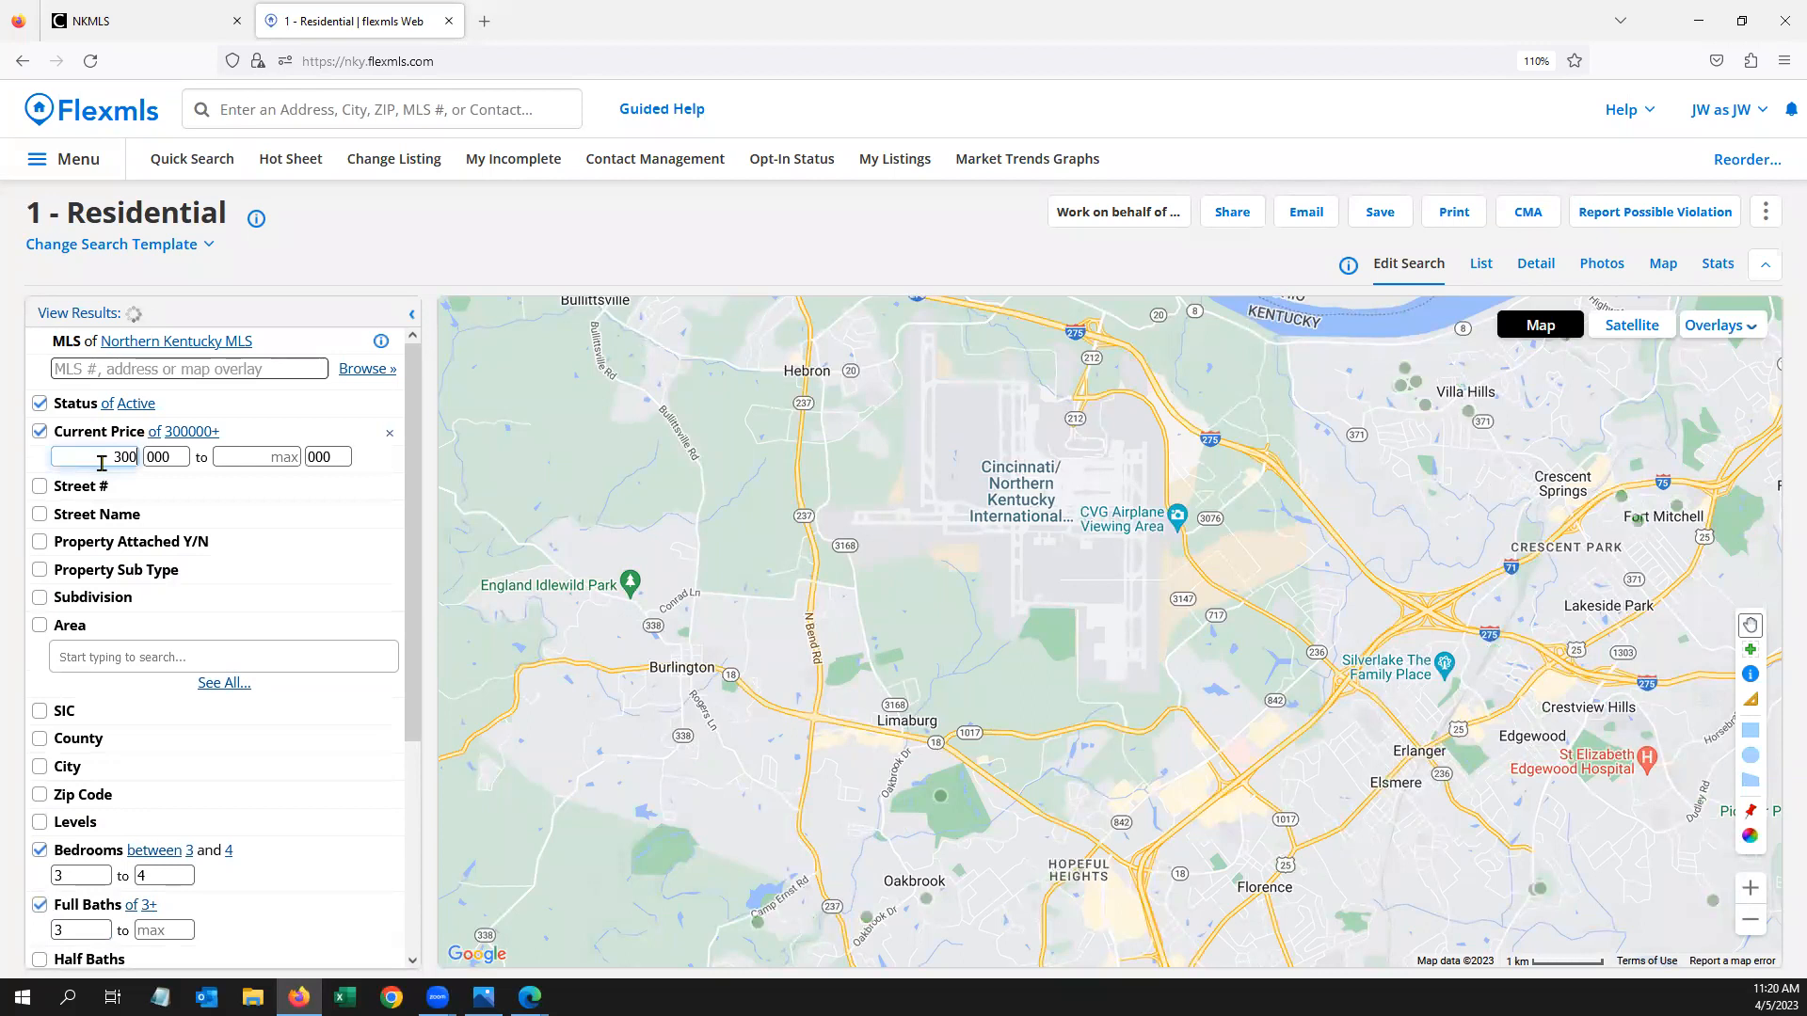
{"action": "left_click", "coordinate": [277, 461]}
{"action": "type", "text": "350"}
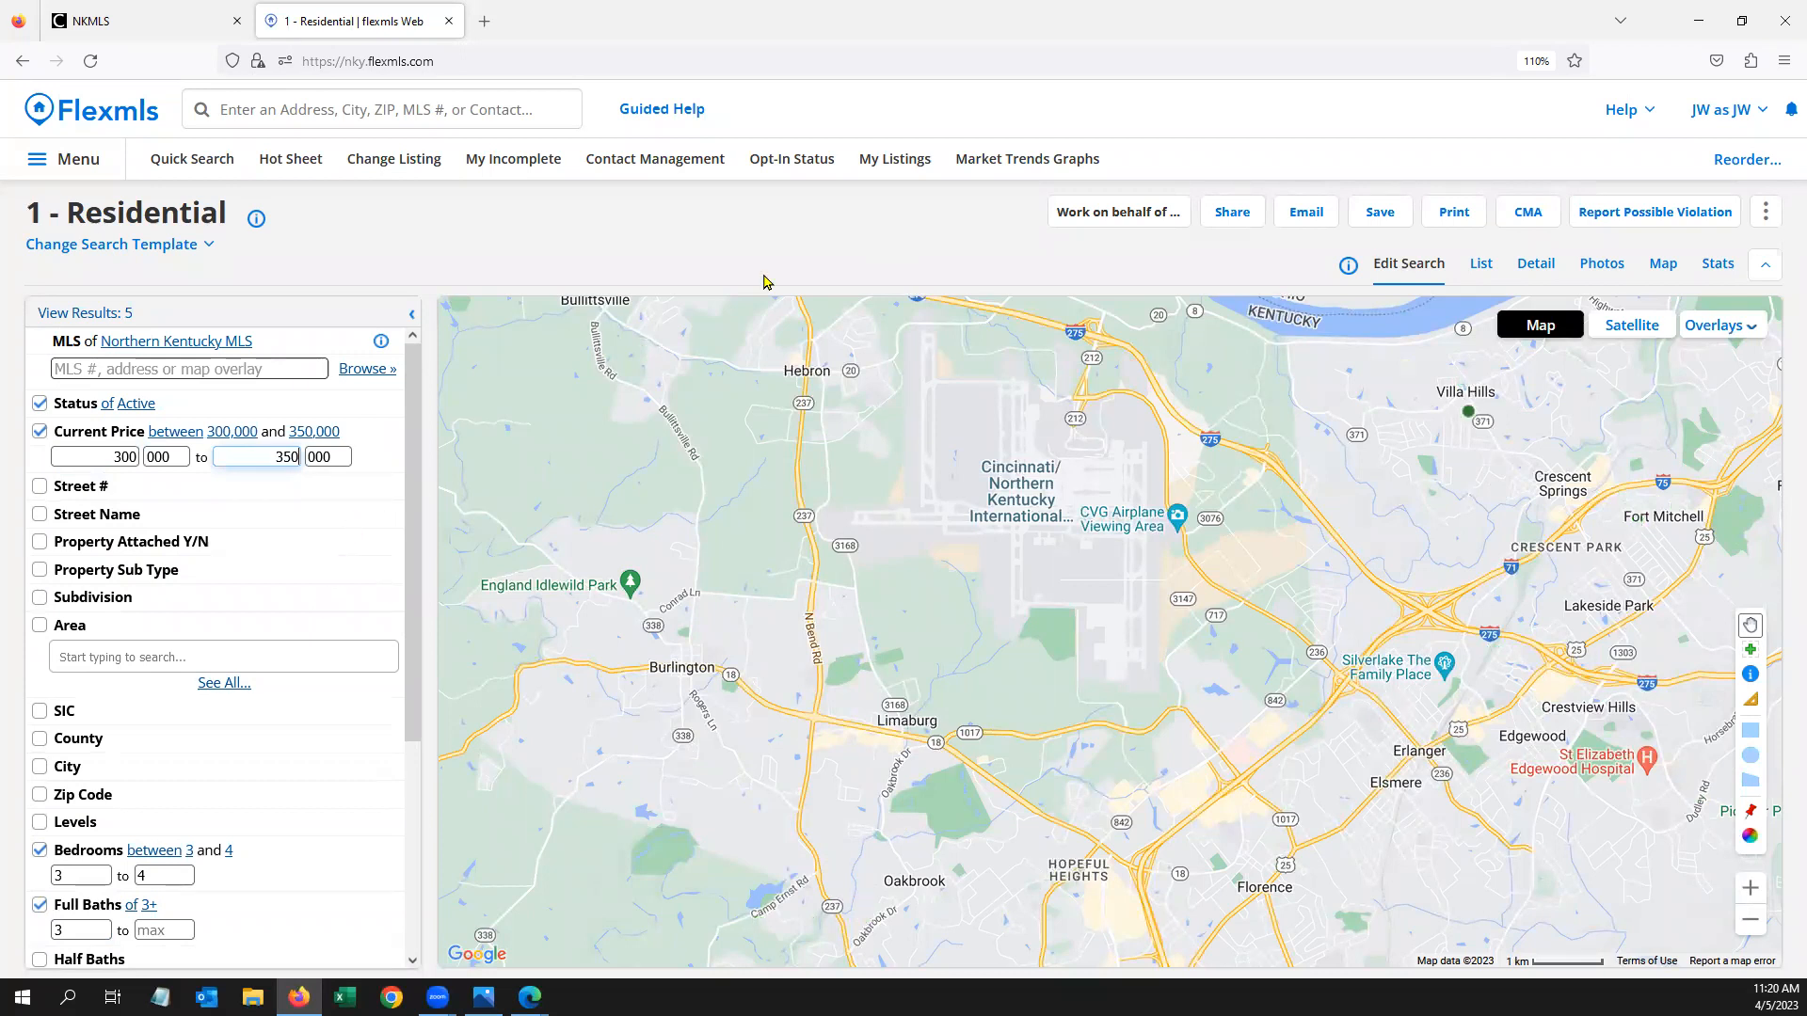
{"action": "left_click", "coordinate": [1376, 218]}
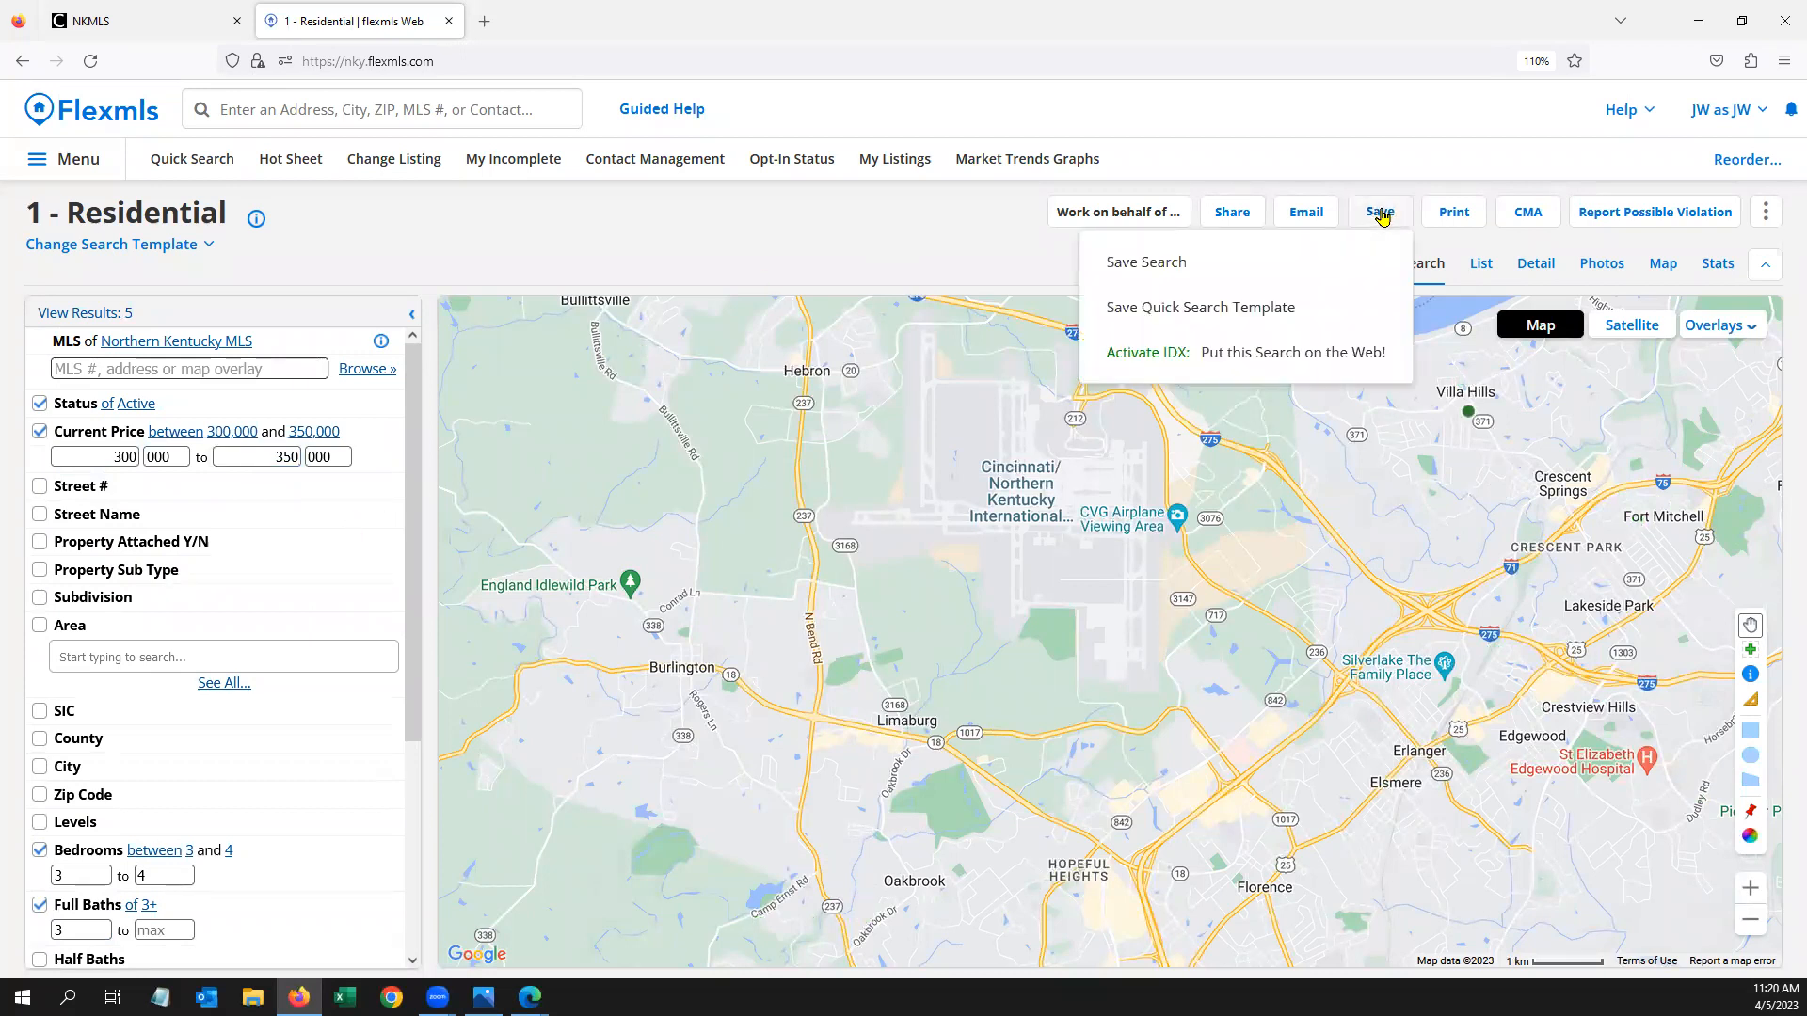
Name the saved search after the contact with a '- 300k' suffix and try an existing-contact lookup
{"action": "left_click", "coordinate": [1166, 266]}
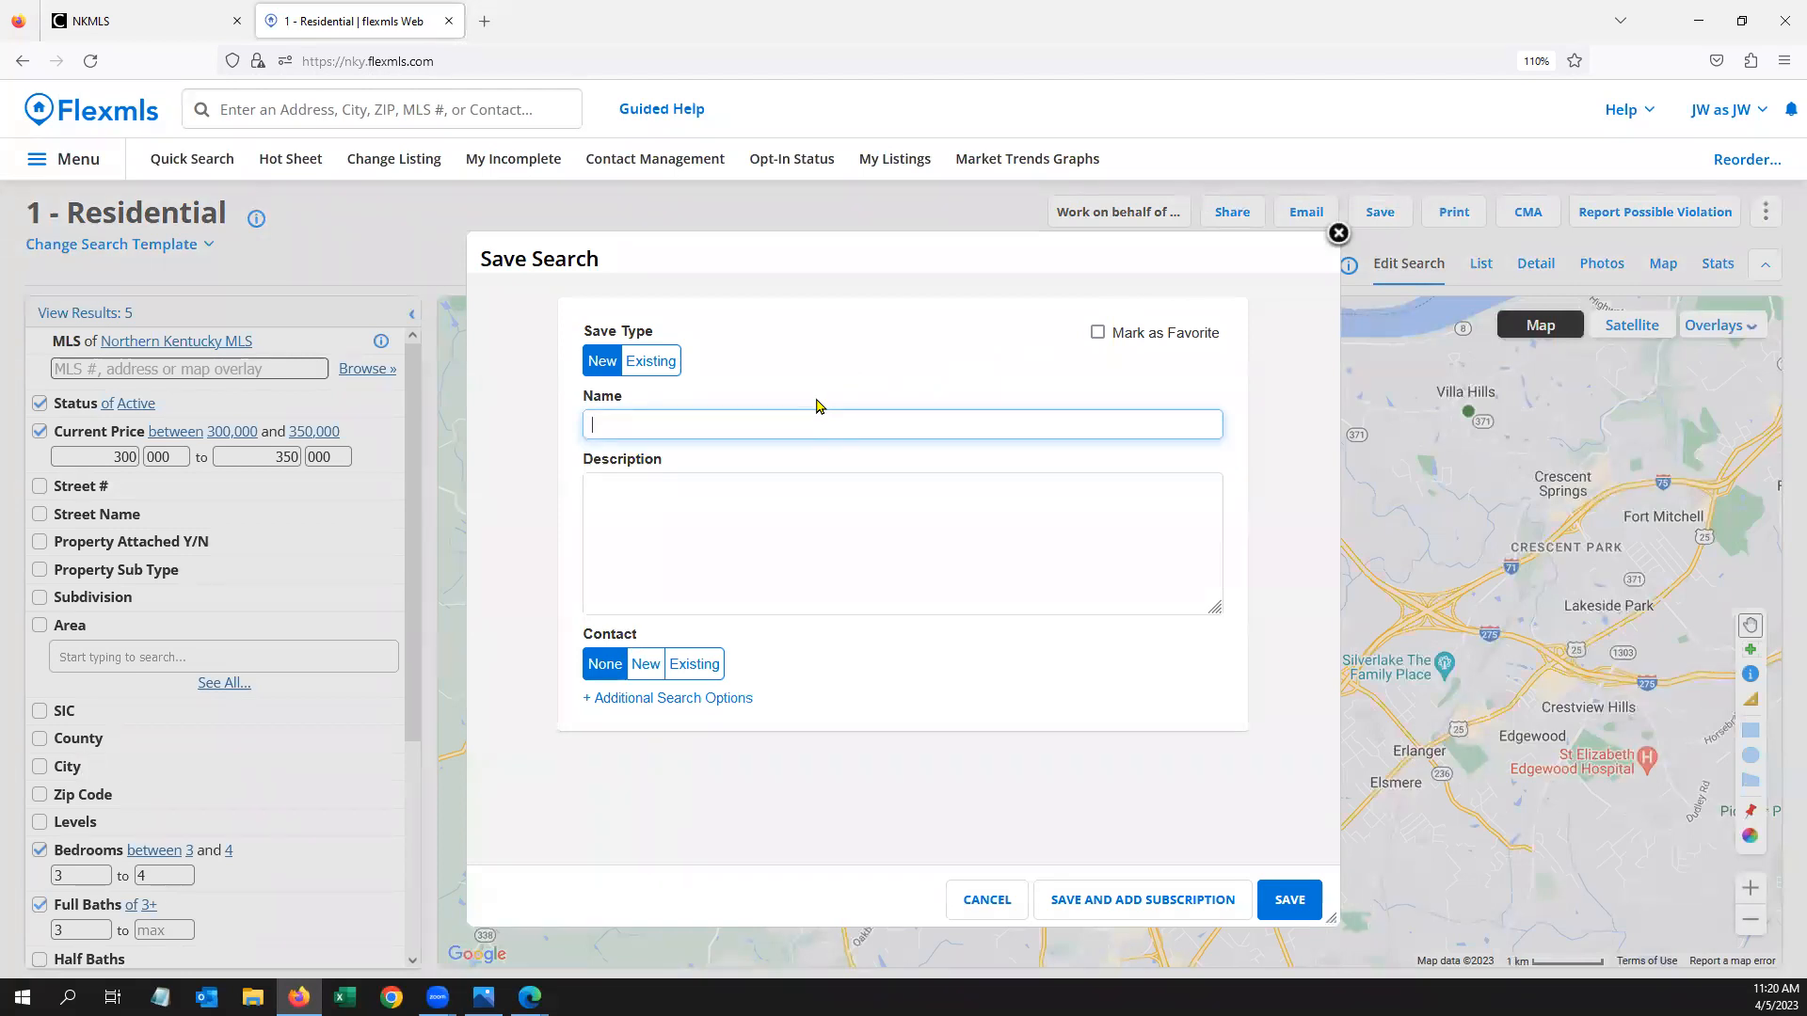
{"action": "type", "text": "H"}
{"action": "type", "text": "Jek Porkins"}
{"action": "type", "text": " - 300"}
{"action": "type", "text": "k"}
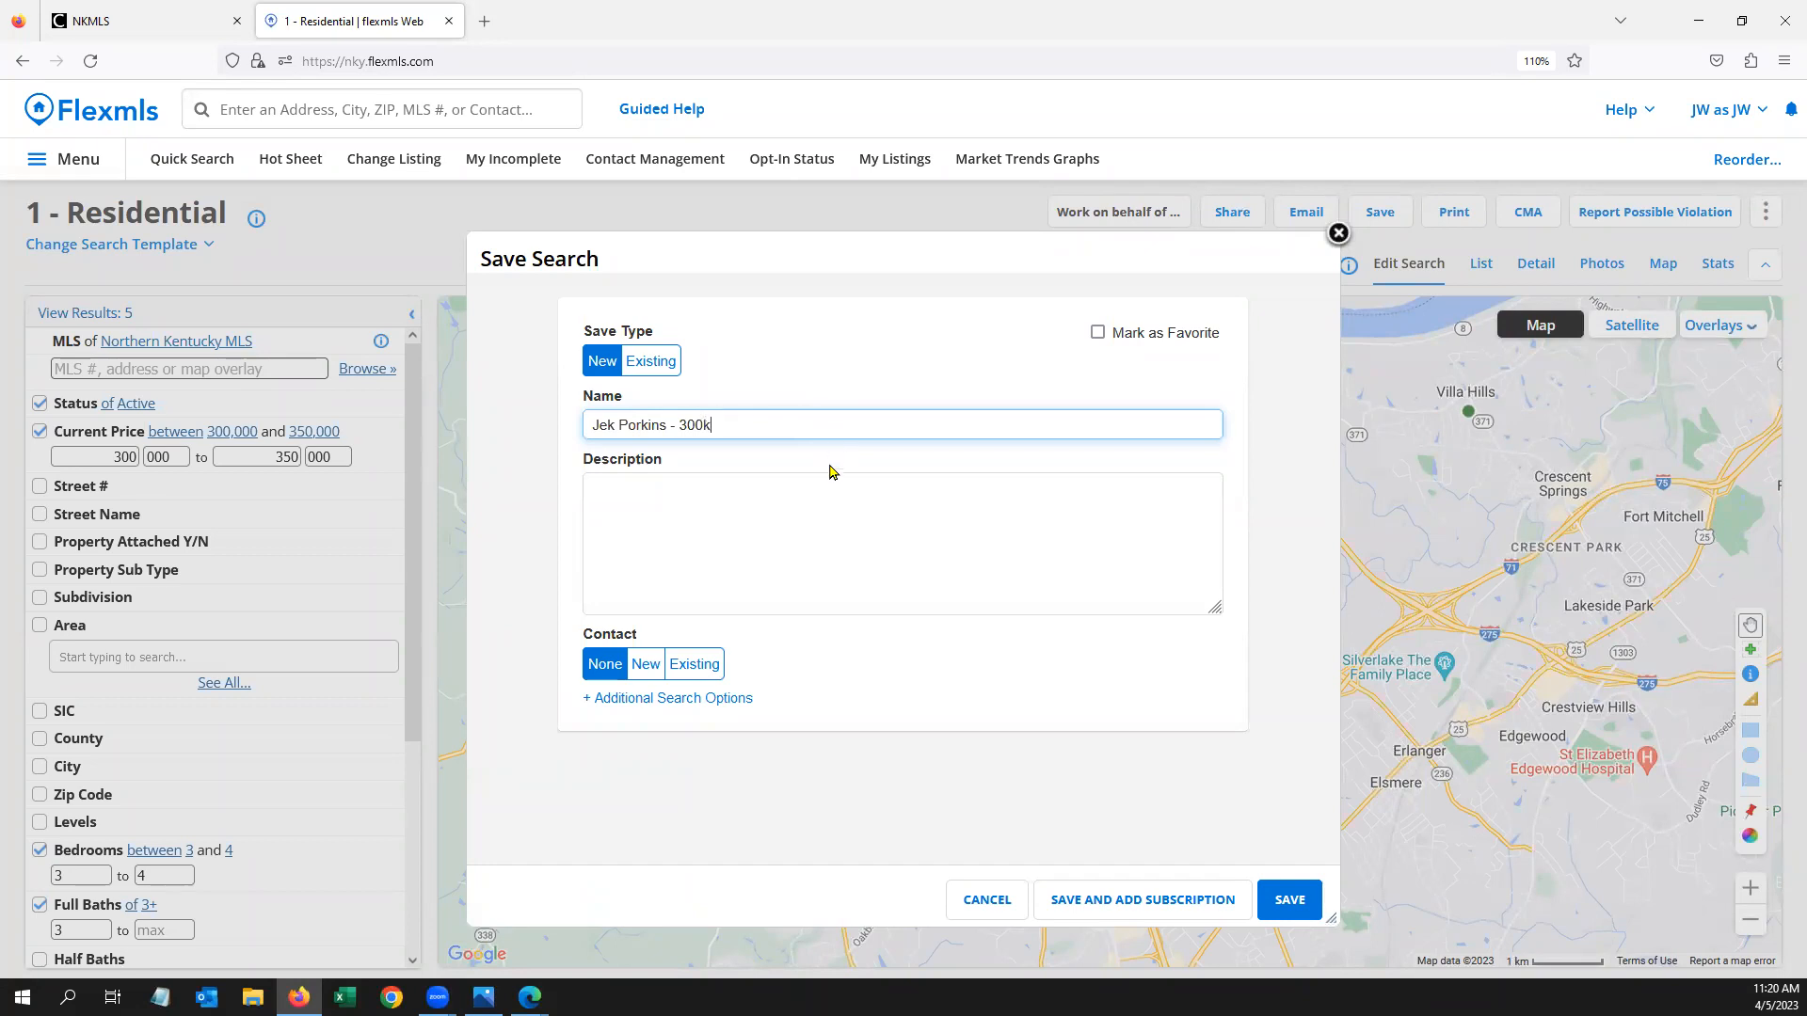
{"action": "left_click", "coordinate": [704, 672]}
{"action": "left_click", "coordinate": [679, 727]}
{"action": "type", "text": "jek"}
{"action": "key", "text": "BackSpace"}
{"action": "key", "text": "BackSpace"}
{"action": "key", "text": "BackSpace"}
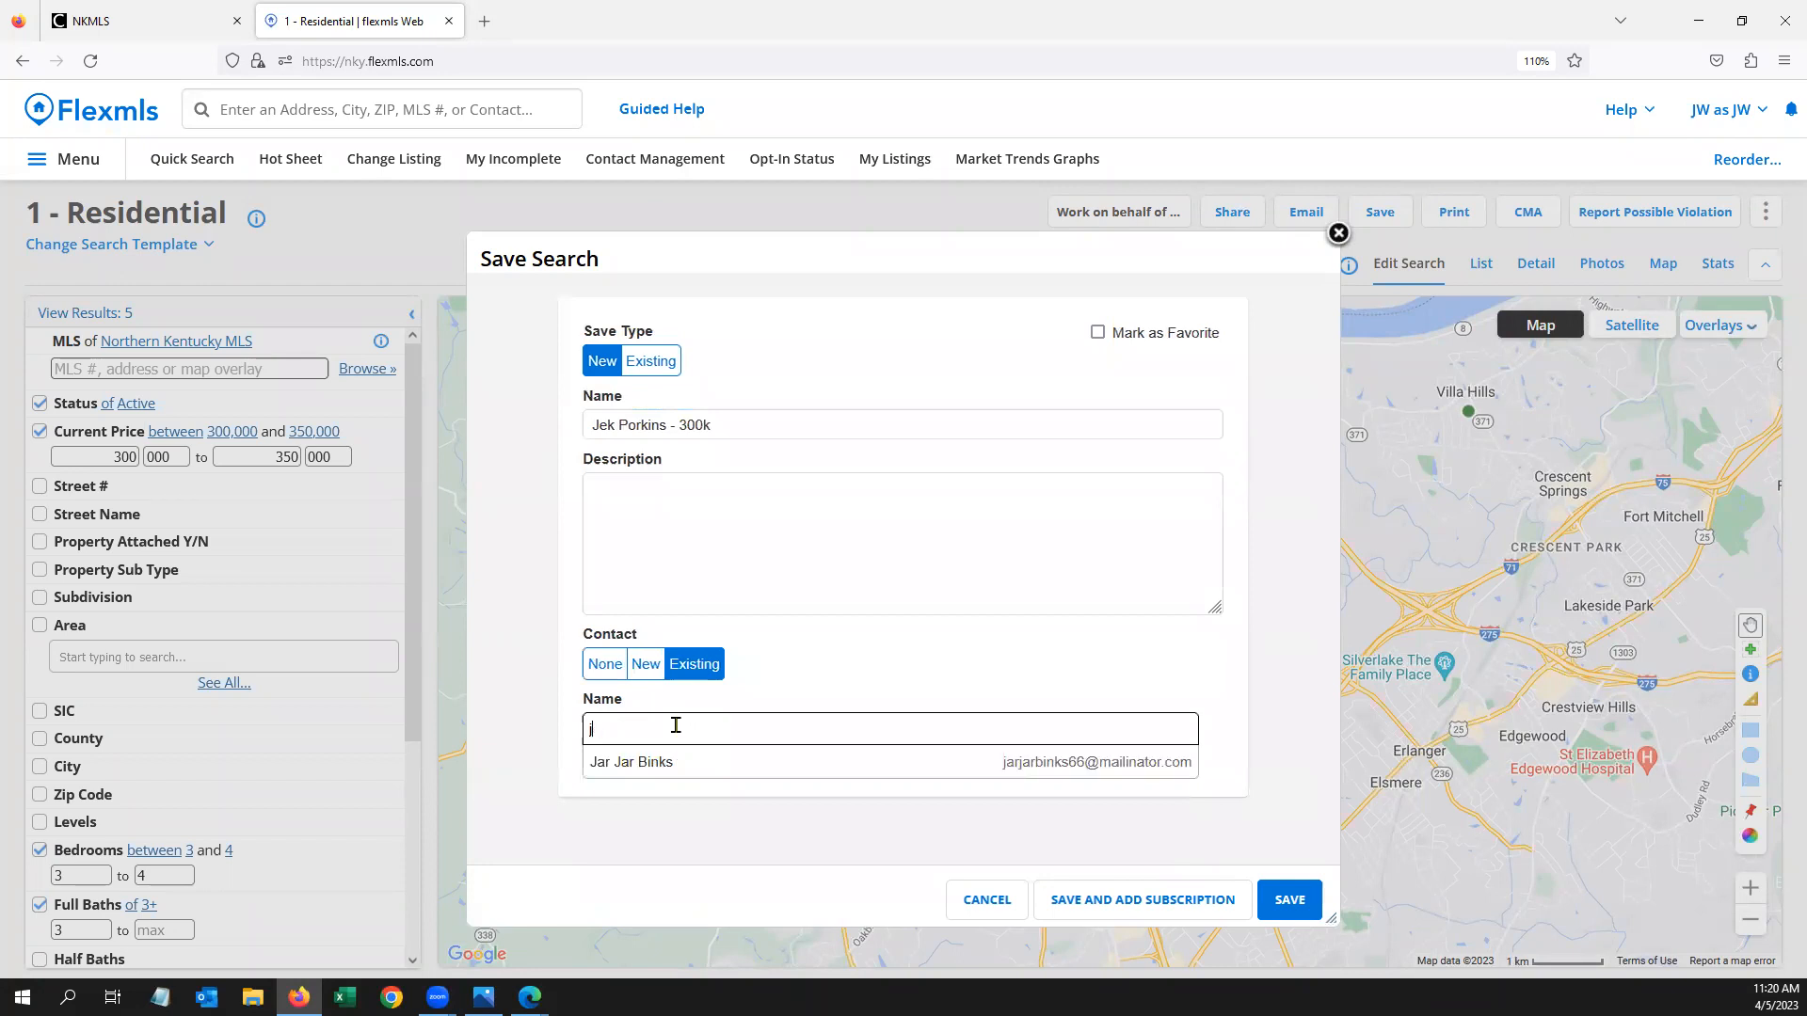
Add a new contact with full name and e-mail, a portal account, and a portal invitation
{"action": "left_click", "coordinate": [644, 665]}
{"action": "type", "text": "Jek Porkins"}
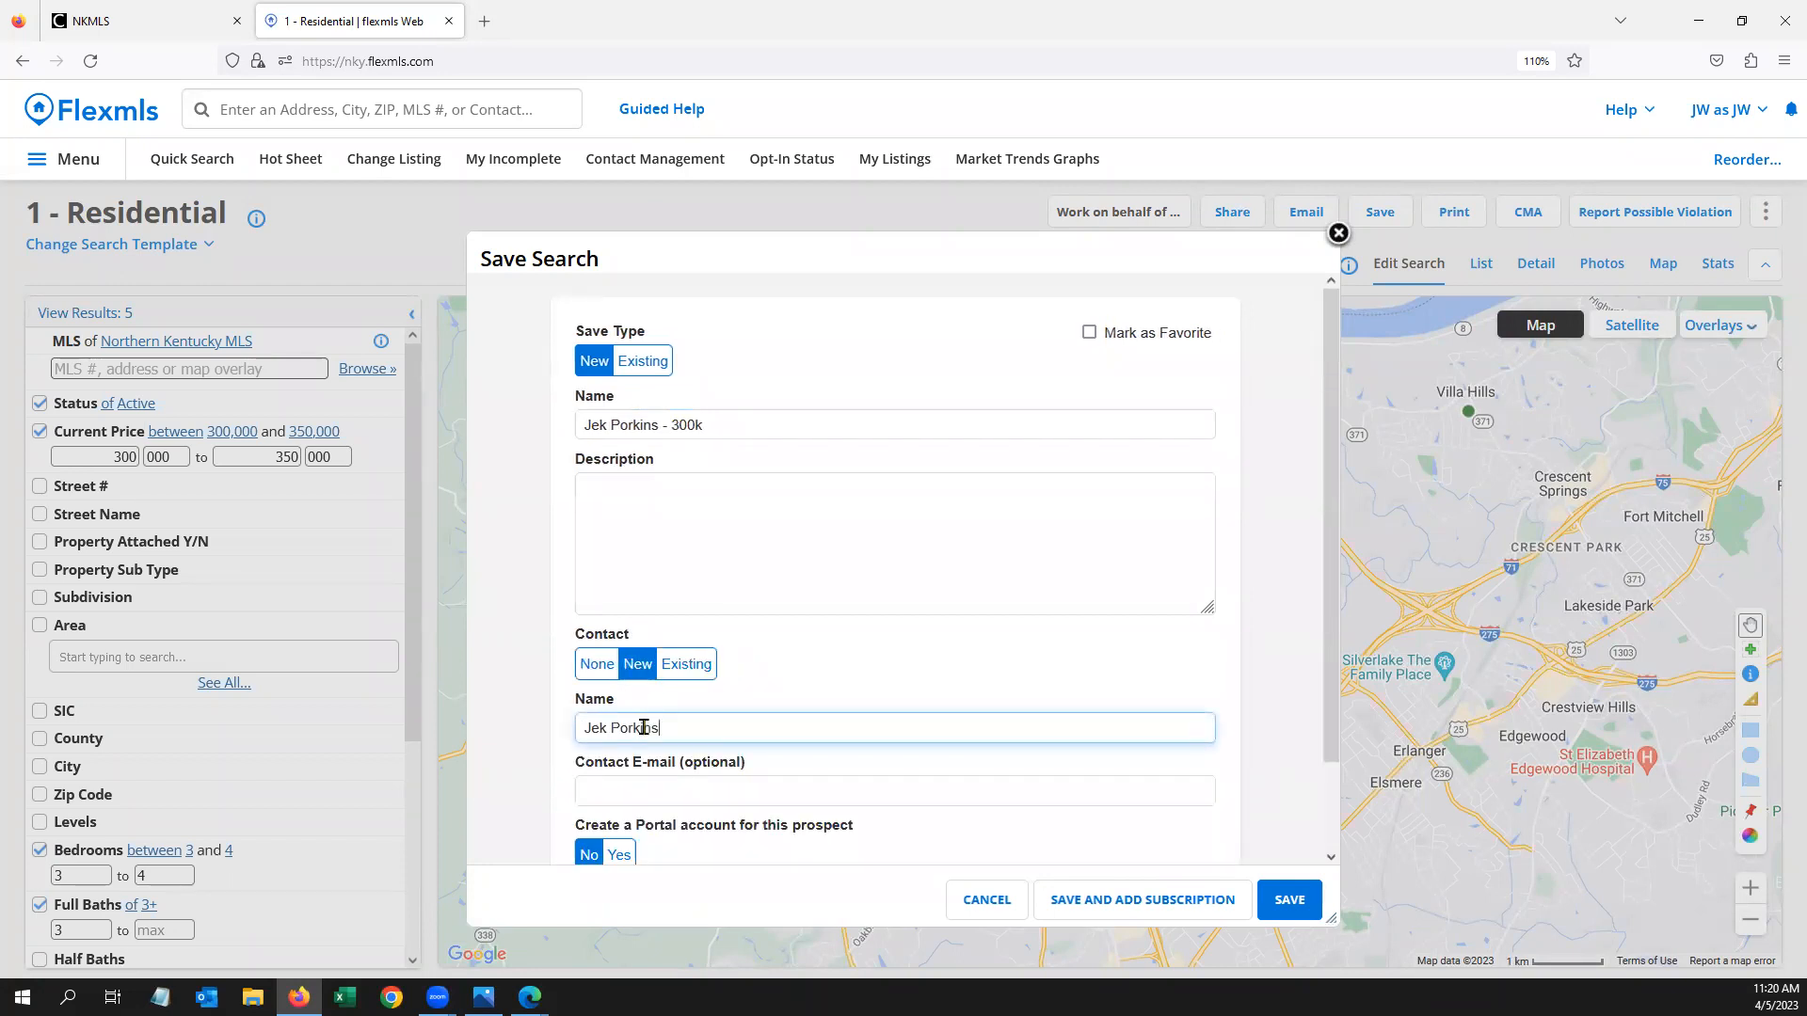
{"action": "key", "text": "Tab"}
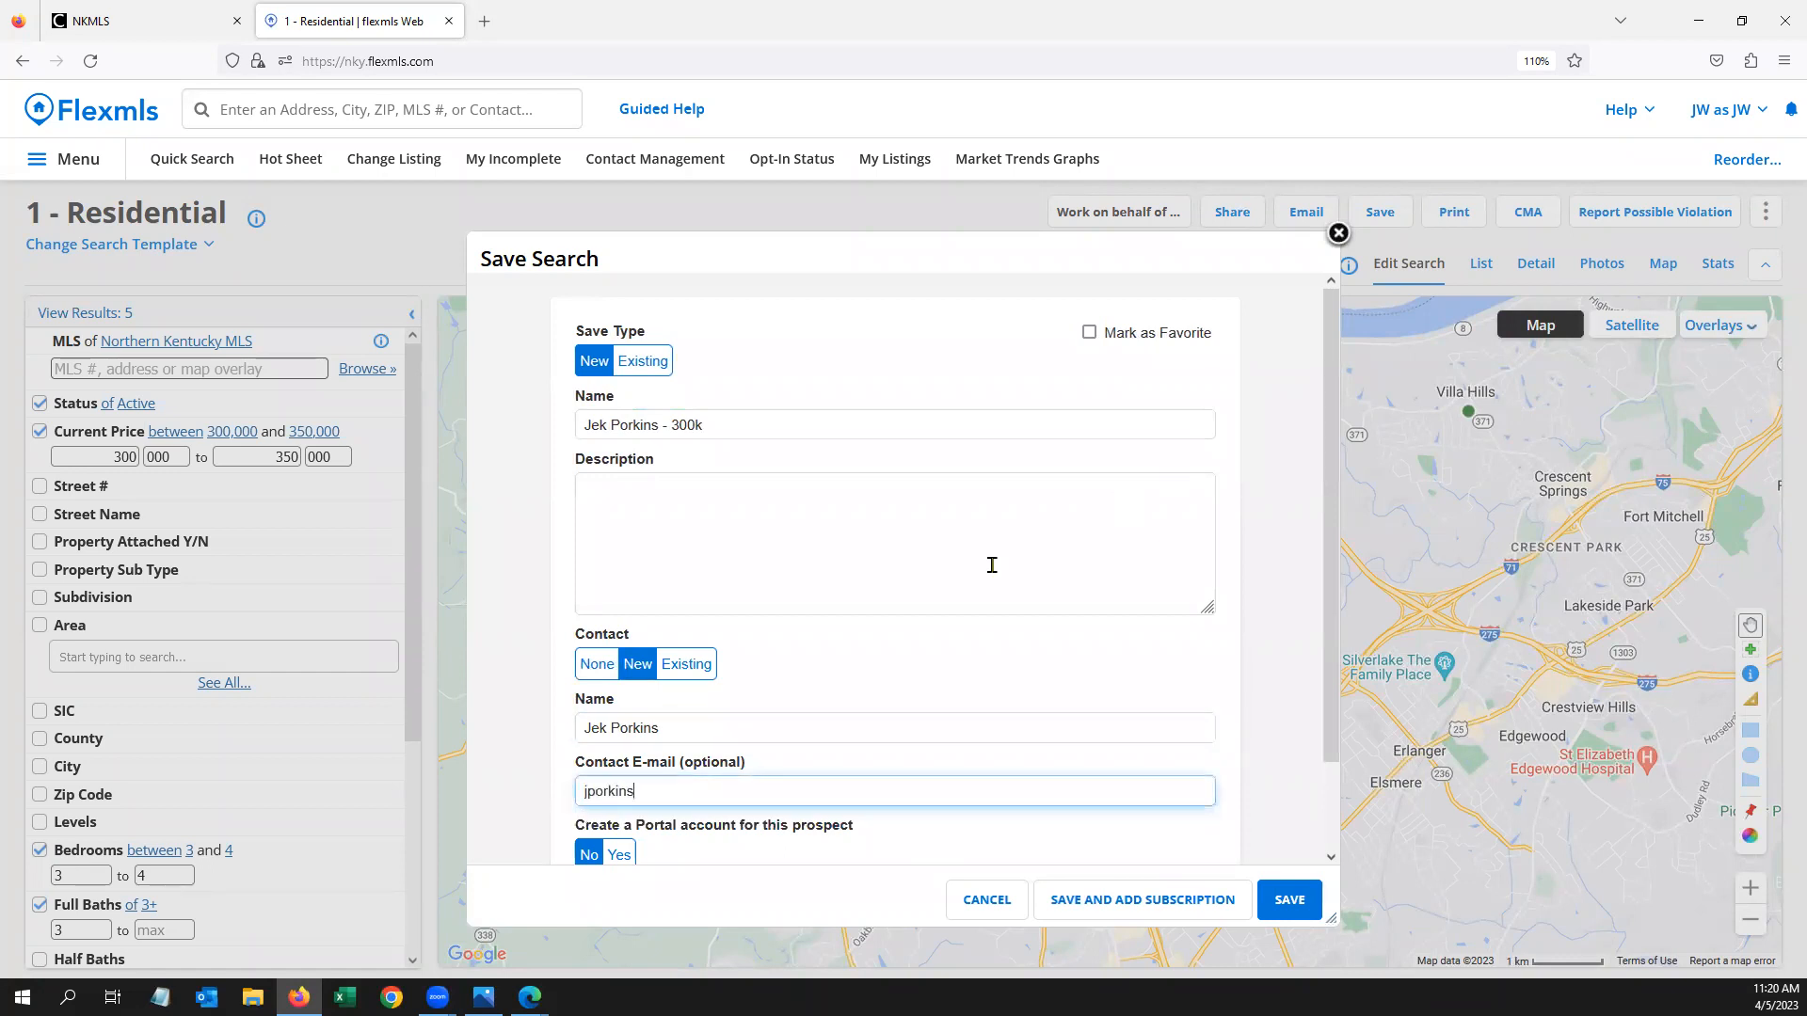
{"action": "scroll", "coordinate": [992, 561], "scroll_direction": "down", "scroll_amount": 2}
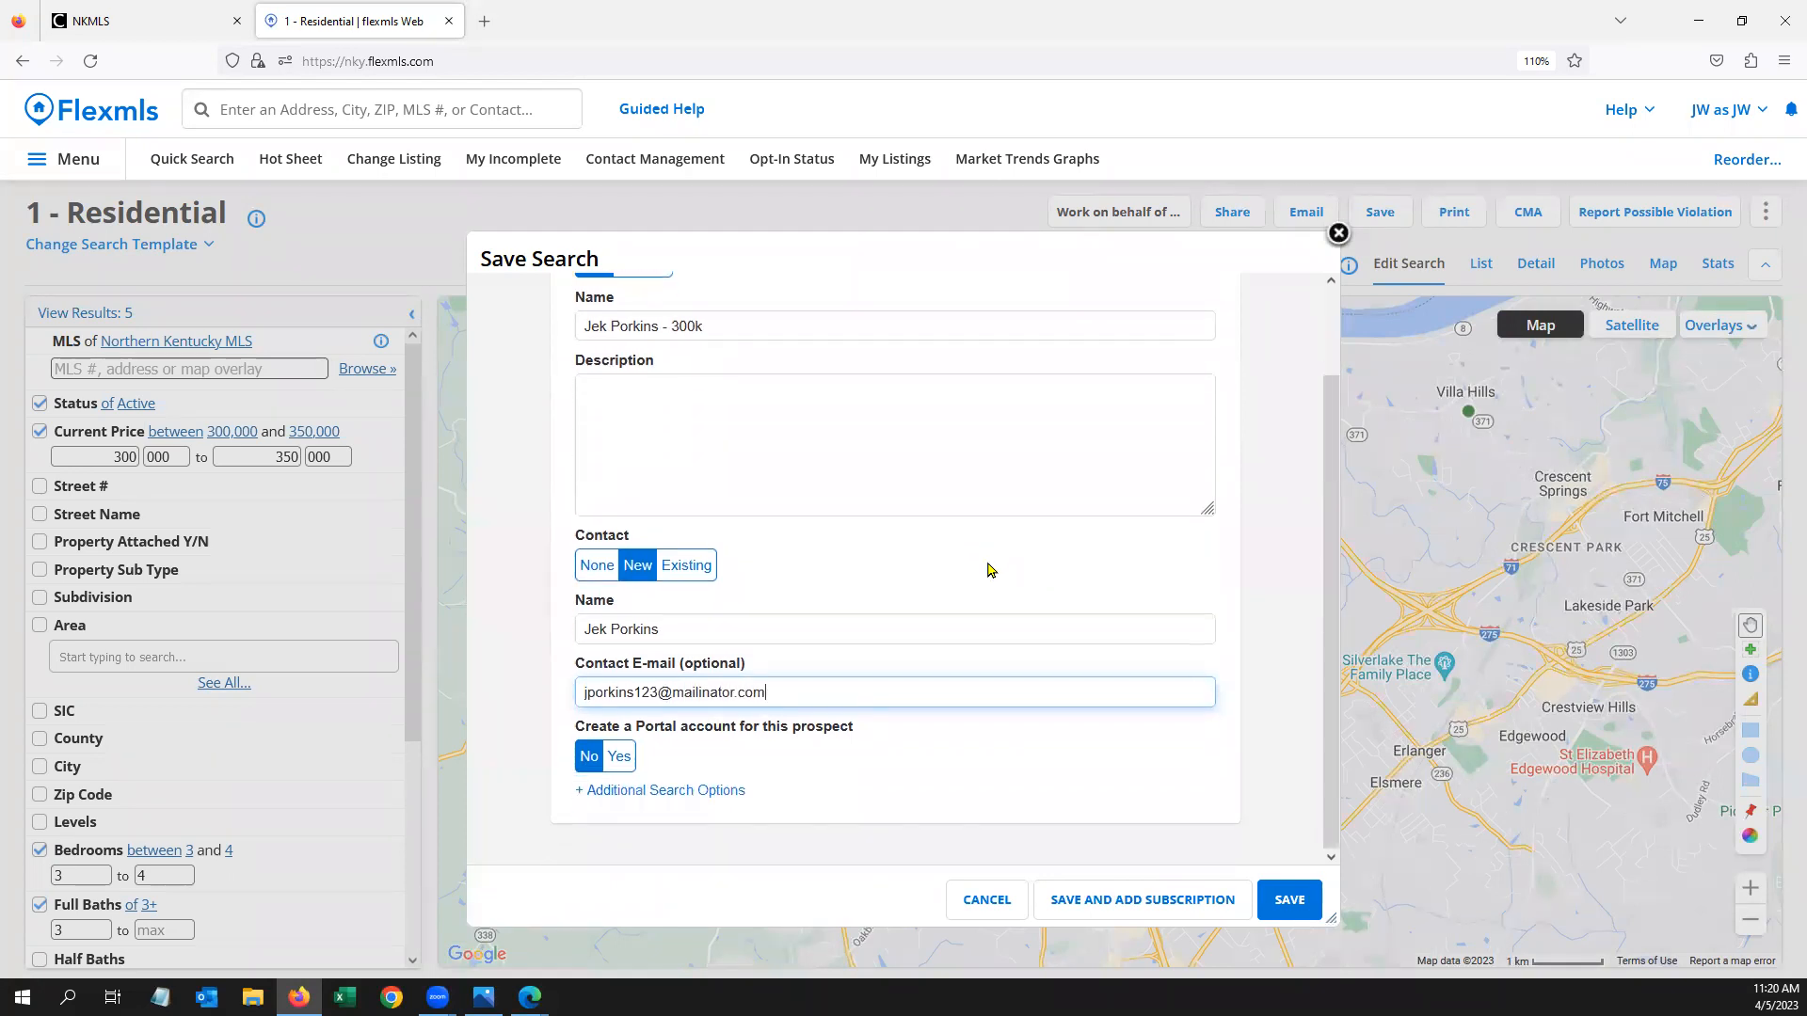
{"action": "left_click", "coordinate": [619, 755]}
{"action": "left_click", "coordinate": [585, 794]}
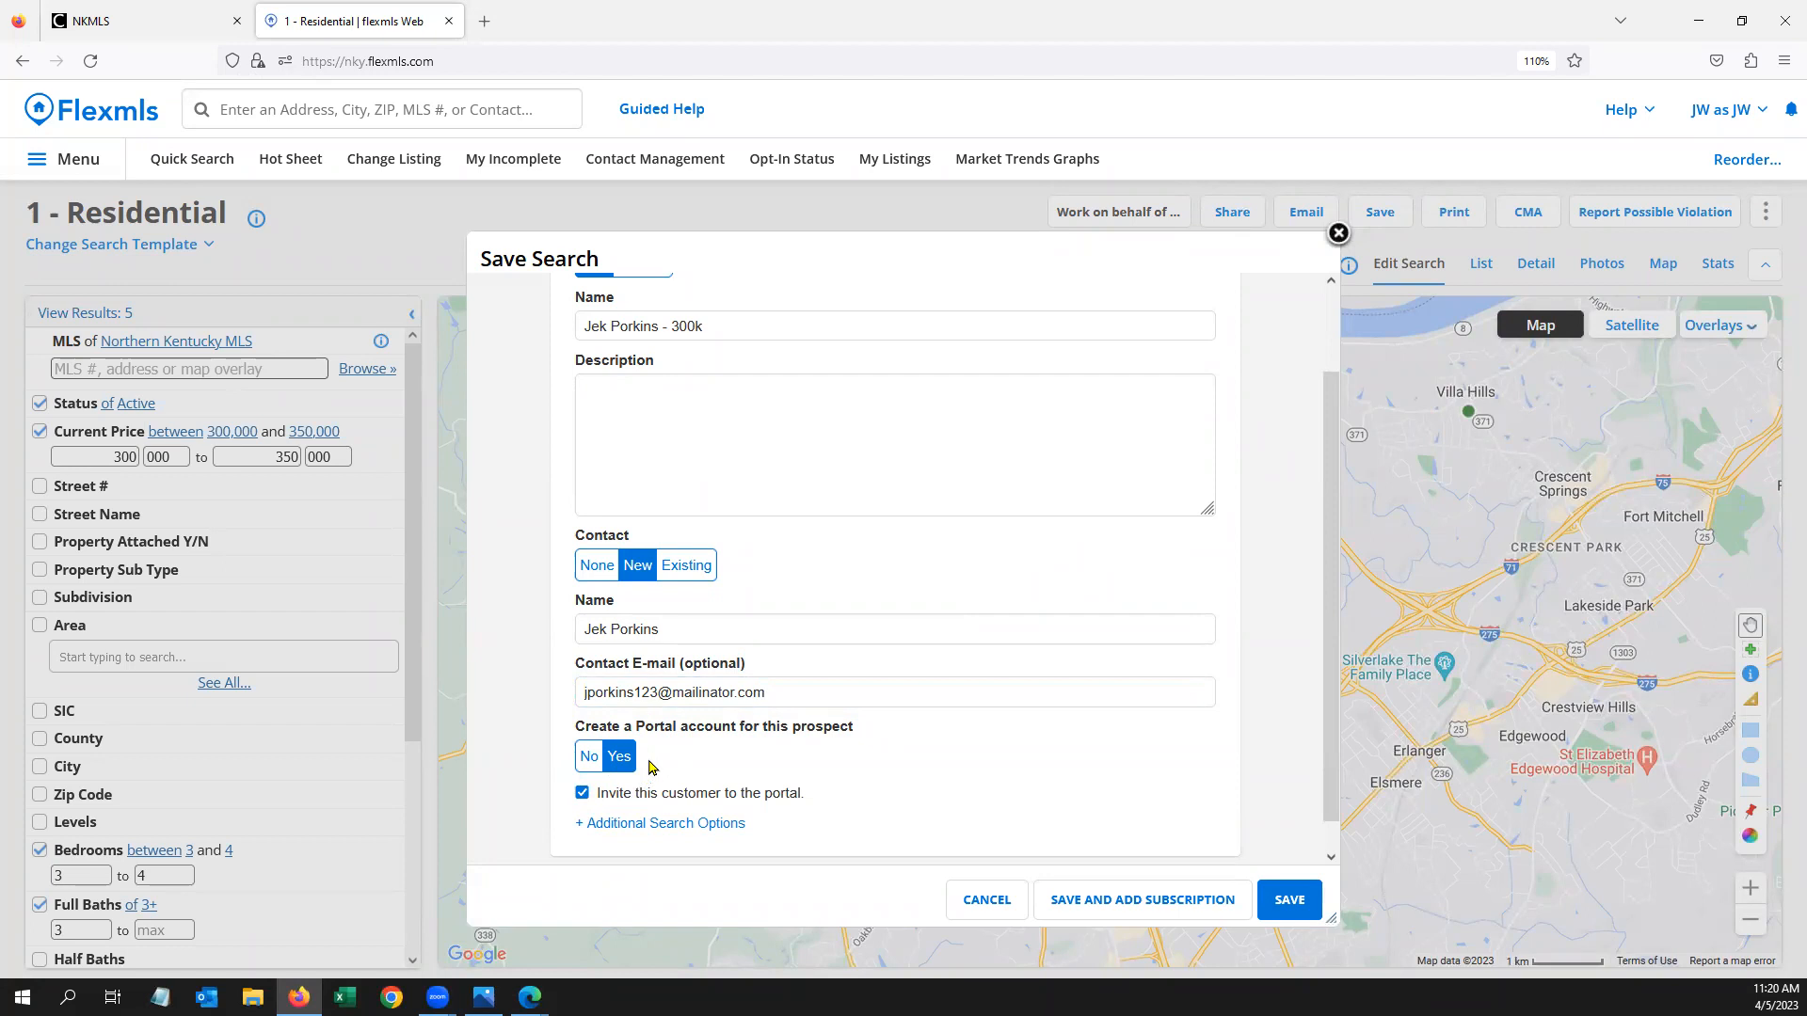
{"action": "scroll", "coordinate": [709, 763], "scroll_direction": "down", "scroll_amount": 1}
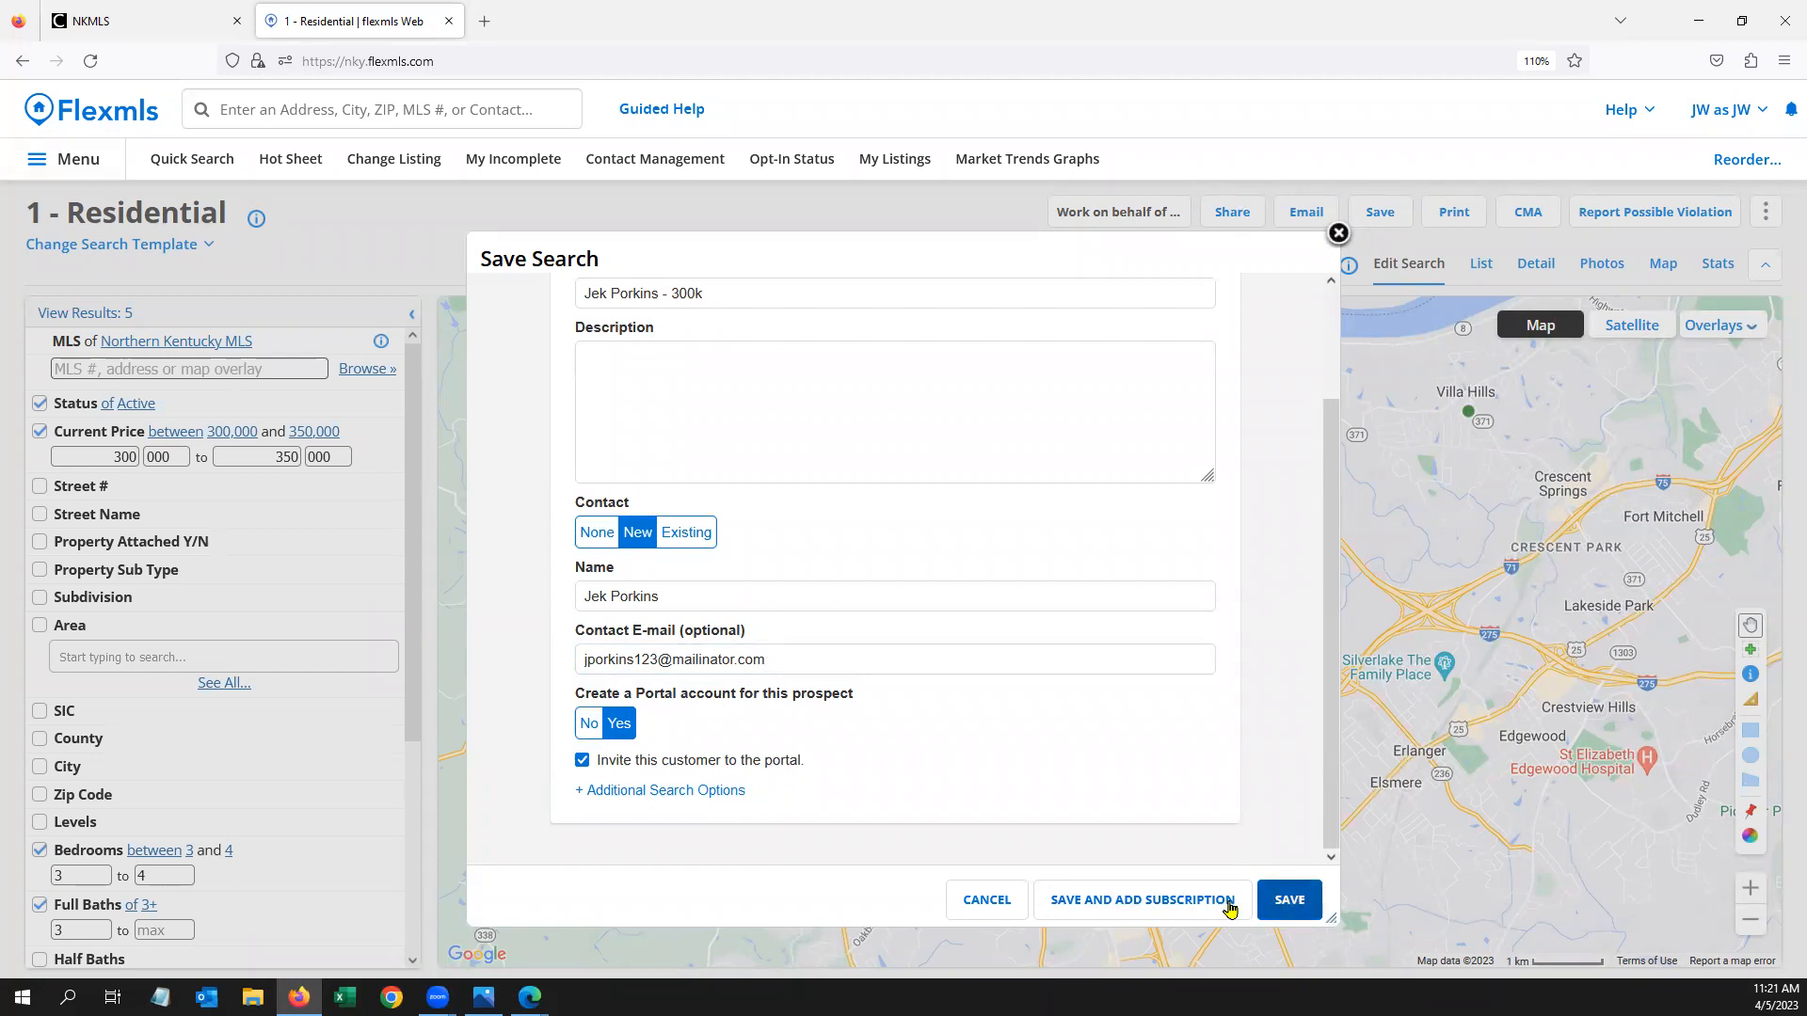
Save the 300k search with an ASAP email subscription using the default subscription template
{"action": "left_click", "coordinate": [1150, 908]}
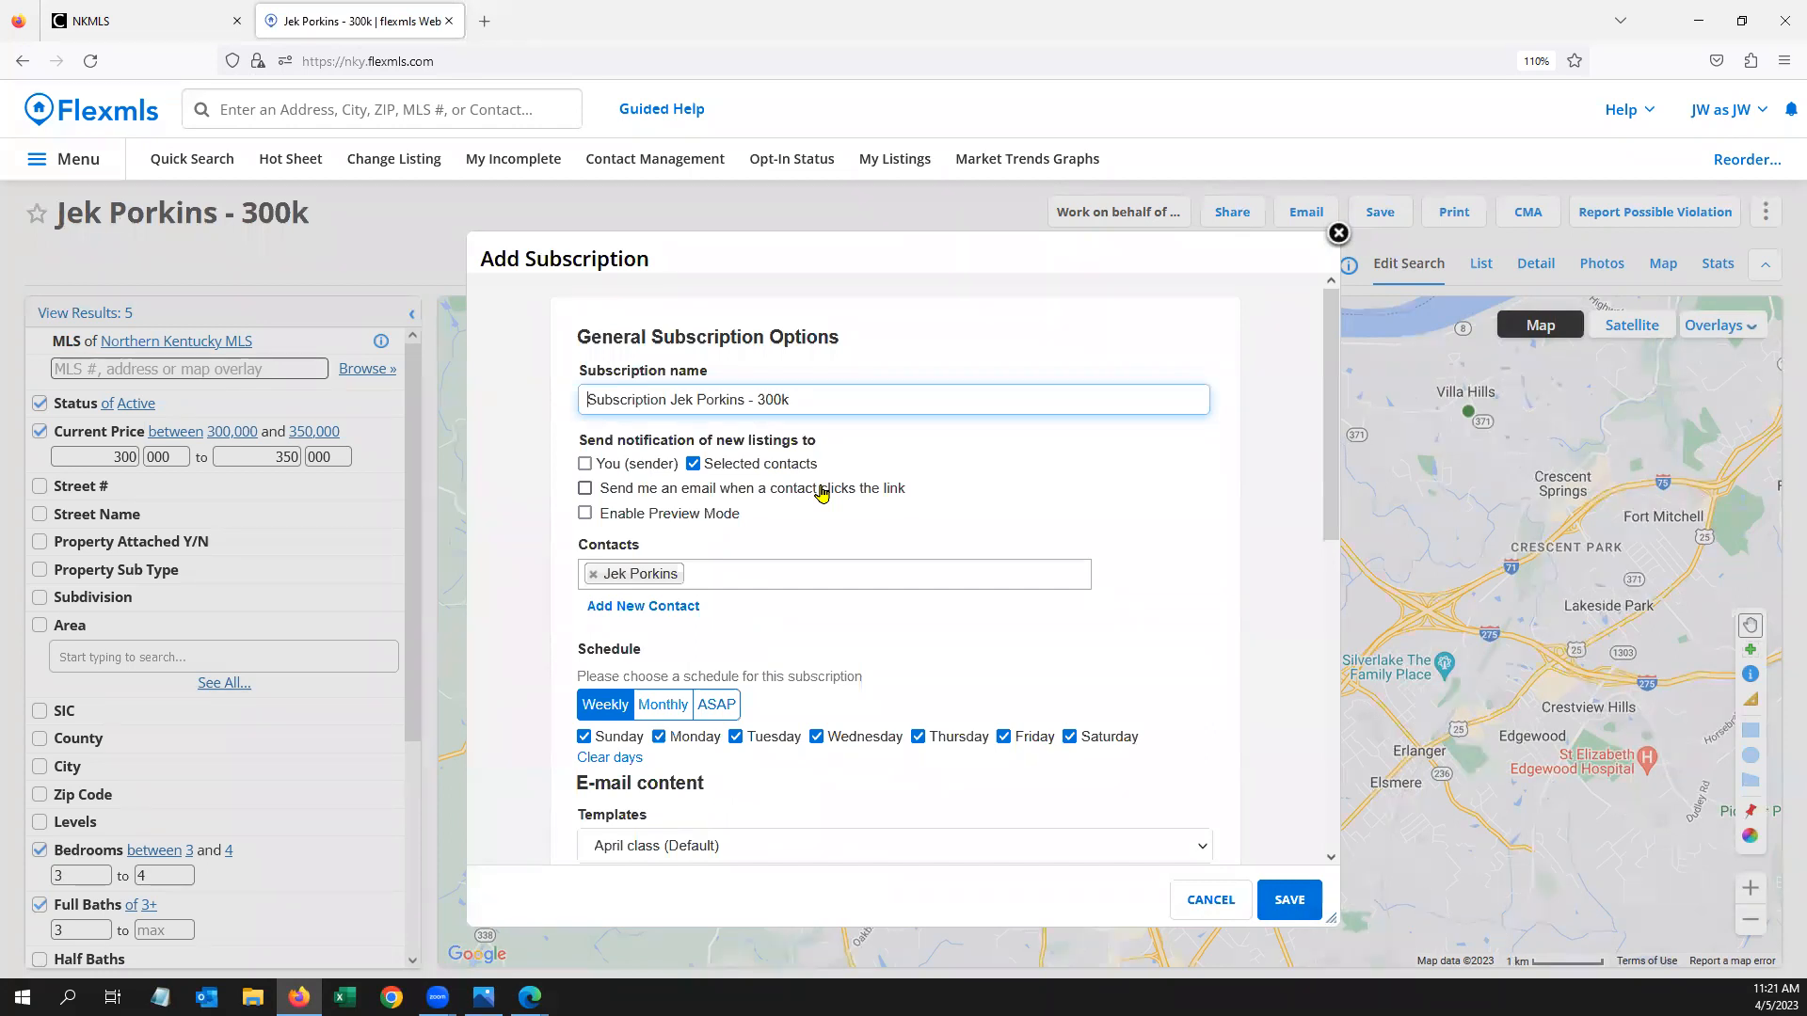
{"action": "scroll", "coordinate": [807, 496], "scroll_direction": "down", "scroll_amount": 2}
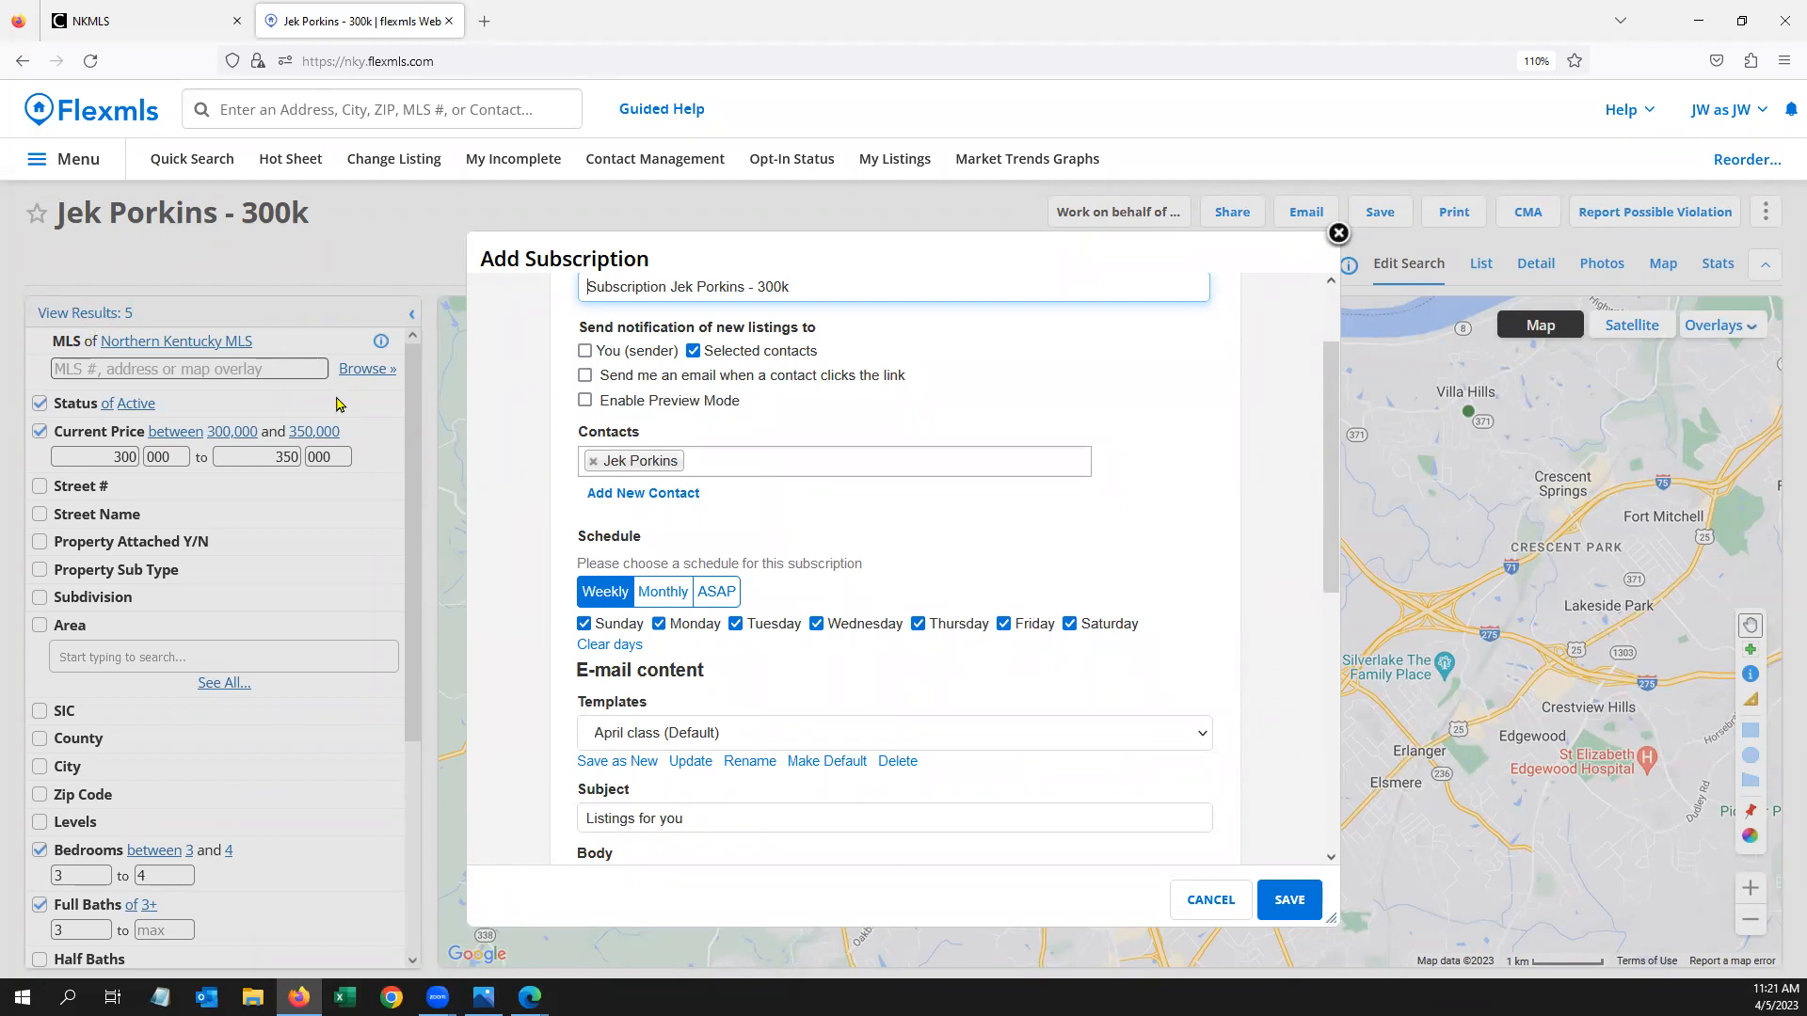
{"action": "left_click", "coordinate": [721, 594]}
{"action": "scroll", "coordinate": [781, 603], "scroll_direction": "down", "scroll_amount": 3}
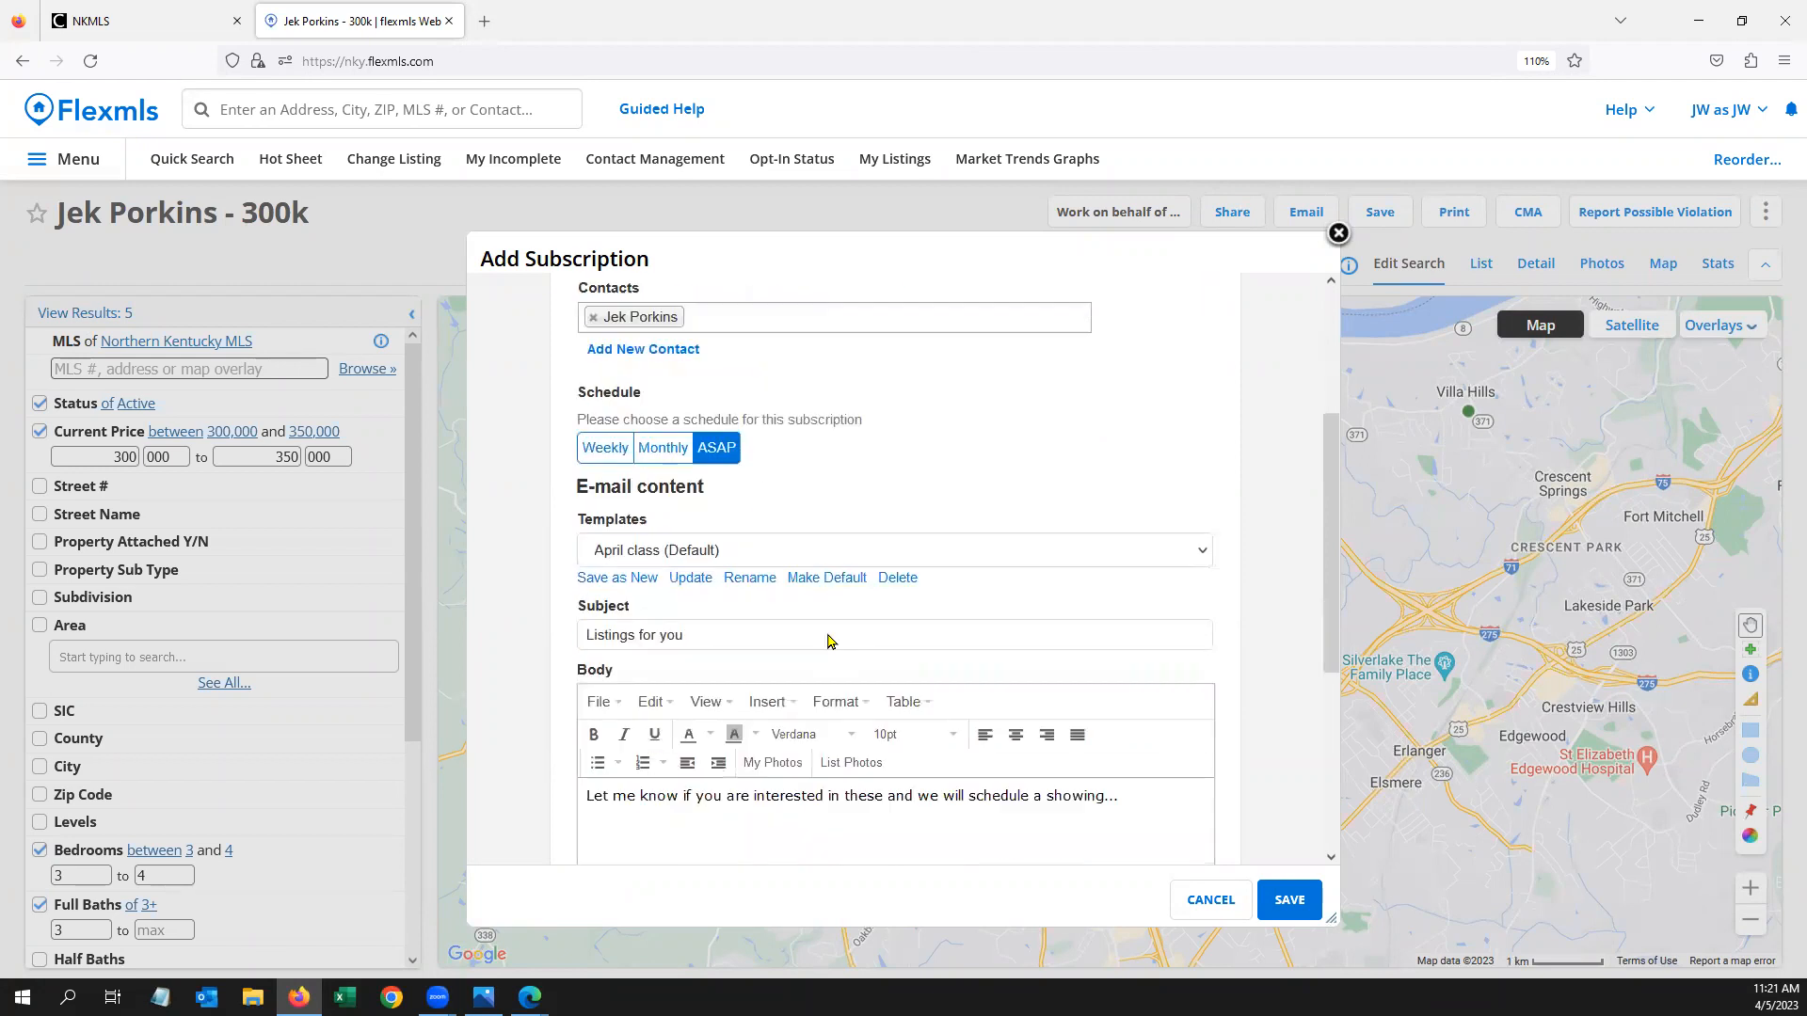
{"action": "left_click", "coordinate": [800, 469]}
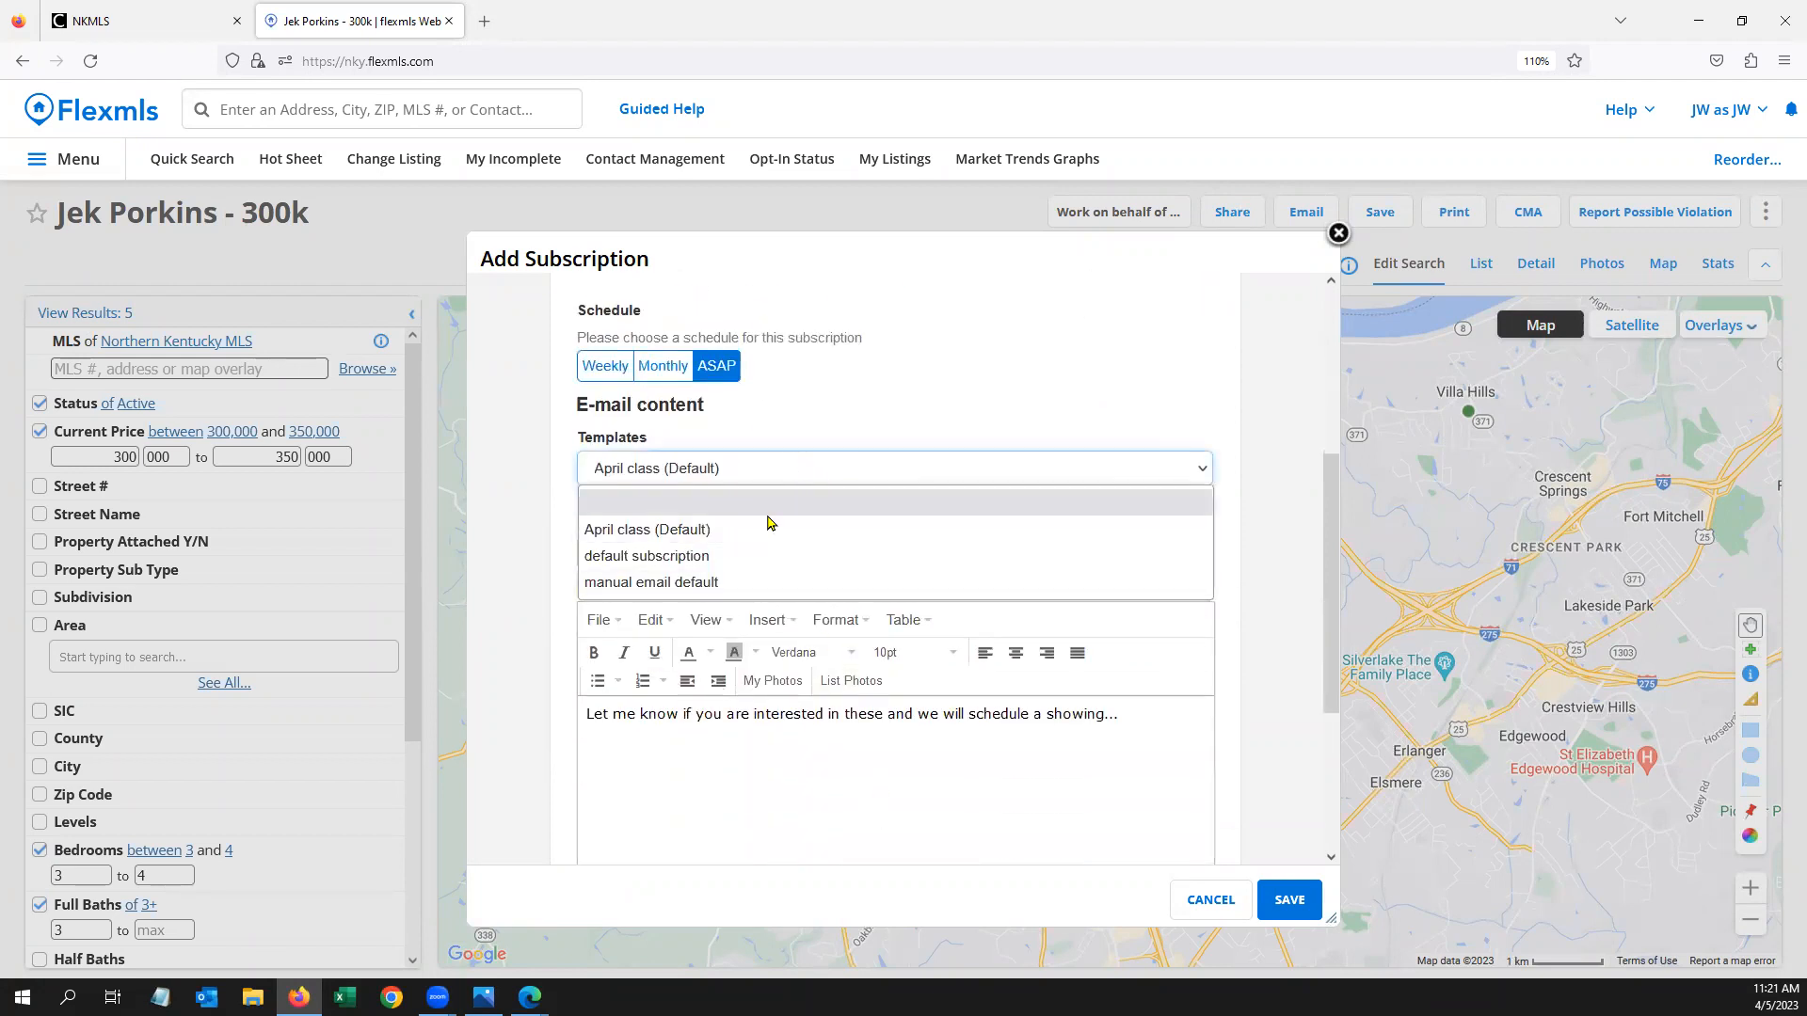
{"action": "left_click", "coordinate": [728, 558]}
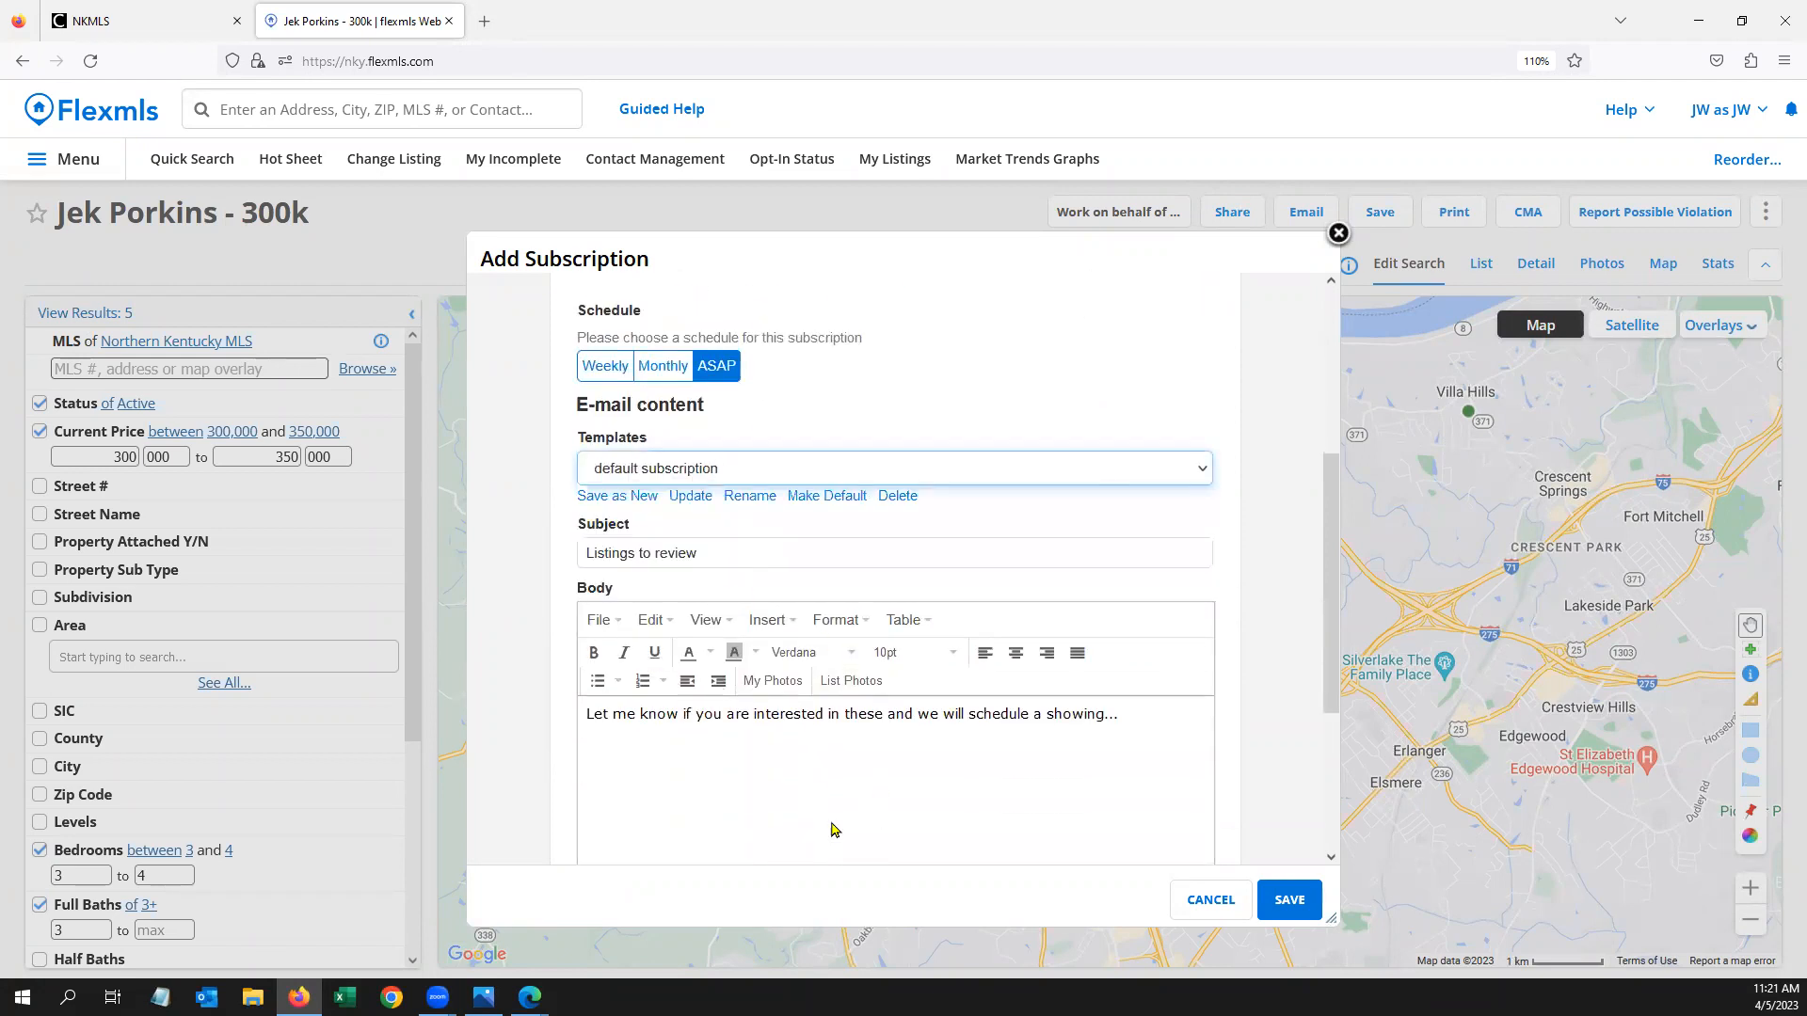
{"action": "scroll", "coordinate": [832, 827], "scroll_direction": "down", "scroll_amount": 3}
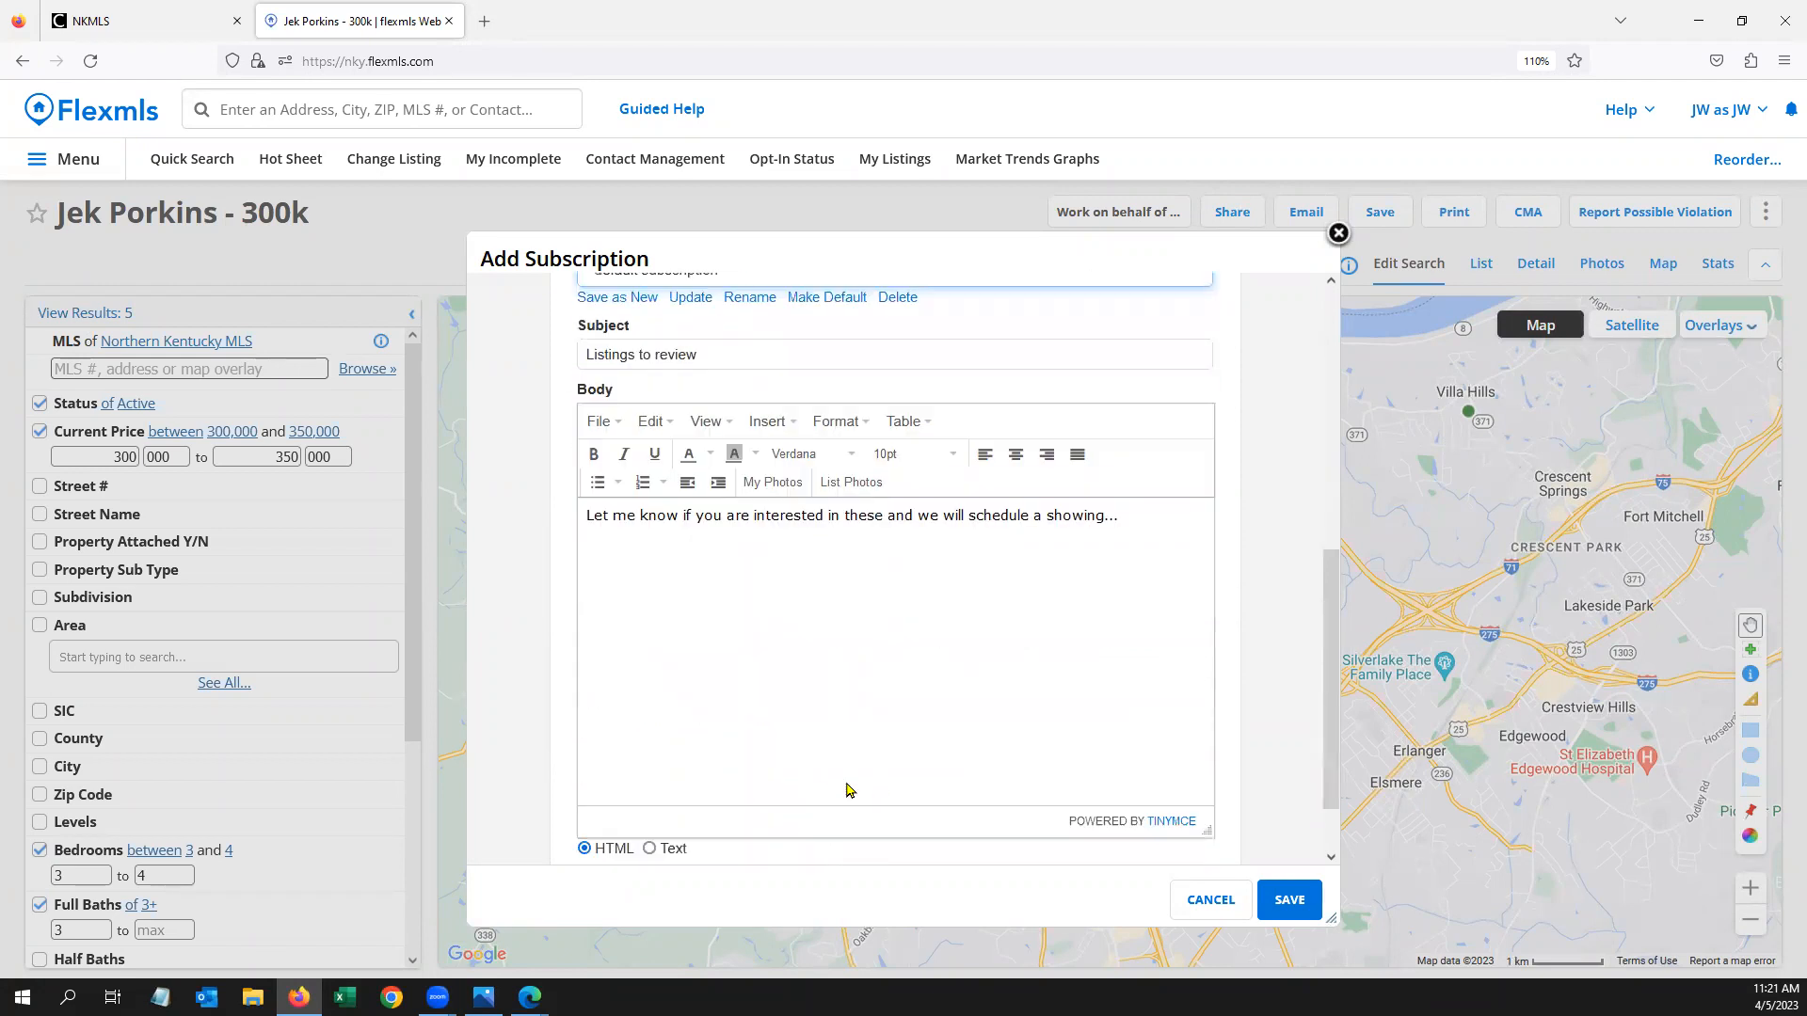
{"action": "left_click", "coordinate": [1298, 905]}
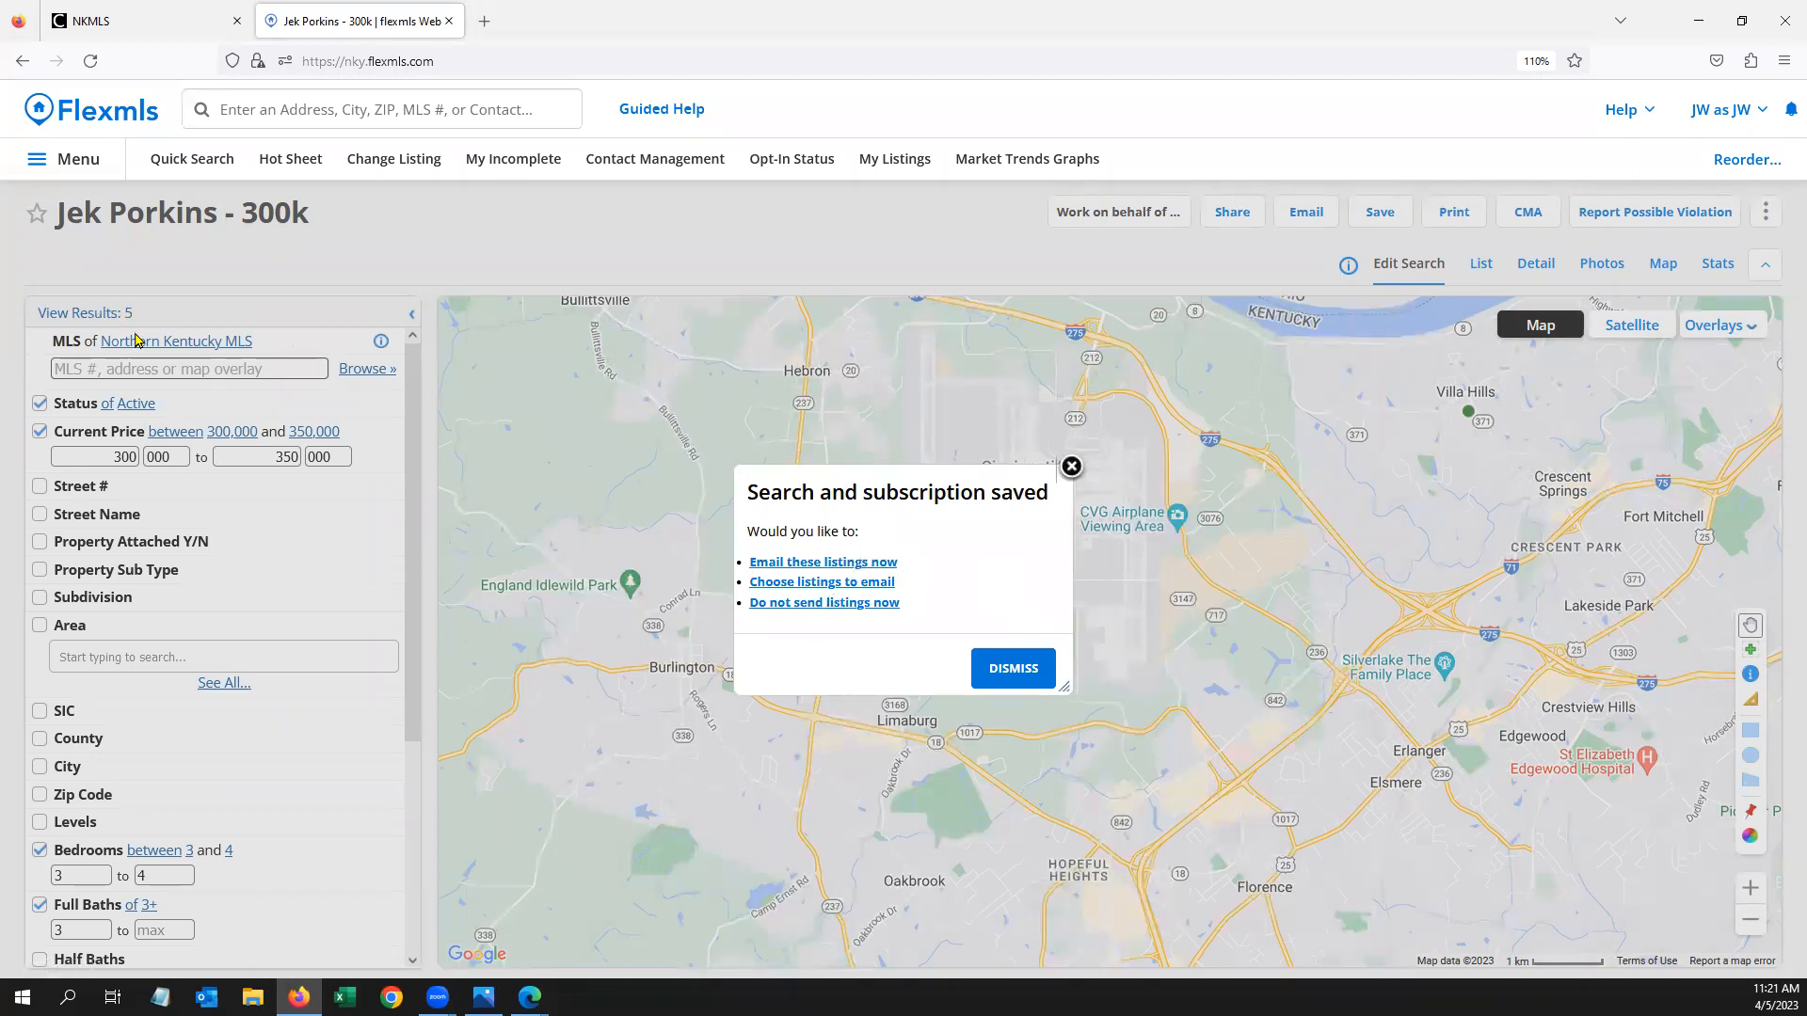
Email the 5 listings using the manual email default template with body 'Here you go...', then return
{"action": "left_click", "coordinate": [844, 563]}
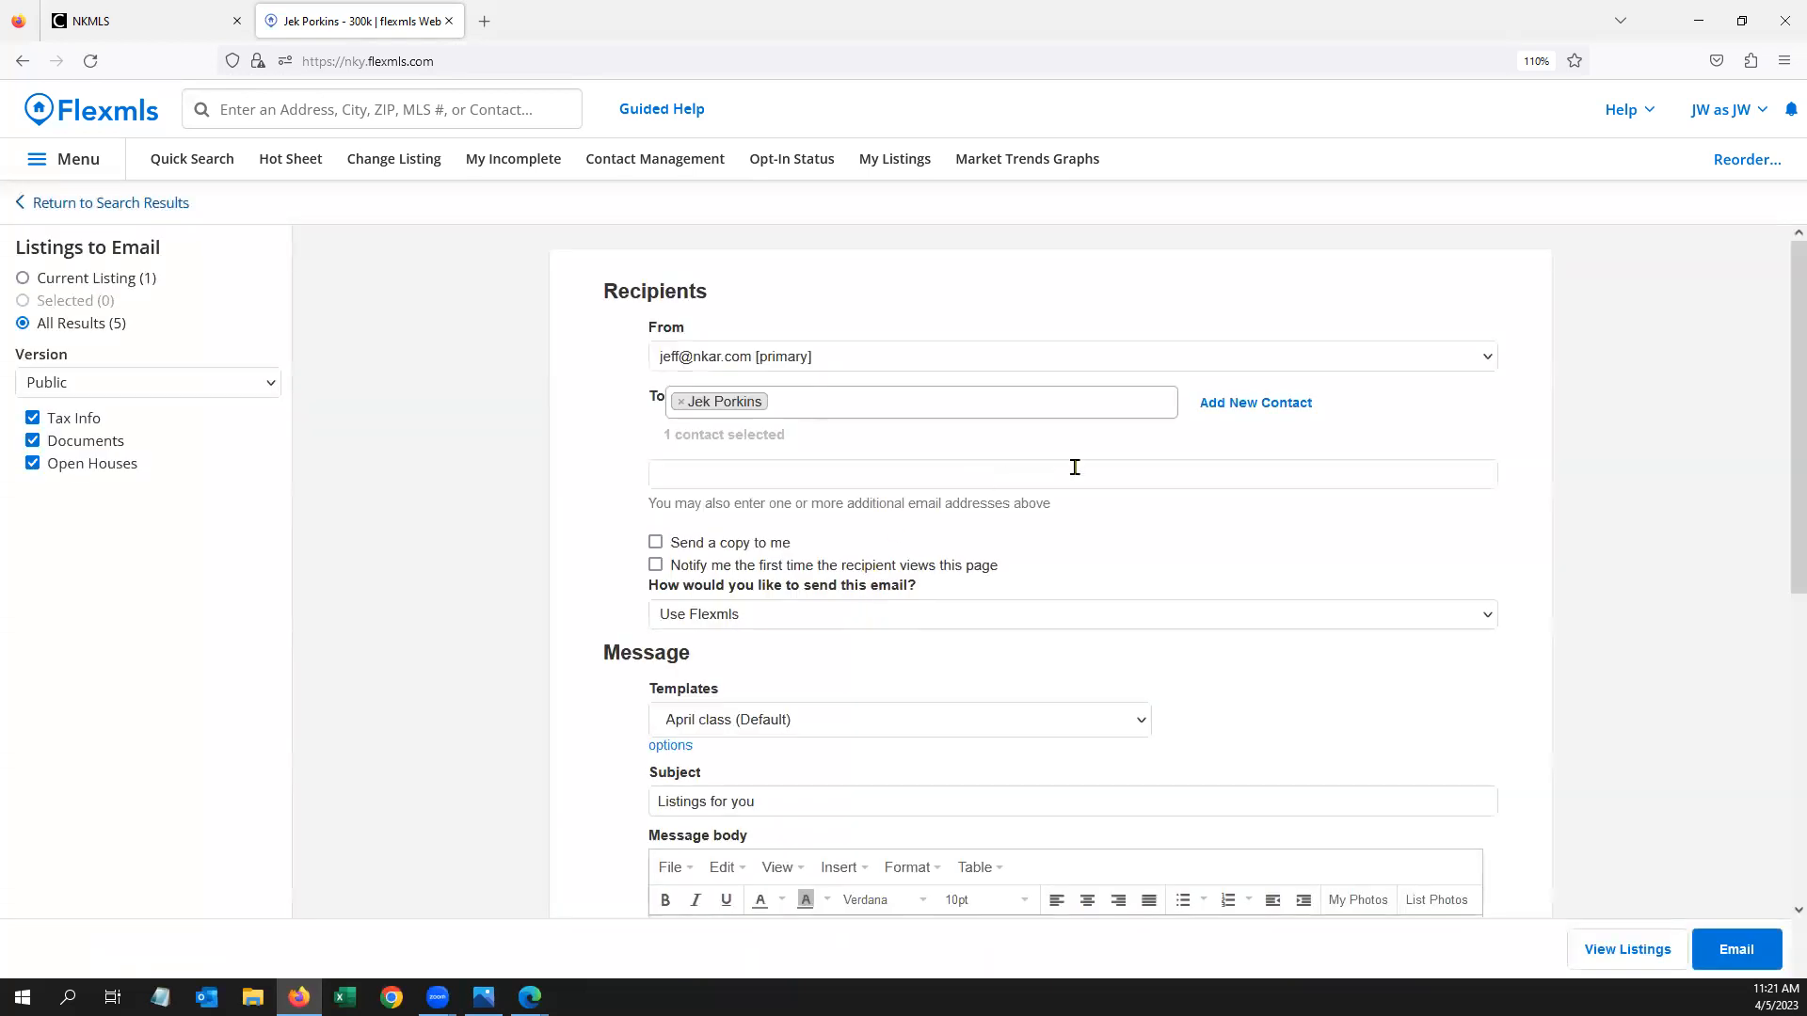
{"action": "scroll", "coordinate": [426, 426], "scroll_direction": "down", "scroll_amount": 5}
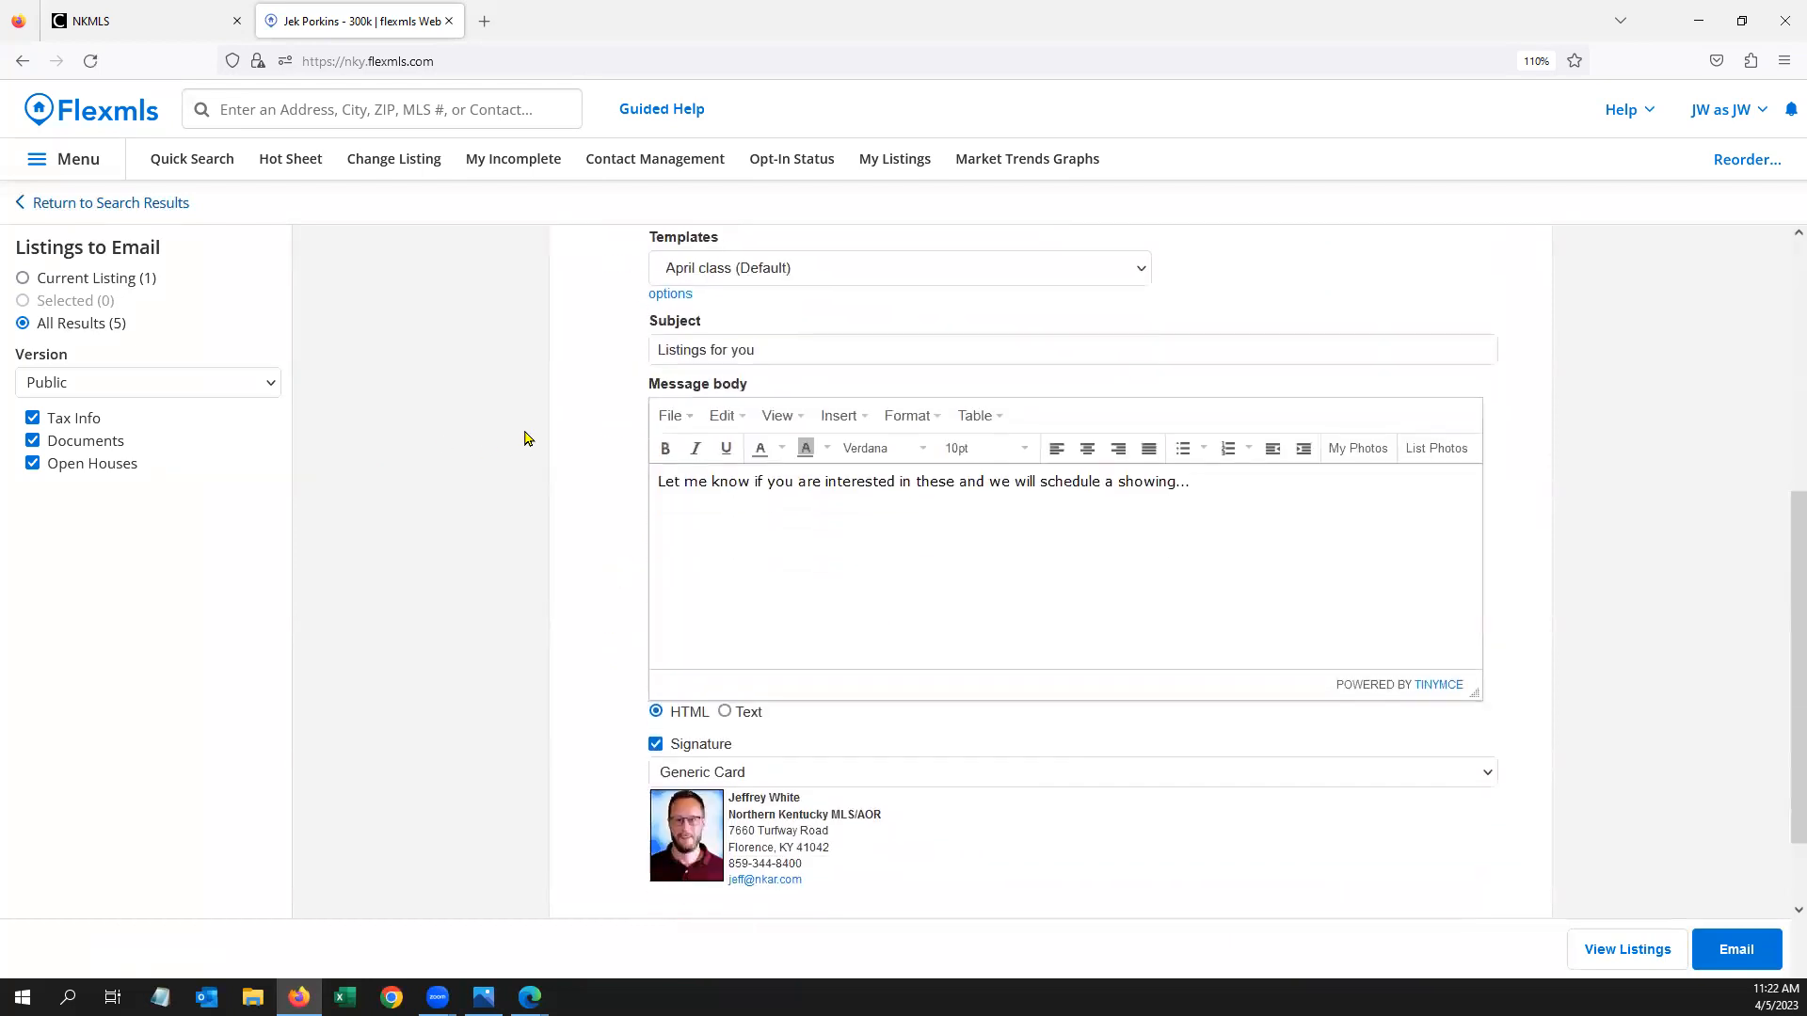
{"action": "left_click", "coordinate": [757, 269]}
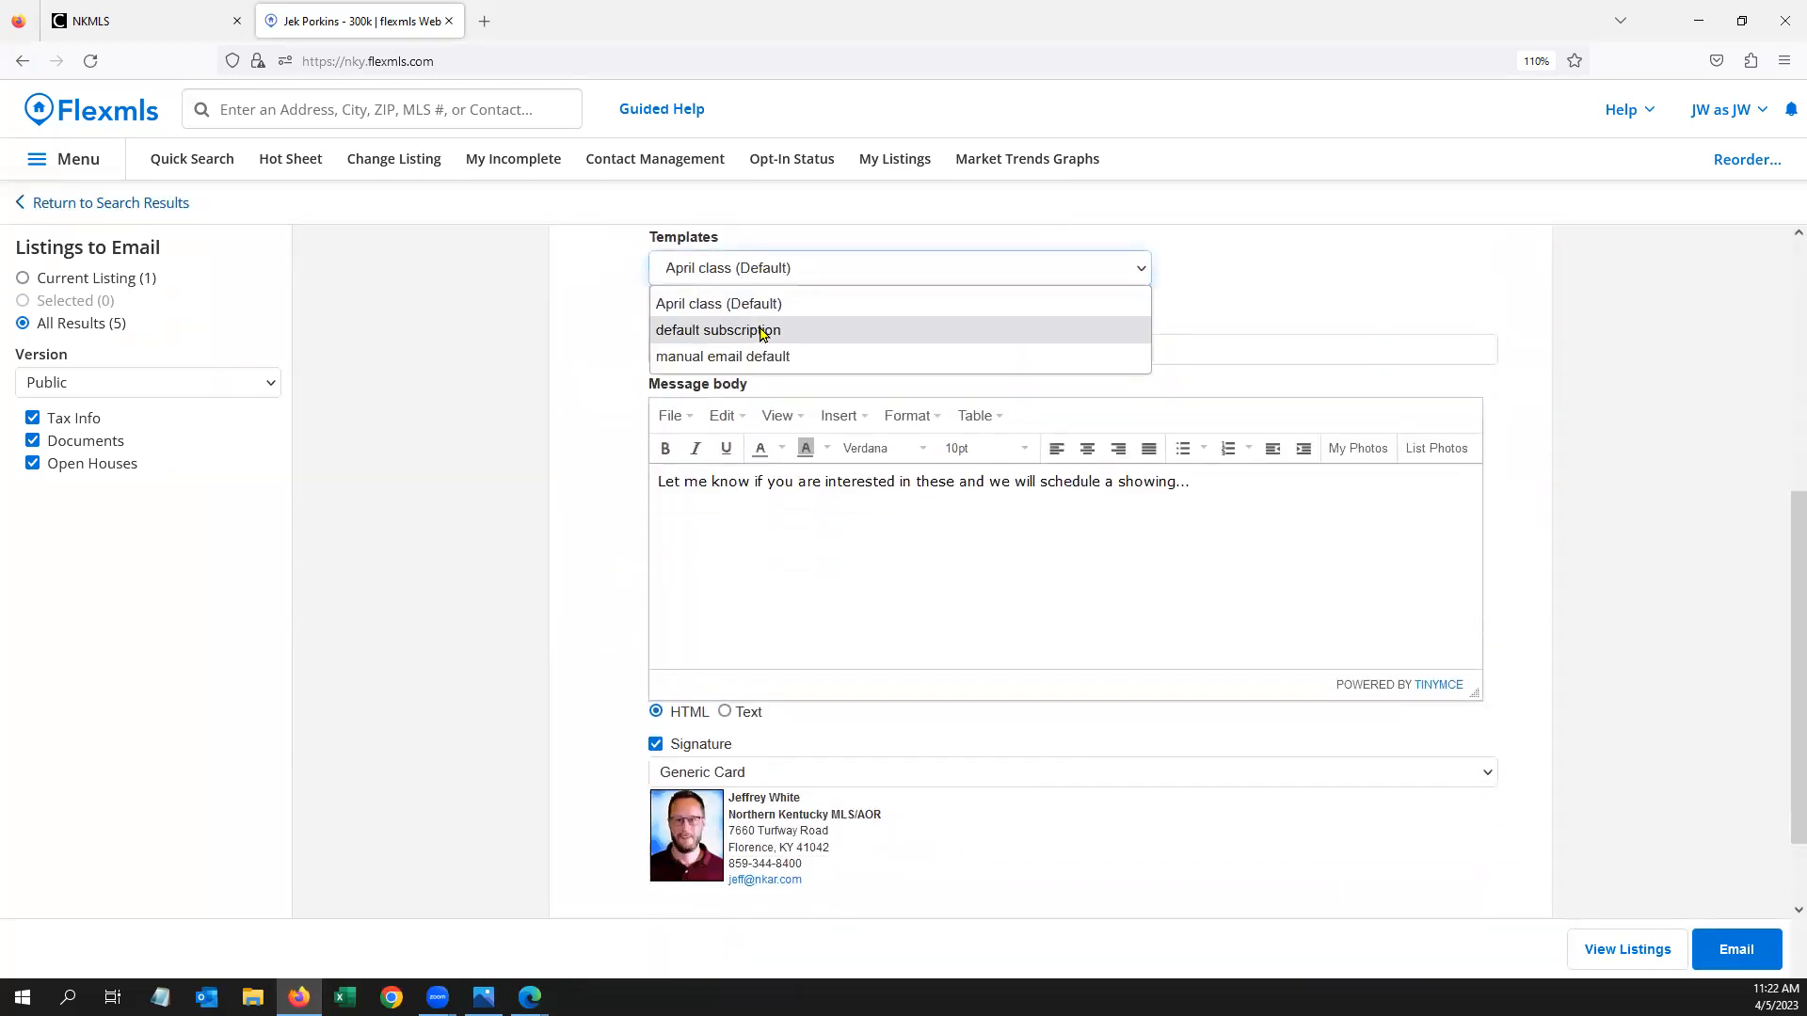
{"action": "left_click", "coordinate": [759, 356]}
{"action": "left_click_drag", "start_coordinate": [664, 546], "coordinate": [602, 464]}
{"action": "key", "text": "BackSpace"}
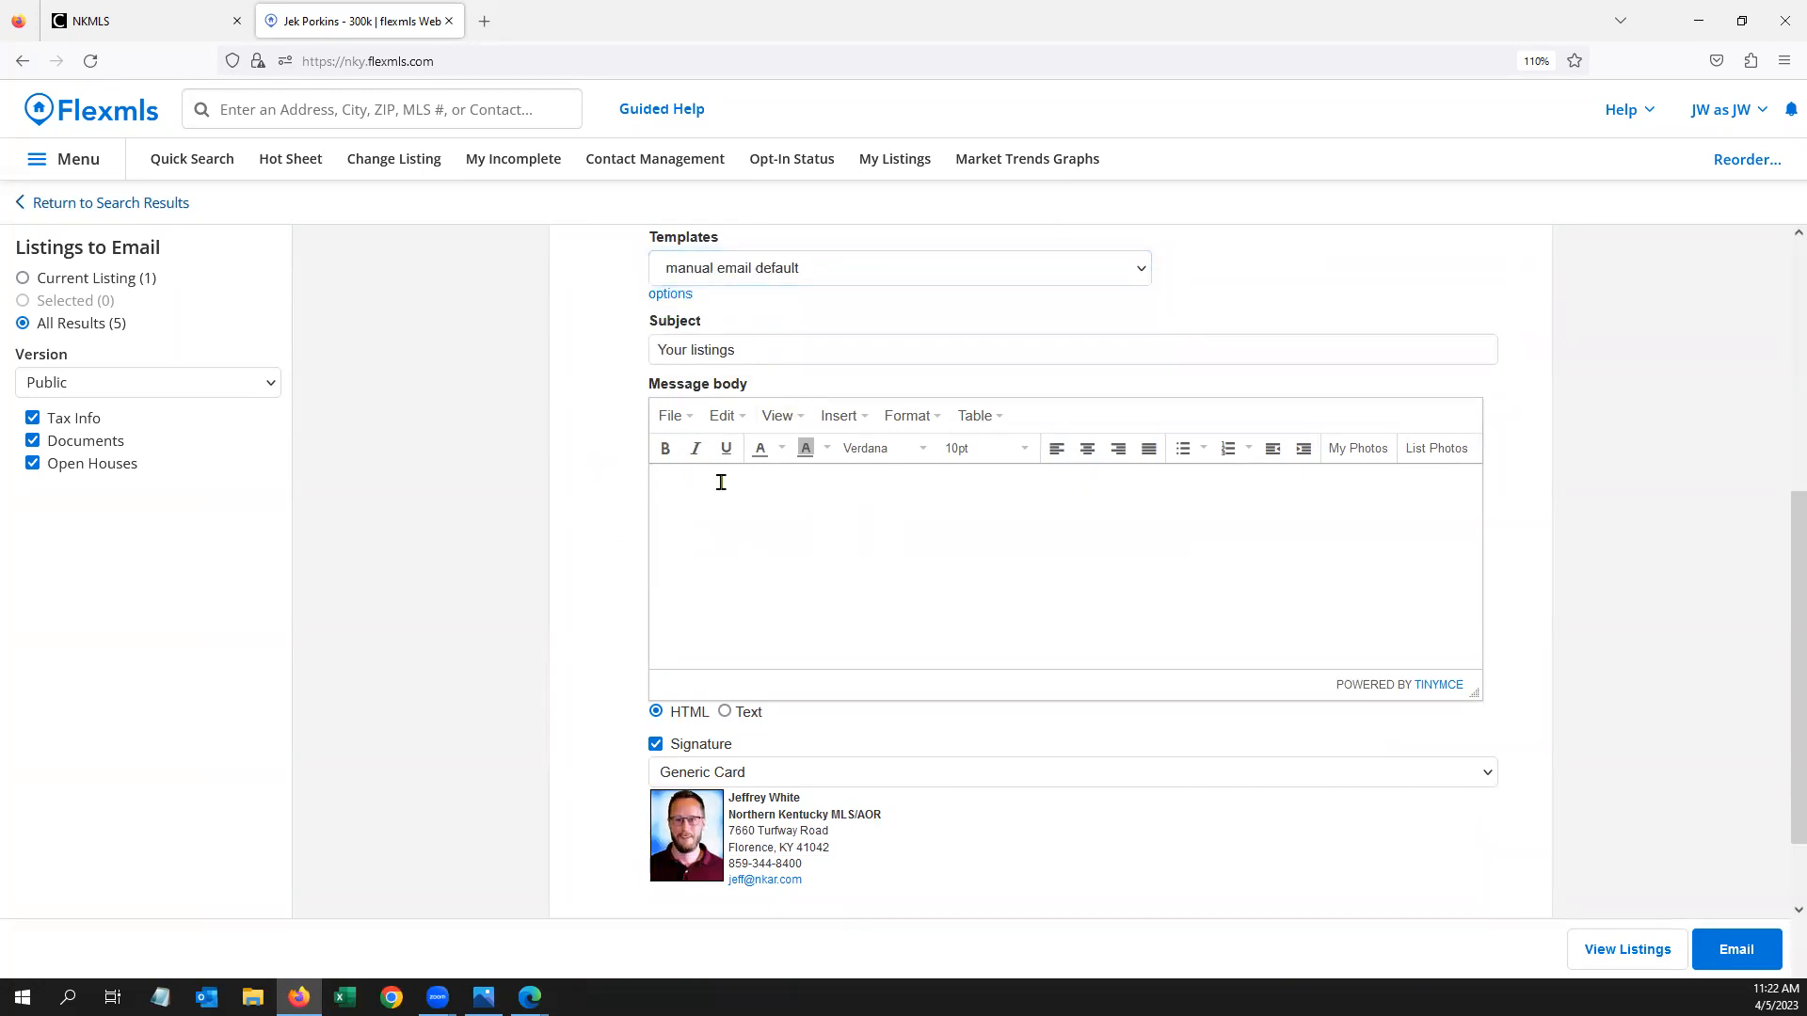
{"action": "type", "text": "Here you go..."}
{"action": "scroll", "coordinate": [1174, 468], "scroll_direction": "down", "scroll_amount": 1}
{"action": "left_click", "coordinate": [1735, 952]}
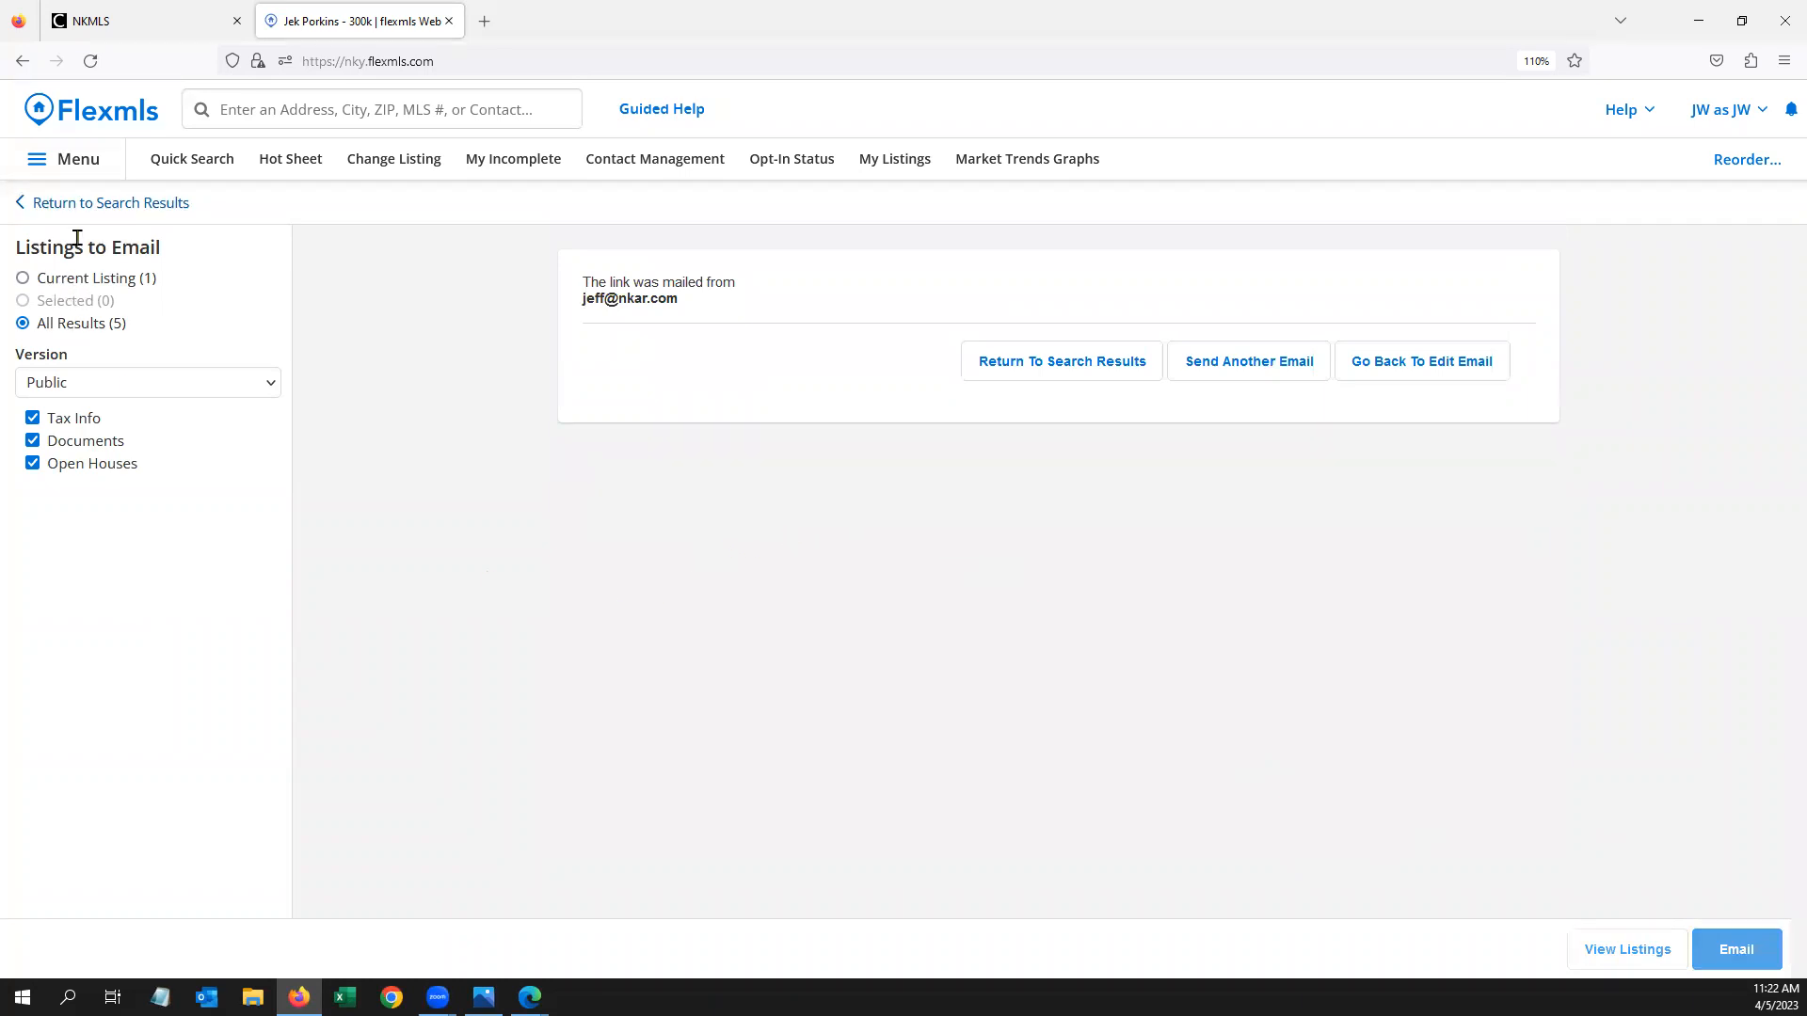
{"action": "left_click", "coordinate": [89, 202]}
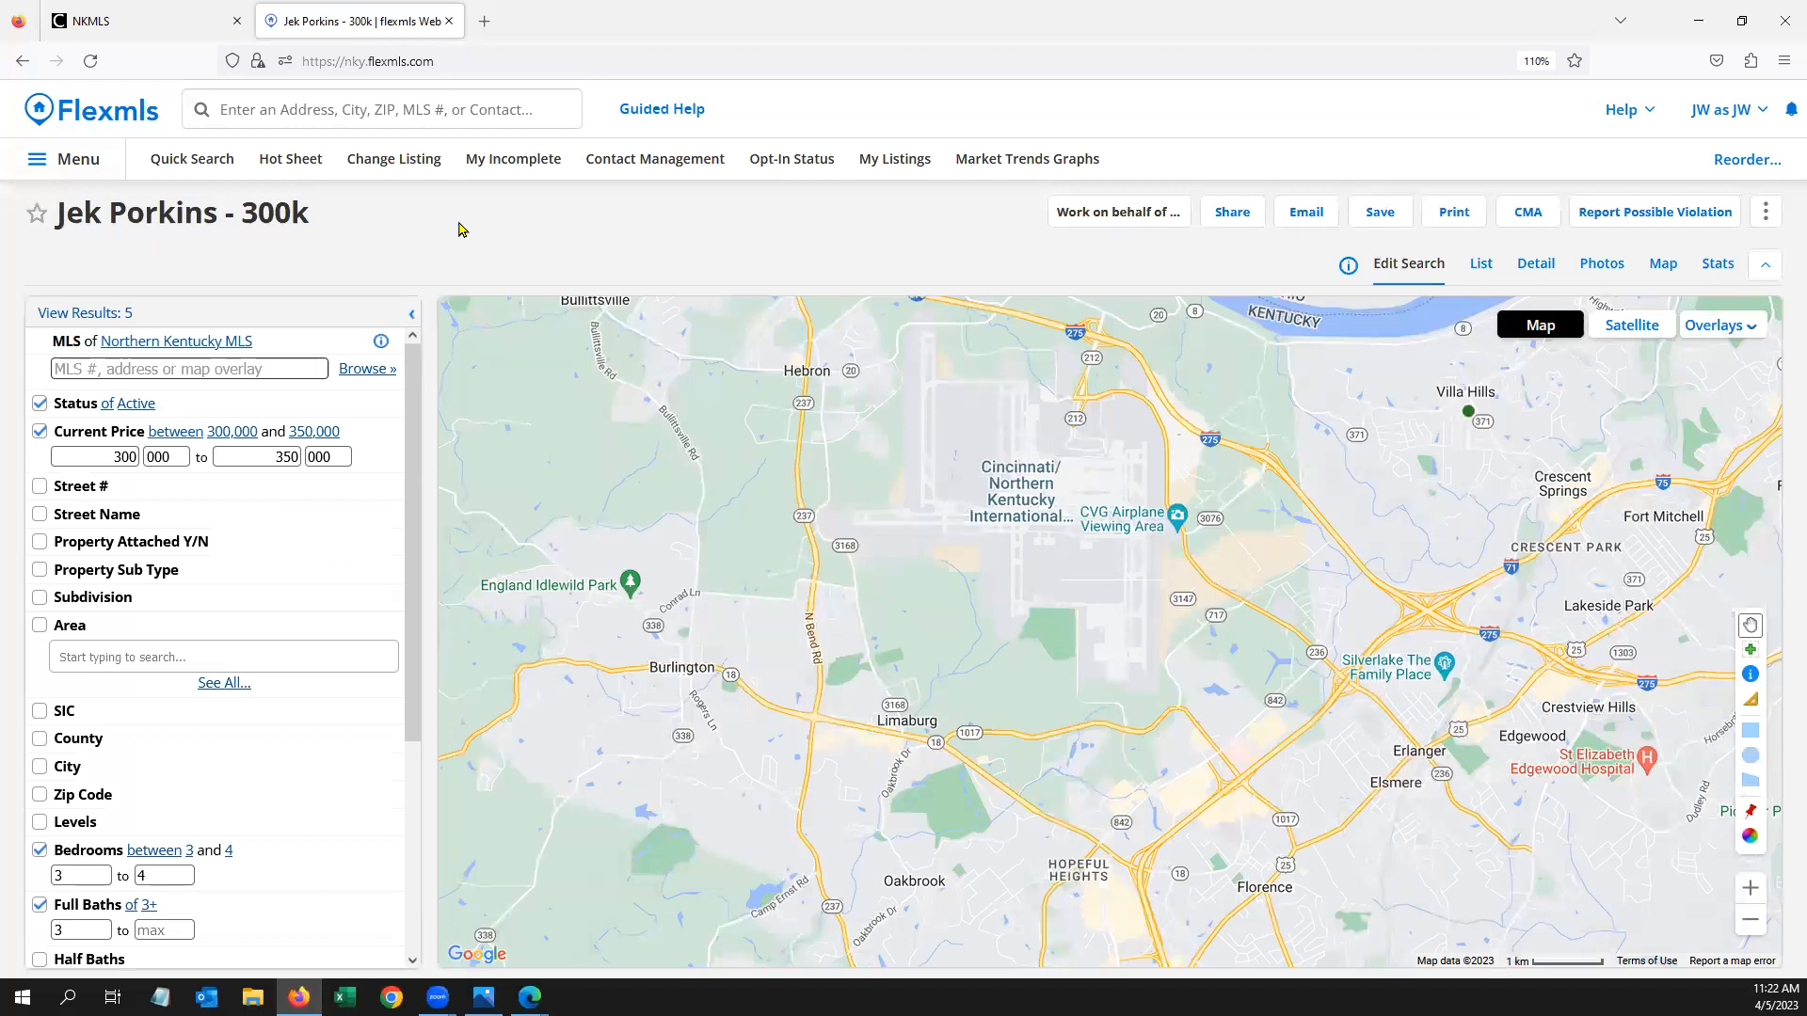
Open the new contact from Contact Management and view their Searches/Subscriptions tab
{"action": "left_click", "coordinate": [635, 160]}
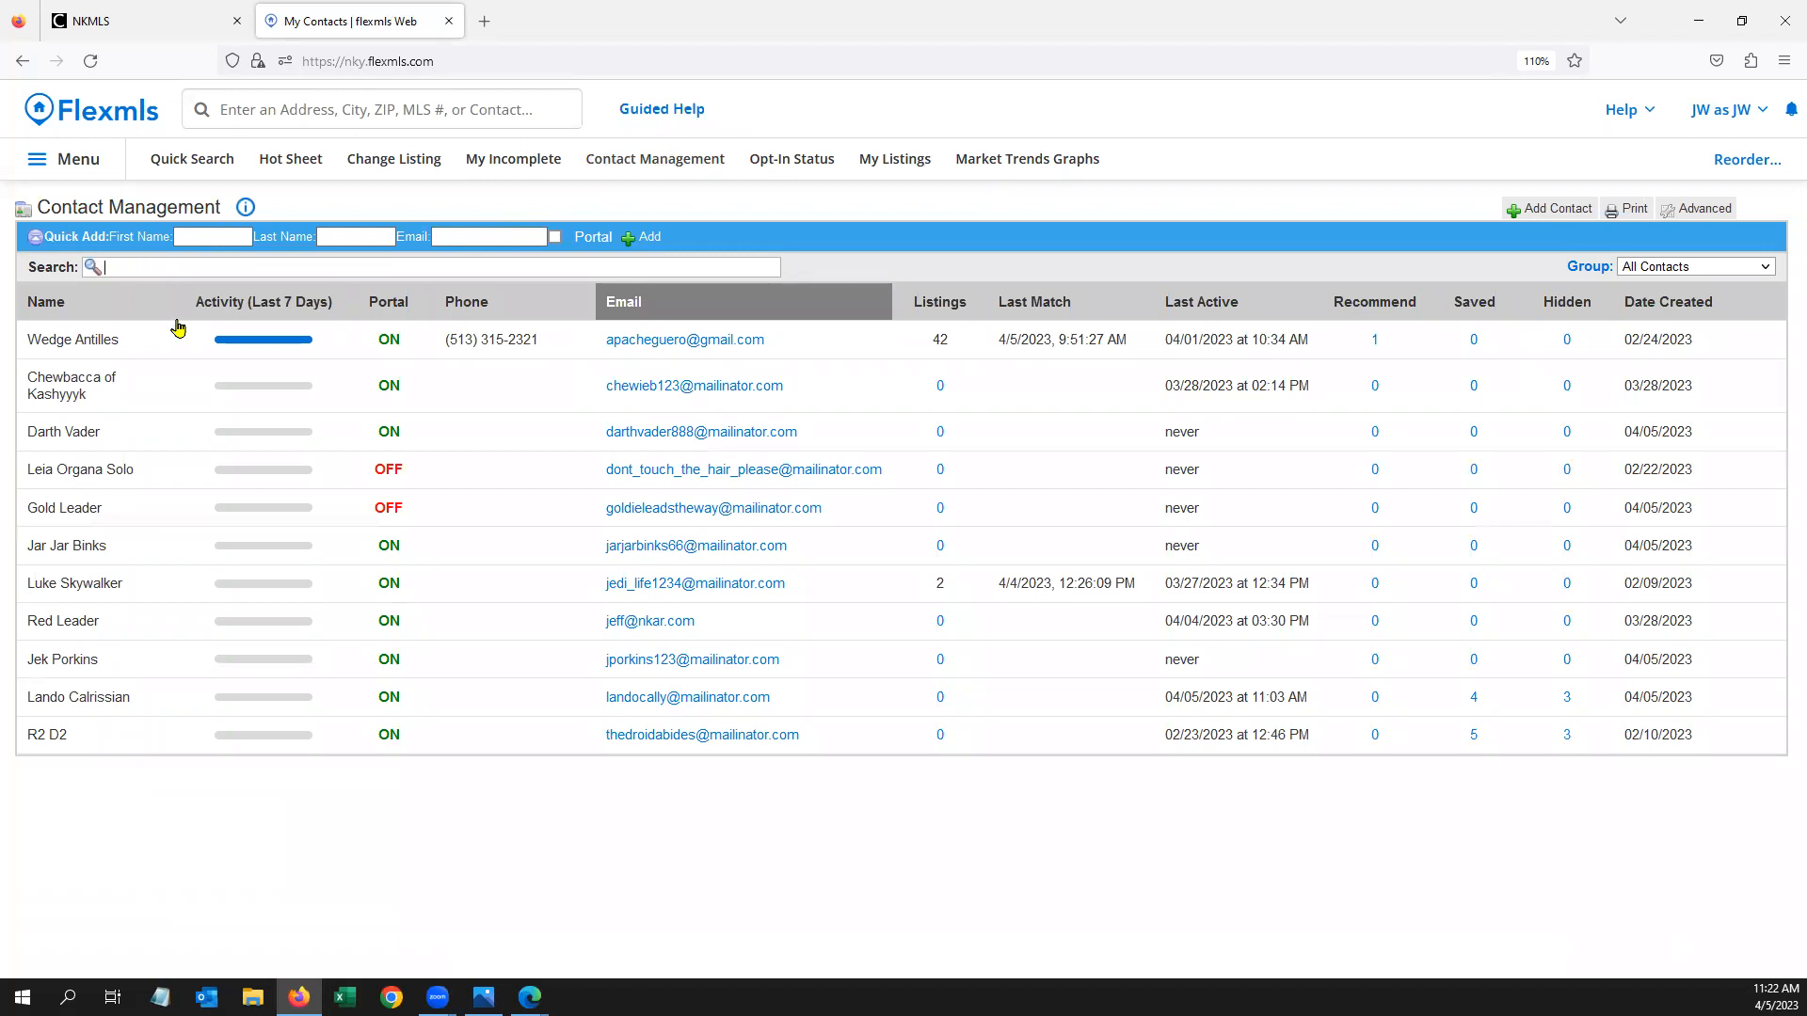
{"action": "left_click", "coordinate": [120, 664]}
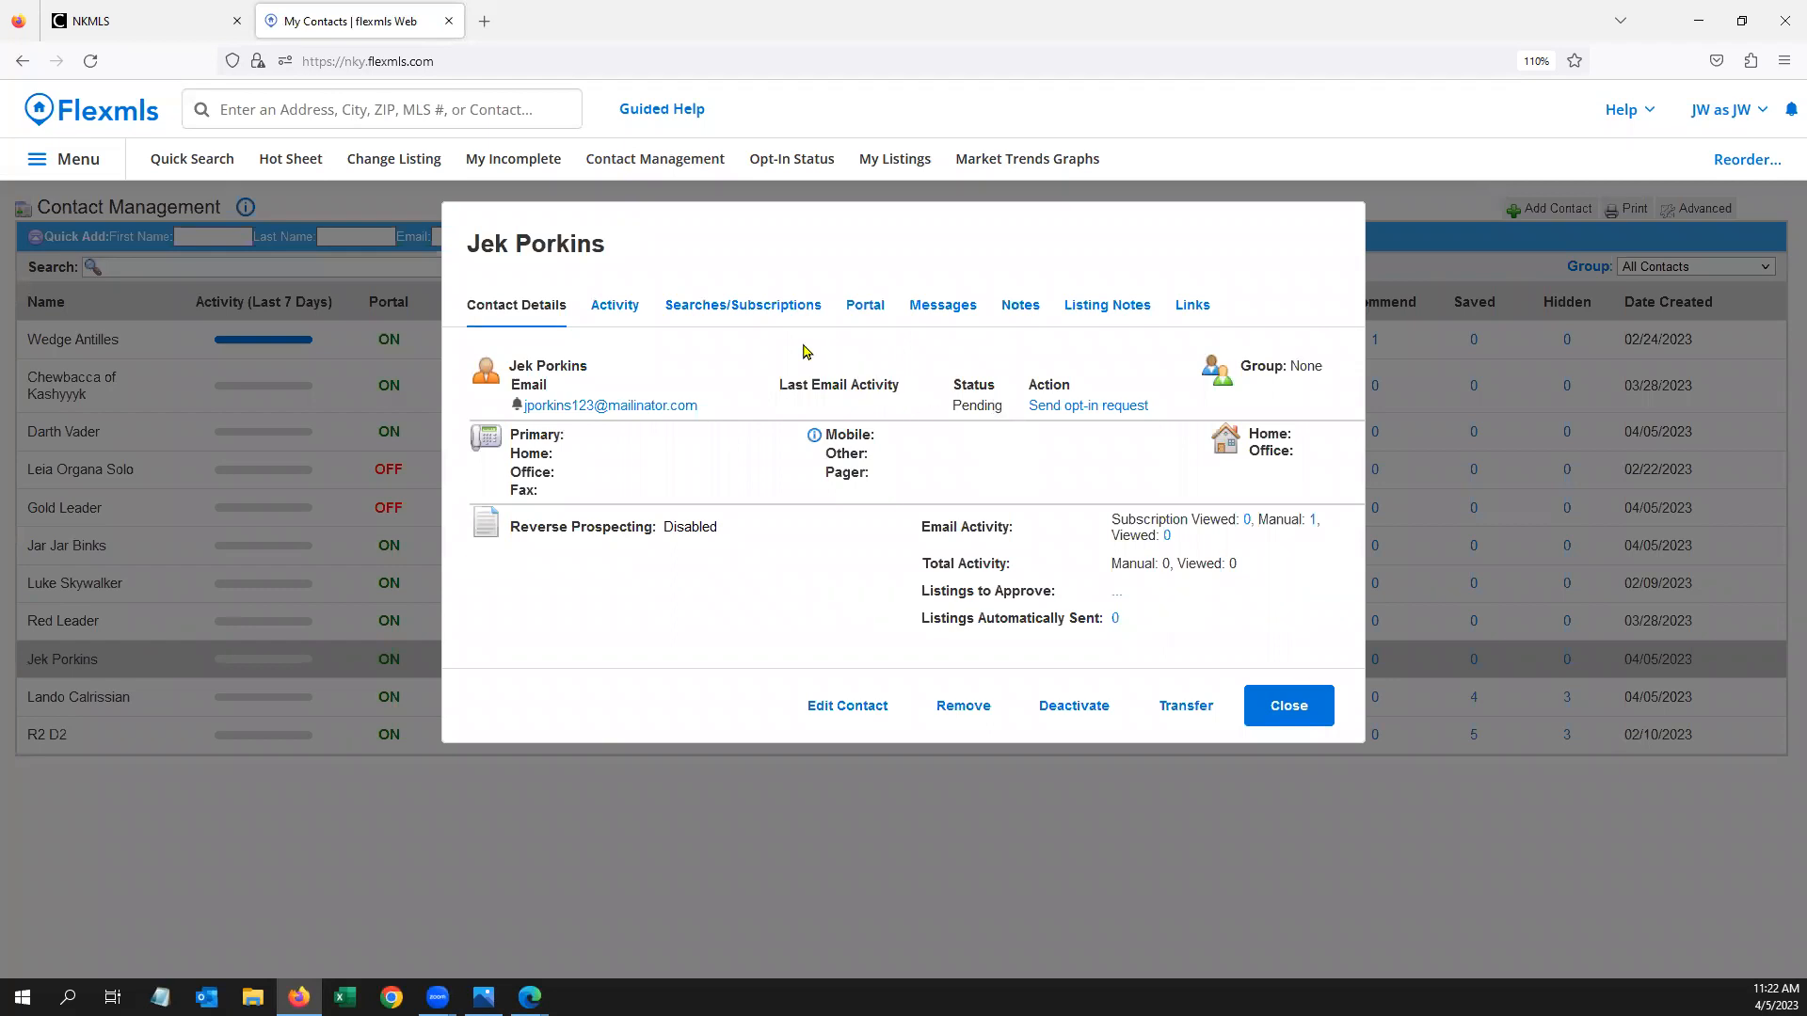
{"action": "left_click", "coordinate": [746, 311]}
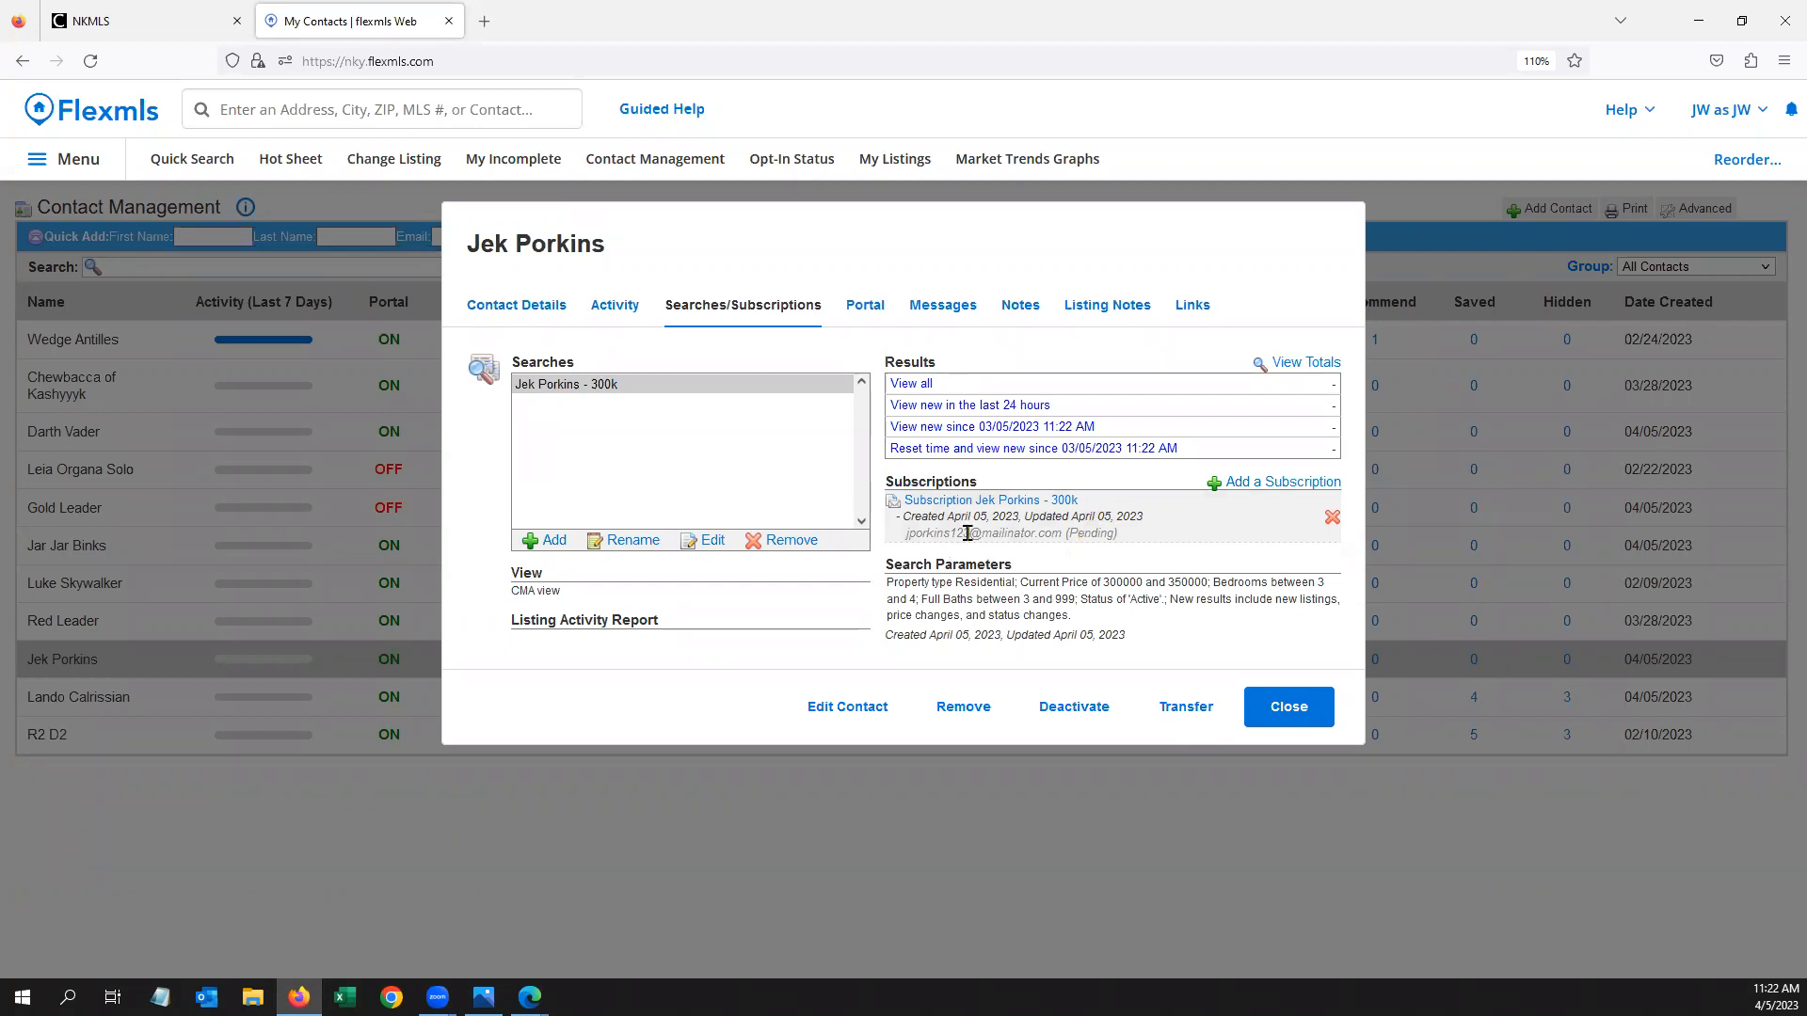
In a new tab, open the contact's Mailinator public inbox and read the portal invitation email
{"action": "left_click", "coordinate": [482, 21]}
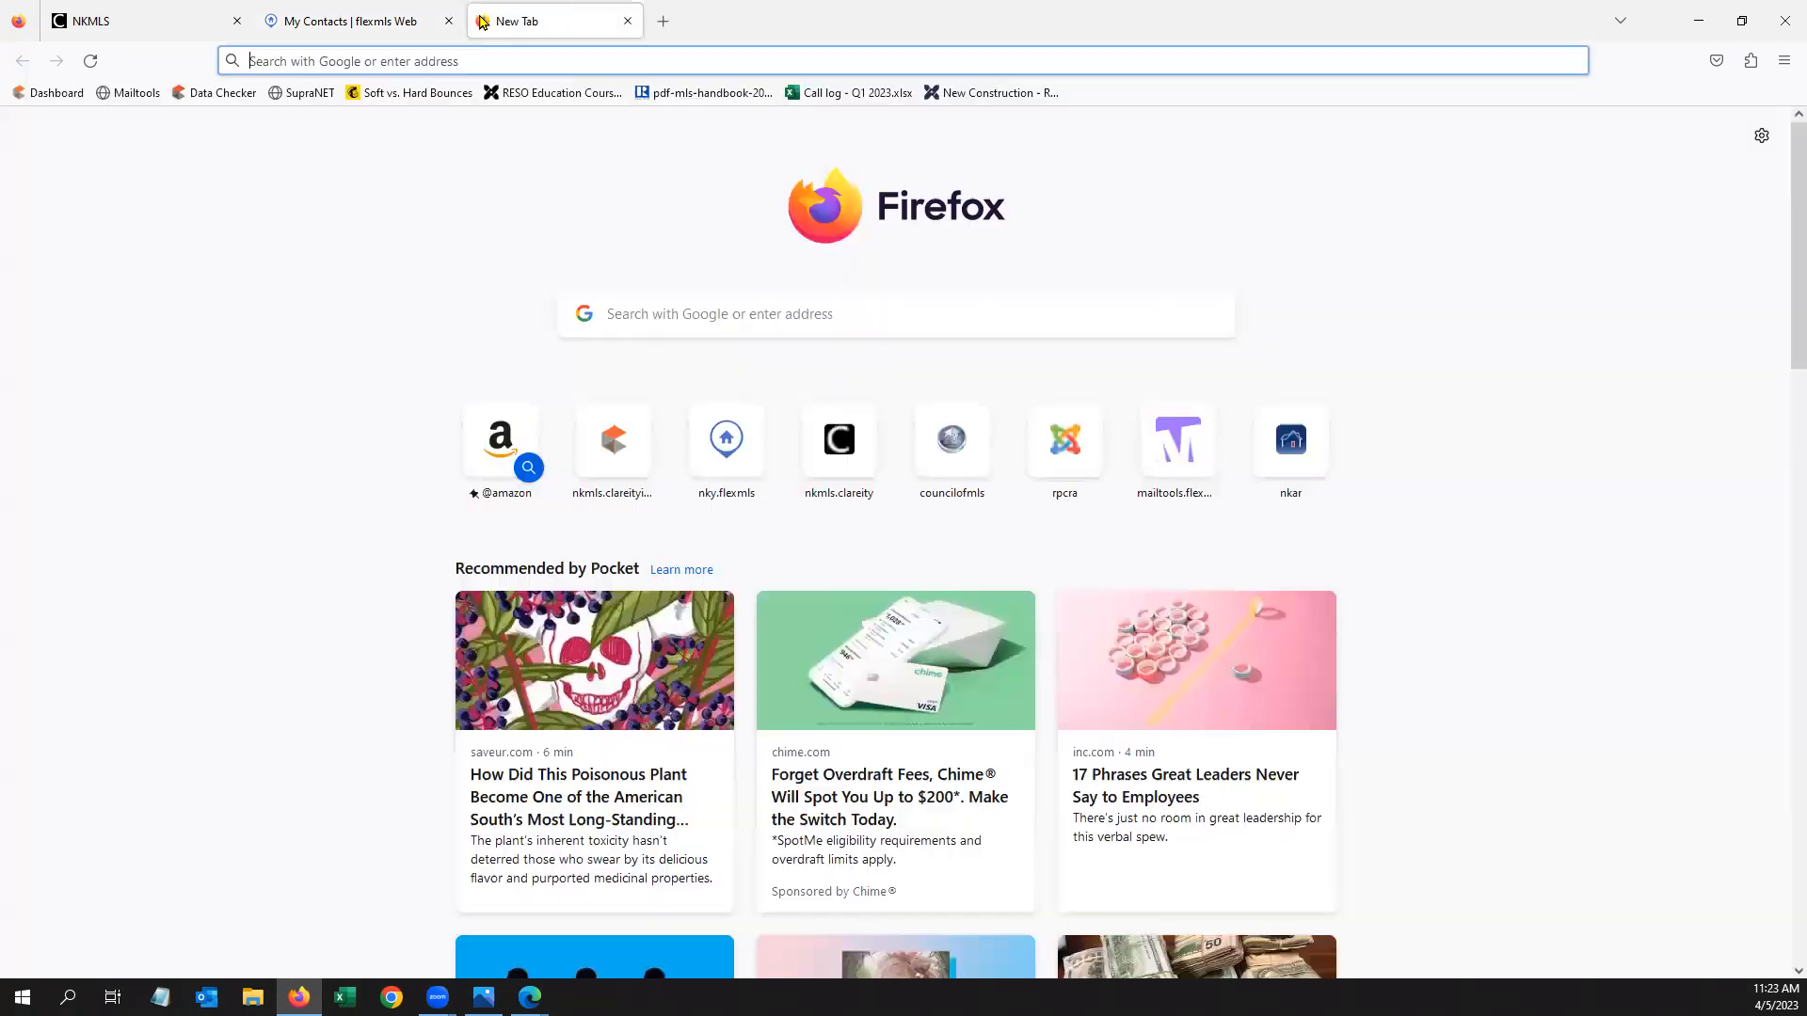
{"action": "type", "text": "mailinator.com"}
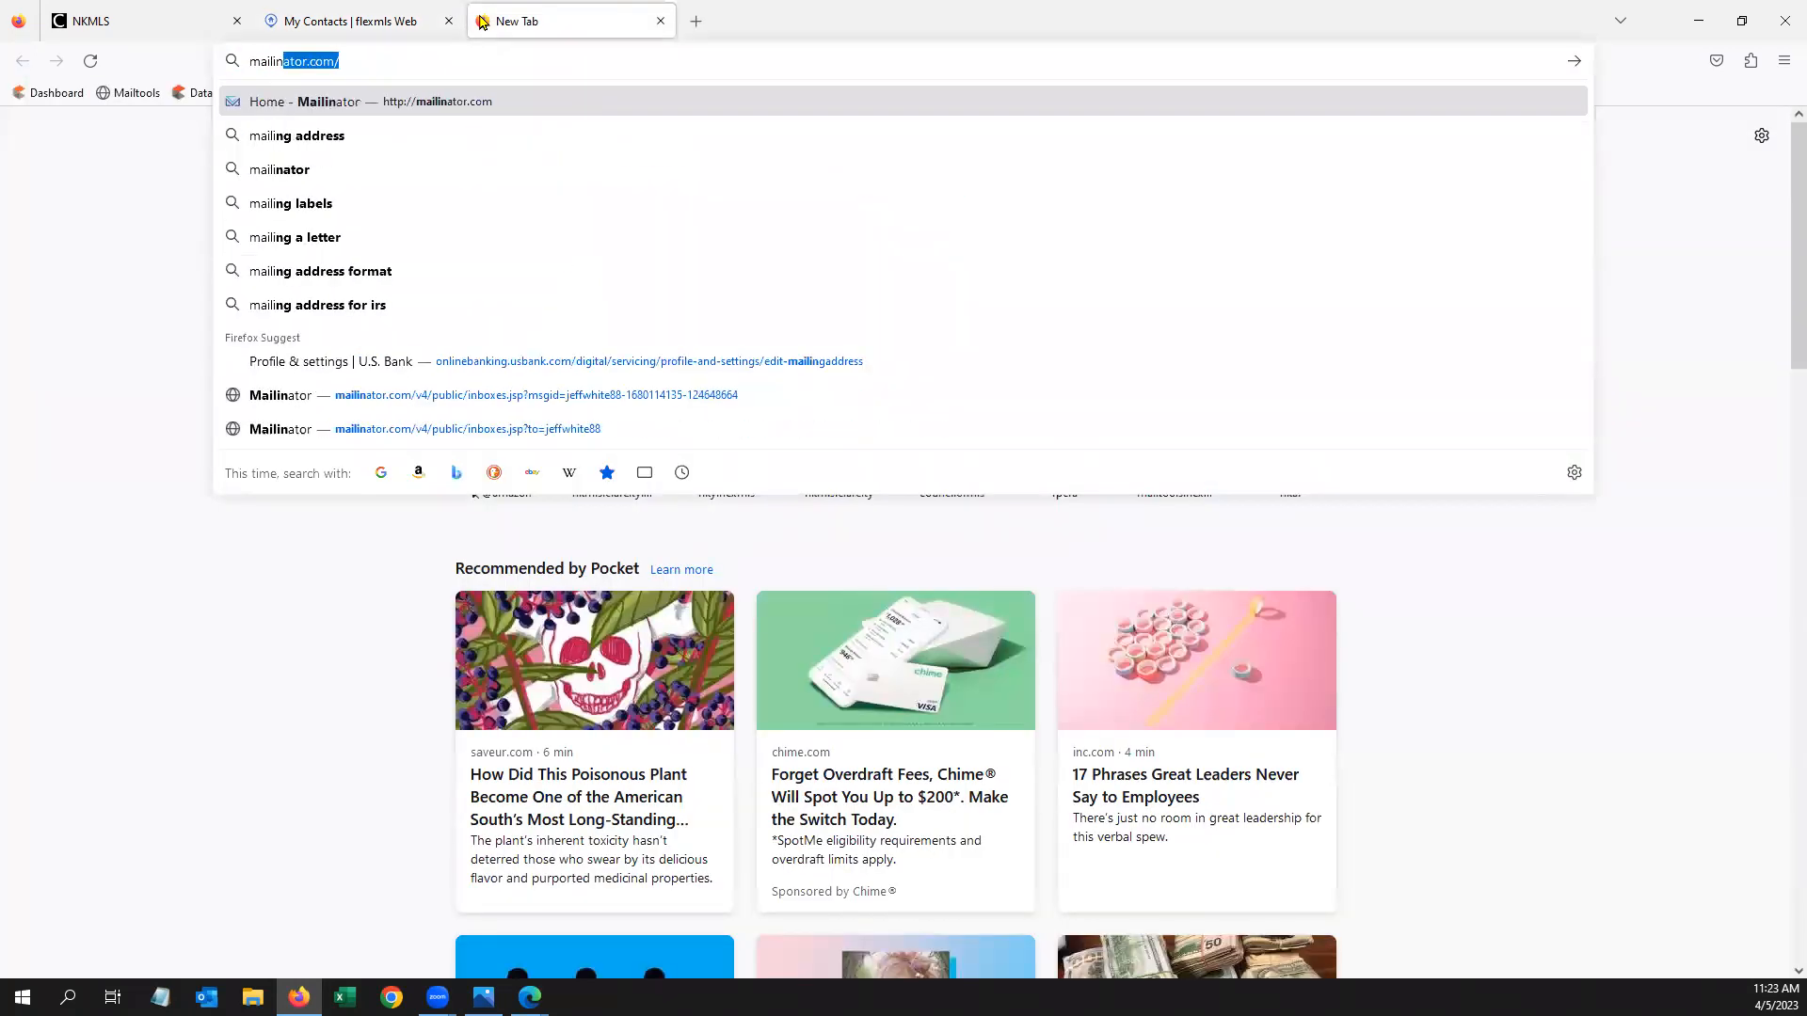
{"action": "key", "text": "Return"}
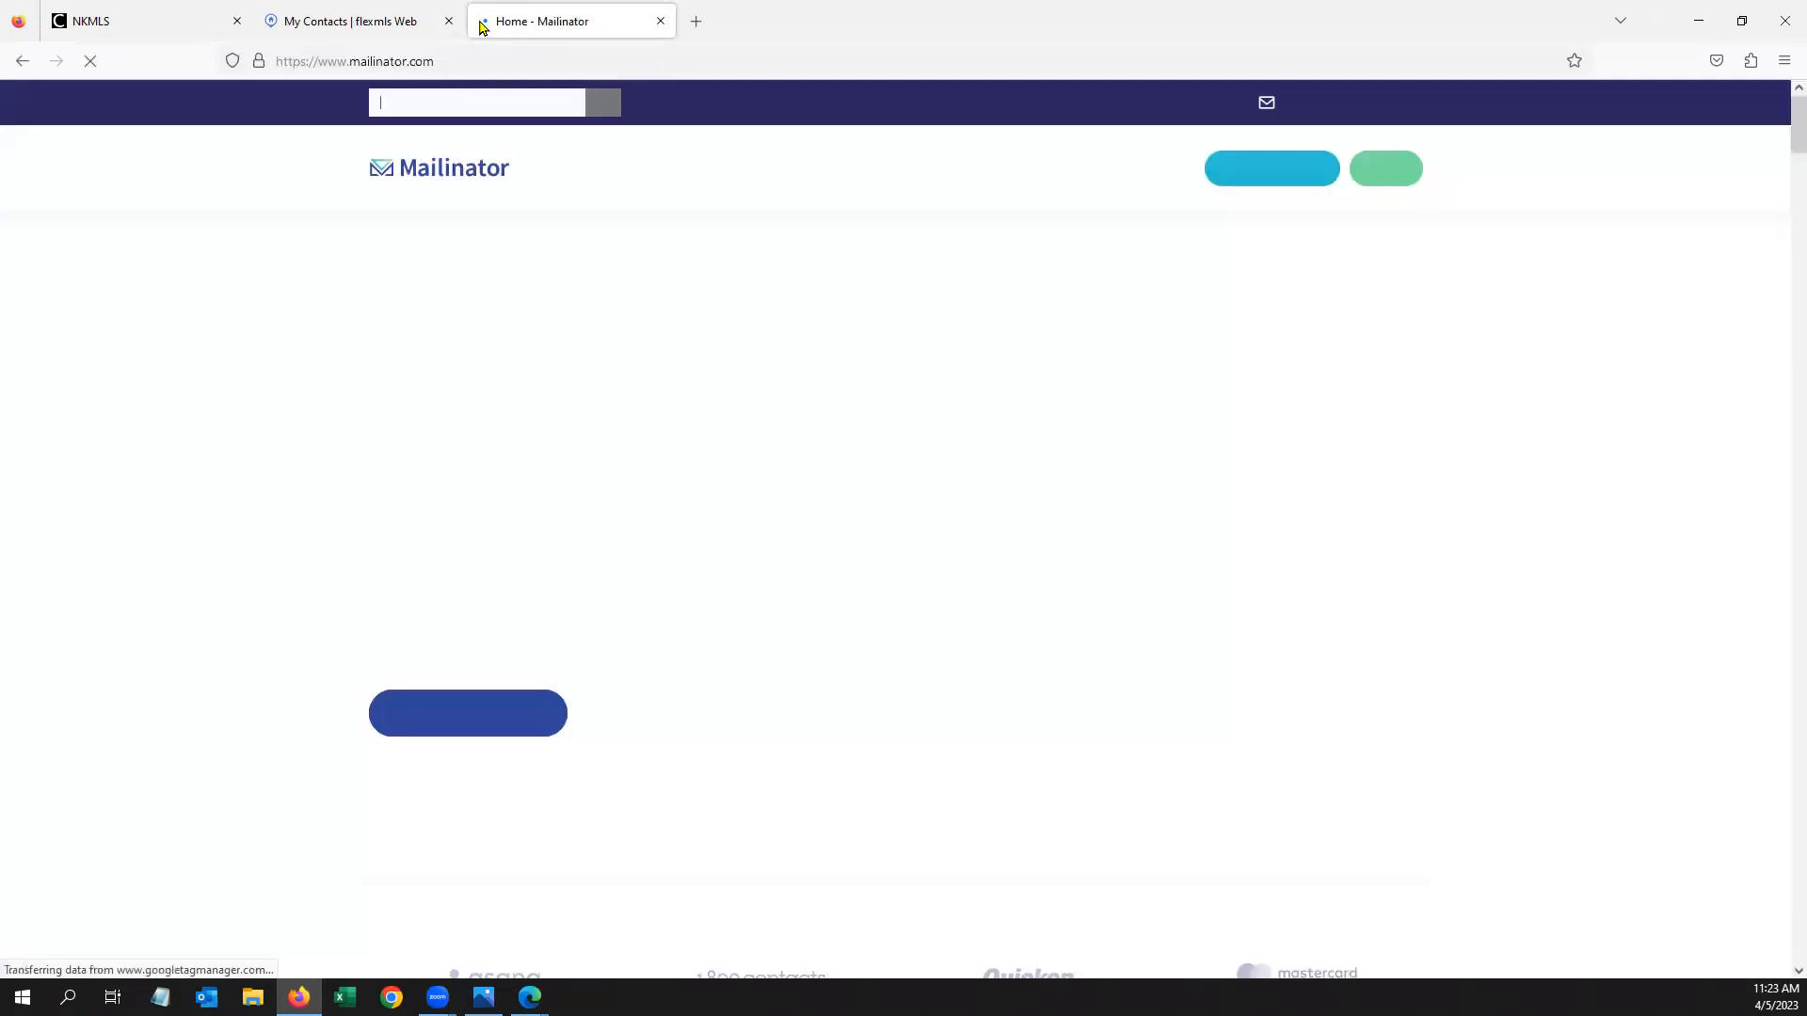
{"action": "left_click", "coordinate": [448, 111]}
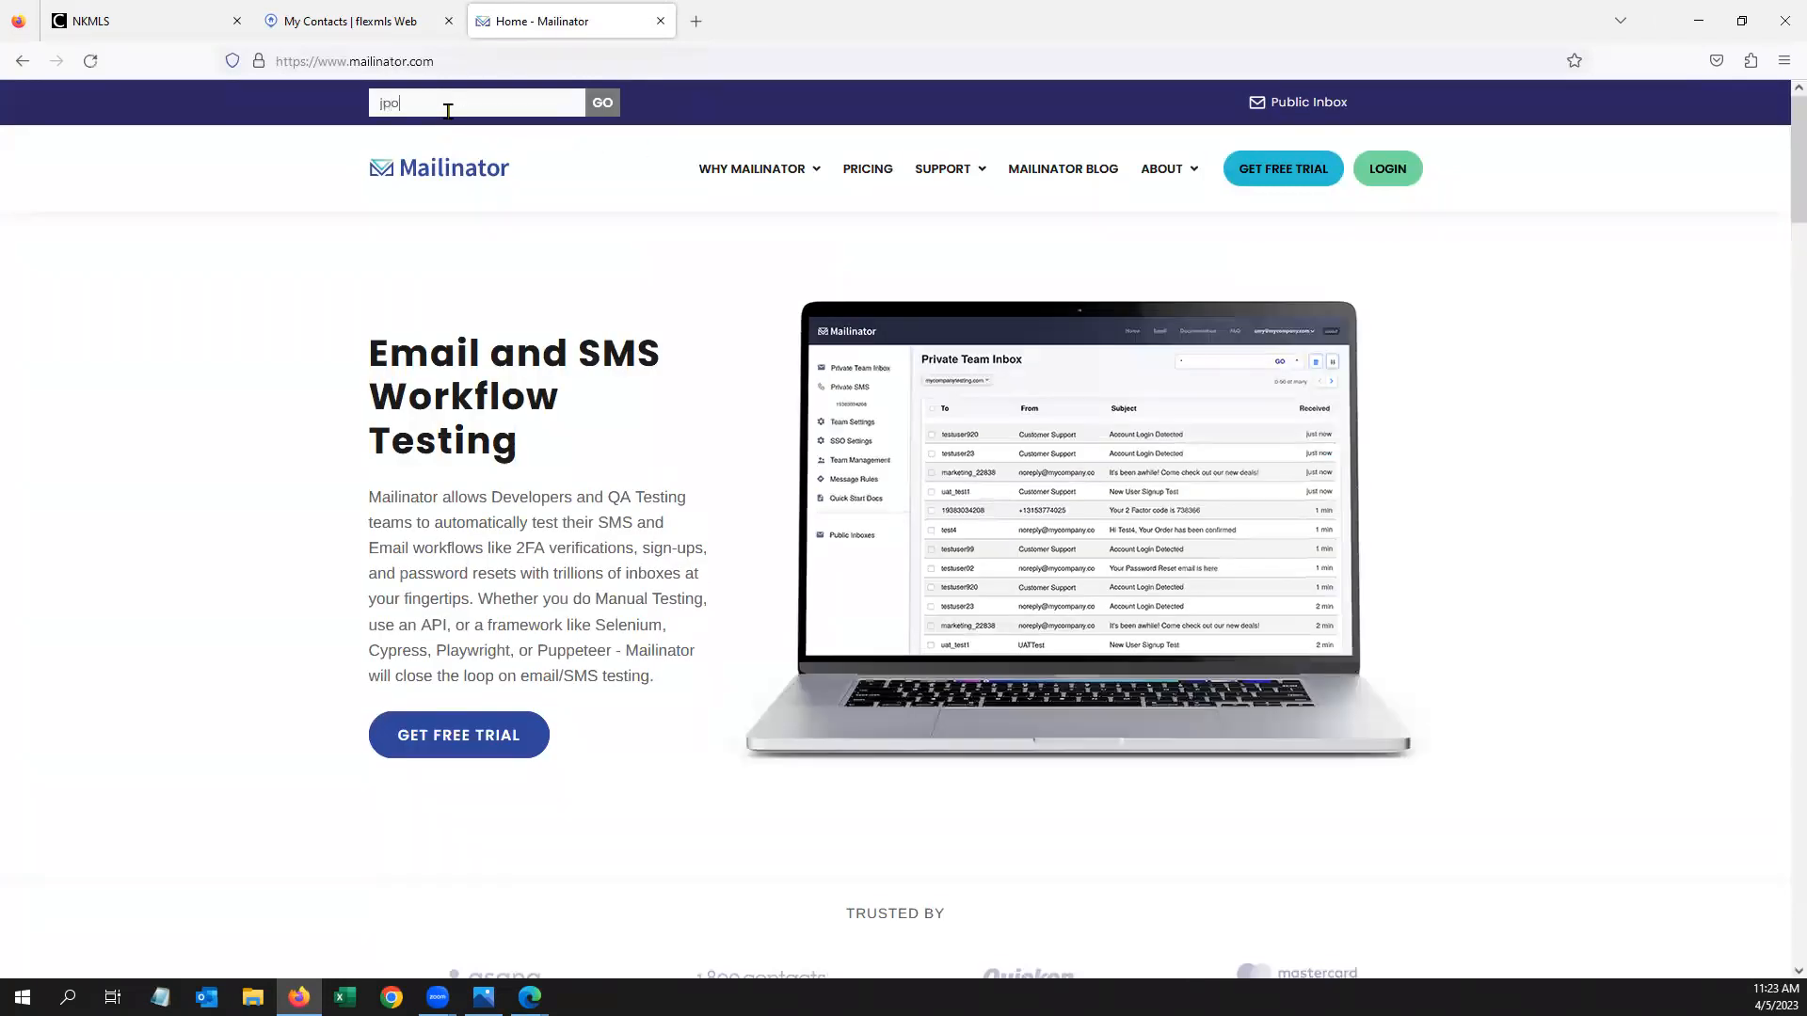
{"action": "left_click", "coordinate": [604, 104]}
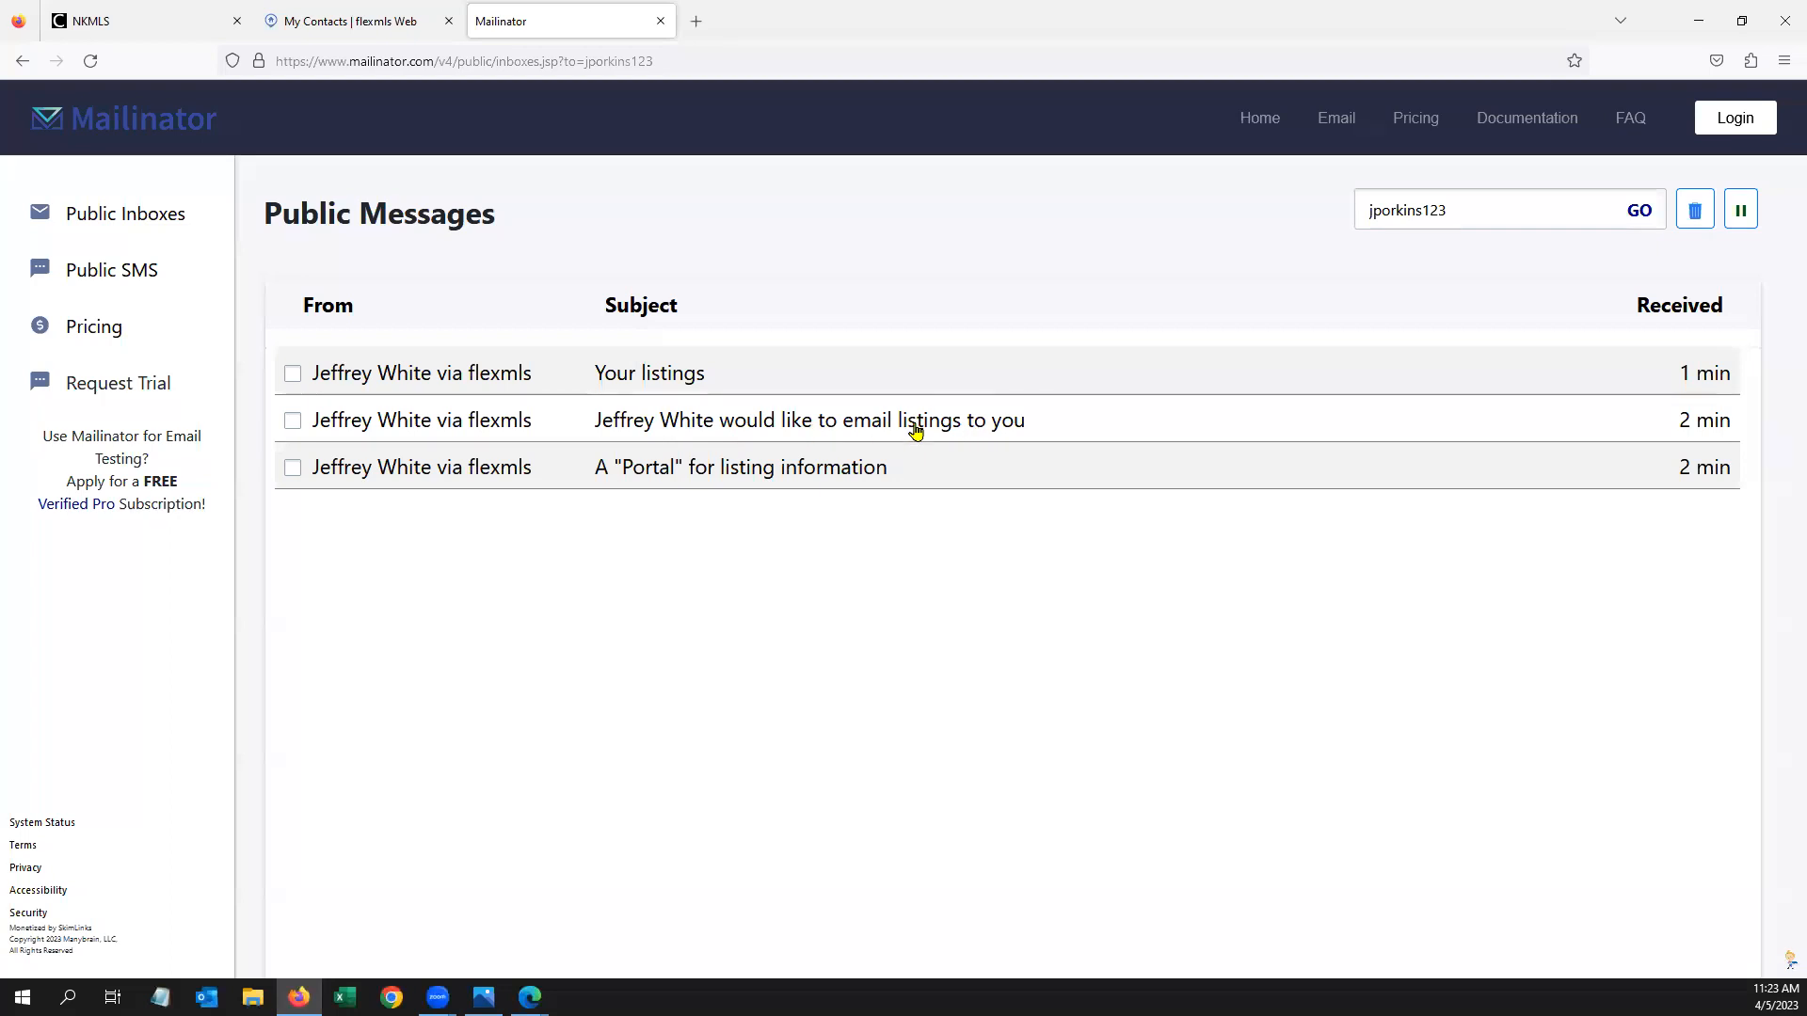
{"action": "left_click", "coordinate": [967, 421]}
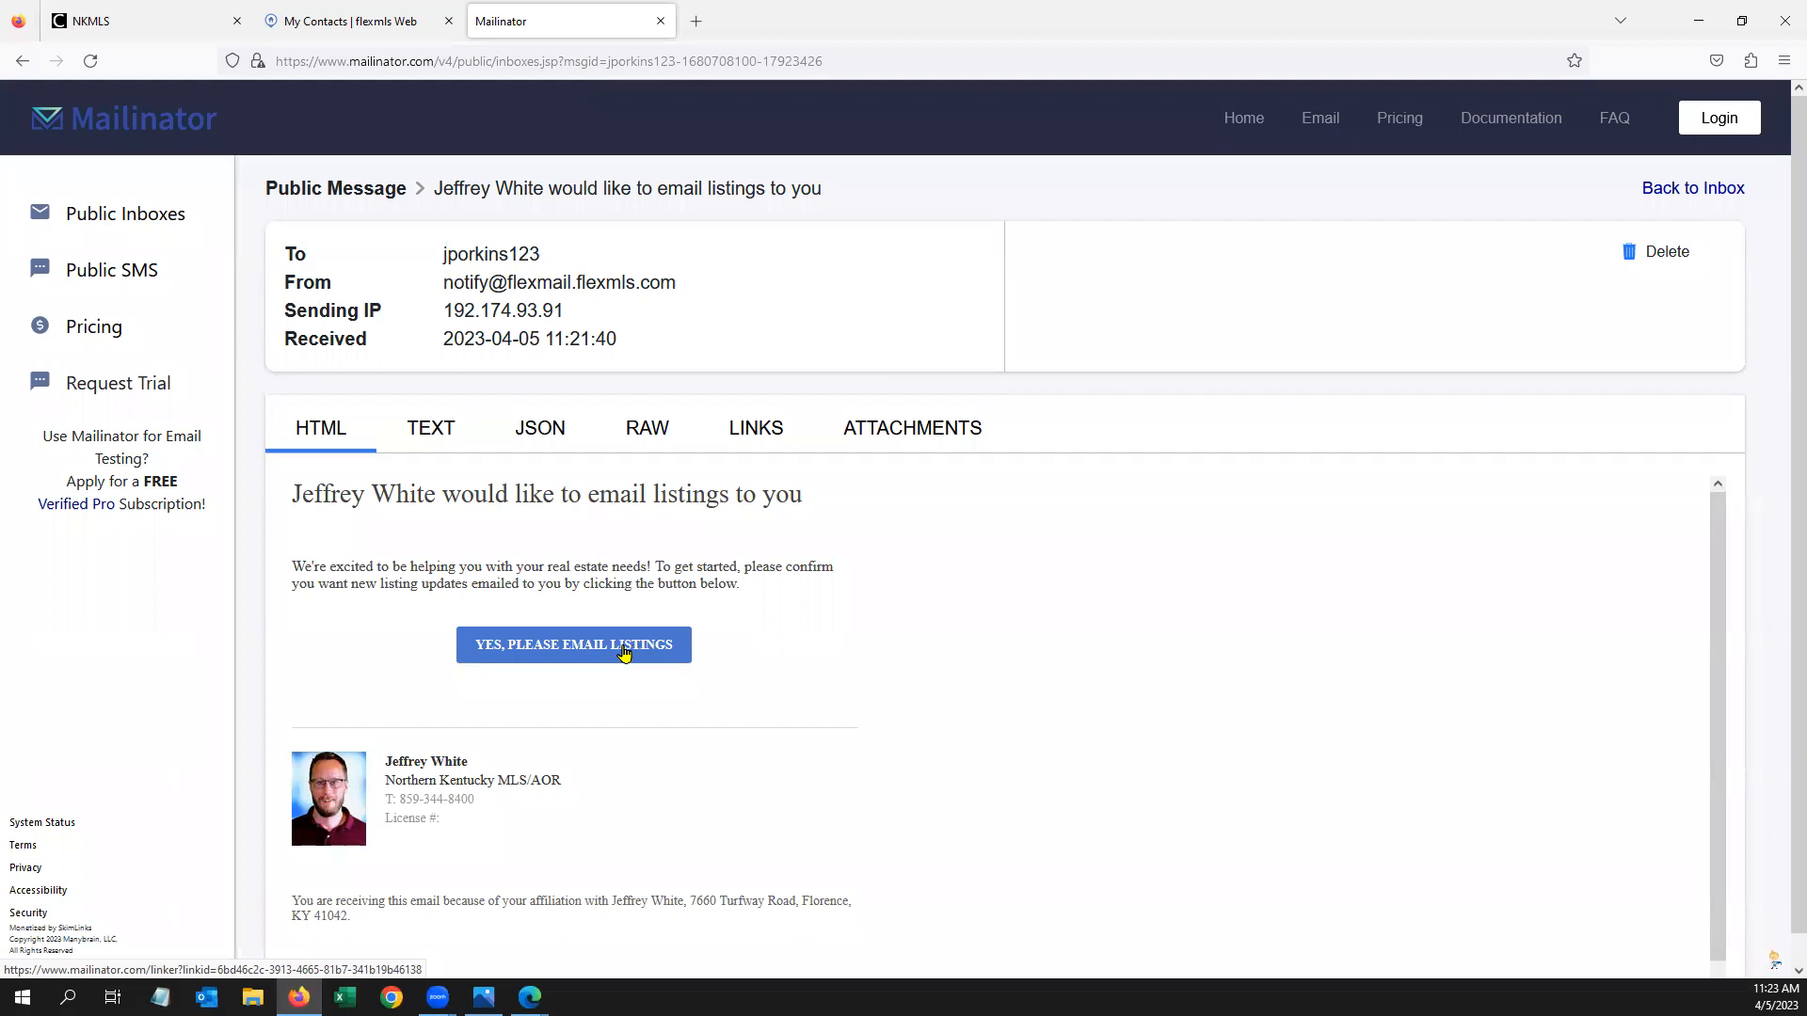
{"action": "left_click", "coordinate": [1655, 191]}
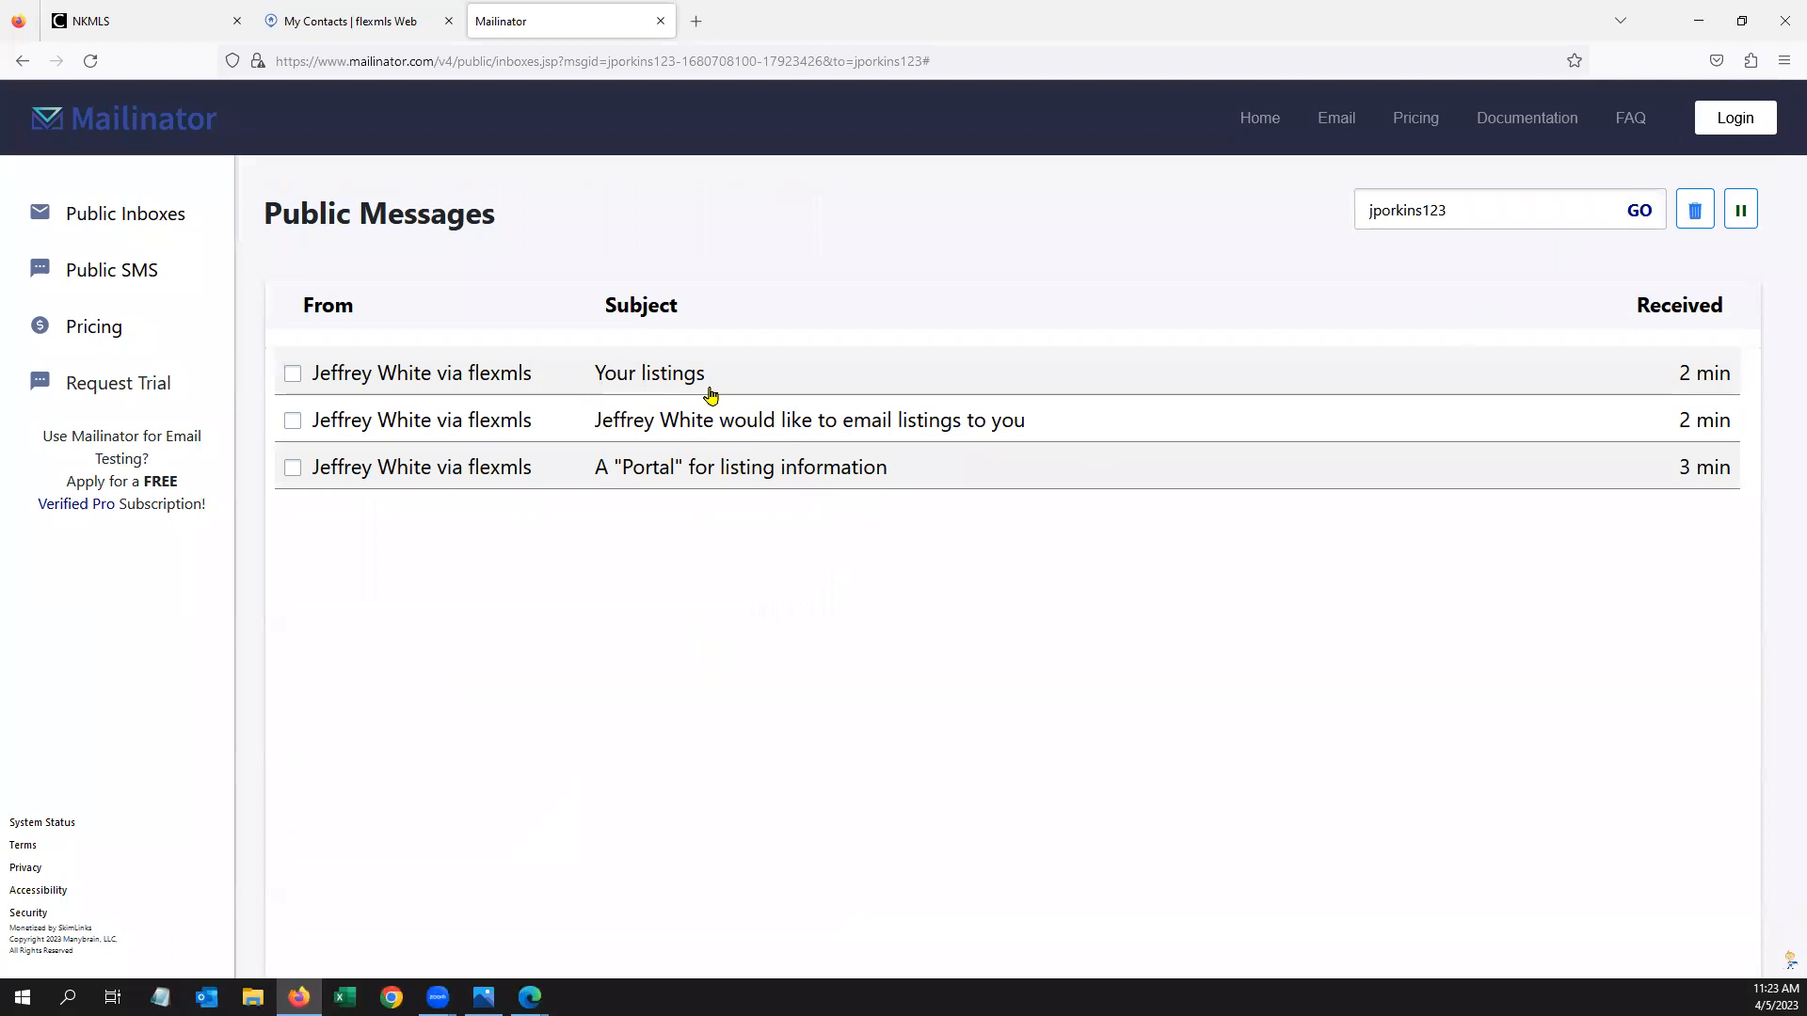
Read the Your listings email, close the Mailinator tab, and dismiss the contact's details dialog
{"action": "left_click", "coordinate": [680, 375]}
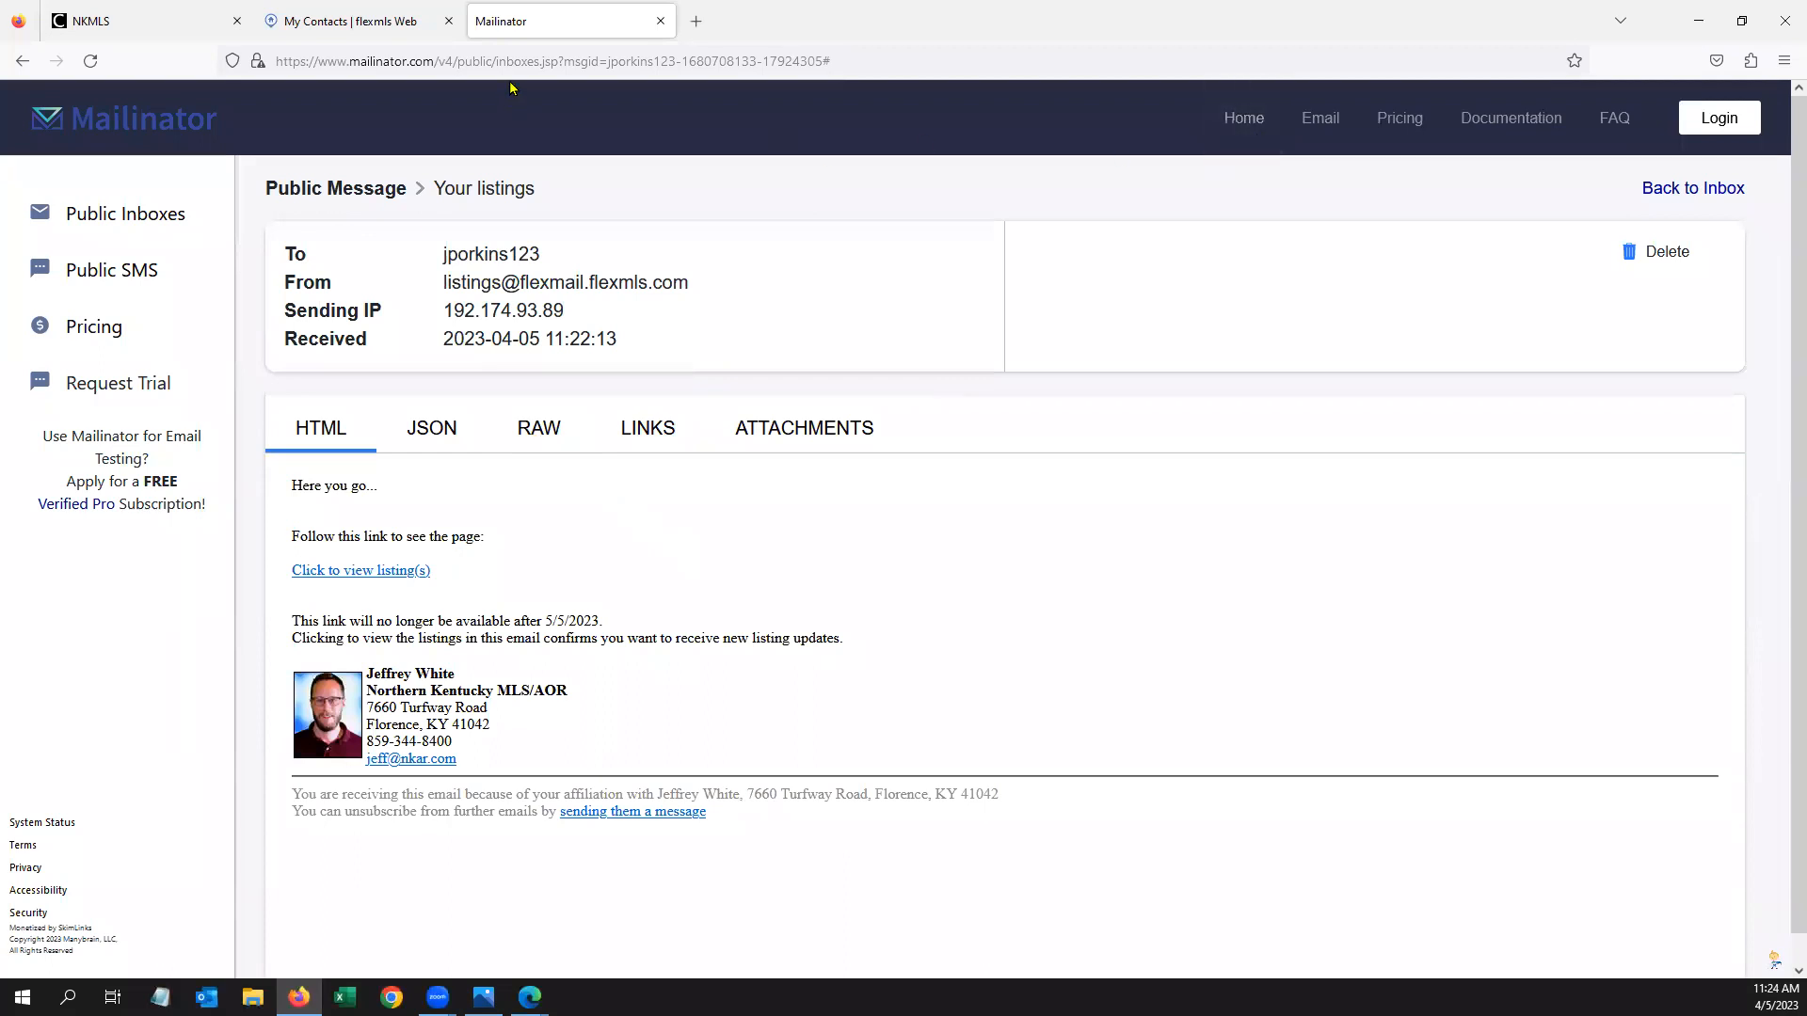
{"action": "left_click", "coordinate": [661, 23]}
{"action": "left_click", "coordinate": [1273, 706]}
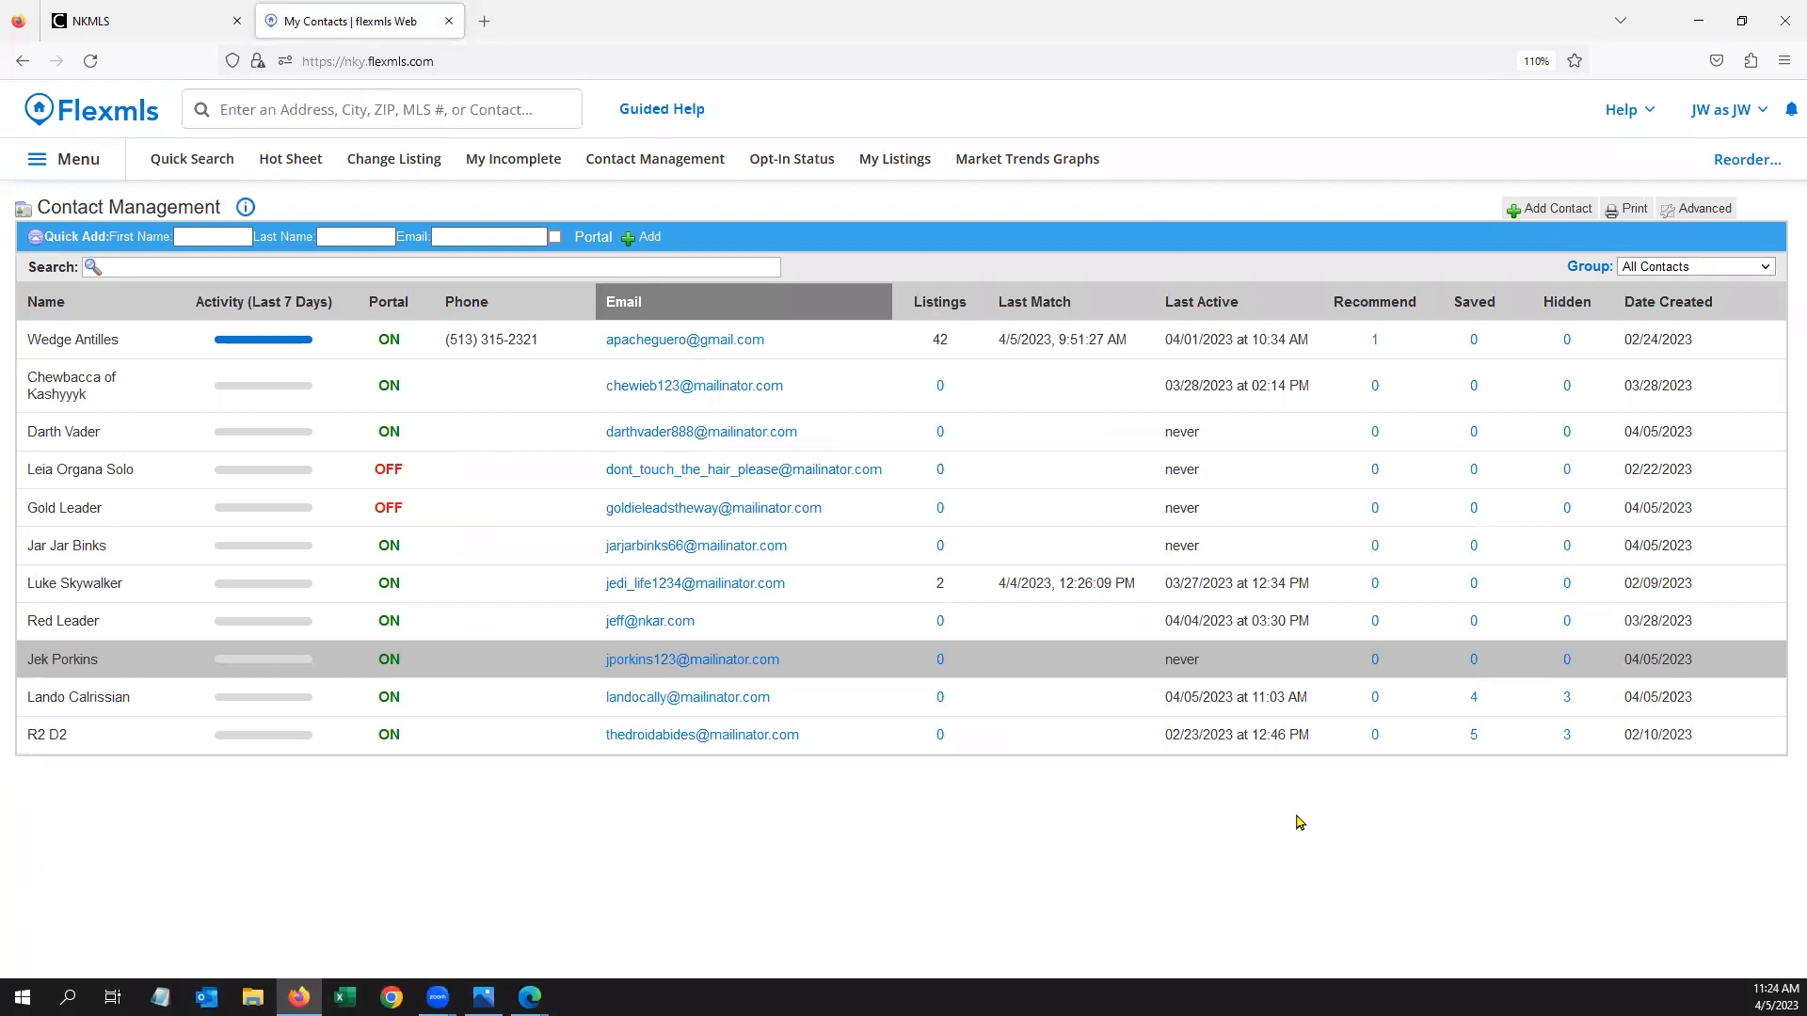
Check the Opt-In Status report for contacts with Pending Opt-In
{"action": "left_click", "coordinate": [301, 119]}
{"action": "type", "text": "opt"}
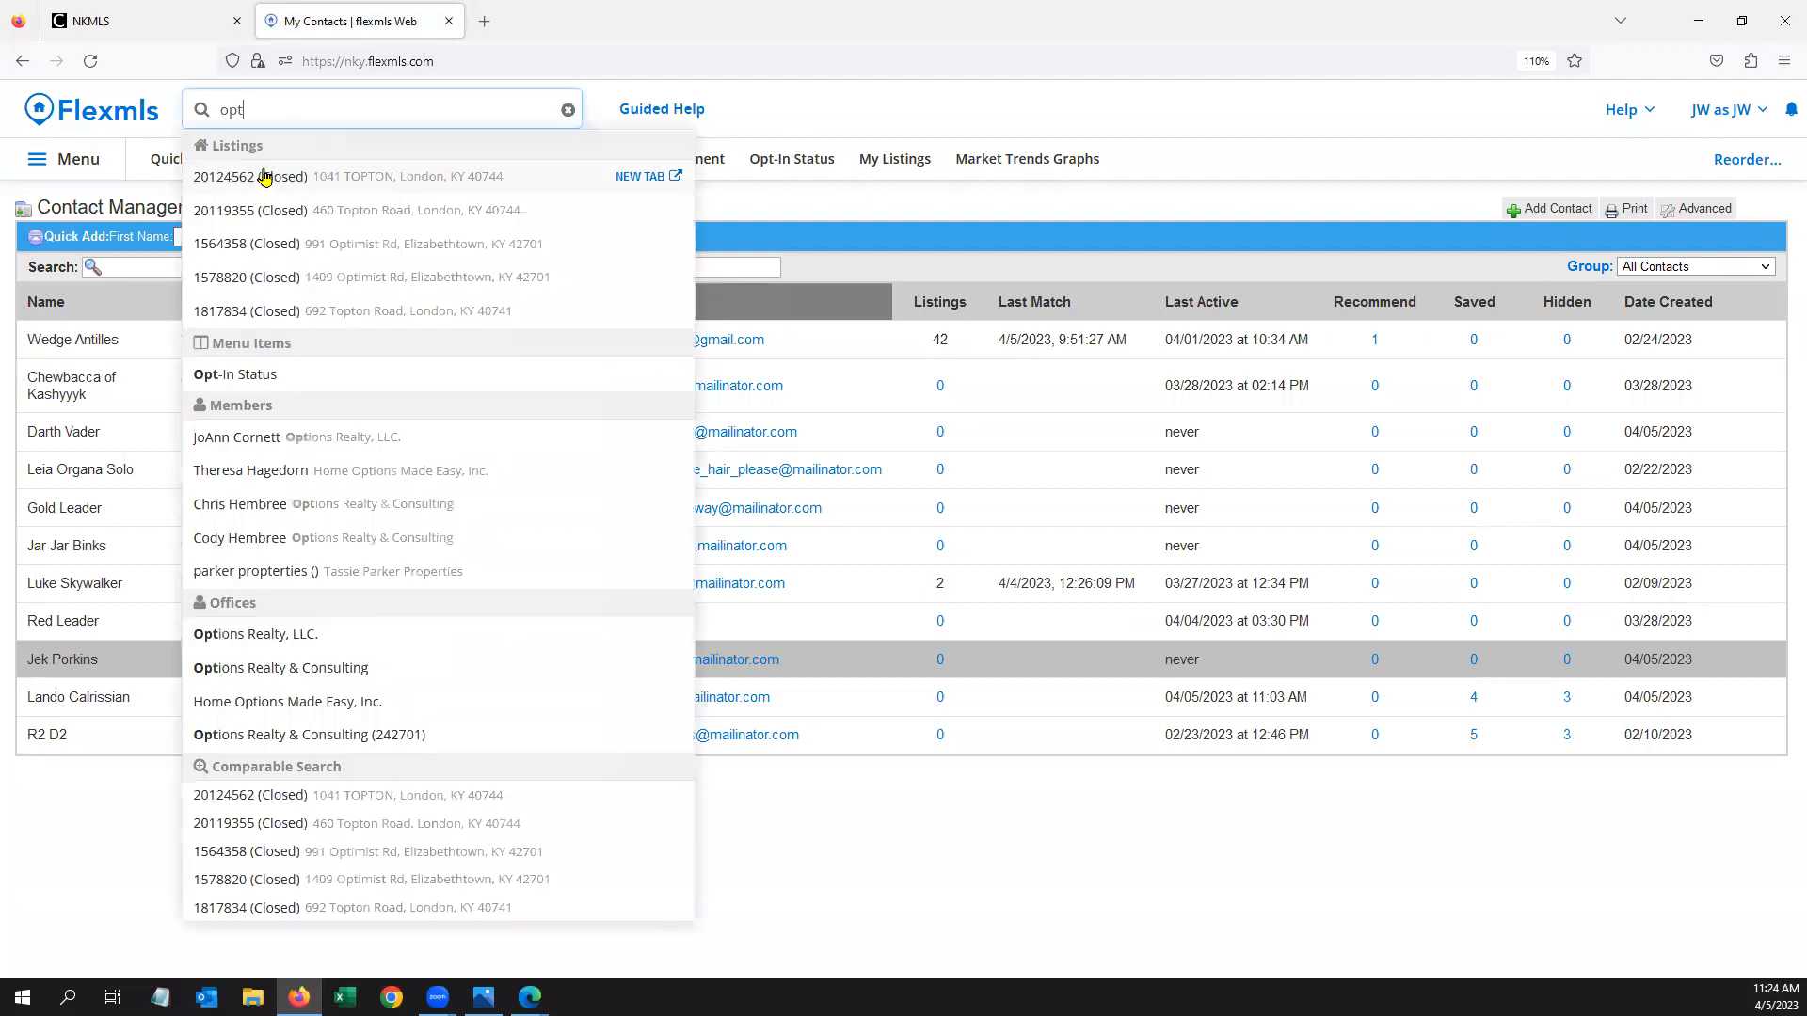
{"action": "left_click", "coordinate": [256, 376]}
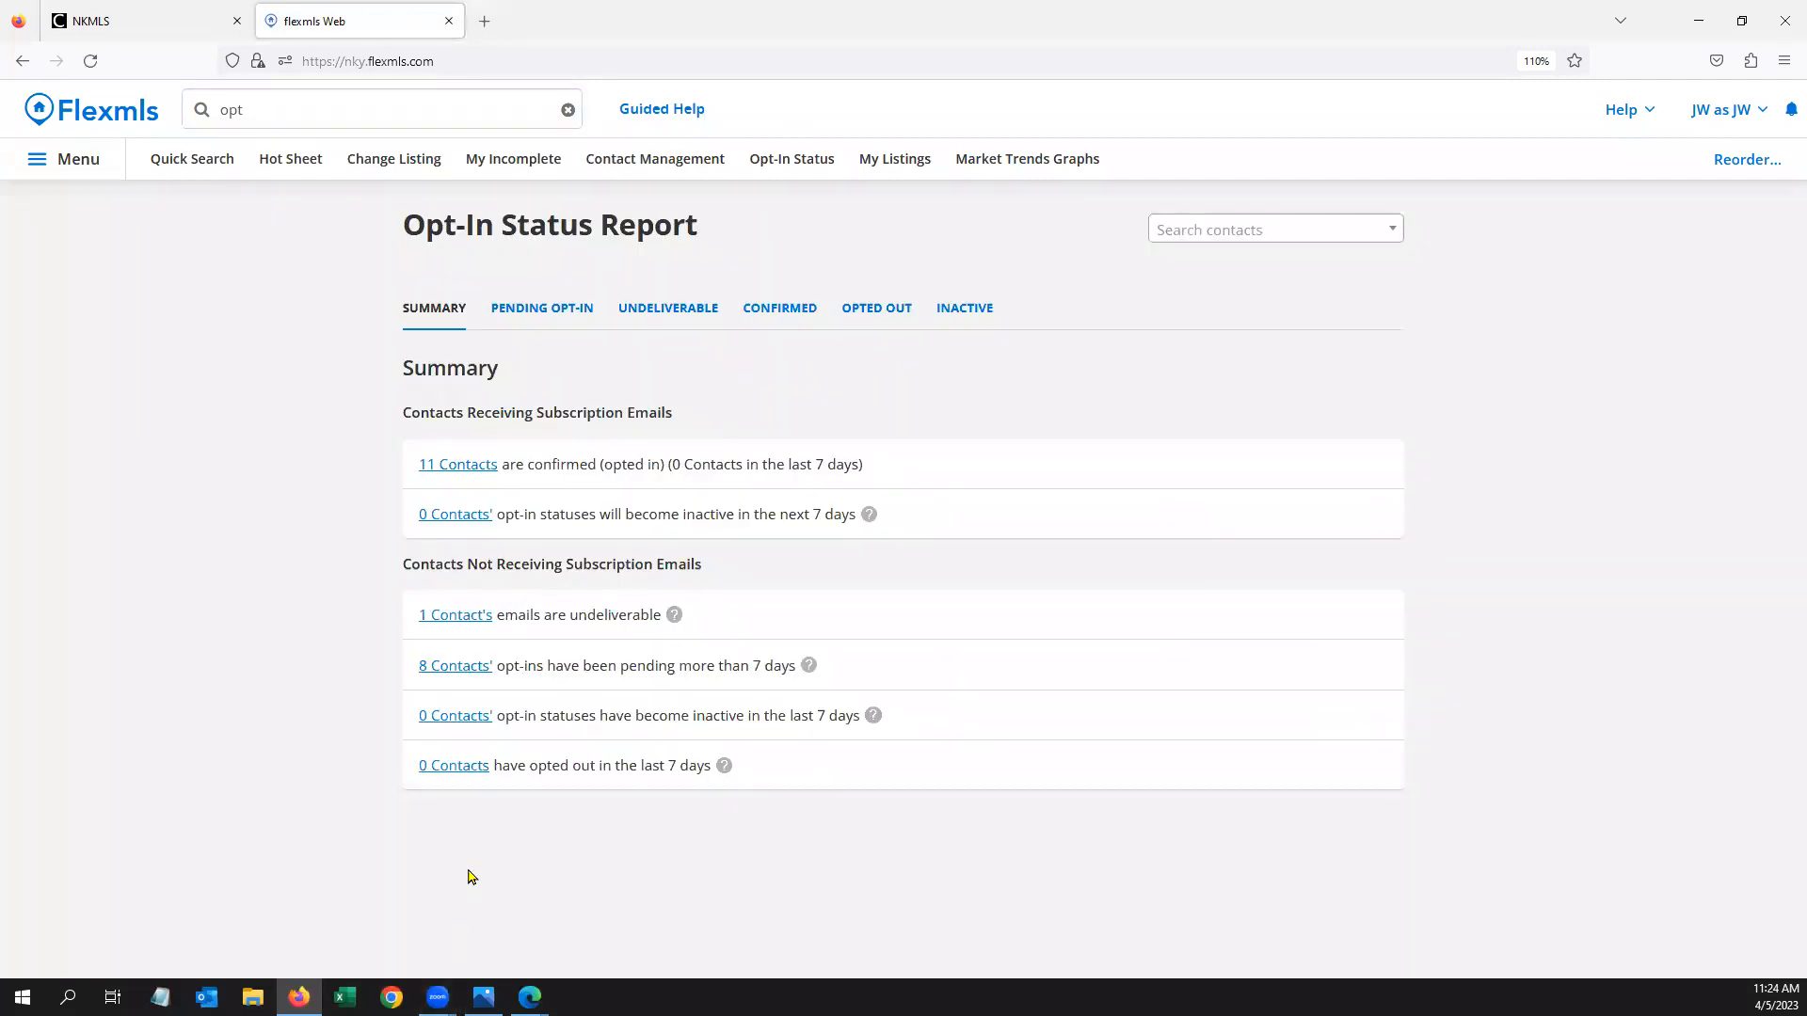
{"action": "left_click", "coordinate": [551, 310]}
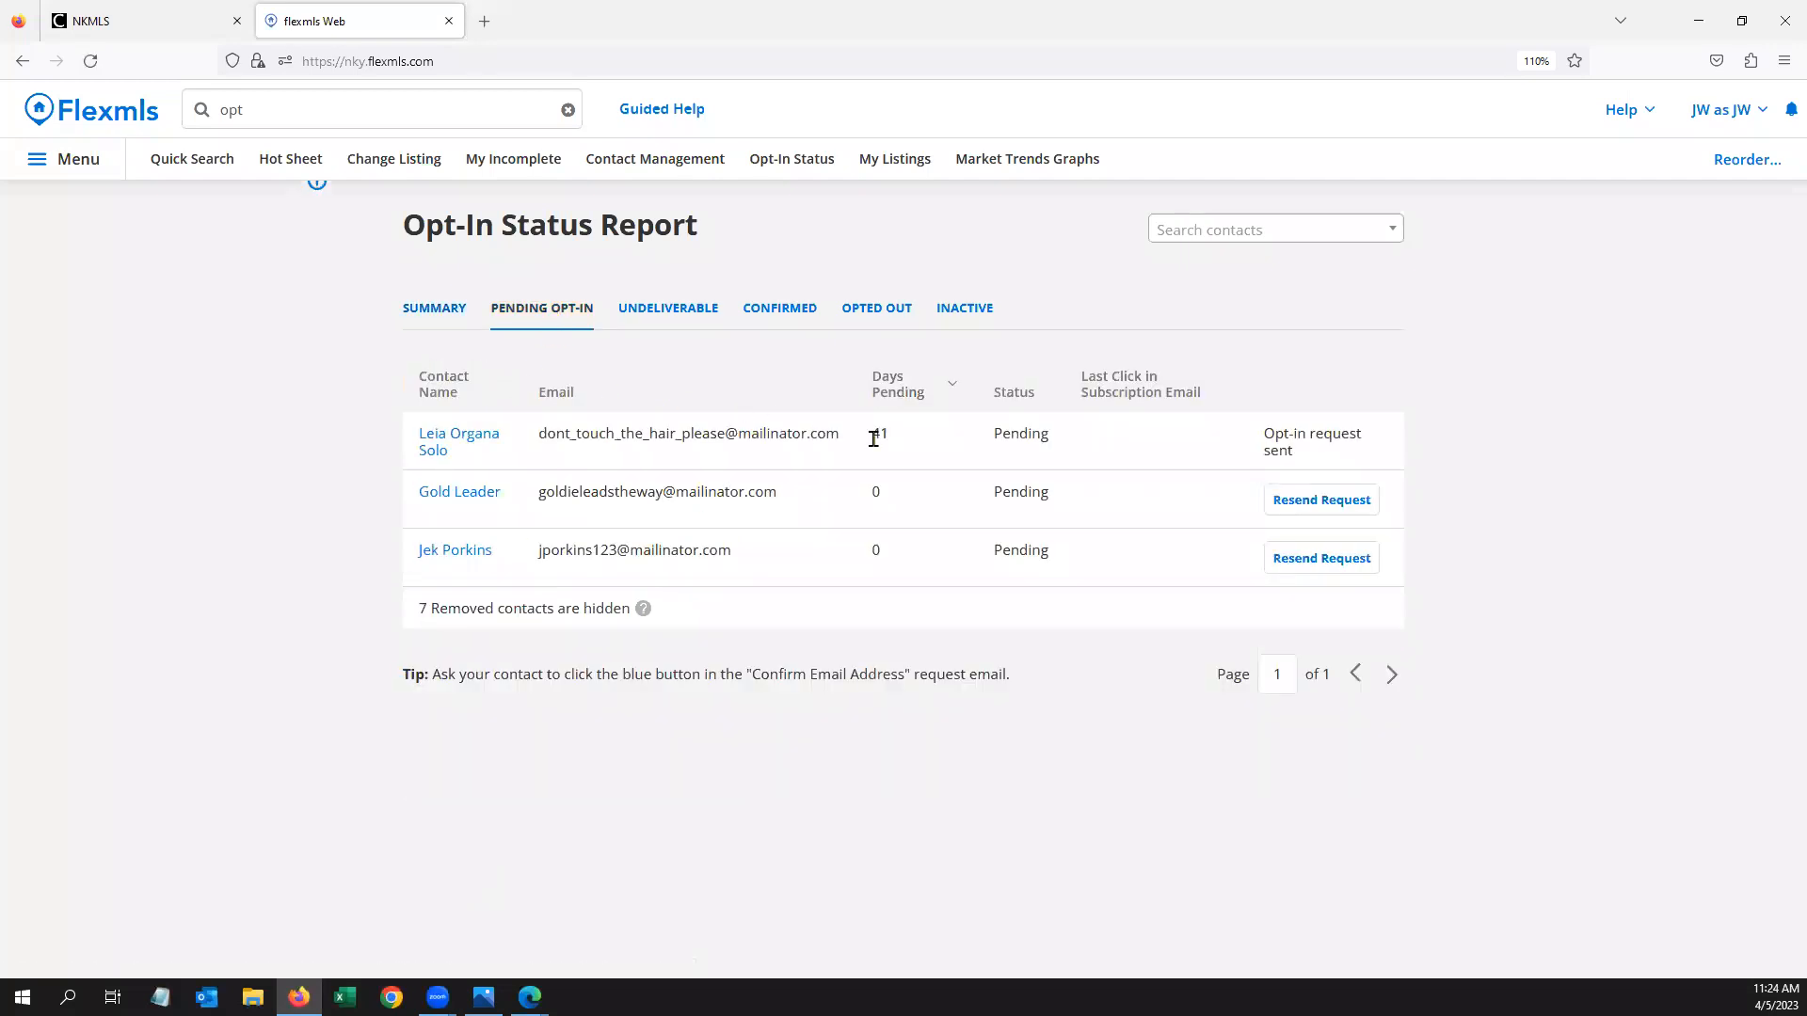
Review My Sent E-mails, switched to the Subscription e-mail log
{"action": "left_click", "coordinate": [215, 112]}
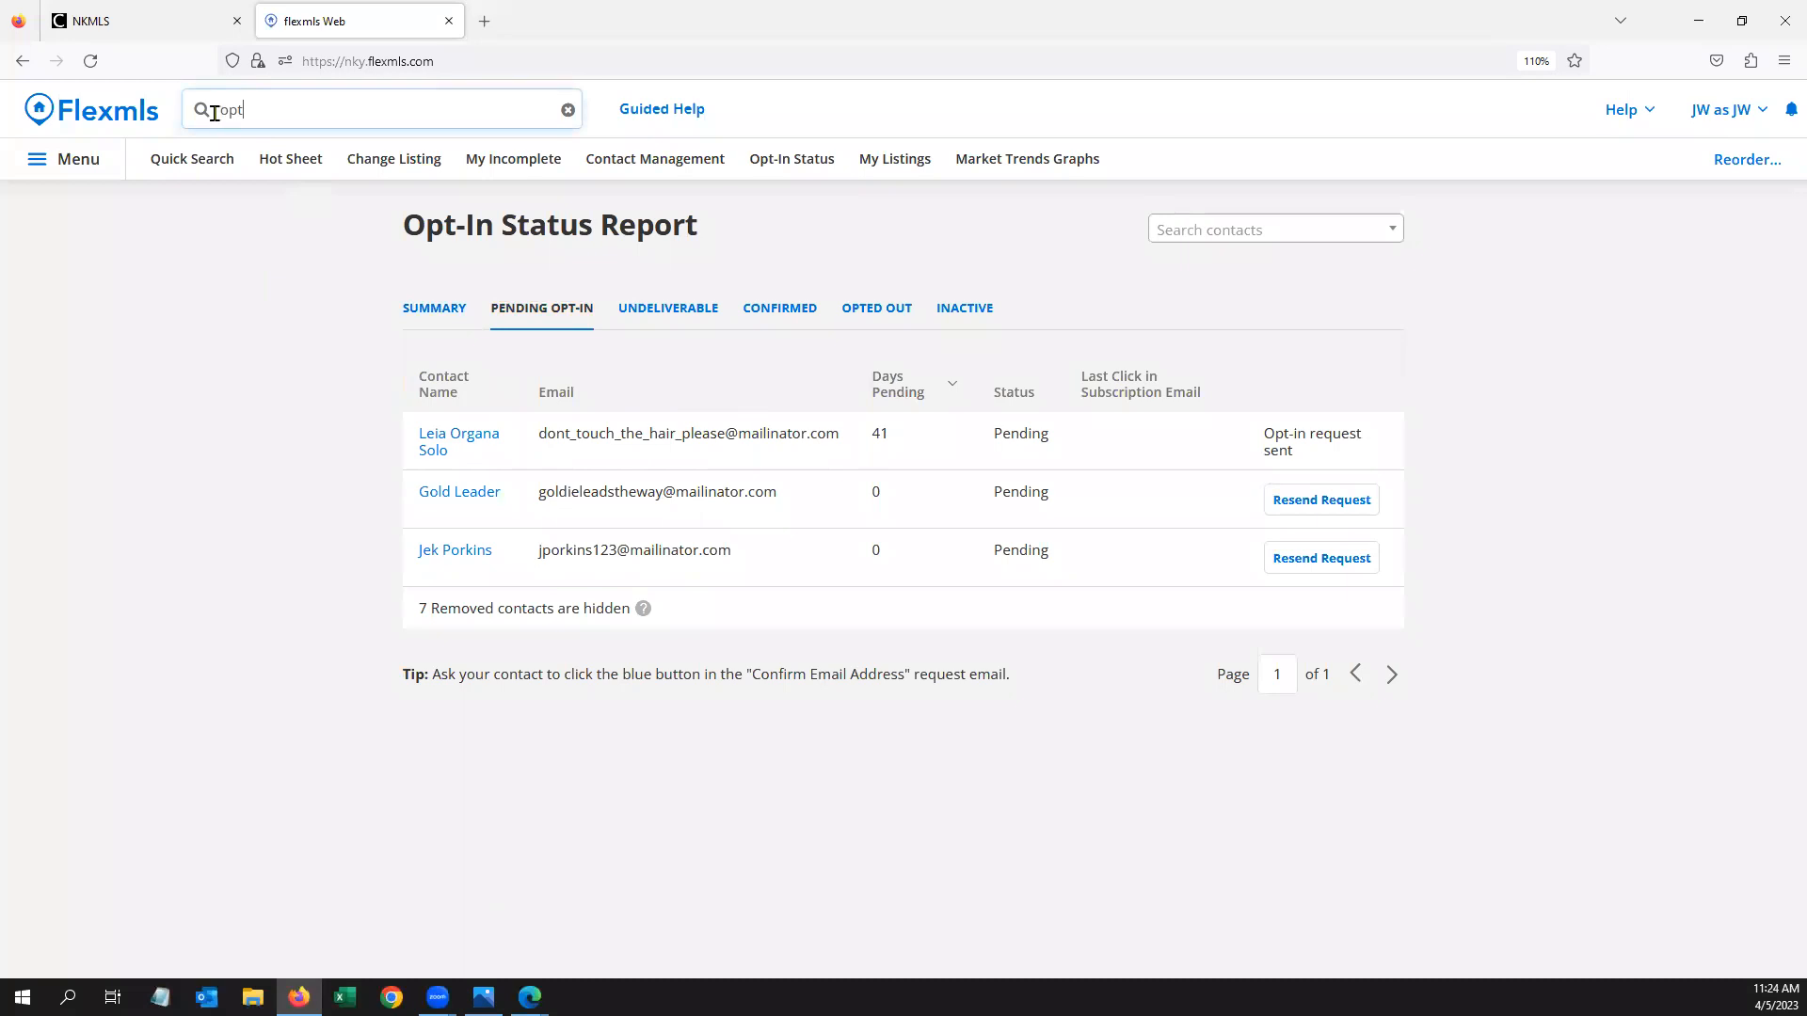
{"action": "type", "text": "my sent"}
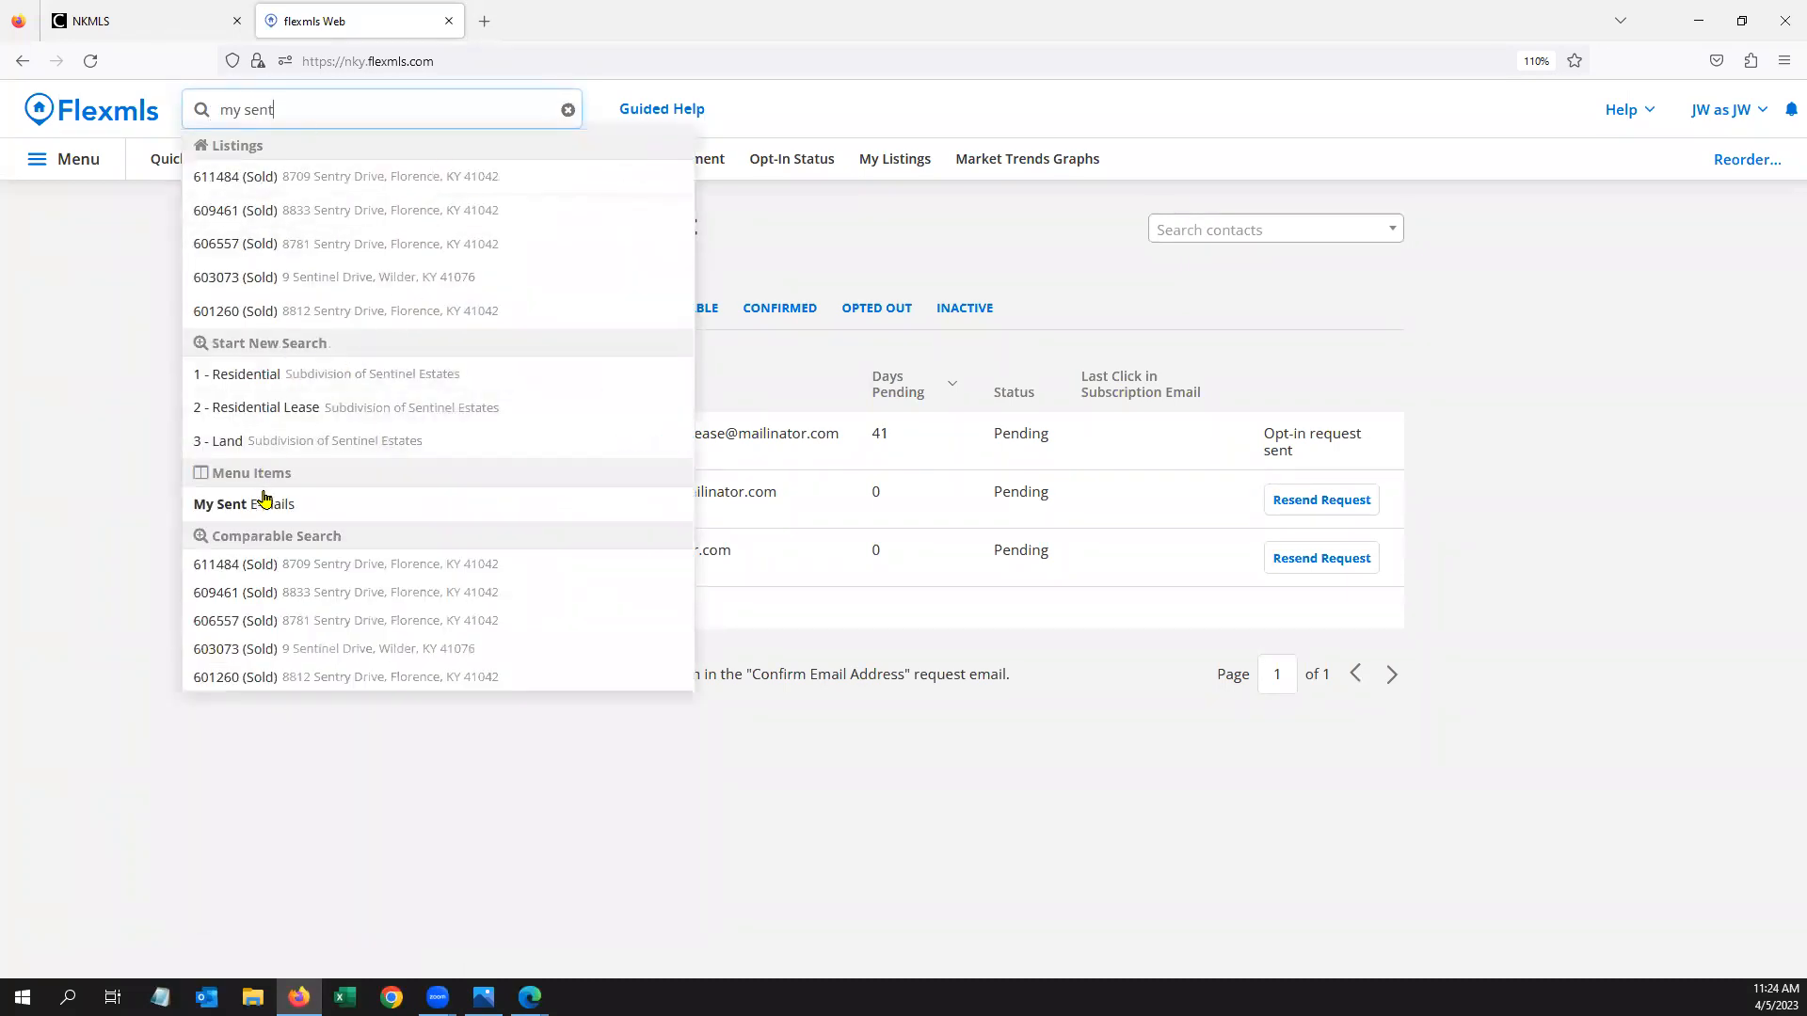
{"action": "left_click", "coordinate": [266, 504]}
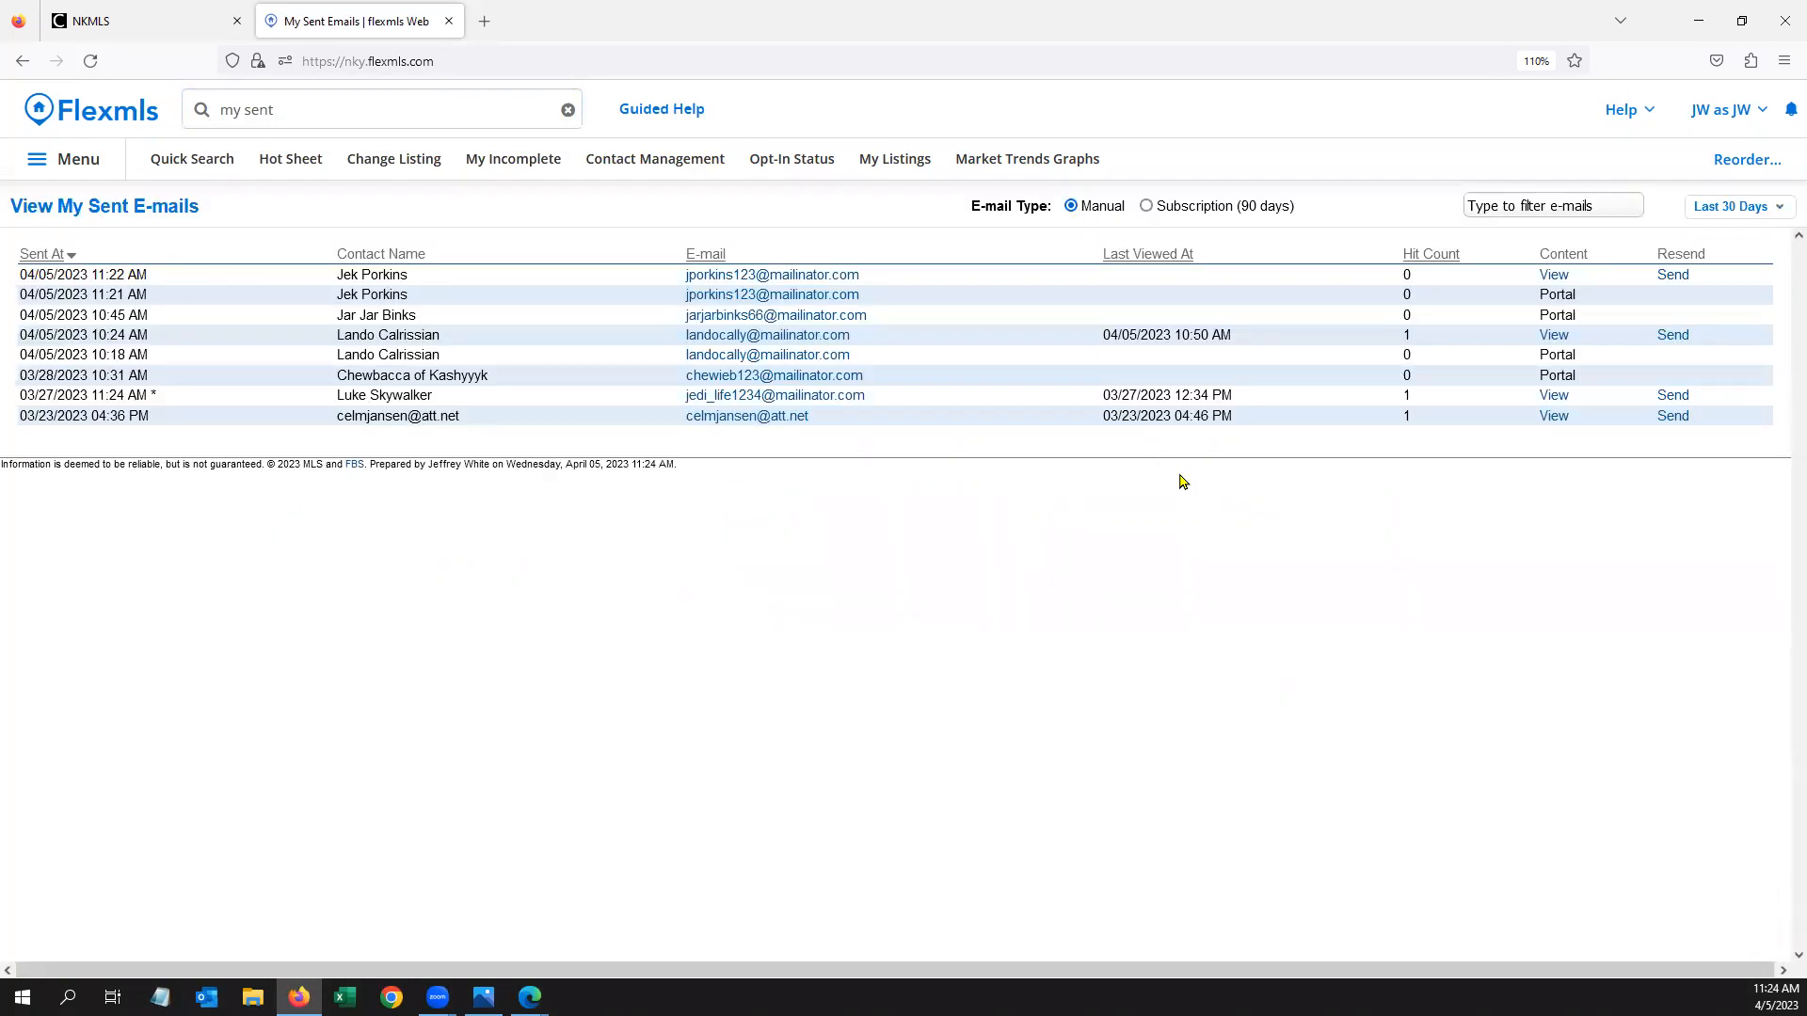
{"action": "left_click", "coordinate": [1148, 206]}
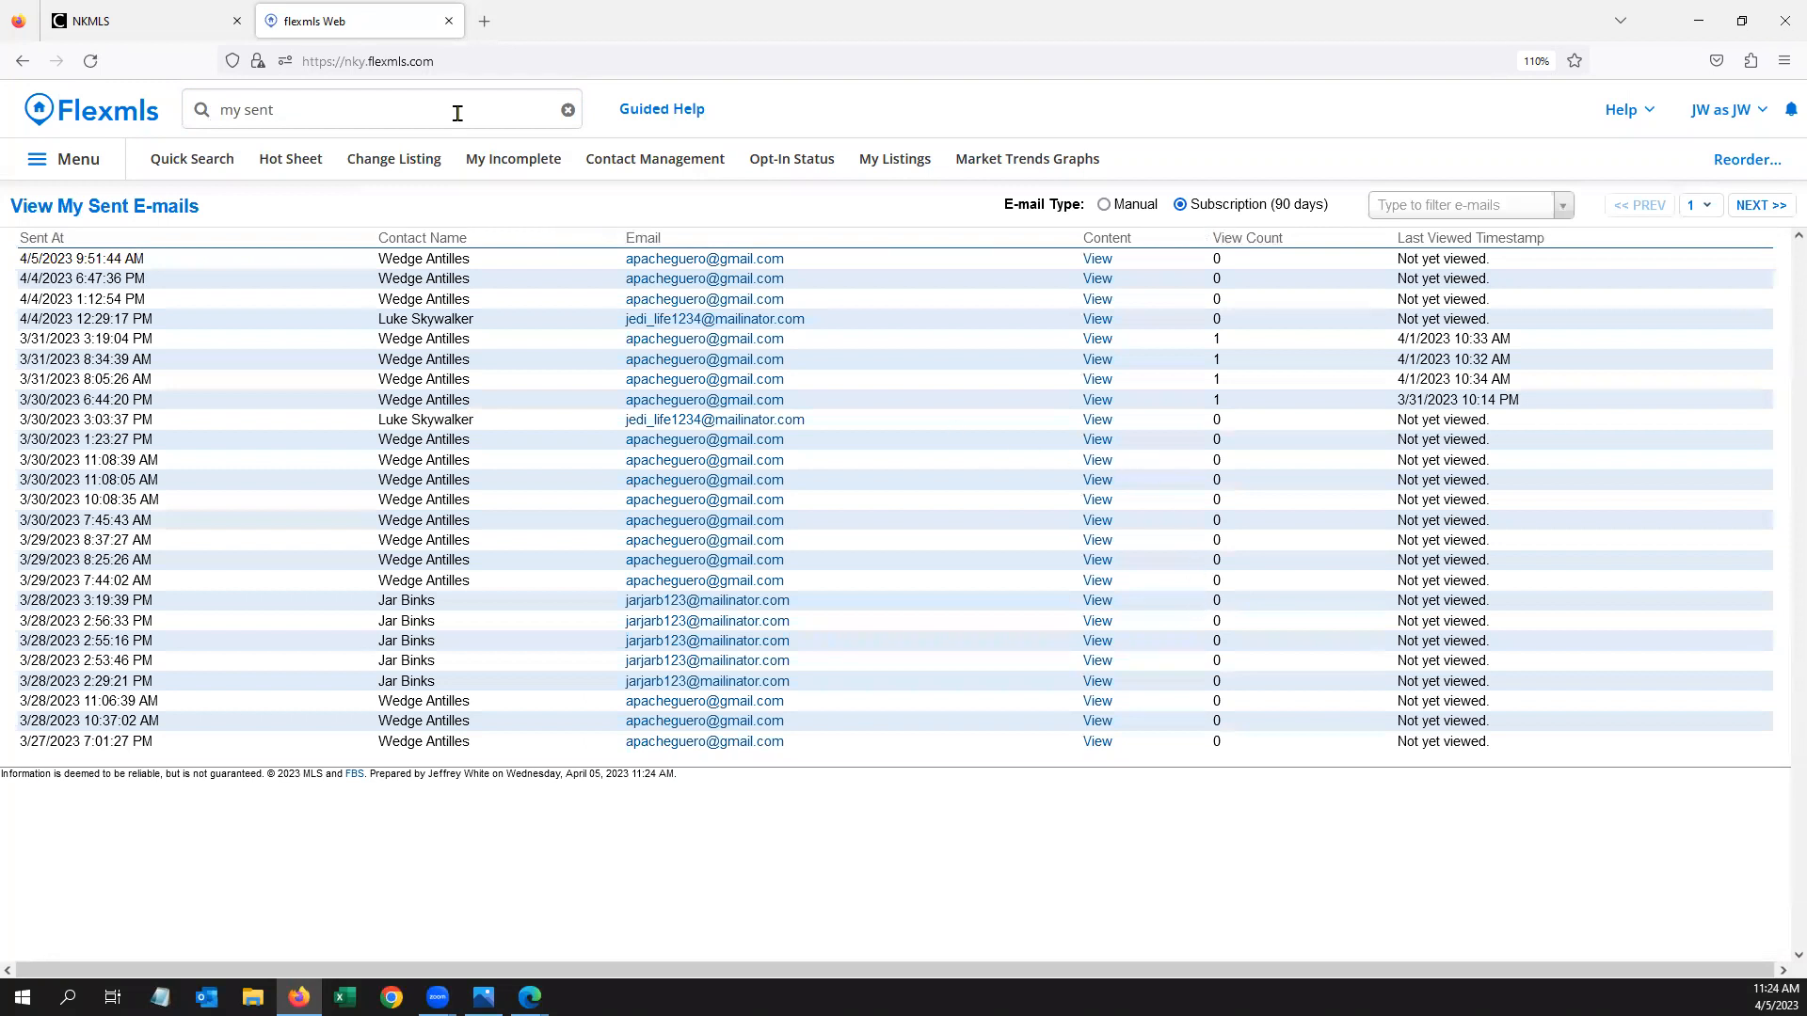
Bring up the Subscriptions page via a 'subs' quick-launch search
{"action": "left_click", "coordinate": [428, 112]}
{"action": "type", "text": "subs"}
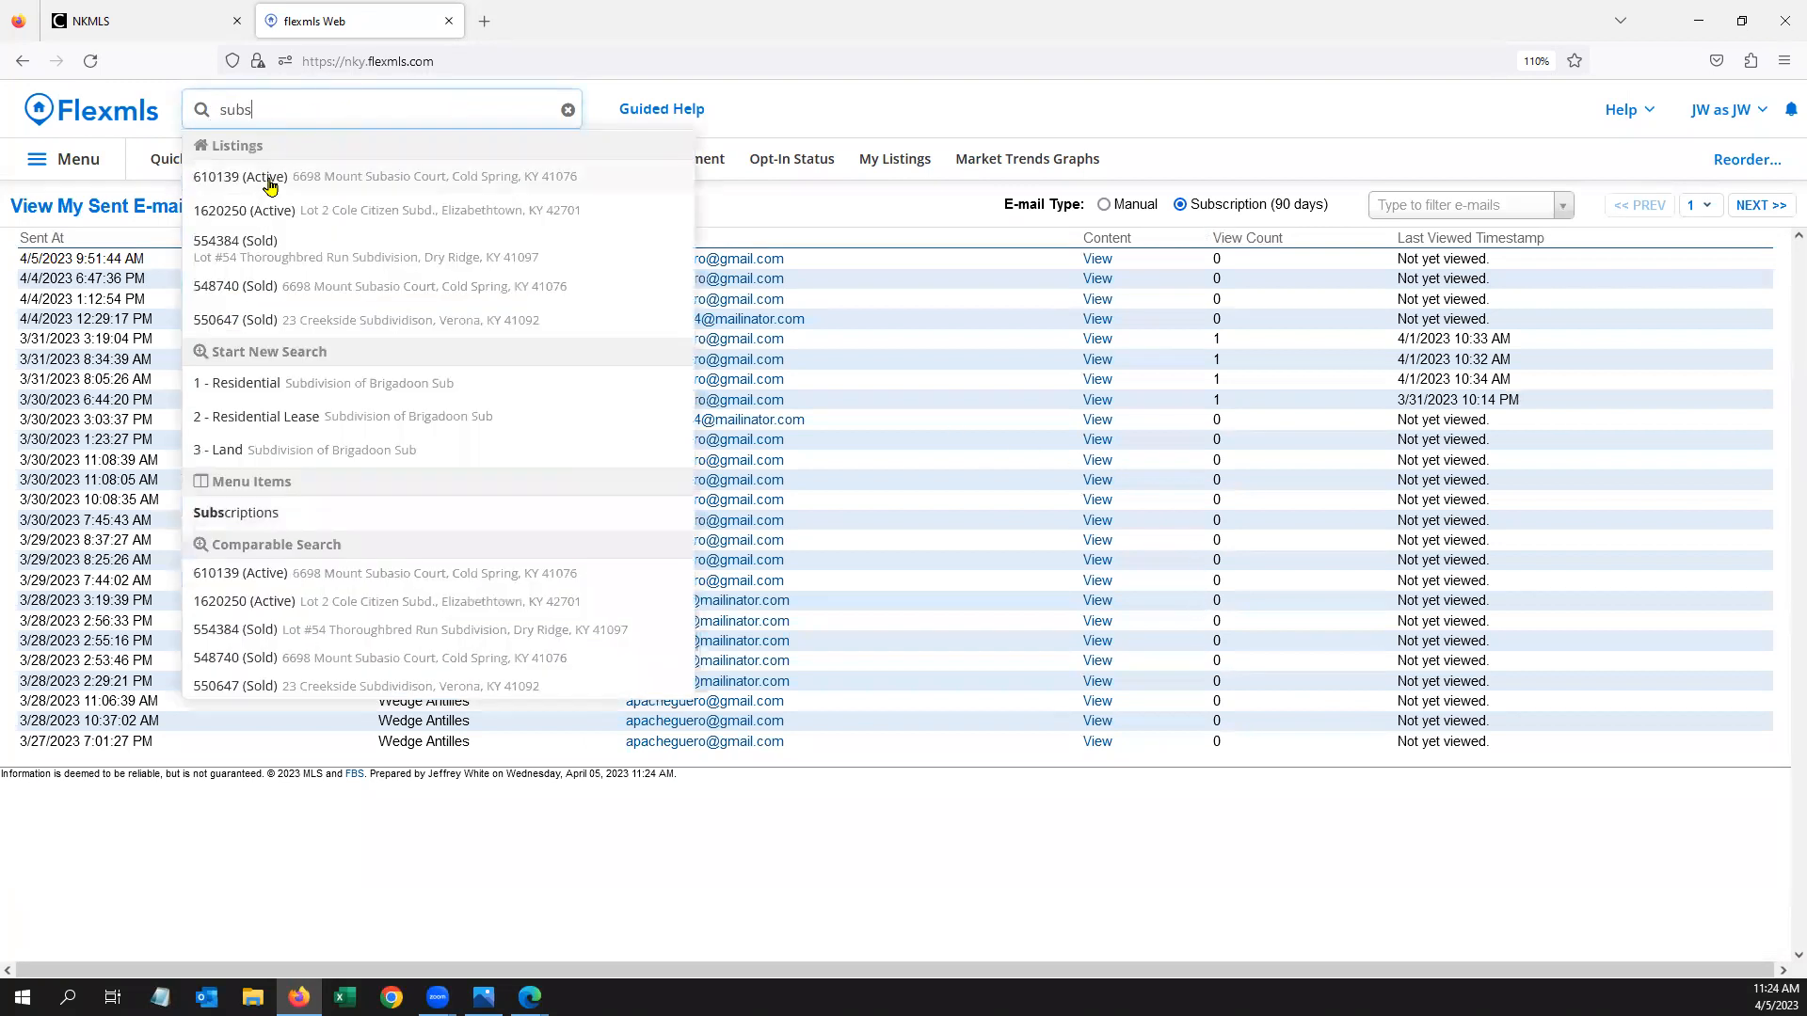
{"action": "left_click", "coordinate": [263, 513]}
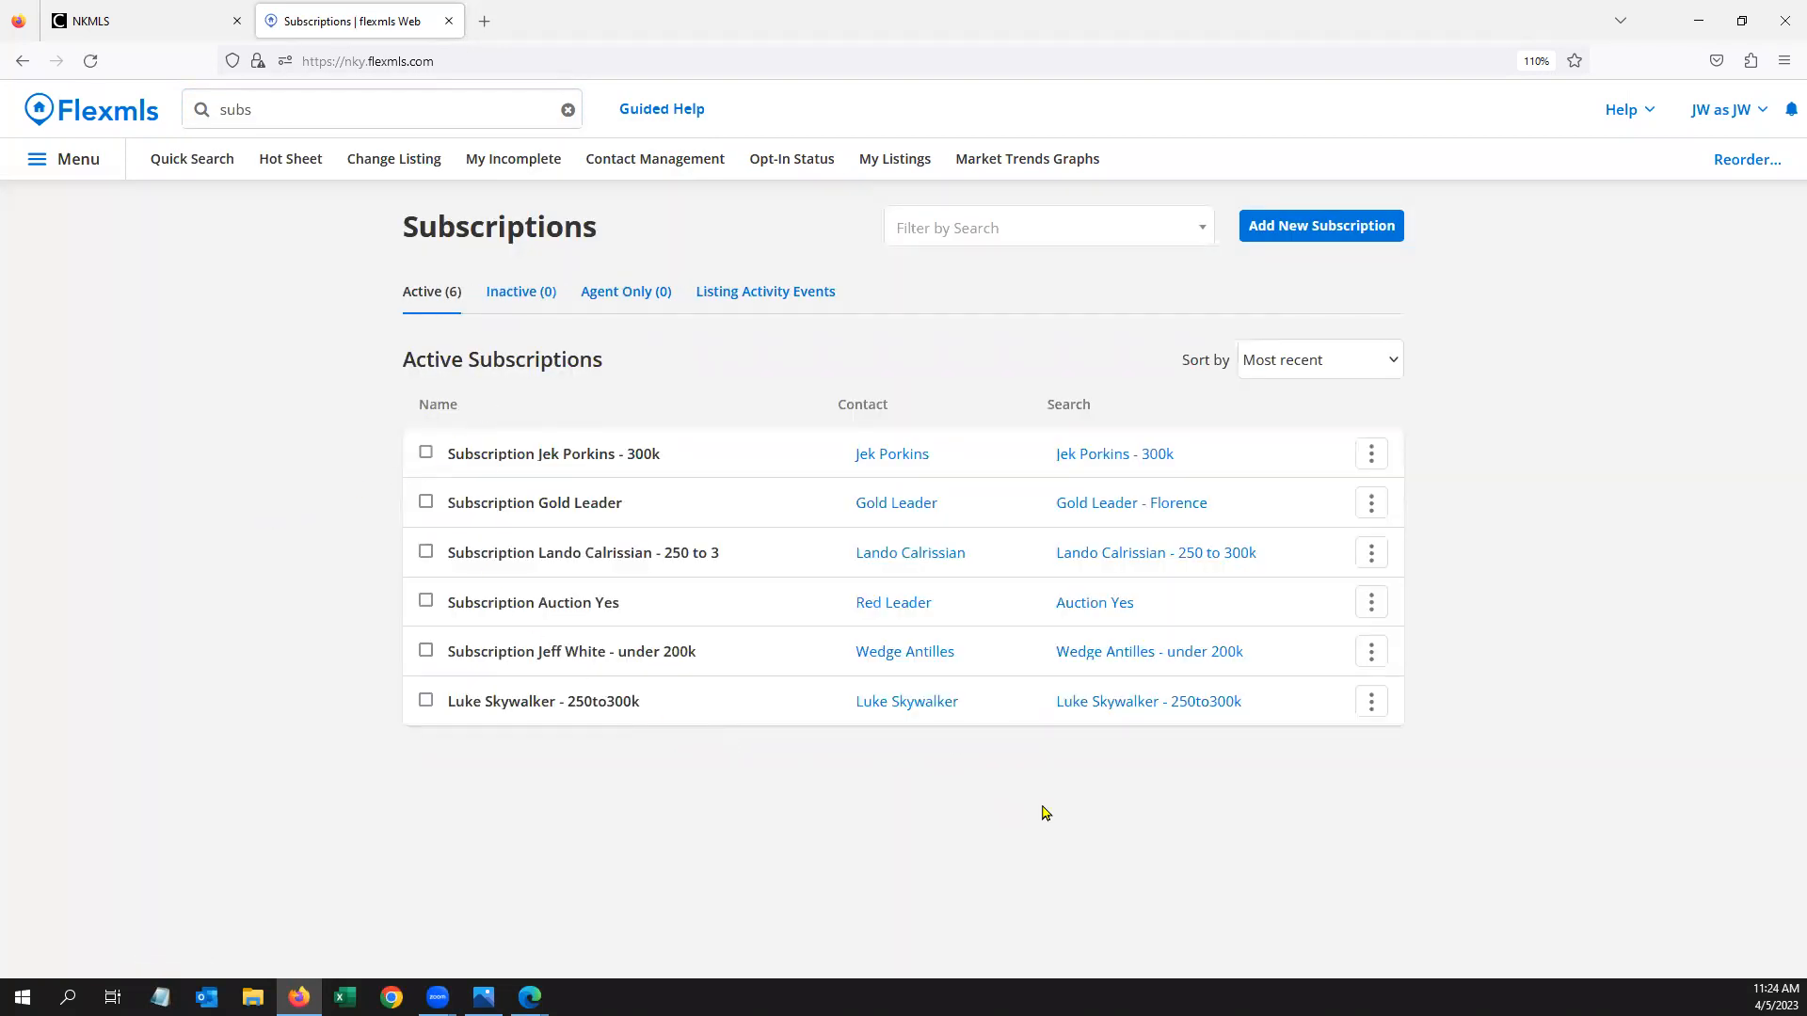
Review the first contact's Searches/Subscriptions in Contact Management, then close its details
{"action": "left_click", "coordinate": [684, 162]}
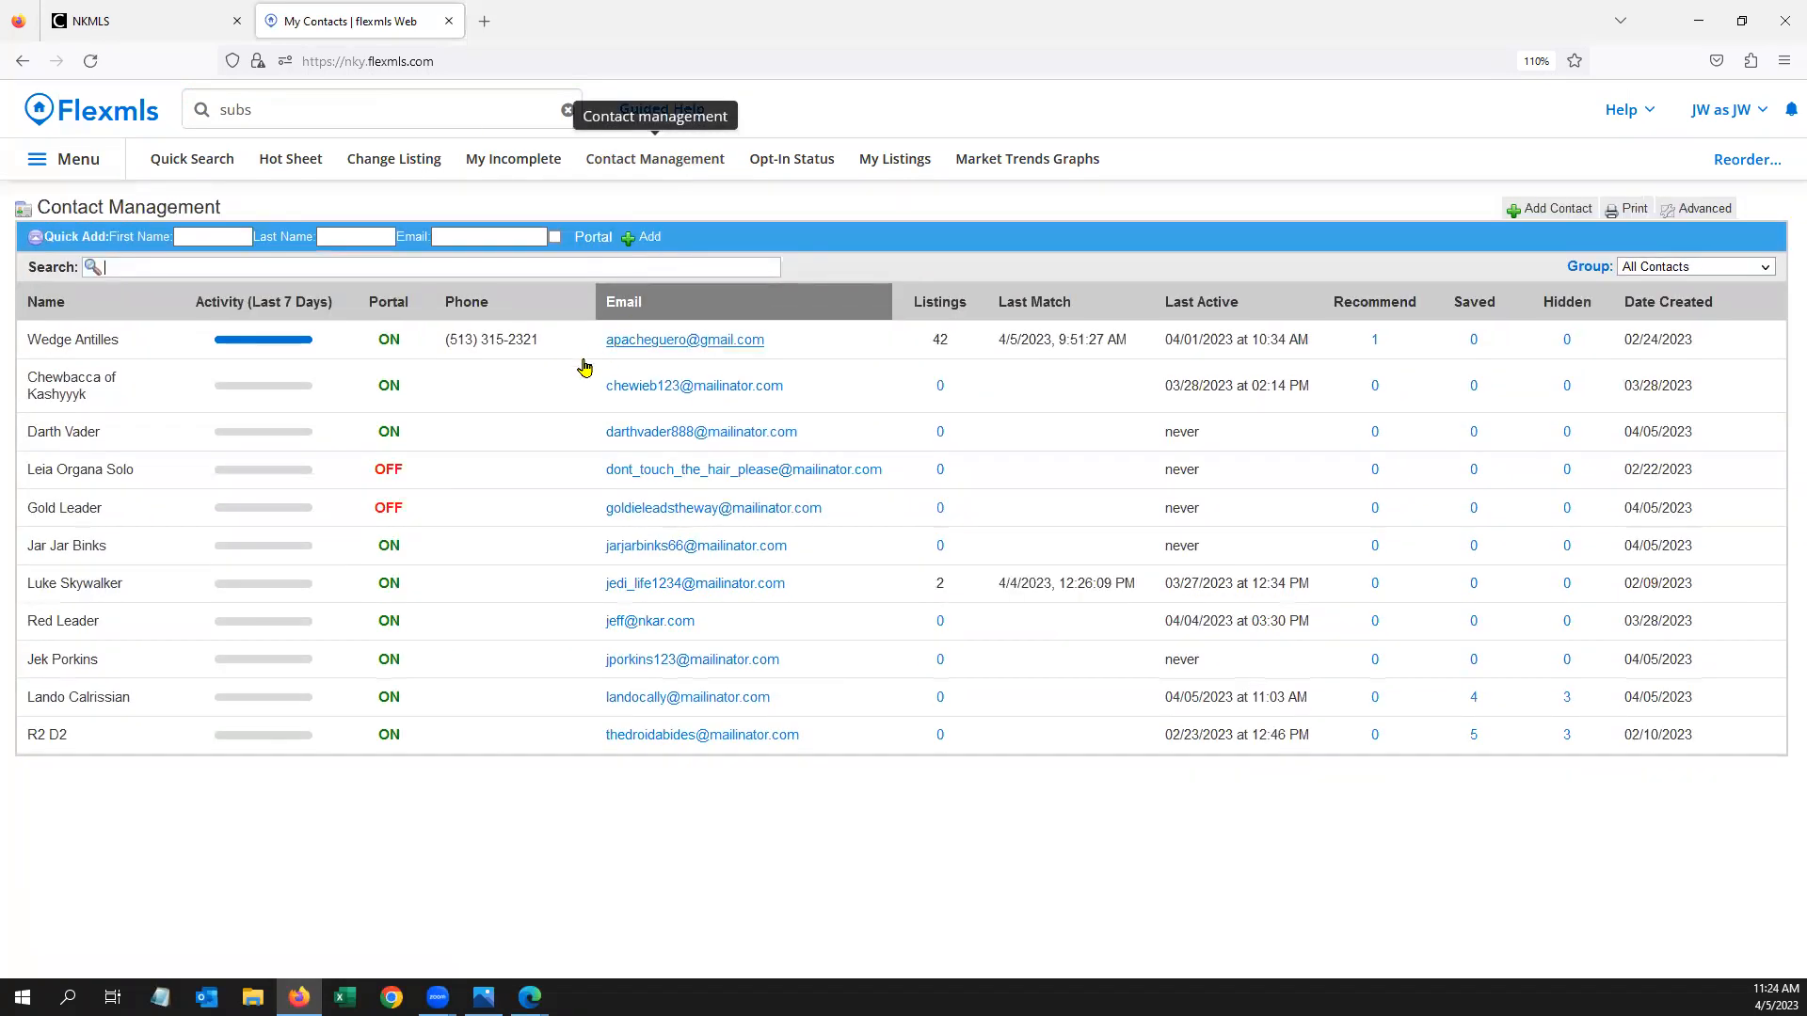
{"action": "left_click", "coordinate": [147, 349]}
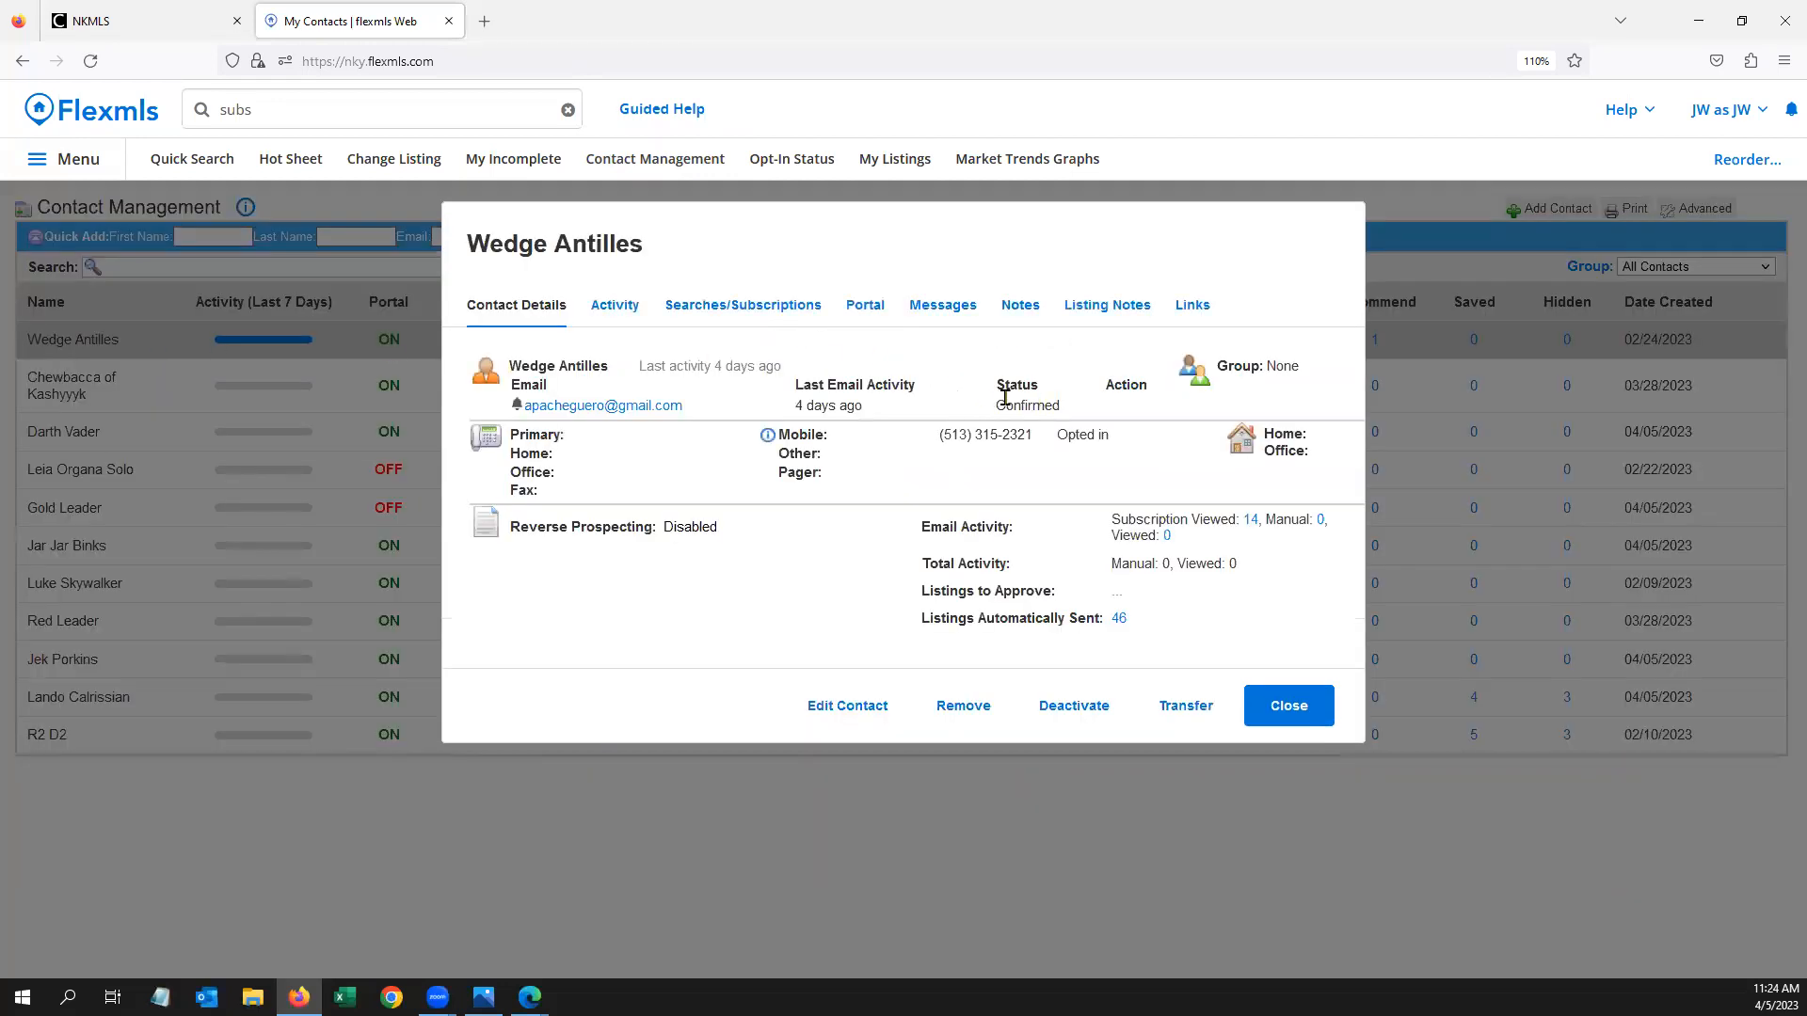
{"action": "left_click", "coordinate": [720, 308]}
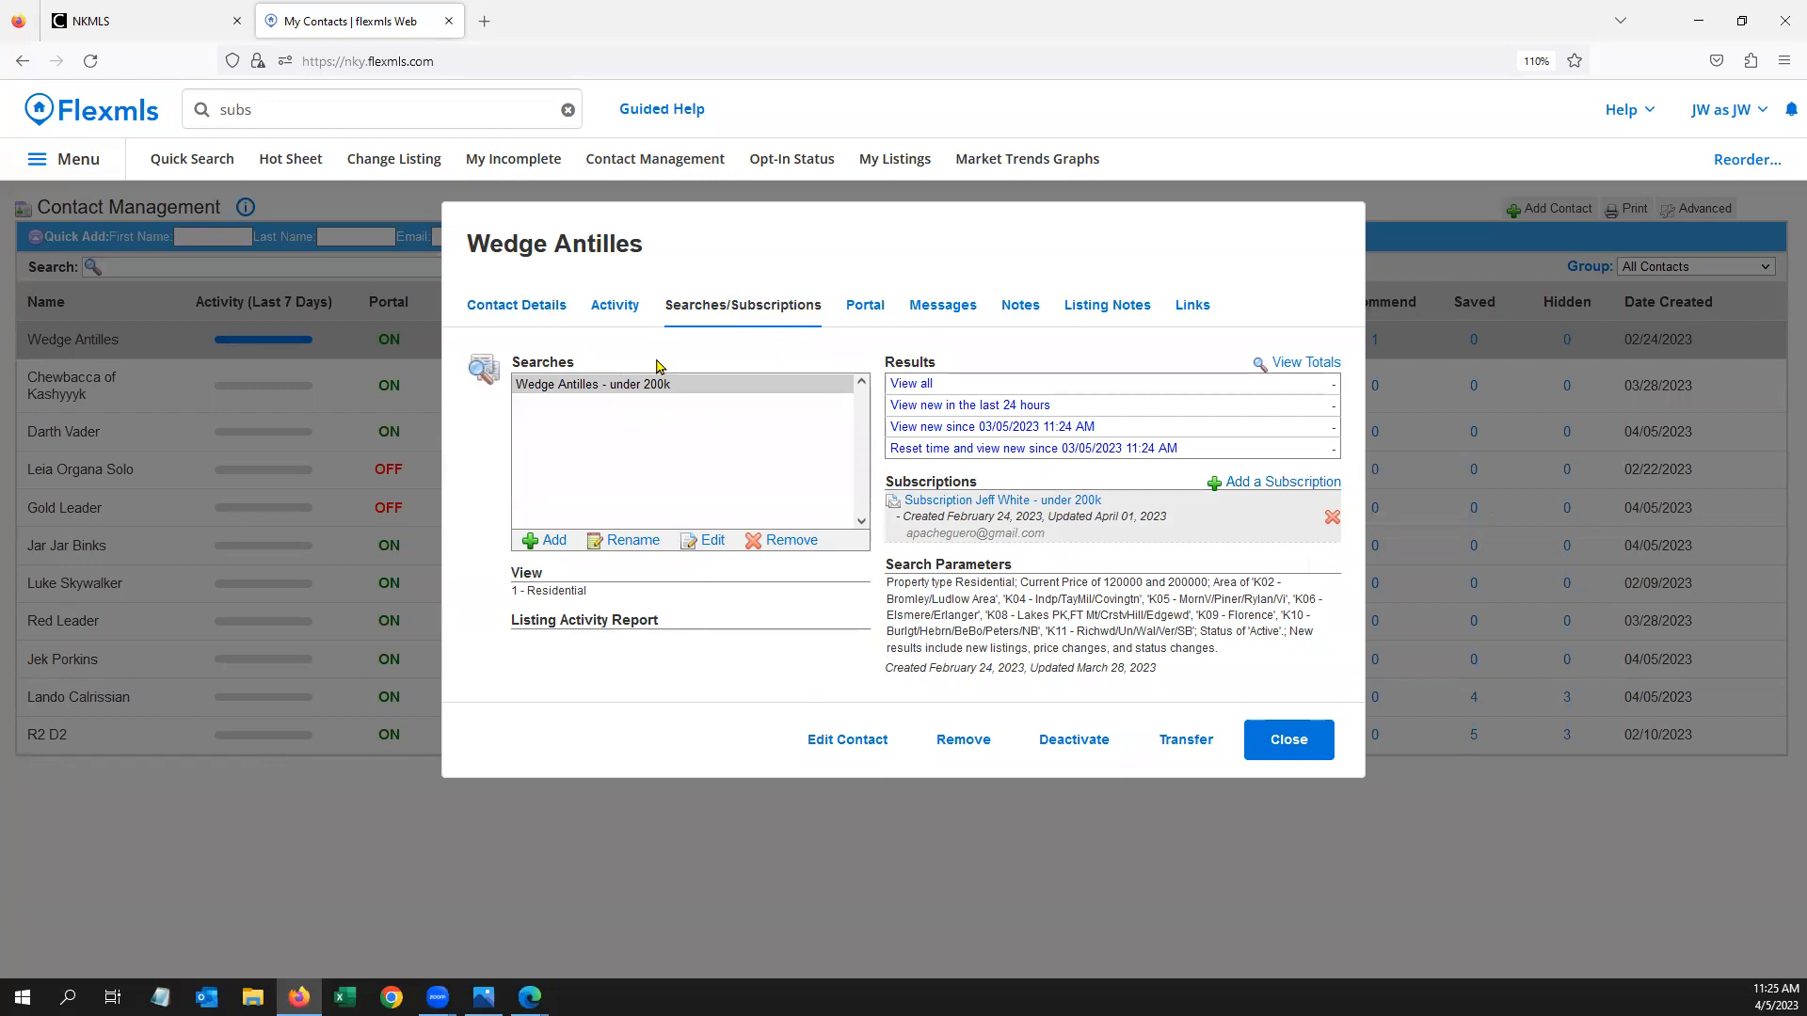
{"action": "left_click", "coordinate": [1301, 747]}
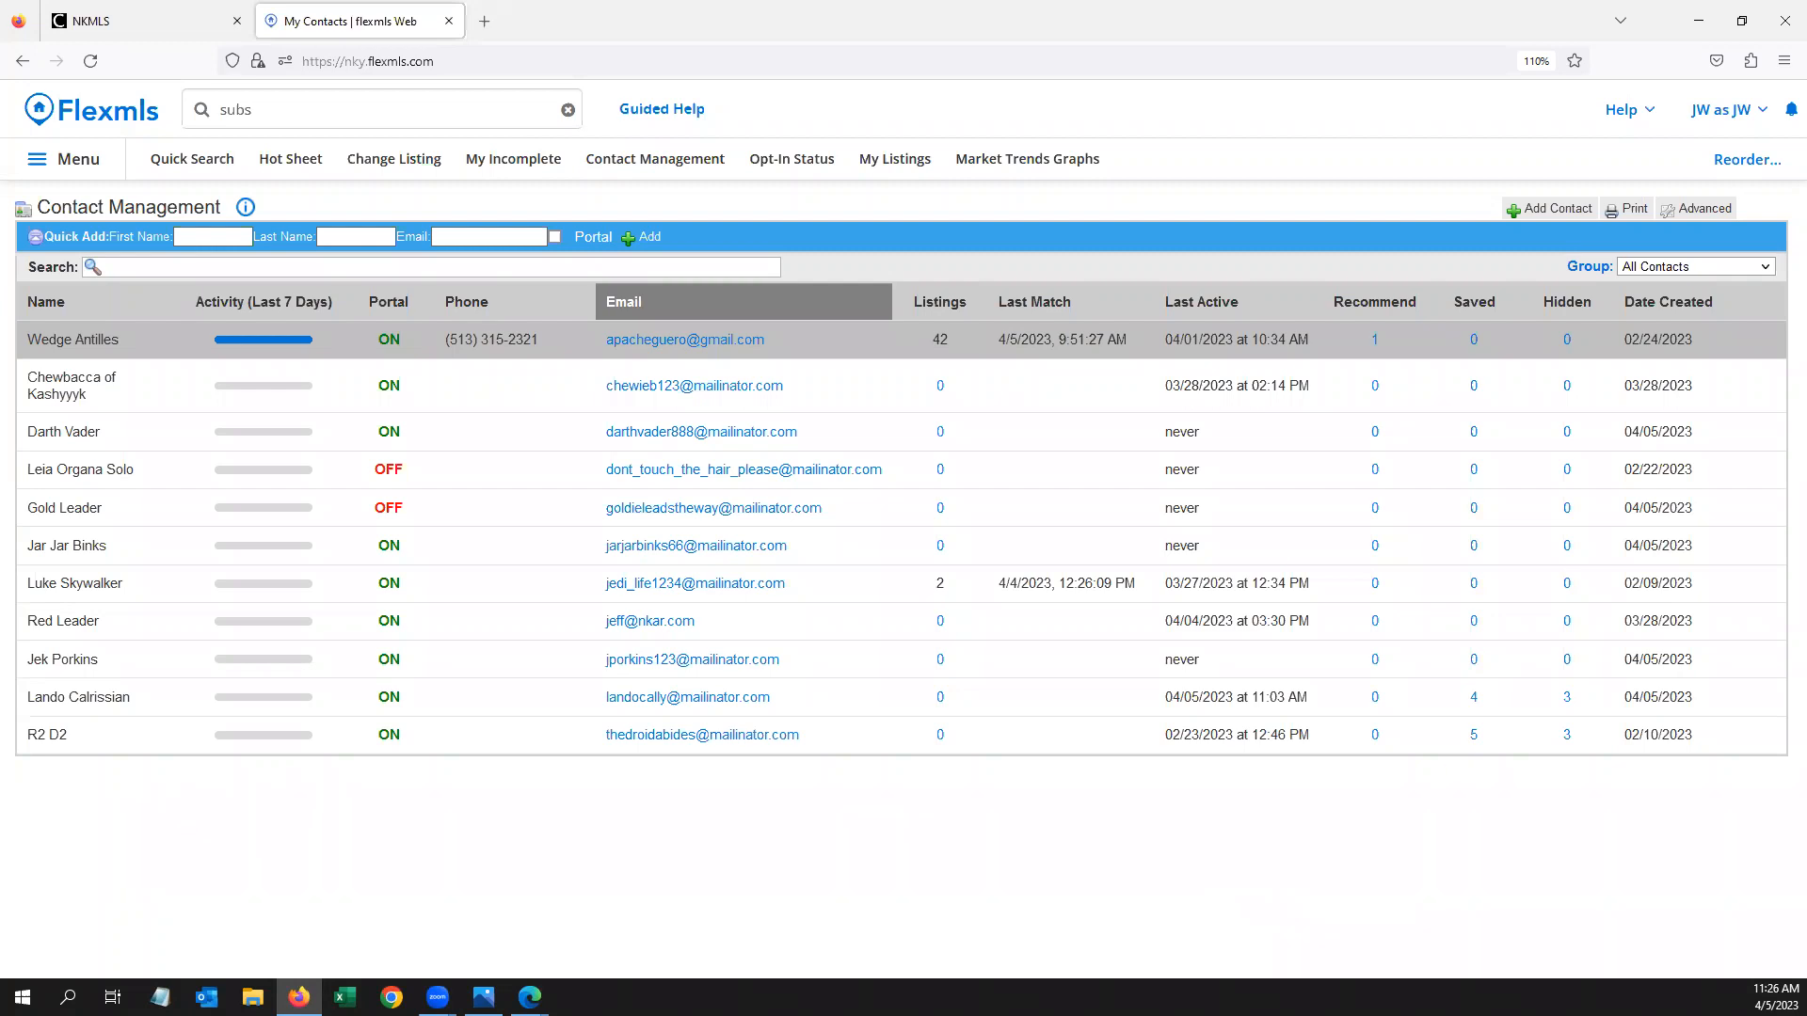
{"action": "left_click", "coordinate": [1788, 111]}
{"action": "type", "text": "ios"}
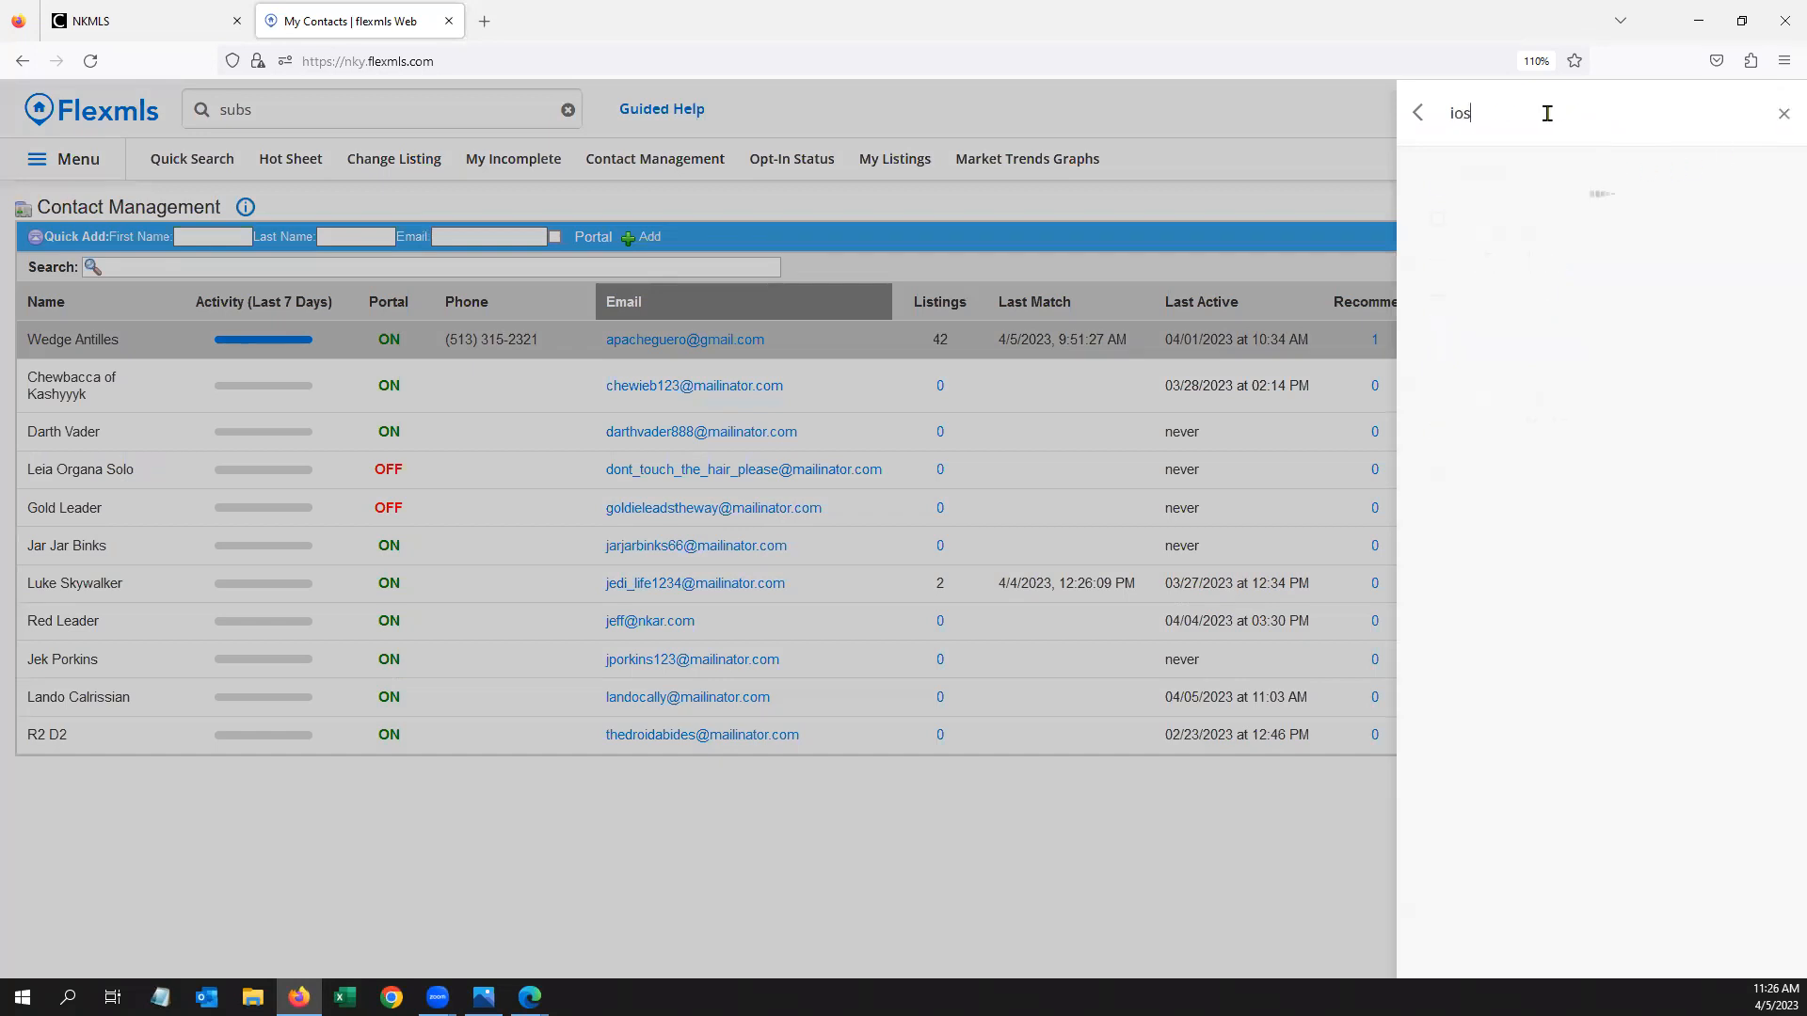
{"action": "scroll", "coordinate": [1553, 688], "scroll_direction": "down", "scroll_amount": 15}
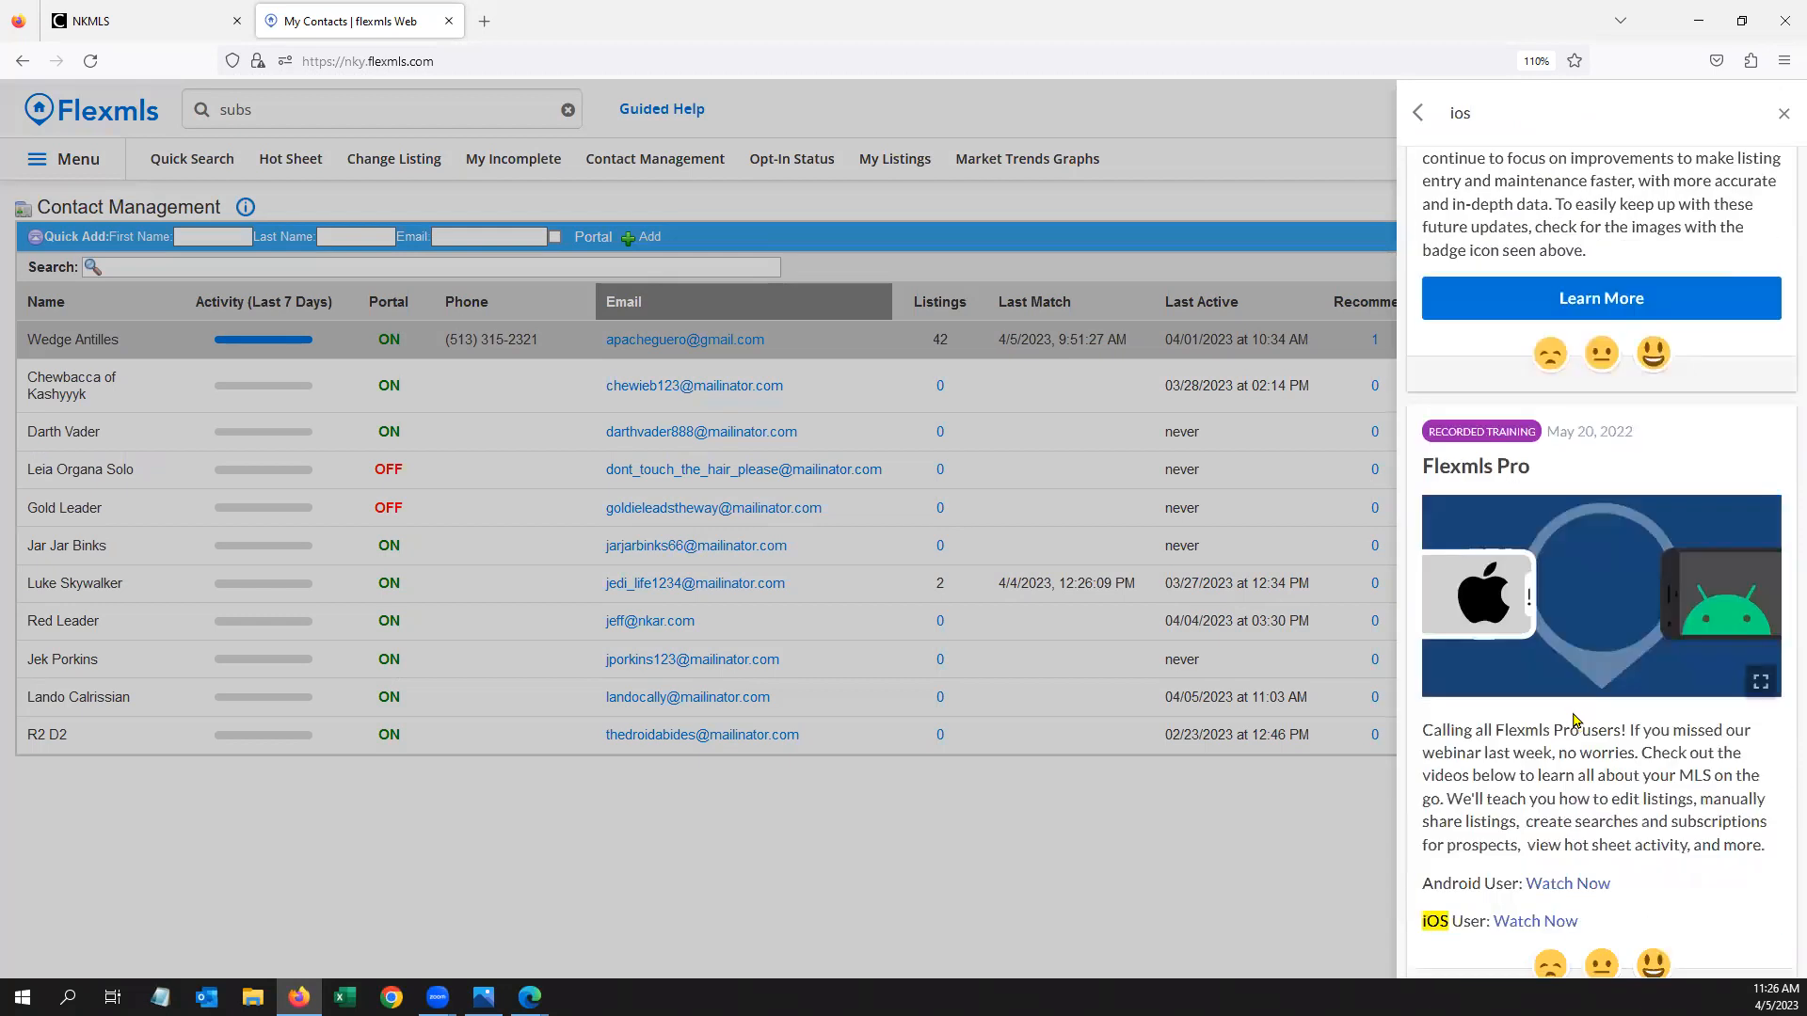
{"action": "scroll", "coordinate": [1575, 720], "scroll_direction": "down", "scroll_amount": 1}
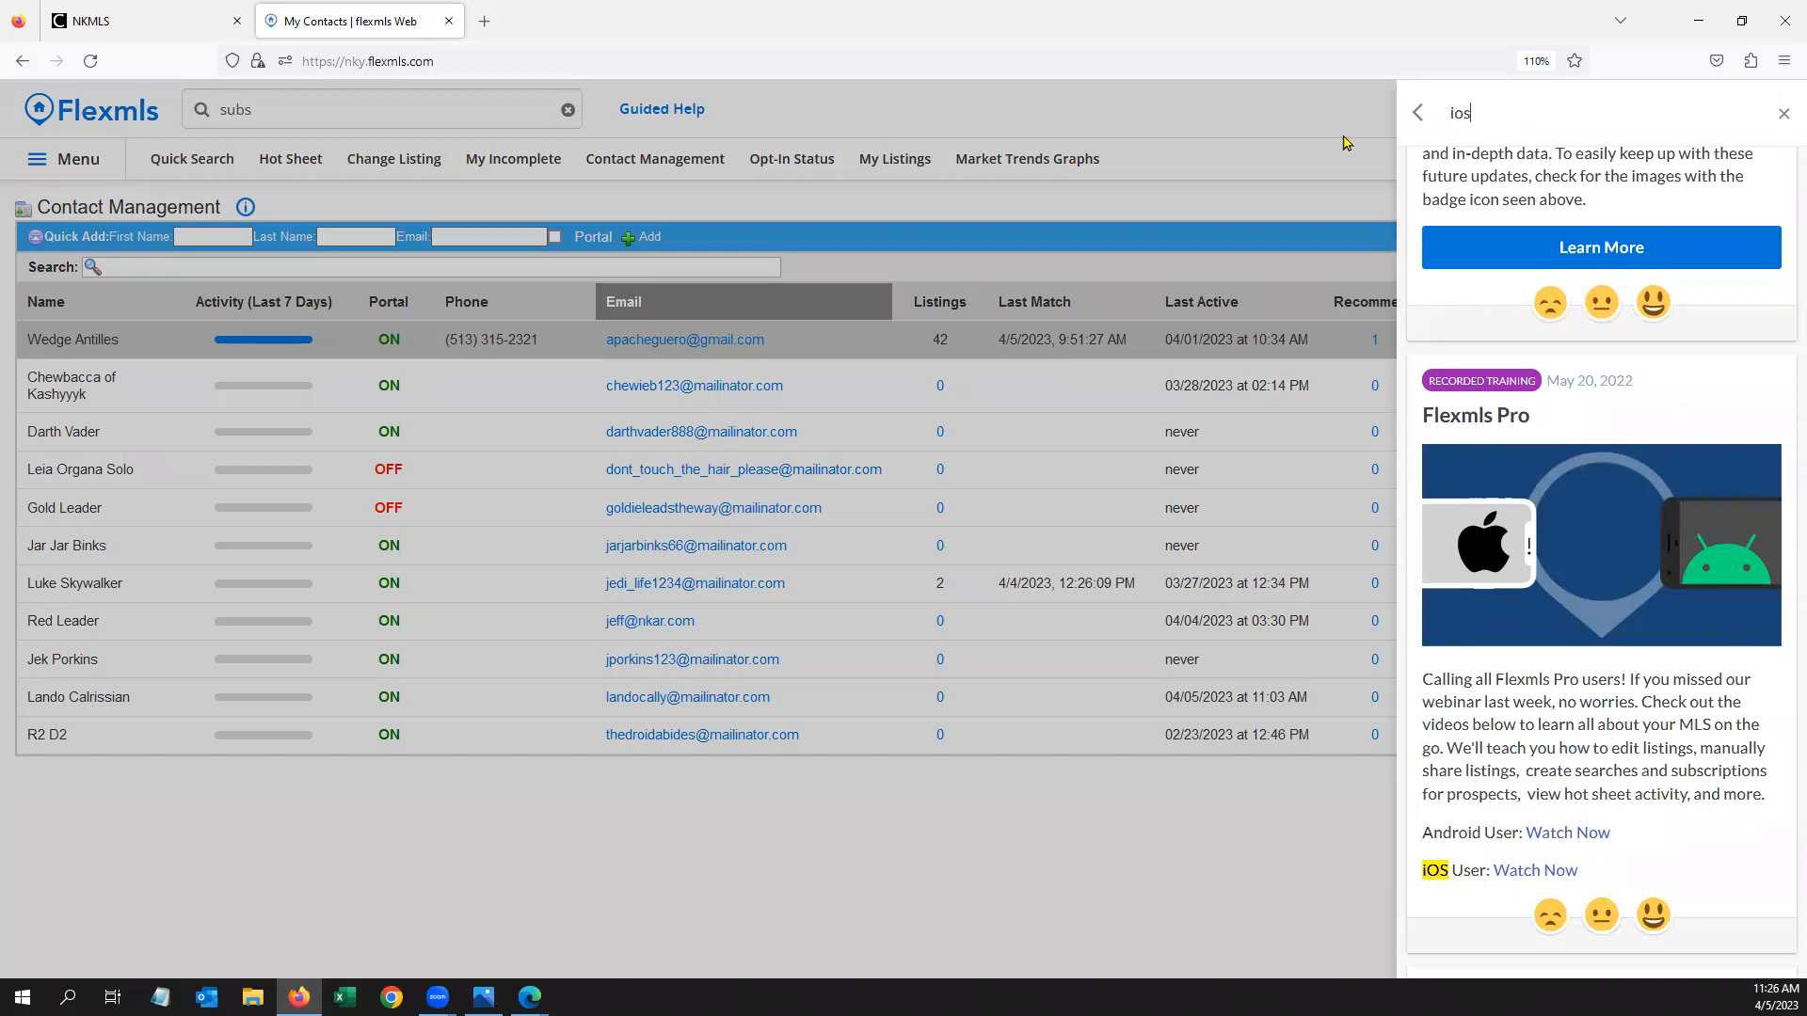
{"action": "left_click", "coordinate": [1318, 111]}
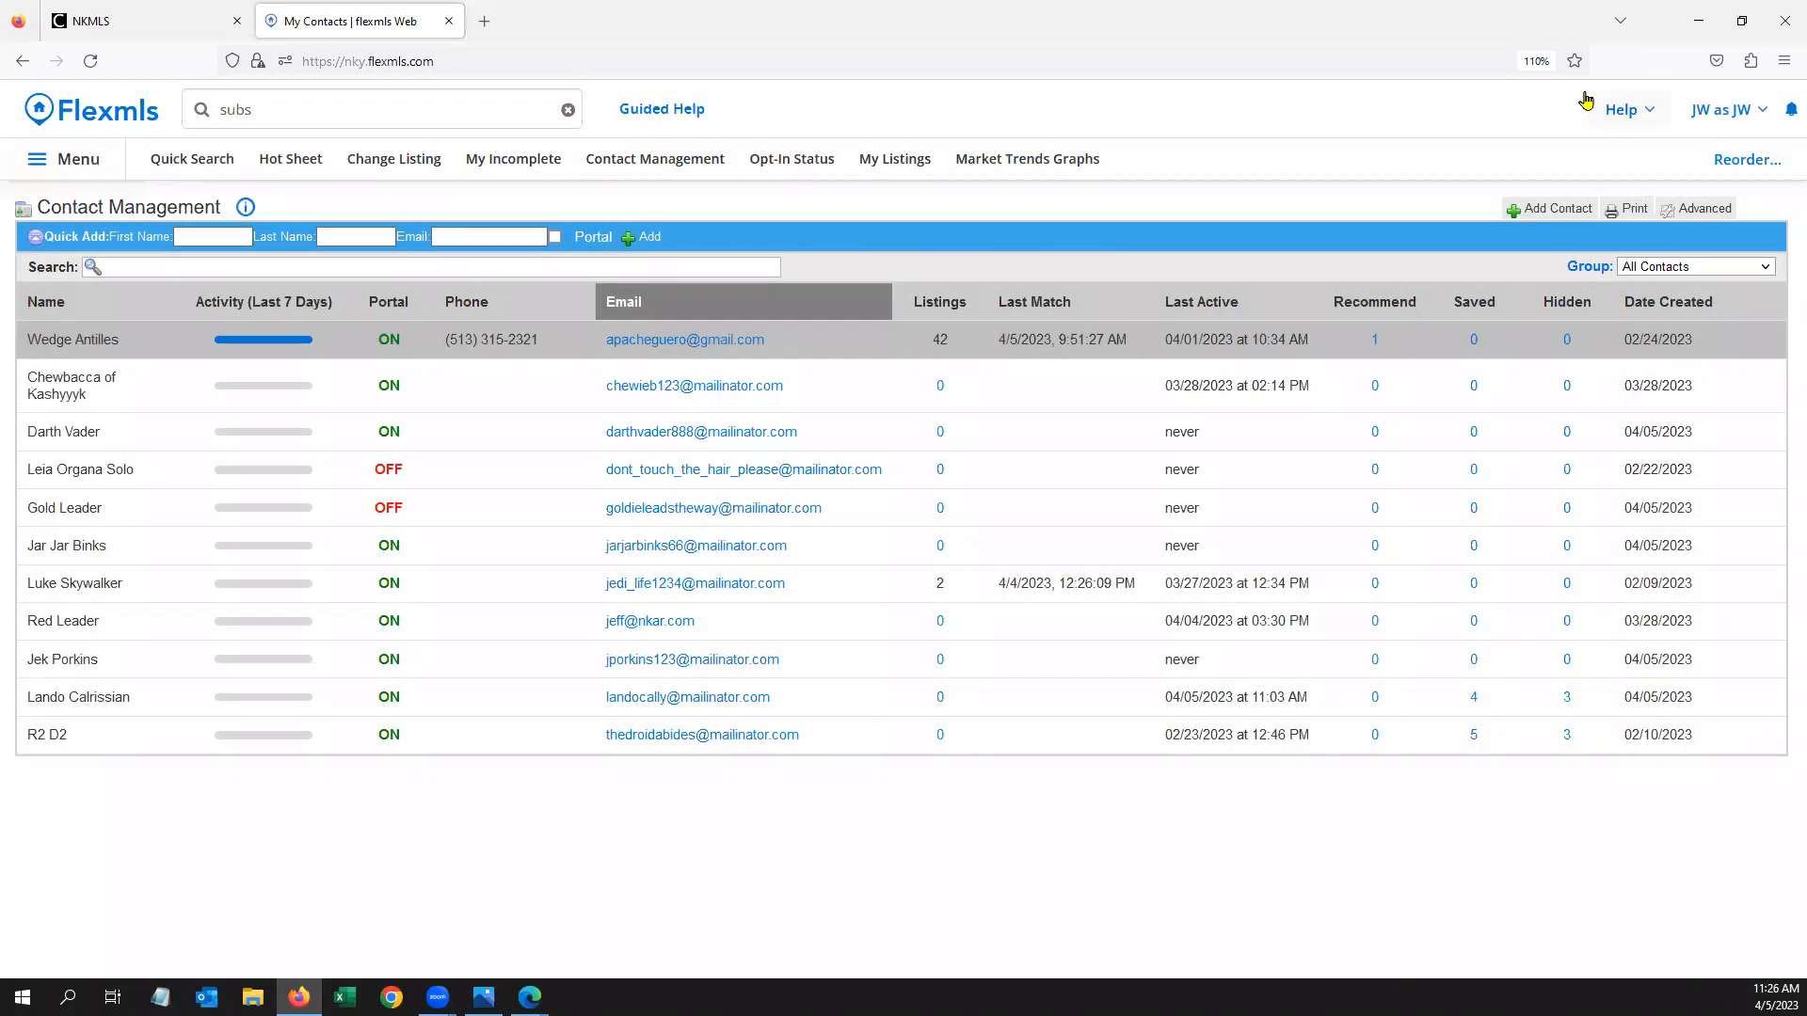